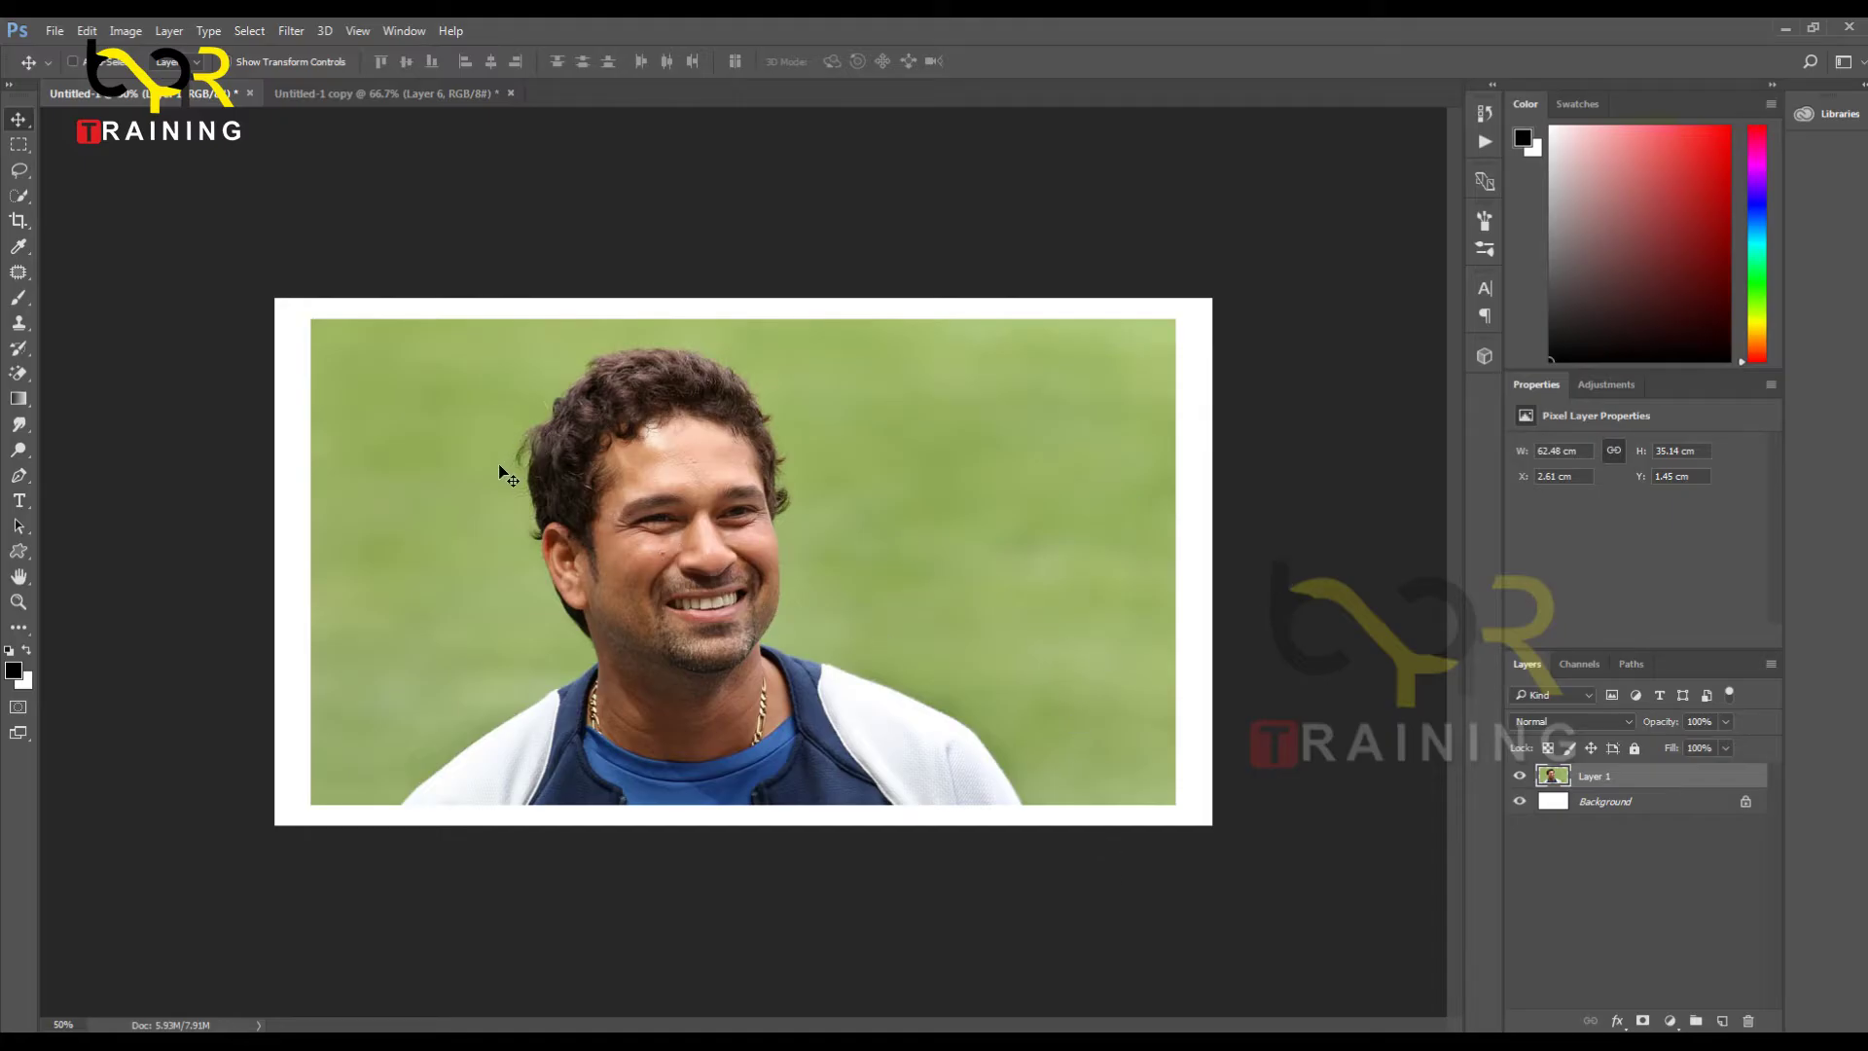
# Step: Increase the contrast of the portrait layer with a Brightness/Contrast adjustment
pyautogui.rightClick(608, 456)
pyautogui.click(630, 465)
pyautogui.rightClick(630, 462)
pyautogui.click(671, 478)
pyautogui.hotkey('alt', 'i')
pyautogui.press('a')
pyautogui.press('c')
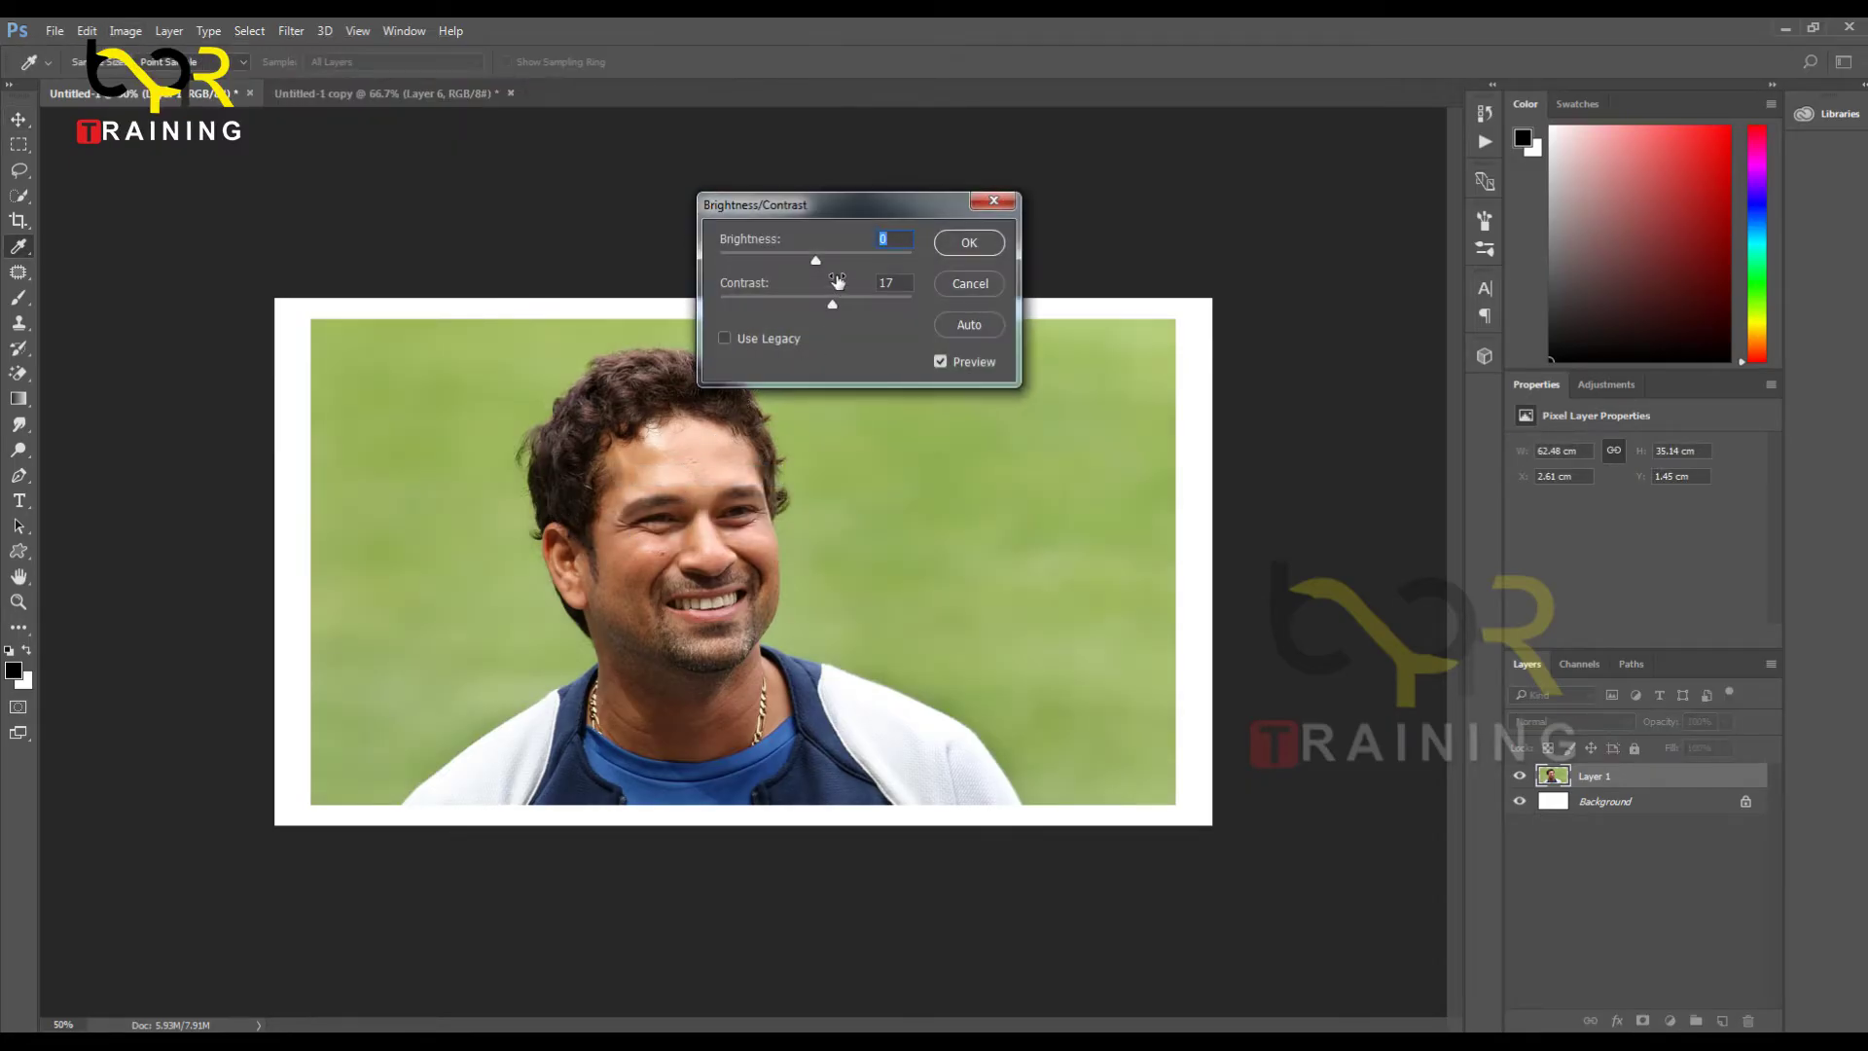
pyautogui.moveTo(833, 302); pyautogui.dragTo(843, 306)
pyautogui.press('Return')
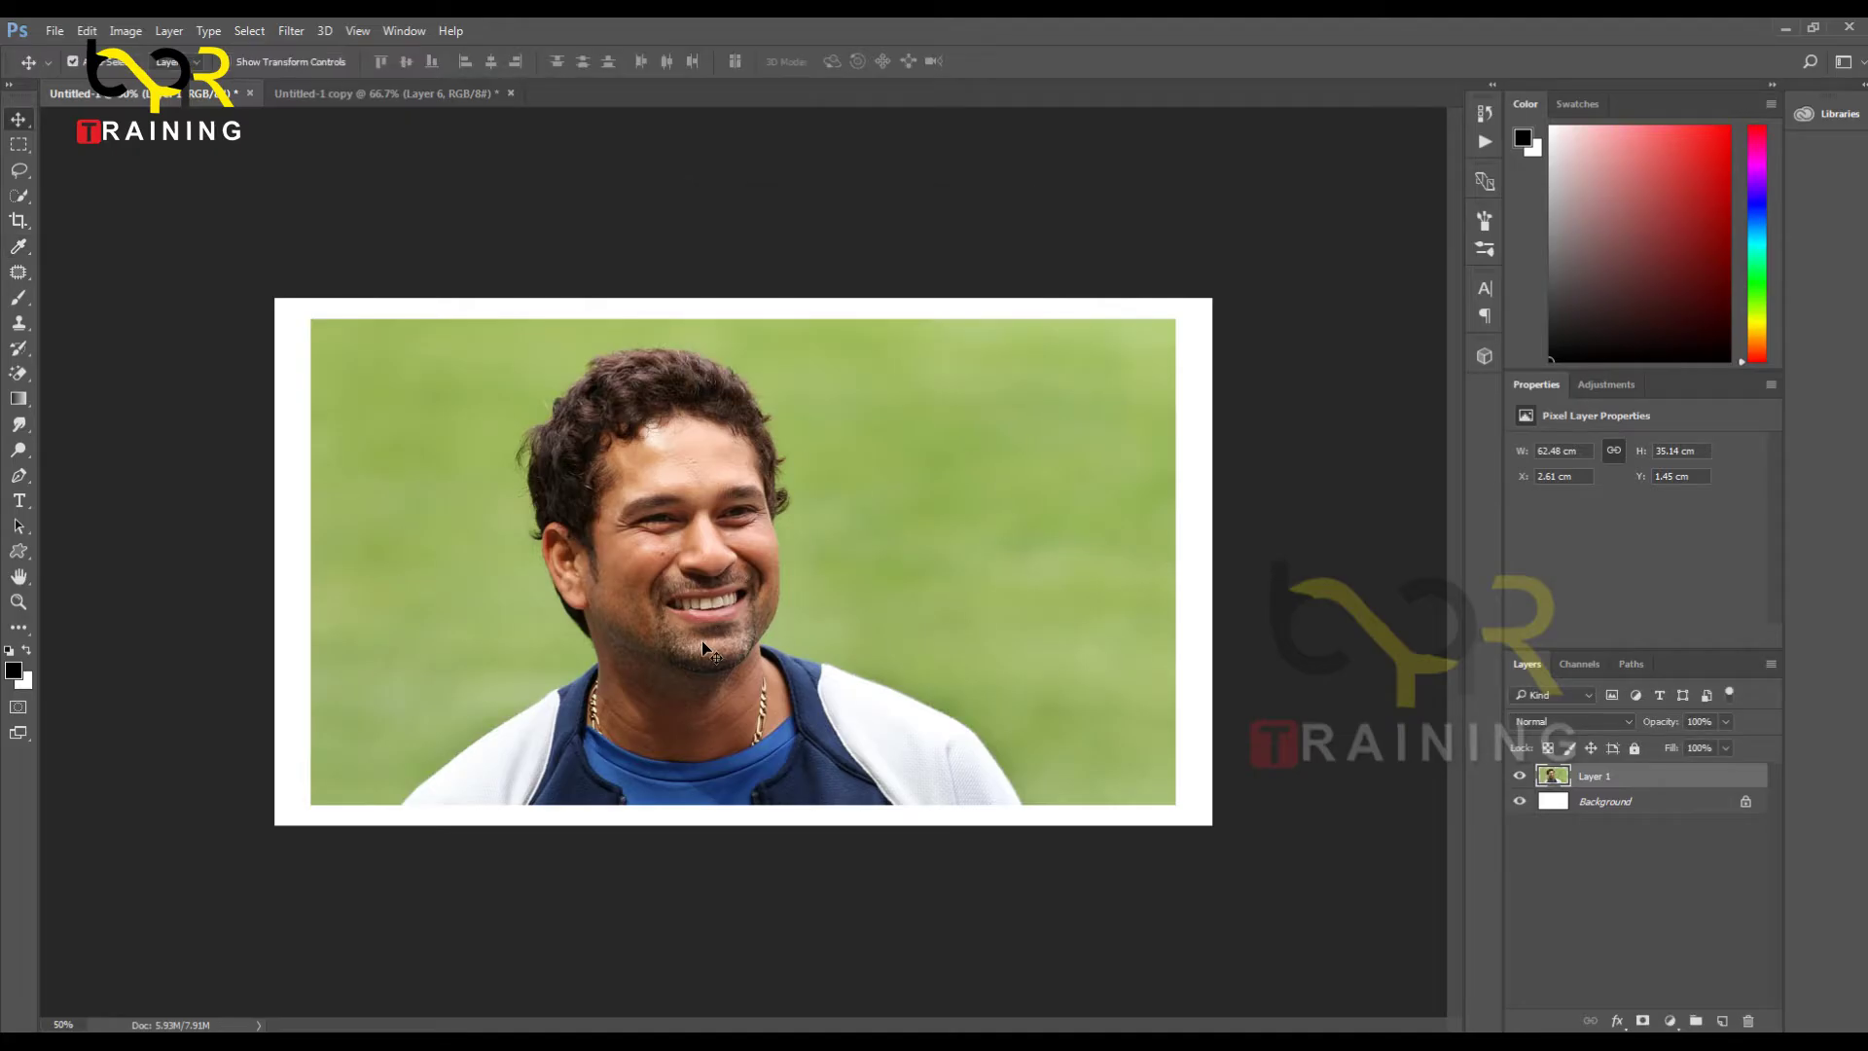
# Step: Apply the artistic Film Grain filter to the portrait with grain 0, highlight area 20 and intensity 1
pyautogui.hotkey('ctrl', '+')
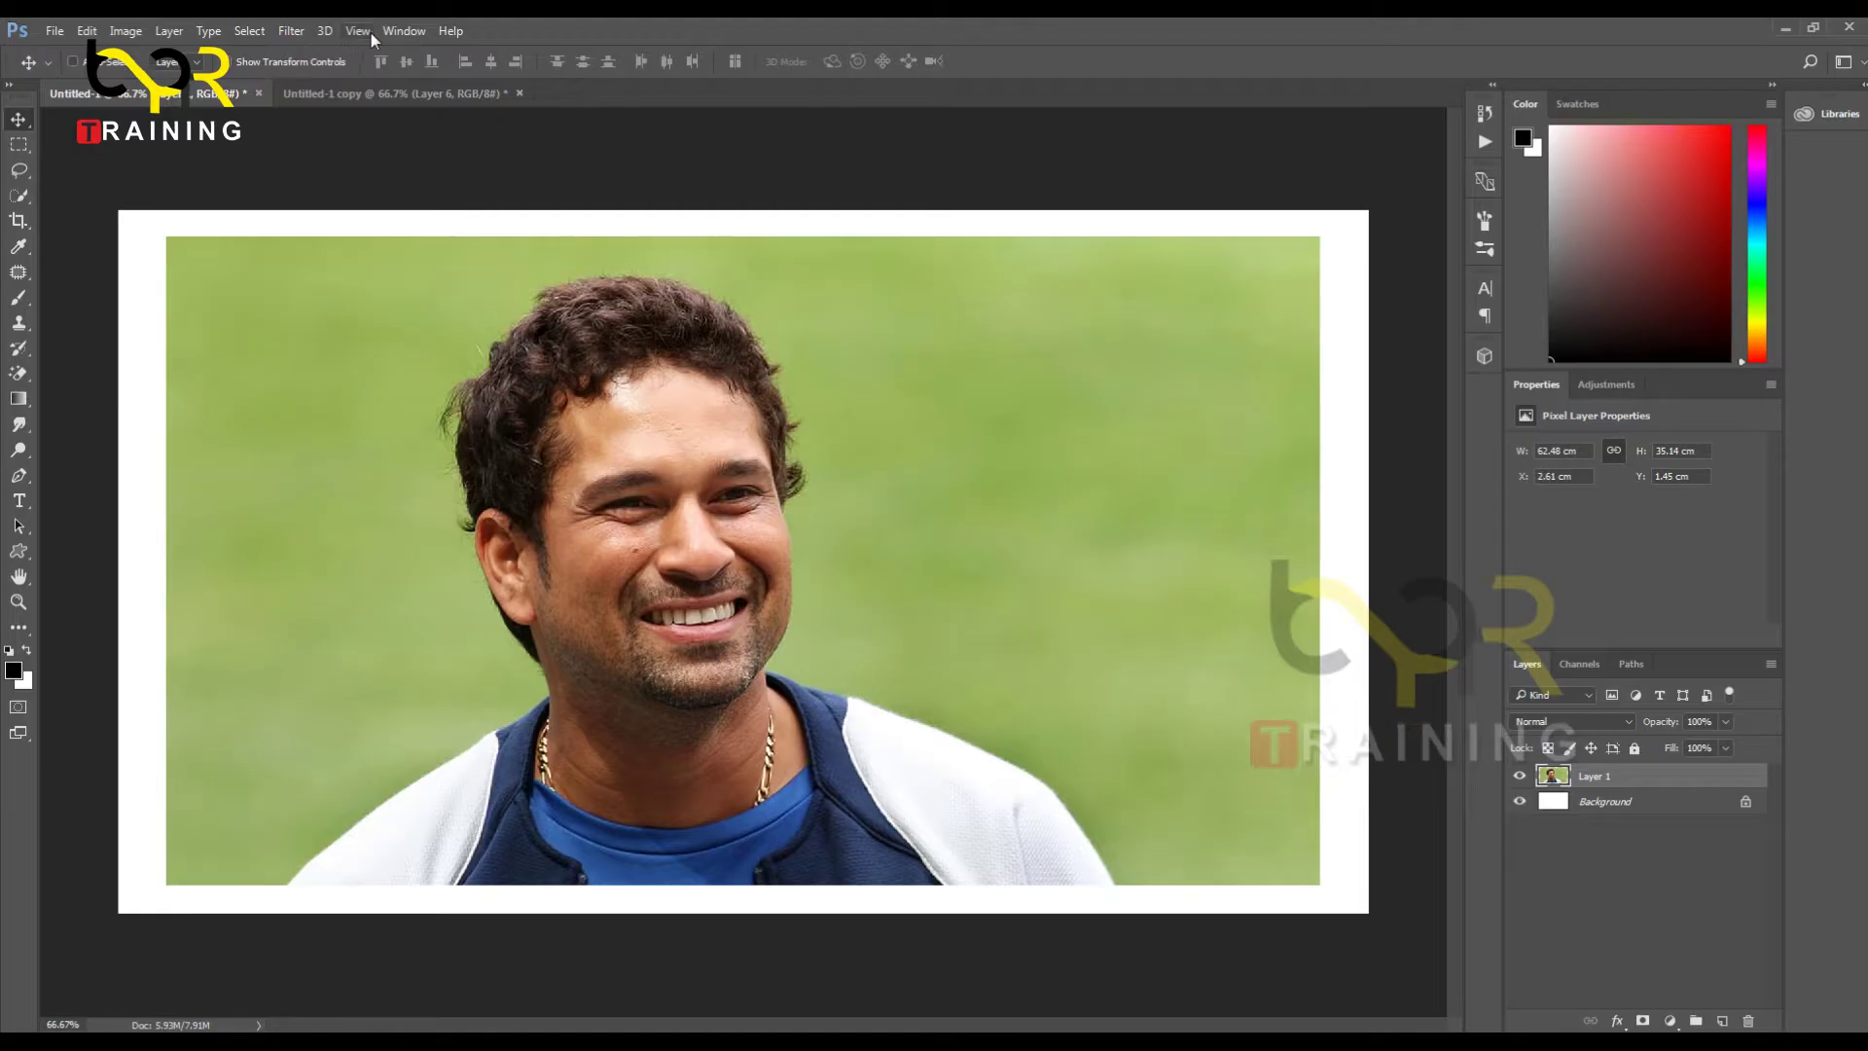
pyautogui.click(303, 31)
pyautogui.click(327, 99)
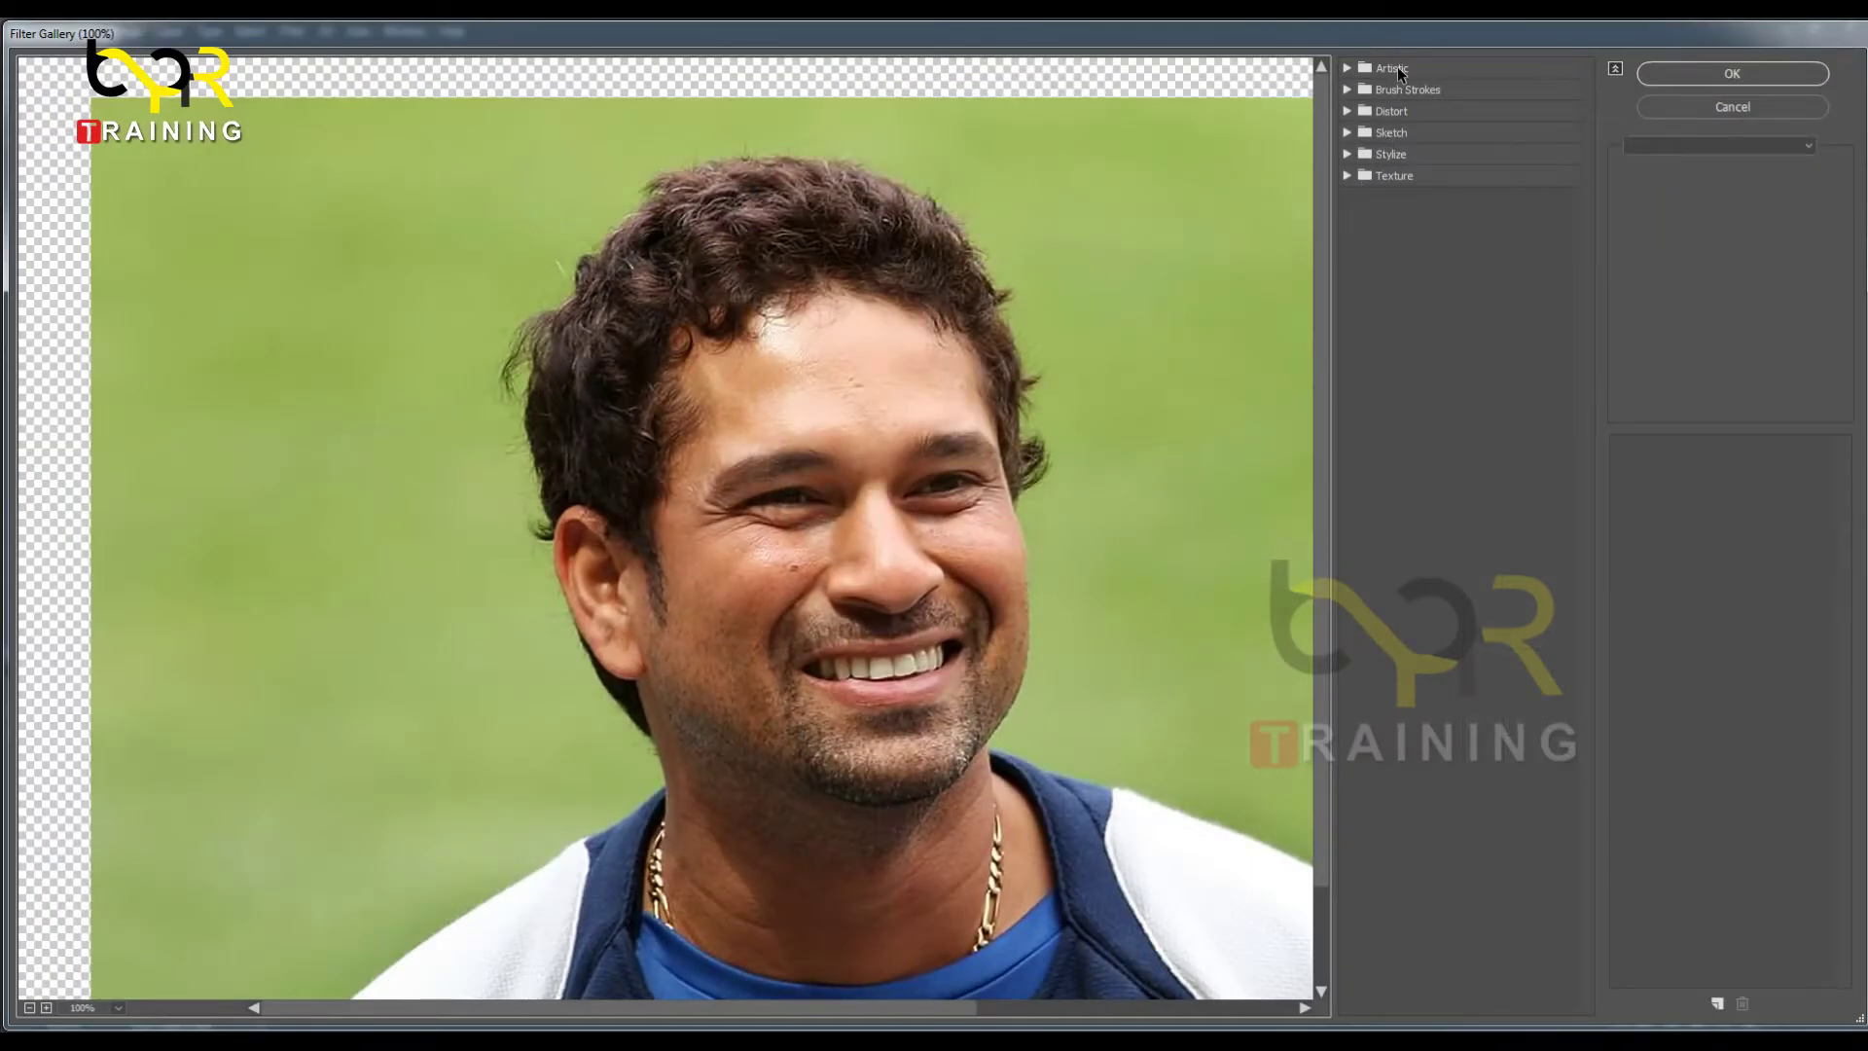
pyautogui.click(1397, 66)
pyautogui.click(1395, 185)
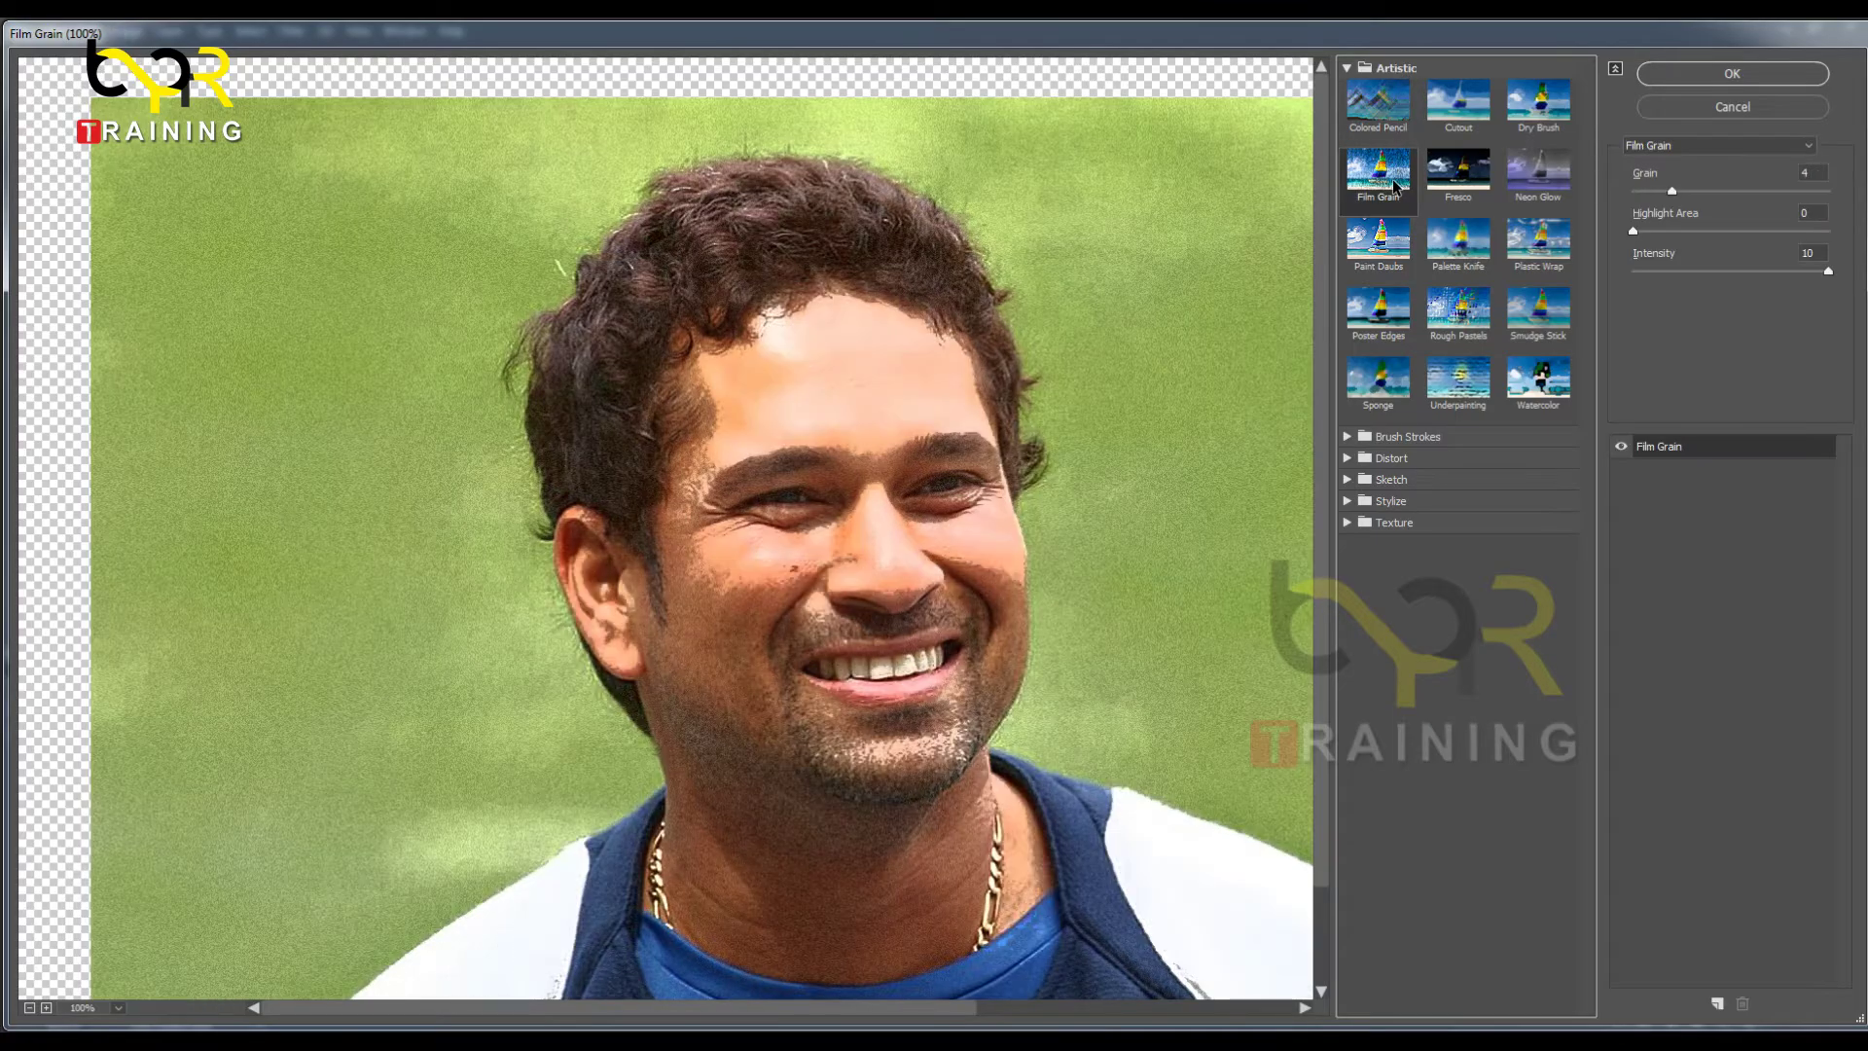
pyautogui.moveTo(1761, 278); pyautogui.dragTo(1829, 231)
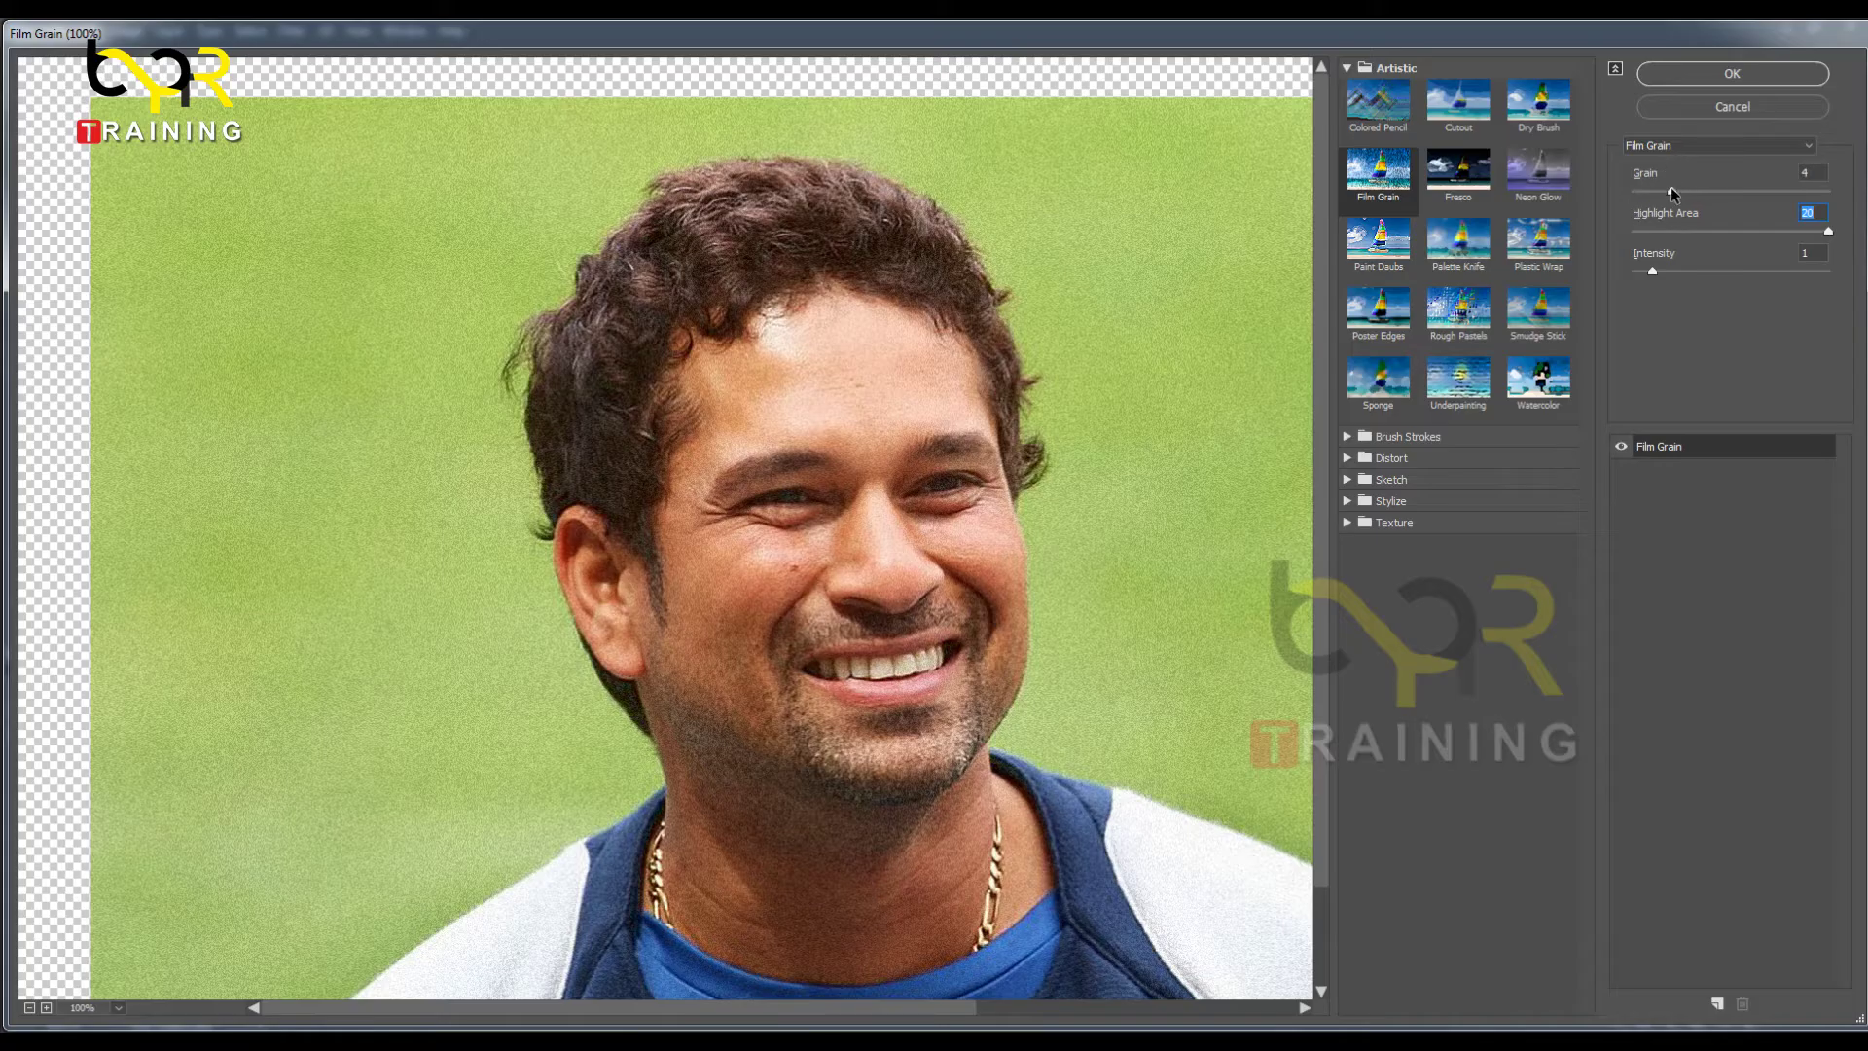
pyautogui.click(1671, 187)
pyautogui.moveTo(1672, 193); pyautogui.dragTo(1579, 190)
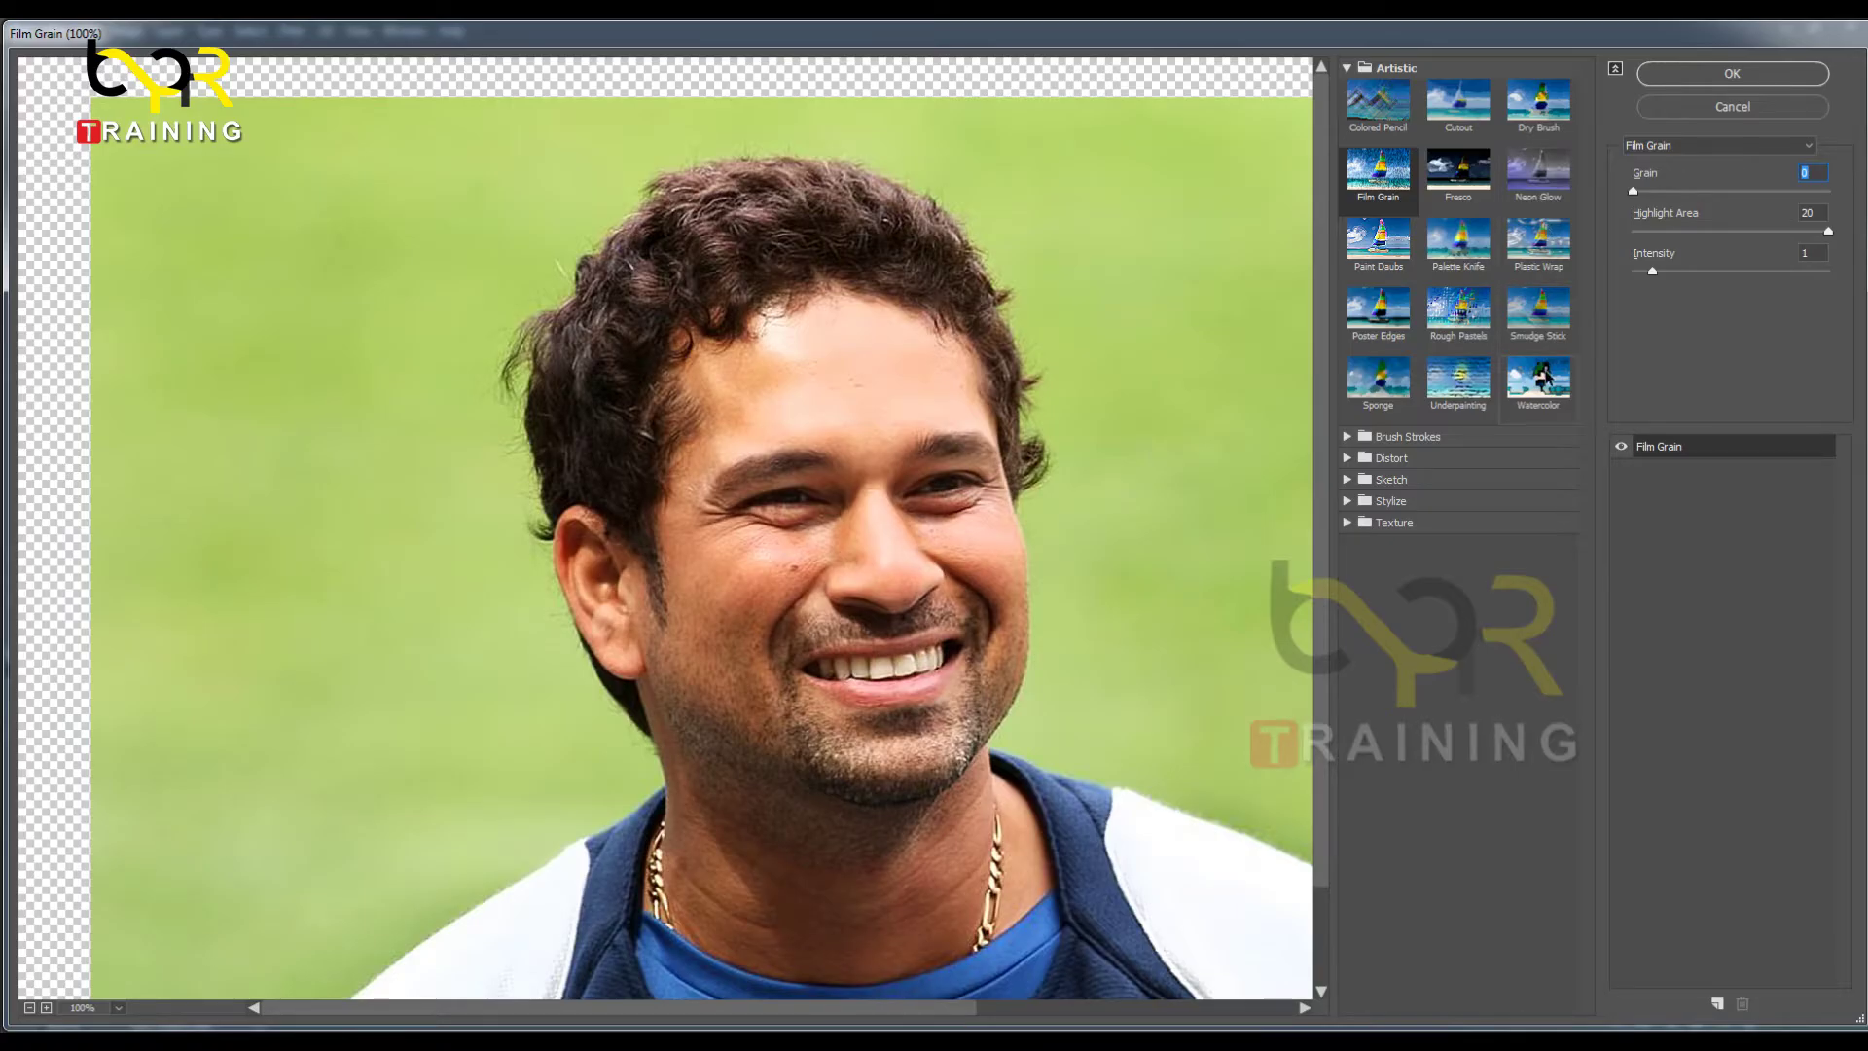
pyautogui.click(1731, 76)
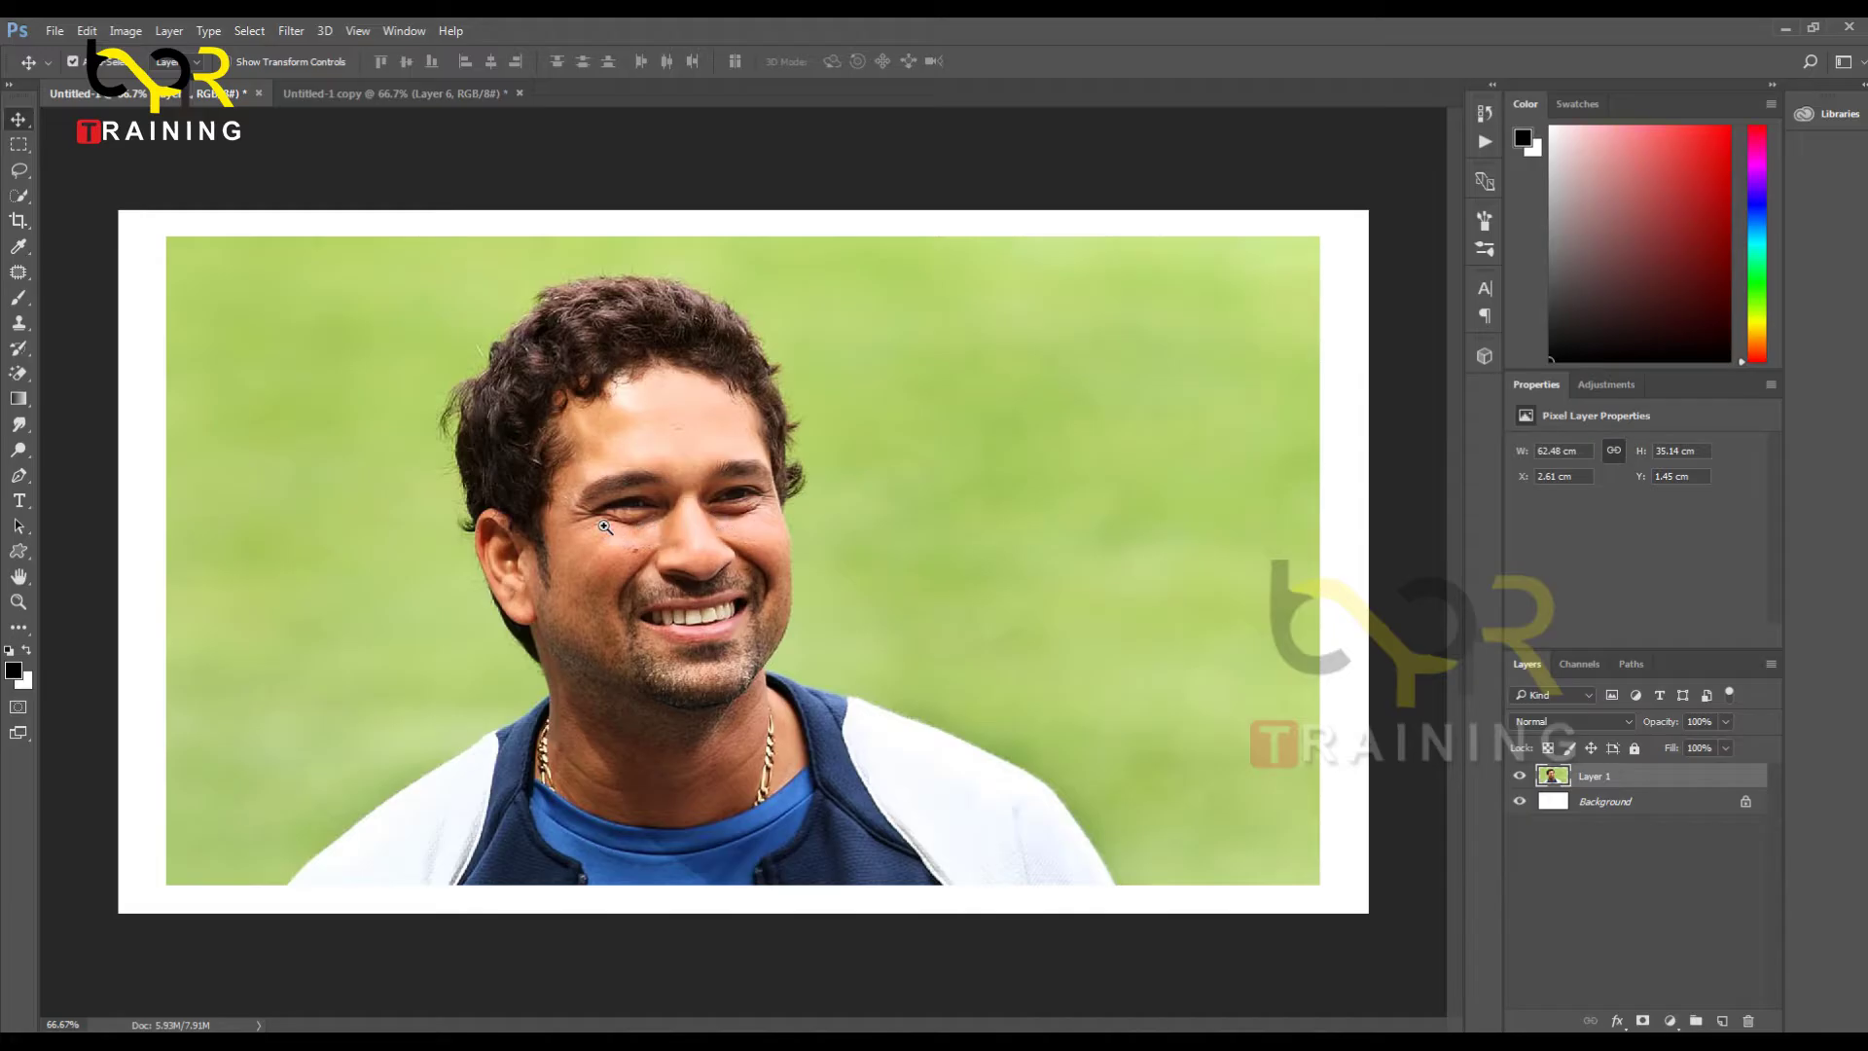
# Step: Smooth the skin under the eye nearest the visible ear and along the adjoining nose side with the Smudge Tool at 70% strength
pyautogui.click(604, 526)
pyautogui.click(604, 527)
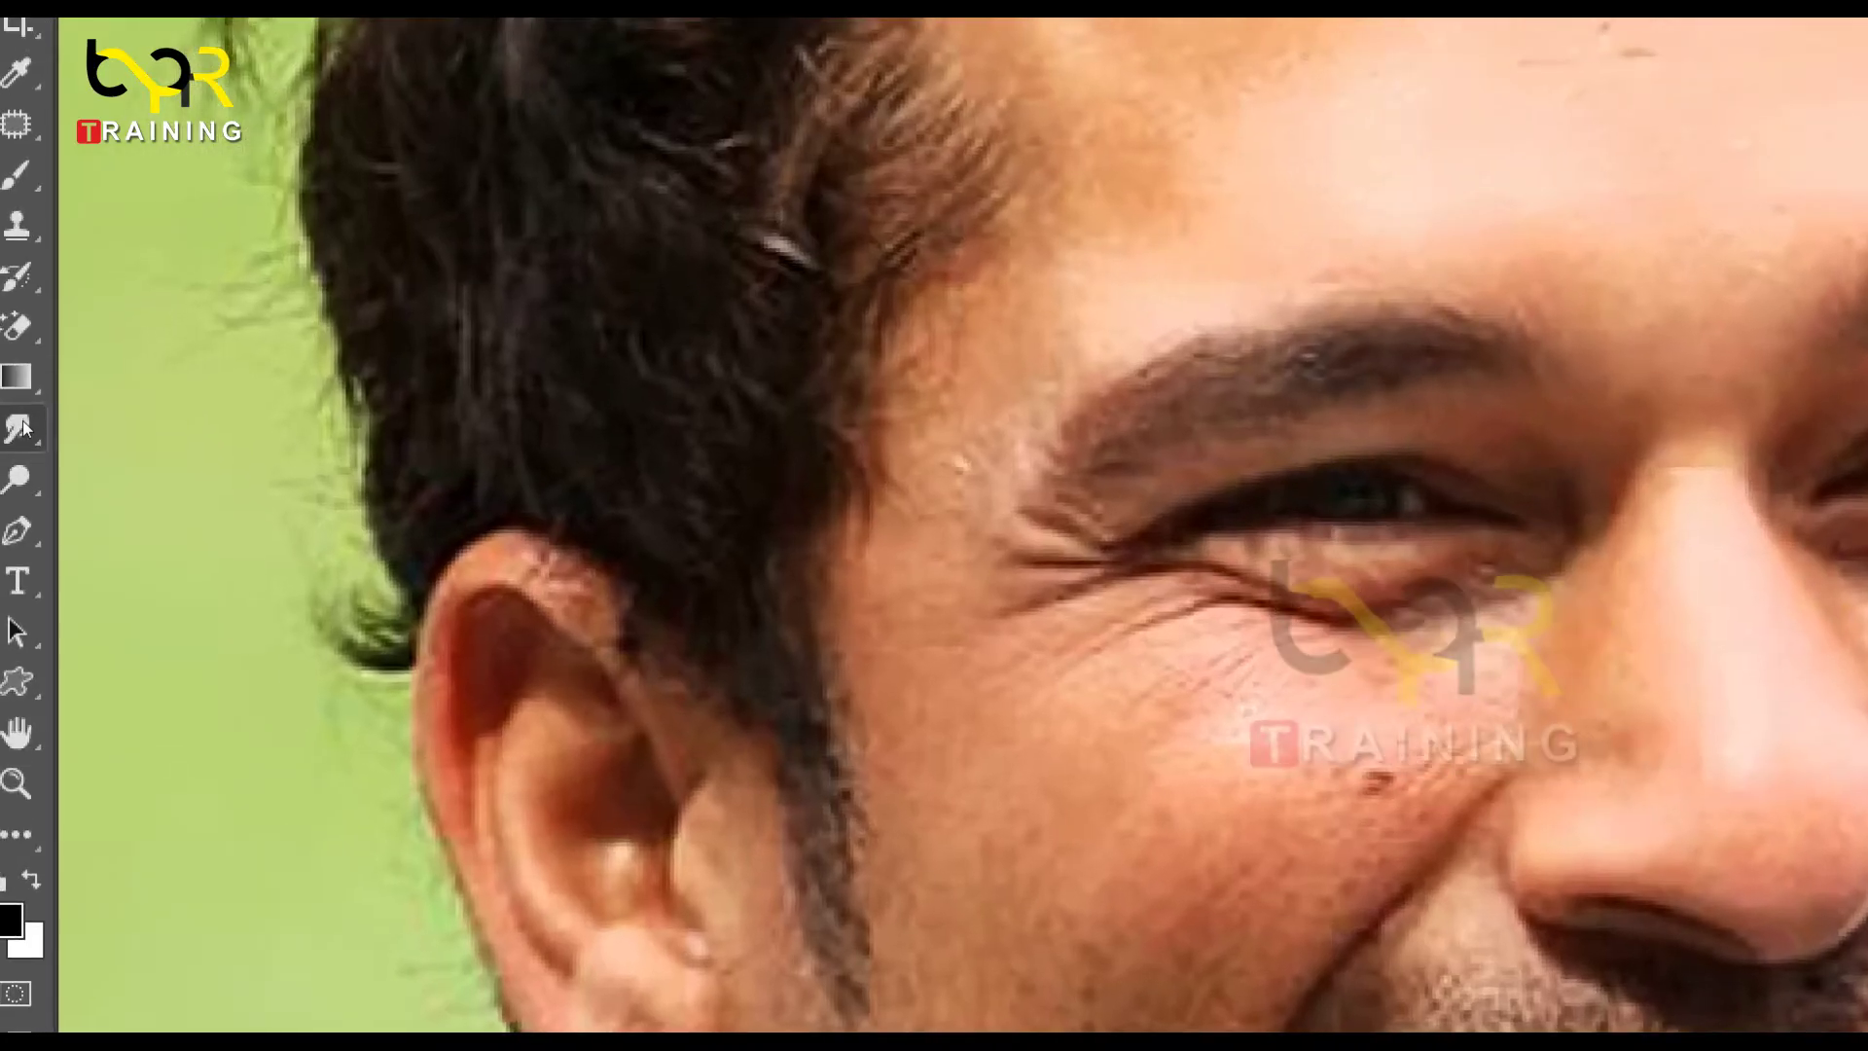
pyautogui.click(20, 425)
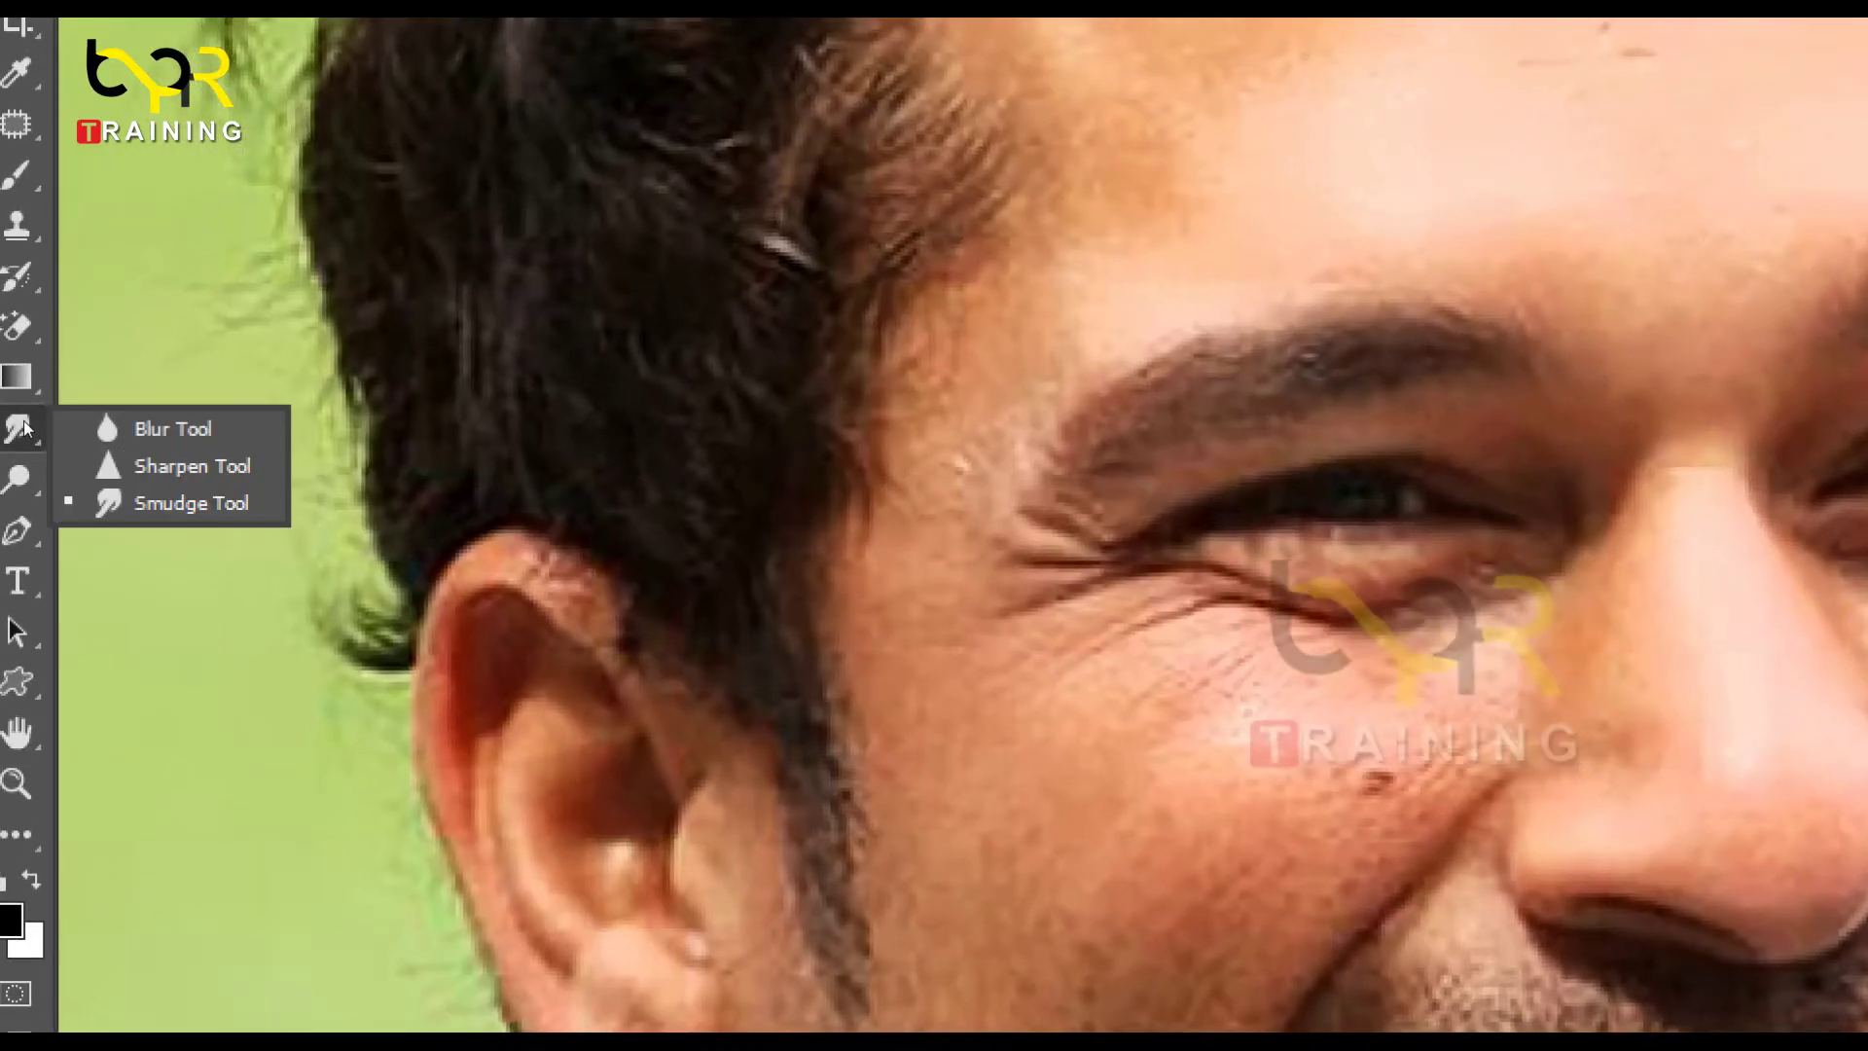
pyautogui.click(107, 501)
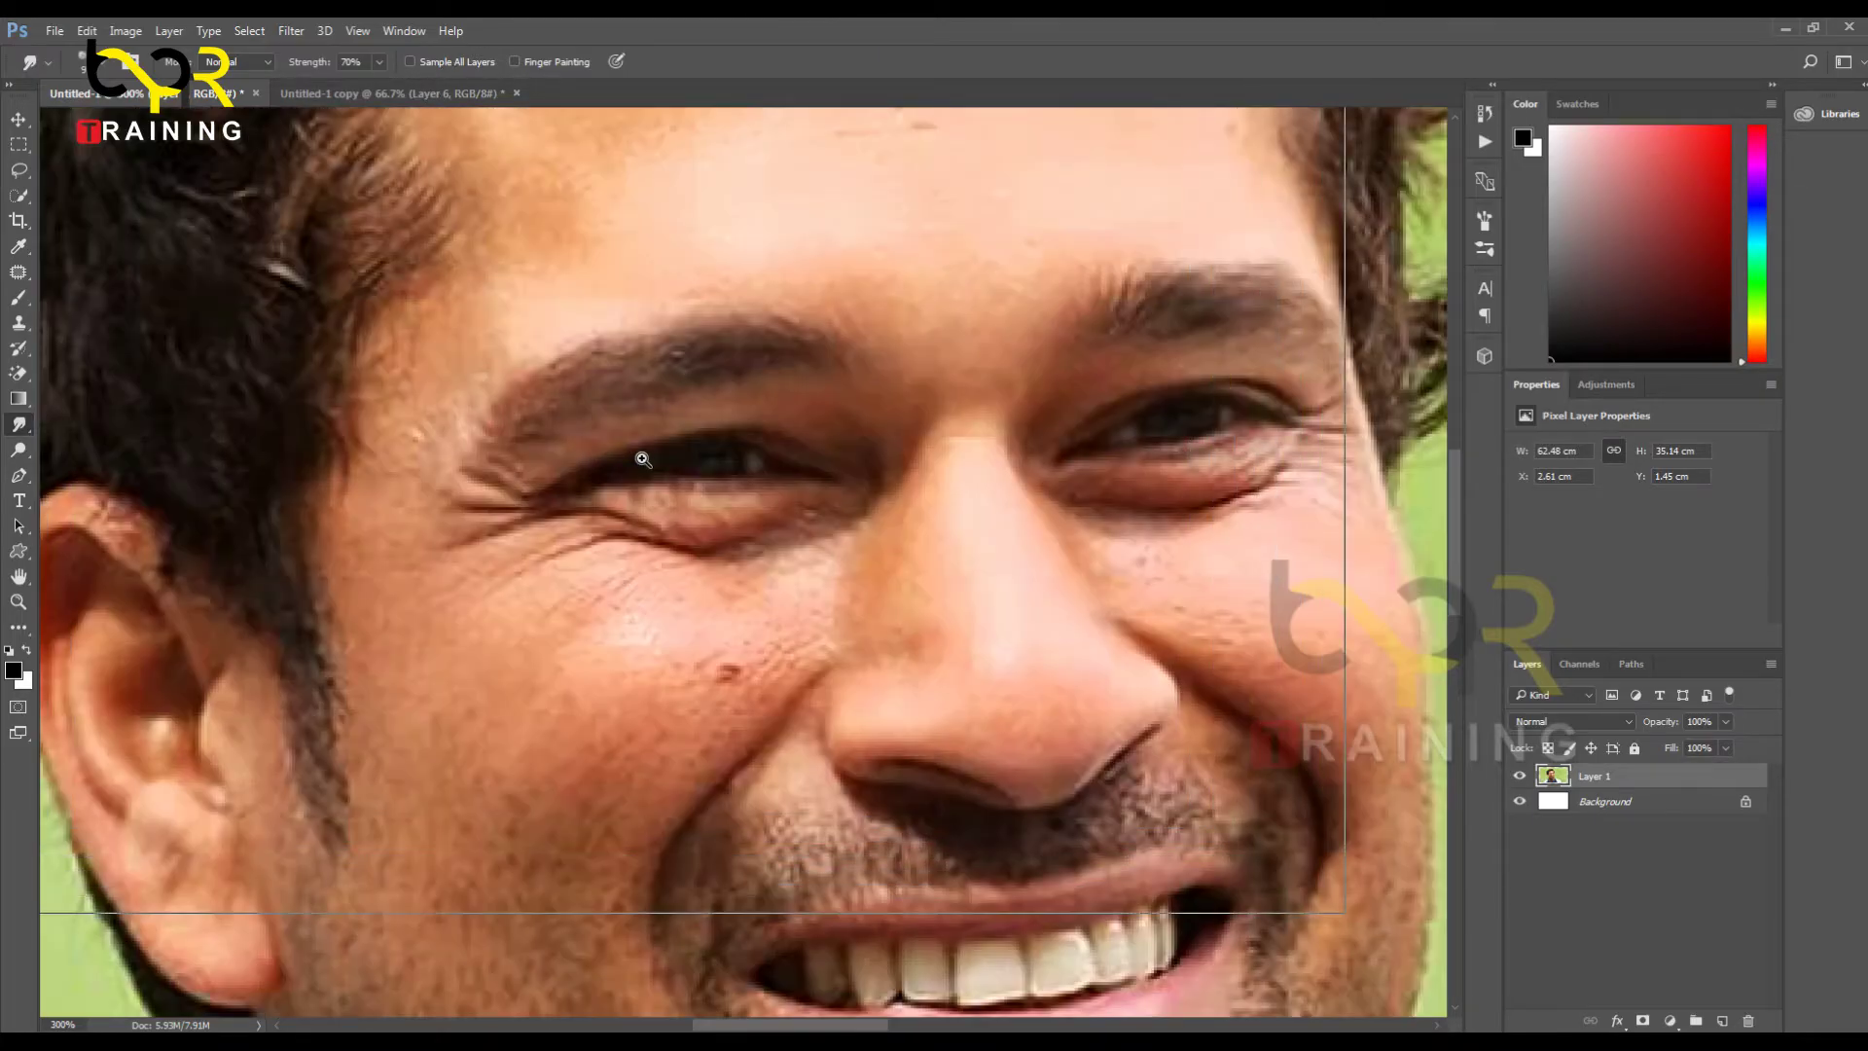
pyautogui.click(642, 458)
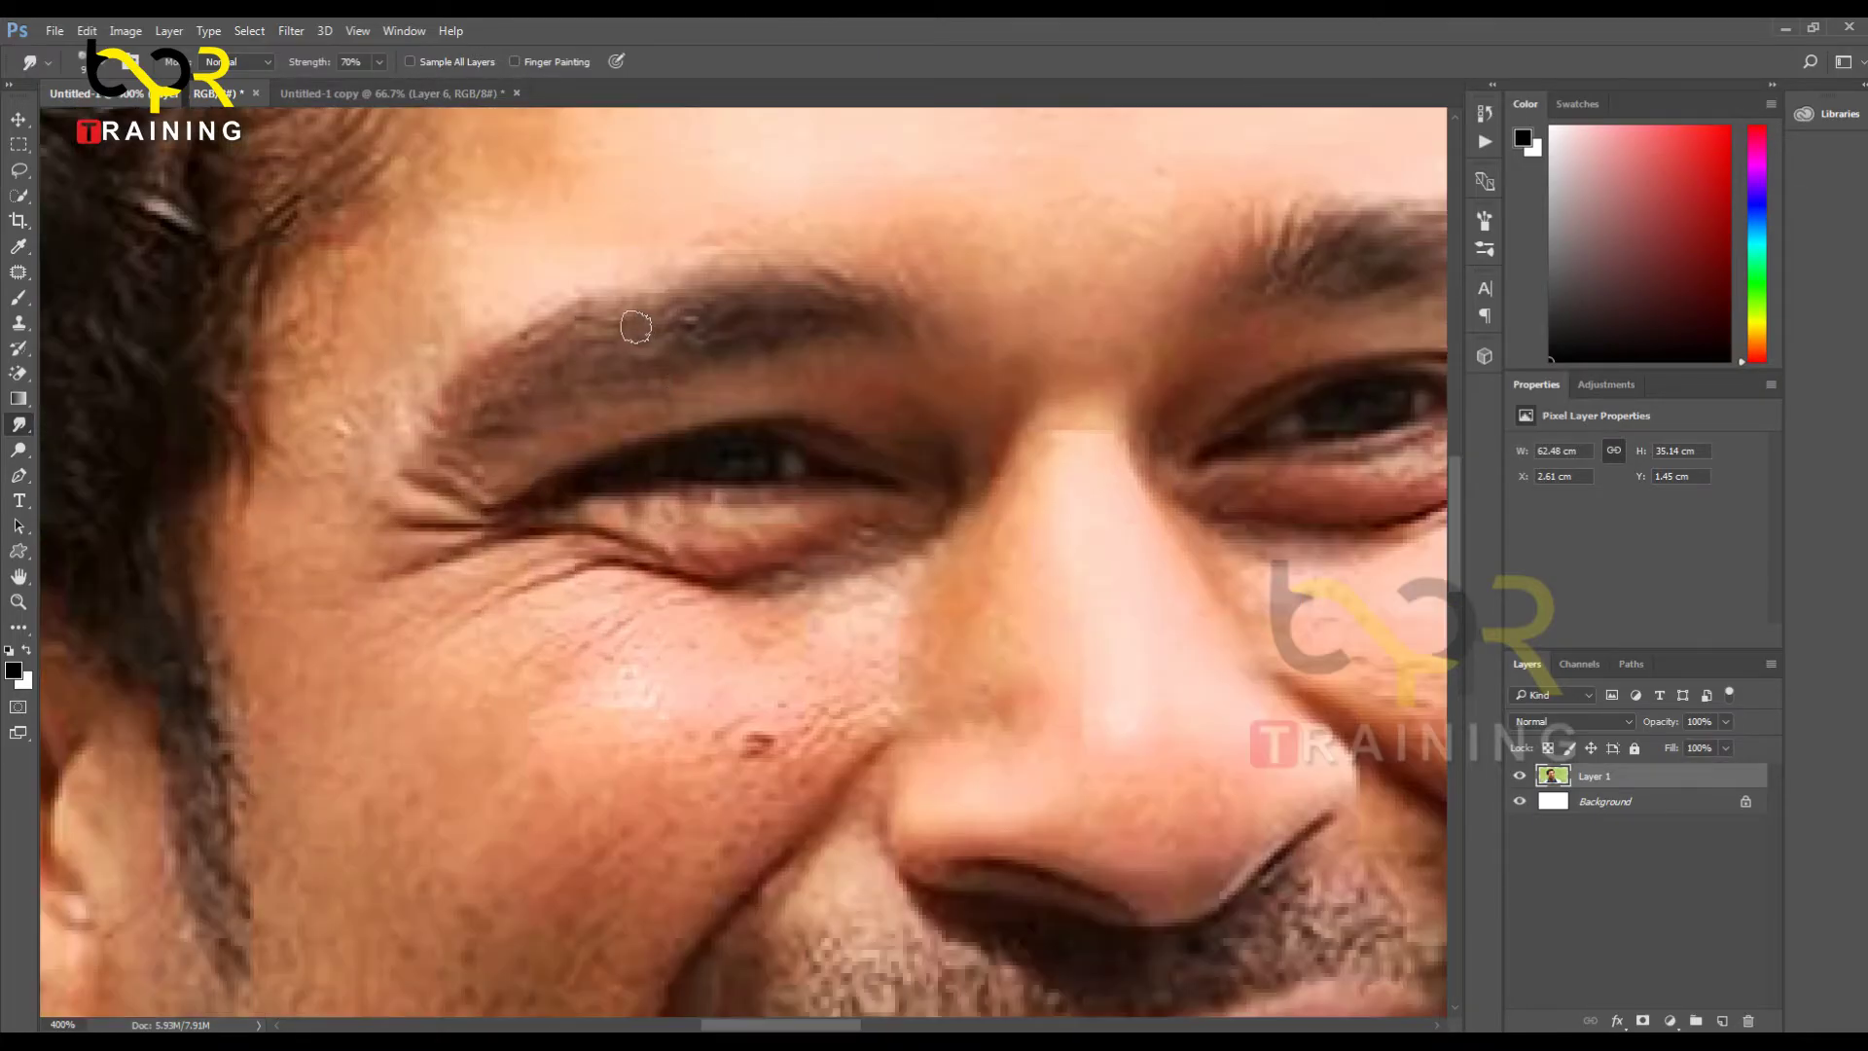
pyautogui.click(637, 649)
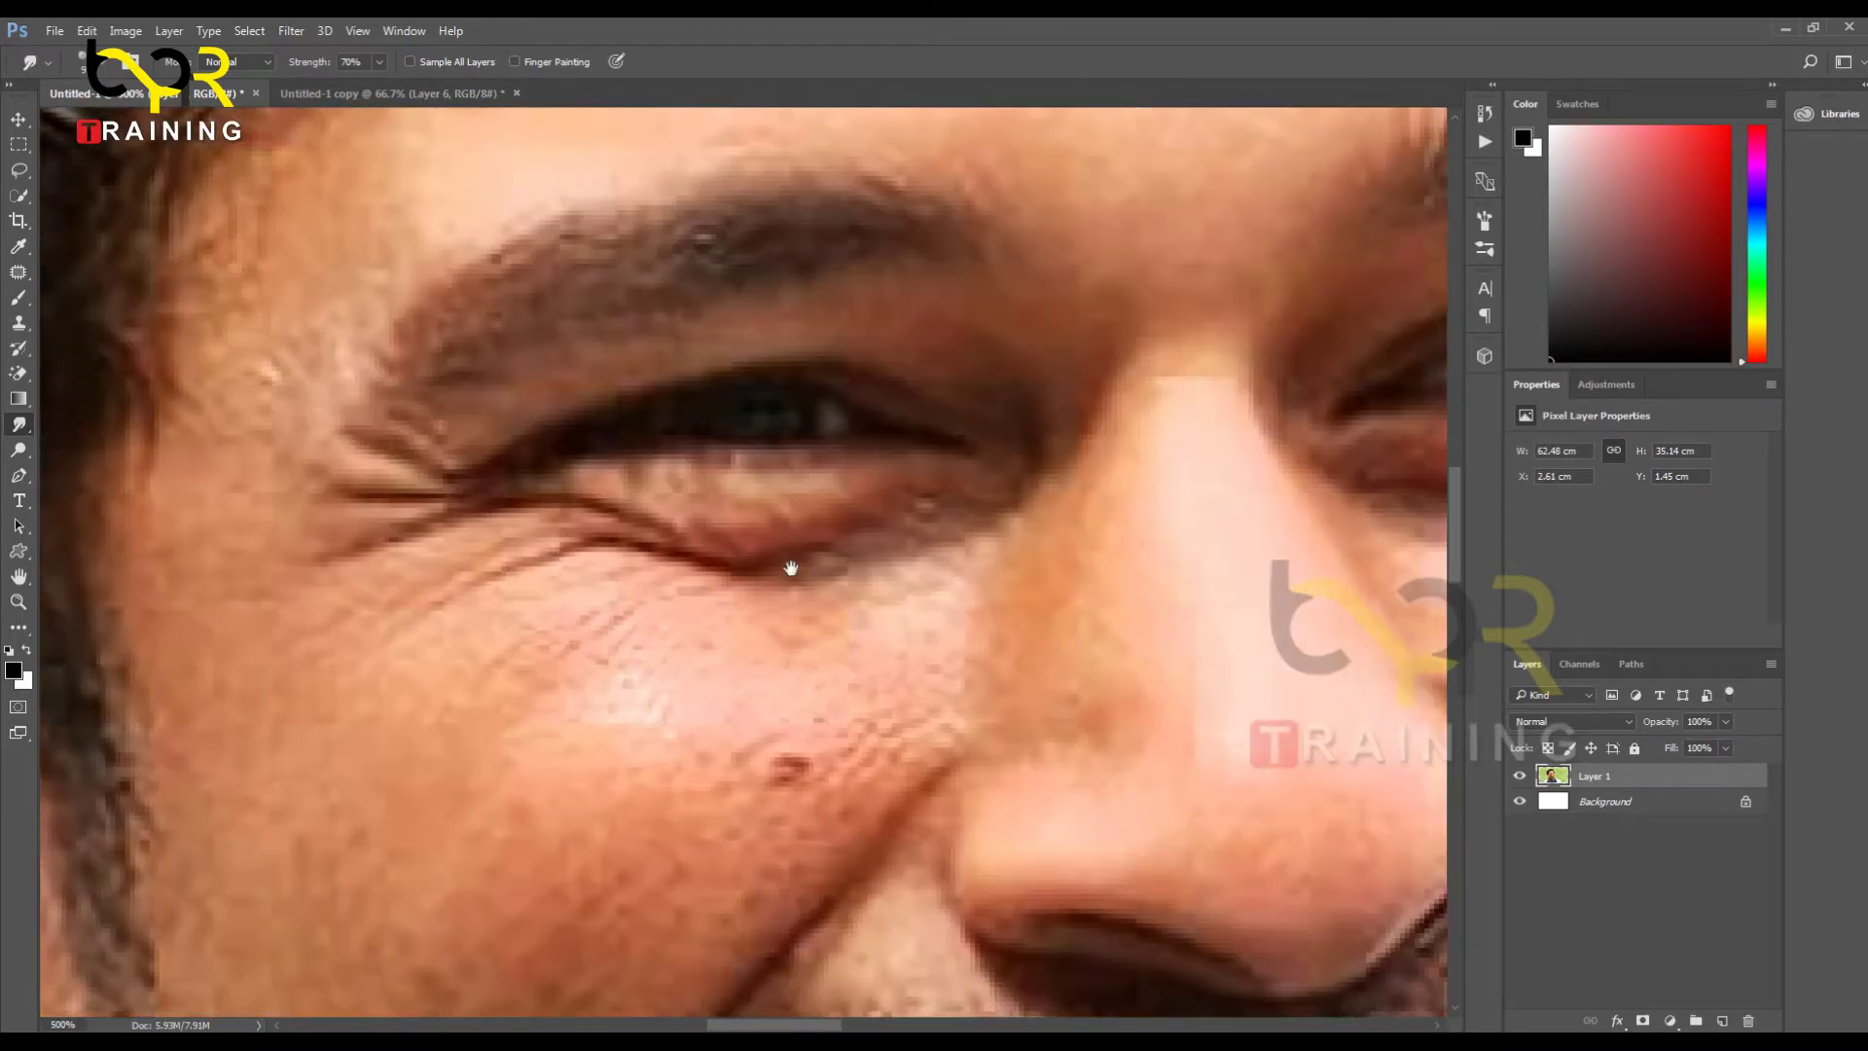
pyautogui.moveTo(592, 562)
pyautogui.mouseDown()
pyautogui.moveTo(767, 569)
pyautogui.moveTo(644, 588)
pyautogui.moveTo(770, 569)
pyautogui.moveTo(725, 595)
pyautogui.moveTo(817, 577)
pyautogui.moveTo(755, 603)
pyautogui.moveTo(848, 572)
pyautogui.moveTo(710, 614)
pyautogui.moveTo(650, 601)
pyautogui.moveTo(791, 590)
pyautogui.moveTo(777, 609)
pyautogui.moveTo(909, 570)
pyautogui.moveTo(813, 616)
pyautogui.moveTo(914, 591)
pyautogui.moveTo(688, 627)
pyautogui.moveTo(513, 568)
pyautogui.moveTo(675, 630)
pyautogui.moveTo(536, 554)
pyautogui.moveTo(595, 602)
pyautogui.moveTo(486, 598)
pyautogui.moveTo(790, 655)
pyautogui.moveTo(757, 656)
pyautogui.moveTo(955, 595)
pyautogui.moveTo(714, 682)
pyautogui.moveTo(855, 638)
pyautogui.moveTo(594, 667)
pyautogui.moveTo(732, 685)
pyautogui.moveTo(388, 622)
pyautogui.moveTo(648, 709)
pyautogui.moveTo(498, 623)
pyautogui.moveTo(543, 625)
pyautogui.moveTo(461, 639)
pyautogui.moveTo(695, 713)
pyautogui.moveTo(455, 671)
pyautogui.moveTo(712, 733)
pyautogui.moveTo(656, 743)
pyautogui.moveTo(814, 693)
pyautogui.moveTo(705, 736)
pyautogui.moveTo(718, 757)
pyautogui.moveTo(854, 706)
pyautogui.moveTo(710, 743)
pyautogui.moveTo(867, 692)
pyautogui.moveTo(926, 646)
pyautogui.moveTo(859, 726)
pyautogui.moveTo(921, 626)
pyautogui.moveTo(885, 681)
pyautogui.moveTo(1023, 529)
pyautogui.moveTo(988, 595)
pyautogui.mouseUp()
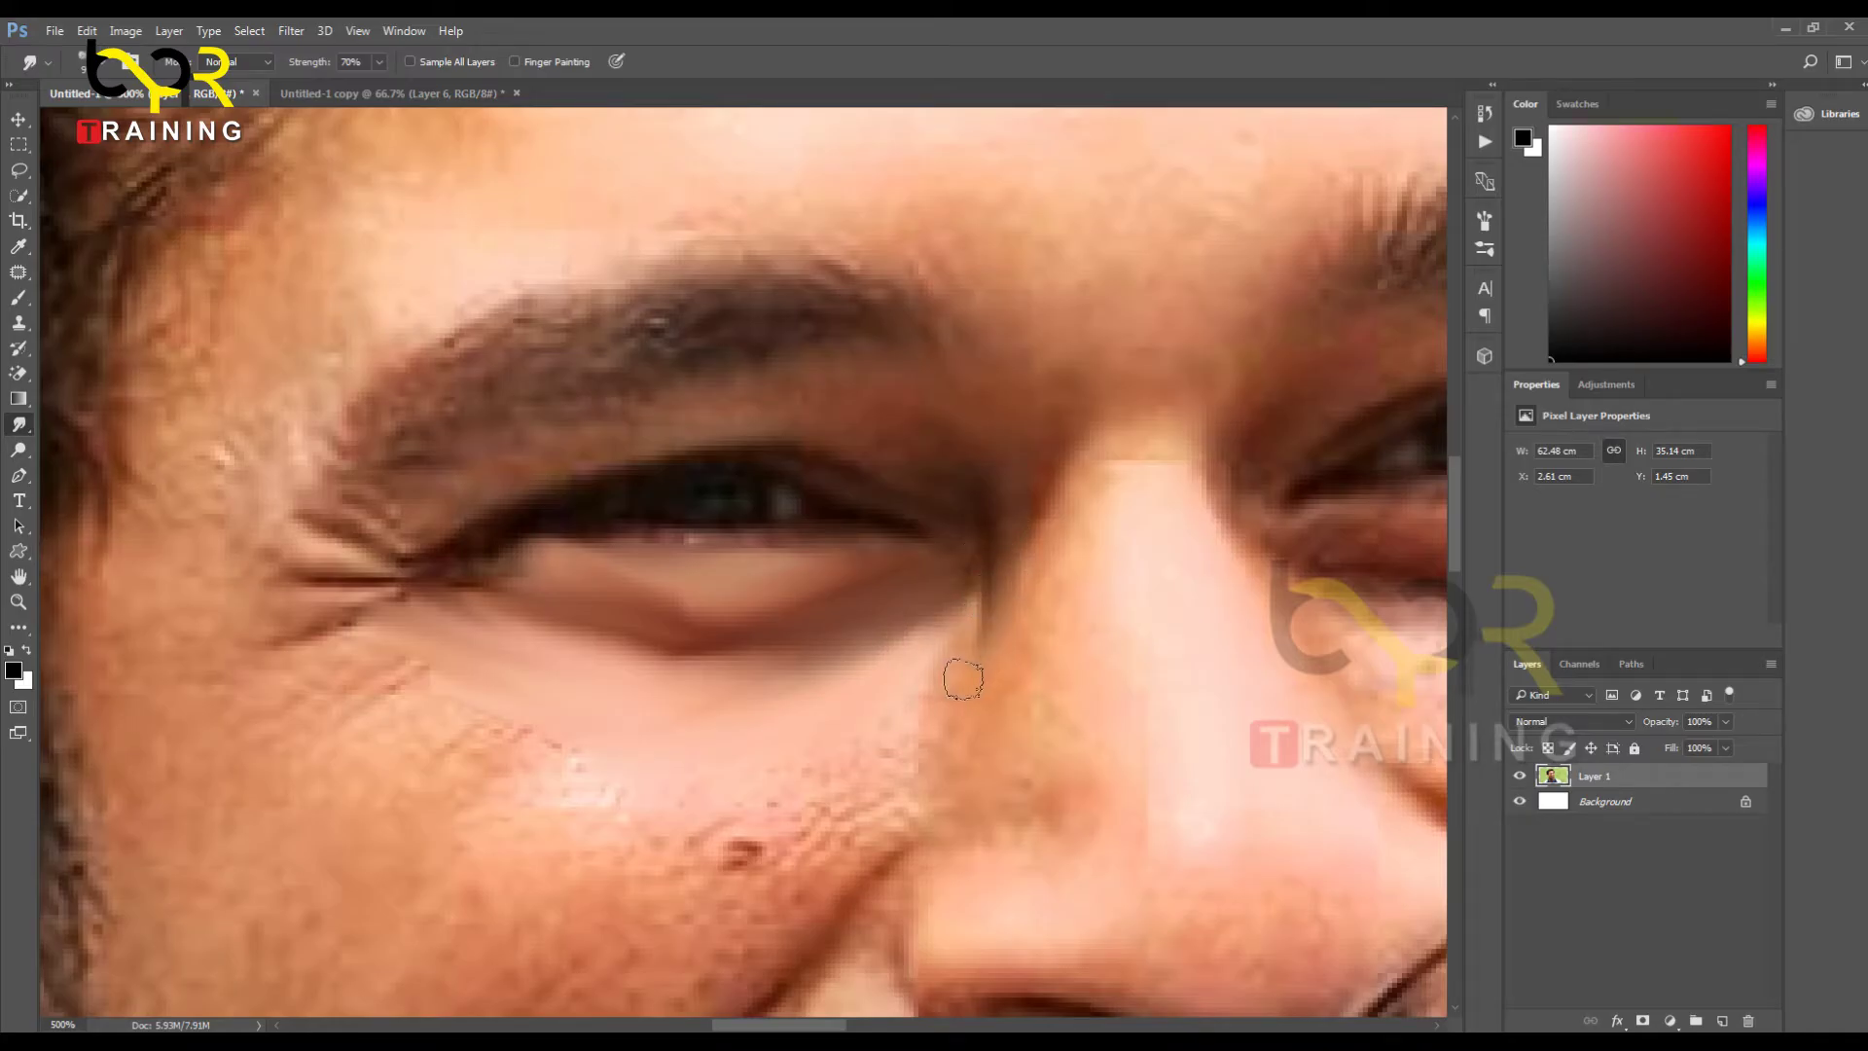
pyautogui.moveTo(966, 684)
pyautogui.mouseDown()
pyautogui.moveTo(1013, 592)
pyautogui.moveTo(977, 672)
pyautogui.moveTo(991, 590)
pyautogui.moveTo(954, 727)
pyautogui.mouseUp()
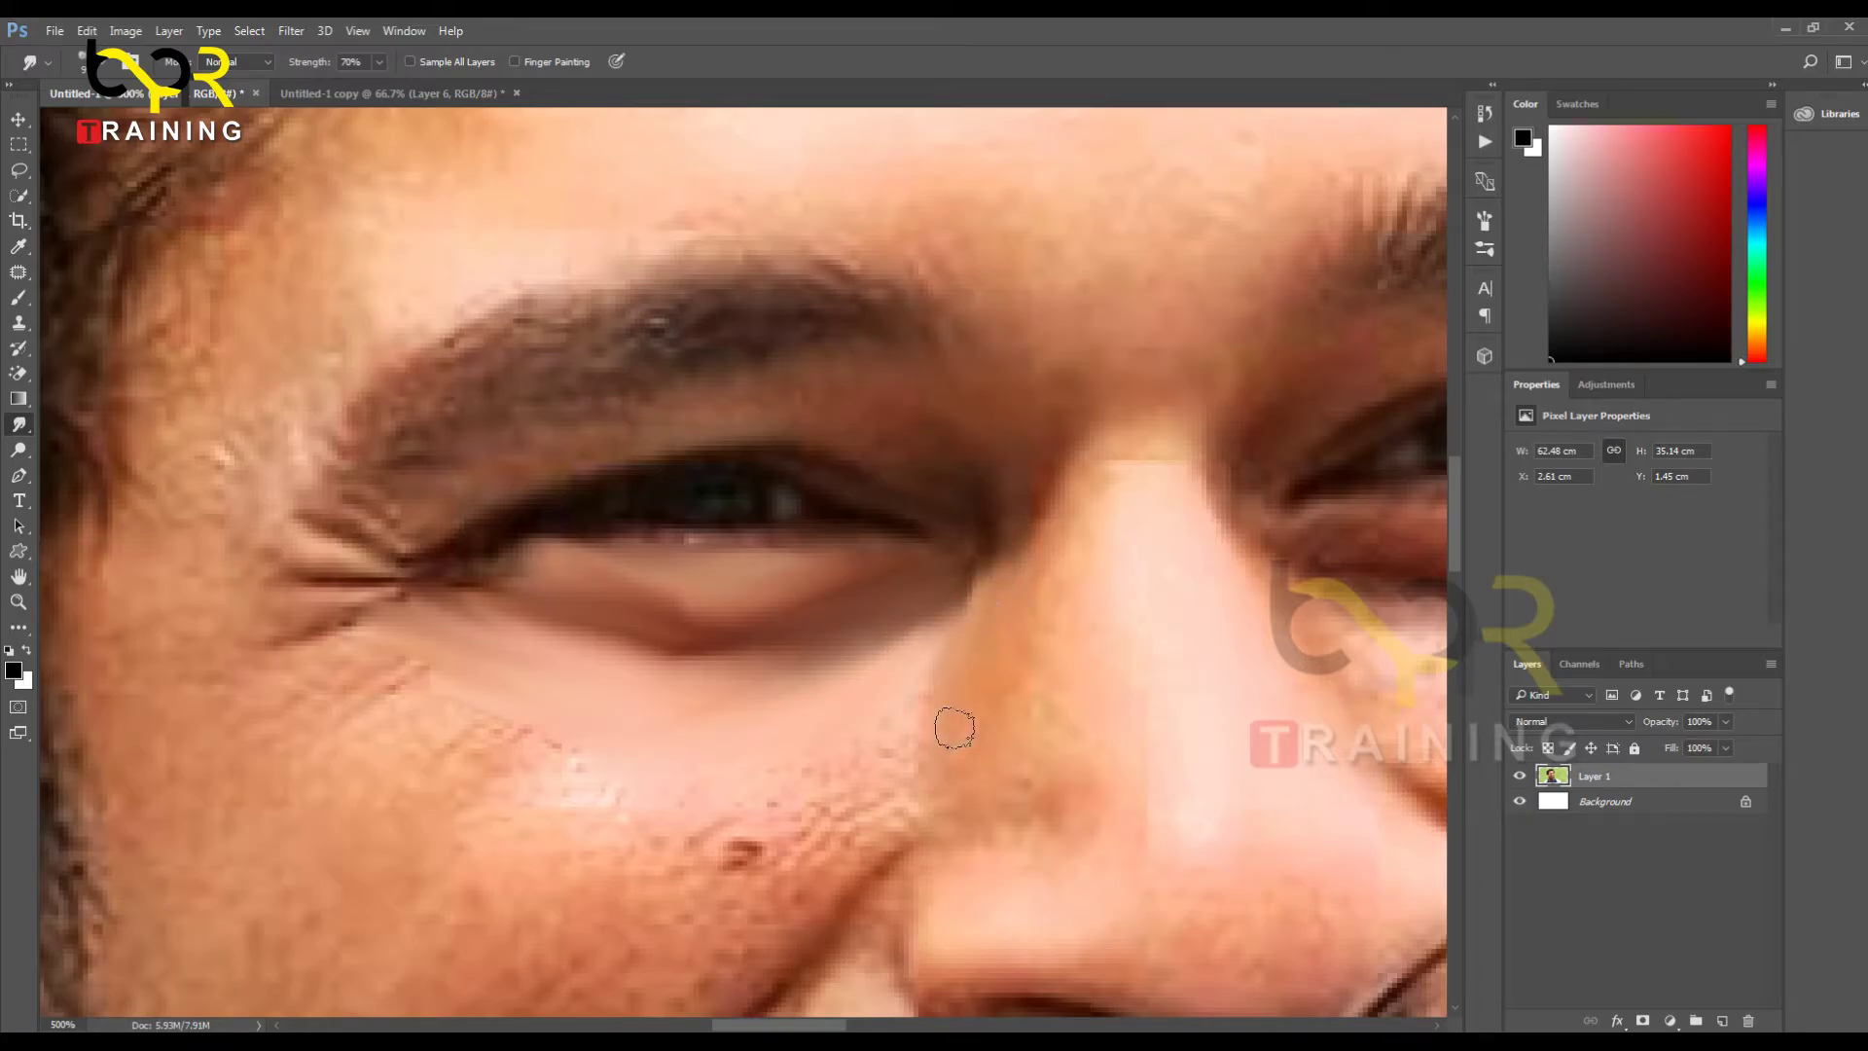
pyautogui.moveTo(965, 805)
pyautogui.mouseDown()
pyautogui.moveTo(1026, 643)
pyautogui.moveTo(1002, 824)
pyautogui.moveTo(1023, 649)
pyautogui.moveTo(993, 828)
pyautogui.moveTo(1052, 630)
pyautogui.moveTo(1030, 845)
pyautogui.moveTo(1040, 615)
pyautogui.moveTo(986, 798)
pyautogui.moveTo(1023, 816)
pyautogui.moveTo(1033, 615)
pyautogui.moveTo(1104, 866)
pyautogui.moveTo(1083, 490)
pyautogui.moveTo(1114, 759)
pyautogui.moveTo(1058, 471)
pyautogui.moveTo(1046, 550)
pyautogui.mouseUp()
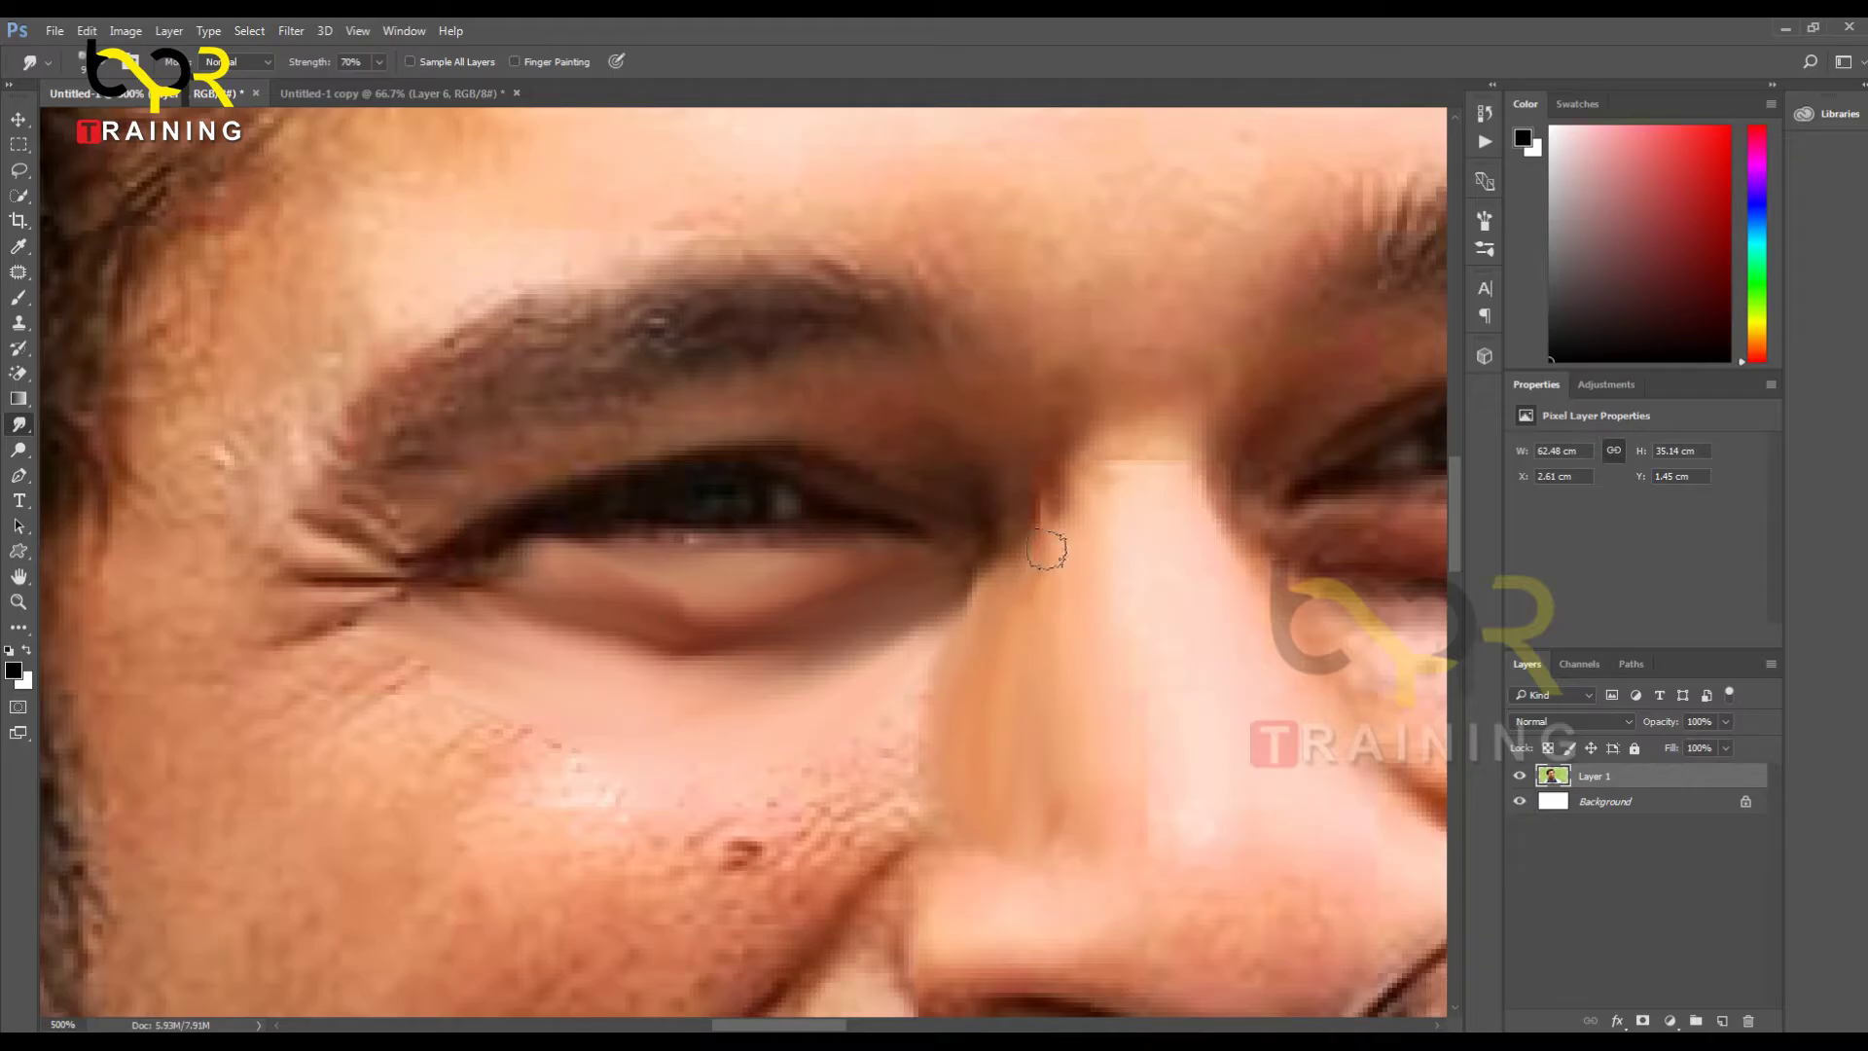
# Step: Smudge the upper eyelid, the outer eye corner and the lash line of the same eye into smooth strokes
pyautogui.moveTo(1018, 440)
pyautogui.mouseDown()
pyautogui.moveTo(918, 420)
pyautogui.moveTo(960, 436)
pyautogui.moveTo(980, 496)
pyautogui.moveTo(882, 419)
pyautogui.moveTo(958, 505)
pyautogui.moveTo(815, 418)
pyautogui.mouseUp()
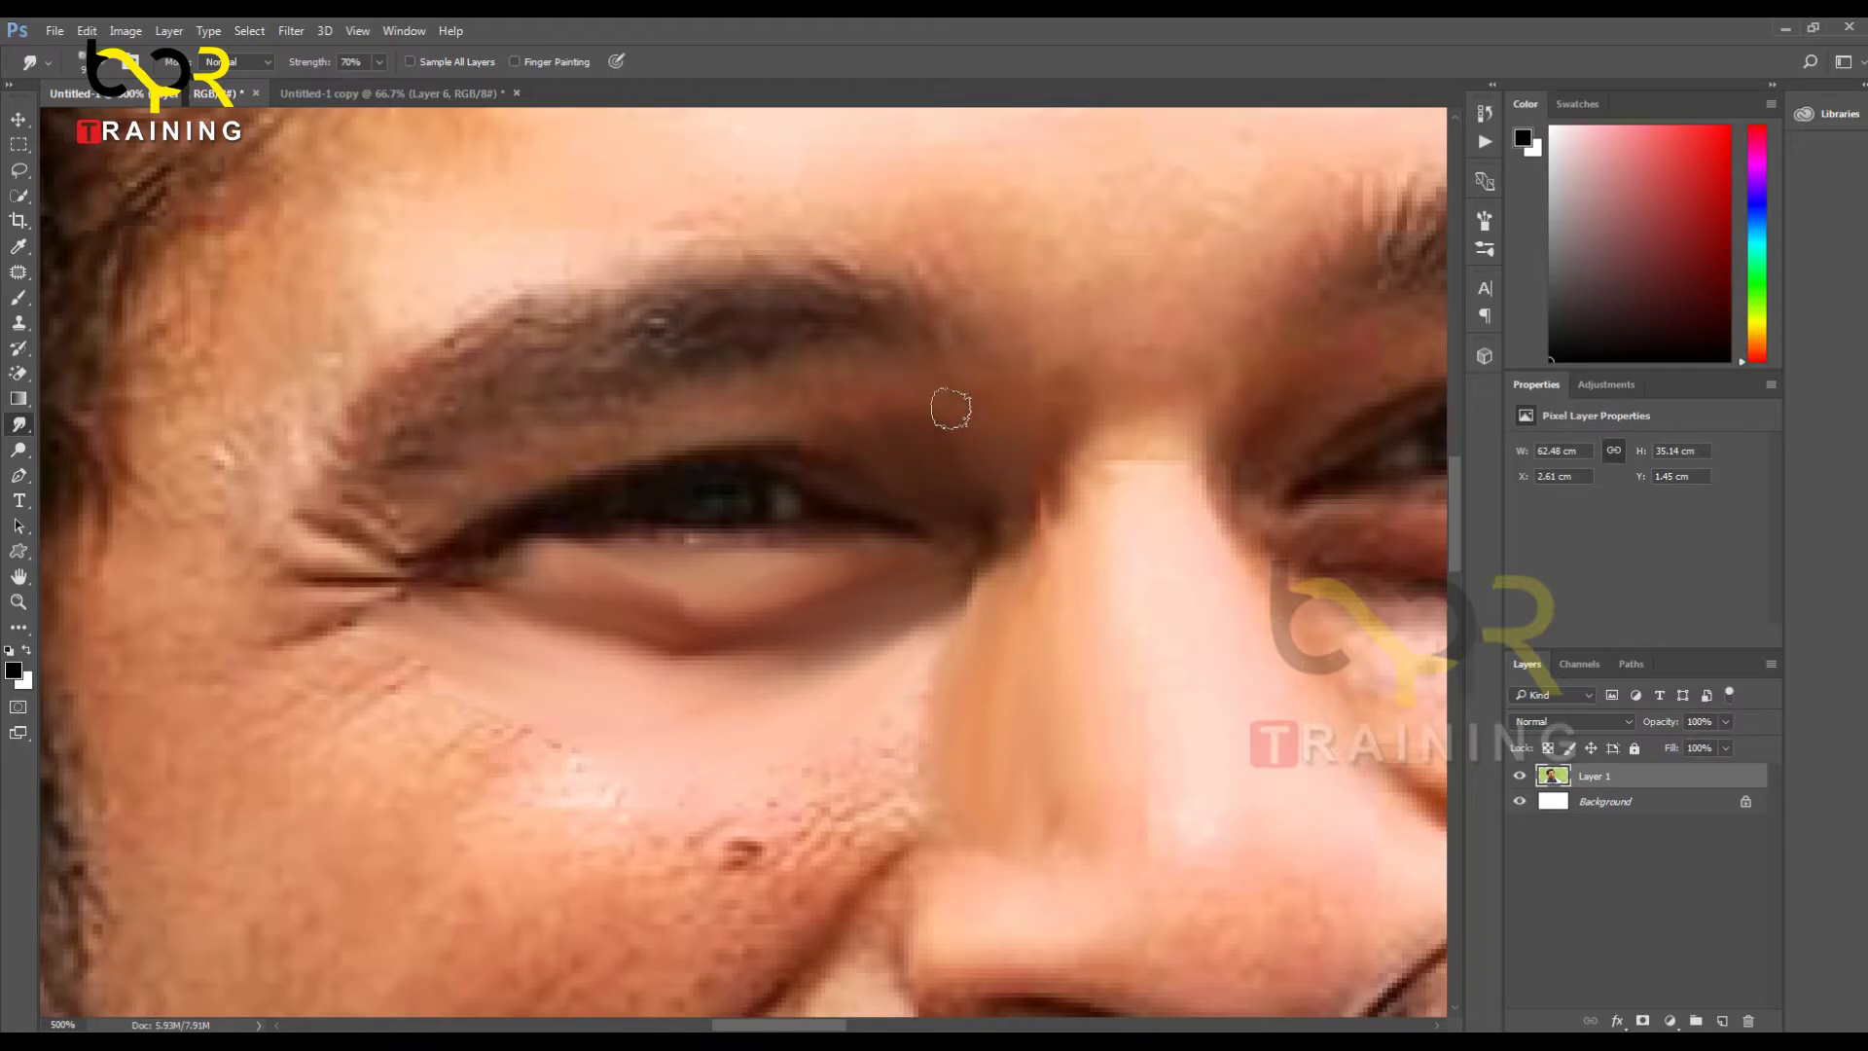
pyautogui.moveTo(912, 384)
pyautogui.mouseDown()
pyautogui.moveTo(767, 398)
pyautogui.moveTo(957, 409)
pyautogui.moveTo(553, 440)
pyautogui.mouseUp()
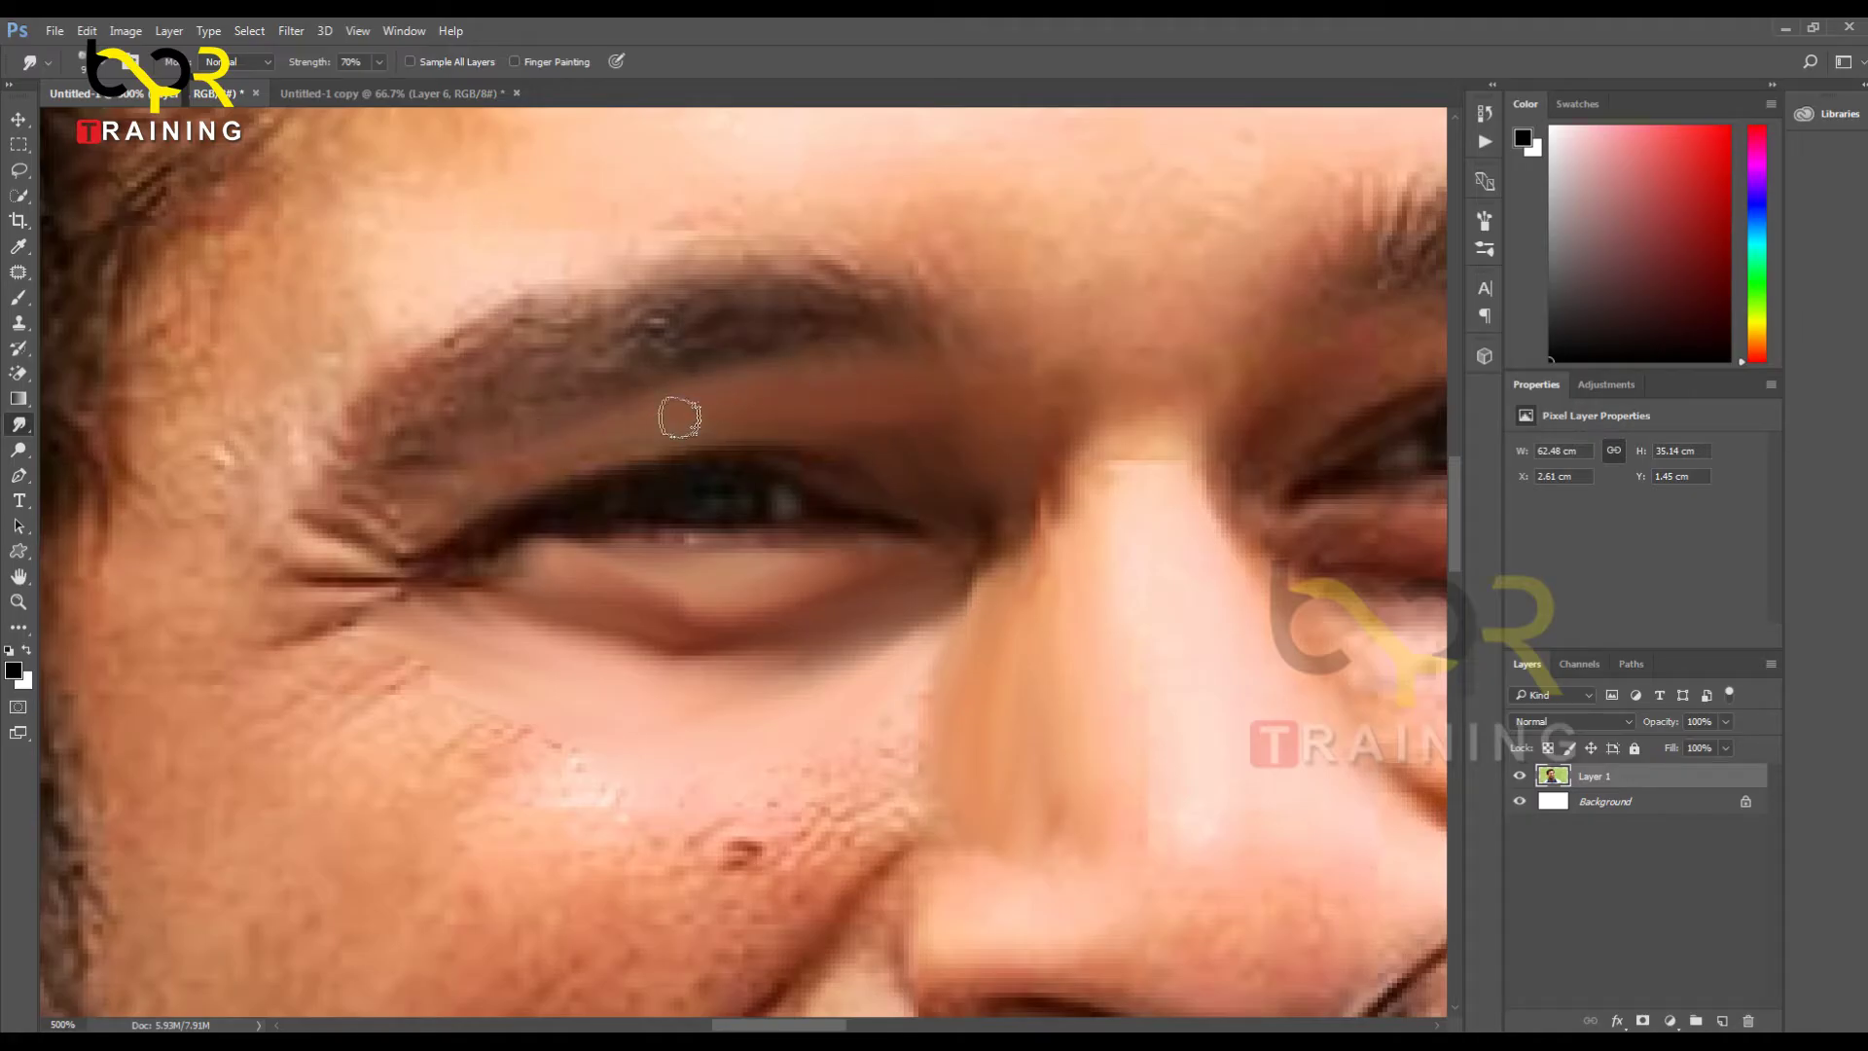
pyautogui.moveTo(533, 434)
pyautogui.mouseDown()
pyautogui.moveTo(374, 556)
pyautogui.moveTo(465, 500)
pyautogui.moveTo(391, 576)
pyautogui.moveTo(361, 565)
pyautogui.moveTo(403, 596)
pyautogui.moveTo(373, 580)
pyautogui.mouseUp()
pyautogui.moveTo(392, 508)
pyautogui.mouseDown()
pyautogui.moveTo(340, 565)
pyautogui.moveTo(353, 606)
pyautogui.mouseUp()
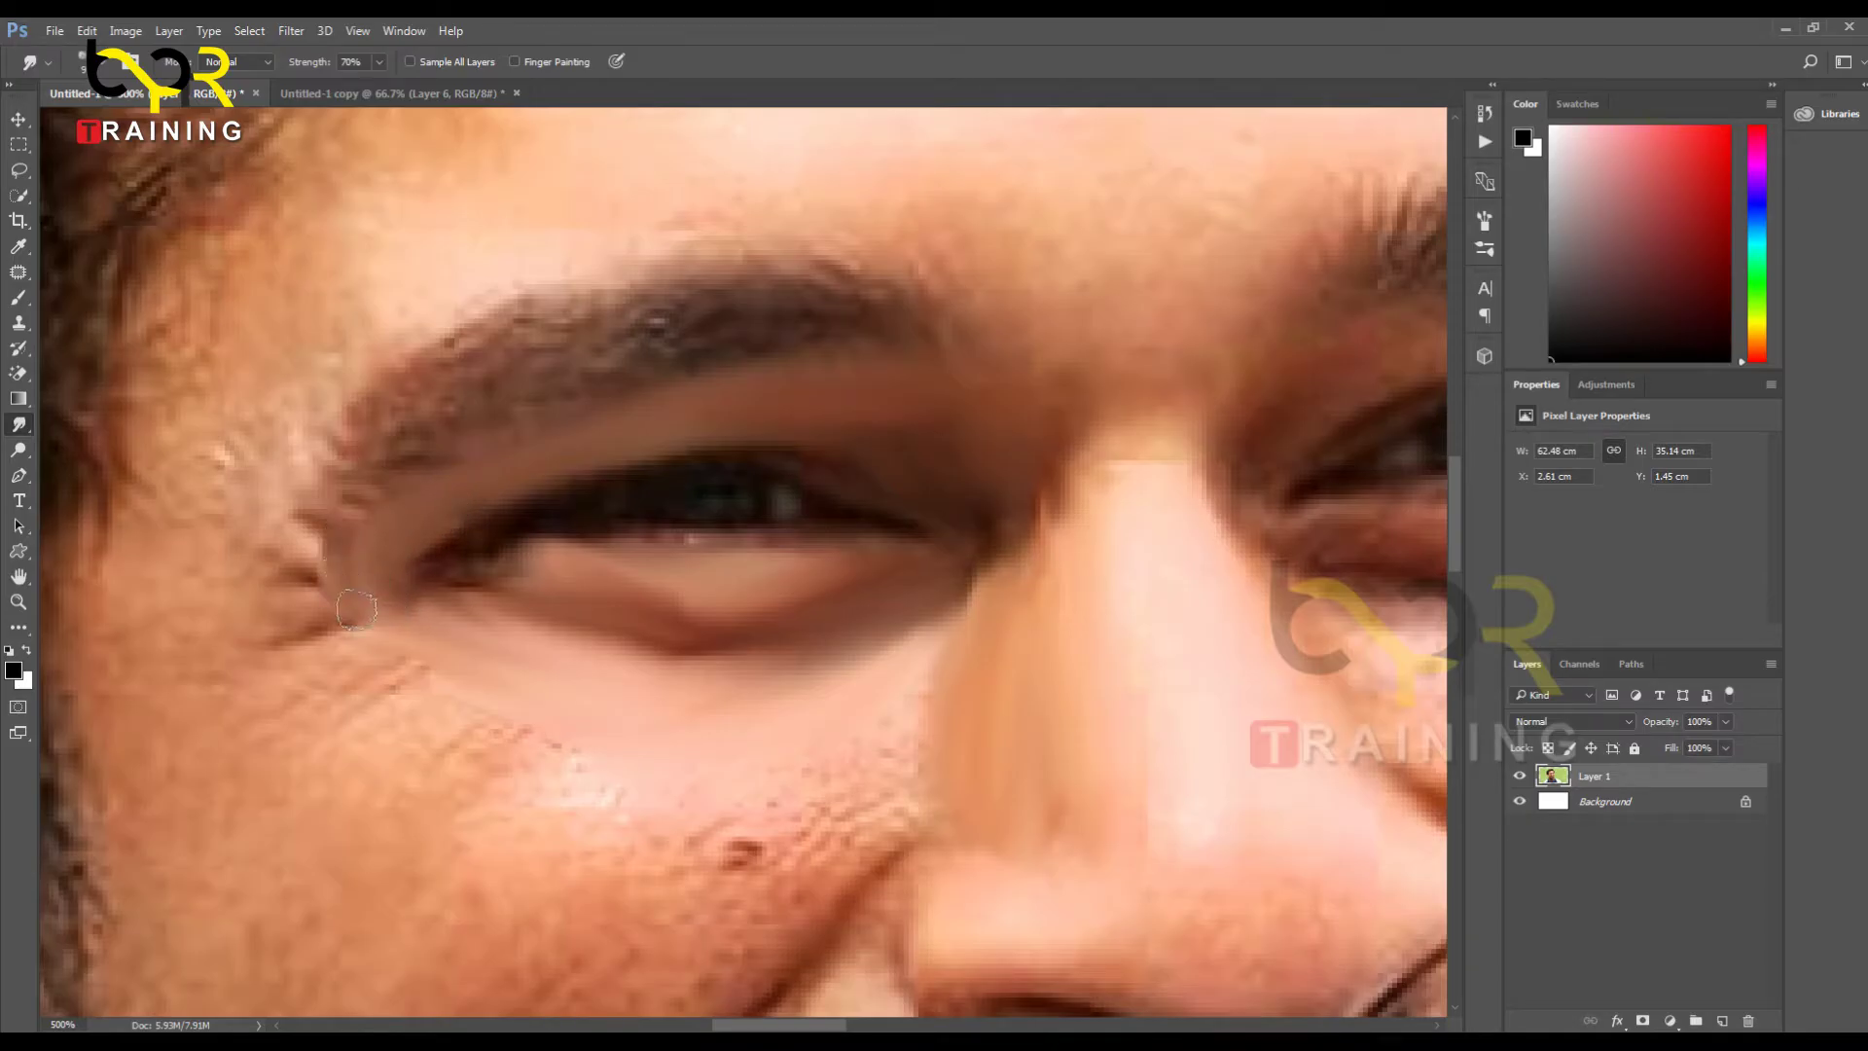
pyautogui.moveTo(794, 553); pyautogui.dragTo(725, 630)
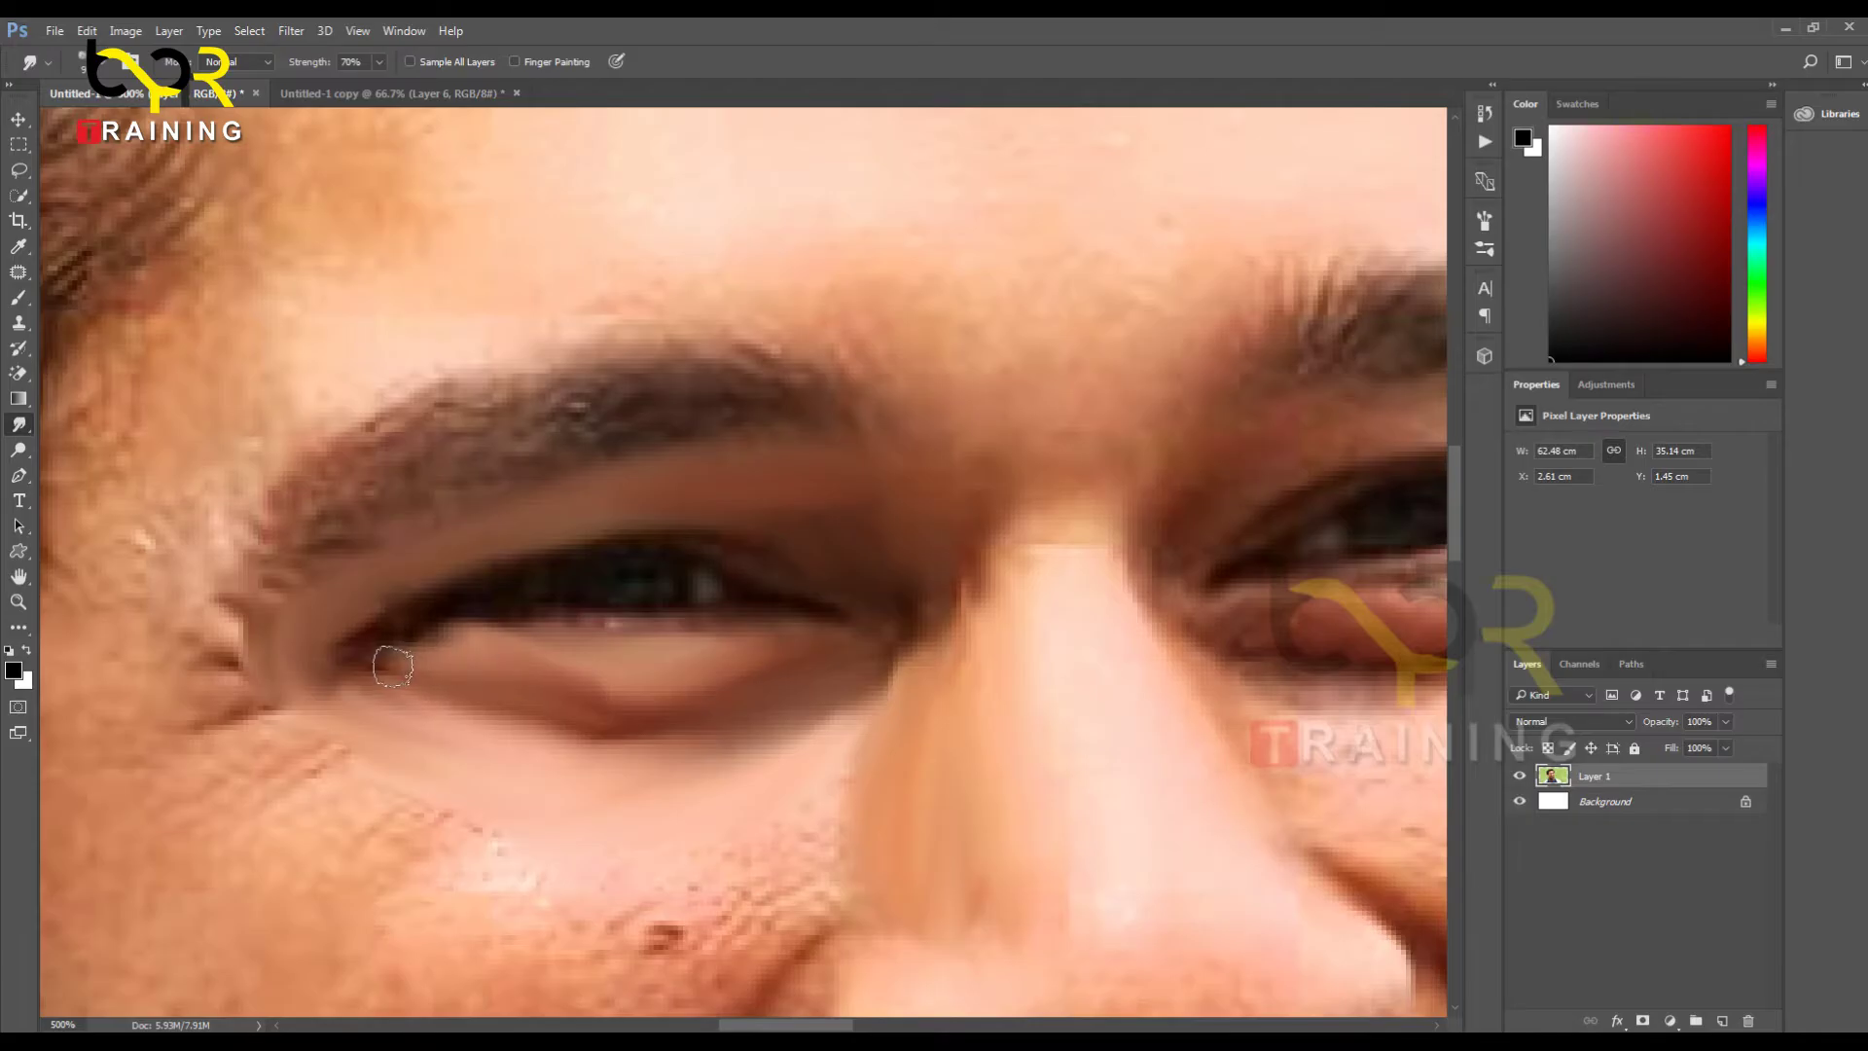
pyautogui.moveTo(354, 660)
pyautogui.mouseDown()
pyautogui.moveTo(722, 696)
pyautogui.moveTo(782, 602)
pyautogui.mouseUp()
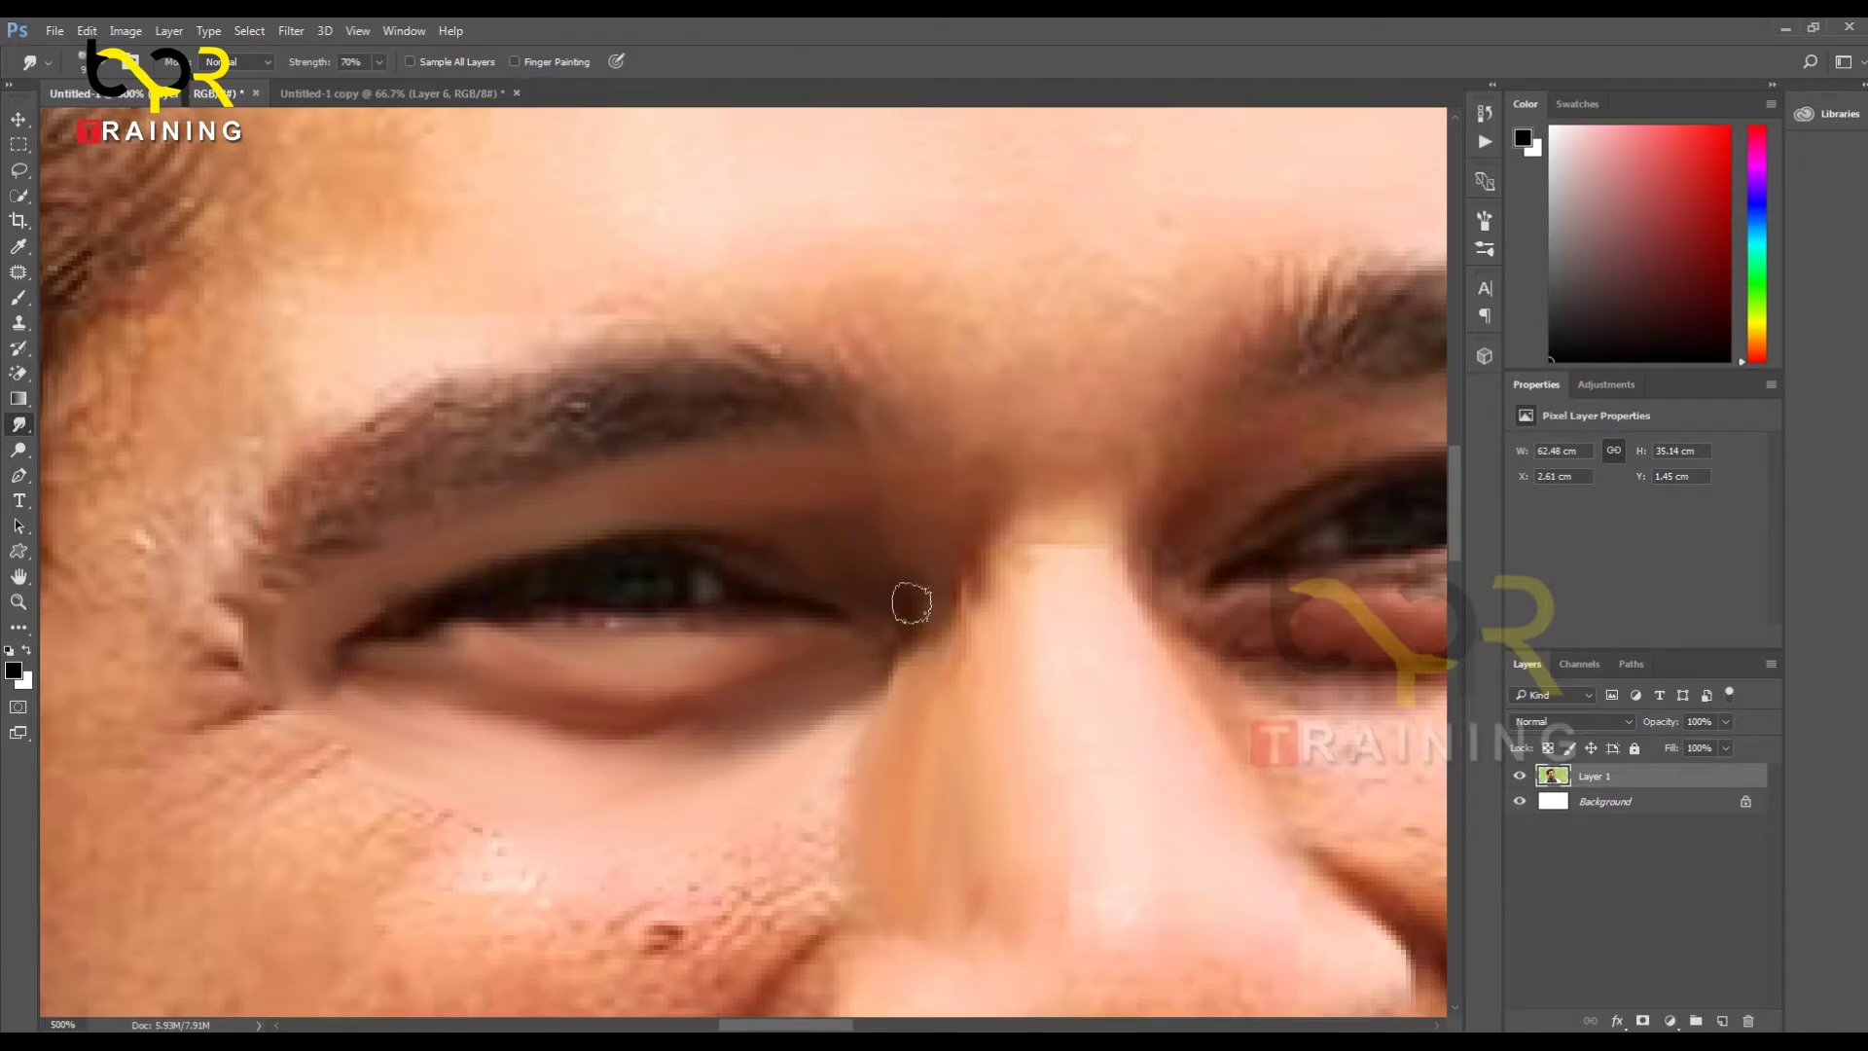
# Step: Smudge the temple skin between the outer end of the eyebrow and the hairline until it is smooth
pyautogui.moveTo(858, 445)
pyautogui.mouseDown()
pyautogui.moveTo(956, 532)
pyautogui.moveTo(1004, 622)
pyautogui.mouseUp()
pyautogui.moveTo(948, 283); pyautogui.dragTo(1032, 425)
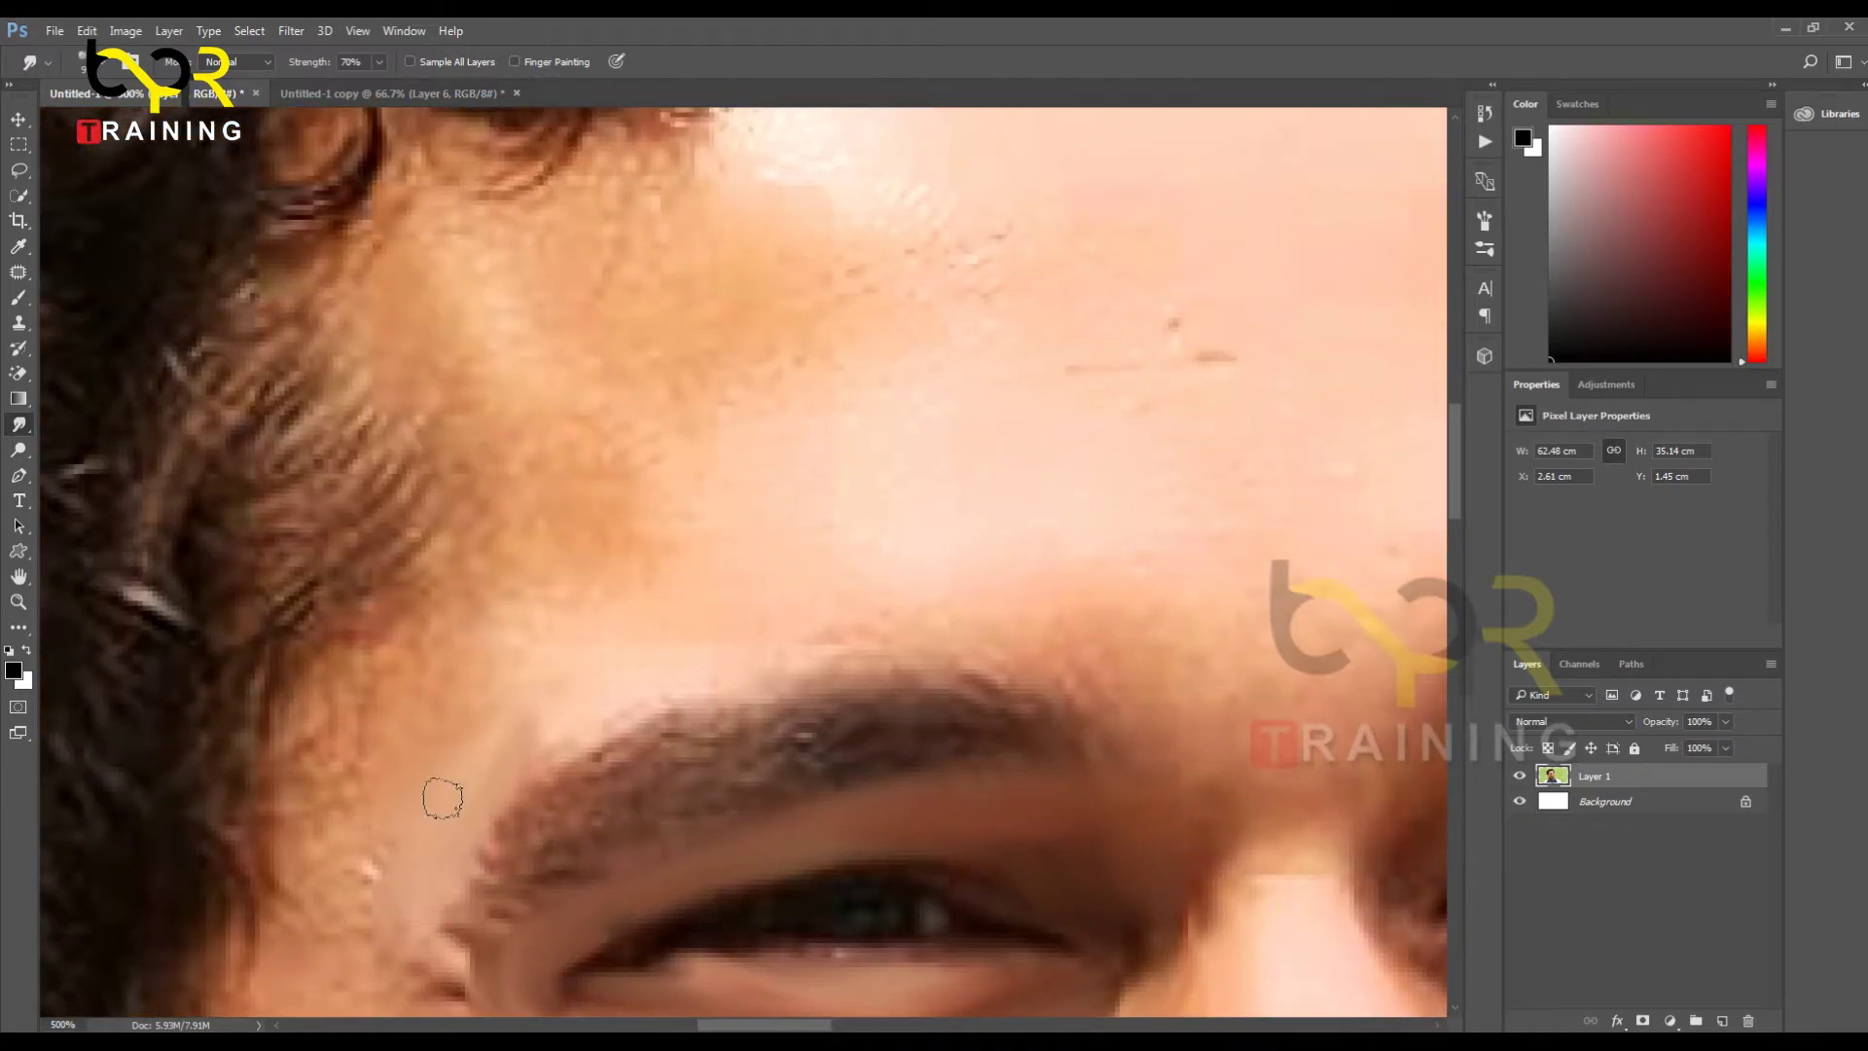
pyautogui.moveTo(466, 620)
pyautogui.mouseDown()
pyautogui.moveTo(385, 845)
pyautogui.moveTo(469, 607)
pyautogui.moveTo(363, 799)
pyautogui.mouseUp()
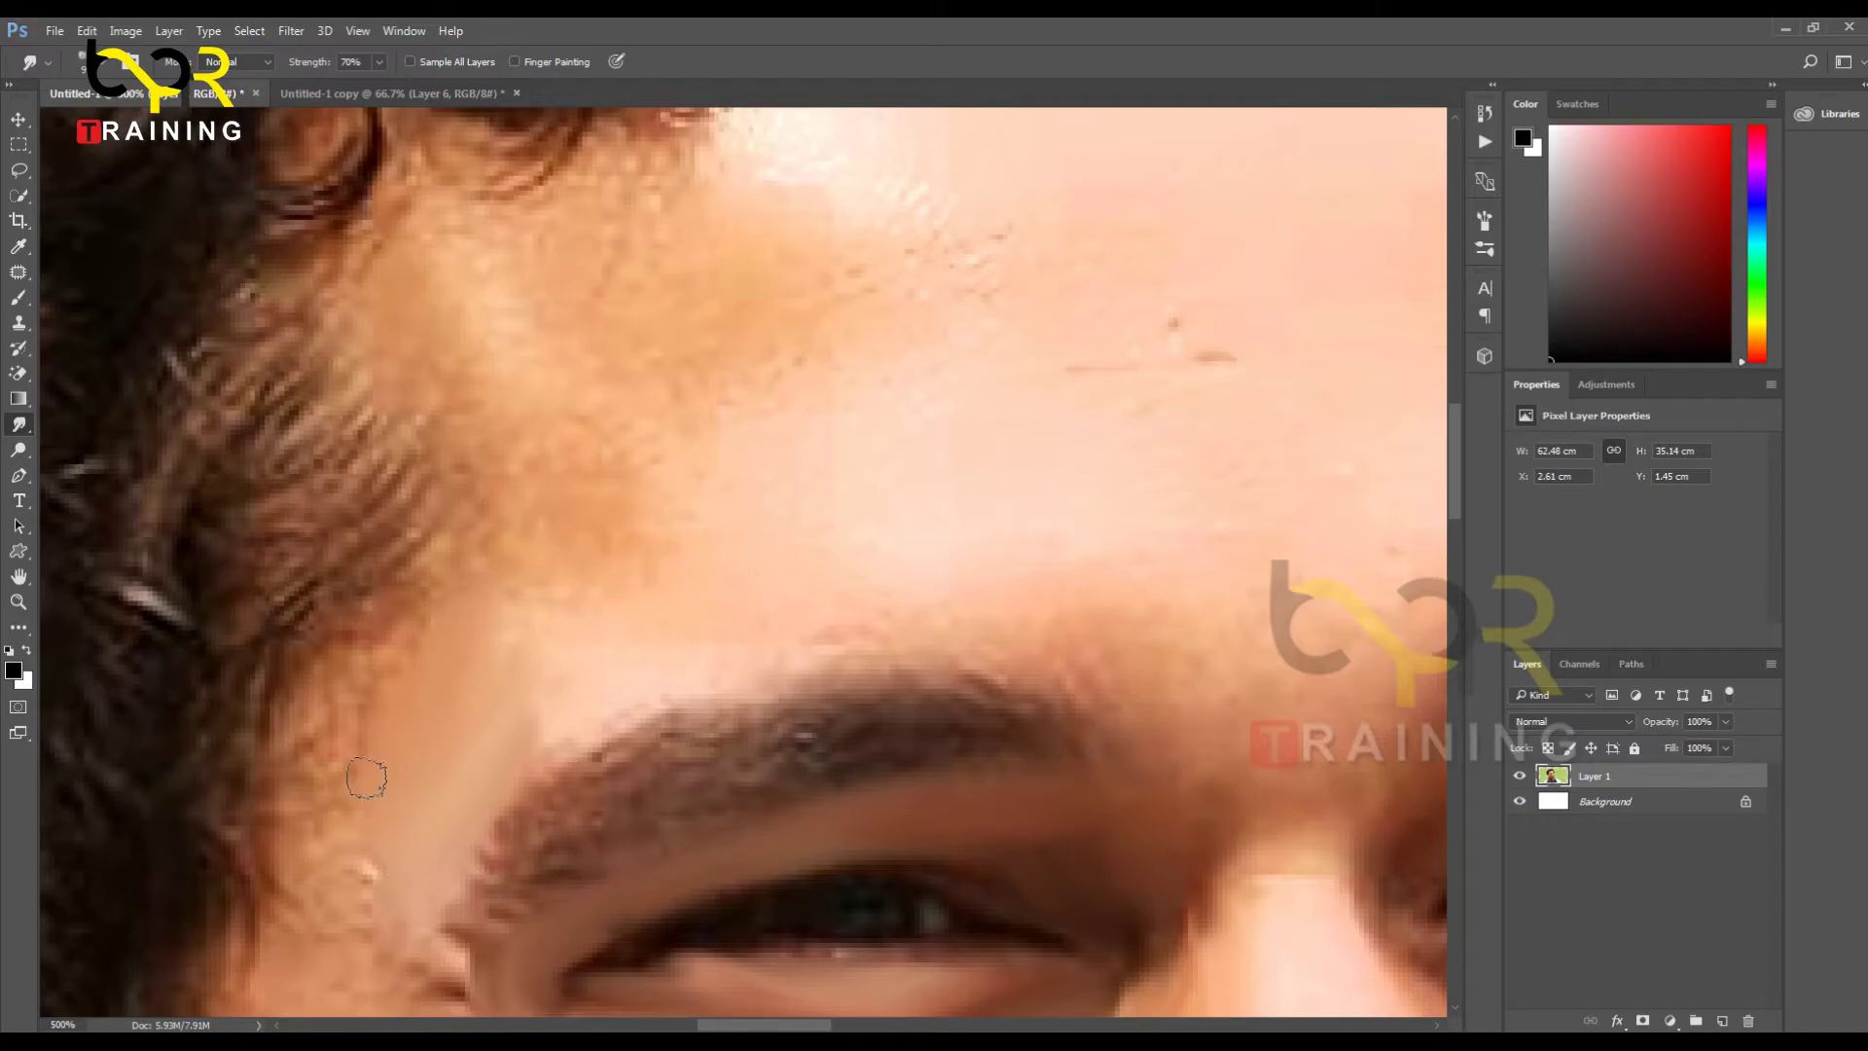
pyautogui.moveTo(404, 645); pyautogui.dragTo(340, 803)
pyautogui.moveTo(353, 668); pyautogui.dragTo(314, 784)
pyautogui.moveTo(312, 685); pyautogui.dragTo(282, 830)
pyautogui.moveTo(285, 902)
pyautogui.mouseDown()
pyautogui.moveTo(347, 721)
pyautogui.moveTo(299, 998)
pyautogui.moveTo(357, 795)
pyautogui.moveTo(376, 852)
pyautogui.moveTo(356, 972)
pyautogui.moveTo(378, 761)
pyautogui.moveTo(347, 991)
pyautogui.mouseUp()
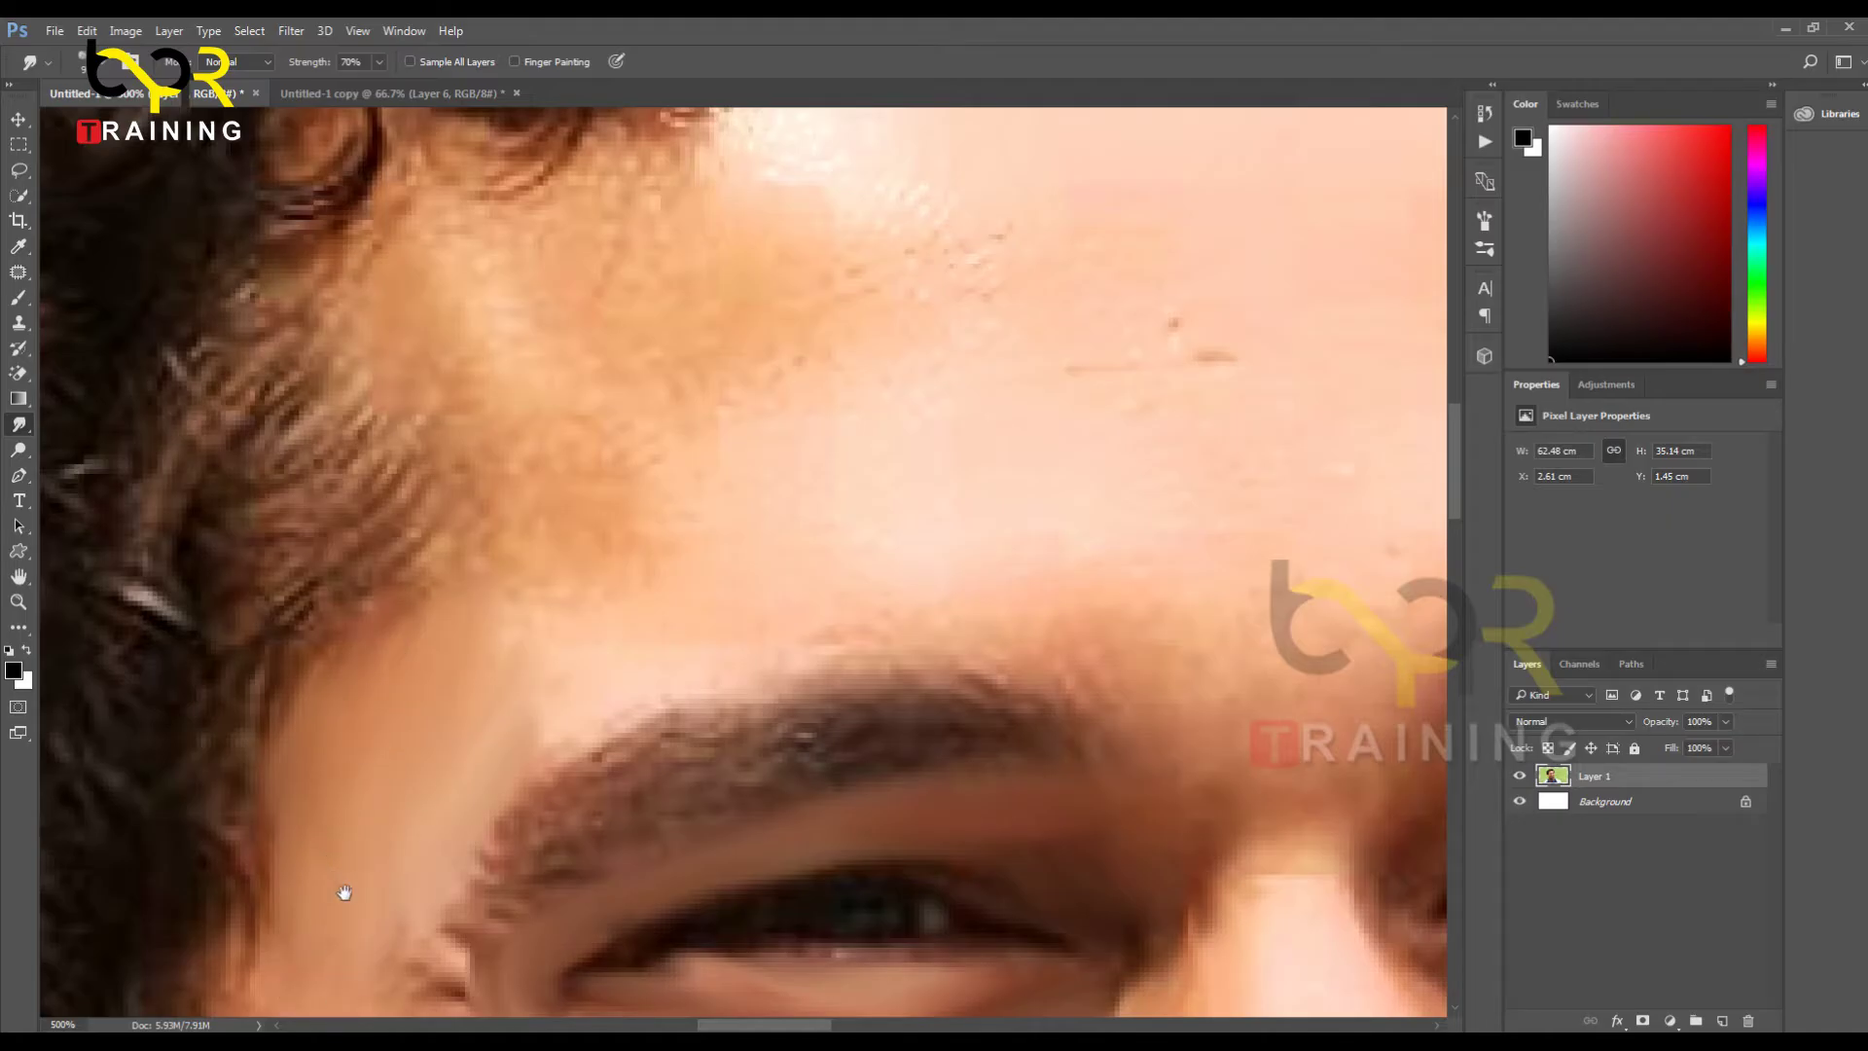
# Step: Smudge away the wrinkles beside the outer eye corner and the skin texture and mole on the upper cheek
pyautogui.moveTo(344, 892); pyautogui.dragTo(539, 387)
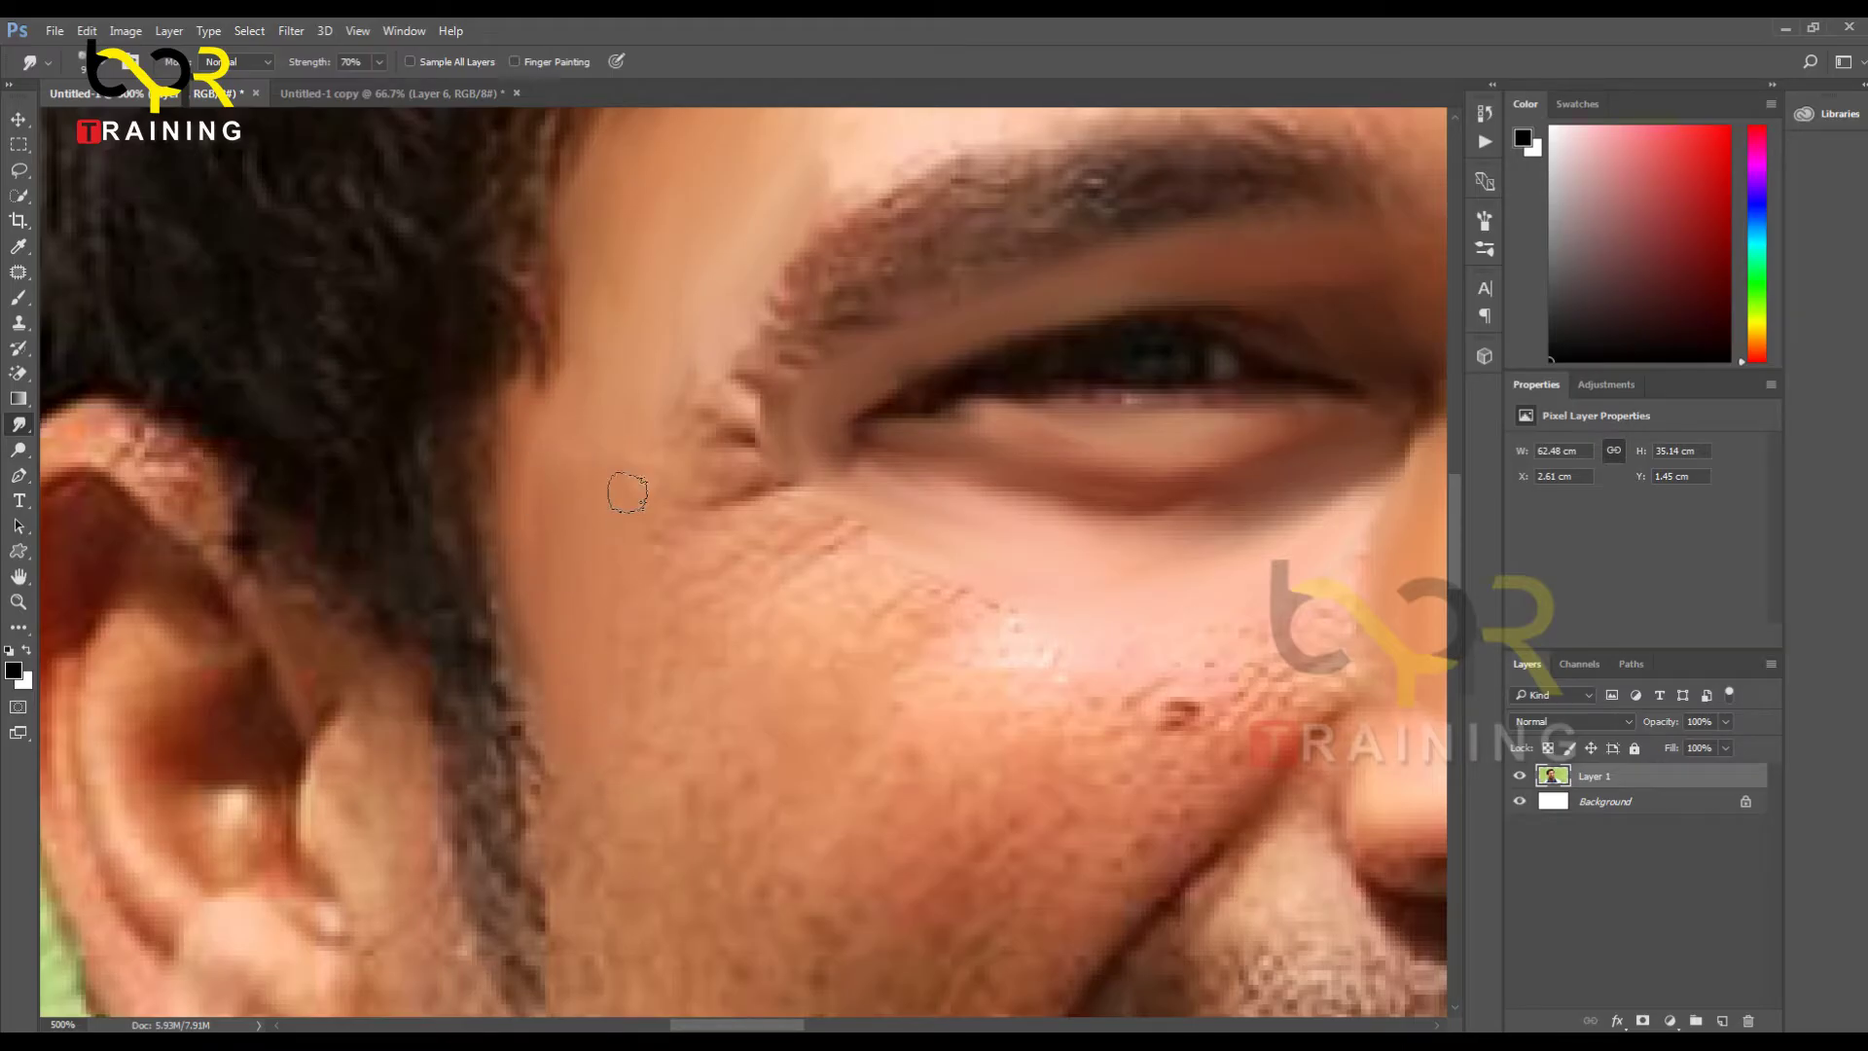
pyautogui.moveTo(662, 632)
pyautogui.mouseDown()
pyautogui.moveTo(712, 355)
pyautogui.moveTo(717, 592)
pyautogui.moveTo(681, 300)
pyautogui.moveTo(725, 450)
pyautogui.moveTo(741, 389)
pyautogui.moveTo(758, 471)
pyautogui.moveTo(744, 376)
pyautogui.moveTo(777, 465)
pyautogui.moveTo(773, 388)
pyautogui.moveTo(757, 421)
pyautogui.moveTo(722, 407)
pyautogui.moveTo(726, 351)
pyautogui.moveTo(741, 570)
pyautogui.moveTo(763, 518)
pyautogui.moveTo(801, 523)
pyautogui.moveTo(808, 506)
pyautogui.moveTo(763, 514)
pyautogui.moveTo(786, 561)
pyautogui.moveTo(912, 591)
pyautogui.moveTo(835, 541)
pyautogui.moveTo(884, 523)
pyautogui.moveTo(767, 523)
pyautogui.moveTo(1037, 627)
pyautogui.moveTo(991, 634)
pyautogui.moveTo(867, 570)
pyautogui.moveTo(1052, 660)
pyautogui.moveTo(902, 621)
pyautogui.moveTo(895, 587)
pyautogui.moveTo(1041, 654)
pyautogui.moveTo(829, 503)
pyautogui.moveTo(1025, 671)
pyautogui.moveTo(882, 633)
pyautogui.moveTo(844, 593)
pyautogui.moveTo(945, 661)
pyautogui.moveTo(772, 566)
pyautogui.moveTo(901, 670)
pyautogui.moveTo(724, 551)
pyautogui.moveTo(827, 677)
pyautogui.moveTo(665, 583)
pyautogui.moveTo(776, 720)
pyautogui.moveTo(708, 541)
pyautogui.moveTo(716, 686)
pyautogui.moveTo(696, 619)
pyautogui.moveTo(662, 719)
pyautogui.moveTo(633, 554)
pyautogui.moveTo(643, 841)
pyautogui.moveTo(601, 609)
pyautogui.moveTo(624, 897)
pyautogui.moveTo(622, 662)
pyautogui.moveTo(636, 758)
pyautogui.moveTo(706, 728)
pyautogui.mouseUp()
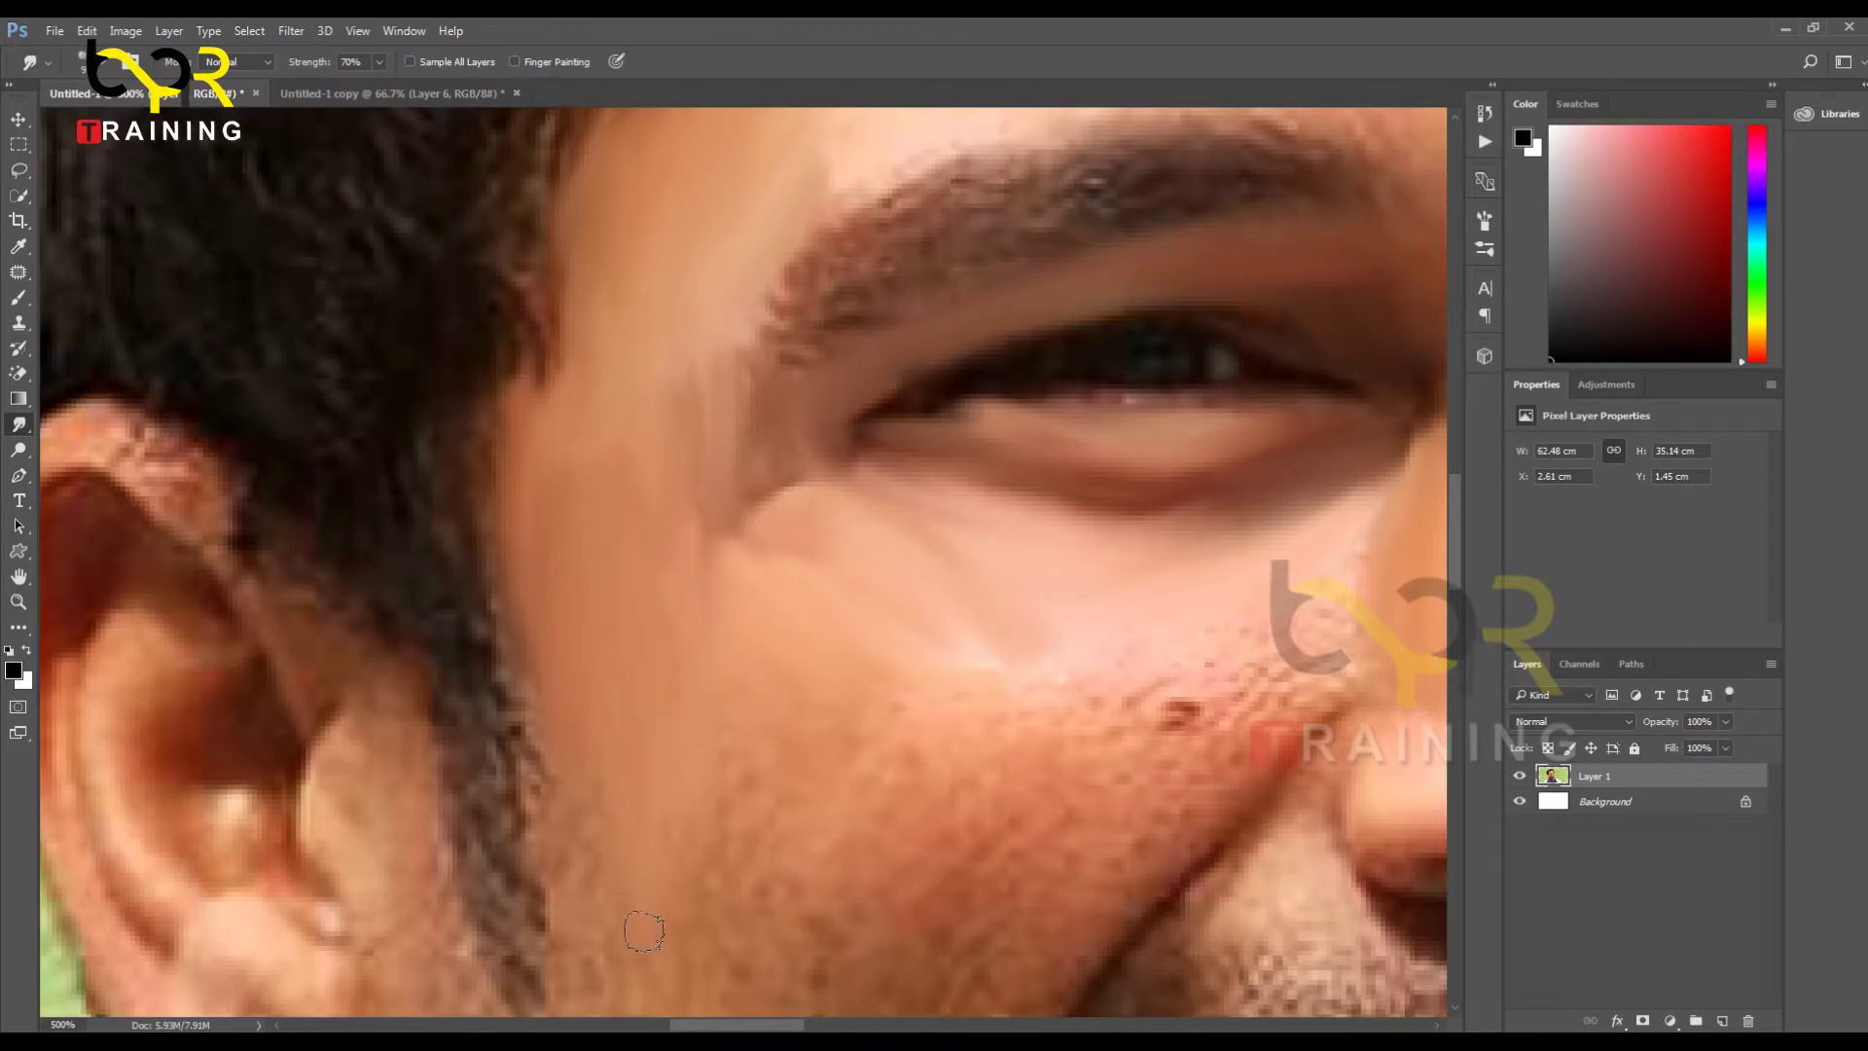
pyautogui.moveTo(682, 854)
pyautogui.mouseDown()
pyautogui.moveTo(763, 659)
pyautogui.moveTo(743, 646)
pyautogui.moveTo(745, 838)
pyautogui.moveTo(788, 842)
pyautogui.mouseUp()
pyautogui.moveTo(867, 708); pyautogui.dragTo(583, 668)
pyautogui.moveTo(709, 629)
pyautogui.mouseDown()
pyautogui.moveTo(613, 596)
pyautogui.moveTo(752, 643)
pyautogui.moveTo(860, 631)
pyautogui.mouseUp()
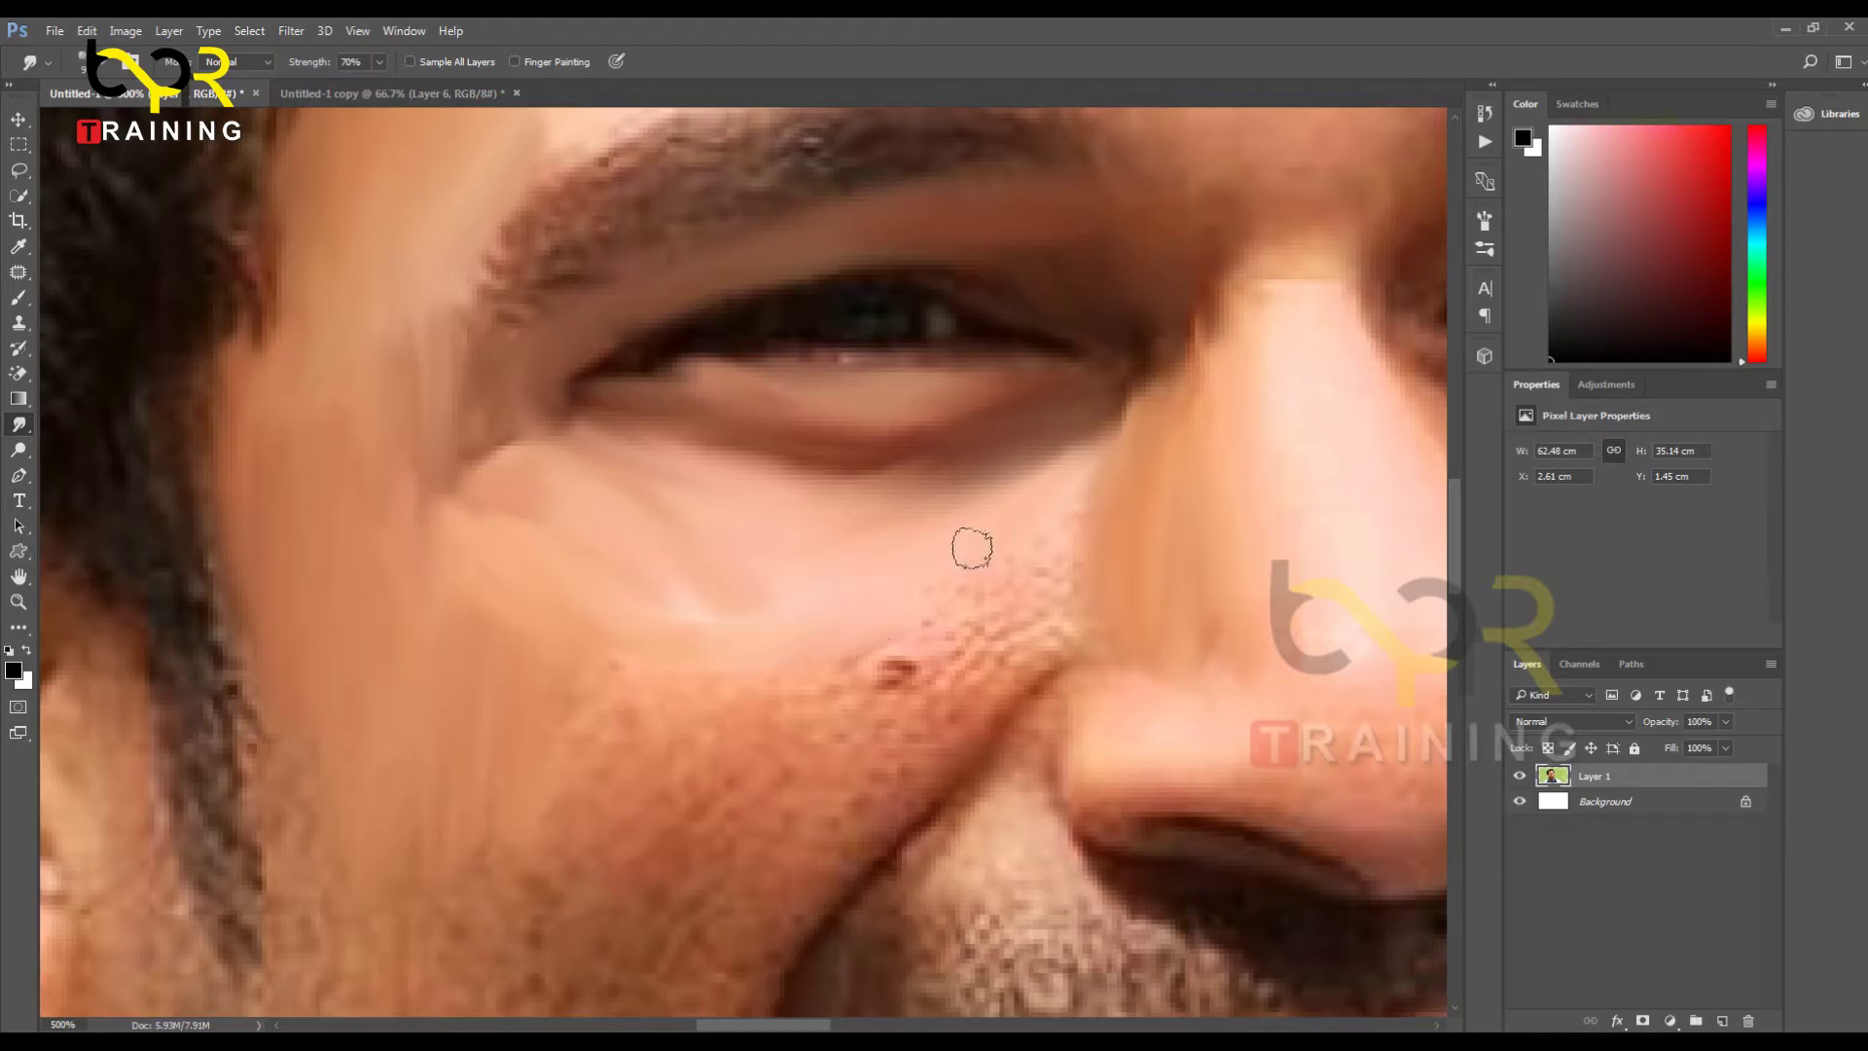
pyautogui.moveTo(972, 548)
pyautogui.mouseDown()
pyautogui.moveTo(919, 631)
pyautogui.moveTo(1017, 547)
pyautogui.moveTo(959, 648)
pyautogui.moveTo(1086, 494)
pyautogui.moveTo(1040, 659)
pyautogui.moveTo(1105, 625)
pyautogui.moveTo(976, 703)
pyautogui.moveTo(1029, 620)
pyautogui.moveTo(1002, 683)
pyautogui.moveTo(927, 754)
pyautogui.moveTo(998, 636)
pyautogui.moveTo(905, 748)
pyautogui.moveTo(919, 696)
pyautogui.moveTo(988, 622)
pyautogui.moveTo(843, 745)
pyautogui.moveTo(928, 673)
pyautogui.moveTo(929, 648)
pyautogui.moveTo(809, 733)
pyautogui.moveTo(920, 655)
pyautogui.moveTo(691, 726)
pyautogui.moveTo(890, 646)
pyautogui.moveTo(590, 731)
pyautogui.moveTo(821, 674)
pyautogui.moveTo(567, 707)
pyautogui.moveTo(770, 686)
pyautogui.moveTo(516, 676)
pyautogui.moveTo(701, 695)
pyautogui.moveTo(576, 679)
pyautogui.mouseUp()
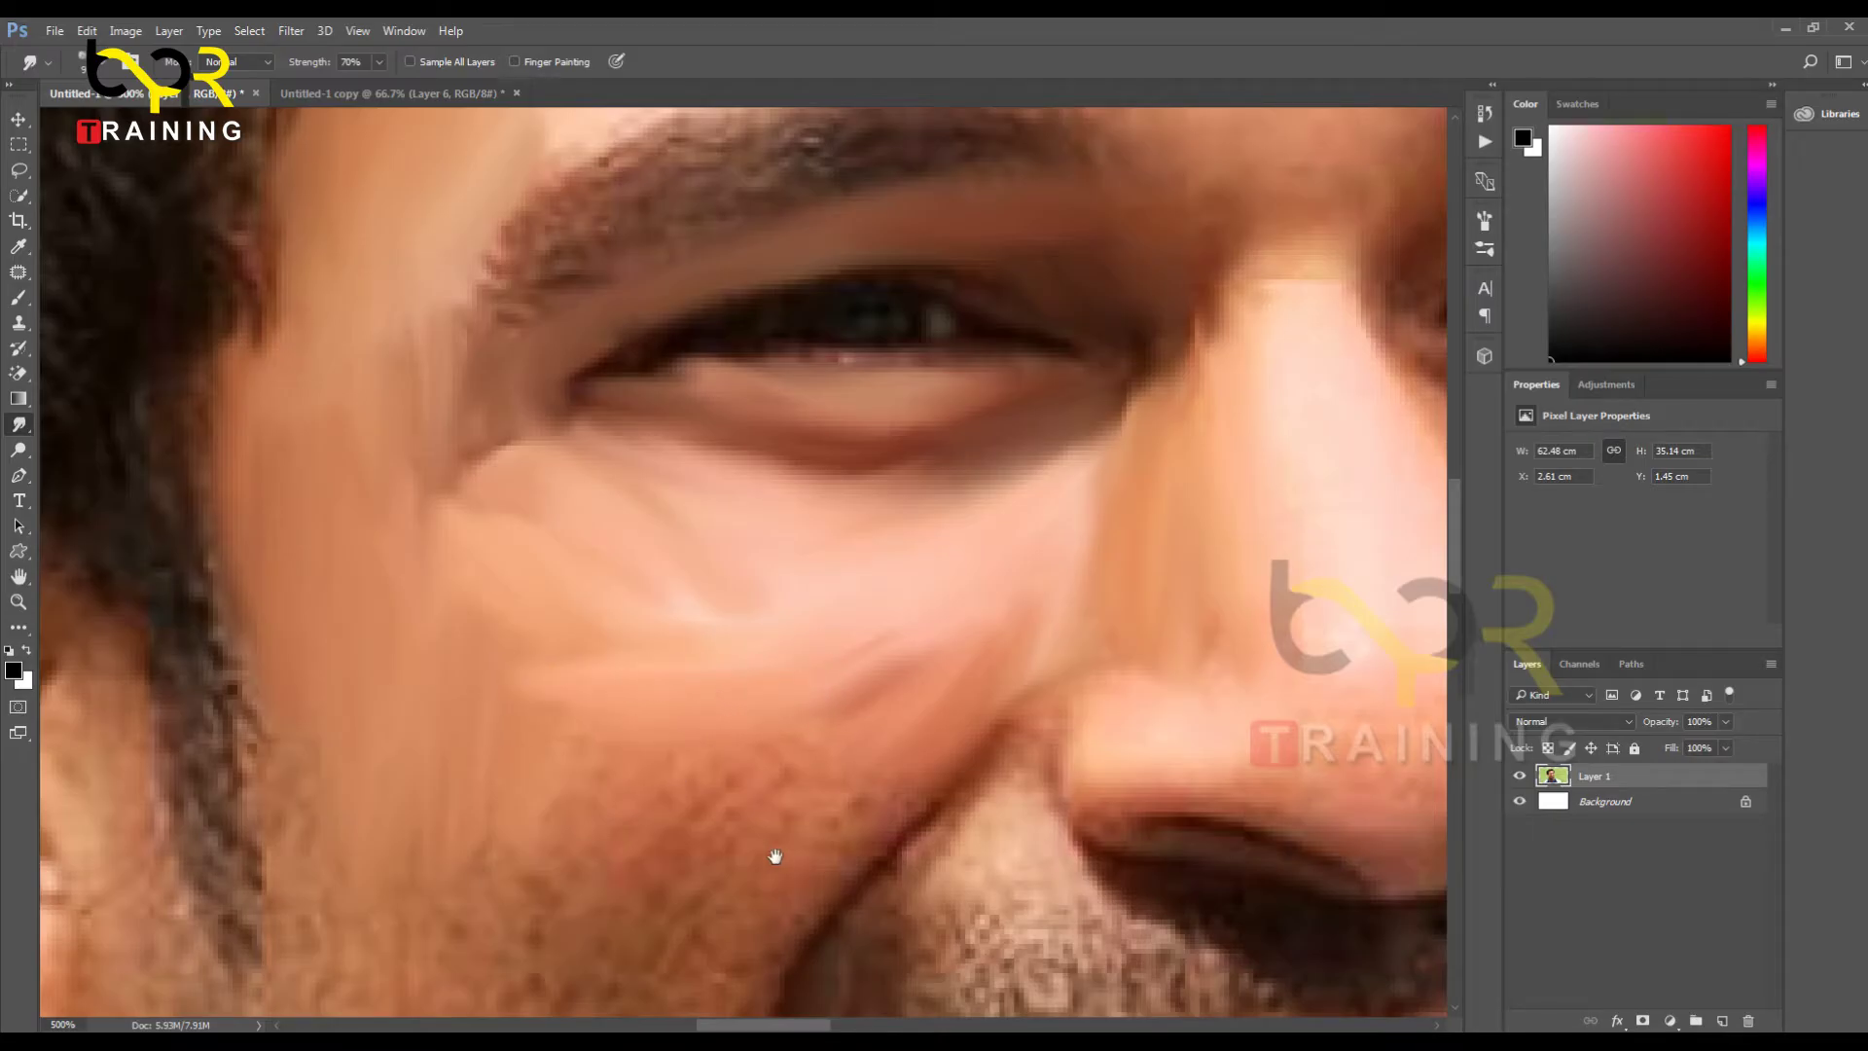
# Step: Smudge the lower cheek along the smile crease and down into the upper edge of the stubble
pyautogui.moveTo(765, 852); pyautogui.dragTo(809, 658)
pyautogui.moveTo(851, 557)
pyautogui.mouseDown()
pyautogui.moveTo(818, 572)
pyautogui.moveTo(745, 548)
pyautogui.moveTo(701, 597)
pyautogui.moveTo(779, 529)
pyautogui.moveTo(689, 682)
pyautogui.moveTo(811, 524)
pyautogui.moveTo(751, 637)
pyautogui.moveTo(673, 702)
pyautogui.moveTo(837, 631)
pyautogui.moveTo(744, 734)
pyautogui.moveTo(804, 619)
pyautogui.moveTo(784, 695)
pyautogui.mouseUp()
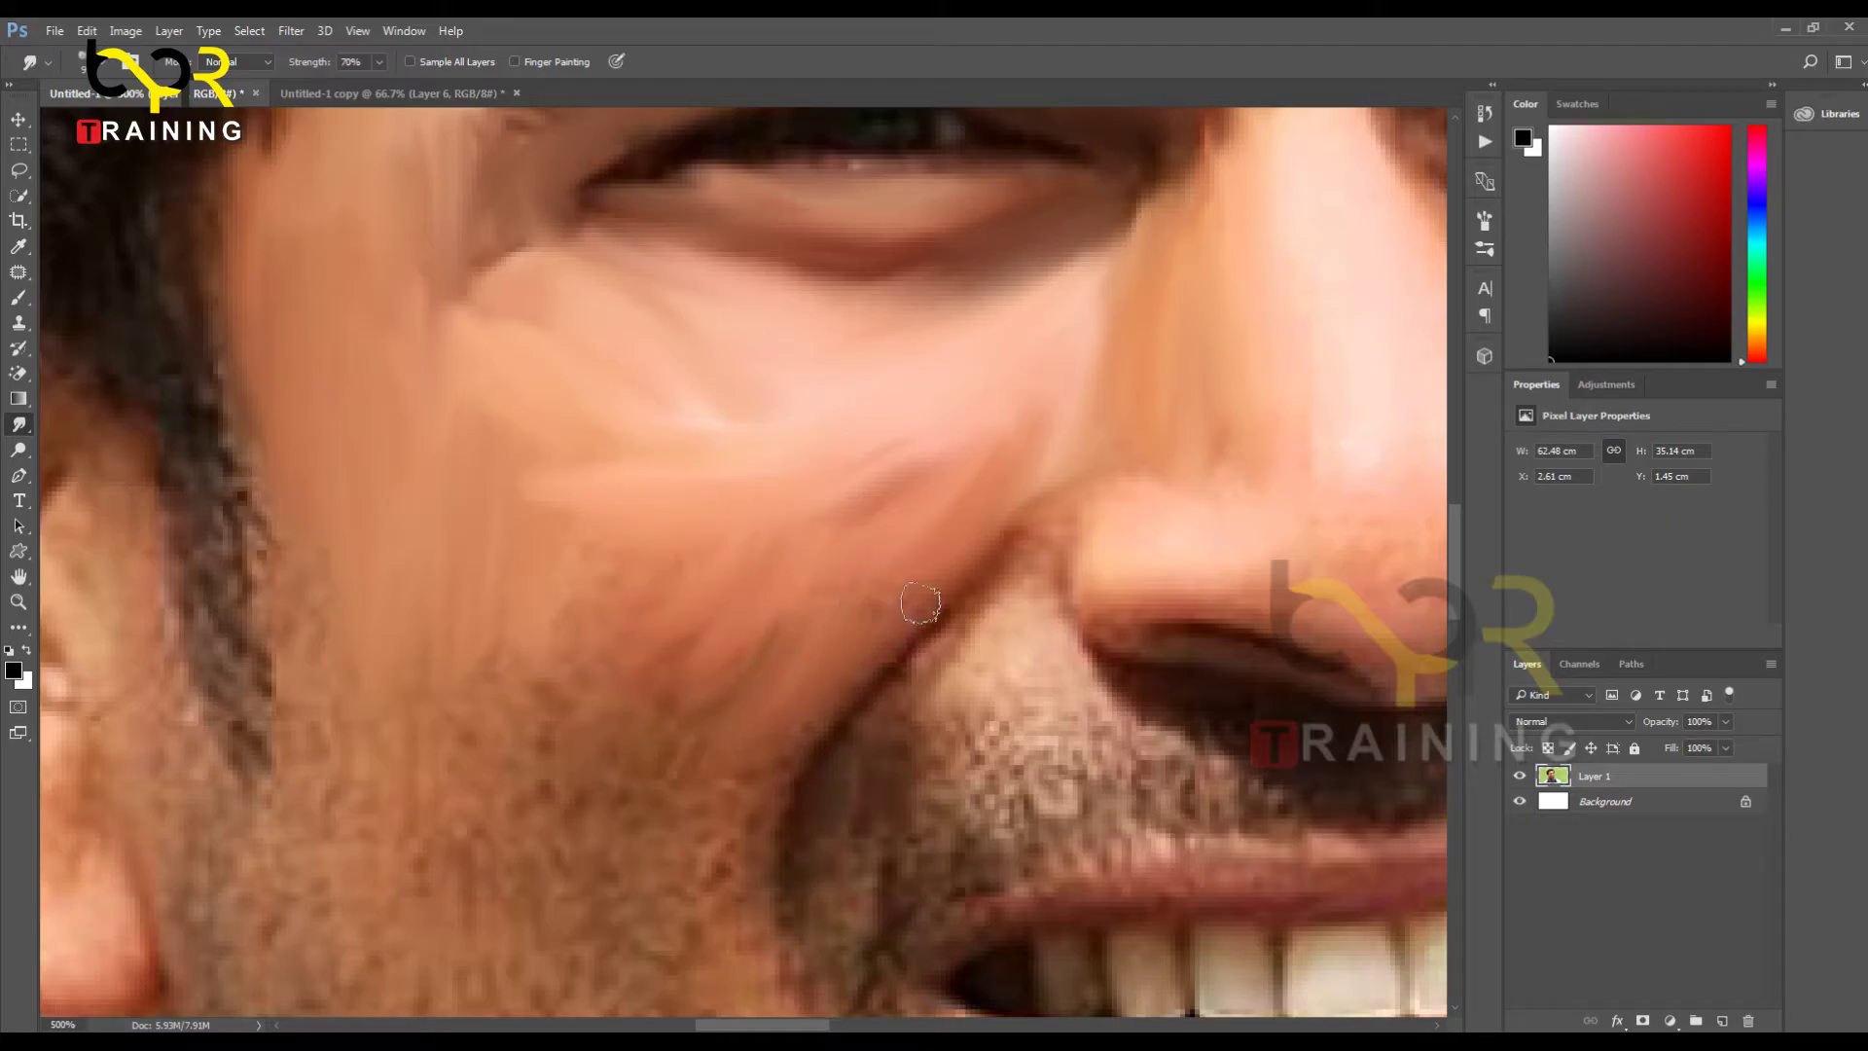
pyautogui.moveTo(920, 603)
pyautogui.mouseDown()
pyautogui.moveTo(749, 827)
pyautogui.moveTo(738, 756)
pyautogui.mouseUp()
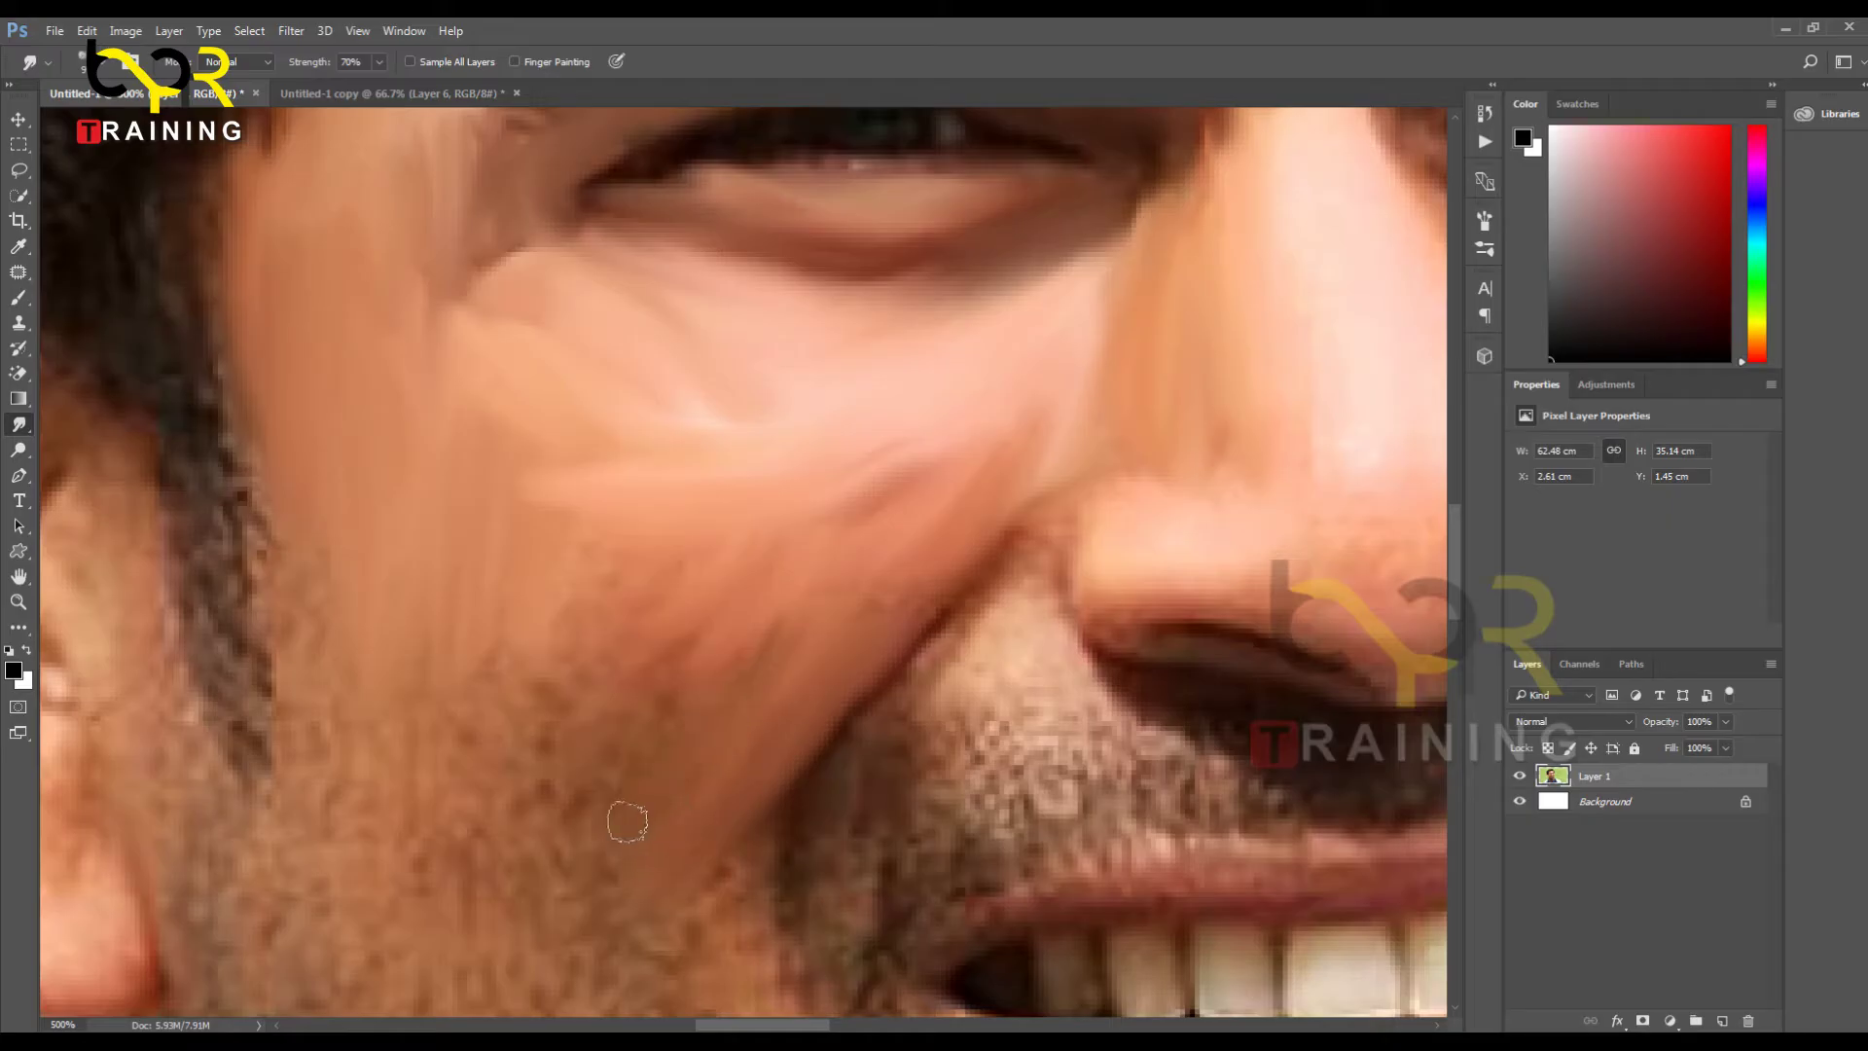
pyautogui.moveTo(627, 822)
pyautogui.mouseDown()
pyautogui.moveTo(764, 621)
pyautogui.moveTo(647, 775)
pyautogui.moveTo(696, 637)
pyautogui.moveTo(571, 749)
pyautogui.moveTo(651, 584)
pyautogui.mouseUp()
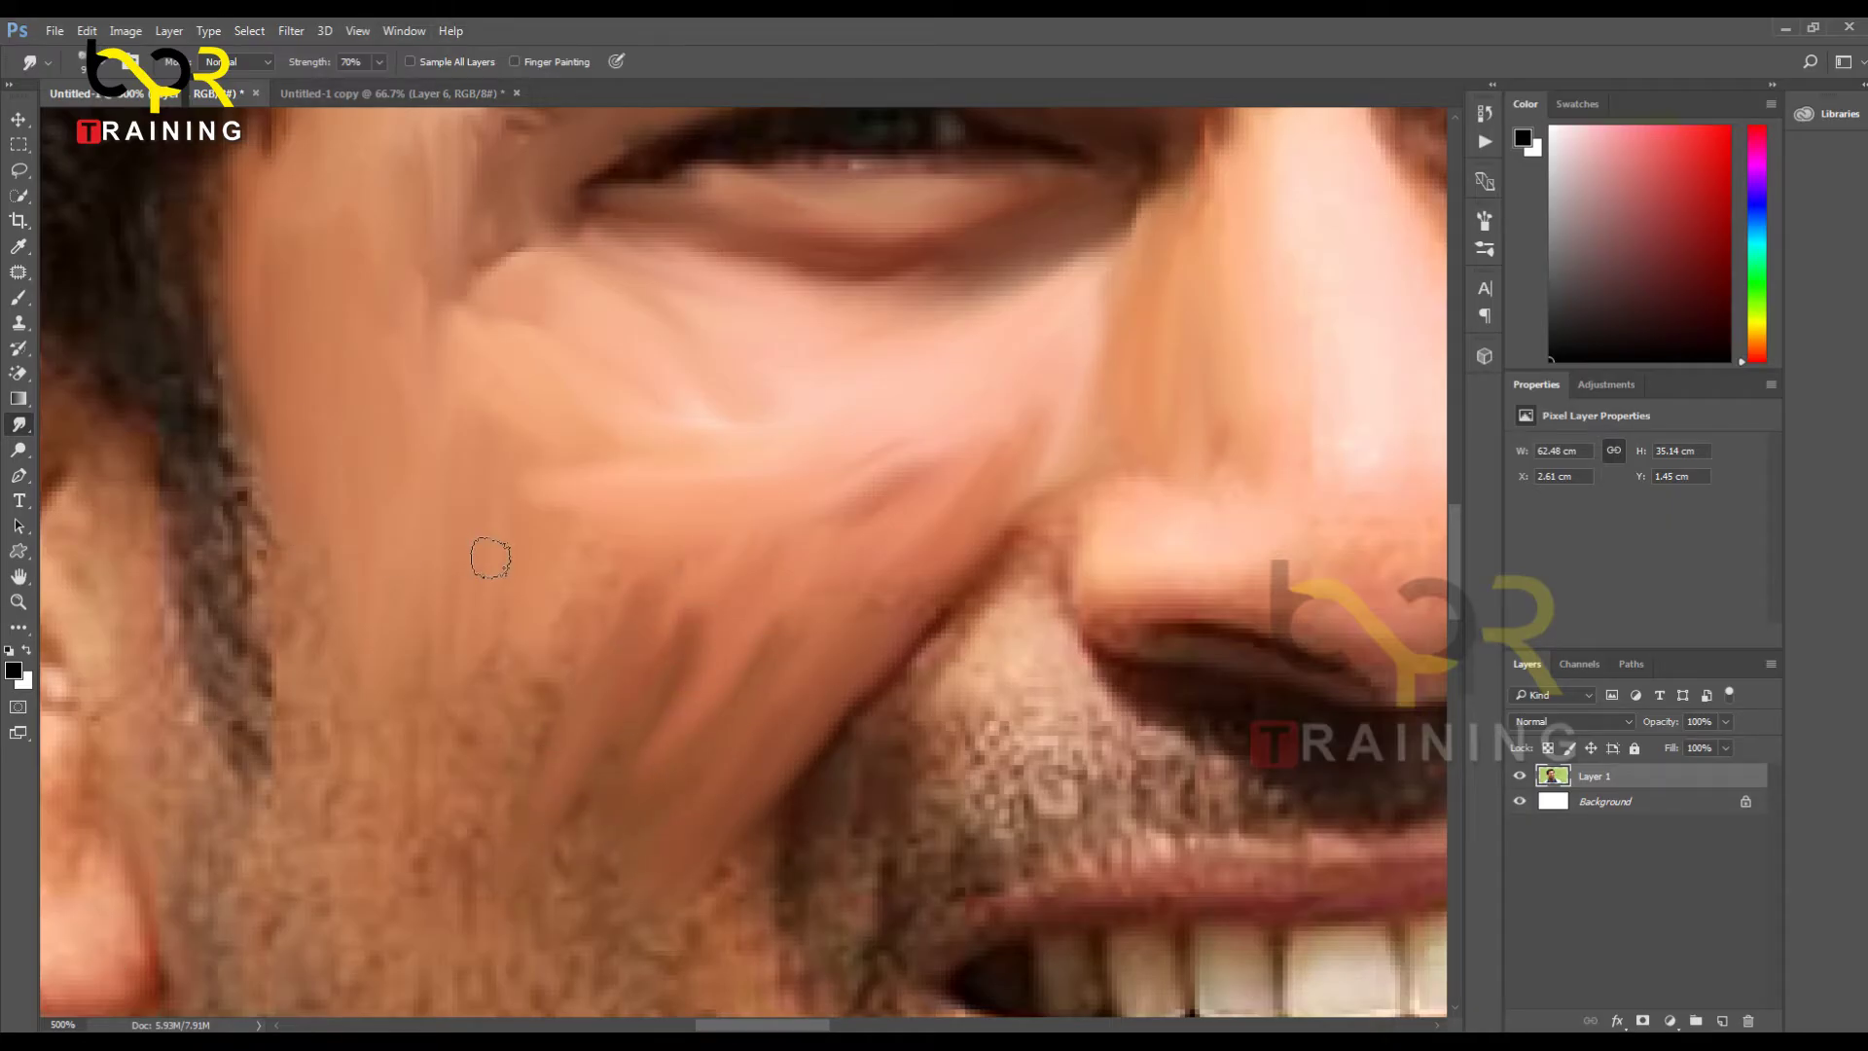
pyautogui.moveTo(596, 604)
pyautogui.mouseDown()
pyautogui.moveTo(600, 669)
pyautogui.moveTo(590, 576)
pyautogui.moveTo(608, 643)
pyautogui.moveTo(627, 610)
pyautogui.moveTo(616, 540)
pyautogui.moveTo(543, 694)
pyautogui.moveTo(570, 555)
pyautogui.moveTo(441, 829)
pyautogui.mouseUp()
pyautogui.moveTo(545, 662)
pyautogui.mouseDown()
pyautogui.moveTo(517, 889)
pyautogui.moveTo(562, 603)
pyautogui.moveTo(598, 524)
pyautogui.moveTo(664, 559)
pyautogui.moveTo(685, 516)
pyautogui.moveTo(709, 607)
pyautogui.moveTo(742, 536)
pyautogui.moveTo(662, 637)
pyautogui.moveTo(732, 625)
pyautogui.moveTo(593, 780)
pyautogui.moveTo(702, 584)
pyautogui.moveTo(572, 822)
pyautogui.mouseUp()
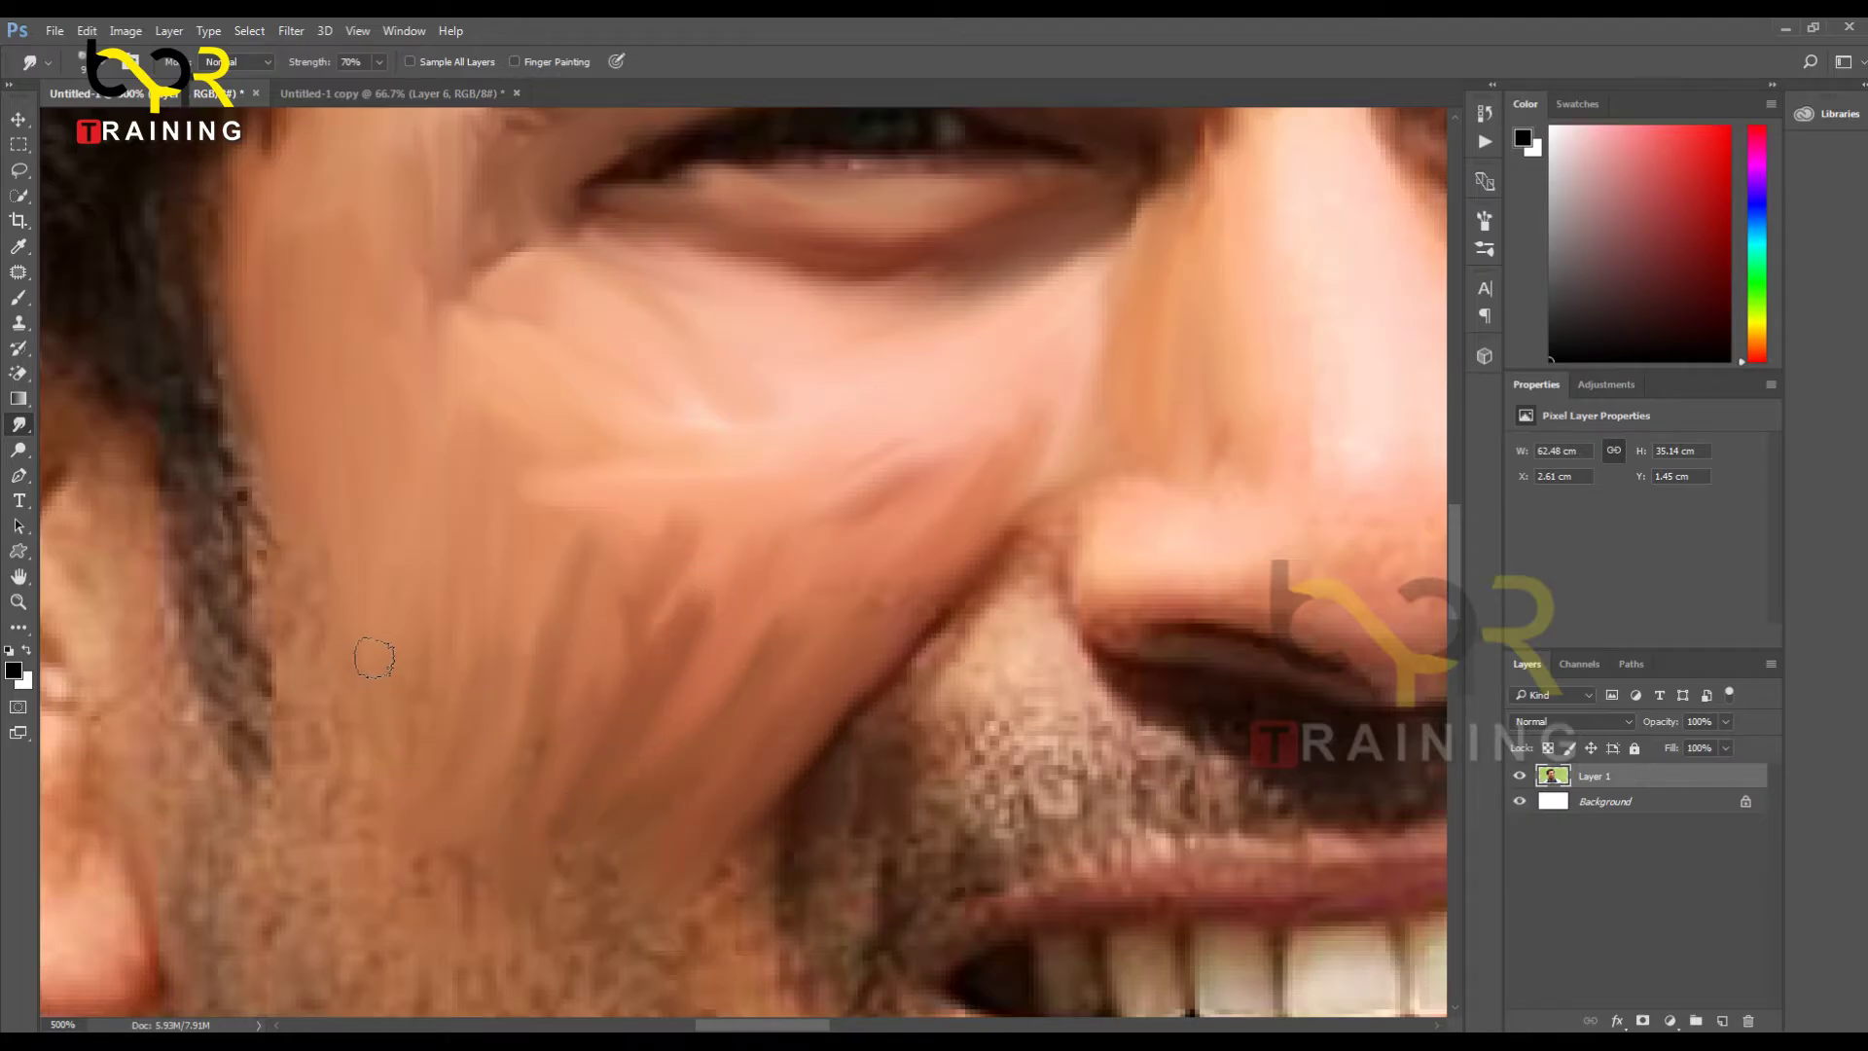
# Step: Smudge the cheek beside the sideburn and the skin between the earlobe and the jaw
pyautogui.moveTo(374, 657); pyautogui.dragTo(1072, 678)
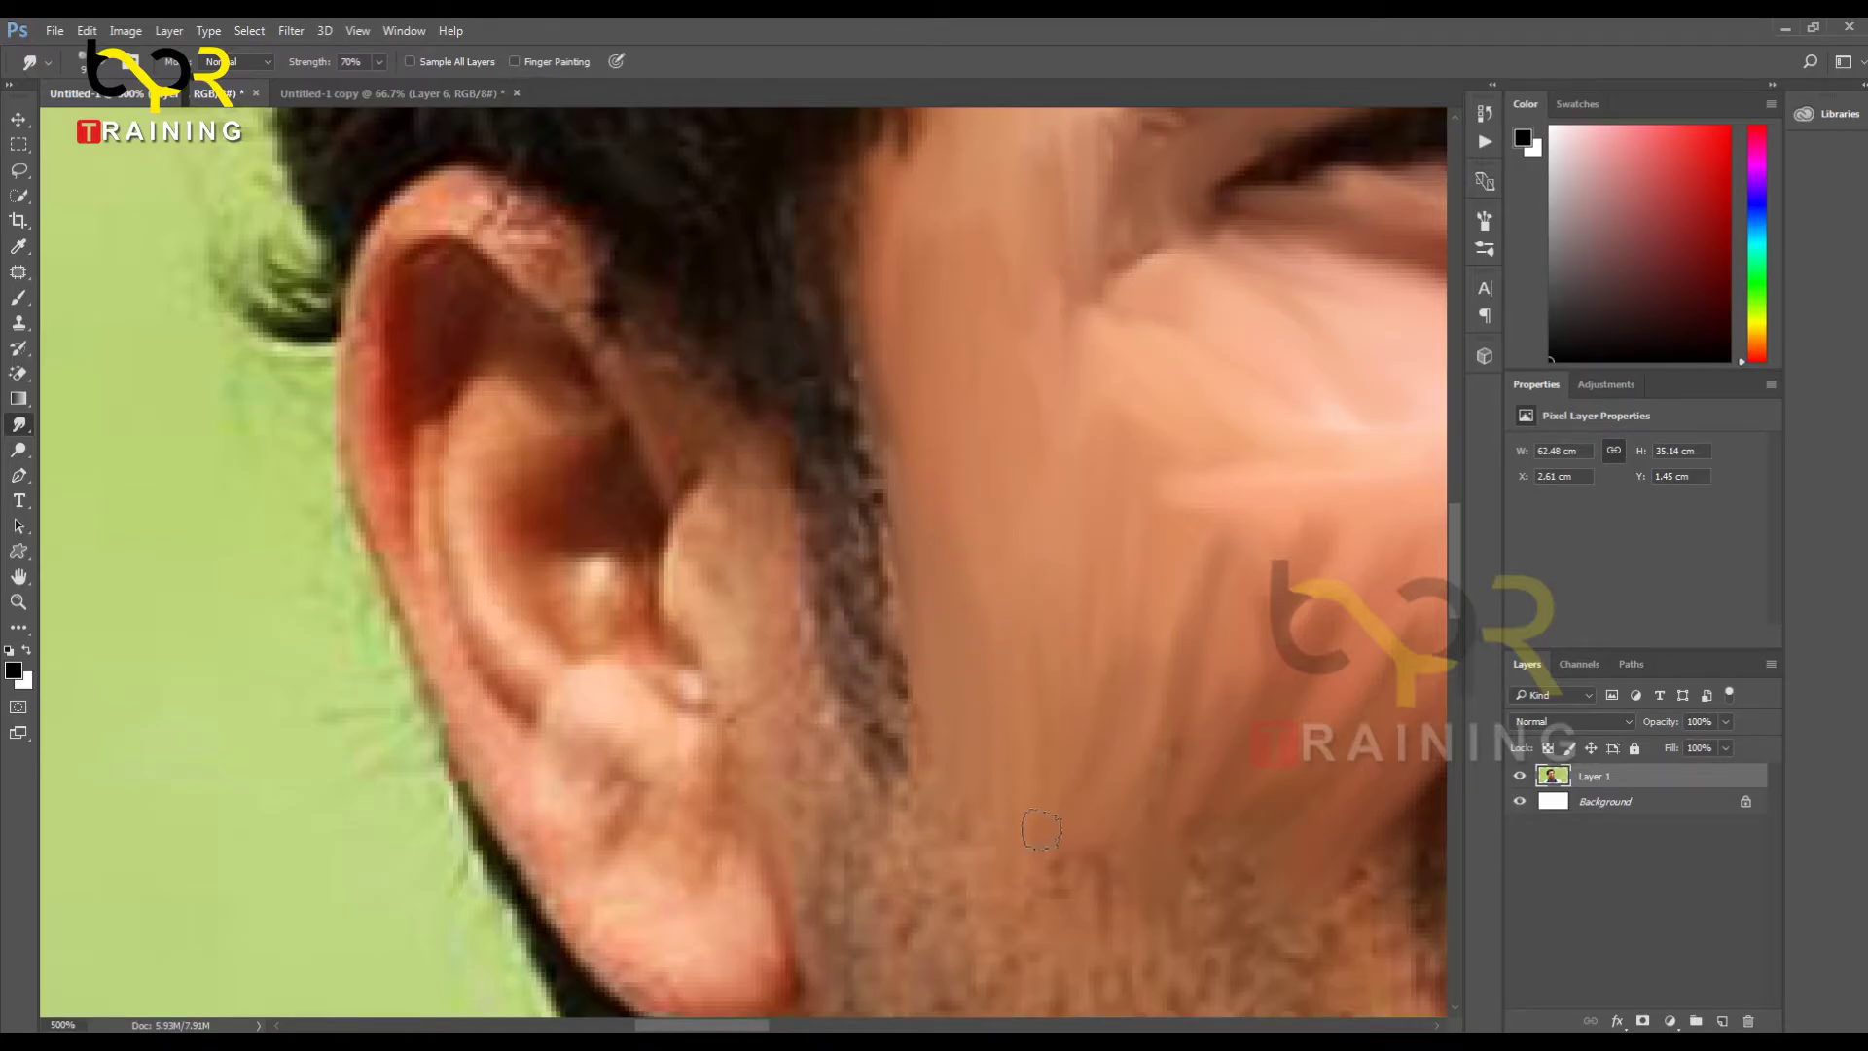
pyautogui.moveTo(1041, 829); pyautogui.dragTo(894, 654)
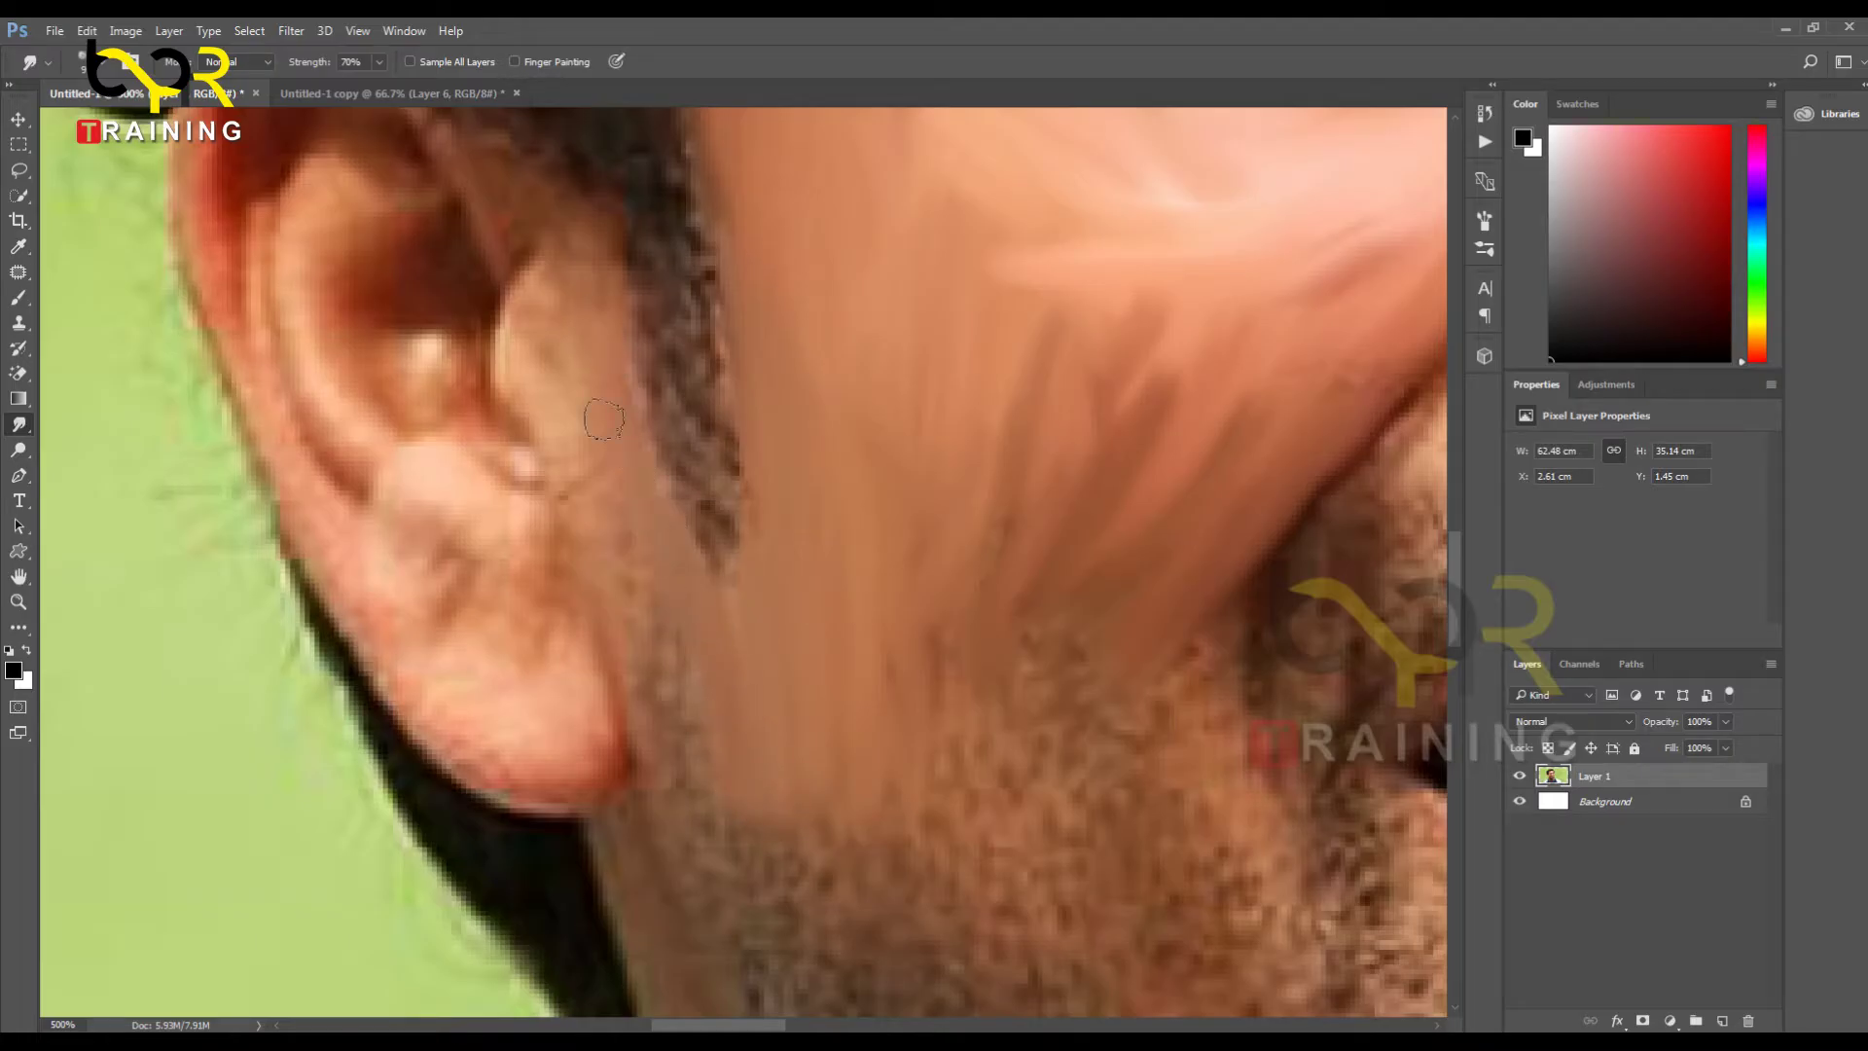
pyautogui.moveTo(718, 794)
pyautogui.mouseDown()
pyautogui.moveTo(638, 648)
pyautogui.moveTo(700, 856)
pyautogui.moveTo(756, 862)
pyautogui.mouseUp()
pyautogui.moveTo(717, 617); pyautogui.dragTo(807, 876)
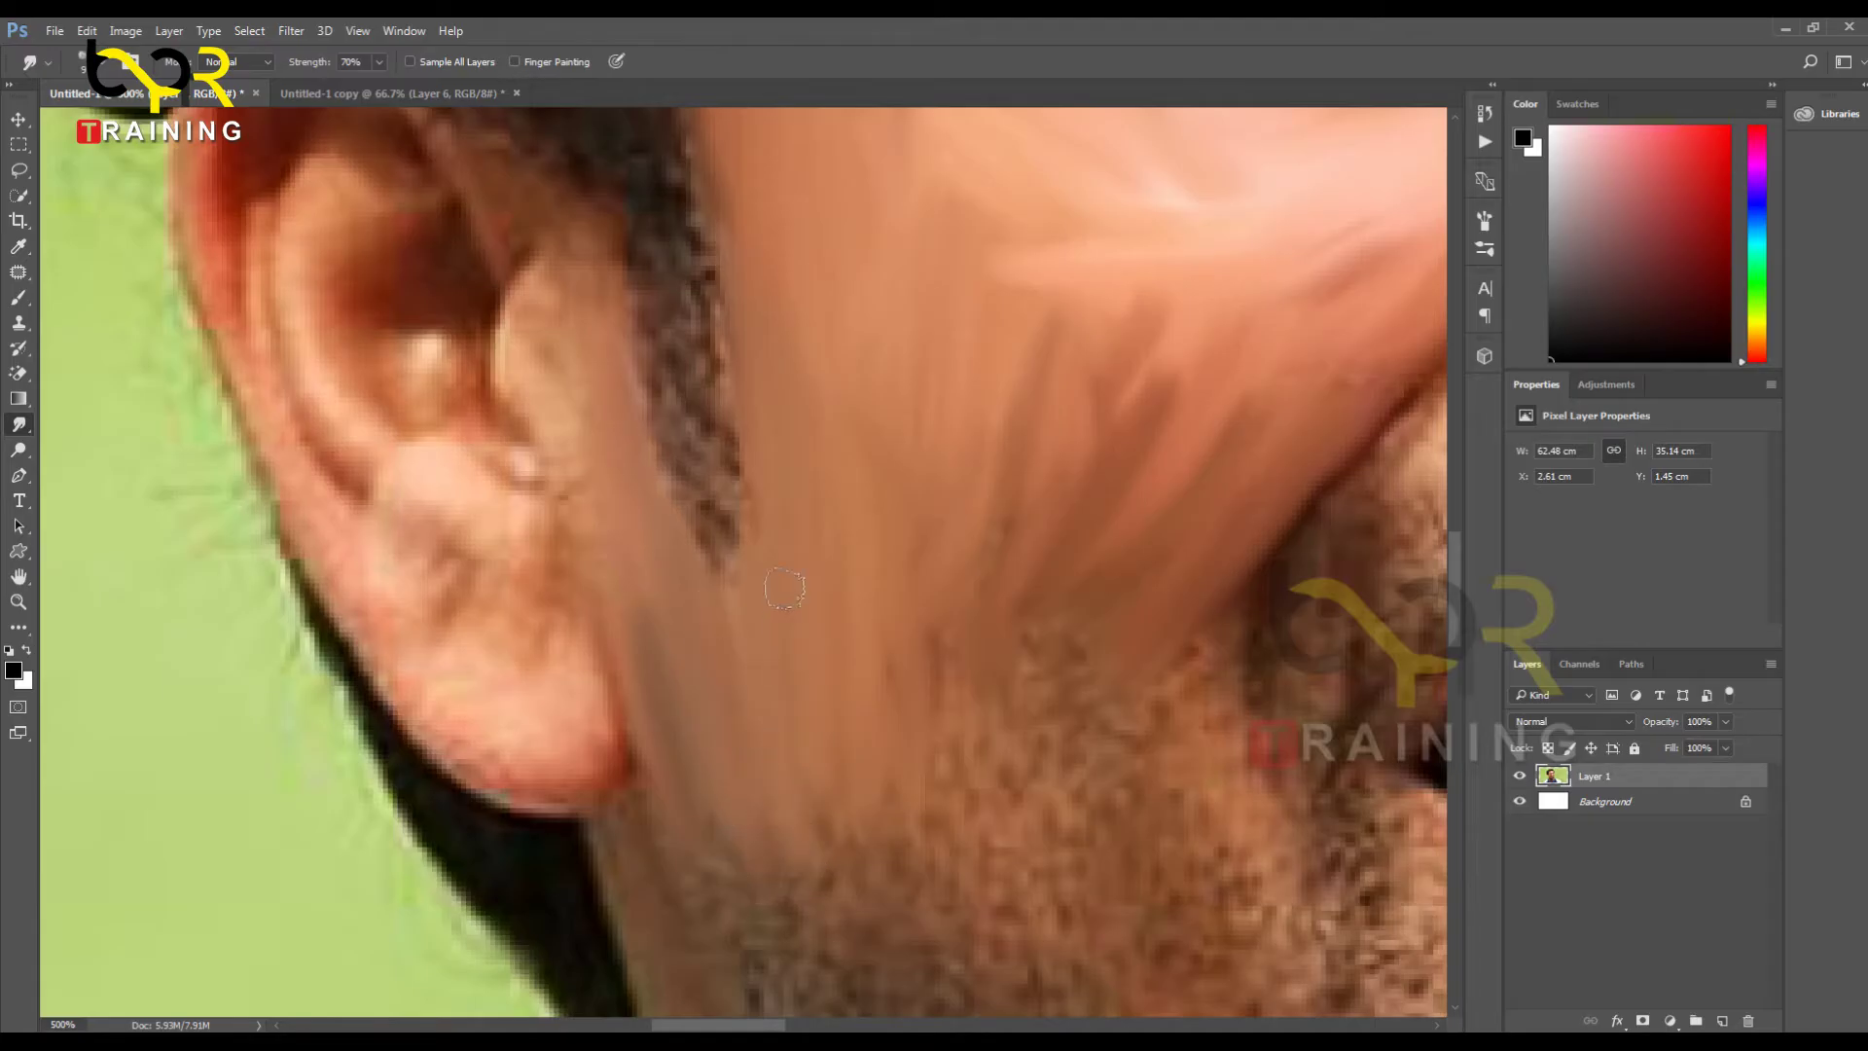
# Step: Smudge the cheek below the sideburn down into the upper edge of the beard stubble
pyautogui.moveTo(784, 592); pyautogui.dragTo(841, 865)
pyautogui.moveTo(861, 490); pyautogui.dragTo(938, 880)
pyautogui.moveTo(870, 652); pyautogui.dragTo(1146, 779)
# Step: Smudge the earlobe and the lower outer rim of the ear until the skin texture is smooth
pyautogui.moveTo(973, 376)
pyautogui.mouseDown()
pyautogui.moveTo(1025, 430)
pyautogui.moveTo(972, 389)
pyautogui.moveTo(1023, 466)
pyautogui.moveTo(1002, 413)
pyautogui.moveTo(1051, 459)
pyautogui.moveTo(1004, 378)
pyautogui.moveTo(1054, 418)
pyautogui.moveTo(1014, 368)
pyautogui.moveTo(996, 363)
pyautogui.moveTo(1023, 391)
pyautogui.moveTo(934, 345)
pyautogui.moveTo(998, 397)
pyautogui.moveTo(943, 375)
pyautogui.moveTo(939, 341)
pyautogui.moveTo(906, 351)
pyautogui.moveTo(845, 425)
pyautogui.moveTo(813, 563)
pyautogui.moveTo(847, 674)
pyautogui.moveTo(836, 545)
pyautogui.moveTo(864, 722)
pyautogui.moveTo(934, 887)
pyautogui.moveTo(956, 856)
pyautogui.moveTo(830, 550)
pyautogui.mouseUp()
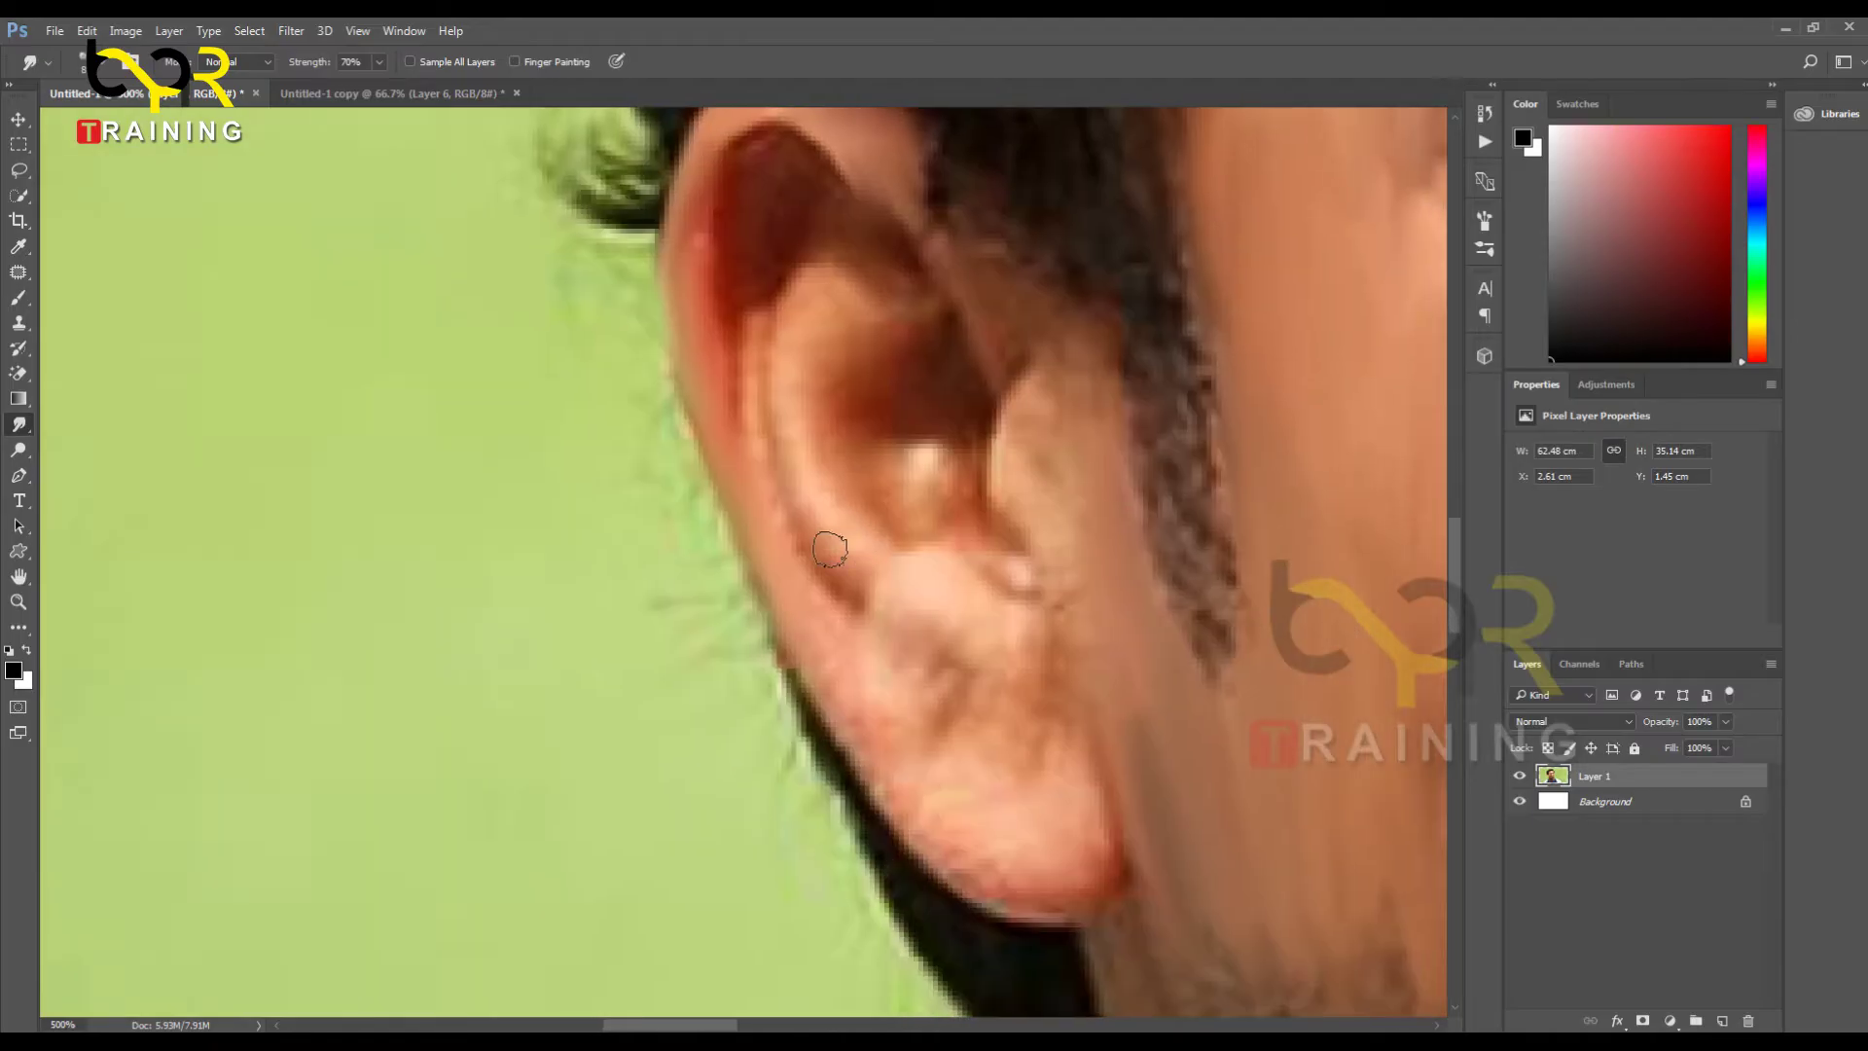
pyautogui.moveTo(794, 610)
pyautogui.mouseDown()
pyautogui.moveTo(1093, 904)
pyautogui.moveTo(1089, 826)
pyautogui.moveTo(1029, 883)
pyautogui.moveTo(1080, 804)
pyautogui.moveTo(1053, 895)
pyautogui.moveTo(1077, 748)
pyautogui.moveTo(1109, 878)
pyautogui.moveTo(1069, 687)
pyautogui.moveTo(1028, 724)
pyautogui.moveTo(1024, 783)
pyautogui.moveTo(1014, 608)
pyautogui.moveTo(978, 606)
pyautogui.moveTo(958, 769)
pyautogui.moveTo(971, 612)
pyautogui.moveTo(937, 698)
pyautogui.moveTo(870, 627)
pyautogui.moveTo(933, 754)
pyautogui.moveTo(841, 630)
pyautogui.moveTo(907, 768)
pyautogui.moveTo(978, 833)
pyautogui.moveTo(962, 744)
pyautogui.moveTo(938, 794)
pyautogui.moveTo(968, 760)
pyautogui.mouseUp()
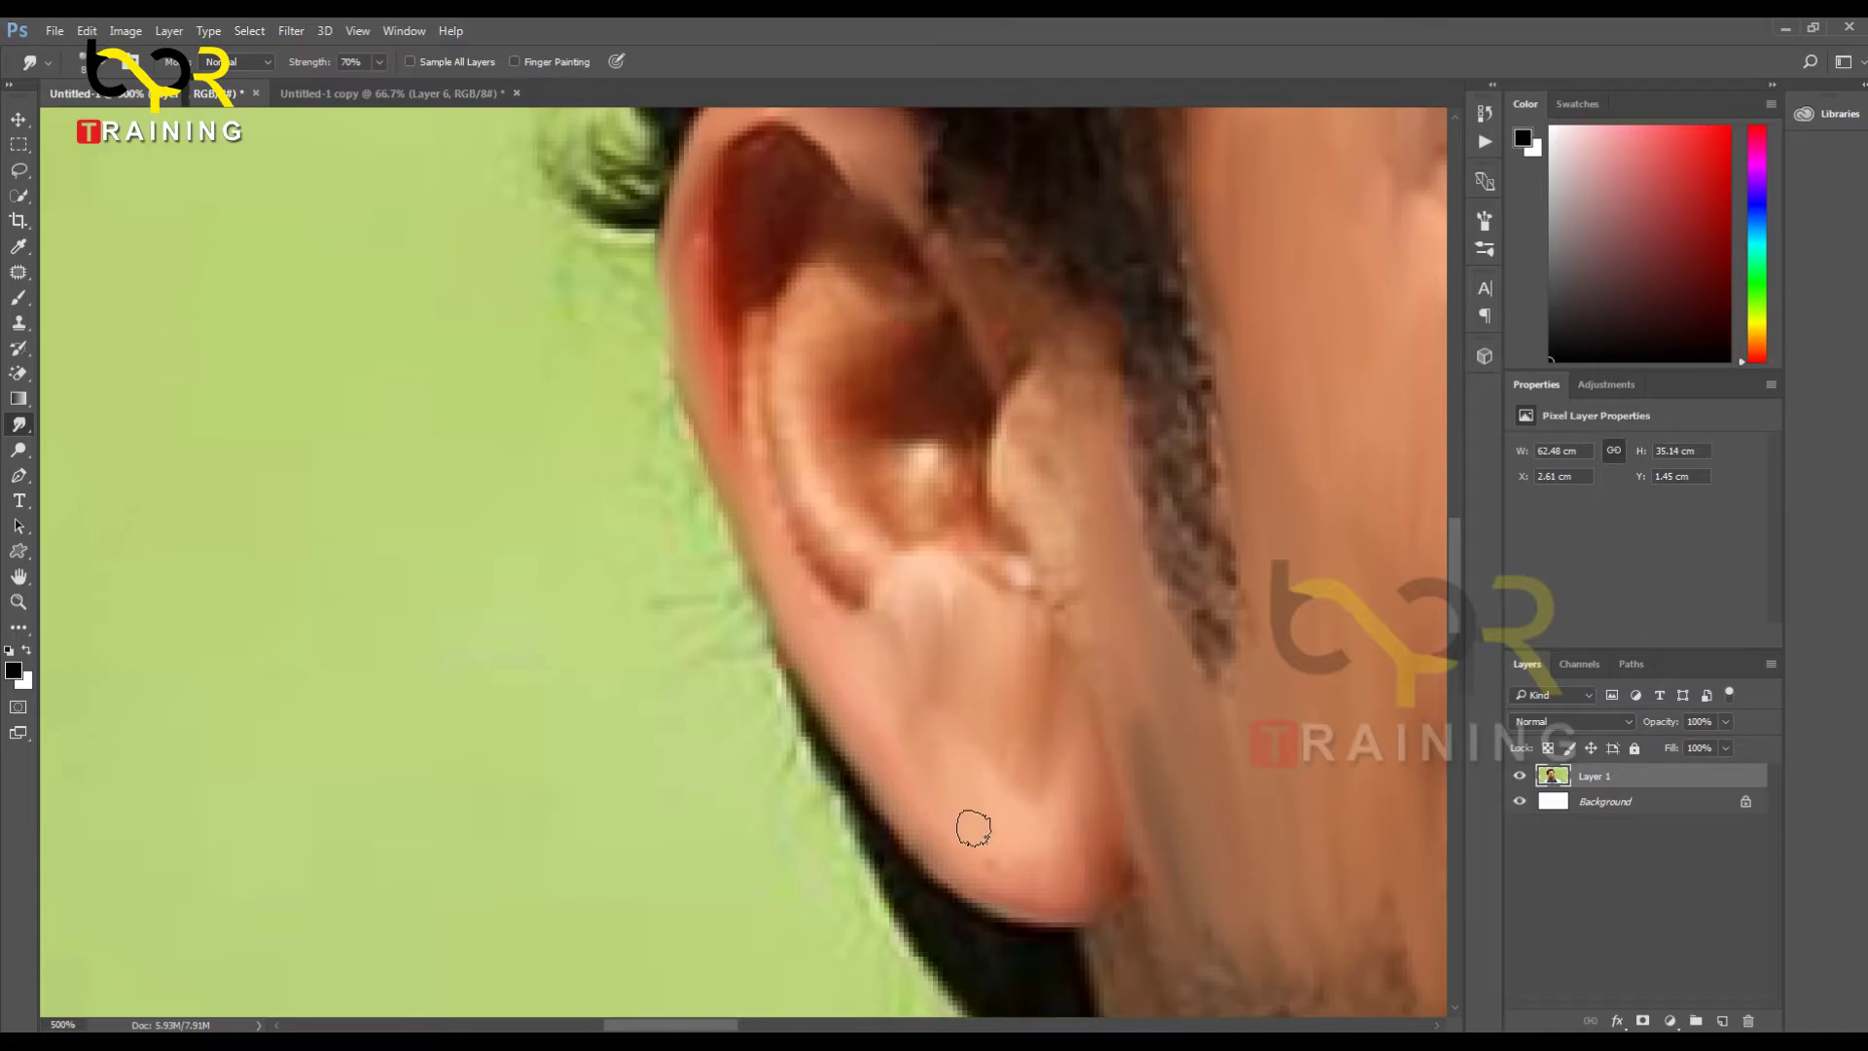
pyautogui.moveTo(973, 828)
pyautogui.mouseDown()
pyautogui.moveTo(1047, 838)
pyautogui.moveTo(833, 580)
pyautogui.moveTo(850, 638)
pyautogui.moveTo(767, 462)
pyautogui.moveTo(742, 280)
pyautogui.moveTo(732, 372)
pyautogui.moveTo(767, 574)
pyautogui.mouseUp()
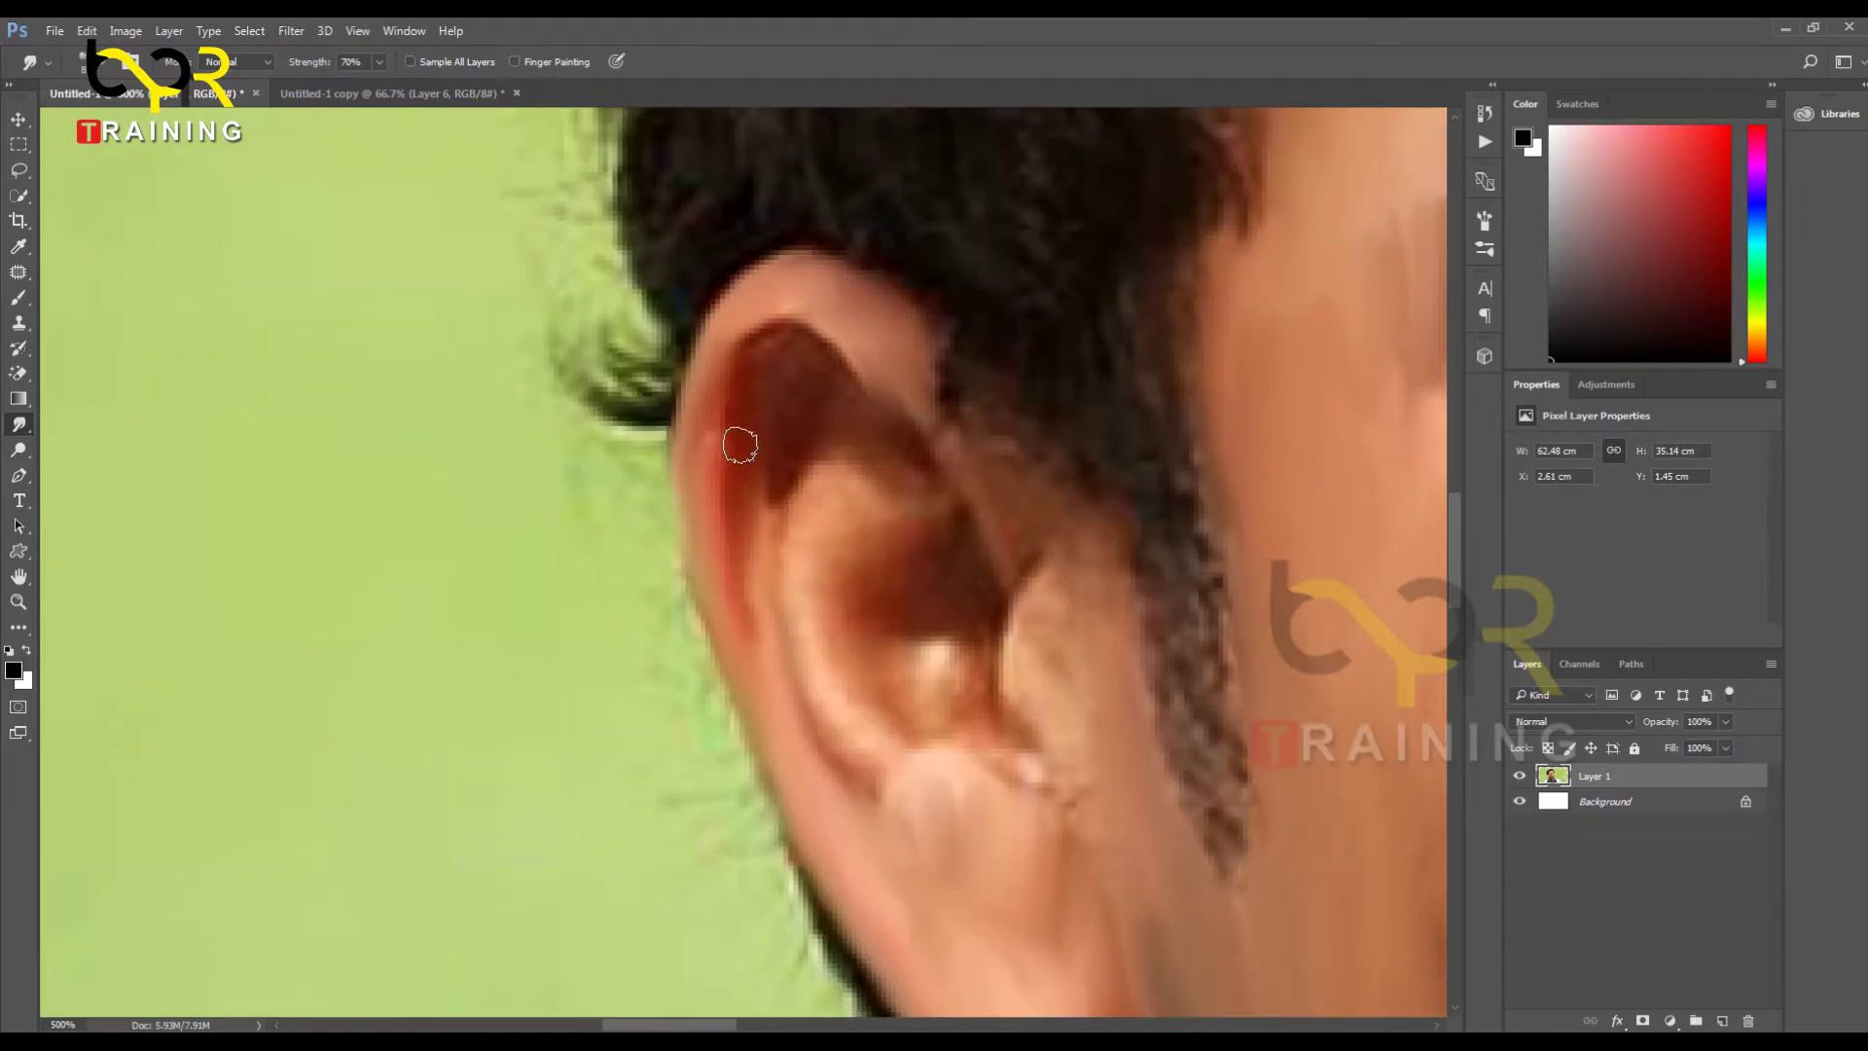
# Step: Smudge the ear's upper rim and inner folds, and the skin between the ear opening and the sideburn
pyautogui.moveTo(739, 446)
pyautogui.mouseDown()
pyautogui.moveTo(779, 340)
pyautogui.moveTo(749, 357)
pyautogui.moveTo(781, 331)
pyautogui.moveTo(807, 343)
pyautogui.moveTo(832, 370)
pyautogui.moveTo(791, 377)
pyautogui.moveTo(778, 464)
pyautogui.moveTo(834, 398)
pyautogui.moveTo(827, 364)
pyautogui.moveTo(782, 485)
pyautogui.moveTo(770, 657)
pyautogui.mouseUp()
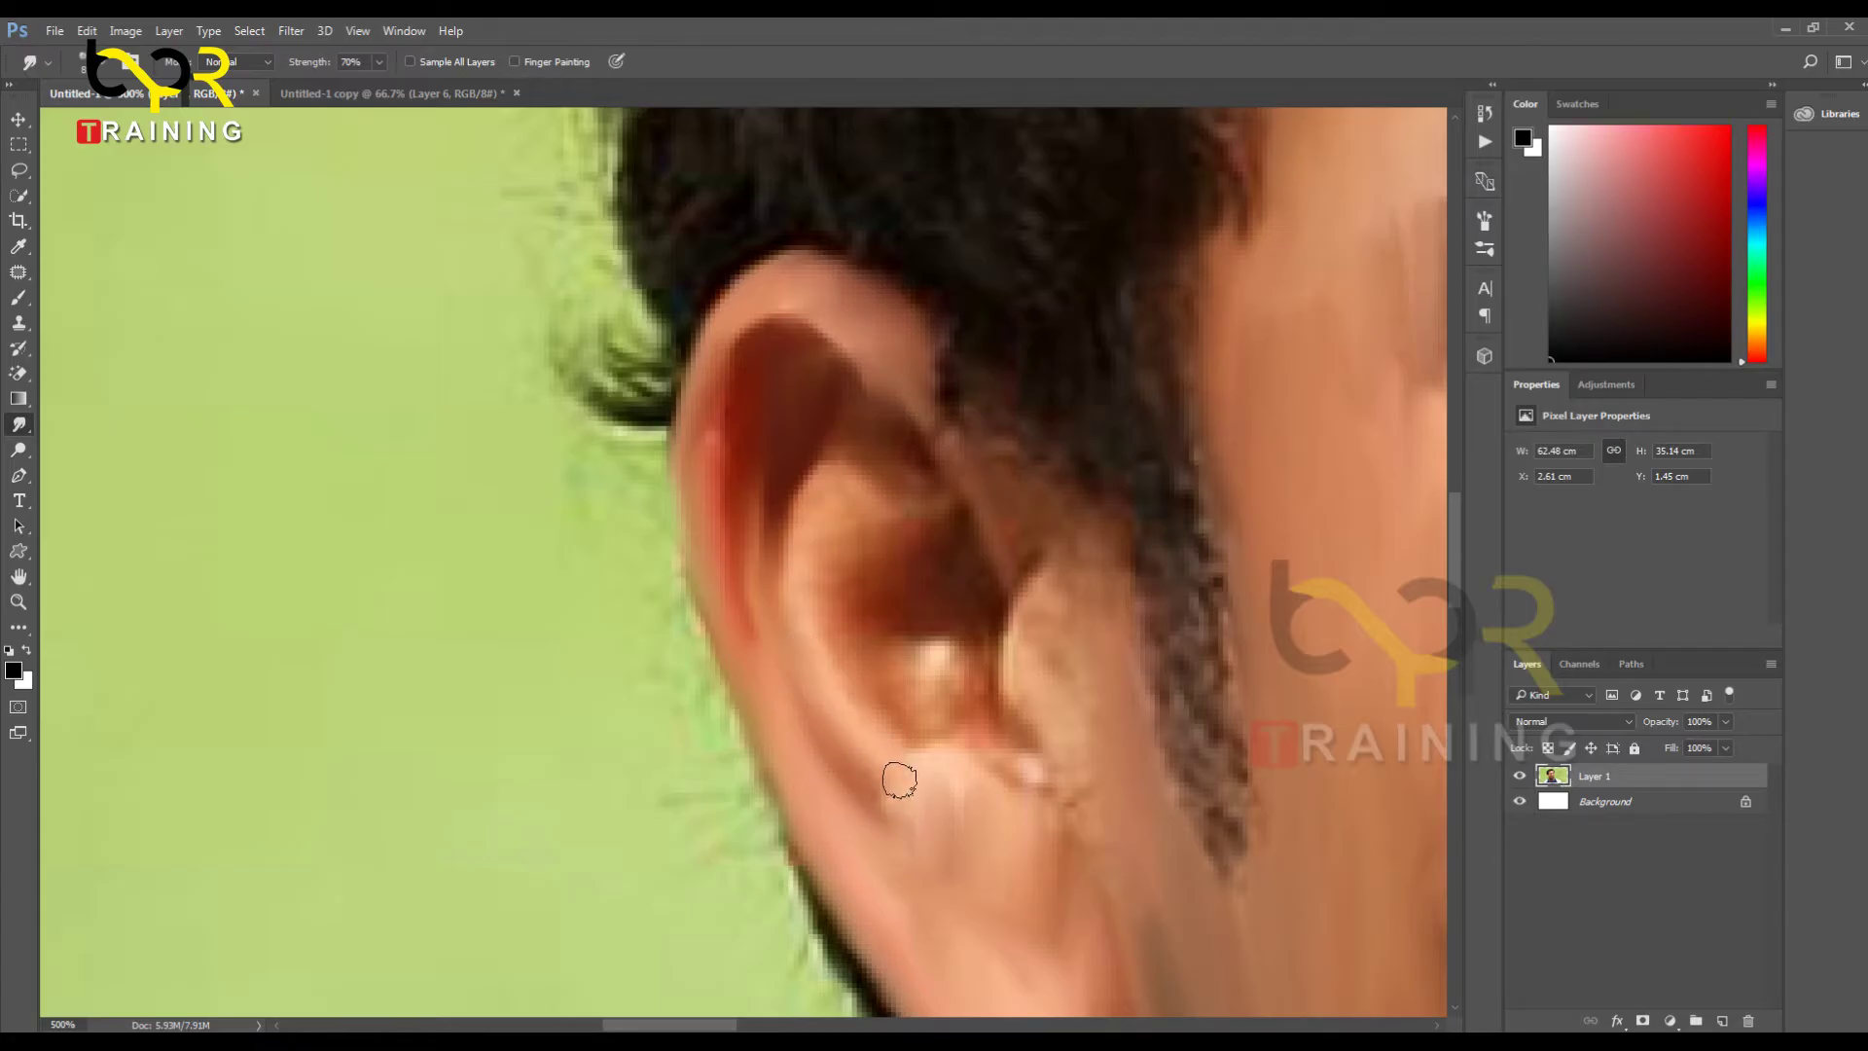
pyautogui.moveTo(821, 542); pyautogui.dragTo(806, 523)
pyautogui.moveTo(817, 658)
pyautogui.mouseDown()
pyautogui.moveTo(847, 439)
pyautogui.moveTo(889, 478)
pyautogui.moveTo(866, 480)
pyautogui.moveTo(920, 461)
pyautogui.moveTo(941, 507)
pyautogui.moveTo(865, 504)
pyautogui.moveTo(872, 550)
pyautogui.moveTo(917, 521)
pyautogui.moveTo(861, 556)
pyautogui.moveTo(857, 638)
pyautogui.moveTo(886, 617)
pyautogui.moveTo(881, 654)
pyautogui.moveTo(884, 616)
pyautogui.moveTo(889, 689)
pyautogui.moveTo(909, 620)
pyautogui.moveTo(881, 674)
pyautogui.moveTo(904, 678)
pyautogui.moveTo(927, 739)
pyautogui.moveTo(925, 669)
pyautogui.moveTo(920, 767)
pyautogui.moveTo(958, 682)
pyautogui.moveTo(937, 654)
pyautogui.moveTo(953, 650)
pyautogui.moveTo(950, 673)
pyautogui.moveTo(966, 569)
pyautogui.moveTo(949, 601)
pyautogui.moveTo(944, 552)
pyautogui.moveTo(972, 547)
pyautogui.moveTo(985, 620)
pyautogui.moveTo(1005, 552)
pyautogui.moveTo(966, 440)
pyautogui.moveTo(1068, 602)
pyautogui.moveTo(1023, 486)
pyautogui.moveTo(1034, 465)
pyautogui.moveTo(1100, 543)
pyautogui.moveTo(1057, 490)
pyautogui.moveTo(1116, 640)
pyautogui.moveTo(1046, 605)
pyautogui.moveTo(1059, 692)
pyautogui.moveTo(1025, 595)
pyautogui.moveTo(1036, 668)
pyautogui.mouseUp()
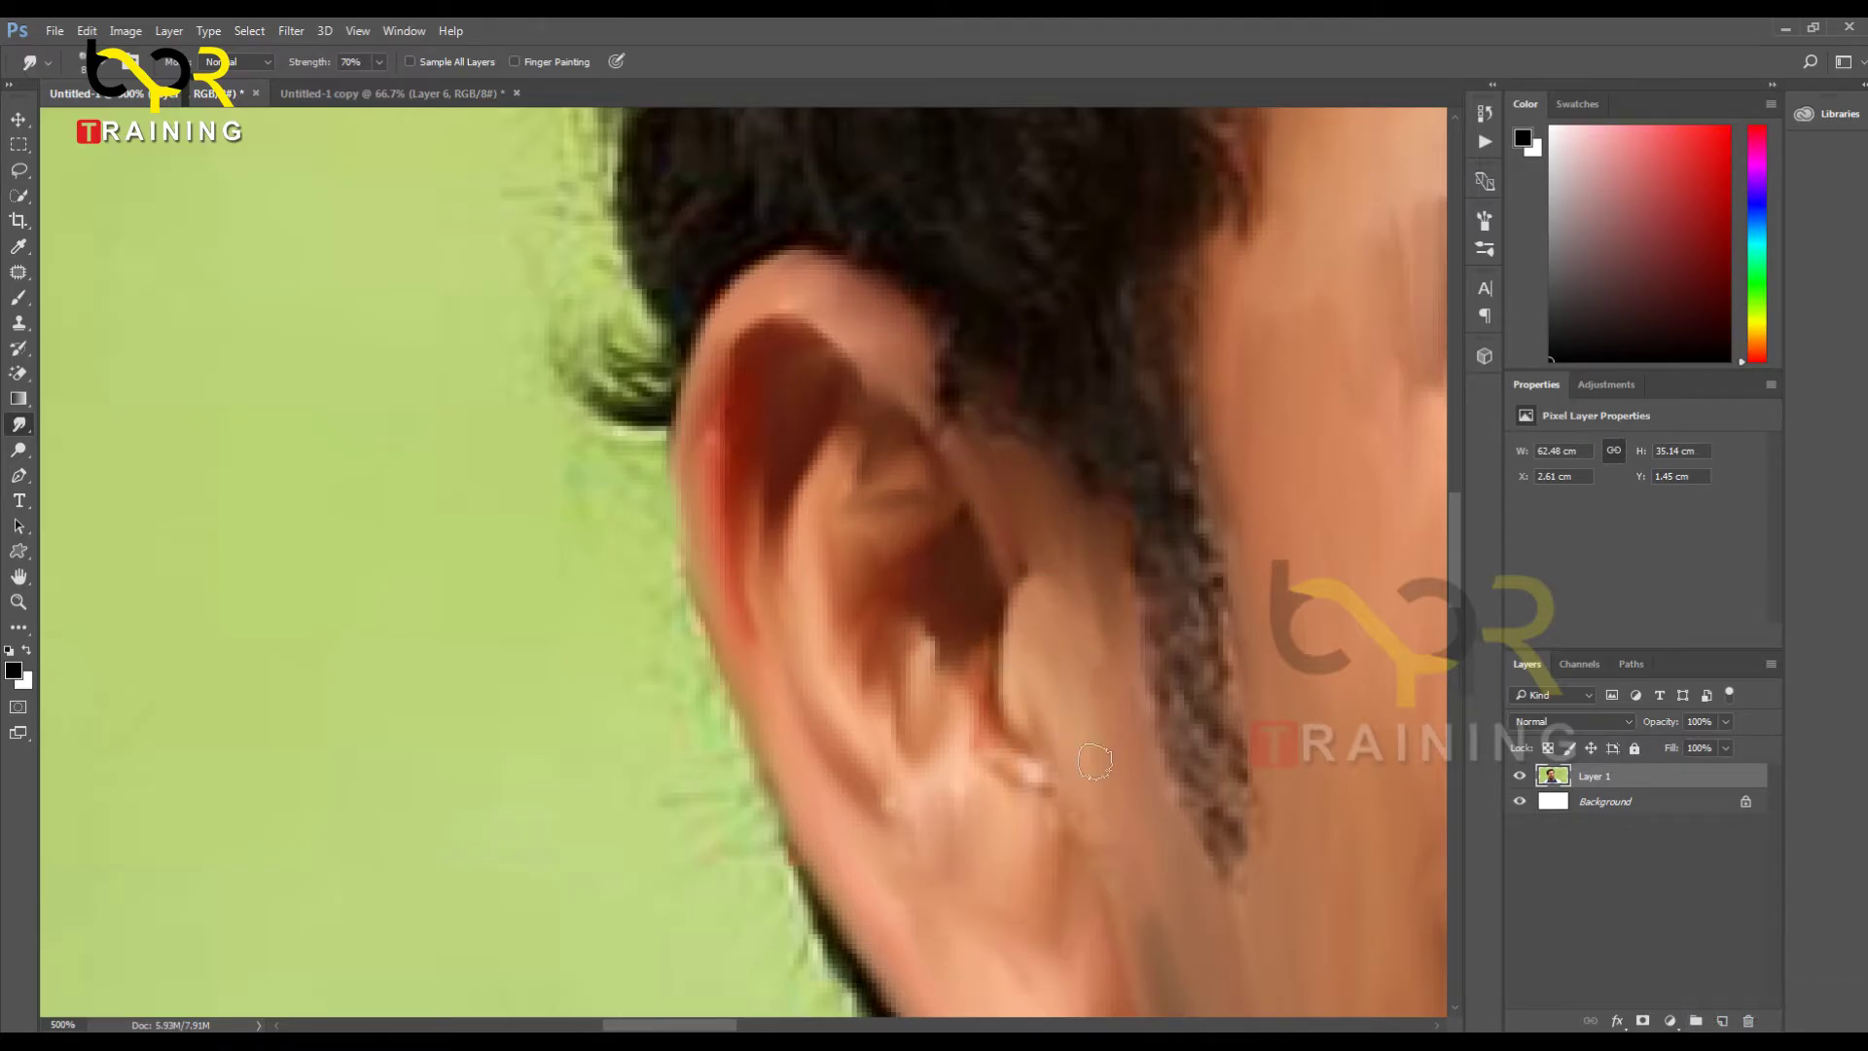
pyautogui.moveTo(1094, 762); pyautogui.dragTo(1099, 623)
pyautogui.moveTo(1152, 842); pyautogui.dragTo(1056, 628)
pyautogui.moveTo(951, 571)
pyautogui.mouseDown()
pyautogui.moveTo(904, 542)
pyautogui.moveTo(972, 591)
pyautogui.moveTo(895, 512)
pyautogui.moveTo(972, 663)
pyautogui.moveTo(881, 563)
pyautogui.moveTo(925, 673)
pyautogui.moveTo(845, 578)
pyautogui.moveTo(845, 656)
pyautogui.moveTo(896, 717)
pyautogui.mouseUp()
# Step: Smudge the edge of the earlobe and the jaw skin below it down toward the neck, blending in the stubble
pyautogui.scroll(-3, 896, 717)
pyautogui.hscroll(1, 896, 717)
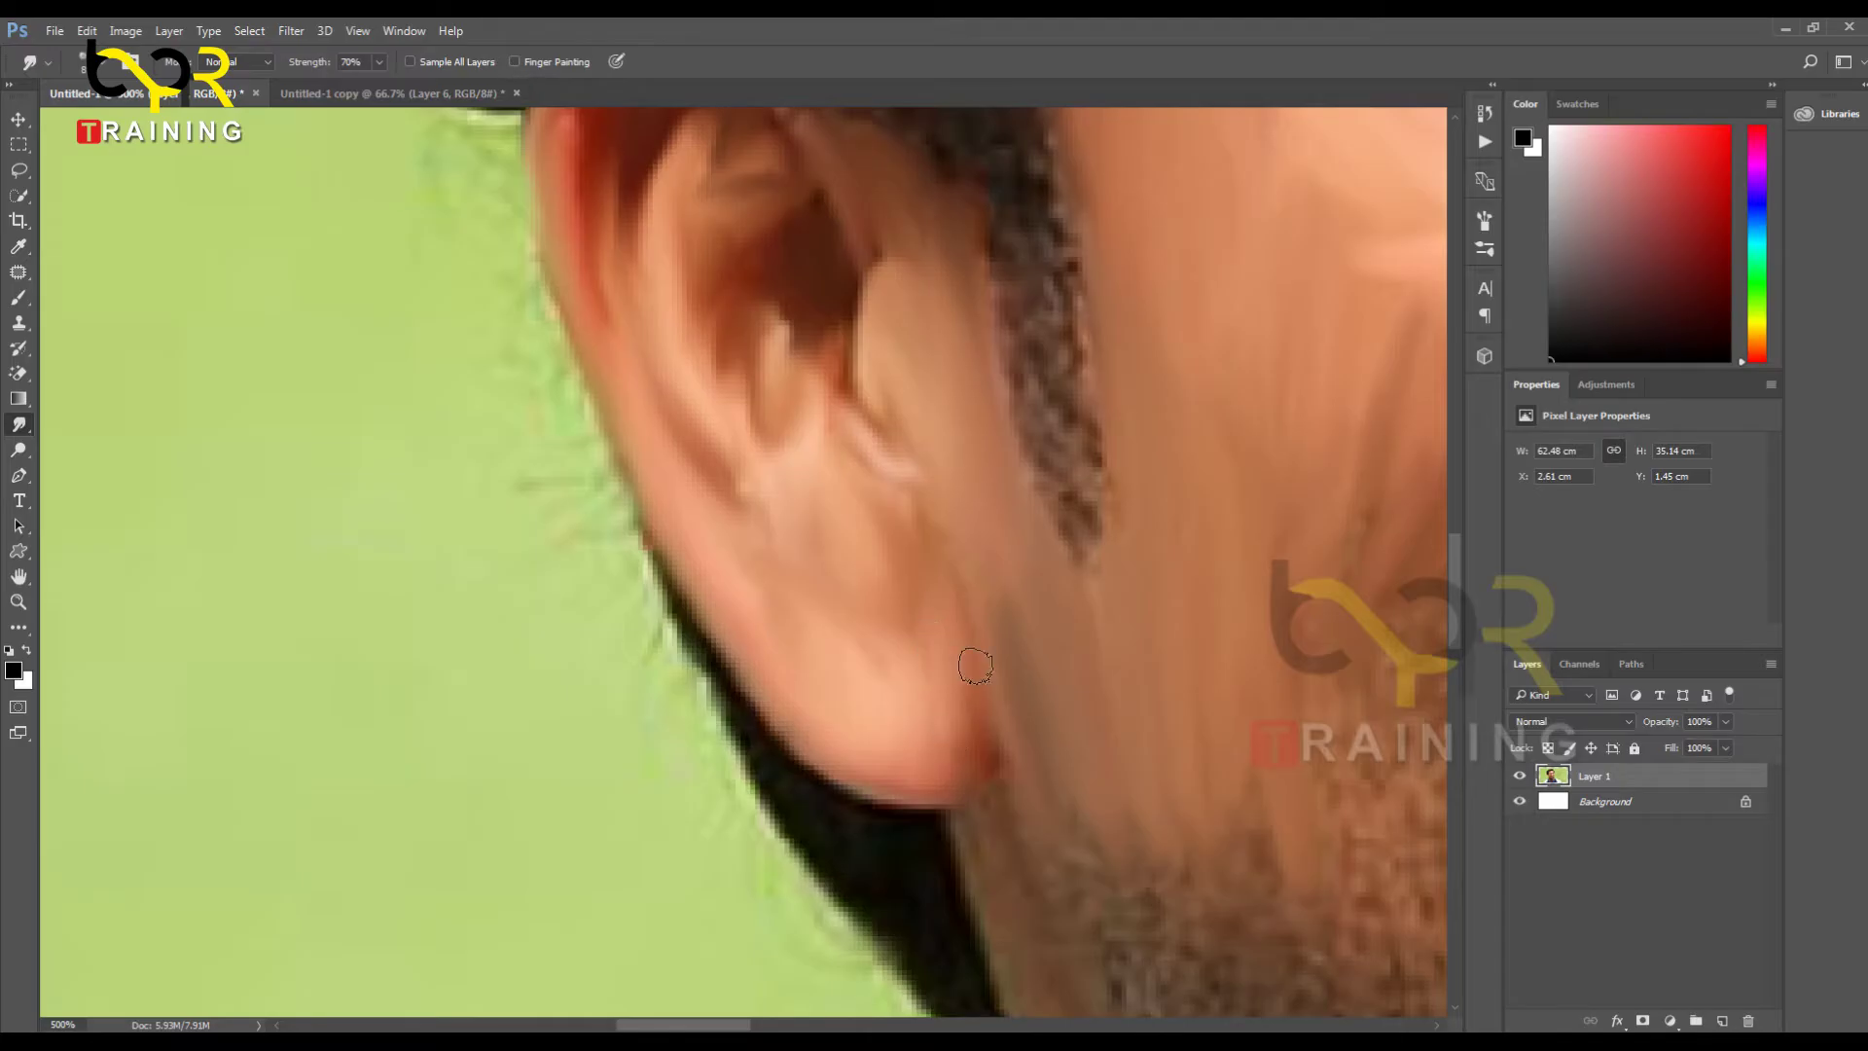
pyautogui.moveTo(975, 666)
pyautogui.mouseDown()
pyautogui.moveTo(925, 779)
pyautogui.moveTo(955, 750)
pyautogui.moveTo(868, 763)
pyautogui.moveTo(943, 634)
pyautogui.mouseUp()
pyautogui.moveTo(1172, 779)
pyautogui.mouseDown()
pyautogui.moveTo(882, 578)
pyautogui.moveTo(883, 558)
pyautogui.mouseUp()
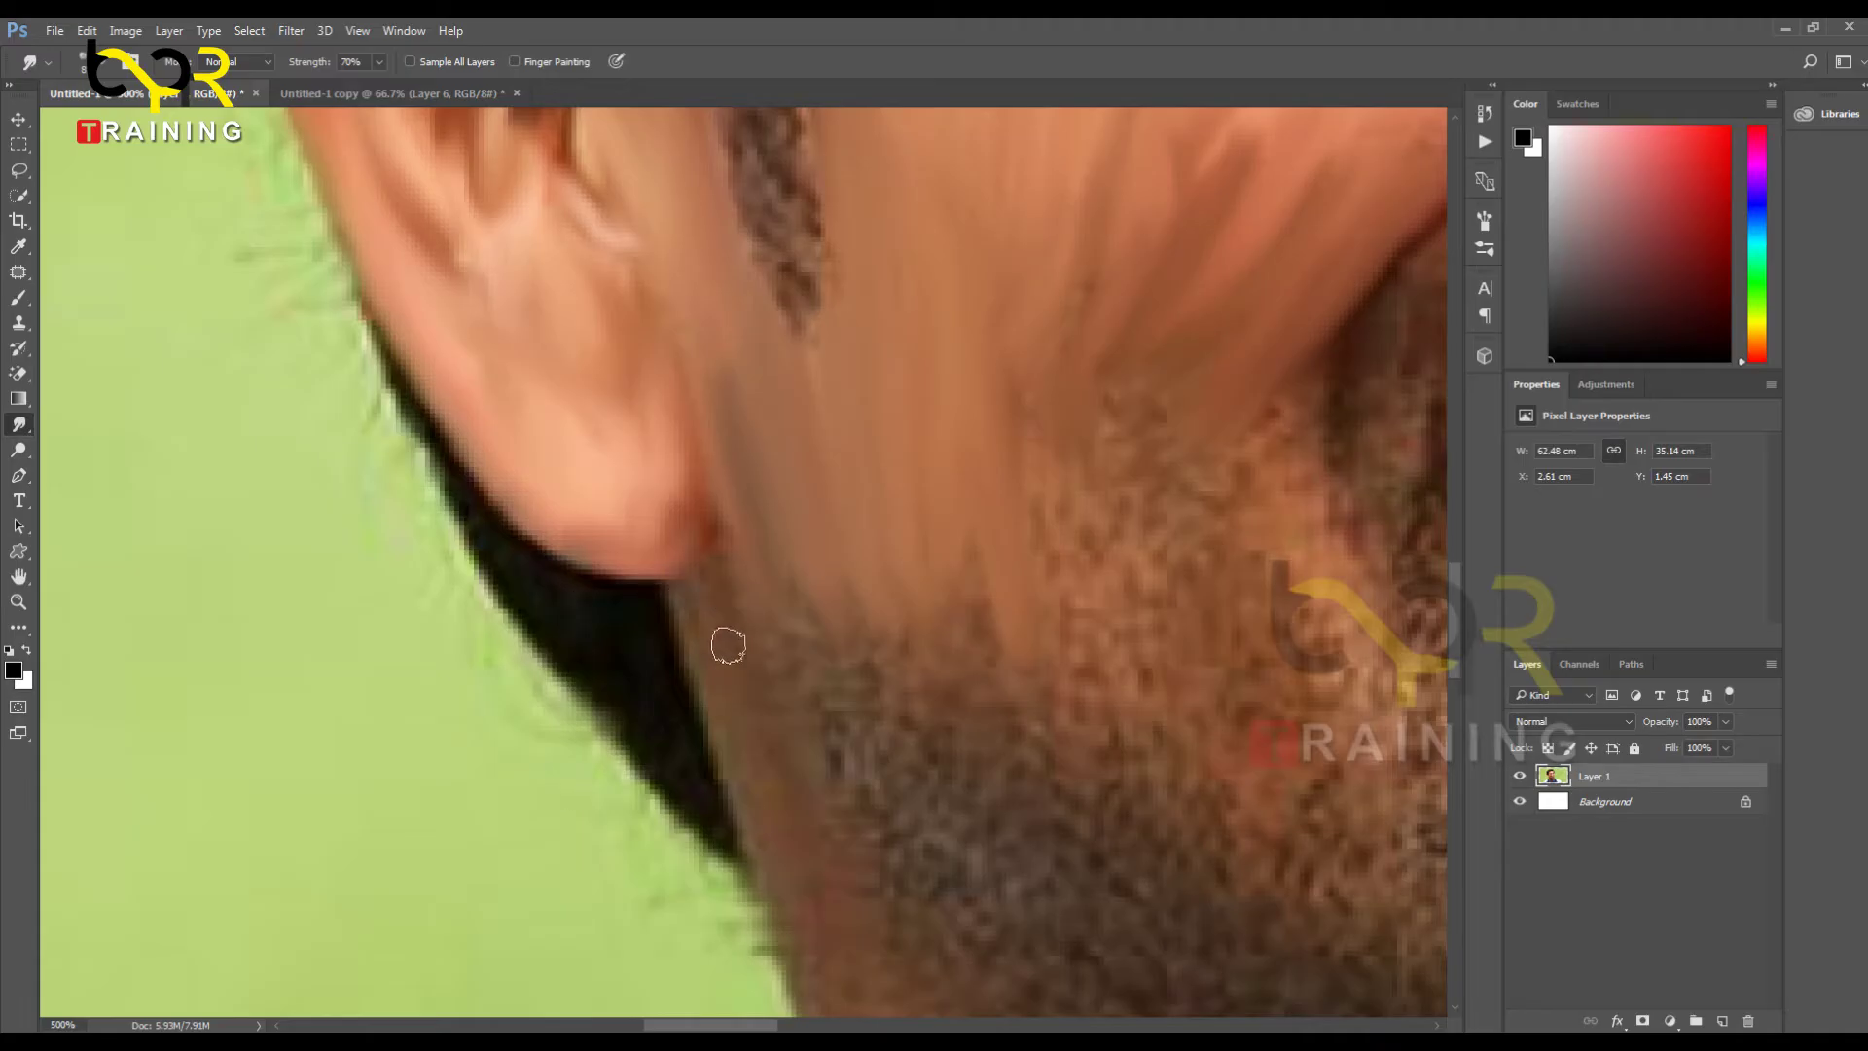
pyautogui.moveTo(756, 550)
pyautogui.mouseDown()
pyautogui.moveTo(805, 736)
pyautogui.moveTo(792, 580)
pyautogui.moveTo(801, 619)
pyautogui.moveTo(847, 640)
pyautogui.moveTo(865, 775)
pyautogui.mouseUp()
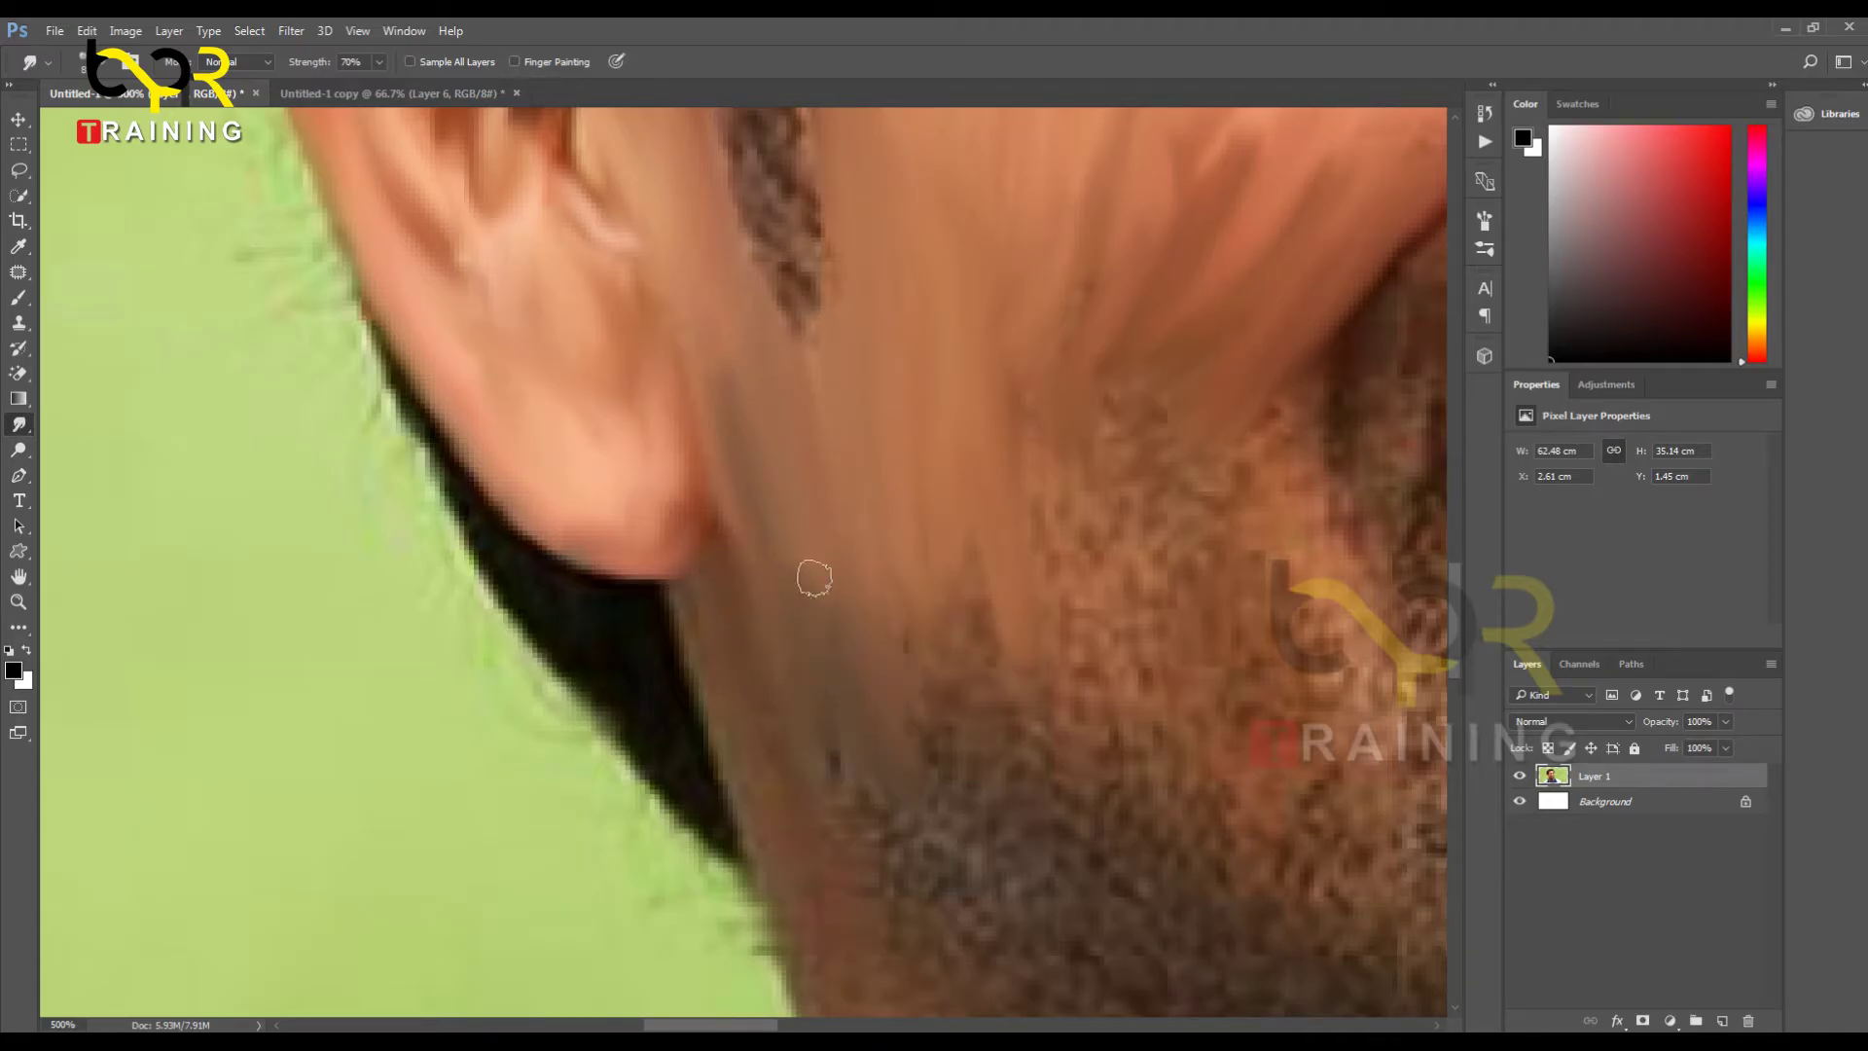
pyautogui.moveTo(814, 578); pyautogui.dragTo(857, 775)
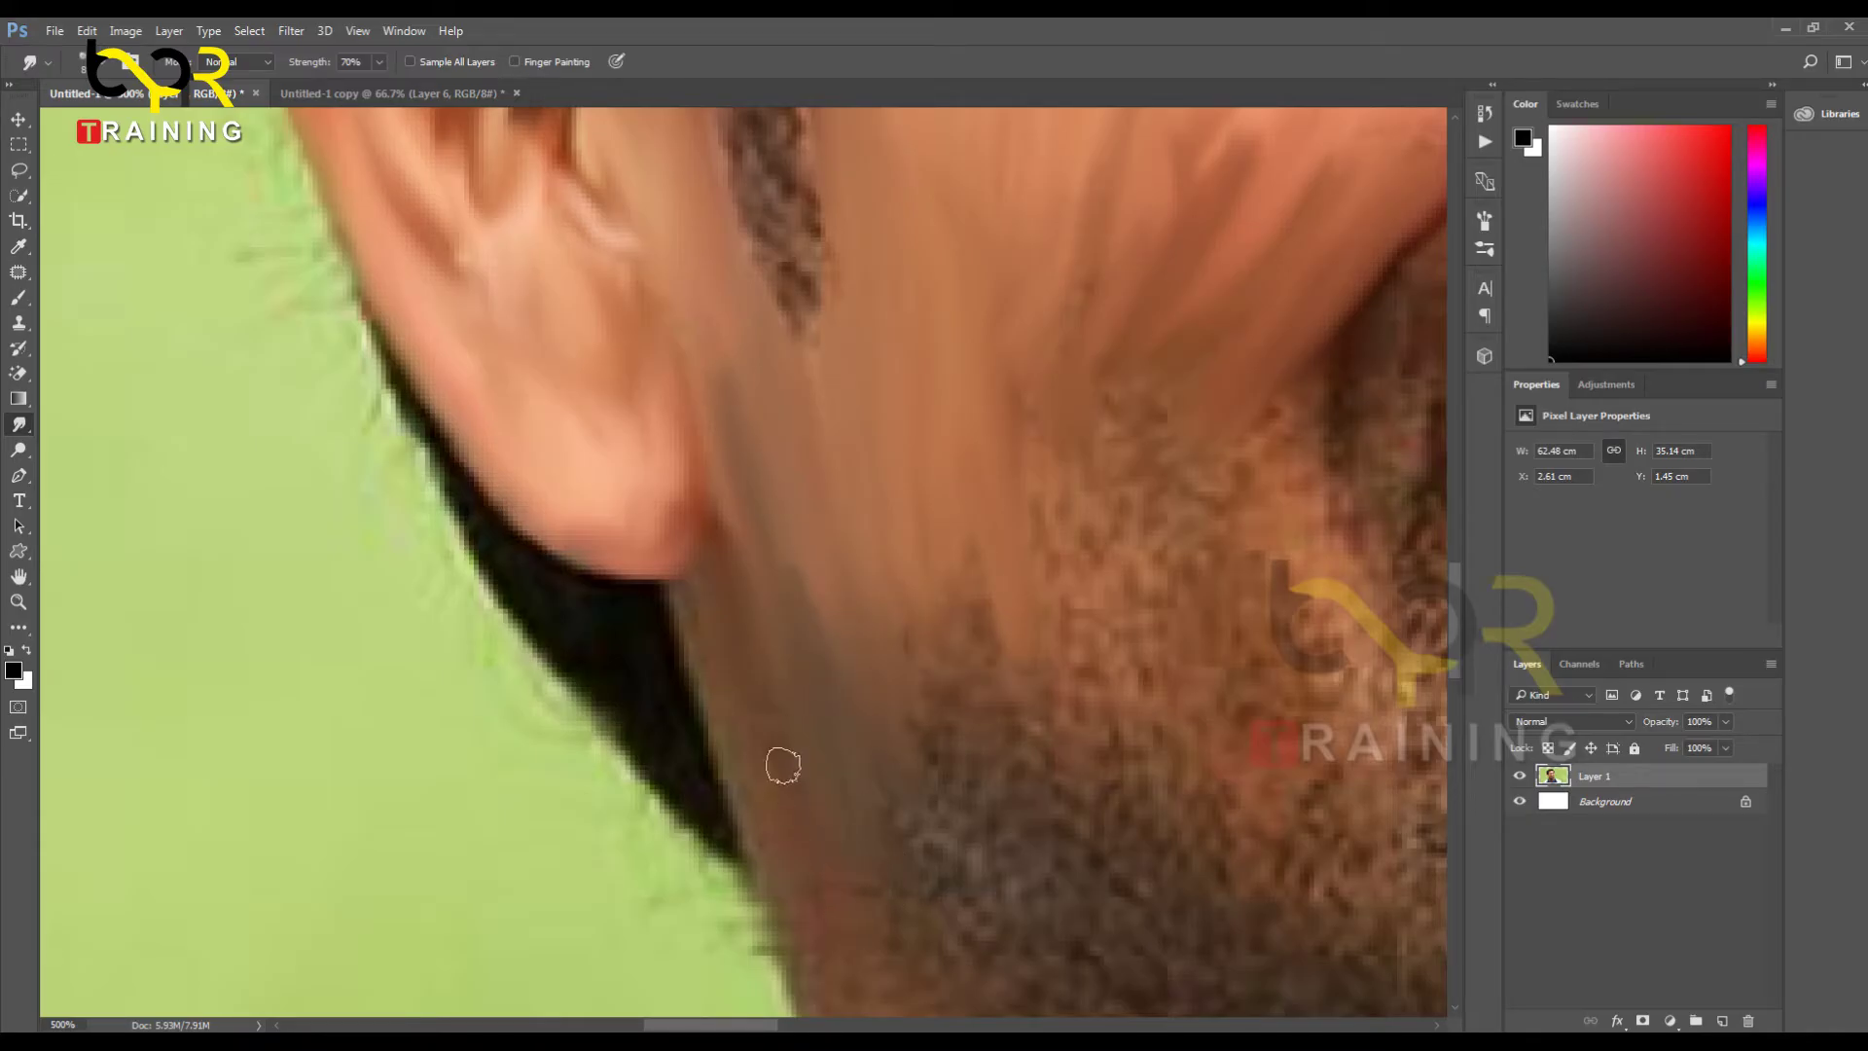
pyautogui.moveTo(763, 817); pyautogui.dragTo(718, 725)
pyautogui.moveTo(824, 650); pyautogui.dragTo(879, 900)
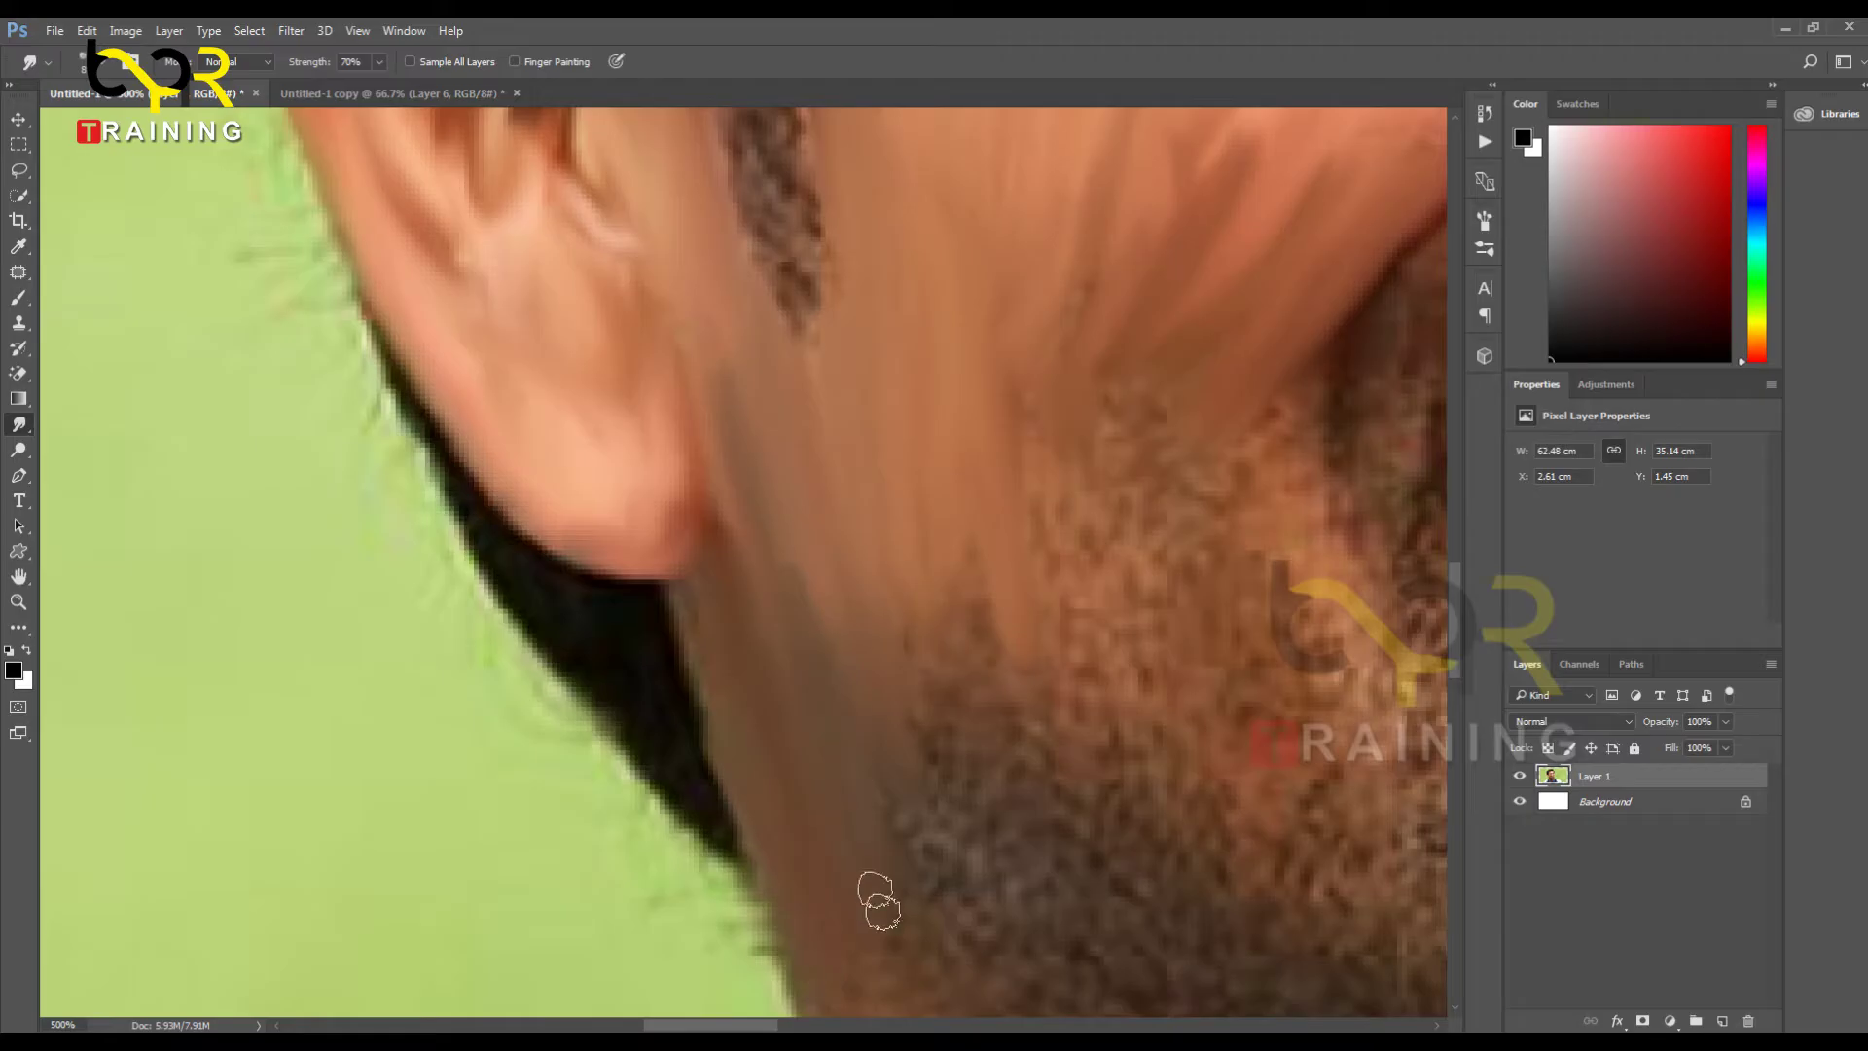
# Step: Smudge the upper stubble on the lower cheek, from the jaw across to the smile crease
pyautogui.moveTo(900, 599); pyautogui.dragTo(920, 745)
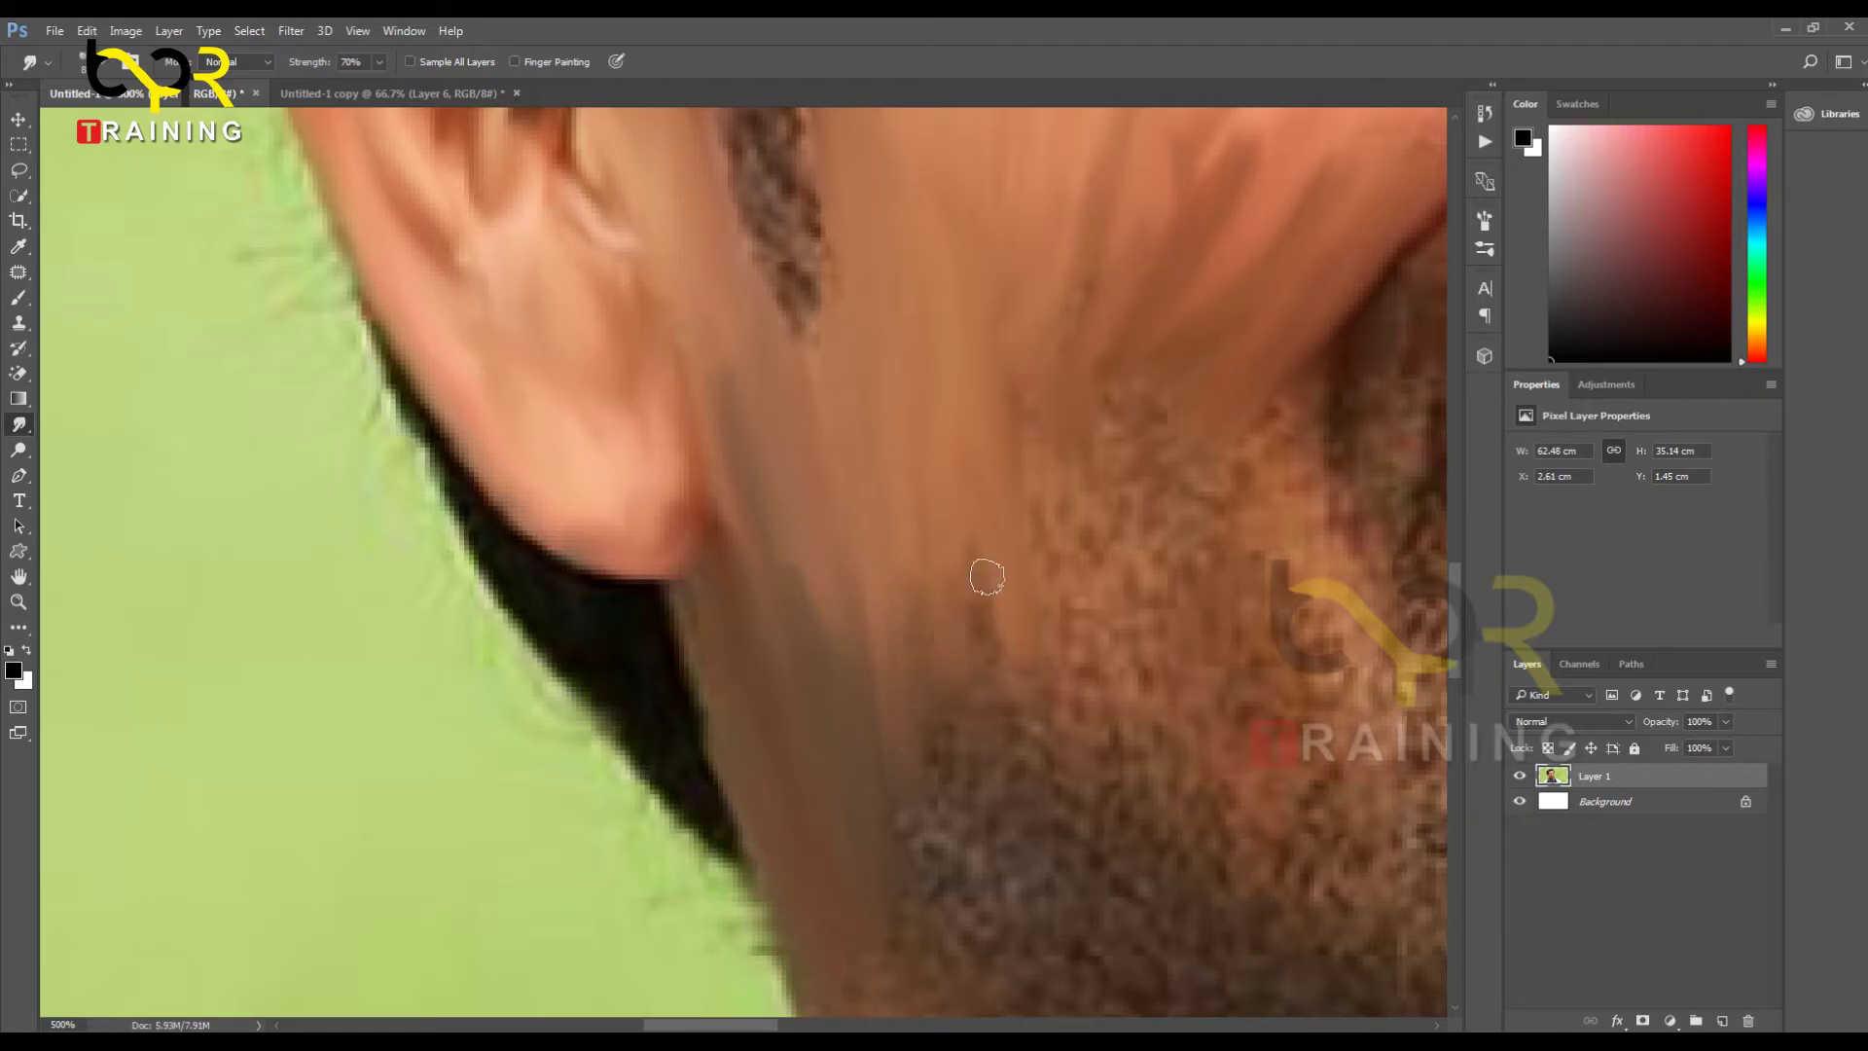
pyautogui.moveTo(986, 577)
pyautogui.mouseDown()
pyautogui.moveTo(990, 746)
pyautogui.moveTo(989, 596)
pyautogui.moveTo(955, 807)
pyautogui.moveTo(952, 629)
pyautogui.moveTo(931, 827)
pyautogui.mouseUp()
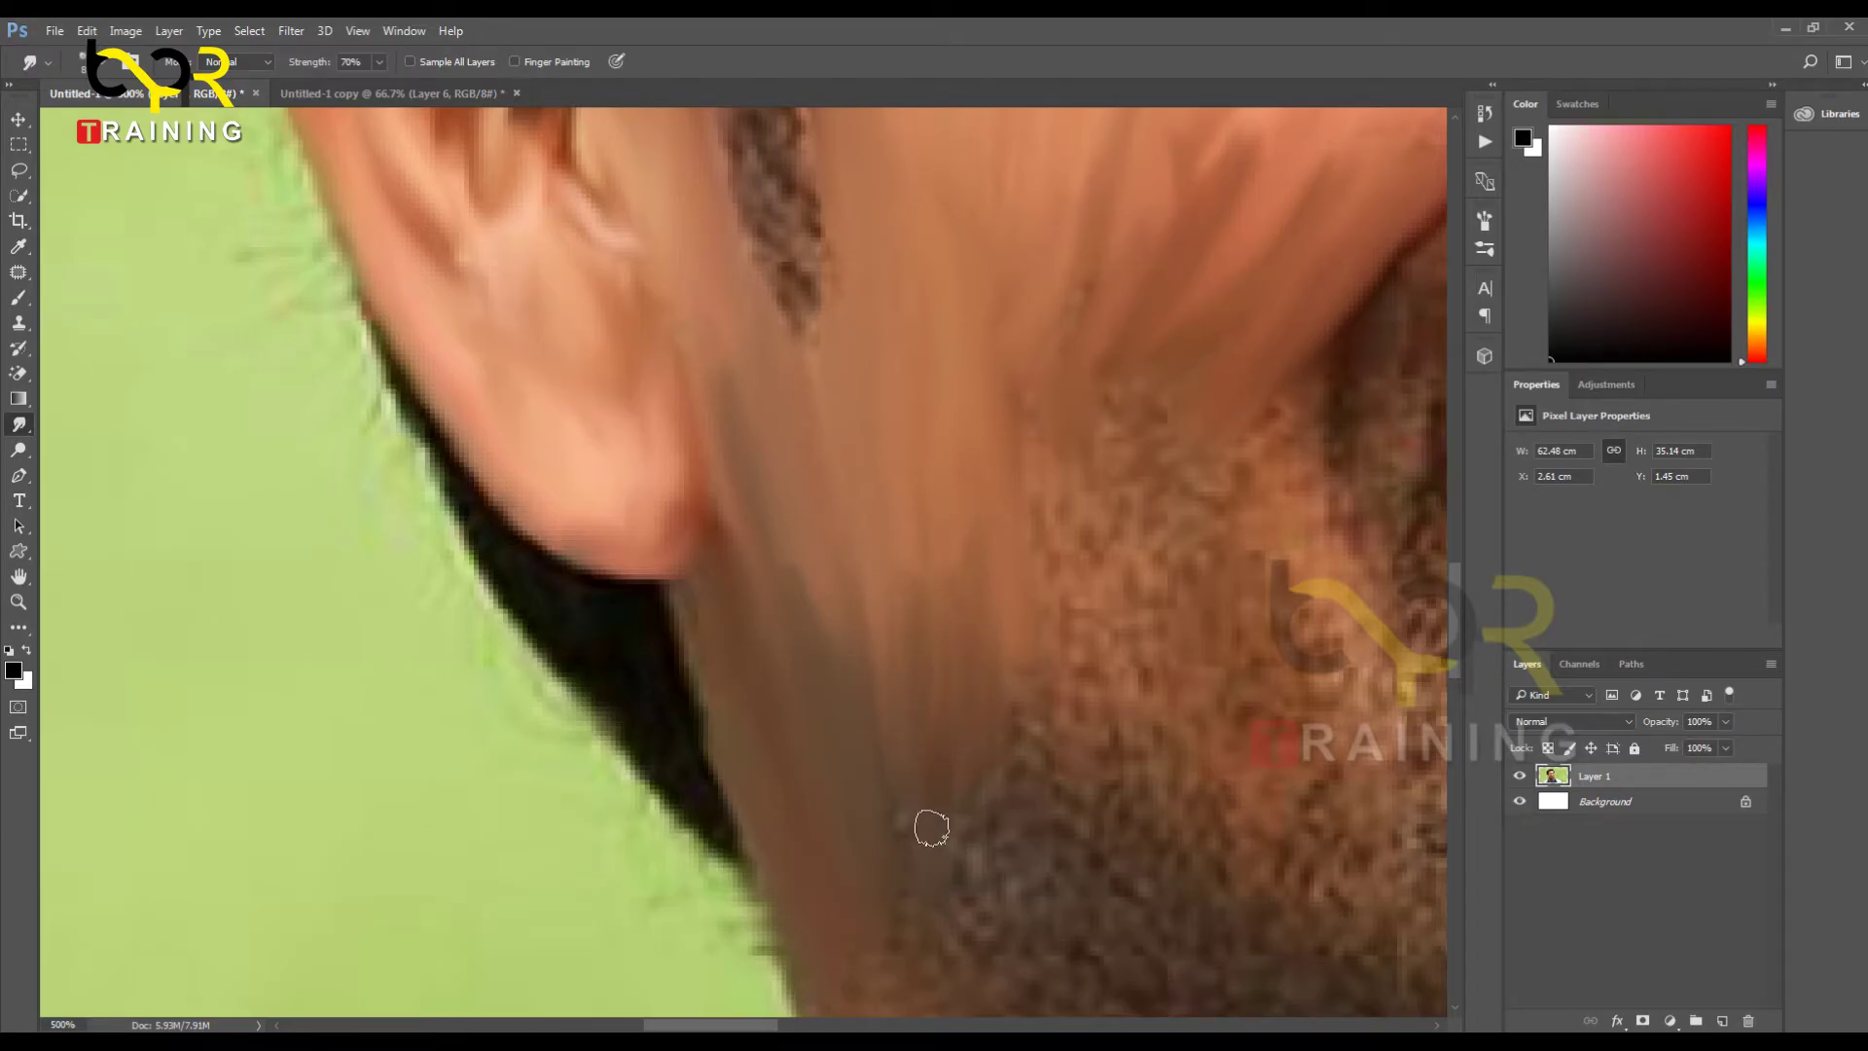
pyautogui.moveTo(1068, 759); pyautogui.dragTo(753, 806)
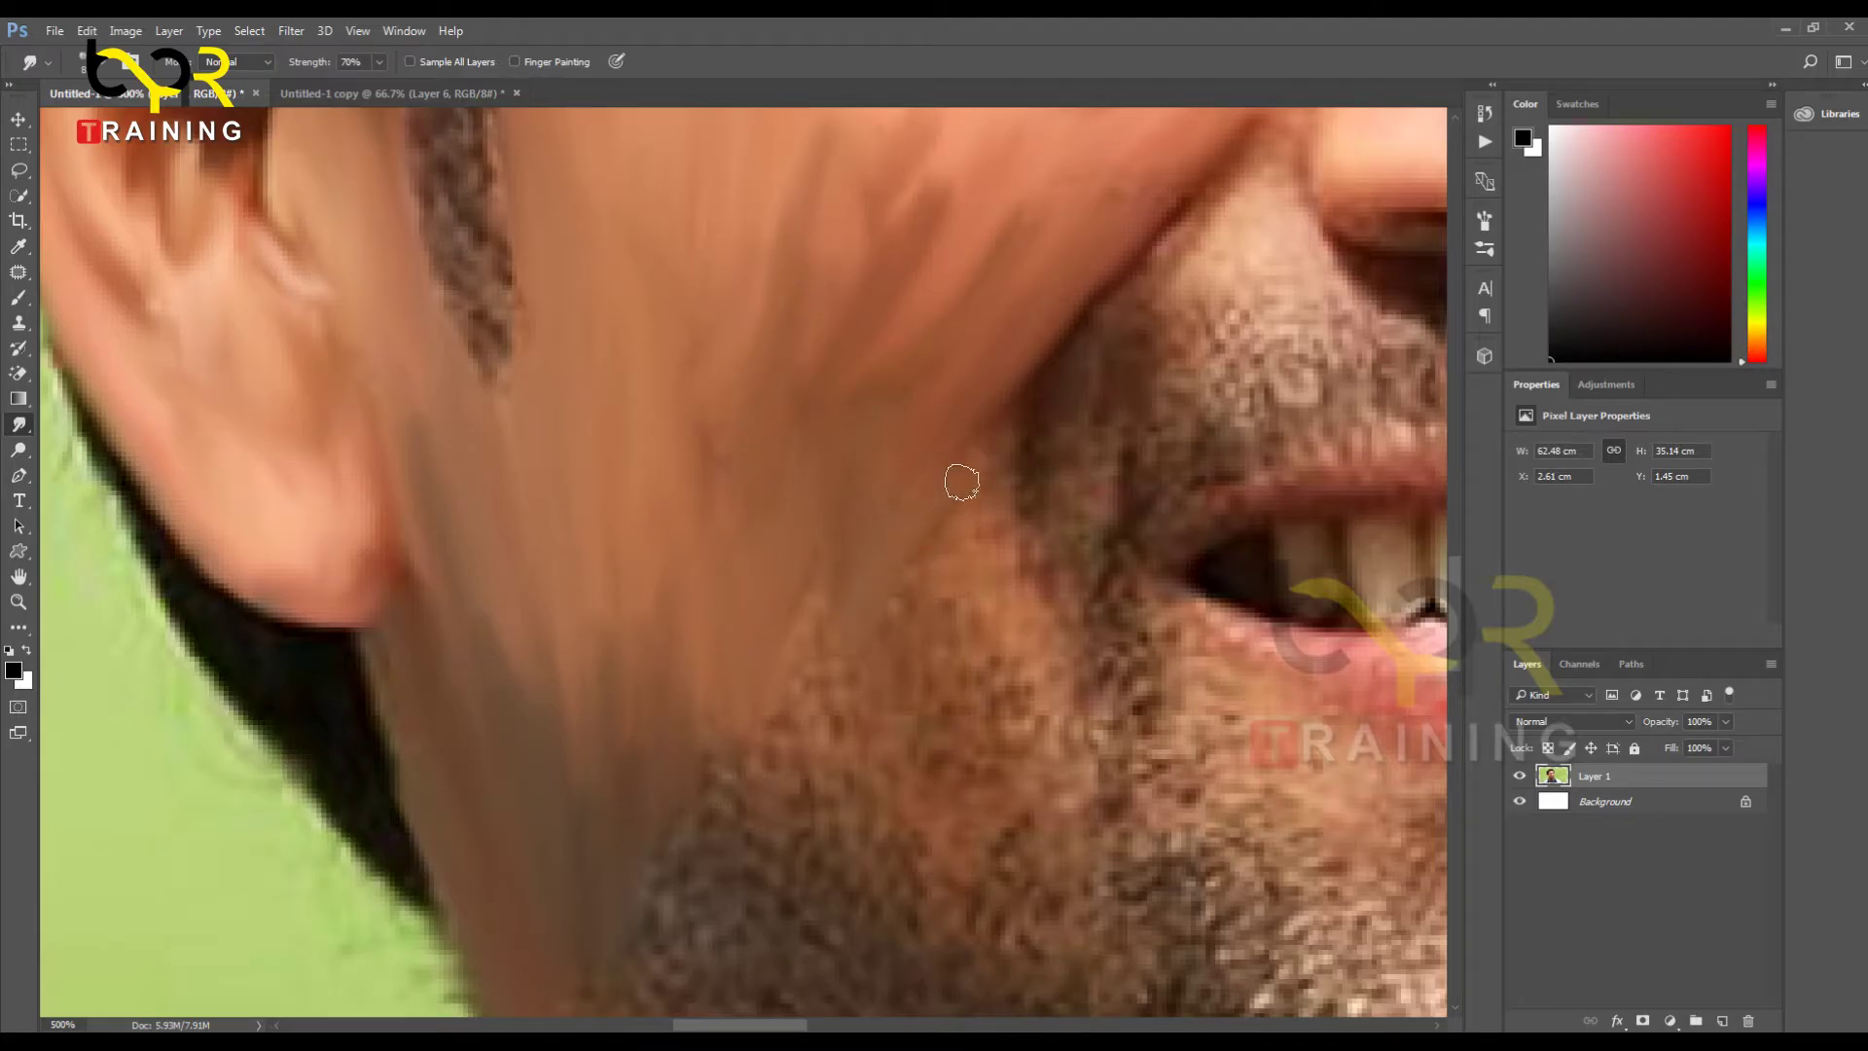
pyautogui.moveTo(844, 624); pyautogui.dragTo(564, 881)
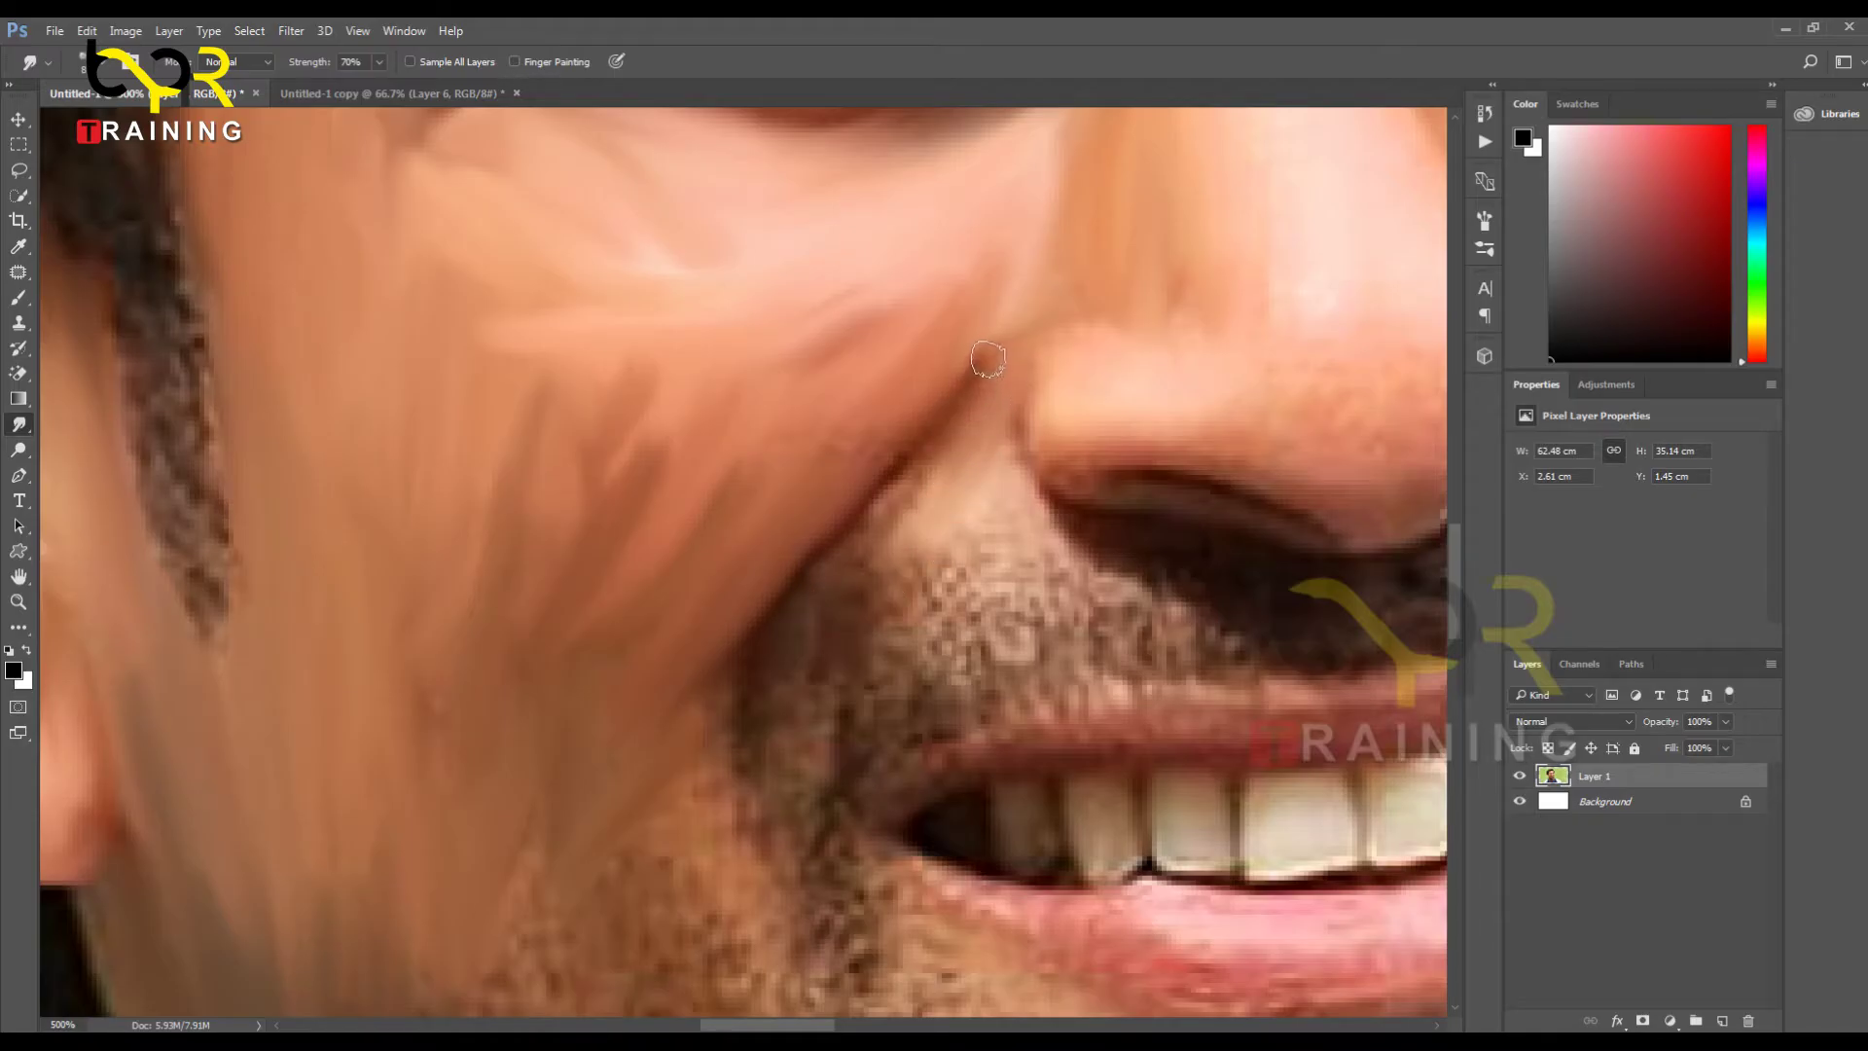
# Step: Smudge the smile crease beside the nose and the moustache stubble between the nostril and the near mouth corner
pyautogui.moveTo(924, 487); pyautogui.dragTo(796, 674)
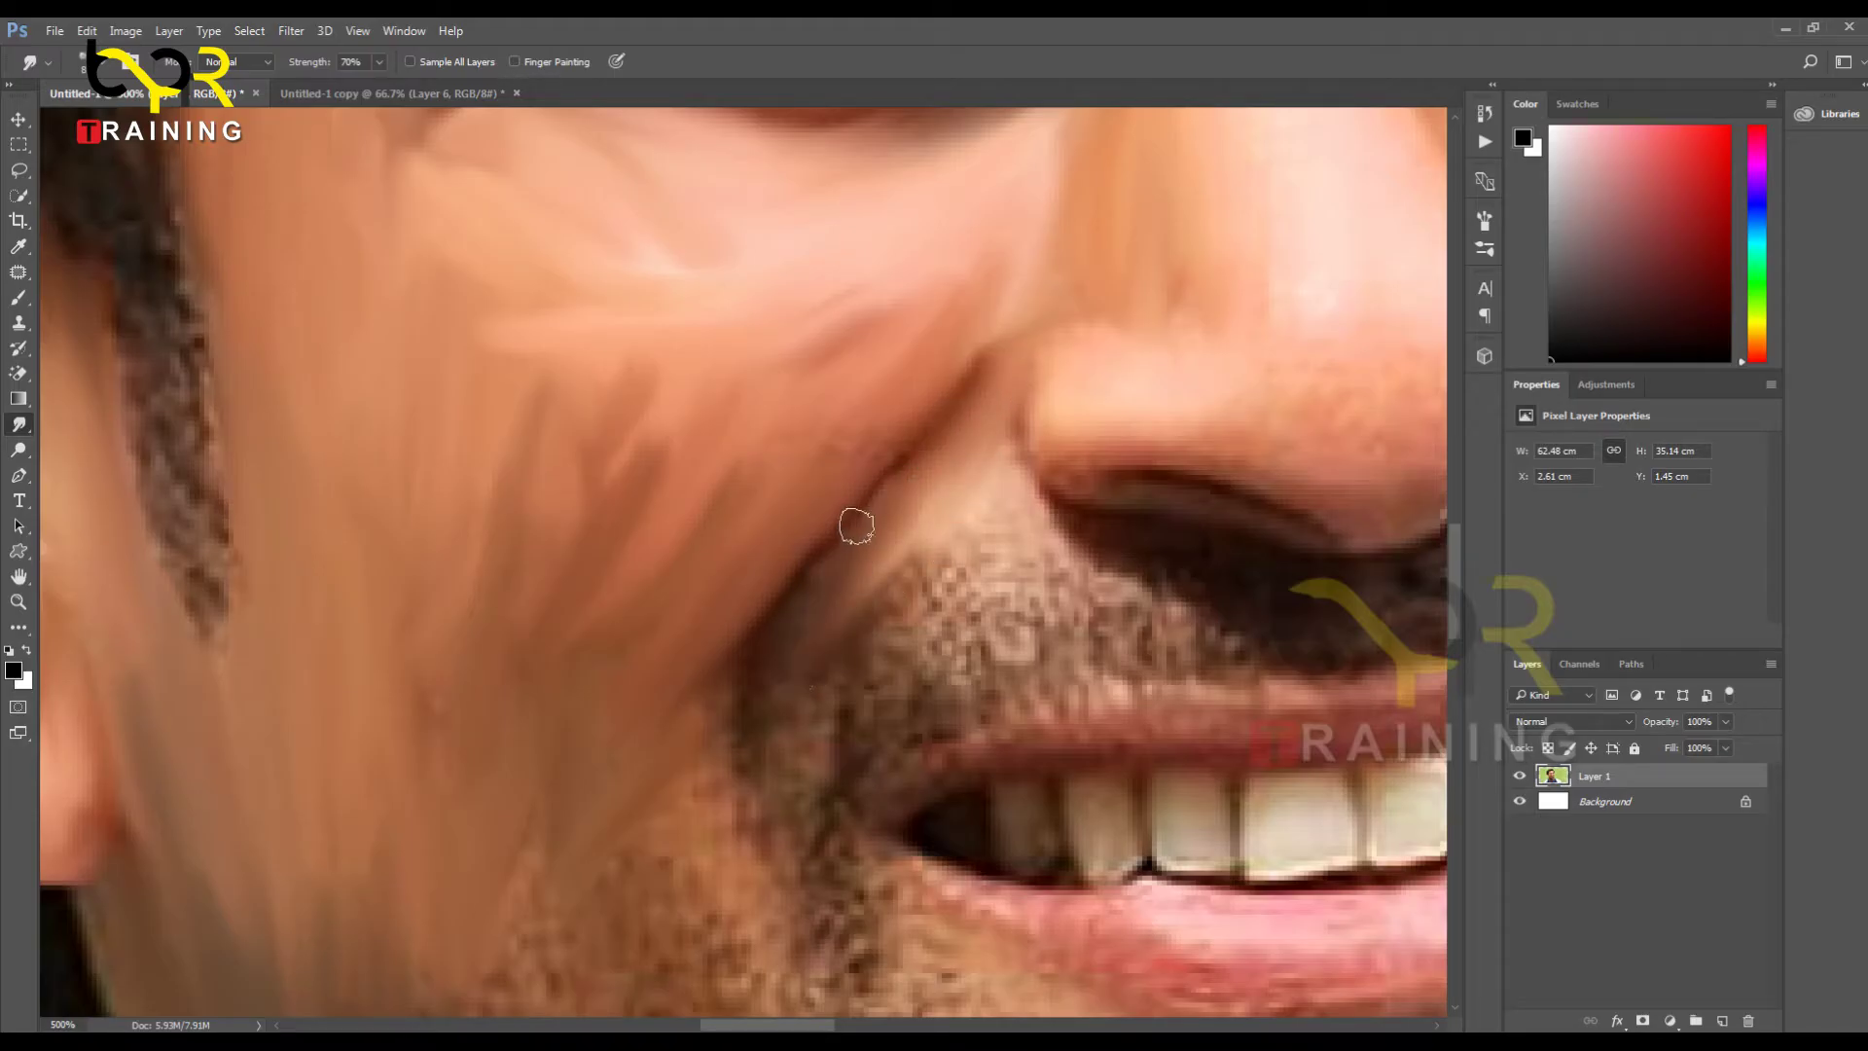
pyautogui.moveTo(856, 526)
pyautogui.mouseDown()
pyautogui.moveTo(863, 652)
pyautogui.moveTo(916, 551)
pyautogui.moveTo(781, 742)
pyautogui.moveTo(947, 523)
pyautogui.moveTo(836, 722)
pyautogui.moveTo(872, 667)
pyautogui.moveTo(1028, 587)
pyautogui.moveTo(886, 647)
pyautogui.moveTo(1002, 515)
pyautogui.moveTo(912, 628)
pyautogui.moveTo(987, 490)
pyautogui.moveTo(1011, 590)
pyautogui.moveTo(1001, 467)
pyautogui.mouseUp()
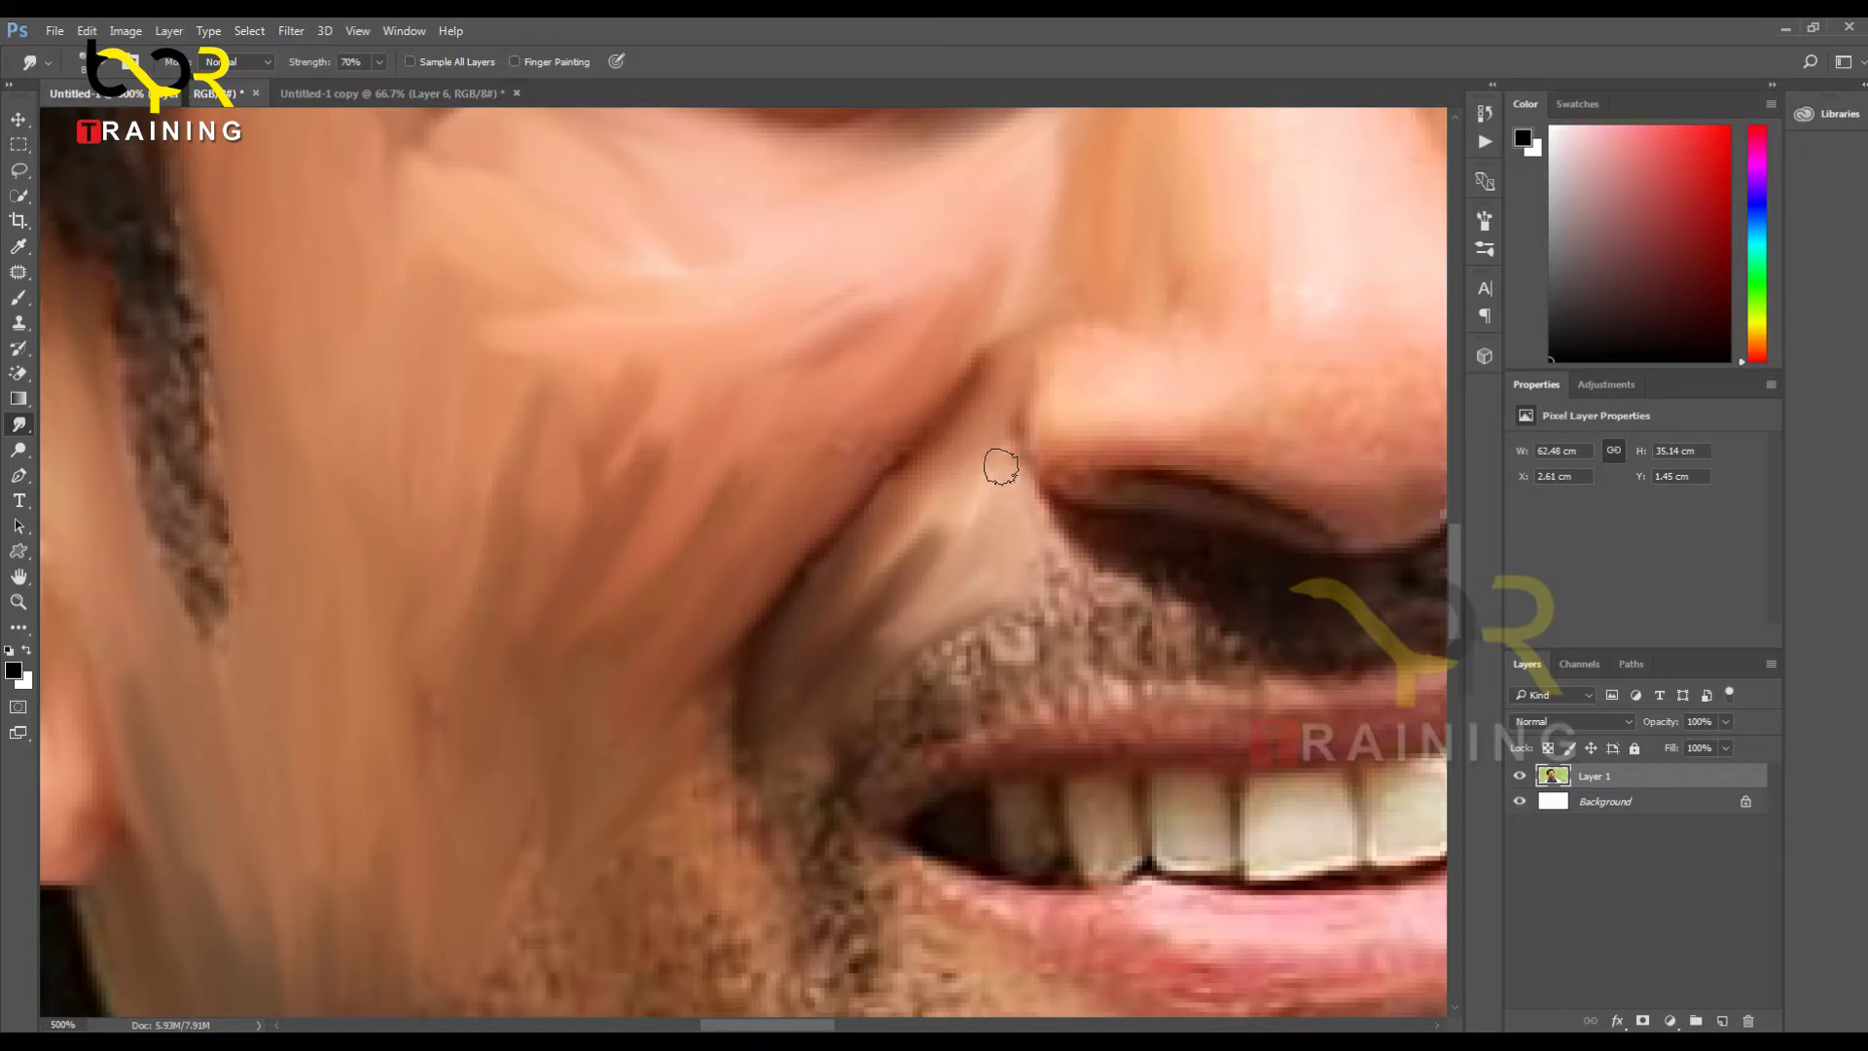
pyautogui.moveTo(1034, 600)
pyautogui.mouseDown()
pyautogui.moveTo(934, 650)
pyautogui.moveTo(1019, 619)
pyautogui.moveTo(950, 656)
pyautogui.moveTo(1036, 638)
pyautogui.moveTo(975, 686)
pyautogui.moveTo(1029, 621)
pyautogui.moveTo(912, 716)
pyautogui.moveTo(943, 662)
pyautogui.moveTo(879, 714)
pyautogui.moveTo(936, 652)
pyautogui.moveTo(851, 747)
pyautogui.moveTo(995, 680)
pyautogui.moveTo(894, 751)
pyautogui.moveTo(1013, 682)
pyautogui.moveTo(818, 786)
pyautogui.moveTo(882, 678)
pyautogui.moveTo(812, 816)
pyautogui.moveTo(849, 717)
pyautogui.moveTo(781, 819)
pyautogui.moveTo(835, 659)
pyautogui.moveTo(736, 853)
pyautogui.moveTo(930, 559)
pyautogui.moveTo(856, 725)
pyautogui.moveTo(1007, 568)
pyautogui.moveTo(906, 634)
pyautogui.mouseUp()
pyautogui.moveTo(1094, 616)
pyautogui.mouseDown()
pyautogui.moveTo(766, 694)
pyautogui.moveTo(863, 706)
pyautogui.moveTo(752, 655)
pyautogui.moveTo(879, 722)
pyautogui.moveTo(722, 634)
pyautogui.moveTo(745, 723)
pyautogui.moveTo(719, 604)
pyautogui.moveTo(727, 704)
pyautogui.moveTo(746, 721)
pyautogui.moveTo(766, 696)
pyautogui.moveTo(825, 732)
pyautogui.moveTo(699, 759)
pyautogui.moveTo(918, 760)
pyautogui.moveTo(751, 736)
pyautogui.moveTo(840, 736)
pyautogui.moveTo(834, 720)
pyautogui.moveTo(680, 710)
pyautogui.moveTo(770, 708)
pyautogui.moveTo(539, 815)
pyautogui.mouseUp()
pyautogui.moveTo(651, 689); pyautogui.dragTo(747, 638)
pyautogui.moveTo(845, 682); pyautogui.dragTo(631, 739)
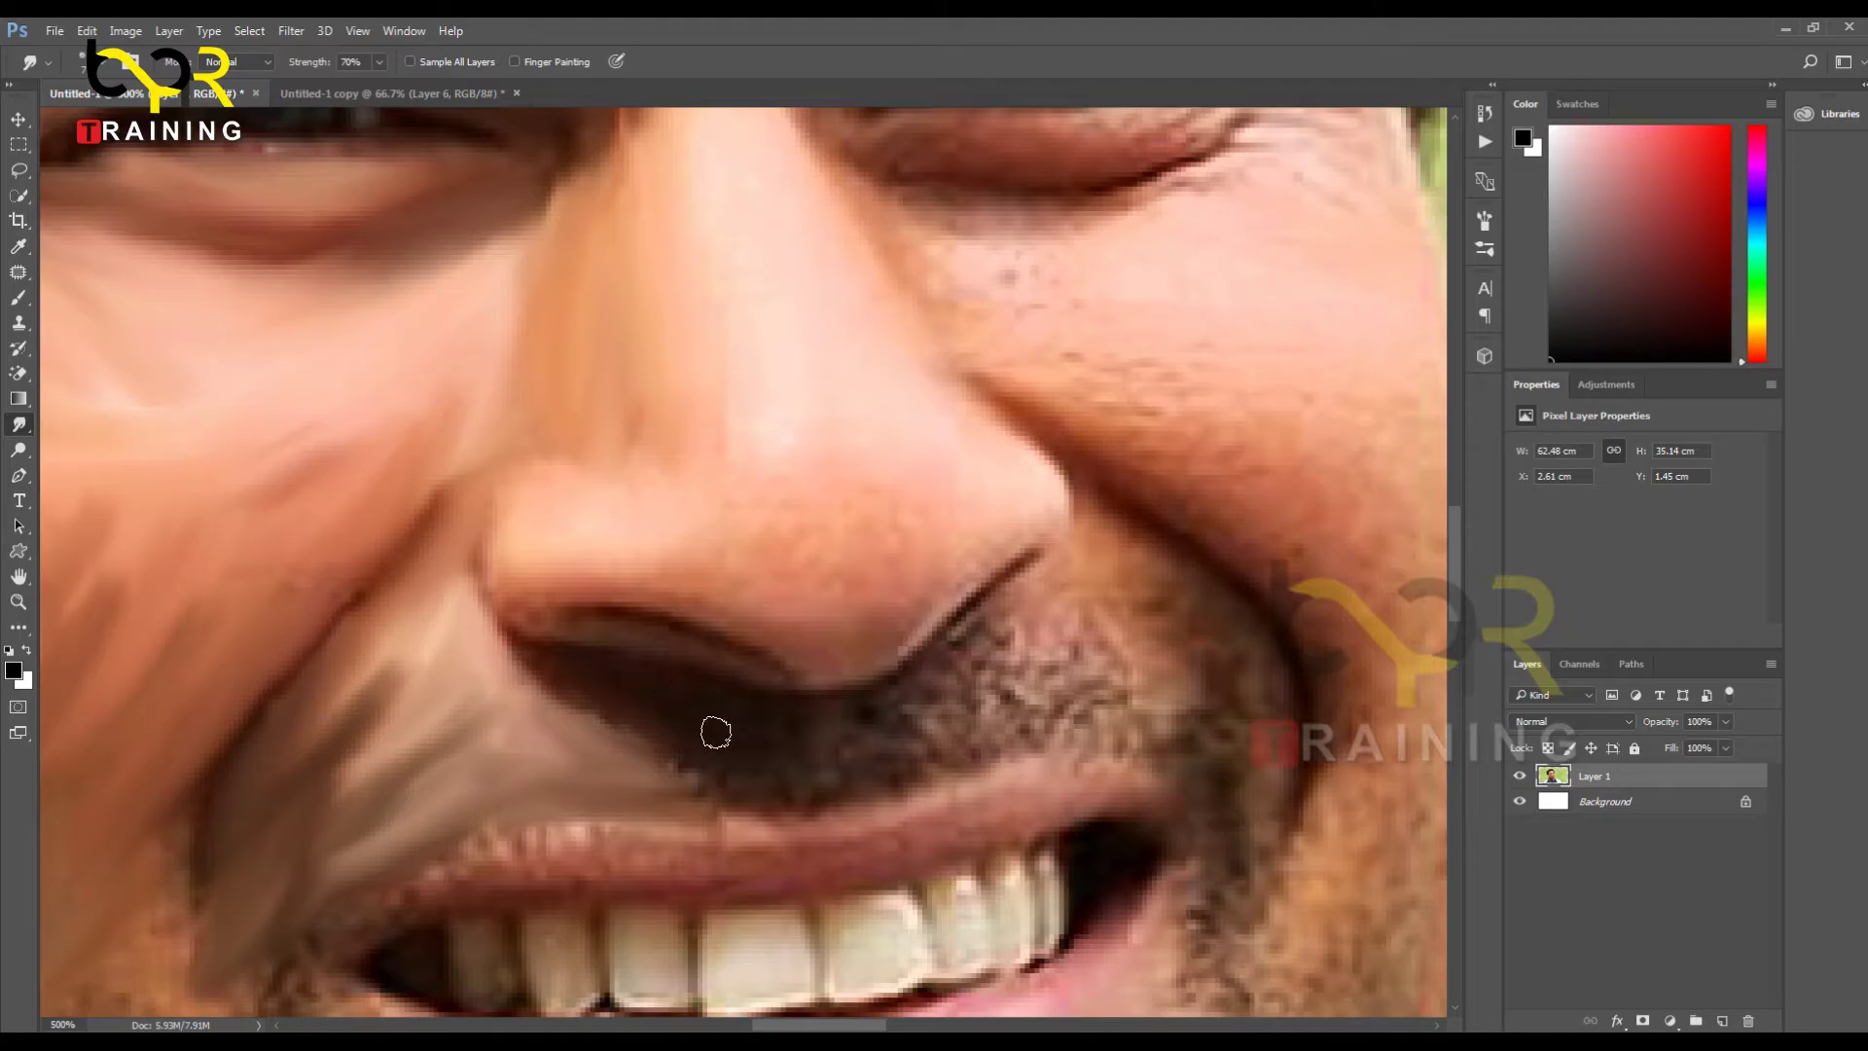
# Step: Smudge the dark moustache area under the nose and across to the far side of the upper lip
pyautogui.moveTo(642, 715)
pyautogui.mouseDown()
pyautogui.moveTo(700, 785)
pyautogui.moveTo(541, 687)
pyautogui.moveTo(690, 769)
pyautogui.moveTo(890, 735)
pyautogui.moveTo(846, 734)
pyautogui.moveTo(986, 642)
pyautogui.moveTo(905, 710)
pyautogui.moveTo(995, 623)
pyautogui.moveTo(1039, 653)
pyautogui.mouseUp()
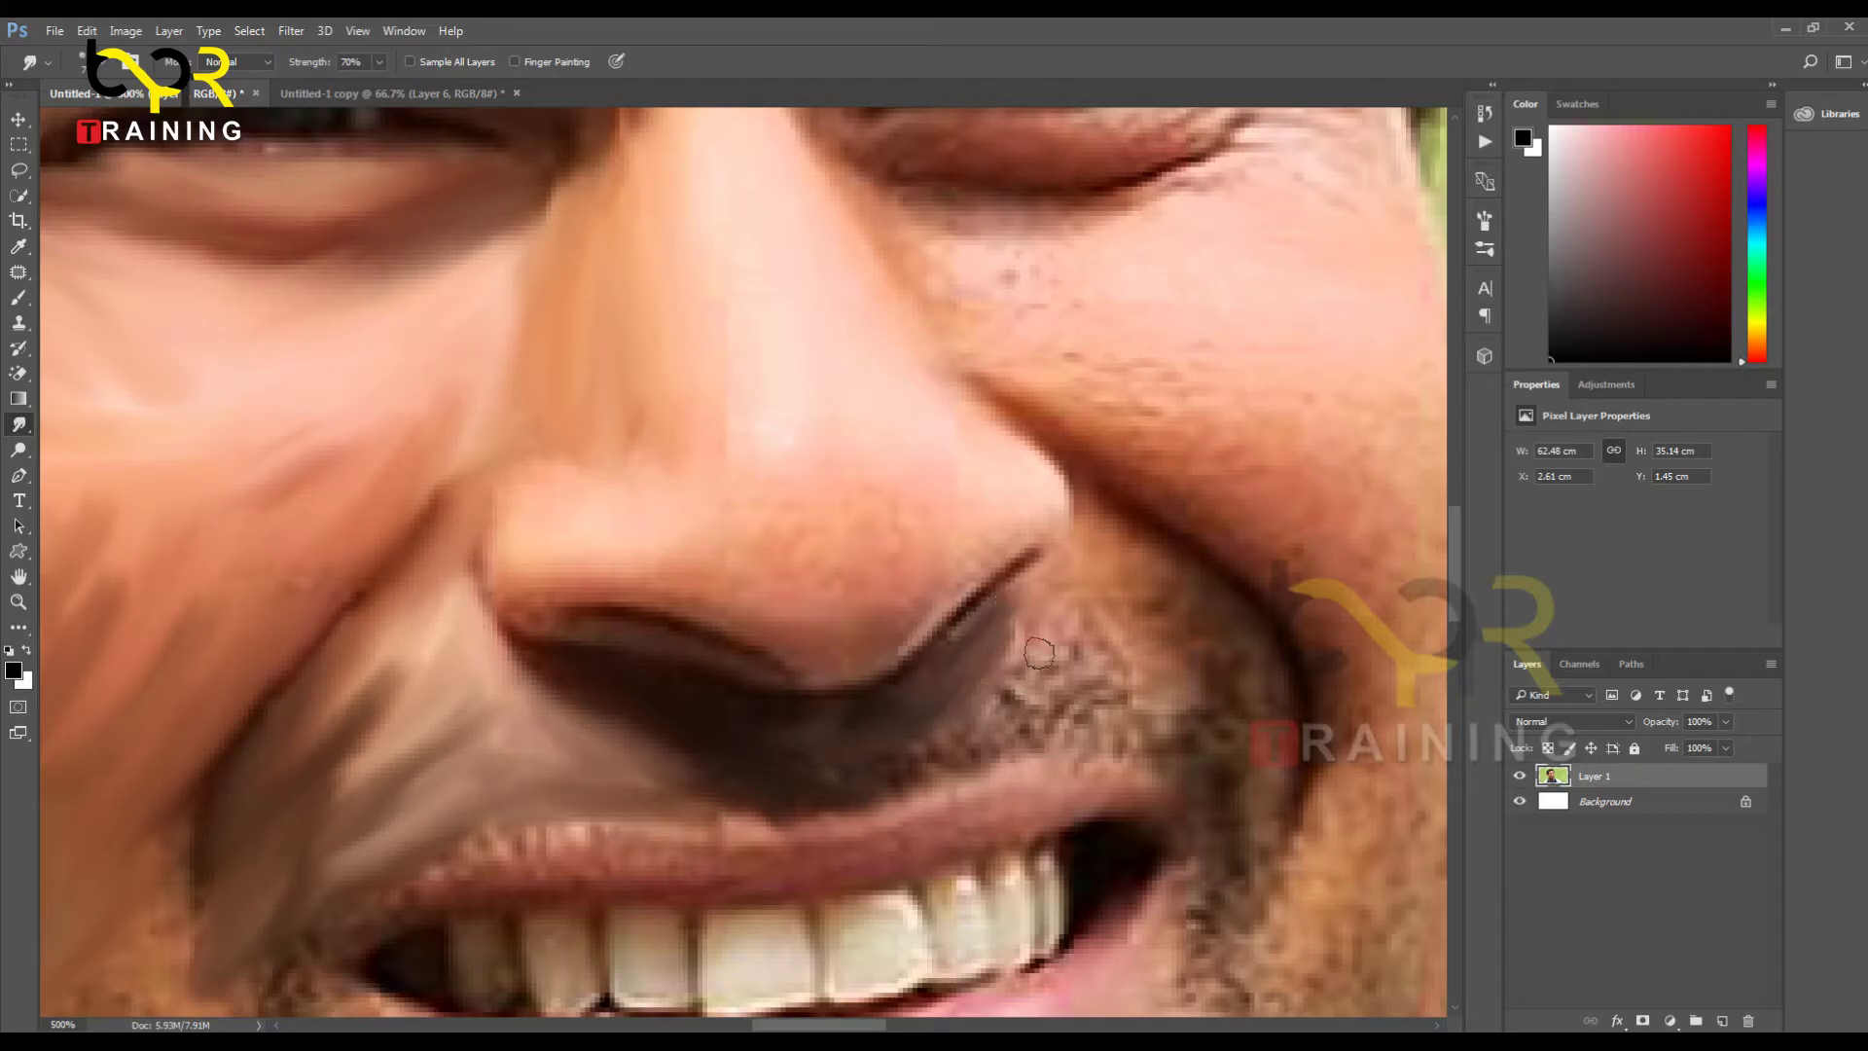
pyautogui.moveTo(910, 747)
pyautogui.mouseDown()
pyautogui.moveTo(1055, 637)
pyautogui.moveTo(983, 681)
pyautogui.moveTo(1045, 647)
pyautogui.moveTo(1031, 737)
pyautogui.moveTo(1095, 637)
pyautogui.moveTo(1067, 658)
pyautogui.mouseUp()
pyautogui.moveTo(1000, 744)
pyautogui.mouseDown()
pyautogui.moveTo(1033, 739)
pyautogui.moveTo(729, 797)
pyautogui.moveTo(979, 685)
pyautogui.mouseUp()
pyautogui.moveTo(929, 744)
pyautogui.mouseDown()
pyautogui.moveTo(1066, 692)
pyautogui.moveTo(1128, 614)
pyautogui.moveTo(1204, 633)
pyautogui.moveTo(1176, 634)
pyautogui.mouseUp()
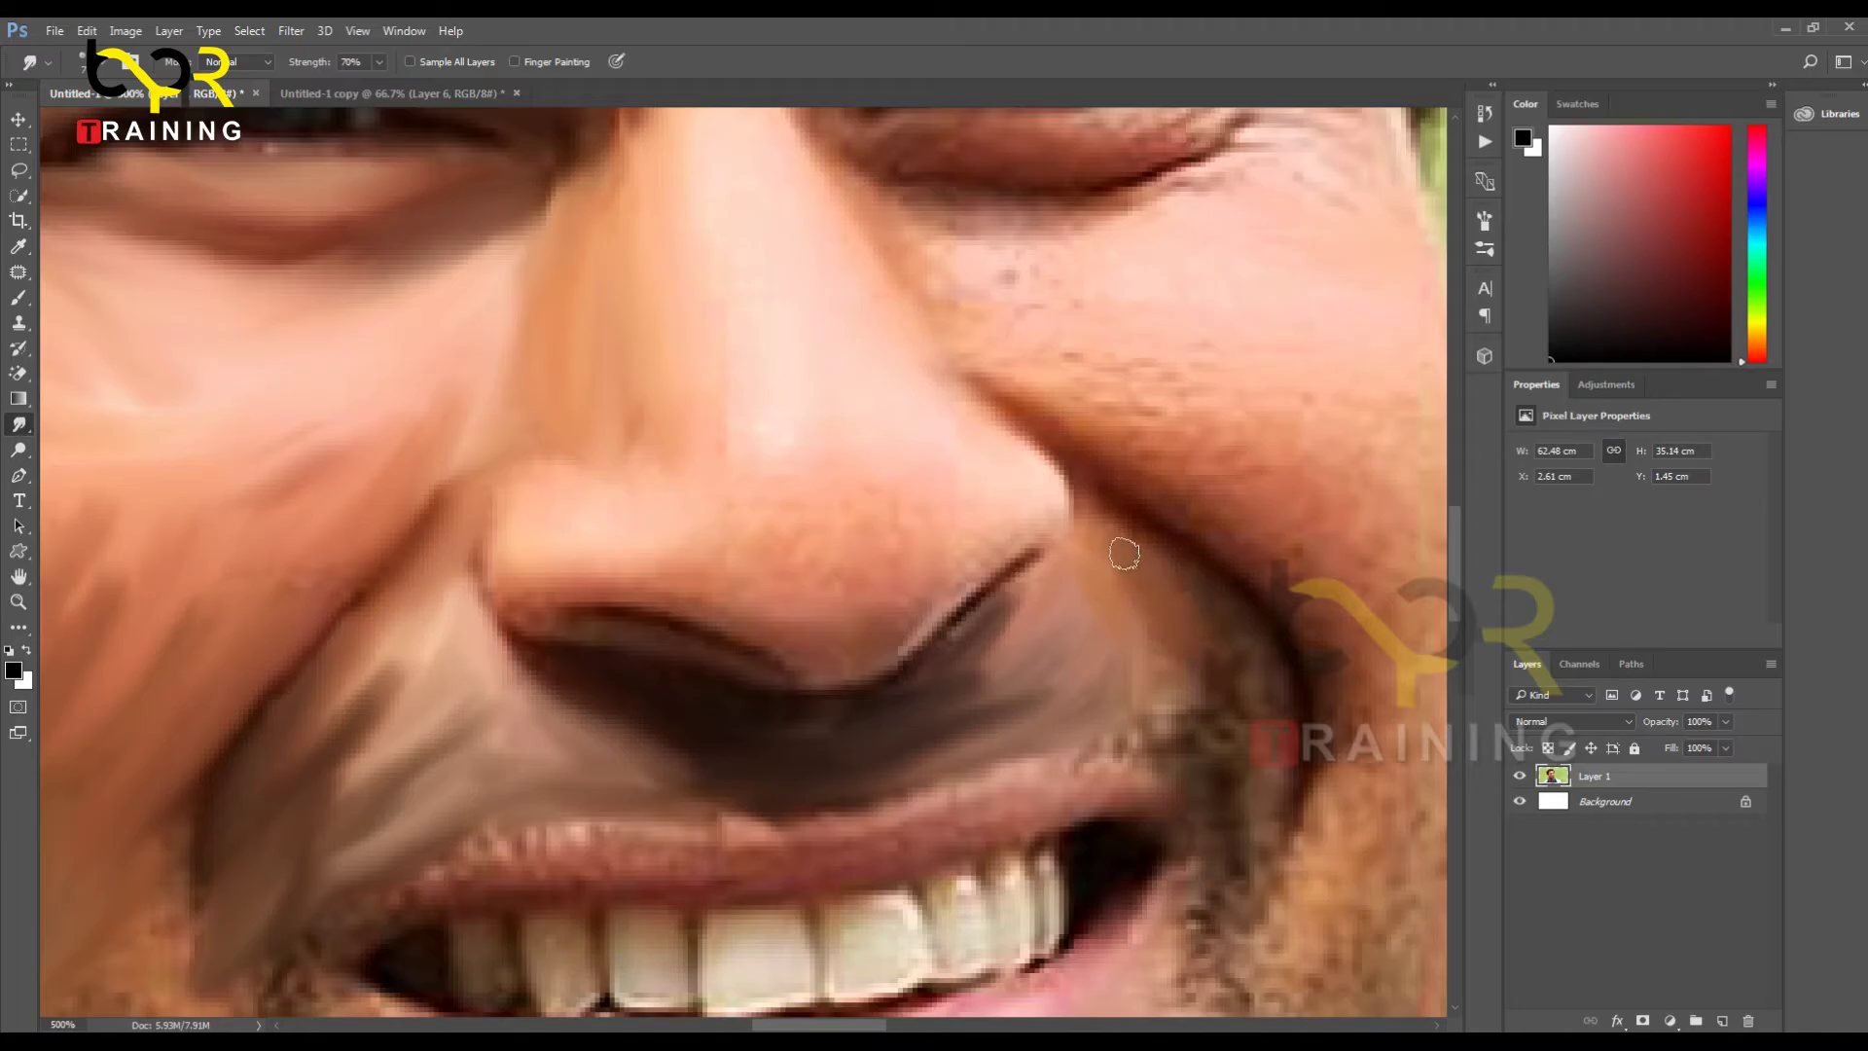
# Step: Smudge the stubble inside the far smile crease down past the mouth corner, and the skin along the upper lip's edge
pyautogui.moveTo(1123, 554)
pyautogui.mouseDown()
pyautogui.moveTo(1176, 584)
pyautogui.moveTo(1276, 706)
pyautogui.mouseUp()
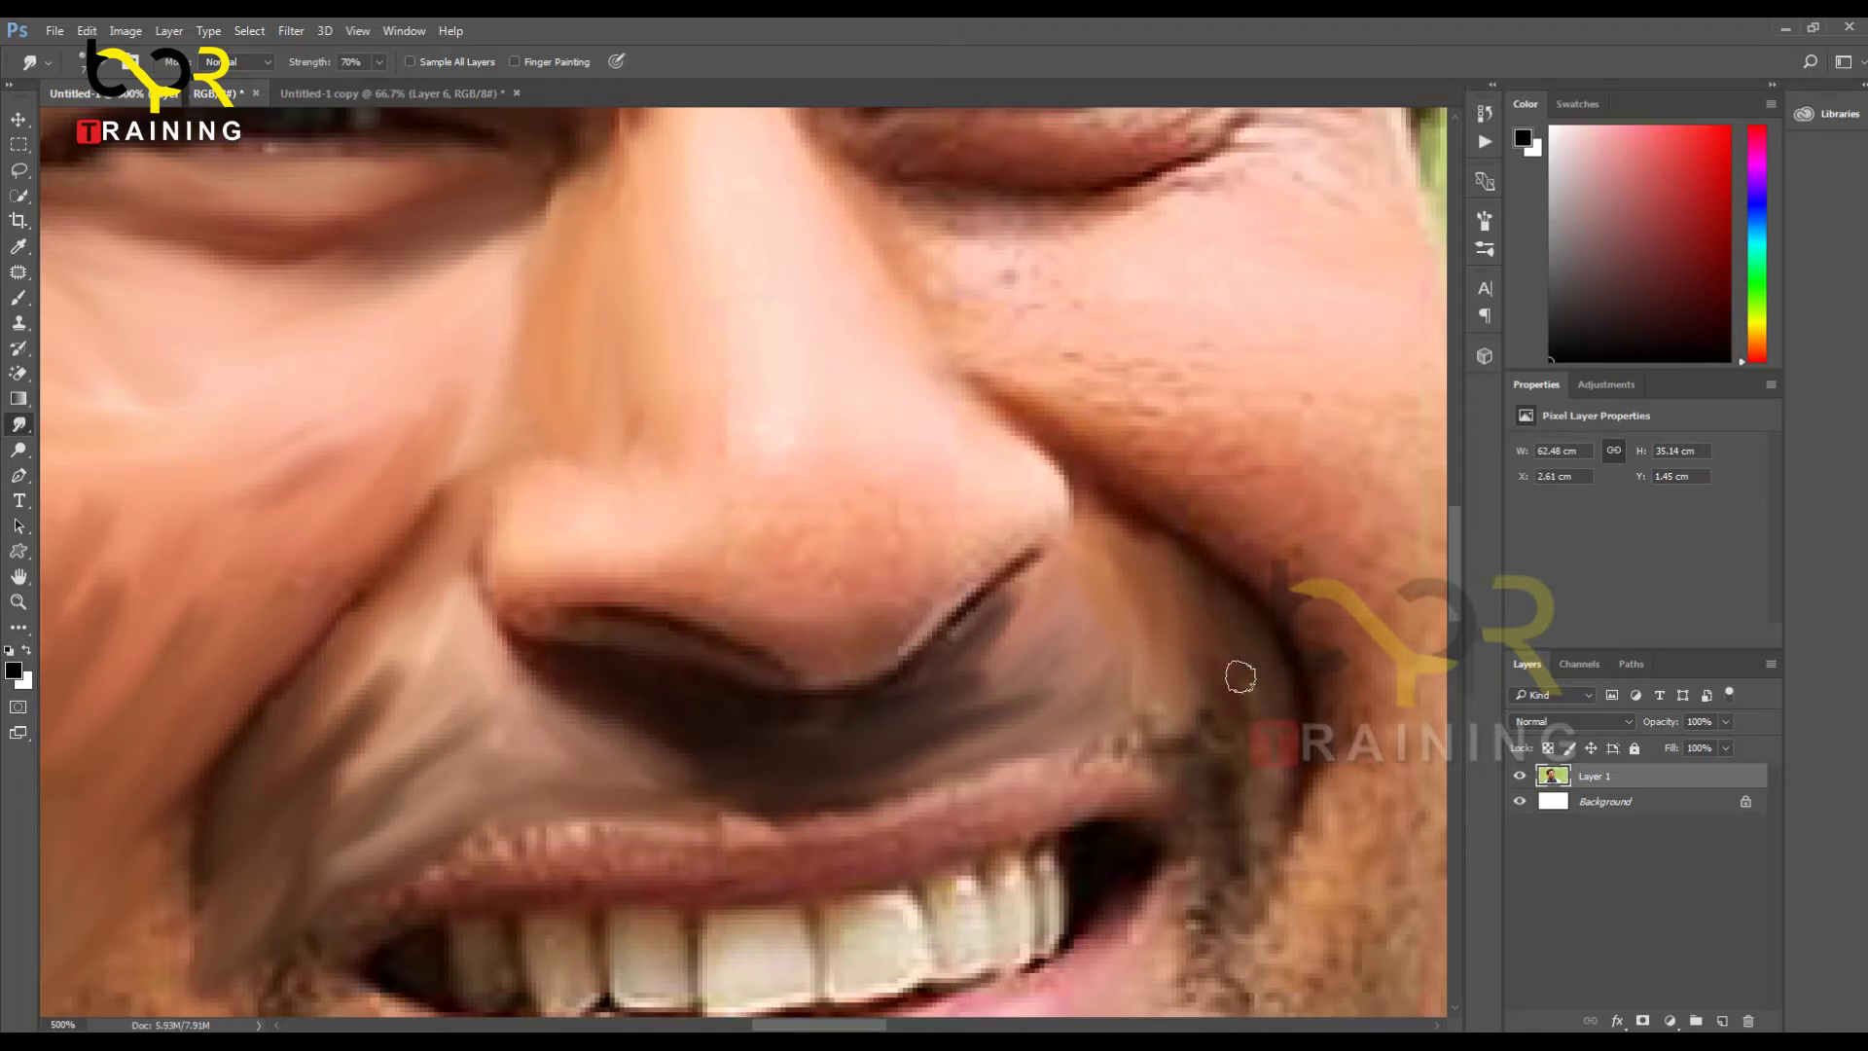
pyautogui.moveTo(1244, 630)
pyautogui.mouseDown()
pyautogui.moveTo(1261, 797)
pyautogui.moveTo(1193, 671)
pyautogui.moveTo(1205, 776)
pyautogui.moveTo(1167, 729)
pyautogui.moveTo(1080, 739)
pyautogui.moveTo(1202, 737)
pyautogui.moveTo(966, 710)
pyautogui.moveTo(1157, 776)
pyautogui.mouseUp()
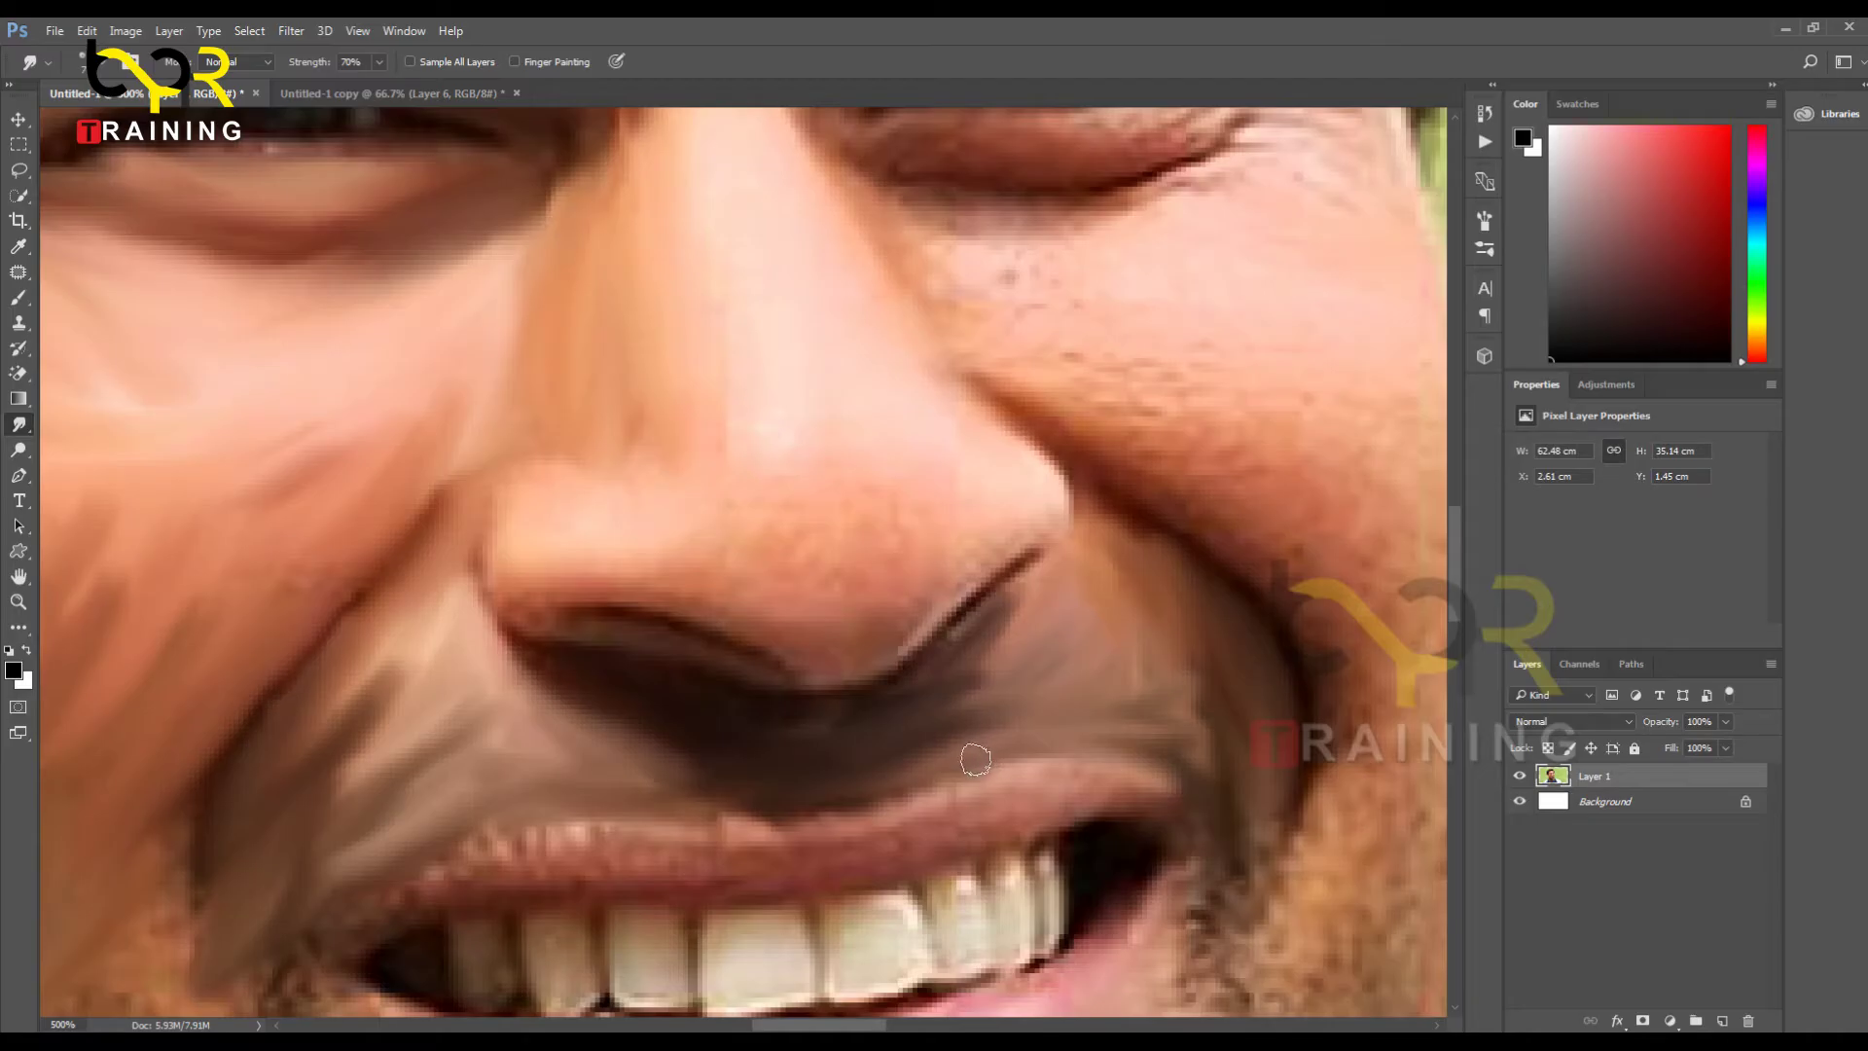
pyautogui.moveTo(975, 760)
pyautogui.mouseDown()
pyautogui.moveTo(843, 796)
pyautogui.moveTo(431, 844)
pyautogui.mouseUp()
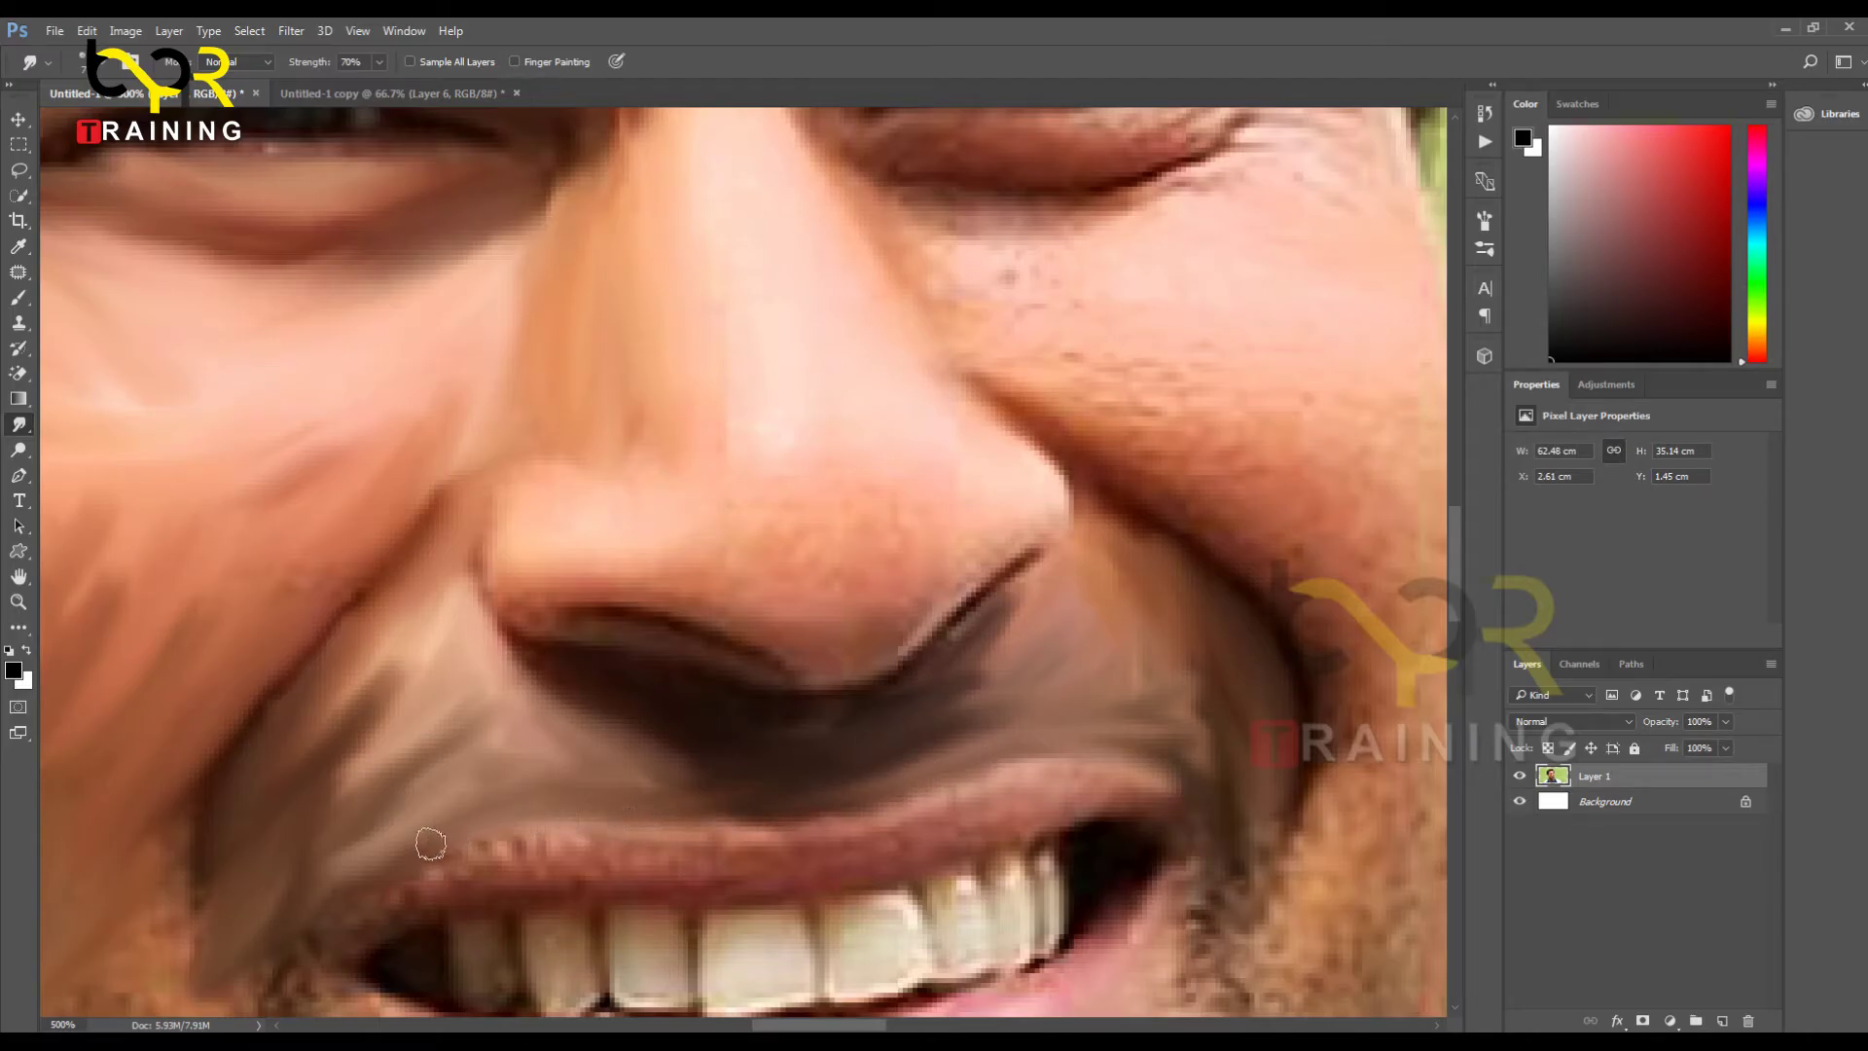
pyautogui.scroll(-2, 1230, 775)
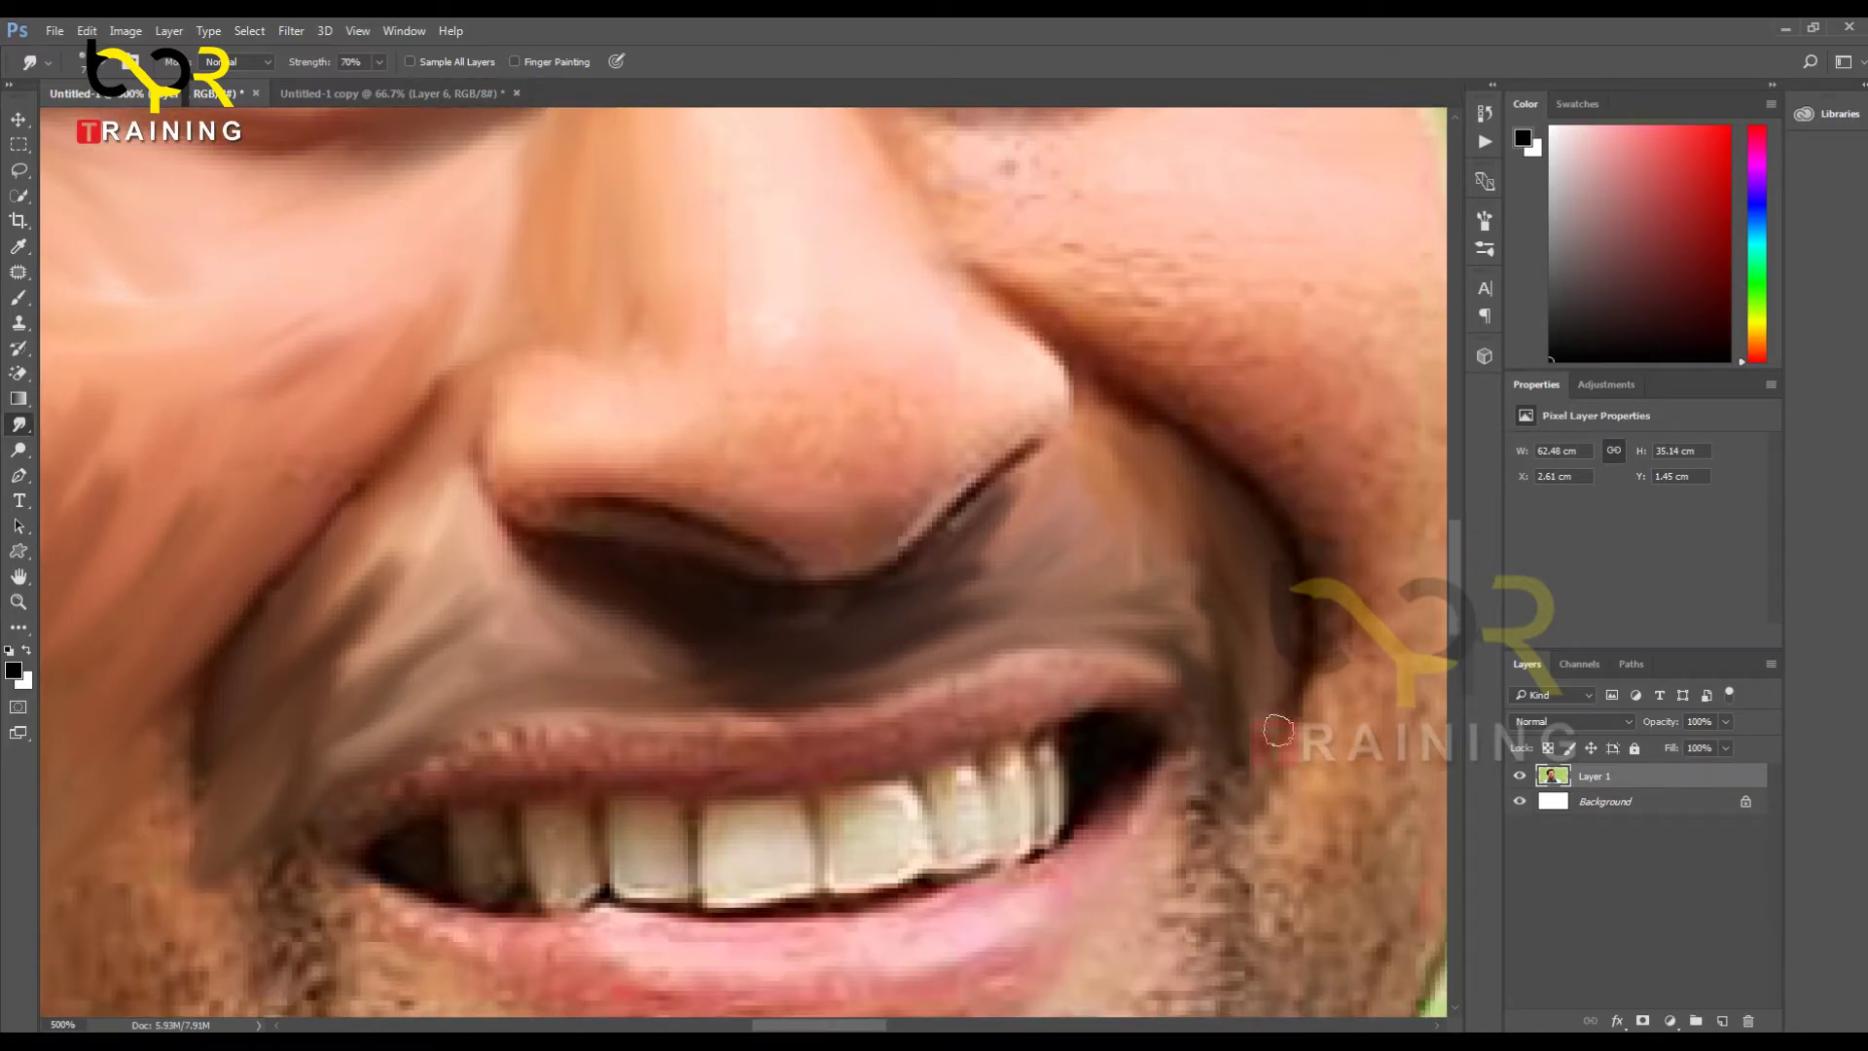
pyautogui.moveTo(1278, 730)
pyautogui.mouseDown()
pyautogui.moveTo(1261, 691)
pyautogui.moveTo(1278, 671)
pyautogui.moveTo(1206, 827)
pyautogui.moveTo(1170, 843)
pyautogui.moveTo(1221, 736)
pyautogui.moveTo(1250, 768)
pyautogui.moveTo(1206, 905)
pyautogui.mouseUp()
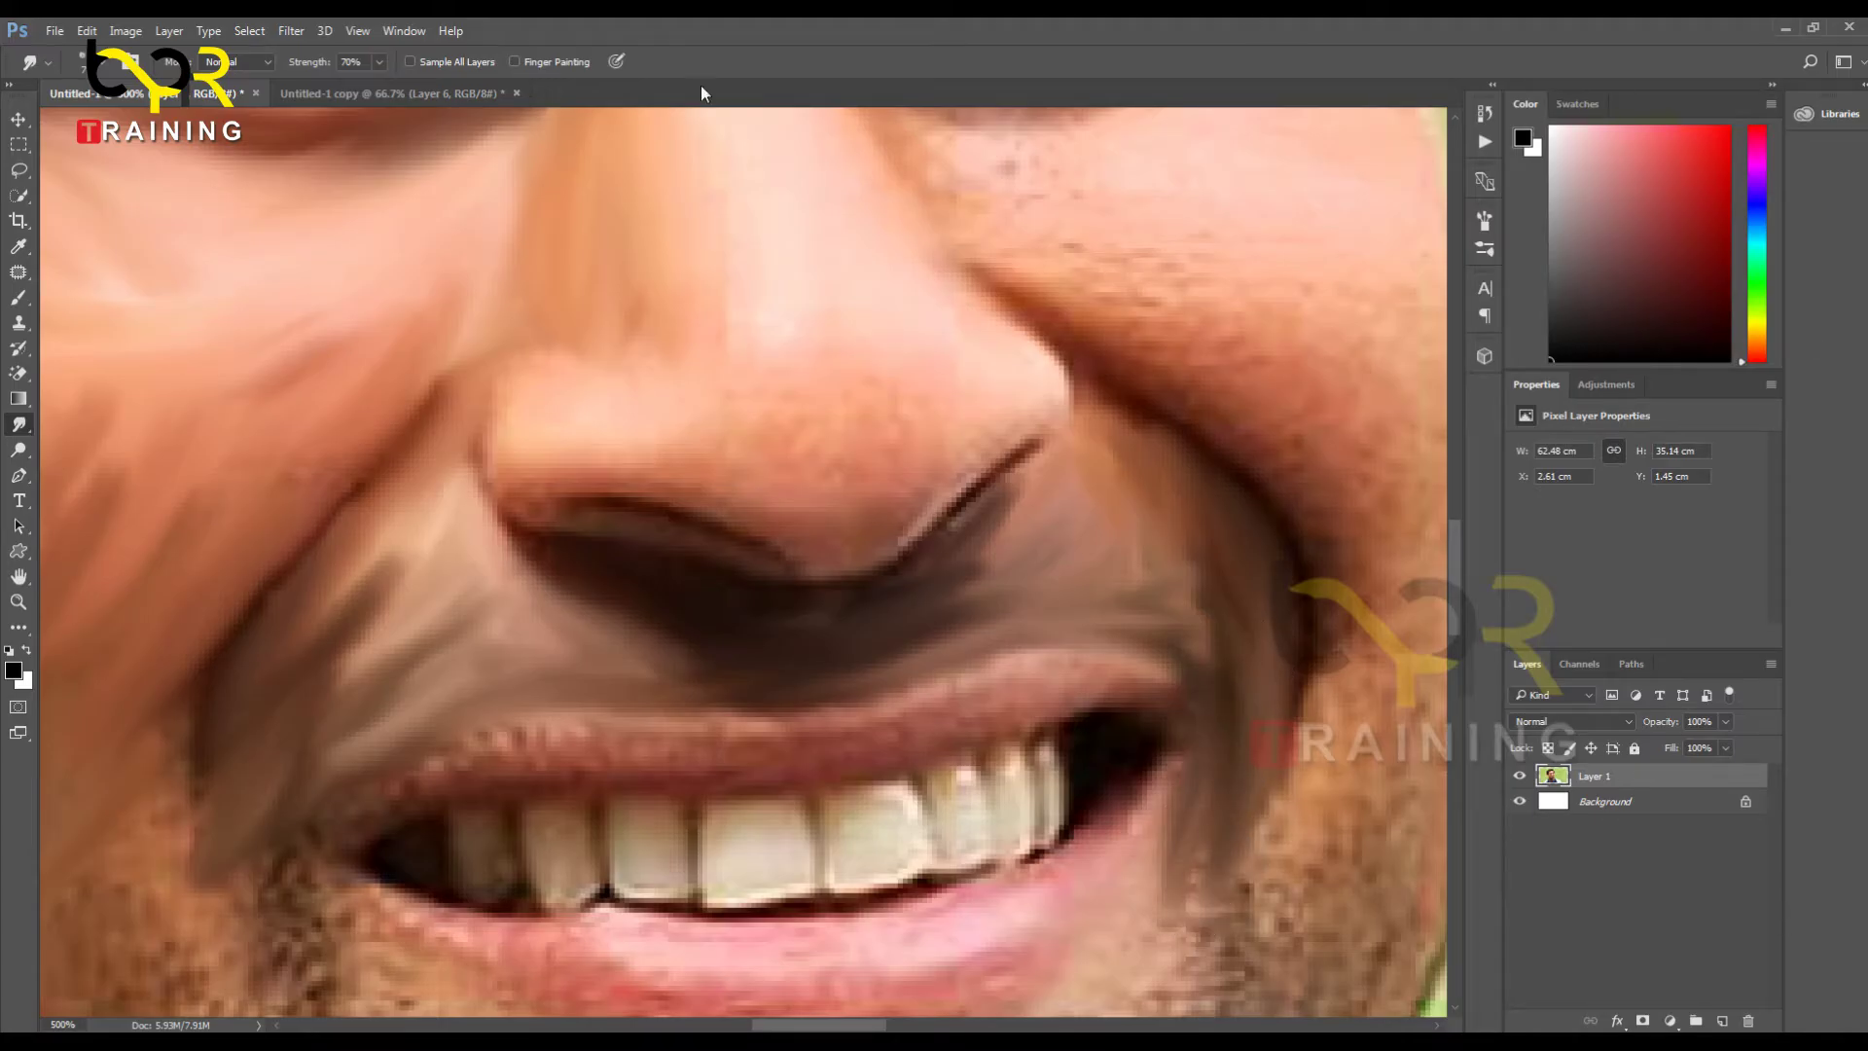
# Step: Smudge the tip of the nose and both nostril wings with strokes that follow their contours
pyautogui.moveTo(785, 317)
pyautogui.mouseDown()
pyautogui.moveTo(776, 371)
pyautogui.moveTo(811, 469)
pyautogui.moveTo(843, 429)
pyautogui.moveTo(834, 296)
pyautogui.moveTo(867, 367)
pyautogui.moveTo(868, 478)
pyautogui.moveTo(929, 263)
pyautogui.moveTo(979, 312)
pyautogui.moveTo(980, 441)
pyautogui.moveTo(908, 471)
pyautogui.moveTo(1051, 376)
pyautogui.moveTo(848, 547)
pyautogui.moveTo(901, 408)
pyautogui.moveTo(794, 532)
pyautogui.moveTo(755, 463)
pyautogui.moveTo(815, 503)
pyautogui.moveTo(758, 392)
pyautogui.moveTo(735, 452)
pyautogui.mouseUp()
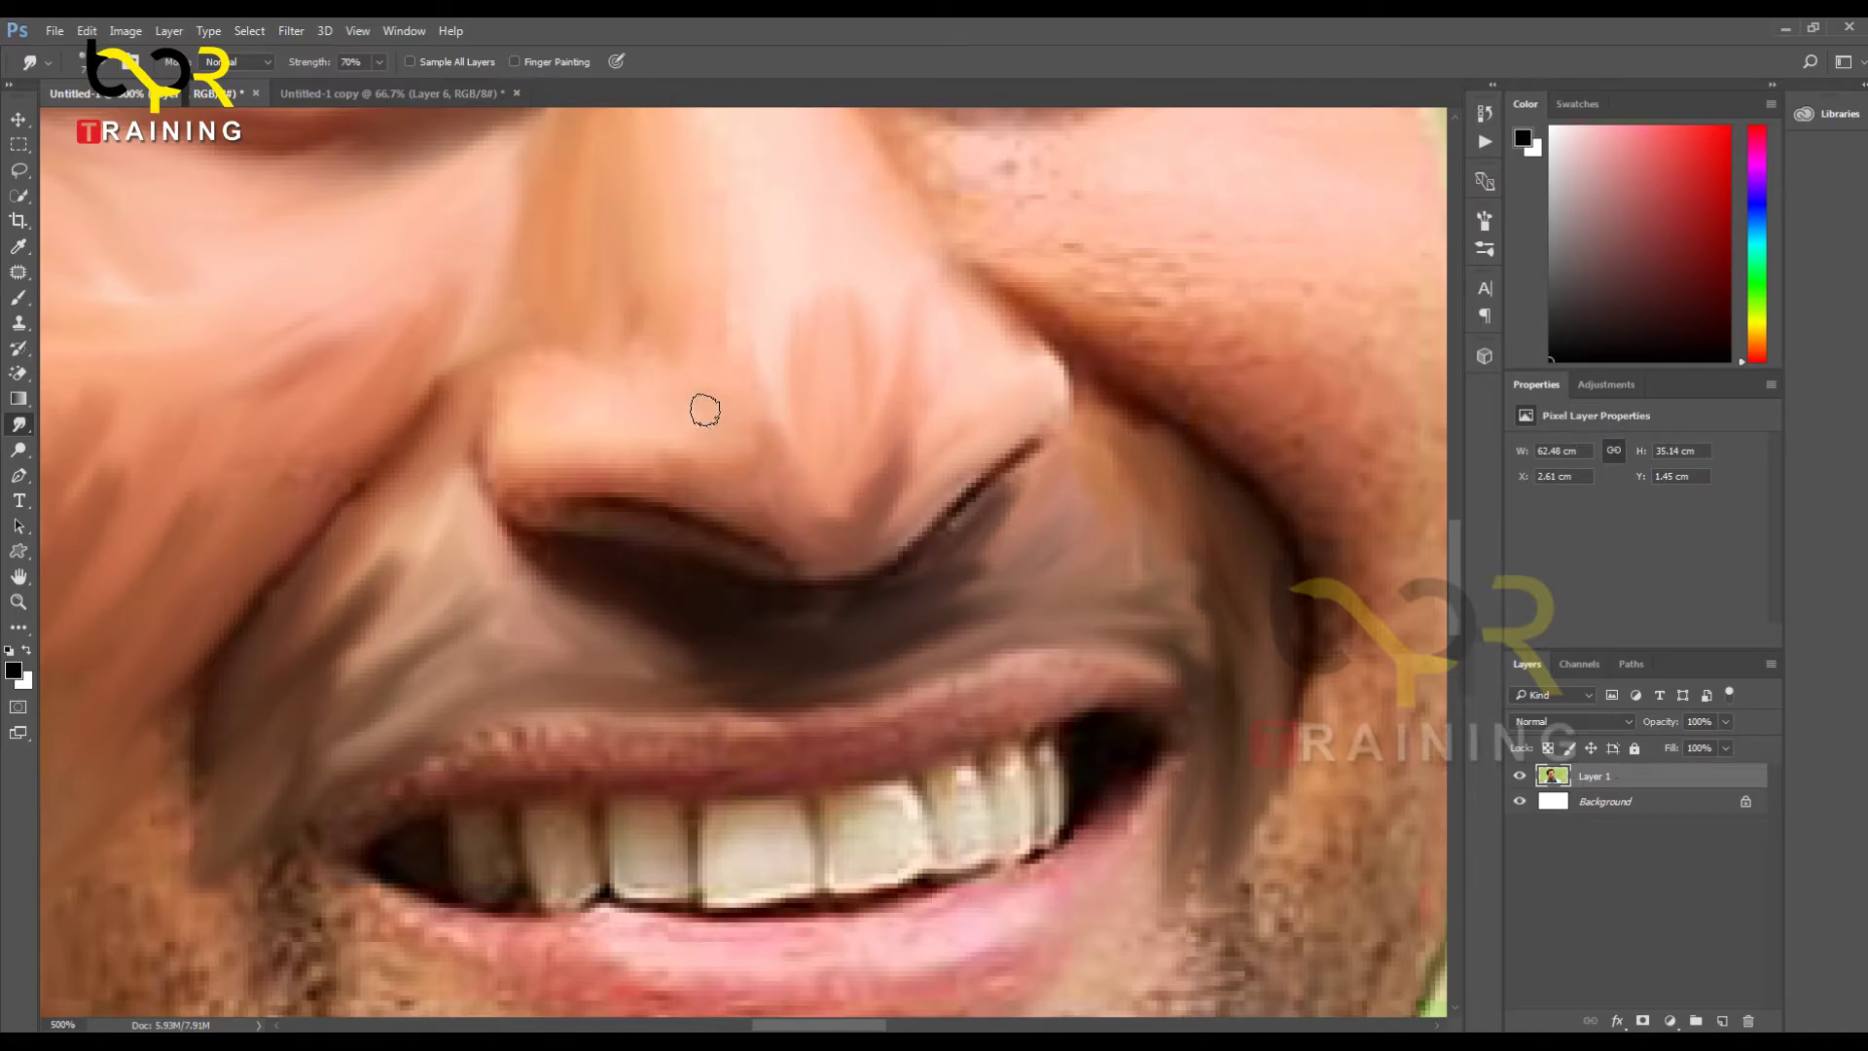
pyautogui.moveTo(694, 333)
pyautogui.mouseDown()
pyautogui.moveTo(633, 371)
pyautogui.moveTo(699, 278)
pyautogui.mouseUp()
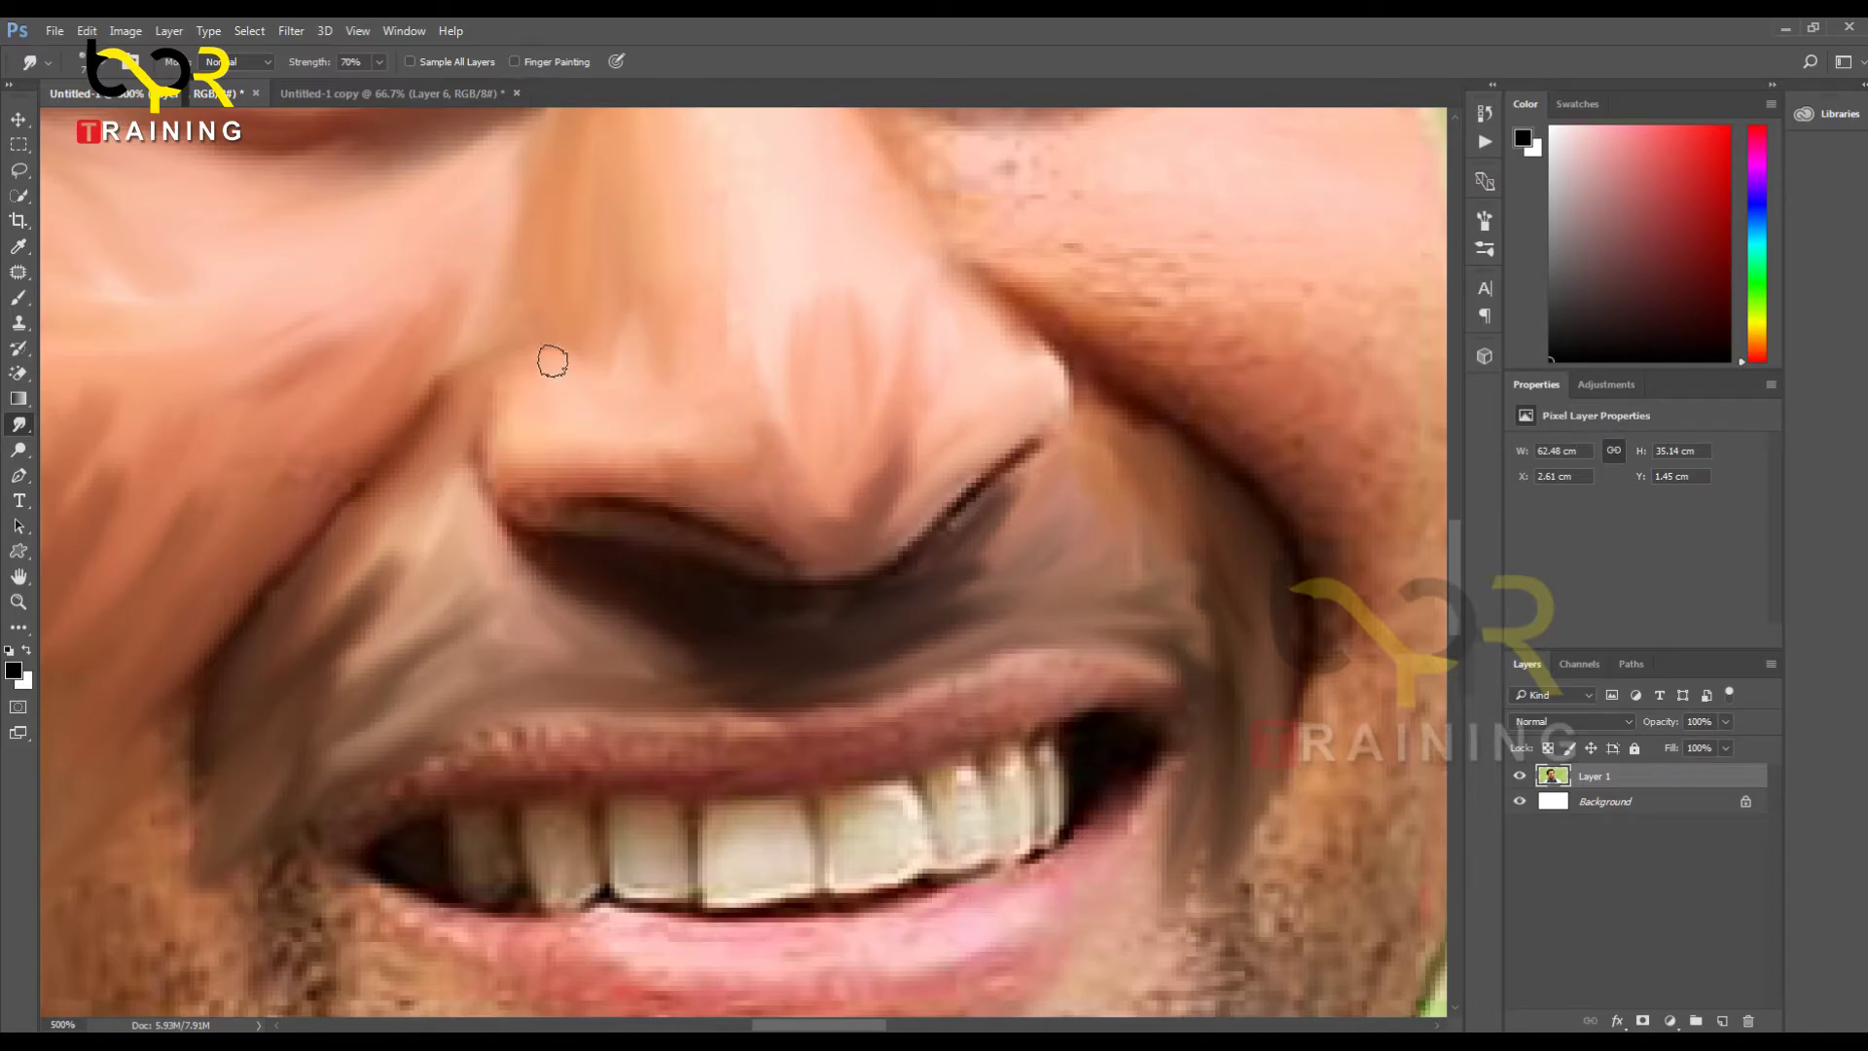
pyautogui.moveTo(502, 467)
pyautogui.mouseDown()
pyautogui.moveTo(597, 447)
pyautogui.moveTo(731, 496)
pyautogui.moveTo(596, 451)
pyautogui.moveTo(671, 486)
pyautogui.moveTo(531, 486)
pyautogui.mouseUp()
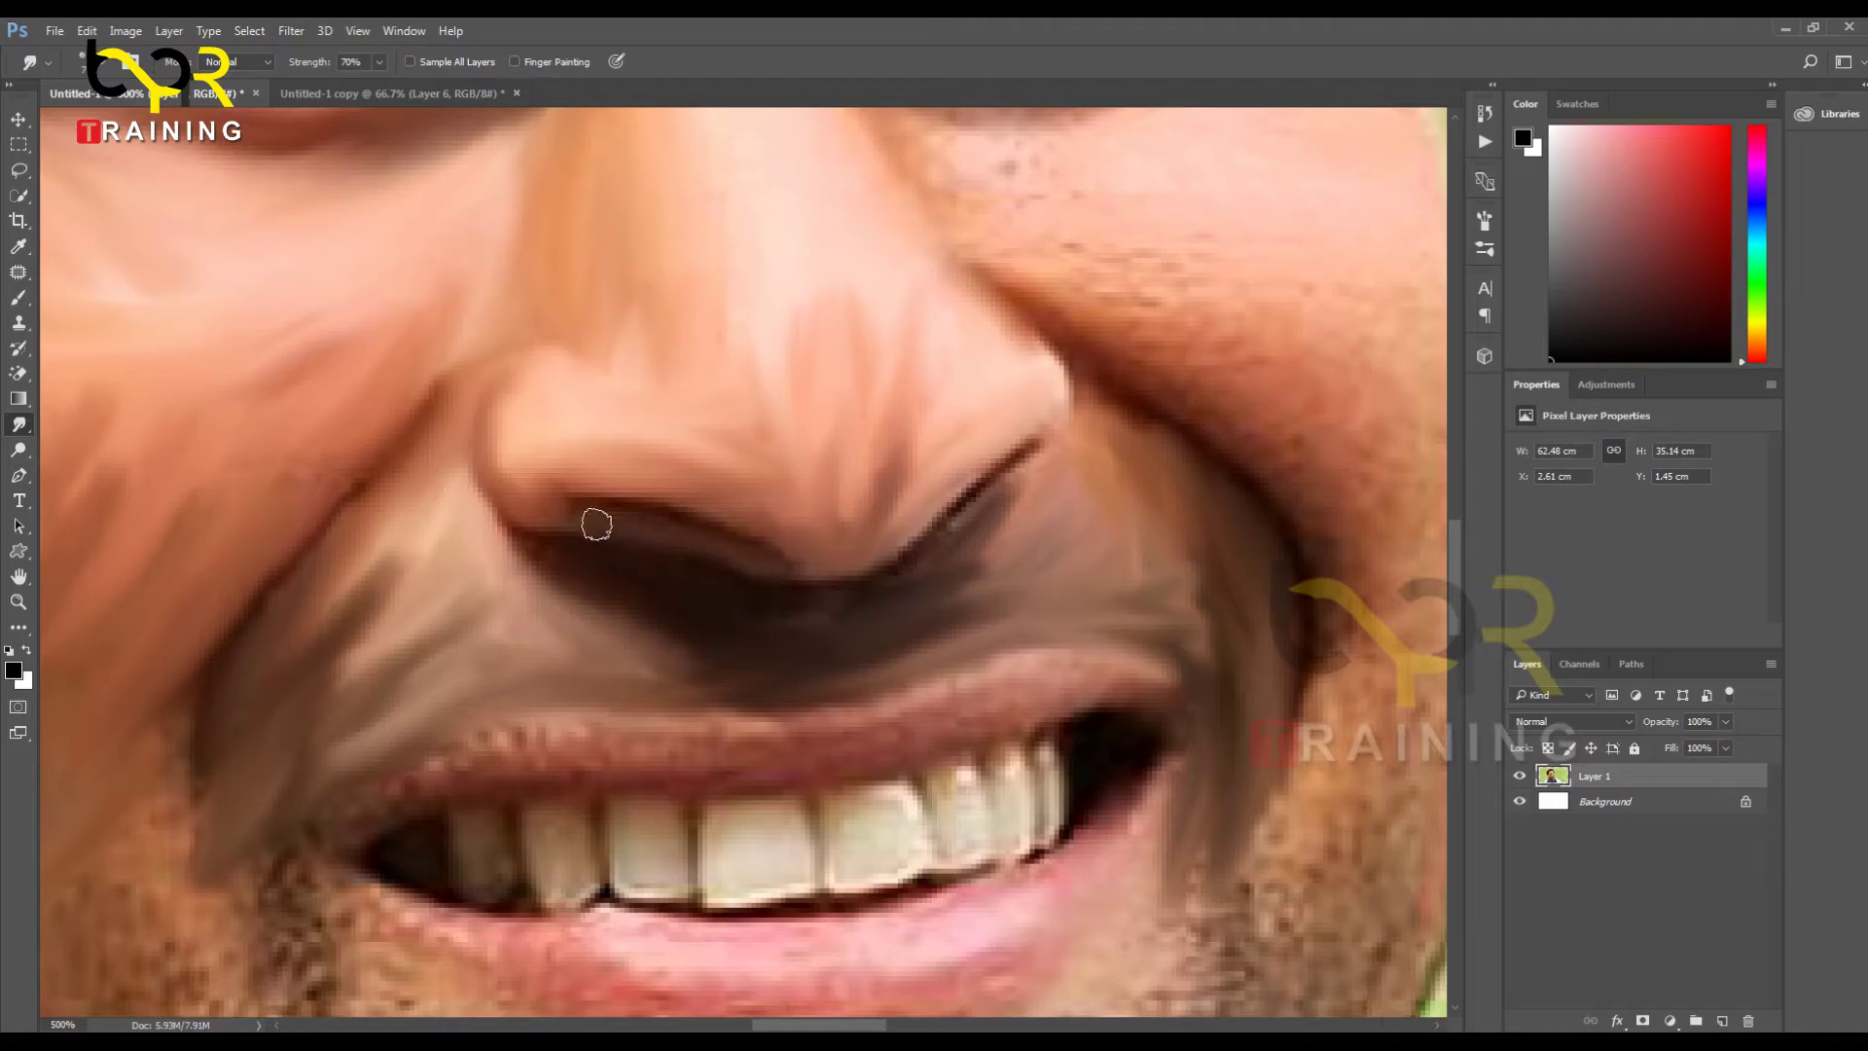
pyautogui.moveTo(1009, 487)
pyautogui.mouseDown()
pyautogui.moveTo(1055, 443)
pyautogui.moveTo(987, 592)
pyautogui.moveTo(1066, 483)
pyautogui.moveTo(1048, 357)
pyautogui.moveTo(1034, 401)
pyautogui.moveTo(955, 452)
pyautogui.moveTo(907, 528)
pyautogui.moveTo(971, 326)
pyautogui.mouseUp()
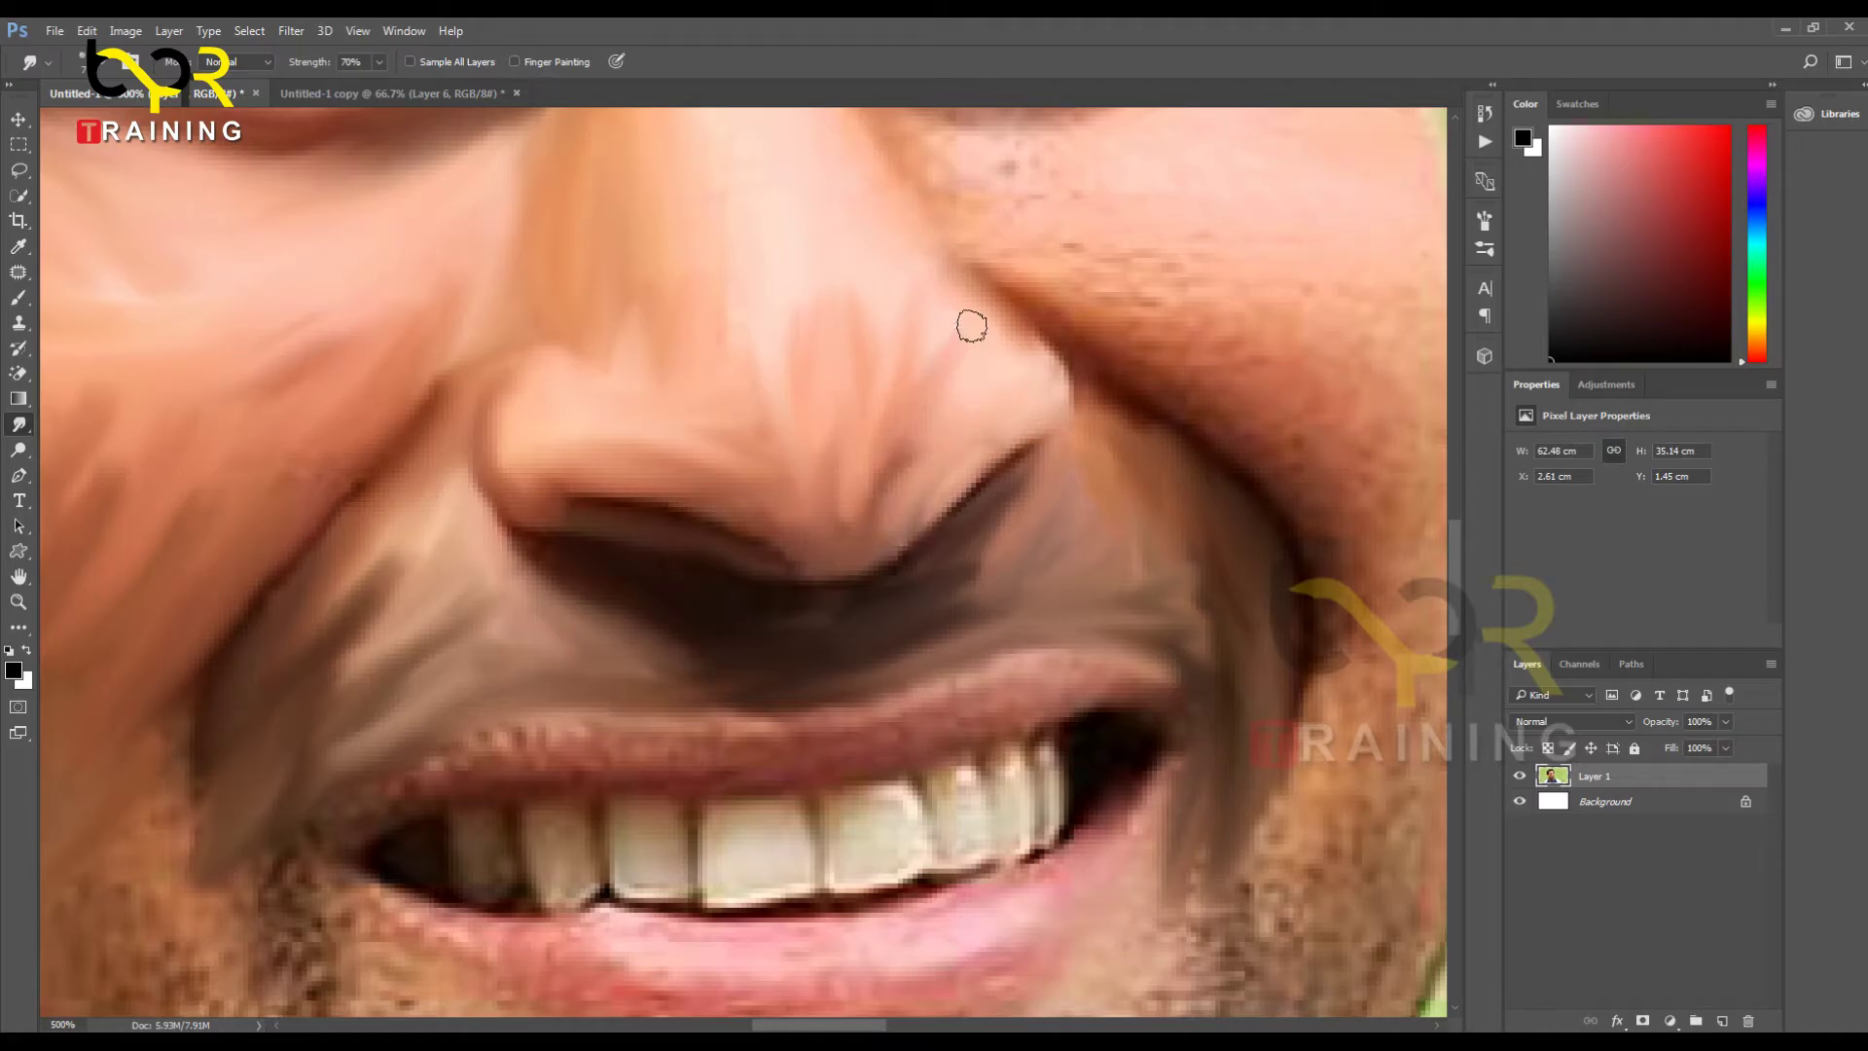
# Step: Smudge the nose bridge from between the eyes down along the far side of the nose
pyautogui.scroll(2, 1093, 396)
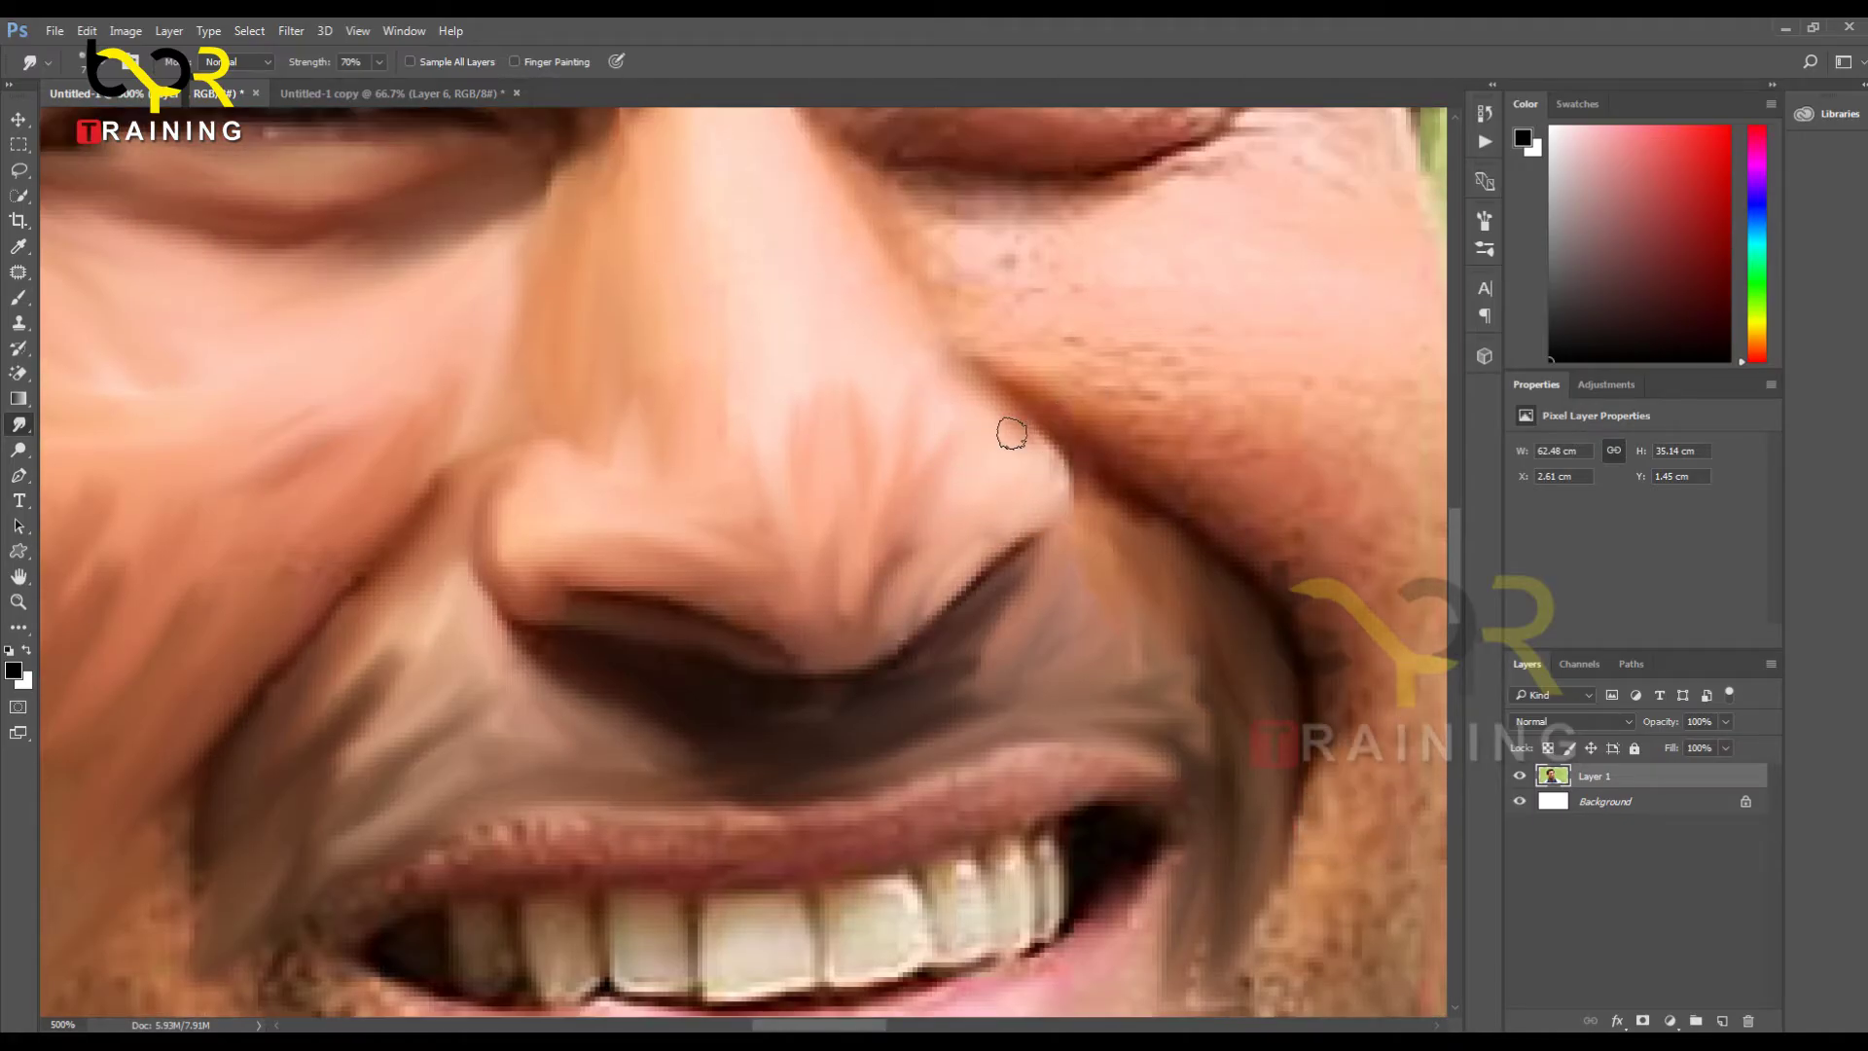
pyautogui.scroll(4, 873, 371)
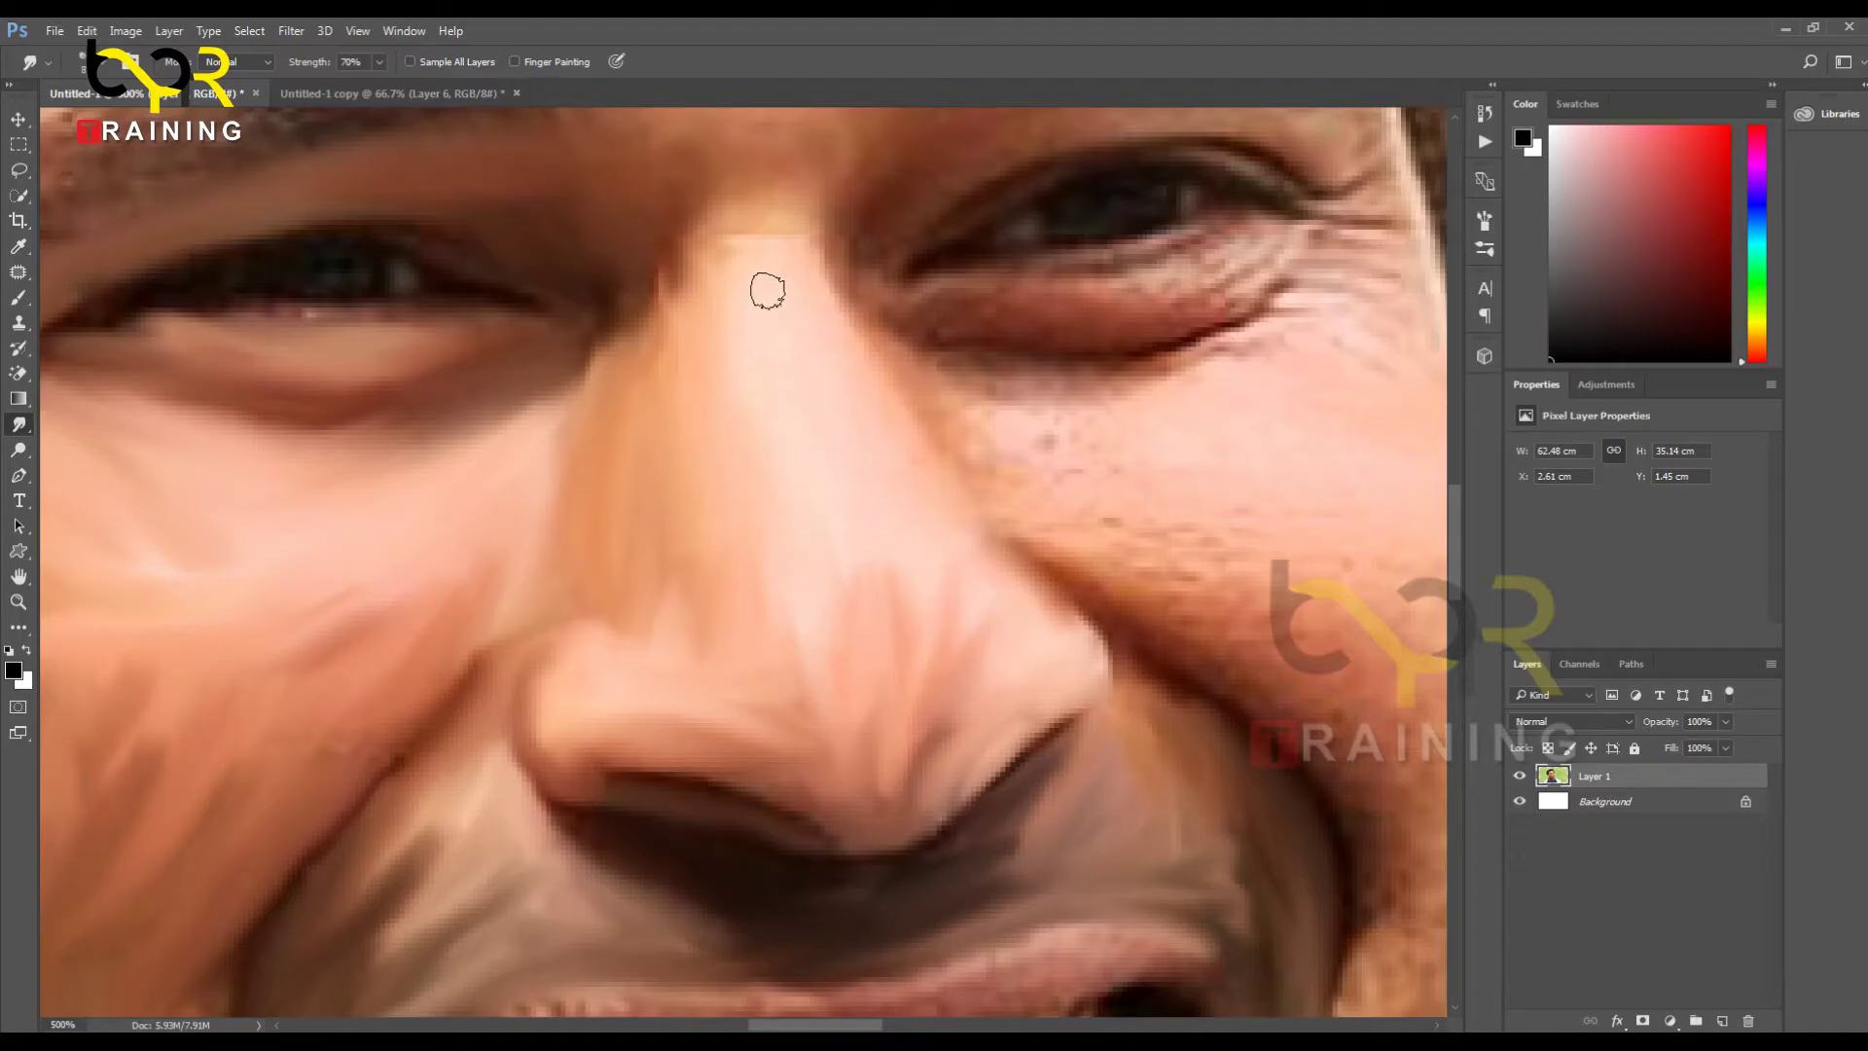
pyautogui.moveTo(742, 252)
pyautogui.mouseDown()
pyautogui.moveTo(710, 170)
pyautogui.moveTo(716, 392)
pyautogui.moveTo(721, 341)
pyautogui.moveTo(695, 388)
pyautogui.moveTo(674, 271)
pyautogui.moveTo(709, 575)
pyautogui.moveTo(743, 291)
pyautogui.moveTo(740, 418)
pyautogui.moveTo(776, 381)
pyautogui.moveTo(782, 201)
pyautogui.moveTo(846, 353)
pyautogui.moveTo(717, 220)
pyautogui.moveTo(784, 284)
pyautogui.moveTo(745, 164)
pyautogui.moveTo(874, 396)
pyautogui.moveTo(858, 326)
pyautogui.moveTo(1060, 626)
pyautogui.mouseUp()
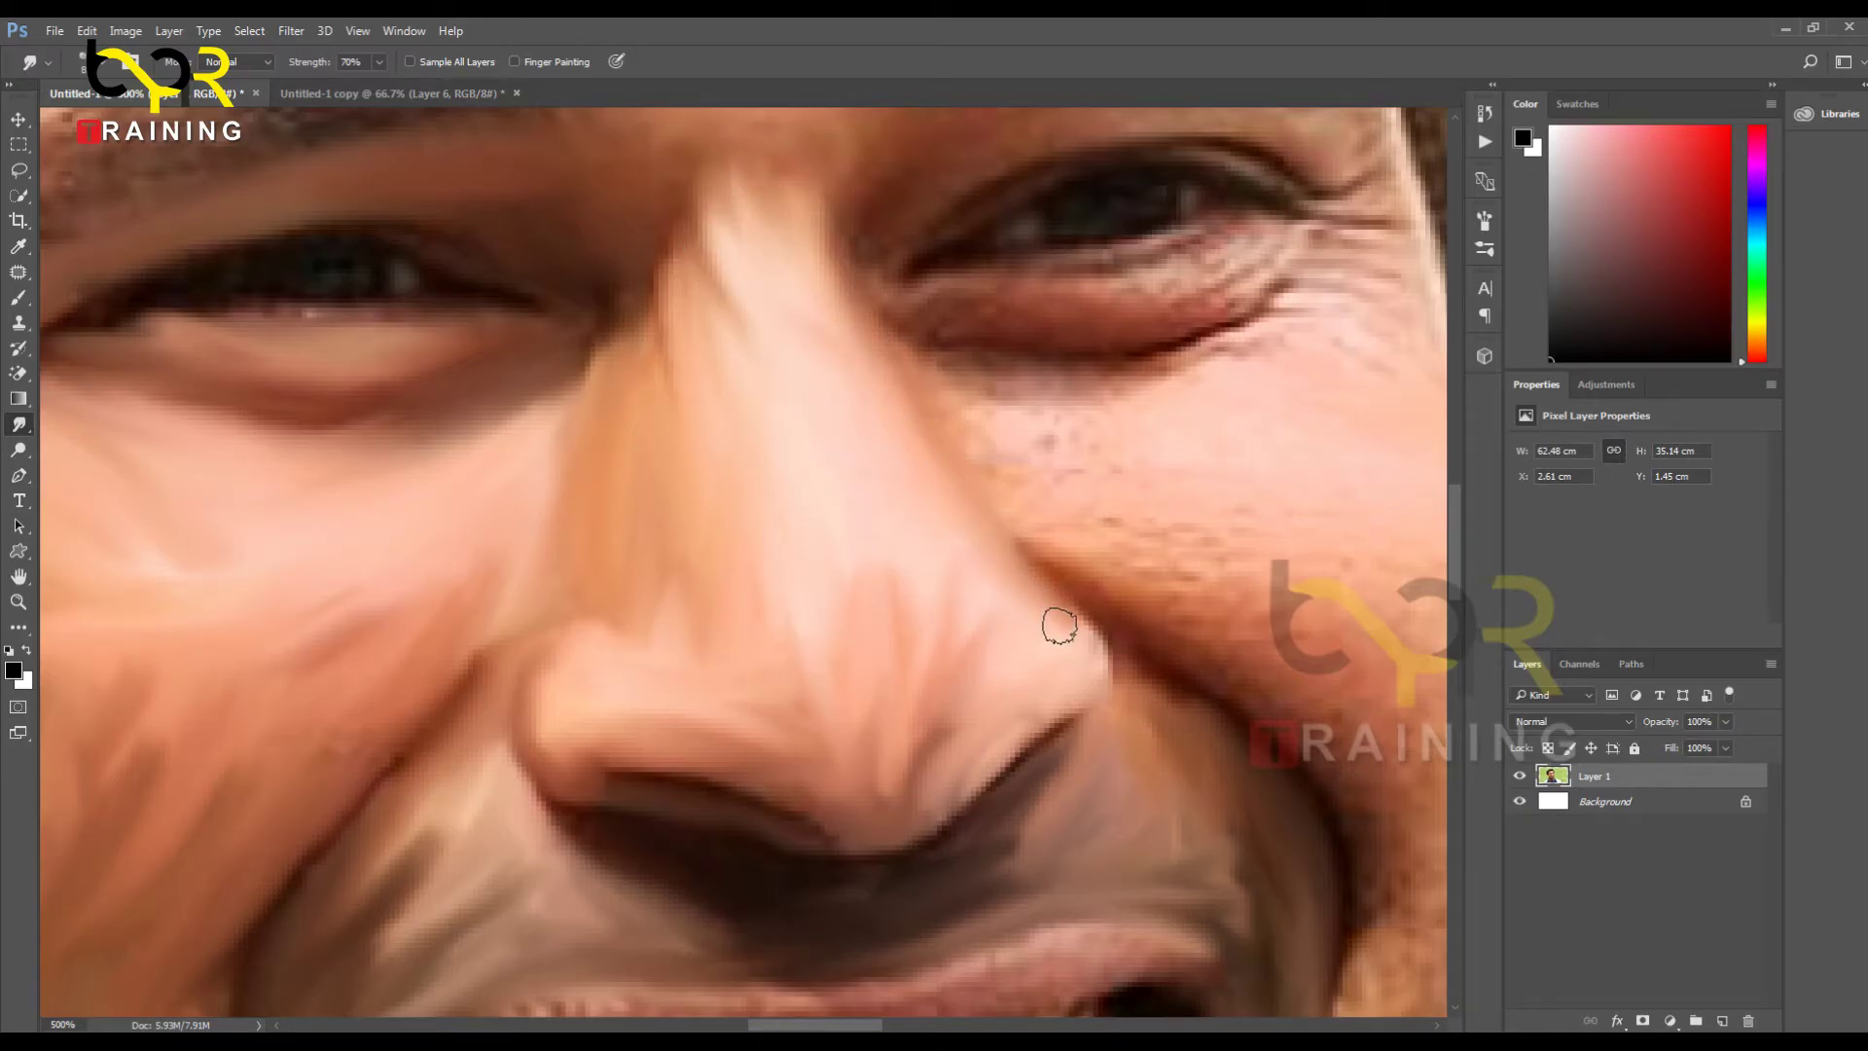
# Step: Check the whole portrait, and examine the skin around the far eye at 500% zoom
pyautogui.hotkey('ctrl', '0')
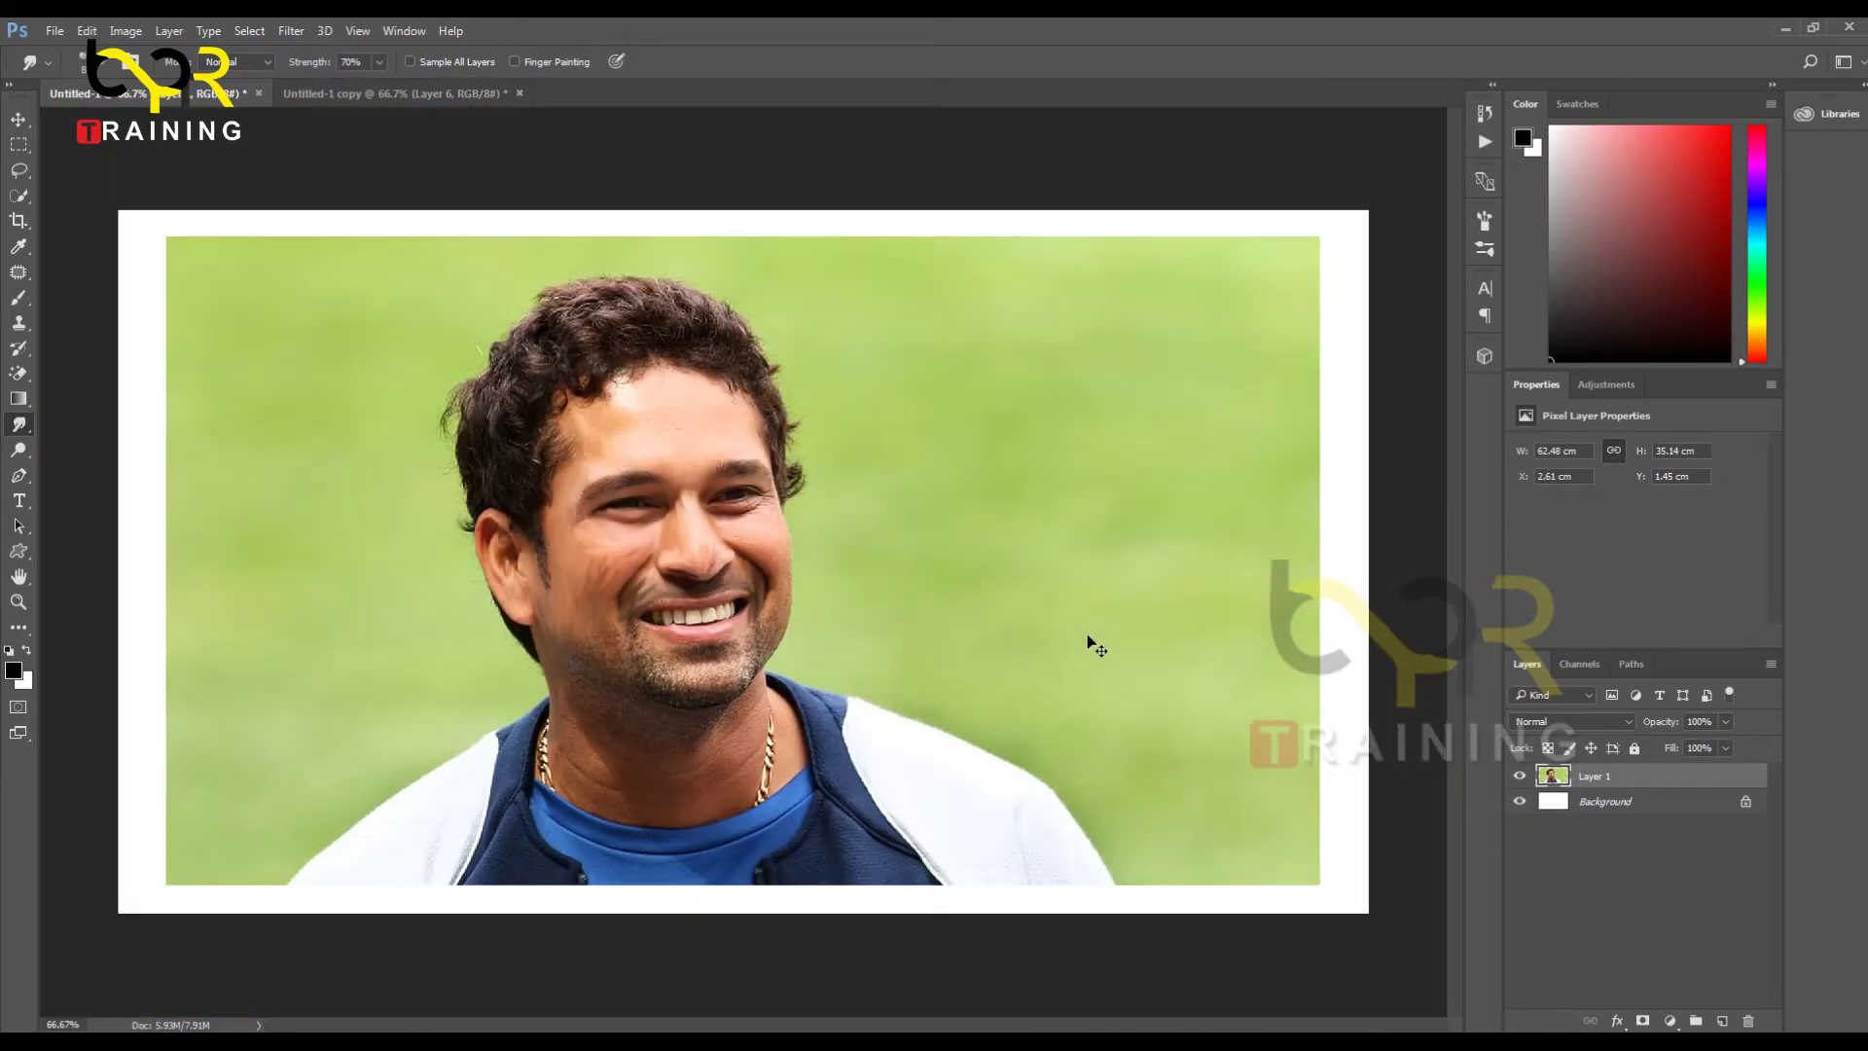
pyautogui.hotkey('ctrl', '+')
pyautogui.hotkey('ctrl', '+')
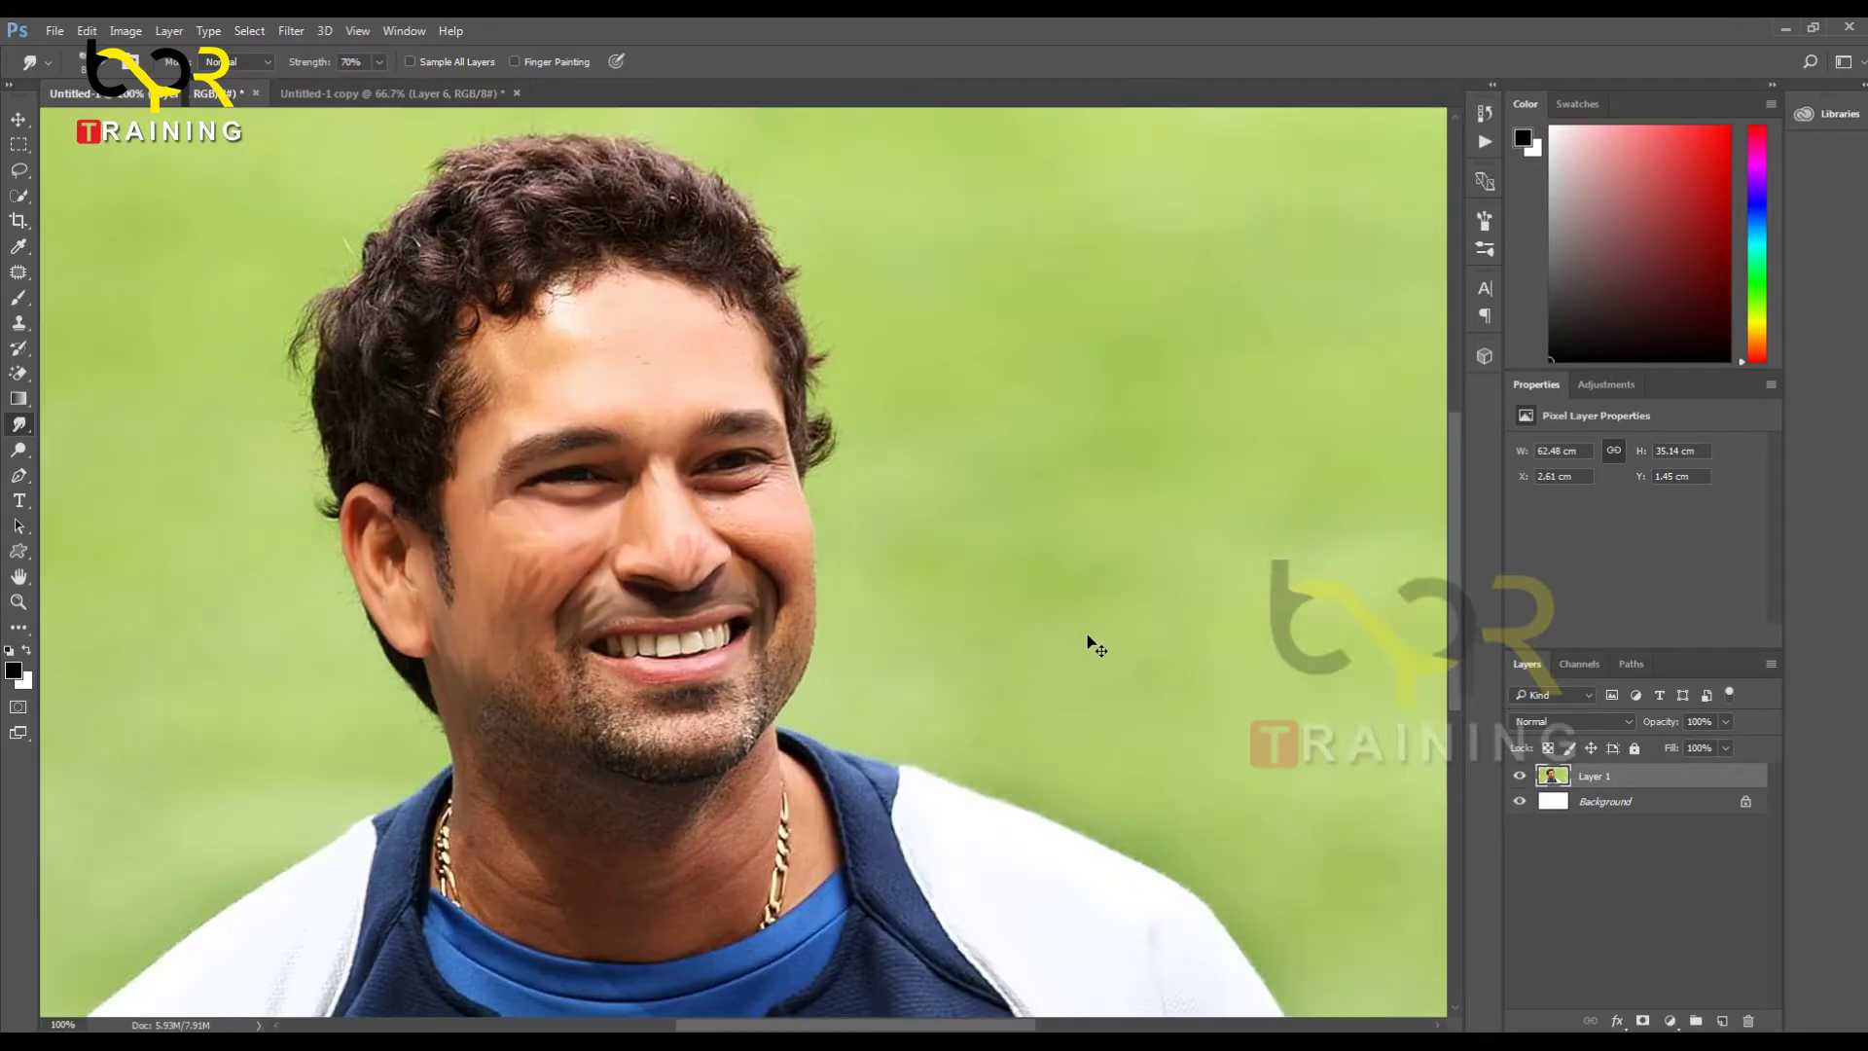
pyautogui.hotkey('ctrl', '+')
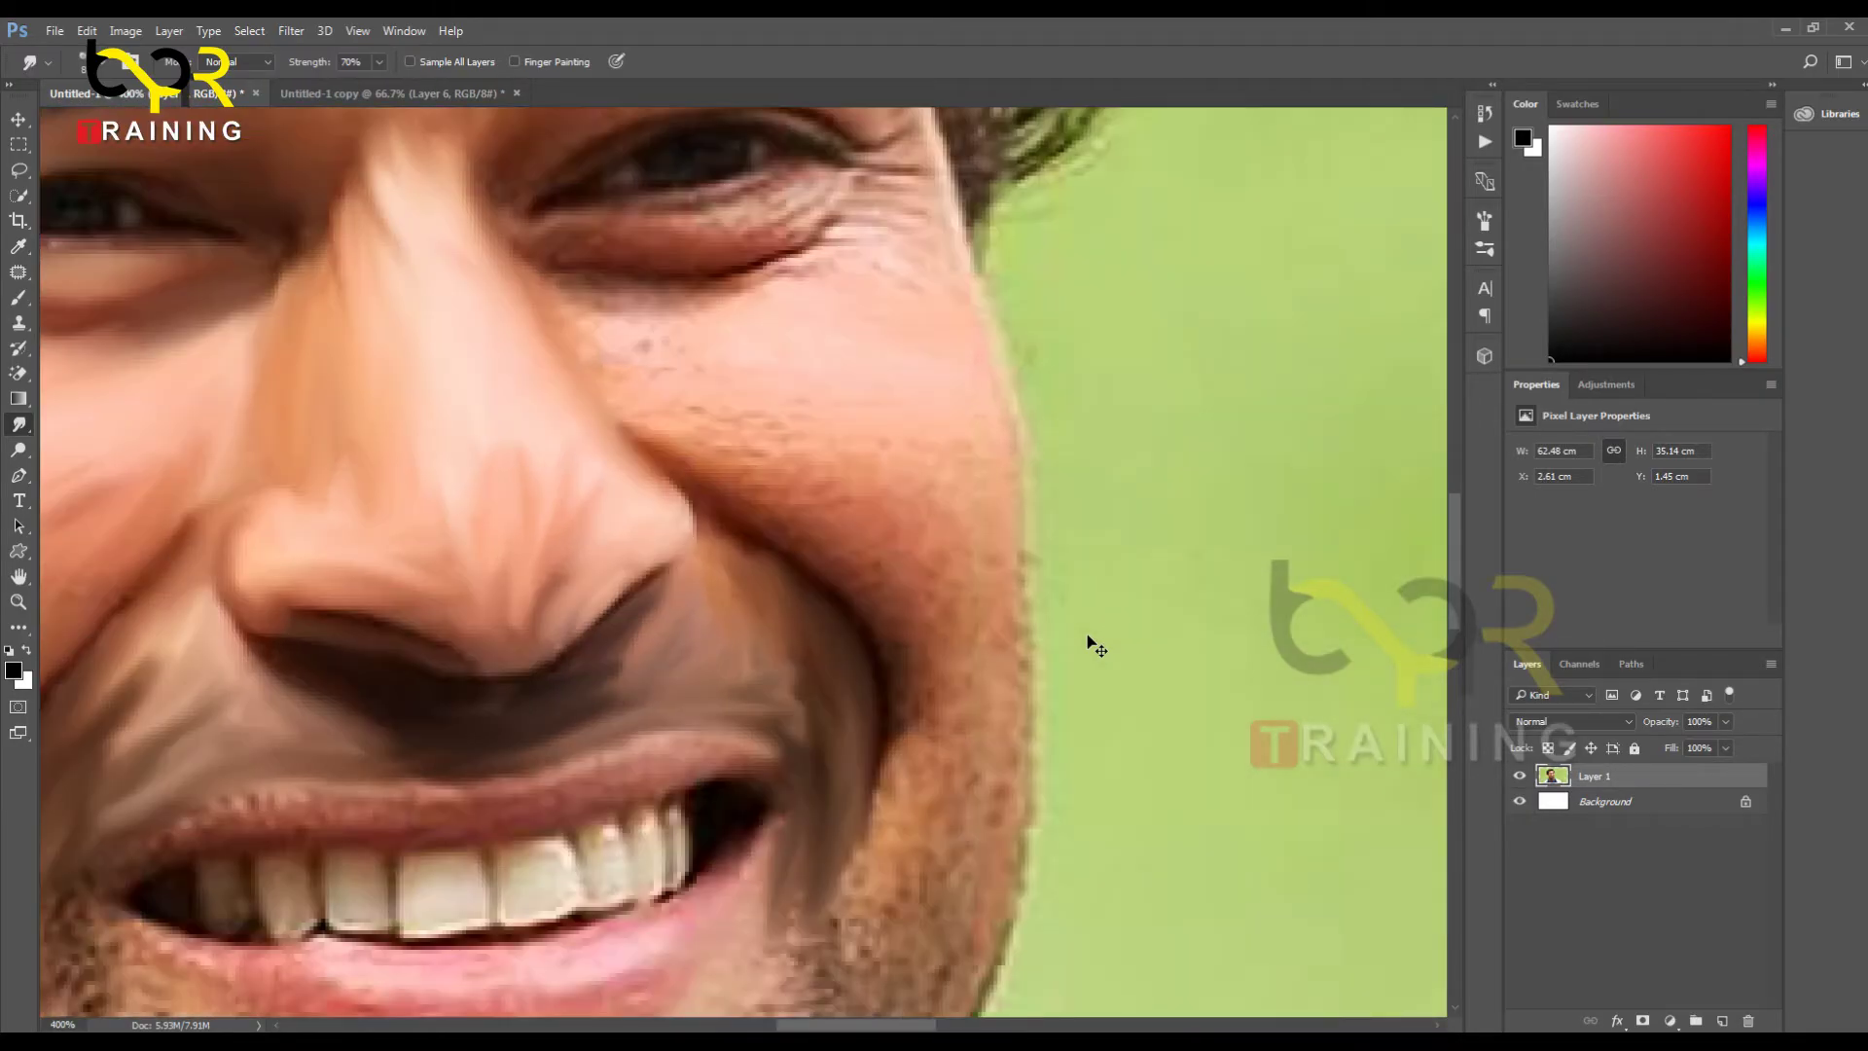
pyautogui.hotkey('ctrl', '+')
pyautogui.moveTo(671, 423); pyautogui.dragTo(626, 793)
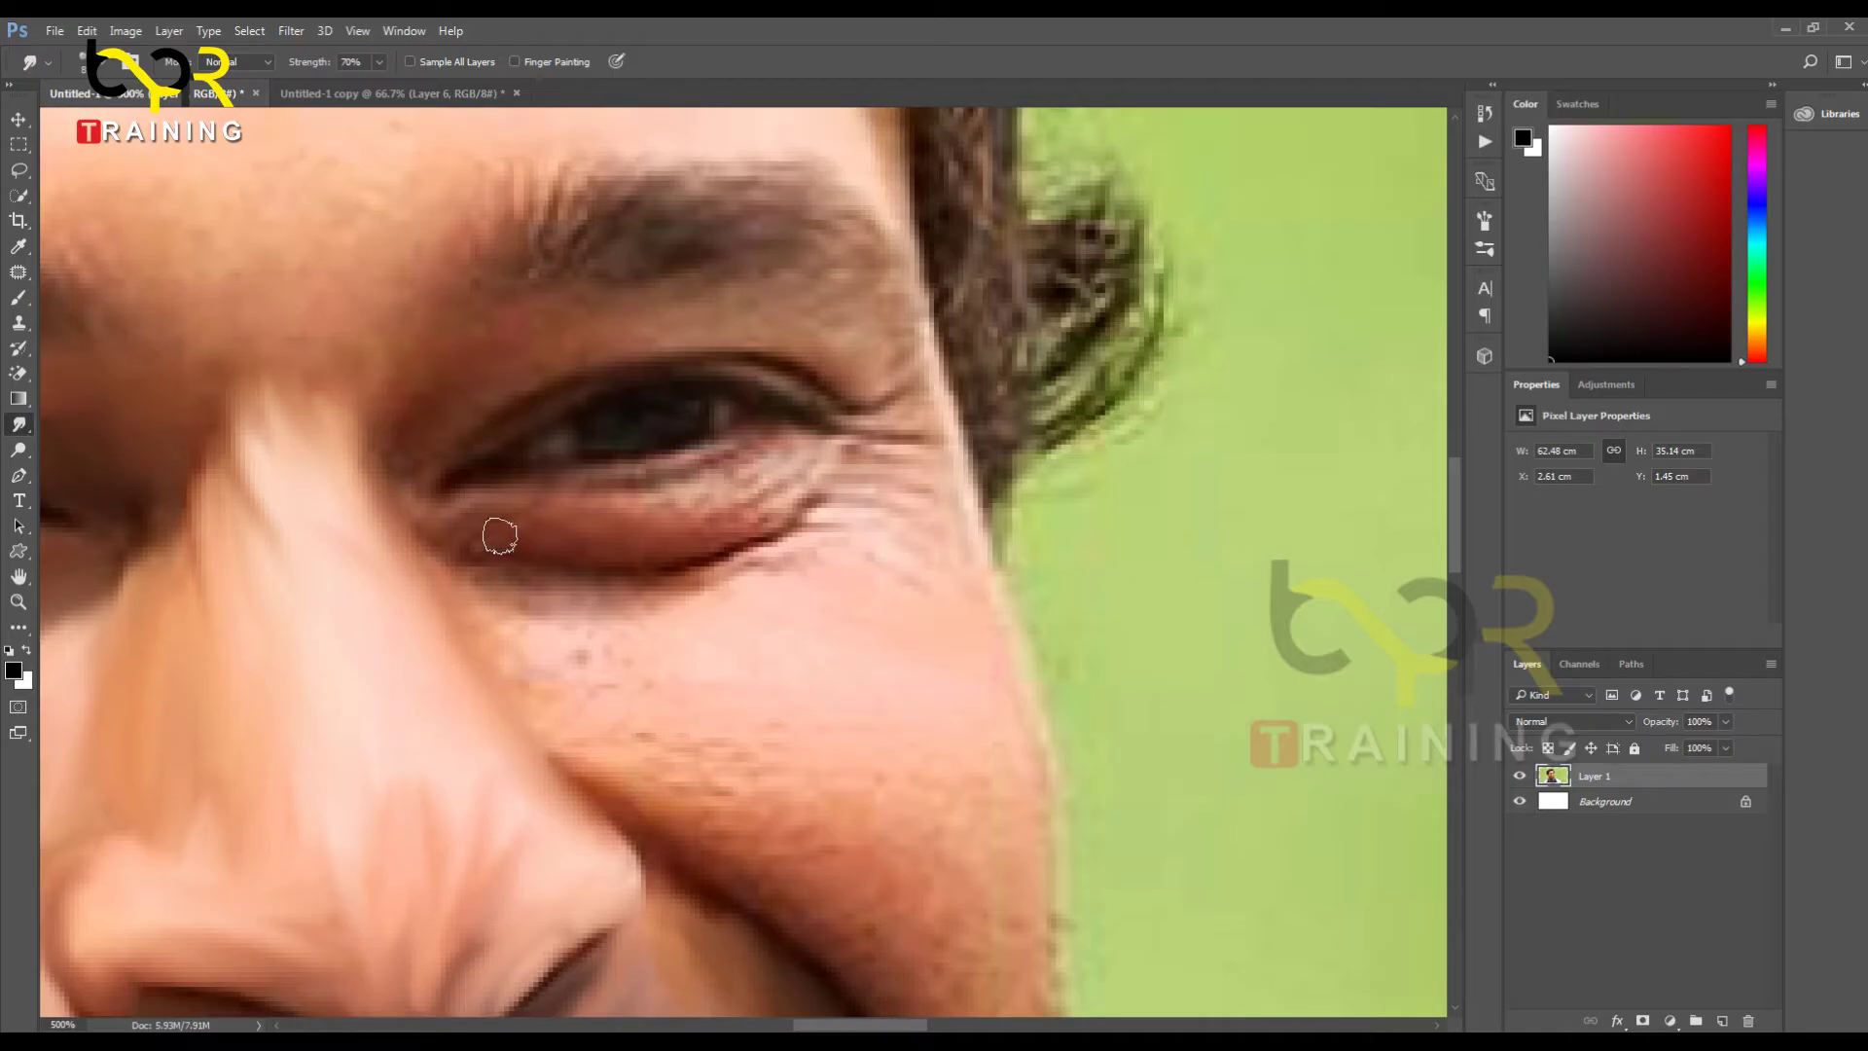
# Step: Smudge the lower lid and the fine wrinkles at the outer corner of the far eye
pyautogui.moveTo(726, 560); pyautogui.dragTo(665, 563)
pyautogui.moveTo(518, 517)
pyautogui.mouseDown()
pyautogui.moveTo(700, 494)
pyautogui.moveTo(539, 526)
pyautogui.moveTo(680, 482)
pyautogui.moveTo(543, 488)
pyautogui.moveTo(441, 522)
pyautogui.moveTo(499, 541)
pyautogui.moveTo(641, 523)
pyautogui.moveTo(807, 437)
pyautogui.moveTo(672, 489)
pyautogui.moveTo(732, 452)
pyautogui.moveTo(614, 477)
pyautogui.moveTo(745, 471)
pyautogui.moveTo(701, 531)
pyautogui.moveTo(799, 487)
pyautogui.moveTo(744, 504)
pyautogui.moveTo(933, 610)
pyautogui.moveTo(1051, 771)
pyautogui.mouseUp()
pyautogui.moveTo(542, 619); pyautogui.dragTo(1255, 642)
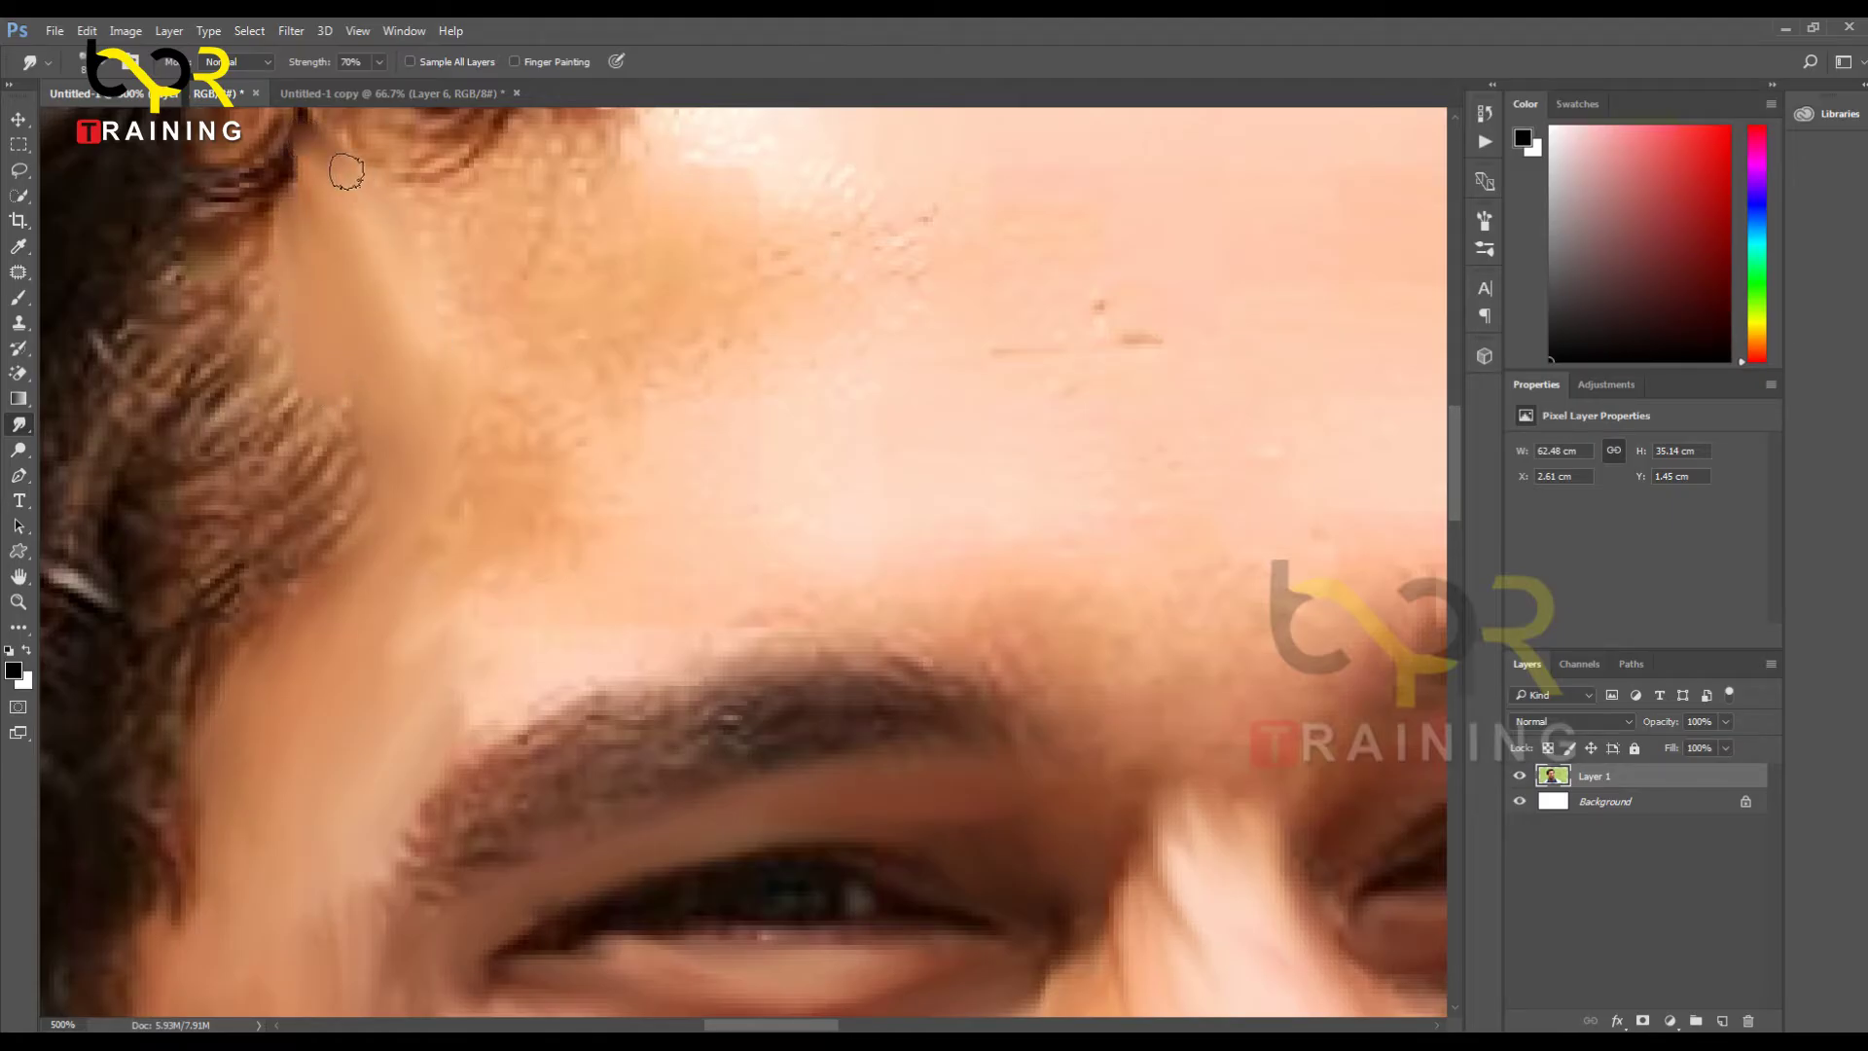
# Step: Smudge the near temple from the curly hairline down to the skin above the near brow, including the bright highlight
pyautogui.moveTo(444, 312); pyautogui.dragTo(458, 601)
pyautogui.moveTo(407, 485)
pyautogui.mouseDown()
pyautogui.moveTo(416, 451)
pyautogui.moveTo(538, 445)
pyautogui.moveTo(477, 506)
pyautogui.mouseUp()
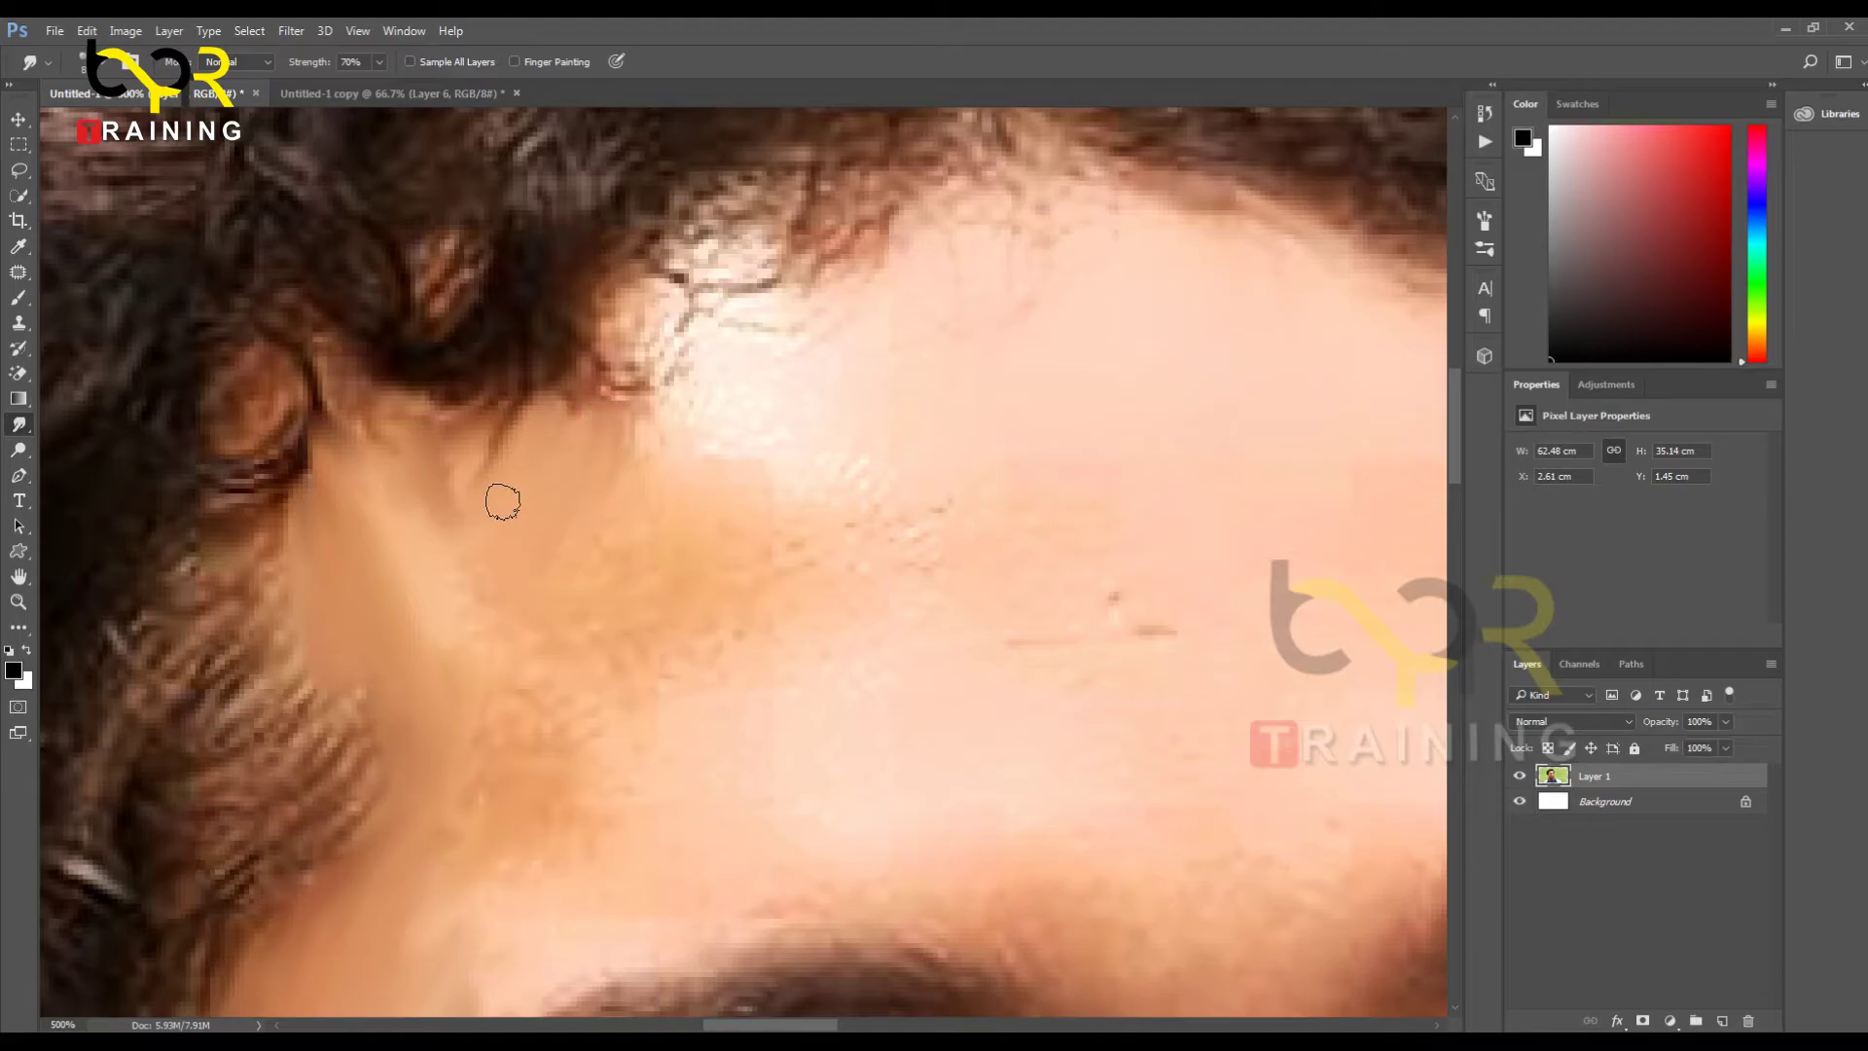
pyautogui.moveTo(416, 480); pyautogui.dragTo(491, 781)
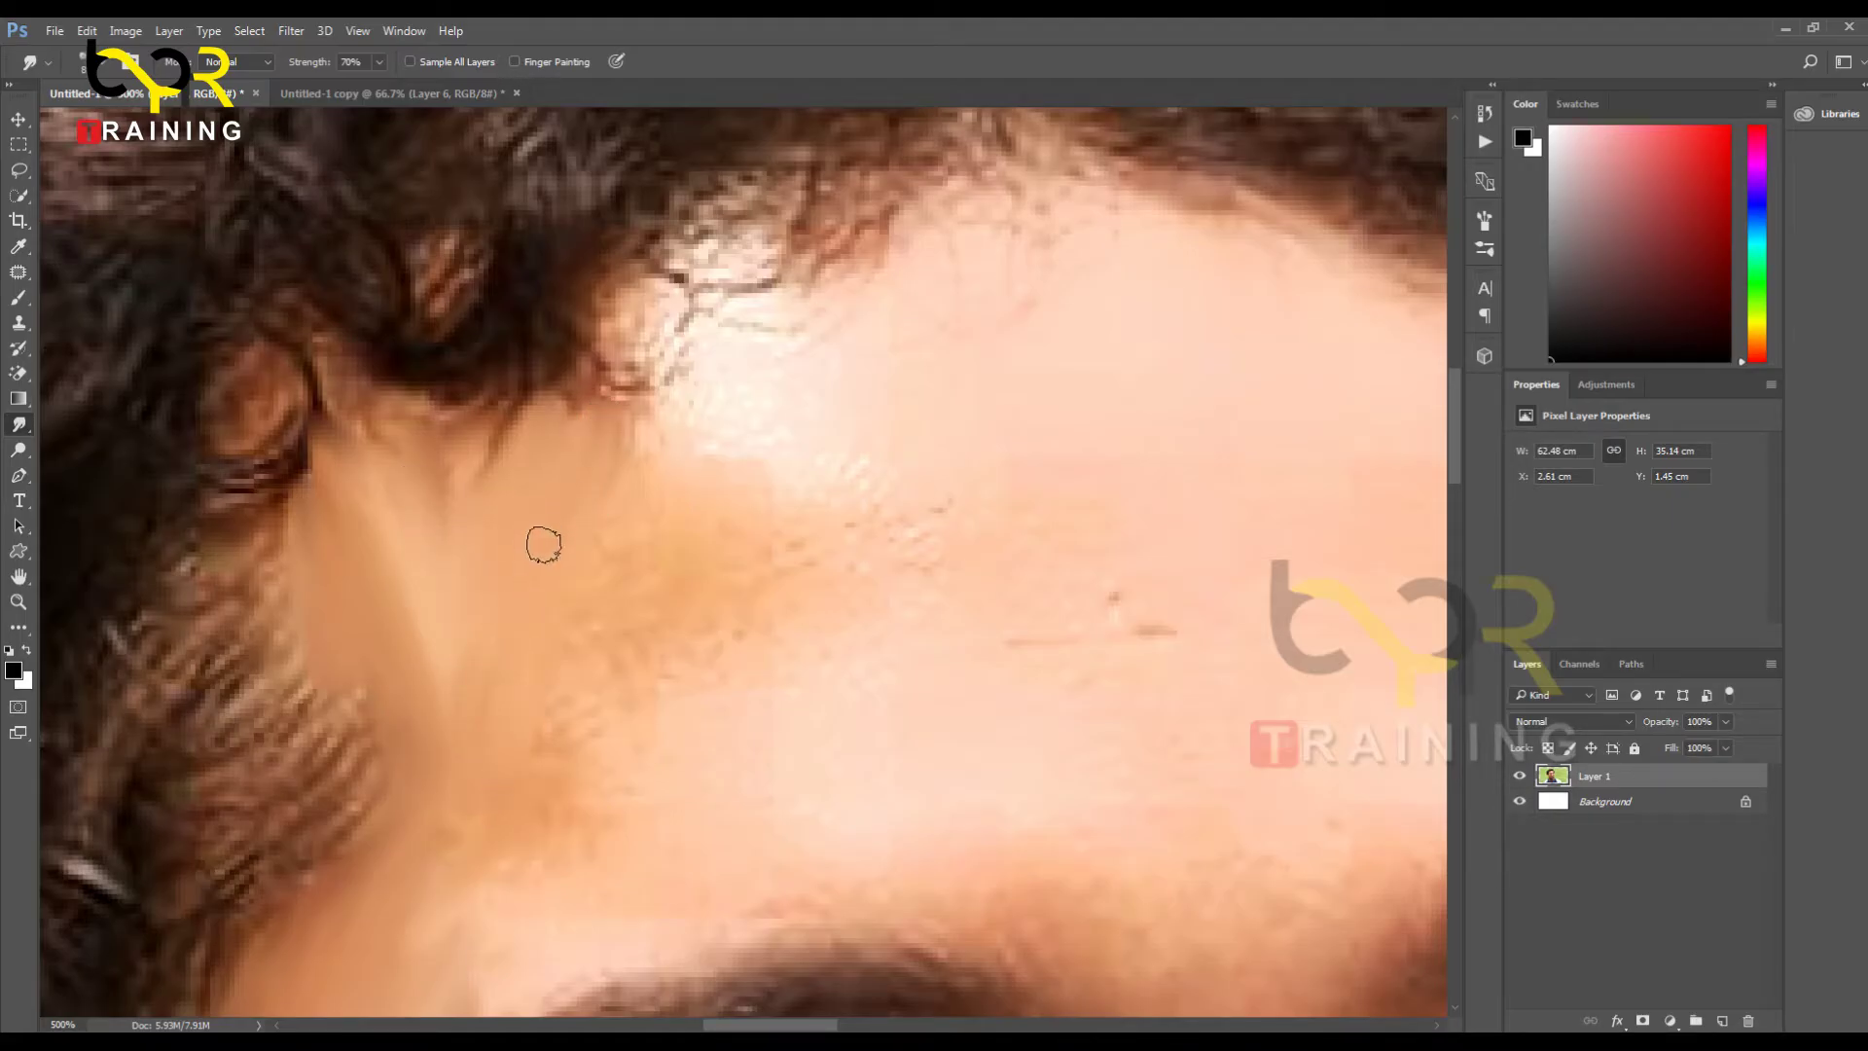
pyautogui.moveTo(643, 418)
pyautogui.mouseDown()
pyautogui.moveTo(667, 321)
pyautogui.moveTo(633, 313)
pyautogui.moveTo(709, 426)
pyautogui.moveTo(745, 248)
pyautogui.moveTo(667, 375)
pyautogui.moveTo(758, 301)
pyautogui.moveTo(622, 642)
pyautogui.moveTo(698, 486)
pyautogui.mouseUp()
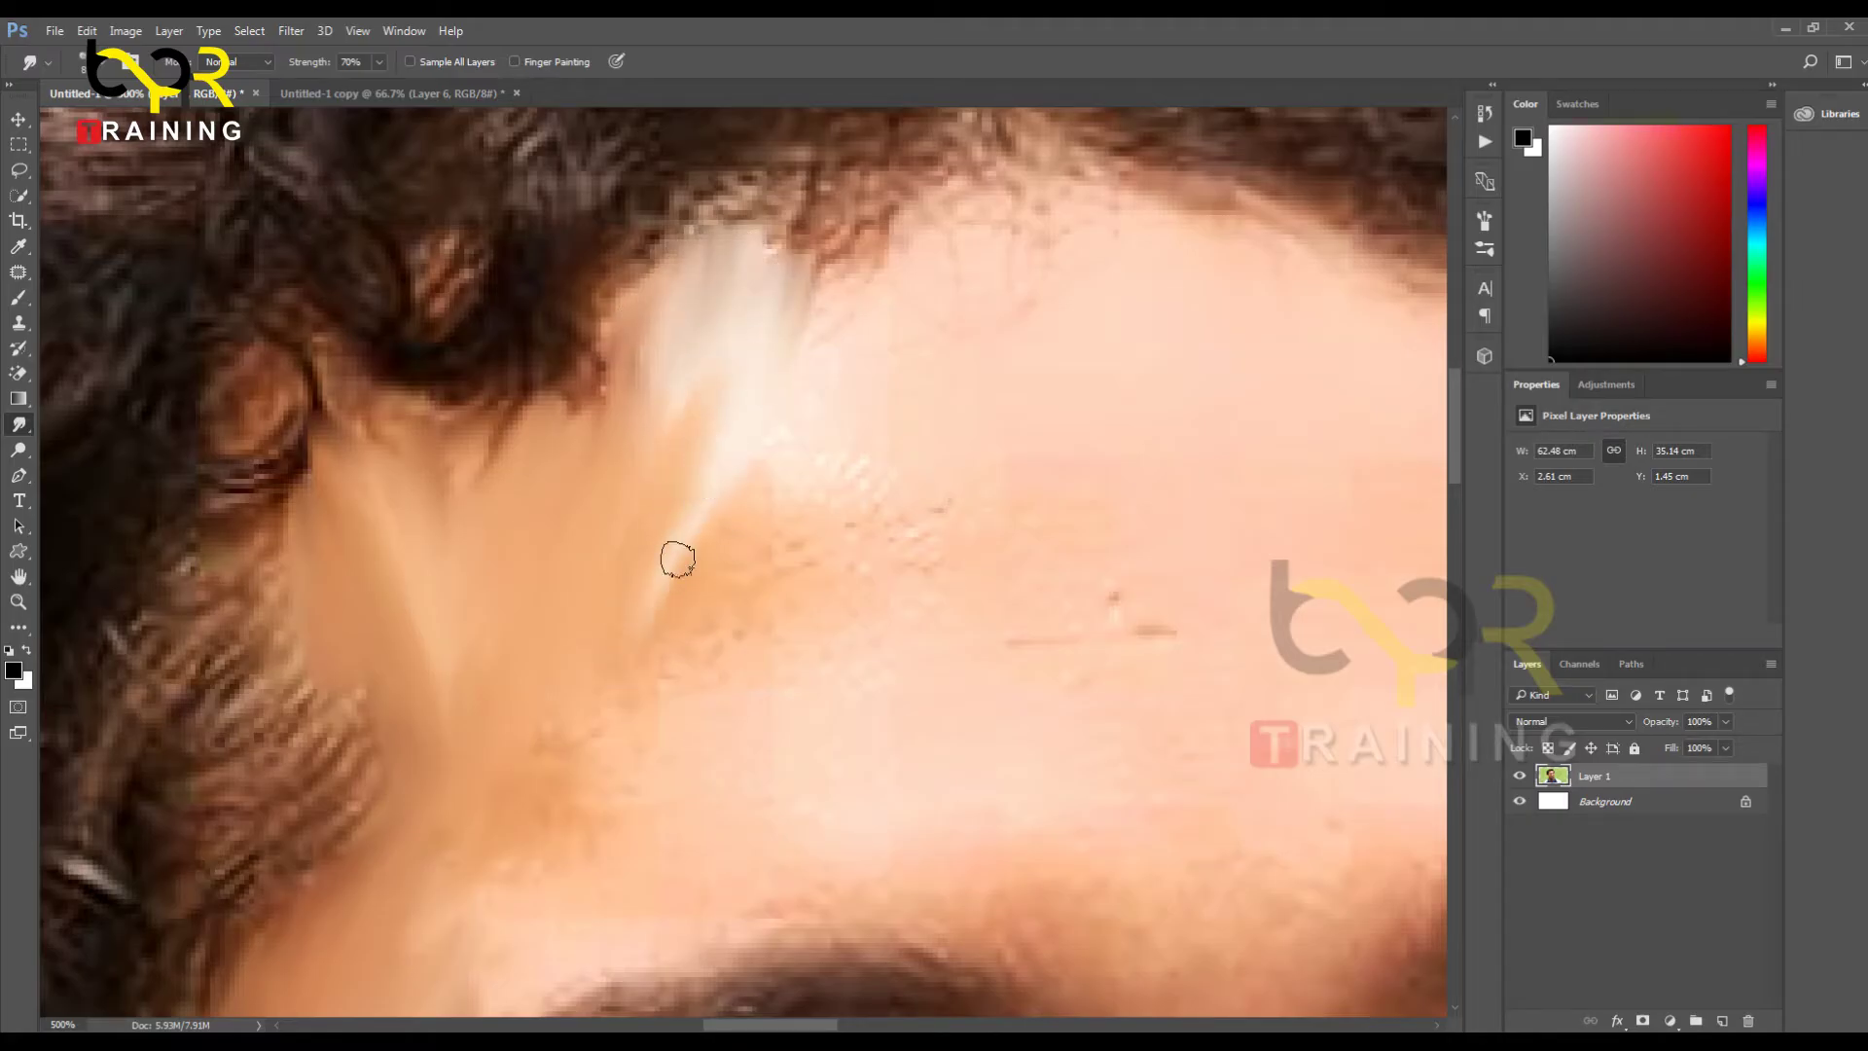
pyautogui.moveTo(529, 835); pyautogui.dragTo(623, 477)
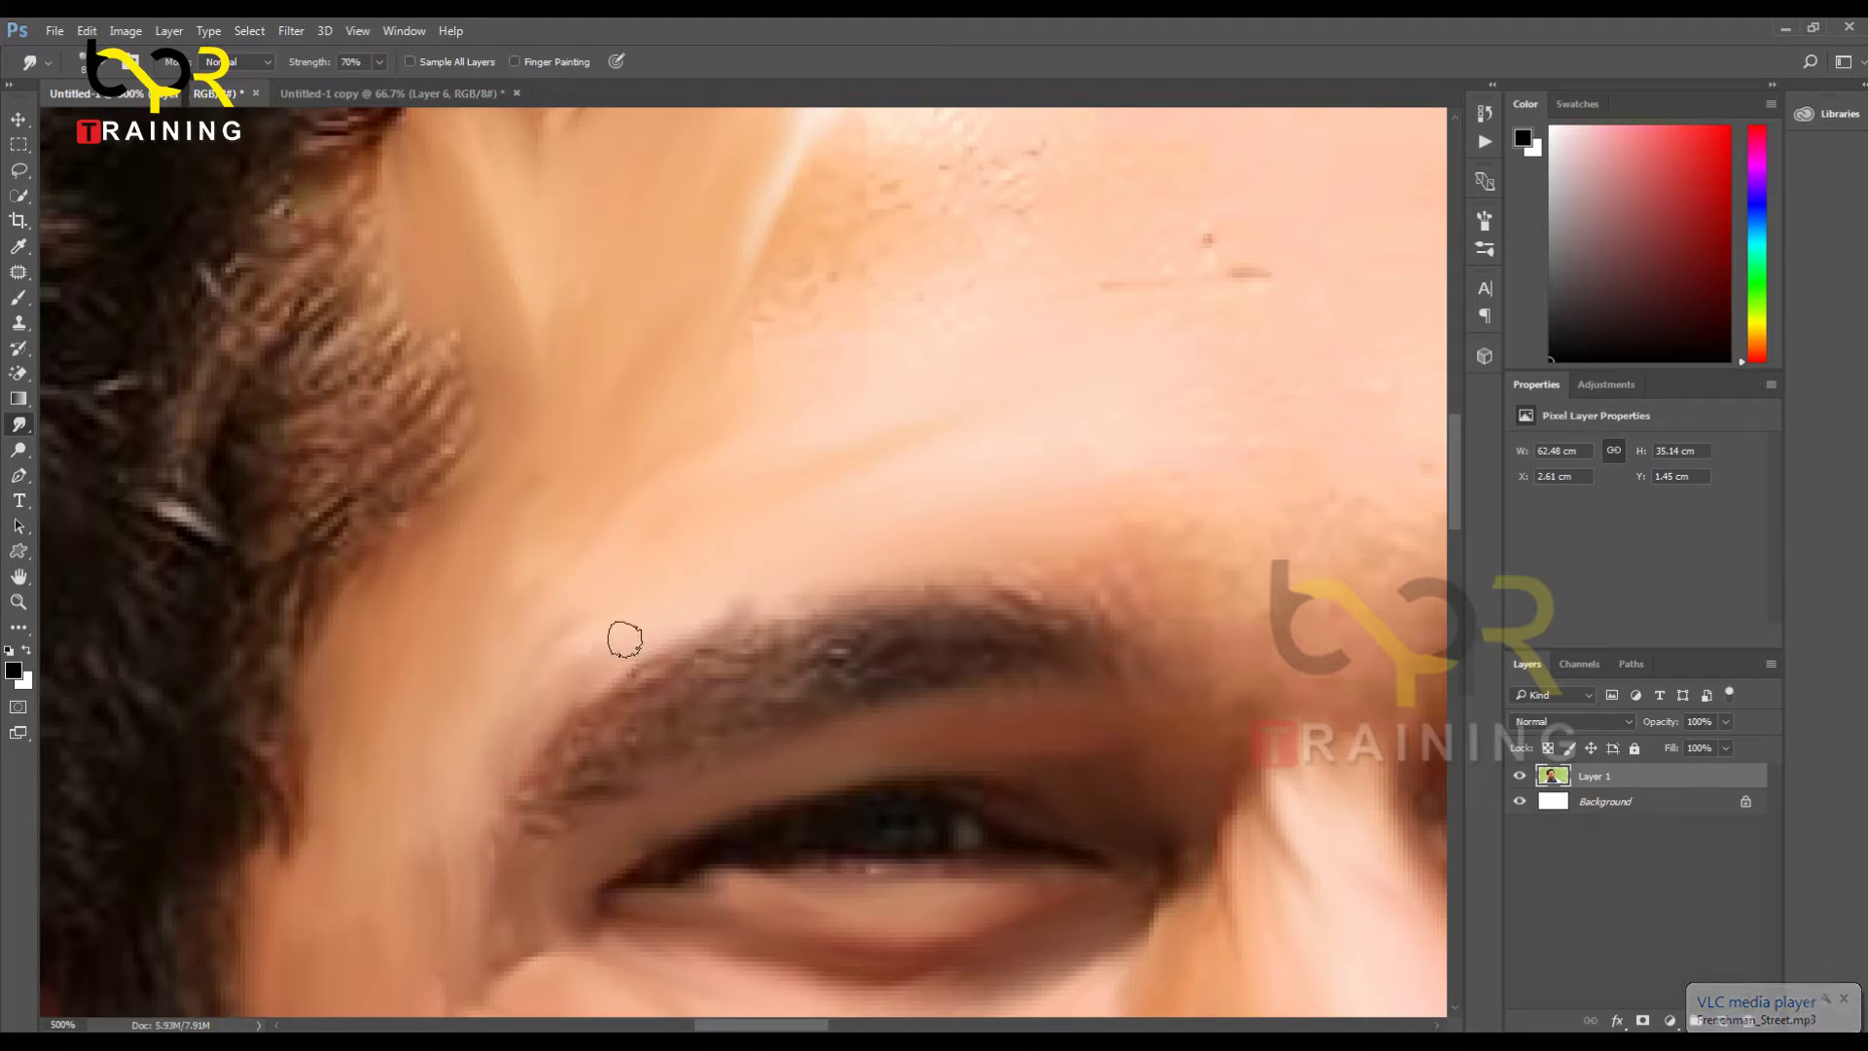
# Step: Smudge the central hairline downward so the fine stray hairs blend into the upper forehead
pyautogui.moveTo(1200, 642); pyautogui.dragTo(977, 1016)
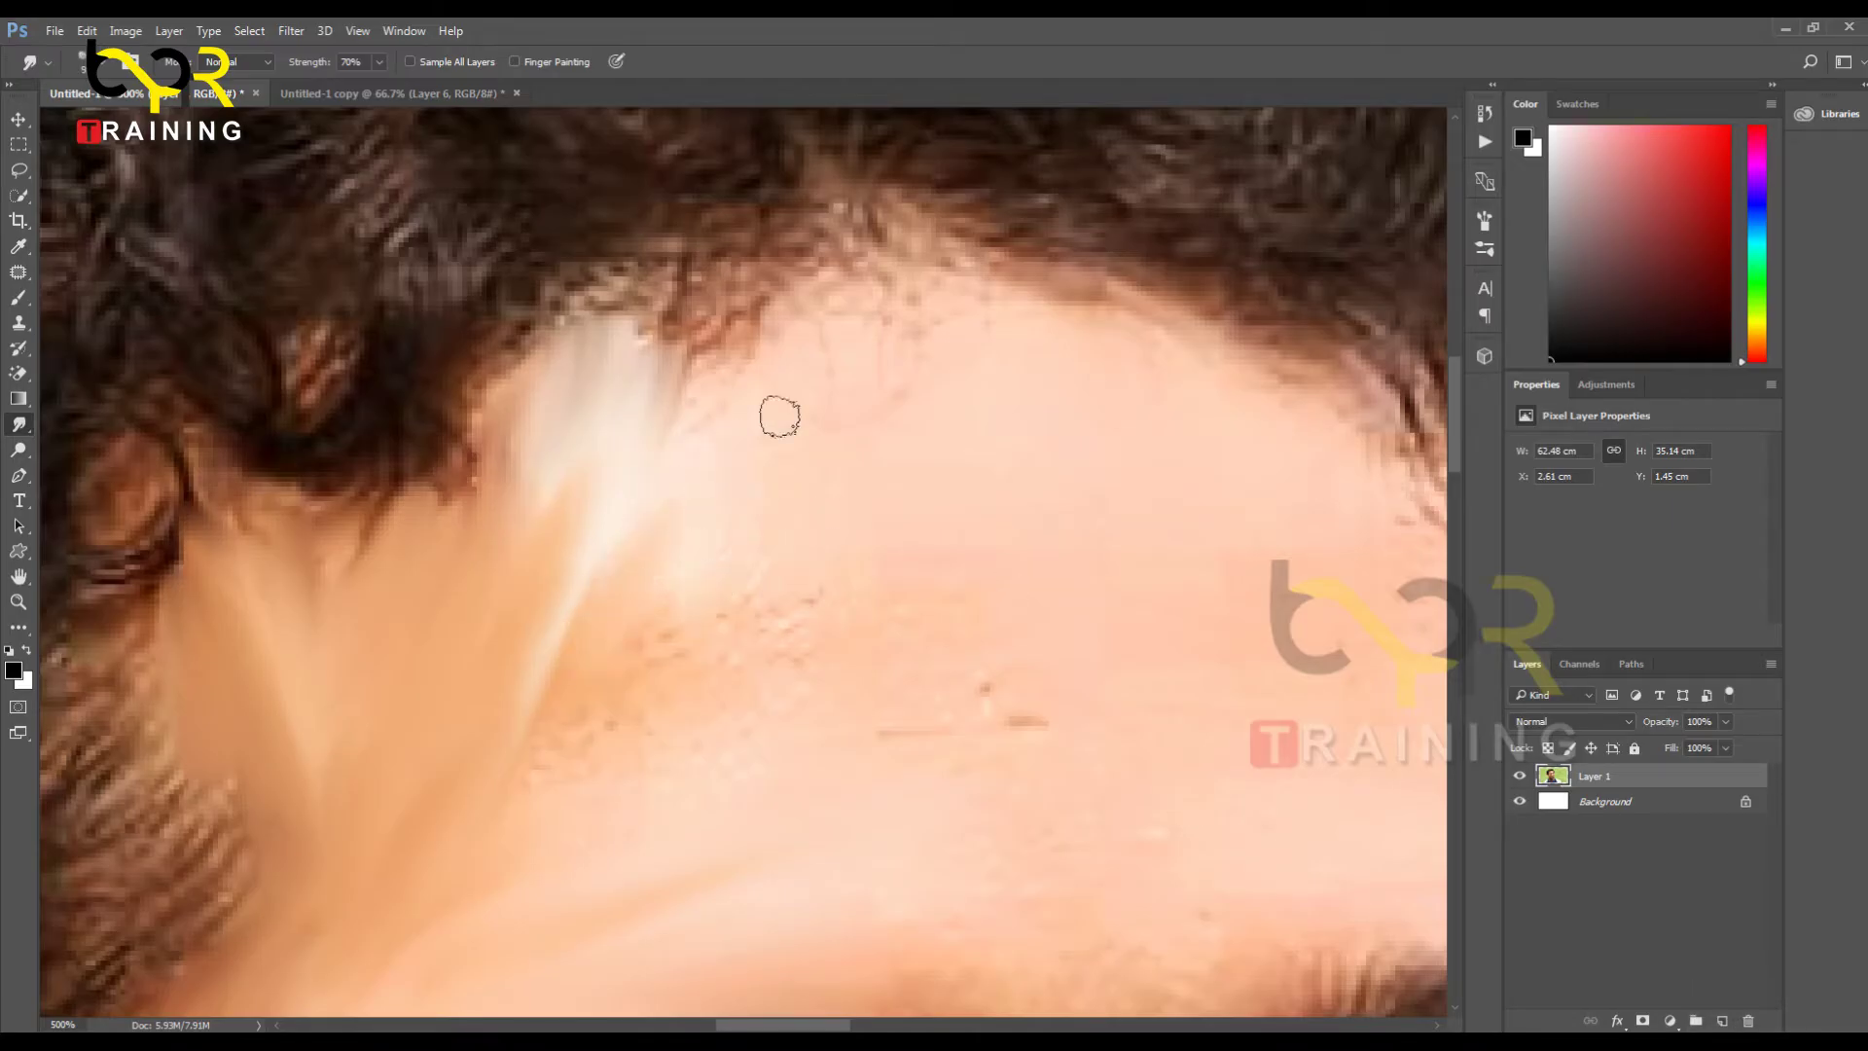
pyautogui.moveTo(759, 296); pyautogui.dragTo(772, 438)
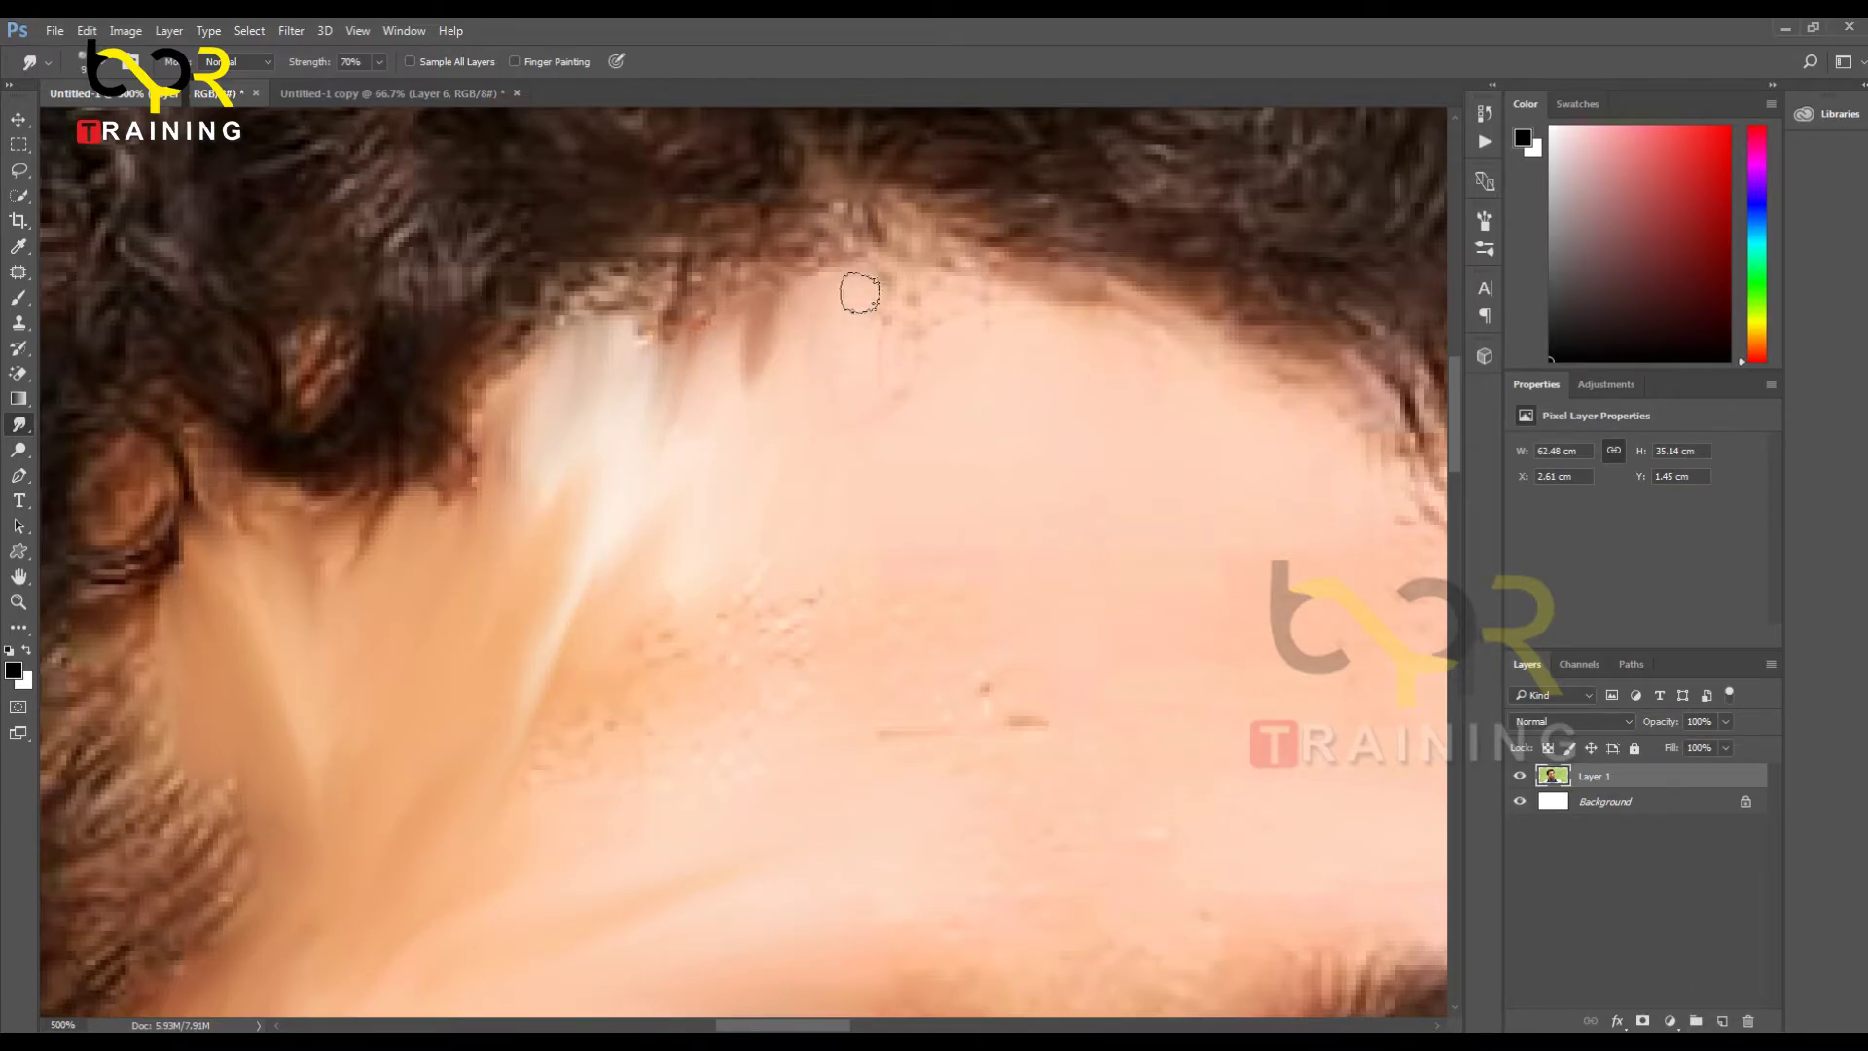
pyautogui.moveTo(912, 294)
pyautogui.mouseDown()
pyautogui.moveTo(963, 411)
pyautogui.moveTo(820, 637)
pyautogui.mouseUp()
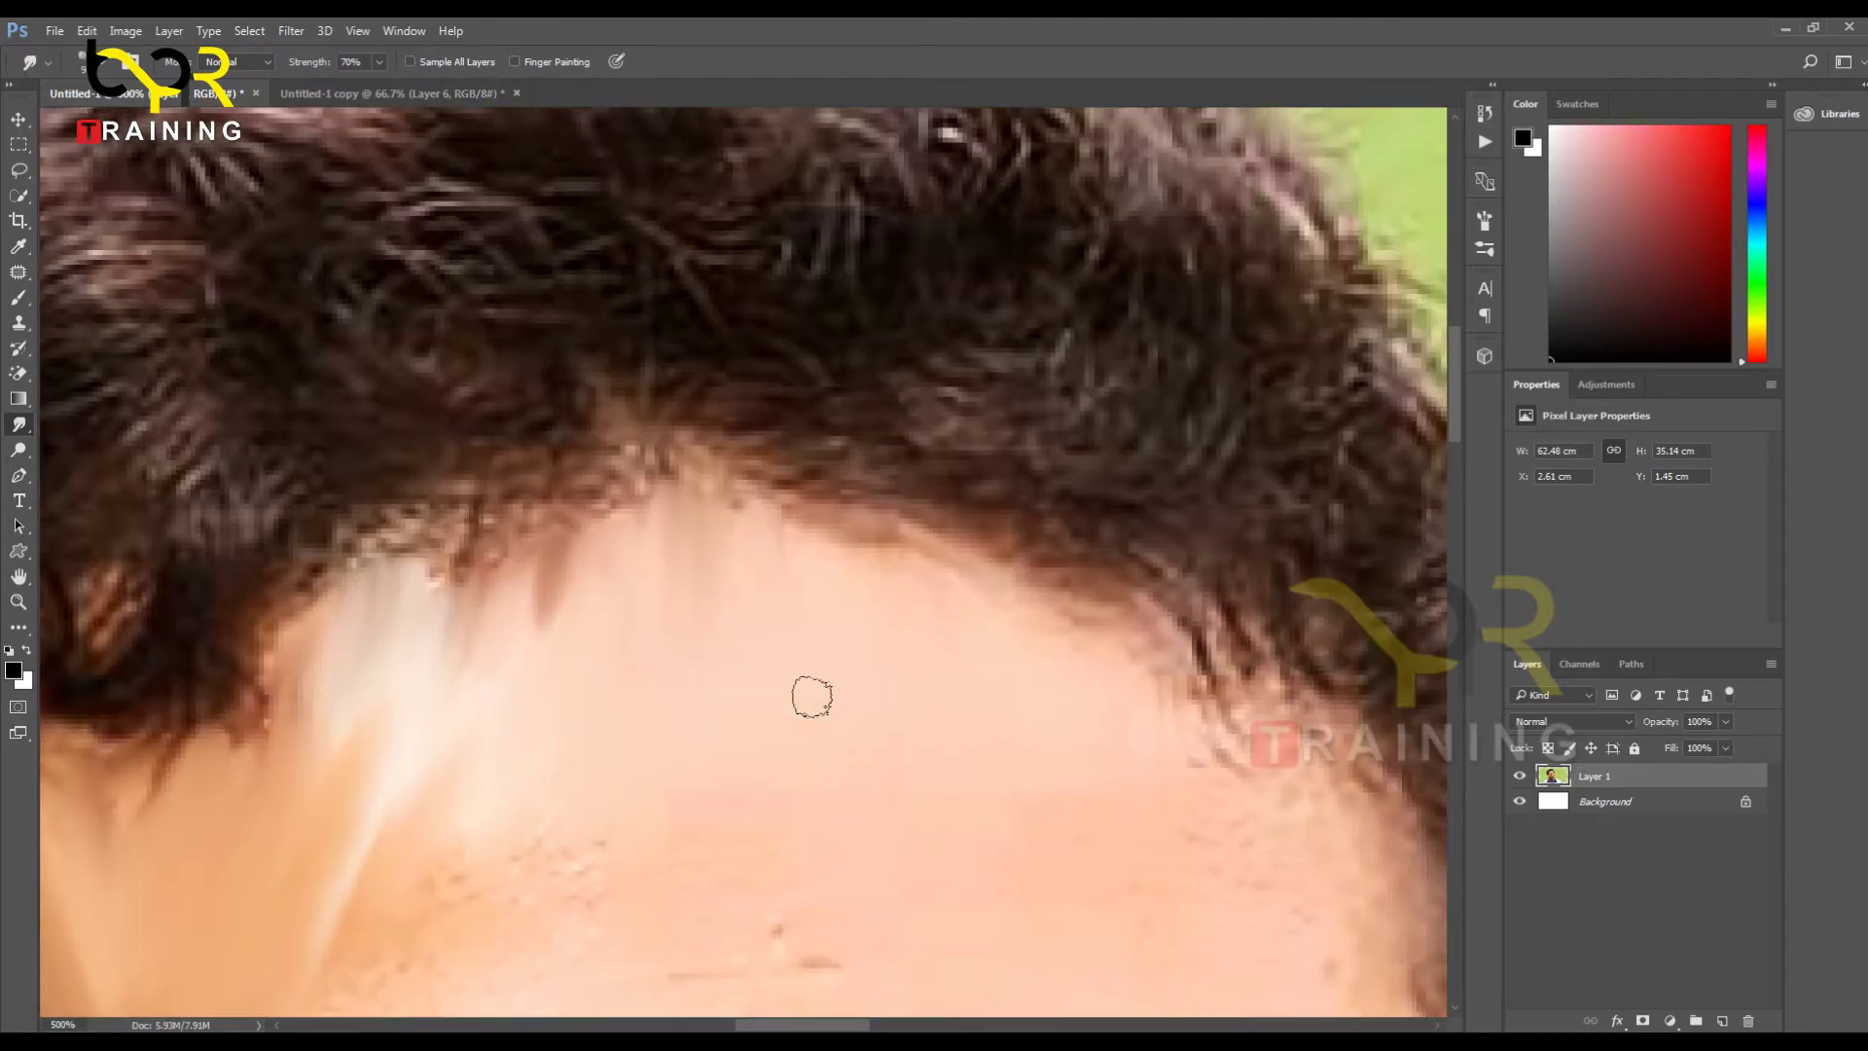
# Step: Smudge the skin along the far hairline, following its curve down the far temple and into the forehead
pyautogui.moveTo(980, 613)
pyautogui.mouseDown()
pyautogui.moveTo(834, 555)
pyautogui.moveTo(888, 538)
pyautogui.moveTo(1036, 619)
pyautogui.moveTo(1131, 702)
pyautogui.moveTo(885, 500)
pyautogui.mouseUp()
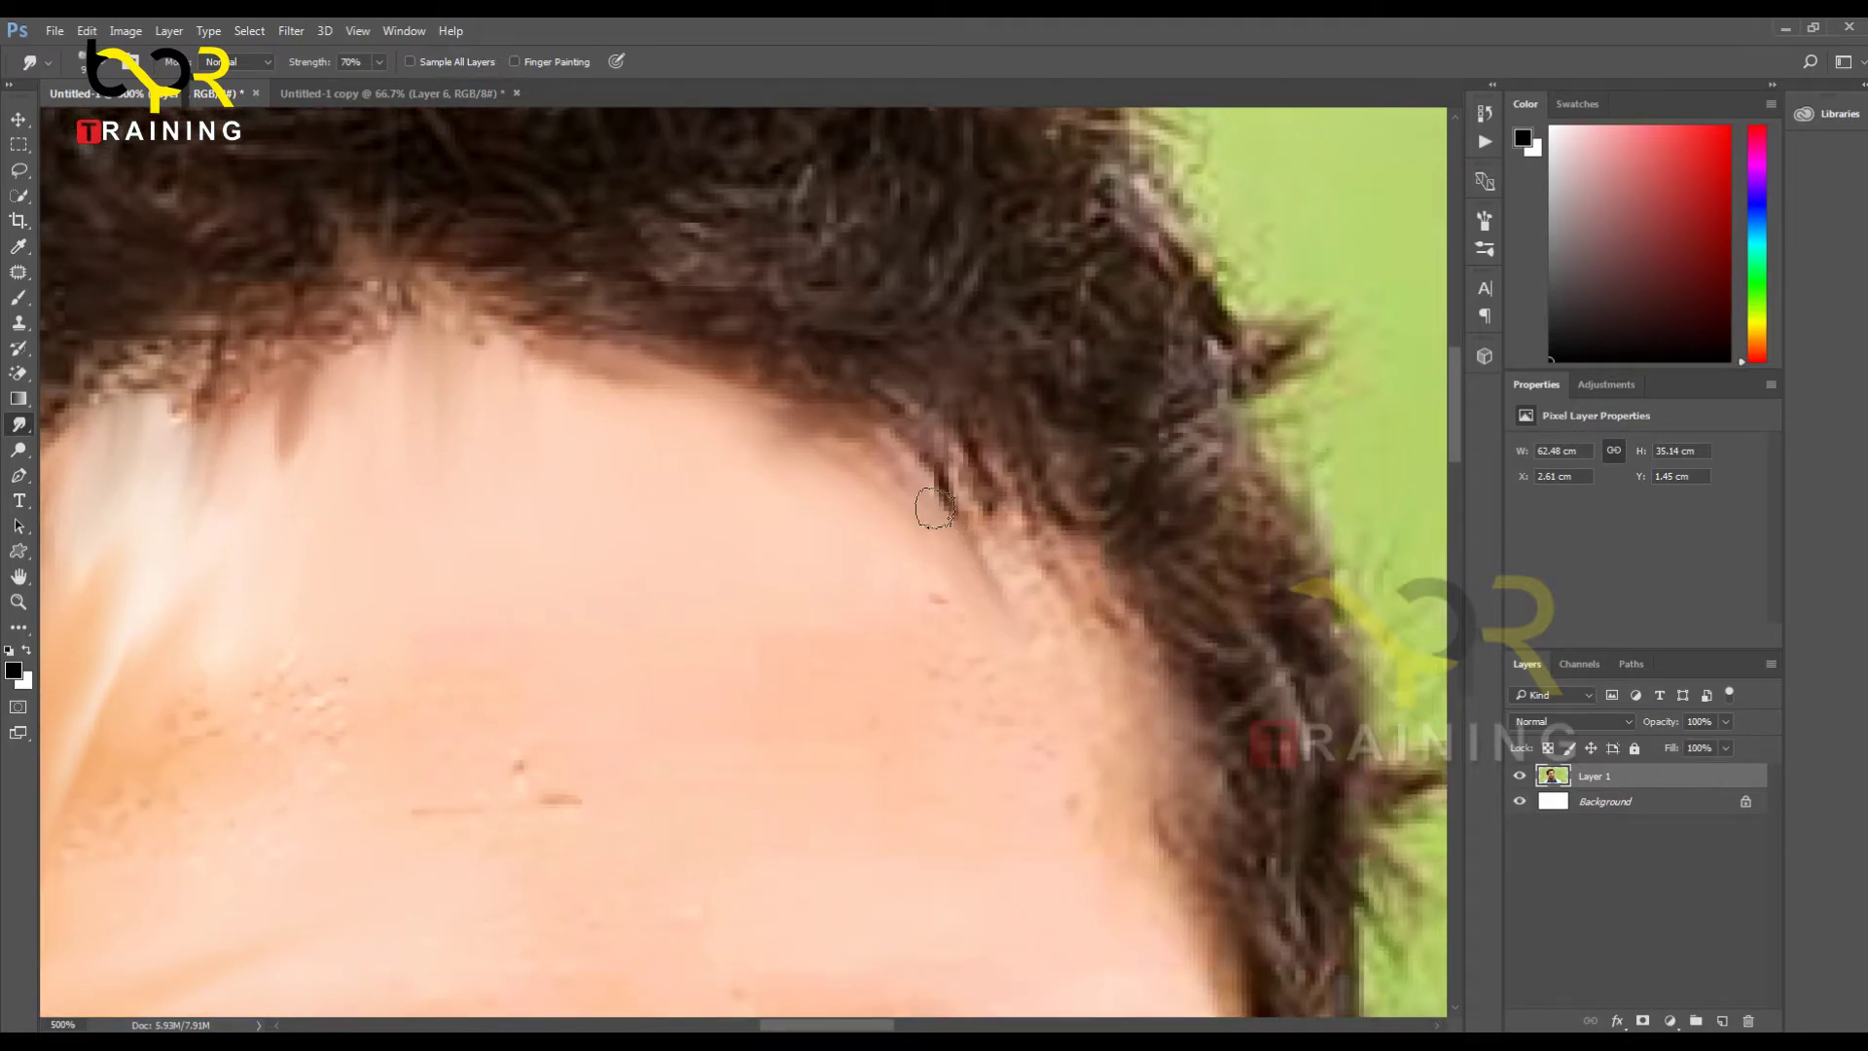
pyautogui.moveTo(976, 546)
pyautogui.mouseDown()
pyautogui.moveTo(1102, 604)
pyautogui.moveTo(1064, 561)
pyautogui.moveTo(994, 600)
pyautogui.mouseUp()
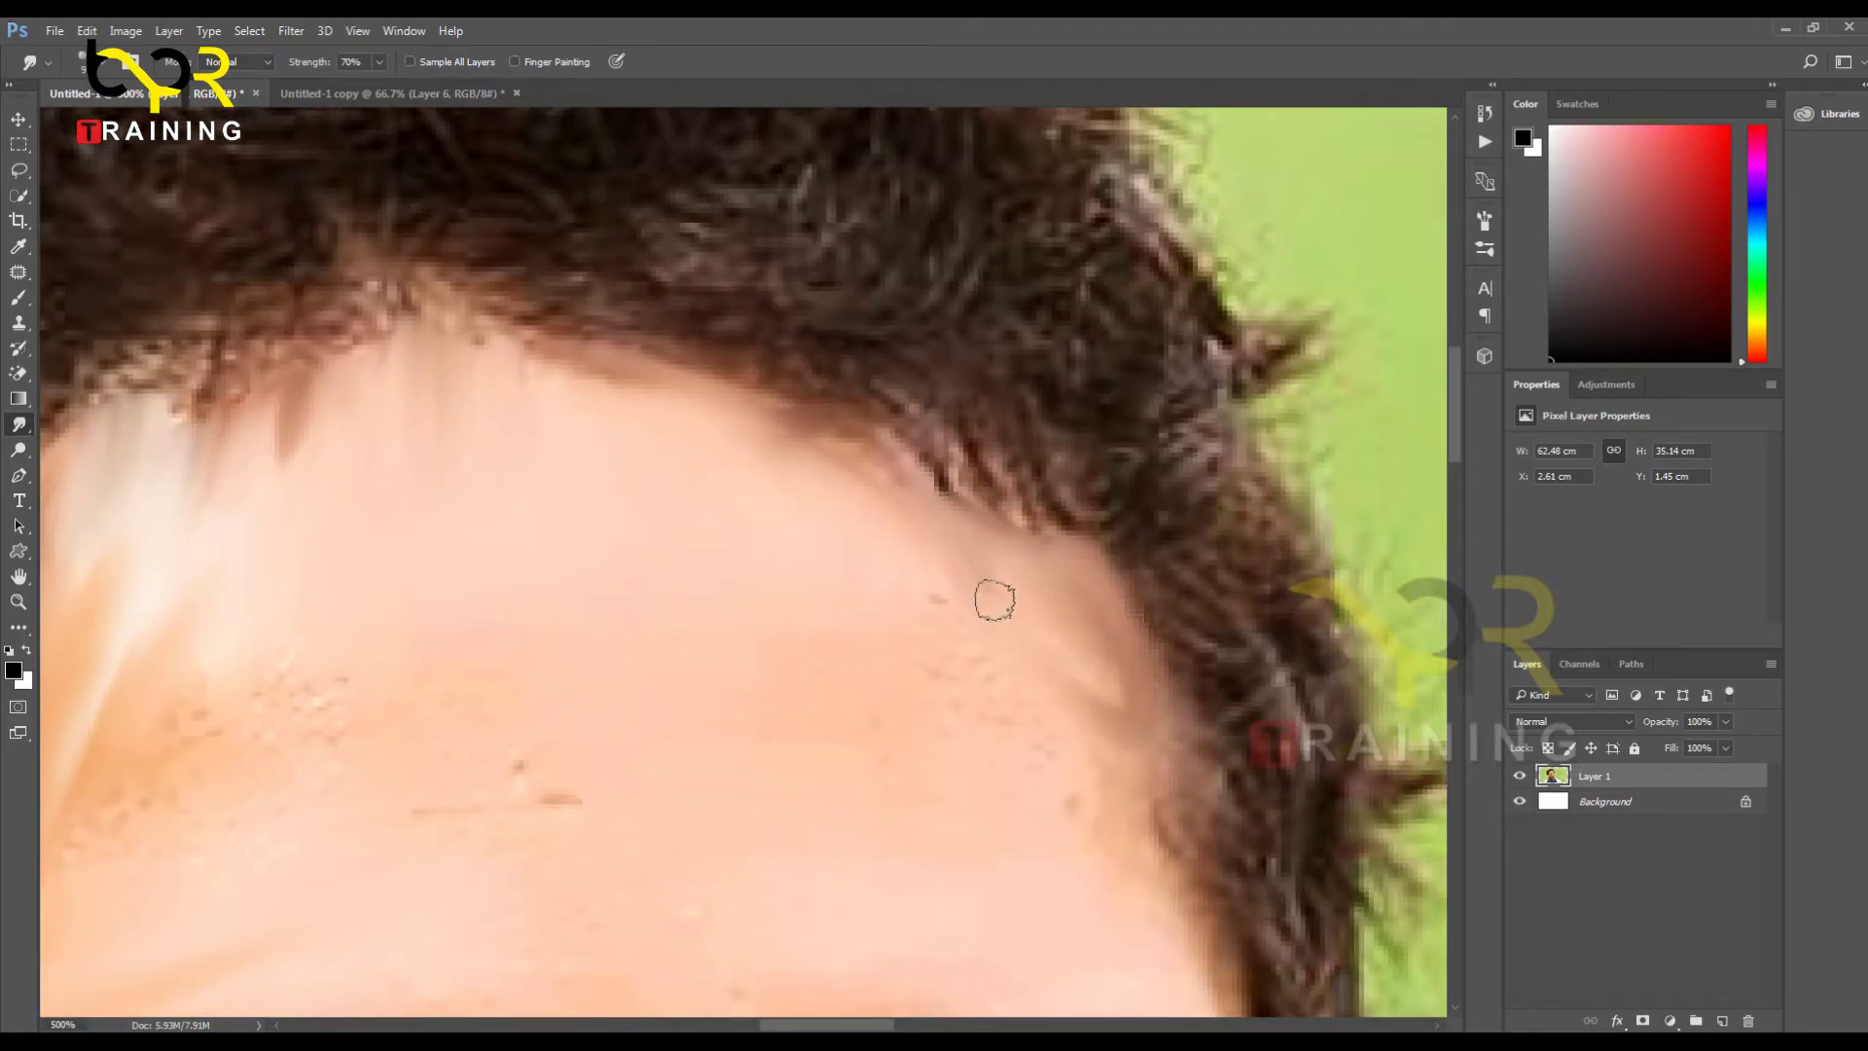
pyautogui.moveTo(1078, 653)
pyautogui.mouseDown()
pyautogui.moveTo(1136, 758)
pyautogui.moveTo(998, 476)
pyautogui.moveTo(1071, 585)
pyautogui.moveTo(1129, 748)
pyautogui.mouseUp()
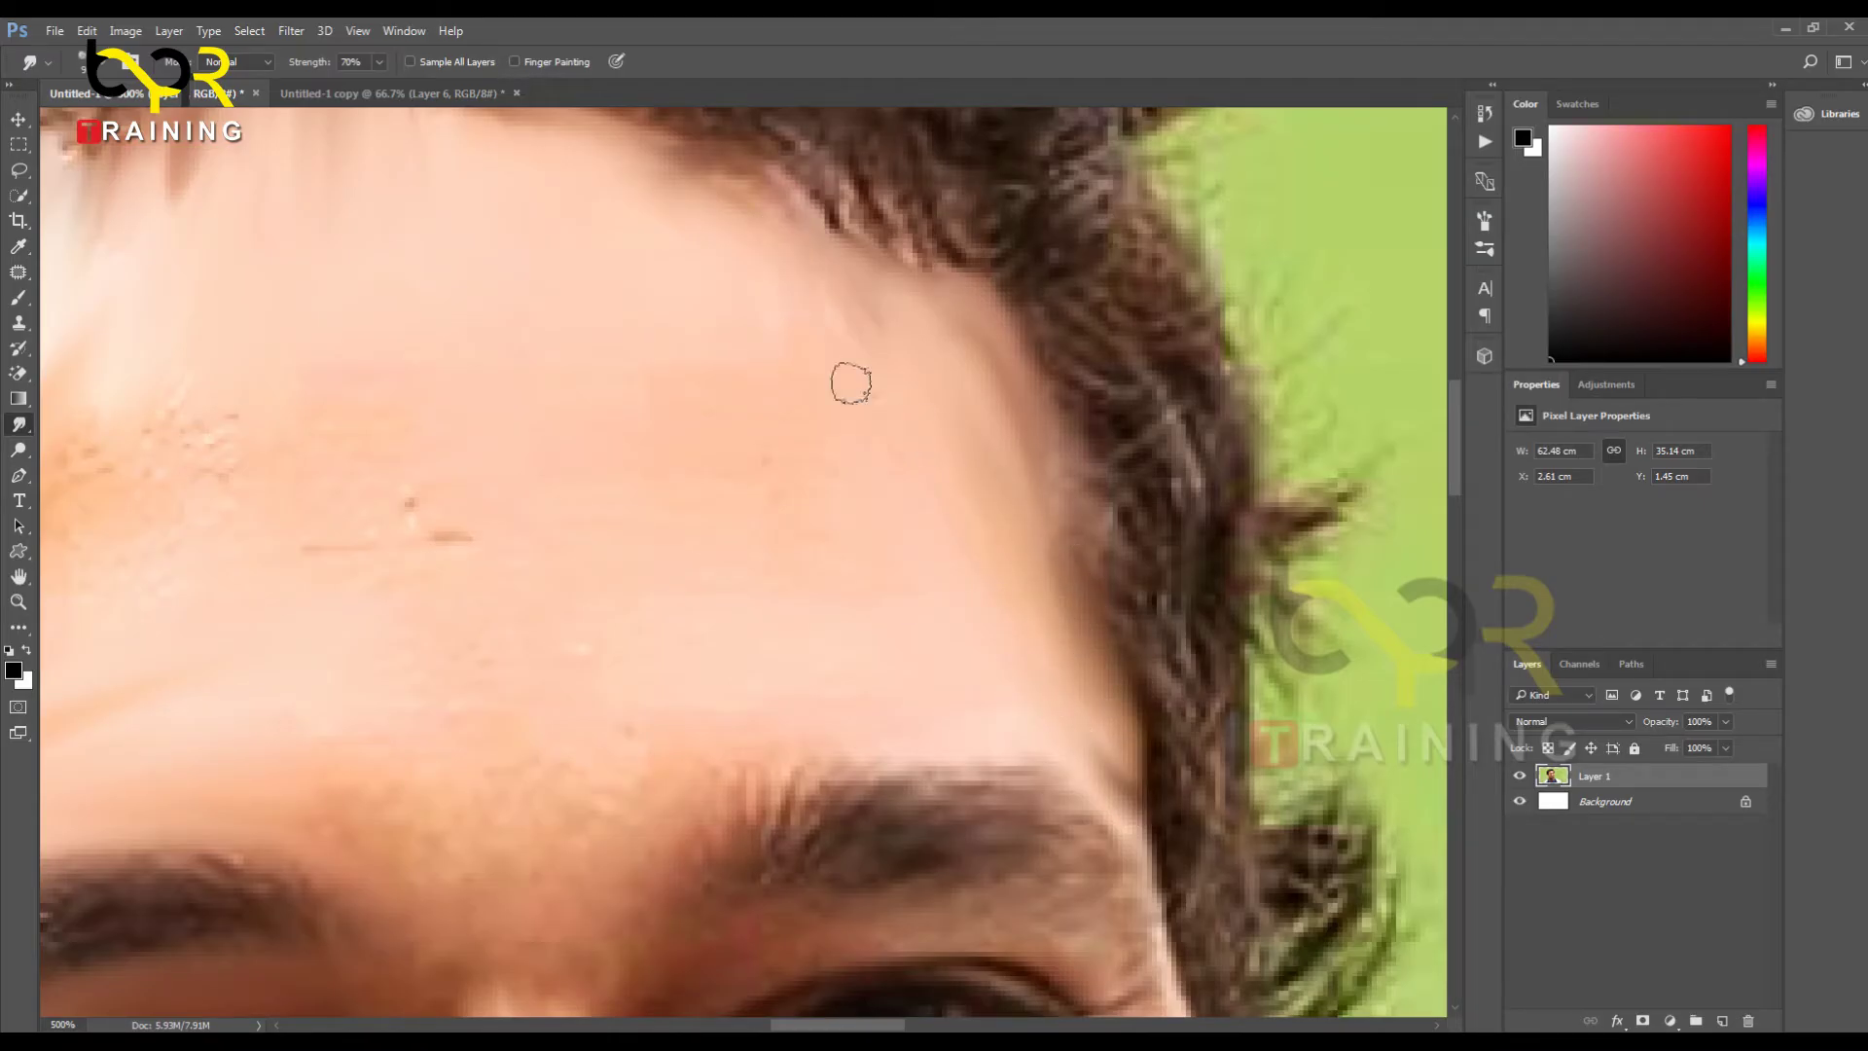
pyautogui.moveTo(825, 268); pyautogui.dragTo(917, 494)
pyautogui.moveTo(749, 321); pyautogui.dragTo(963, 565)
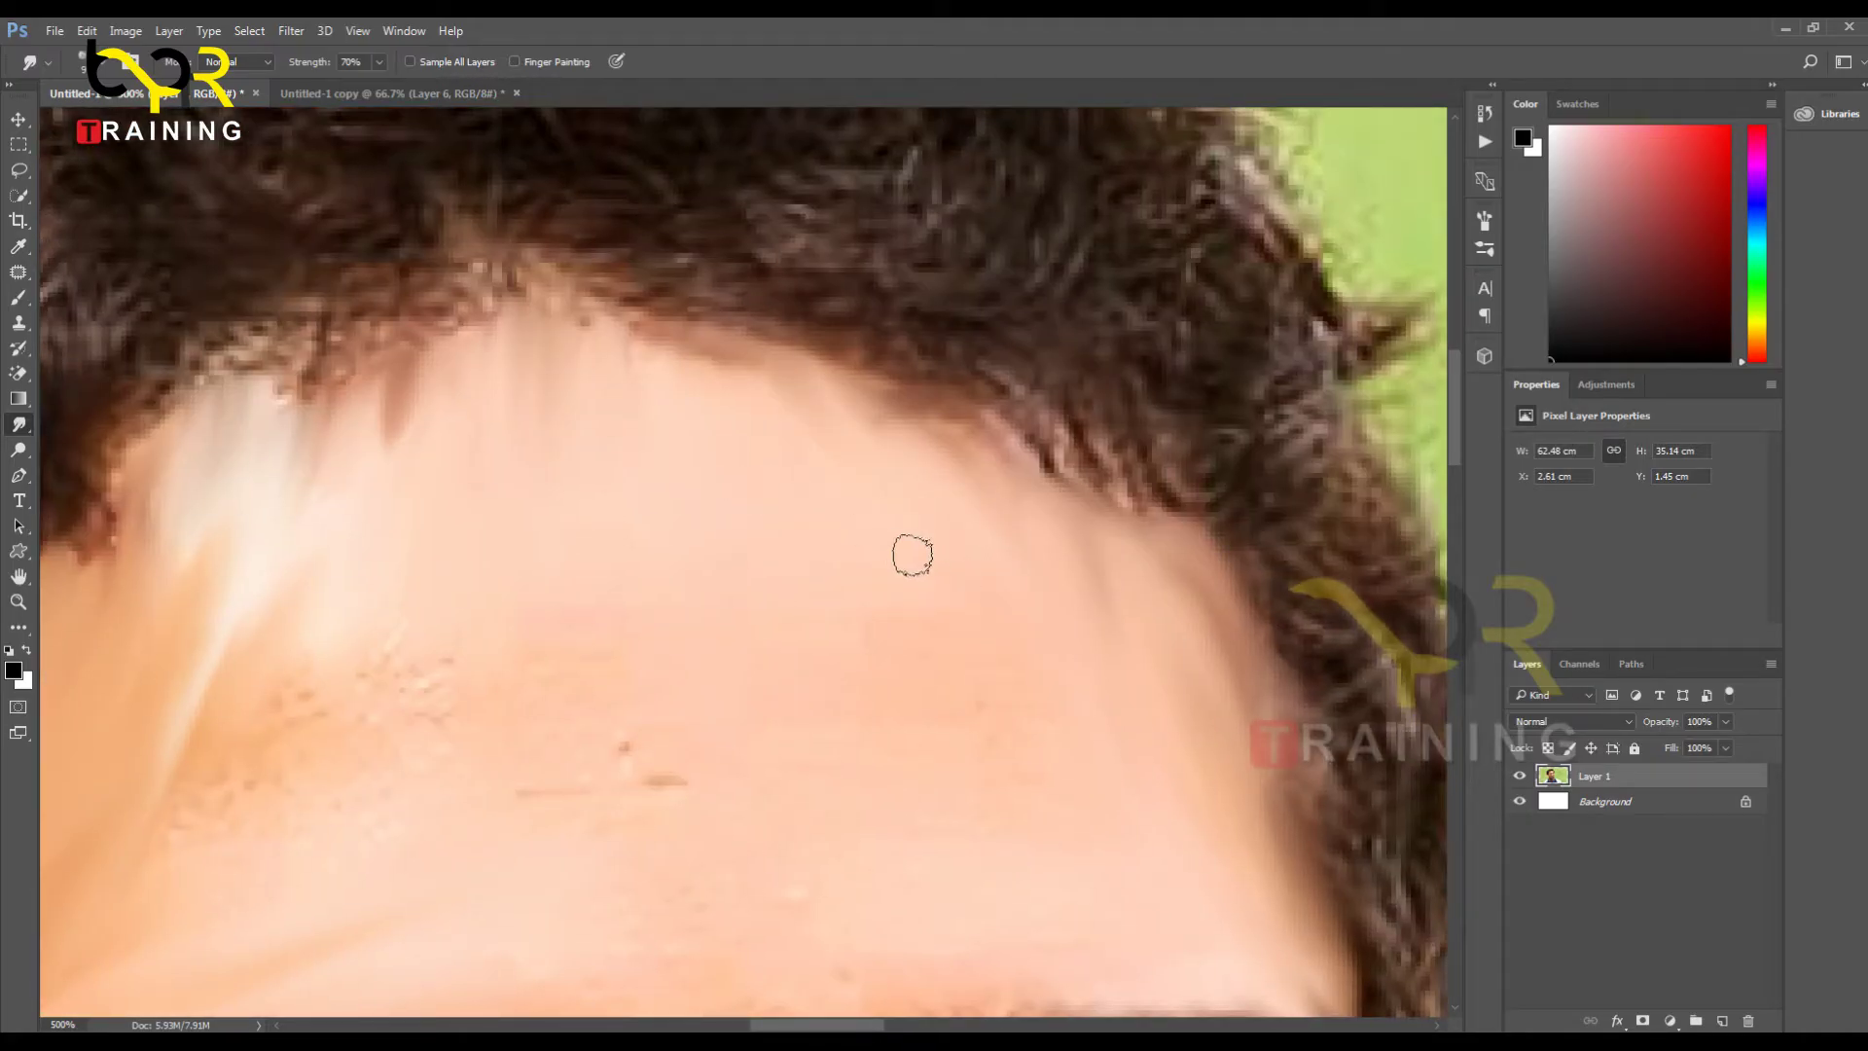
# Step: Enlarge the smudge brush and smooth the middle of the forehead with broad strokes over its spots and marks
pyautogui.press(']')
pyautogui.press(']')
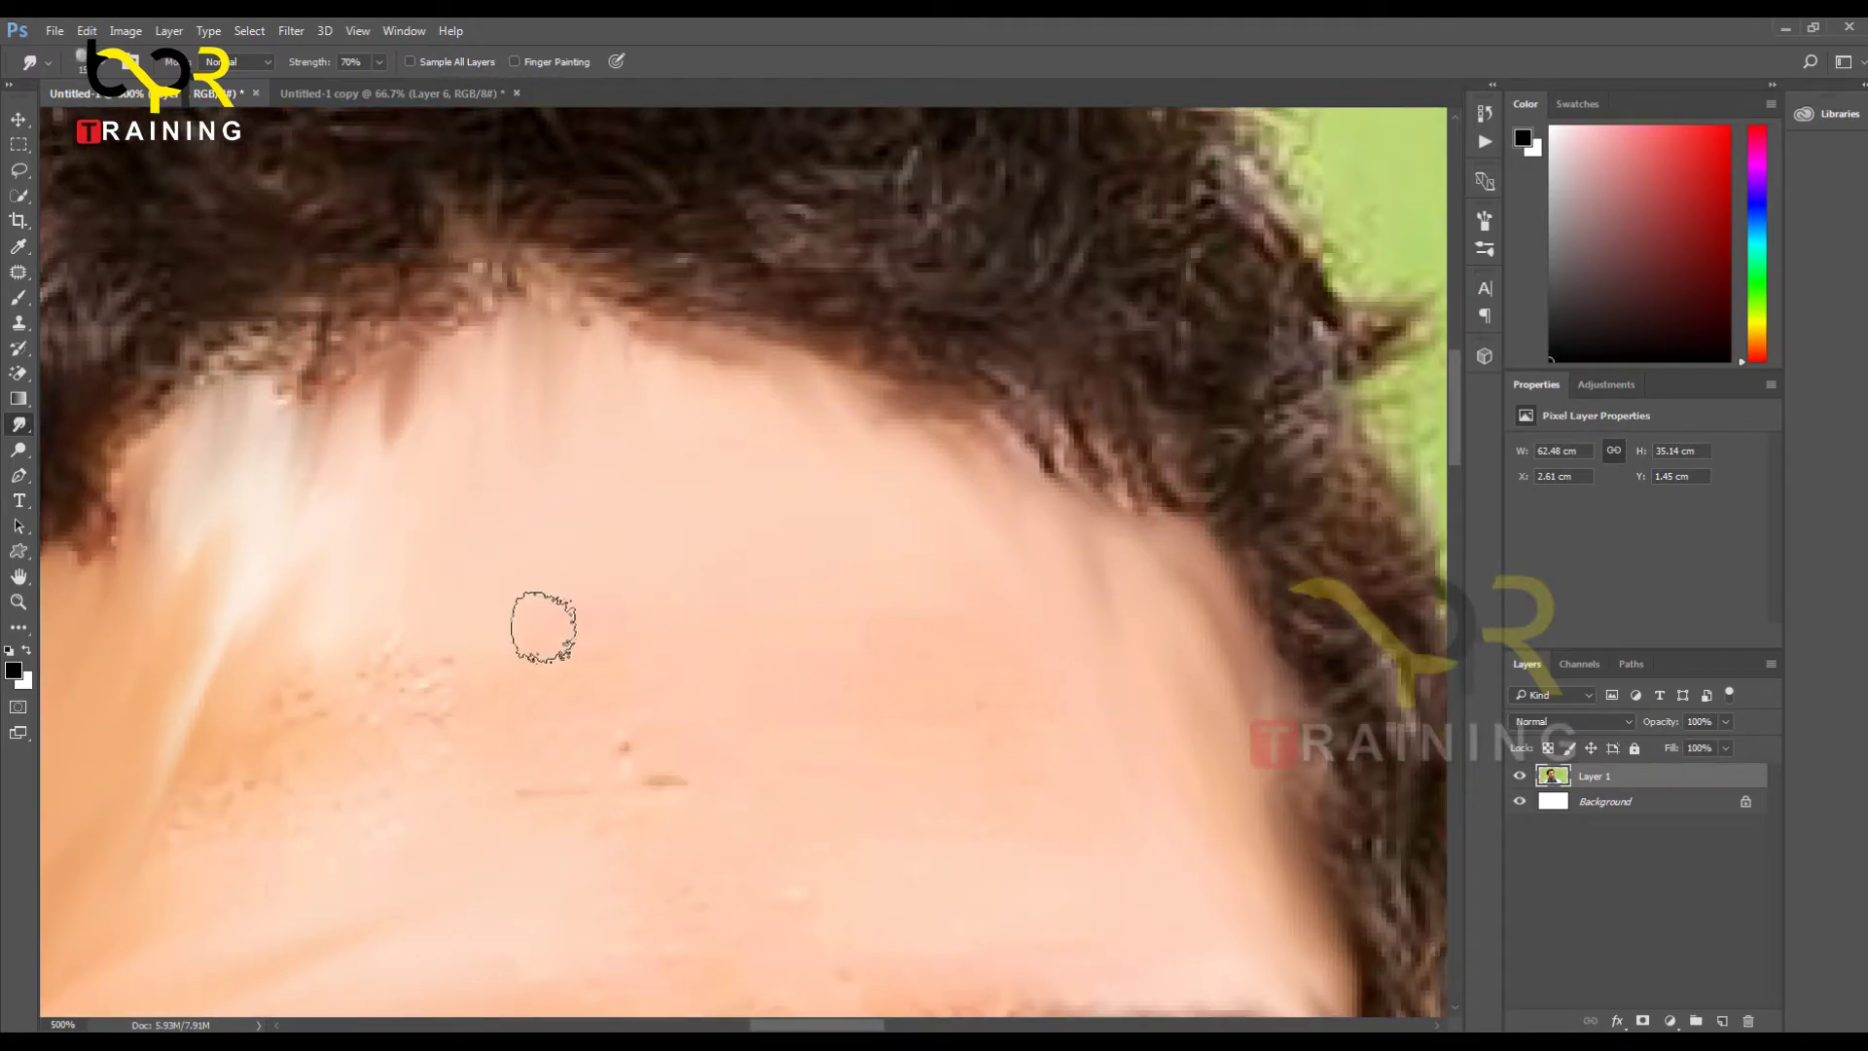
pyautogui.moveTo(544, 627); pyautogui.dragTo(361, 671)
pyautogui.moveTo(475, 557)
pyautogui.mouseDown()
pyautogui.moveTo(233, 672)
pyautogui.moveTo(478, 686)
pyautogui.moveTo(382, 751)
pyautogui.moveTo(490, 601)
pyautogui.moveTo(305, 751)
pyautogui.moveTo(259, 636)
pyautogui.moveTo(849, 634)
pyautogui.moveTo(351, 804)
pyautogui.moveTo(511, 595)
pyautogui.moveTo(585, 738)
pyautogui.moveTo(544, 748)
pyautogui.moveTo(847, 759)
pyautogui.moveTo(487, 783)
pyautogui.moveTo(838, 730)
pyautogui.moveTo(927, 736)
pyautogui.moveTo(767, 782)
pyautogui.moveTo(954, 674)
pyautogui.moveTo(745, 679)
pyautogui.moveTo(969, 669)
pyautogui.moveTo(600, 628)
pyautogui.moveTo(412, 655)
pyautogui.moveTo(873, 606)
pyautogui.moveTo(1011, 682)
pyautogui.moveTo(1016, 753)
pyautogui.moveTo(1098, 746)
pyautogui.moveTo(1183, 511)
pyautogui.moveTo(1055, 689)
pyautogui.moveTo(1210, 649)
pyautogui.moveTo(1343, 674)
pyautogui.moveTo(1135, 701)
pyautogui.moveTo(1292, 614)
pyautogui.moveTo(1020, 648)
pyautogui.moveTo(1217, 535)
pyautogui.moveTo(1005, 622)
pyautogui.moveTo(1012, 577)
pyautogui.moveTo(885, 725)
pyautogui.mouseUp()
pyautogui.scroll(-3, 1183, 496)
pyautogui.moveTo(1039, 636)
pyautogui.mouseDown()
pyautogui.moveTo(1009, 778)
pyautogui.moveTo(1052, 655)
pyautogui.moveTo(944, 814)
pyautogui.moveTo(990, 659)
pyautogui.moveTo(966, 632)
pyautogui.moveTo(886, 754)
pyautogui.moveTo(878, 548)
pyautogui.moveTo(811, 771)
pyautogui.moveTo(868, 544)
pyautogui.moveTo(824, 786)
pyautogui.moveTo(515, 671)
pyautogui.moveTo(995, 590)
pyautogui.moveTo(682, 715)
pyautogui.moveTo(839, 638)
pyautogui.moveTo(817, 617)
pyautogui.moveTo(403, 702)
pyautogui.moveTo(936, 509)
pyautogui.moveTo(332, 693)
pyautogui.moveTo(611, 523)
pyautogui.moveTo(485, 584)
pyautogui.moveTo(327, 598)
pyautogui.moveTo(559, 508)
pyautogui.moveTo(189, 684)
pyautogui.moveTo(448, 500)
pyautogui.moveTo(176, 712)
pyautogui.moveTo(507, 449)
pyautogui.moveTo(246, 609)
pyautogui.mouseUp()
pyautogui.moveTo(380, 645); pyautogui.dragTo(680, 626)
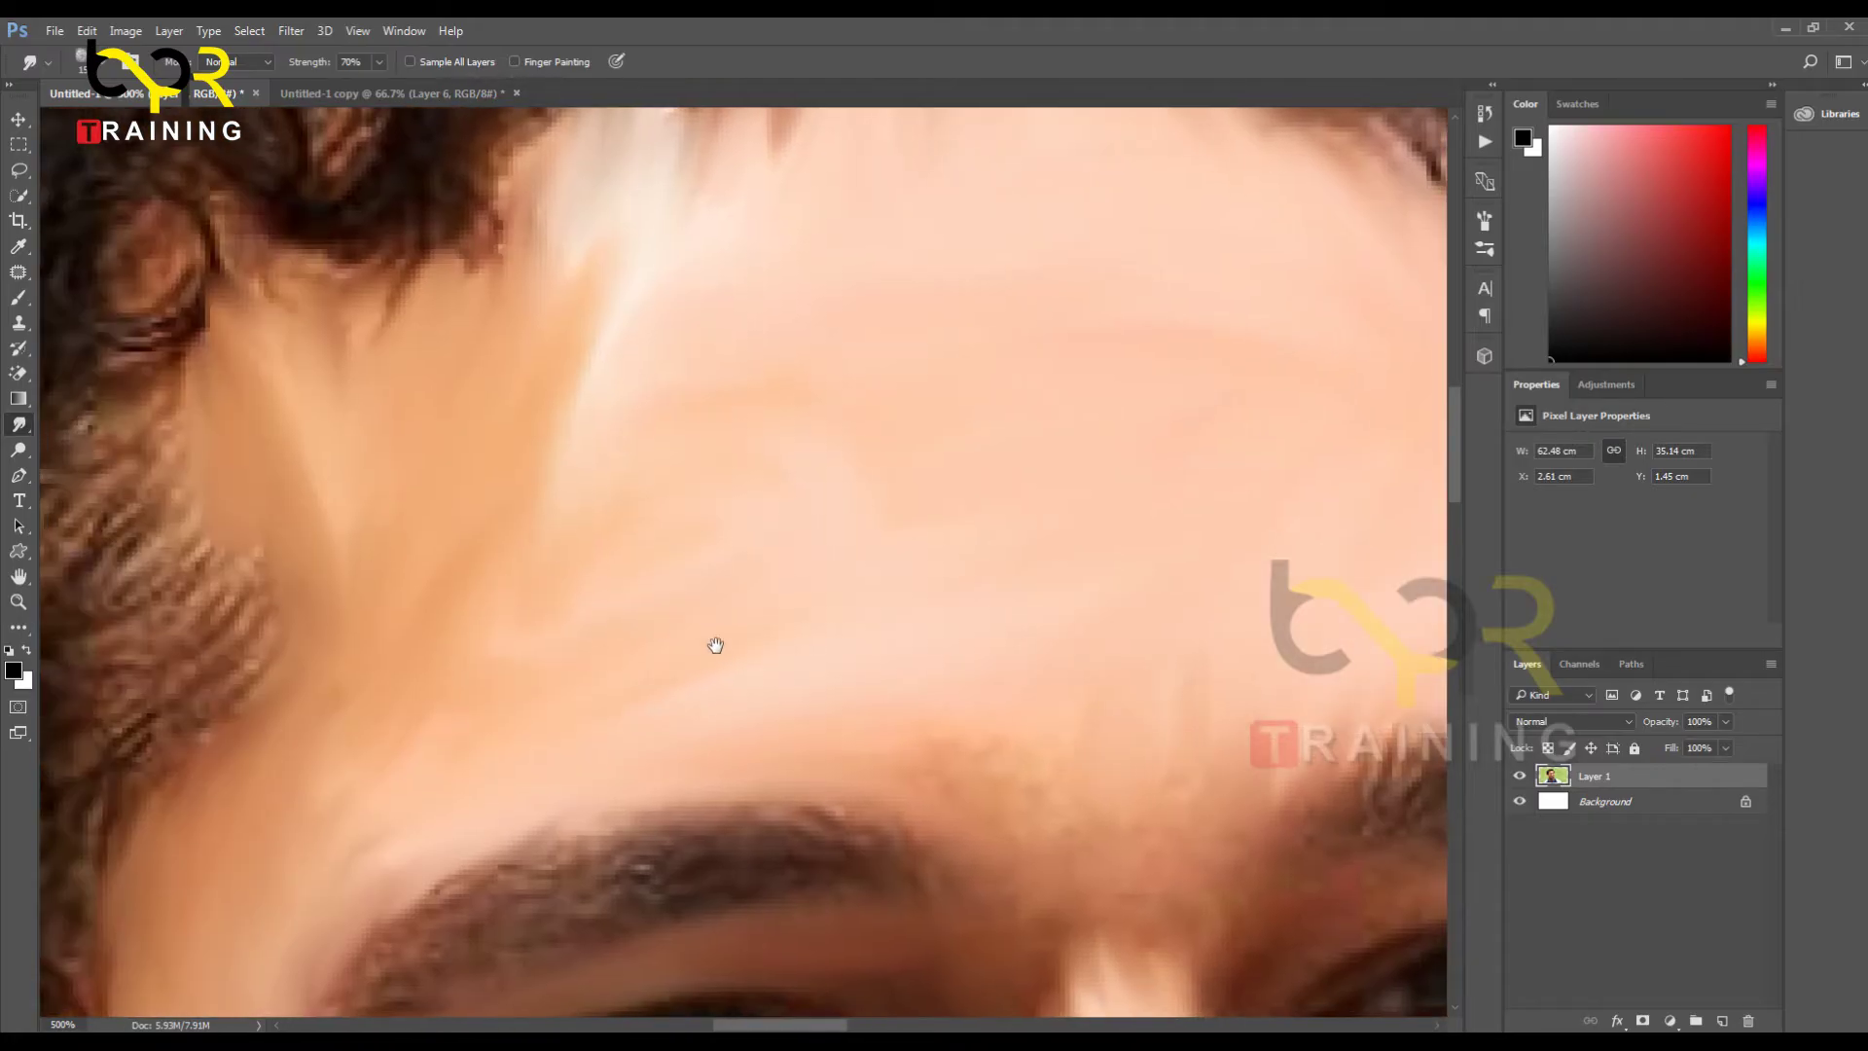
# Step: Smudge the grainy skin above and between the two eyebrows
pyautogui.moveTo(687, 746)
pyautogui.mouseDown()
pyautogui.moveTo(991, 714)
pyautogui.moveTo(863, 728)
pyautogui.moveTo(1063, 824)
pyautogui.moveTo(898, 766)
pyautogui.moveTo(728, 747)
pyautogui.moveTo(534, 772)
pyautogui.mouseUp()
pyautogui.moveTo(948, 715); pyautogui.dragTo(534, 609)
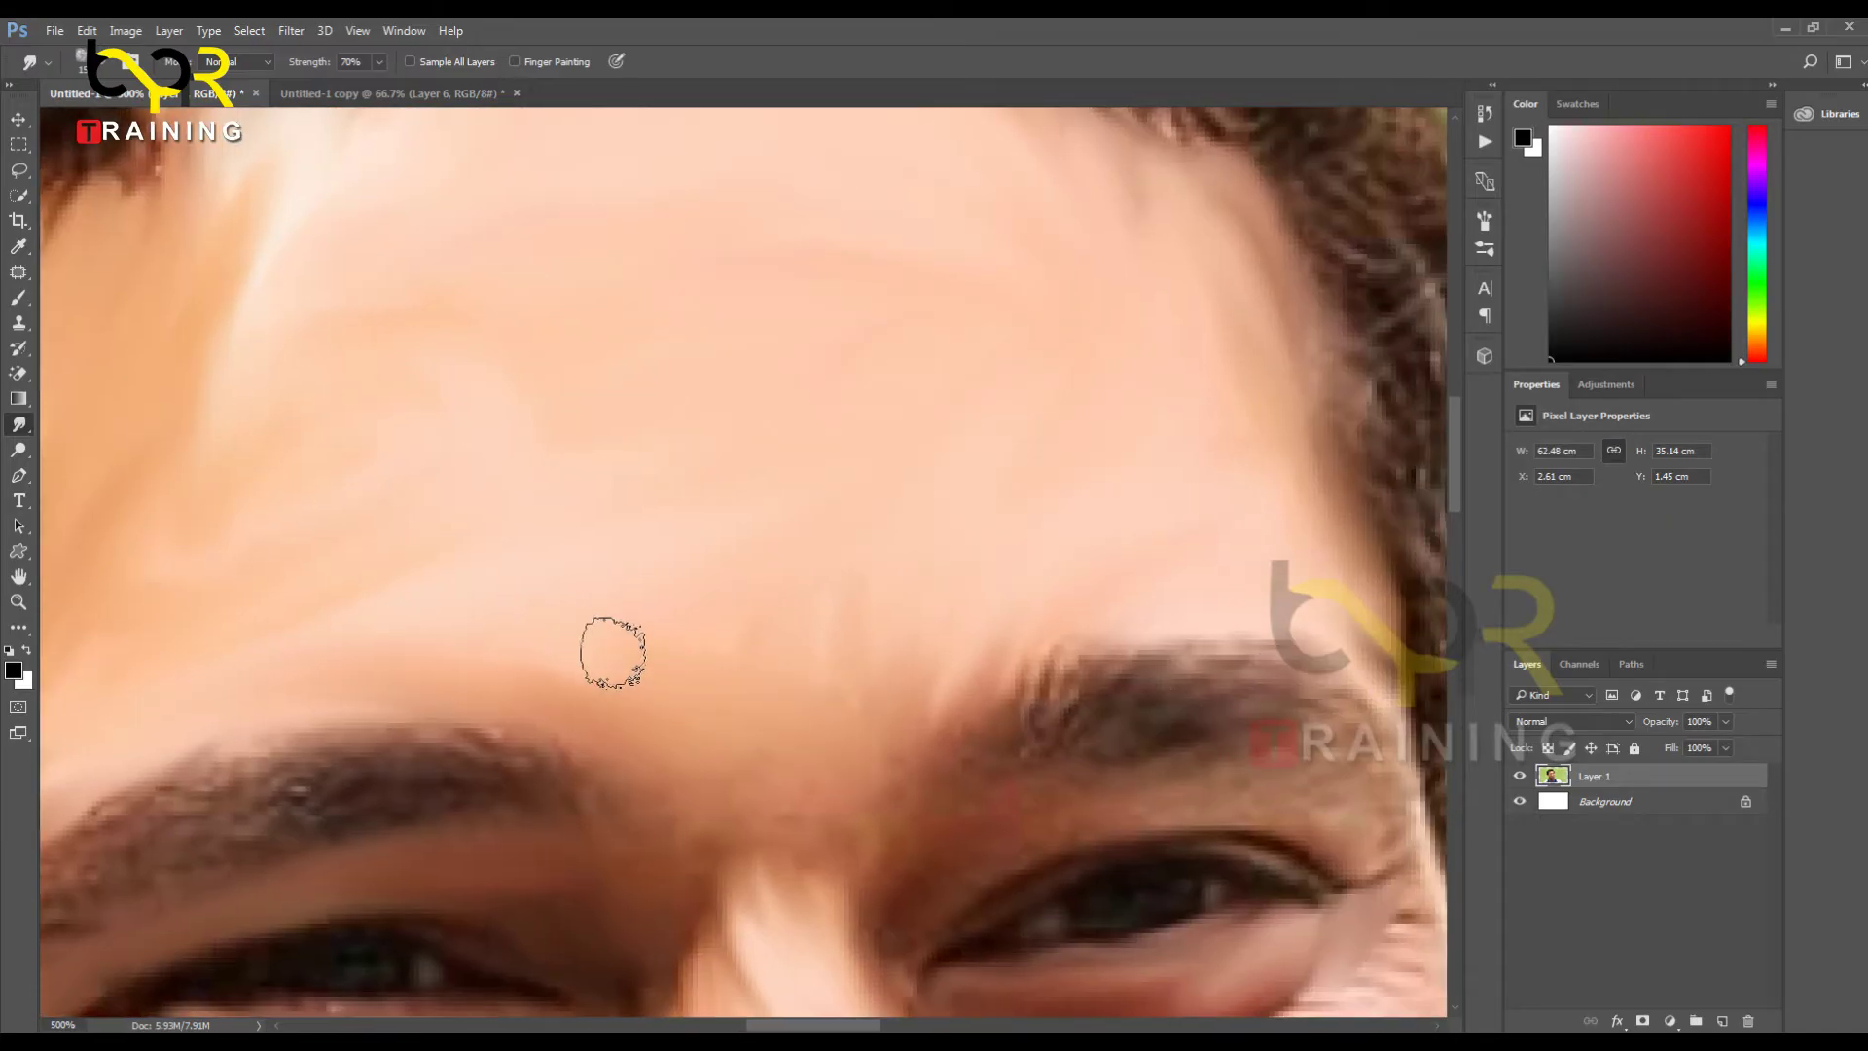
pyautogui.moveTo(892, 586)
pyautogui.mouseDown()
pyautogui.moveTo(755, 784)
pyautogui.moveTo(1109, 584)
pyautogui.moveTo(1080, 534)
pyautogui.moveTo(918, 904)
pyautogui.mouseUp()
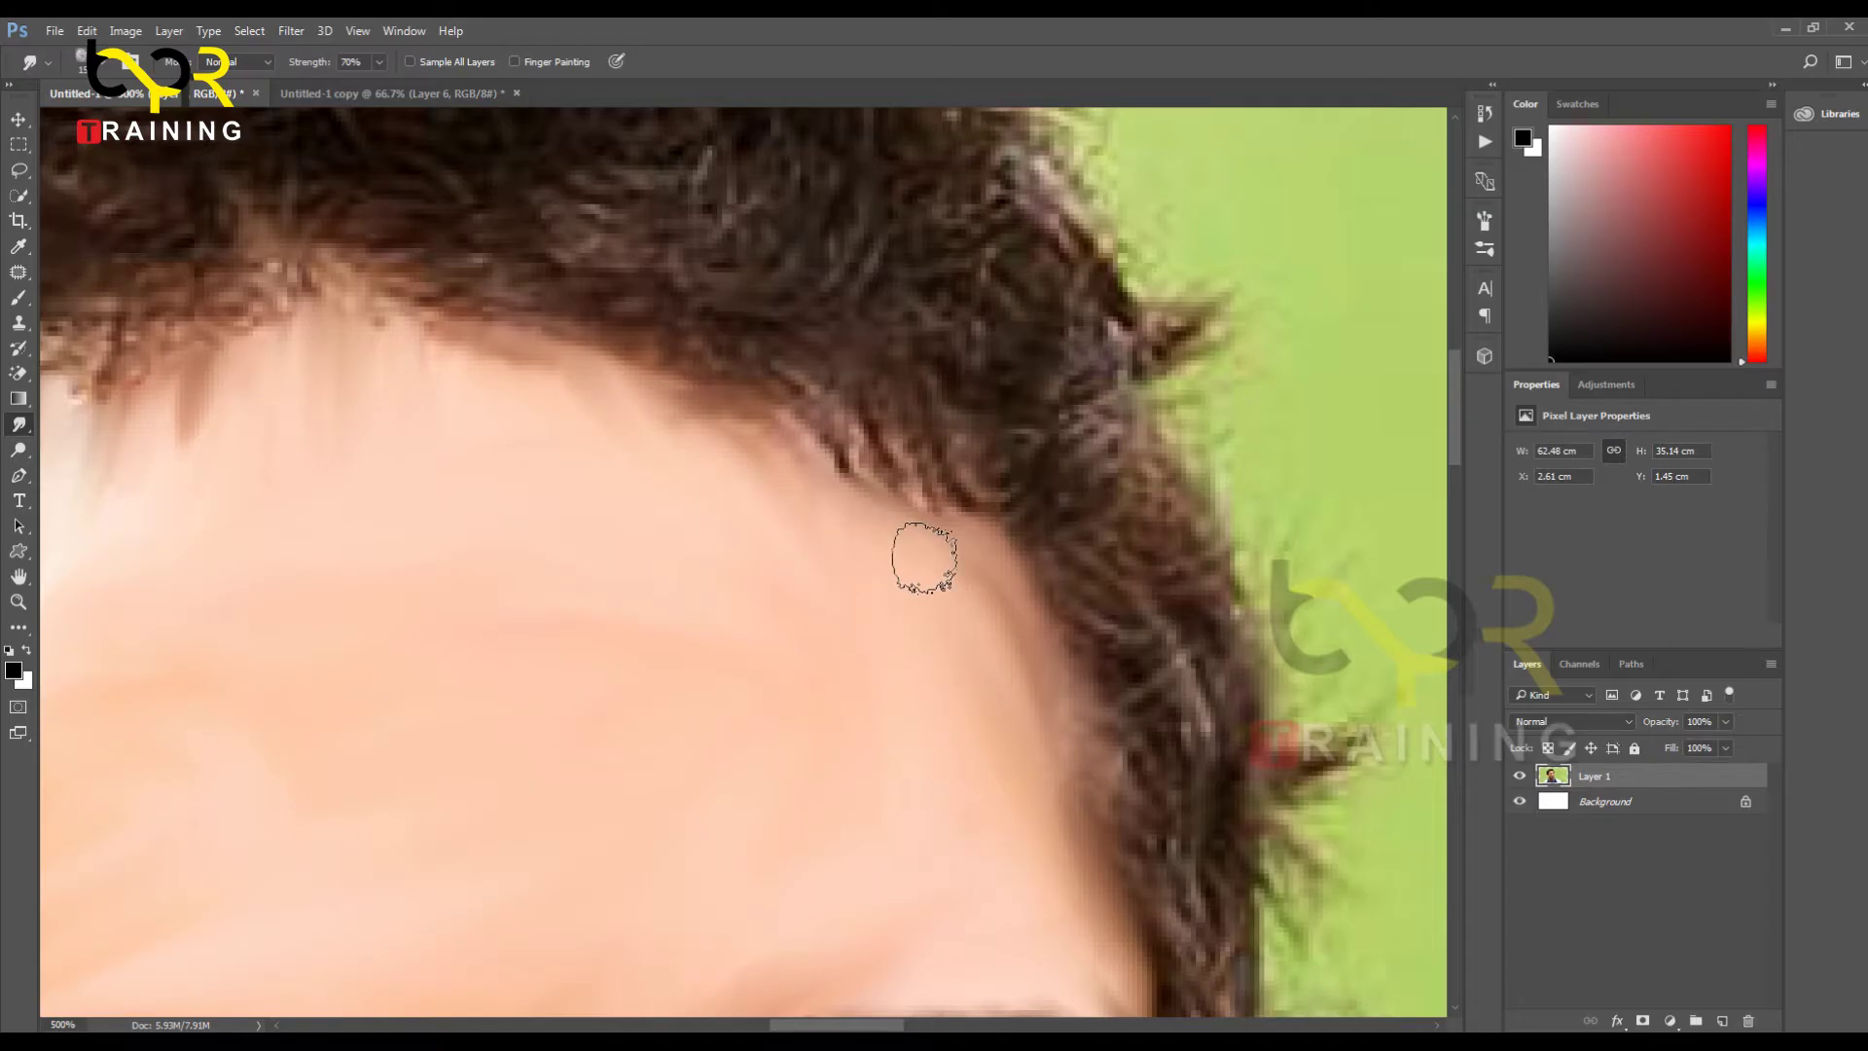
# Step: Check the whole portrait, and examine the brows, eyes and nose bridge at 400% zoom
pyautogui.hotkey('ctrl', '-')
pyautogui.hotkey('ctrl', '-')
pyautogui.hotkey('ctrl', '-')
pyautogui.hotkey('ctrl', '-')
pyautogui.hotkey('ctrl', '-')
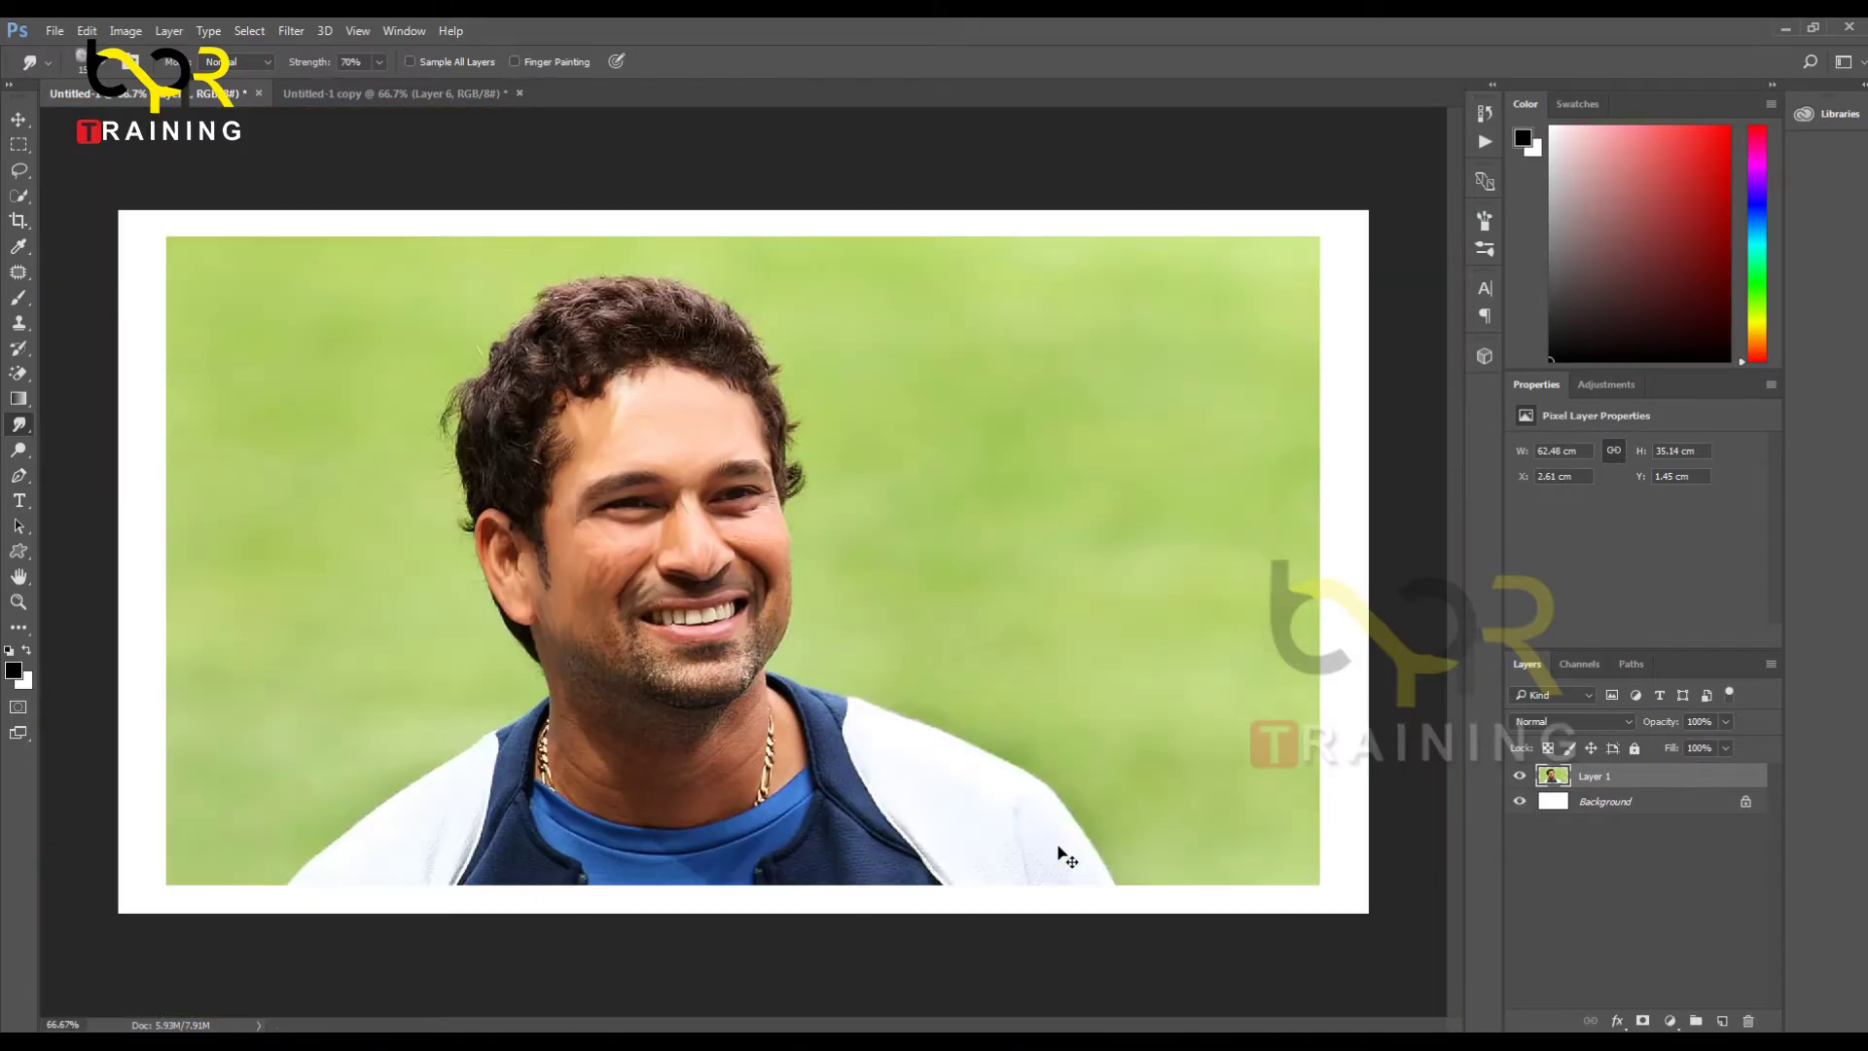
pyautogui.hotkey('ctrl', '+')
pyautogui.hotkey('ctrl', '+')
pyautogui.hotkey('ctrl', '+')
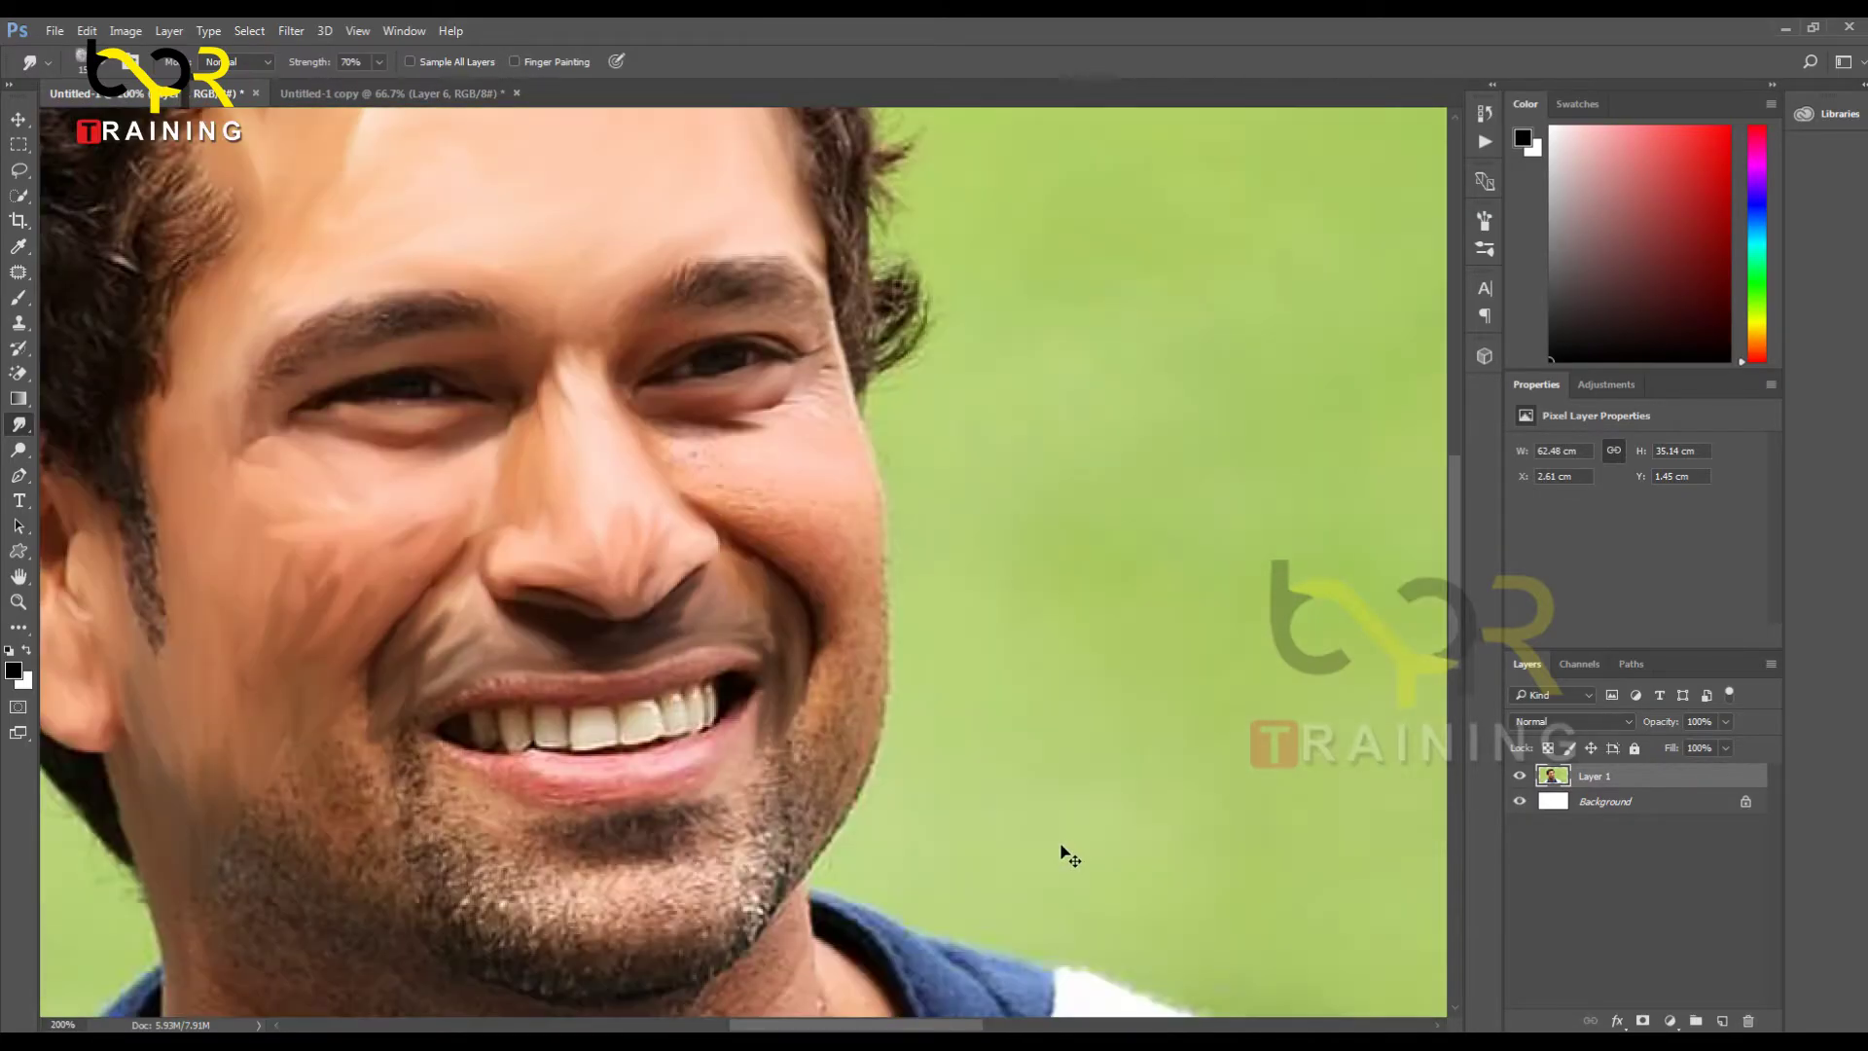
pyautogui.moveTo(375, 513); pyautogui.dragTo(859, 820)
pyautogui.keyDown('ctrl'); pyautogui.click(819, 532); pyautogui.keyUp('ctrl')
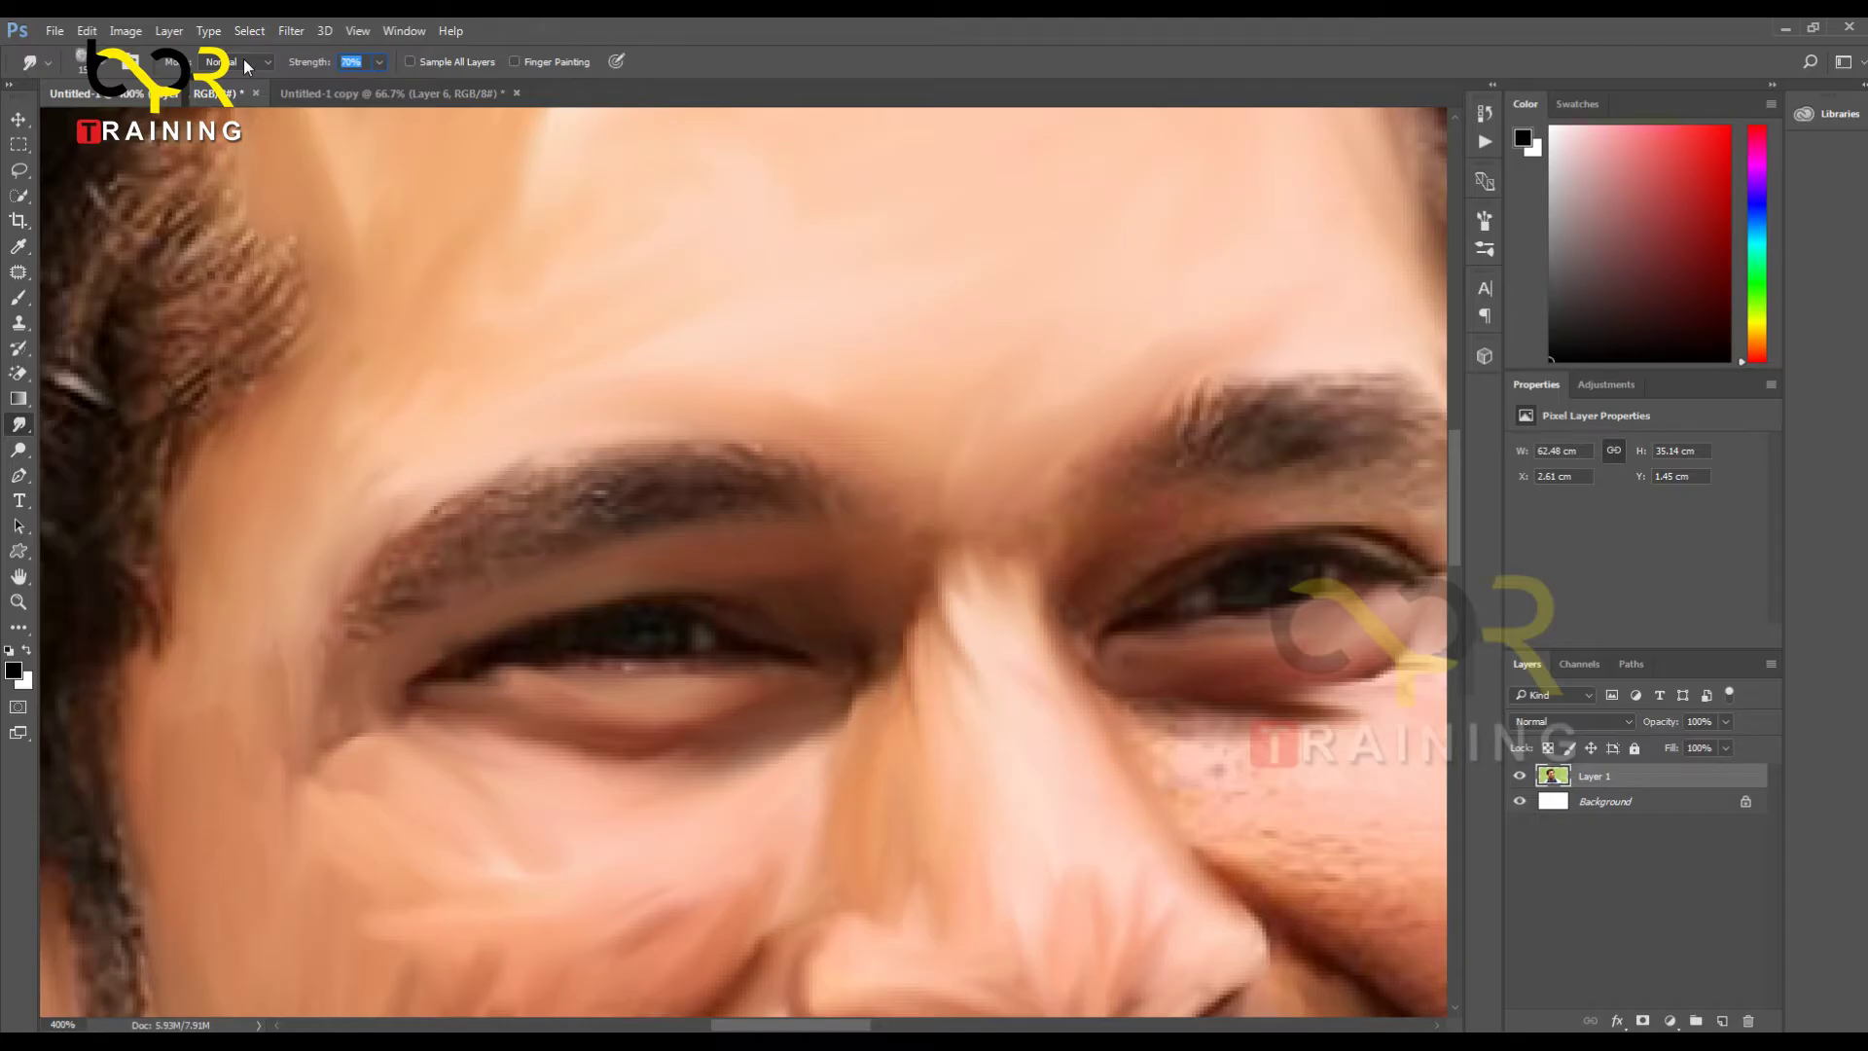
# Step: Set the Smudge strength to 80% and smudge from between the brows down the nose bridge
pyautogui.write('80')
pyautogui.press('Return')
pyautogui.moveTo(979, 424); pyautogui.dragTo(800, 410)
pyautogui.moveTo(777, 574)
pyautogui.mouseDown()
pyautogui.moveTo(803, 790)
pyautogui.moveTo(787, 578)
pyautogui.mouseUp()
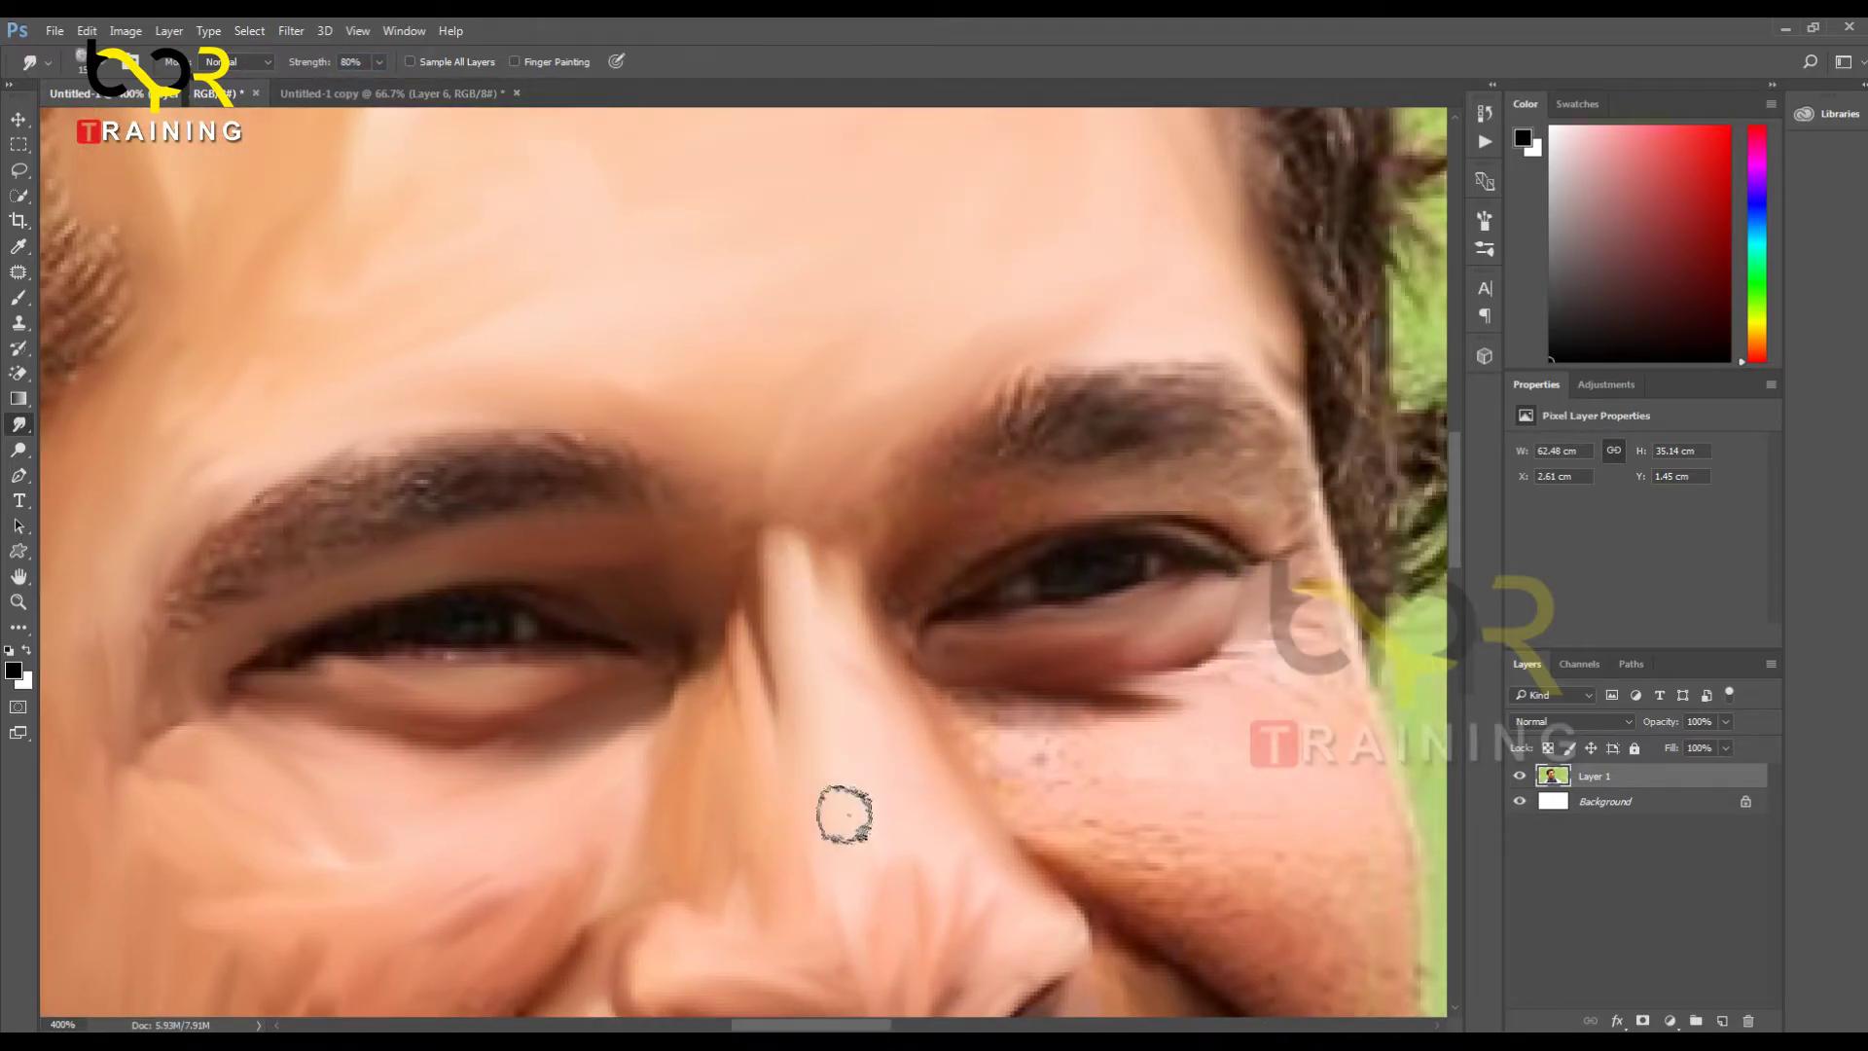
# Step: Smudge the far eye's upper lid, outer corner and under-eye skin with a smaller brush
pyautogui.moveTo(1098, 718)
pyautogui.mouseDown()
pyautogui.moveTo(1089, 779)
pyautogui.moveTo(747, 922)
pyautogui.mouseUp()
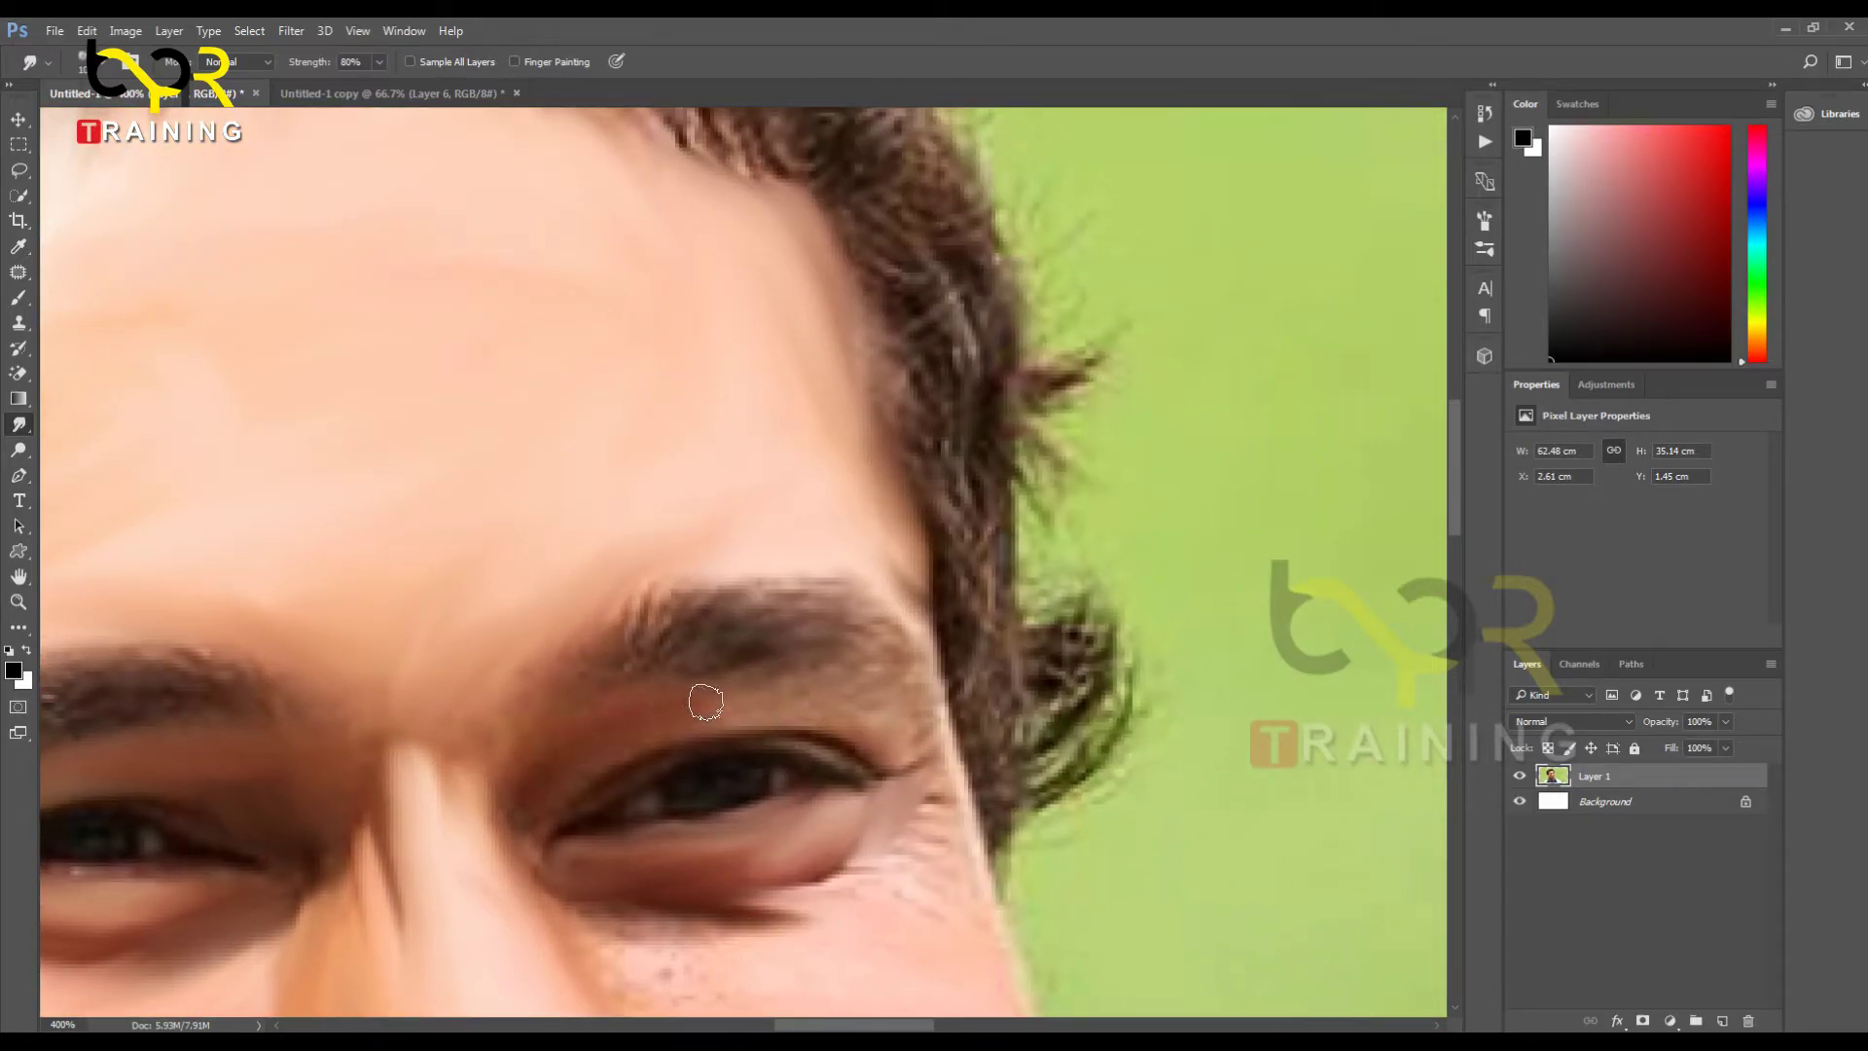
pyautogui.moveTo(660, 726)
pyautogui.mouseDown()
pyautogui.moveTo(530, 805)
pyautogui.moveTo(555, 696)
pyautogui.moveTo(530, 822)
pyautogui.moveTo(530, 674)
pyautogui.moveTo(504, 821)
pyautogui.moveTo(525, 764)
pyautogui.moveTo(804, 701)
pyautogui.moveTo(781, 684)
pyautogui.moveTo(844, 707)
pyautogui.moveTo(884, 752)
pyautogui.moveTo(903, 710)
pyautogui.moveTo(938, 724)
pyautogui.moveTo(929, 768)
pyautogui.moveTo(889, 593)
pyautogui.moveTo(907, 552)
pyautogui.moveTo(935, 722)
pyautogui.moveTo(888, 863)
pyautogui.moveTo(881, 718)
pyautogui.moveTo(895, 896)
pyautogui.moveTo(731, 923)
pyautogui.moveTo(801, 890)
pyautogui.moveTo(635, 925)
pyautogui.mouseUp()
pyautogui.press('space')
pyautogui.moveTo(769, 938)
pyautogui.mouseDown()
pyautogui.moveTo(782, 622)
pyautogui.moveTo(738, 594)
pyautogui.moveTo(592, 600)
pyautogui.moveTo(671, 680)
pyautogui.moveTo(752, 633)
pyautogui.mouseUp()
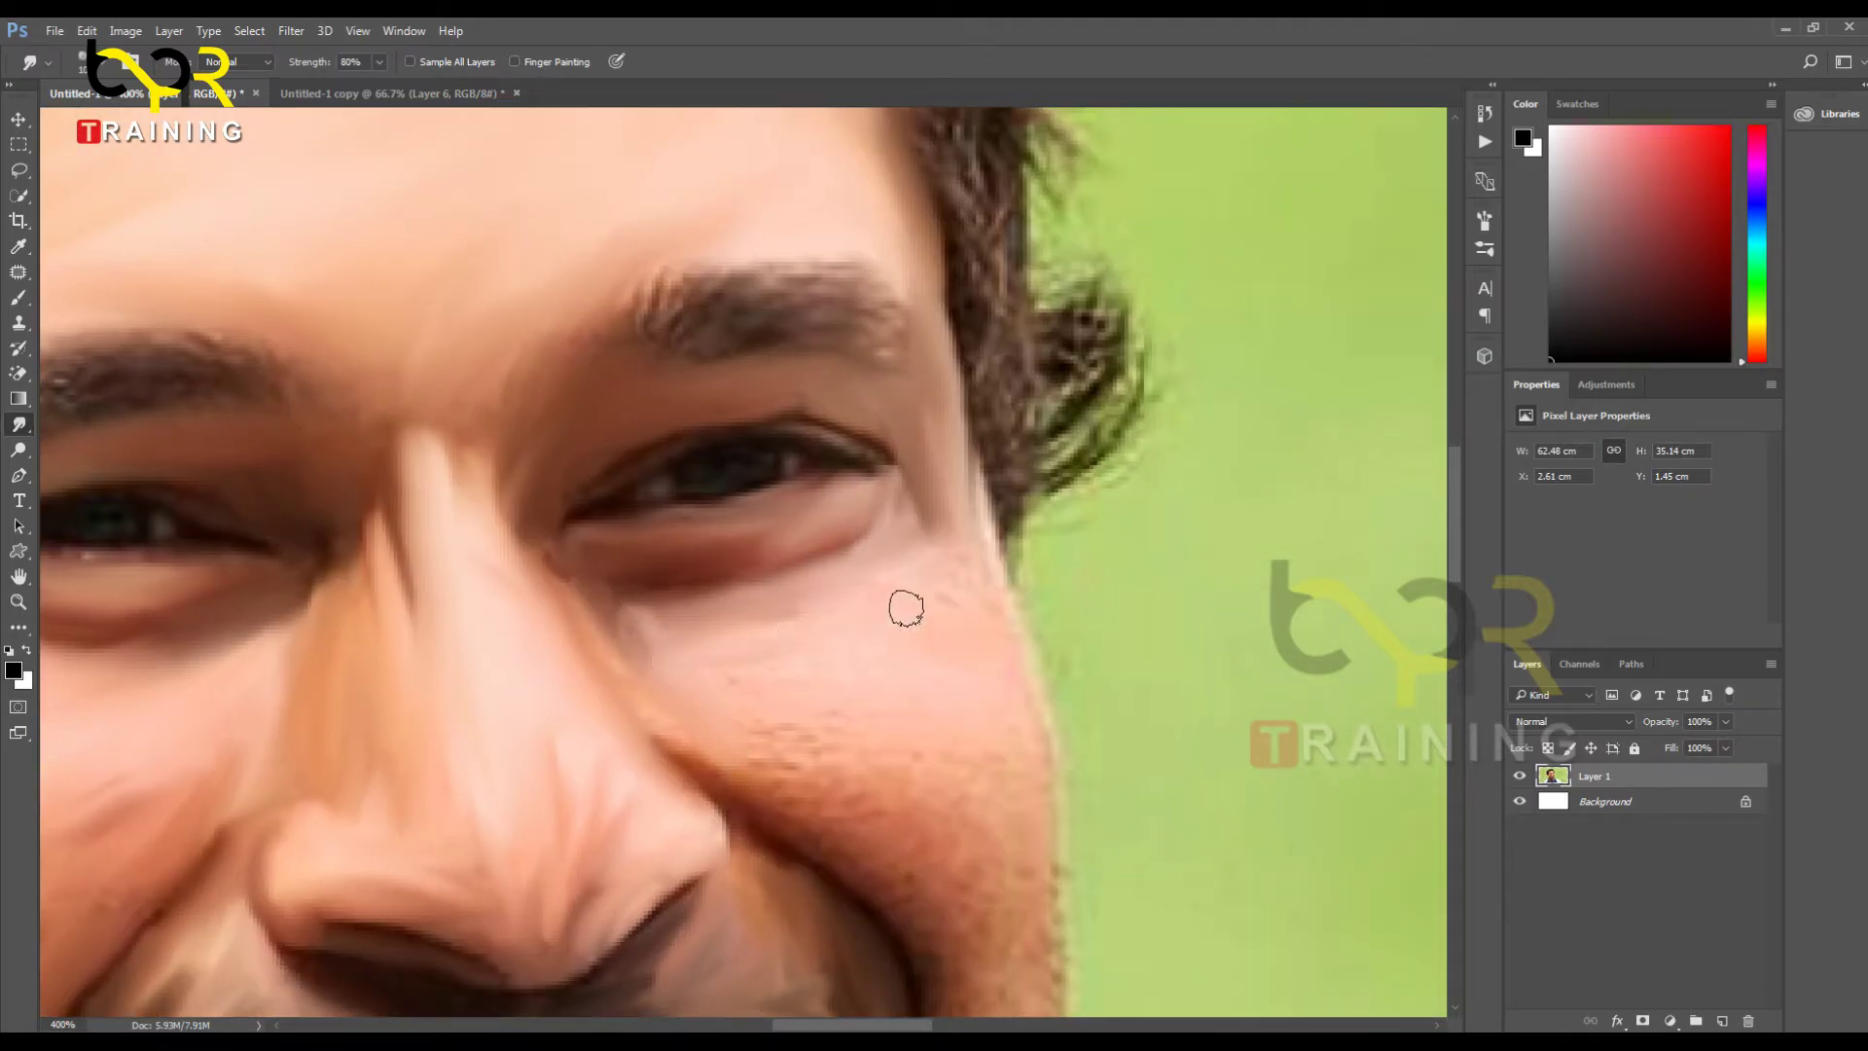
# Step: Smudge the upper far cheek from the outer edge of the face across to the side of the nose
pyautogui.moveTo(939, 578); pyautogui.dragTo(999, 653)
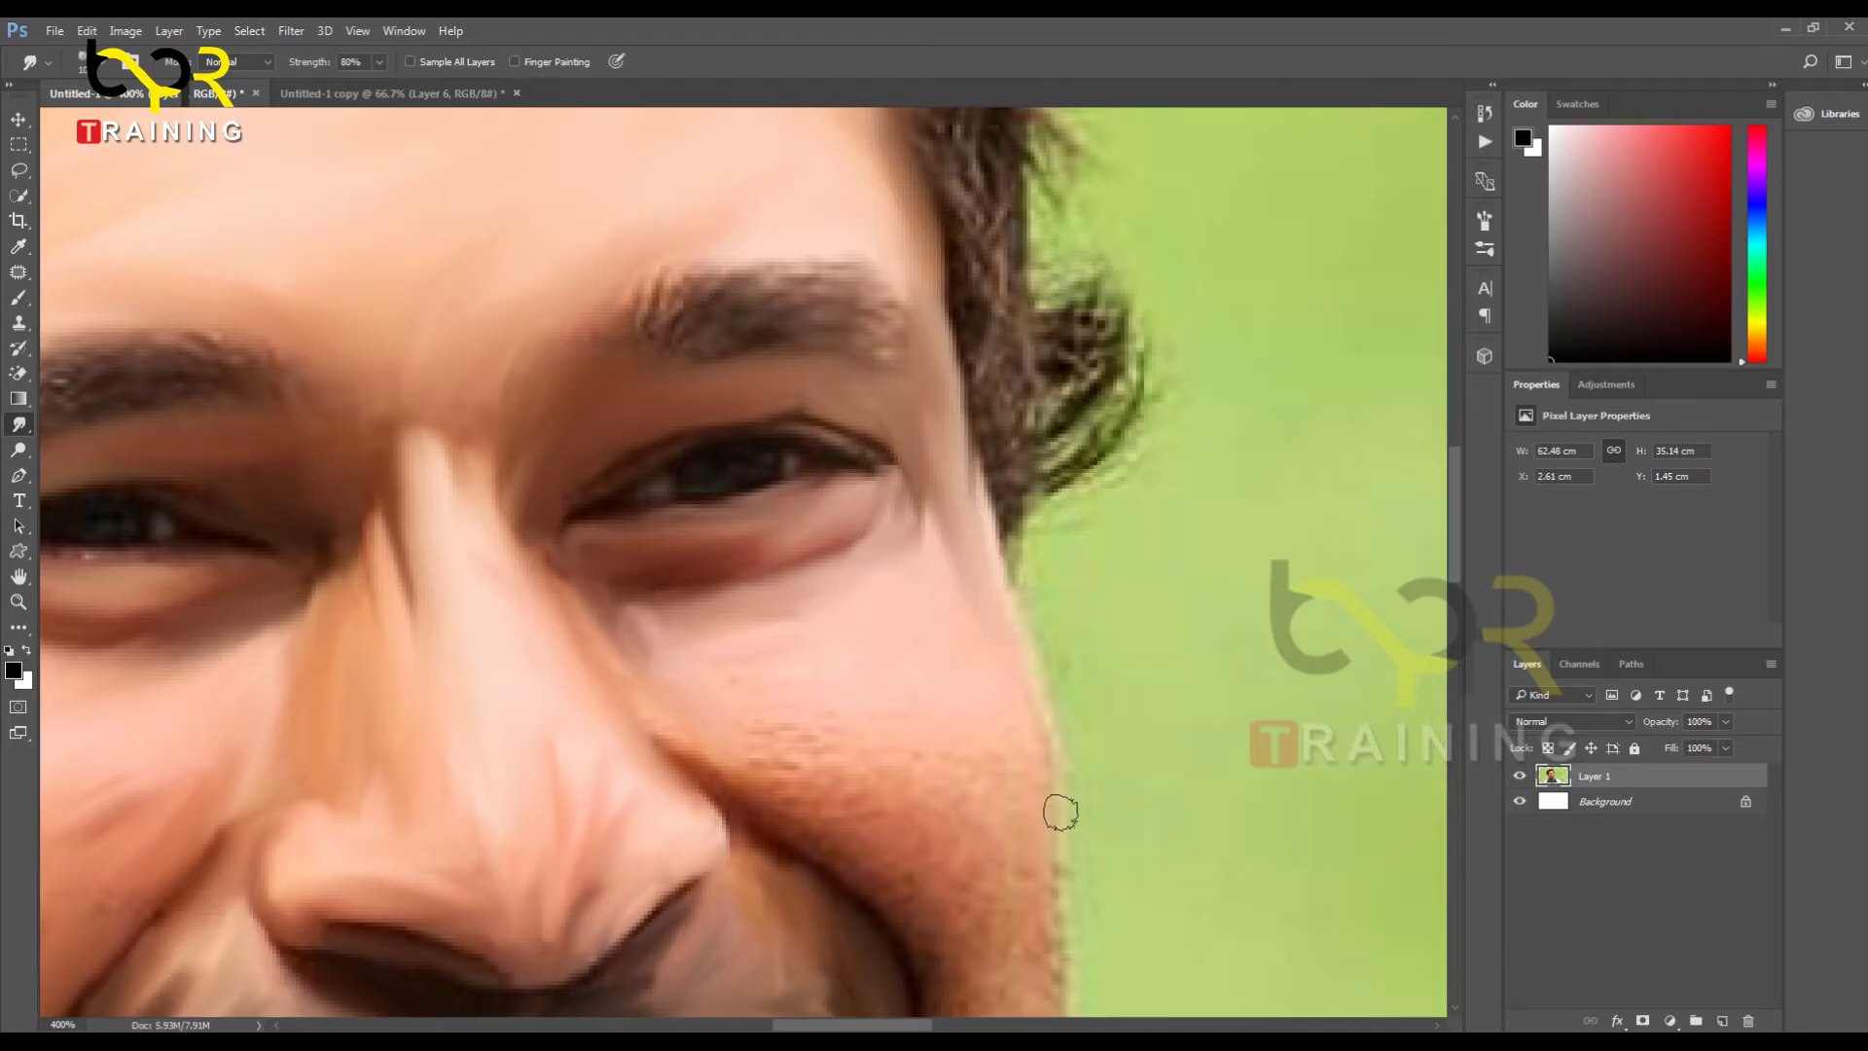
pyautogui.moveTo(914, 569)
pyautogui.mouseDown()
pyautogui.moveTo(964, 634)
pyautogui.moveTo(938, 613)
pyautogui.moveTo(891, 629)
pyautogui.moveTo(876, 709)
pyautogui.moveTo(904, 710)
pyautogui.moveTo(792, 750)
pyautogui.moveTo(713, 704)
pyautogui.moveTo(771, 617)
pyautogui.moveTo(651, 633)
pyautogui.moveTo(599, 608)
pyautogui.moveTo(644, 699)
pyautogui.moveTo(587, 613)
pyautogui.moveTo(672, 704)
pyautogui.mouseUp()
pyautogui.moveTo(681, 627); pyautogui.dragTo(696, 694)
pyautogui.moveTo(695, 631)
pyautogui.mouseDown()
pyautogui.moveTo(642, 626)
pyautogui.moveTo(769, 623)
pyautogui.mouseUp()
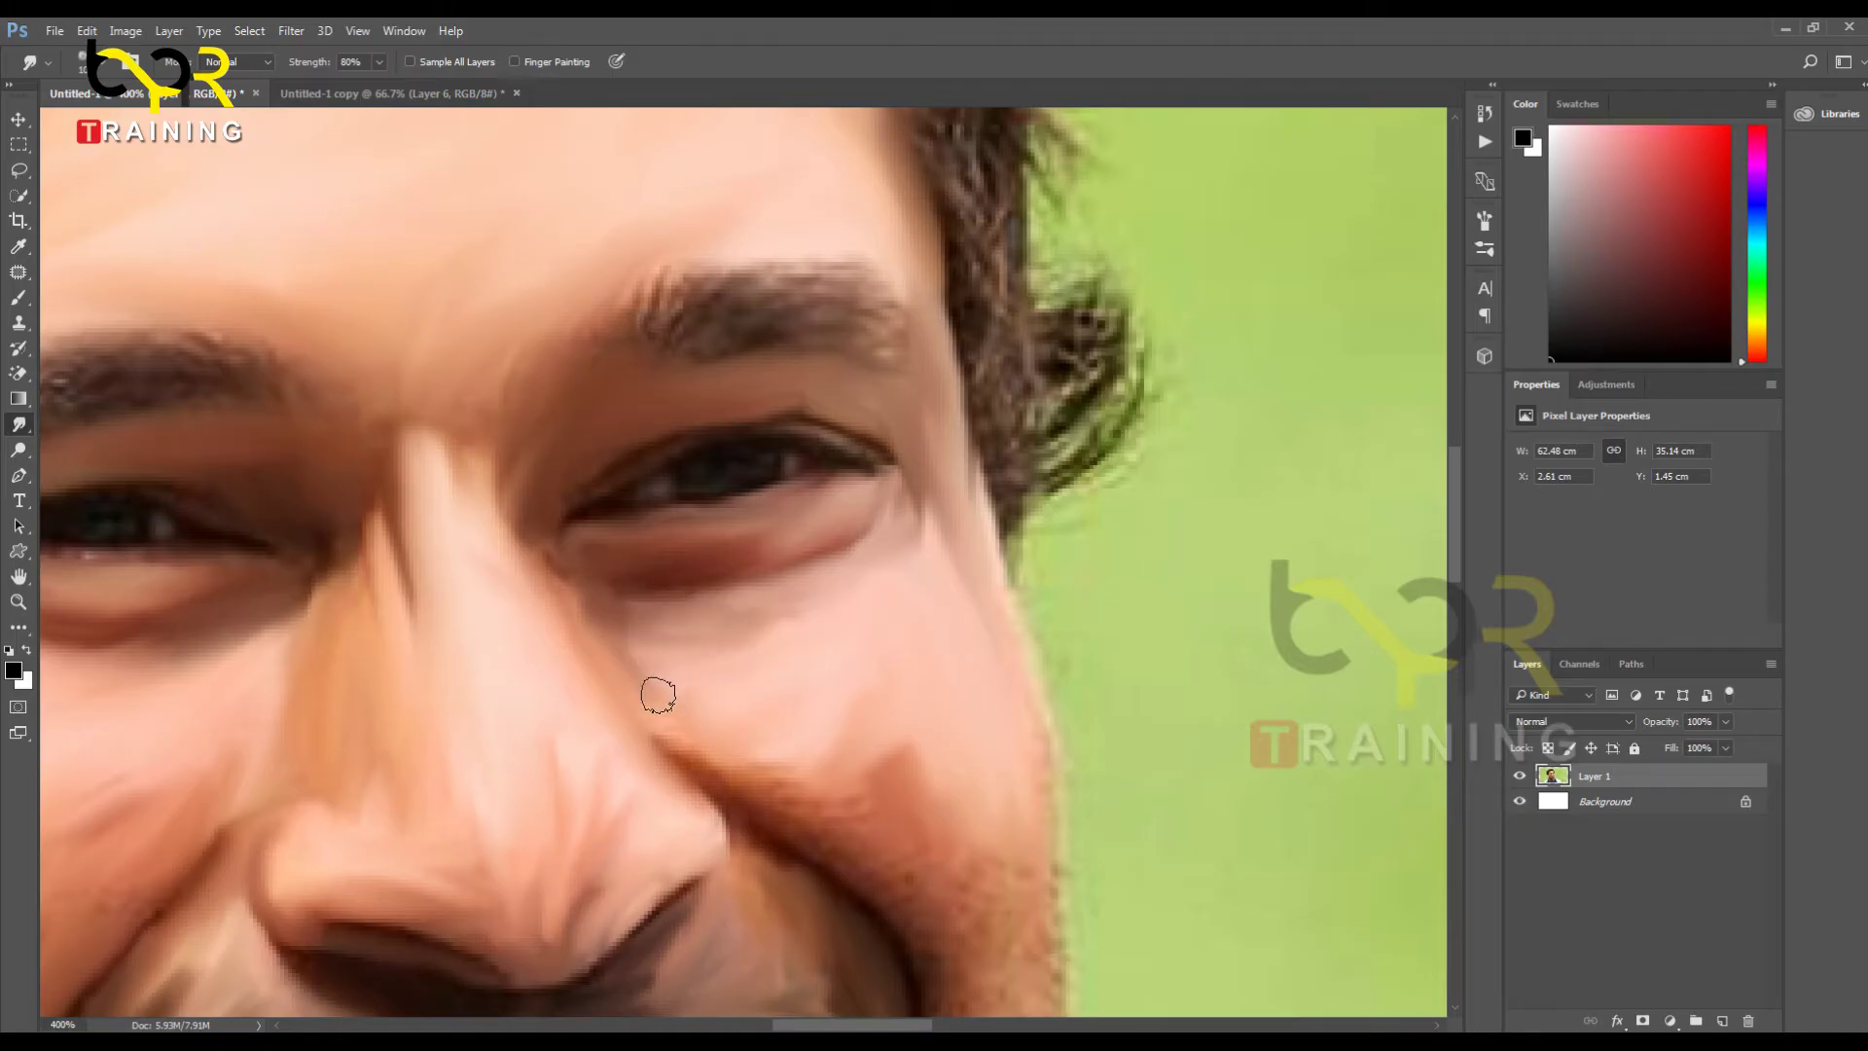
pyautogui.moveTo(684, 731)
pyautogui.mouseDown()
pyautogui.moveTo(725, 776)
pyautogui.moveTo(764, 773)
pyautogui.mouseUp()
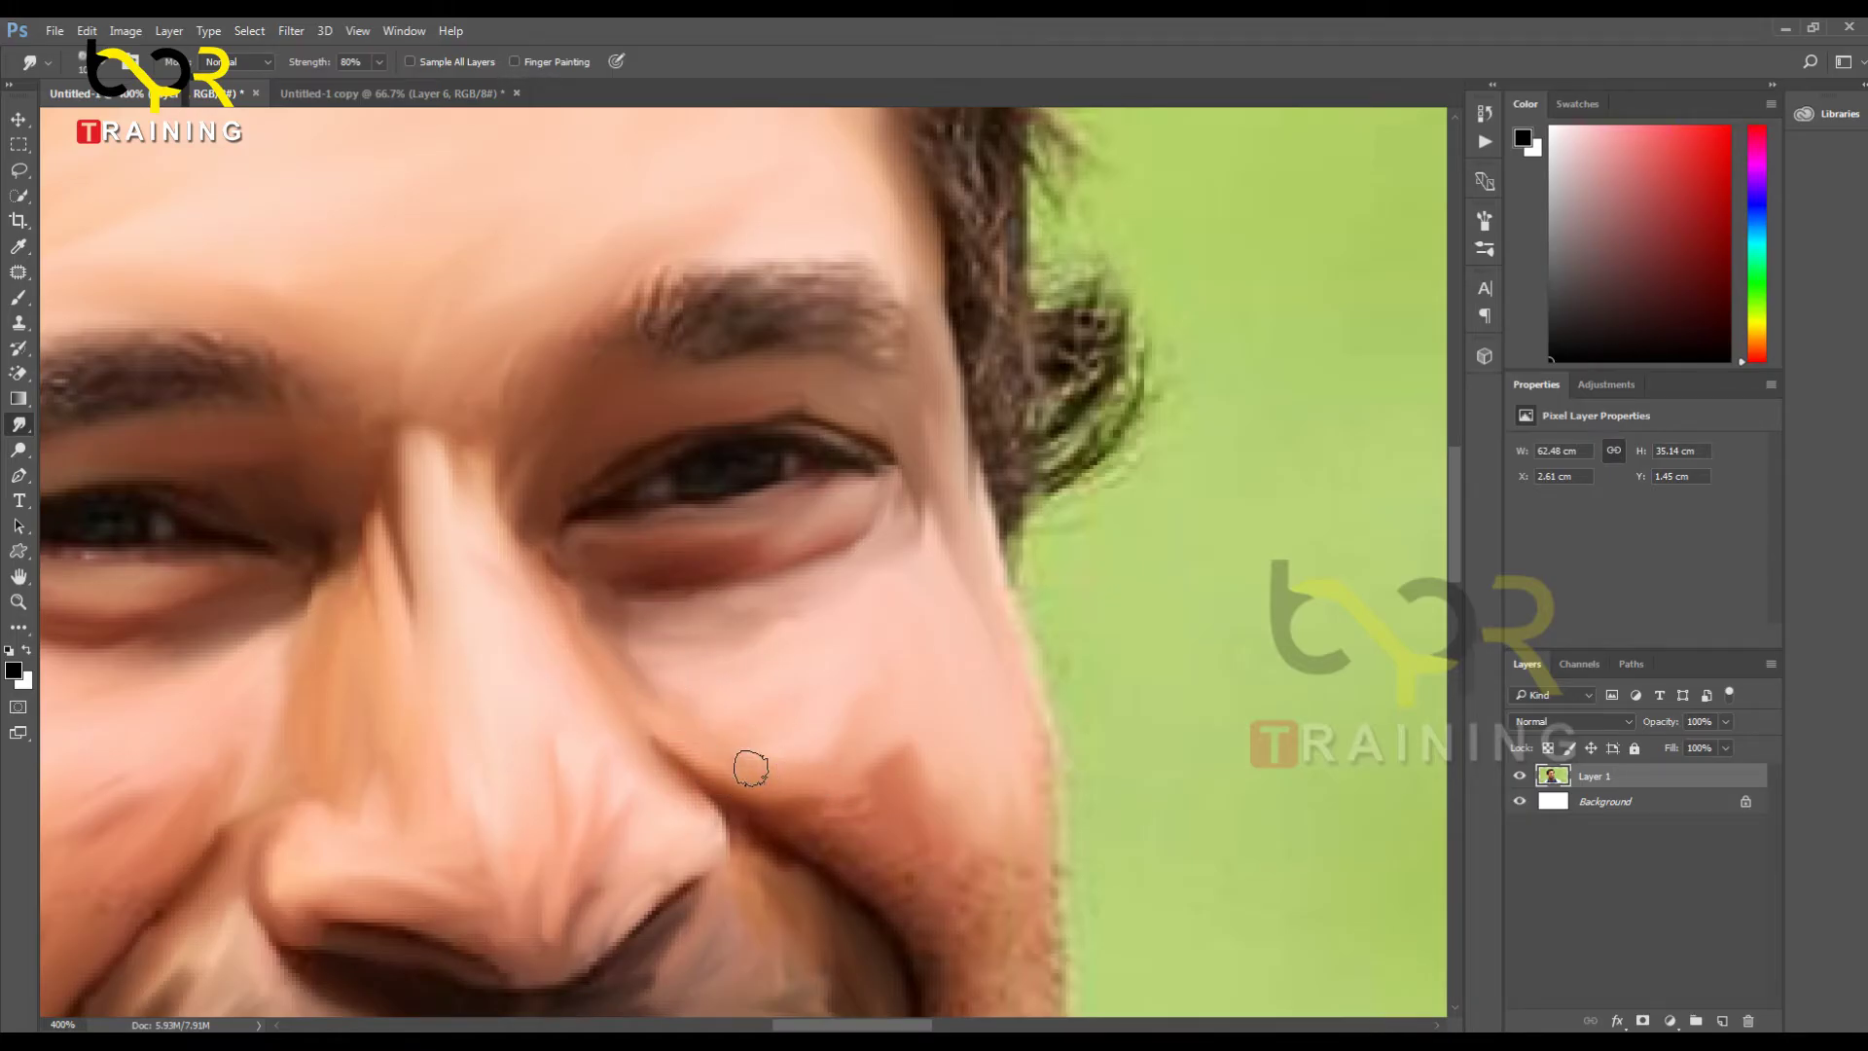
# Step: Smudge the lower part of the far cheek along the outside of the smile crease
pyautogui.moveTo(888, 683); pyautogui.dragTo(868, 697)
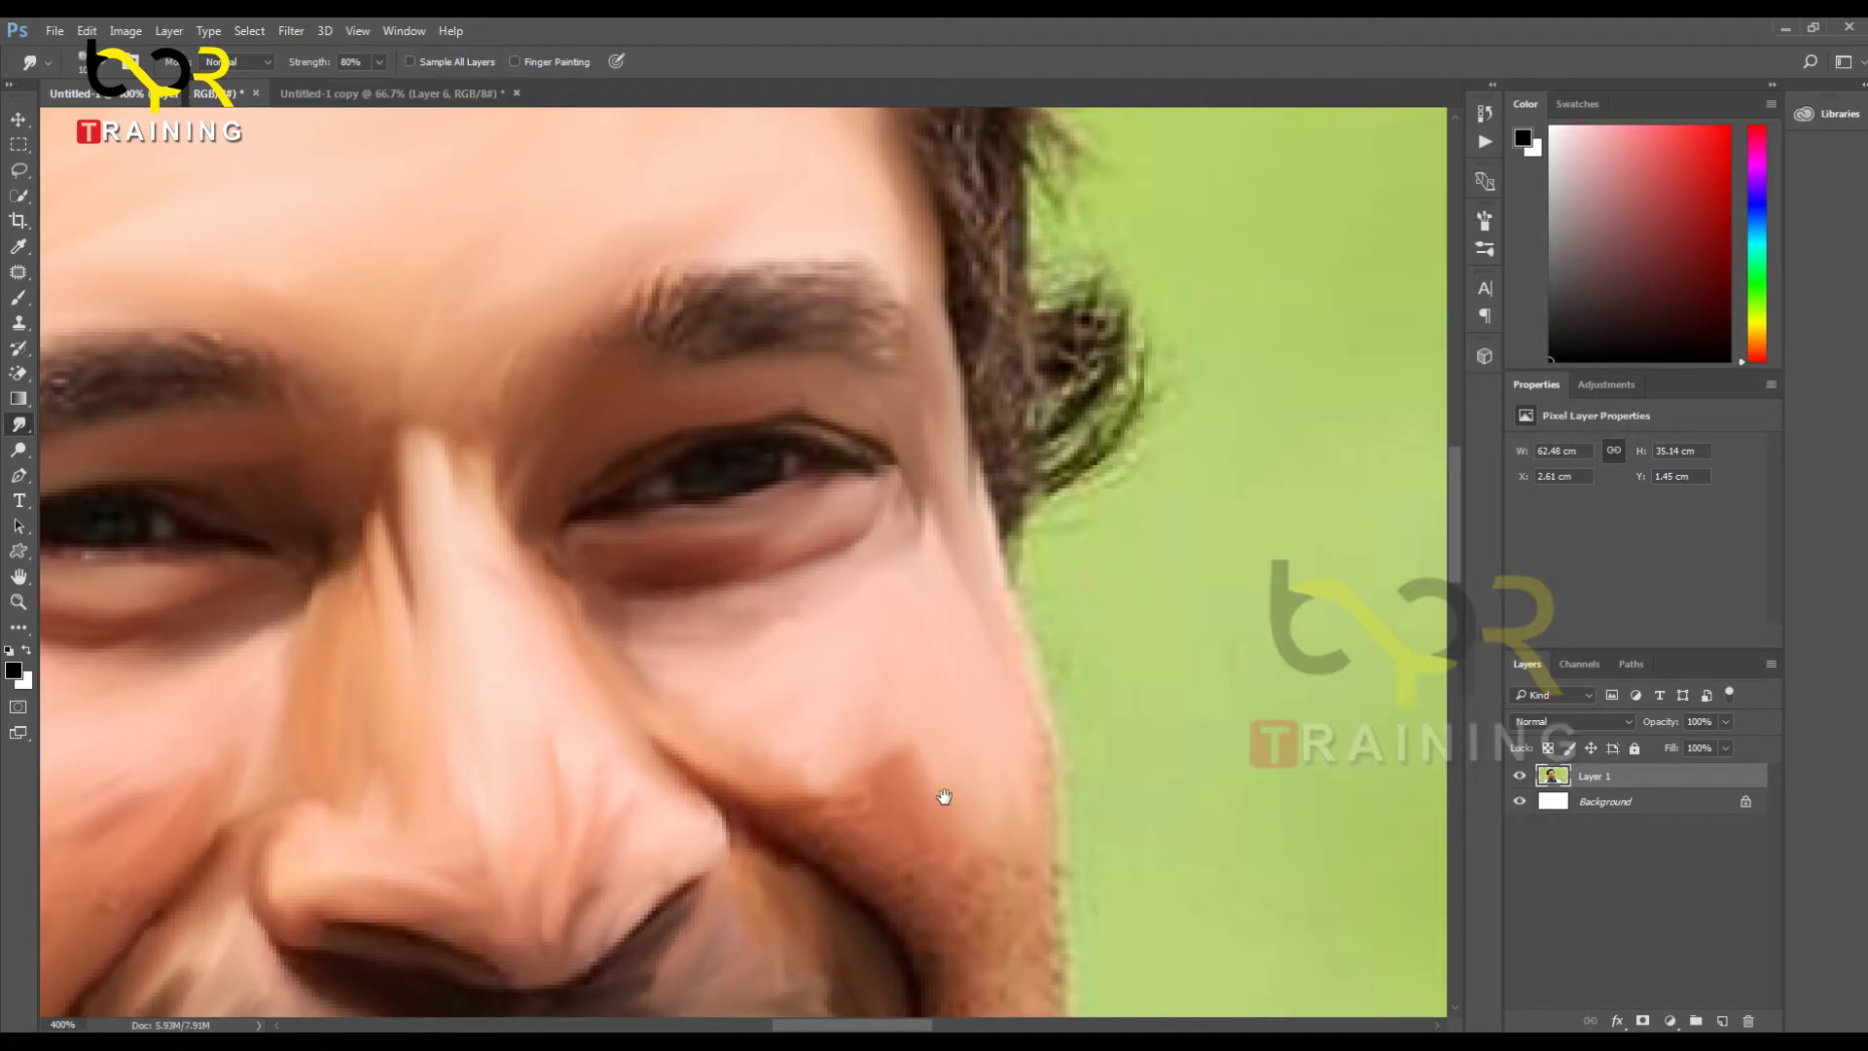
pyautogui.moveTo(944, 796); pyautogui.dragTo(887, 696)
pyautogui.moveTo(874, 624)
pyautogui.mouseDown()
pyautogui.moveTo(764, 653)
pyautogui.moveTo(885, 600)
pyautogui.moveTo(884, 646)
pyautogui.moveTo(733, 633)
pyautogui.moveTo(779, 678)
pyautogui.moveTo(755, 691)
pyautogui.moveTo(771, 707)
pyautogui.moveTo(740, 670)
pyautogui.moveTo(797, 692)
pyautogui.mouseUp()
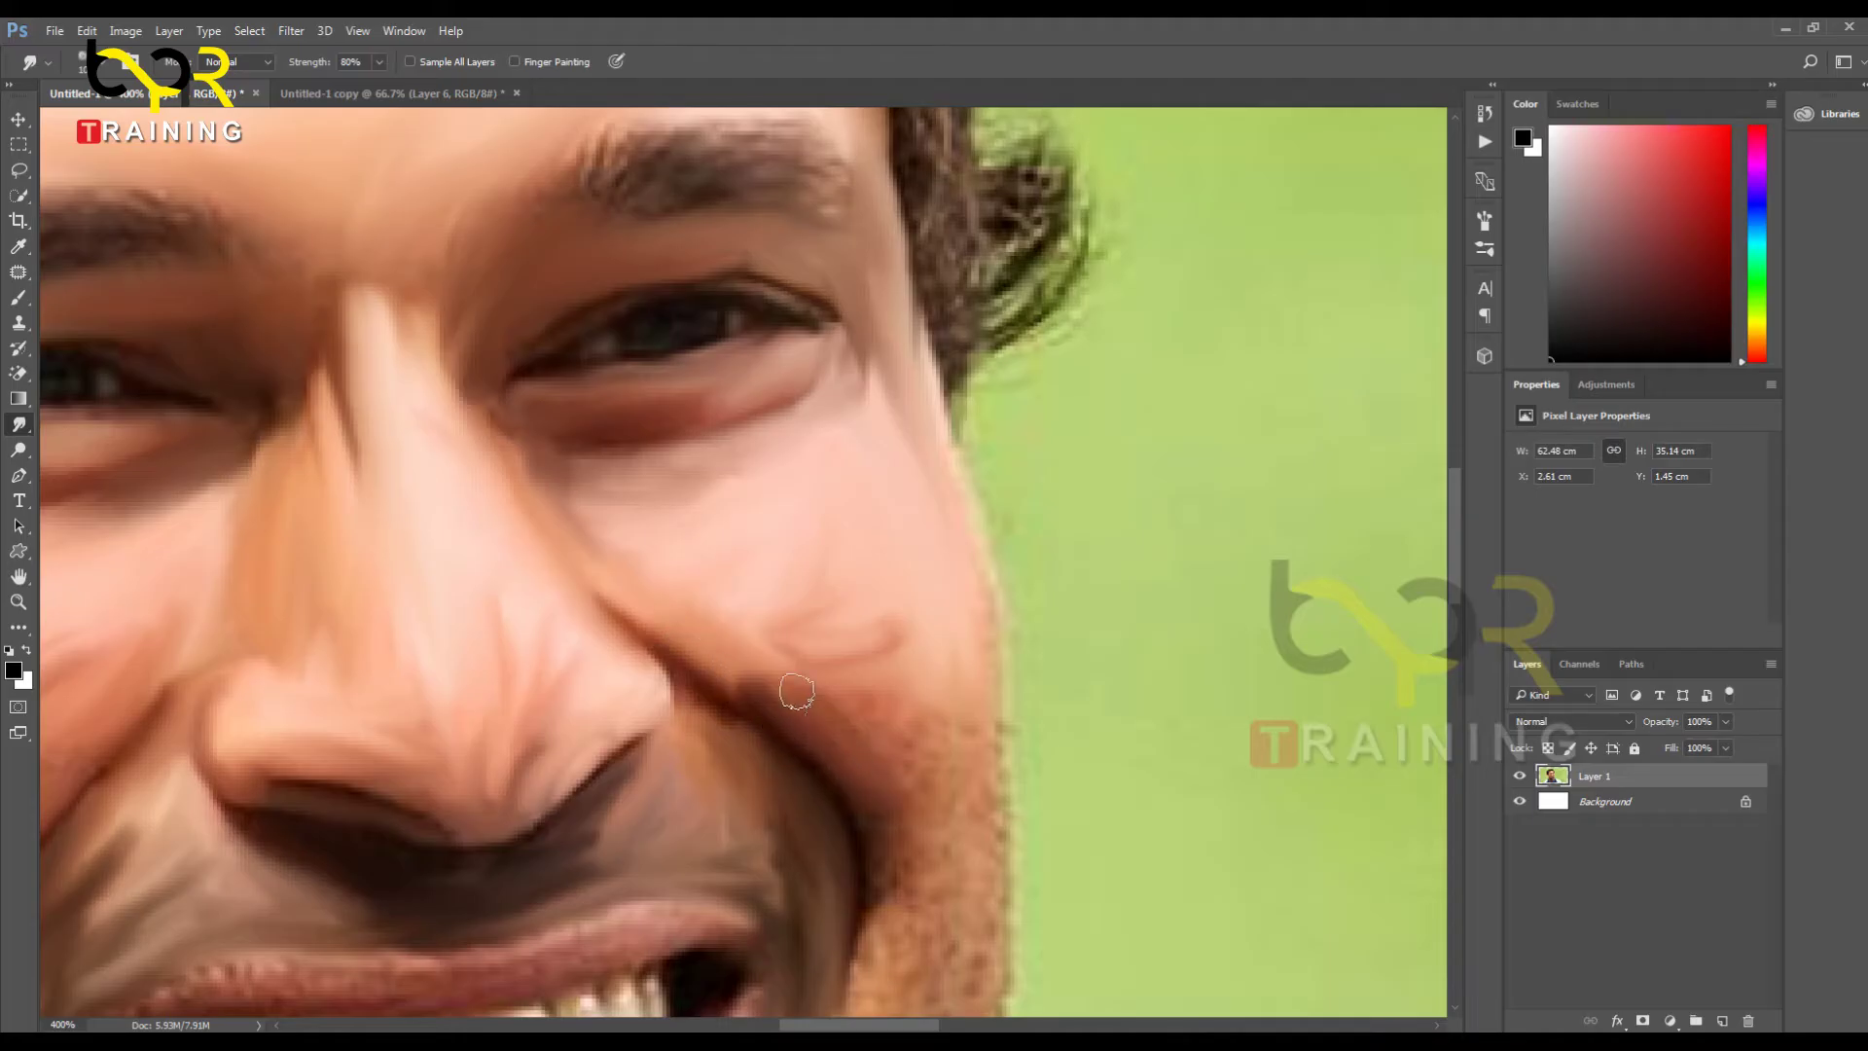
pyautogui.moveTo(876, 747); pyautogui.dragTo(920, 758)
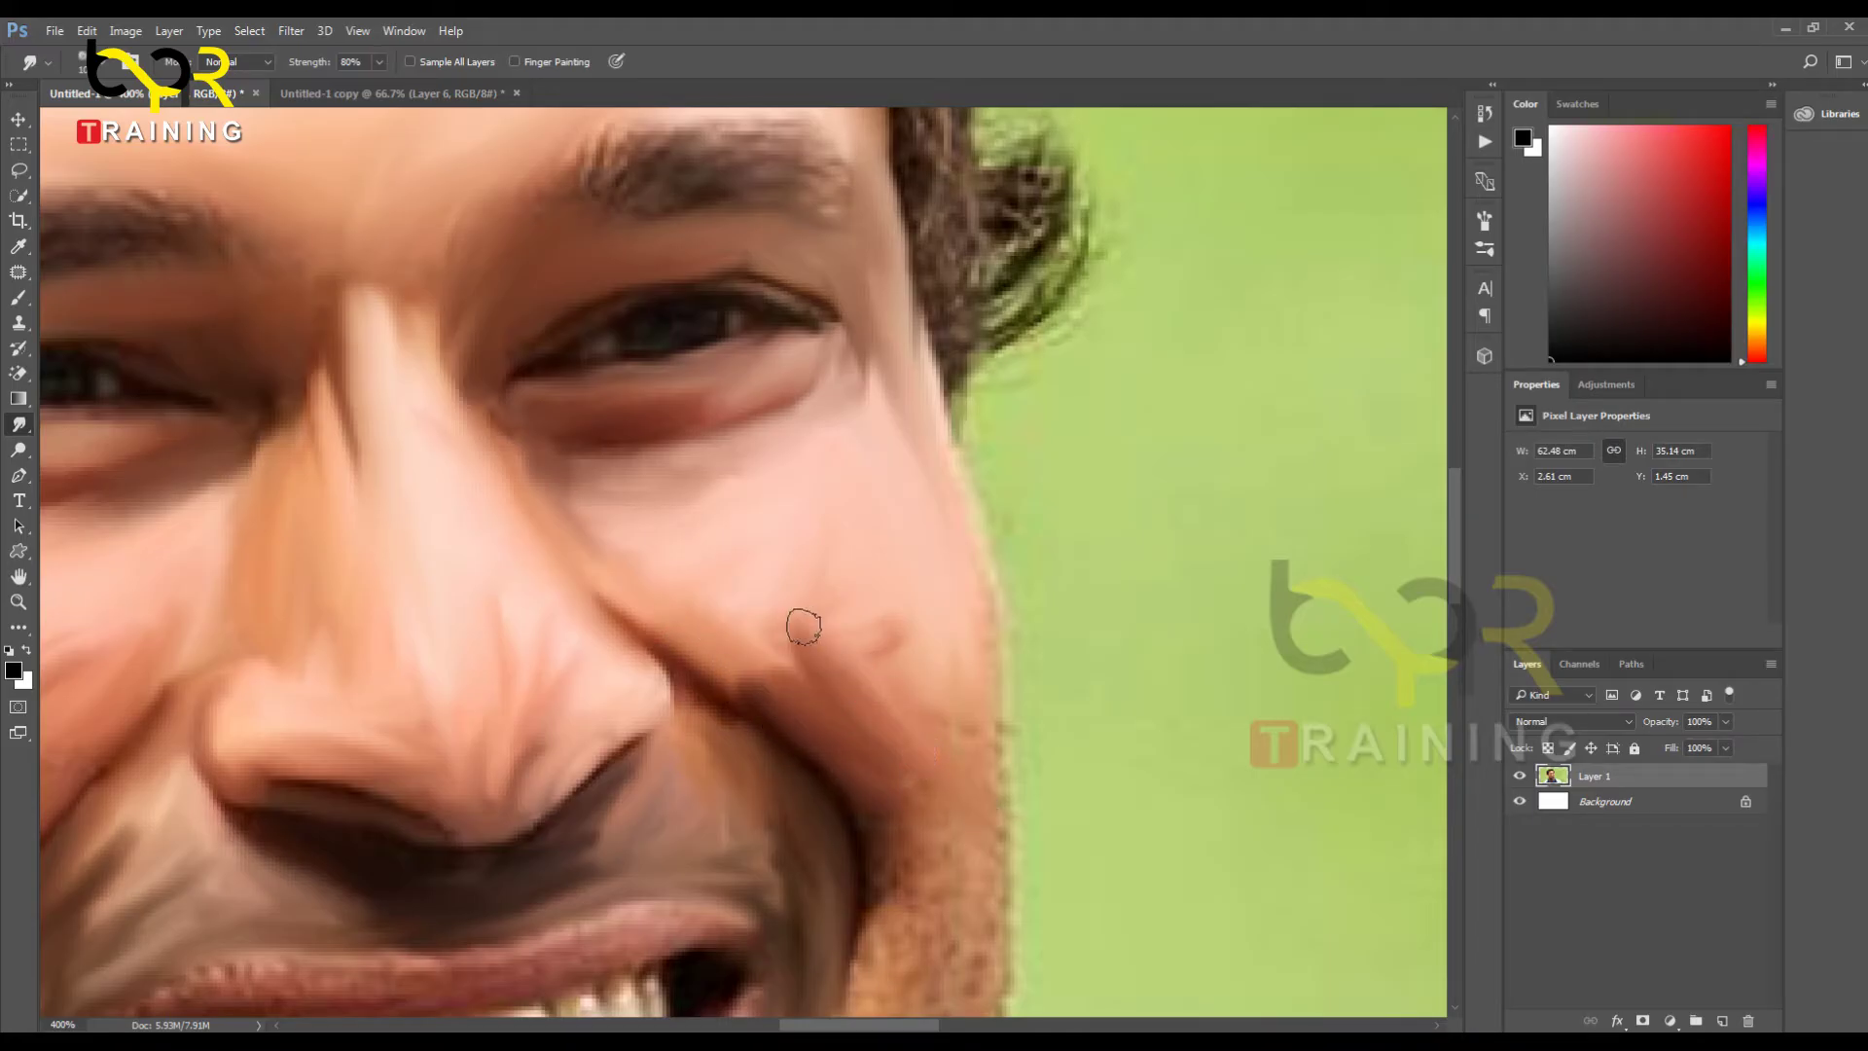
pyautogui.moveTo(900, 611); pyautogui.dragTo(880, 784)
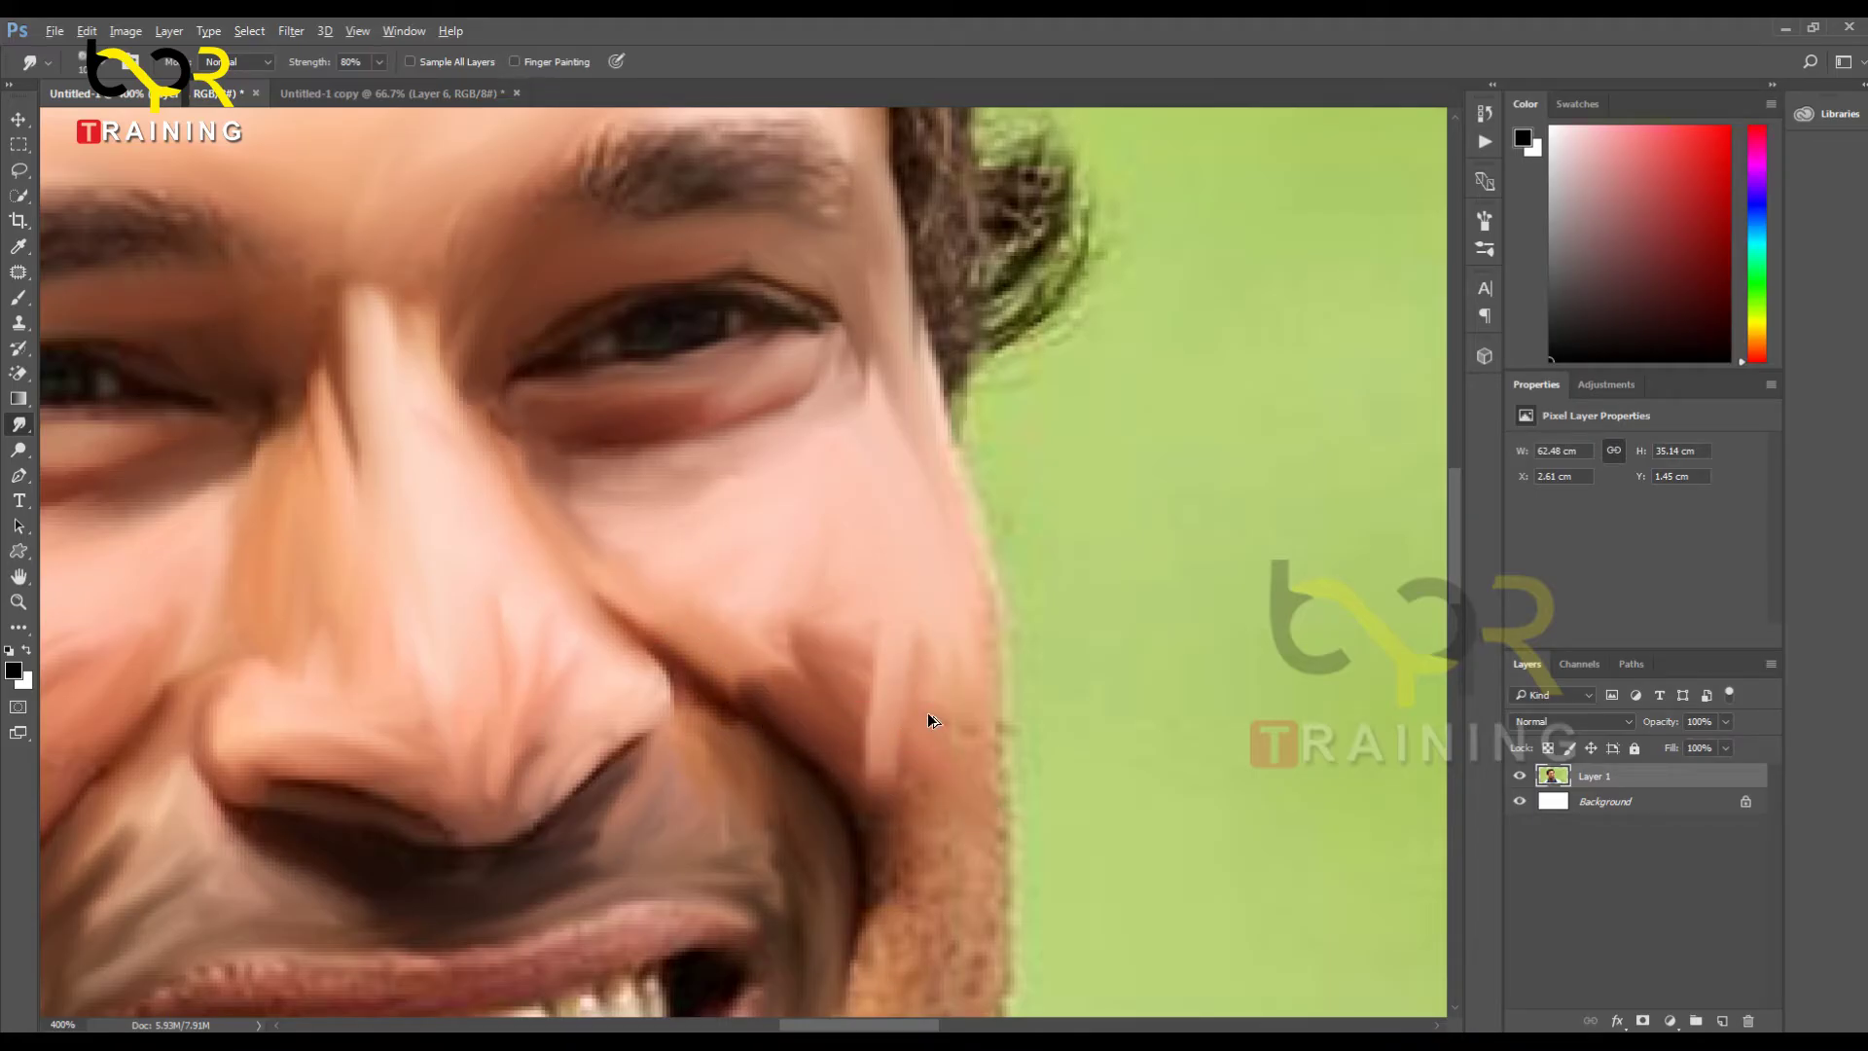
# Step: Smudge the outer edge of the far cheek downward along the face contour
pyautogui.moveTo(926, 713)
pyautogui.mouseDown()
pyautogui.moveTo(914, 742)
pyautogui.moveTo(979, 671)
pyautogui.moveTo(965, 495)
pyautogui.moveTo(985, 875)
pyautogui.mouseUp()
pyautogui.moveTo(989, 776); pyautogui.dragTo(980, 976)
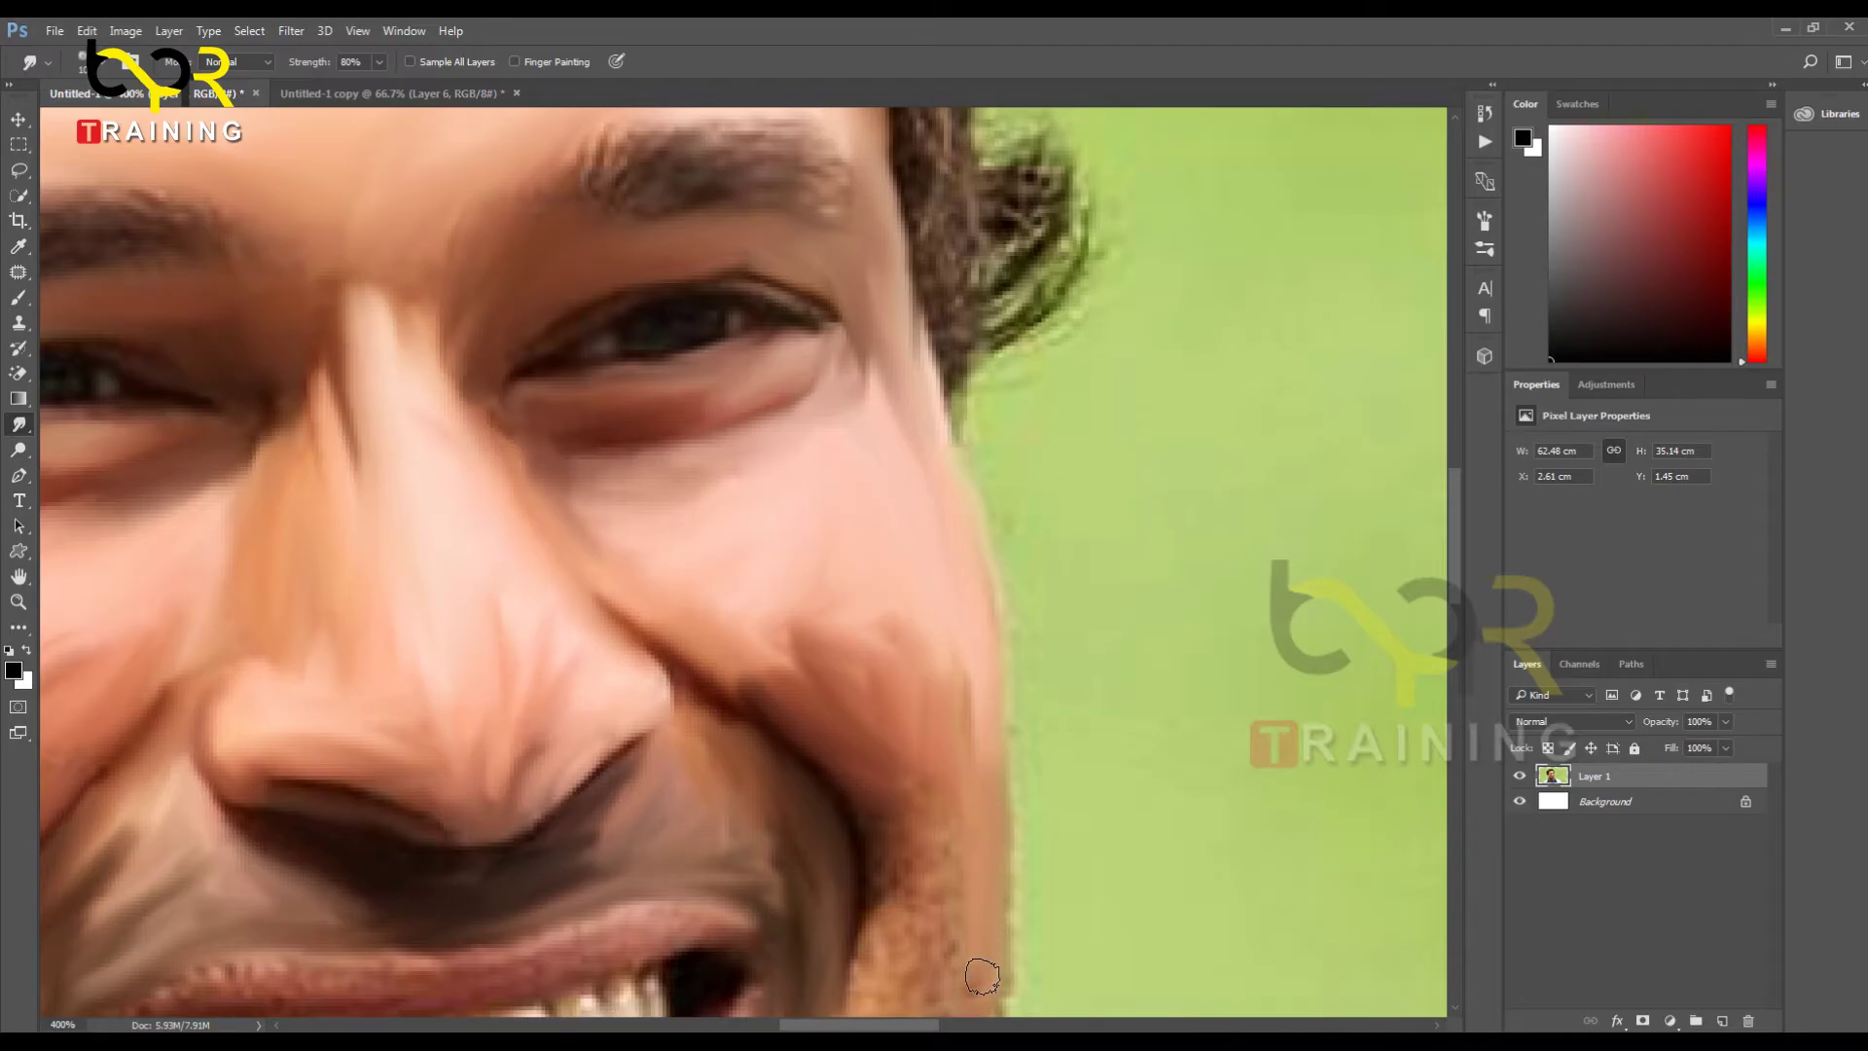
pyautogui.moveTo(1011, 865); pyautogui.dragTo(964, 622)
pyautogui.moveTo(939, 703); pyautogui.dragTo(929, 825)
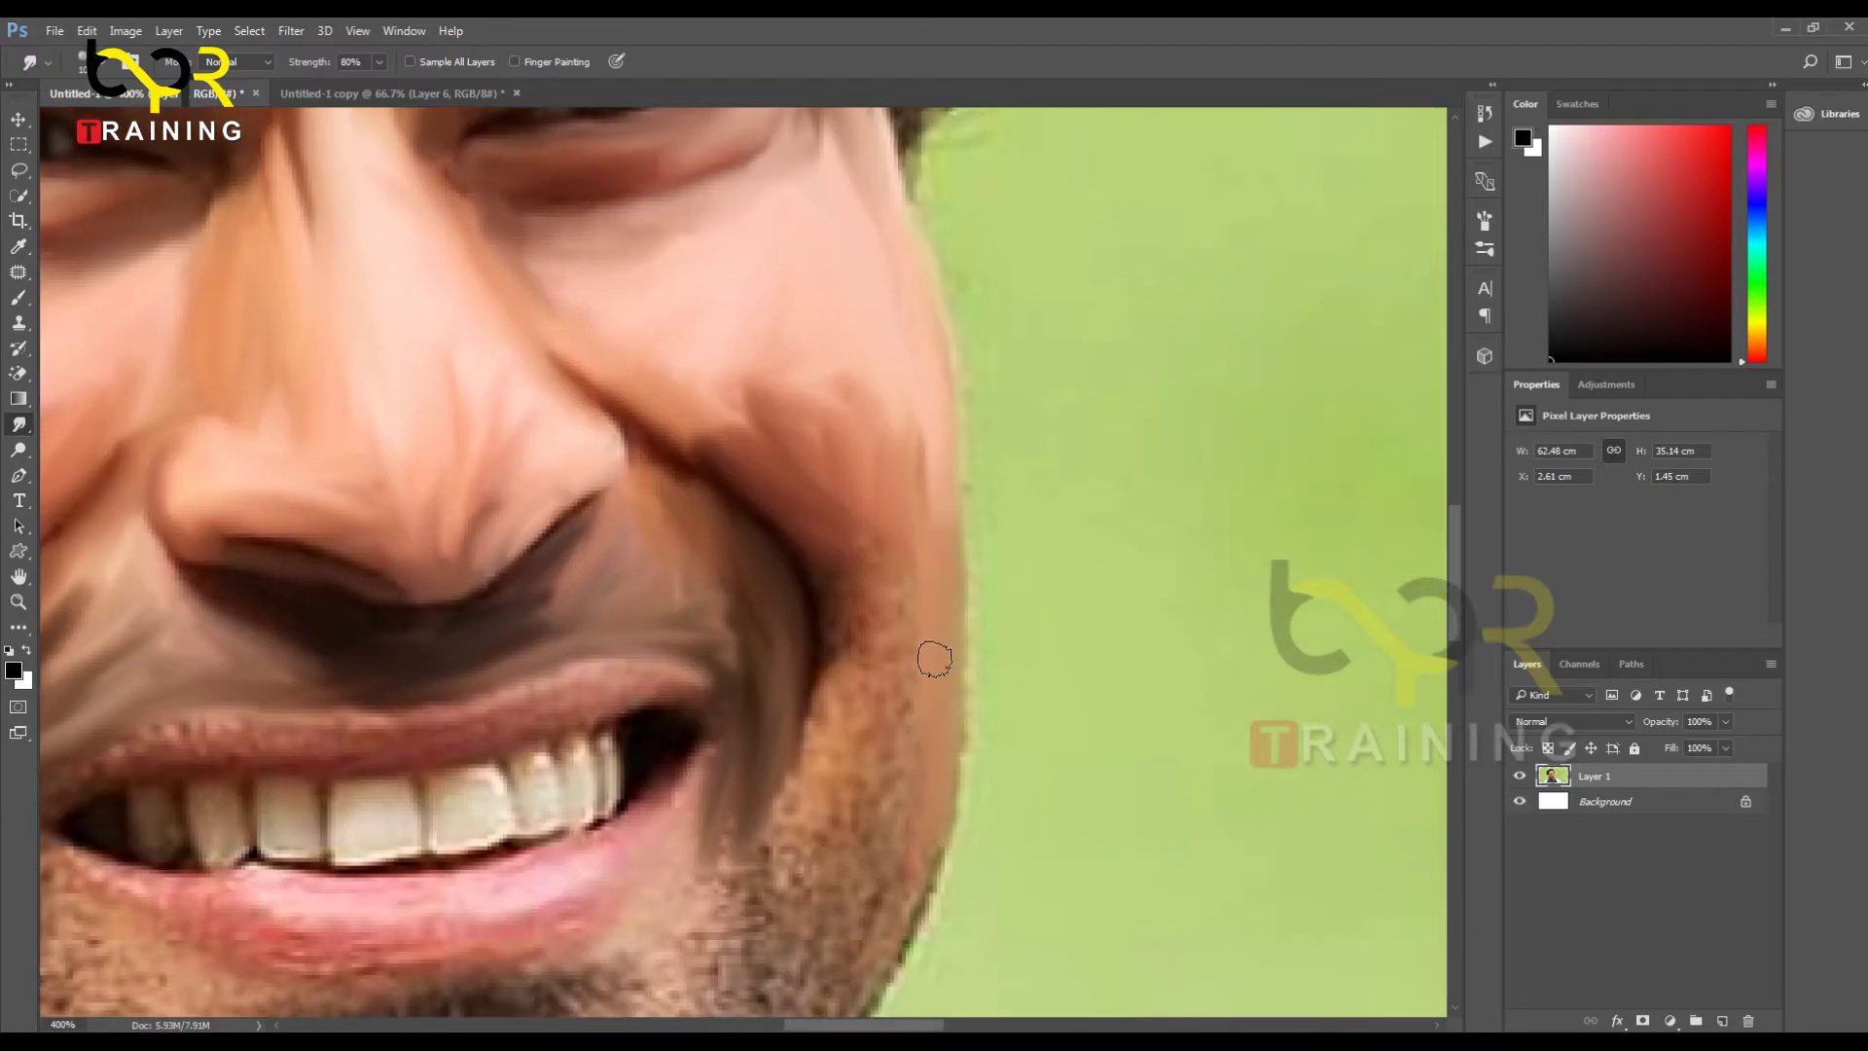
# Step: Smudge the stubble between the far smile crease and the jaw edge, down beside the mouth corner
pyautogui.moveTo(934, 658)
pyautogui.mouseDown()
pyautogui.moveTo(915, 757)
pyautogui.moveTo(902, 552)
pyautogui.moveTo(881, 768)
pyautogui.moveTo(872, 552)
pyautogui.moveTo(874, 735)
pyautogui.moveTo(847, 502)
pyautogui.moveTo(849, 746)
pyautogui.moveTo(845, 578)
pyautogui.moveTo(808, 803)
pyautogui.moveTo(863, 631)
pyautogui.moveTo(780, 839)
pyautogui.moveTo(872, 711)
pyautogui.moveTo(885, 641)
pyautogui.moveTo(803, 858)
pyautogui.moveTo(882, 733)
pyautogui.moveTo(895, 631)
pyautogui.moveTo(877, 803)
pyautogui.mouseUp()
pyautogui.scroll(-2, 854, 755)
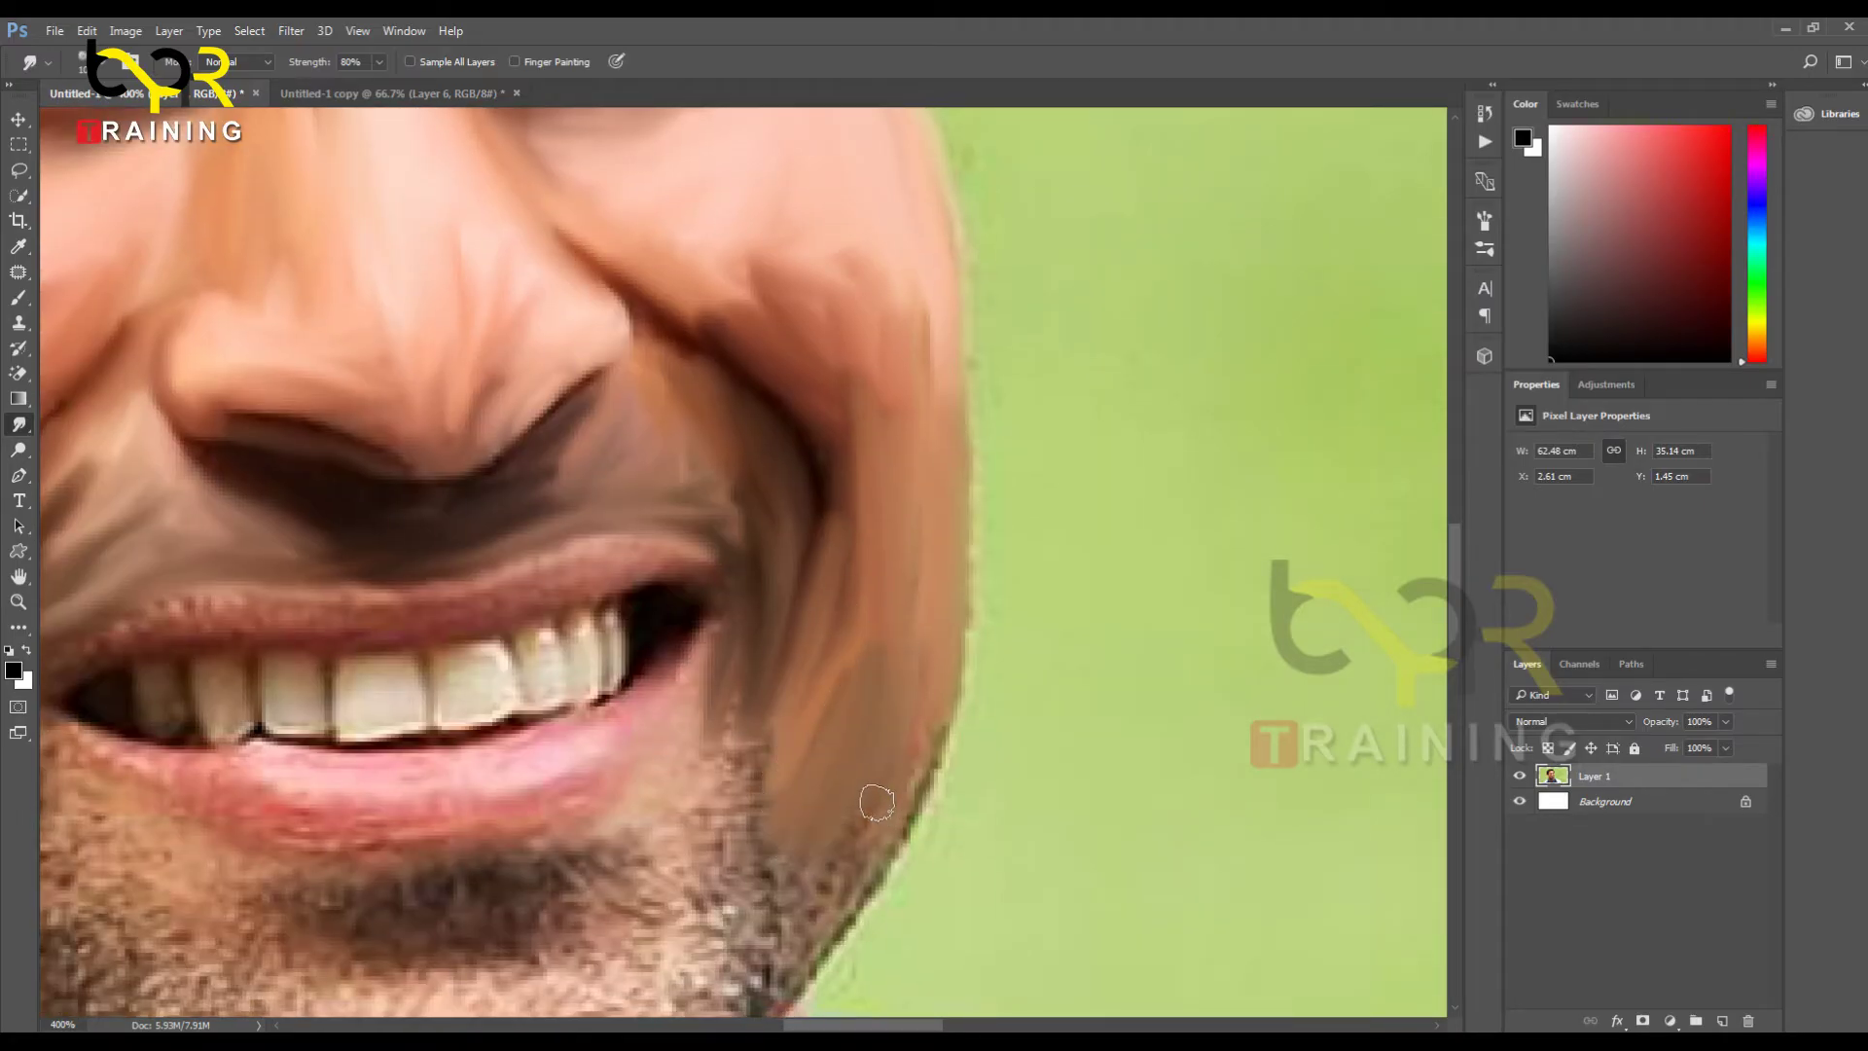
pyautogui.moveTo(928, 493)
pyautogui.mouseDown()
pyautogui.moveTo(903, 742)
pyautogui.moveTo(933, 705)
pyautogui.moveTo(927, 753)
pyautogui.moveTo(886, 835)
pyautogui.moveTo(895, 762)
pyautogui.moveTo(815, 922)
pyautogui.moveTo(890, 830)
pyautogui.moveTo(881, 853)
pyautogui.moveTo(801, 952)
pyautogui.moveTo(877, 752)
pyautogui.moveTo(758, 953)
pyautogui.moveTo(817, 751)
pyautogui.moveTo(736, 921)
pyautogui.moveTo(768, 784)
pyautogui.moveTo(718, 841)
pyautogui.moveTo(745, 685)
pyautogui.moveTo(681, 850)
pyautogui.moveTo(745, 660)
pyautogui.moveTo(652, 859)
pyautogui.moveTo(673, 749)
pyautogui.moveTo(648, 914)
pyautogui.mouseUp()
pyautogui.moveTo(671, 891)
pyautogui.mouseDown()
pyautogui.moveTo(783, 574)
pyautogui.moveTo(779, 649)
pyautogui.mouseUp()
# Step: Examine the near eye, brow and forehead, and the unsmoothed stubble along the near jaw
pyautogui.moveTo(830, 540)
pyautogui.mouseDown()
pyautogui.moveTo(749, 662)
pyautogui.moveTo(1378, 1046)
pyautogui.mouseUp()
pyautogui.moveTo(733, 385); pyautogui.dragTo(815, 749)
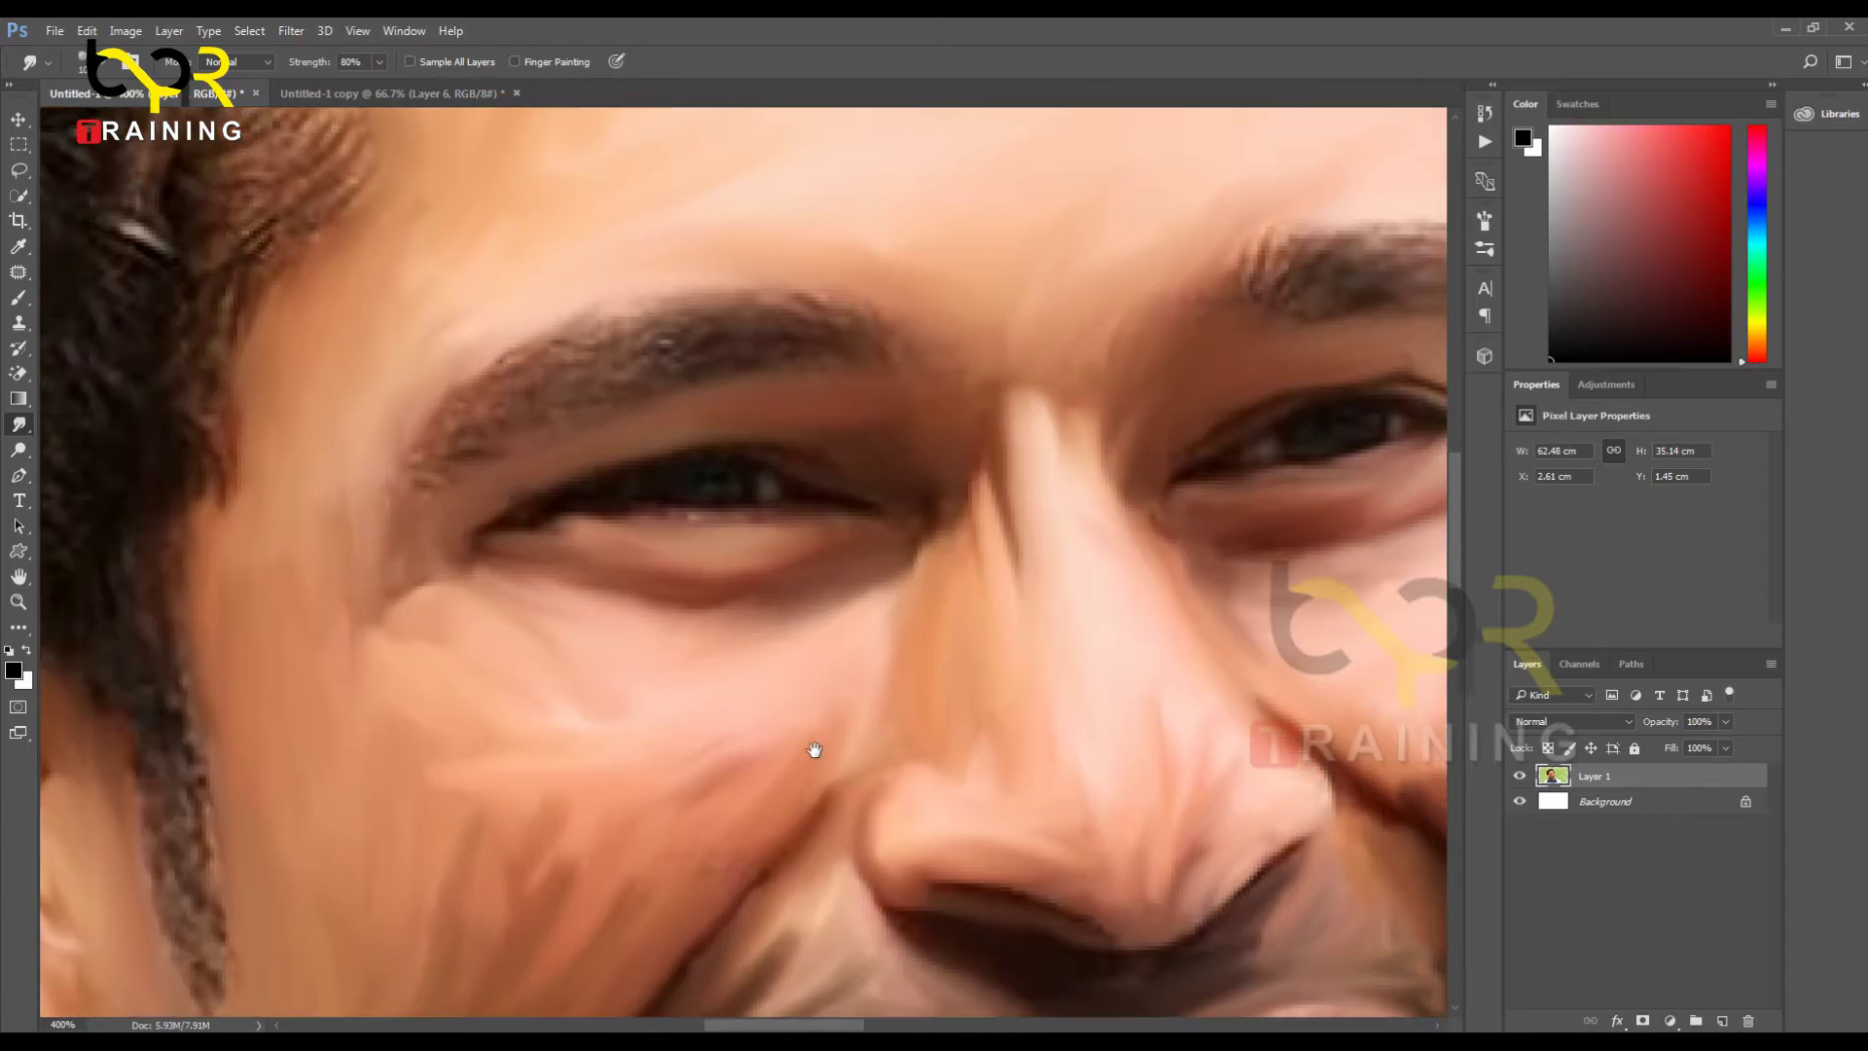
pyautogui.moveTo(685, 650); pyautogui.dragTo(619, 653)
pyautogui.moveTo(762, 645)
pyautogui.mouseDown()
pyautogui.moveTo(619, 650)
pyautogui.moveTo(656, 888)
pyautogui.moveTo(633, 925)
pyautogui.mouseUp()
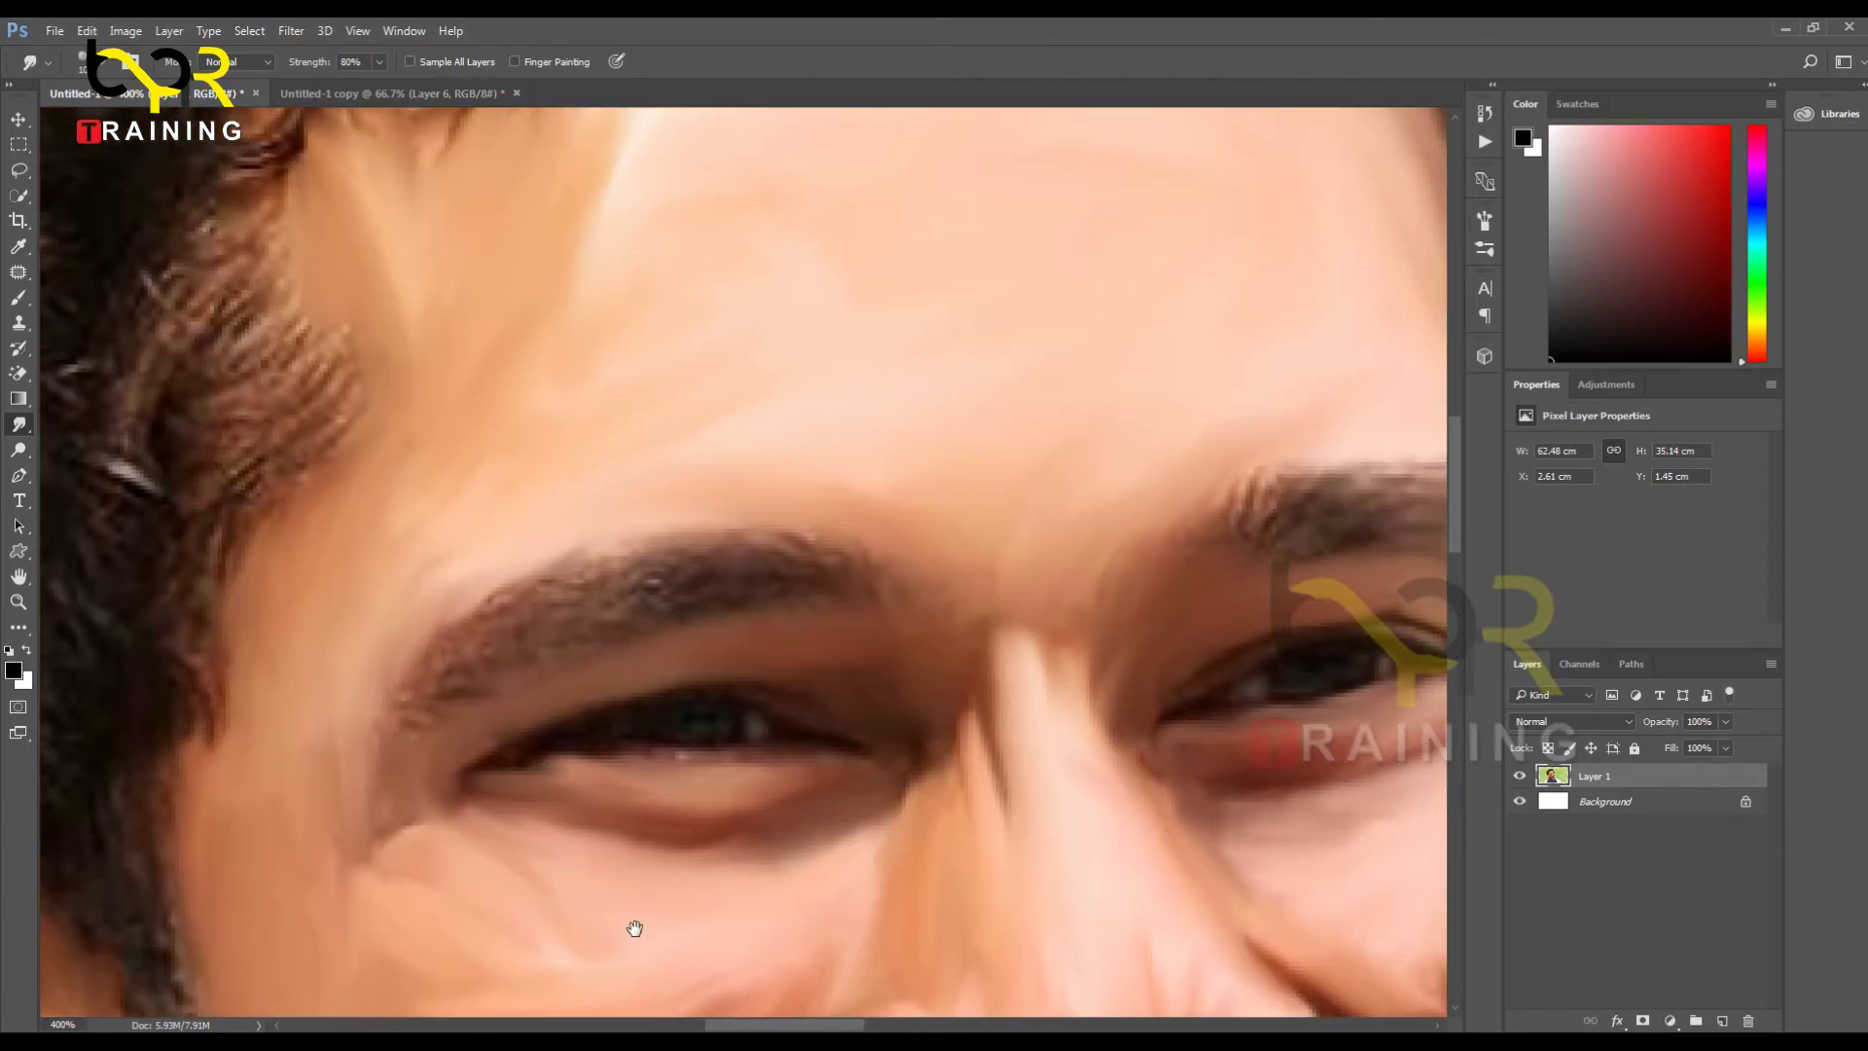
pyautogui.moveTo(1096, 845); pyautogui.dragTo(727, 639)
pyautogui.moveTo(869, 391)
pyautogui.mouseDown()
pyautogui.moveTo(950, 373)
pyautogui.moveTo(1101, 393)
pyautogui.mouseUp()
pyautogui.moveTo(829, 593); pyautogui.dragTo(963, 321)
pyautogui.moveTo(622, 754); pyautogui.dragTo(763, 486)
pyautogui.moveTo(543, 613); pyautogui.dragTo(792, 471)
pyautogui.moveTo(491, 730); pyautogui.dragTo(524, 554)
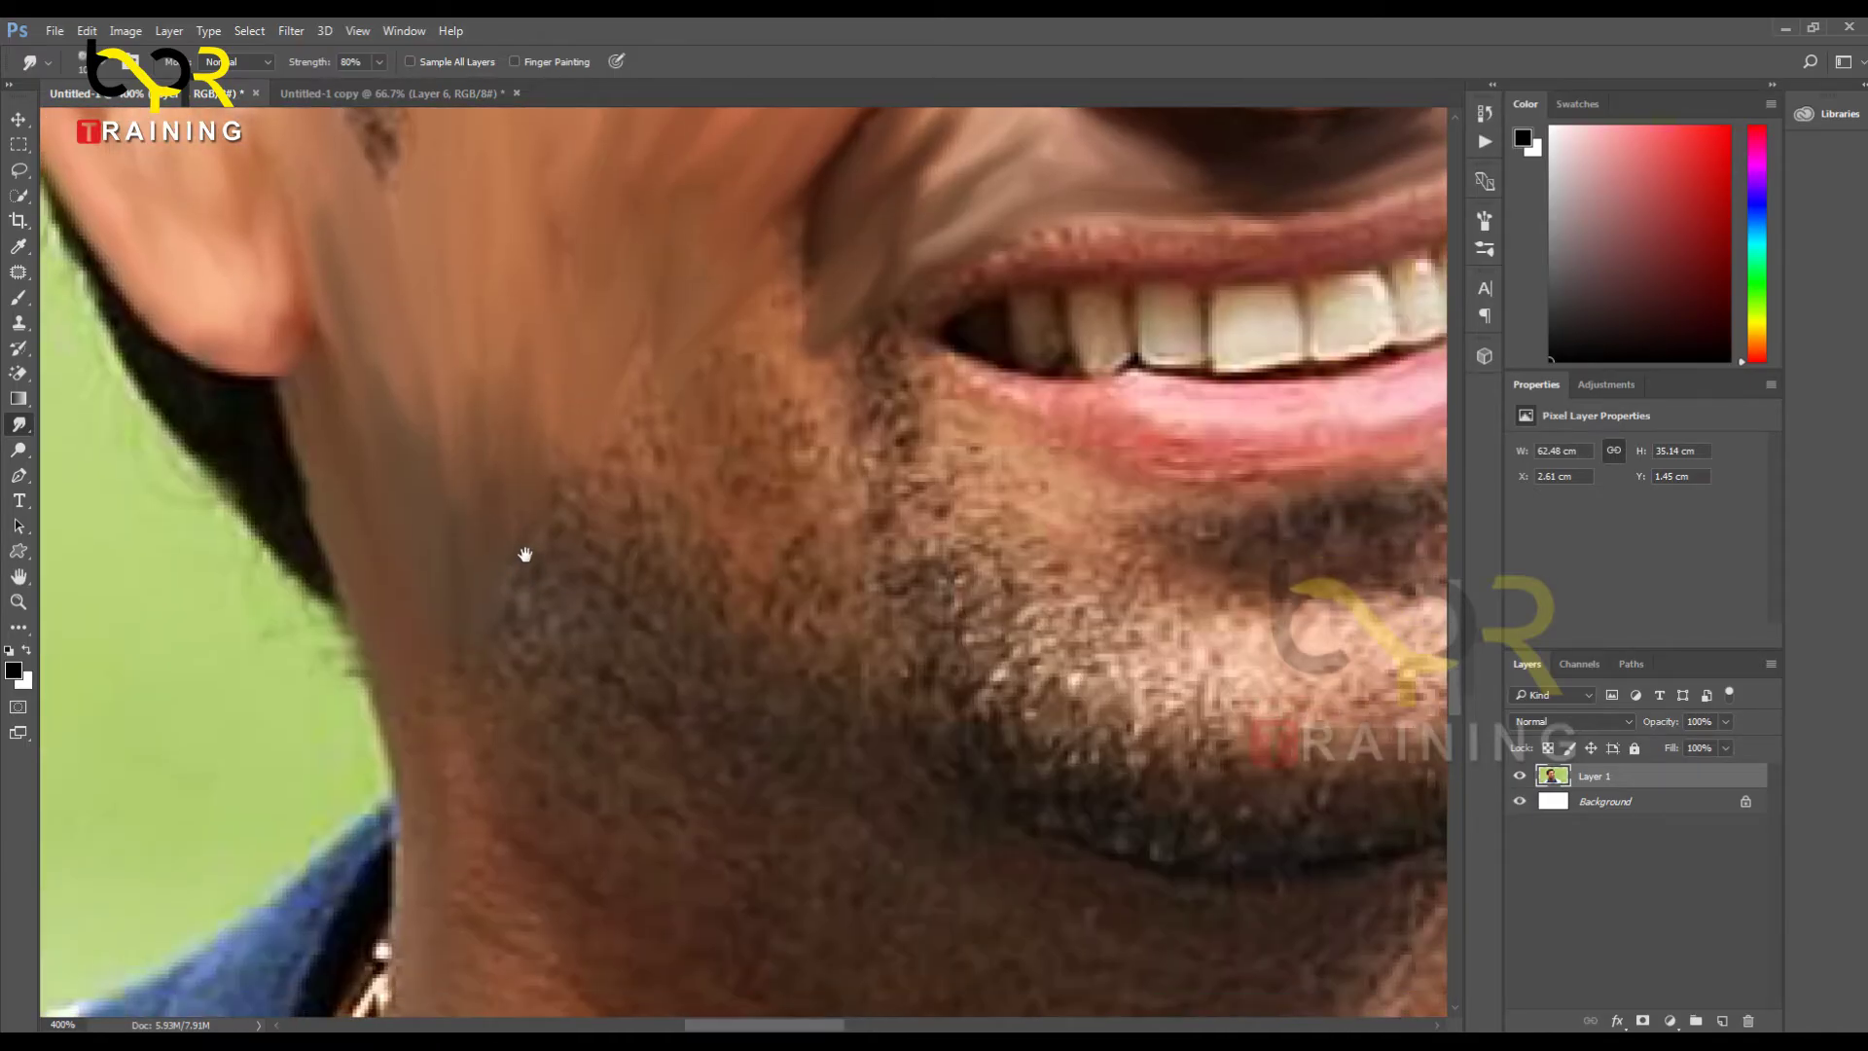
# Step: Smudge the stubble on the ear-side cheek below the smile crease and around the mouth corner
pyautogui.moveTo(613, 484)
pyautogui.mouseDown()
pyautogui.moveTo(567, 543)
pyautogui.moveTo(594, 464)
pyautogui.moveTo(515, 593)
pyautogui.moveTo(595, 413)
pyautogui.mouseUp()
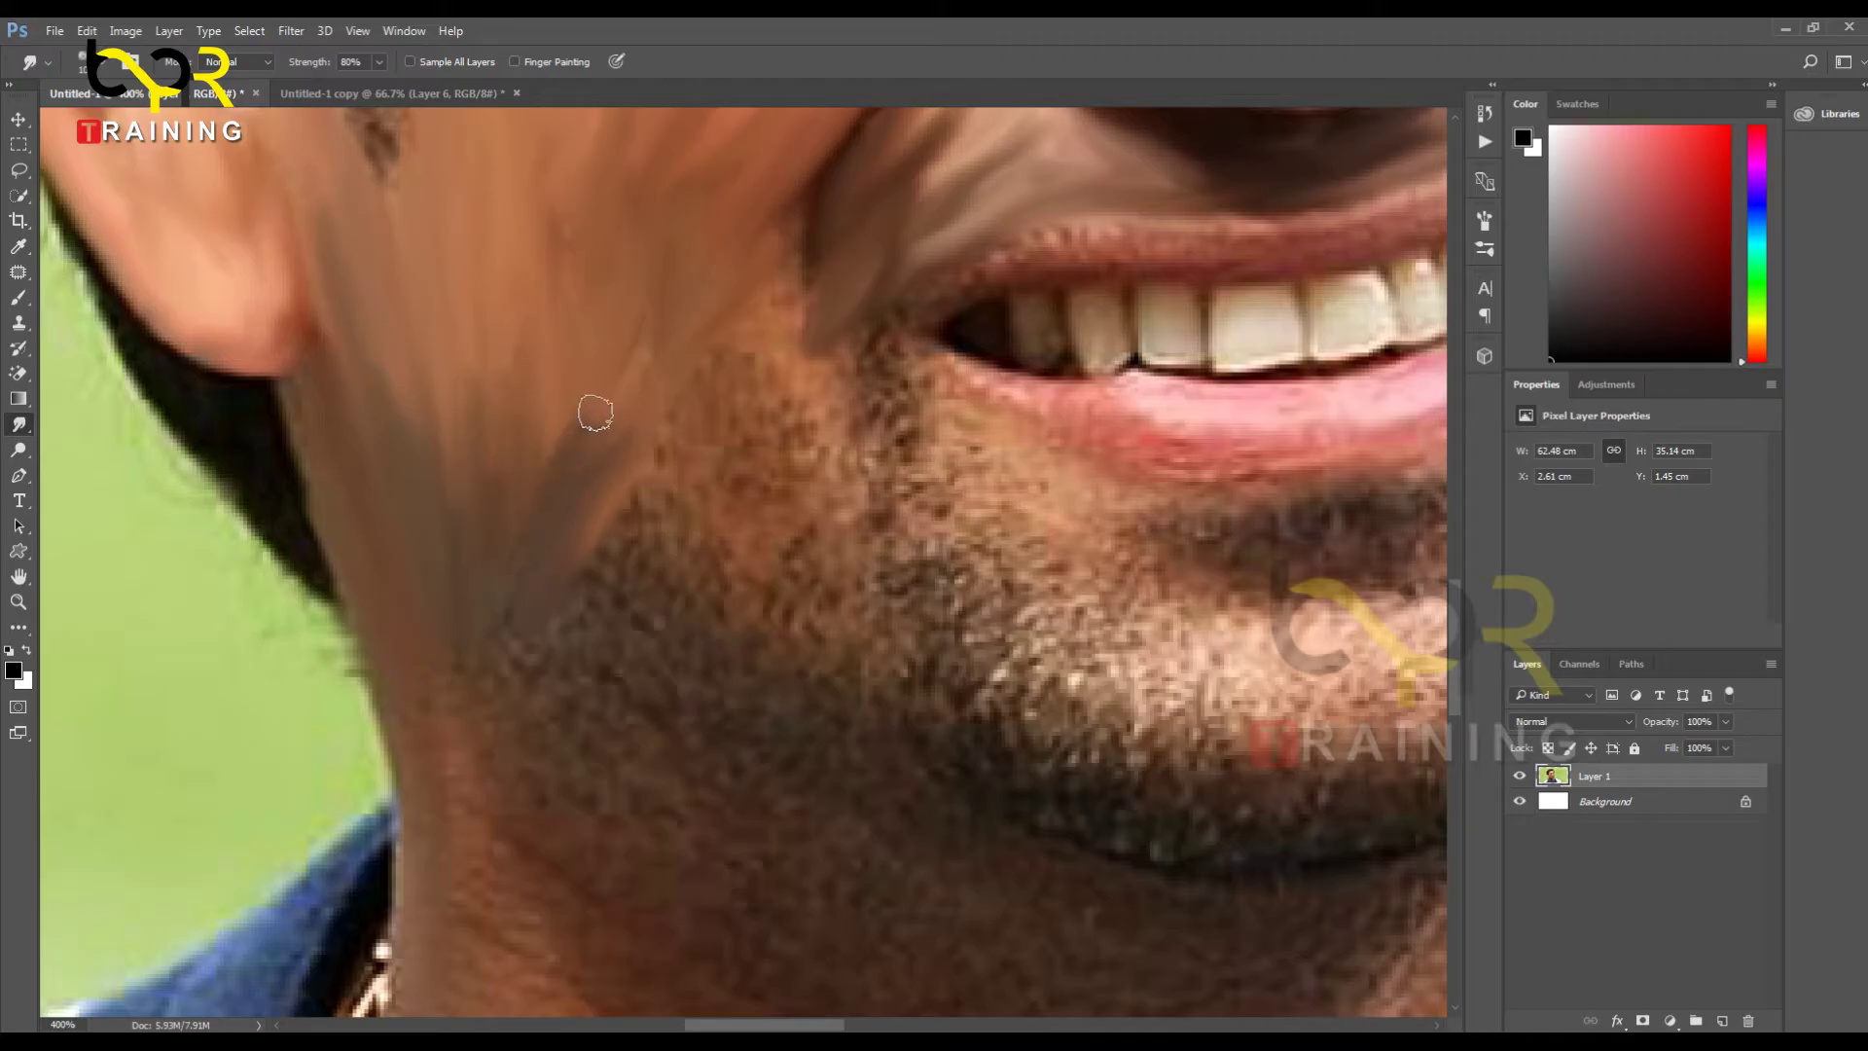
pyautogui.moveTo(673, 340)
pyautogui.mouseDown()
pyautogui.moveTo(602, 527)
pyautogui.moveTo(678, 451)
pyautogui.moveTo(722, 348)
pyautogui.moveTo(646, 498)
pyautogui.moveTo(733, 335)
pyautogui.moveTo(626, 515)
pyautogui.mouseUp()
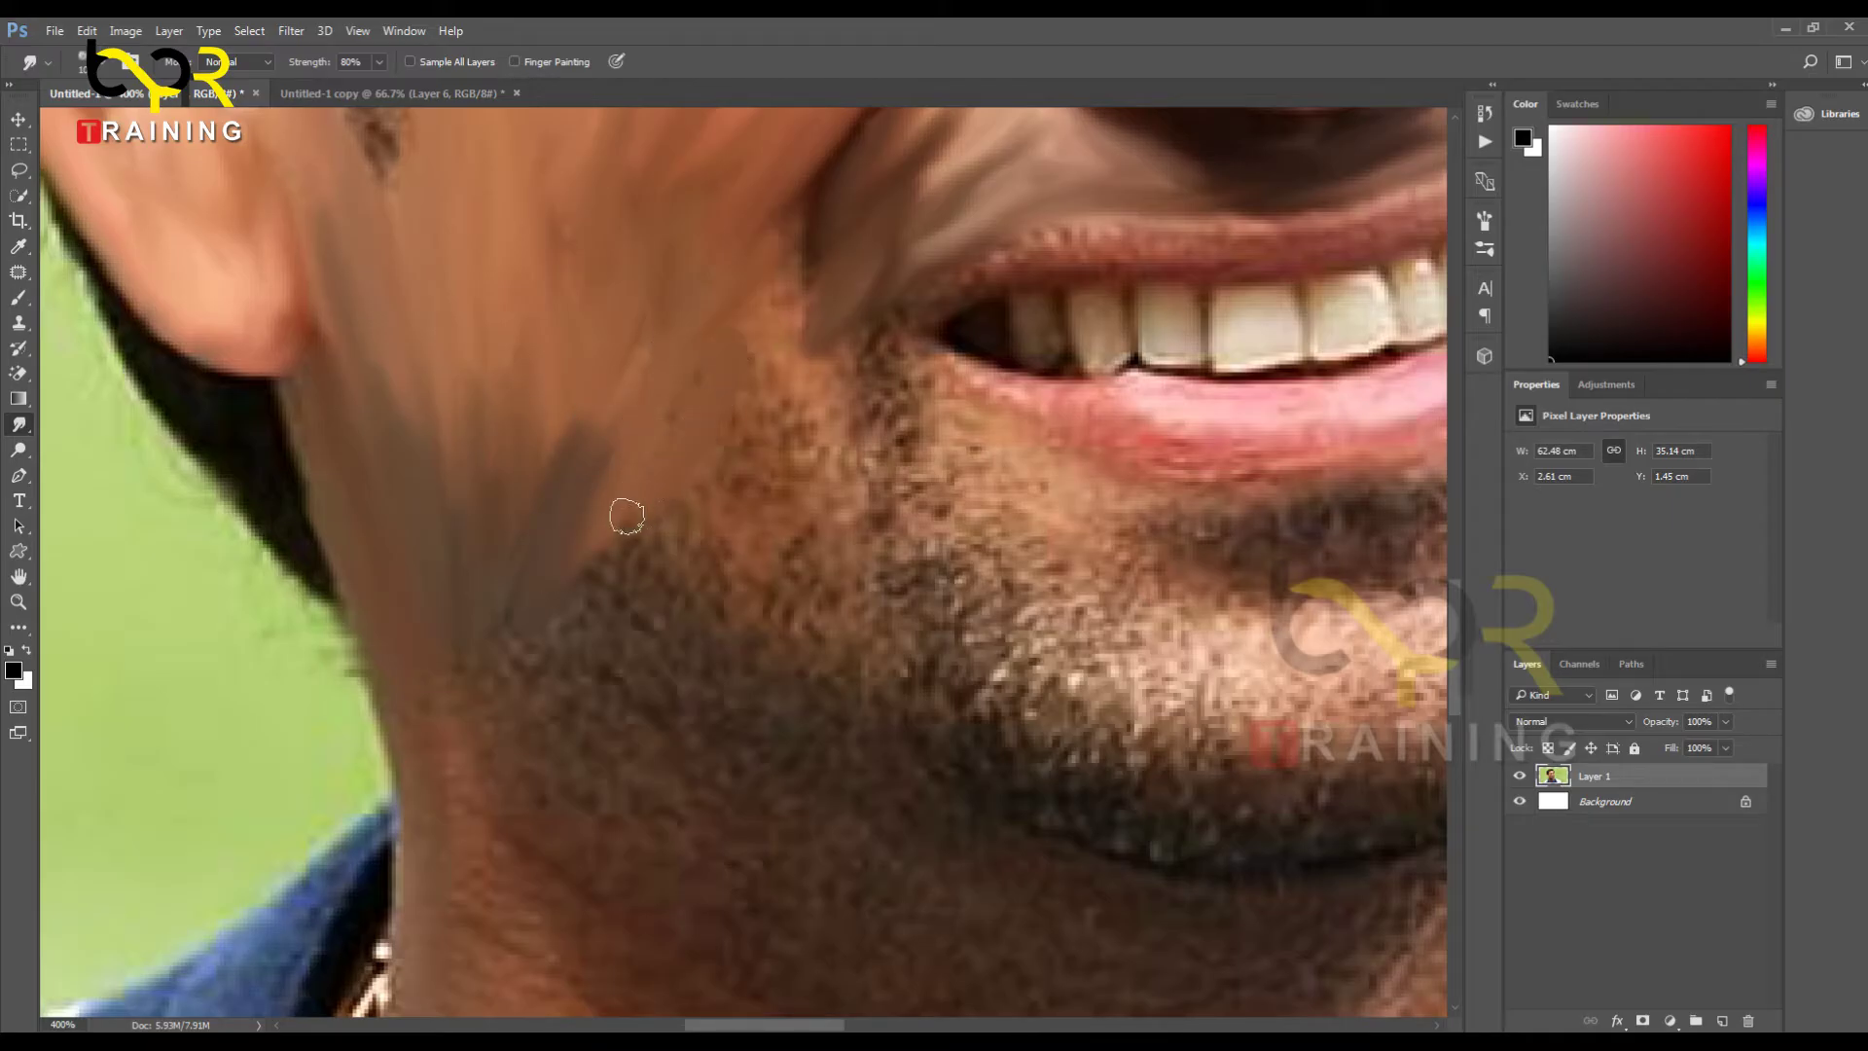
pyautogui.moveTo(699, 365)
pyautogui.mouseDown()
pyautogui.moveTo(728, 391)
pyautogui.moveTo(753, 279)
pyautogui.moveTo(743, 451)
pyautogui.moveTo(784, 279)
pyautogui.moveTo(812, 258)
pyautogui.moveTo(759, 406)
pyautogui.moveTo(764, 296)
pyautogui.moveTo(793, 486)
pyautogui.mouseUp()
pyautogui.moveTo(804, 354)
pyautogui.mouseDown()
pyautogui.moveTo(821, 687)
pyautogui.moveTo(865, 717)
pyautogui.moveTo(750, 638)
pyautogui.moveTo(873, 708)
pyautogui.moveTo(816, 667)
pyautogui.moveTo(776, 598)
pyautogui.moveTo(736, 684)
pyautogui.moveTo(747, 644)
pyautogui.moveTo(809, 701)
pyautogui.moveTo(686, 635)
pyautogui.moveTo(906, 758)
pyautogui.moveTo(723, 723)
pyautogui.moveTo(795, 711)
pyautogui.moveTo(684, 673)
pyautogui.moveTo(836, 765)
pyautogui.moveTo(602, 782)
pyautogui.moveTo(705, 766)
pyautogui.moveTo(708, 716)
pyautogui.moveTo(576, 788)
pyautogui.moveTo(765, 717)
pyautogui.moveTo(578, 777)
pyautogui.mouseUp()
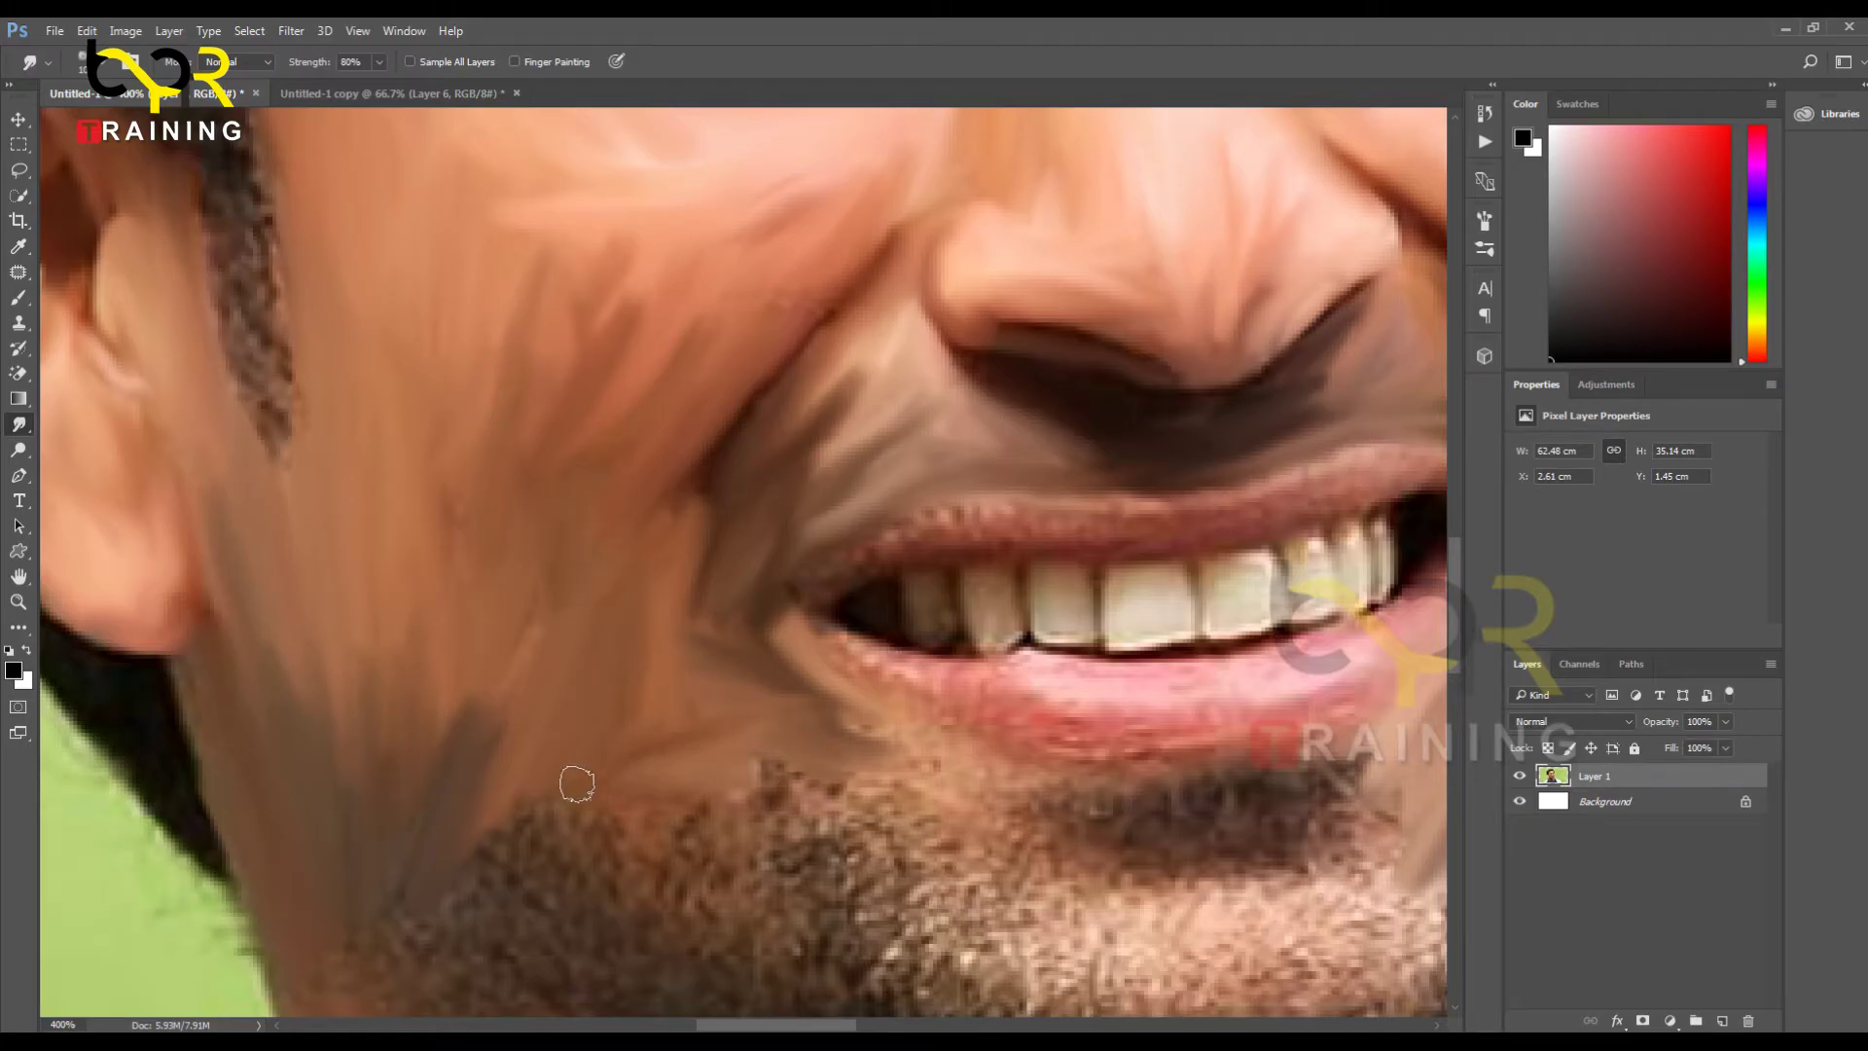
pyautogui.moveTo(695, 691); pyautogui.dragTo(978, 506)
pyautogui.moveTo(900, 545)
pyautogui.mouseDown()
pyautogui.moveTo(880, 575)
pyautogui.moveTo(834, 575)
pyautogui.moveTo(732, 723)
pyautogui.moveTo(660, 775)
pyautogui.mouseUp()
# Step: Smudge the jaw and upper neck below the earlobe, blending the dark stubble up into the cheek
pyautogui.moveTo(655, 706); pyautogui.dragTo(625, 825)
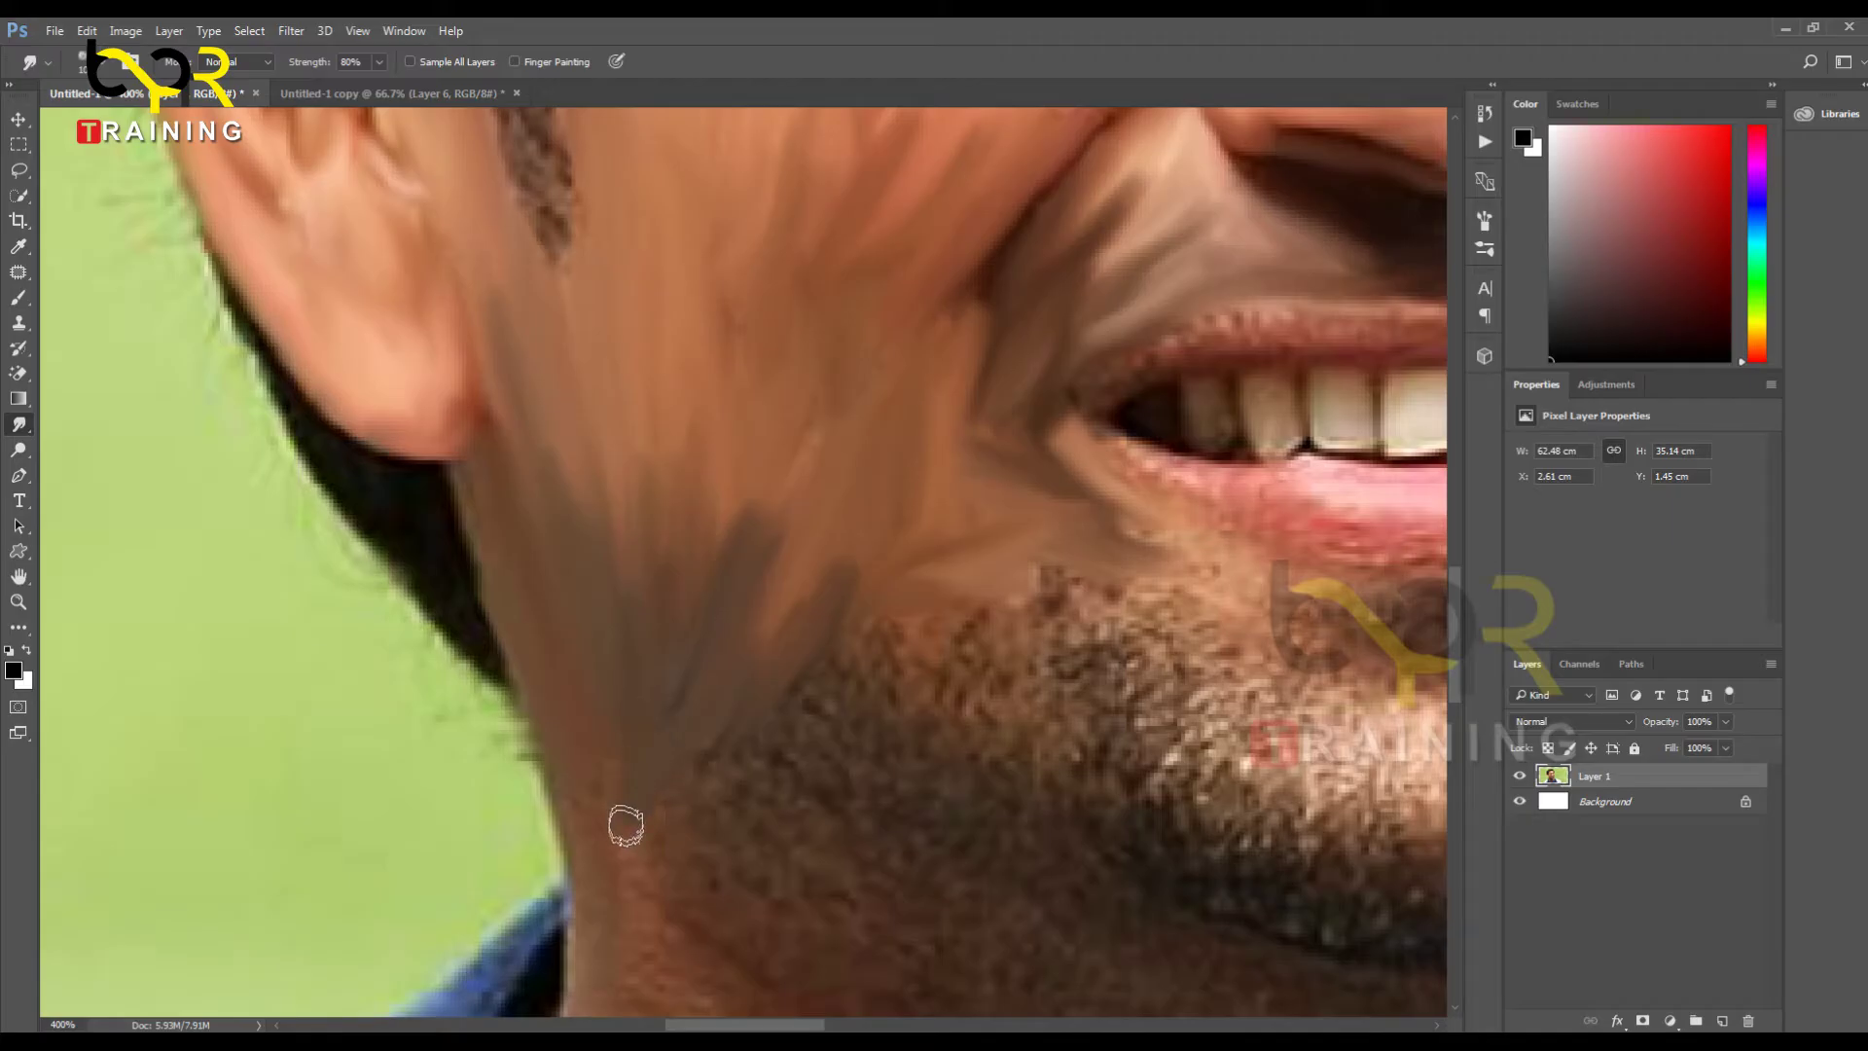
pyautogui.moveTo(596, 721); pyautogui.dragTo(606, 837)
pyautogui.moveTo(527, 617)
pyautogui.mouseDown()
pyautogui.moveTo(638, 926)
pyautogui.moveTo(642, 734)
pyautogui.moveTo(651, 902)
pyautogui.moveTo(744, 723)
pyautogui.moveTo(680, 846)
pyautogui.mouseUp()
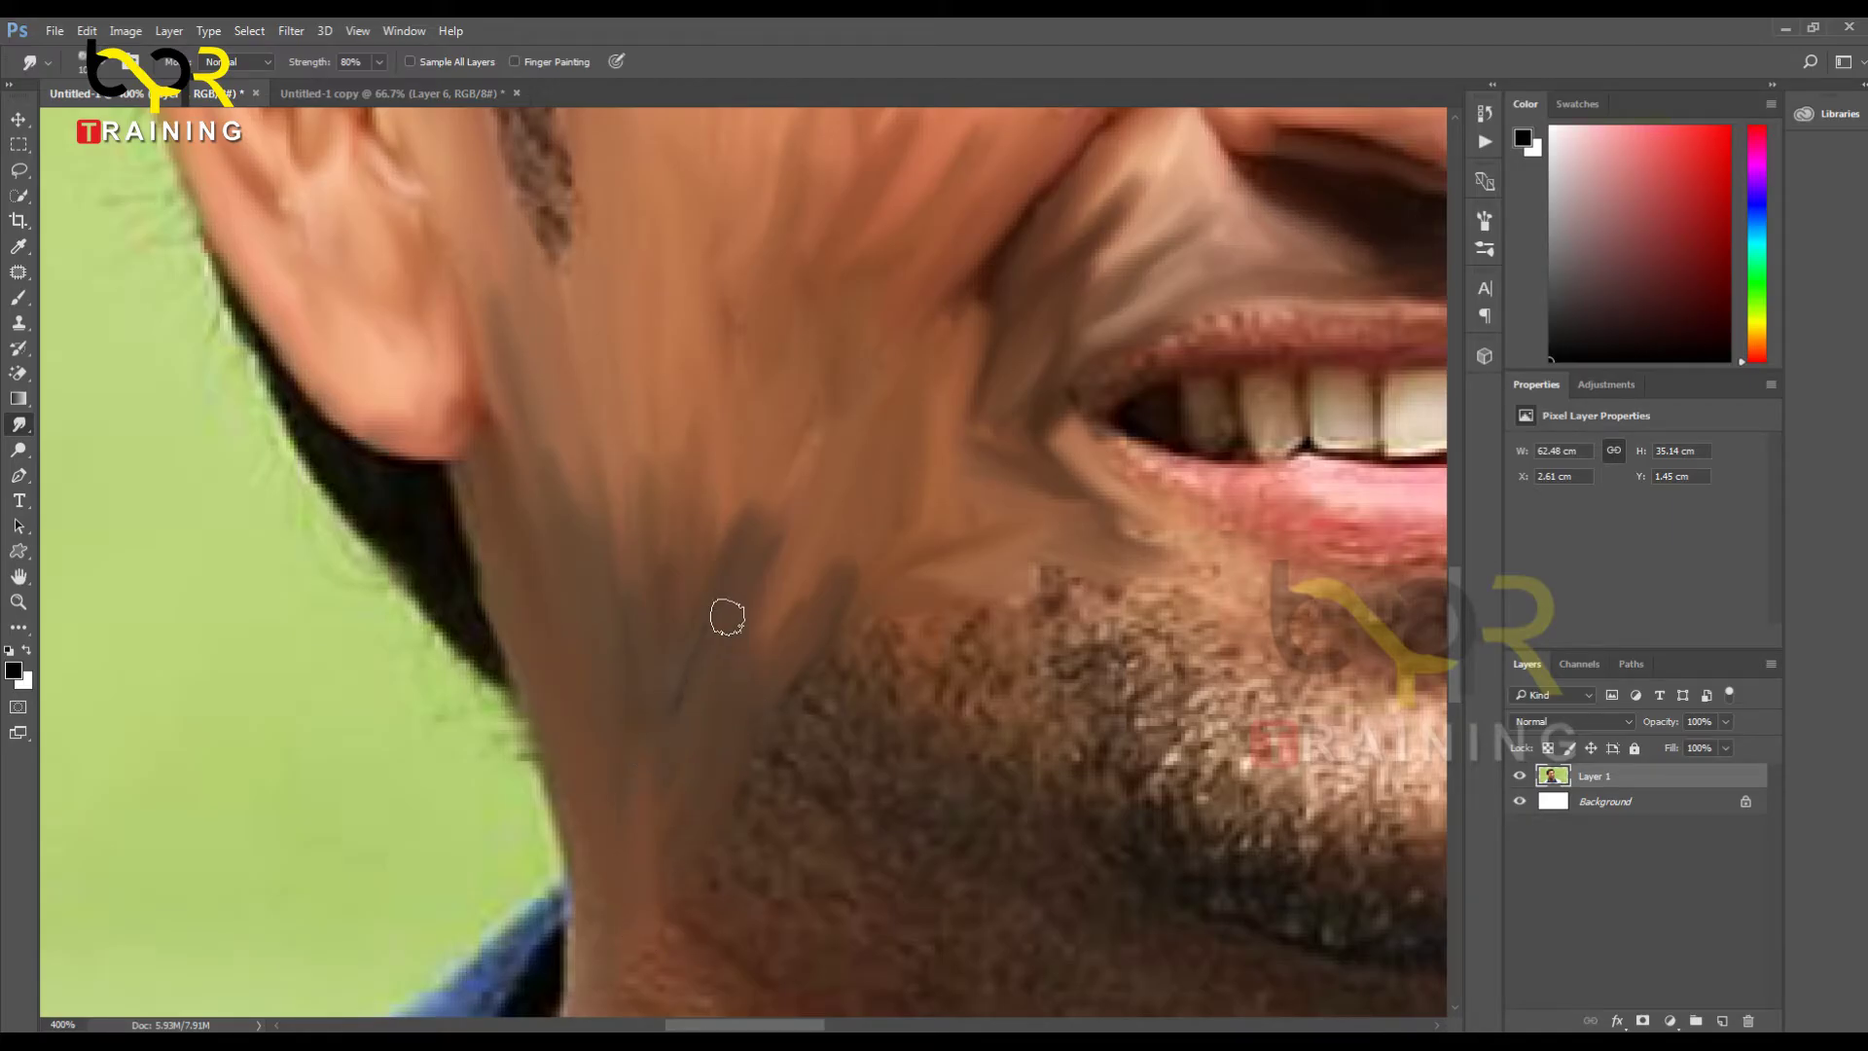
pyautogui.moveTo(718, 541)
pyautogui.mouseDown()
pyautogui.moveTo(747, 490)
pyautogui.moveTo(676, 627)
pyautogui.mouseUp()
pyautogui.moveTo(720, 764)
pyautogui.mouseDown()
pyautogui.moveTo(841, 702)
pyautogui.moveTo(913, 705)
pyautogui.mouseUp()
pyautogui.moveTo(801, 710); pyautogui.dragTo(1017, 678)
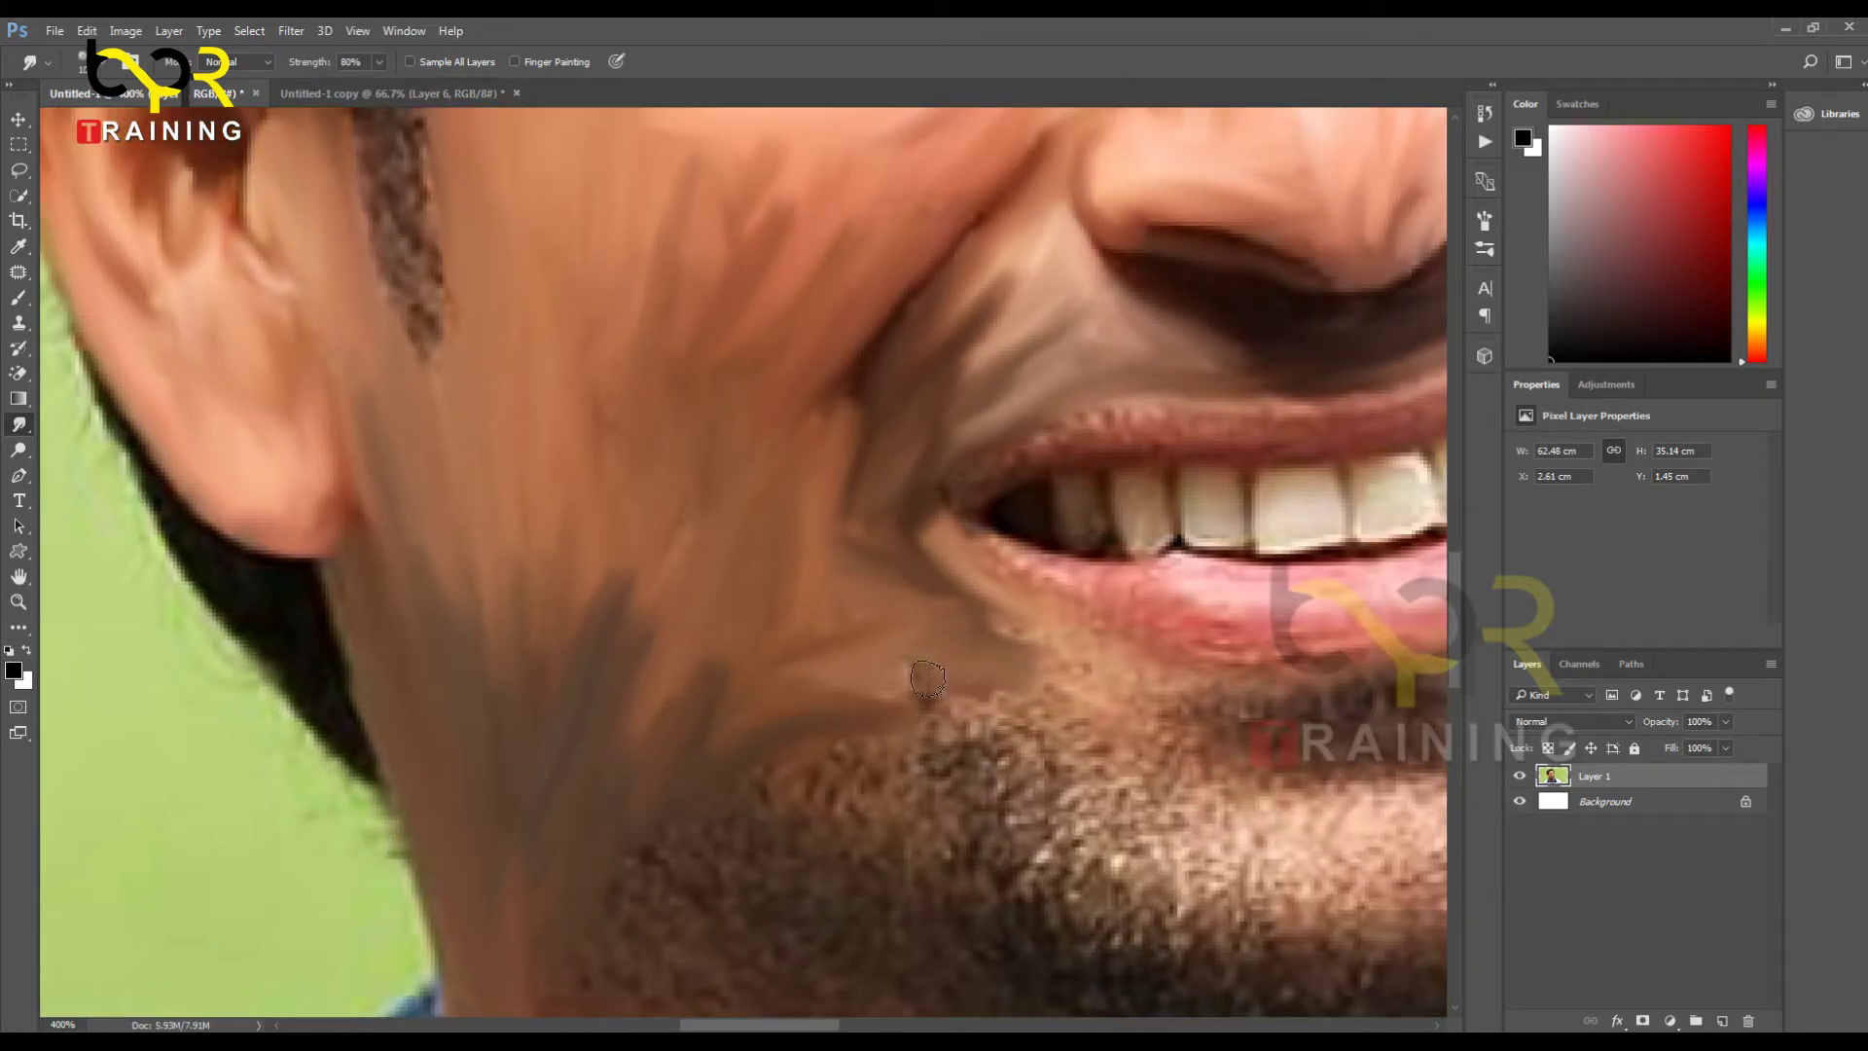
# Step: Smudge the stubble from below the mouth corner back along the ear-side jaw toward the neck
pyautogui.moveTo(867, 677)
pyautogui.mouseDown()
pyautogui.moveTo(1040, 734)
pyautogui.moveTo(880, 696)
pyautogui.moveTo(1129, 713)
pyautogui.moveTo(969, 678)
pyautogui.moveTo(1121, 713)
pyautogui.moveTo(967, 601)
pyautogui.moveTo(1151, 686)
pyautogui.moveTo(1077, 661)
pyautogui.moveTo(1098, 429)
pyautogui.mouseUp()
pyautogui.moveTo(915, 431)
pyautogui.mouseDown()
pyautogui.moveTo(728, 447)
pyautogui.moveTo(778, 397)
pyautogui.moveTo(1083, 606)
pyautogui.mouseUp()
pyautogui.moveTo(1005, 670)
pyautogui.mouseDown()
pyautogui.moveTo(1048, 597)
pyautogui.moveTo(875, 705)
pyautogui.moveTo(1066, 573)
pyautogui.moveTo(886, 683)
pyautogui.moveTo(1016, 610)
pyautogui.mouseUp()
pyautogui.moveTo(888, 688)
pyautogui.mouseDown()
pyautogui.moveTo(1027, 577)
pyautogui.moveTo(852, 693)
pyautogui.moveTo(992, 616)
pyautogui.moveTo(846, 660)
pyautogui.moveTo(783, 757)
pyautogui.moveTo(909, 587)
pyautogui.mouseUp()
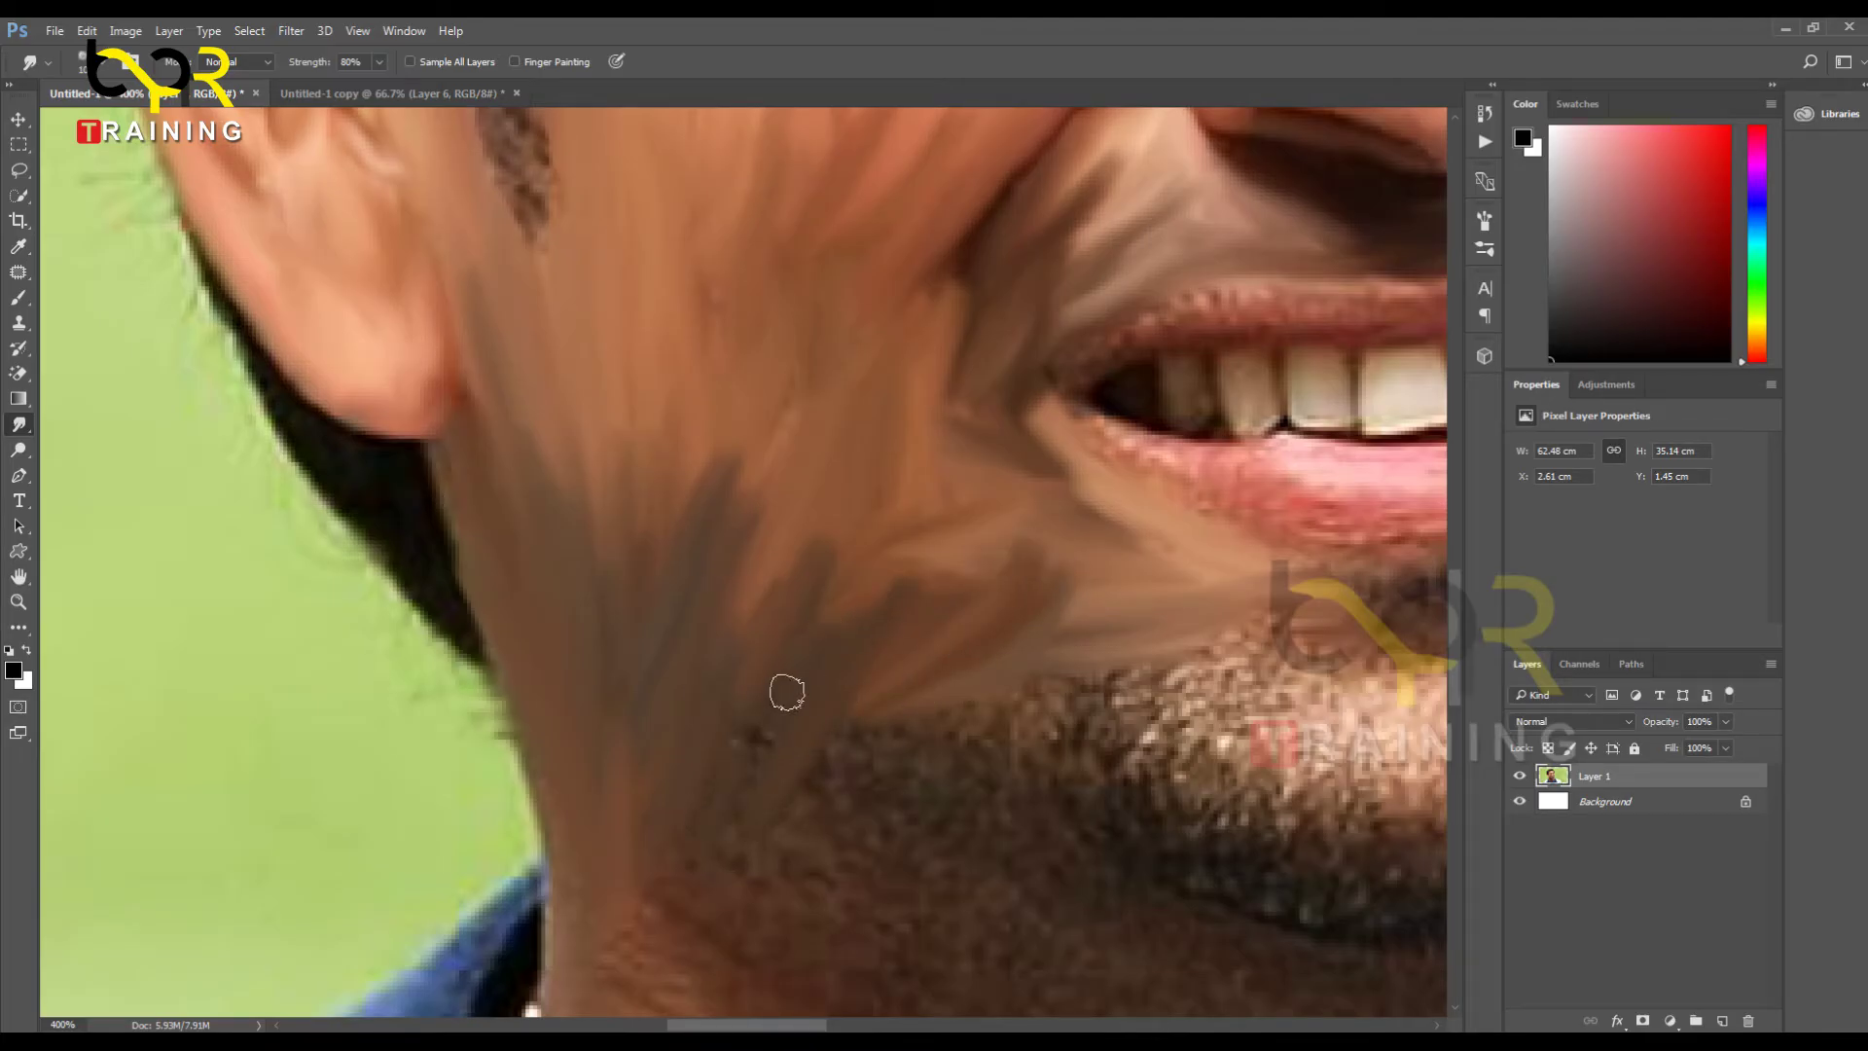
pyautogui.moveTo(787, 691)
pyautogui.mouseDown()
pyautogui.moveTo(733, 793)
pyautogui.moveTo(761, 675)
pyautogui.moveTo(705, 837)
pyautogui.moveTo(795, 658)
pyautogui.moveTo(812, 764)
pyautogui.moveTo(775, 849)
pyautogui.moveTo(645, 910)
pyautogui.mouseUp()
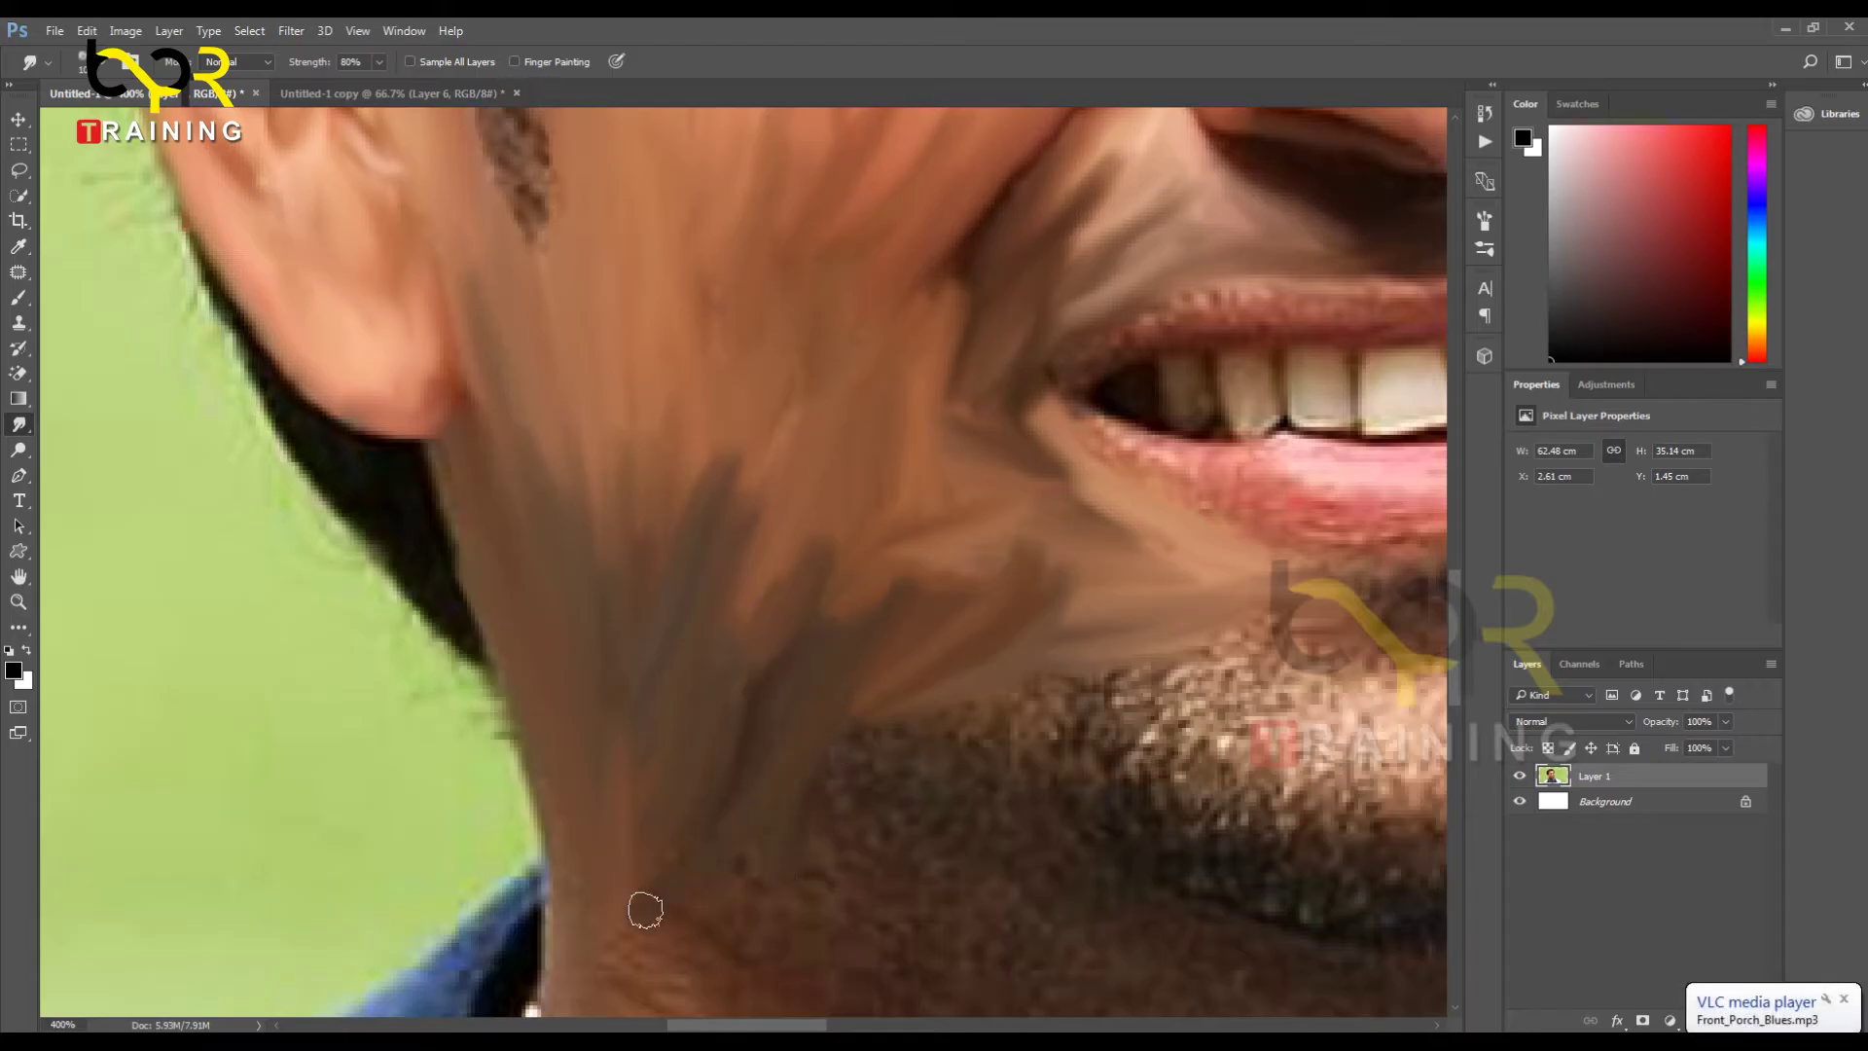
pyautogui.moveTo(931, 907); pyautogui.dragTo(688, 728)
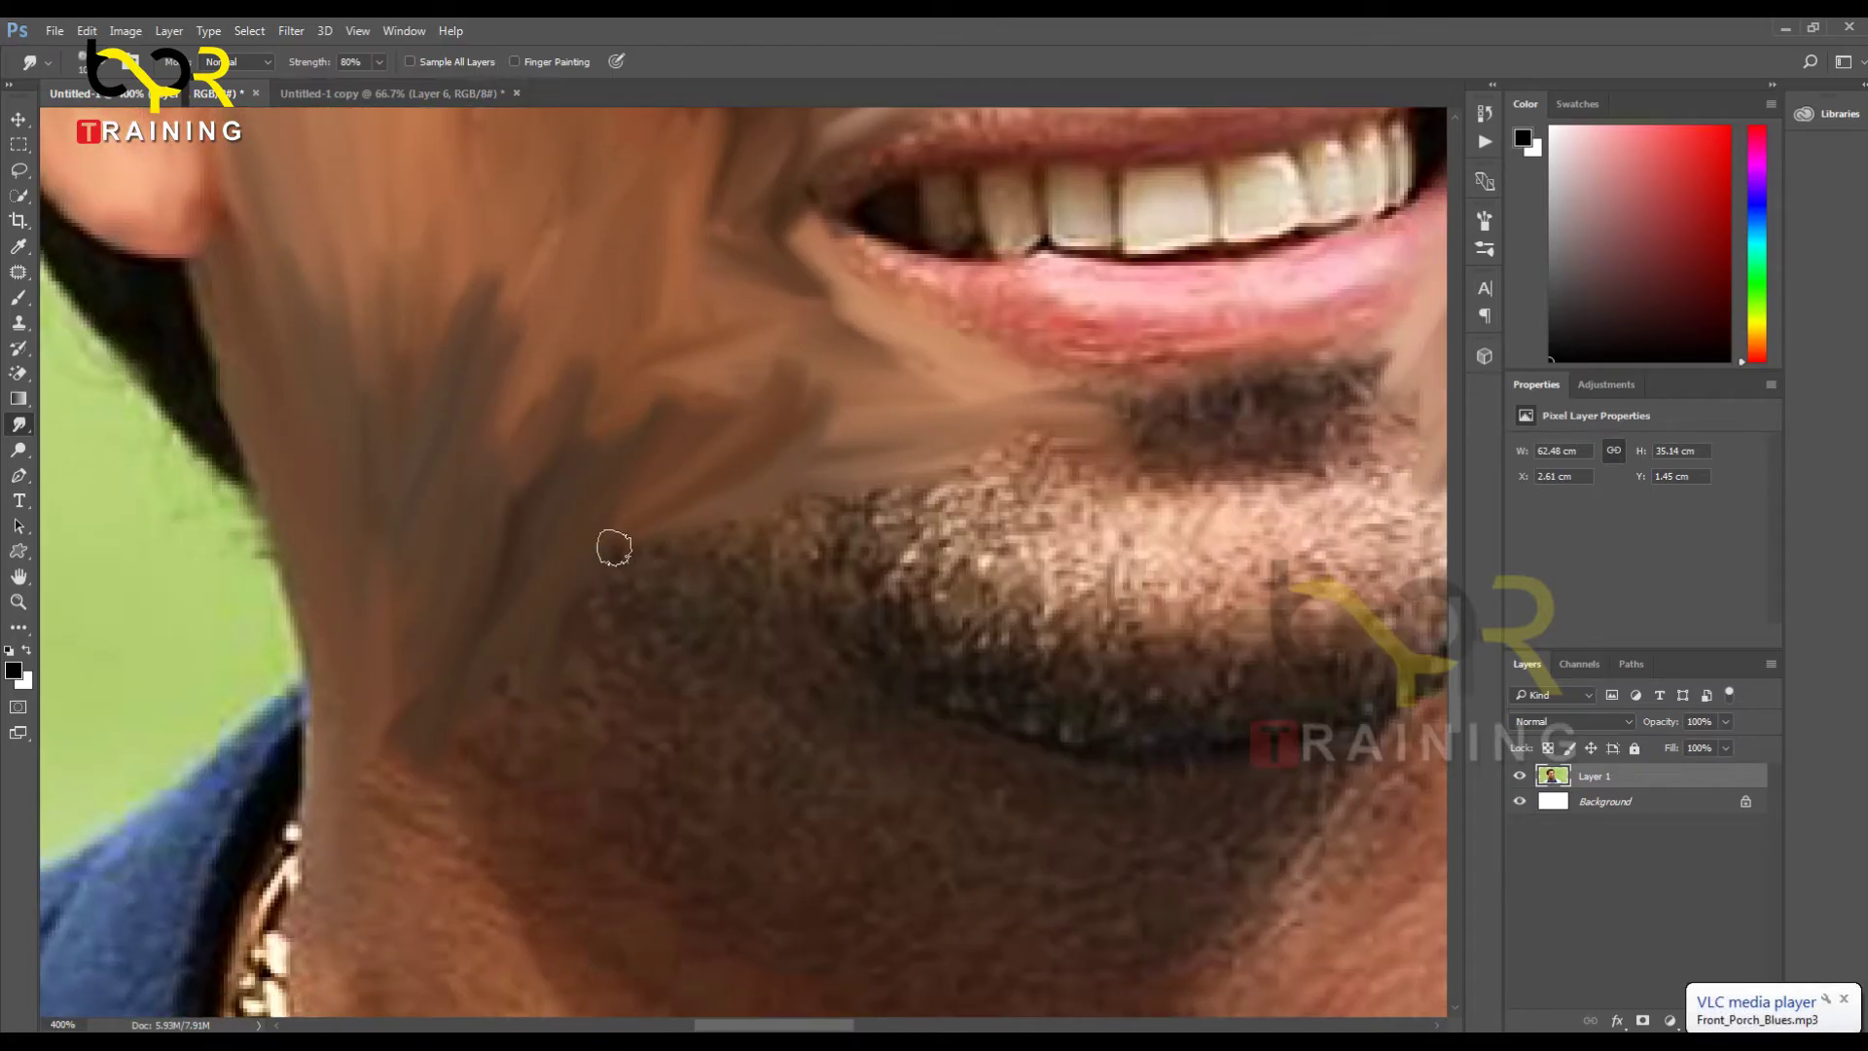
pyautogui.moveTo(614, 548)
pyautogui.mouseDown()
pyautogui.moveTo(791, 494)
pyautogui.moveTo(607, 545)
pyautogui.moveTo(966, 502)
pyautogui.moveTo(547, 608)
pyautogui.moveTo(967, 555)
pyautogui.moveTo(957, 489)
pyautogui.moveTo(1090, 496)
pyautogui.moveTo(902, 456)
pyautogui.moveTo(1042, 481)
pyautogui.moveTo(999, 448)
pyautogui.moveTo(1095, 472)
pyautogui.moveTo(952, 432)
pyautogui.moveTo(1139, 461)
pyautogui.moveTo(1128, 432)
pyautogui.moveTo(916, 420)
pyautogui.moveTo(1085, 466)
pyautogui.moveTo(806, 425)
pyautogui.mouseUp()
# Step: Smudge the chin below the lower lip, blending the dark patch and the light stubble across its full width
pyautogui.press('space')
pyautogui.moveTo(1281, 487); pyautogui.dragTo(739, 688)
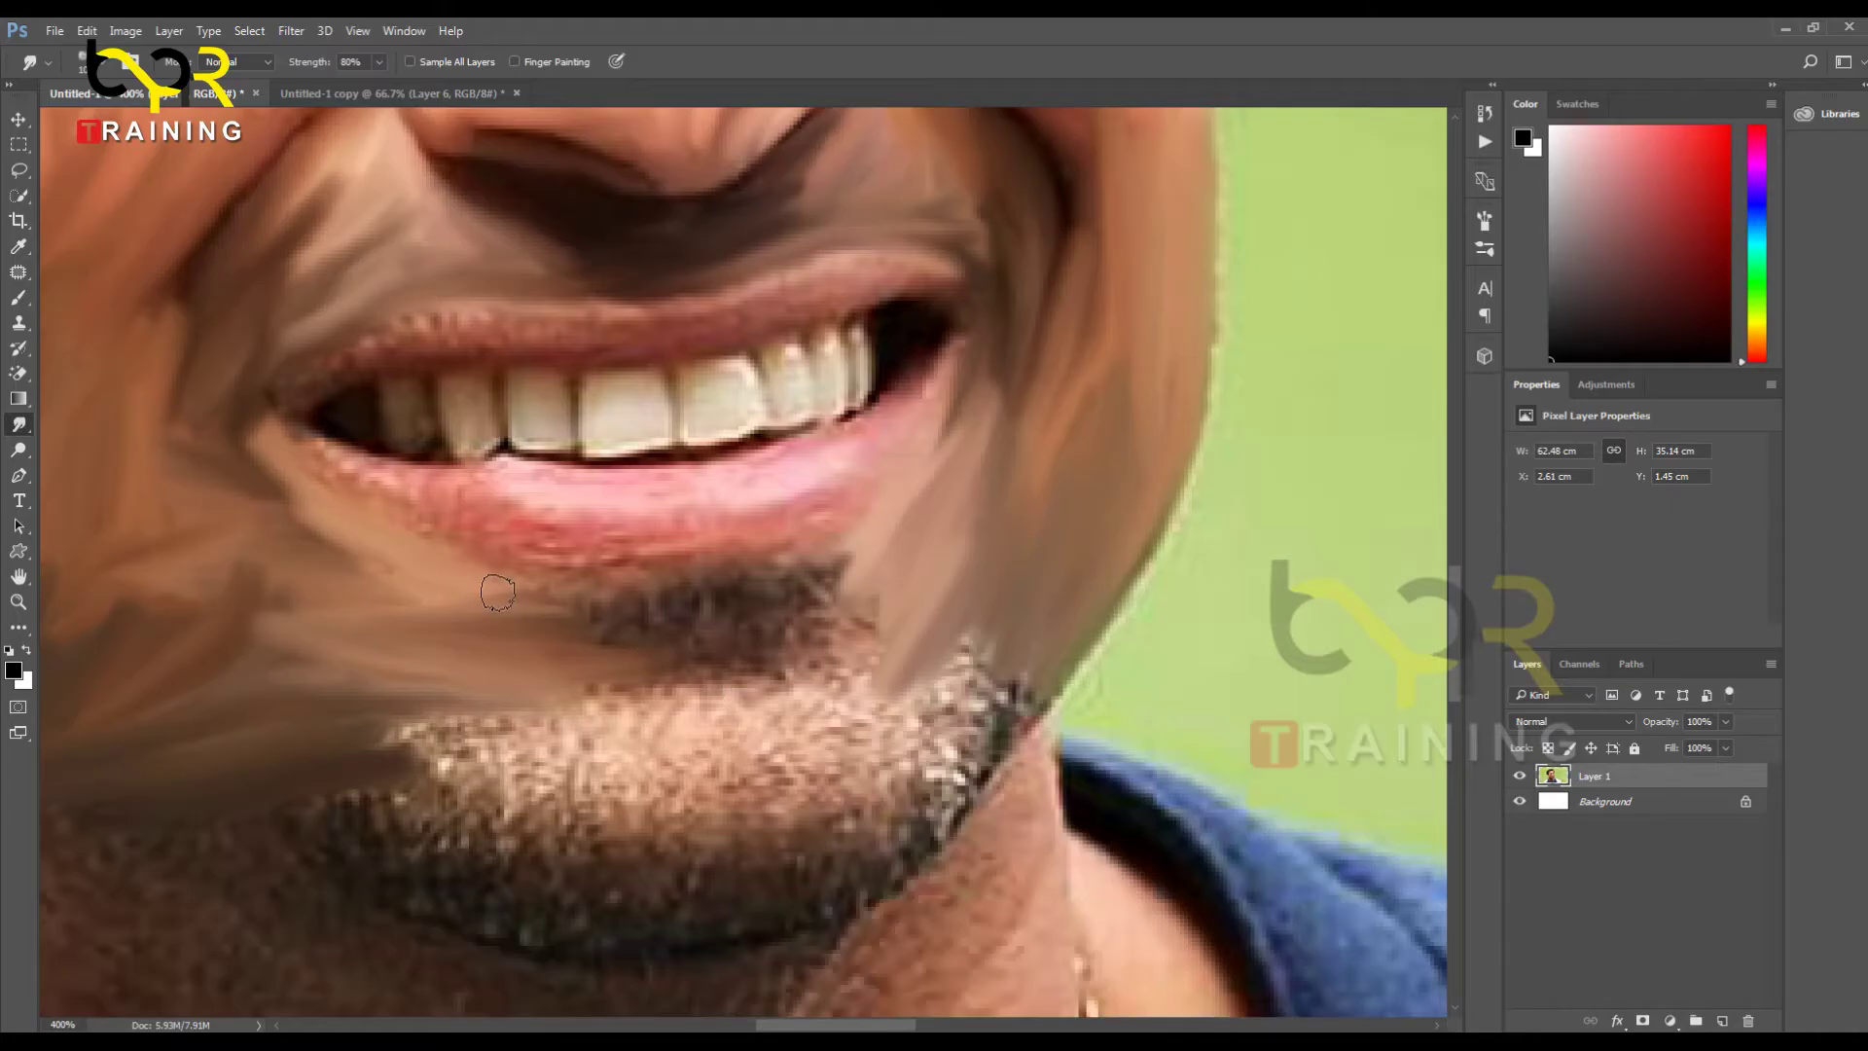
pyautogui.moveTo(497, 591)
pyautogui.mouseDown()
pyautogui.moveTo(680, 604)
pyautogui.moveTo(784, 584)
pyautogui.moveTo(609, 613)
pyautogui.moveTo(905, 542)
pyautogui.moveTo(742, 681)
pyautogui.moveTo(876, 658)
pyautogui.moveTo(484, 617)
pyautogui.moveTo(509, 598)
pyautogui.moveTo(593, 671)
pyautogui.moveTo(486, 661)
pyautogui.moveTo(584, 700)
pyautogui.moveTo(681, 681)
pyautogui.moveTo(675, 725)
pyautogui.moveTo(675, 709)
pyautogui.moveTo(934, 681)
pyautogui.moveTo(953, 653)
pyautogui.mouseUp()
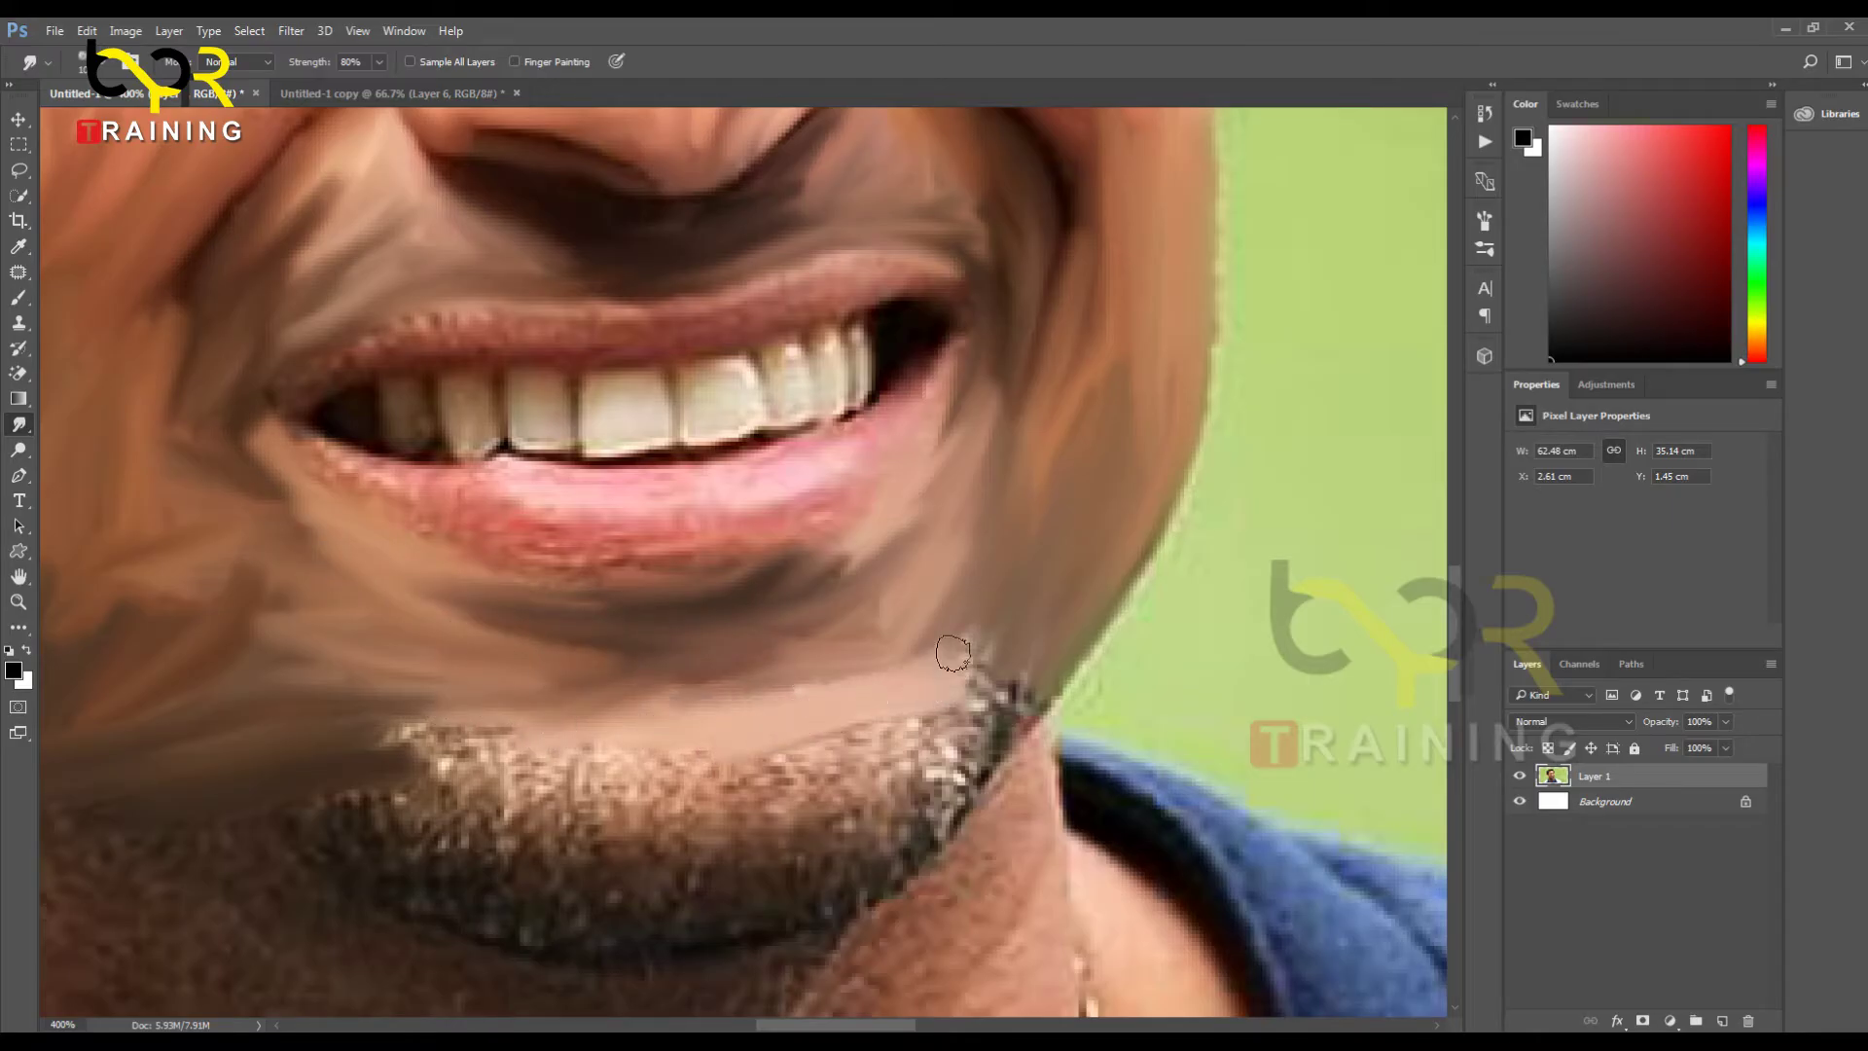
pyautogui.moveTo(737, 738)
pyautogui.mouseDown()
pyautogui.moveTo(982, 642)
pyautogui.moveTo(934, 779)
pyautogui.moveTo(1002, 603)
pyautogui.moveTo(916, 708)
pyautogui.moveTo(1022, 661)
pyautogui.moveTo(935, 829)
pyautogui.moveTo(973, 725)
pyautogui.moveTo(876, 836)
pyautogui.moveTo(722, 853)
pyautogui.moveTo(951, 709)
pyautogui.moveTo(863, 742)
pyautogui.moveTo(893, 749)
pyautogui.moveTo(599, 795)
pyautogui.moveTo(721, 763)
pyautogui.moveTo(501, 764)
pyautogui.moveTo(467, 727)
pyautogui.moveTo(501, 783)
pyautogui.moveTo(370, 739)
pyautogui.moveTo(467, 807)
pyautogui.moveTo(609, 833)
pyautogui.moveTo(438, 800)
pyautogui.moveTo(612, 833)
pyautogui.mouseUp()
pyautogui.moveTo(438, 644); pyautogui.dragTo(697, 512)
pyautogui.moveTo(615, 627); pyautogui.dragTo(855, 665)
# Step: Smudge the dark stubble under the ear-side jawline, with downward strokes on the neck and sideways strokes toward the chin
pyautogui.moveTo(312, 799)
pyautogui.mouseDown()
pyautogui.moveTo(283, 784)
pyautogui.moveTo(346, 797)
pyautogui.mouseUp()
pyautogui.moveTo(352, 940)
pyautogui.mouseDown()
pyautogui.moveTo(354, 993)
pyautogui.moveTo(429, 943)
pyautogui.moveTo(395, 925)
pyautogui.moveTo(428, 786)
pyautogui.moveTo(466, 848)
pyautogui.mouseUp()
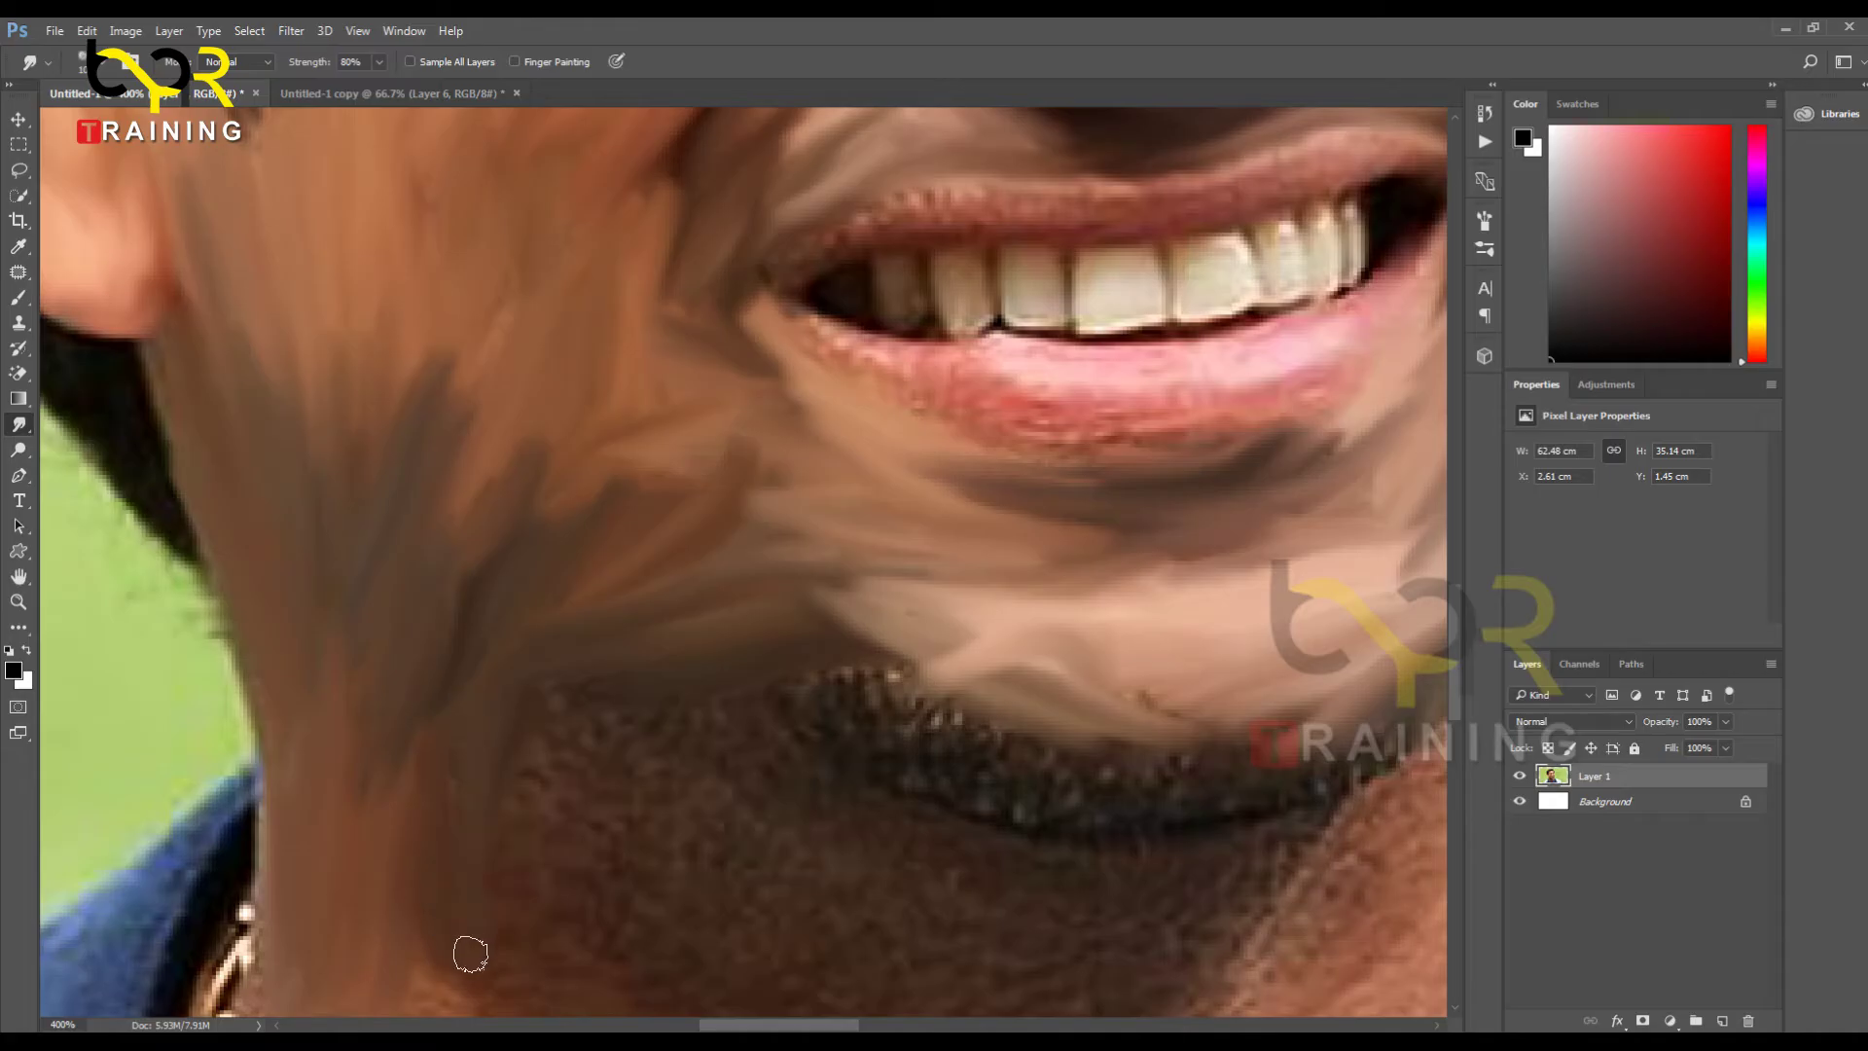
pyautogui.moveTo(454, 951)
pyautogui.mouseDown()
pyautogui.moveTo(488, 909)
pyautogui.moveTo(478, 941)
pyautogui.mouseUp()
pyautogui.moveTo(514, 781)
pyautogui.mouseDown()
pyautogui.moveTo(513, 919)
pyautogui.moveTo(611, 915)
pyautogui.mouseUp()
pyautogui.moveTo(610, 656)
pyautogui.mouseDown()
pyautogui.moveTo(621, 732)
pyautogui.moveTo(859, 696)
pyautogui.moveTo(742, 726)
pyautogui.mouseUp()
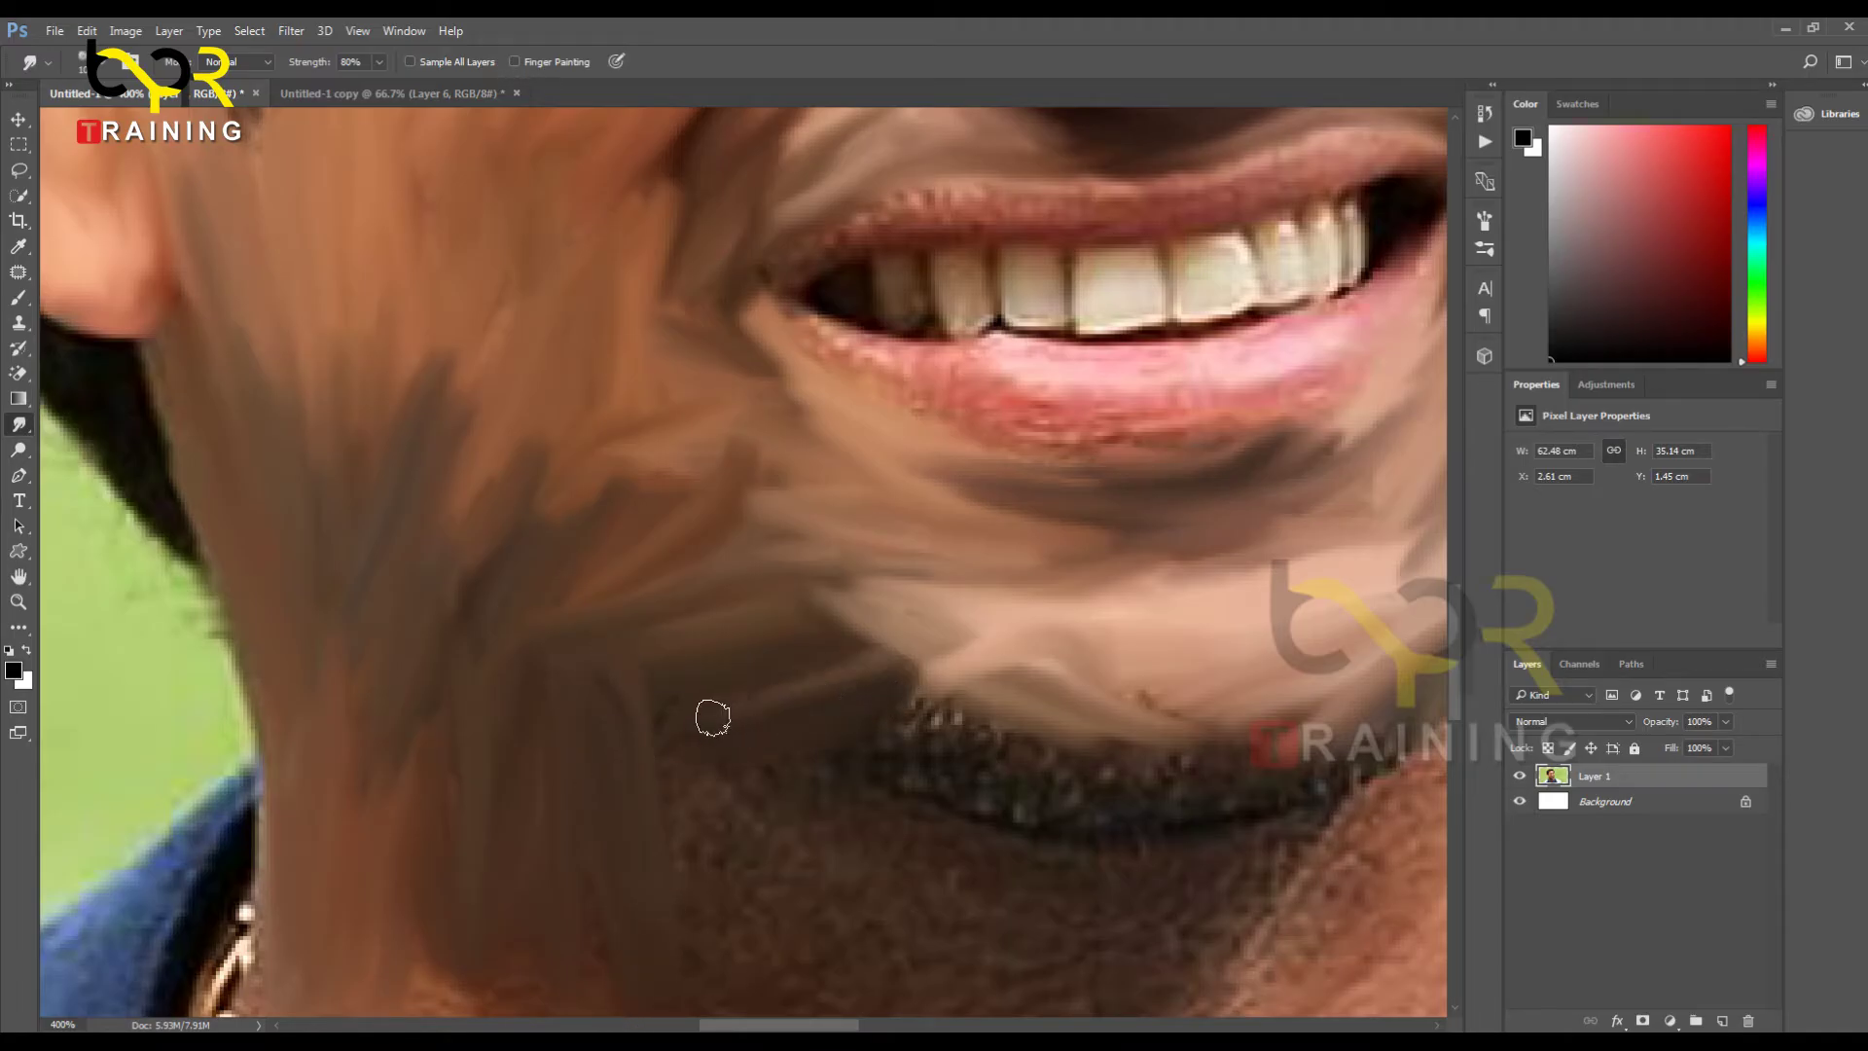
pyautogui.moveTo(768, 725)
pyautogui.mouseDown()
pyautogui.moveTo(925, 758)
pyautogui.moveTo(885, 726)
pyautogui.mouseUp()
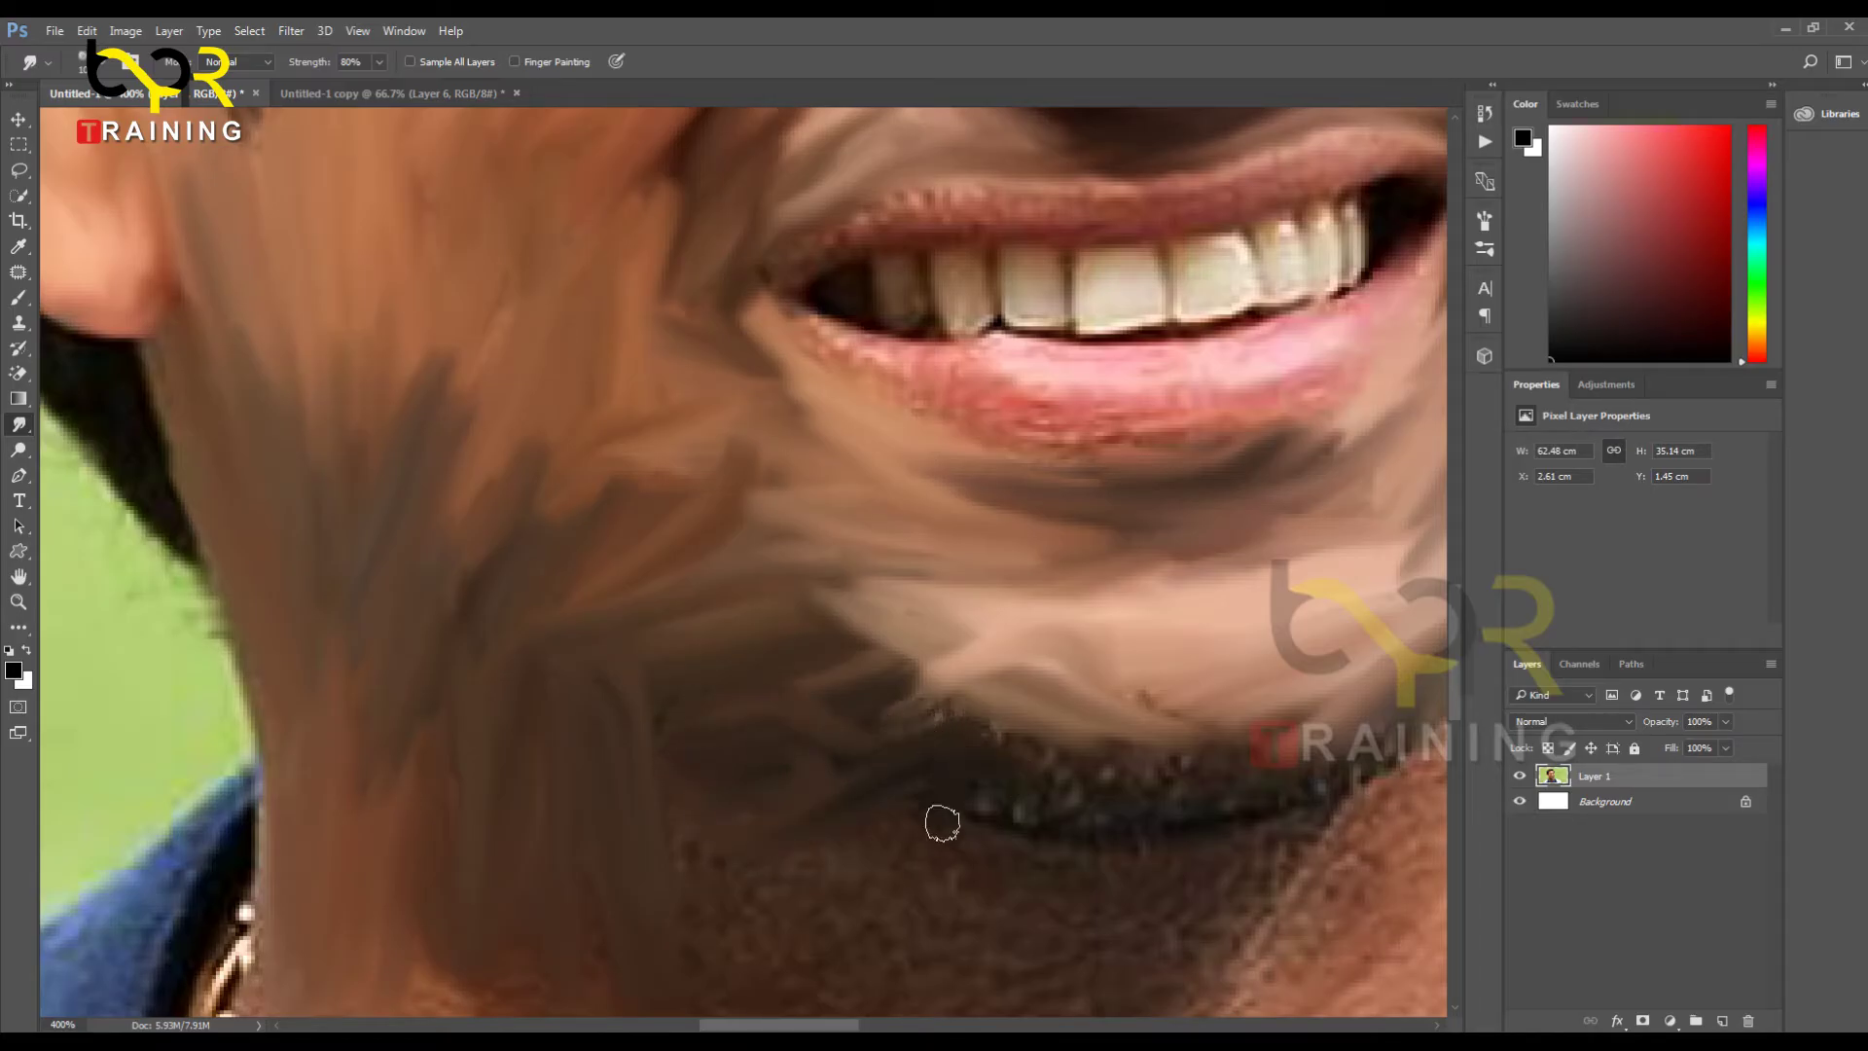
# Step: Smudge the dark beard edge along the underside of the chin, following its curve
pyautogui.moveTo(1033, 782)
pyautogui.mouseDown()
pyautogui.moveTo(1093, 773)
pyautogui.moveTo(842, 675)
pyautogui.moveTo(766, 721)
pyautogui.mouseUp()
pyautogui.moveTo(886, 778)
pyautogui.mouseDown()
pyautogui.moveTo(675, 762)
pyautogui.moveTo(453, 621)
pyautogui.mouseUp()
pyautogui.moveTo(1184, 947)
pyautogui.mouseDown()
pyautogui.moveTo(1009, 947)
pyautogui.moveTo(879, 701)
pyautogui.mouseUp()
pyautogui.moveTo(437, 628)
pyautogui.mouseDown()
pyautogui.moveTo(617, 659)
pyautogui.moveTo(480, 667)
pyautogui.moveTo(425, 617)
pyautogui.moveTo(559, 574)
pyautogui.moveTo(697, 607)
pyautogui.moveTo(582, 613)
pyautogui.moveTo(371, 584)
pyautogui.moveTo(313, 635)
pyautogui.moveTo(554, 671)
pyautogui.moveTo(772, 617)
pyautogui.moveTo(622, 642)
pyautogui.moveTo(785, 536)
pyautogui.moveTo(554, 605)
pyautogui.mouseUp()
pyautogui.press('space')
pyautogui.moveTo(525, 758)
pyautogui.mouseDown()
pyautogui.moveTo(779, 905)
pyautogui.moveTo(1304, 535)
pyautogui.mouseUp()
# Step: Smudge the ear-side neck beside the gold chain with long downward strokes toward the shirt collar
pyautogui.moveTo(861, 840)
pyautogui.mouseDown()
pyautogui.moveTo(837, 796)
pyautogui.moveTo(757, 765)
pyautogui.mouseUp()
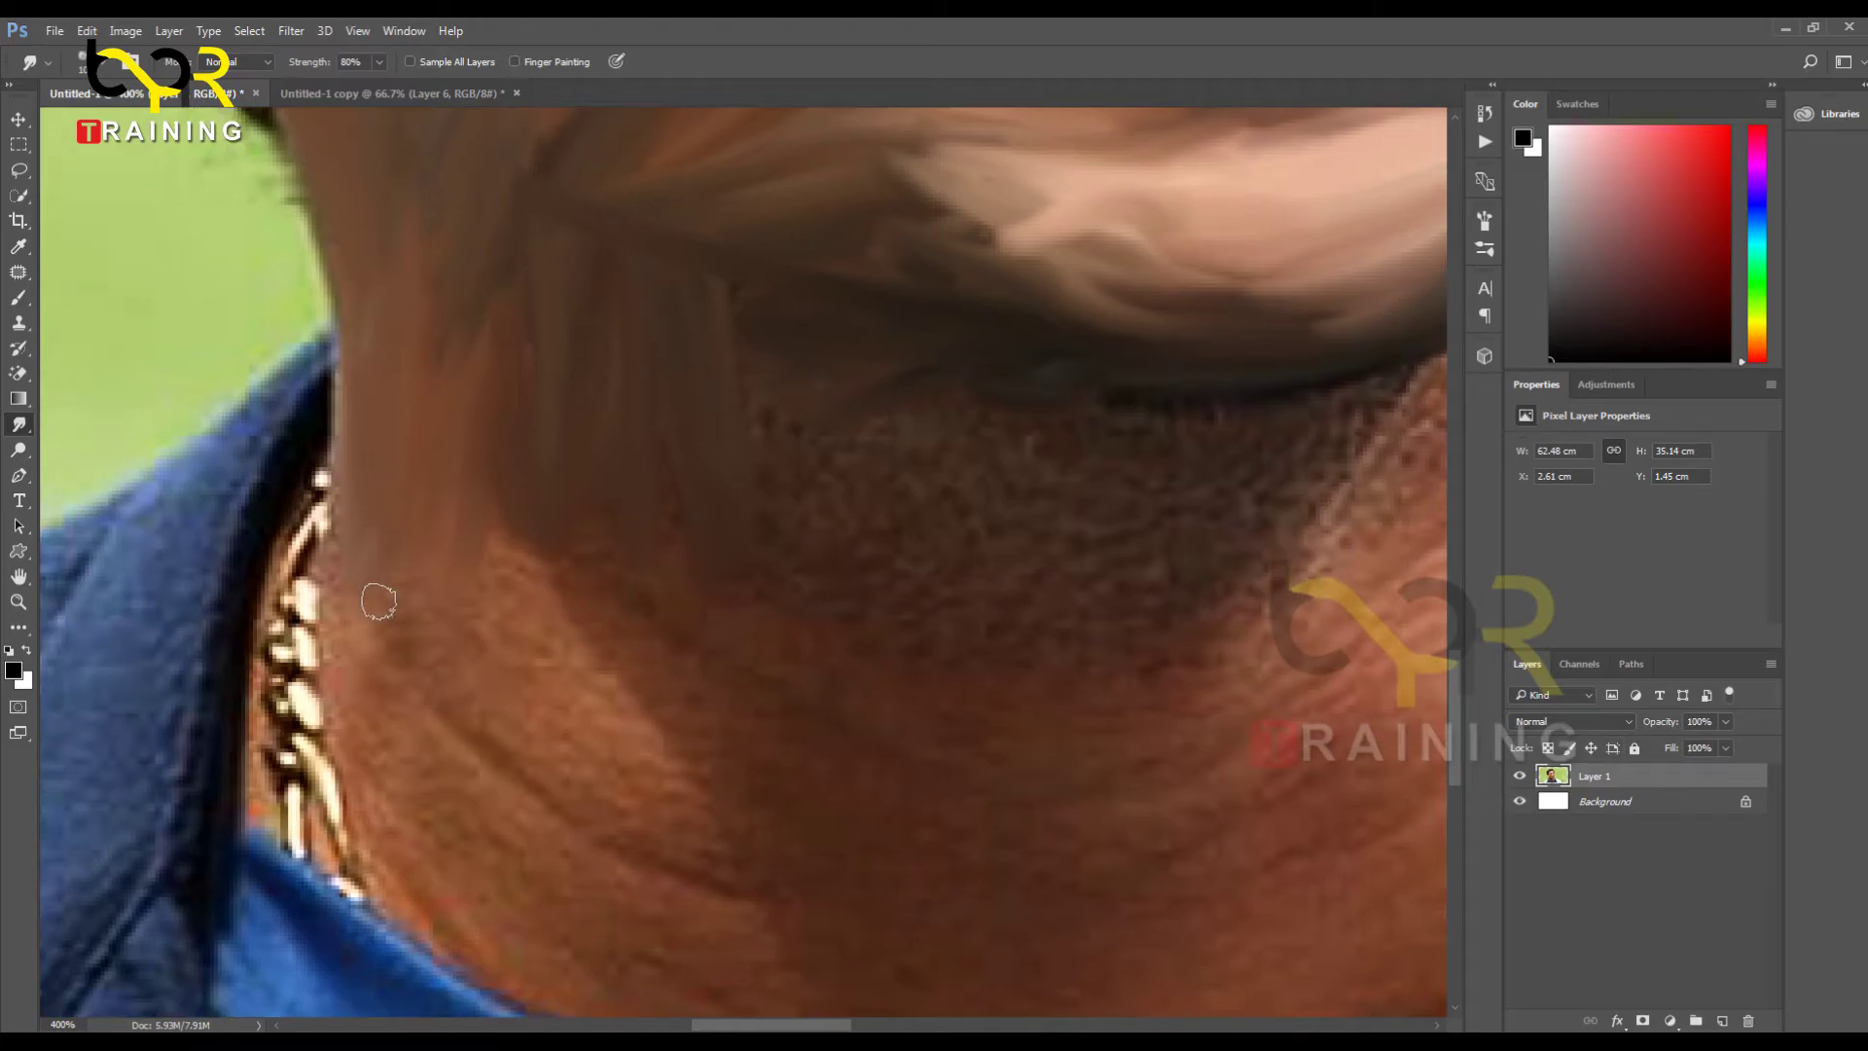
pyautogui.moveTo(323, 548)
pyautogui.mouseDown()
pyautogui.moveTo(361, 807)
pyautogui.moveTo(381, 534)
pyautogui.mouseUp()
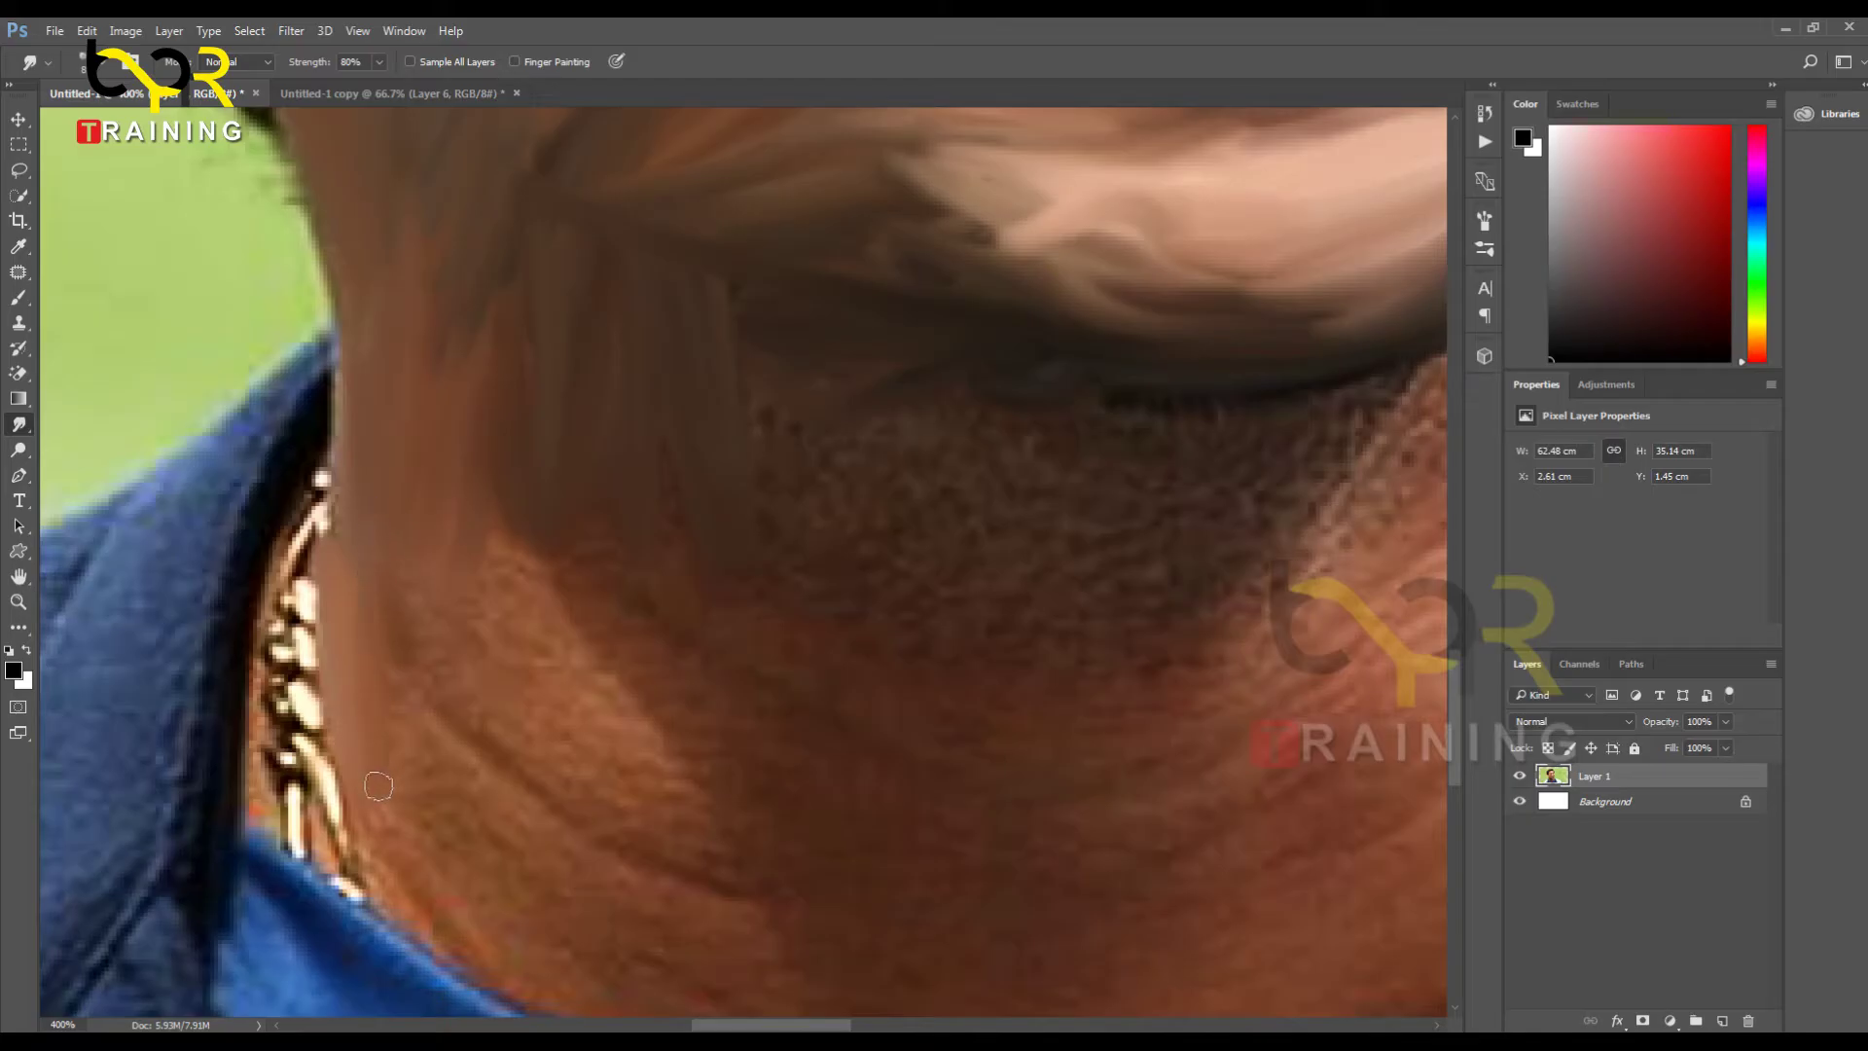
pyautogui.moveTo(419, 678); pyautogui.dragTo(419, 729)
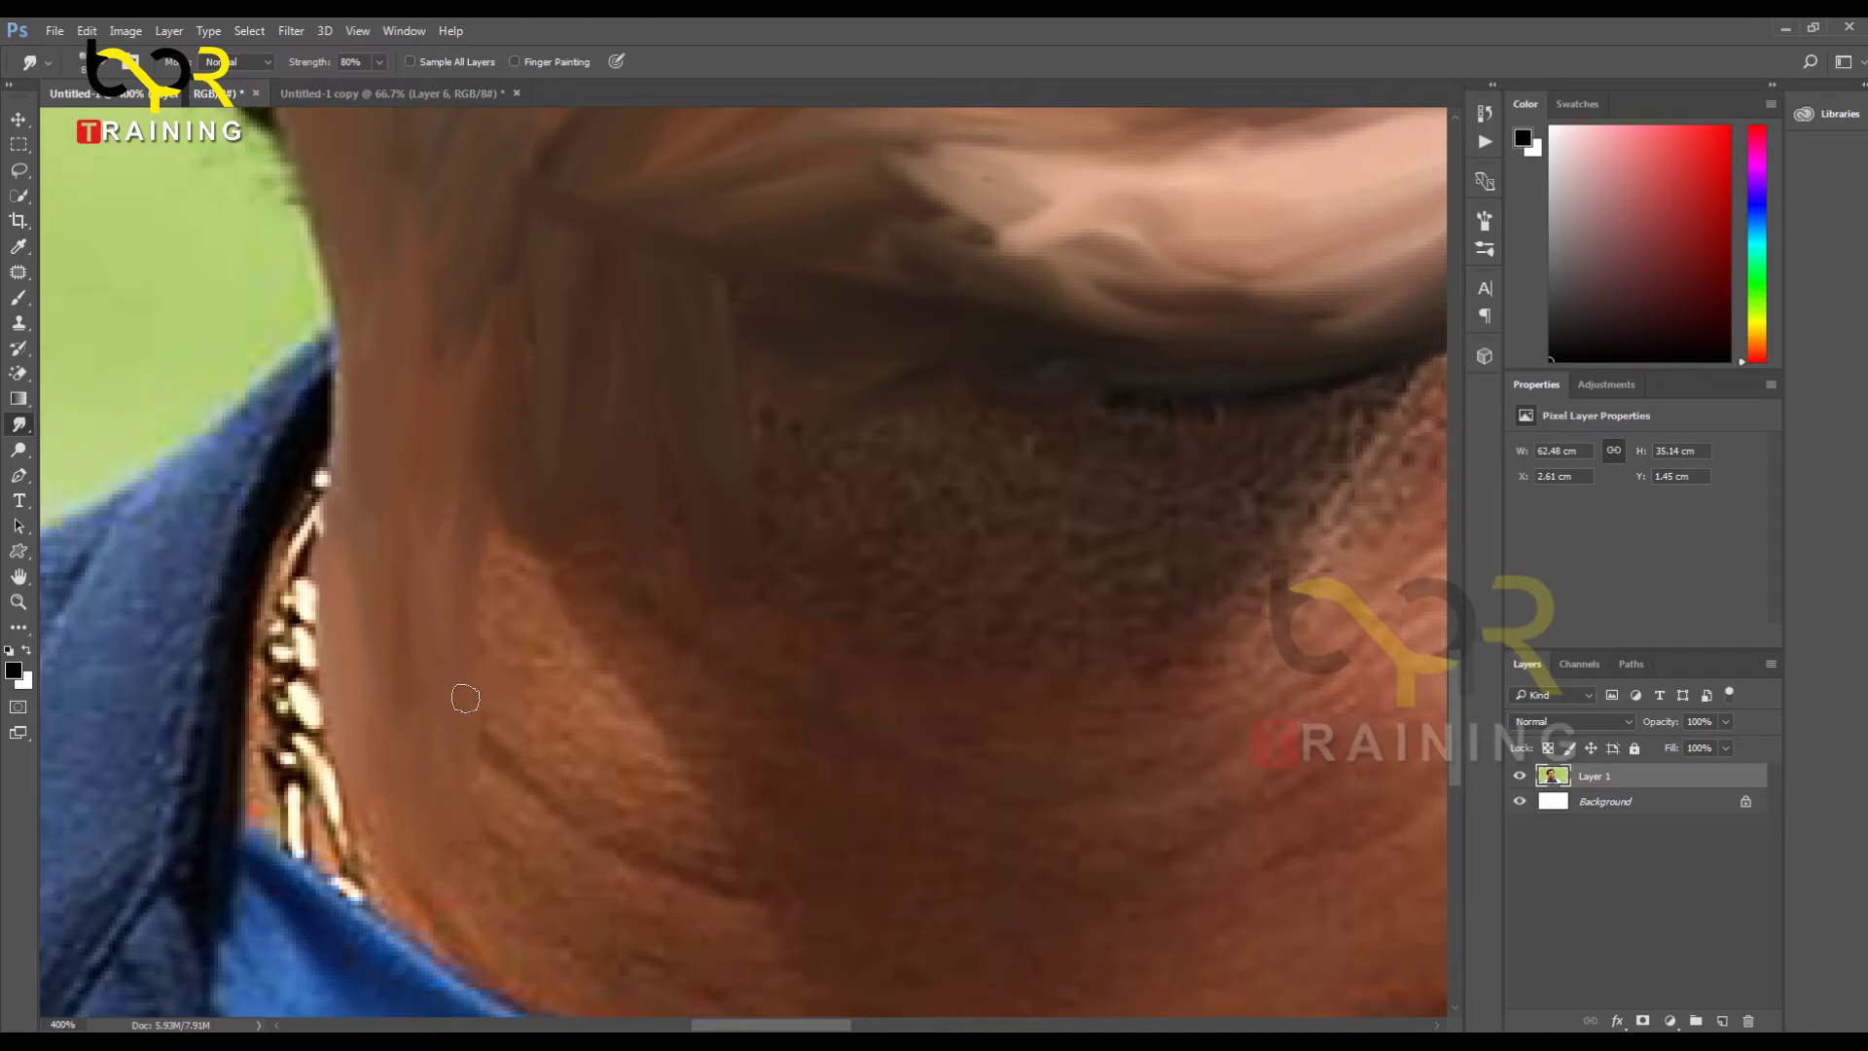
pyautogui.moveTo(496, 608)
pyautogui.mouseDown()
pyautogui.moveTo(450, 613)
pyautogui.moveTo(487, 710)
pyautogui.moveTo(534, 750)
pyautogui.moveTo(534, 500)
pyautogui.moveTo(621, 843)
pyautogui.moveTo(644, 800)
pyautogui.moveTo(575, 467)
pyautogui.moveTo(567, 546)
pyautogui.moveTo(656, 656)
pyautogui.mouseUp()
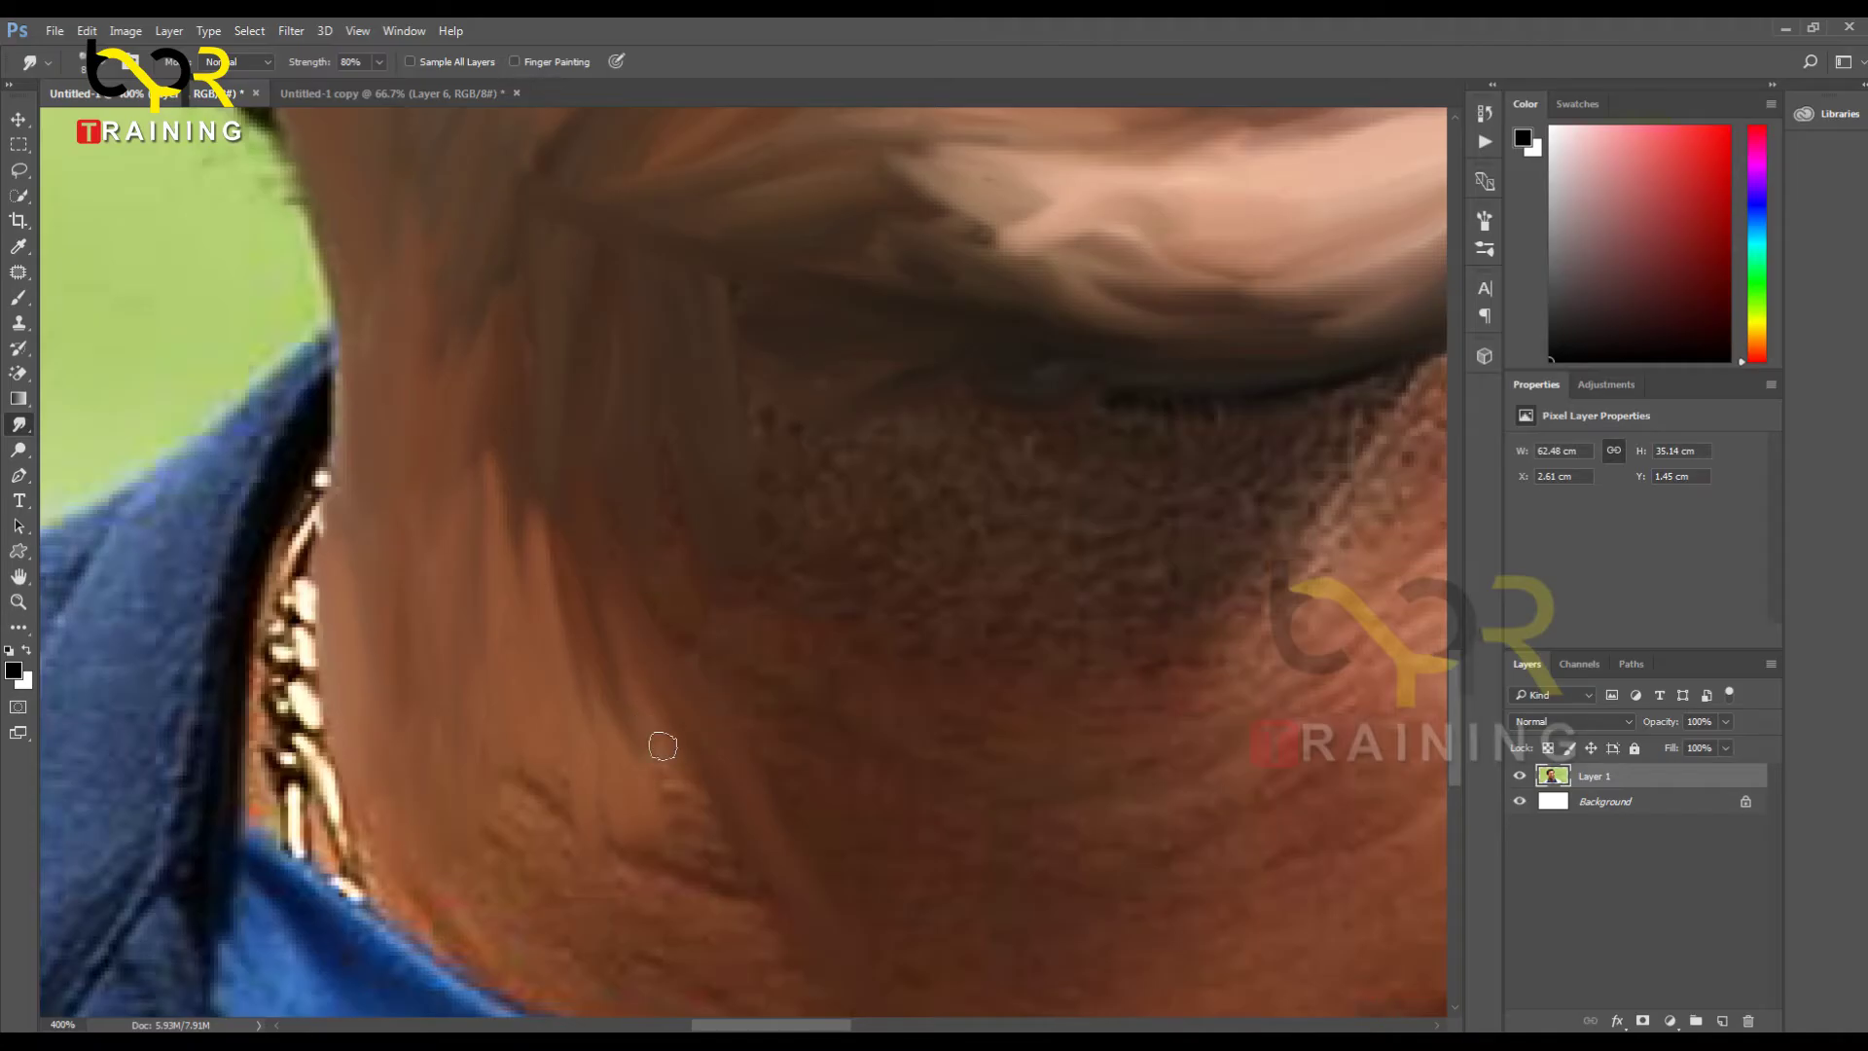
pyautogui.moveTo(663, 746)
pyautogui.mouseDown()
pyautogui.moveTo(522, 600)
pyautogui.moveTo(710, 867)
pyautogui.moveTo(614, 386)
pyautogui.moveTo(468, 276)
pyautogui.mouseUp()
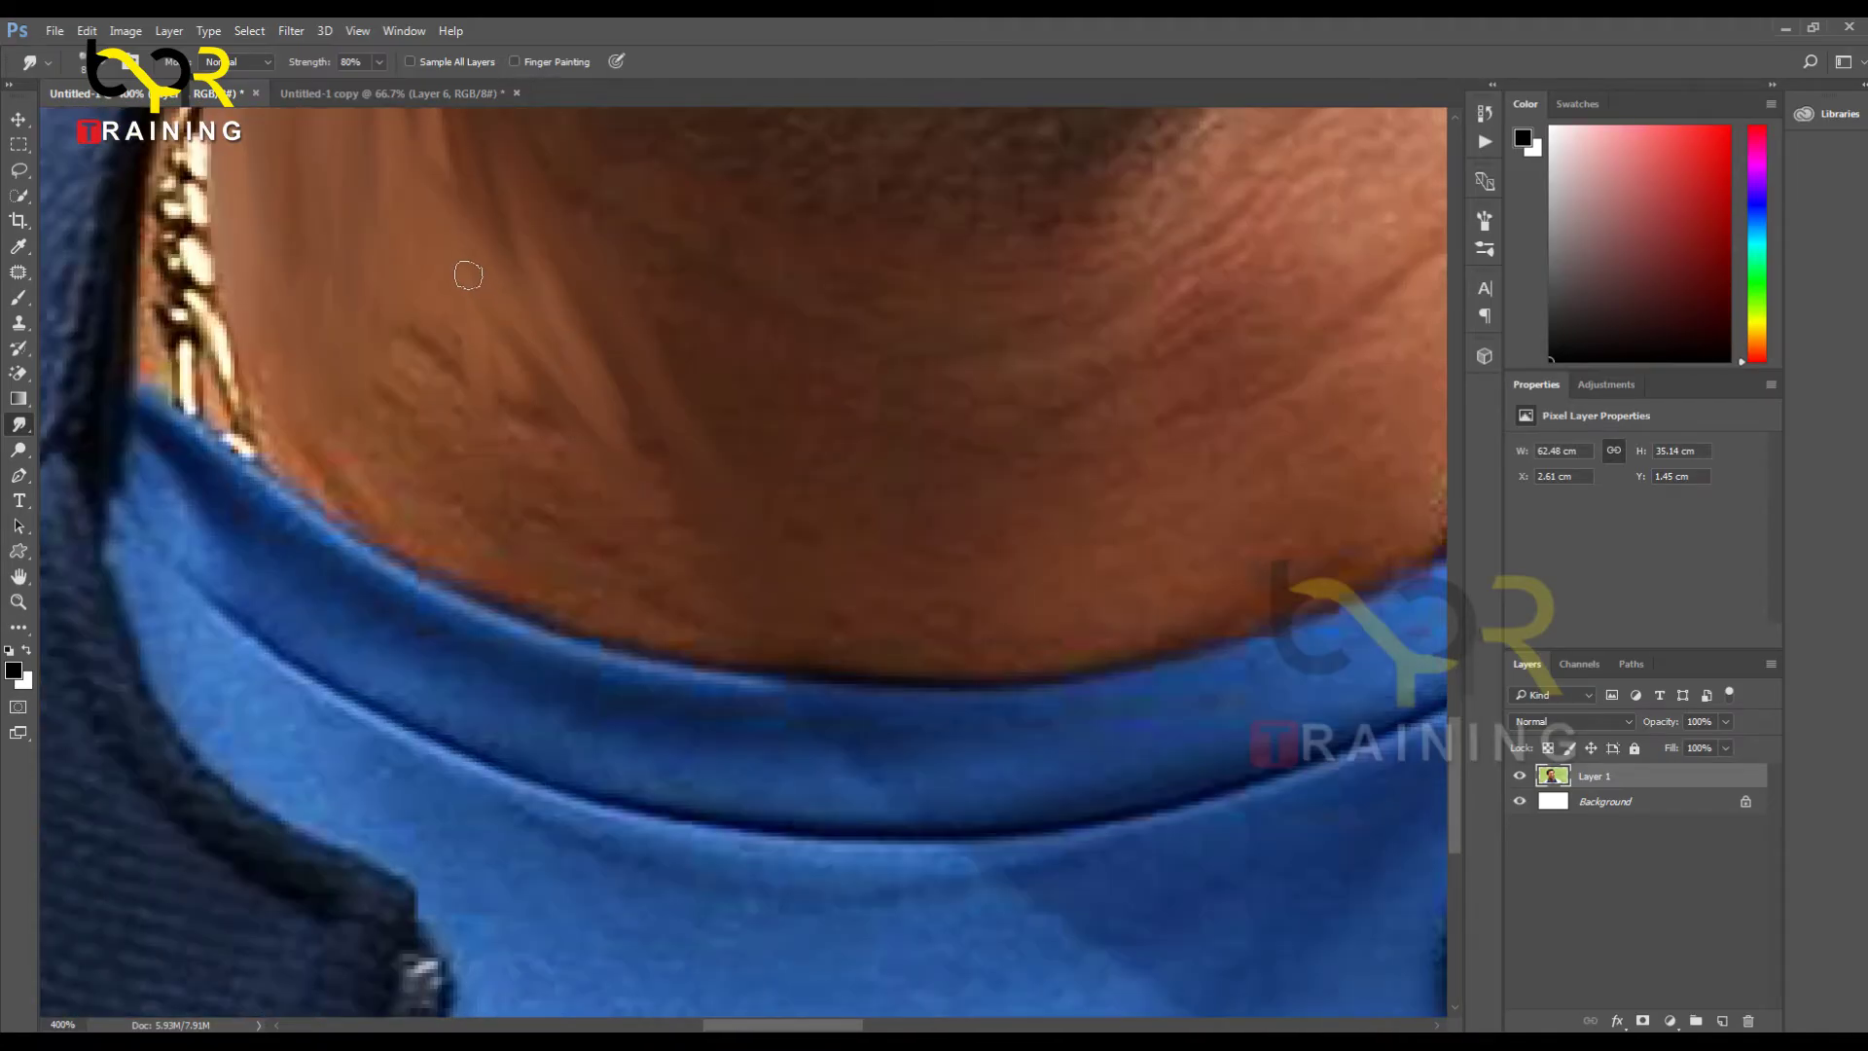
pyautogui.moveTo(613, 414); pyautogui.dragTo(861, 668)
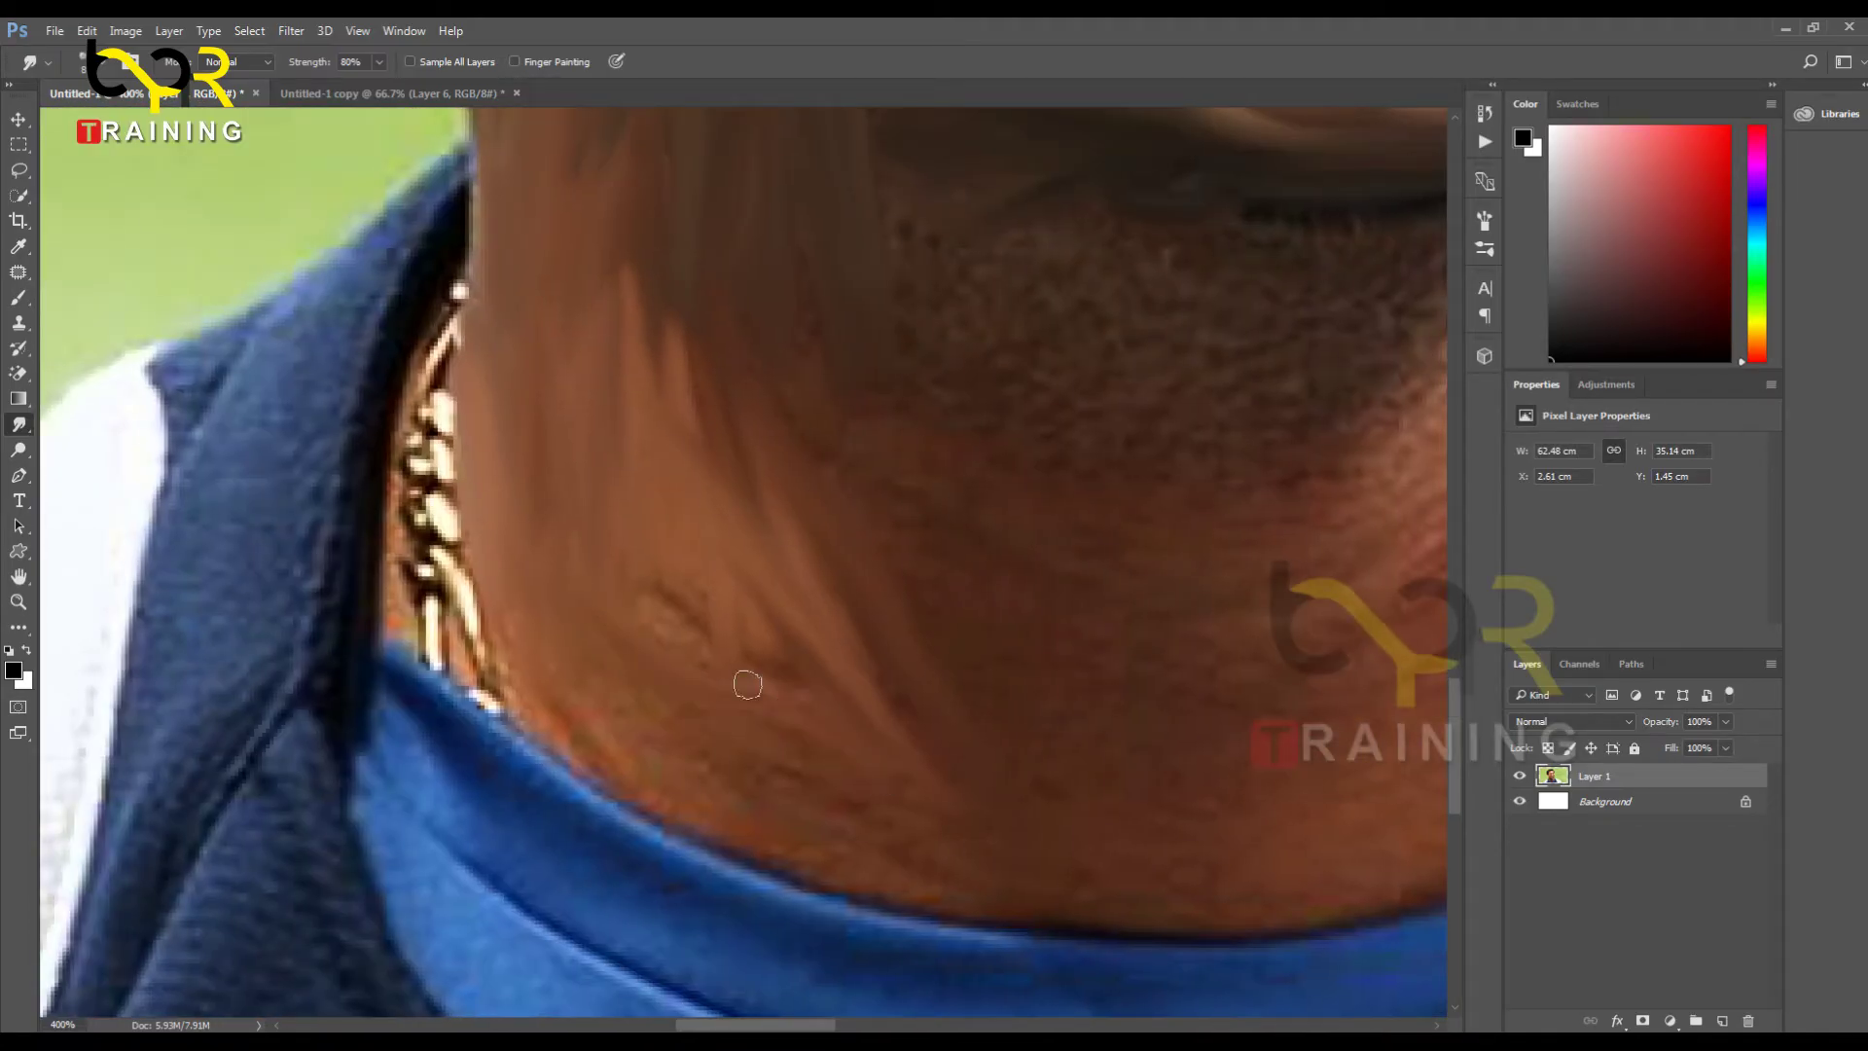
# Step: Smudge the neck creases above the blue collar, undo the stroke that smears the chain, and rework the skin beside it
pyautogui.moveTo(748, 684); pyautogui.dragTo(807, 702)
pyautogui.moveTo(566, 562)
pyautogui.mouseDown()
pyautogui.moveTo(659, 563)
pyautogui.moveTo(711, 686)
pyautogui.mouseUp()
pyautogui.moveTo(469, 596); pyautogui.dragTo(821, 869)
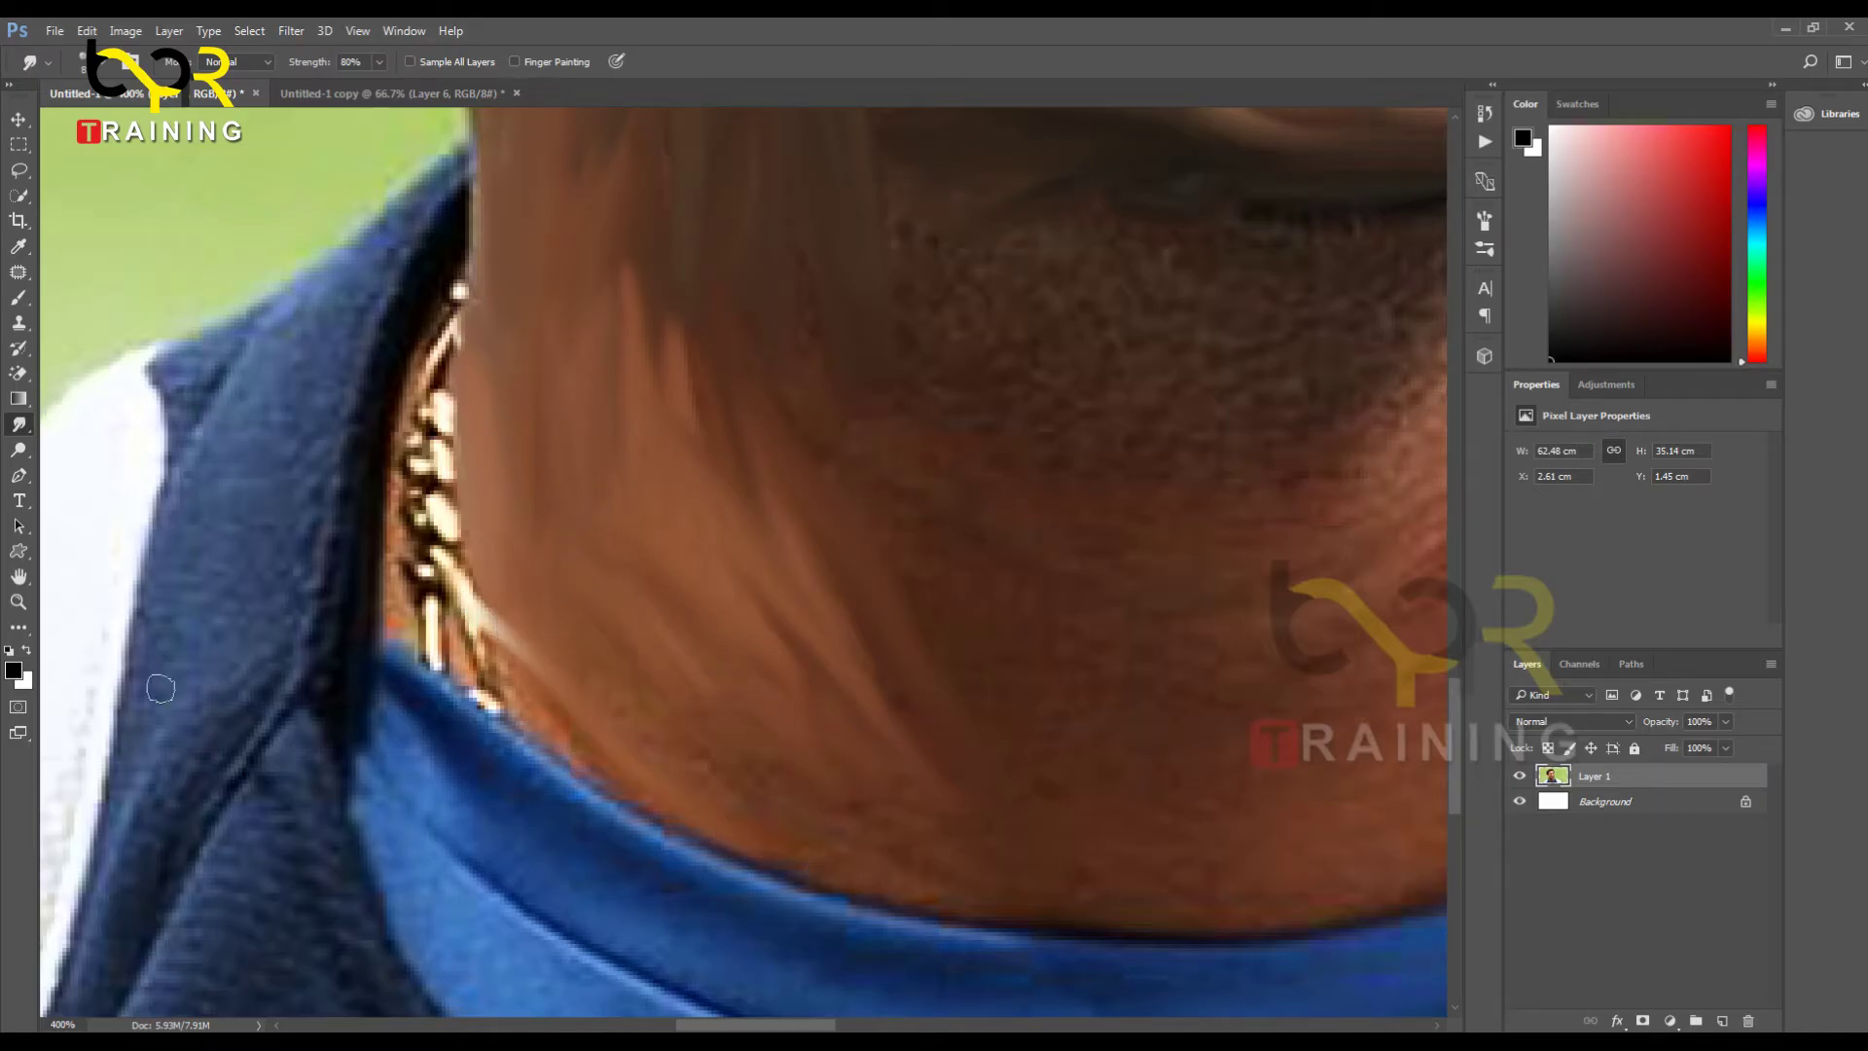
pyautogui.hotkey('ctrl', 'z')
pyautogui.moveTo(505, 583); pyautogui.dragTo(502, 700)
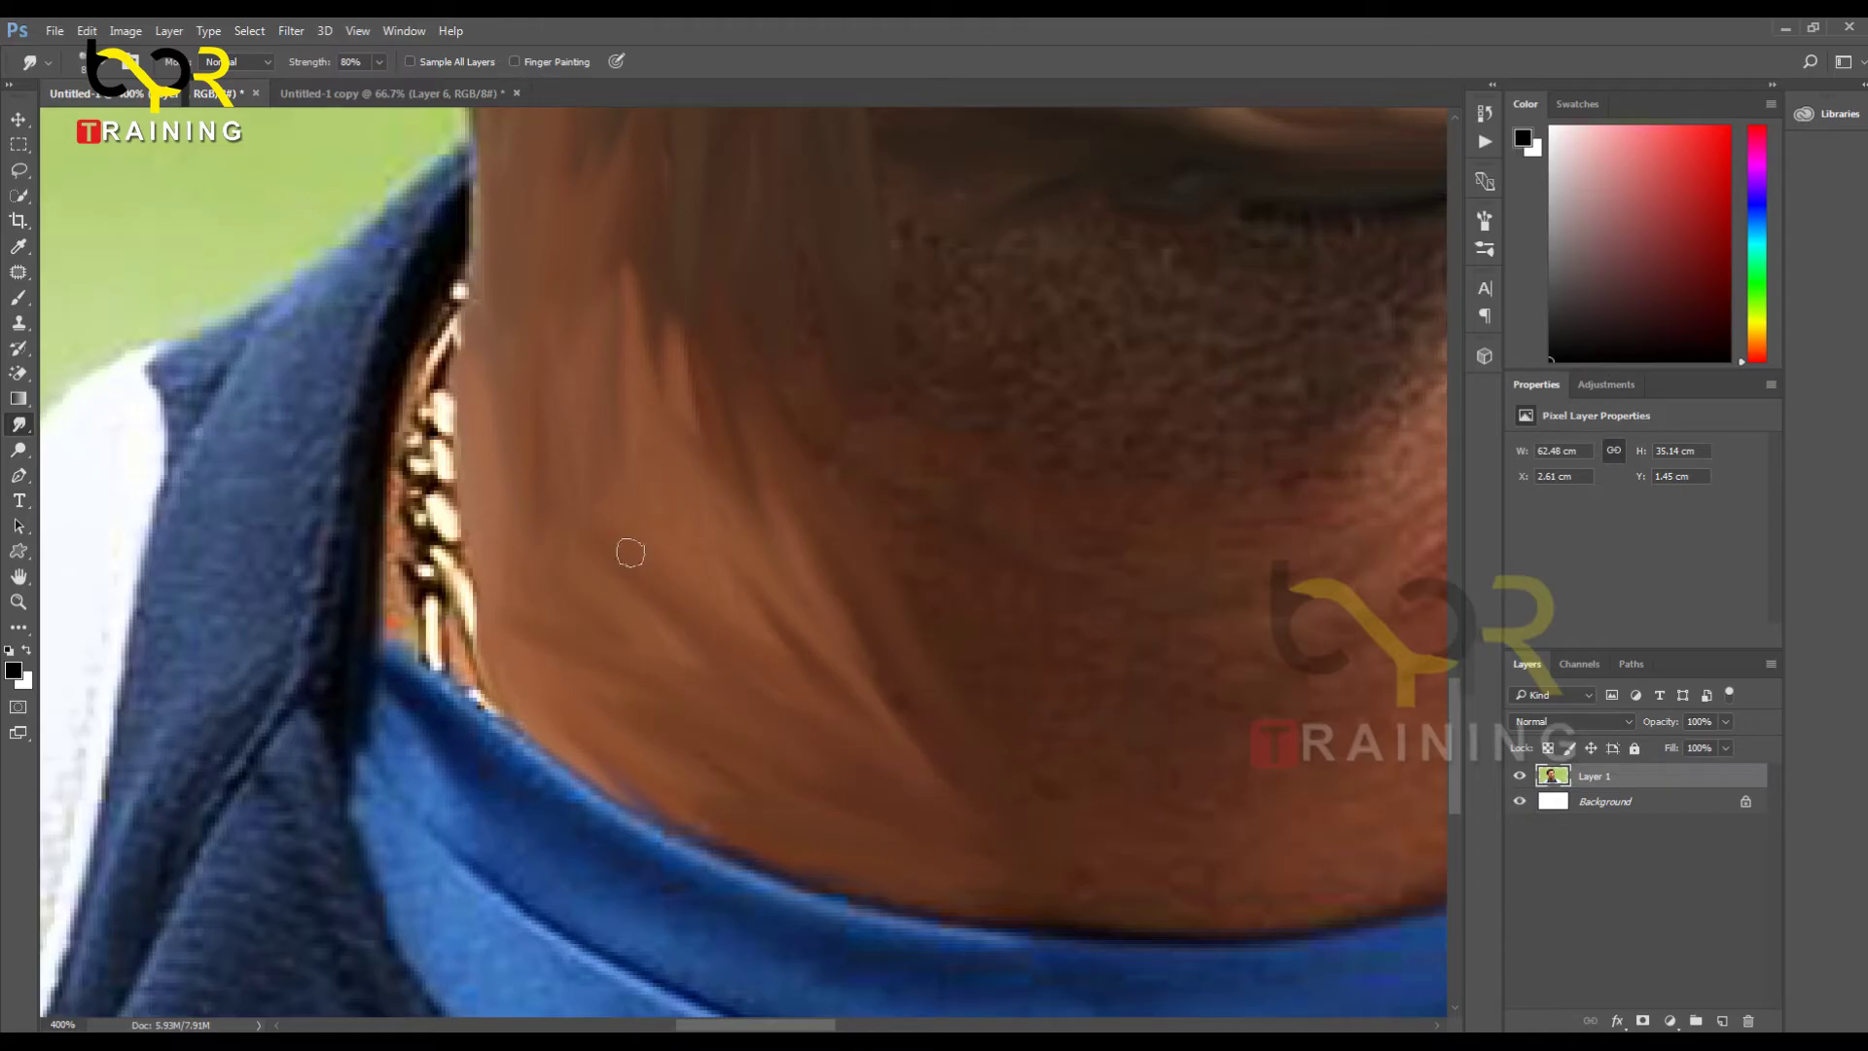
# Step: Smudge the gold chain links beside the ear-side neck with a smaller brush
pyautogui.moveTo(689, 657); pyautogui.dragTo(654, 847)
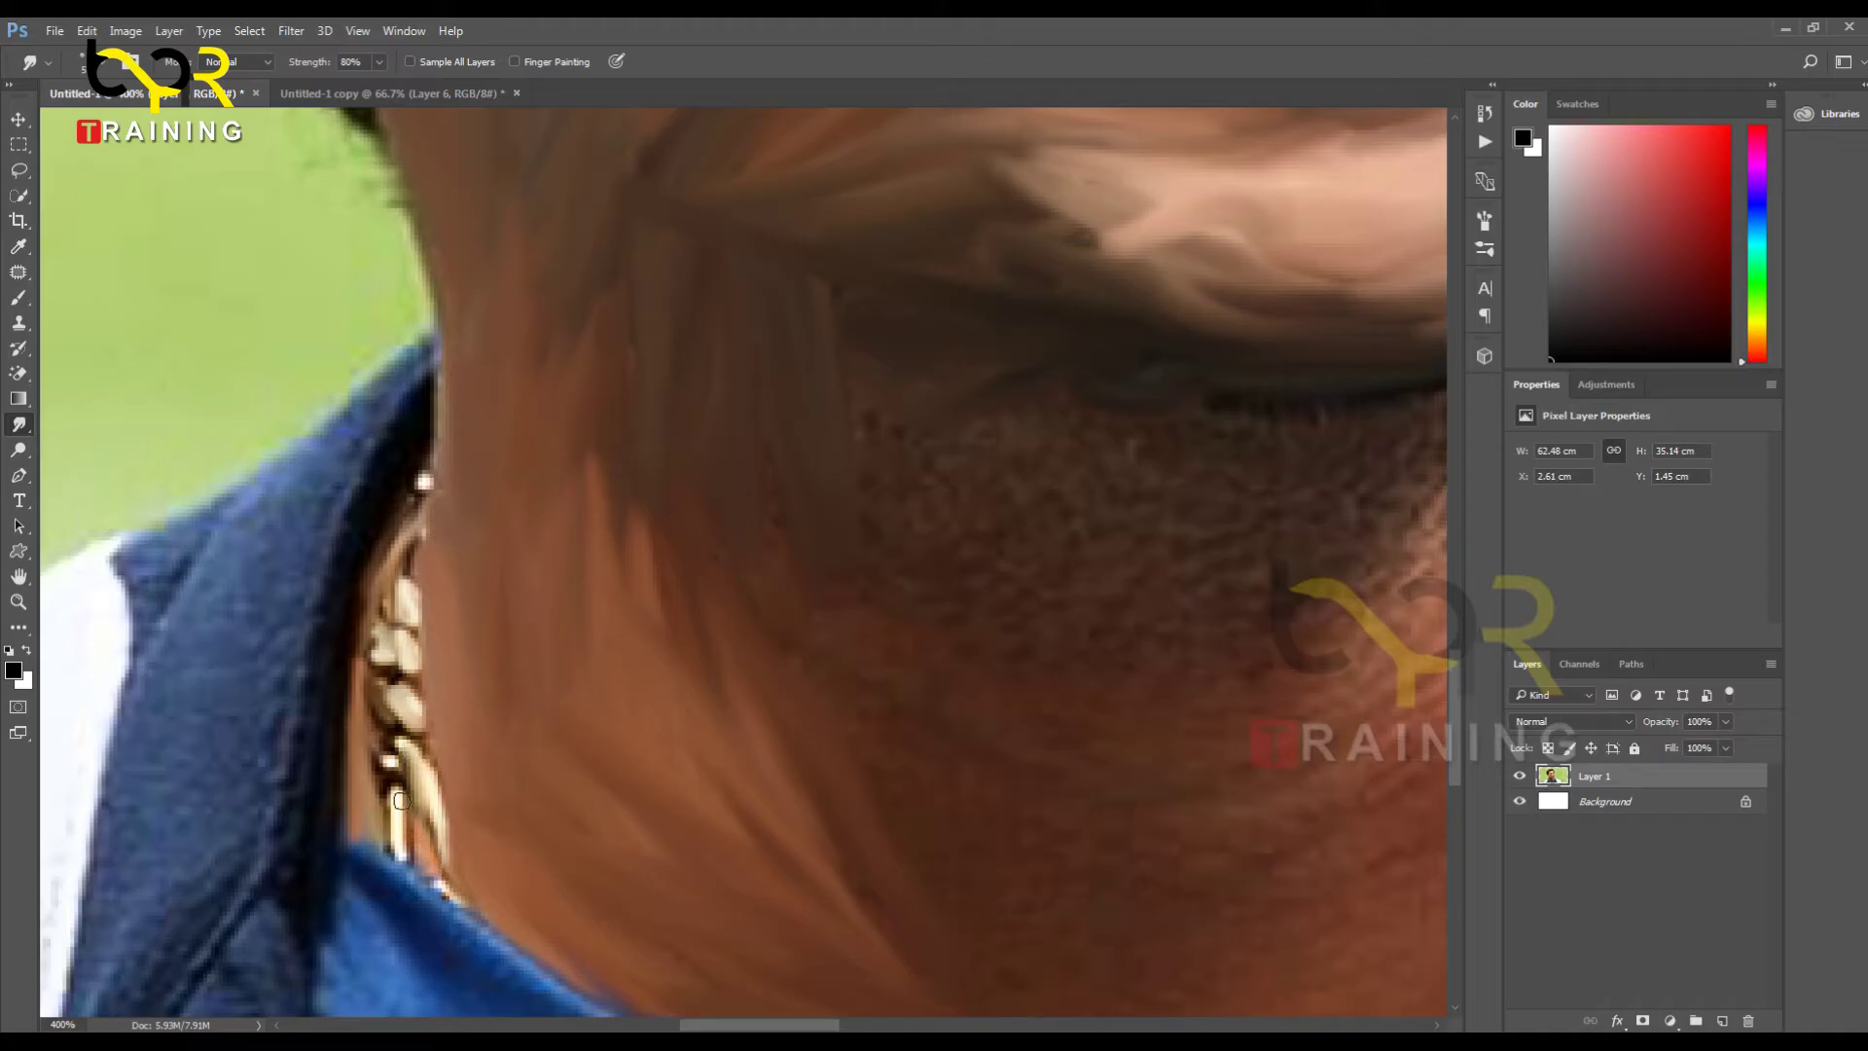
pyautogui.moveTo(401, 800); pyautogui.dragTo(402, 855)
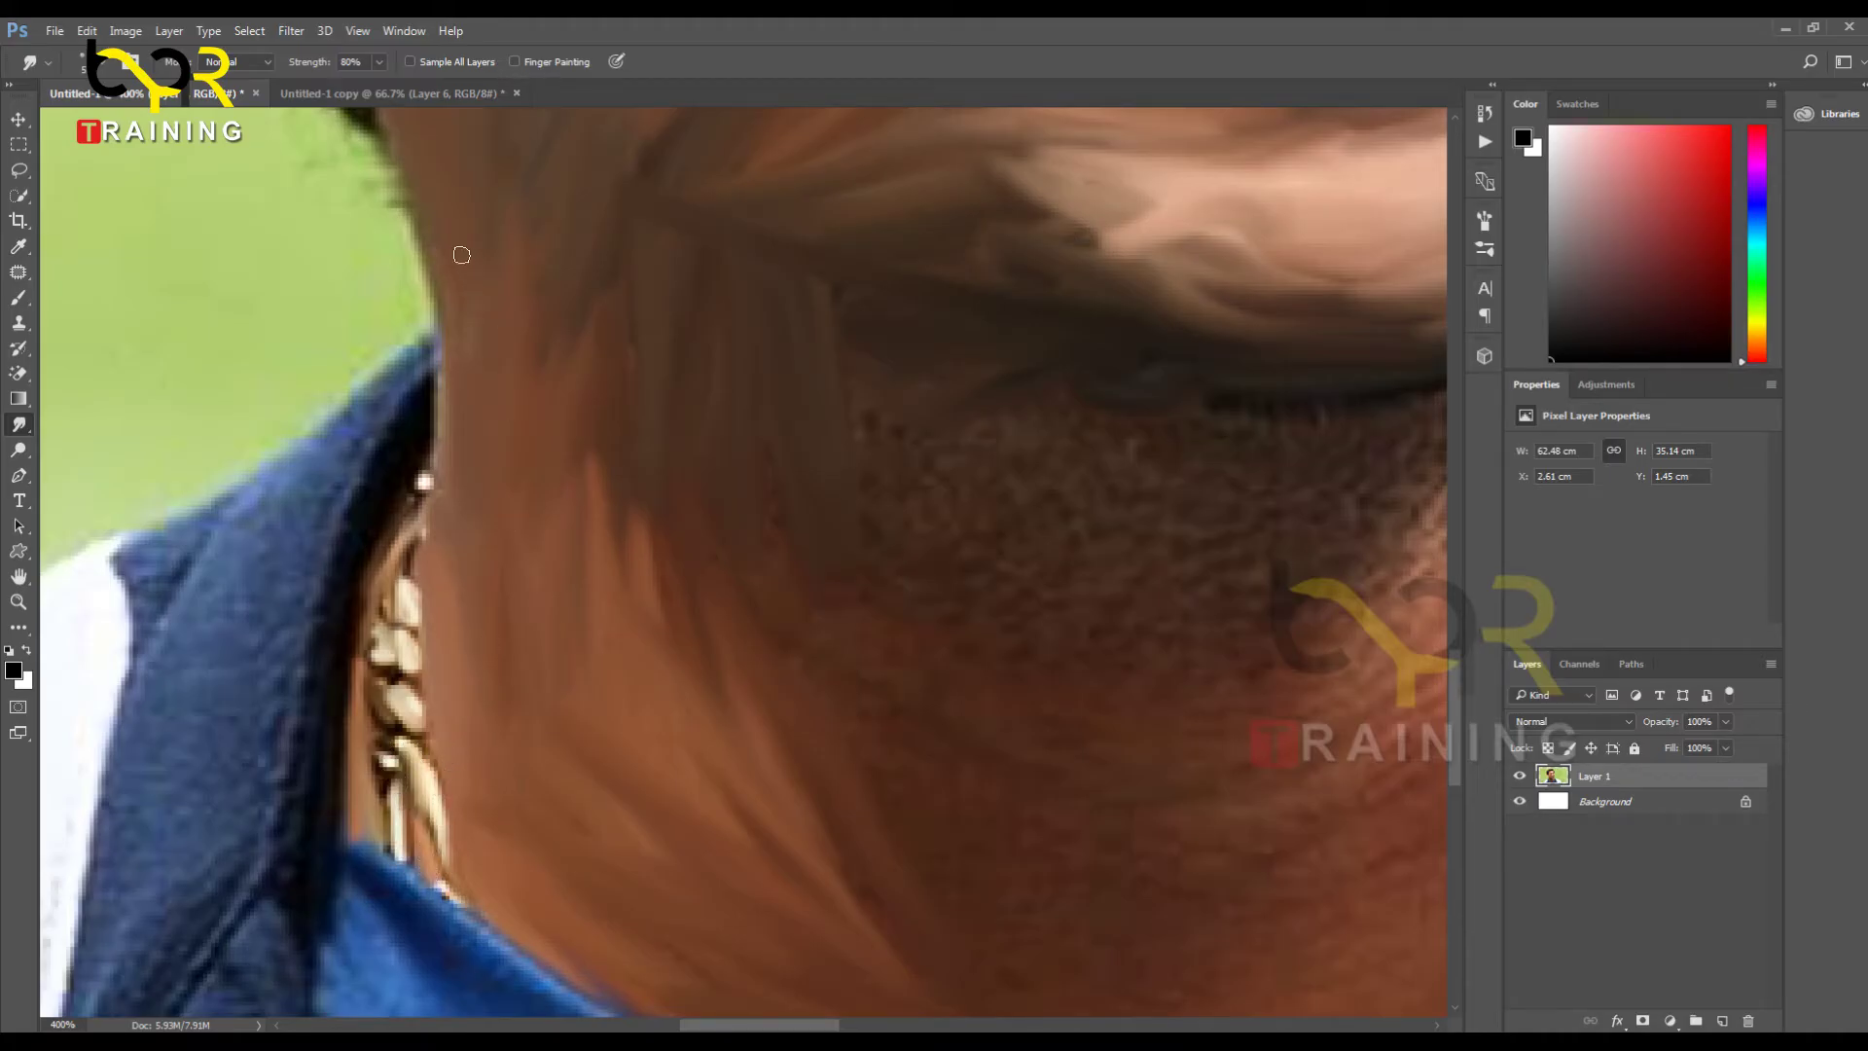
# Step: Smudge the stubble in the shadow under the chin with broad sideways strokes across the neck
pyautogui.moveTo(1049, 447); pyautogui.dragTo(819, 660)
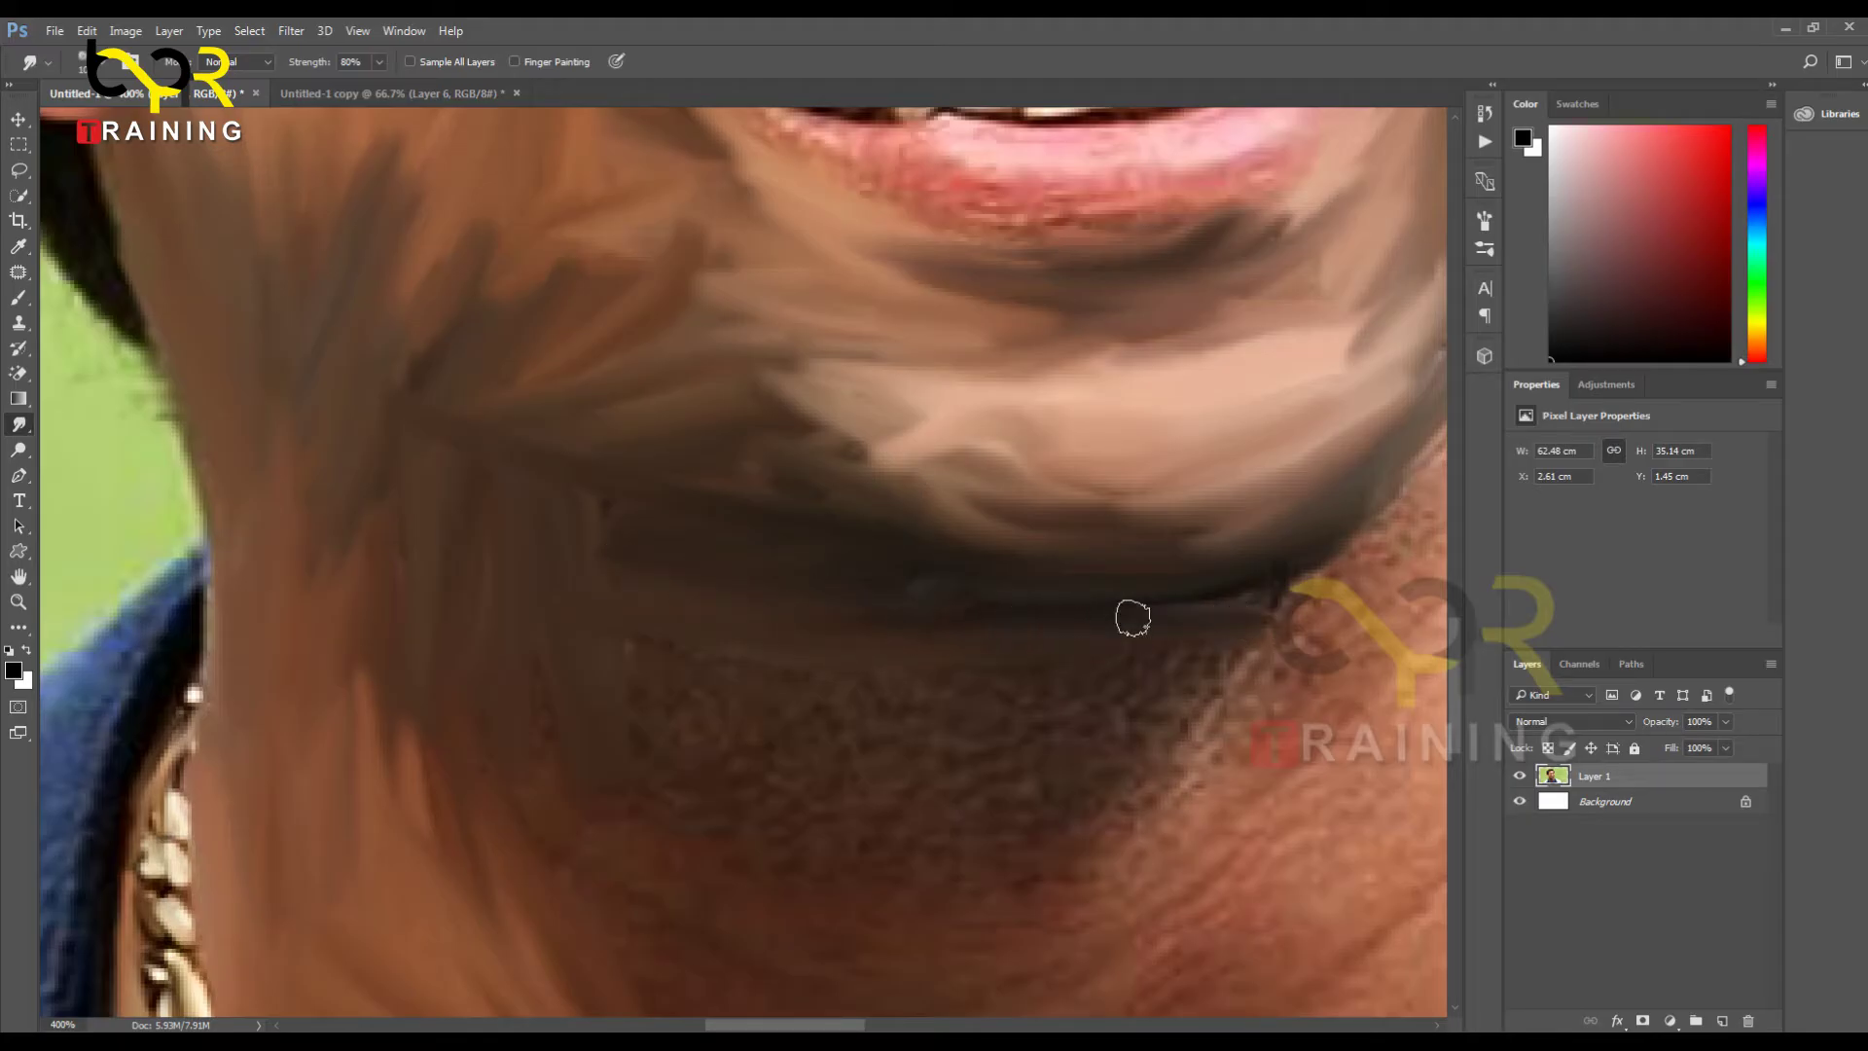
pyautogui.moveTo(1130, 616); pyautogui.dragTo(1071, 762)
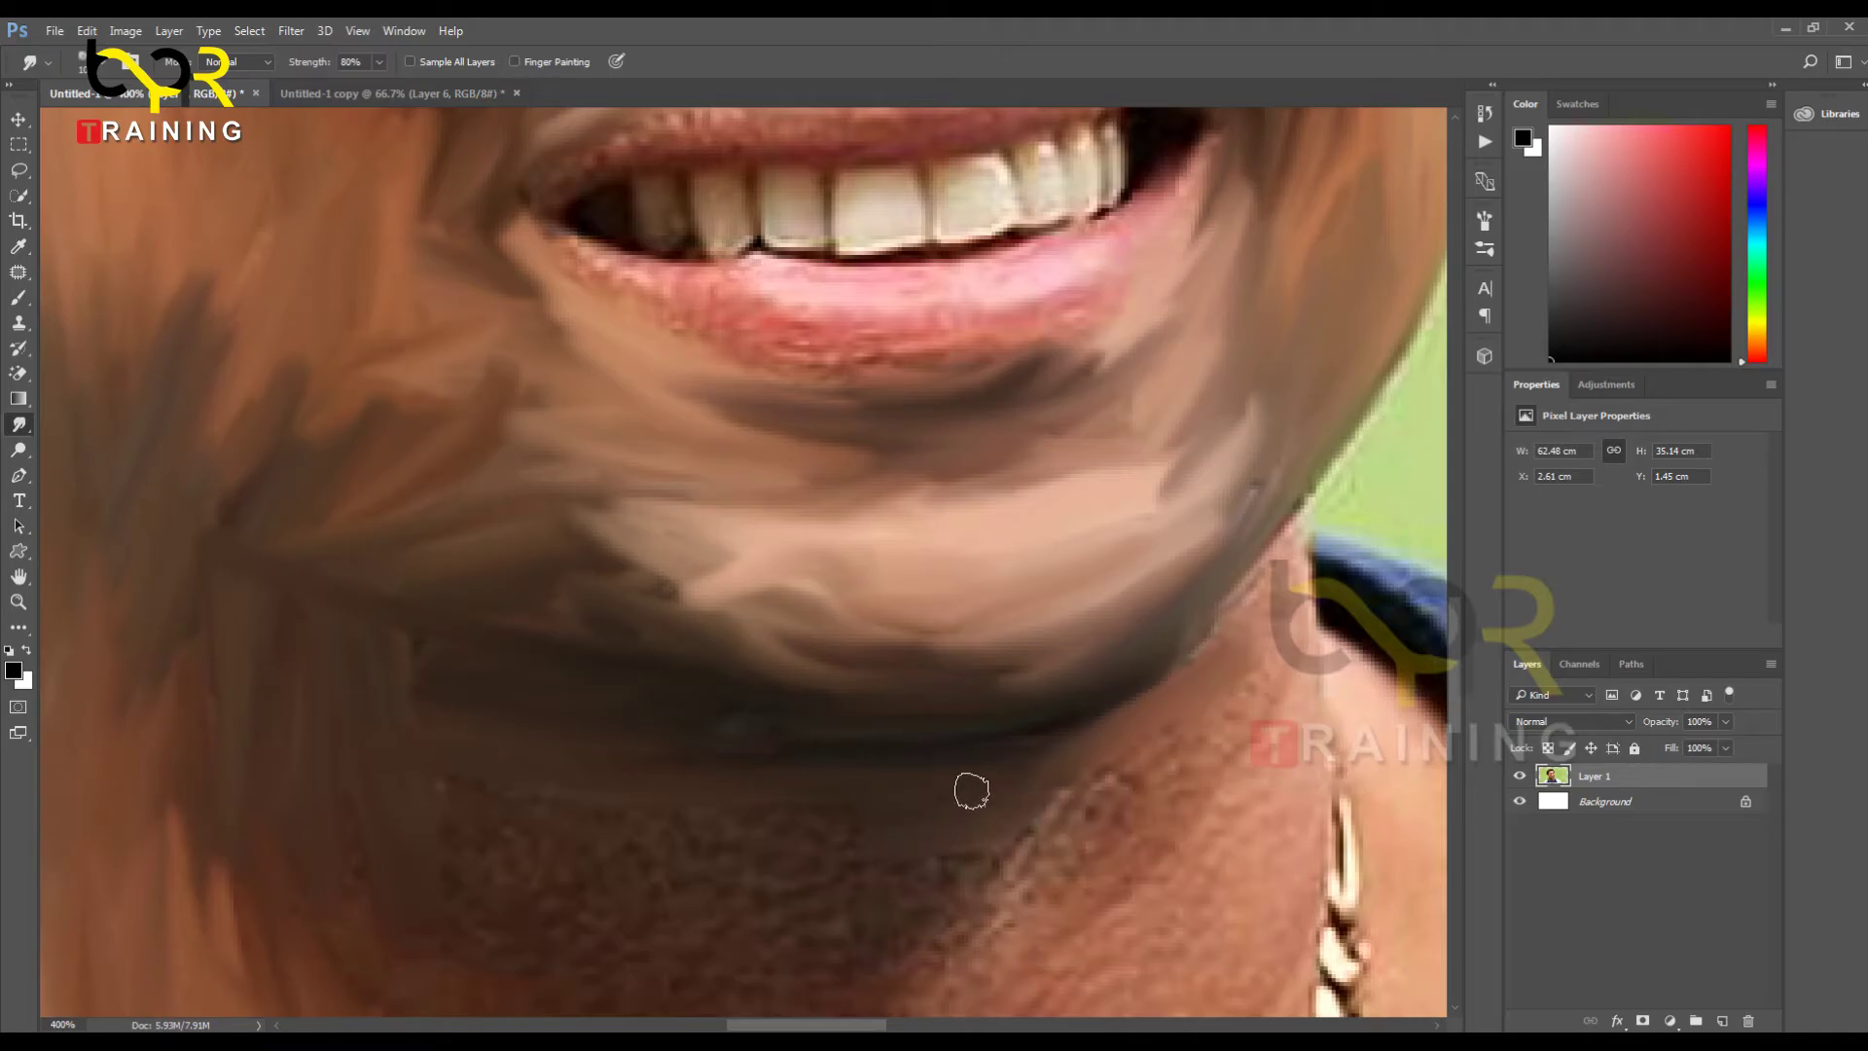
pyautogui.moveTo(661, 797); pyautogui.dragTo(1049, 802)
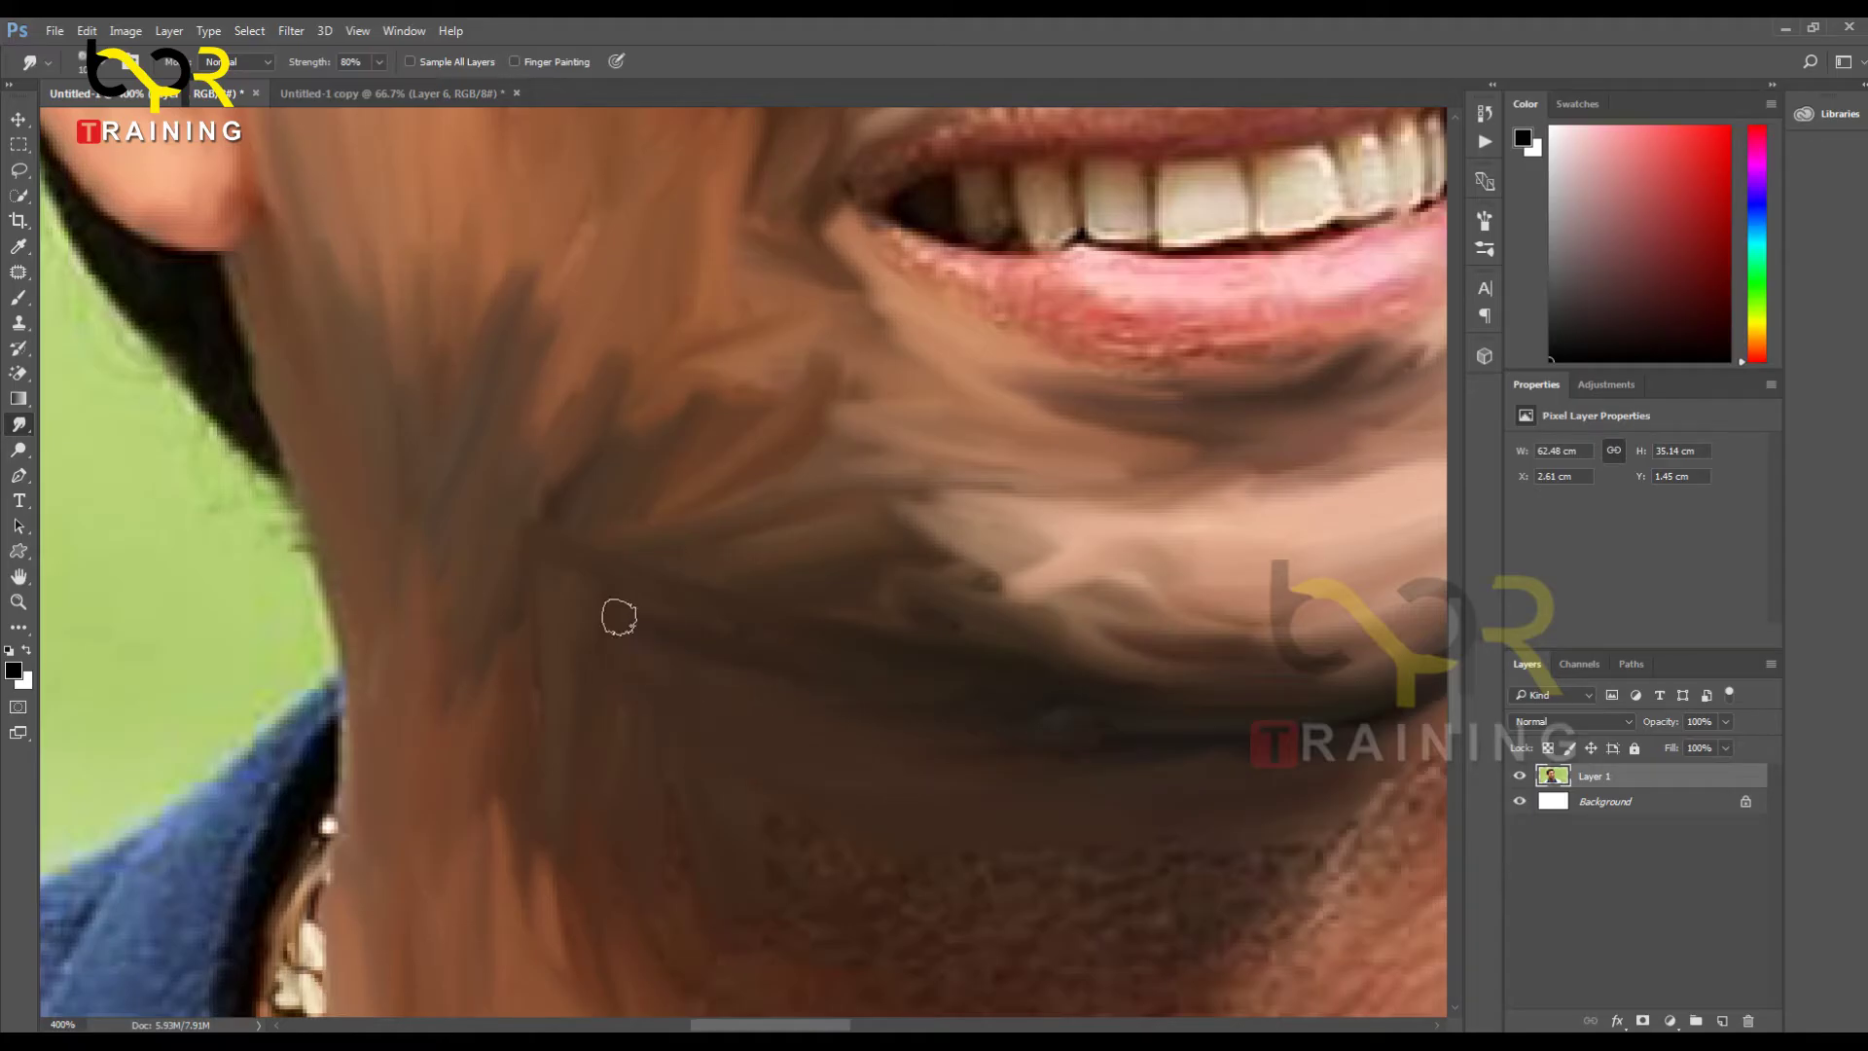
pyautogui.moveTo(758, 888); pyautogui.dragTo(707, 704)
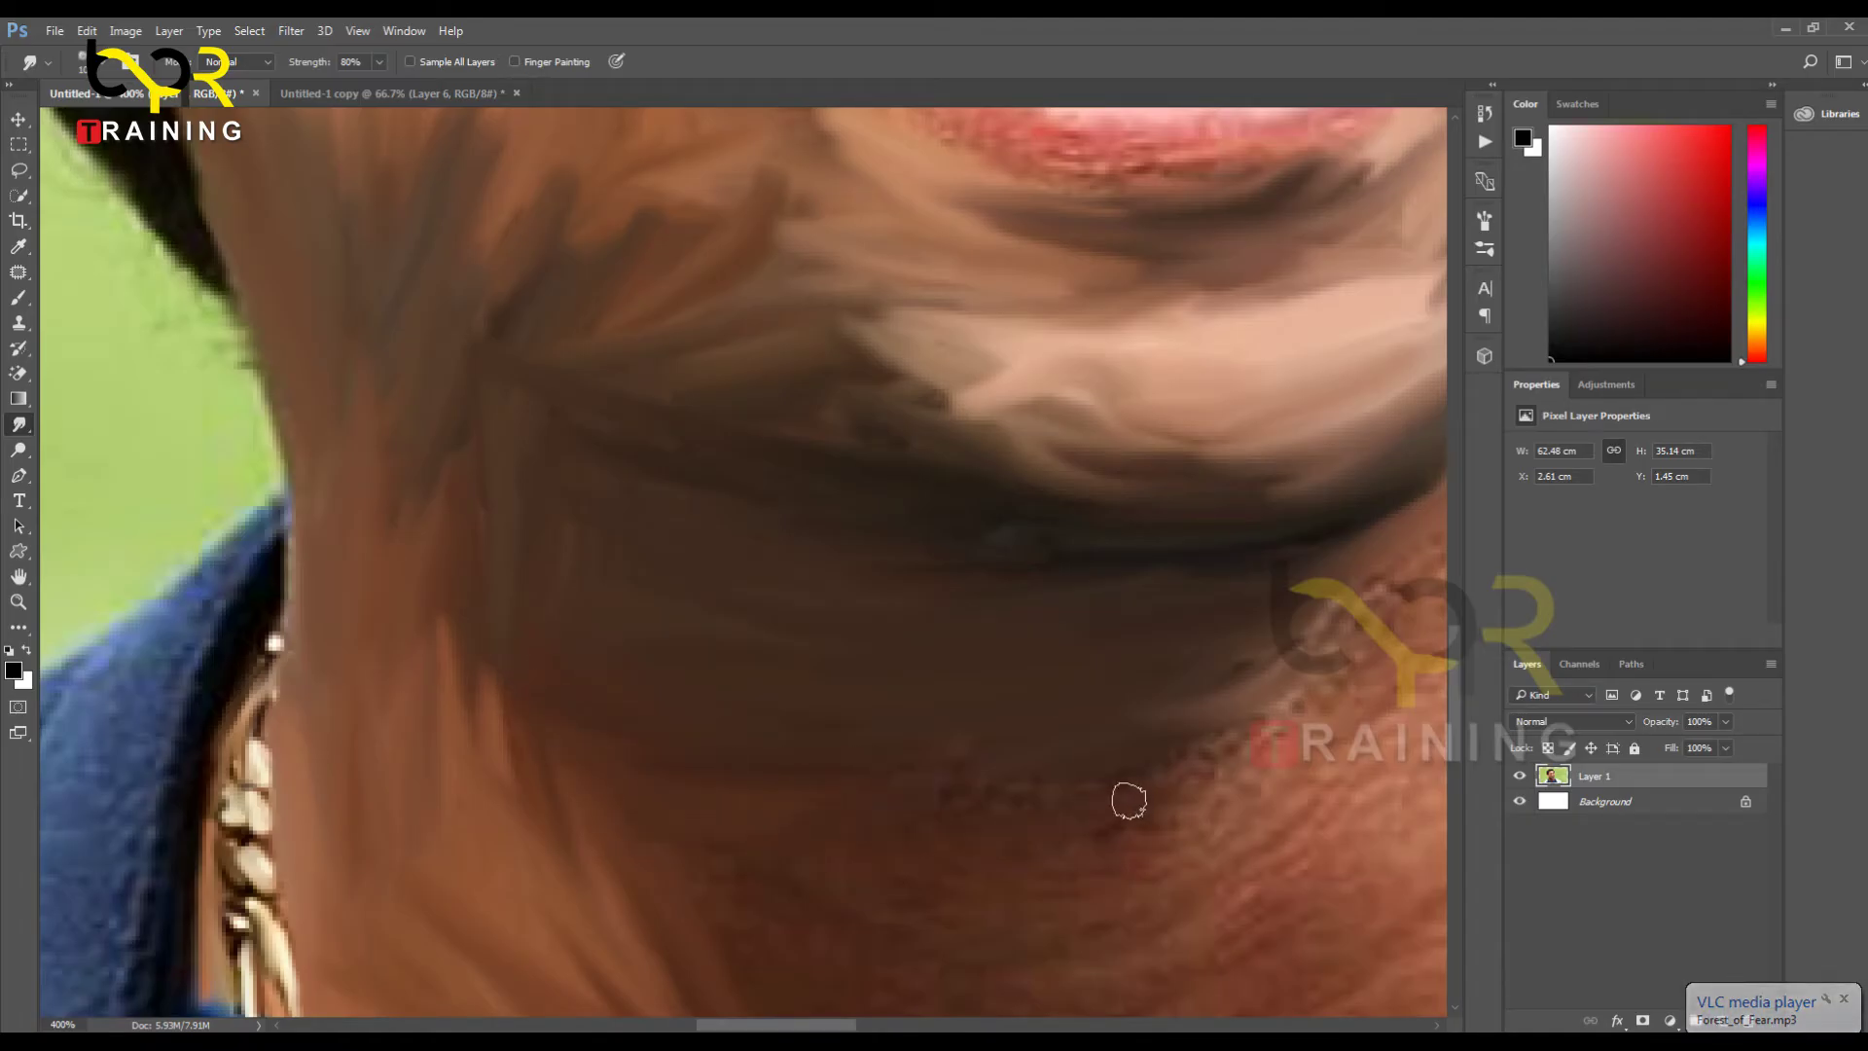
# Step: Smudge the lower edge of the chin shadow and blend it into the lighter skin on the far side of the neck
pyautogui.moveTo(977, 781); pyautogui.dragTo(784, 833)
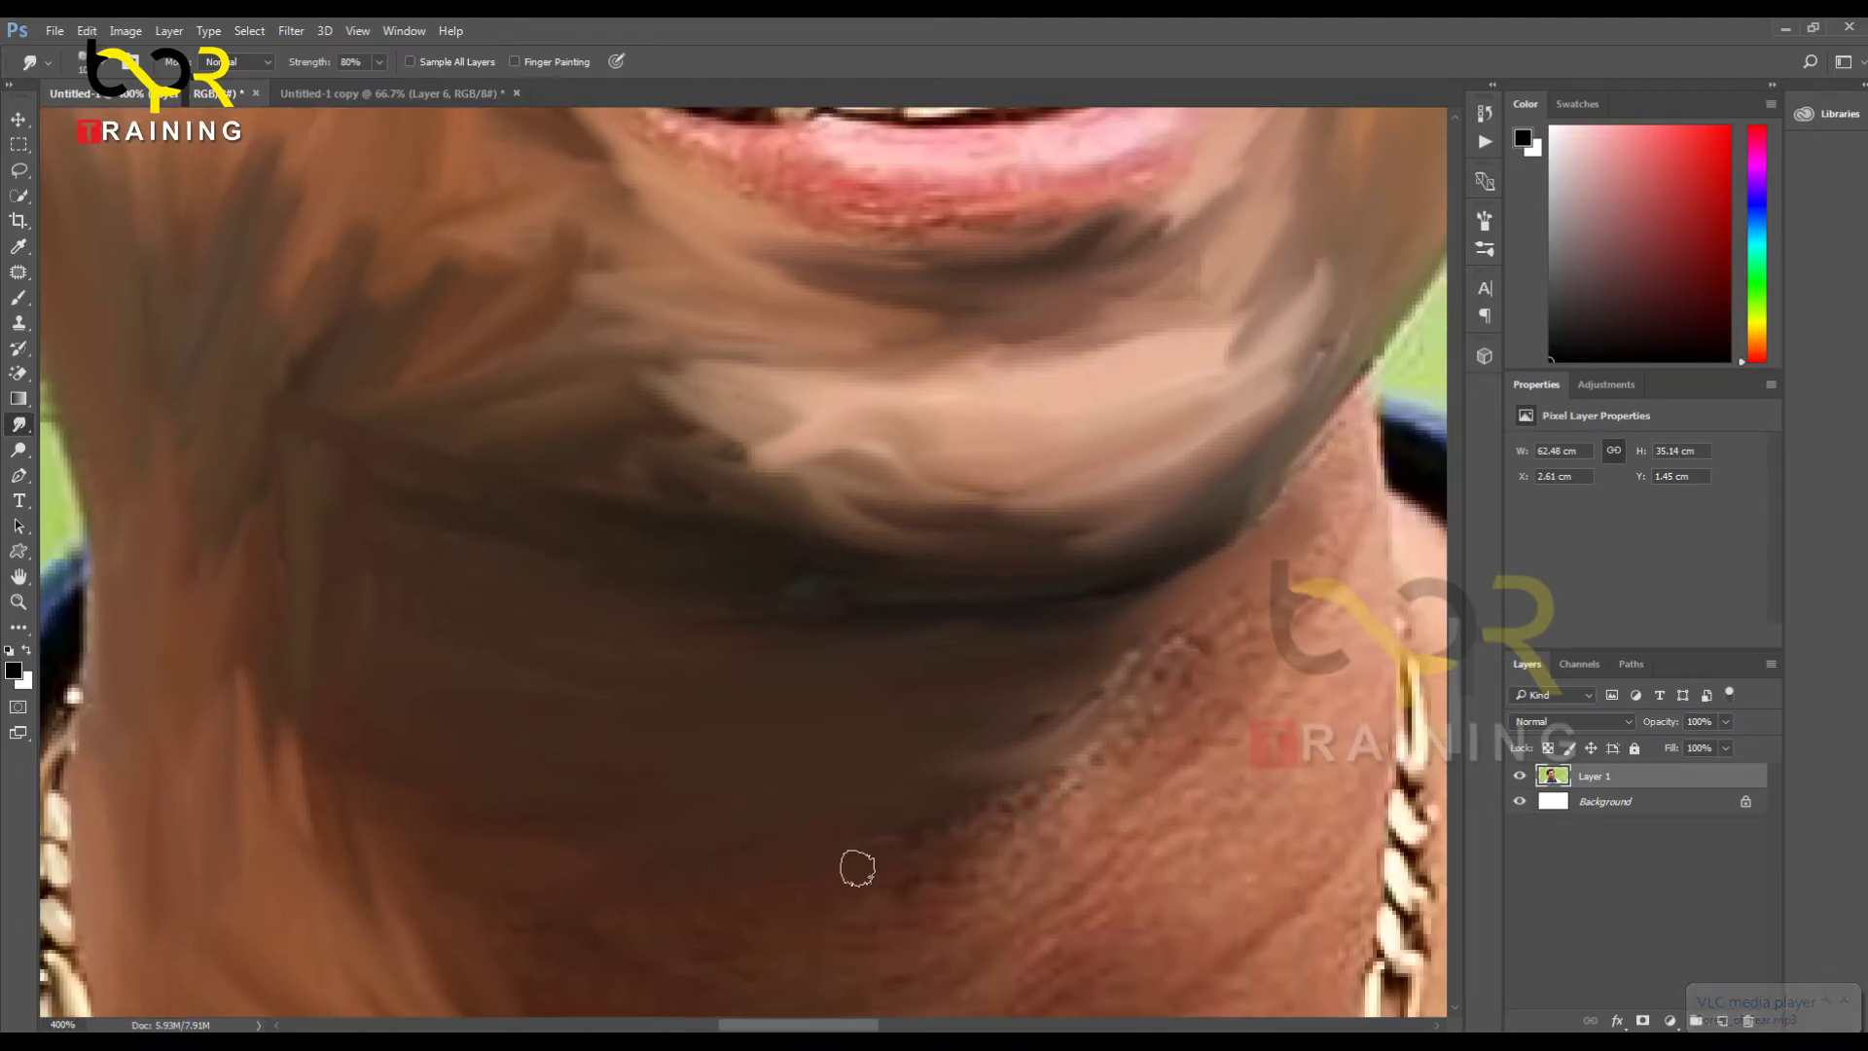
pyautogui.moveTo(940, 854)
pyautogui.mouseDown()
pyautogui.moveTo(1064, 773)
pyautogui.moveTo(876, 851)
pyautogui.mouseUp()
pyautogui.moveTo(1016, 808); pyautogui.dragTo(1204, 622)
pyautogui.moveTo(1078, 749)
pyautogui.mouseDown()
pyautogui.moveTo(1133, 623)
pyautogui.moveTo(1078, 776)
pyautogui.moveTo(1243, 618)
pyautogui.moveTo(1224, 610)
pyautogui.moveTo(1108, 794)
pyautogui.mouseUp()
pyautogui.moveTo(1136, 718)
pyautogui.mouseDown()
pyautogui.moveTo(1021, 855)
pyautogui.moveTo(1071, 709)
pyautogui.moveTo(942, 884)
pyautogui.moveTo(836, 914)
pyautogui.moveTo(935, 760)
pyautogui.mouseUp()
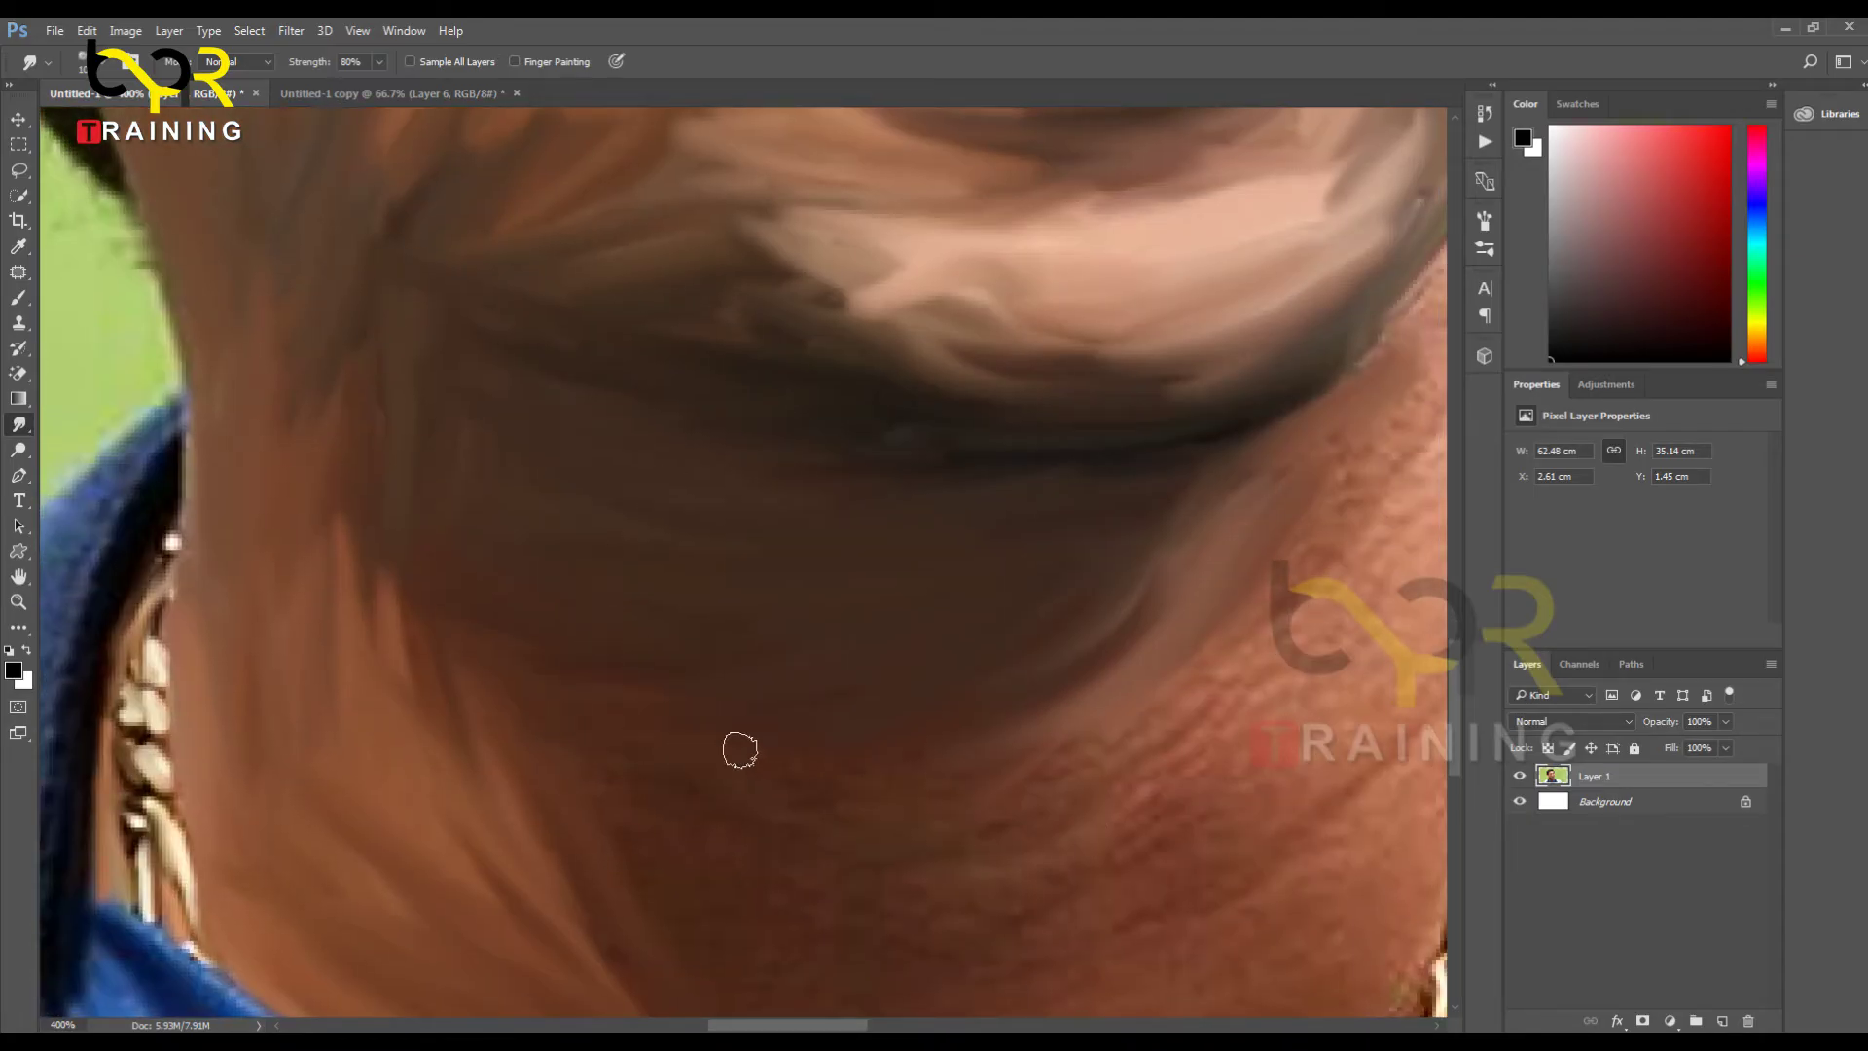
# Step: Undo the dark smudge stroke dragged across the ear-side neck and soften the skin just below the chin shadow
pyautogui.moveTo(440, 720); pyautogui.dragTo(341, 675)
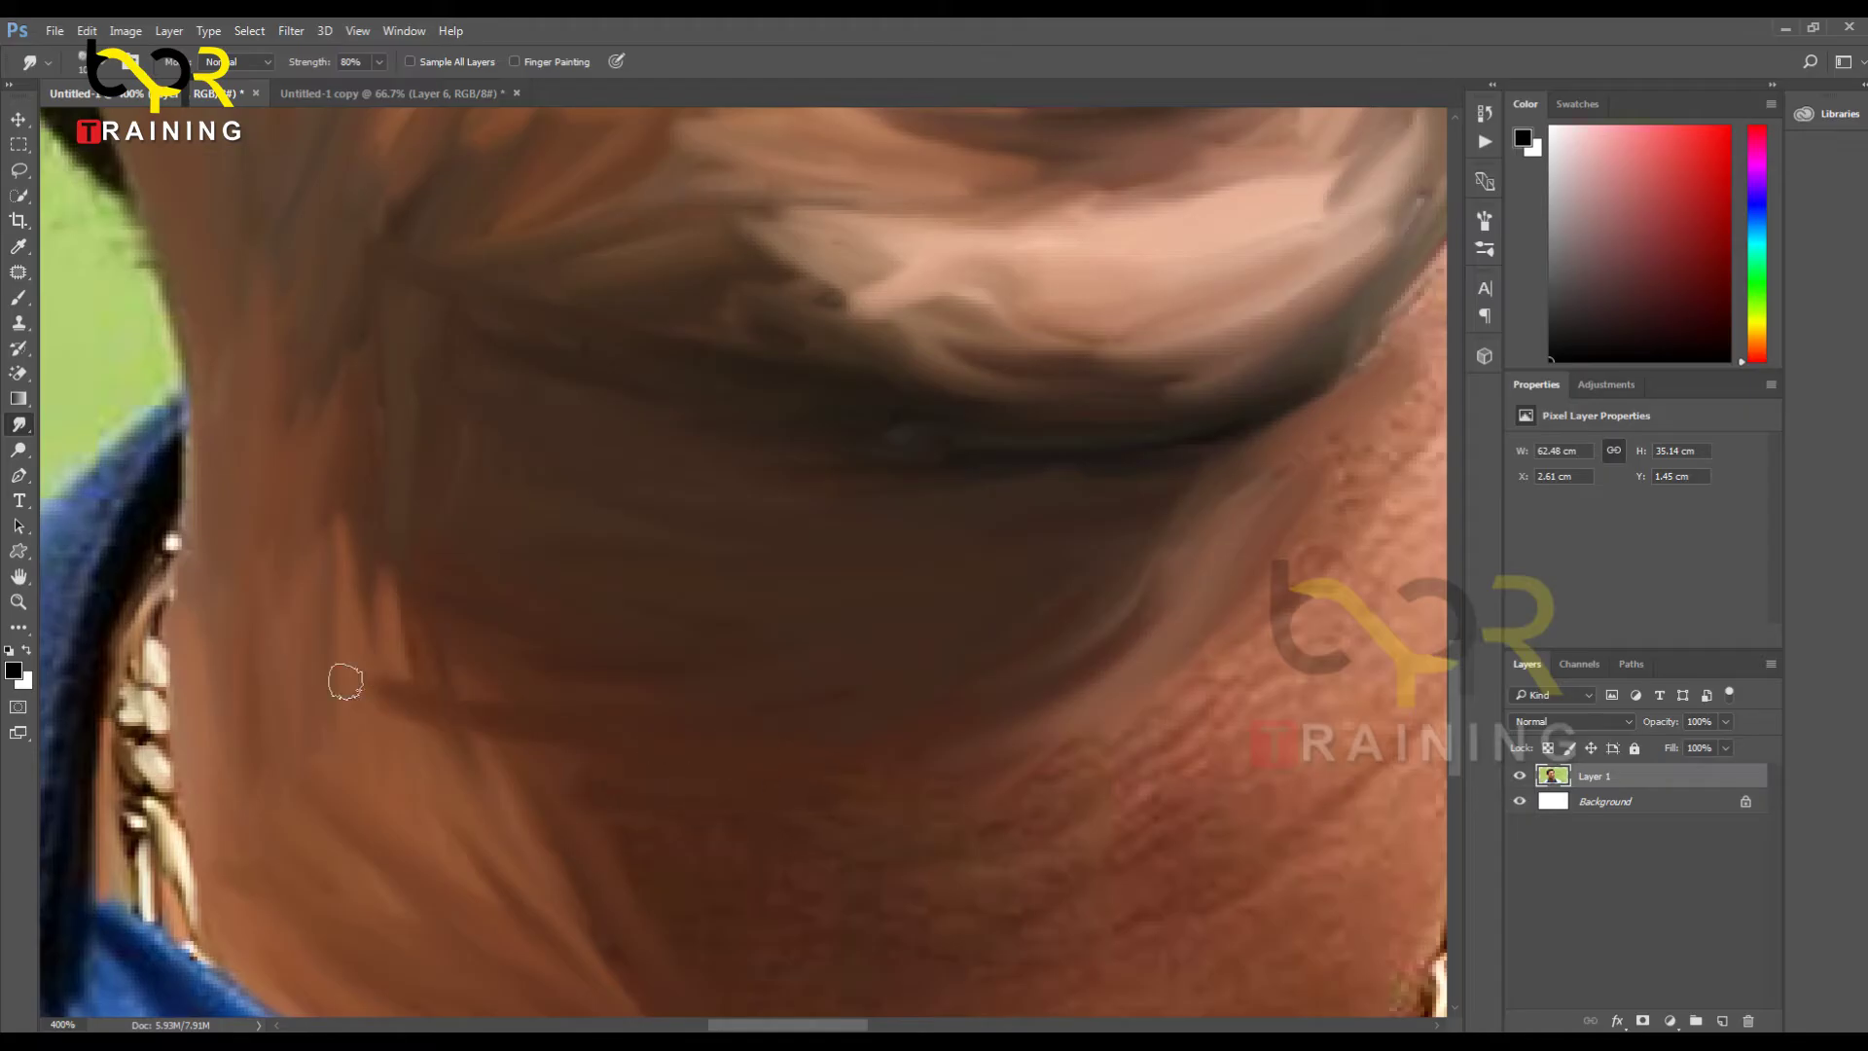
pyautogui.hotkey('ctrl', 'z')
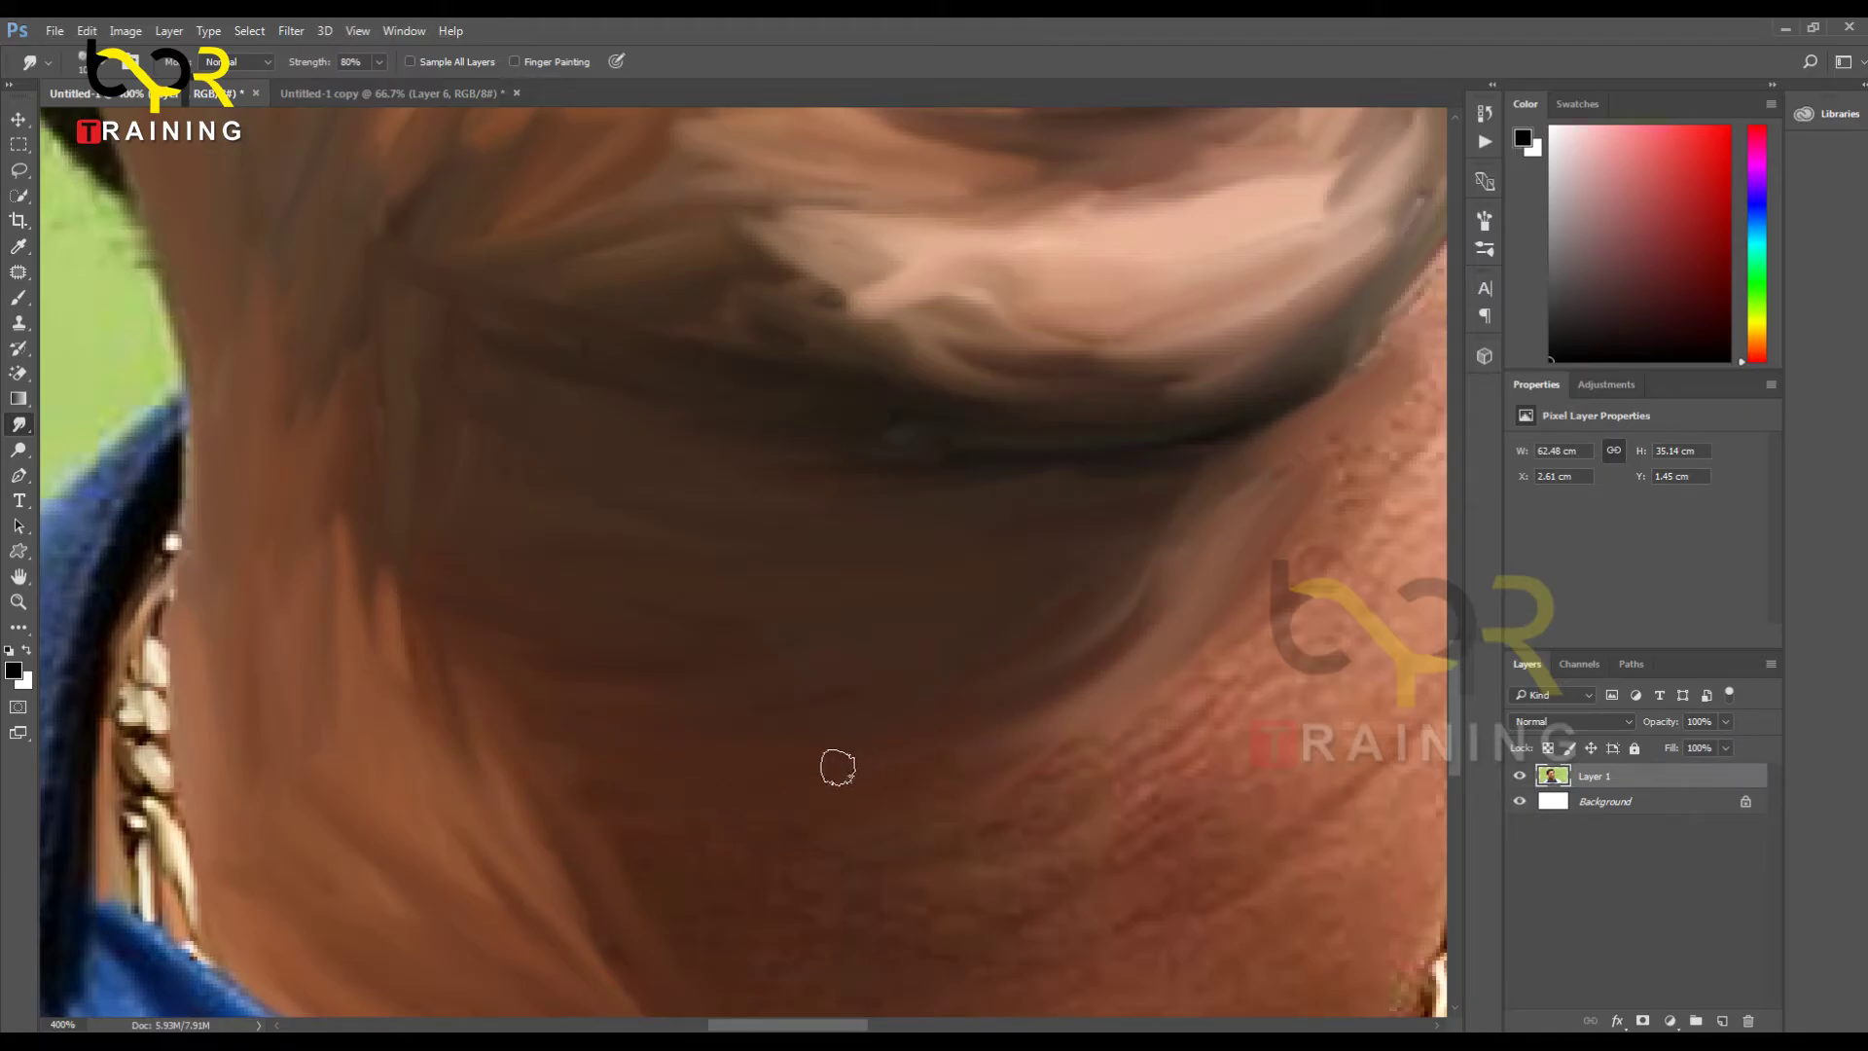
pyautogui.moveTo(1087, 665); pyautogui.dragTo(1153, 565)
pyautogui.moveTo(1125, 759)
pyautogui.mouseDown()
pyautogui.moveTo(1065, 750)
pyautogui.moveTo(894, 797)
pyautogui.mouseUp()
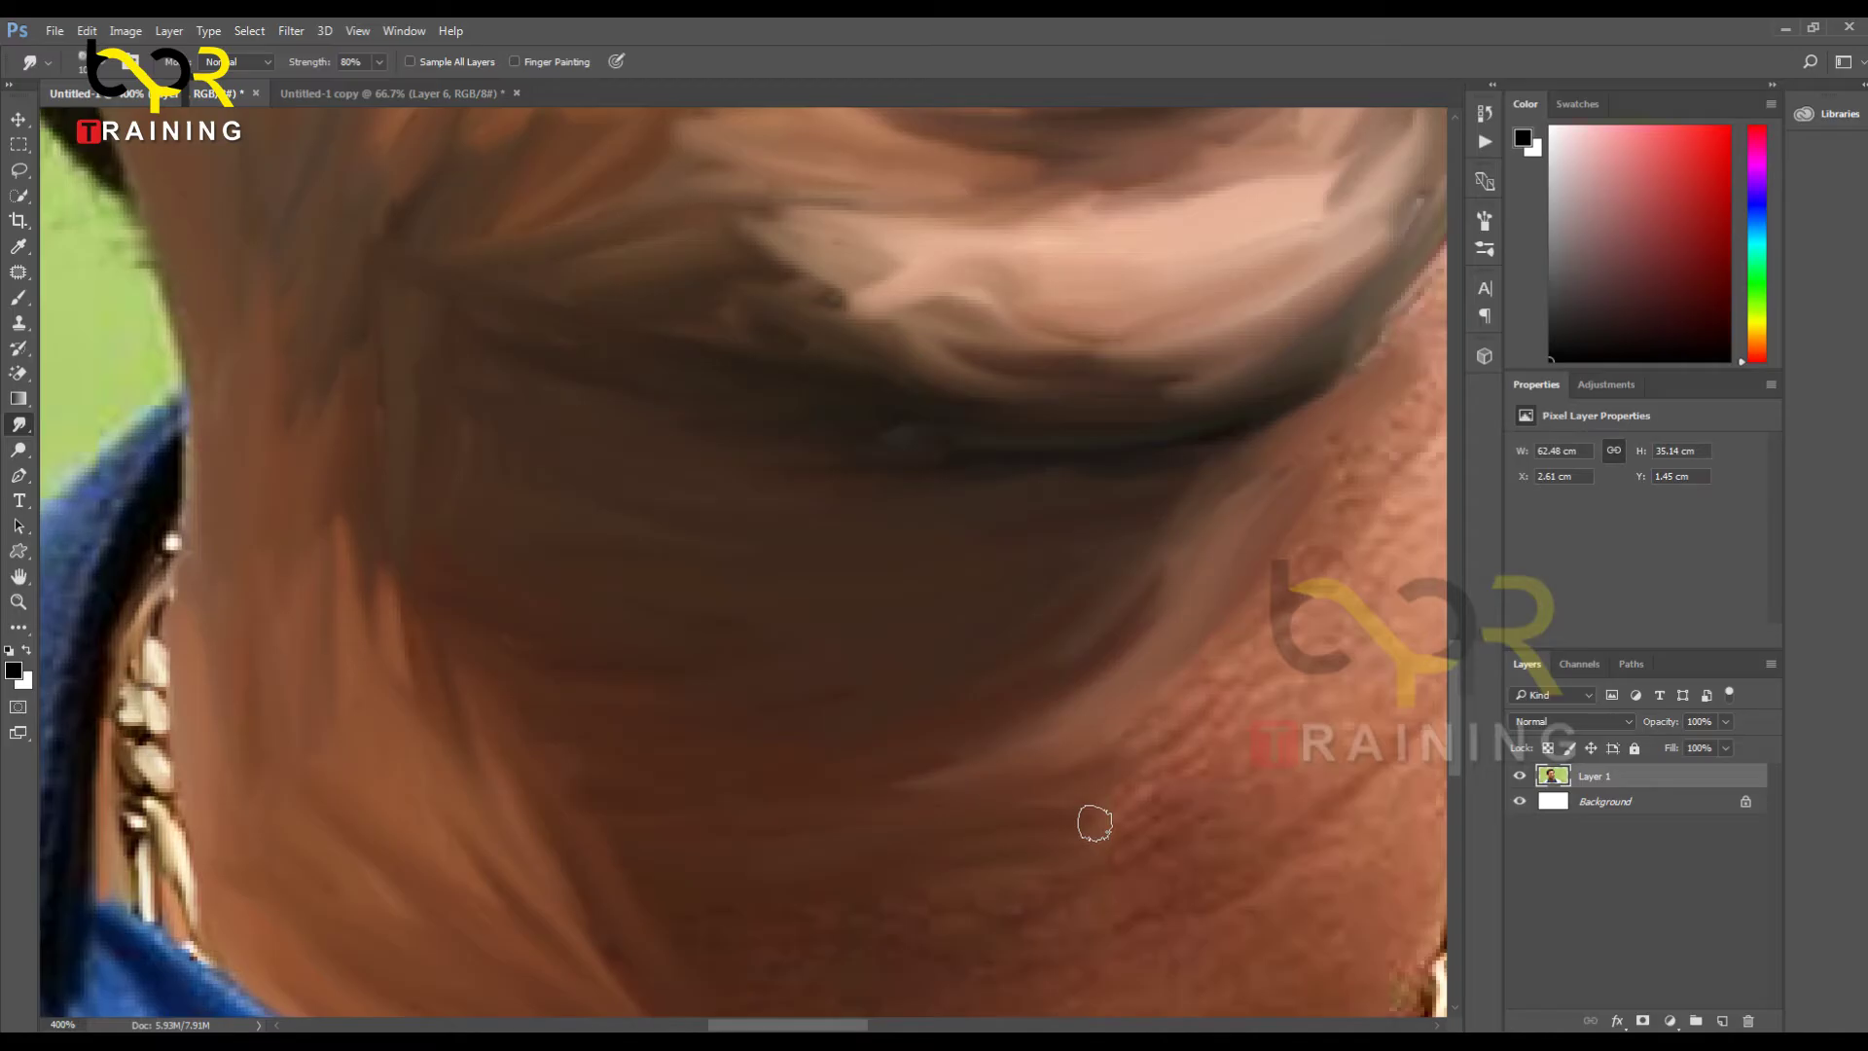
# Step: Smudge the textured skin across the lower neck down to the blue collar with a larger brush
pyautogui.moveTo(1095, 823); pyautogui.dragTo(934, 718)
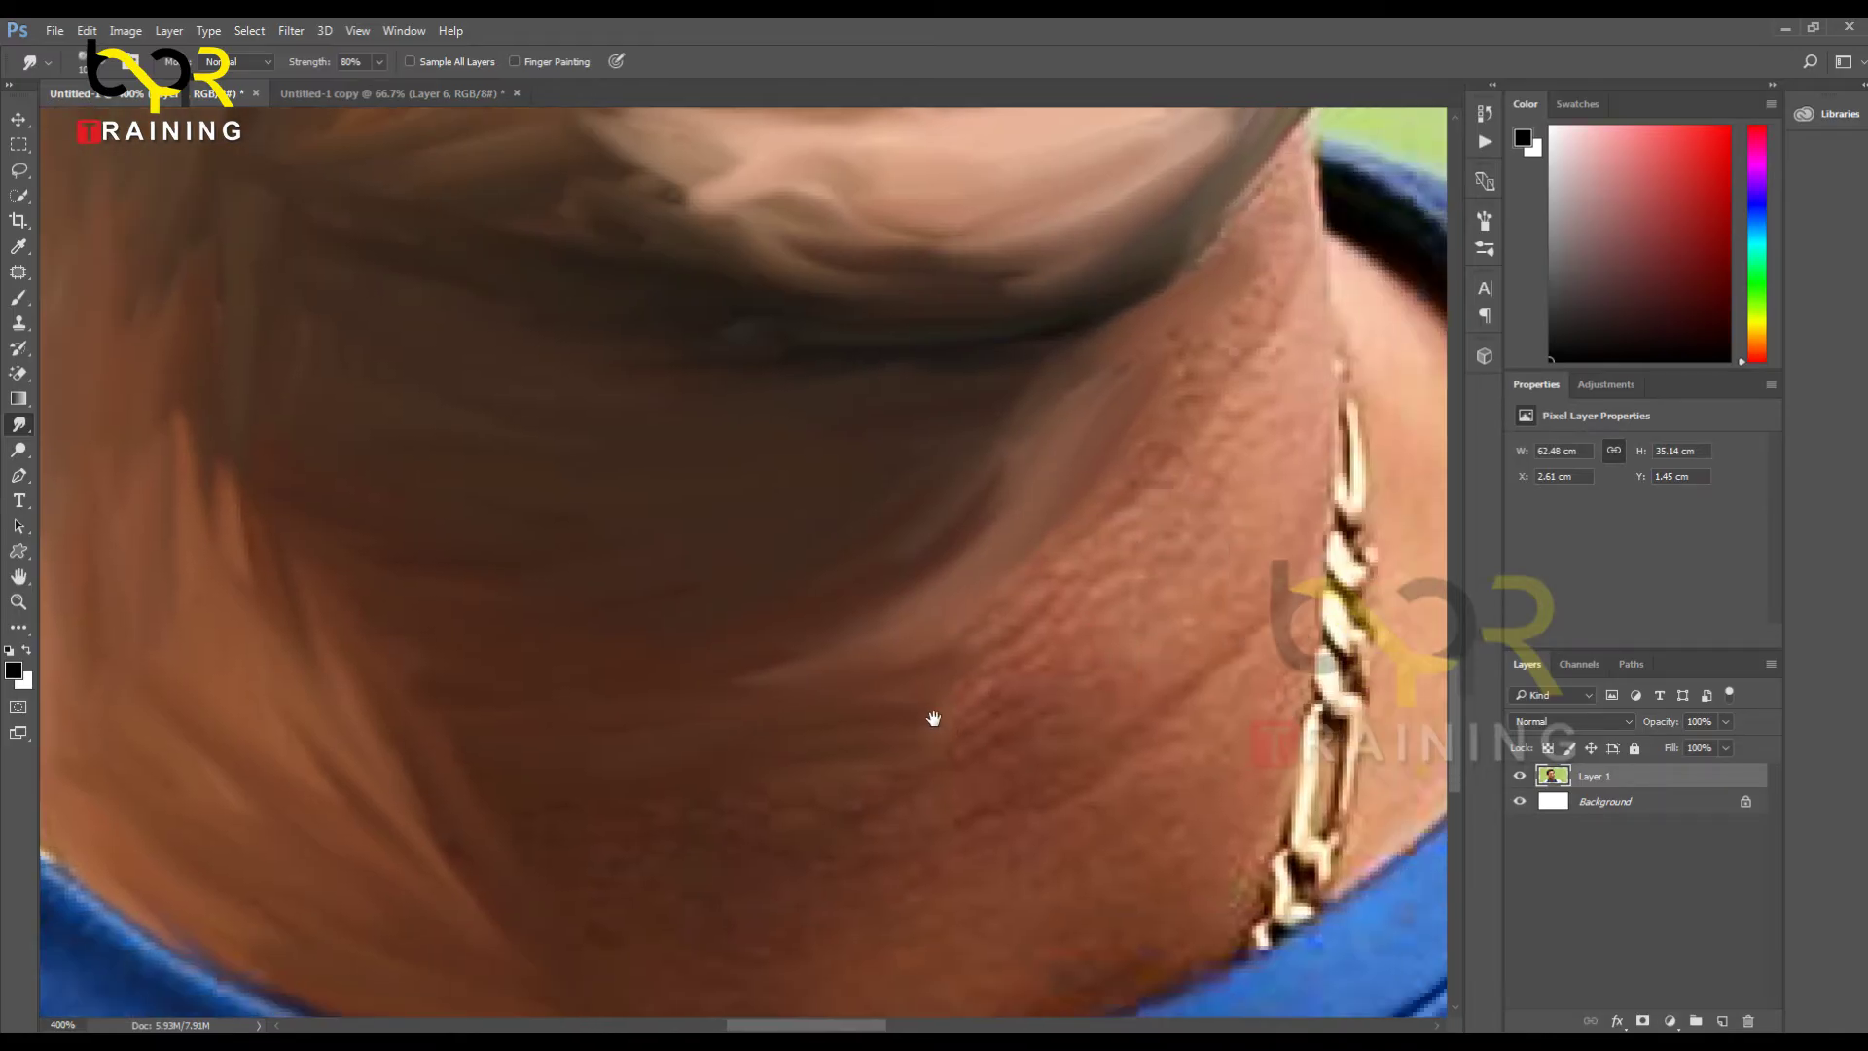
pyautogui.scroll(-4, 810, 813)
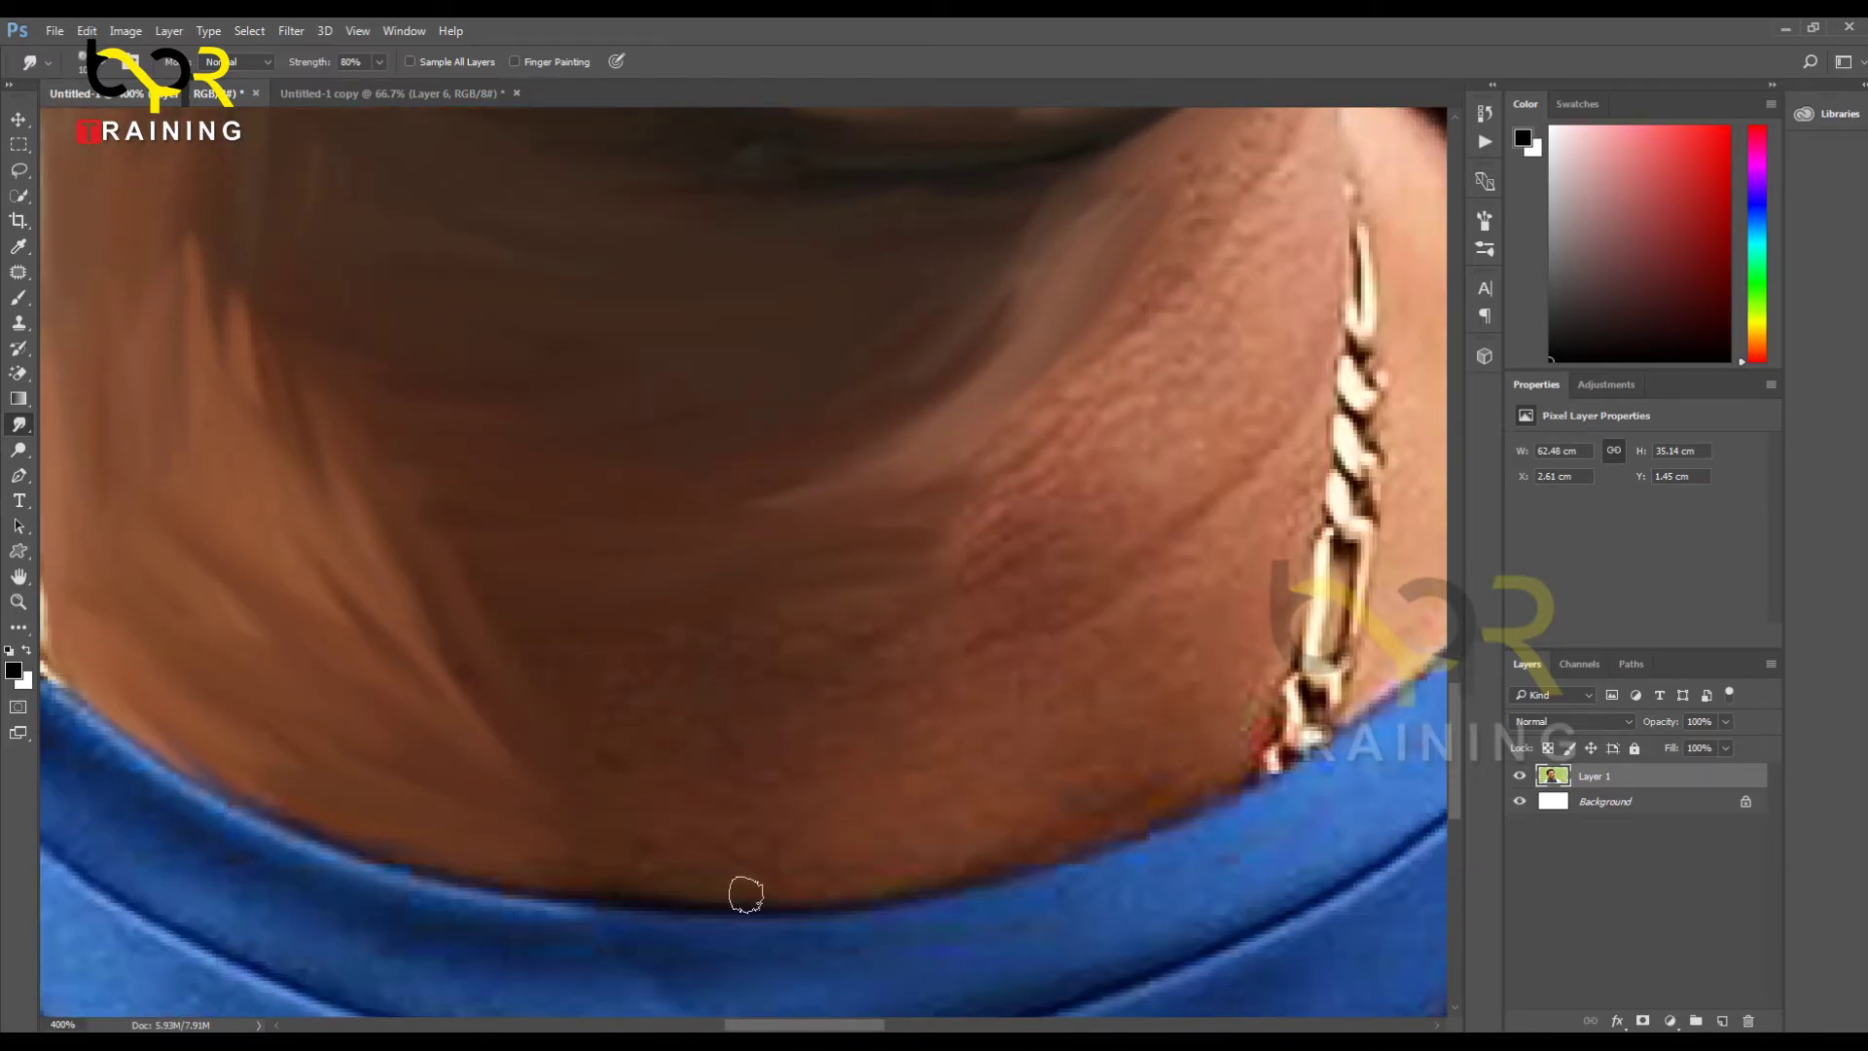
pyautogui.press(']')
pyautogui.moveTo(656, 719)
pyautogui.mouseDown()
pyautogui.moveTo(417, 702)
pyautogui.moveTo(565, 686)
pyautogui.moveTo(592, 641)
pyautogui.moveTo(530, 626)
pyautogui.moveTo(965, 621)
pyautogui.moveTo(609, 644)
pyautogui.moveTo(980, 604)
pyautogui.moveTo(847, 611)
pyautogui.moveTo(870, 613)
pyautogui.moveTo(899, 567)
pyautogui.moveTo(328, 510)
pyautogui.moveTo(504, 729)
pyautogui.moveTo(331, 392)
pyautogui.moveTo(668, 840)
pyautogui.moveTo(734, 839)
pyautogui.moveTo(531, 790)
pyautogui.moveTo(938, 817)
pyautogui.moveTo(731, 774)
pyautogui.moveTo(1243, 808)
pyautogui.moveTo(865, 707)
pyautogui.moveTo(622, 776)
pyautogui.moveTo(1021, 745)
pyautogui.moveTo(836, 807)
pyautogui.moveTo(1052, 654)
pyautogui.moveTo(839, 735)
pyautogui.moveTo(1153, 614)
pyautogui.moveTo(970, 645)
pyautogui.moveTo(962, 663)
pyautogui.moveTo(1123, 520)
pyautogui.moveTo(830, 685)
pyautogui.moveTo(1127, 495)
pyautogui.moveTo(910, 621)
pyautogui.moveTo(1098, 505)
pyautogui.moveTo(1142, 448)
pyautogui.moveTo(875, 602)
pyautogui.moveTo(1119, 436)
pyautogui.mouseUp()
pyautogui.moveTo(1144, 547)
pyautogui.mouseDown()
pyautogui.moveTo(943, 755)
pyautogui.moveTo(820, 1012)
pyautogui.mouseUp()
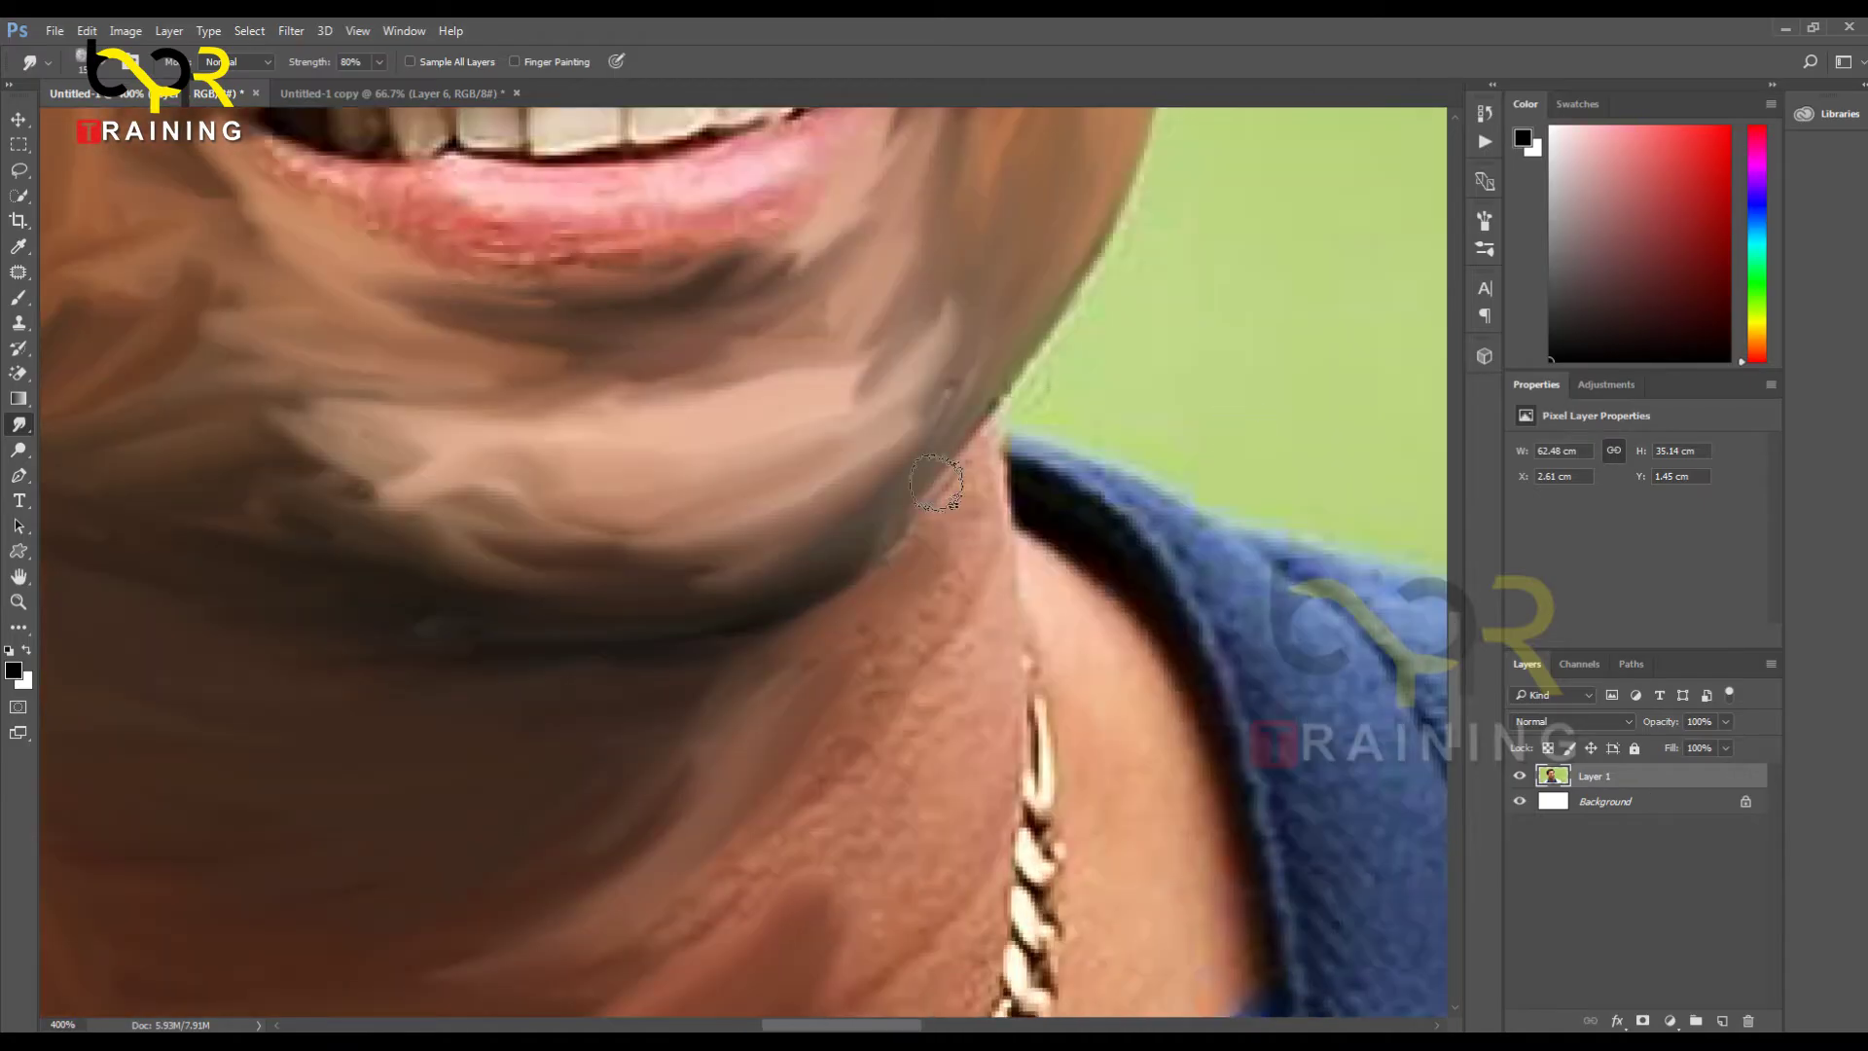
pyautogui.moveTo(797, 853); pyautogui.dragTo(910, 610)
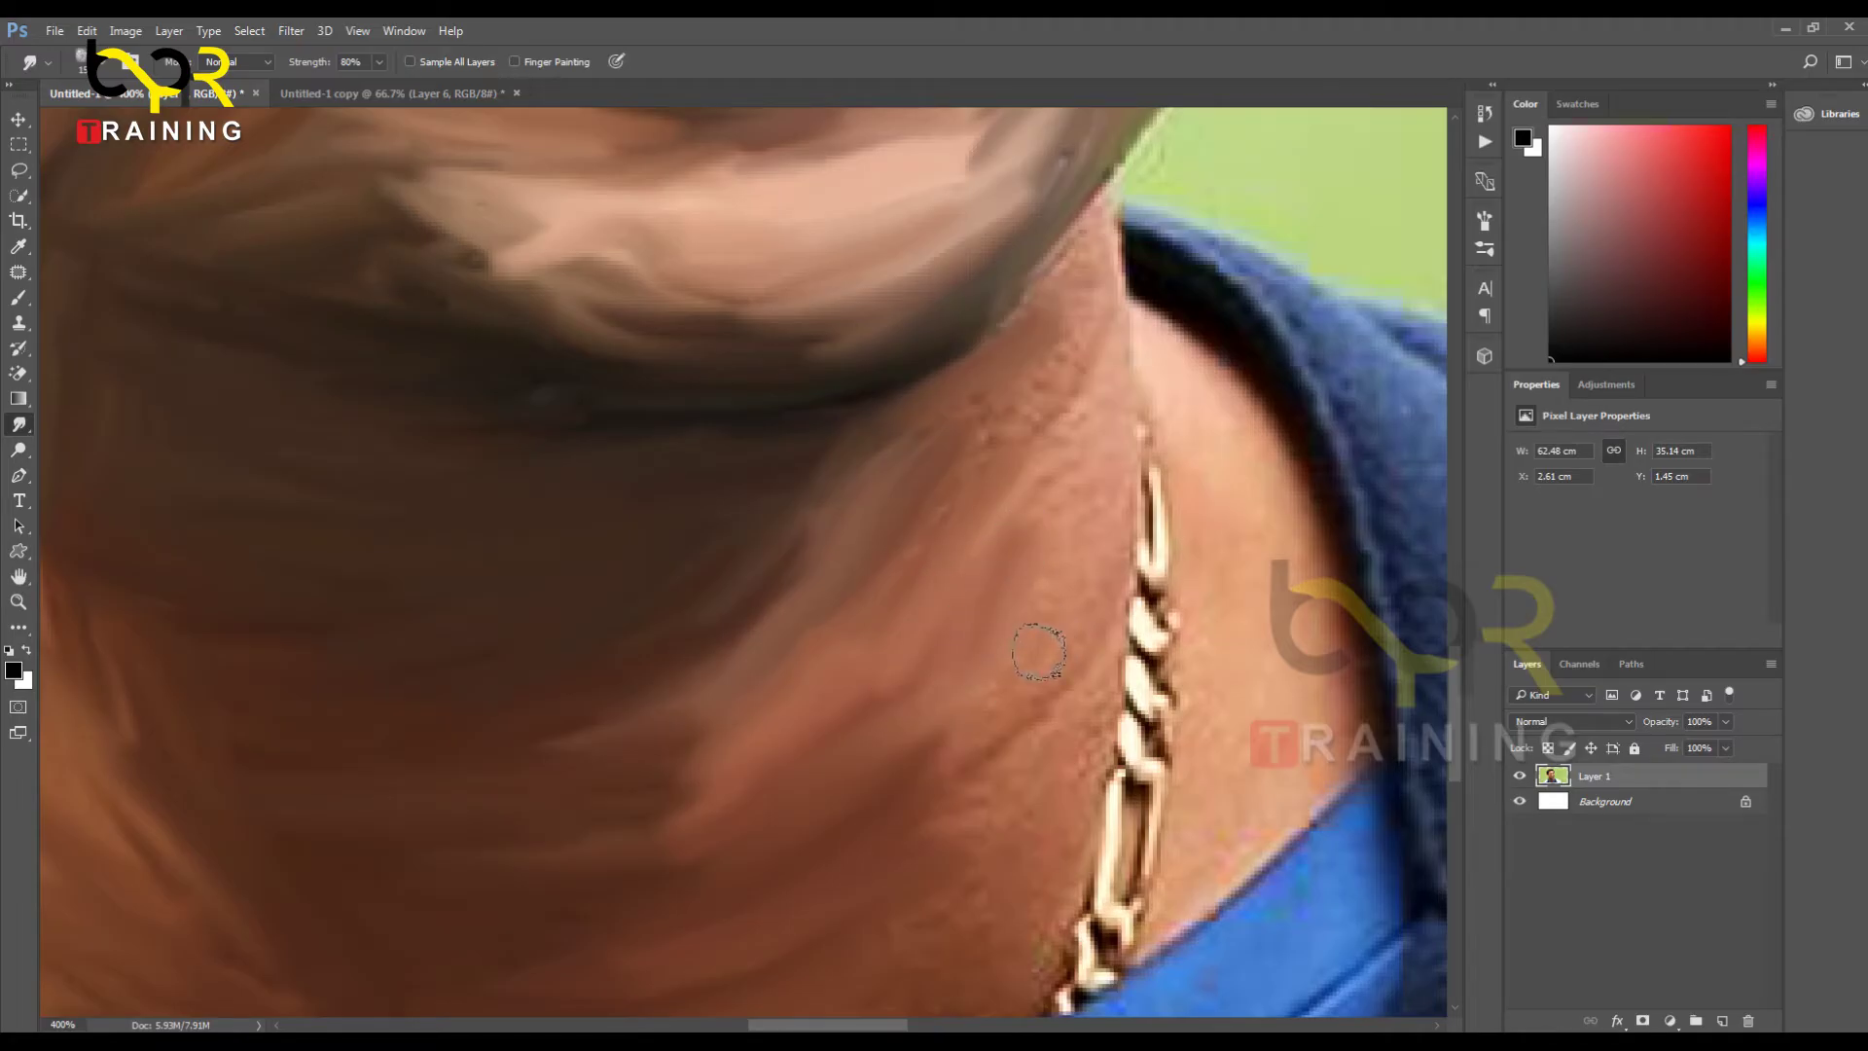
pyautogui.scroll(-3, 938, 521)
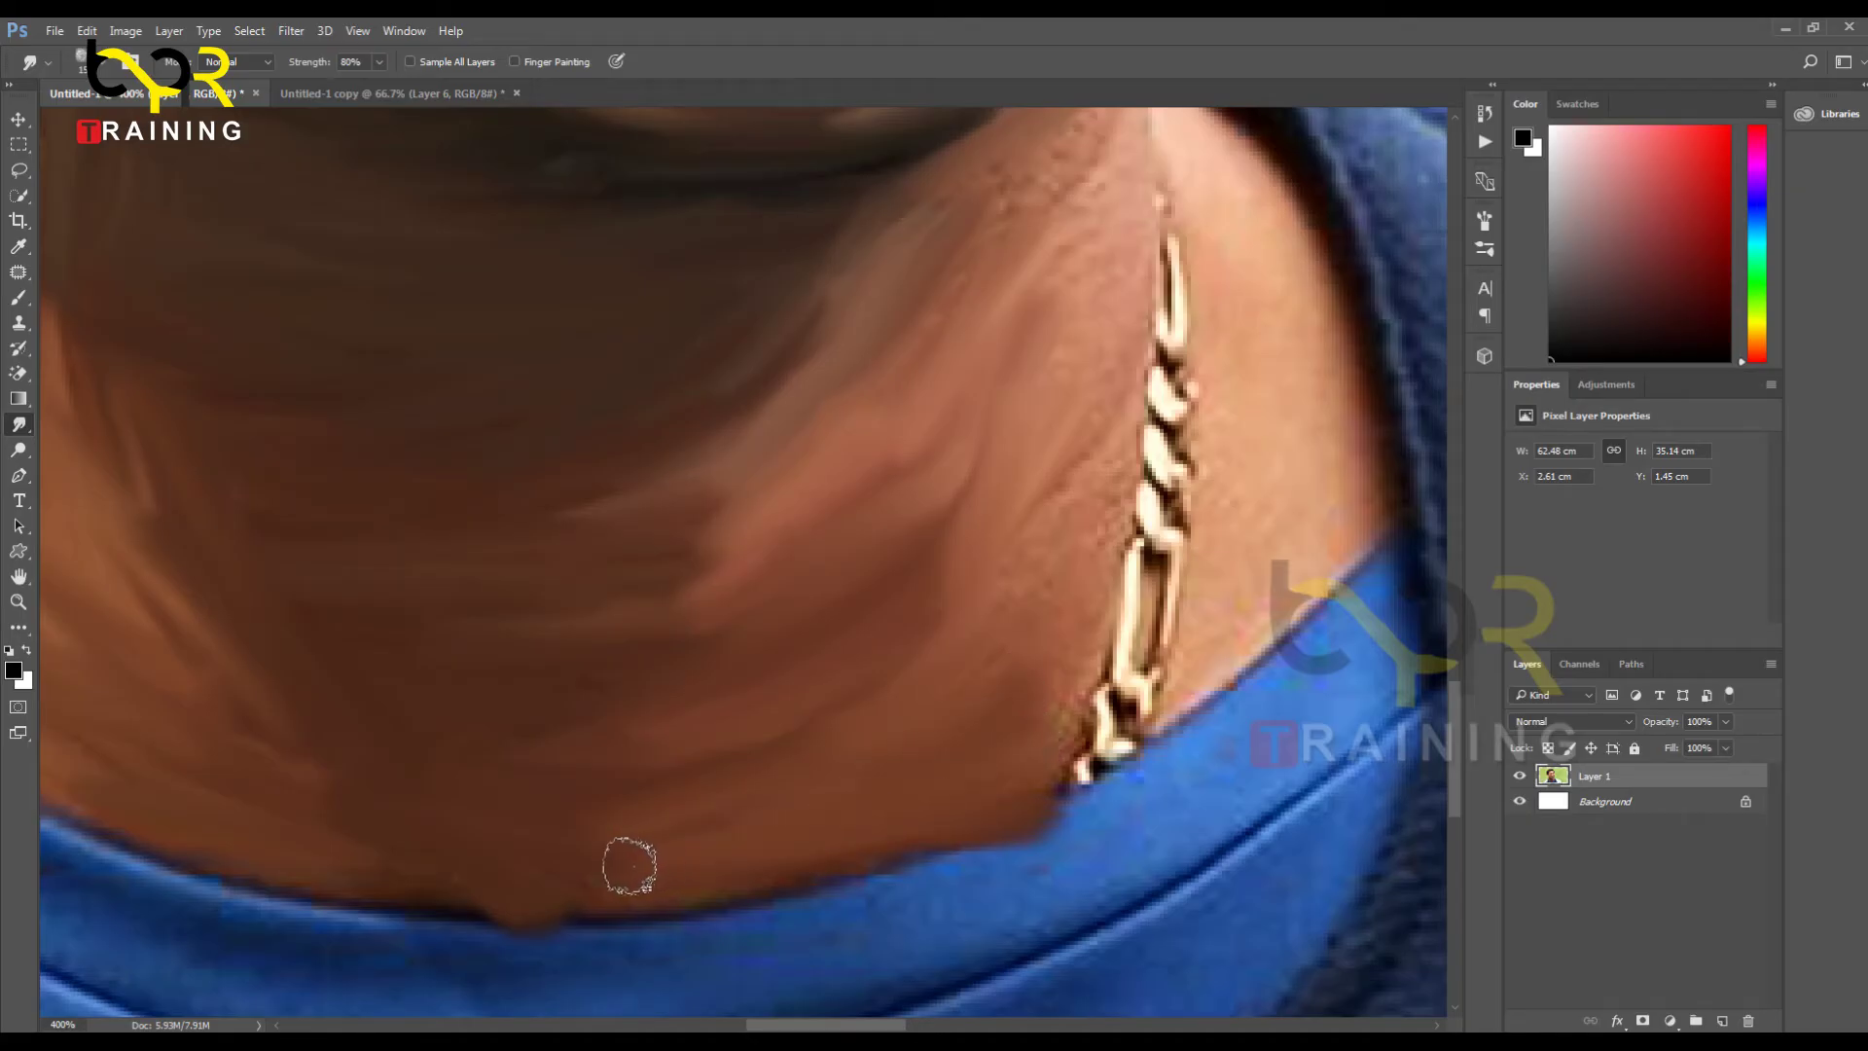
pyautogui.moveTo(629, 863); pyautogui.dragTo(863, 830)
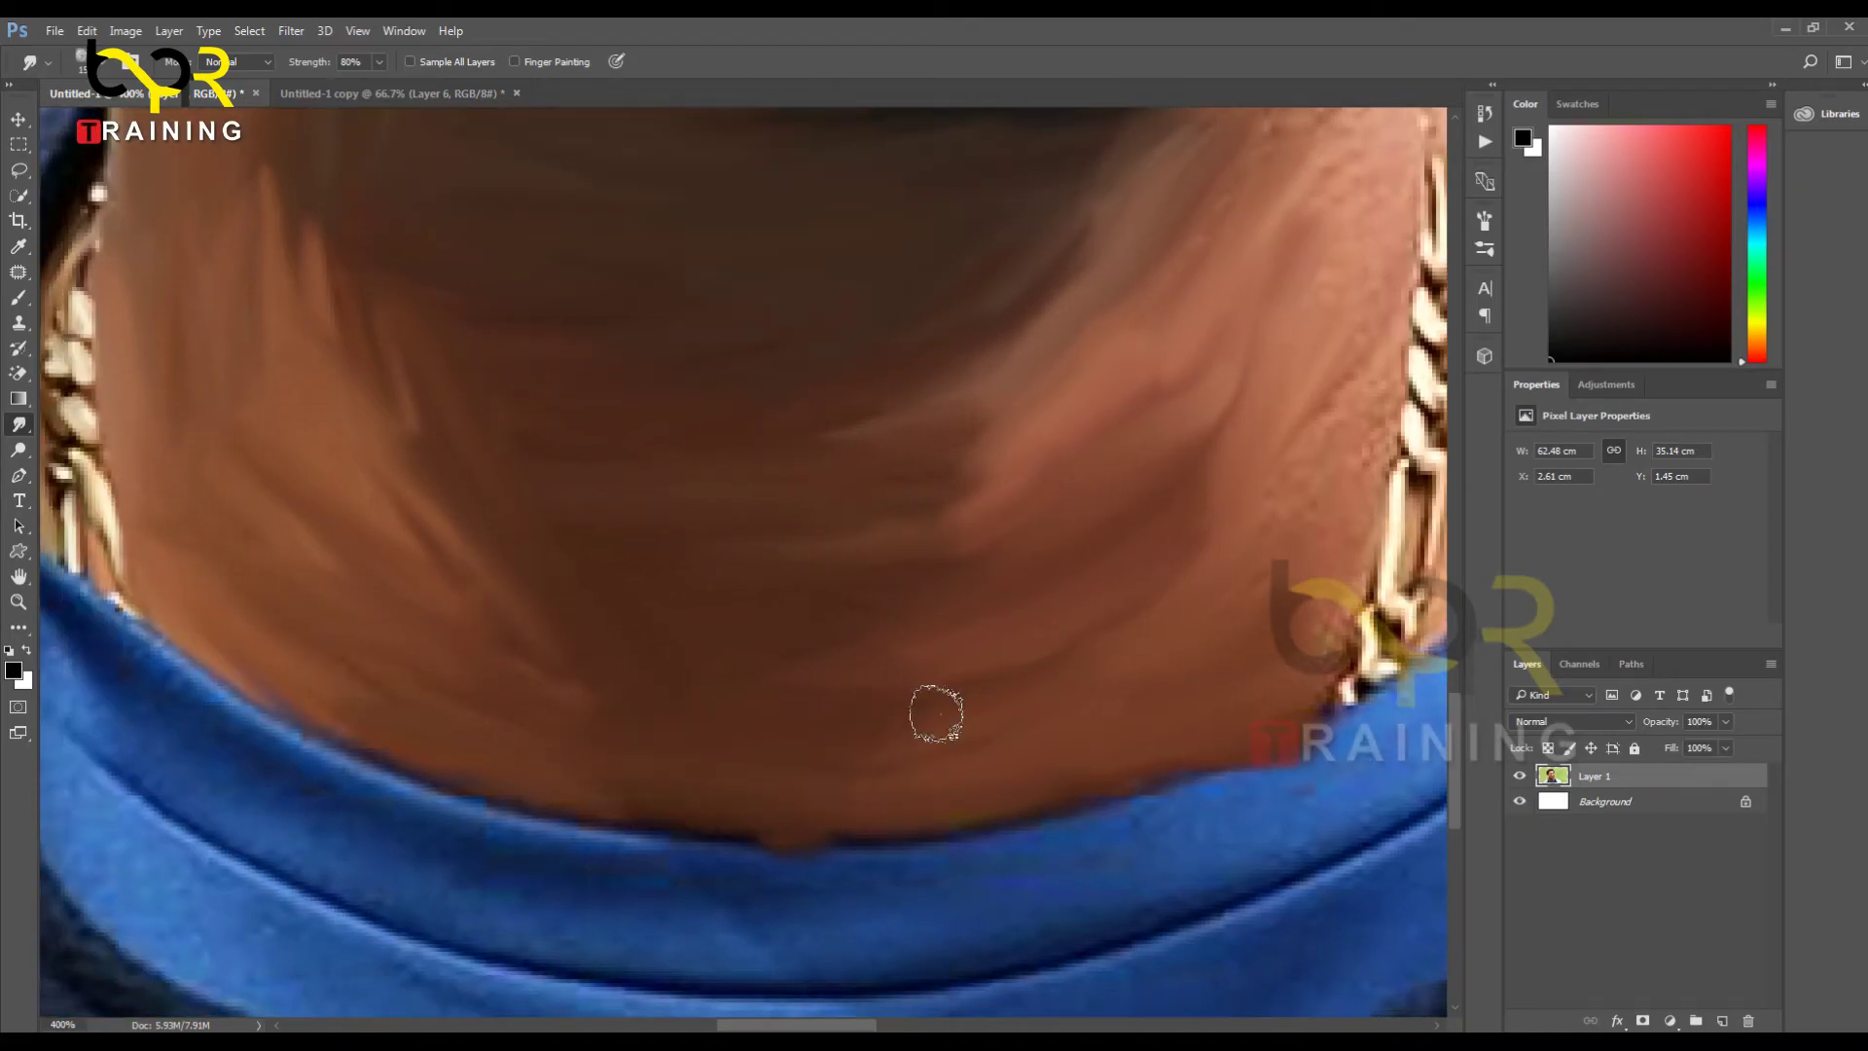
# Step: Smudge the wrinkled skin on the far side of the neck from the jaw down alongside the gold chain
pyautogui.moveTo(1146, 565); pyautogui.dragTo(776, 223)
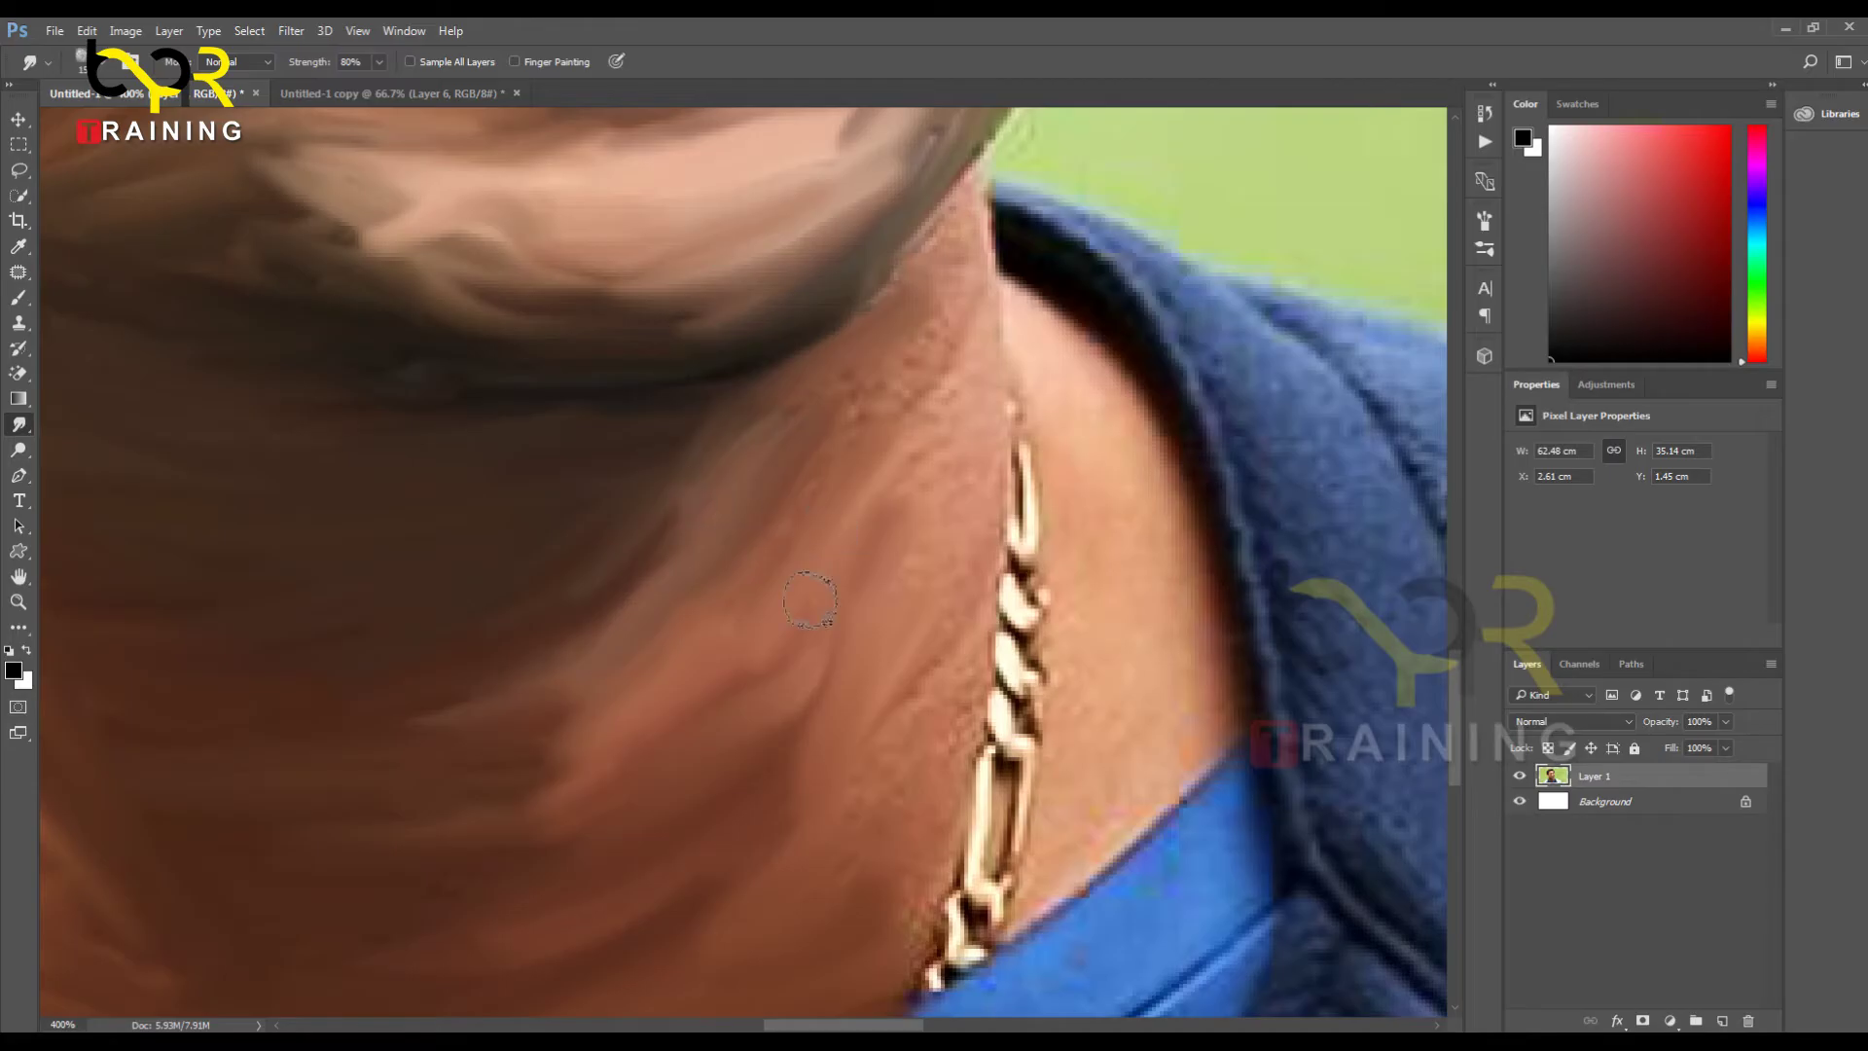
pyautogui.moveTo(810, 600)
pyautogui.mouseDown()
pyautogui.moveTo(790, 732)
pyautogui.moveTo(867, 393)
pyautogui.moveTo(913, 542)
pyautogui.moveTo(880, 538)
pyautogui.moveTo(936, 293)
pyautogui.moveTo(797, 472)
pyautogui.moveTo(951, 210)
pyautogui.moveTo(933, 402)
pyautogui.moveTo(945, 244)
pyautogui.moveTo(951, 469)
pyautogui.moveTo(965, 344)
pyautogui.moveTo(976, 466)
pyautogui.moveTo(967, 546)
pyautogui.moveTo(973, 431)
pyautogui.moveTo(930, 664)
pyautogui.moveTo(967, 498)
pyautogui.moveTo(955, 677)
pyautogui.moveTo(889, 776)
pyautogui.moveTo(911, 607)
pyautogui.moveTo(862, 853)
pyautogui.mouseUp()
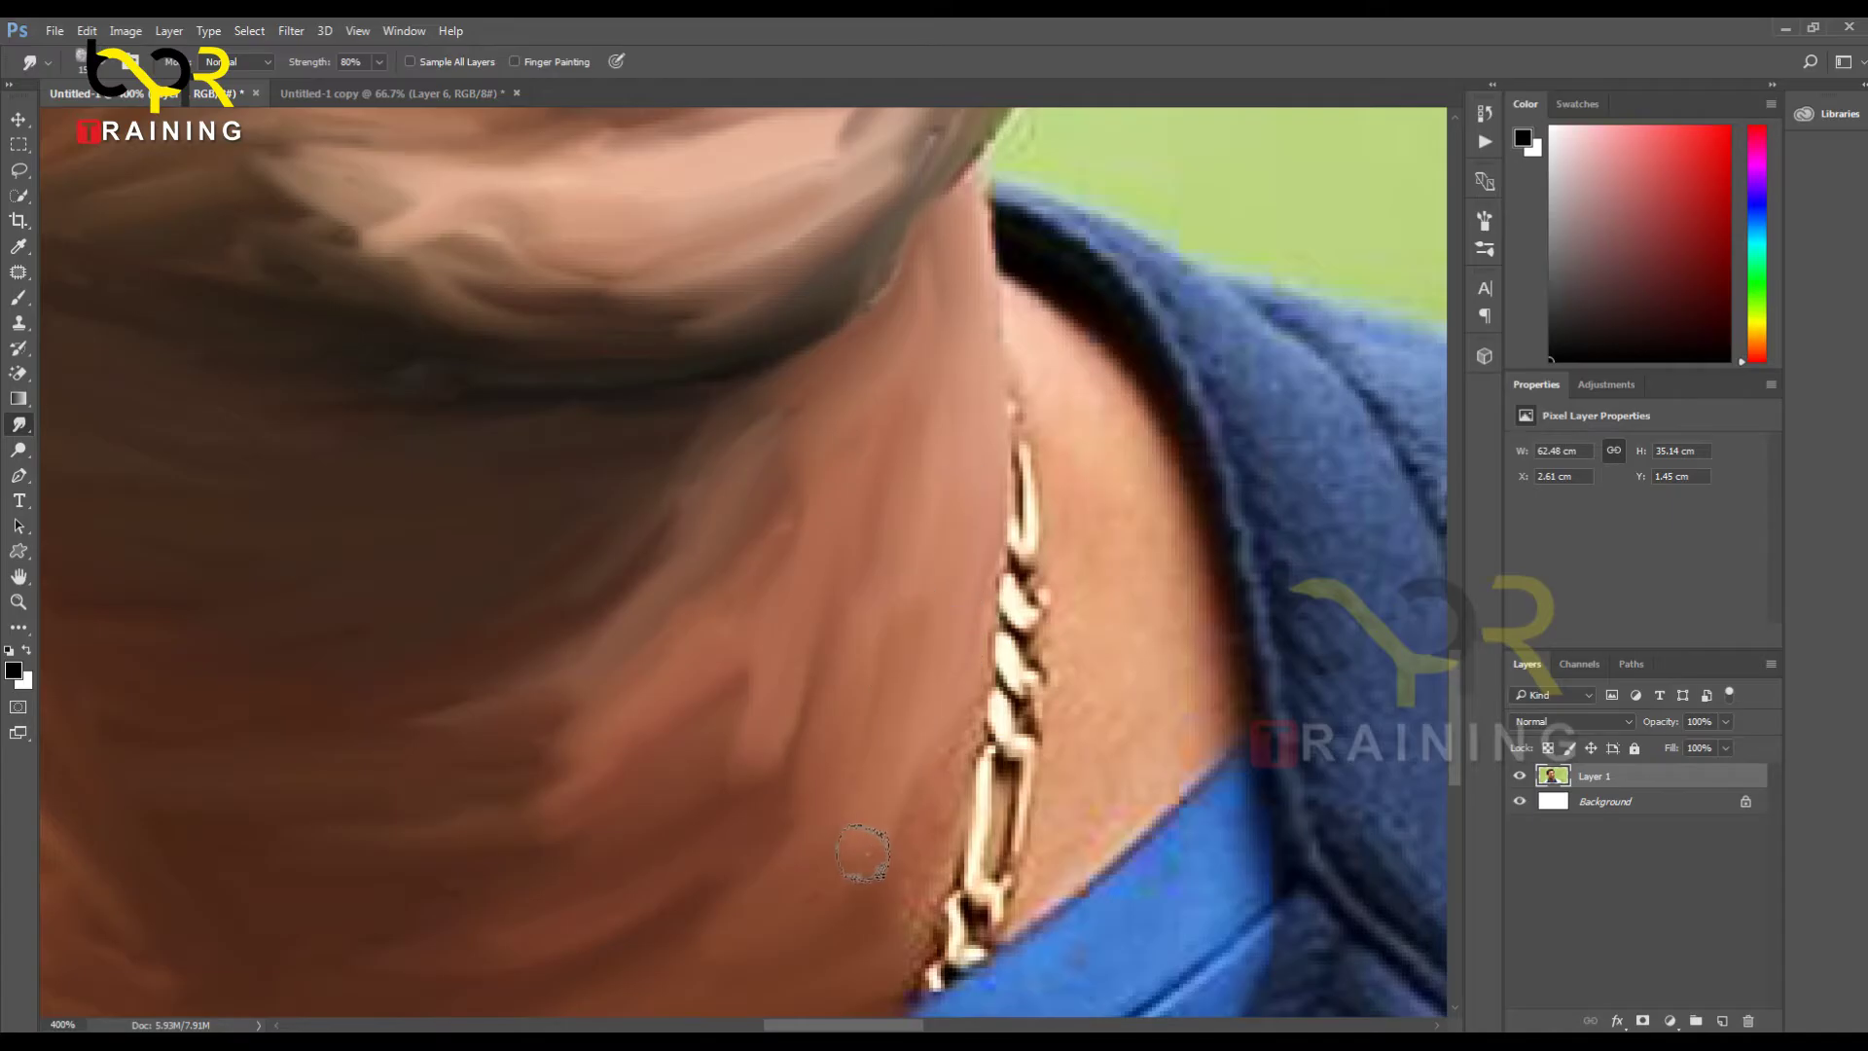
pyautogui.scroll(-3, 863, 853)
pyautogui.moveTo(961, 499)
pyautogui.mouseDown()
pyautogui.moveTo(917, 722)
pyautogui.moveTo(923, 618)
pyautogui.moveTo(889, 759)
pyautogui.moveTo(911, 742)
pyautogui.moveTo(910, 606)
pyautogui.moveTo(868, 730)
pyautogui.mouseUp()
# Step: Smudge the skin between the far-side gold chain and the navy jacket collar with a smaller brush
pyautogui.scroll(5, 868, 730)
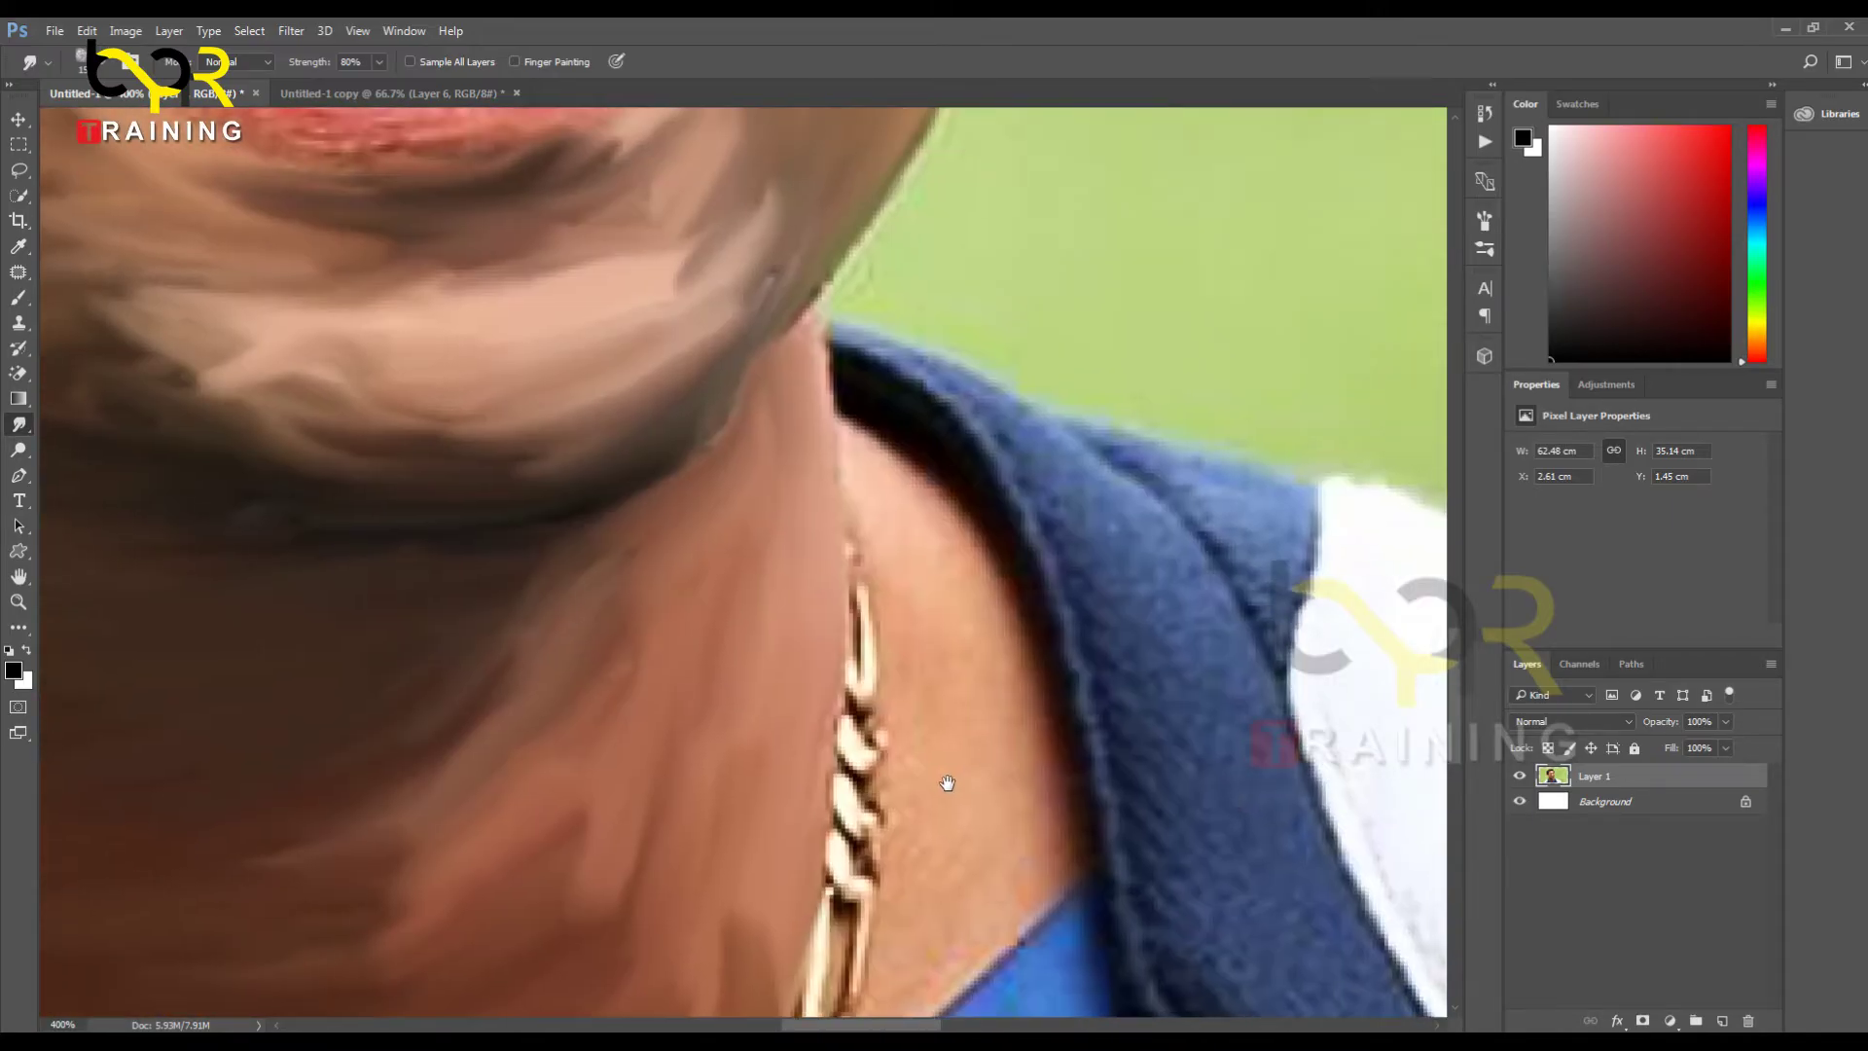
pyautogui.press('[')
pyautogui.press('[')
pyautogui.moveTo(877, 488); pyautogui.dragTo(852, 424)
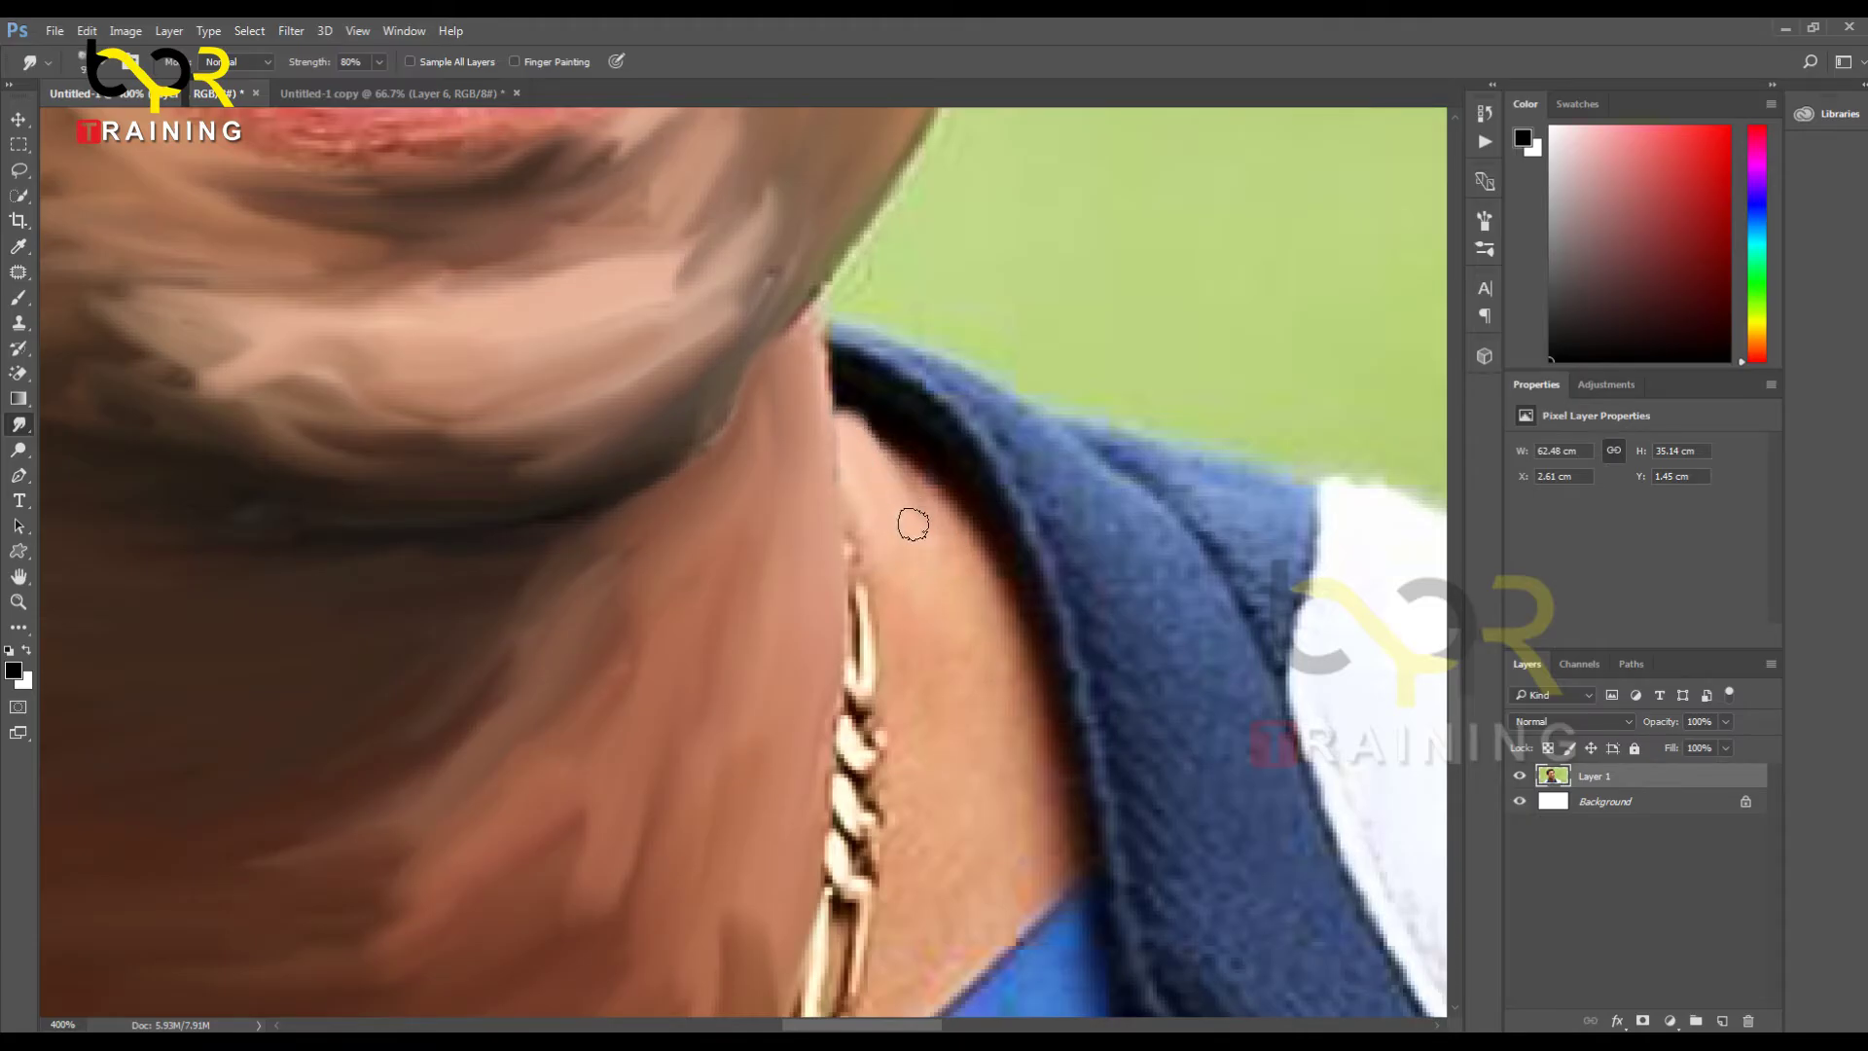
pyautogui.moveTo(925, 485)
pyautogui.mouseDown()
pyautogui.moveTo(967, 584)
pyautogui.moveTo(924, 558)
pyautogui.moveTo(1027, 749)
pyautogui.mouseUp()
pyautogui.moveTo(1050, 862)
pyautogui.mouseDown()
pyautogui.moveTo(1053, 765)
pyautogui.moveTo(1025, 917)
pyautogui.moveTo(1013, 778)
pyautogui.mouseUp()
pyautogui.moveTo(975, 674); pyautogui.dragTo(905, 475)
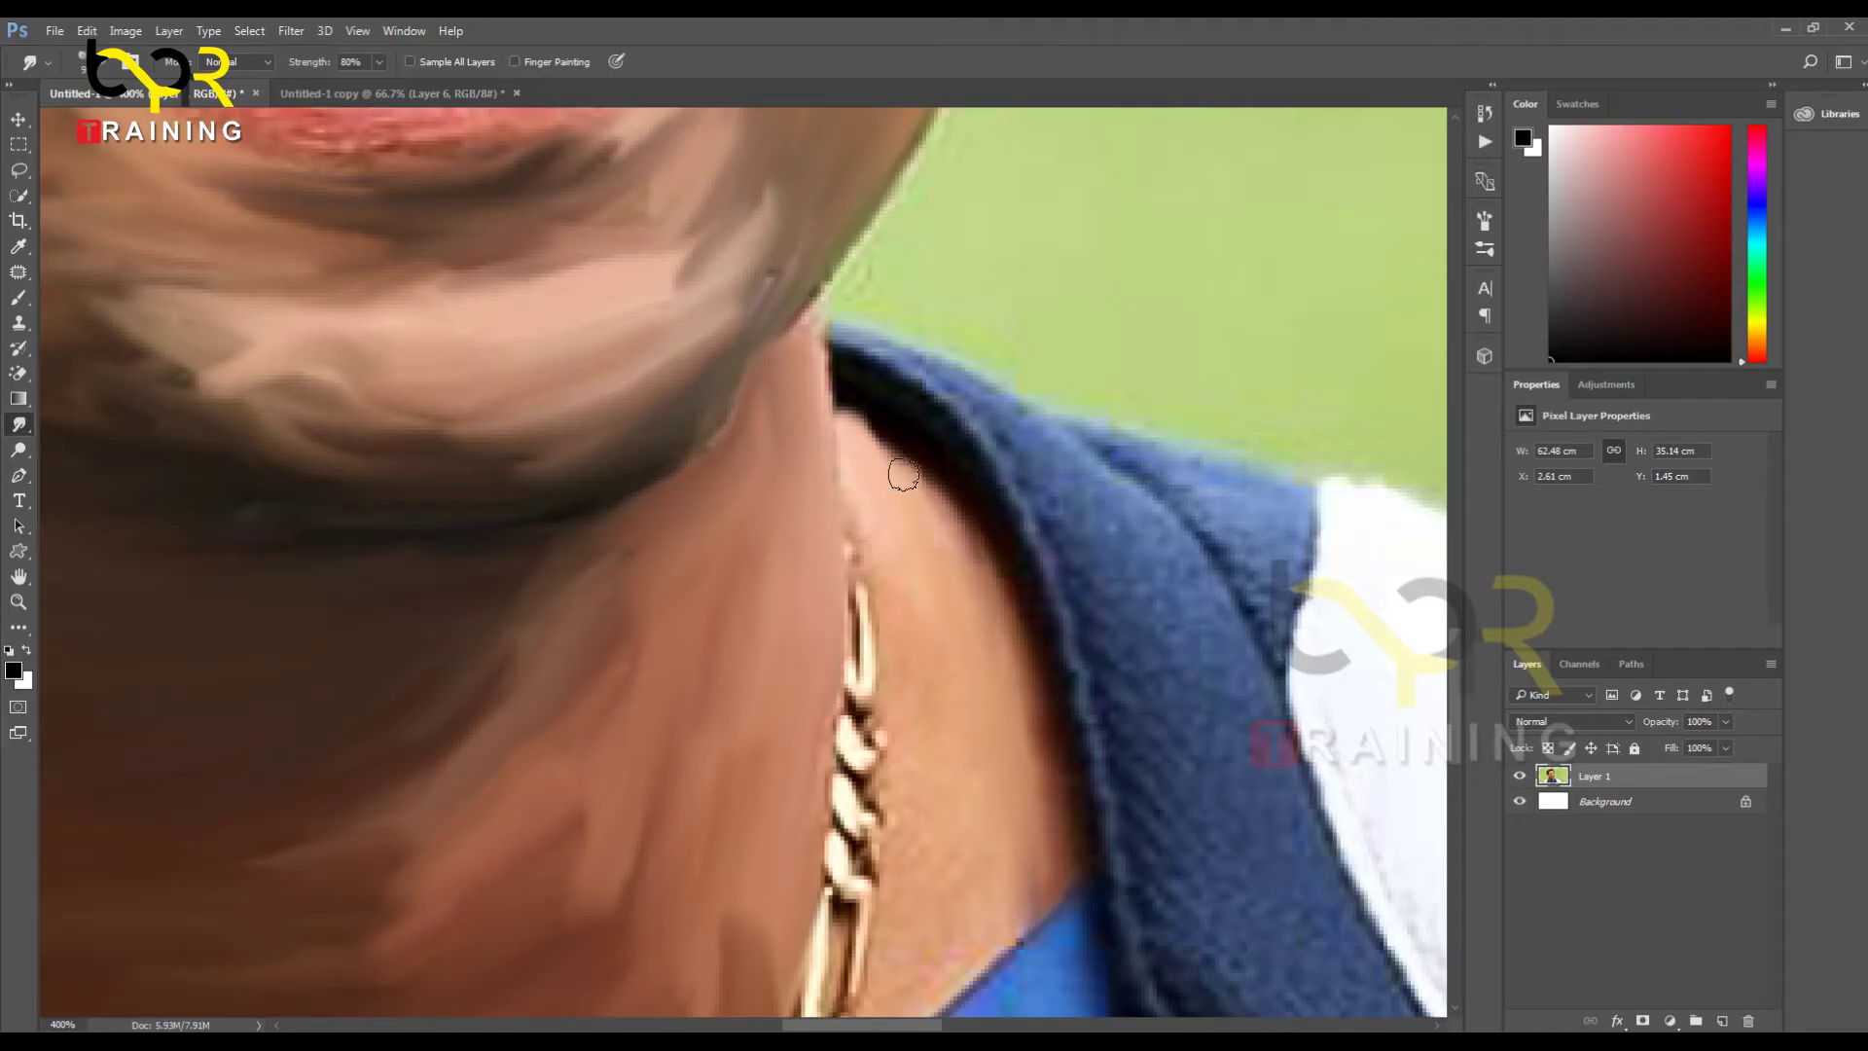
pyautogui.moveTo(916, 721); pyautogui.dragTo(878, 547)
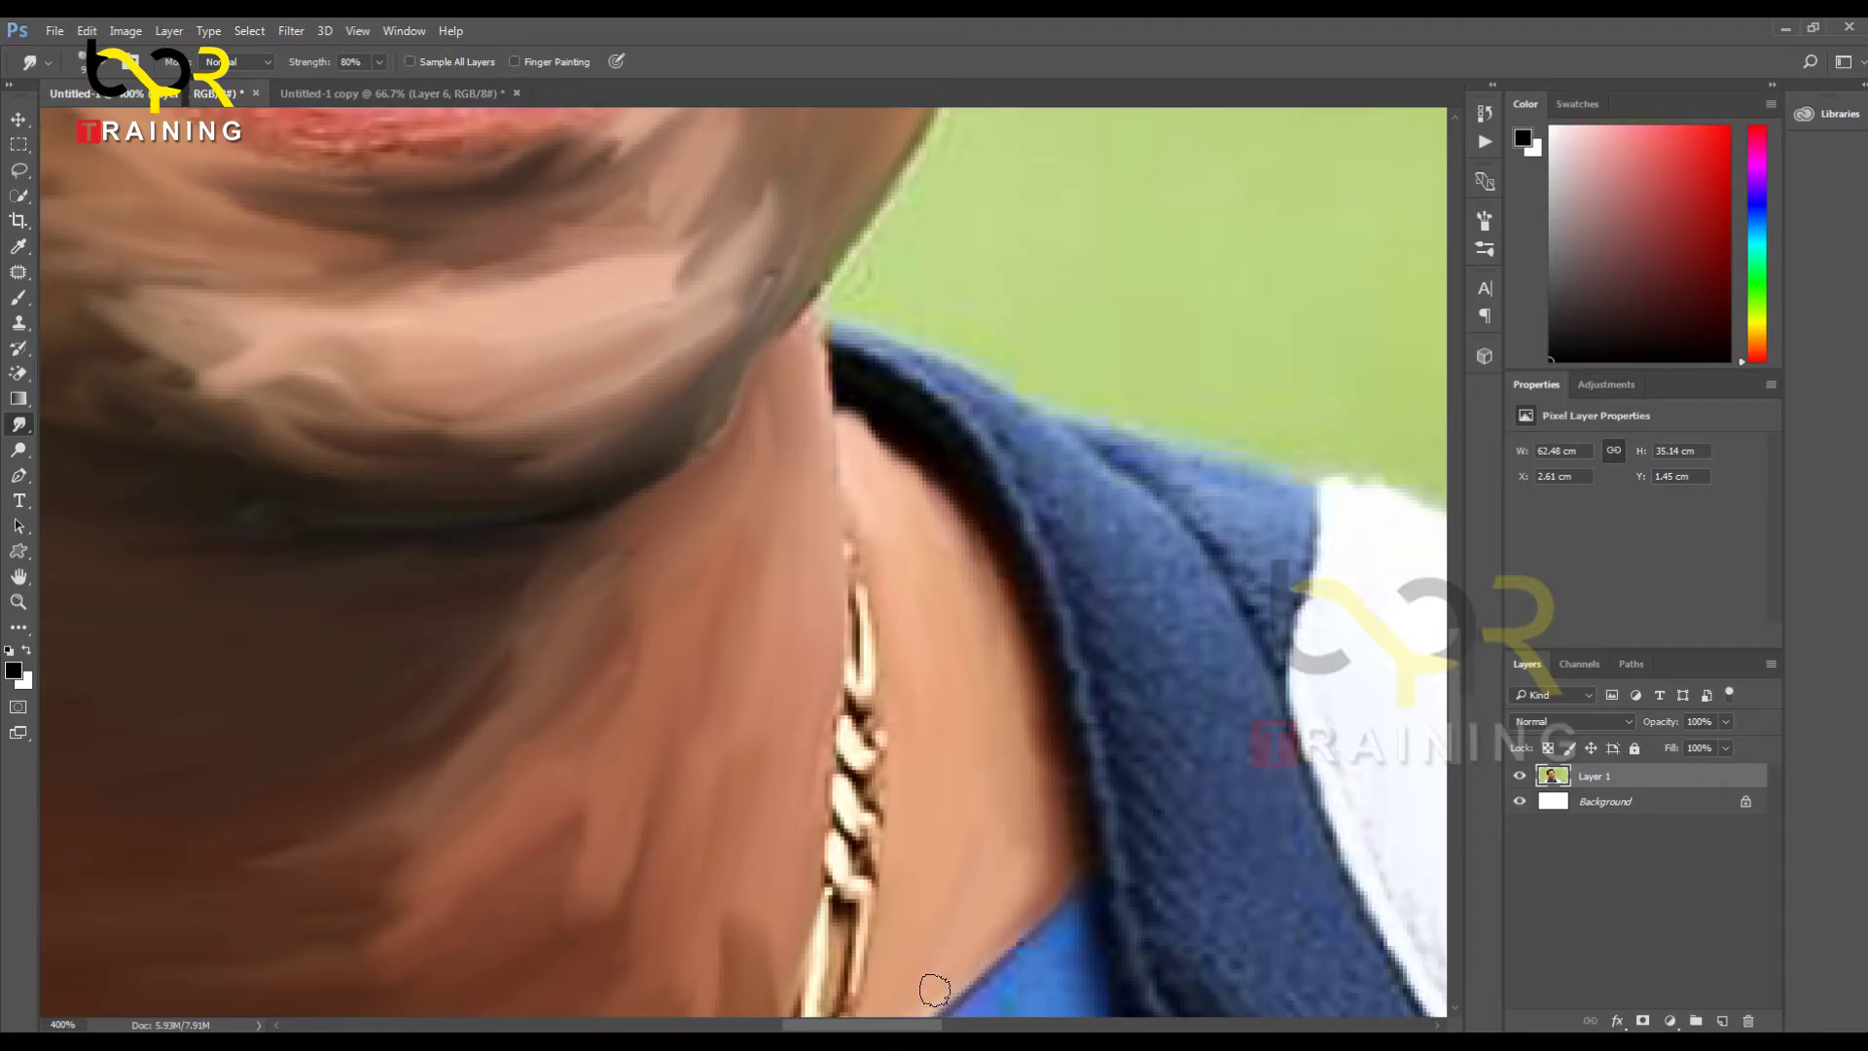
pyautogui.moveTo(914, 979); pyautogui.dragTo(948, 780)
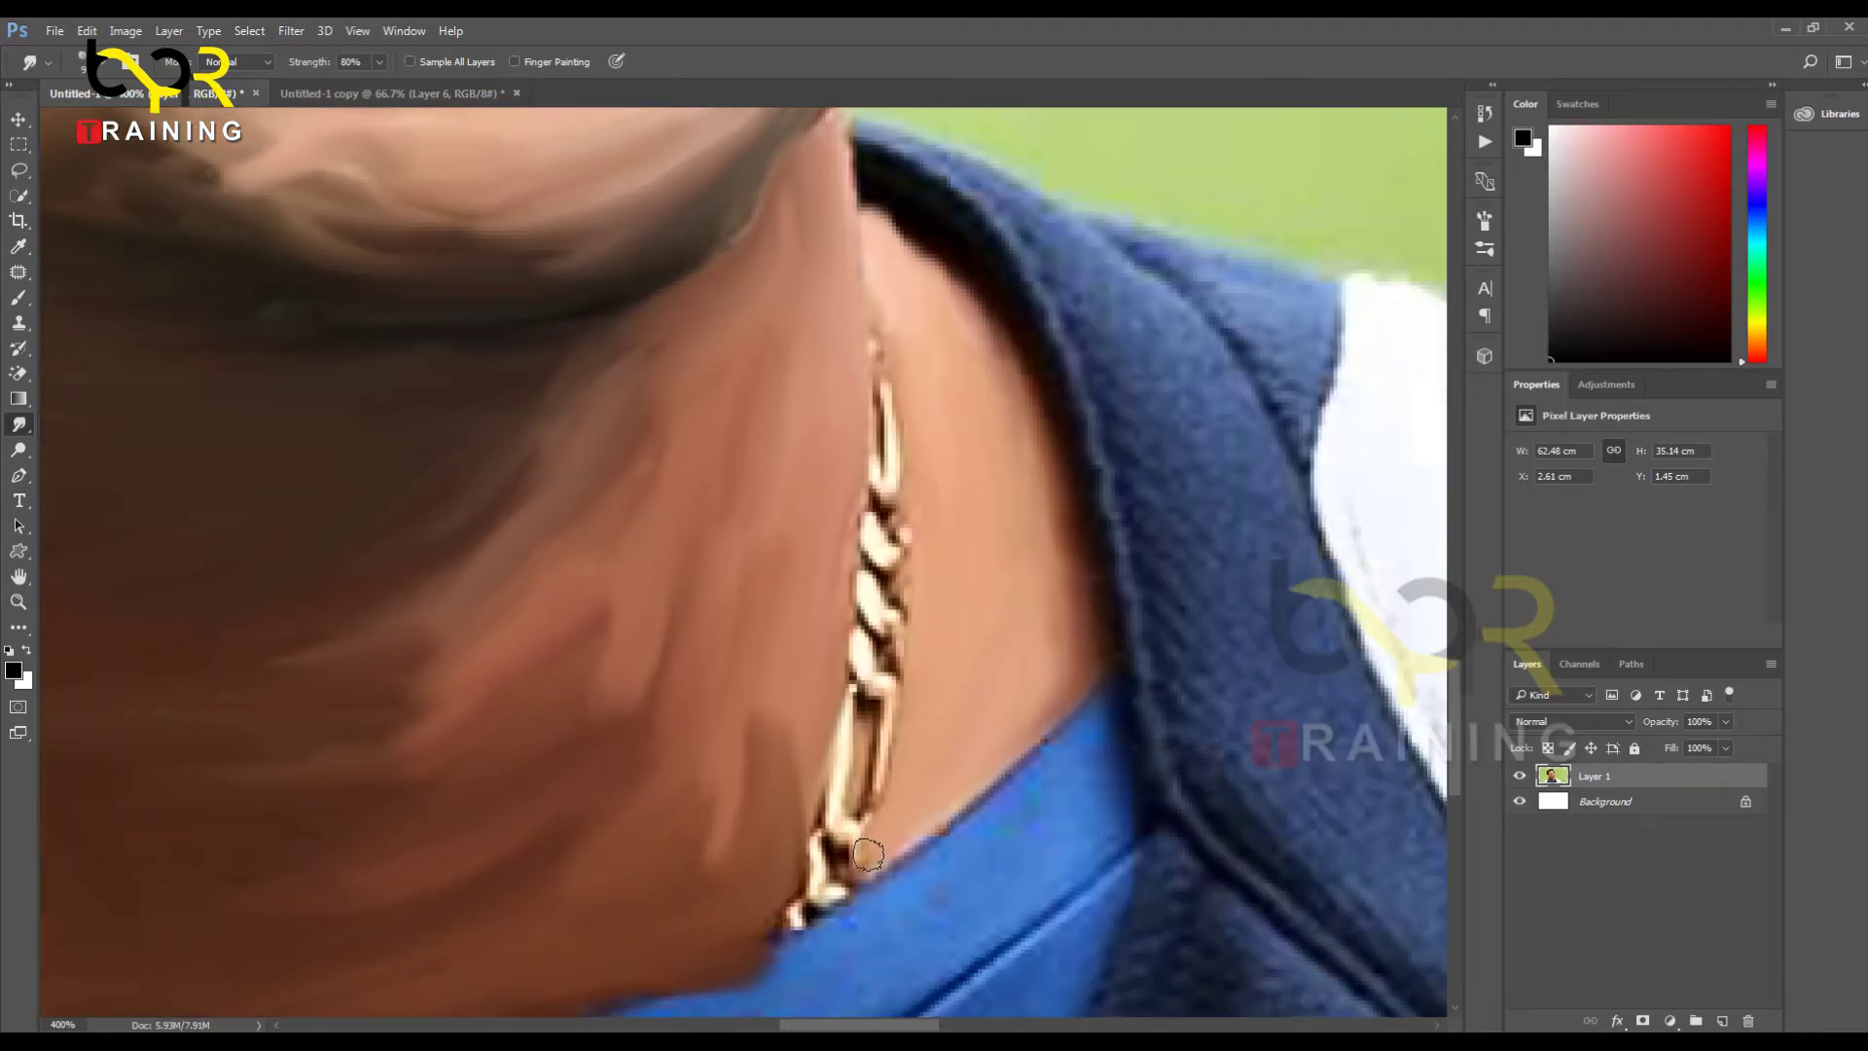
# Step: Smudge the far-side gold chain links and blend the jaw edge into the neck above them
pyautogui.moveTo(834, 823)
pyautogui.mouseDown()
pyautogui.moveTo(843, 692)
pyautogui.moveTo(818, 894)
pyautogui.moveTo(842, 880)
pyautogui.moveTo(818, 889)
pyautogui.moveTo(816, 861)
pyautogui.moveTo(796, 903)
pyautogui.mouseUp()
pyautogui.moveTo(853, 671)
pyautogui.mouseDown()
pyautogui.moveTo(890, 696)
pyautogui.moveTo(871, 681)
pyautogui.moveTo(876, 797)
pyautogui.moveTo(871, 544)
pyautogui.moveTo(881, 515)
pyautogui.moveTo(904, 520)
pyautogui.moveTo(880, 455)
pyautogui.moveTo(894, 357)
pyautogui.moveTo(884, 424)
pyautogui.mouseUp()
pyautogui.moveTo(1051, 691); pyautogui.dragTo(1023, 1001)
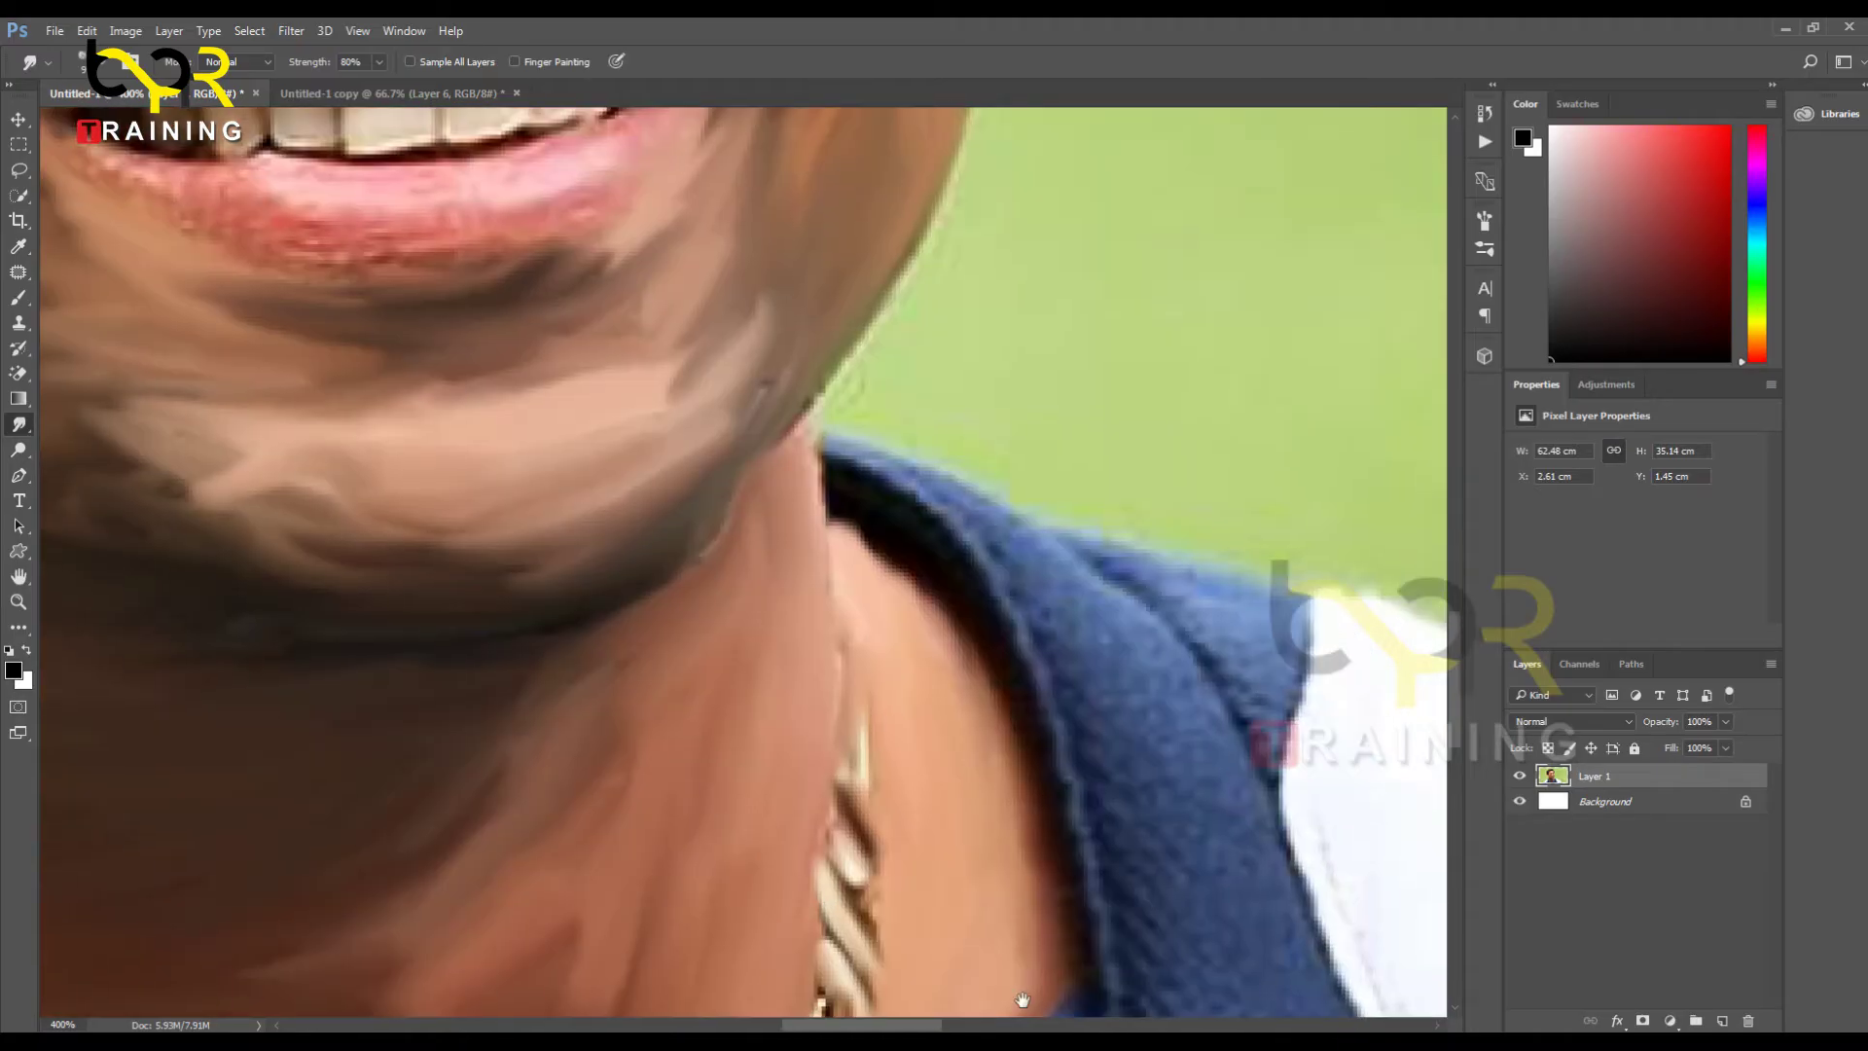
pyautogui.moveTo(859, 598); pyautogui.dragTo(799, 437)
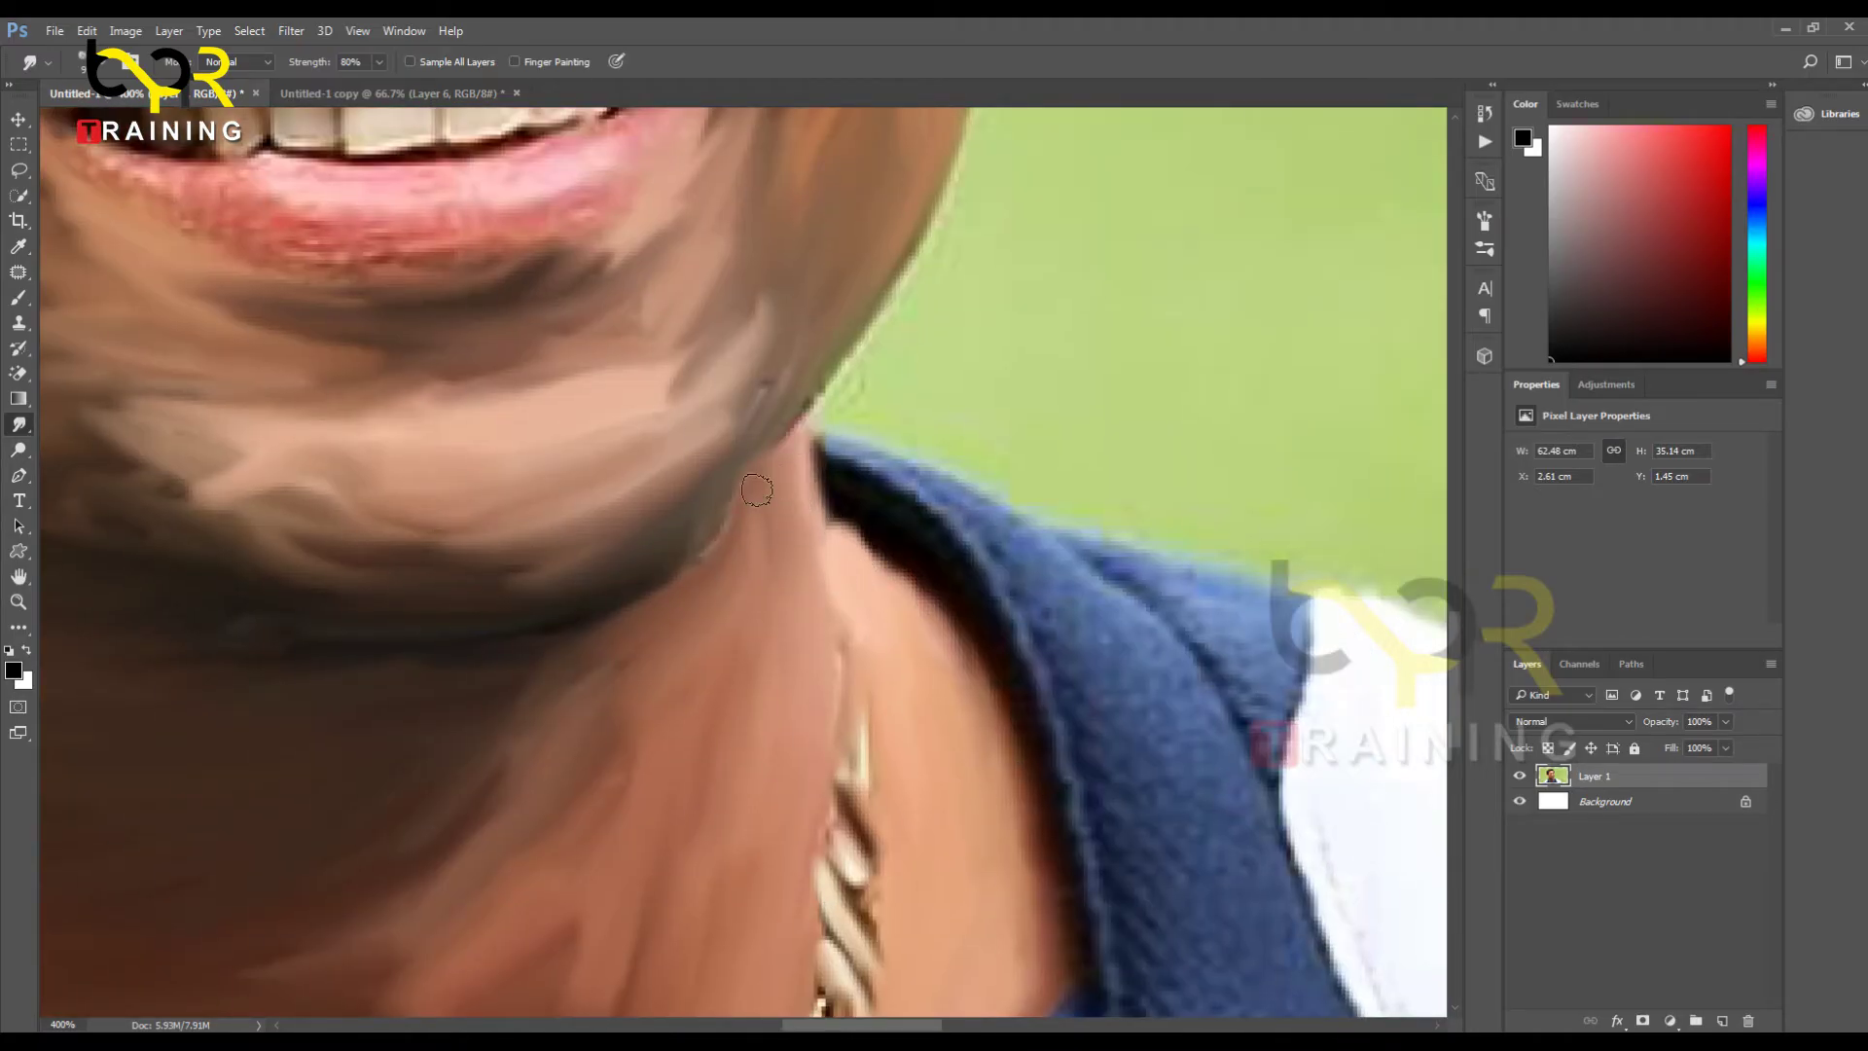
pyautogui.moveTo(792, 328)
pyautogui.mouseDown()
pyautogui.moveTo(717, 422)
pyautogui.moveTo(736, 499)
pyautogui.mouseUp()
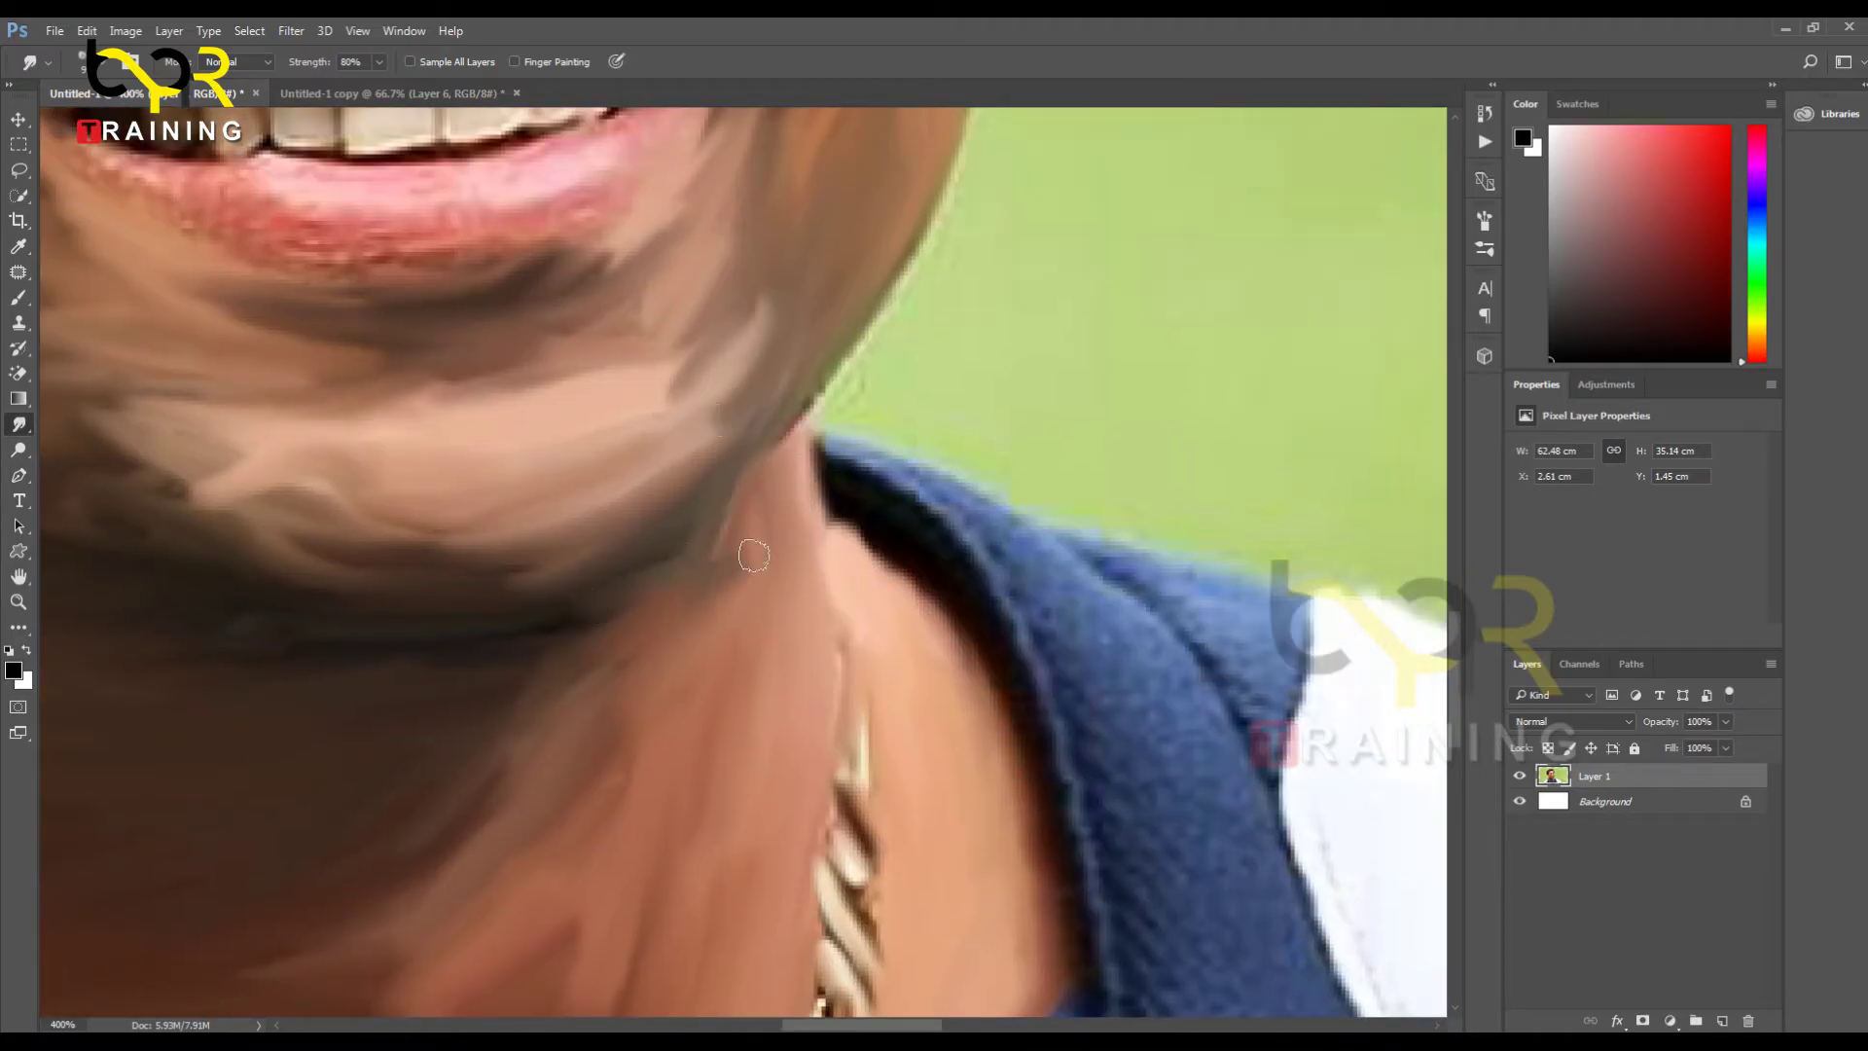
# Step: Check the whole portrait and smudge the skin under the ear-side eye and across the upper cheek with a larger brush
pyautogui.scroll(-4, 616, 645)
pyautogui.scroll(-1, 616, 646)
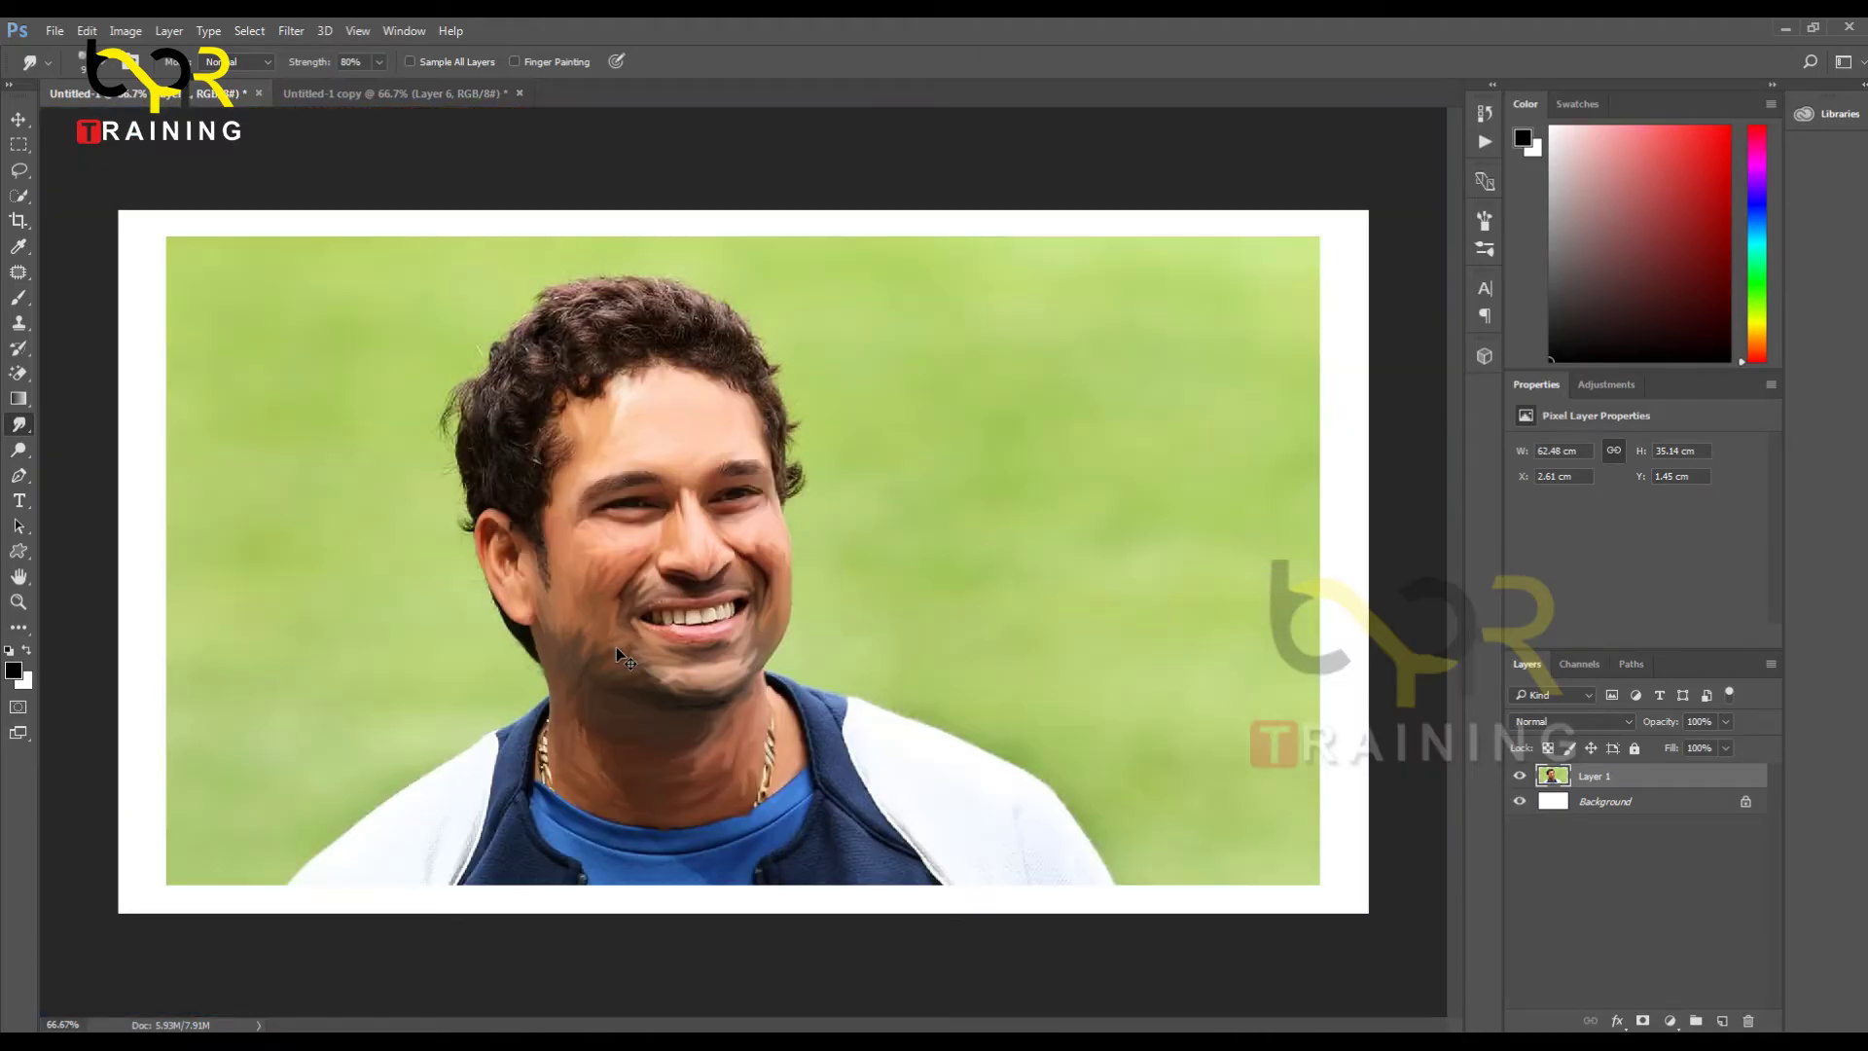
pyautogui.scroll(-1, 616, 646)
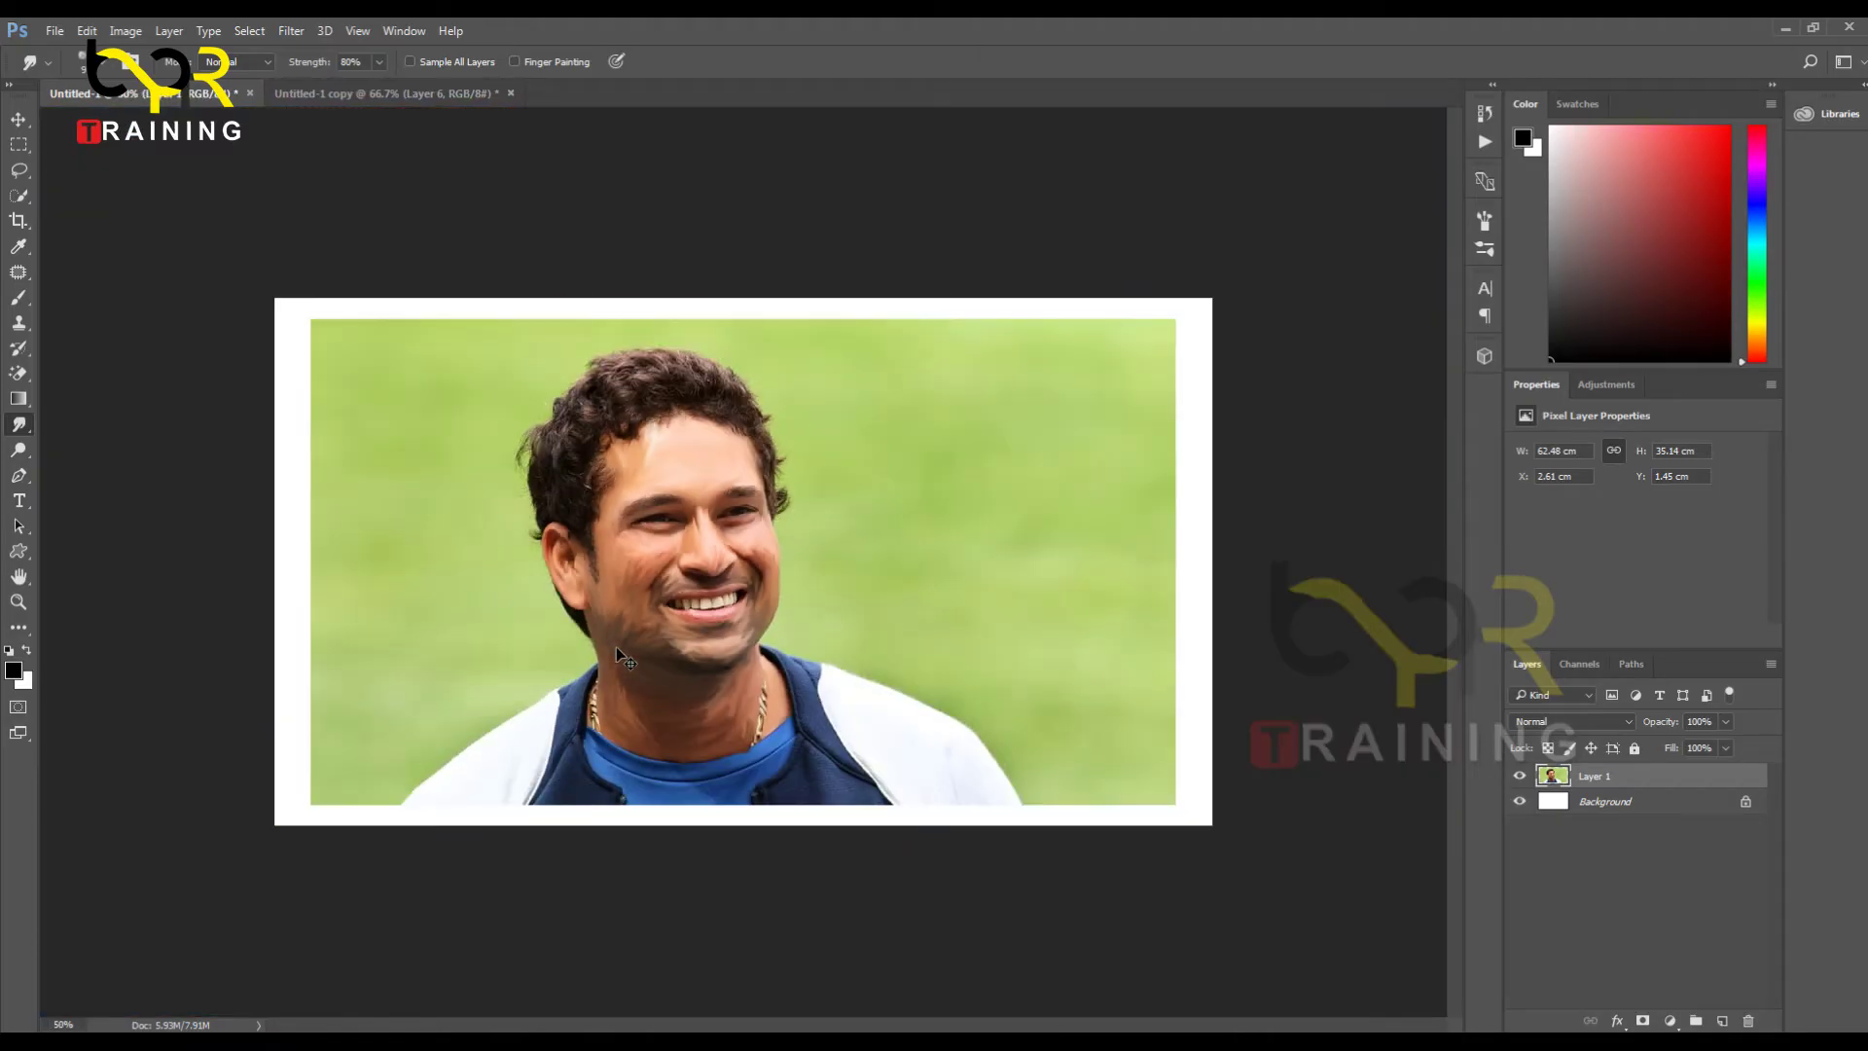
pyautogui.scroll(1, 615, 646)
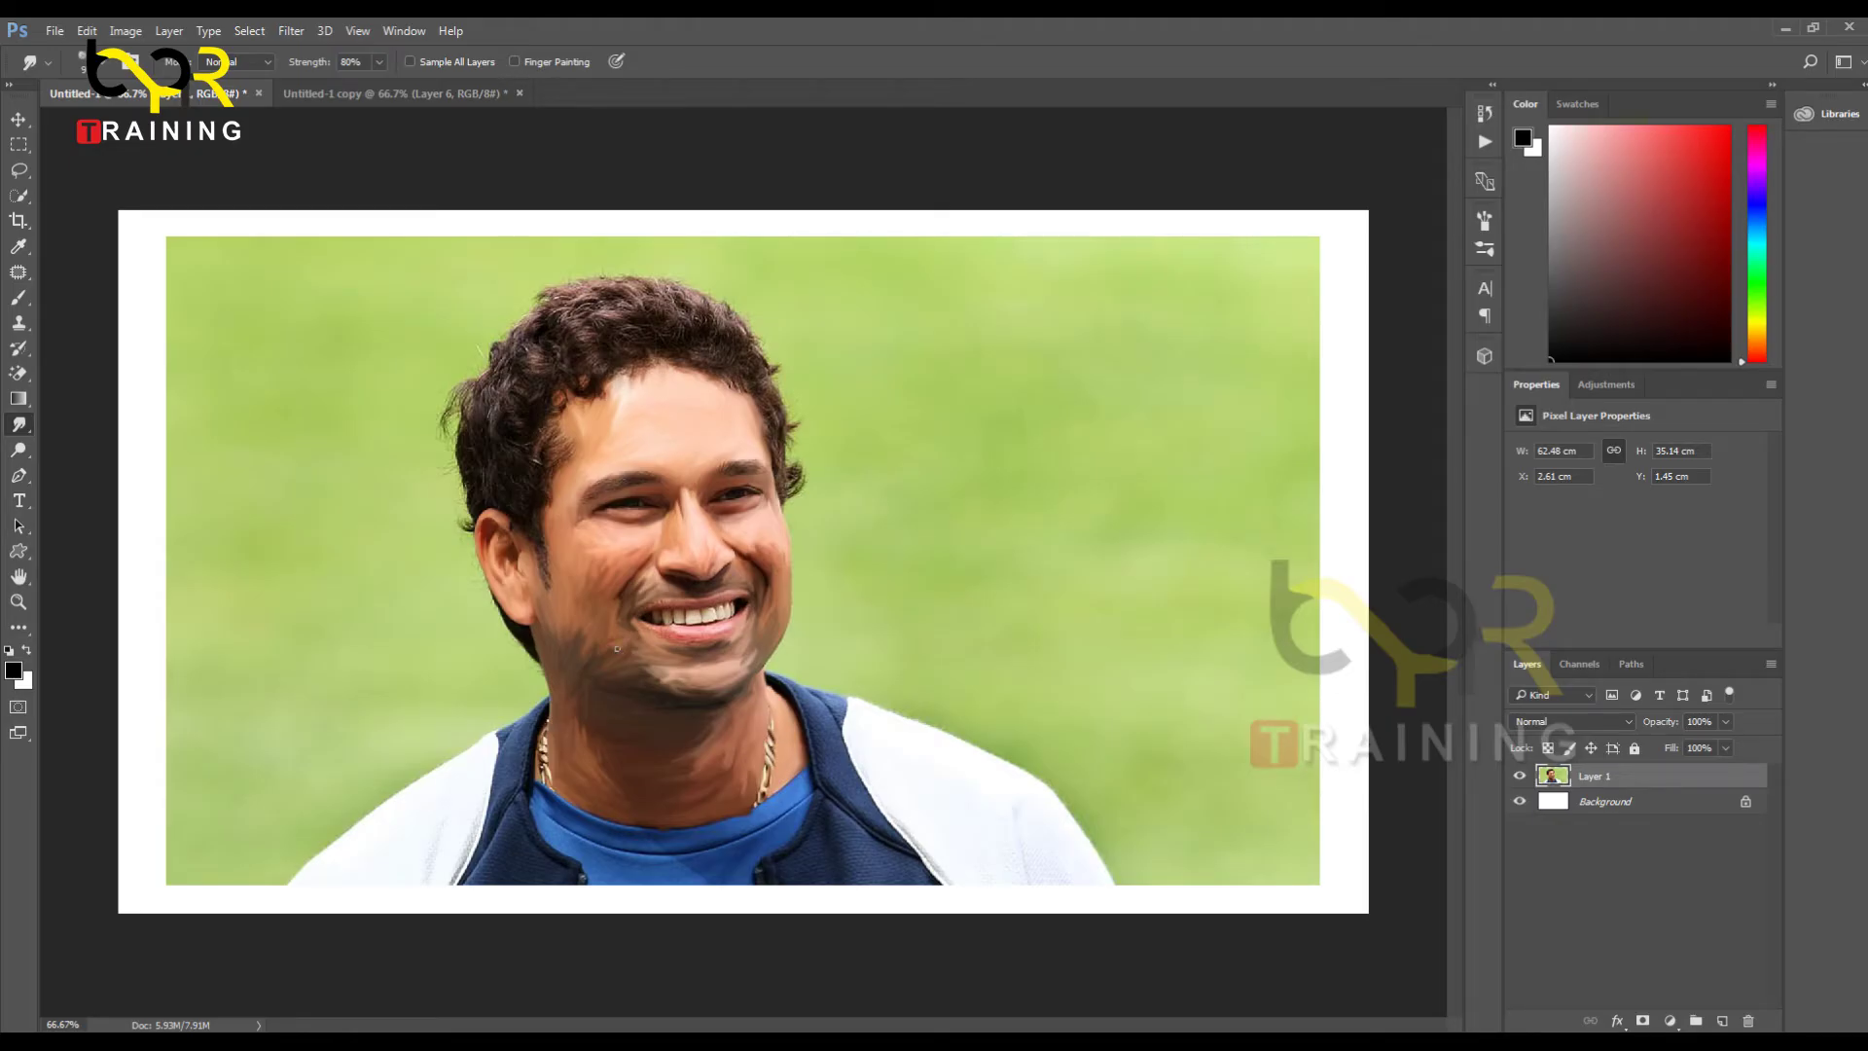
pyautogui.scroll(3, 616, 644)
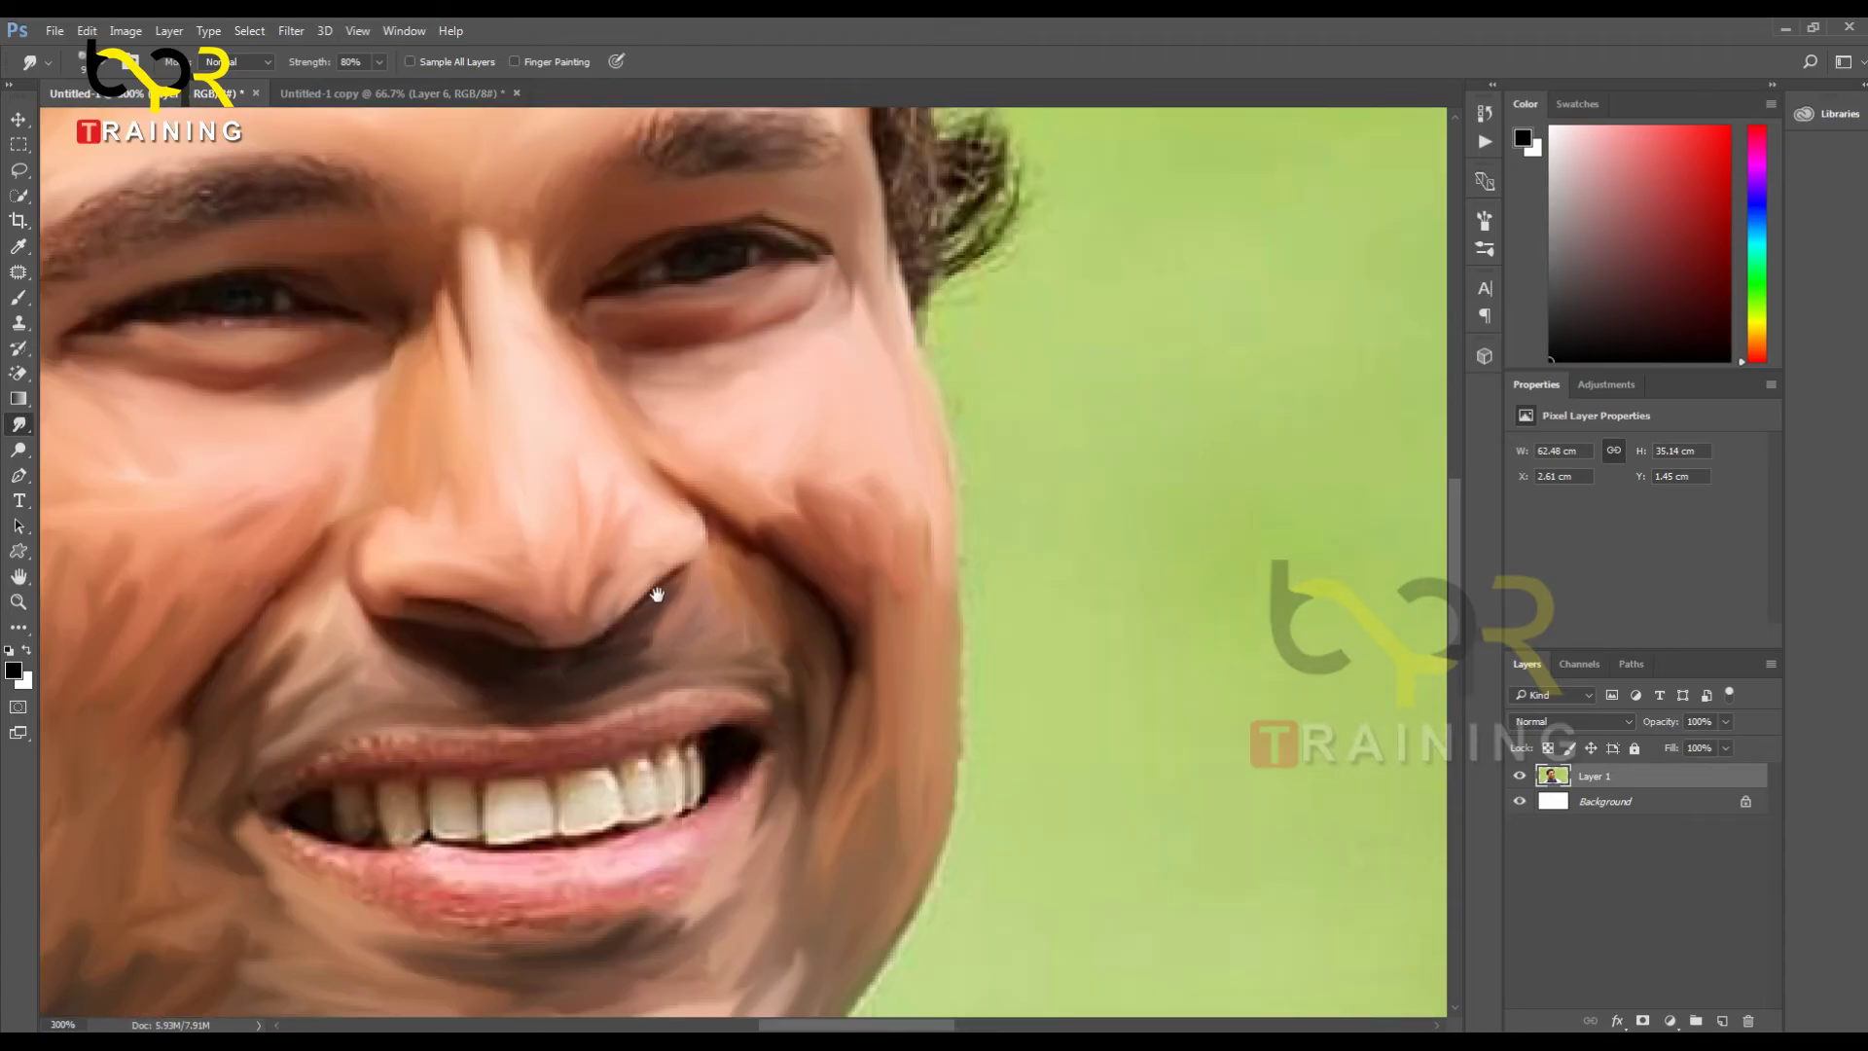
pyautogui.moveTo(656, 594); pyautogui.dragTo(1059, 606)
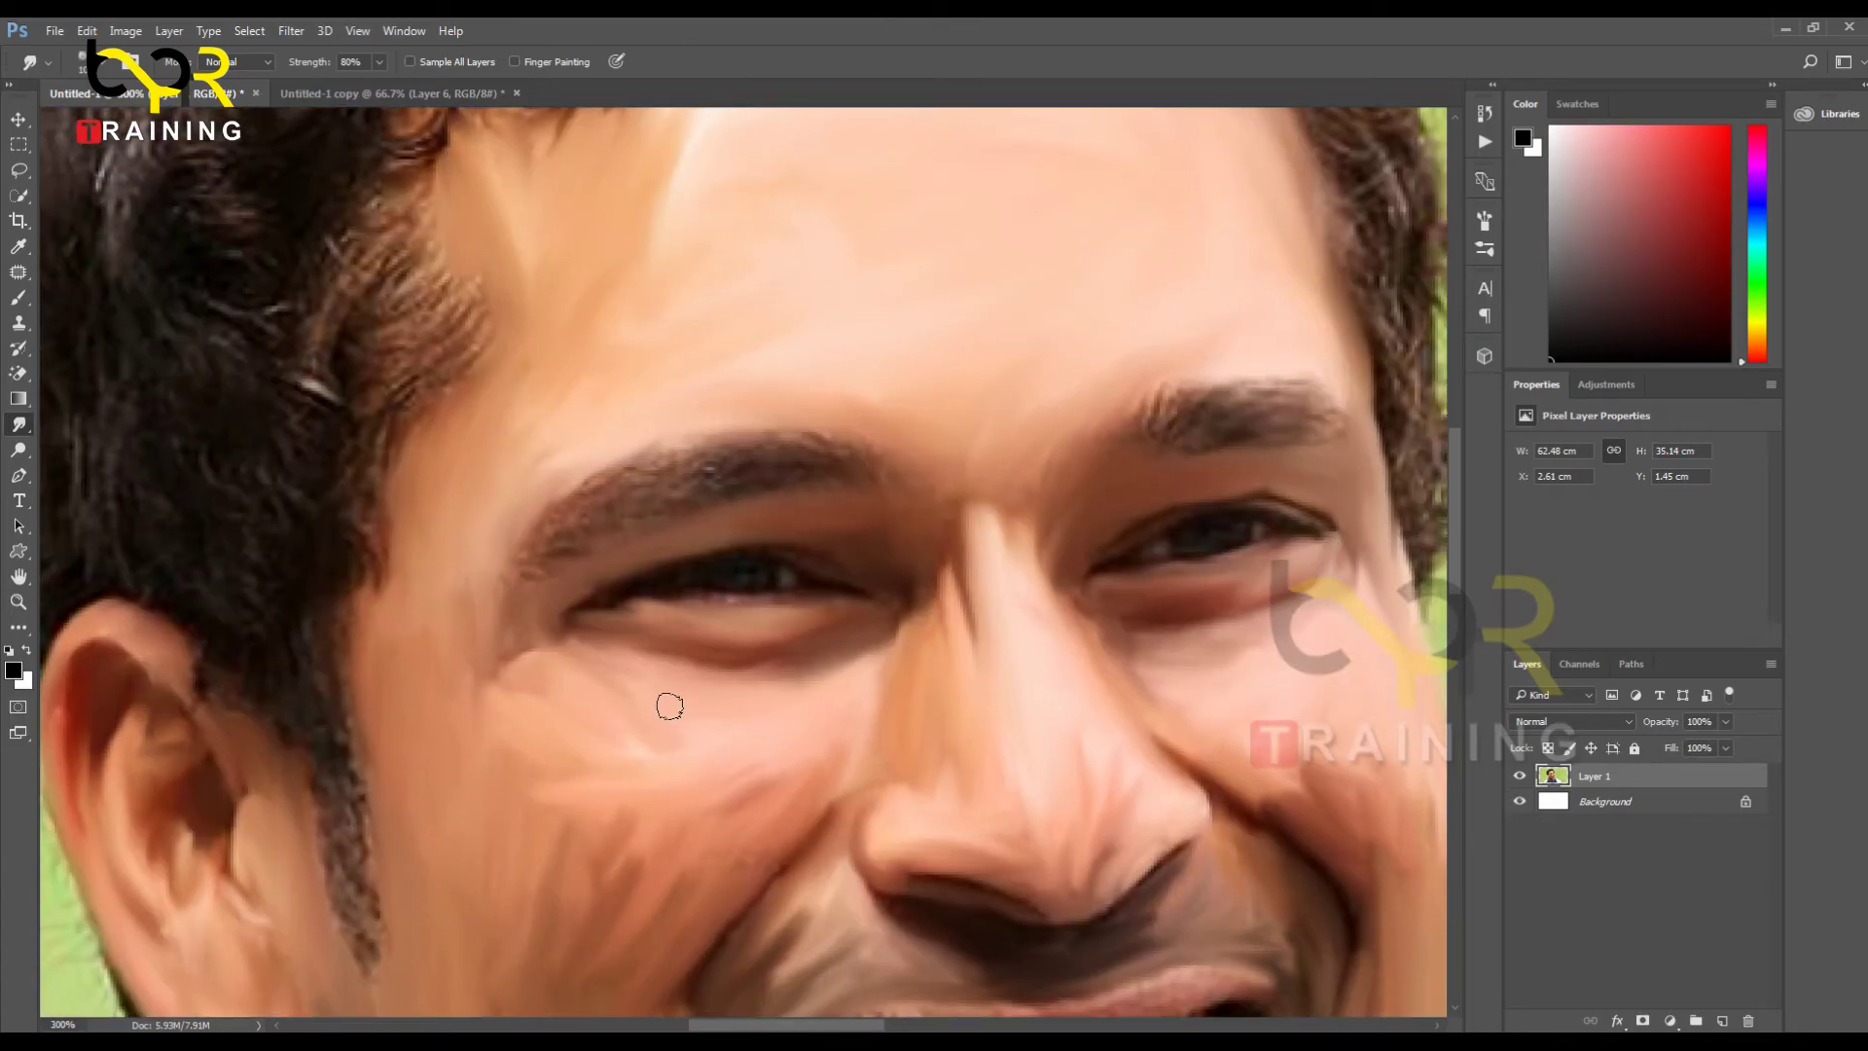
pyautogui.press(']')
pyautogui.press(']')
pyautogui.moveTo(619, 711)
pyautogui.mouseDown()
pyautogui.moveTo(790, 709)
pyautogui.moveTo(517, 734)
pyautogui.moveTo(758, 687)
pyautogui.moveTo(546, 689)
pyautogui.moveTo(740, 730)
pyautogui.moveTo(570, 799)
pyautogui.moveTo(807, 725)
pyautogui.moveTo(837, 663)
pyautogui.moveTo(734, 770)
pyautogui.moveTo(833, 706)
pyautogui.moveTo(495, 811)
pyautogui.moveTo(516, 759)
pyautogui.moveTo(594, 762)
pyautogui.moveTo(446, 647)
pyautogui.moveTo(632, 718)
pyautogui.moveTo(489, 811)
pyautogui.moveTo(713, 828)
pyautogui.moveTo(540, 887)
pyautogui.moveTo(1030, 684)
pyautogui.mouseUp()
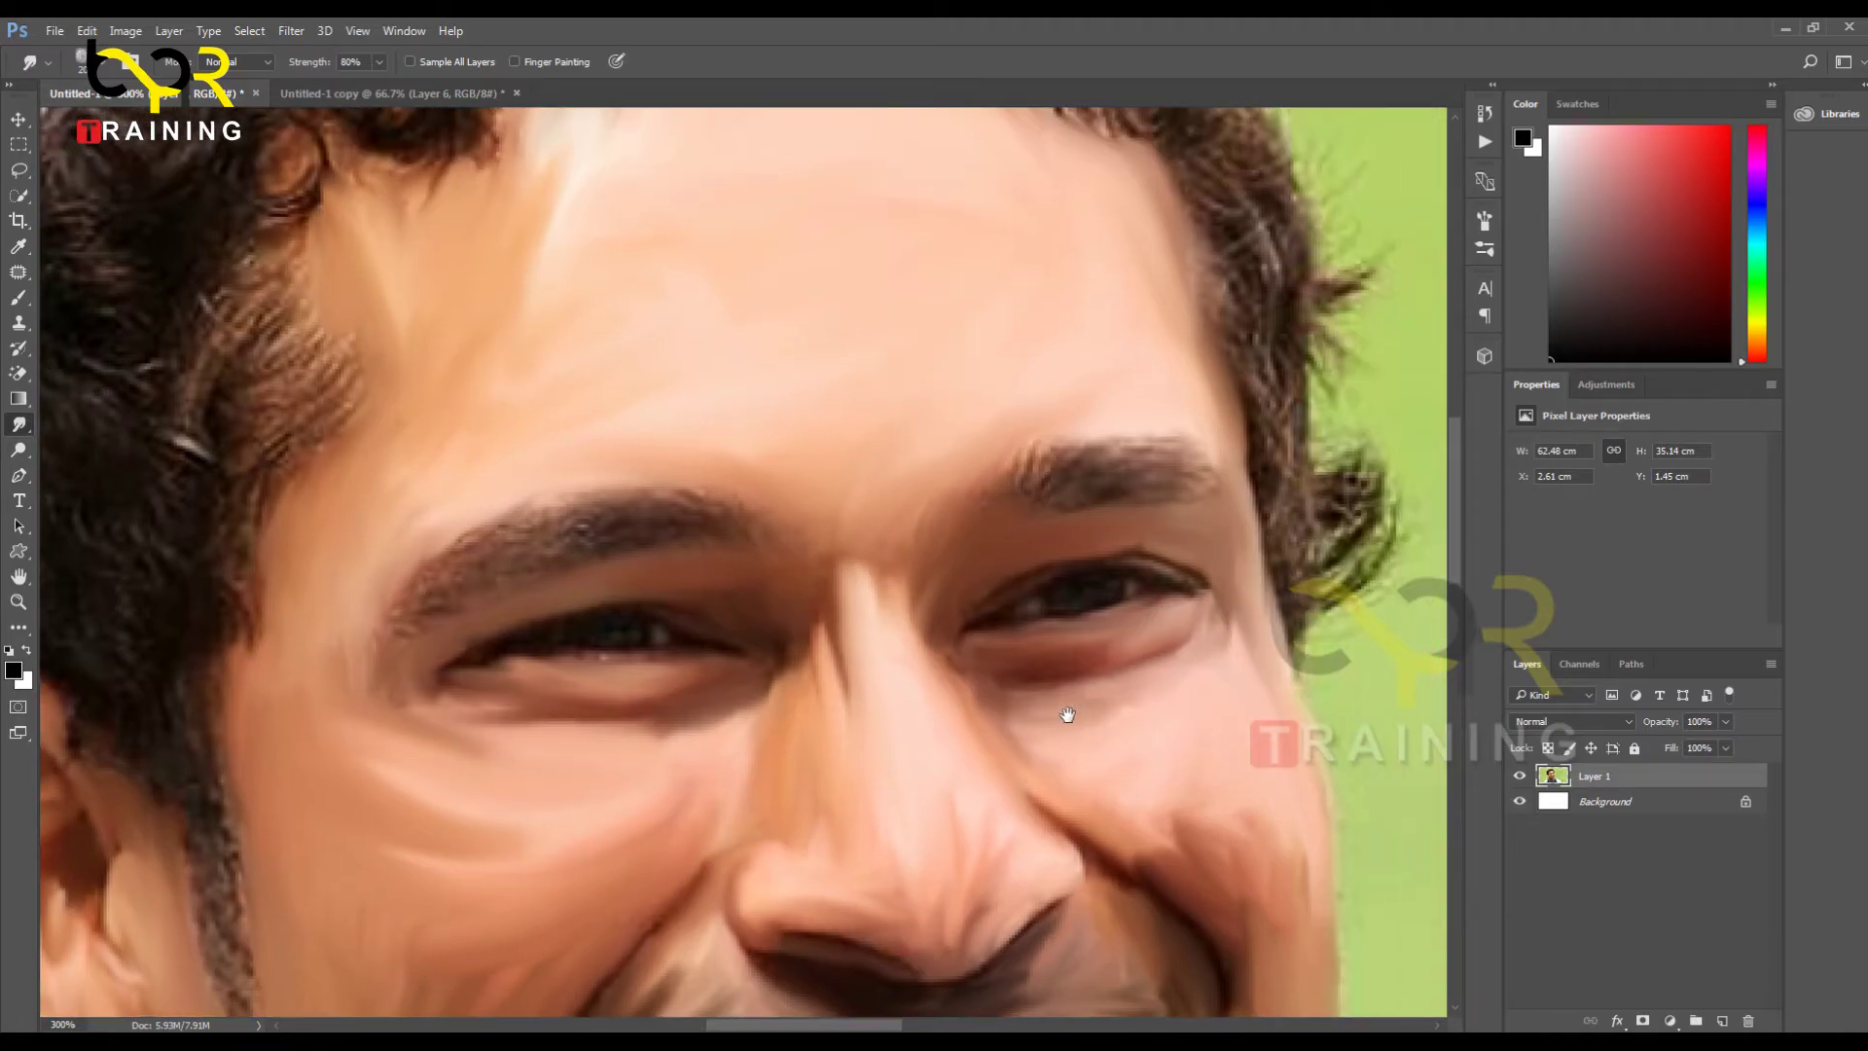
# Step: Smudge the forehead highlights and the skin between and above the eyebrows
pyautogui.moveTo(1067, 709)
pyautogui.mouseDown()
pyautogui.moveTo(1196, 677)
pyautogui.moveTo(1155, 669)
pyautogui.moveTo(1108, 721)
pyautogui.moveTo(1240, 661)
pyautogui.moveTo(1143, 758)
pyautogui.moveTo(1244, 750)
pyautogui.moveTo(1160, 824)
pyautogui.moveTo(1250, 788)
pyautogui.moveTo(1259, 824)
pyautogui.moveTo(1237, 838)
pyautogui.moveTo(1211, 807)
pyautogui.moveTo(1329, 862)
pyautogui.moveTo(1276, 728)
pyautogui.moveTo(1311, 862)
pyautogui.moveTo(1273, 807)
pyautogui.mouseUp()
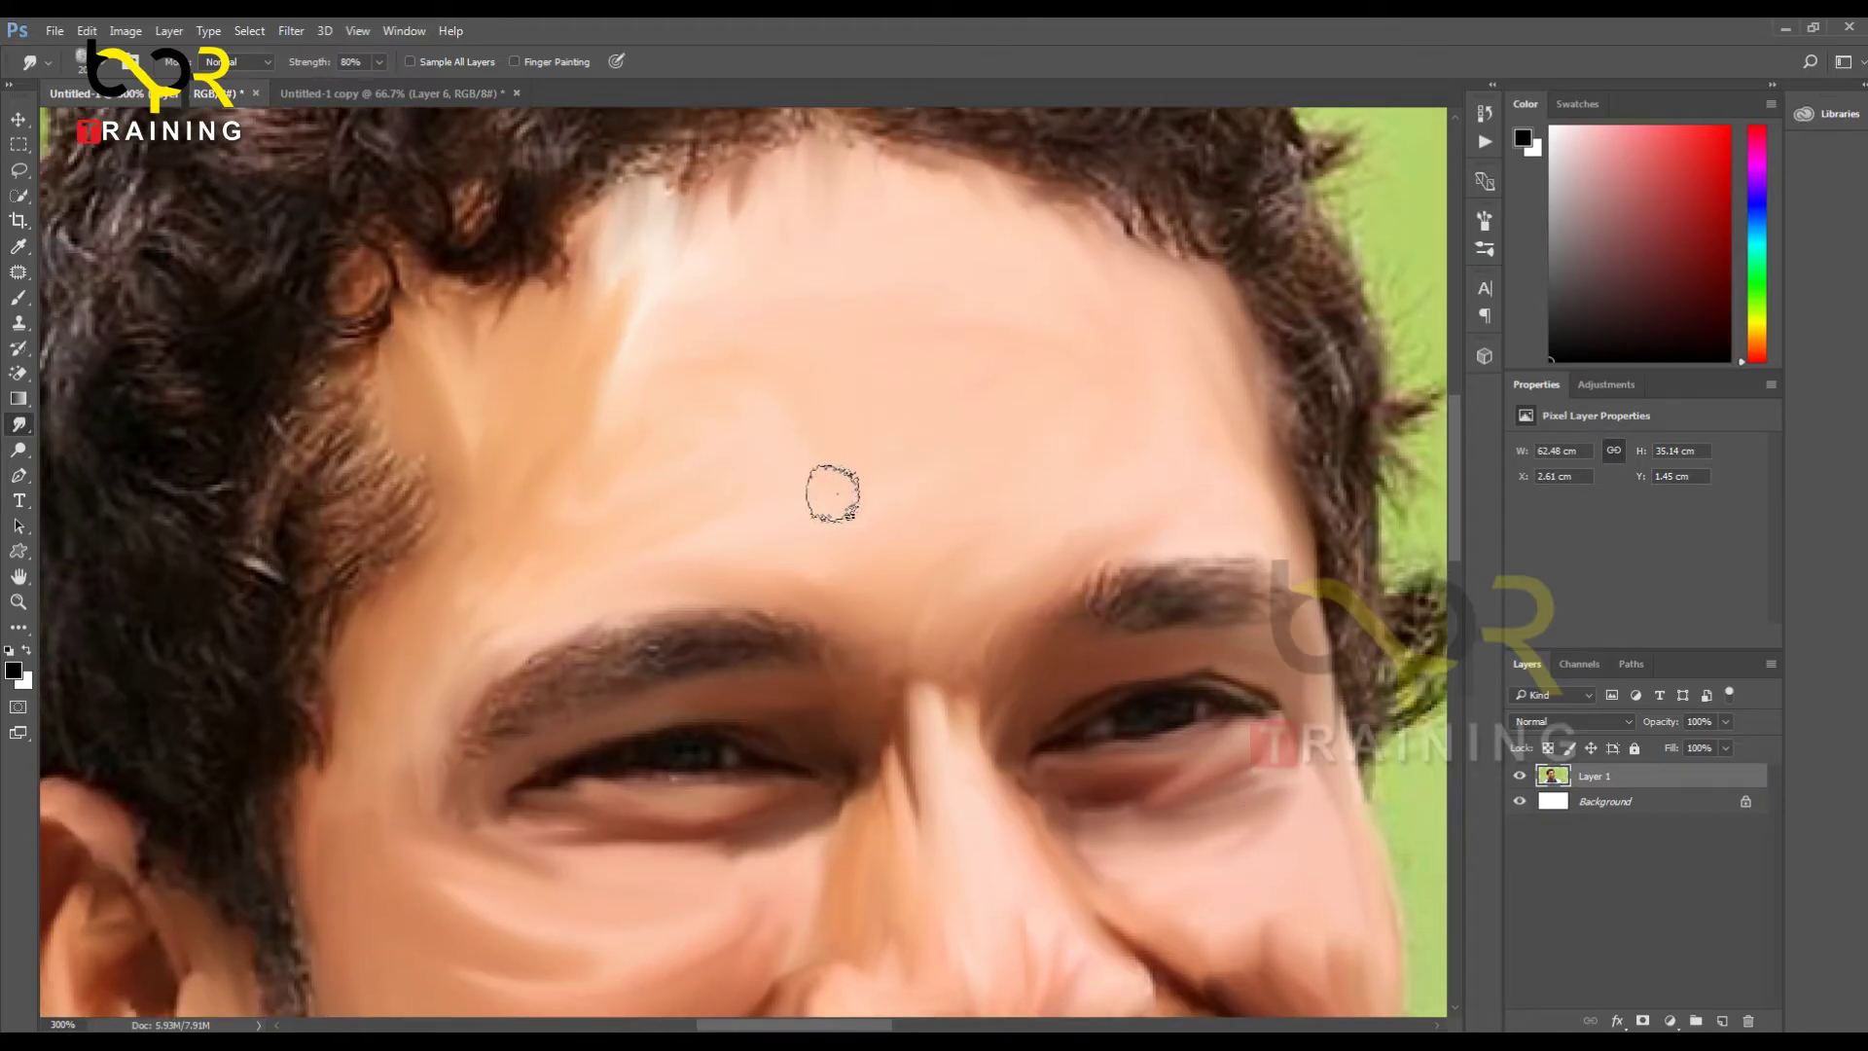
pyautogui.moveTo(692, 472)
pyautogui.mouseDown()
pyautogui.moveTo(1007, 332)
pyautogui.moveTo(646, 376)
pyautogui.moveTo(769, 304)
pyautogui.moveTo(576, 426)
pyautogui.moveTo(719, 258)
pyautogui.moveTo(614, 480)
pyautogui.mouseUp()
pyautogui.moveTo(936, 572)
pyautogui.mouseDown()
pyautogui.moveTo(952, 691)
pyautogui.moveTo(1008, 520)
pyautogui.moveTo(949, 695)
pyautogui.moveTo(1068, 475)
pyautogui.moveTo(1152, 452)
pyautogui.moveTo(991, 578)
pyautogui.moveTo(1119, 459)
pyautogui.mouseUp()
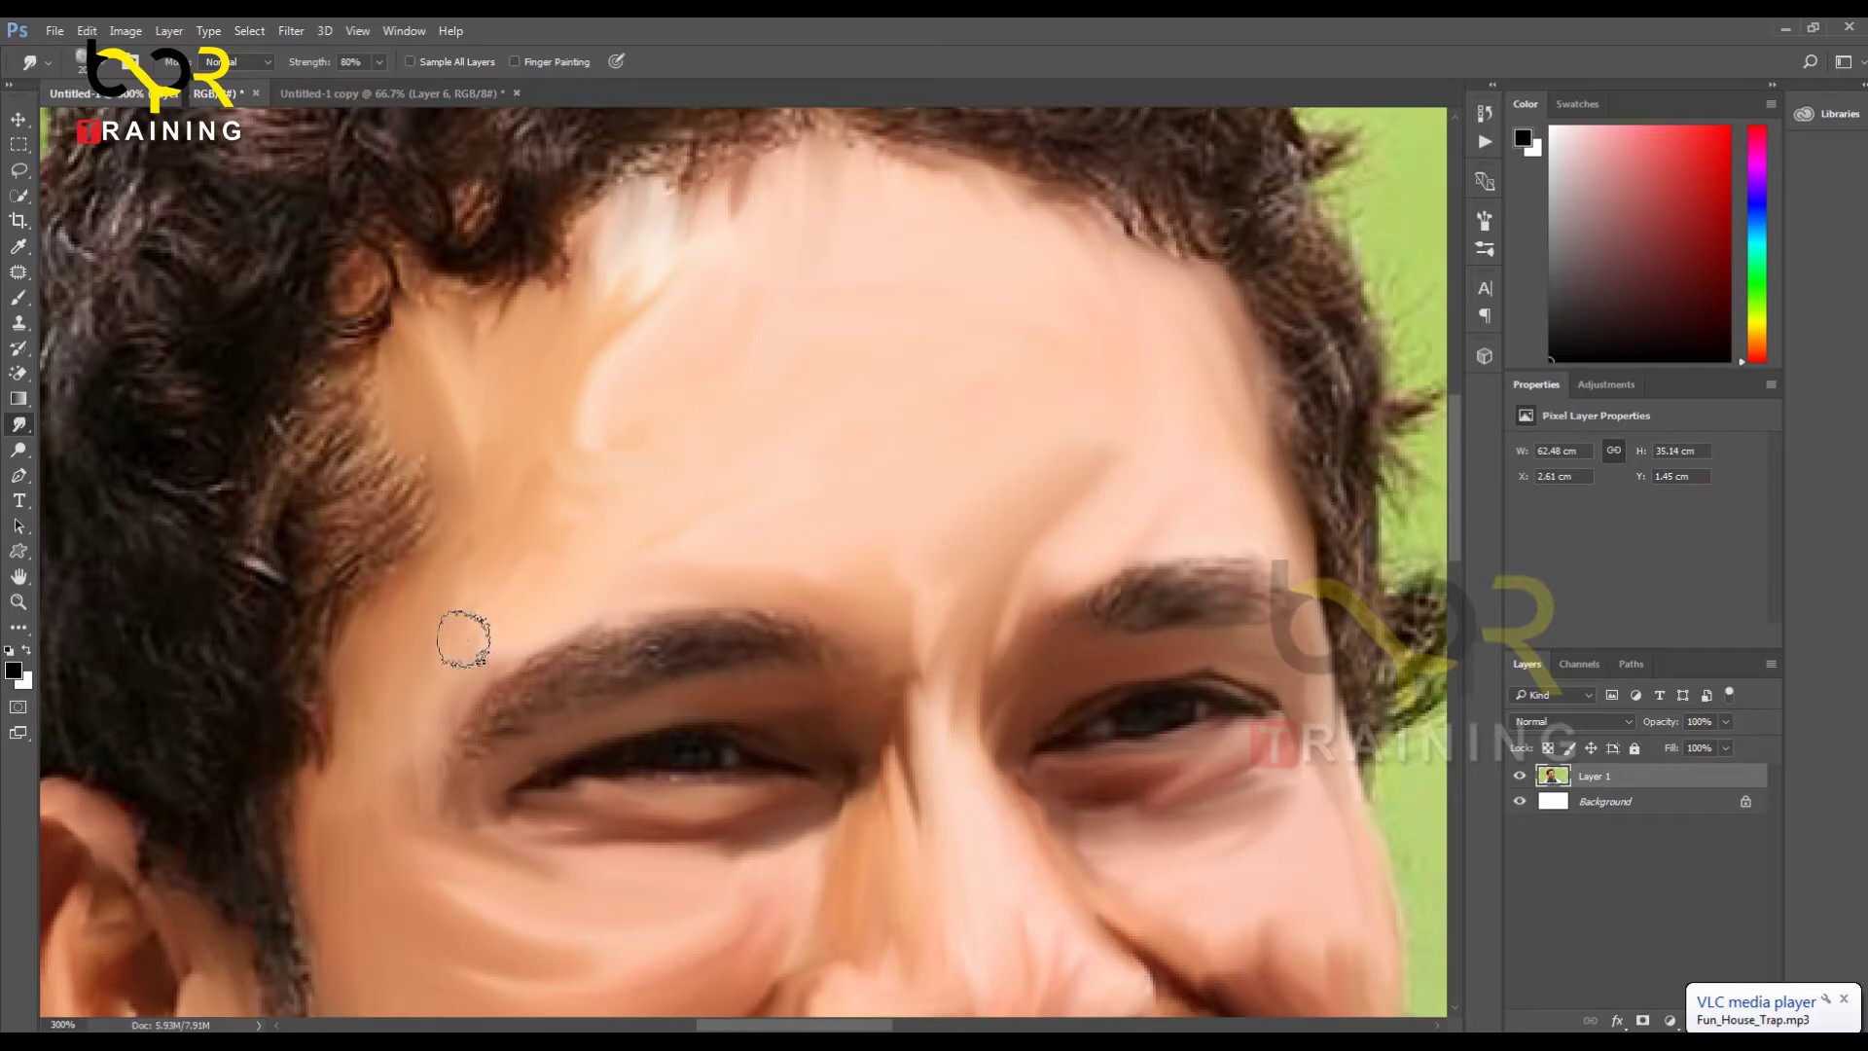
# Step: Smudge the ear-side cheek with broad strokes from below the eye down toward the jaw
pyautogui.scroll(-5, 429, 884)
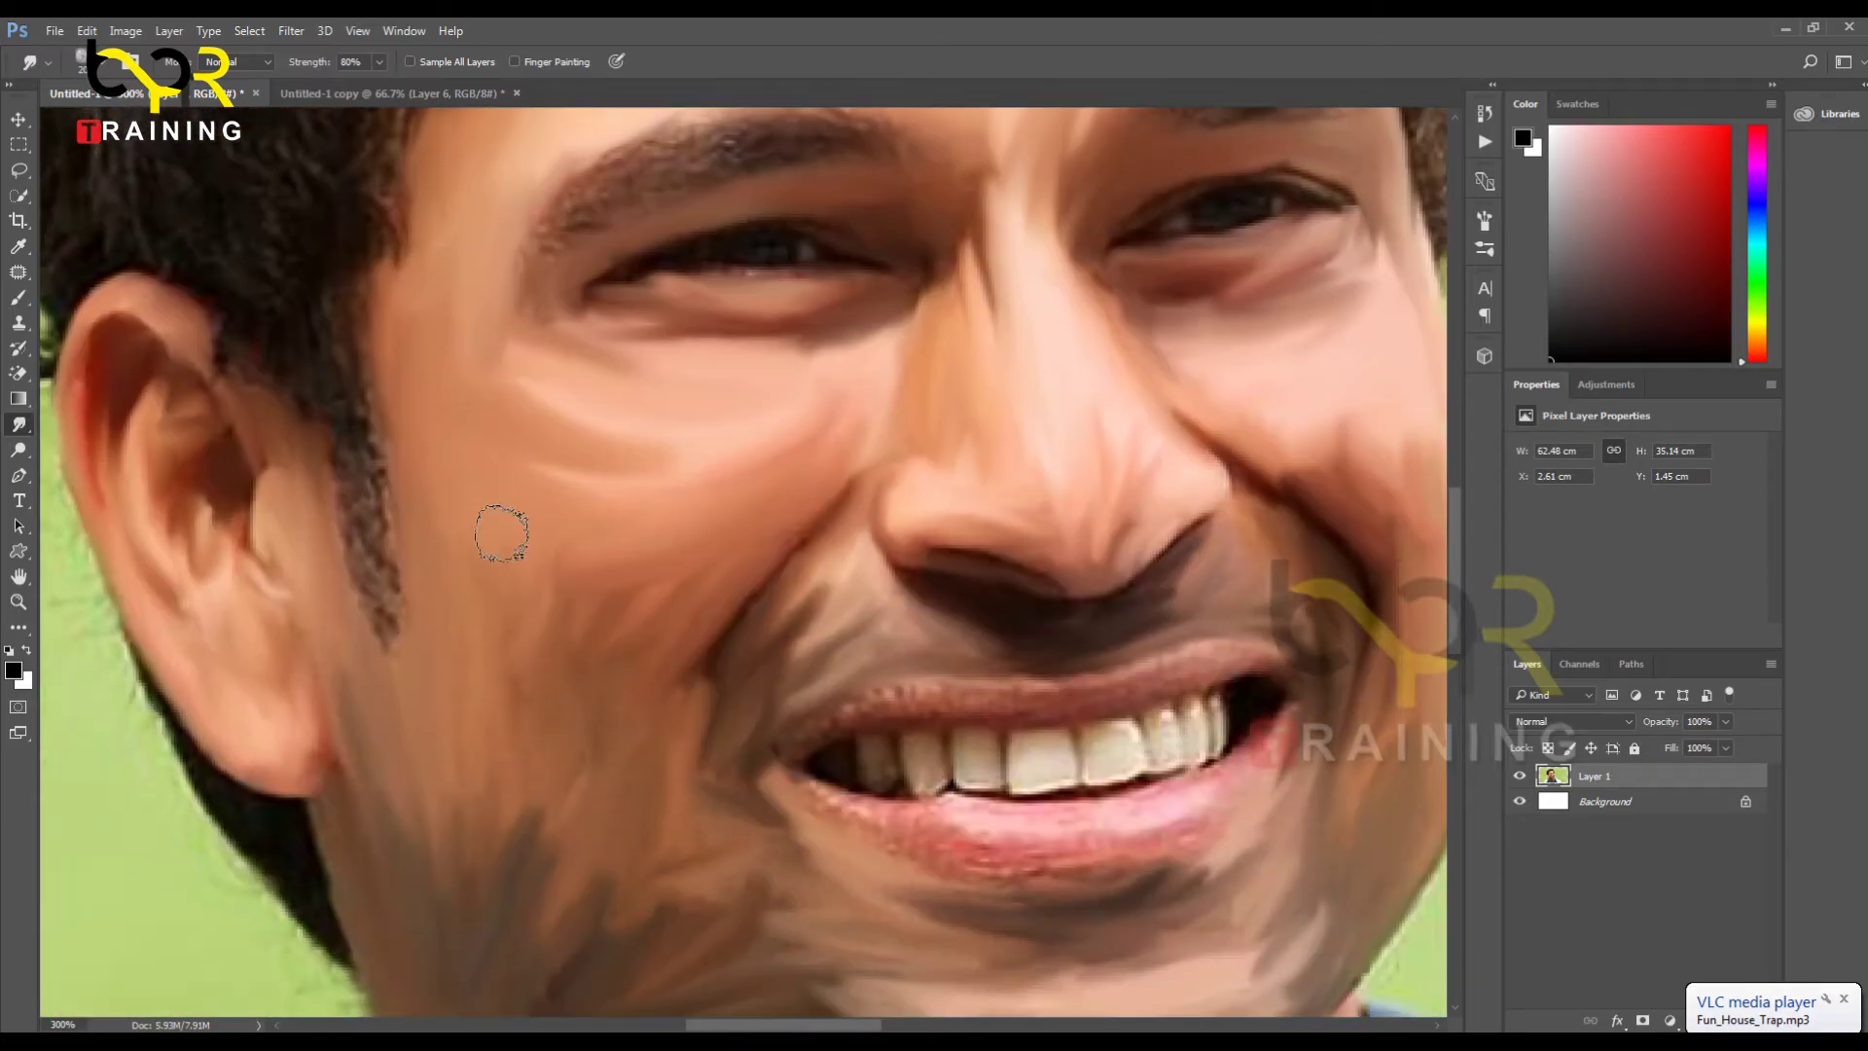
pyautogui.moveTo(533, 467); pyautogui.dragTo(655, 463)
pyautogui.moveTo(587, 764); pyautogui.dragTo(562, 633)
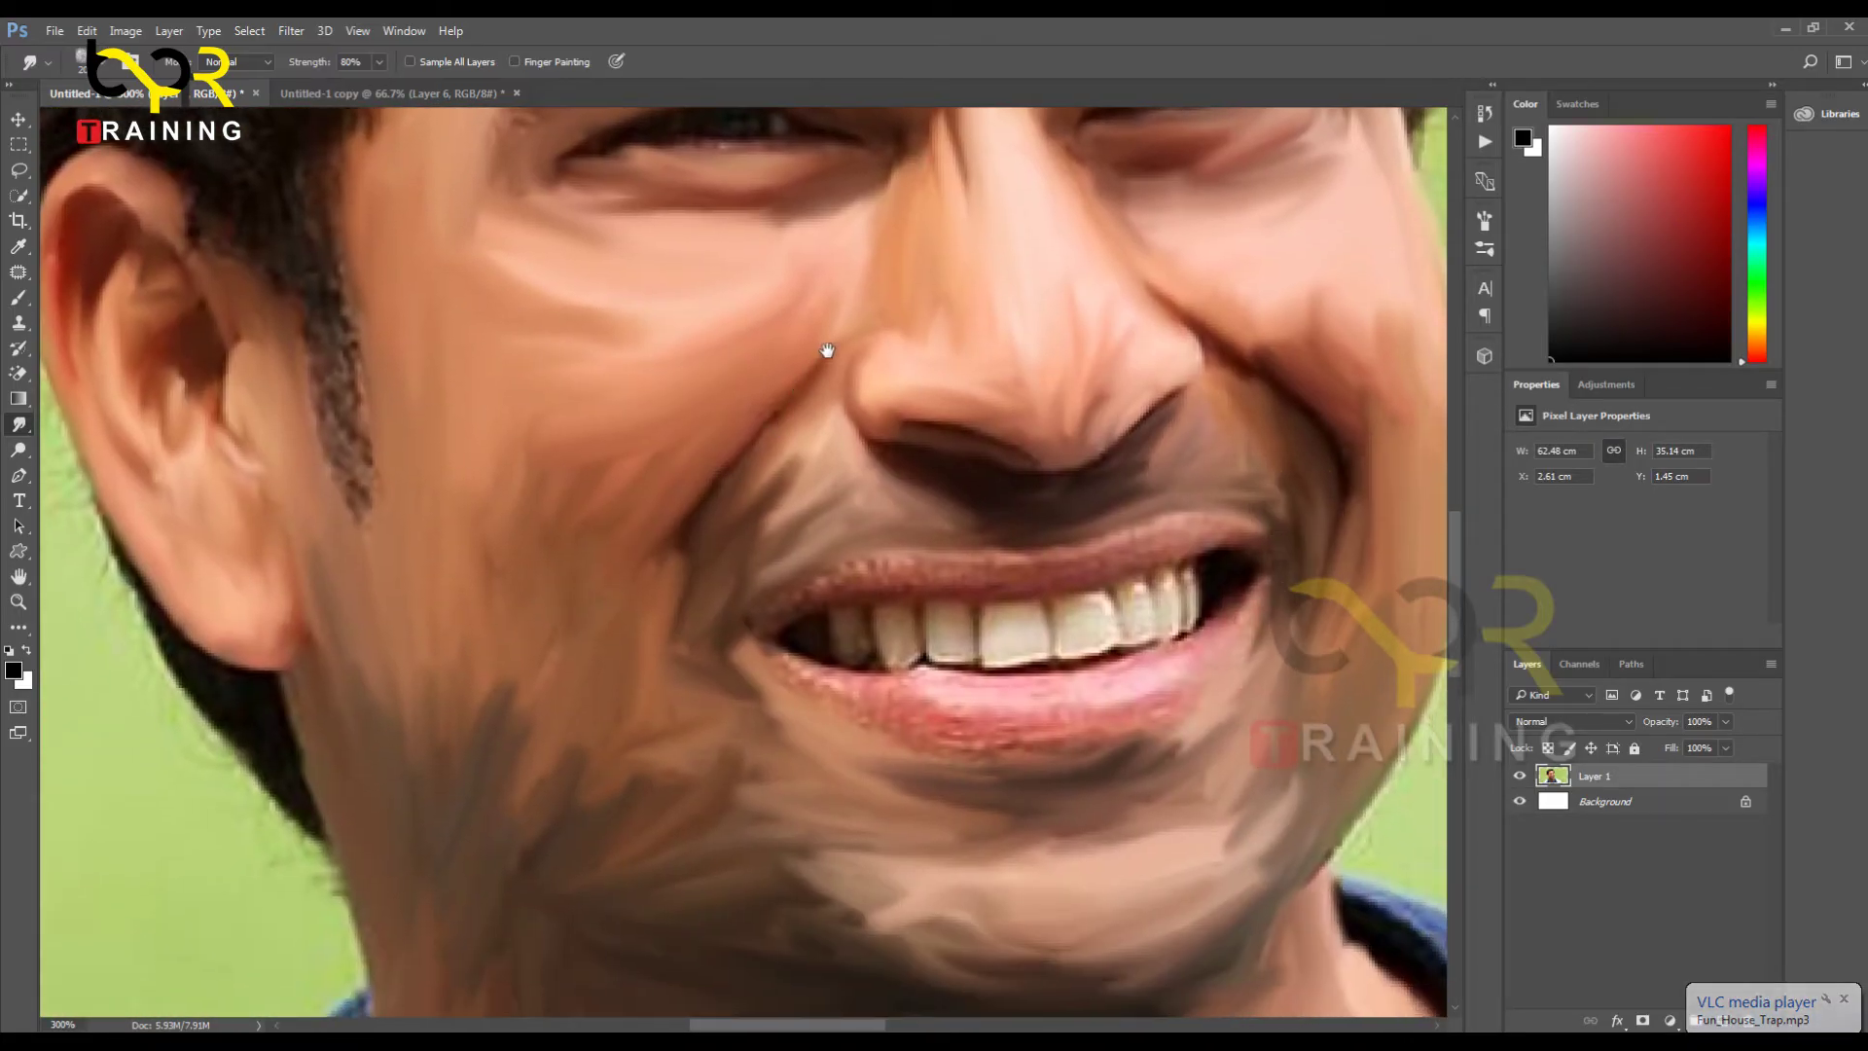
# Step: Smudge the shading around the ear-side mouth corner and blend the jaw stubble into the chin
pyautogui.moveTo(830, 350); pyautogui.dragTo(726, 488)
pyautogui.moveTo(719, 614)
pyautogui.mouseDown()
pyautogui.moveTo(613, 721)
pyautogui.moveTo(642, 675)
pyautogui.moveTo(687, 714)
pyautogui.moveTo(471, 545)
pyautogui.moveTo(525, 513)
pyautogui.moveTo(564, 651)
pyautogui.moveTo(472, 443)
pyautogui.moveTo(626, 633)
pyautogui.moveTo(705, 655)
pyautogui.moveTo(652, 509)
pyautogui.moveTo(400, 522)
pyautogui.moveTo(442, 555)
pyautogui.moveTo(431, 644)
pyautogui.moveTo(688, 680)
pyautogui.moveTo(836, 632)
pyautogui.moveTo(971, 696)
pyautogui.moveTo(1113, 672)
pyautogui.mouseUp()
pyautogui.scroll(-5, 575, 604)
pyautogui.hscroll(-2, 575, 604)
pyautogui.moveTo(574, 420); pyautogui.dragTo(253, 508)
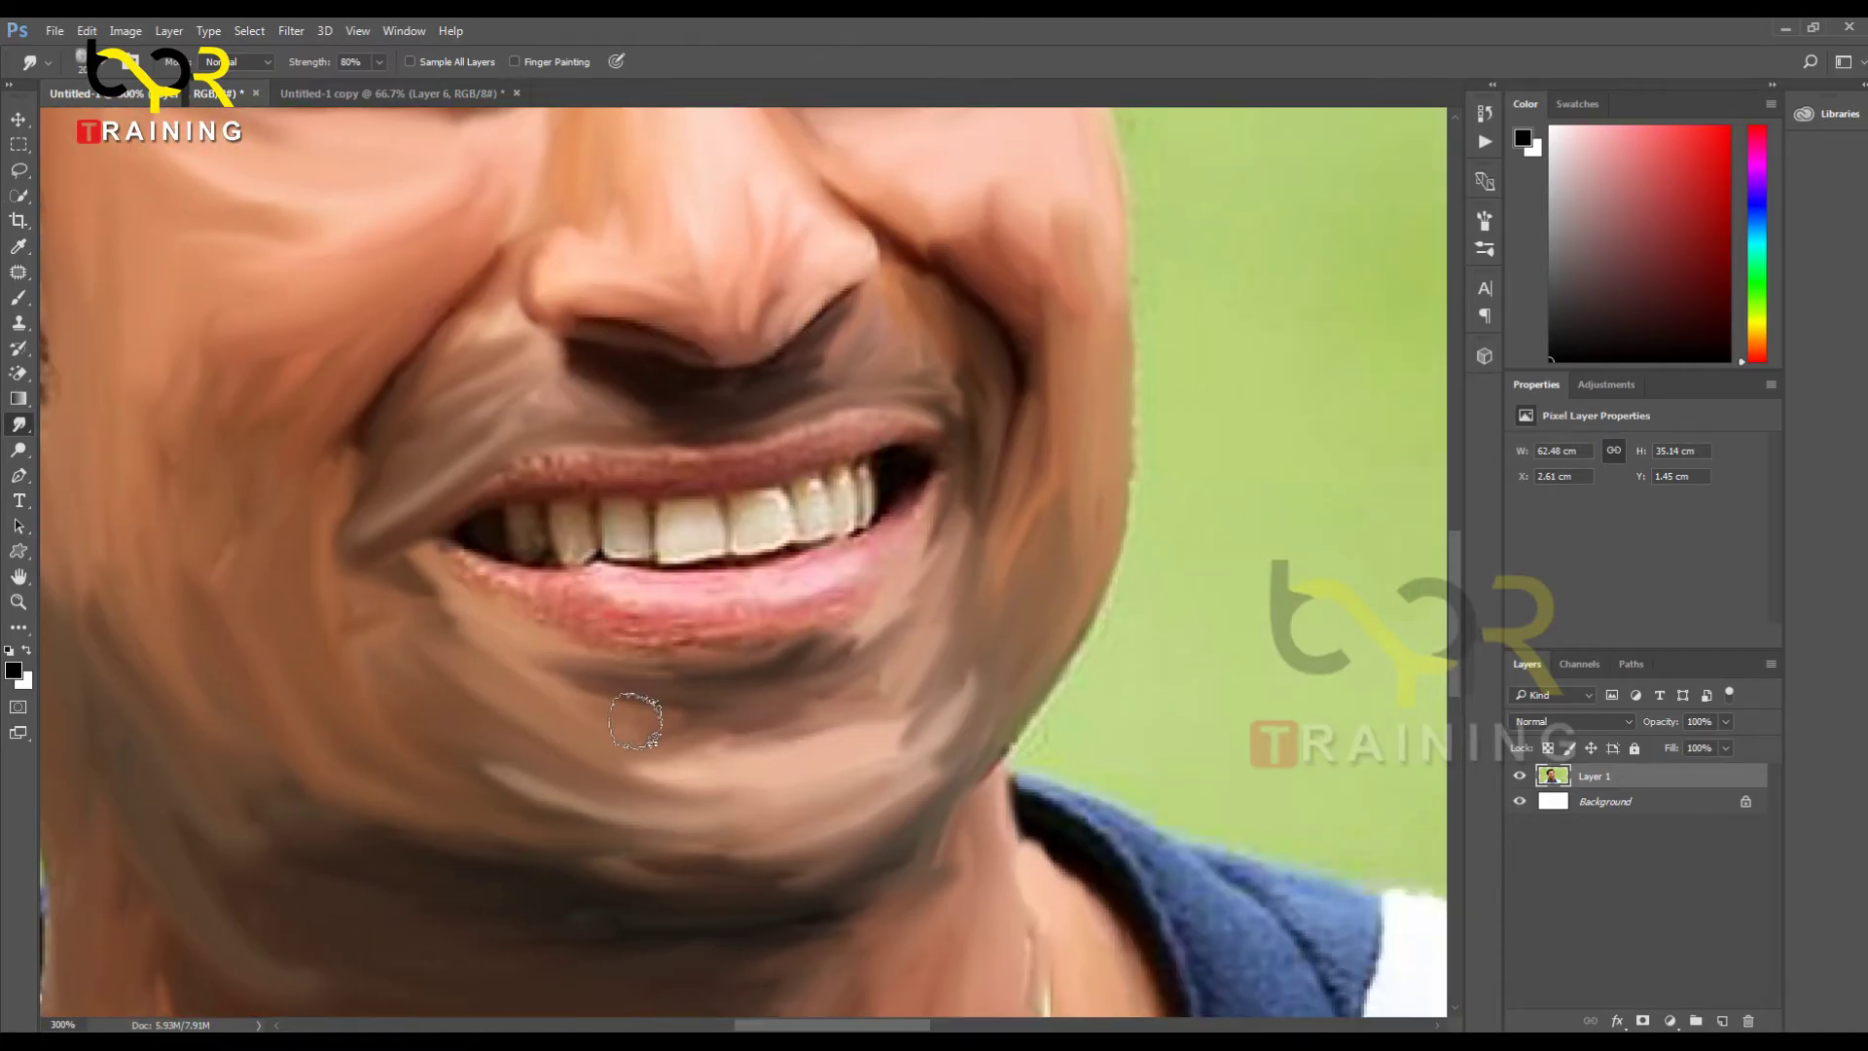
# Step: Smudge the skin below the lower lip and blend the far cheek beside the smile crease
pyautogui.moveTo(635, 719)
pyautogui.mouseDown()
pyautogui.moveTo(755, 717)
pyautogui.moveTo(847, 763)
pyautogui.moveTo(1020, 654)
pyautogui.moveTo(1016, 448)
pyautogui.moveTo(1043, 526)
pyautogui.mouseUp()
pyautogui.moveTo(1100, 438); pyautogui.dragTo(997, 574)
pyautogui.moveTo(1046, 357); pyautogui.dragTo(1021, 563)
pyautogui.moveTo(1021, 449); pyautogui.dragTo(1023, 531)
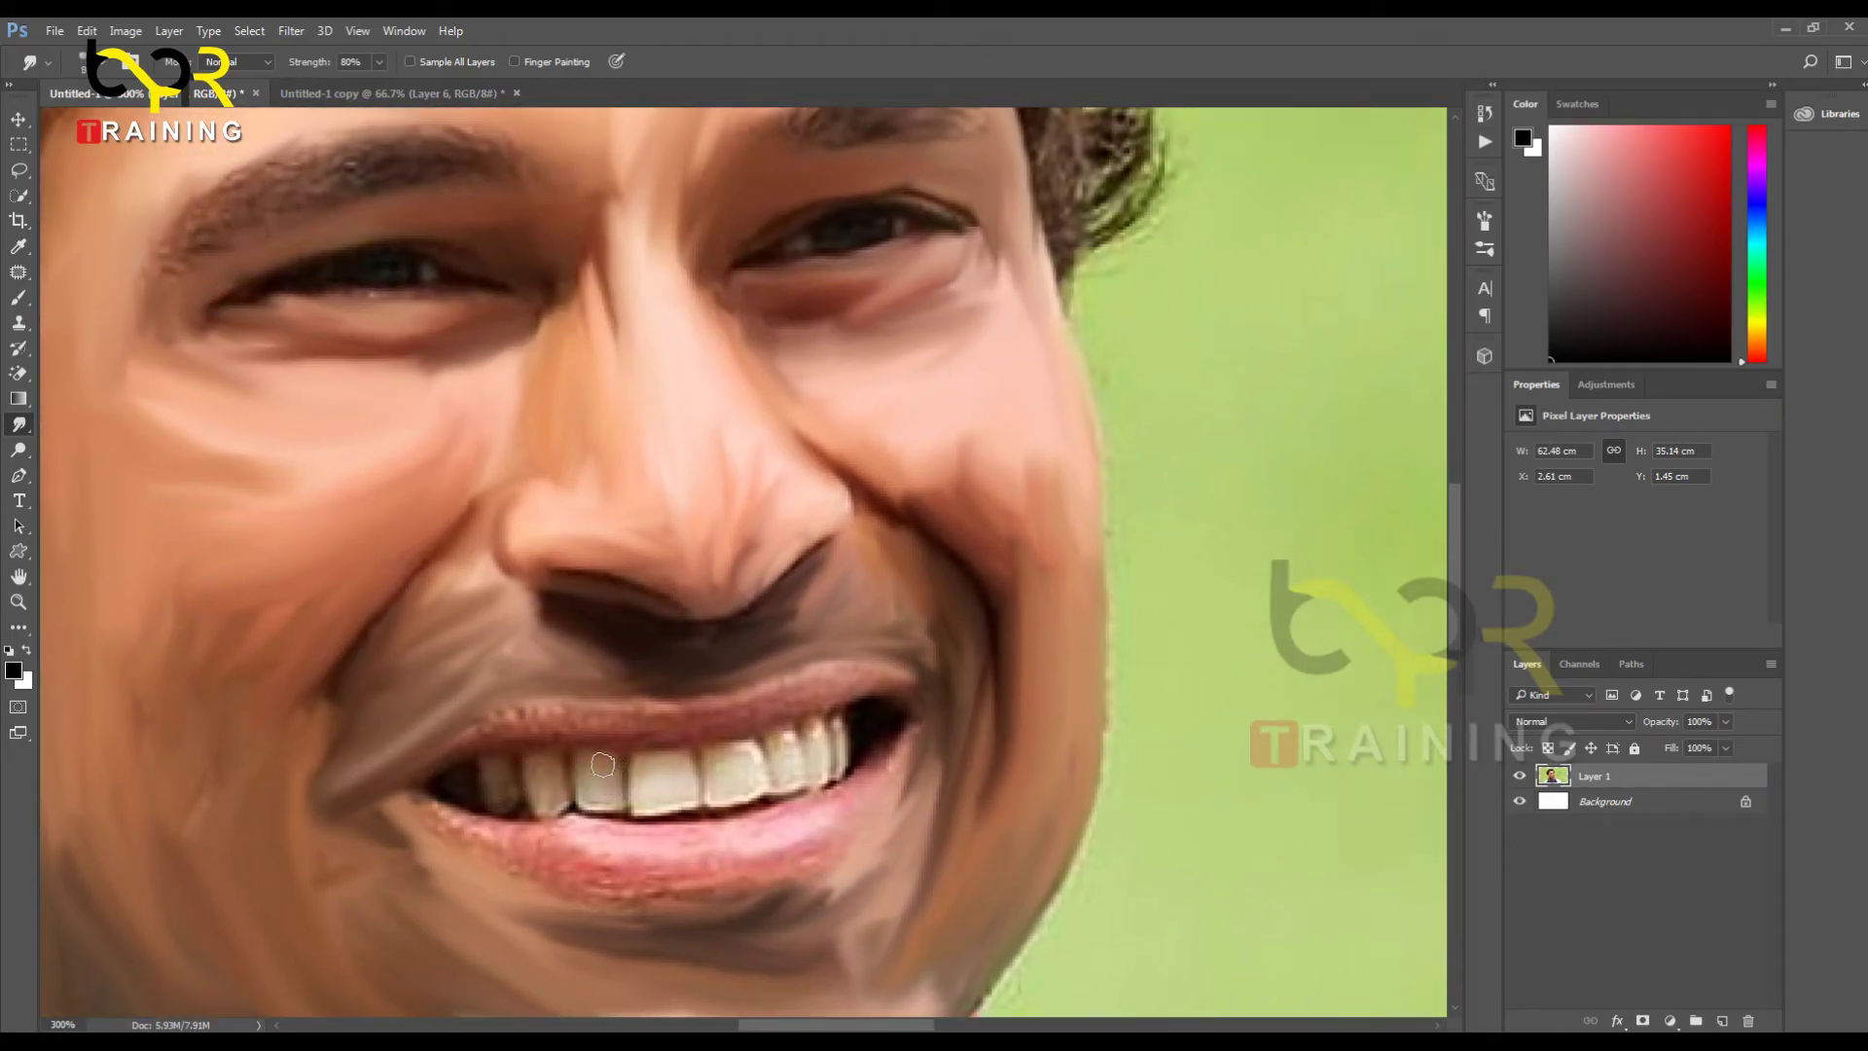
# Step: Smudge the lower lip at the ear-side corner and along its pink far side up to the mouth corner
pyautogui.scroll(2, 556, 789)
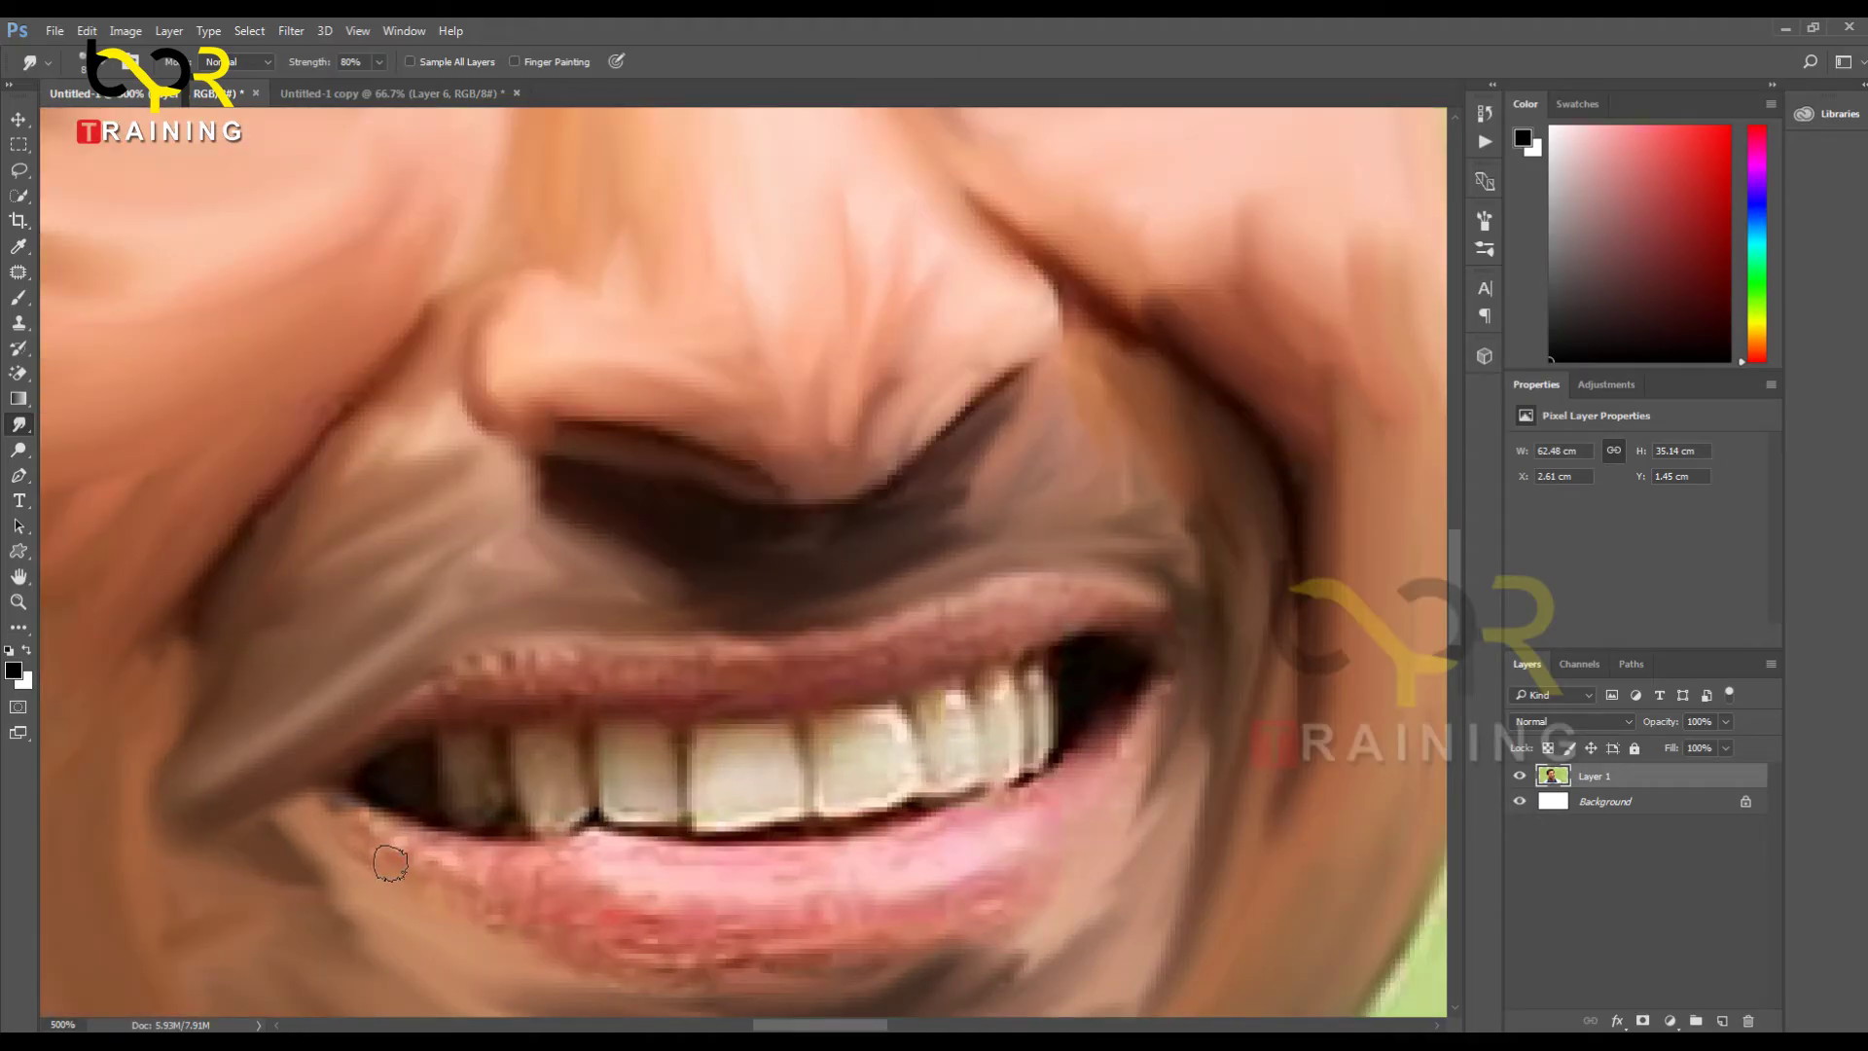
pyautogui.moveTo(350, 823)
pyautogui.mouseDown()
pyautogui.moveTo(472, 854)
pyautogui.moveTo(403, 843)
pyautogui.mouseUp()
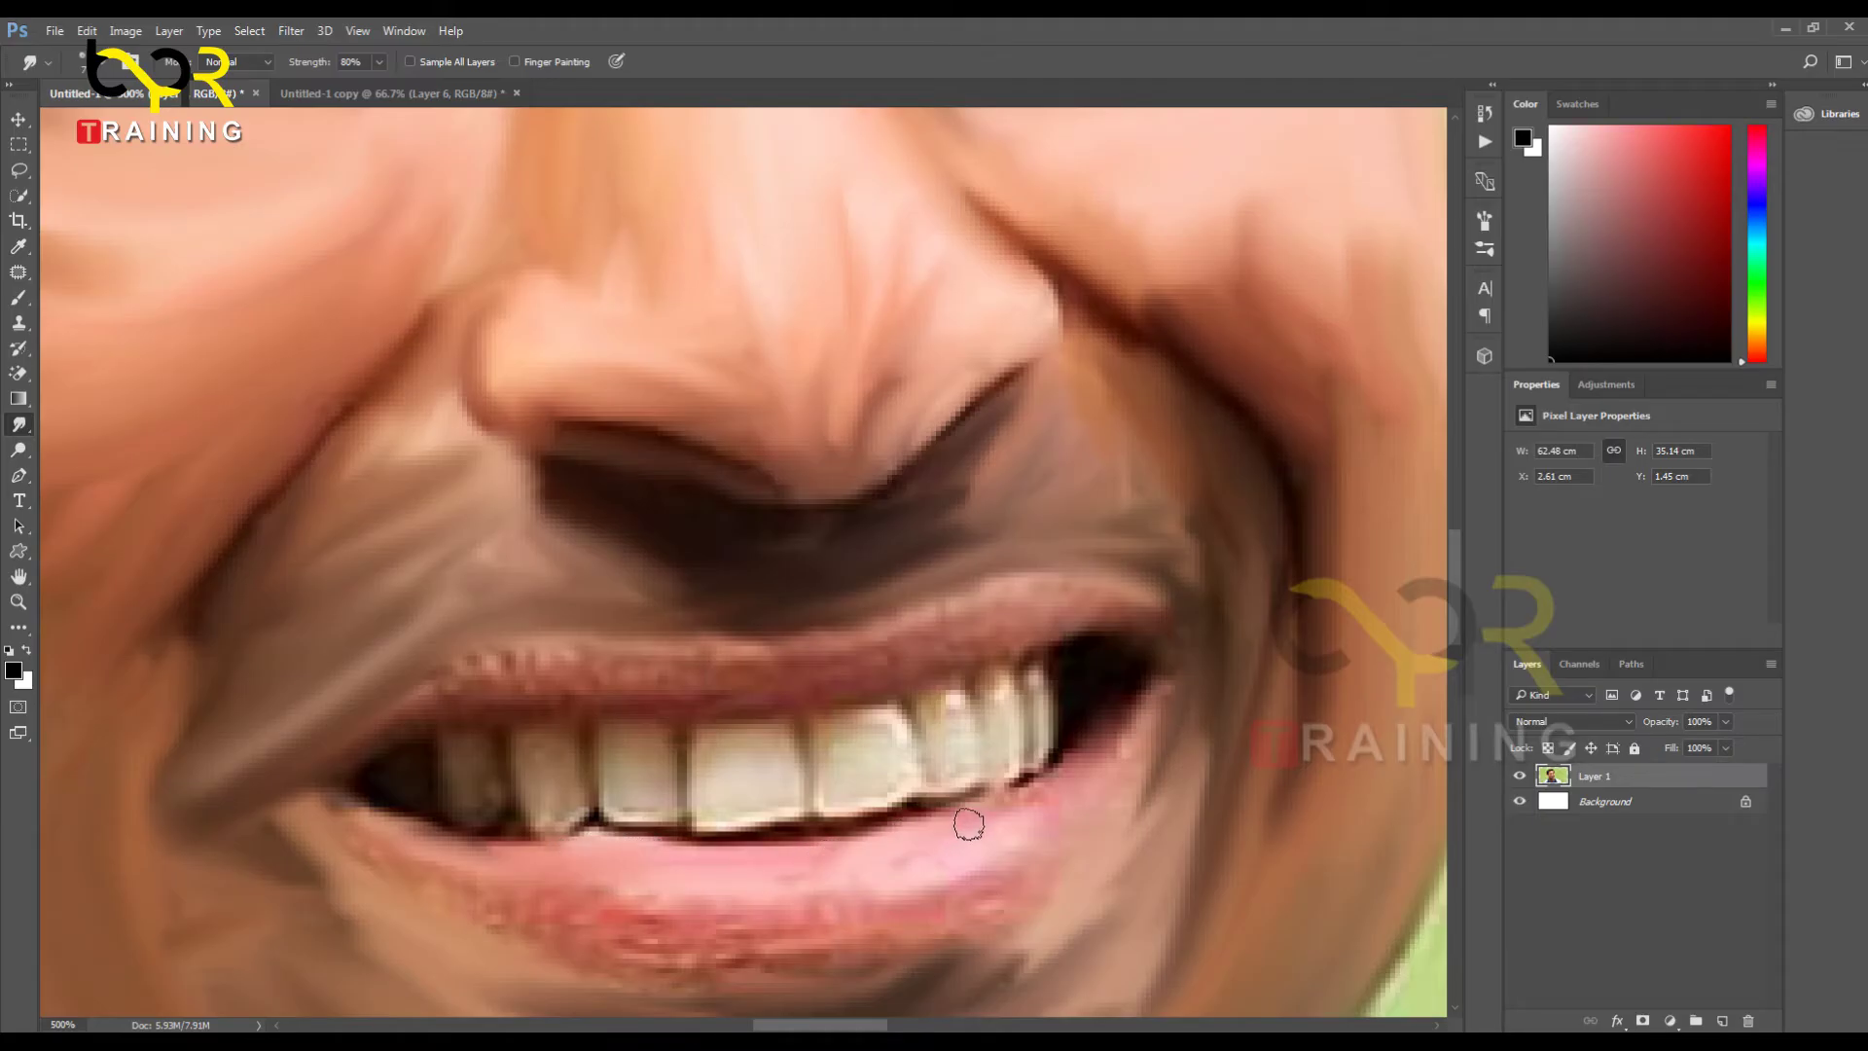
pyautogui.moveTo(1088, 779); pyautogui.dragTo(1140, 693)
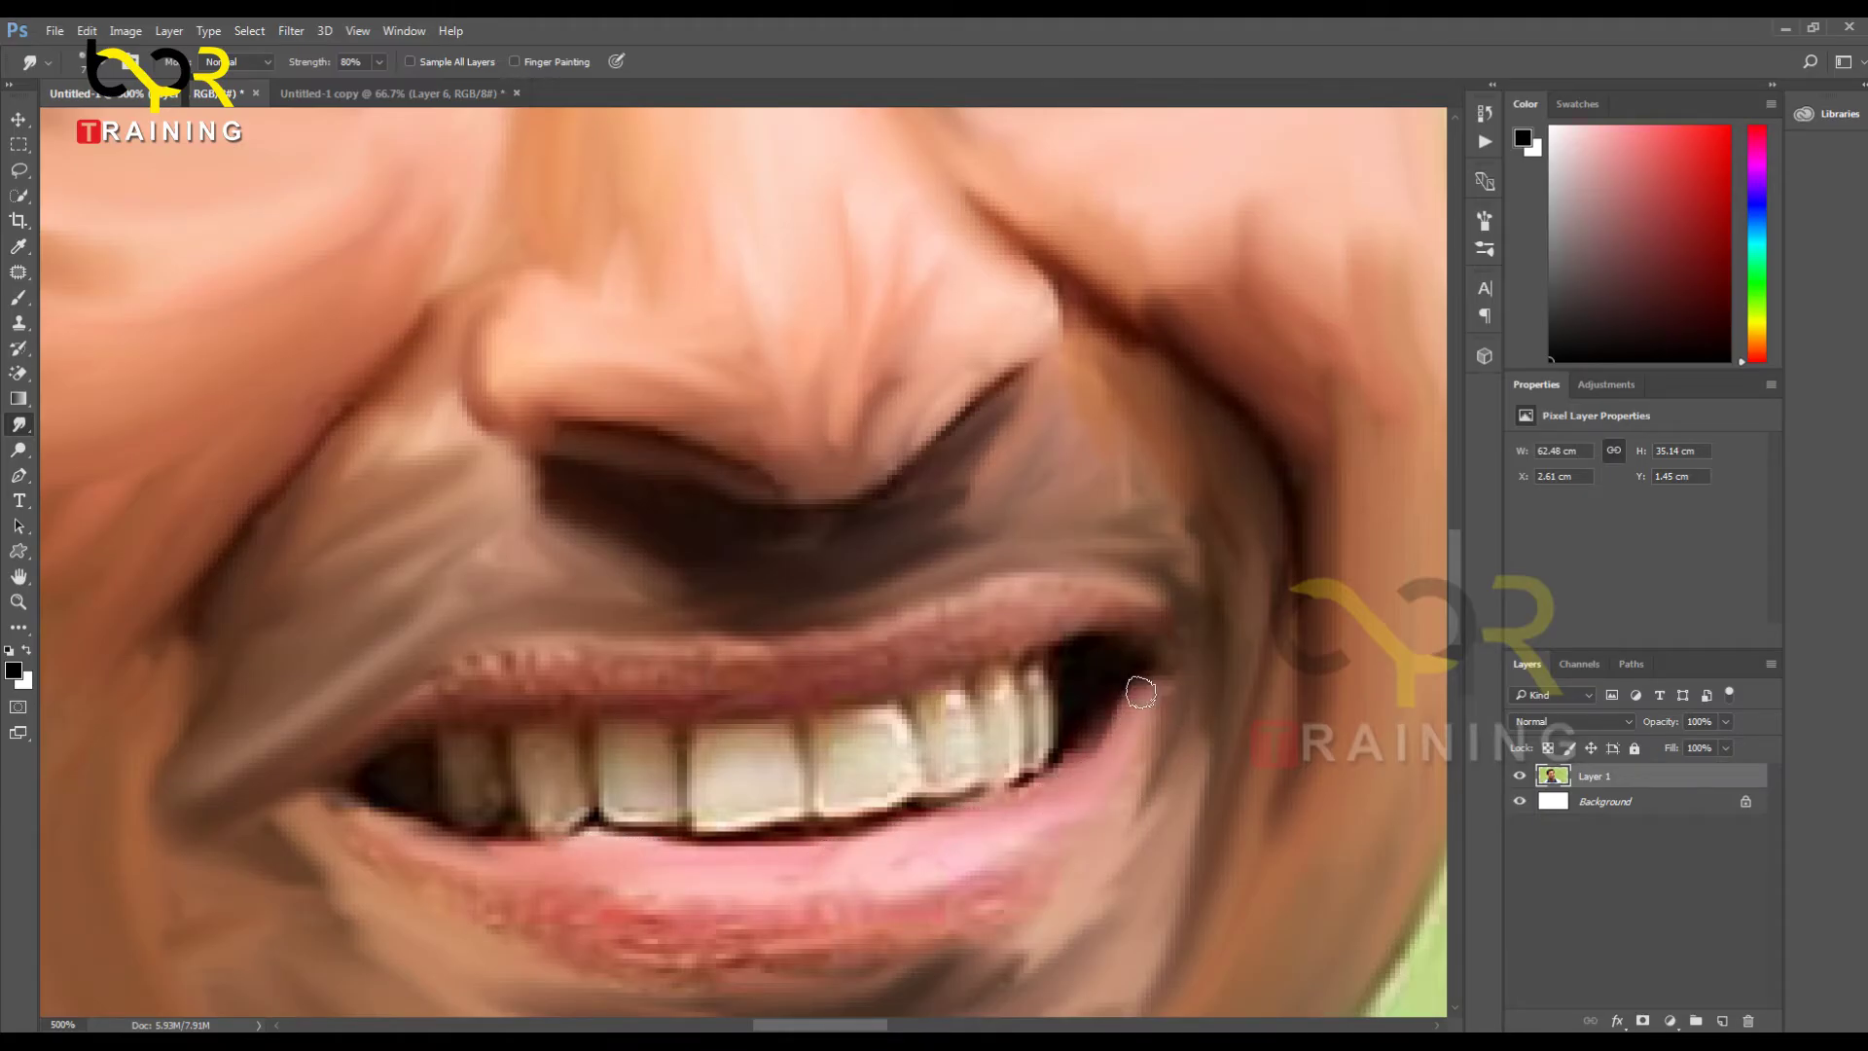
pyautogui.moveTo(1059, 788); pyautogui.dragTo(1144, 695)
pyautogui.moveTo(1144, 694)
pyautogui.mouseDown()
pyautogui.moveTo(1143, 773)
pyautogui.moveTo(1113, 829)
pyautogui.mouseUp()
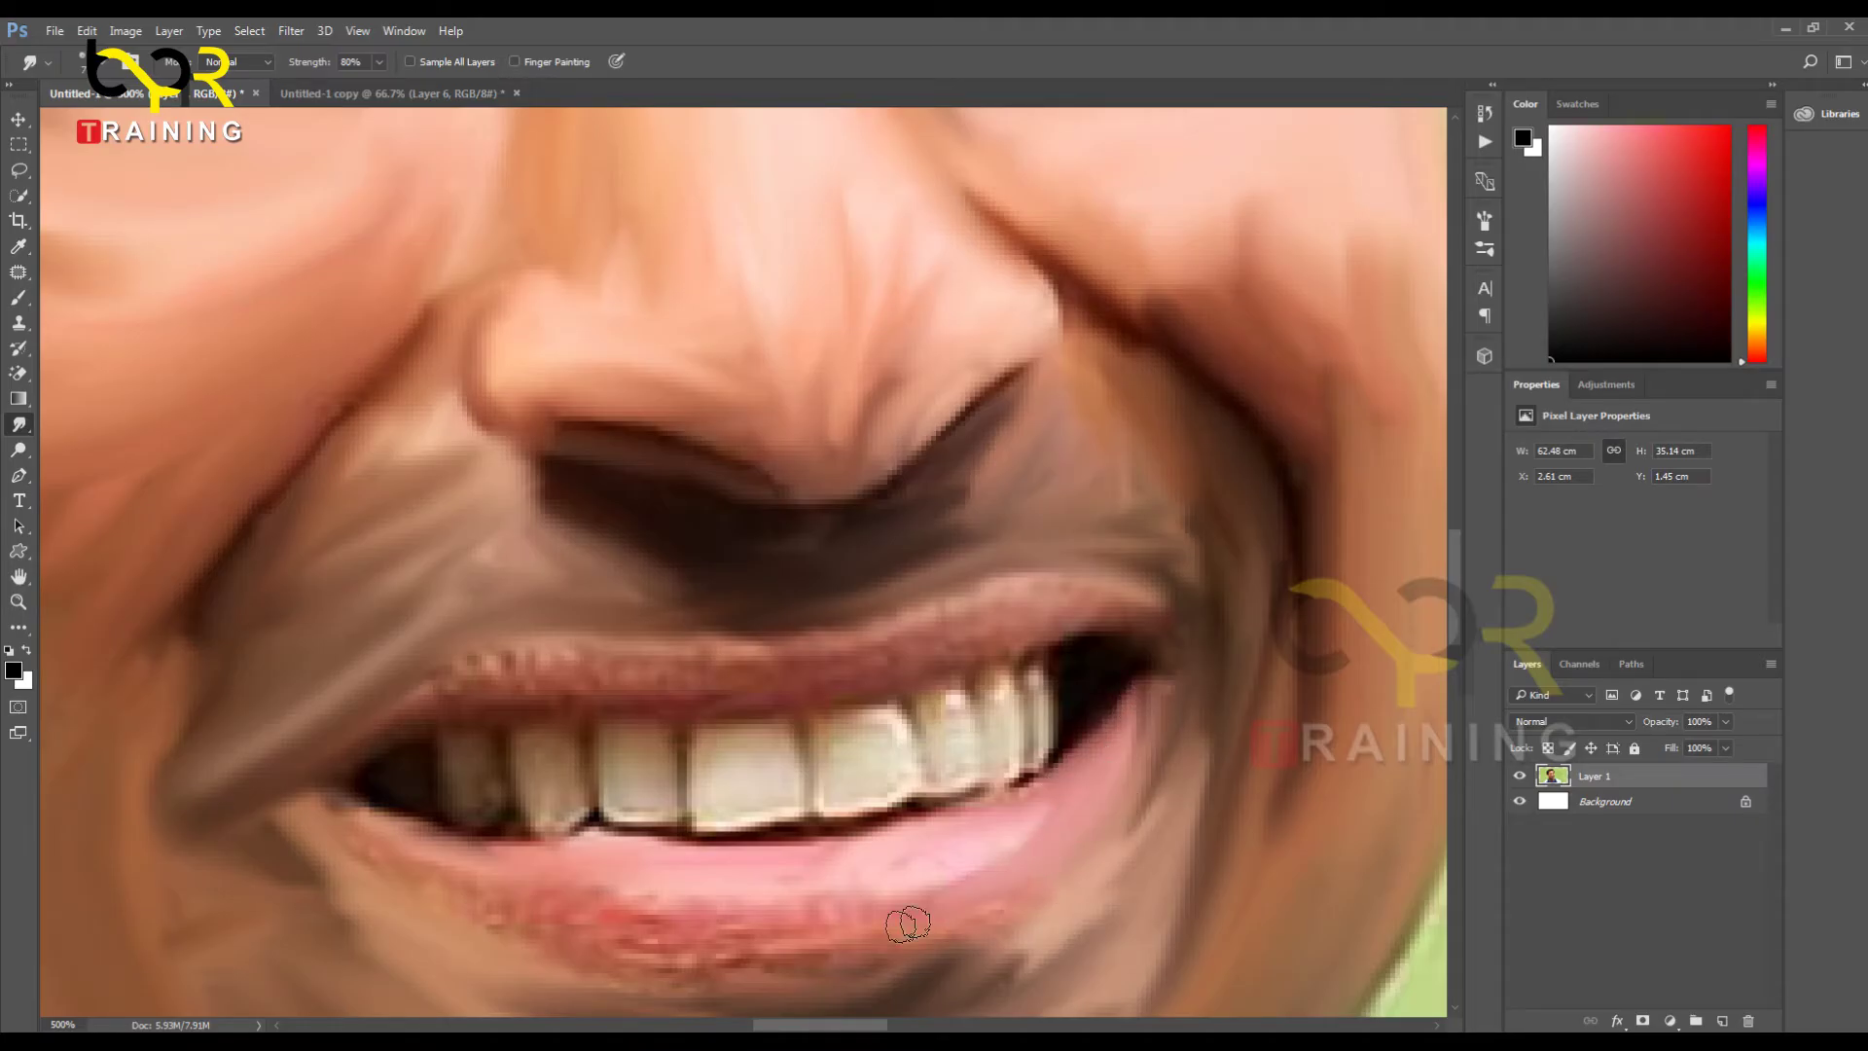
# Step: Smudge the rough red lower edge of the lower lip and smooth the upper lip along its length
pyautogui.scroll(-3, 899, 837)
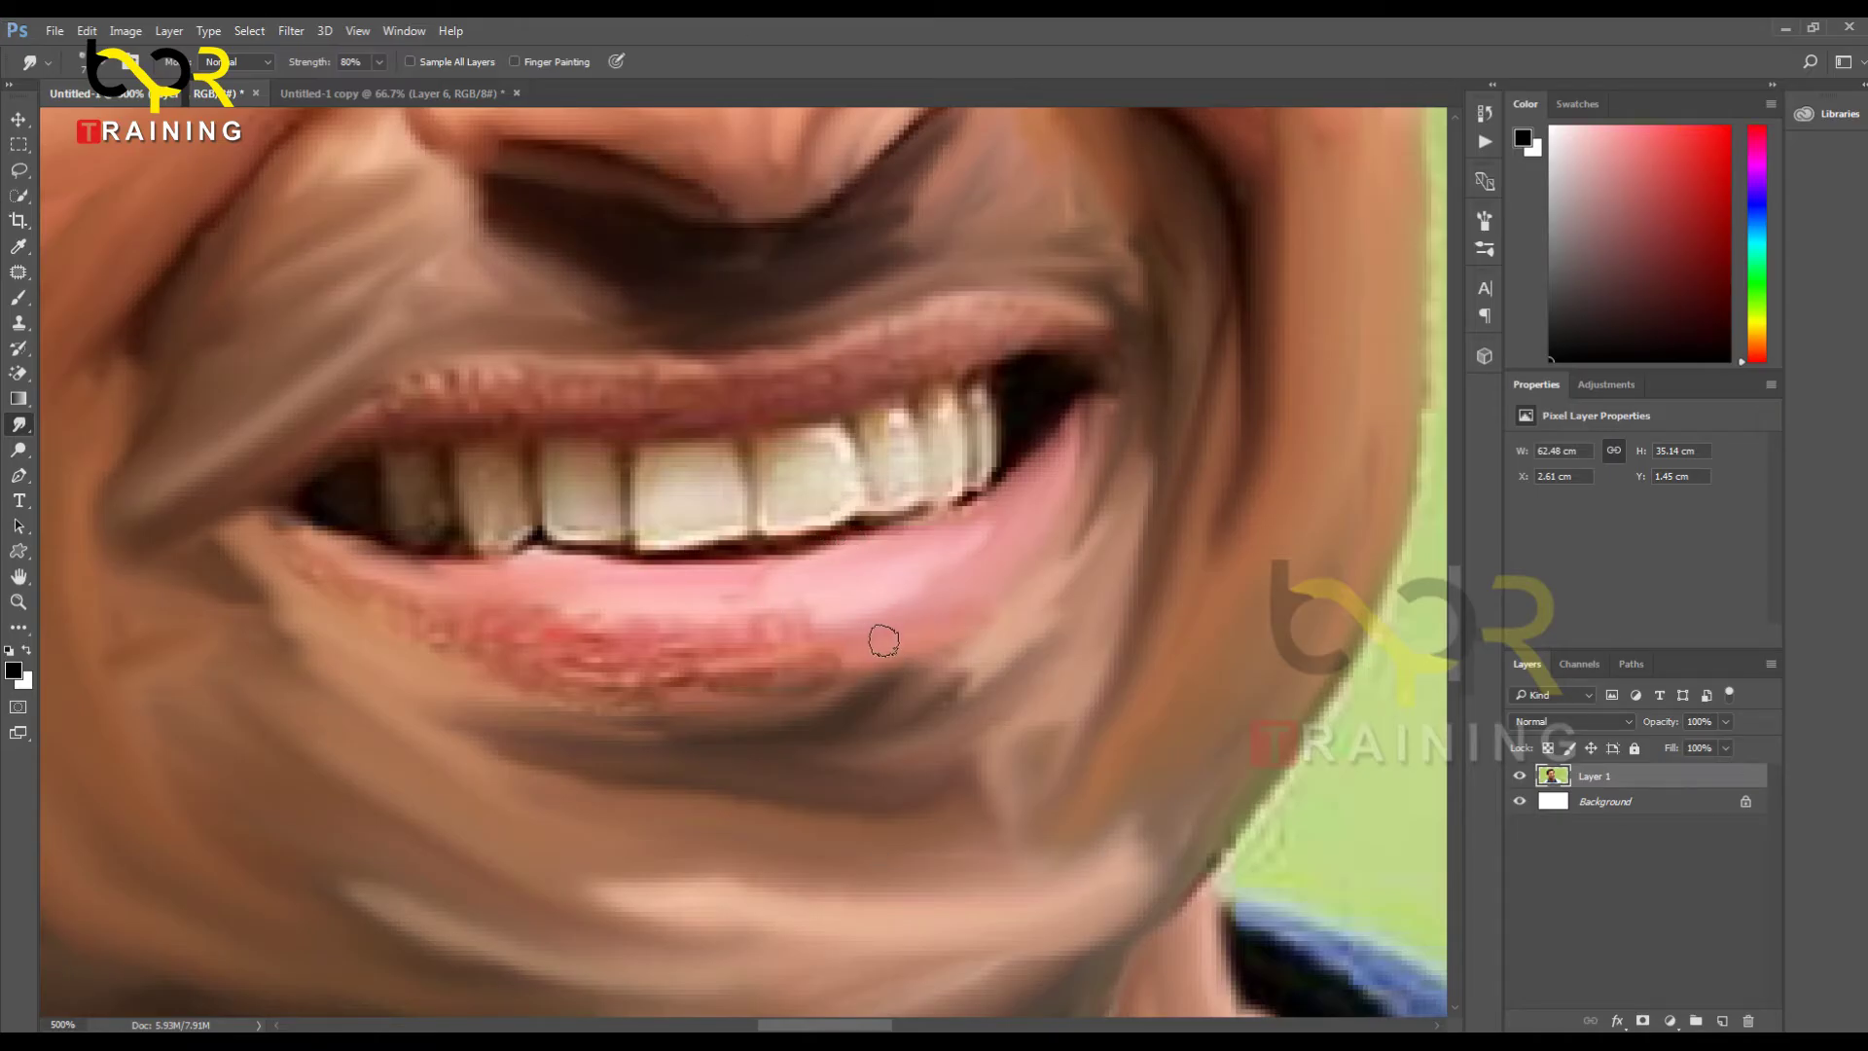
pyautogui.moveTo(722, 681)
pyautogui.mouseDown()
pyautogui.moveTo(815, 642)
pyautogui.moveTo(628, 662)
pyautogui.moveTo(838, 638)
pyautogui.moveTo(827, 621)
pyautogui.moveTo(643, 640)
pyautogui.moveTo(844, 618)
pyautogui.moveTo(608, 613)
pyautogui.moveTo(812, 587)
pyautogui.moveTo(572, 607)
pyautogui.mouseUp()
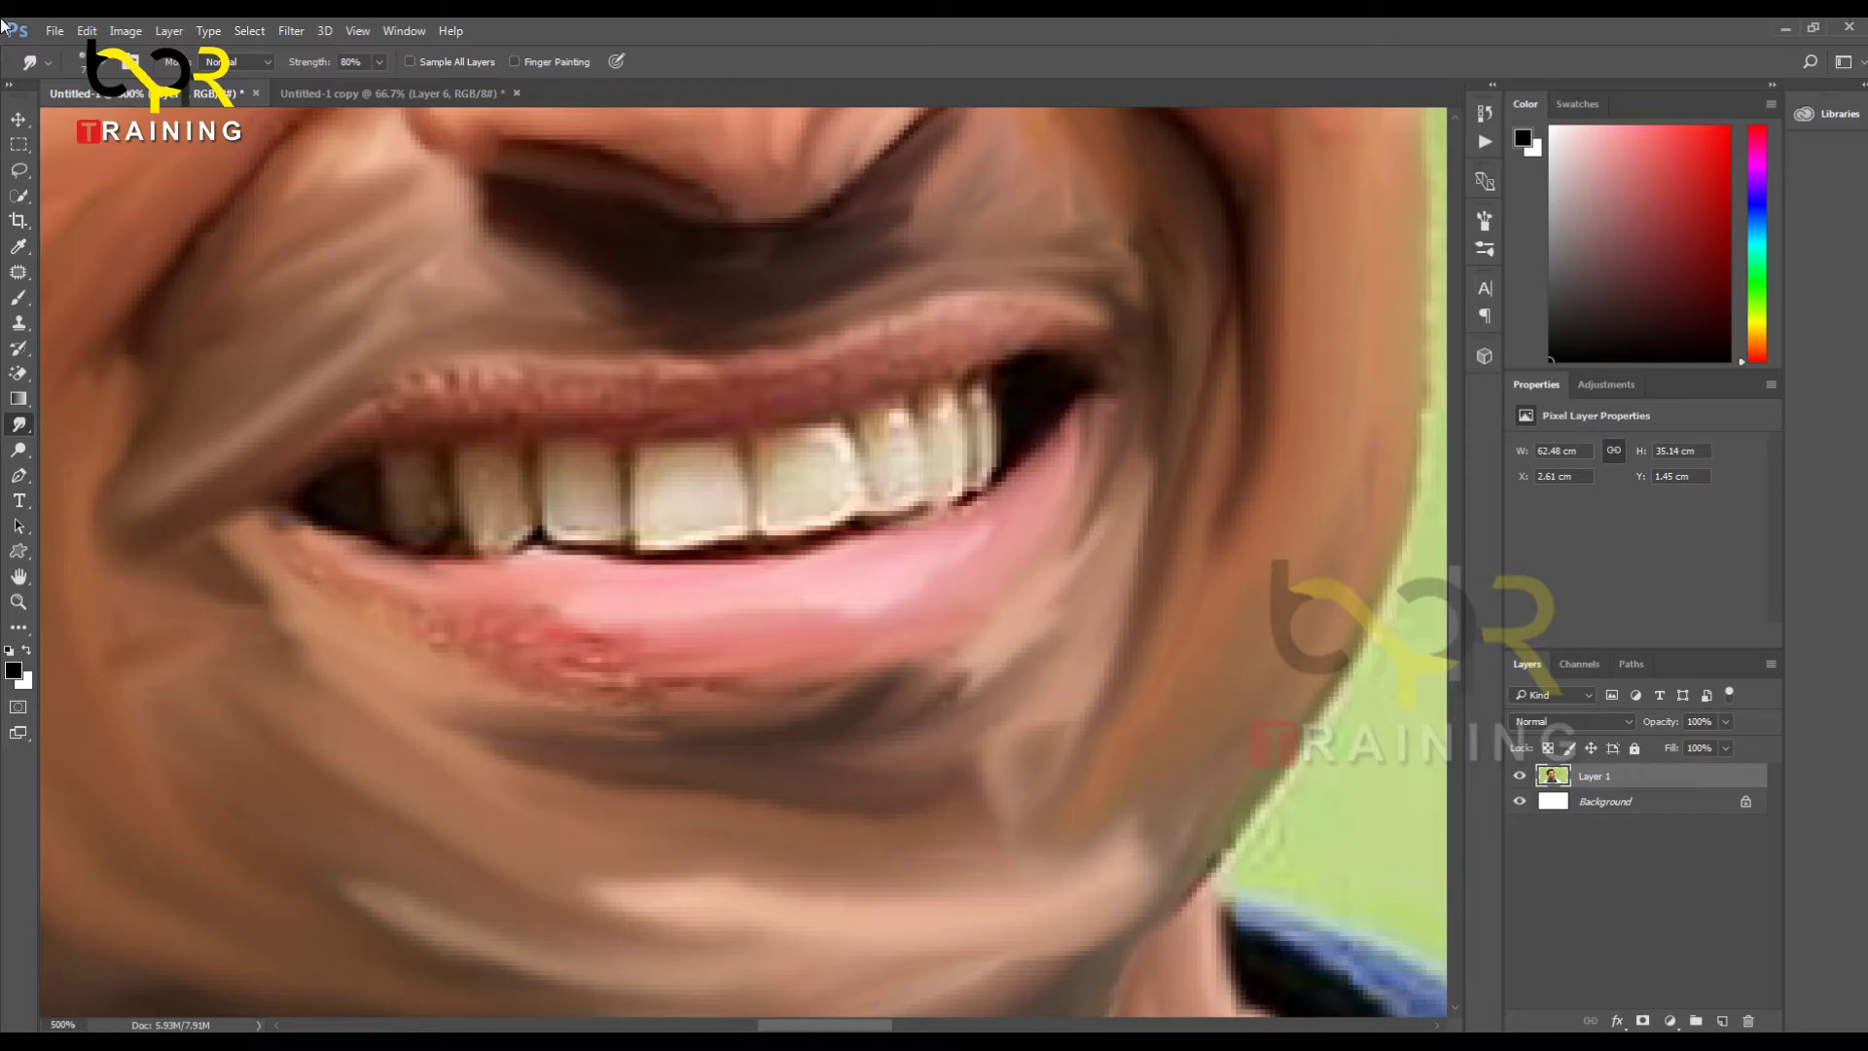
pyautogui.moveTo(669, 665)
pyautogui.mouseDown()
pyautogui.moveTo(587, 630)
pyautogui.moveTo(611, 642)
pyautogui.moveTo(388, 609)
pyautogui.moveTo(312, 538)
pyautogui.moveTo(493, 655)
pyautogui.moveTo(764, 685)
pyautogui.moveTo(617, 687)
pyautogui.moveTo(855, 651)
pyautogui.moveTo(280, 534)
pyautogui.moveTo(476, 592)
pyautogui.mouseUp()
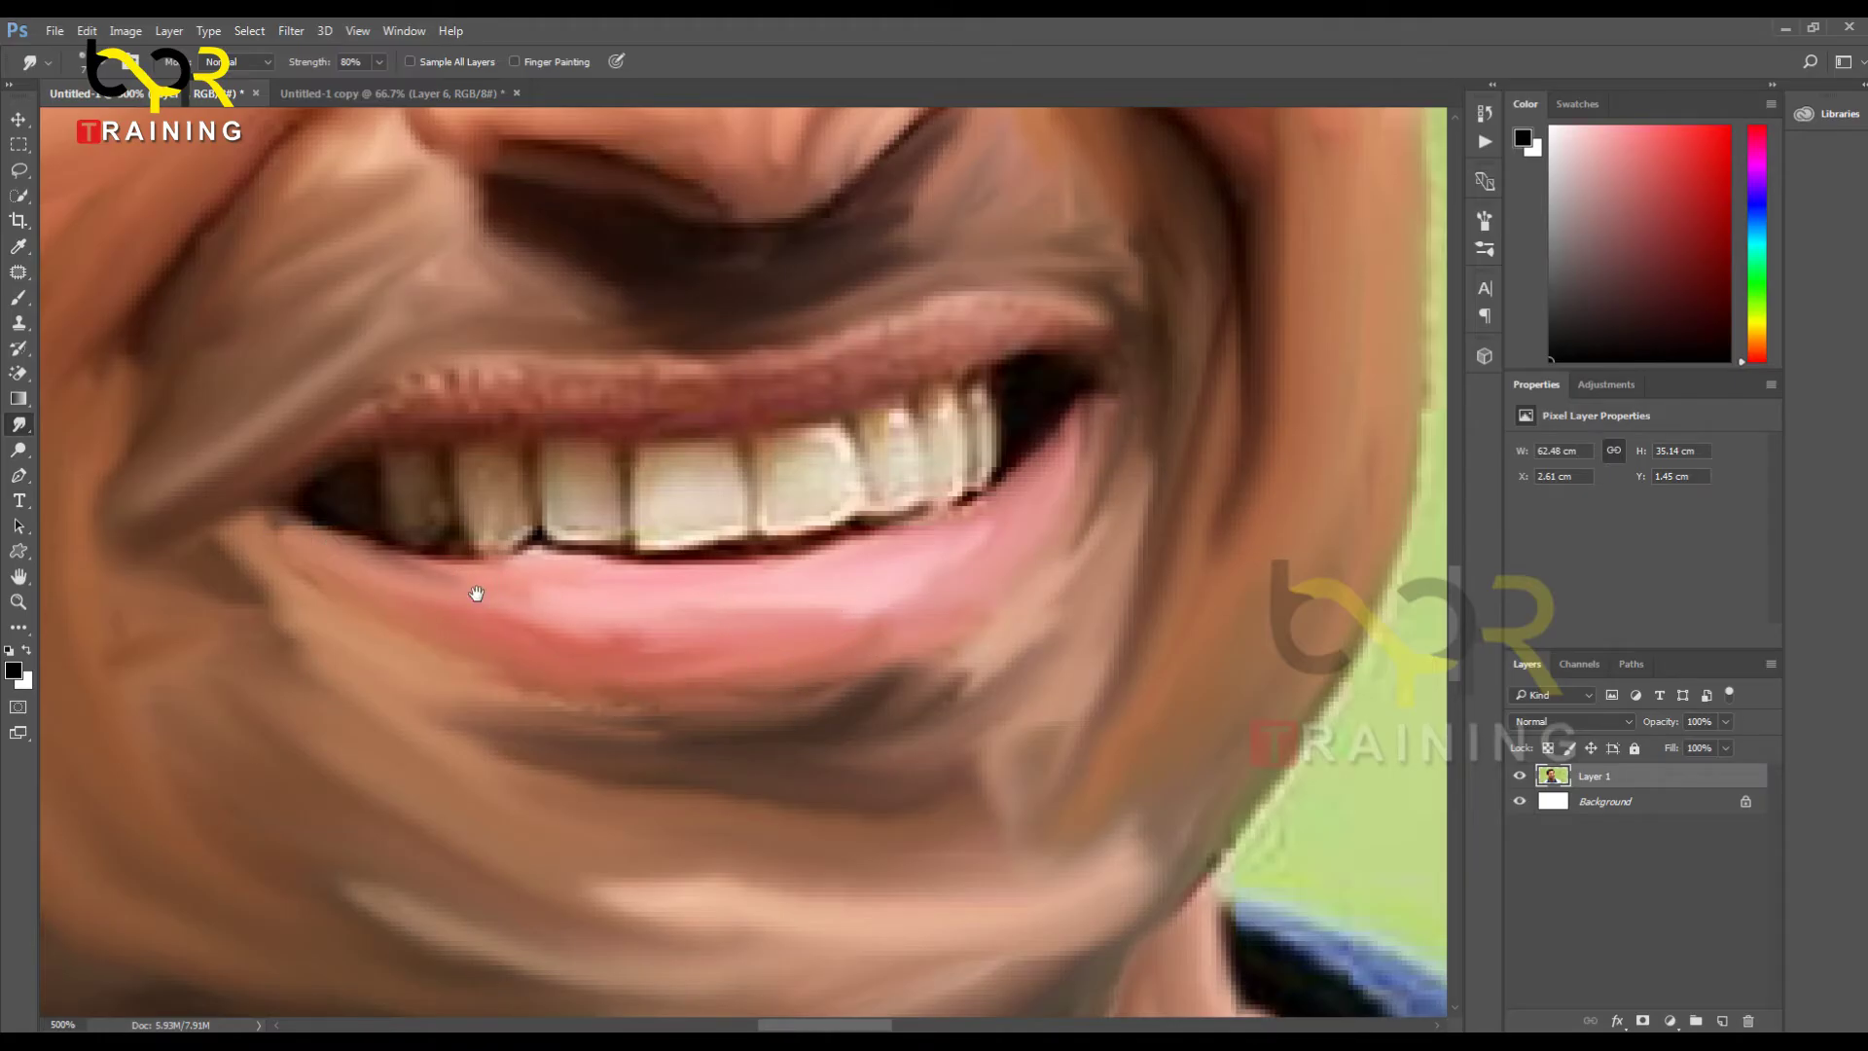
pyautogui.scroll(5, 563, 655)
pyautogui.moveTo(317, 659)
pyautogui.mouseDown()
pyautogui.moveTo(448, 601)
pyautogui.moveTo(351, 637)
pyautogui.moveTo(476, 565)
pyautogui.moveTo(449, 595)
pyautogui.moveTo(556, 595)
pyautogui.moveTo(432, 622)
pyautogui.moveTo(716, 627)
pyautogui.moveTo(652, 635)
pyautogui.moveTo(1023, 561)
pyautogui.moveTo(867, 589)
pyautogui.moveTo(978, 554)
pyautogui.moveTo(1119, 555)
pyautogui.moveTo(909, 514)
pyautogui.moveTo(995, 518)
pyautogui.moveTo(829, 552)
pyautogui.moveTo(957, 508)
pyautogui.moveTo(879, 547)
pyautogui.moveTo(692, 581)
pyautogui.moveTo(769, 568)
pyautogui.moveTo(798, 558)
pyautogui.moveTo(555, 587)
pyautogui.moveTo(741, 586)
pyautogui.moveTo(713, 602)
pyautogui.moveTo(505, 603)
pyautogui.moveTo(664, 580)
pyautogui.moveTo(331, 602)
pyautogui.mouseUp()
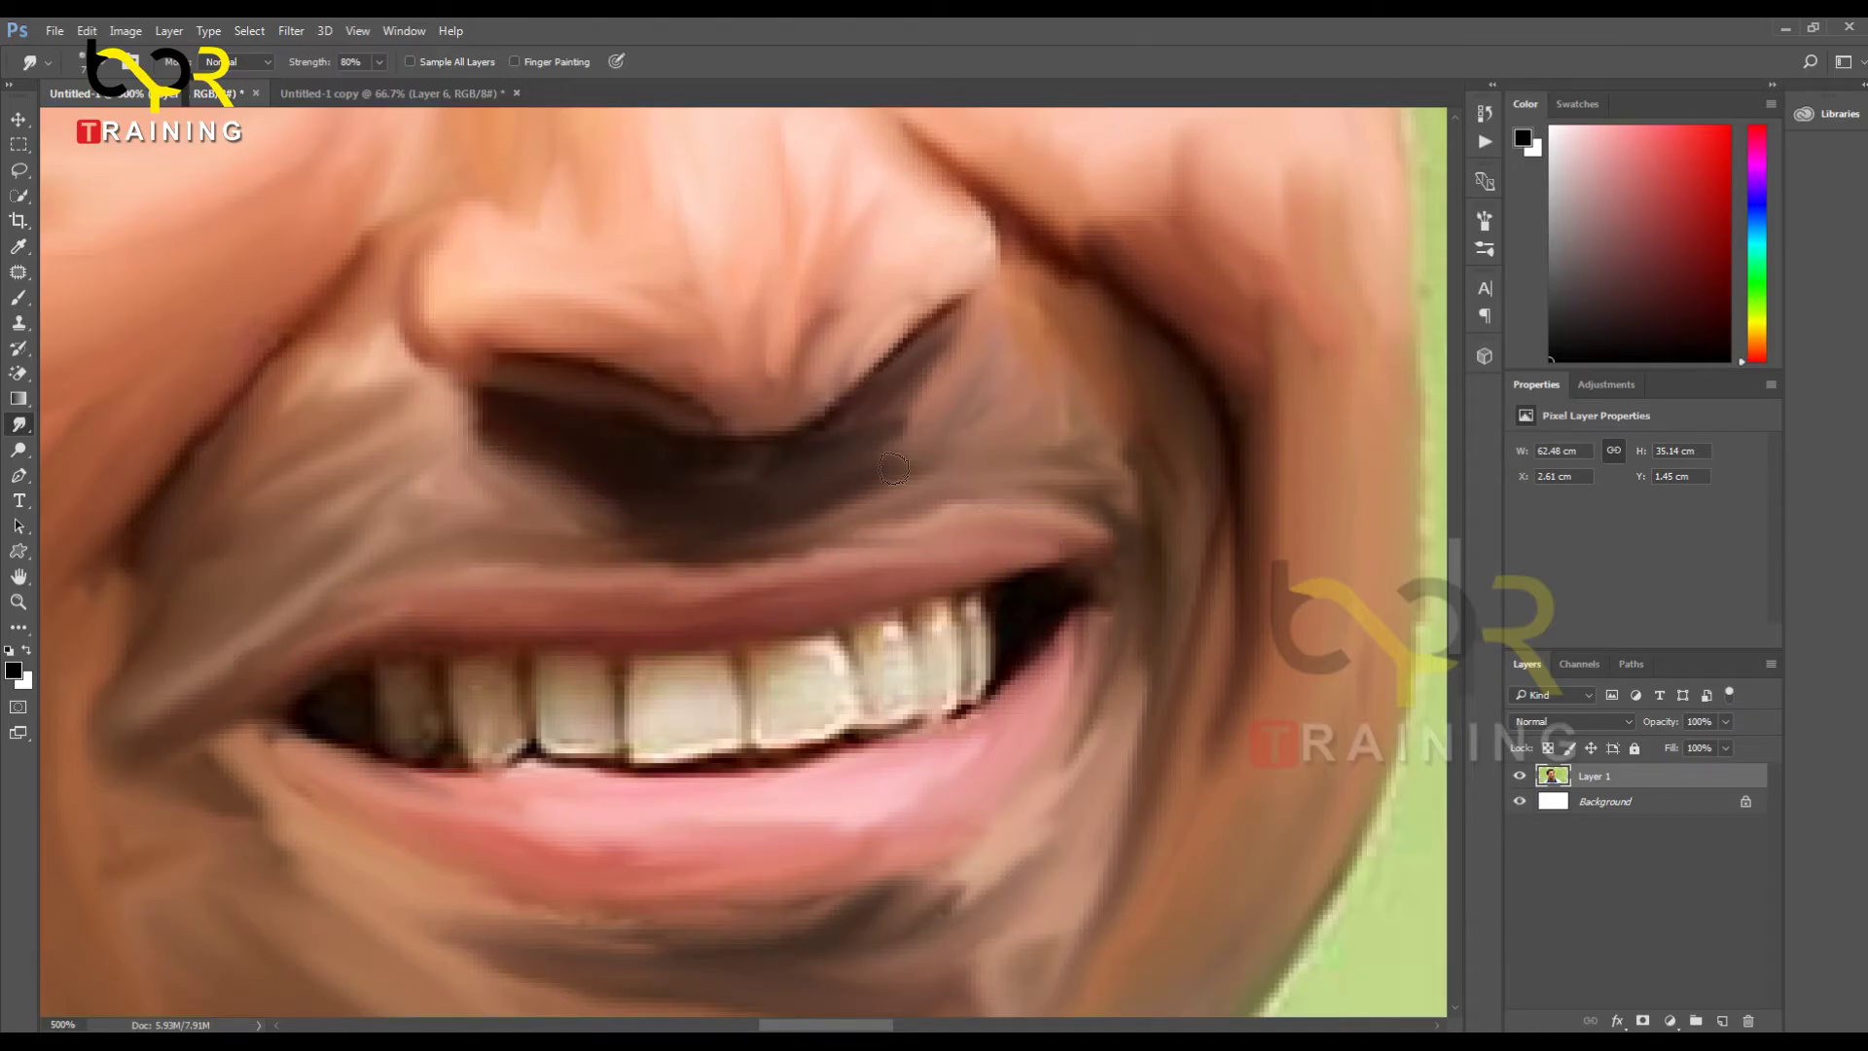
# Step: Smudge the upper teeth one after another from the ear-side corner to the far corner of the mouth
pyautogui.scroll(-3, 730, 526)
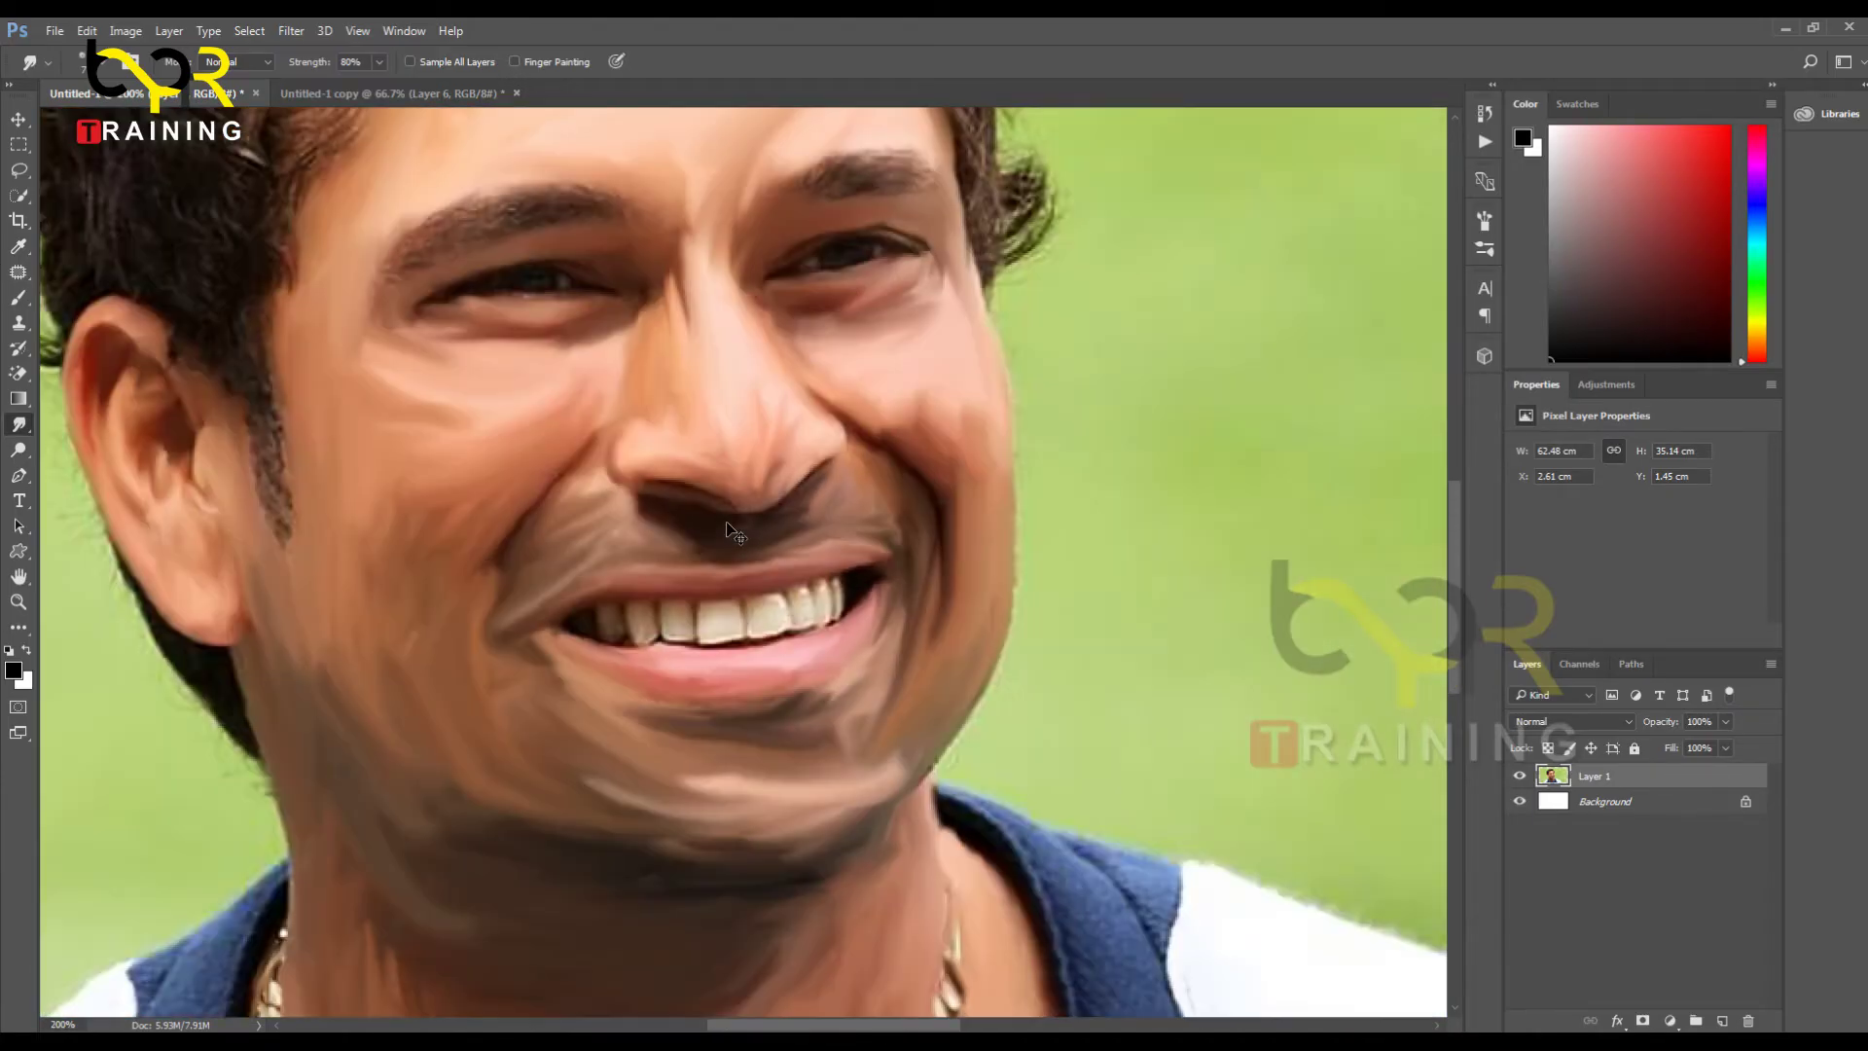
pyautogui.scroll(2, 735, 533)
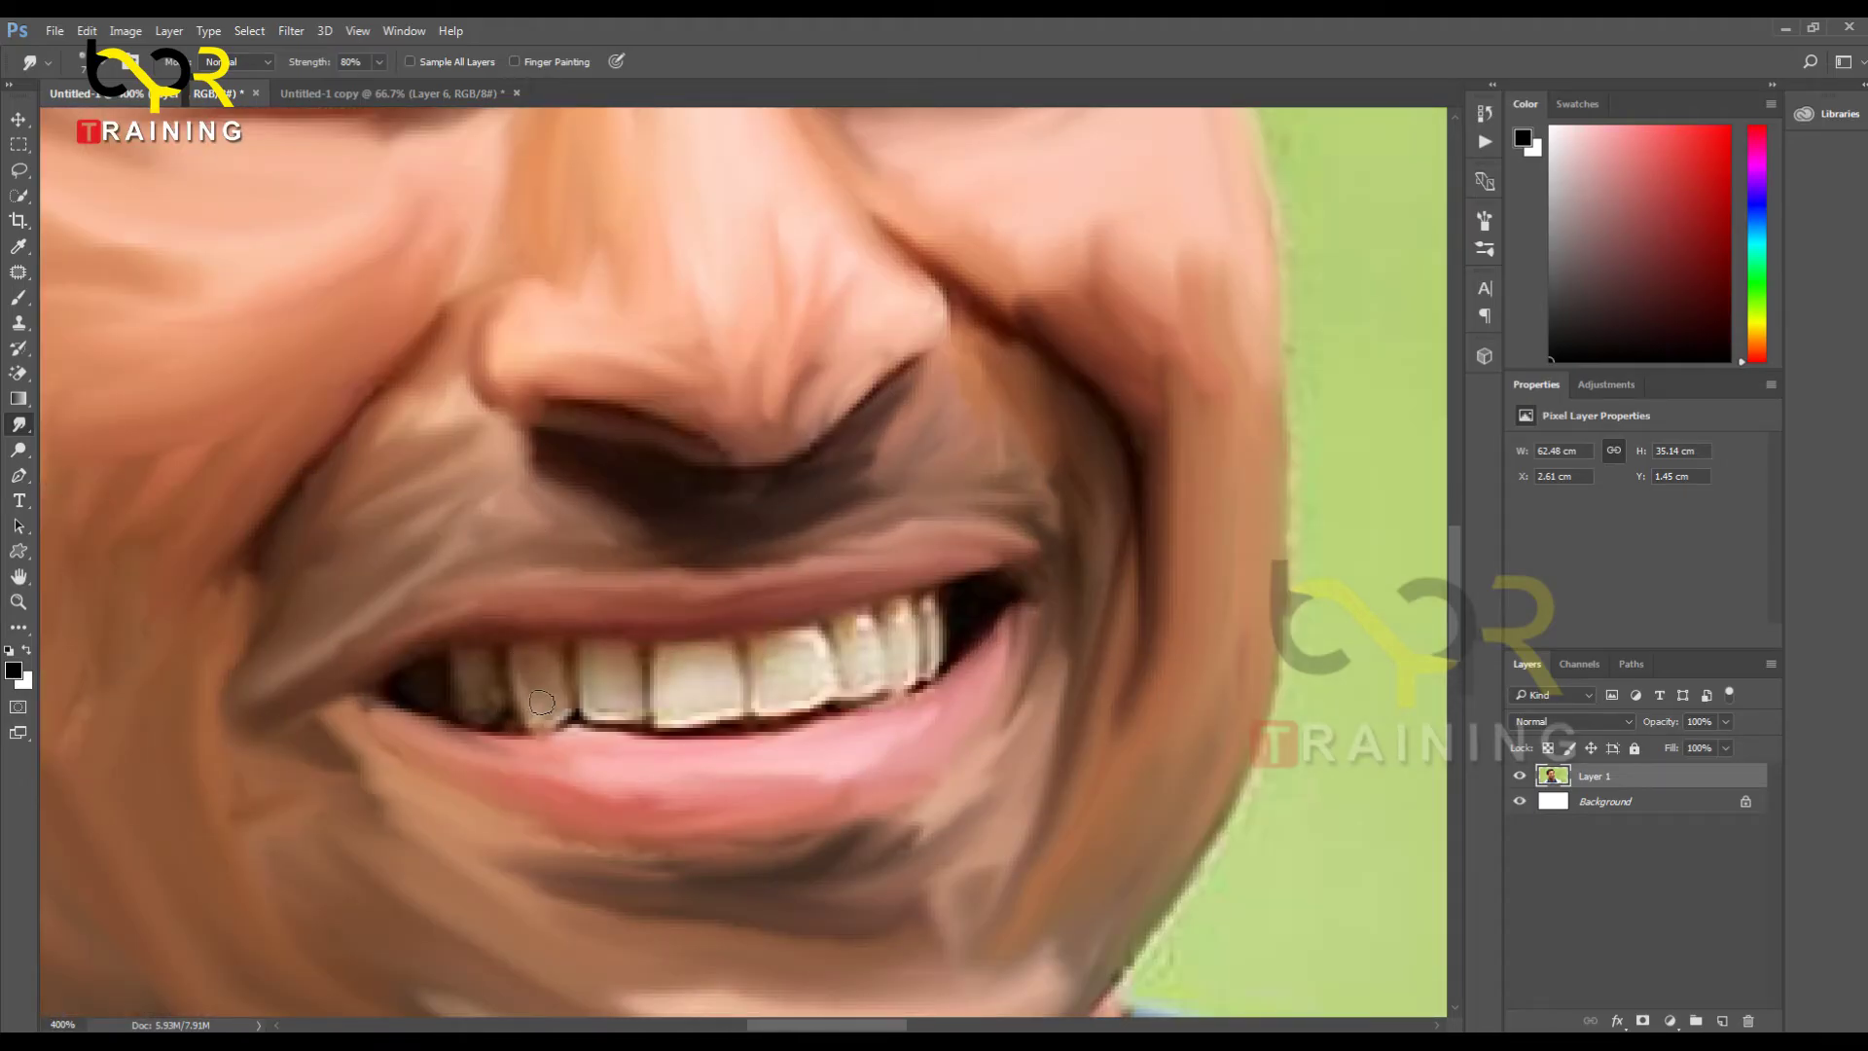
pyautogui.moveTo(550, 681)
pyautogui.mouseDown()
pyautogui.moveTo(535, 720)
pyautogui.moveTo(519, 661)
pyautogui.moveTo(501, 668)
pyautogui.moveTo(514, 713)
pyautogui.moveTo(478, 664)
pyautogui.moveTo(491, 715)
pyautogui.moveTo(459, 677)
pyautogui.moveTo(516, 718)
pyautogui.mouseUp()
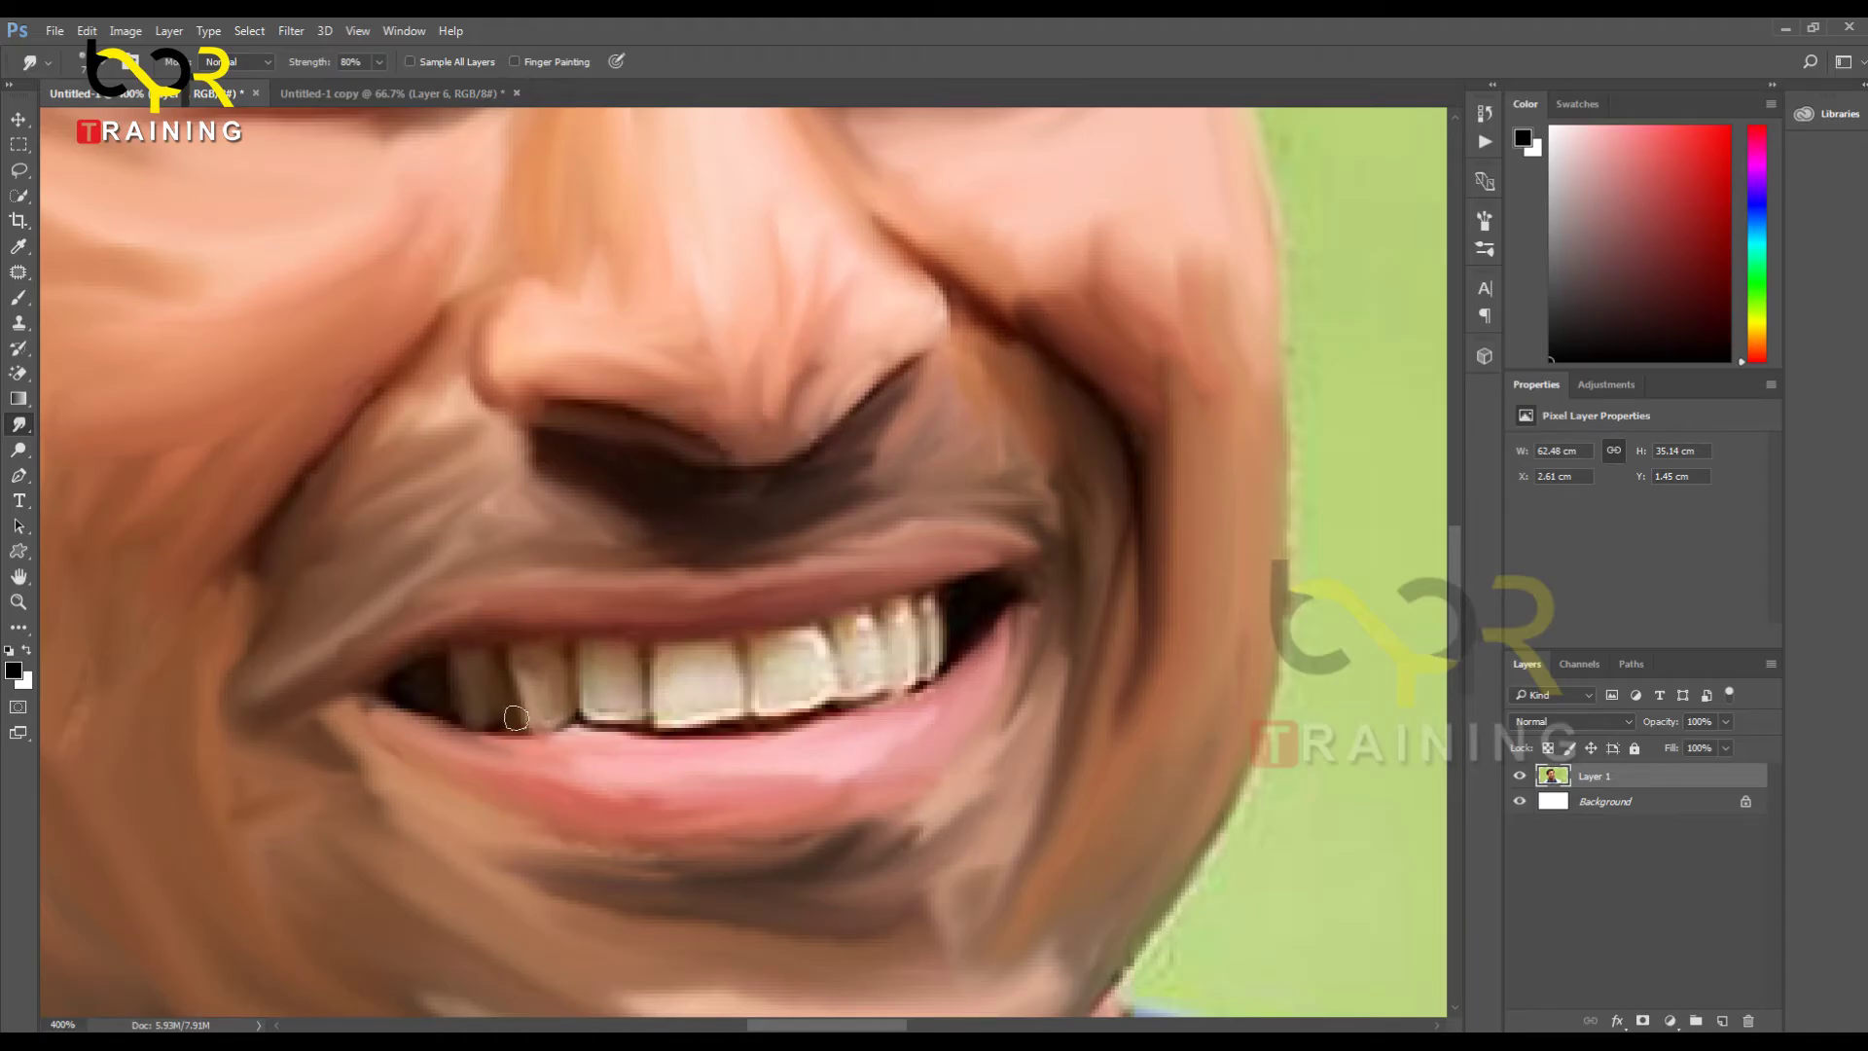
pyautogui.moveTo(576, 656)
pyautogui.mouseDown()
pyautogui.moveTo(602, 709)
pyautogui.moveTo(591, 647)
pyautogui.moveTo(598, 697)
pyautogui.moveTo(622, 658)
pyautogui.moveTo(624, 704)
pyautogui.moveTo(633, 663)
pyautogui.moveTo(594, 704)
pyautogui.moveTo(640, 714)
pyautogui.moveTo(666, 685)
pyautogui.moveTo(660, 707)
pyautogui.moveTo(665, 641)
pyautogui.moveTo(705, 718)
pyautogui.mouseUp()
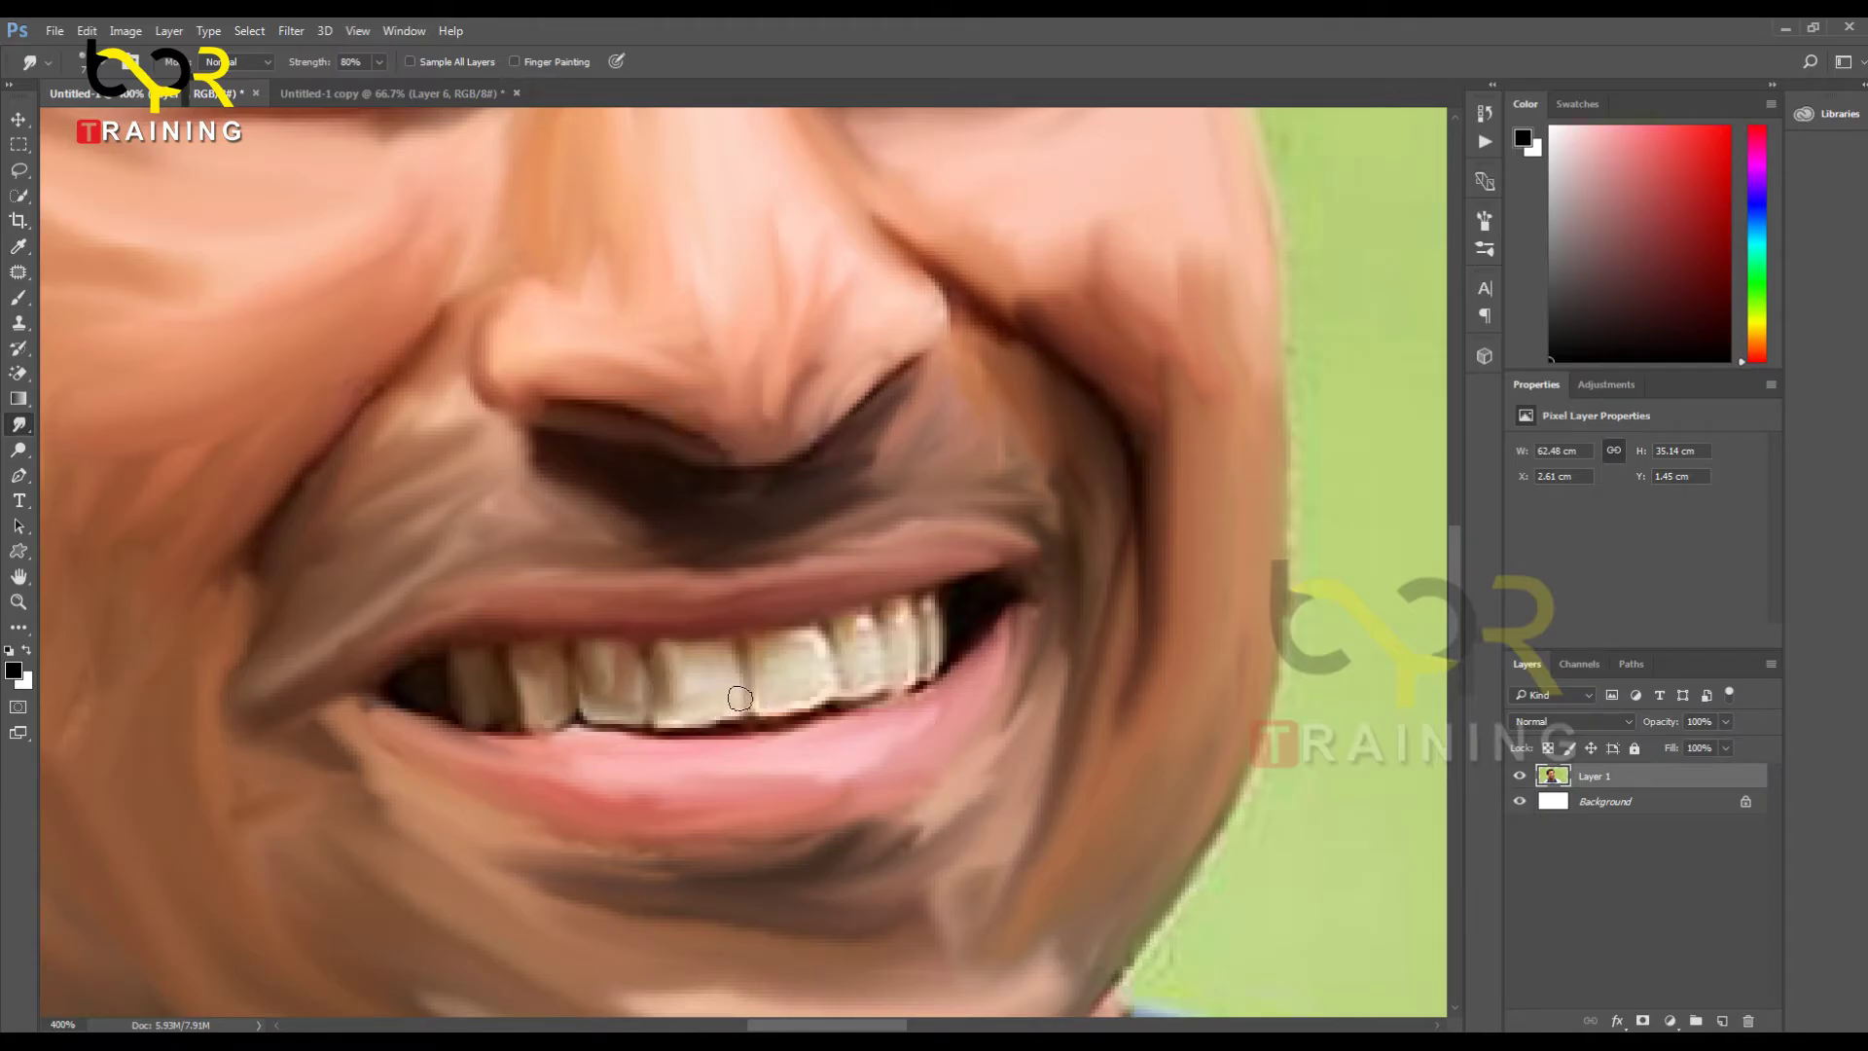
pyautogui.moveTo(713, 651)
pyautogui.mouseDown()
pyautogui.moveTo(706, 696)
pyautogui.moveTo(735, 676)
pyautogui.moveTo(737, 728)
pyautogui.moveTo(767, 669)
pyautogui.moveTo(775, 702)
pyautogui.moveTo(820, 682)
pyautogui.moveTo(761, 671)
pyautogui.moveTo(811, 645)
pyautogui.moveTo(750, 645)
pyautogui.moveTo(791, 648)
pyautogui.moveTo(759, 661)
pyautogui.moveTo(762, 694)
pyautogui.moveTo(801, 689)
pyautogui.moveTo(855, 676)
pyautogui.moveTo(840, 623)
pyautogui.moveTo(866, 623)
pyautogui.moveTo(871, 681)
pyautogui.mouseUp()
pyautogui.moveTo(848, 619)
pyautogui.mouseDown()
pyautogui.moveTo(867, 680)
pyautogui.moveTo(897, 676)
pyautogui.moveTo(900, 603)
pyautogui.moveTo(924, 676)
pyautogui.moveTo(932, 598)
pyautogui.moveTo(929, 679)
pyautogui.moveTo(961, 589)
pyautogui.moveTo(981, 642)
pyautogui.mouseUp()
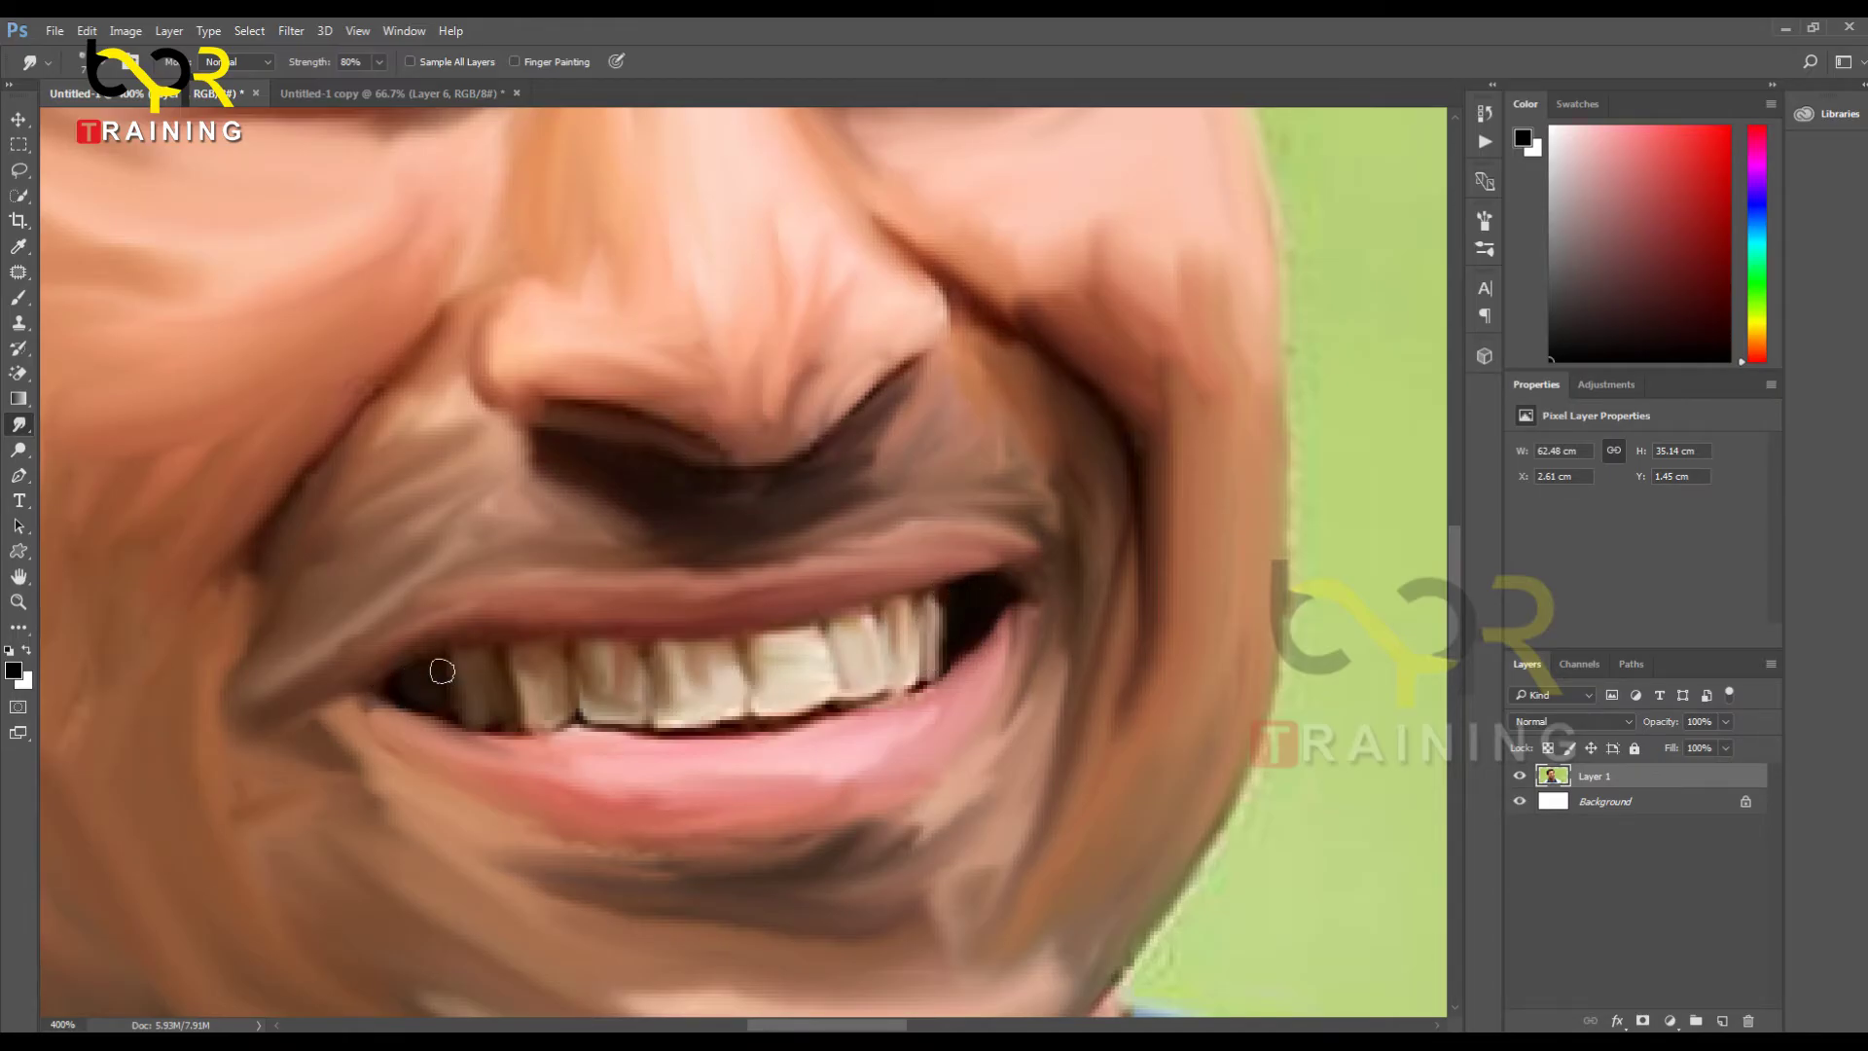
# Step: Smudge the dark strands inside the raised hair tuft on the ear side with short strokes toward its tip
pyautogui.moveTo(240, 505); pyautogui.dragTo(523, 856)
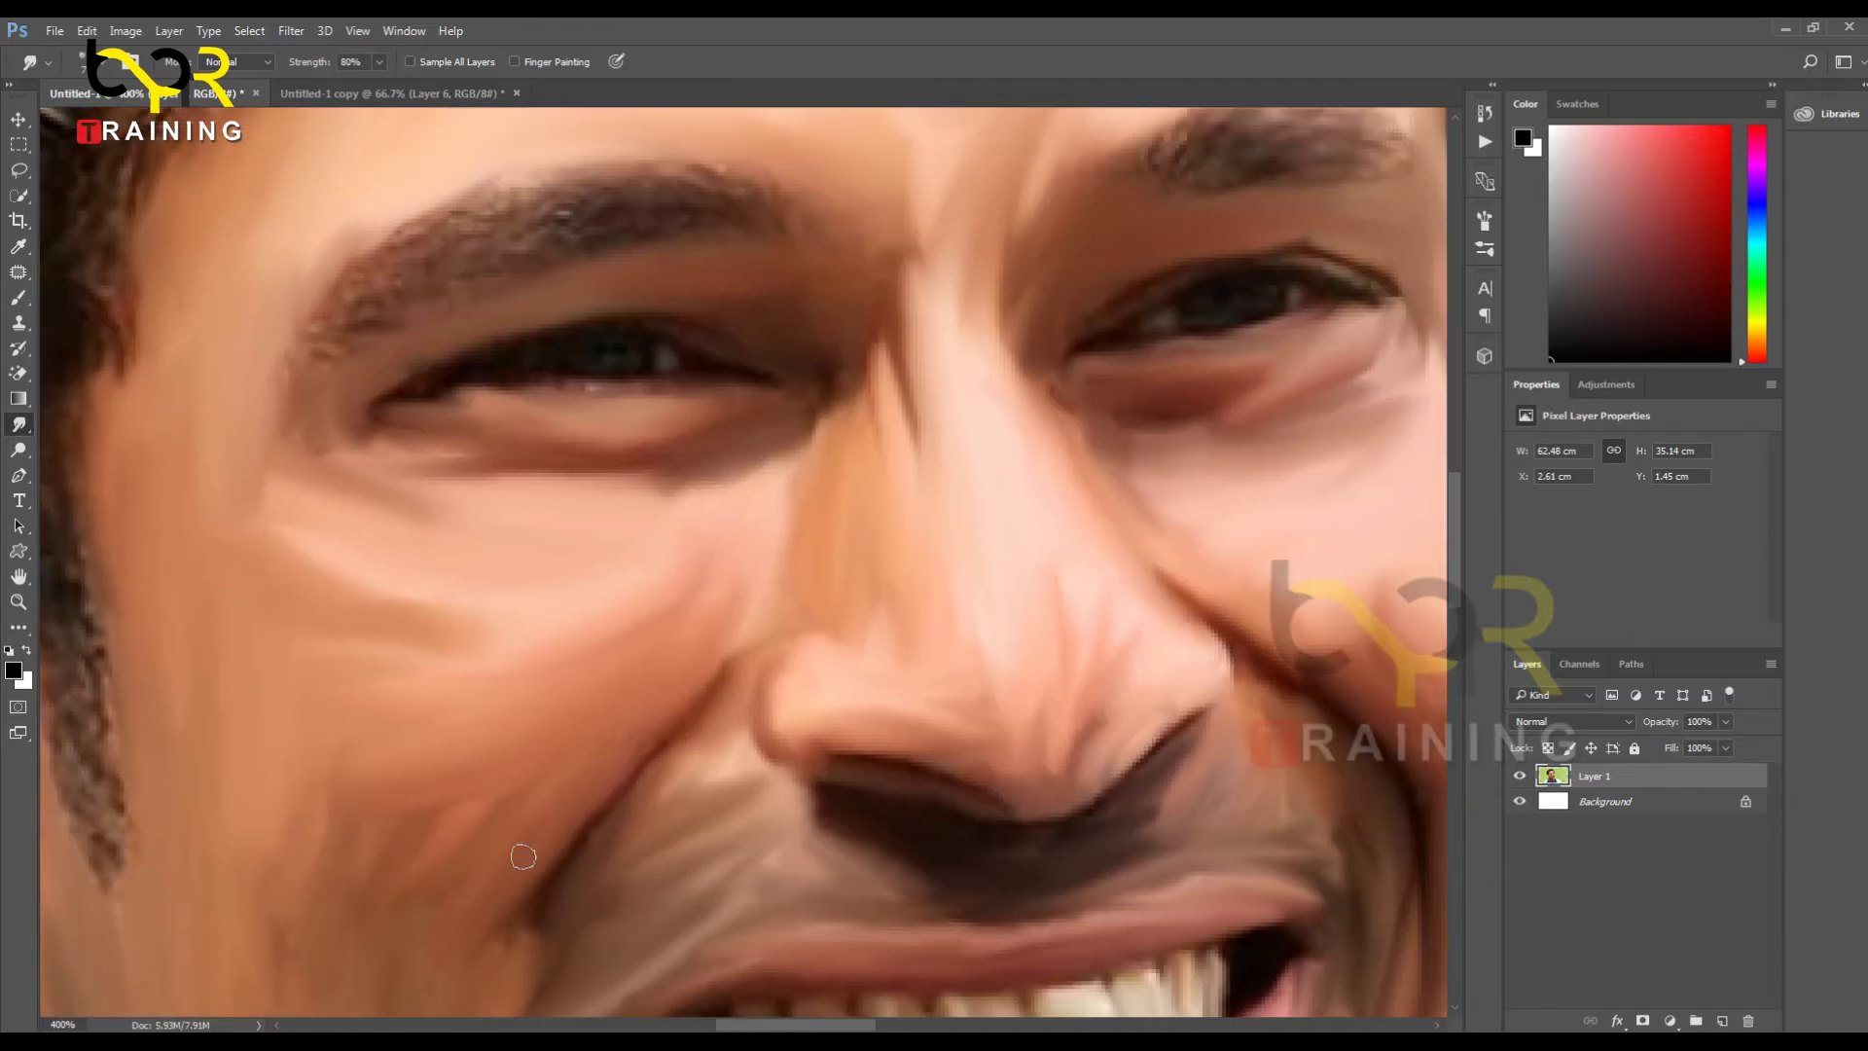
pyautogui.hotkey('ctrl', '0')
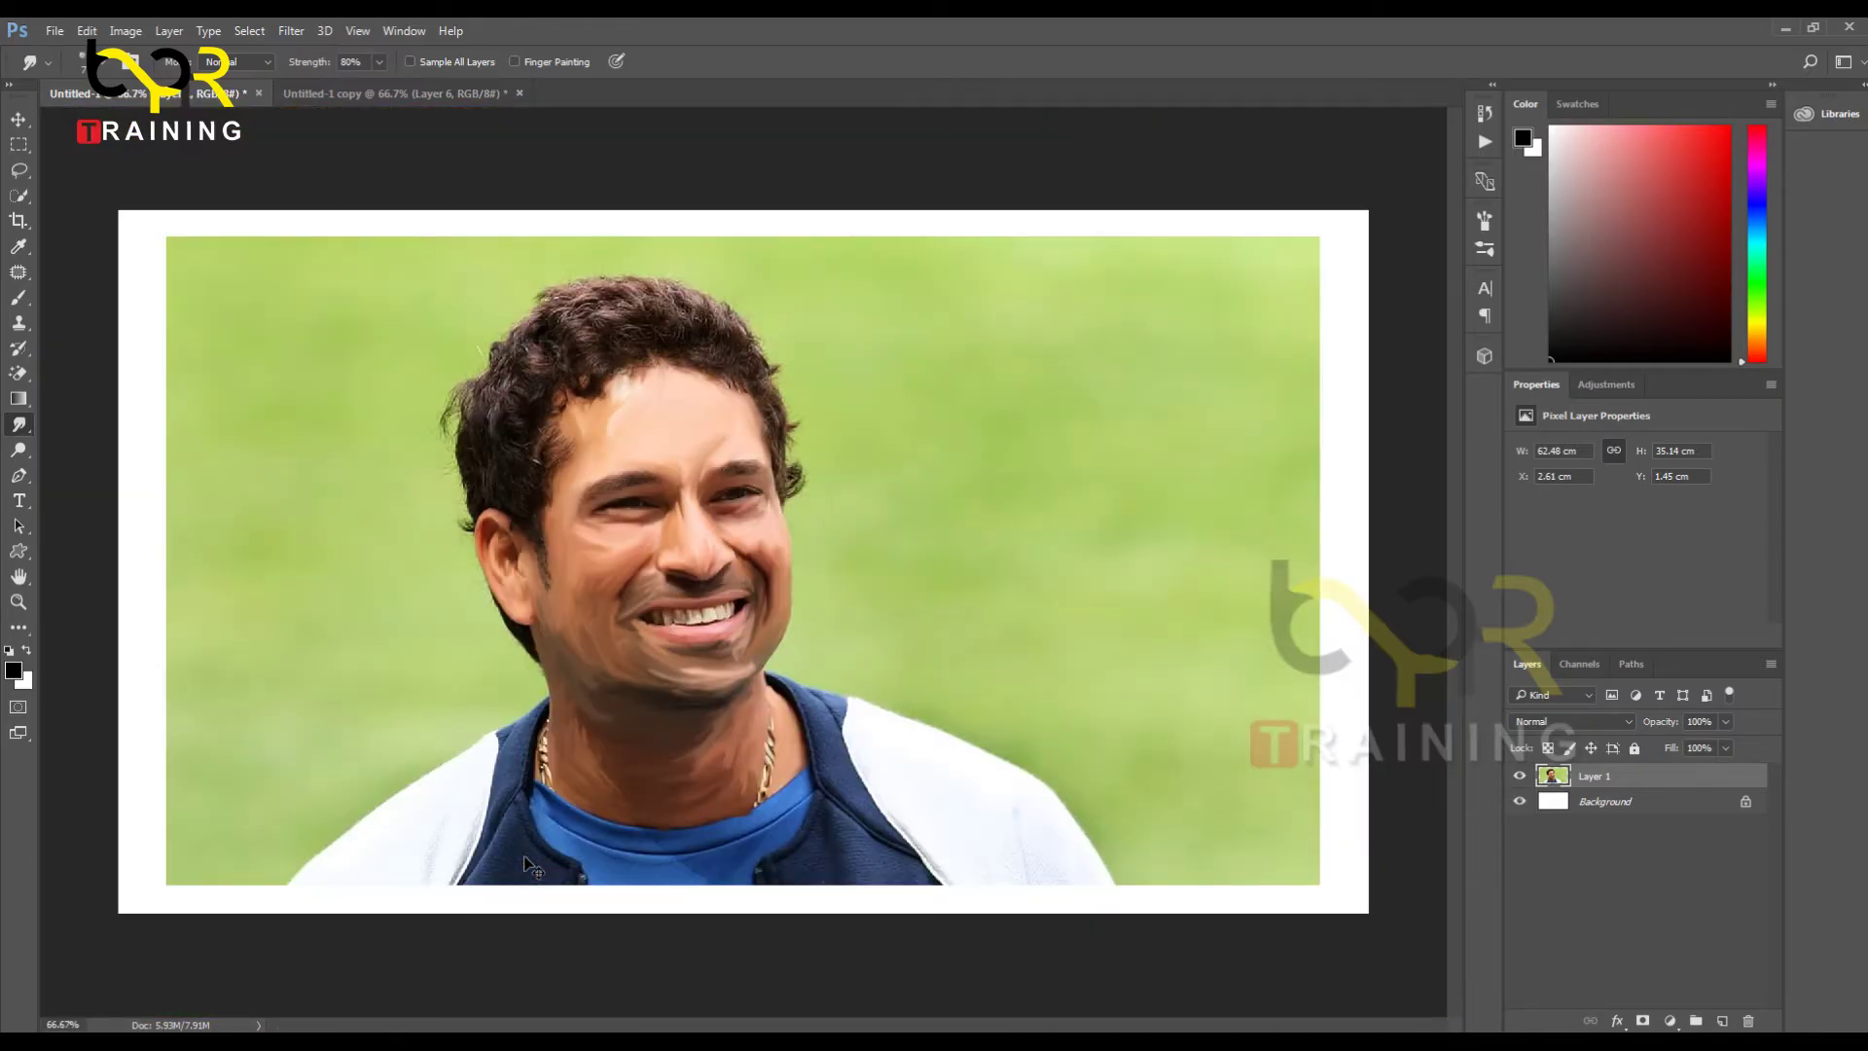
pyautogui.hotkey('ctrl', '1')
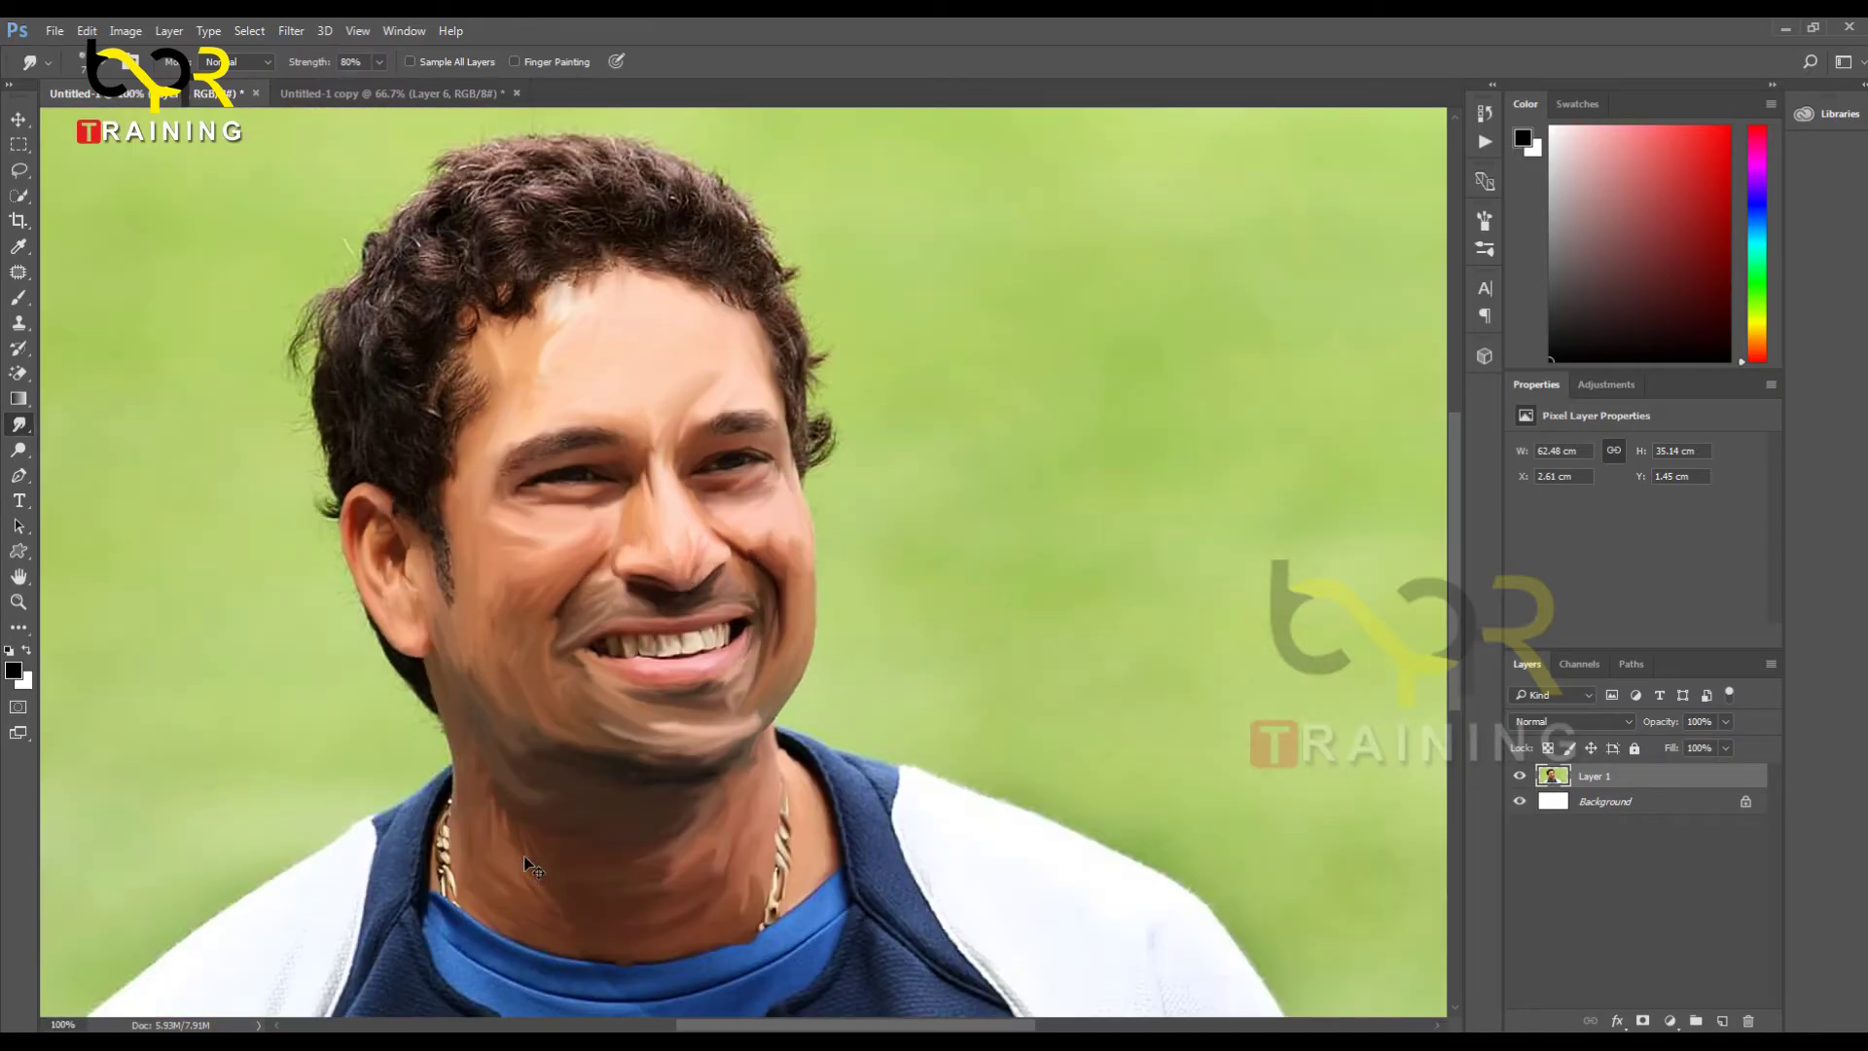
pyautogui.keyDown('ctrl'); pyautogui.click(467, 428); pyautogui.keyUp('ctrl')
pyautogui.keyDown('ctrl'); pyautogui.click(467, 428); pyautogui.keyUp('ctrl')
pyautogui.moveTo(467, 428); pyautogui.dragTo(851, 1029)
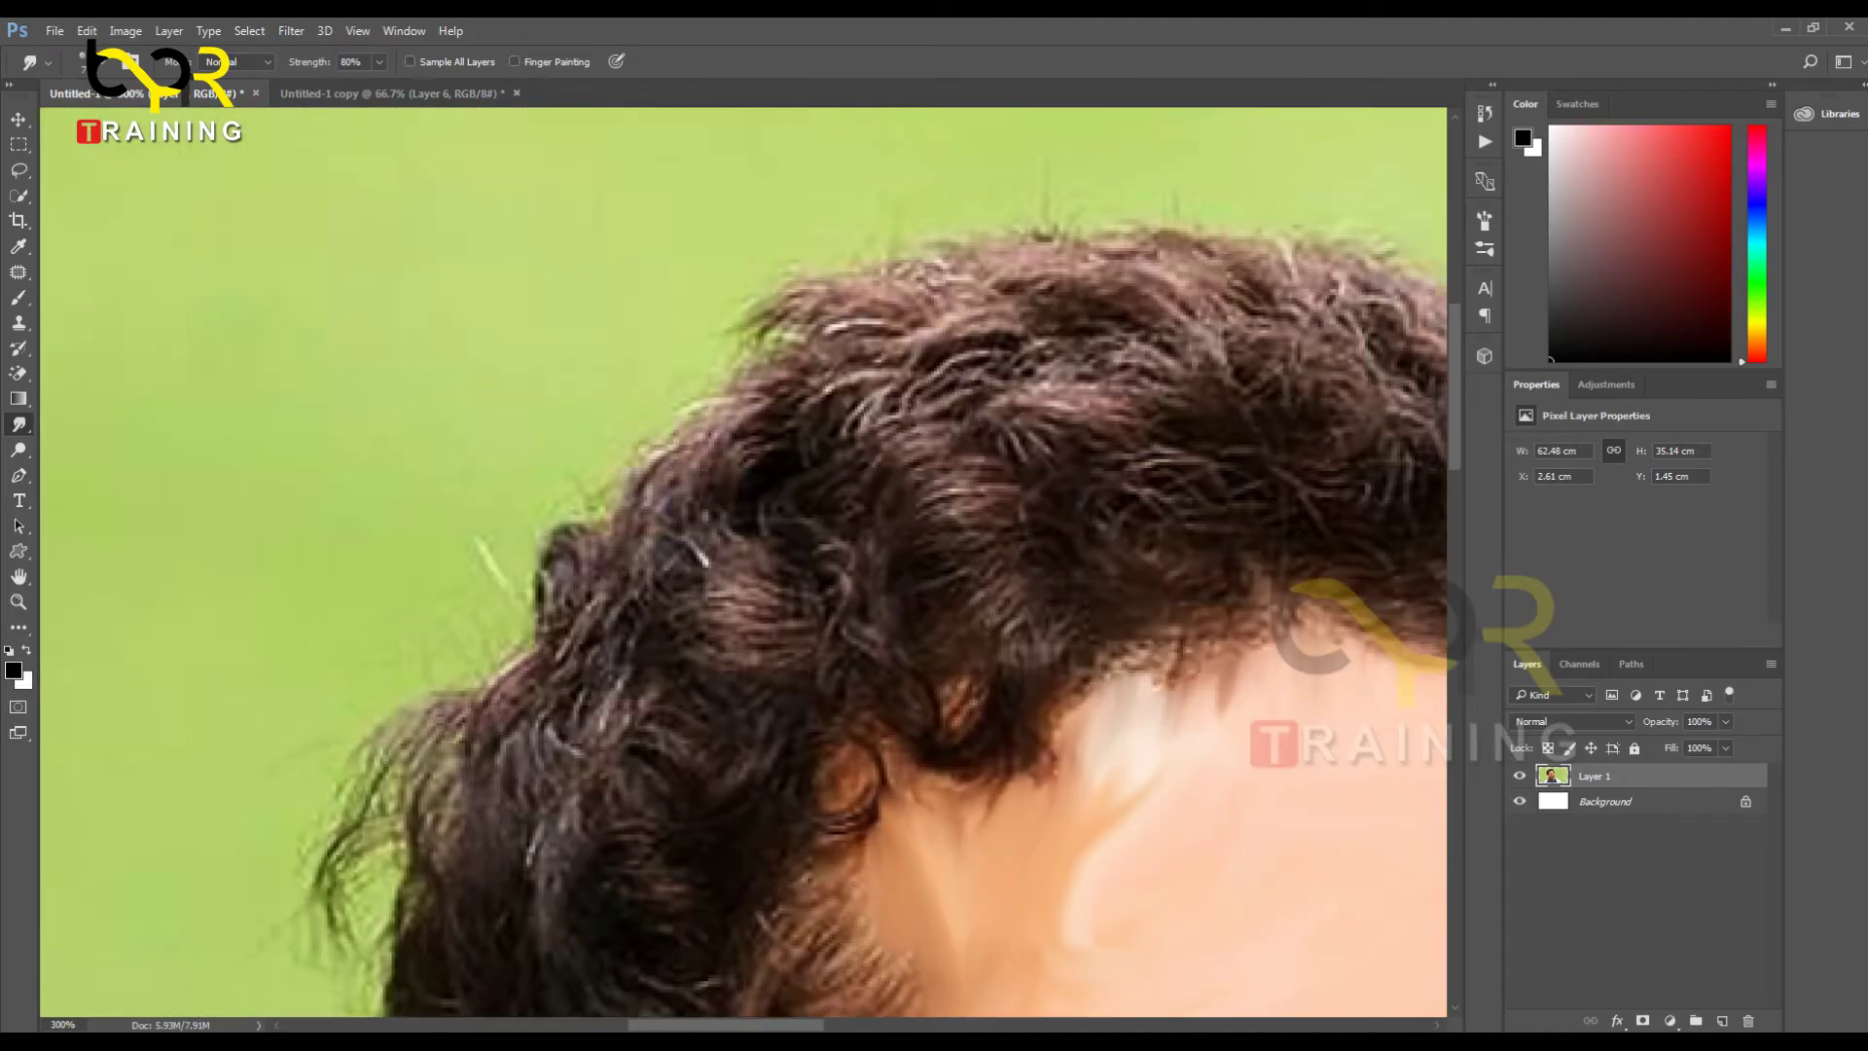
pyautogui.click(933, 552)
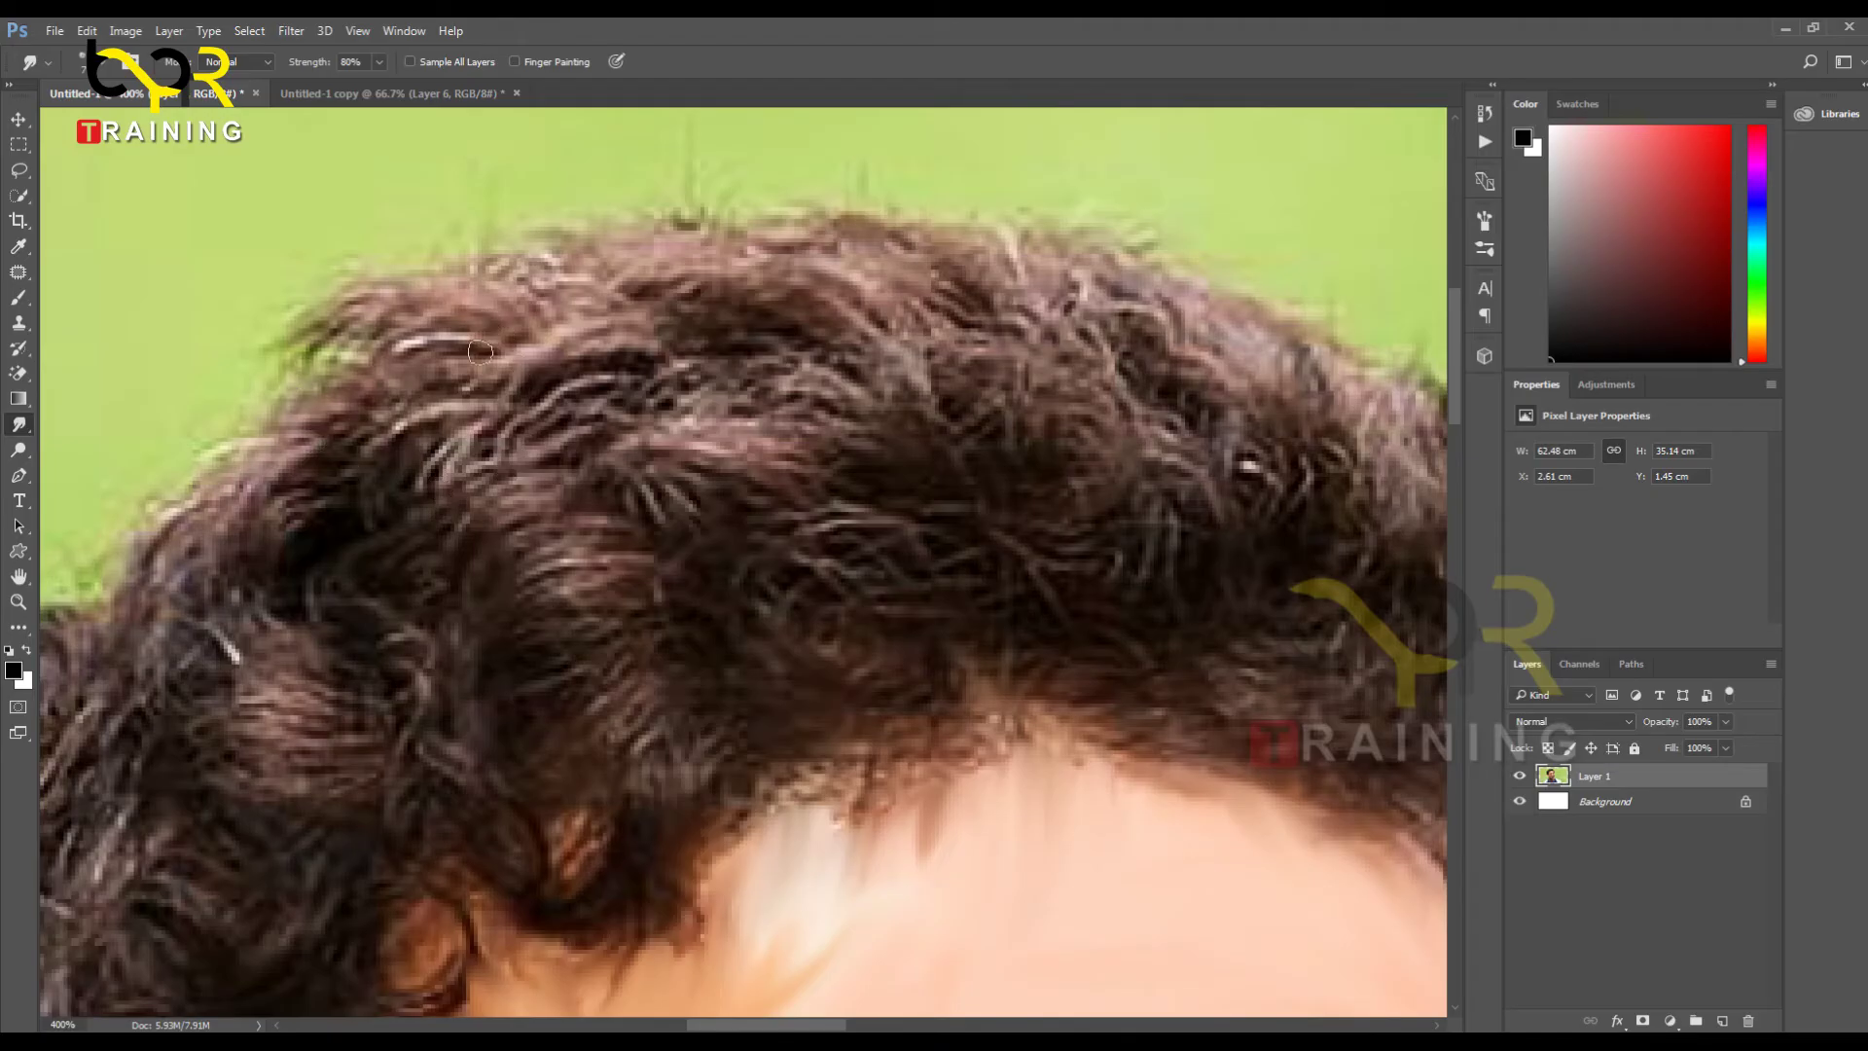
pyautogui.moveTo(595, 366); pyautogui.dragTo(513, 379)
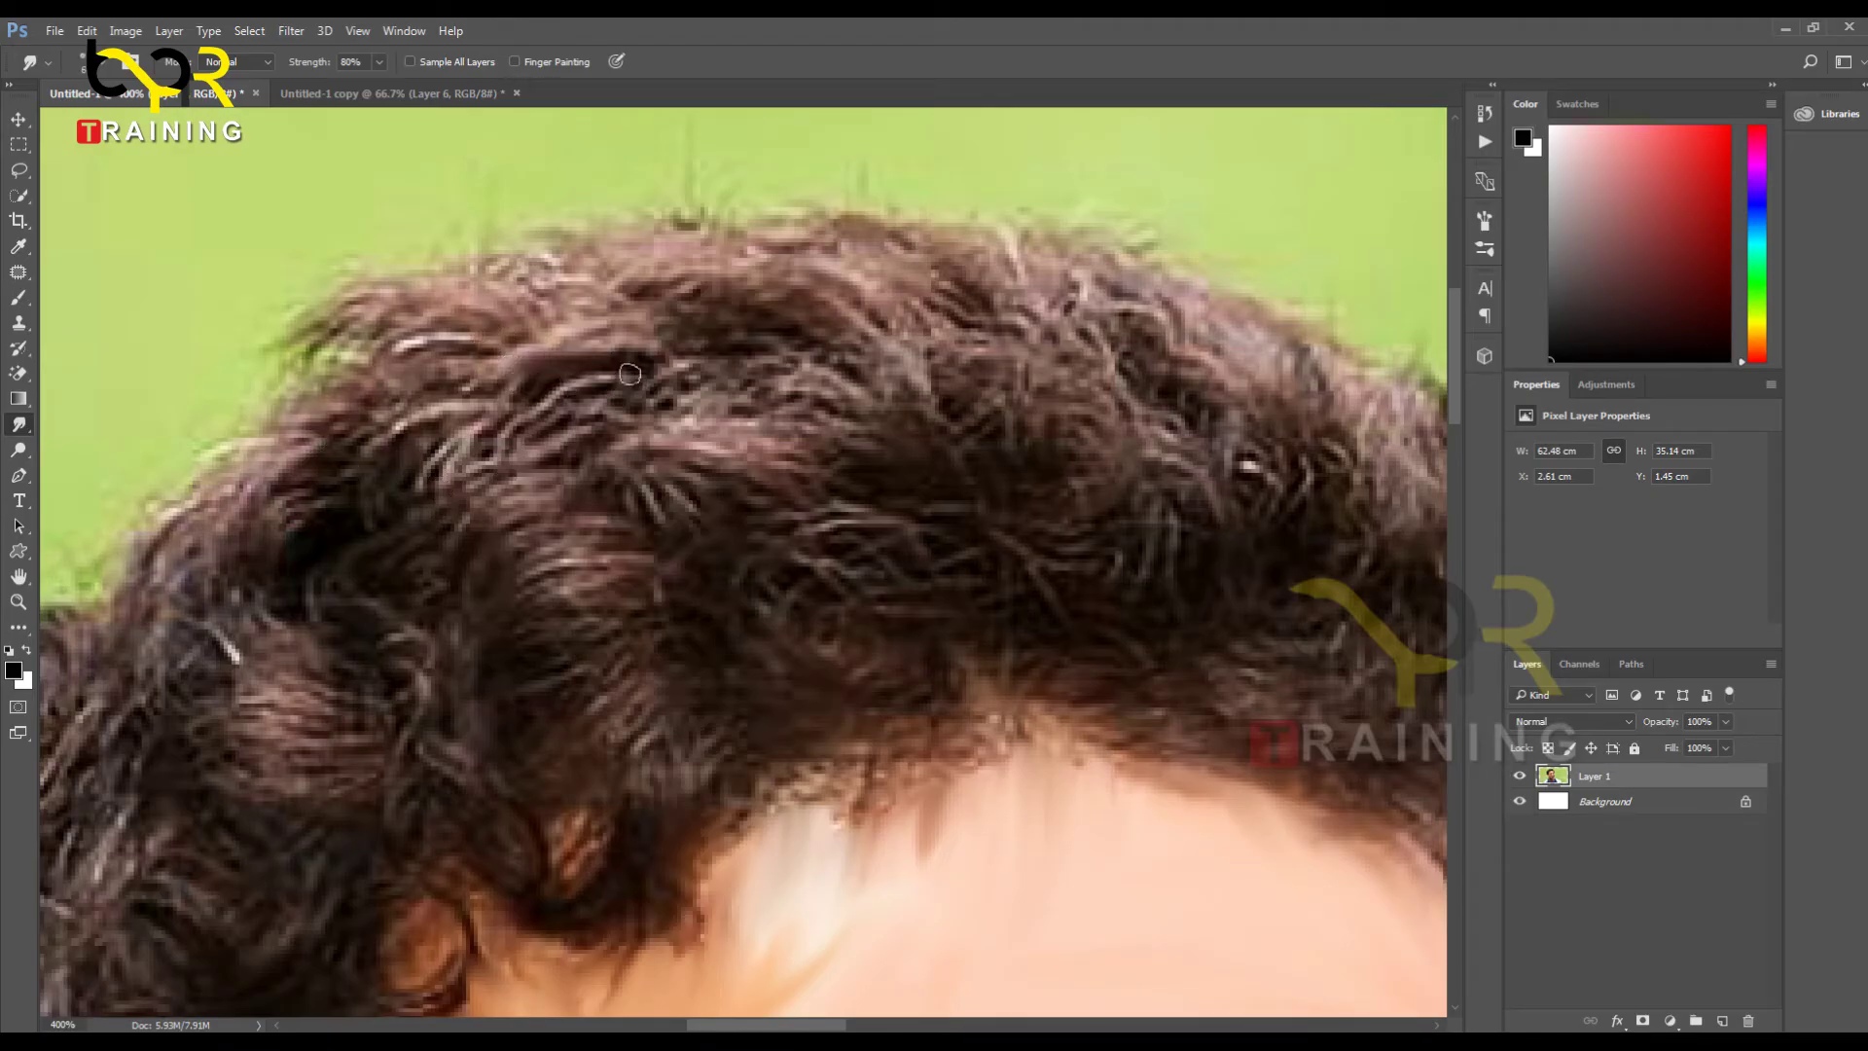
pyautogui.moveTo(629, 358); pyautogui.dragTo(520, 363)
pyautogui.moveTo(632, 351); pyautogui.dragTo(455, 355)
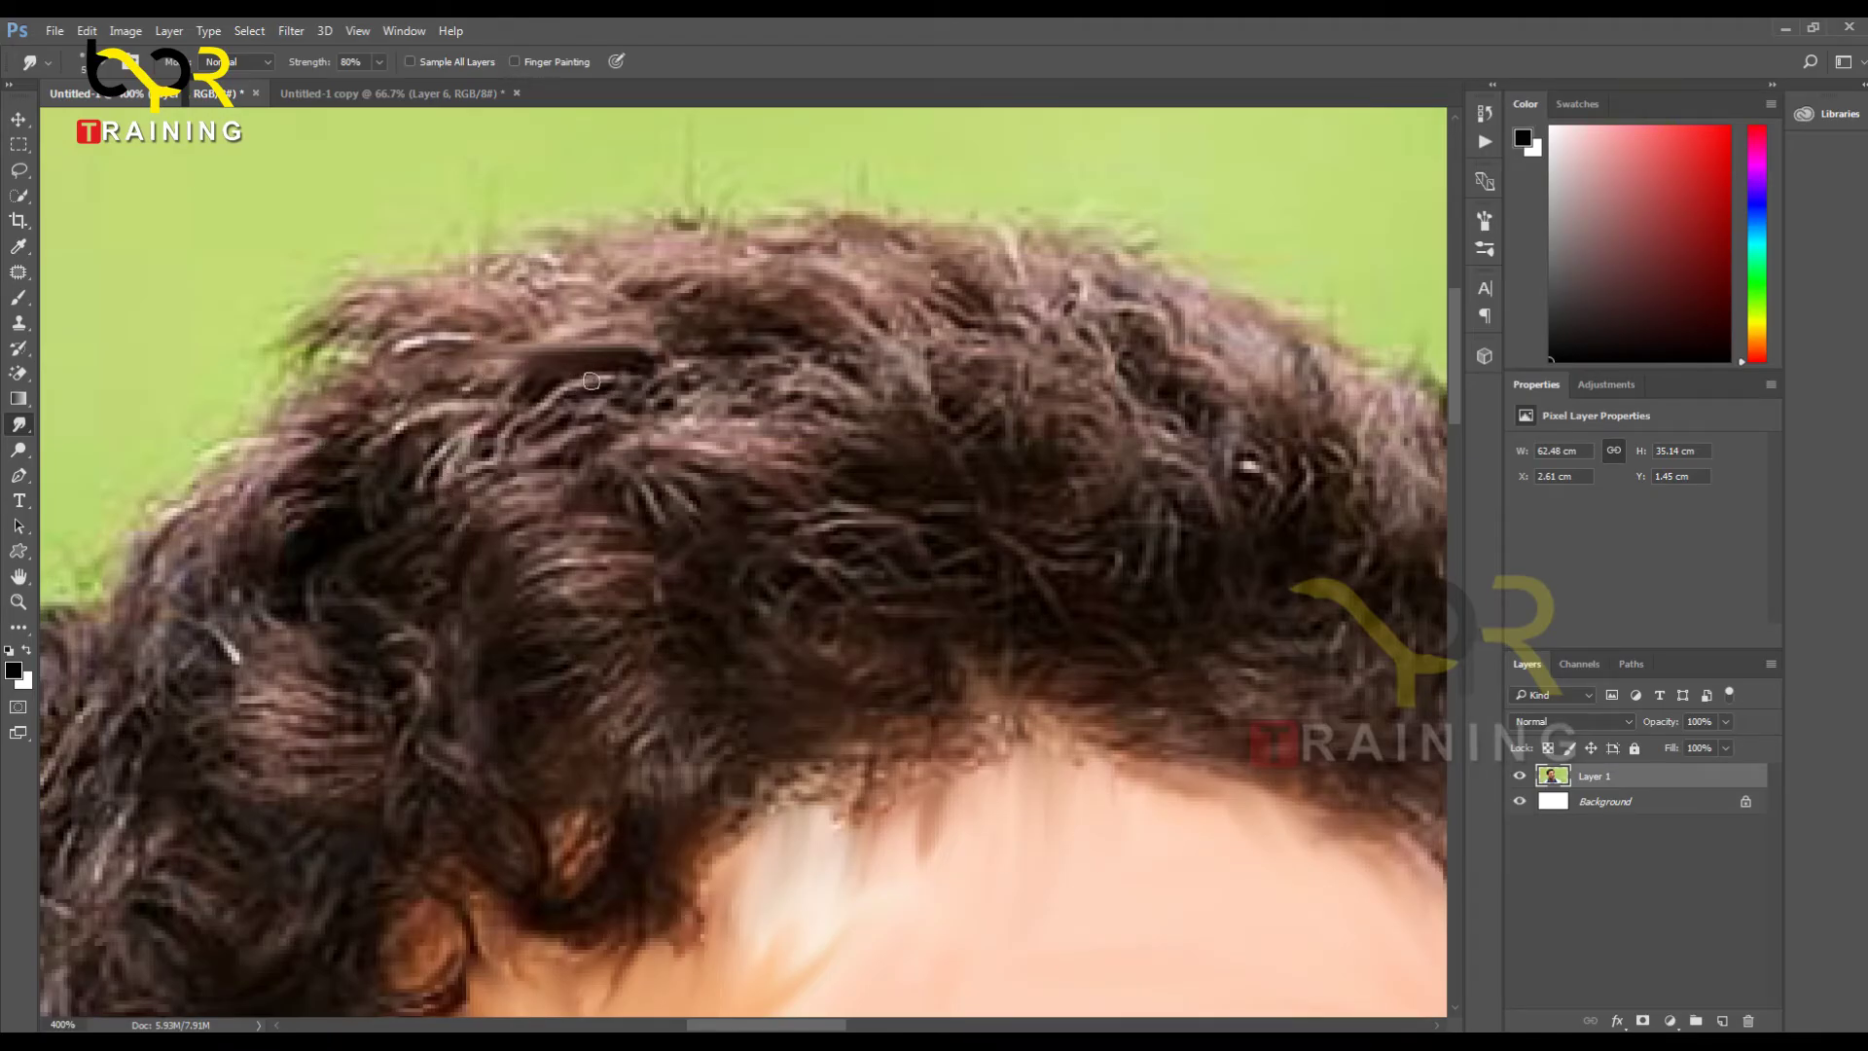
pyautogui.moveTo(590, 380)
pyautogui.mouseDown()
pyautogui.moveTo(494, 410)
pyautogui.moveTo(501, 449)
pyautogui.mouseUp()
pyautogui.moveTo(521, 376); pyautogui.dragTo(503, 387)
# Step: Smudge the outer part of the ear-side hair tuft into smooth locks sweeping outward to the green background
pyautogui.moveTo(614, 349)
pyautogui.mouseDown()
pyautogui.moveTo(516, 347)
pyautogui.moveTo(563, 383)
pyautogui.moveTo(558, 328)
pyautogui.moveTo(454, 392)
pyautogui.mouseUp()
pyautogui.moveTo(566, 326)
pyautogui.mouseDown()
pyautogui.moveTo(473, 389)
pyautogui.moveTo(540, 323)
pyautogui.moveTo(409, 380)
pyautogui.mouseUp()
pyautogui.moveTo(463, 315)
pyautogui.mouseDown()
pyautogui.moveTo(386, 357)
pyautogui.moveTo(296, 370)
pyautogui.moveTo(284, 337)
pyautogui.moveTo(263, 355)
pyautogui.moveTo(358, 360)
pyautogui.mouseUp()
pyautogui.moveTo(543, 287)
pyautogui.mouseDown()
pyautogui.moveTo(412, 324)
pyautogui.moveTo(475, 280)
pyautogui.moveTo(444, 282)
pyautogui.moveTo(335, 359)
pyautogui.mouseUp()
pyautogui.moveTo(470, 345)
pyautogui.mouseDown()
pyautogui.moveTo(353, 393)
pyautogui.moveTo(466, 372)
pyautogui.moveTo(360, 416)
pyautogui.moveTo(491, 340)
pyautogui.moveTo(355, 383)
pyautogui.moveTo(466, 385)
pyautogui.moveTo(313, 435)
pyautogui.mouseUp()
pyautogui.moveTo(491, 424); pyautogui.dragTo(358, 434)
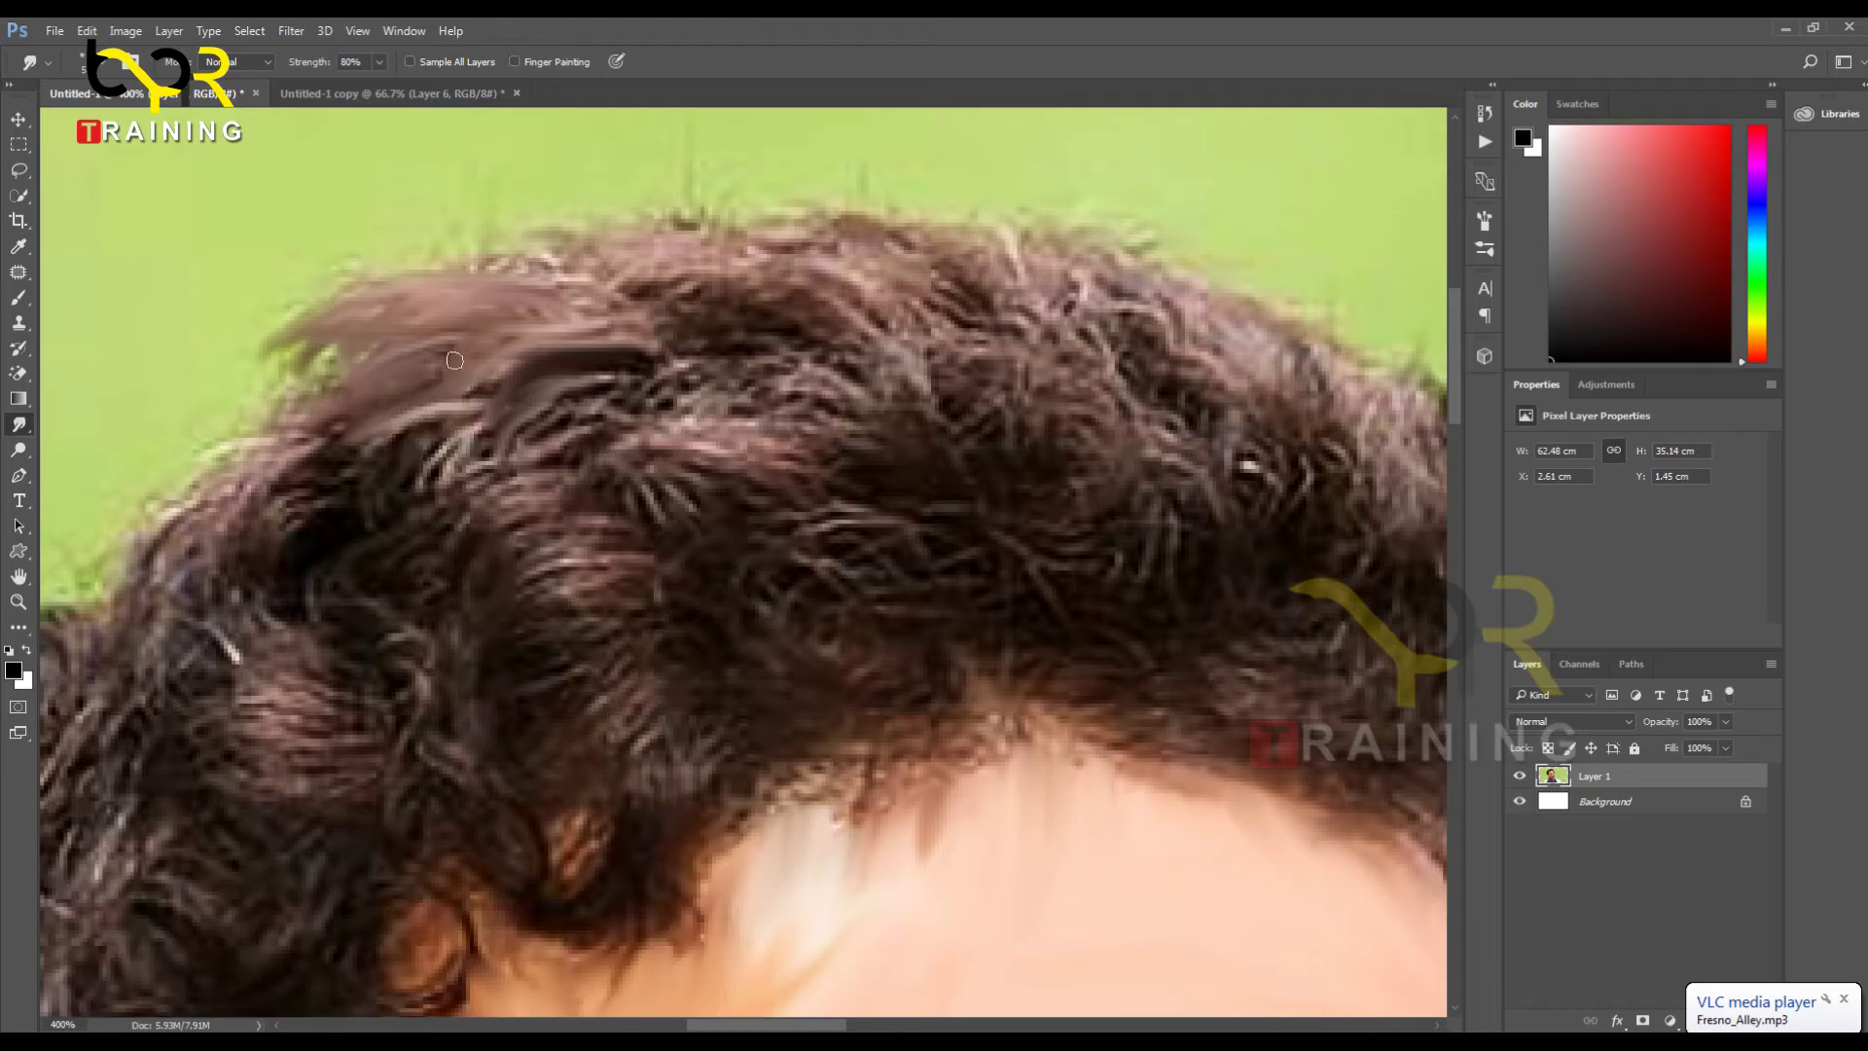
pyautogui.moveTo(455, 360)
pyautogui.mouseDown()
pyautogui.moveTo(362, 445)
pyautogui.moveTo(489, 350)
pyautogui.moveTo(346, 392)
pyautogui.mouseUp()
# Step: Smudge curved locks running downward beneath the ear-side hair tuft
pyautogui.moveTo(482, 410)
pyautogui.mouseDown()
pyautogui.moveTo(353, 451)
pyautogui.moveTo(524, 398)
pyautogui.moveTo(359, 484)
pyautogui.moveTo(520, 429)
pyautogui.moveTo(407, 508)
pyautogui.mouseUp()
pyautogui.moveTo(491, 450)
pyautogui.mouseDown()
pyautogui.moveTo(419, 537)
pyautogui.moveTo(535, 435)
pyautogui.moveTo(443, 552)
pyautogui.mouseUp()
pyautogui.moveTo(491, 467); pyautogui.dragTo(446, 549)
pyautogui.moveTo(498, 434); pyautogui.dragTo(450, 518)
pyautogui.moveTo(582, 394)
pyautogui.mouseDown()
pyautogui.moveTo(537, 488)
pyautogui.moveTo(491, 492)
pyautogui.moveTo(540, 485)
pyautogui.moveTo(516, 477)
pyautogui.mouseUp()
pyautogui.moveTo(619, 418); pyautogui.dragTo(555, 479)
pyautogui.moveTo(671, 399); pyautogui.dragTo(556, 482)
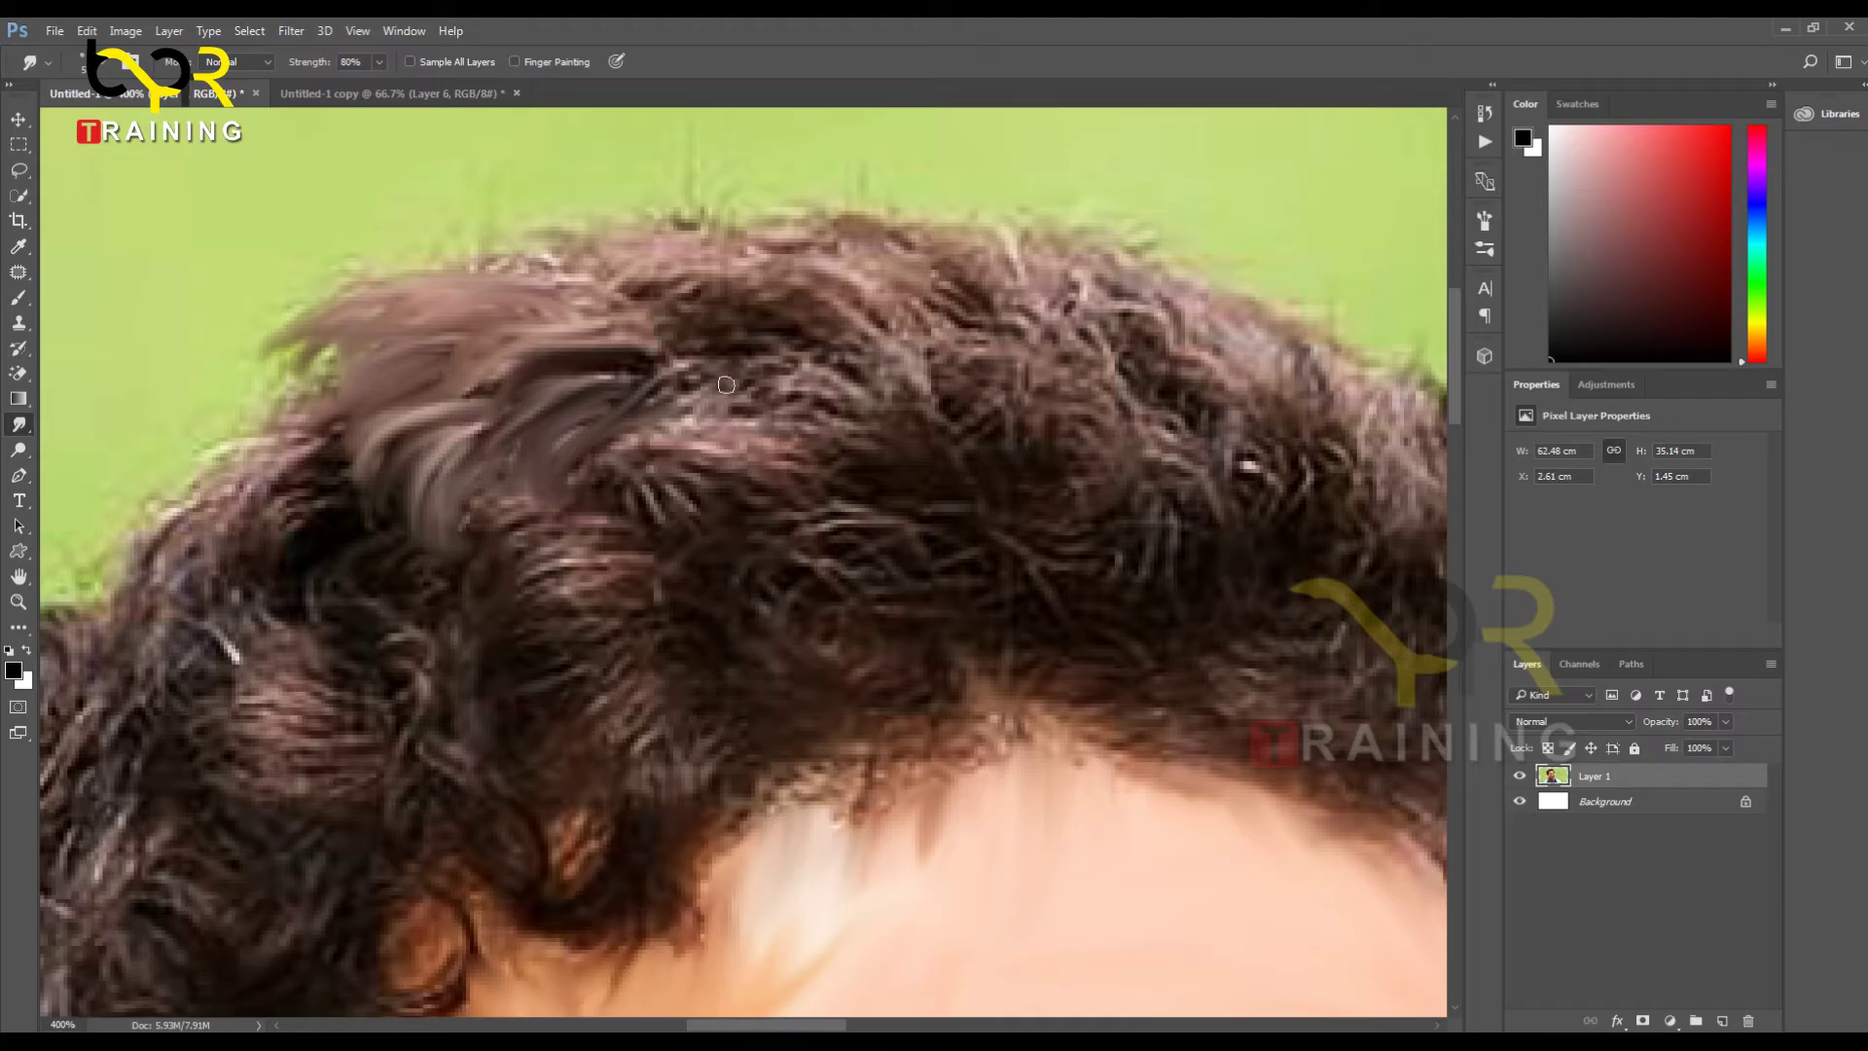
# Step: Smudge the upper hair strands from the crown back toward the ear-side tuft, following the hair outline
pyautogui.scroll(3, 380, 440)
pyautogui.moveTo(636, 570); pyautogui.dragTo(504, 562)
pyautogui.moveTo(620, 538)
pyautogui.mouseDown()
pyautogui.moveTo(545, 582)
pyautogui.moveTo(606, 520)
pyautogui.moveTo(519, 541)
pyautogui.moveTo(607, 516)
pyautogui.moveTo(453, 531)
pyautogui.mouseUp()
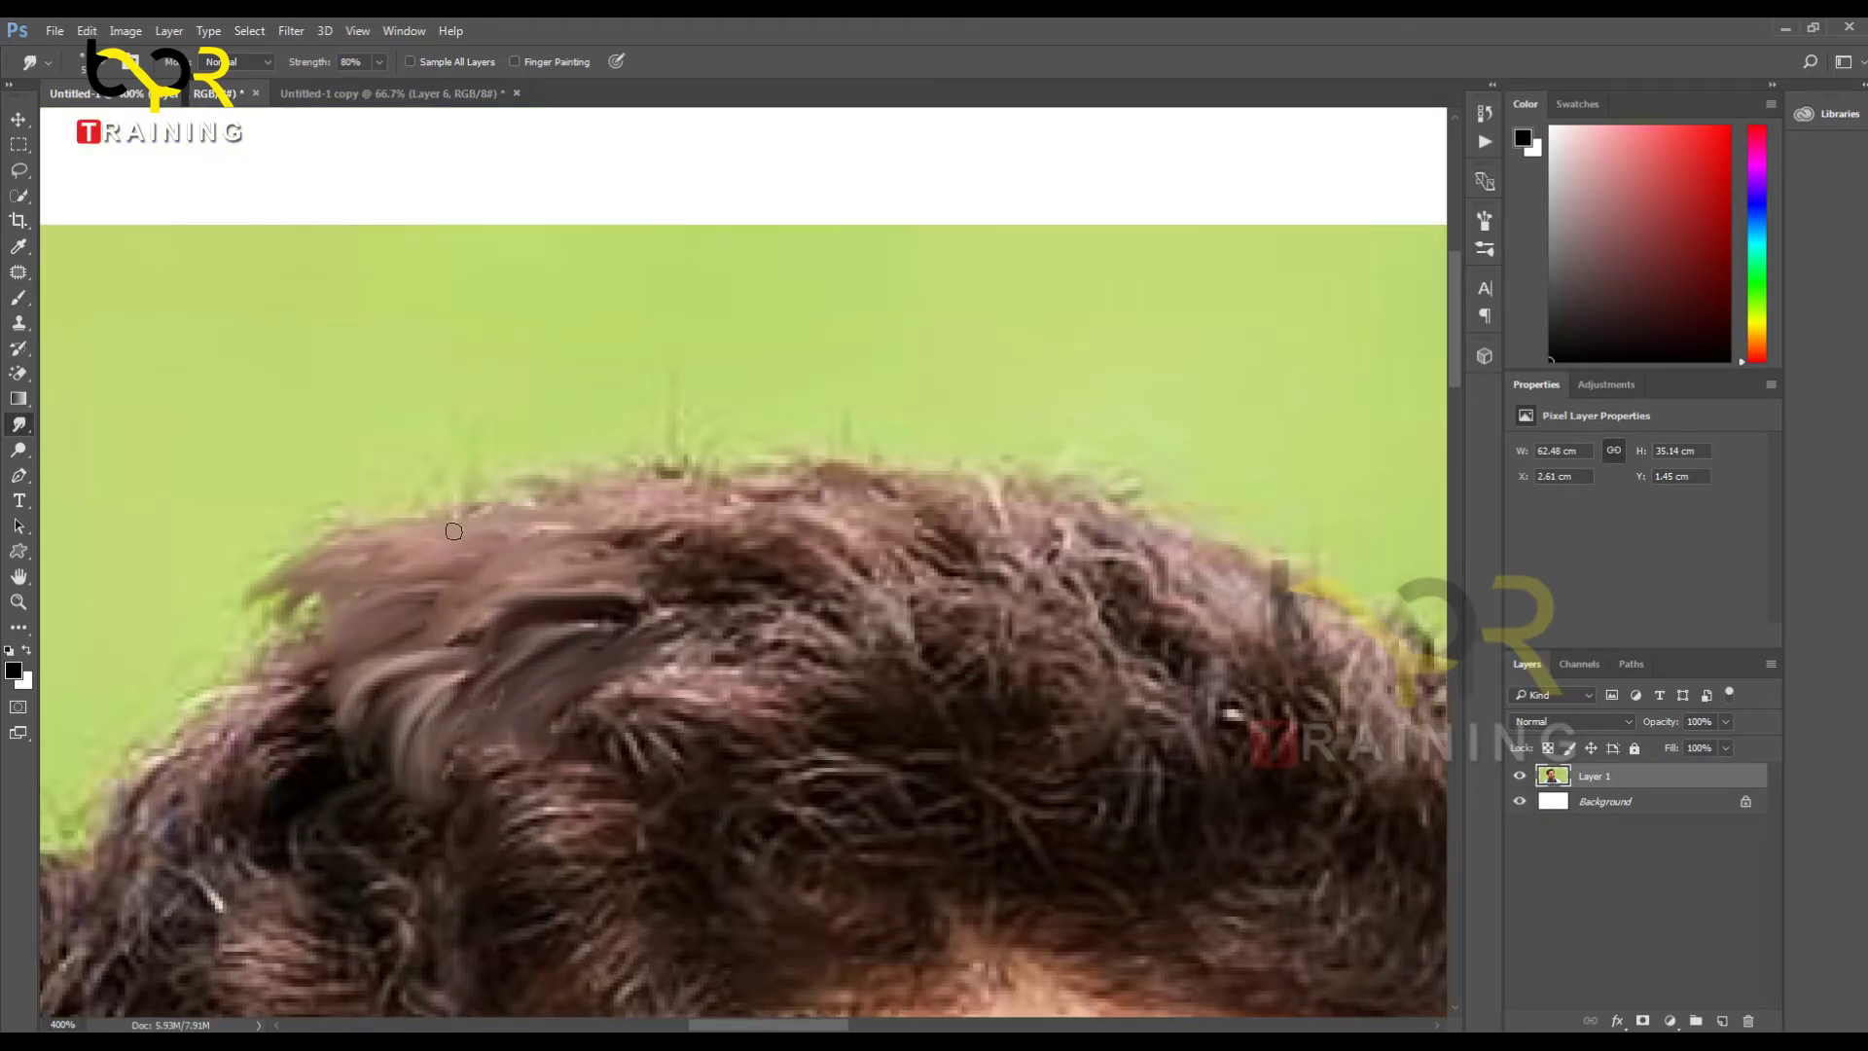
pyautogui.moveTo(579, 515); pyautogui.dragTo(443, 522)
pyautogui.moveTo(659, 535); pyautogui.dragTo(581, 542)
pyautogui.moveTo(729, 511)
pyautogui.mouseDown()
pyautogui.moveTo(613, 543)
pyautogui.moveTo(555, 528)
pyautogui.moveTo(598, 533)
pyautogui.mouseUp()
pyautogui.moveTo(748, 544); pyautogui.dragTo(622, 588)
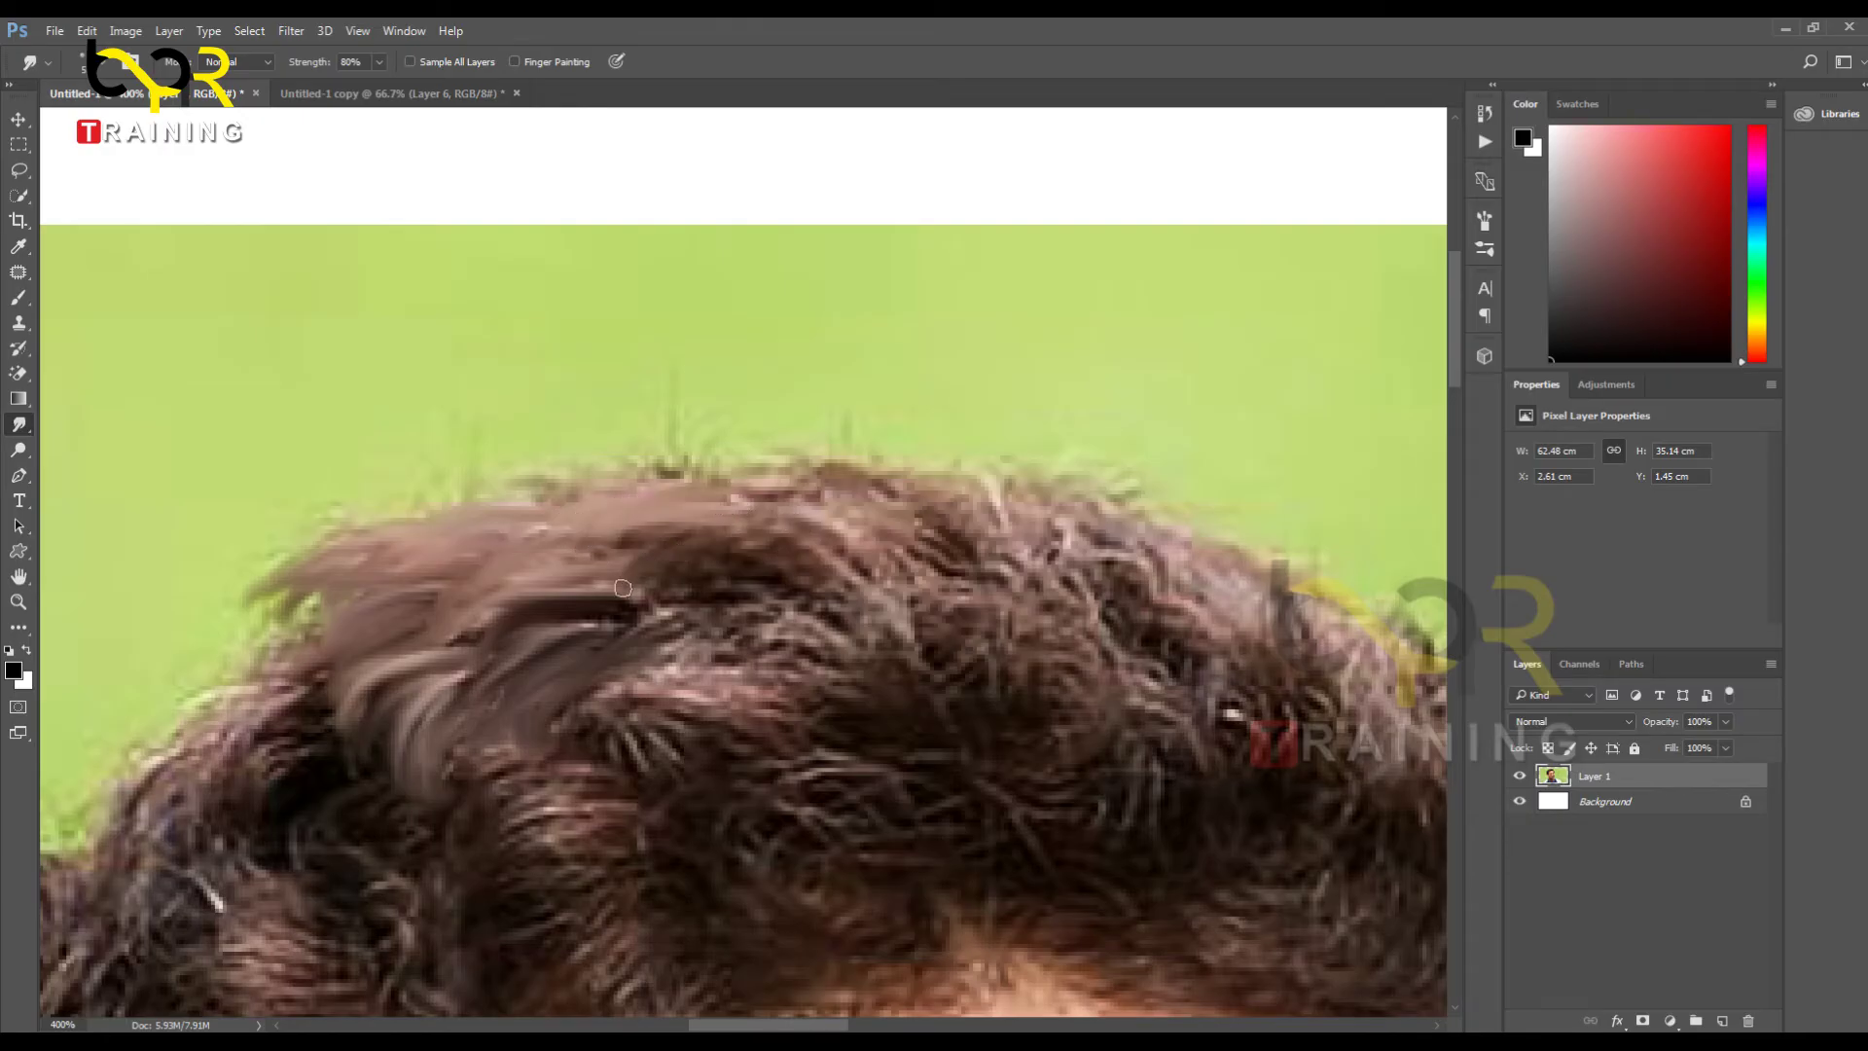
pyautogui.moveTo(806, 529); pyautogui.dragTo(628, 552)
pyautogui.moveTo(745, 541); pyautogui.dragTo(577, 572)
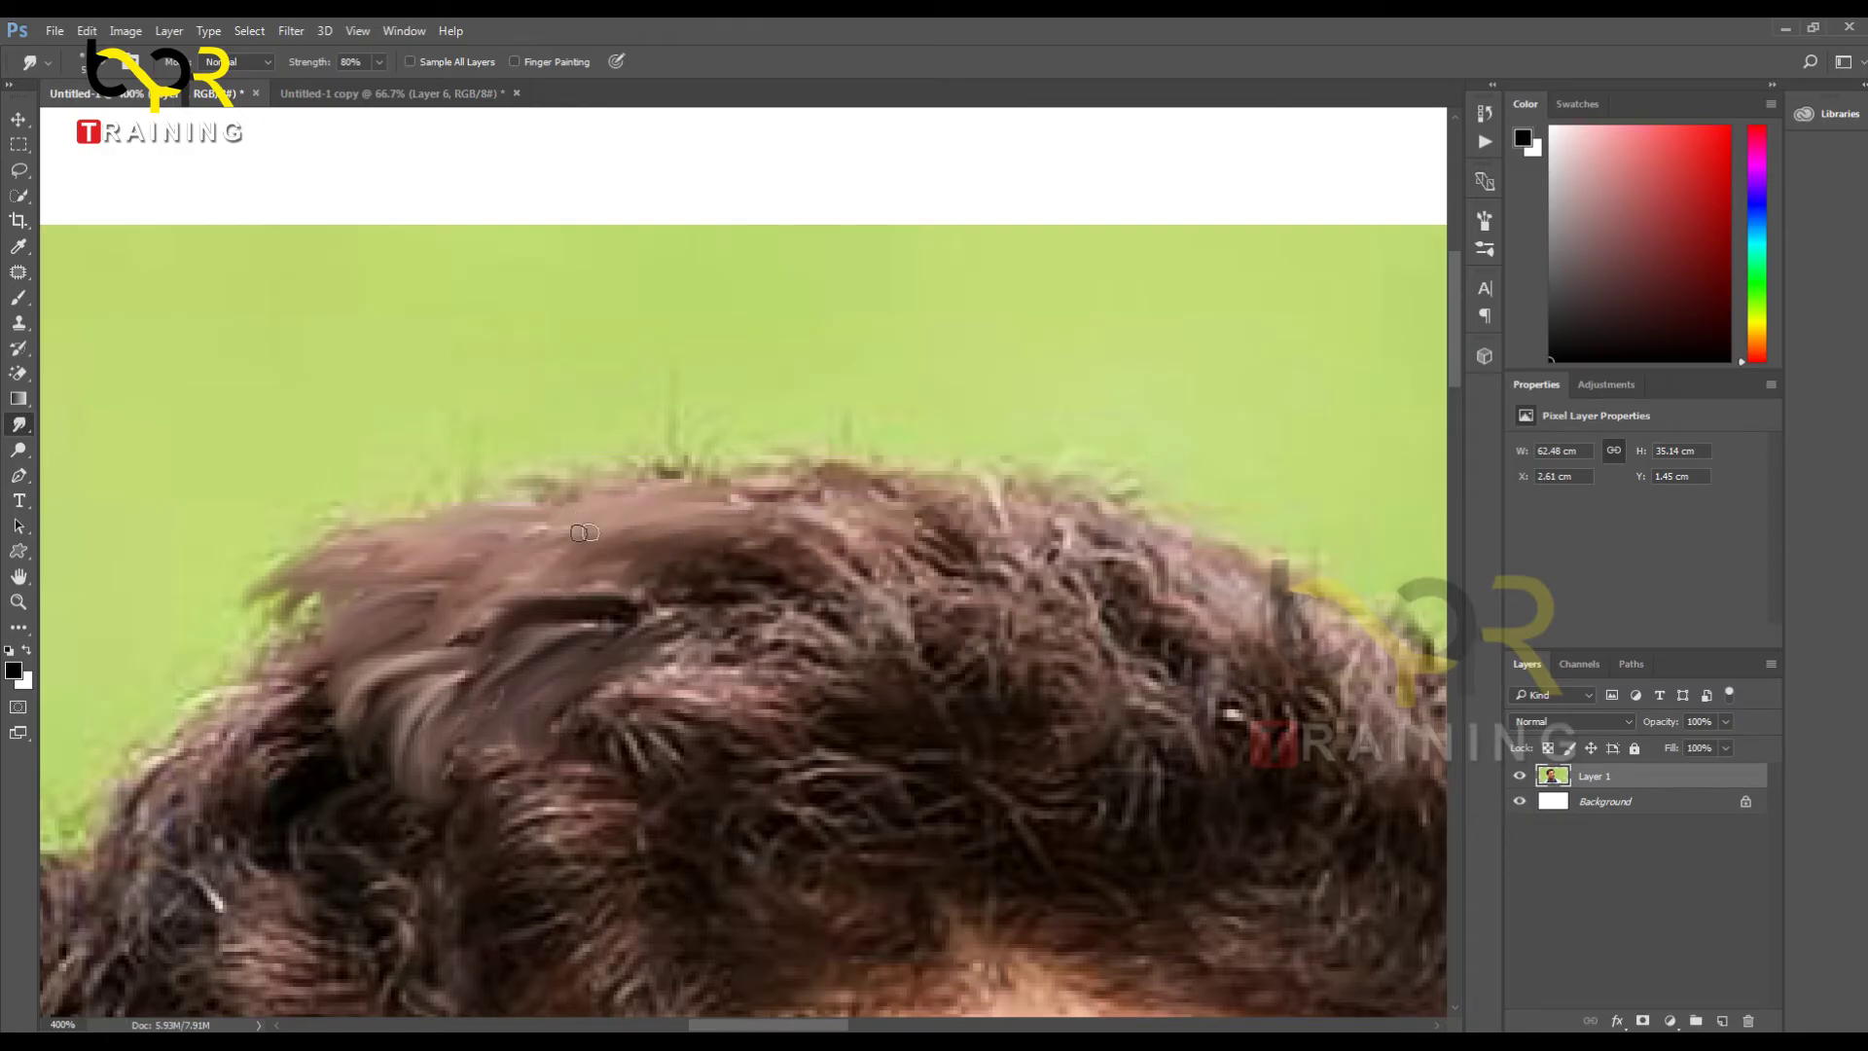
# Step: Smudge long strokes along the top hair edge and through the dark strands just beneath it
pyautogui.moveTo(880, 608); pyautogui.dragTo(822, 520)
pyautogui.moveTo(716, 463); pyautogui.dragTo(587, 533)
pyautogui.moveTo(792, 474)
pyautogui.mouseDown()
pyautogui.moveTo(580, 551)
pyautogui.moveTo(556, 529)
pyautogui.mouseUp()
pyautogui.moveTo(720, 477); pyautogui.dragTo(547, 511)
pyautogui.moveTo(696, 514); pyautogui.dragTo(535, 535)
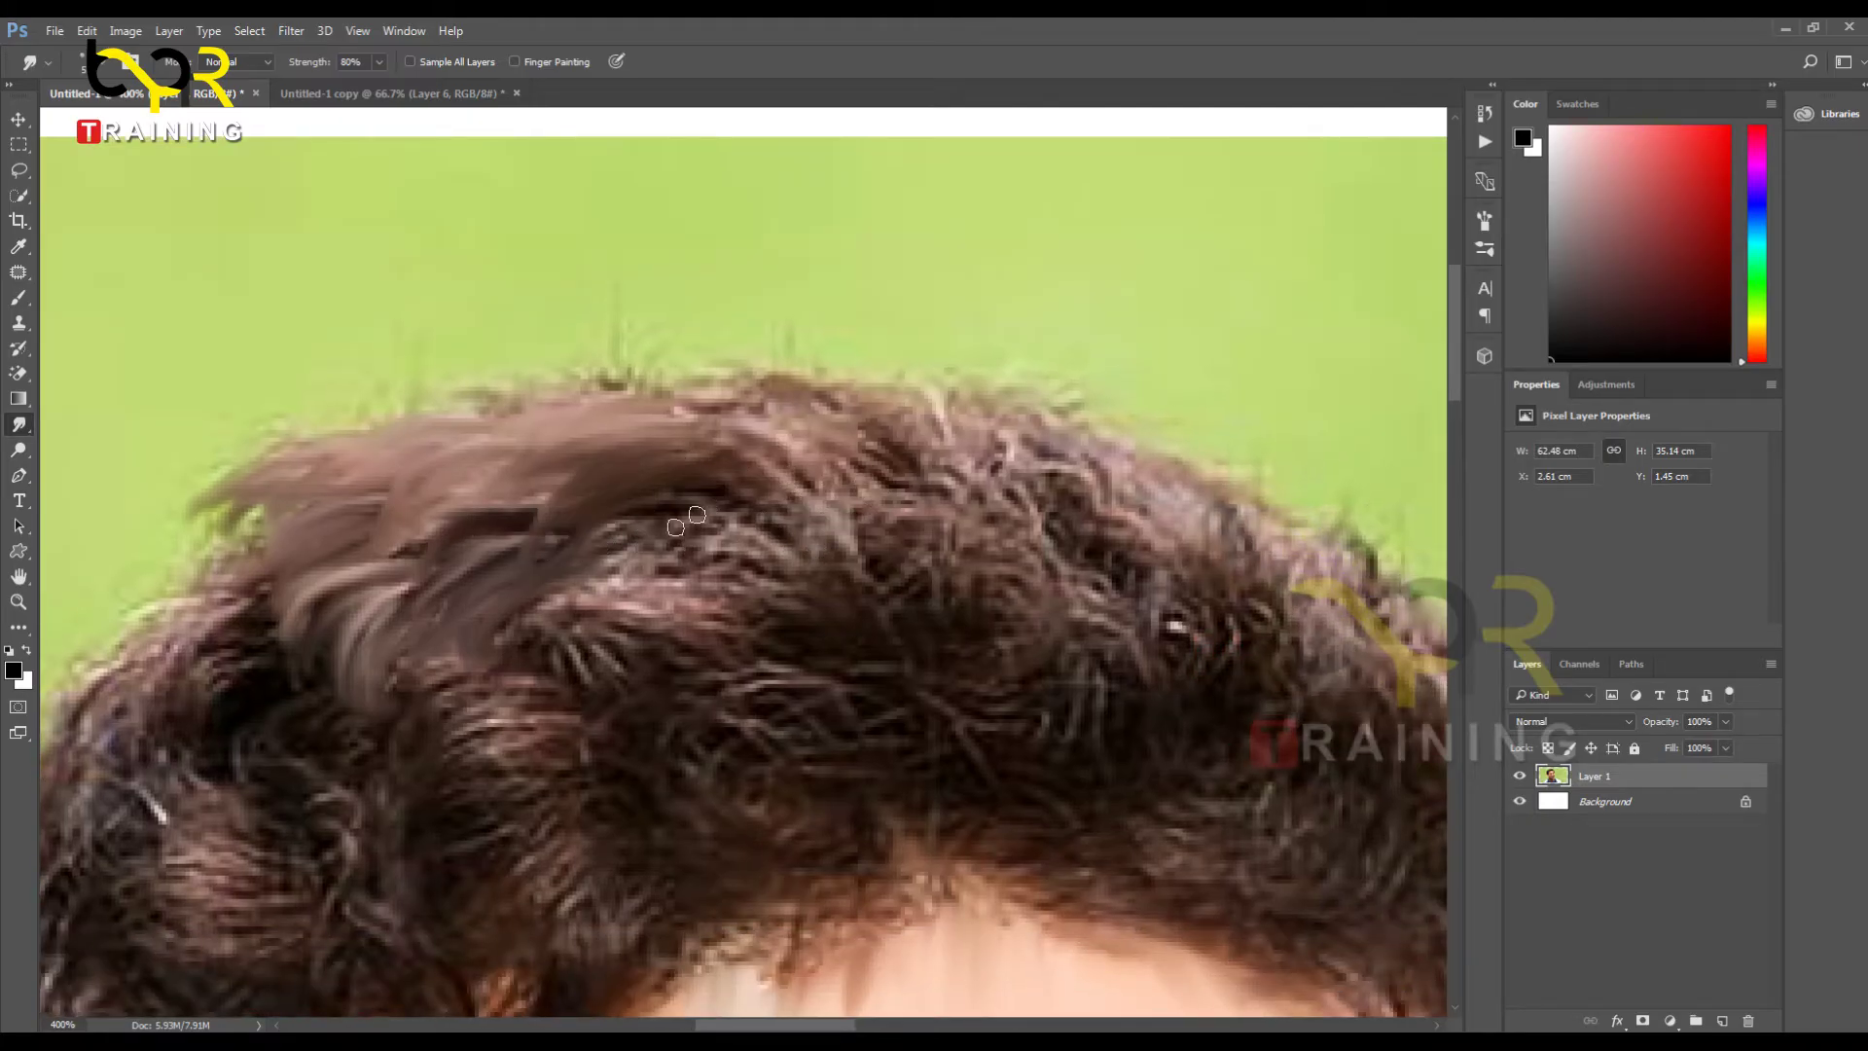
pyautogui.moveTo(649, 537); pyautogui.dragTo(469, 550)
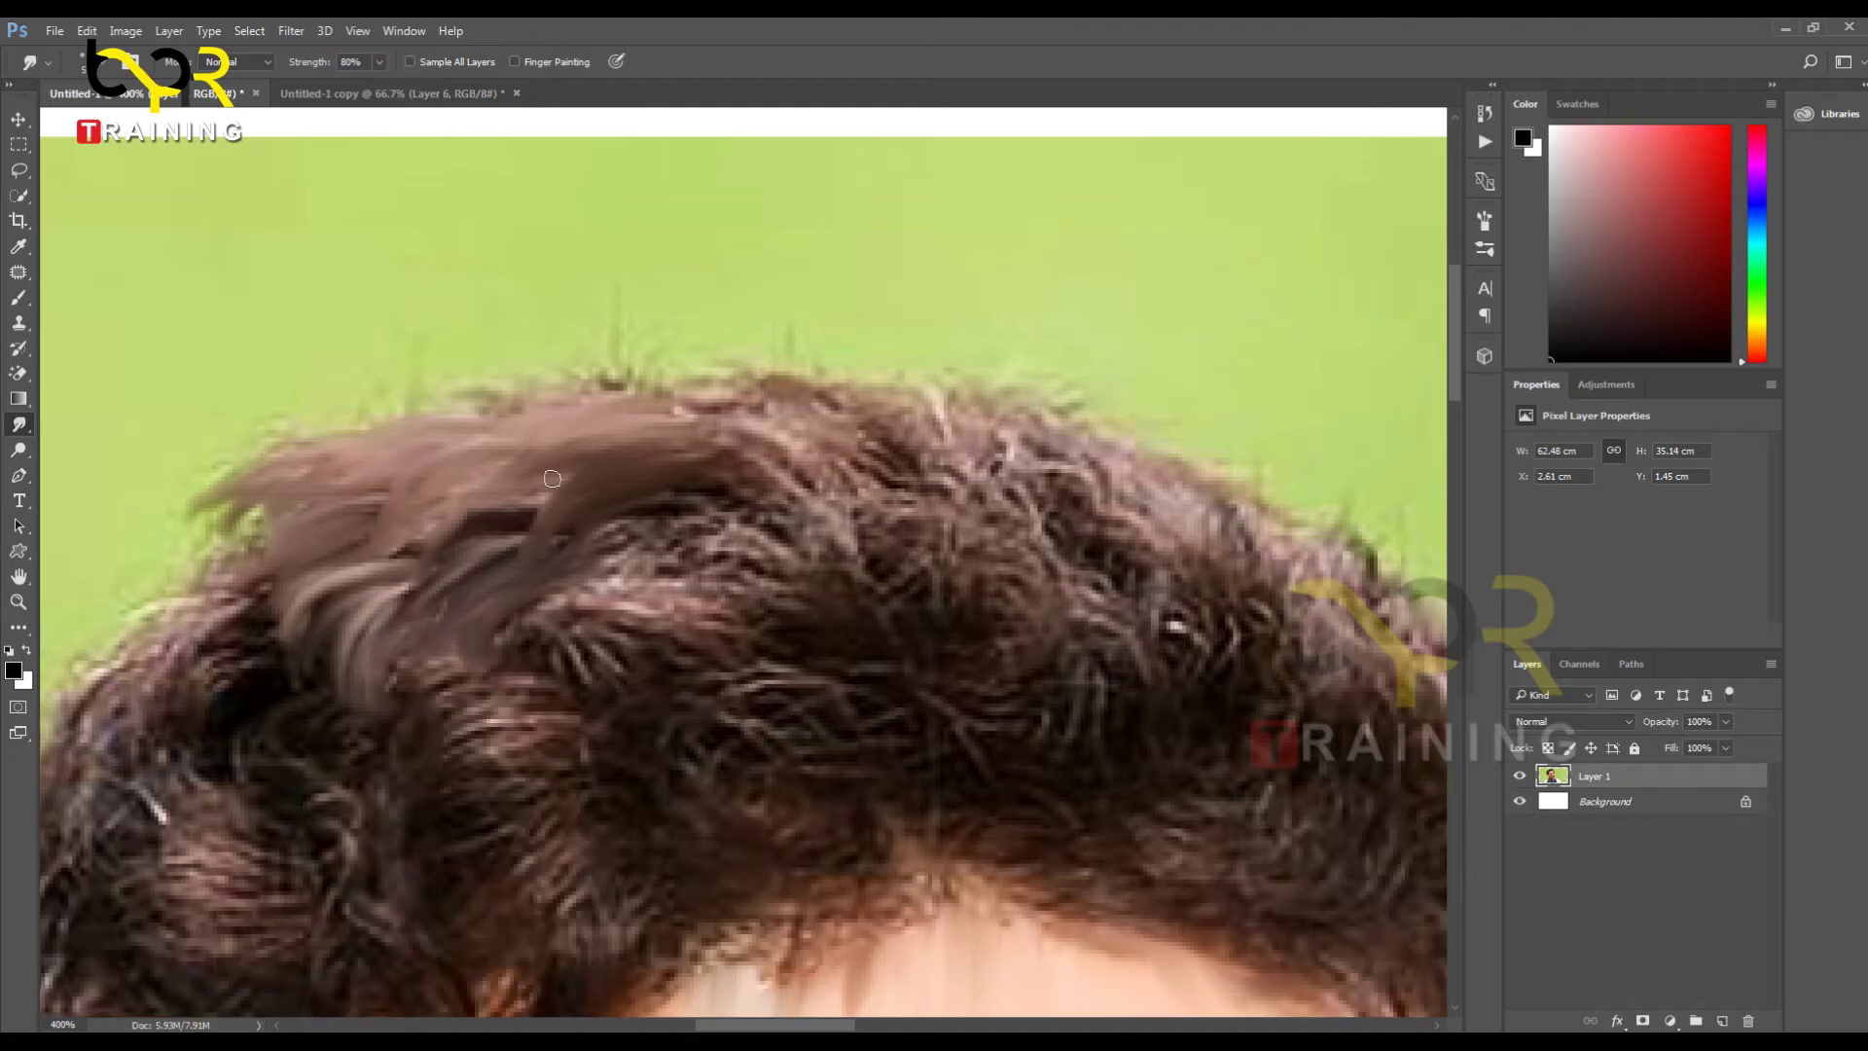
# Step: Blend the dark gap within the ear-side tuft and extend the smudged strands in from the crown
pyautogui.moveTo(558, 500); pyautogui.dragTo(359, 516)
pyautogui.moveTo(501, 505); pyautogui.dragTo(383, 561)
pyautogui.moveTo(546, 535)
pyautogui.mouseDown()
pyautogui.moveTo(493, 521)
pyautogui.moveTo(407, 556)
pyautogui.mouseUp()
pyautogui.moveTo(514, 517); pyautogui.dragTo(374, 558)
pyautogui.moveTo(780, 515)
pyautogui.mouseDown()
pyautogui.moveTo(627, 553)
pyautogui.moveTo(600, 528)
pyautogui.mouseUp()
pyautogui.moveTo(876, 436); pyautogui.dragTo(604, 465)
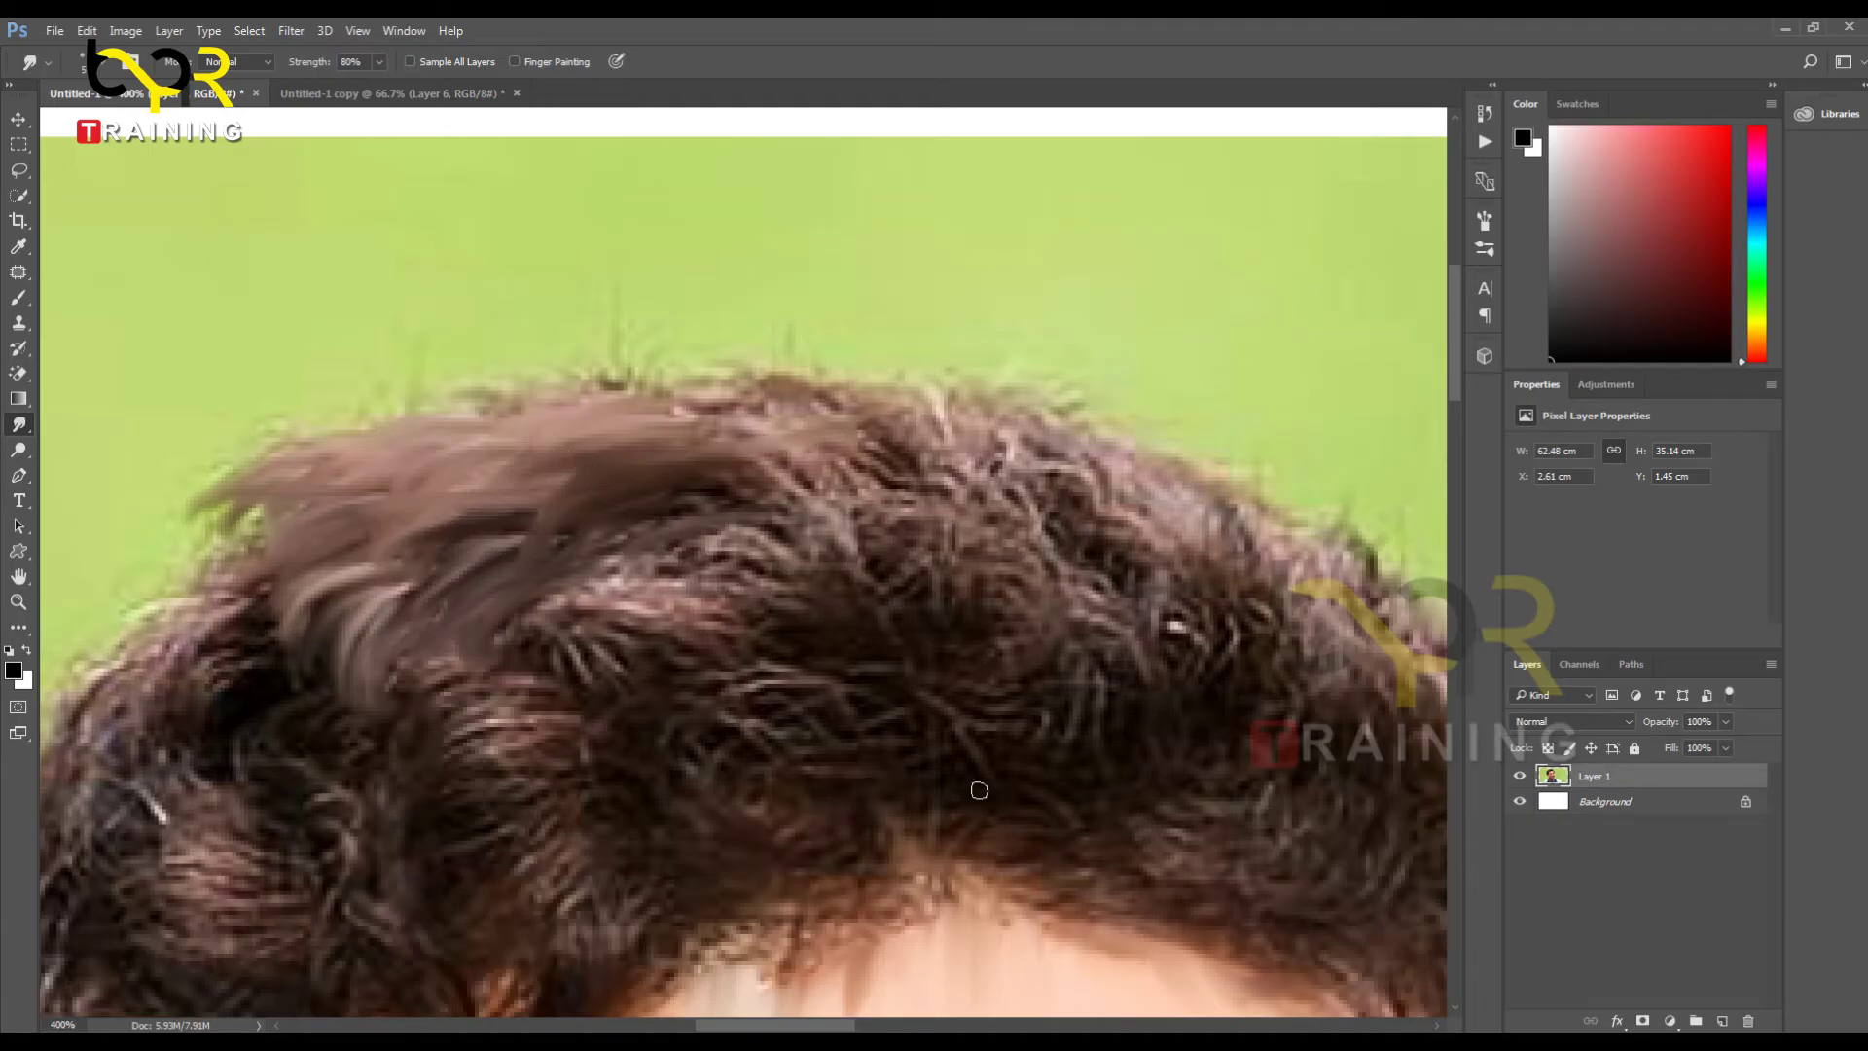
# Step: Smooth the hair outline above the tuft and smudge the neighbouring crown strands into it
pyautogui.moveTo(754, 402)
pyautogui.mouseDown()
pyautogui.moveTo(587, 418)
pyautogui.moveTo(591, 396)
pyautogui.moveTo(465, 400)
pyautogui.mouseUp()
pyautogui.moveTo(619, 382); pyautogui.dragTo(536, 388)
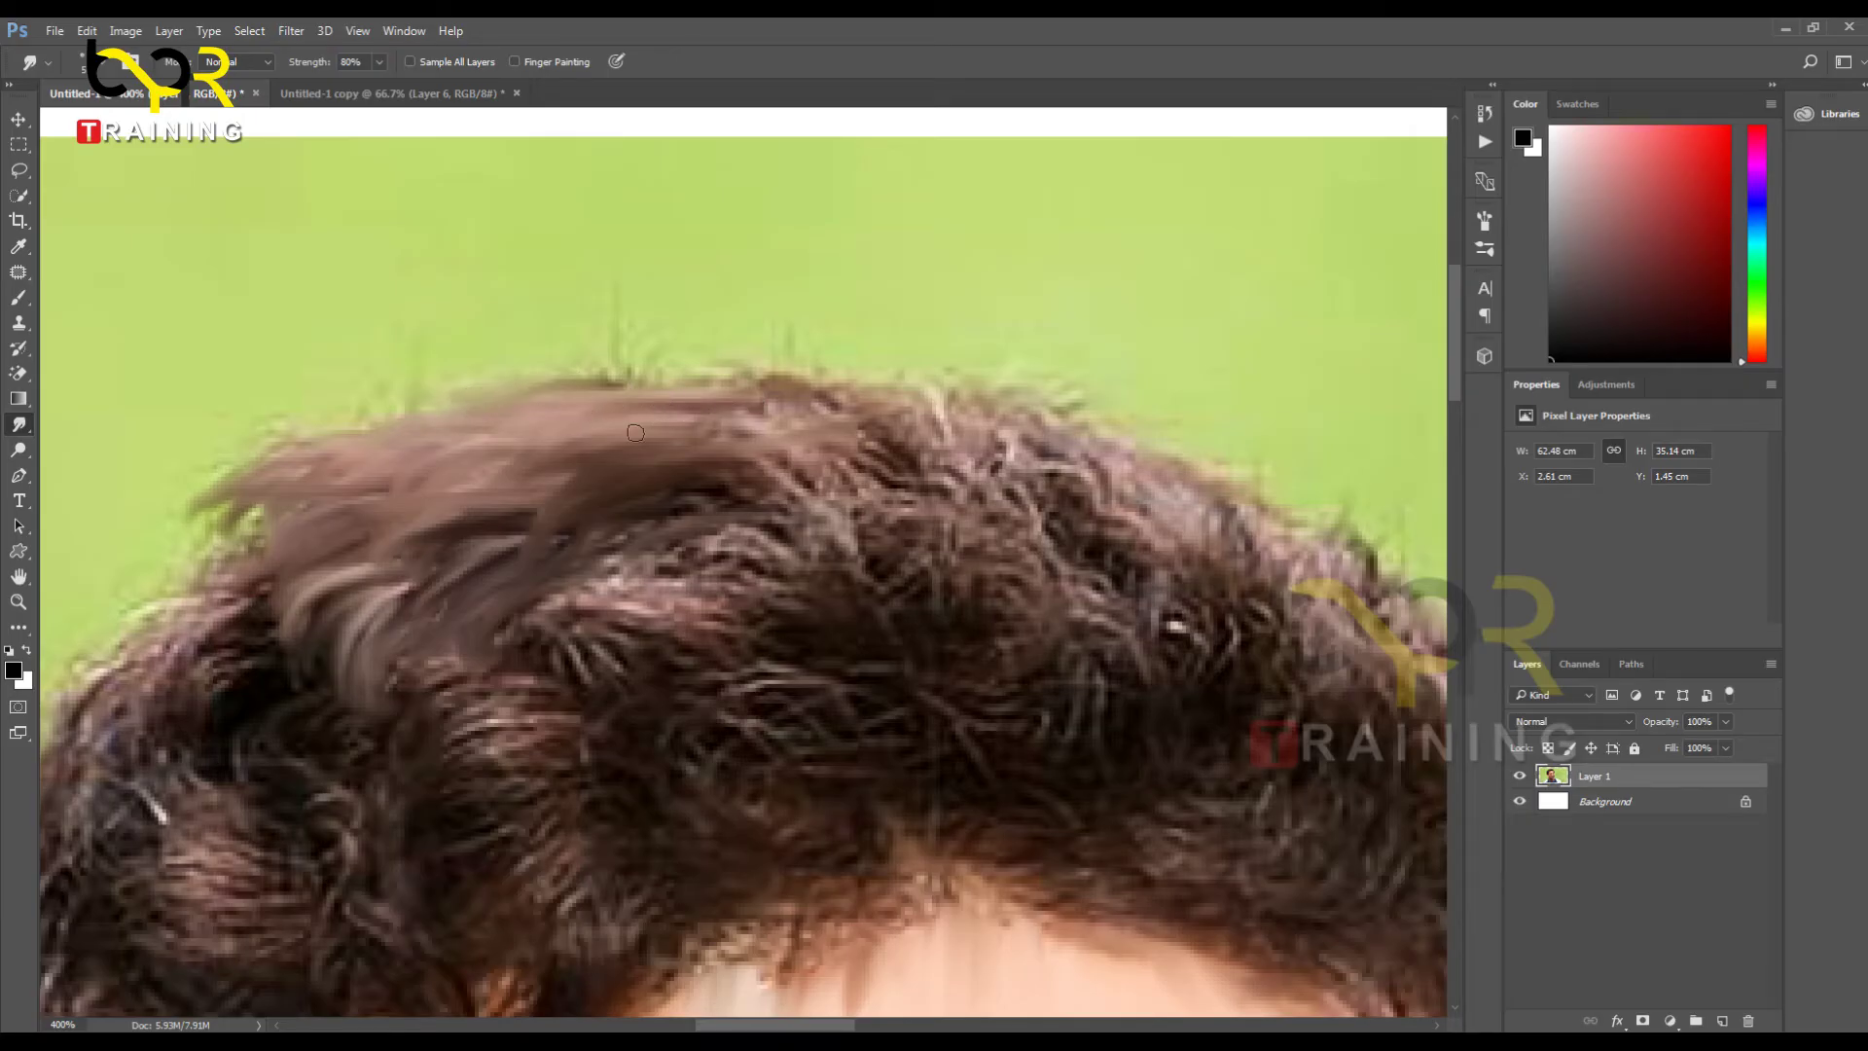
pyautogui.moveTo(786, 415)
pyautogui.mouseDown()
pyautogui.moveTo(612, 433)
pyautogui.moveTo(725, 391)
pyautogui.moveTo(564, 388)
pyautogui.moveTo(663, 440)
pyautogui.mouseUp()
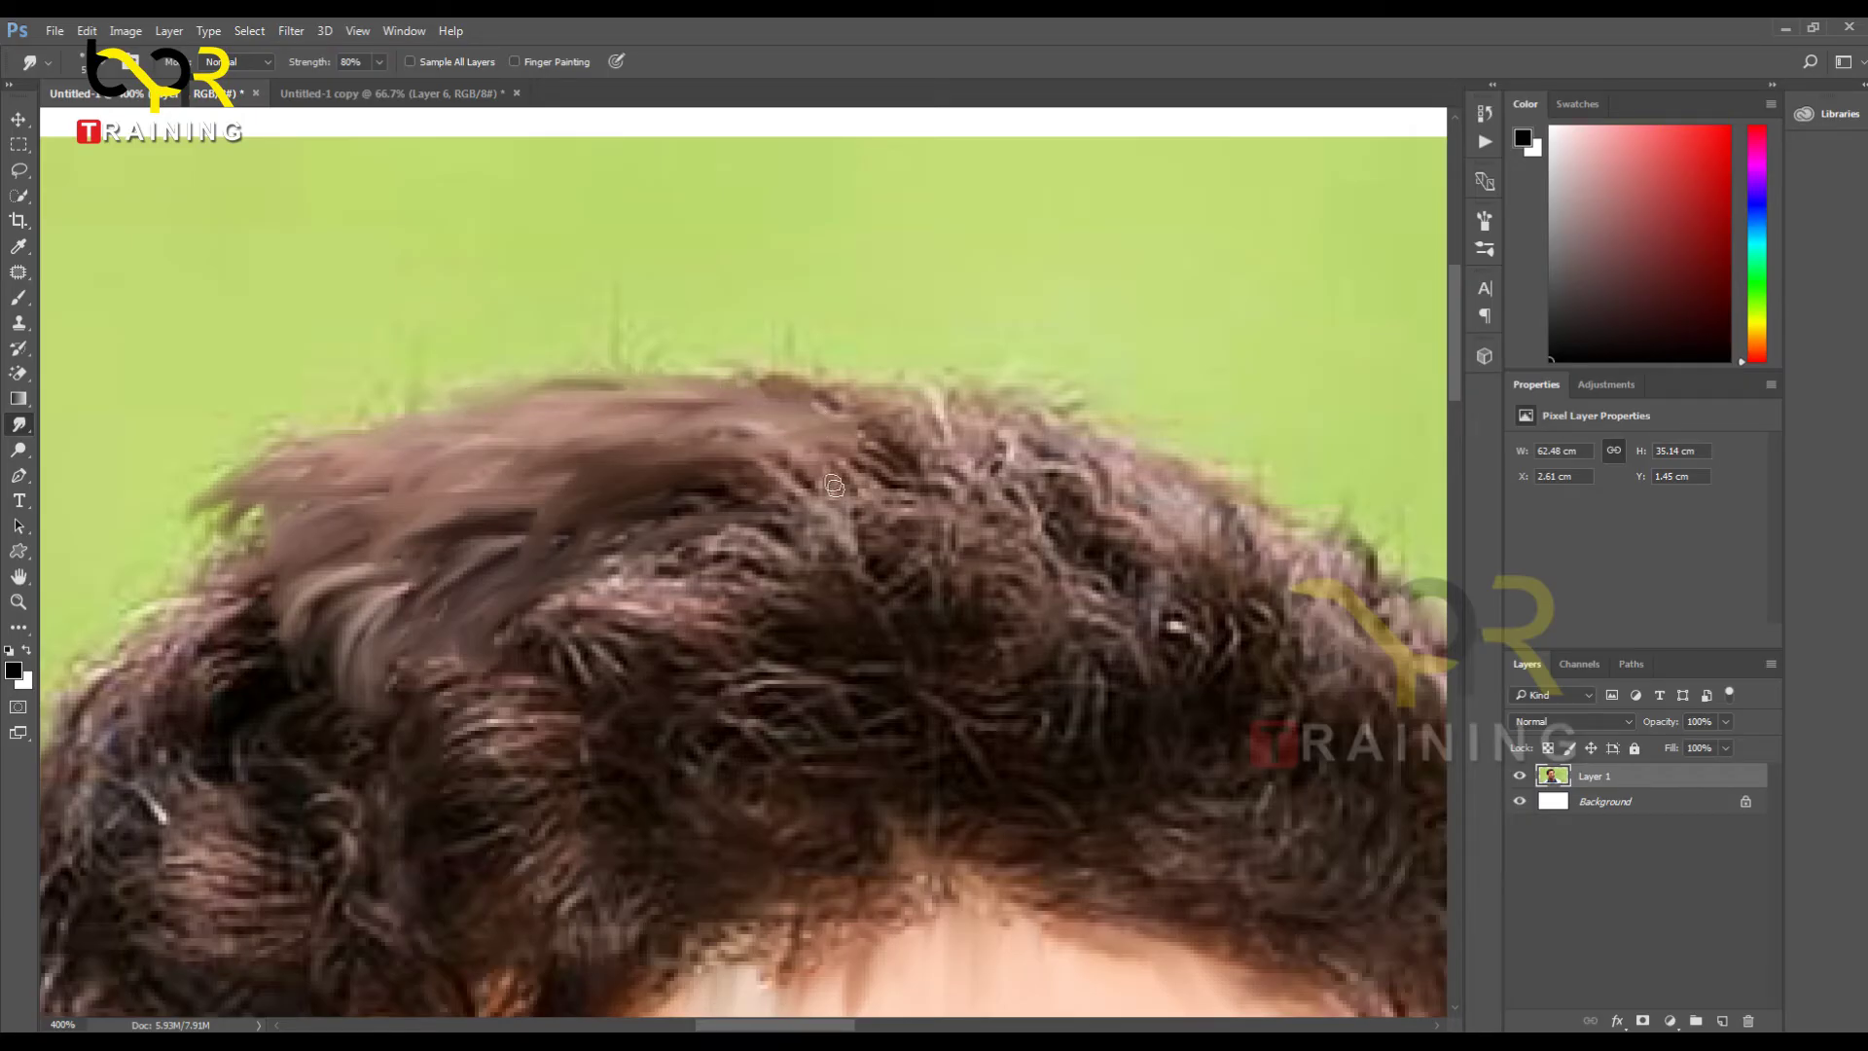
pyautogui.moveTo(835, 486)
pyautogui.mouseDown()
pyautogui.moveTo(655, 471)
pyautogui.moveTo(660, 439)
pyautogui.mouseUp()
pyautogui.moveTo(780, 445); pyautogui.dragTo(667, 475)
# Step: Smudge the middle crown hair in long strokes and blend the dark strands beneath it into the smoothed area
pyautogui.moveTo(943, 432); pyautogui.dragTo(759, 409)
pyautogui.moveTo(948, 432)
pyautogui.mouseDown()
pyautogui.moveTo(780, 388)
pyautogui.moveTo(775, 433)
pyautogui.mouseUp()
pyautogui.moveTo(966, 479)
pyautogui.mouseDown()
pyautogui.moveTo(699, 442)
pyautogui.moveTo(750, 425)
pyautogui.mouseUp()
pyautogui.moveTo(918, 550); pyautogui.dragTo(929, 581)
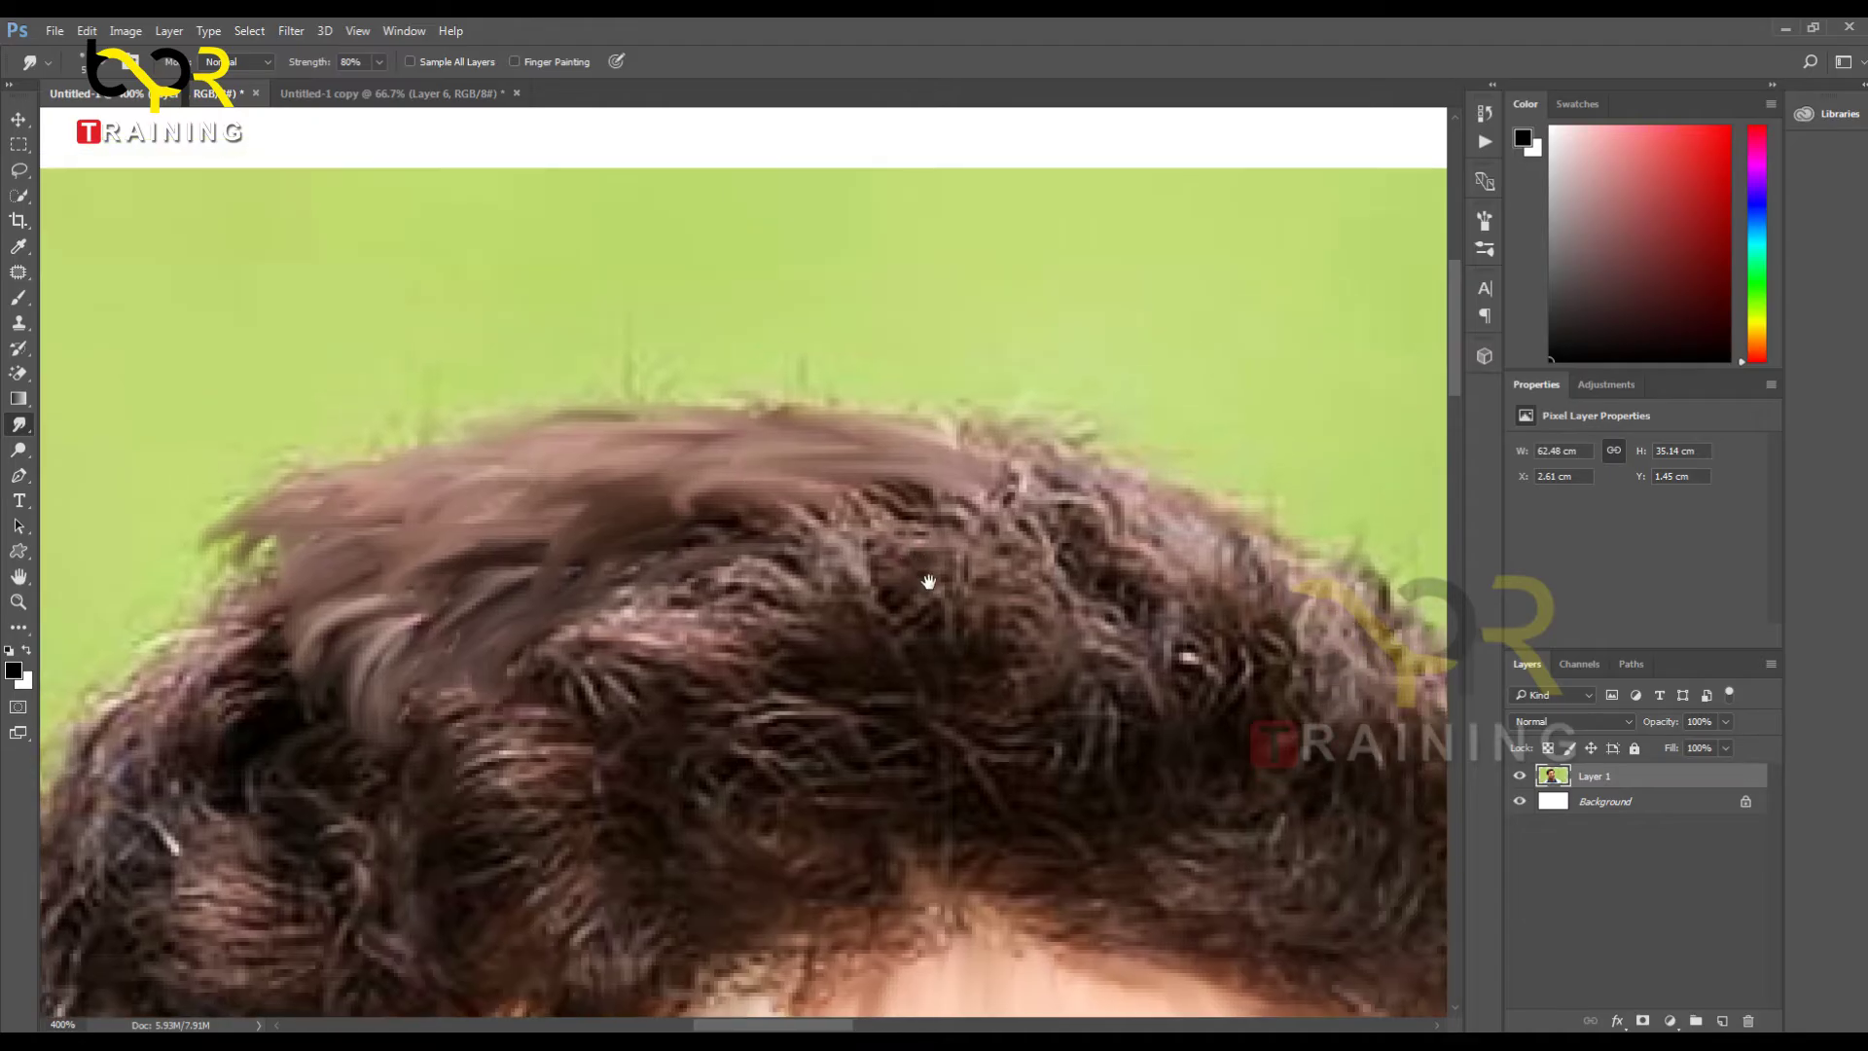
pyautogui.moveTo(818, 529); pyautogui.dragTo(632, 503)
pyautogui.moveTo(718, 554); pyautogui.dragTo(617, 587)
pyautogui.moveTo(729, 549); pyautogui.dragTo(569, 528)
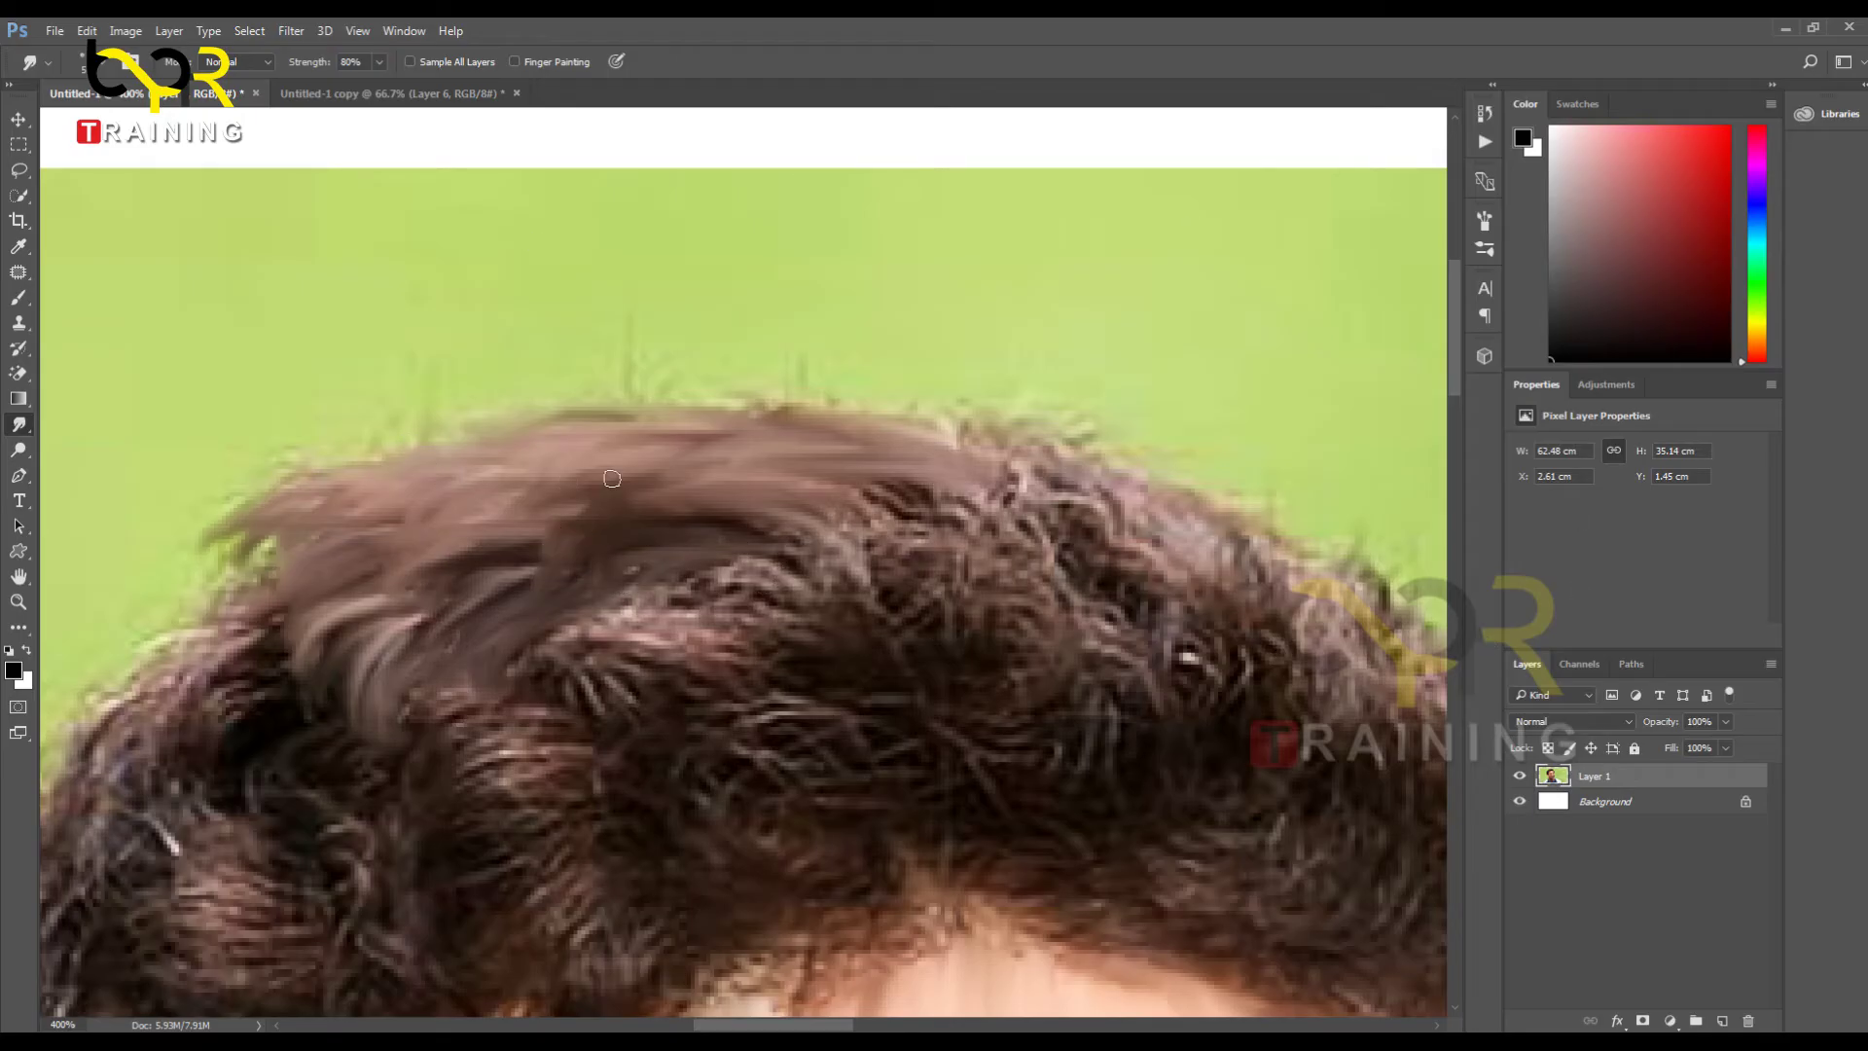
# Step: Smudge the hair just beyond the crown's middle, drawing the far-side strands back into the smoothed top
pyautogui.moveTo(1007, 624); pyautogui.dragTo(842, 635)
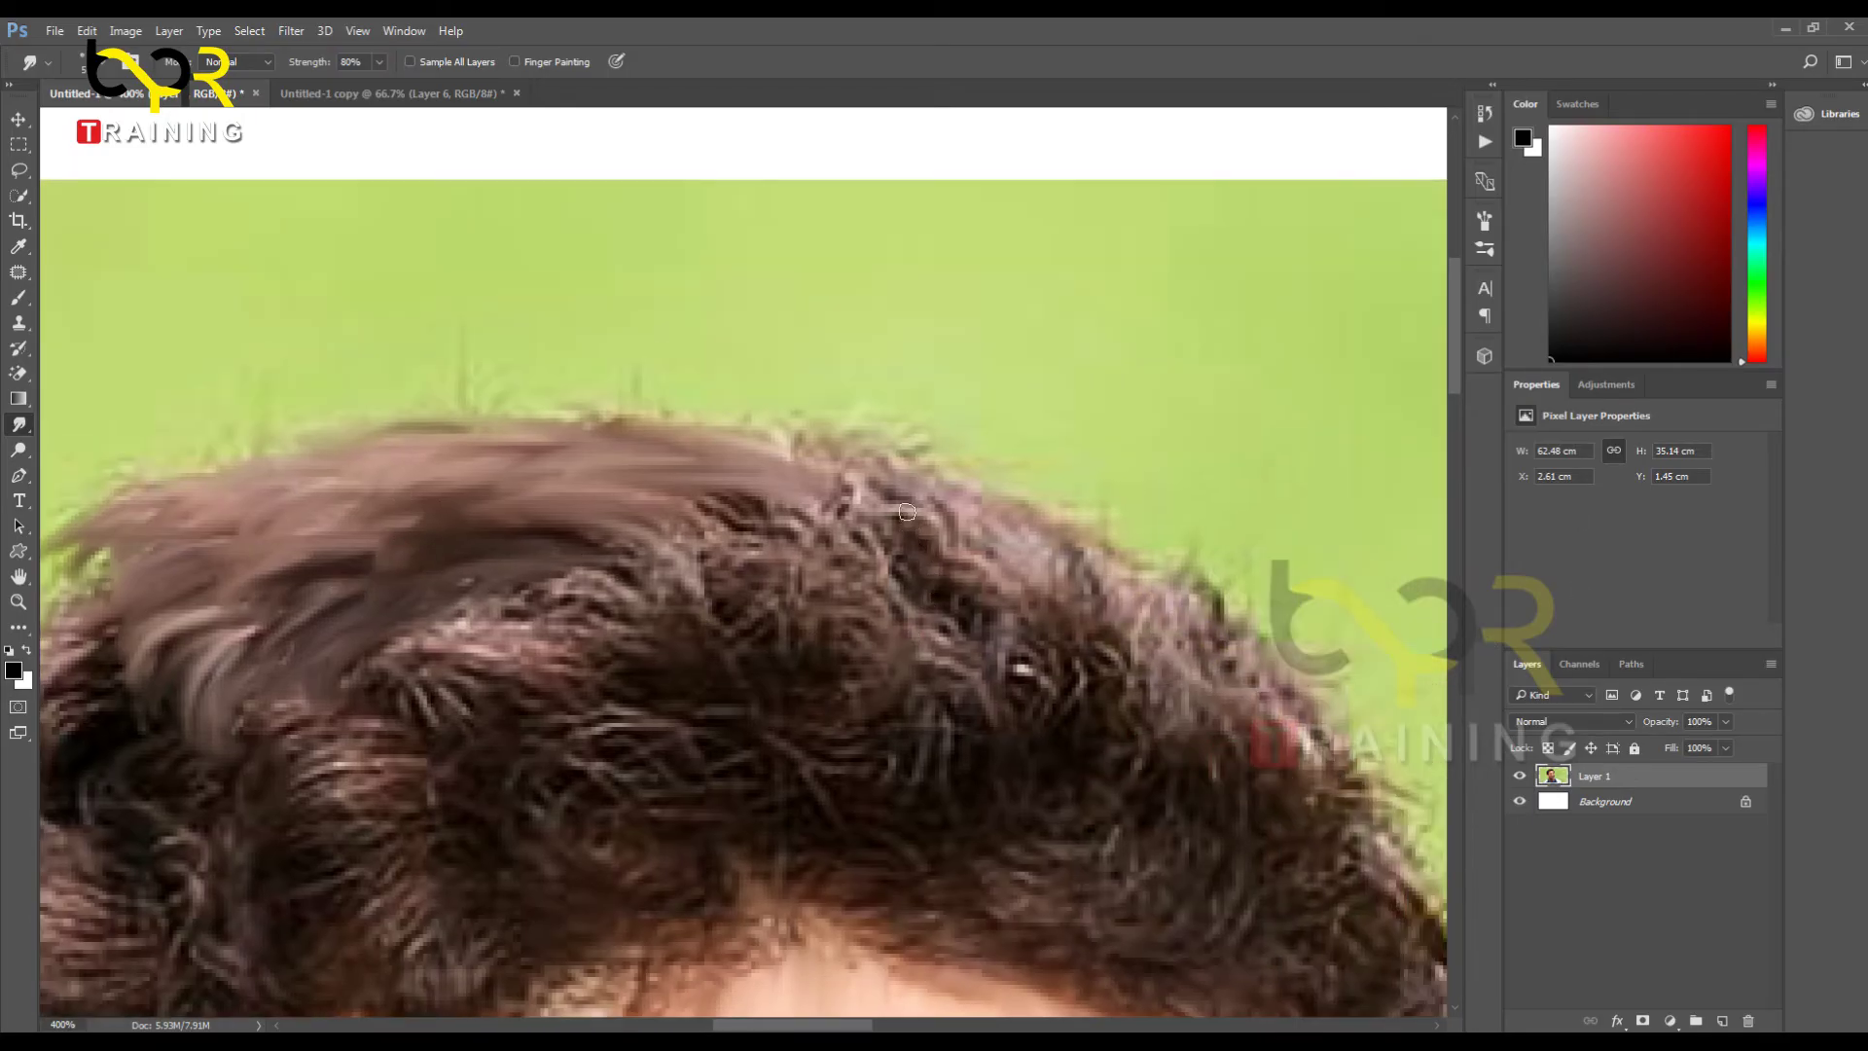
pyautogui.moveTo(879, 474); pyautogui.dragTo(695, 433)
pyautogui.moveTo(852, 509); pyautogui.dragTo(773, 451)
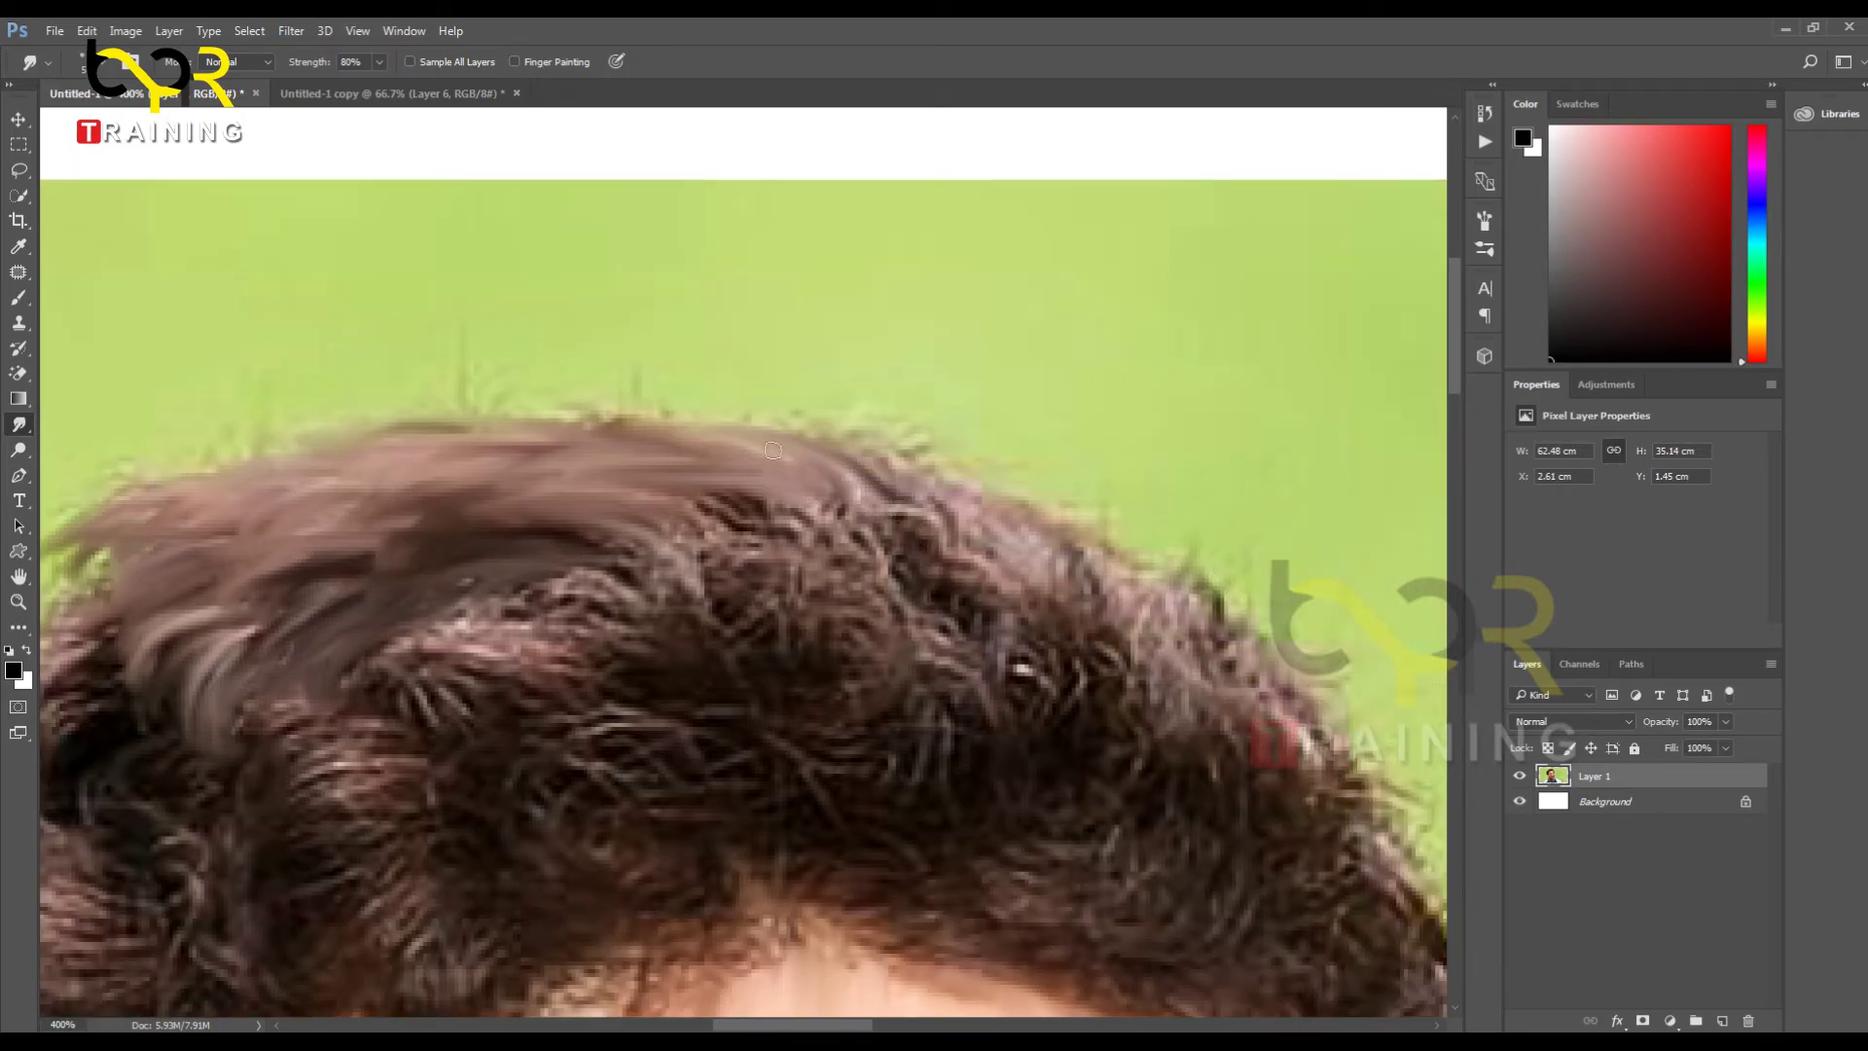
pyautogui.moveTo(822, 530)
pyautogui.mouseDown()
pyautogui.moveTo(701, 488)
pyautogui.moveTo(686, 455)
pyautogui.moveTo(696, 480)
pyautogui.moveTo(636, 500)
pyautogui.moveTo(645, 472)
pyautogui.moveTo(628, 472)
pyautogui.moveTo(798, 530)
pyautogui.moveTo(761, 471)
pyautogui.moveTo(839, 512)
pyautogui.moveTo(764, 477)
pyautogui.moveTo(660, 478)
pyautogui.mouseUp()
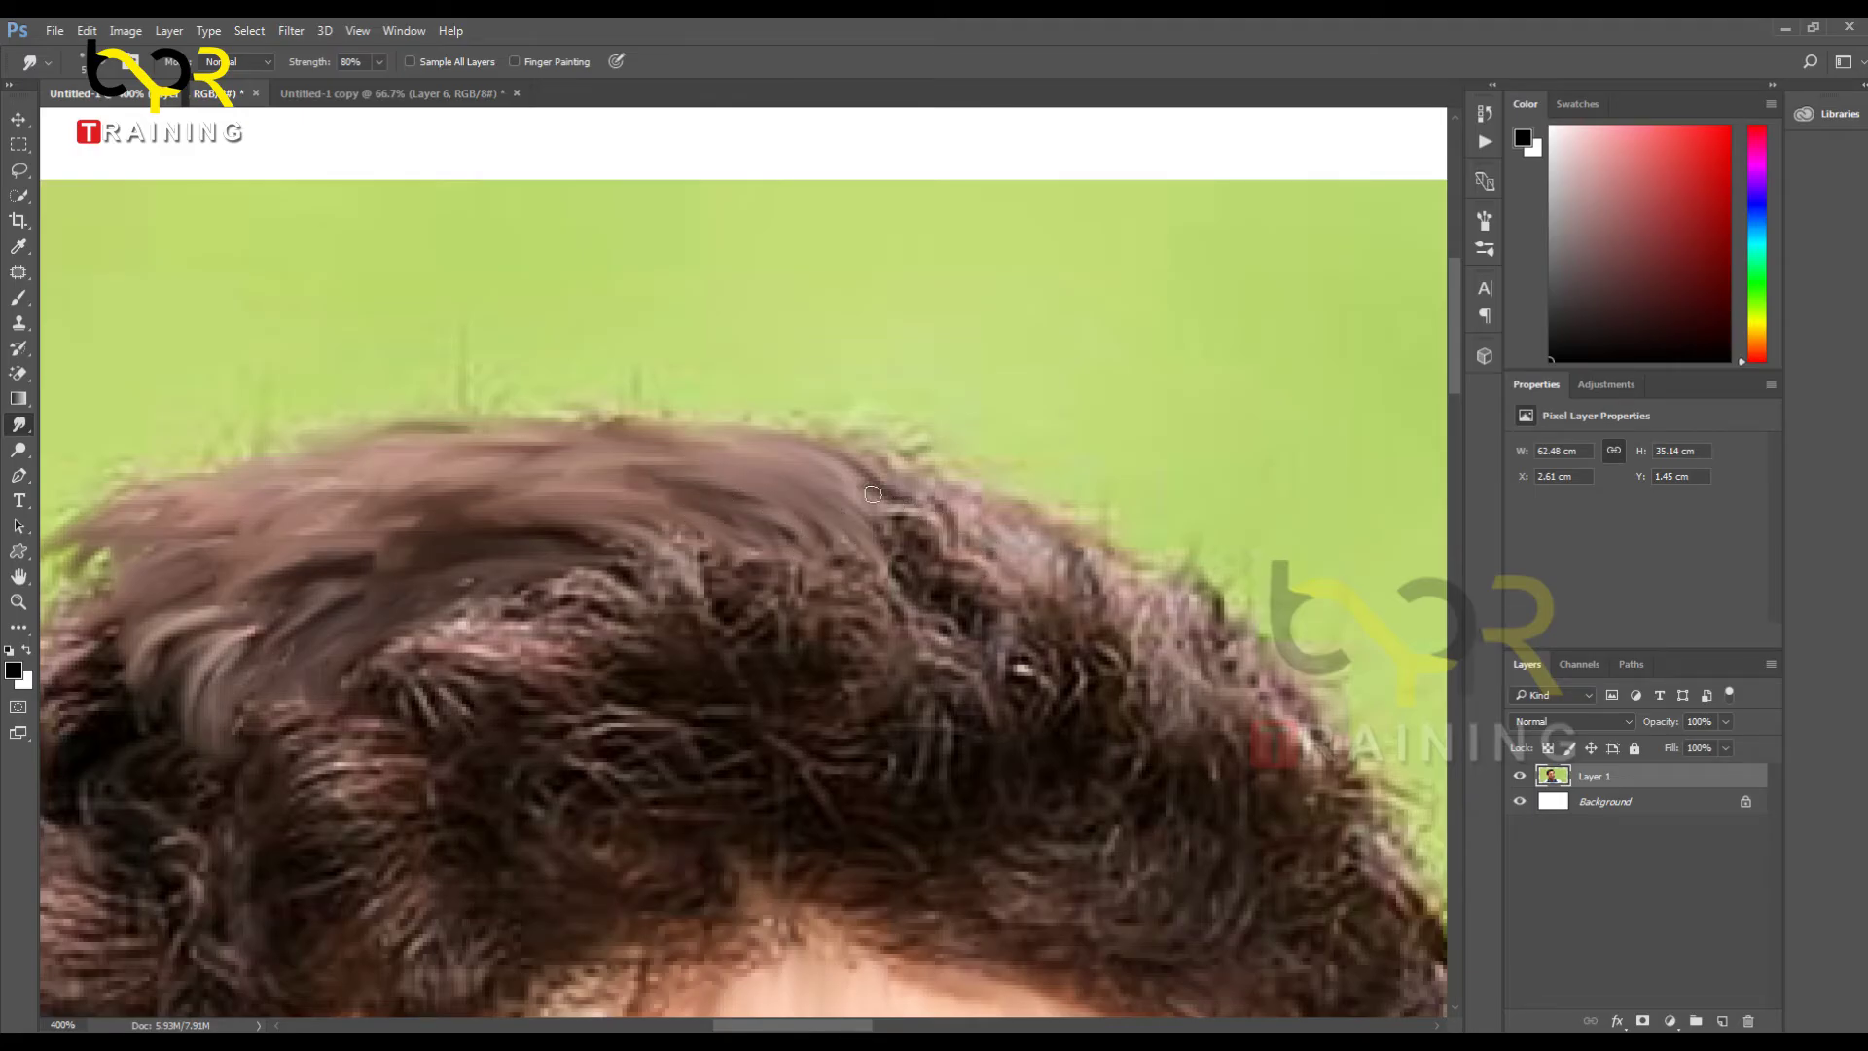
# Step: Smudge the far-side crown strands and the dark curls beneath them back into the smoothed top of the hair
pyautogui.moveTo(924, 521)
pyautogui.mouseDown()
pyautogui.moveTo(868, 506)
pyautogui.moveTo(938, 573)
pyautogui.moveTo(795, 503)
pyautogui.moveTo(955, 584)
pyautogui.moveTo(980, 517)
pyautogui.moveTo(861, 485)
pyautogui.moveTo(915, 491)
pyautogui.moveTo(964, 570)
pyautogui.moveTo(862, 508)
pyautogui.mouseUp()
pyautogui.moveTo(1035, 563)
pyautogui.mouseDown()
pyautogui.moveTo(967, 576)
pyautogui.moveTo(1032, 593)
pyautogui.moveTo(956, 600)
pyautogui.moveTo(824, 545)
pyautogui.mouseUp()
pyautogui.scroll(-2, 1063, 933)
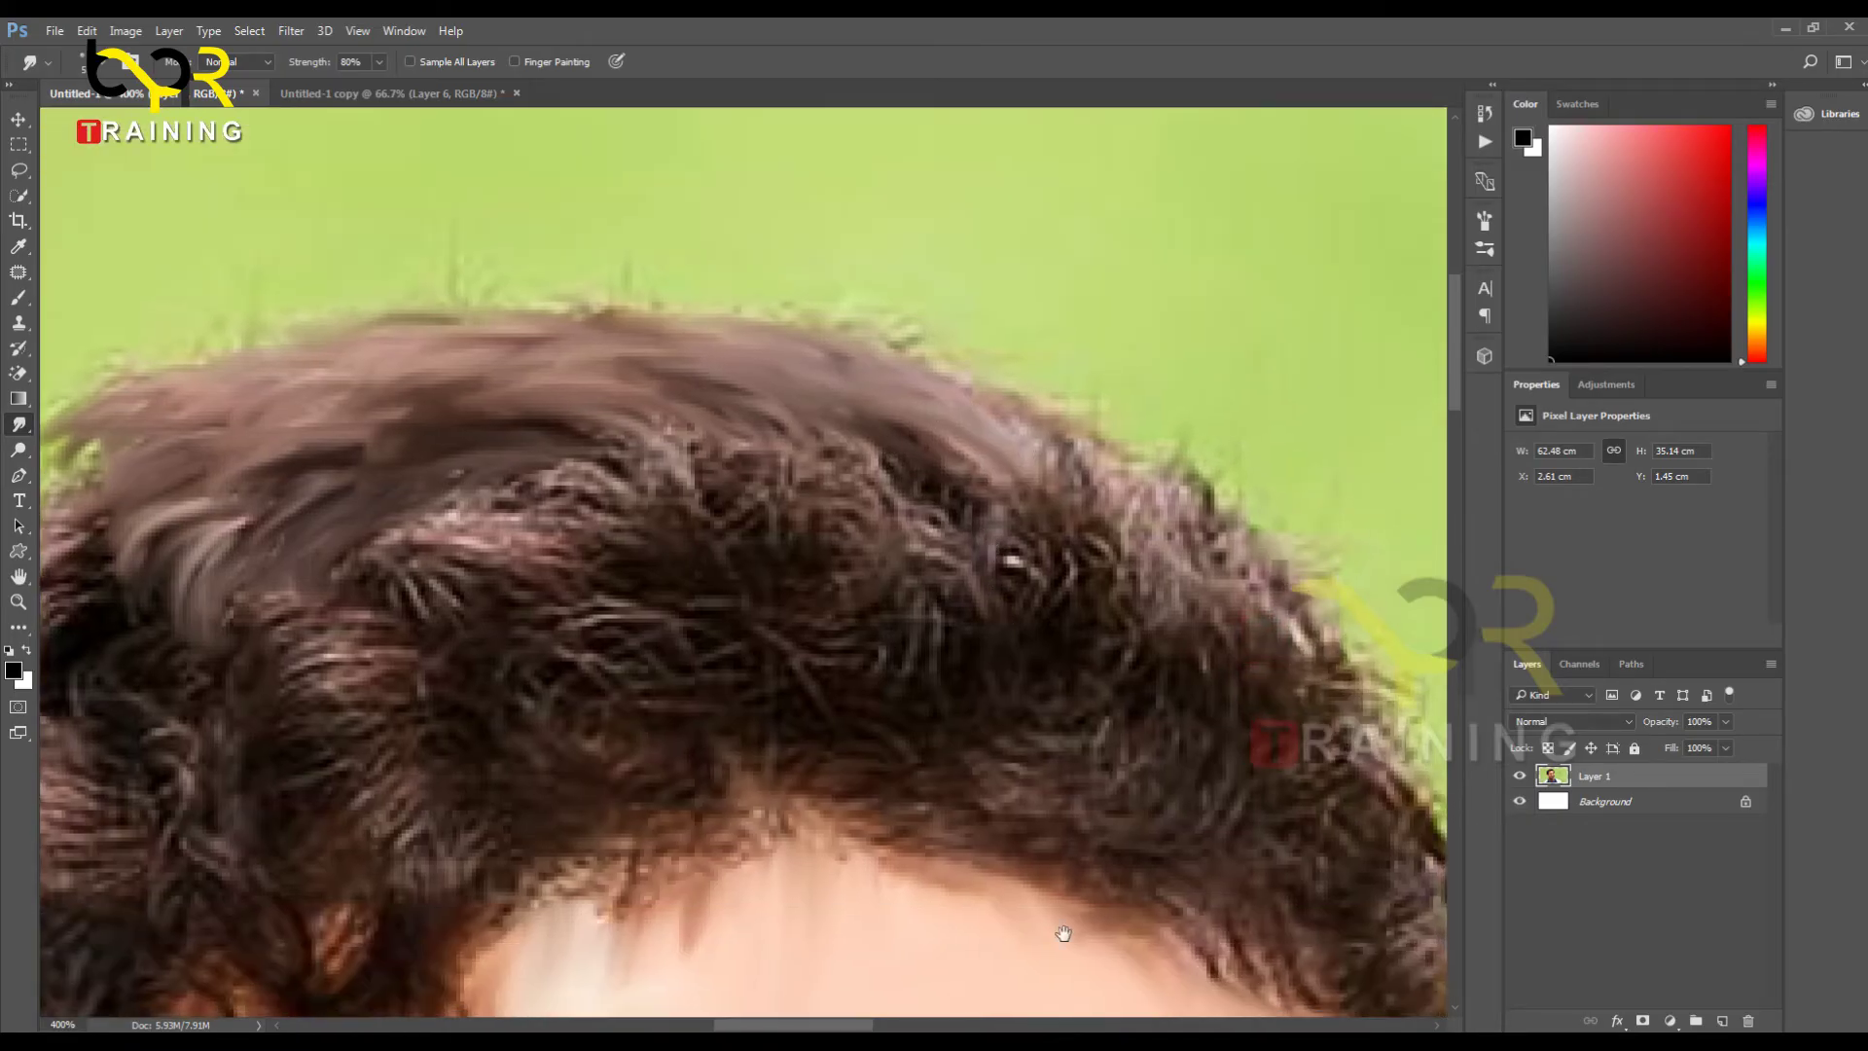
pyautogui.moveTo(760, 448); pyautogui.dragTo(667, 438)
pyautogui.moveTo(789, 413)
pyautogui.mouseDown()
pyautogui.moveTo(693, 396)
pyautogui.moveTo(654, 444)
pyautogui.mouseUp()
pyautogui.moveTo(836, 484)
pyautogui.mouseDown()
pyautogui.moveTo(804, 516)
pyautogui.moveTo(813, 537)
pyautogui.moveTo(688, 471)
pyautogui.moveTo(550, 462)
pyautogui.moveTo(846, 434)
pyautogui.moveTo(905, 467)
pyautogui.moveTo(820, 455)
pyautogui.moveTo(944, 515)
pyautogui.moveTo(880, 437)
pyautogui.moveTo(963, 492)
pyautogui.moveTo(988, 454)
pyautogui.moveTo(914, 443)
pyautogui.moveTo(1080, 482)
pyautogui.moveTo(1012, 428)
pyautogui.moveTo(1034, 484)
pyautogui.moveTo(874, 406)
pyautogui.moveTo(961, 497)
pyautogui.mouseUp()
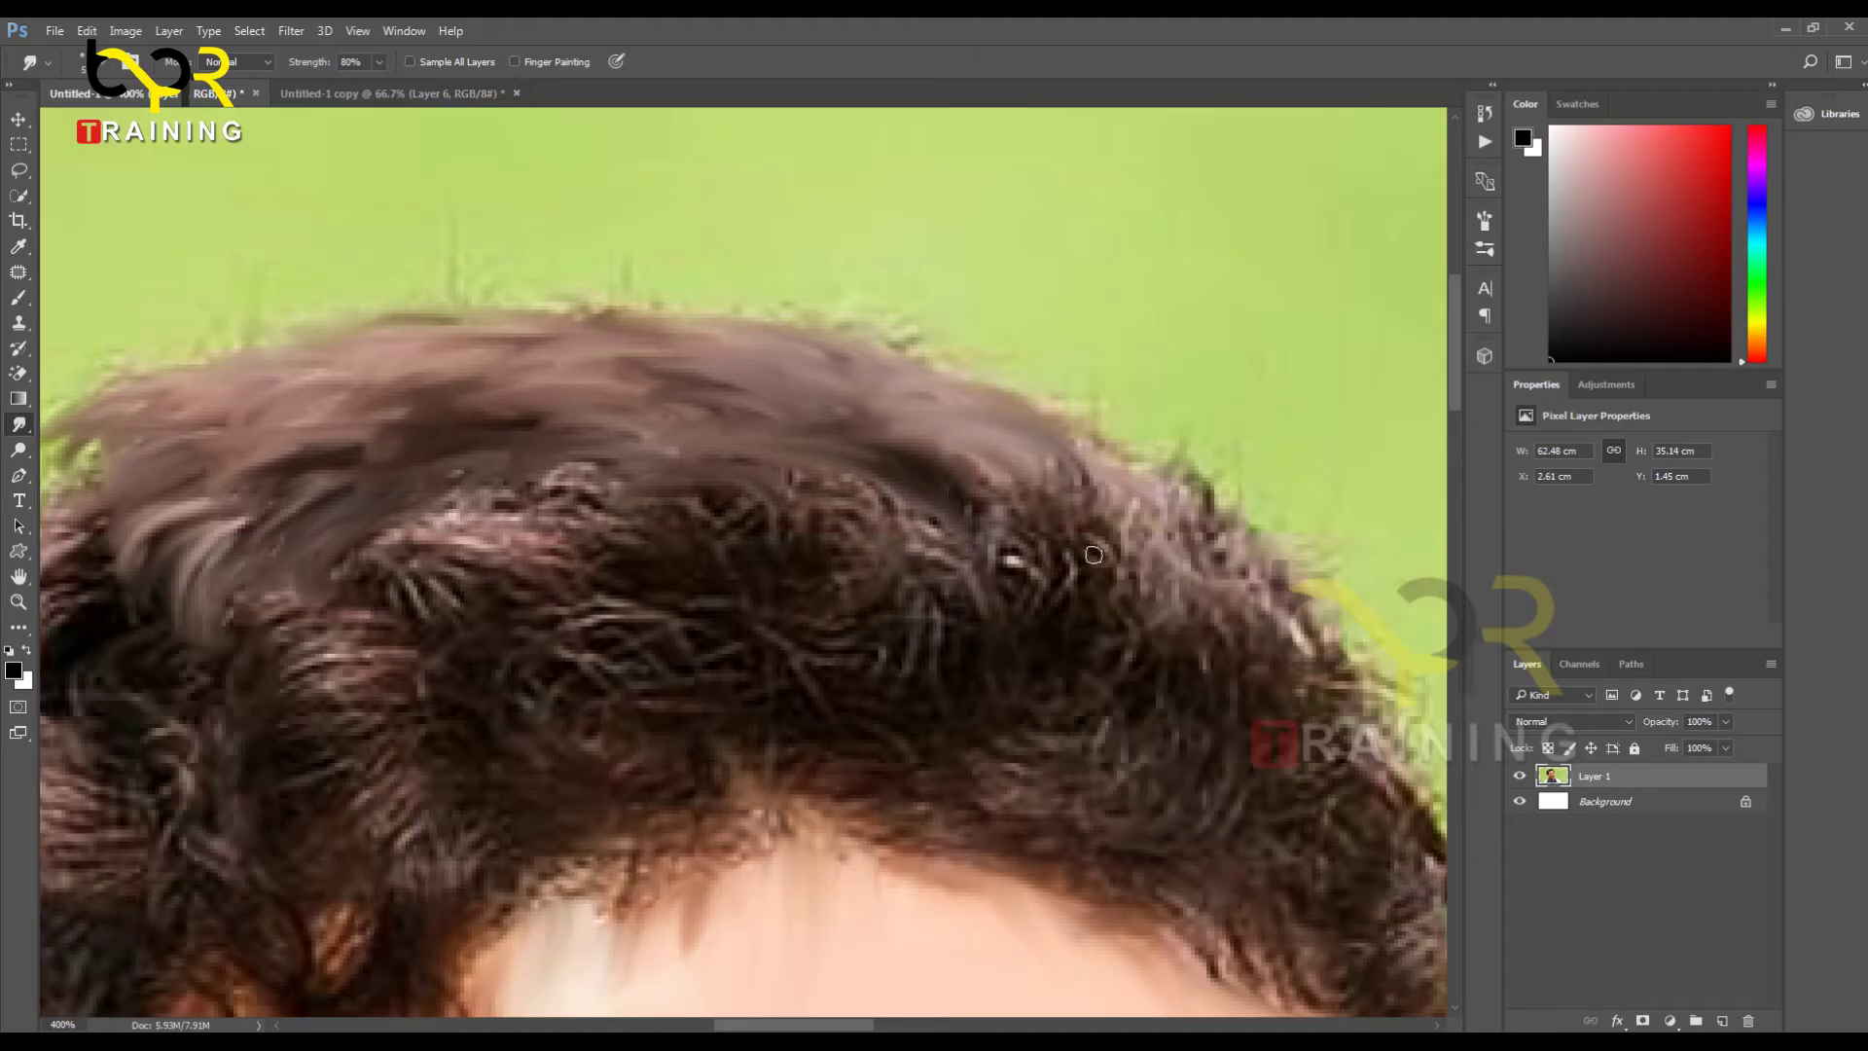
pyautogui.moveTo(1094, 554)
pyautogui.mouseDown()
pyautogui.moveTo(1097, 535)
pyautogui.moveTo(977, 486)
pyautogui.moveTo(1070, 476)
pyautogui.moveTo(998, 433)
pyautogui.moveTo(944, 465)
pyautogui.moveTo(817, 452)
pyautogui.mouseUp()
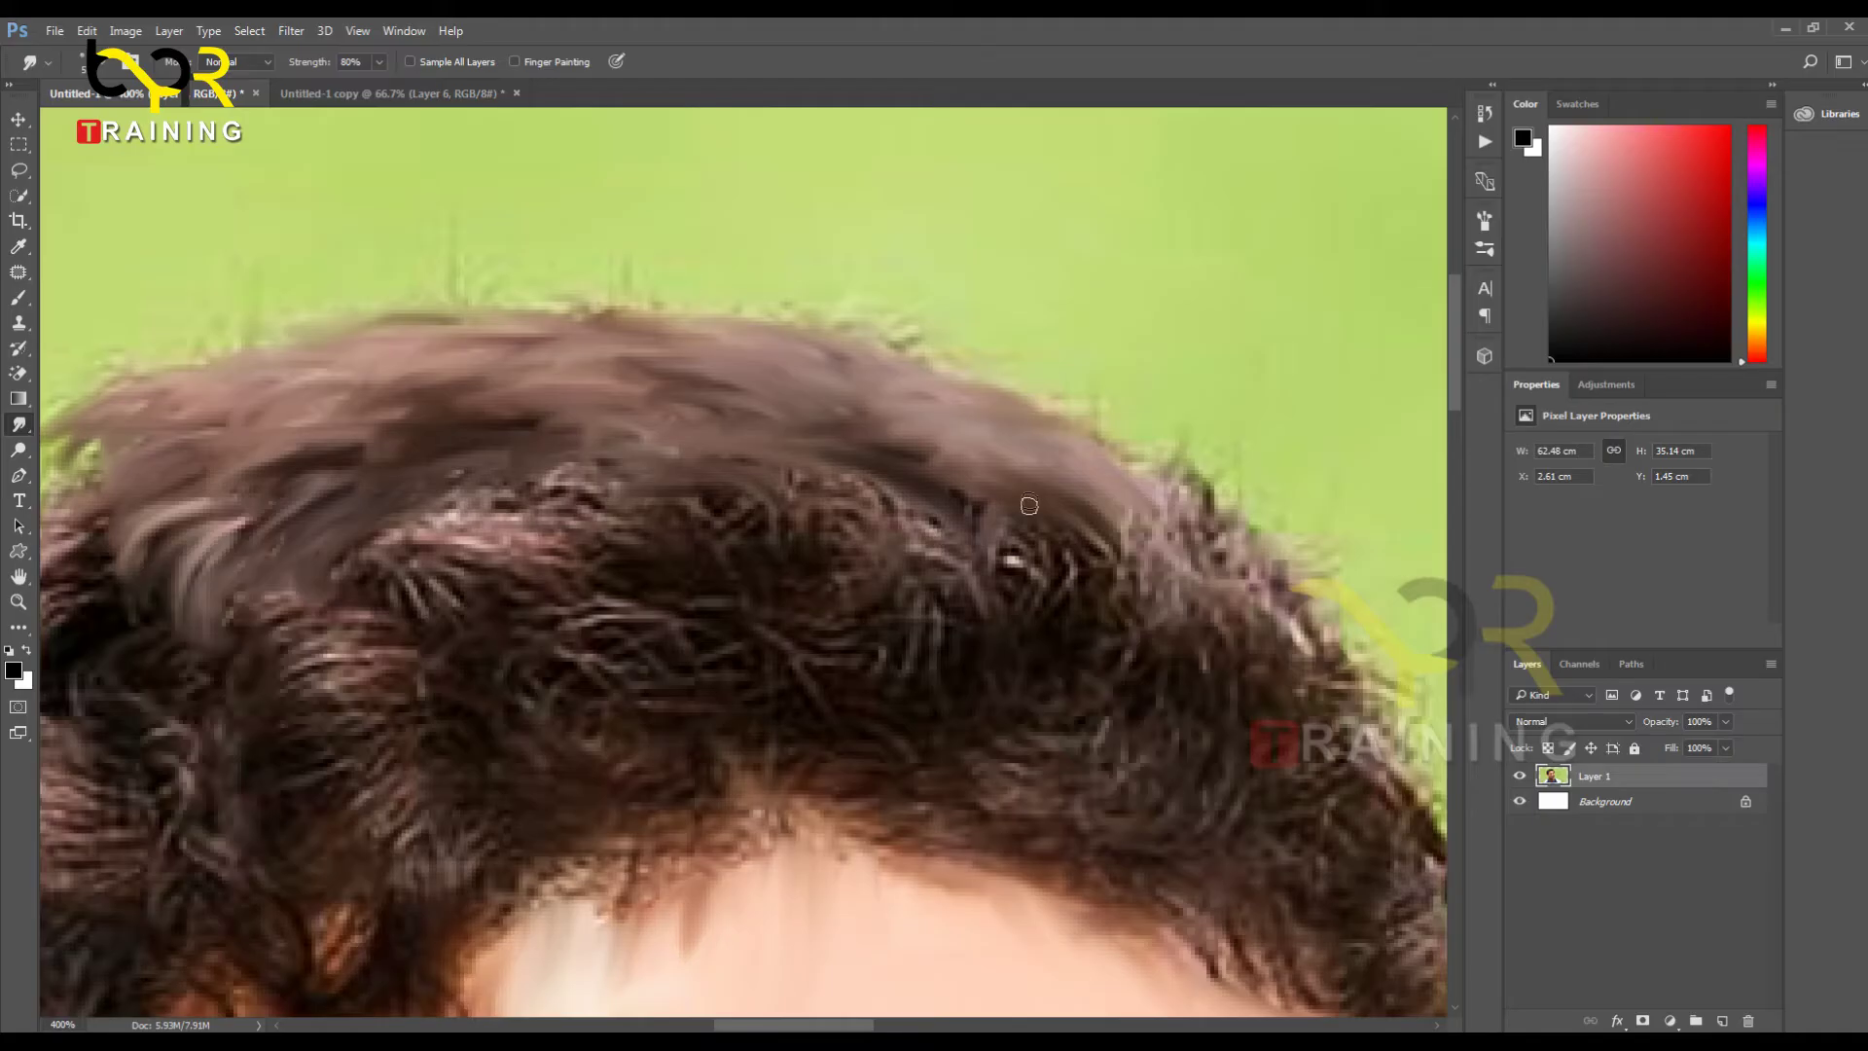
# Step: Smudge the hair along the outer curve on the far side of the head in short strokes toward the outline
pyautogui.moveTo(997, 504); pyautogui.dragTo(847, 386)
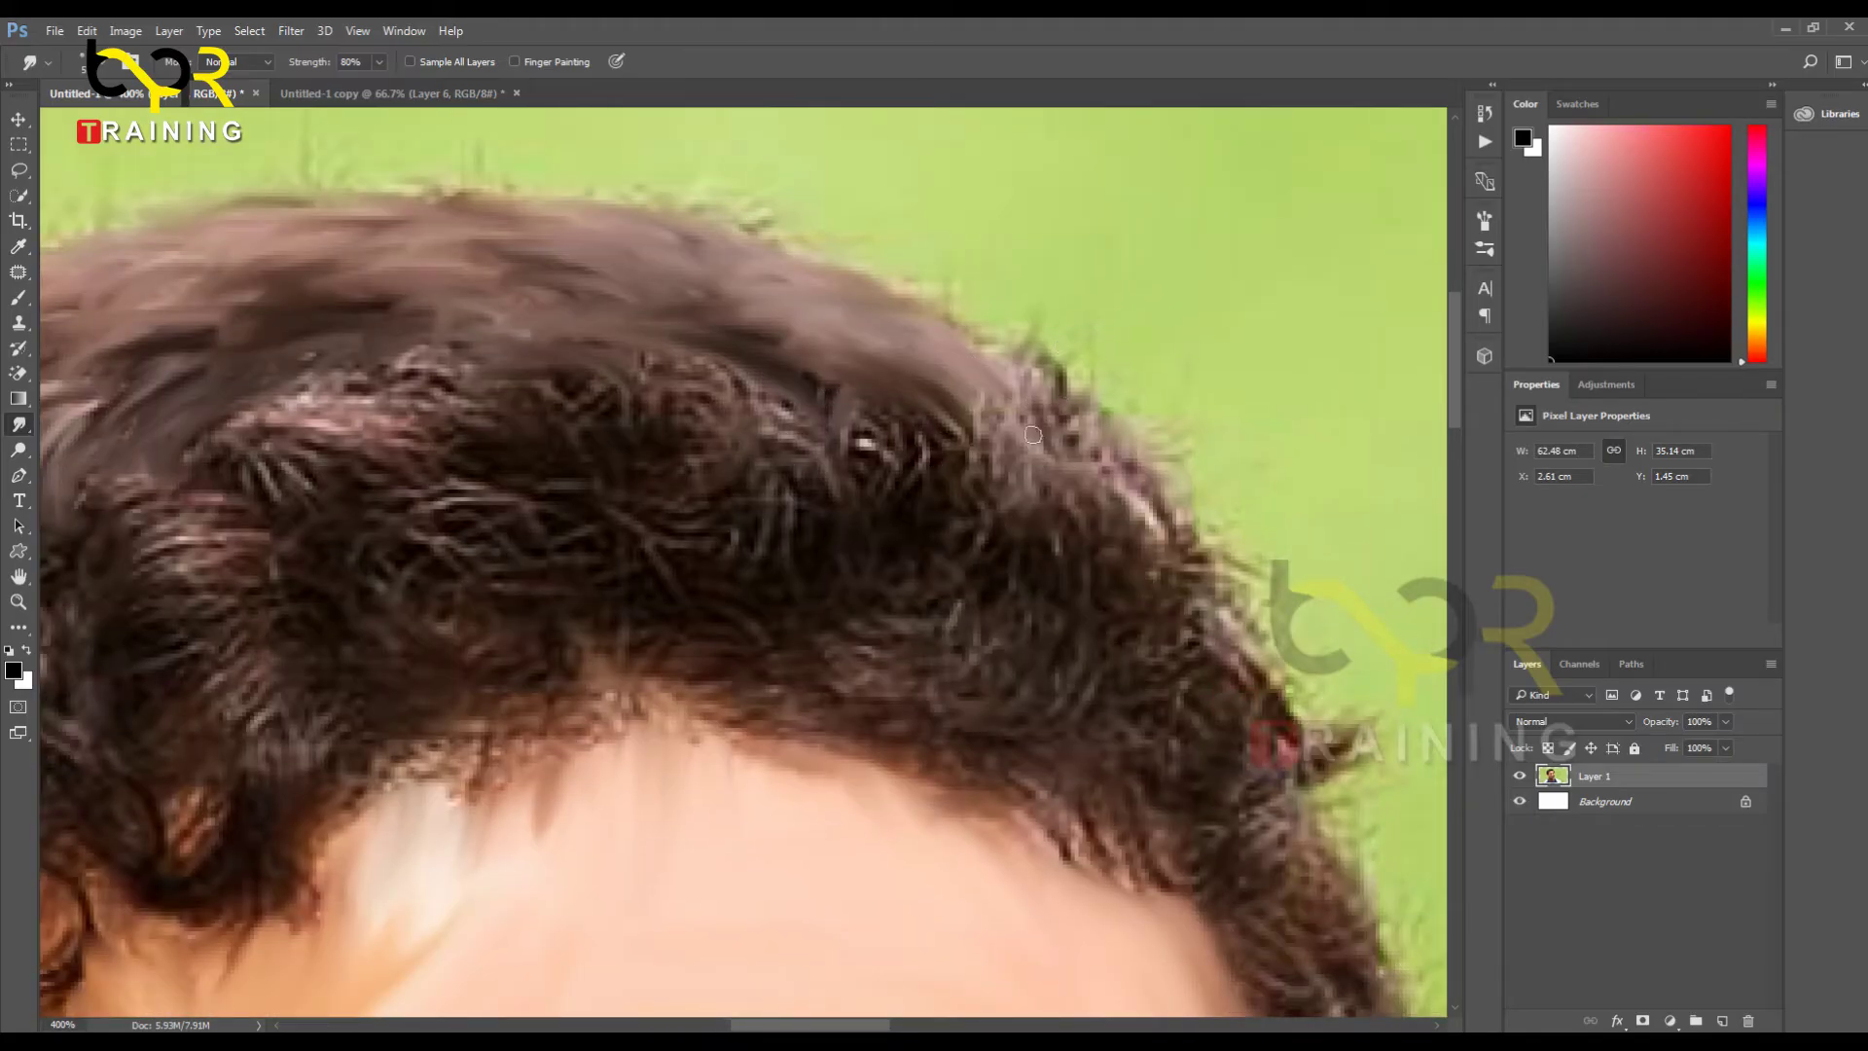
pyautogui.moveTo(1020, 453)
pyautogui.mouseDown()
pyautogui.moveTo(1012, 381)
pyautogui.moveTo(1037, 387)
pyautogui.mouseUp()
pyautogui.moveTo(1061, 476)
pyautogui.mouseDown()
pyautogui.moveTo(1062, 407)
pyautogui.moveTo(1065, 465)
pyautogui.moveTo(1099, 457)
pyautogui.moveTo(1042, 452)
pyautogui.moveTo(1093, 466)
pyautogui.moveTo(1076, 411)
pyautogui.mouseUp()
pyautogui.moveTo(1000, 478); pyautogui.dragTo(1031, 417)
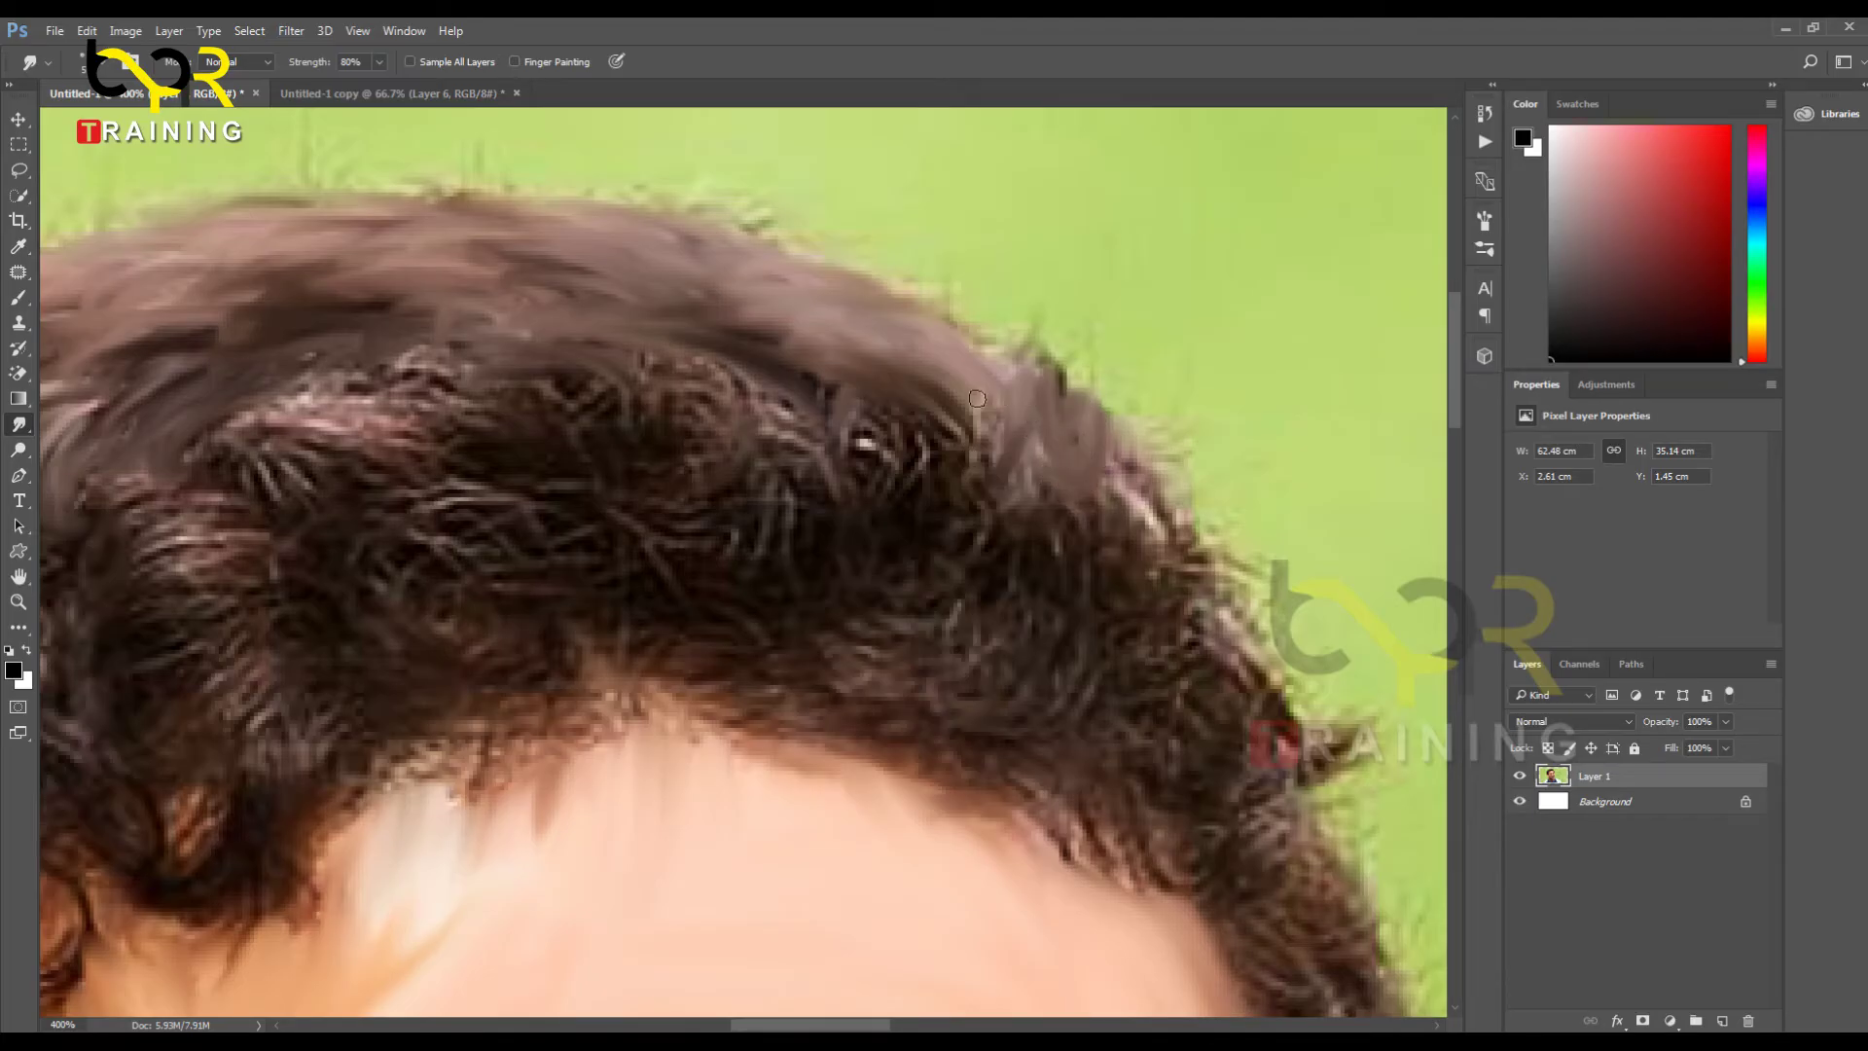
pyautogui.moveTo(1065, 522); pyautogui.dragTo(1111, 445)
pyautogui.moveTo(1100, 550)
pyautogui.mouseDown()
pyautogui.moveTo(1146, 477)
pyautogui.moveTo(1156, 501)
pyautogui.mouseUp()
pyautogui.moveTo(1115, 590)
pyautogui.mouseDown()
pyautogui.moveTo(1176, 549)
pyautogui.moveTo(1177, 494)
pyautogui.mouseUp()
pyautogui.moveTo(1142, 547); pyautogui.dragTo(1172, 484)
pyautogui.moveTo(1119, 538); pyautogui.dragTo(1142, 489)
pyautogui.moveTo(1112, 509); pyautogui.dragTo(1123, 479)
# Step: Blend the dark inner strands on the far side into the smoothed outer edge with curved smudge strokes
pyautogui.moveTo(1054, 547); pyautogui.dragTo(1098, 466)
pyautogui.moveTo(1045, 528)
pyautogui.mouseDown()
pyautogui.moveTo(1091, 454)
pyautogui.moveTo(1037, 447)
pyautogui.mouseUp()
pyautogui.moveTo(973, 538)
pyautogui.mouseDown()
pyautogui.moveTo(1002, 447)
pyautogui.moveTo(952, 501)
pyautogui.moveTo(998, 437)
pyautogui.moveTo(965, 513)
pyautogui.moveTo(1014, 434)
pyautogui.moveTo(973, 510)
pyautogui.moveTo(1002, 397)
pyautogui.mouseUp()
pyautogui.moveTo(969, 498); pyautogui.dragTo(982, 376)
pyautogui.moveTo(953, 579)
pyautogui.mouseDown()
pyautogui.moveTo(1014, 460)
pyautogui.moveTo(1029, 529)
pyautogui.moveTo(1083, 495)
pyautogui.moveTo(1052, 540)
pyautogui.mouseUp()
pyautogui.moveTo(950, 646)
pyautogui.mouseDown()
pyautogui.moveTo(1020, 549)
pyautogui.moveTo(999, 639)
pyautogui.moveTo(1080, 574)
pyautogui.mouseUp()
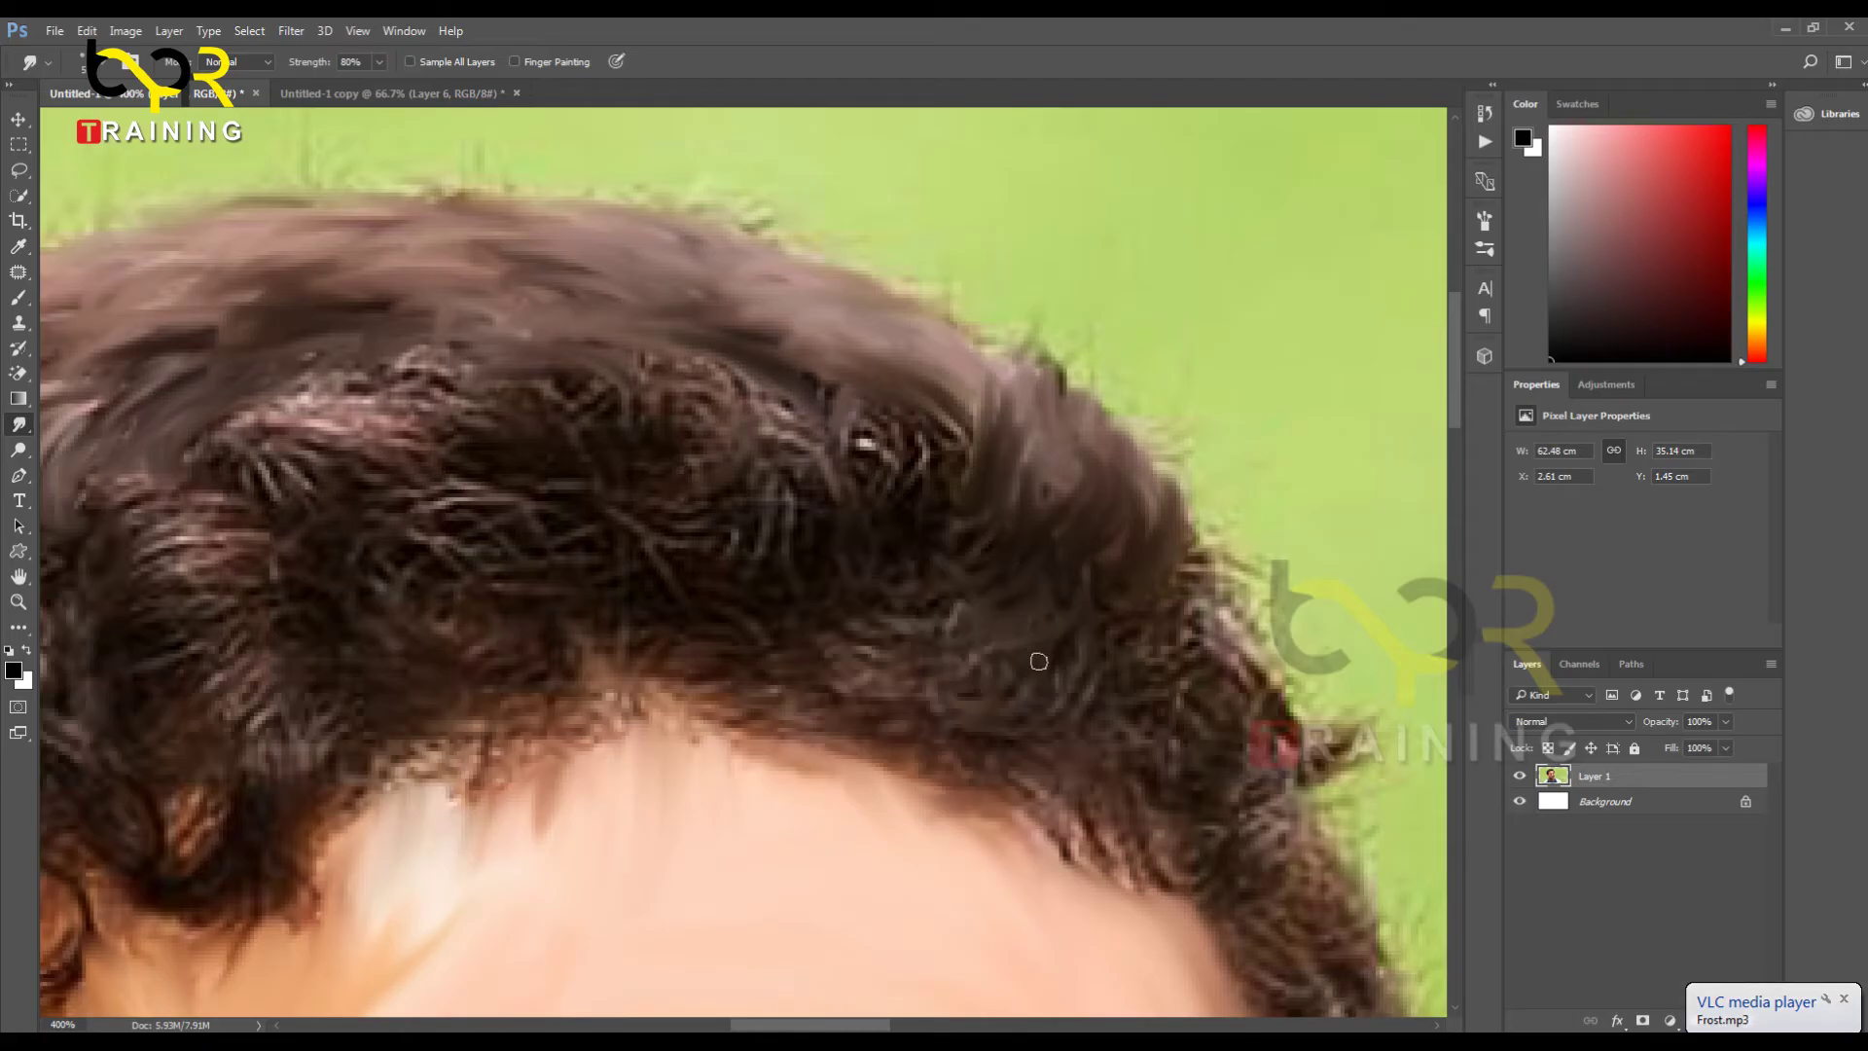
pyautogui.moveTo(1038, 658); pyautogui.dragTo(1116, 547)
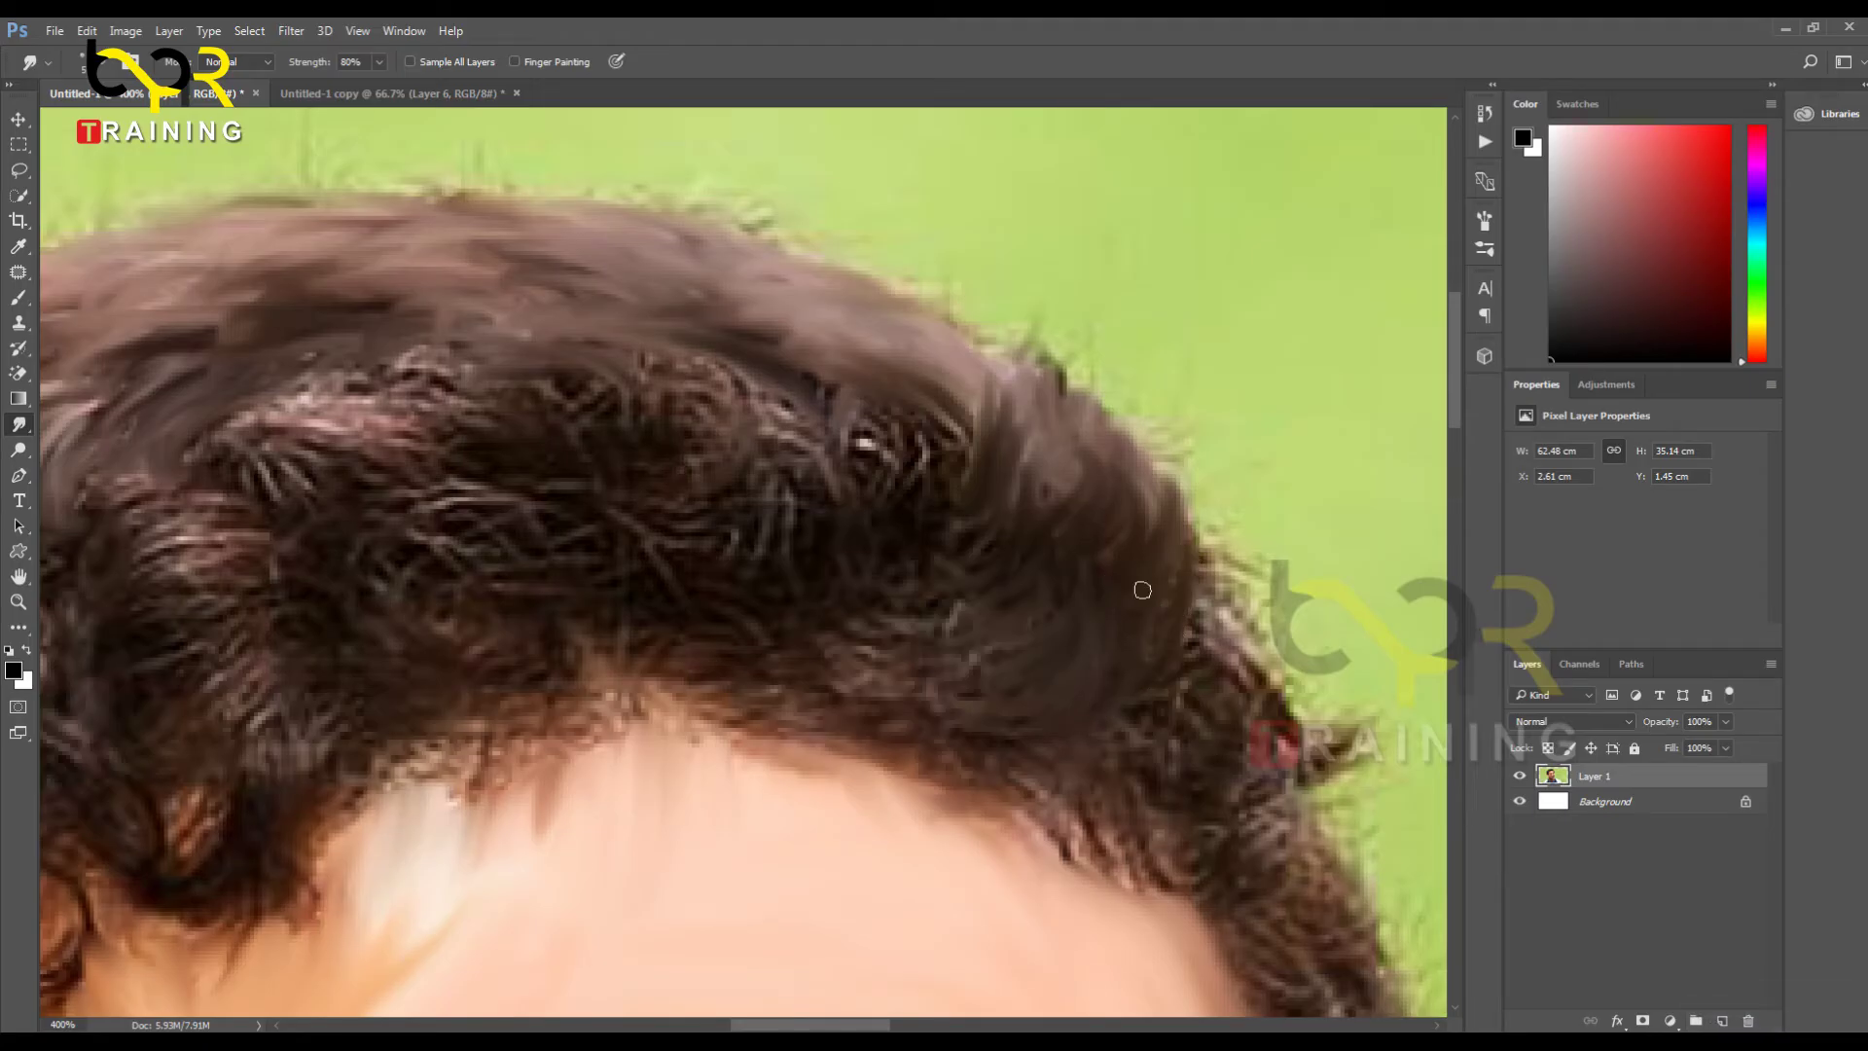
pyautogui.moveTo(1175, 687)
pyautogui.mouseDown()
pyautogui.moveTo(1238, 601)
pyautogui.moveTo(1170, 676)
pyautogui.moveTo(1214, 593)
pyautogui.moveTo(1179, 678)
pyautogui.moveTo(1218, 548)
pyautogui.moveTo(1171, 673)
pyautogui.moveTo(1195, 525)
pyautogui.moveTo(1202, 709)
pyautogui.moveTo(1206, 611)
pyautogui.moveTo(1178, 745)
pyautogui.moveTo(1230, 606)
pyautogui.moveTo(1179, 781)
pyautogui.moveTo(1196, 587)
pyautogui.moveTo(1099, 762)
pyautogui.moveTo(1158, 654)
pyautogui.mouseUp()
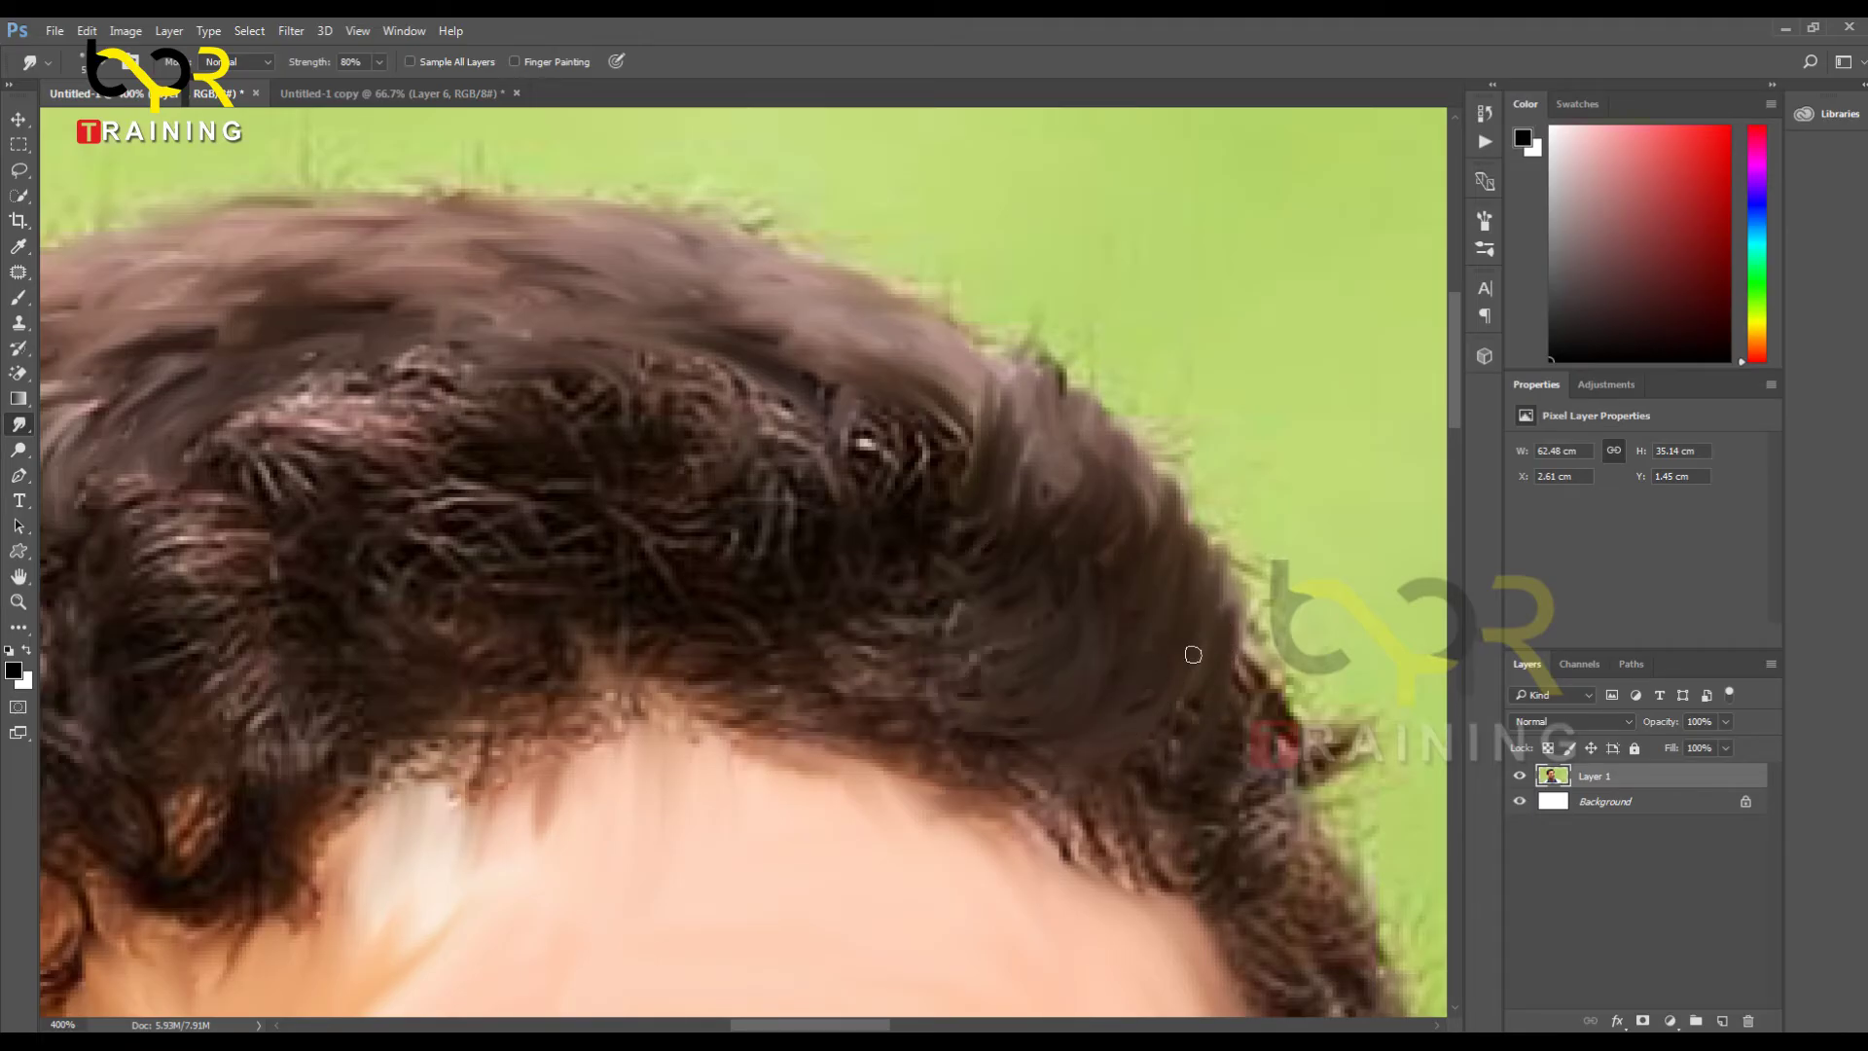
# Step: Smudge the far-side hair from the forehead corner down past the temple, including the stray tufts level with the eyebrow and eye
pyautogui.moveTo(992, 744); pyautogui.dragTo(912, 538)
pyautogui.moveTo(984, 595)
pyautogui.mouseDown()
pyautogui.moveTo(1021, 558)
pyautogui.moveTo(1068, 585)
pyautogui.moveTo(1029, 577)
pyautogui.moveTo(1086, 686)
pyautogui.moveTo(1021, 590)
pyautogui.moveTo(1056, 702)
pyautogui.moveTo(991, 579)
pyautogui.moveTo(1021, 691)
pyautogui.moveTo(926, 589)
pyautogui.moveTo(968, 682)
pyautogui.moveTo(916, 556)
pyautogui.moveTo(976, 670)
pyautogui.moveTo(967, 591)
pyautogui.moveTo(953, 609)
pyautogui.moveTo(995, 640)
pyautogui.moveTo(932, 549)
pyautogui.moveTo(981, 639)
pyautogui.moveTo(885, 509)
pyautogui.moveTo(923, 588)
pyautogui.moveTo(823, 476)
pyautogui.moveTo(958, 479)
pyautogui.moveTo(735, 444)
pyautogui.moveTo(862, 462)
pyautogui.moveTo(845, 483)
pyautogui.moveTo(858, 421)
pyautogui.moveTo(896, 447)
pyautogui.moveTo(881, 389)
pyautogui.moveTo(900, 400)
pyautogui.moveTo(785, 436)
pyautogui.moveTo(947, 355)
pyautogui.moveTo(836, 403)
pyautogui.moveTo(926, 336)
pyautogui.moveTo(844, 393)
pyautogui.moveTo(923, 306)
pyautogui.moveTo(873, 388)
pyautogui.moveTo(928, 381)
pyautogui.mouseUp()
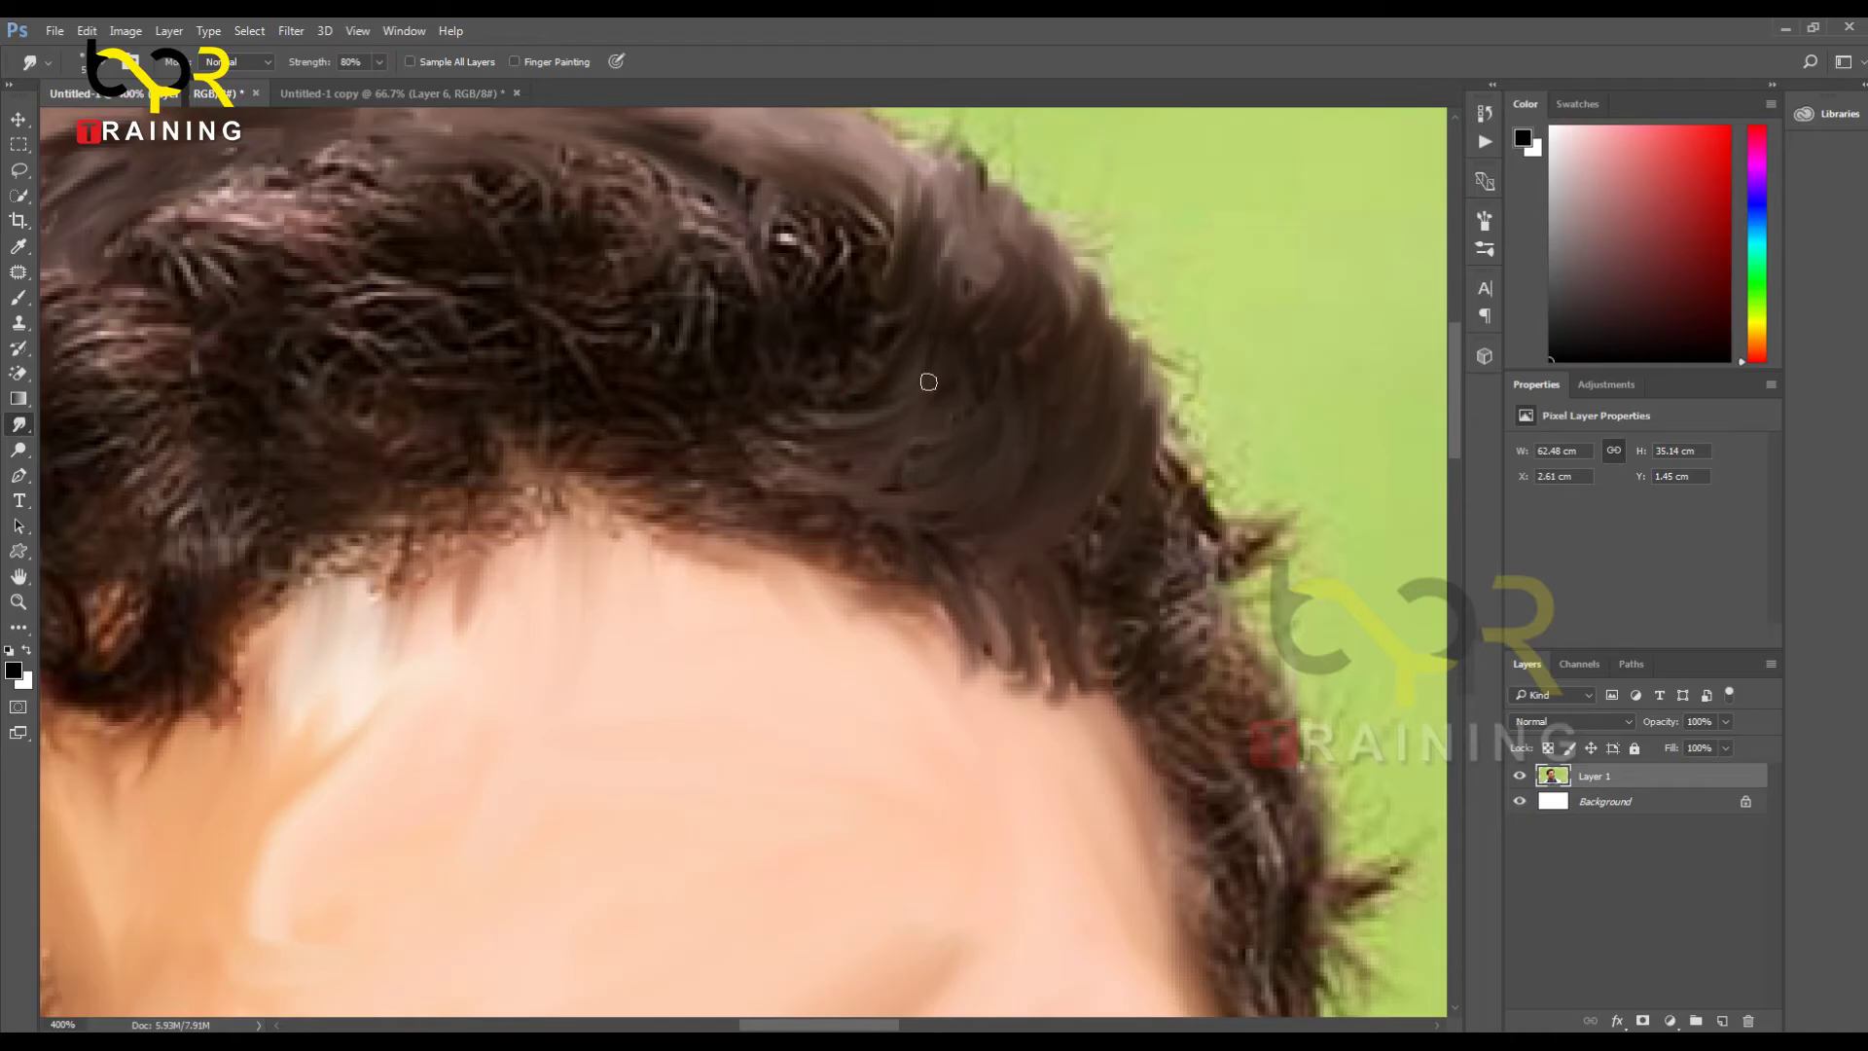
pyautogui.press('space')
pyautogui.moveTo(1149, 596); pyautogui.dragTo(885, 671)
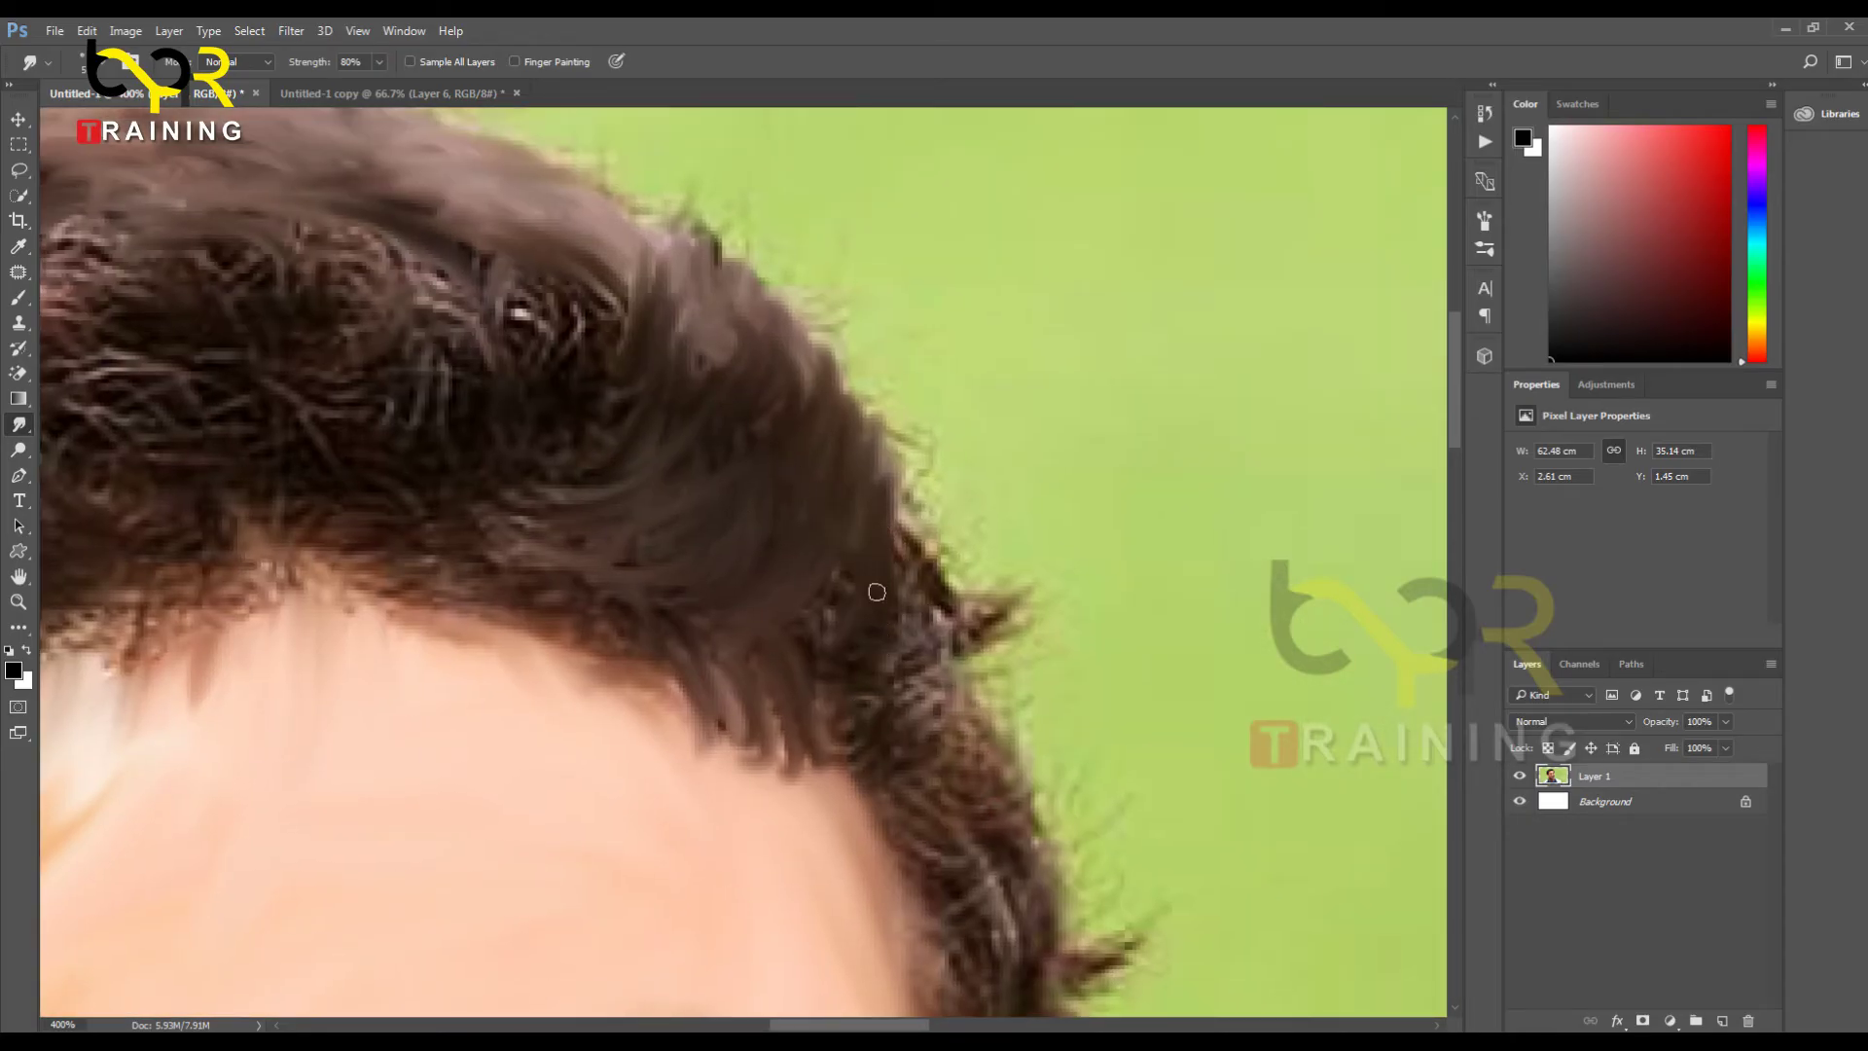
pyautogui.moveTo(897, 523)
pyautogui.mouseDown()
pyautogui.moveTo(924, 623)
pyautogui.moveTo(873, 512)
pyautogui.moveTo(893, 618)
pyautogui.moveTo(920, 643)
pyautogui.moveTo(839, 614)
pyautogui.moveTo(895, 727)
pyautogui.moveTo(860, 559)
pyautogui.moveTo(838, 638)
pyautogui.moveTo(822, 568)
pyautogui.mouseUp()
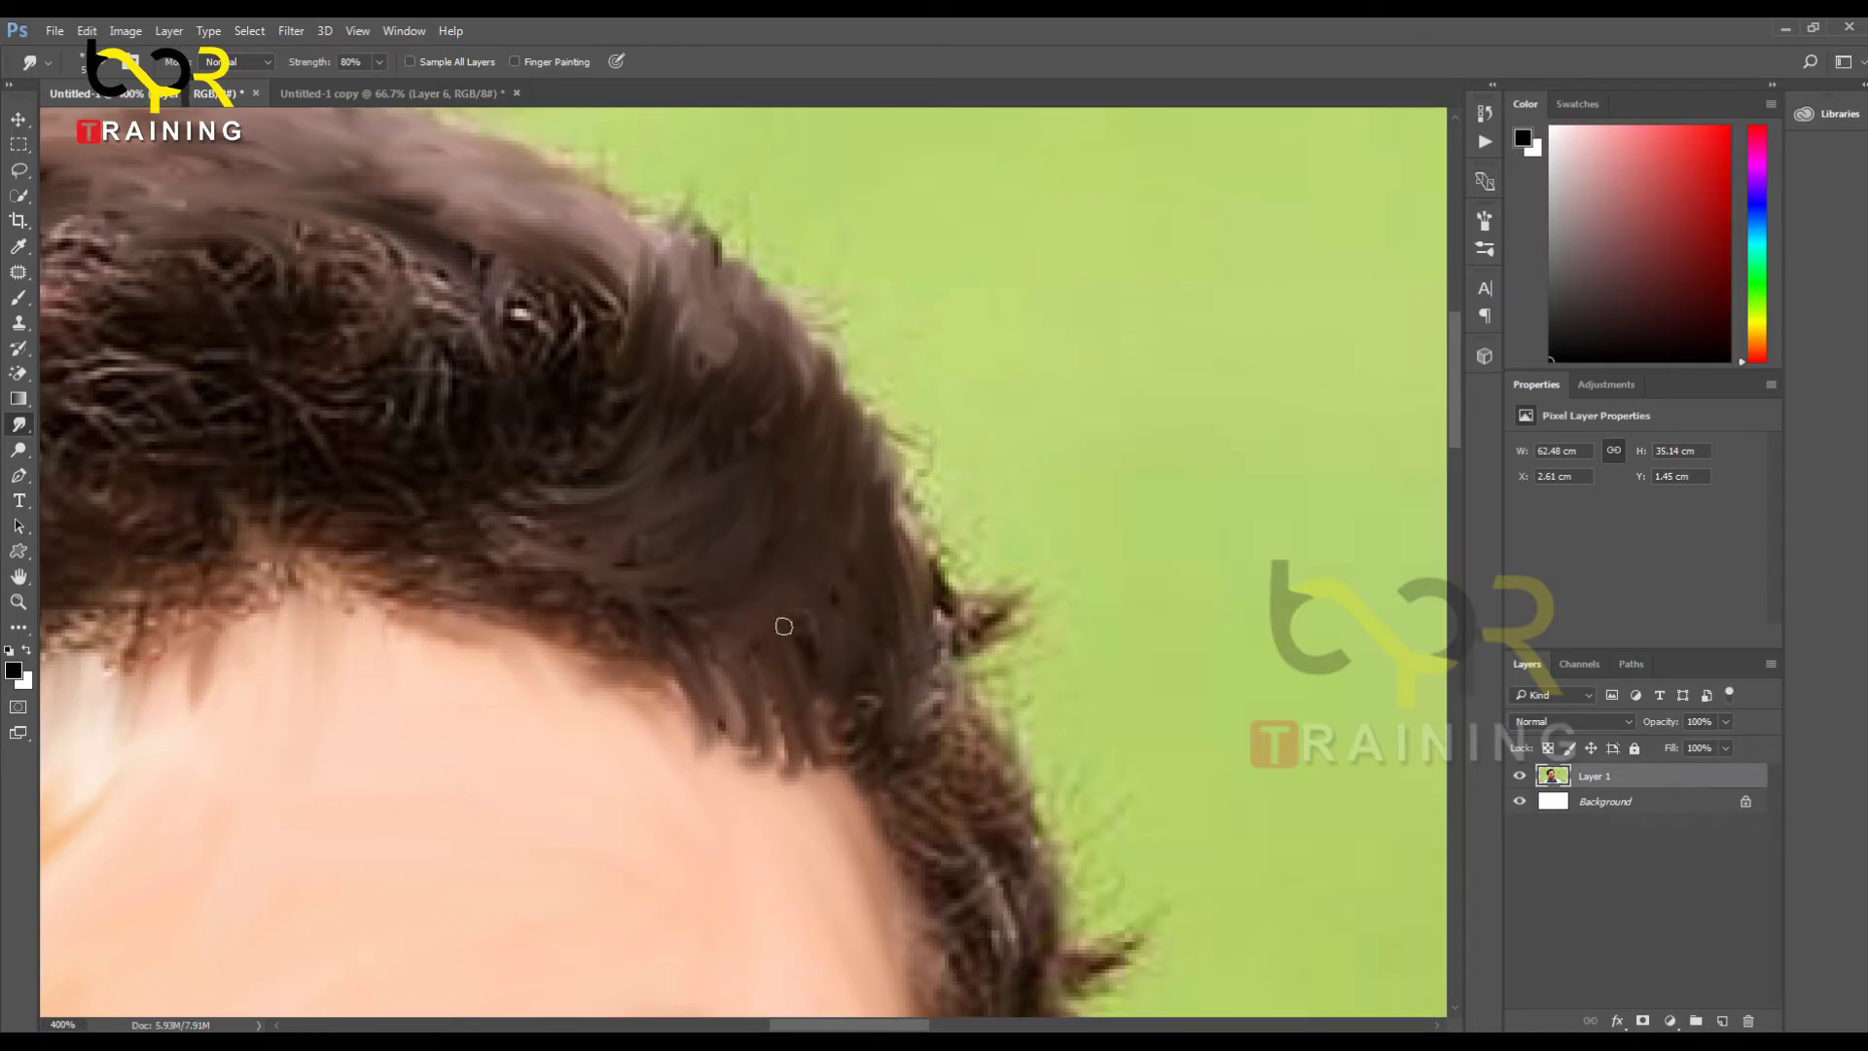
pyautogui.moveTo(834, 646)
pyautogui.mouseDown()
pyautogui.moveTo(715, 420)
pyautogui.moveTo(746, 379)
pyautogui.moveTo(739, 342)
pyautogui.moveTo(794, 409)
pyautogui.moveTo(732, 298)
pyautogui.moveTo(785, 343)
pyautogui.moveTo(741, 277)
pyautogui.moveTo(801, 354)
pyautogui.moveTo(794, 327)
pyautogui.moveTo(832, 309)
pyautogui.moveTo(756, 332)
pyautogui.moveTo(837, 298)
pyautogui.moveTo(750, 346)
pyautogui.moveTo(767, 430)
pyautogui.moveTo(732, 389)
pyautogui.moveTo(788, 508)
pyautogui.moveTo(722, 420)
pyautogui.moveTo(755, 437)
pyautogui.moveTo(677, 455)
pyautogui.moveTo(730, 471)
pyautogui.moveTo(696, 445)
pyautogui.moveTo(774, 565)
pyautogui.moveTo(628, 436)
pyautogui.moveTo(715, 551)
pyautogui.moveTo(684, 451)
pyautogui.moveTo(745, 576)
pyautogui.moveTo(730, 460)
pyautogui.moveTo(739, 518)
pyautogui.moveTo(757, 493)
pyautogui.moveTo(692, 460)
pyautogui.moveTo(729, 589)
pyautogui.moveTo(752, 439)
pyautogui.moveTo(805, 625)
pyautogui.moveTo(800, 450)
pyautogui.moveTo(863, 584)
pyautogui.moveTo(785, 470)
pyautogui.moveTo(838, 601)
pyautogui.moveTo(797, 499)
pyautogui.moveTo(742, 639)
pyautogui.moveTo(753, 578)
pyautogui.moveTo(710, 656)
pyautogui.moveTo(733, 573)
pyautogui.moveTo(721, 641)
pyautogui.moveTo(745, 558)
pyautogui.moveTo(732, 629)
pyautogui.moveTo(787, 580)
pyautogui.moveTo(777, 560)
pyautogui.moveTo(789, 678)
pyautogui.moveTo(769, 556)
pyautogui.moveTo(822, 644)
pyautogui.moveTo(786, 539)
pyautogui.moveTo(849, 658)
pyautogui.moveTo(813, 558)
pyautogui.moveTo(843, 718)
pyautogui.moveTo(806, 556)
pyautogui.moveTo(830, 699)
pyautogui.moveTo(811, 616)
pyautogui.moveTo(815, 754)
pyautogui.moveTo(810, 682)
pyautogui.moveTo(769, 766)
pyautogui.moveTo(802, 665)
pyautogui.moveTo(774, 686)
pyautogui.moveTo(771, 644)
pyautogui.moveTo(720, 705)
pyautogui.mouseUp()
pyautogui.moveTo(785, 614)
pyautogui.mouseDown()
pyautogui.moveTo(674, 389)
pyautogui.moveTo(771, 399)
pyautogui.moveTo(809, 375)
pyautogui.mouseUp()
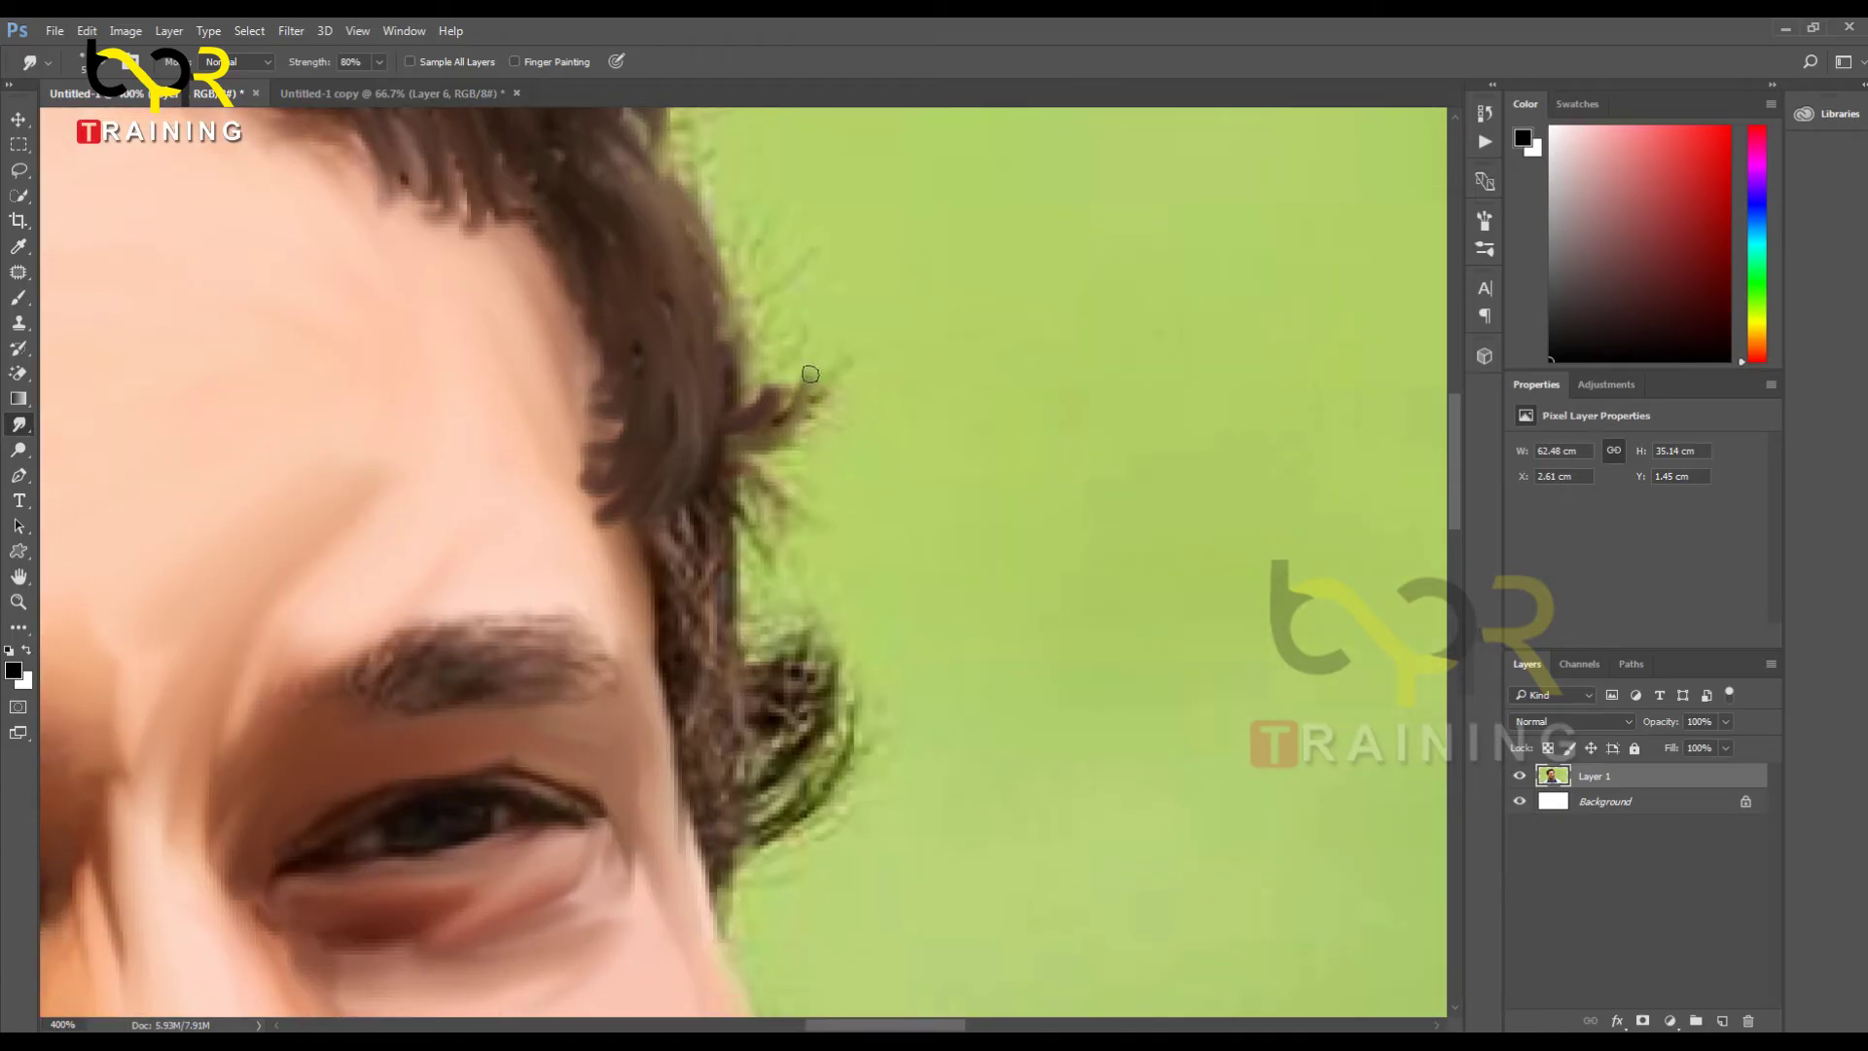
pyautogui.moveTo(725, 433)
pyautogui.mouseDown()
pyautogui.moveTo(744, 400)
pyautogui.moveTo(711, 460)
pyautogui.moveTo(815, 400)
pyautogui.moveTo(679, 461)
pyautogui.moveTo(755, 440)
pyautogui.moveTo(685, 446)
pyautogui.moveTo(732, 530)
pyautogui.moveTo(742, 464)
pyautogui.moveTo(735, 505)
pyautogui.moveTo(717, 465)
pyautogui.moveTo(690, 502)
pyautogui.moveTo(714, 529)
pyautogui.moveTo(664, 494)
pyautogui.moveTo(687, 594)
pyautogui.moveTo(650, 495)
pyautogui.moveTo(697, 604)
pyautogui.moveTo(657, 509)
pyautogui.moveTo(666, 579)
pyautogui.moveTo(677, 550)
pyautogui.moveTo(633, 530)
pyautogui.moveTo(688, 663)
pyautogui.moveTo(674, 506)
pyautogui.moveTo(683, 692)
pyautogui.moveTo(681, 532)
pyautogui.moveTo(693, 633)
pyautogui.moveTo(708, 503)
pyautogui.moveTo(706, 667)
pyautogui.moveTo(756, 681)
pyautogui.moveTo(700, 633)
pyautogui.moveTo(700, 755)
pyautogui.moveTo(662, 591)
pyautogui.moveTo(663, 730)
pyautogui.moveTo(686, 667)
pyautogui.moveTo(704, 751)
pyautogui.moveTo(657, 659)
pyautogui.moveTo(680, 808)
pyautogui.moveTo(680, 621)
pyautogui.moveTo(723, 767)
pyautogui.moveTo(713, 645)
pyautogui.moveTo(738, 754)
pyautogui.moveTo(711, 570)
pyautogui.moveTo(740, 824)
pyautogui.moveTo(677, 741)
pyautogui.moveTo(718, 877)
pyautogui.moveTo(725, 789)
pyautogui.moveTo(729, 891)
pyautogui.moveTo(723, 785)
pyautogui.moveTo(766, 723)
pyautogui.moveTo(748, 728)
pyautogui.moveTo(767, 656)
pyautogui.moveTo(774, 729)
pyautogui.moveTo(749, 713)
pyautogui.moveTo(815, 697)
pyautogui.moveTo(760, 747)
pyautogui.moveTo(835, 710)
pyautogui.moveTo(729, 776)
pyautogui.moveTo(823, 717)
pyautogui.moveTo(737, 800)
pyautogui.moveTo(820, 724)
pyautogui.moveTo(757, 817)
pyautogui.moveTo(846, 740)
pyautogui.moveTo(759, 807)
pyautogui.moveTo(757, 833)
pyautogui.moveTo(874, 739)
pyautogui.moveTo(744, 820)
pyautogui.moveTo(814, 749)
pyautogui.moveTo(760, 728)
pyautogui.moveTo(814, 615)
pyautogui.mouseUp()
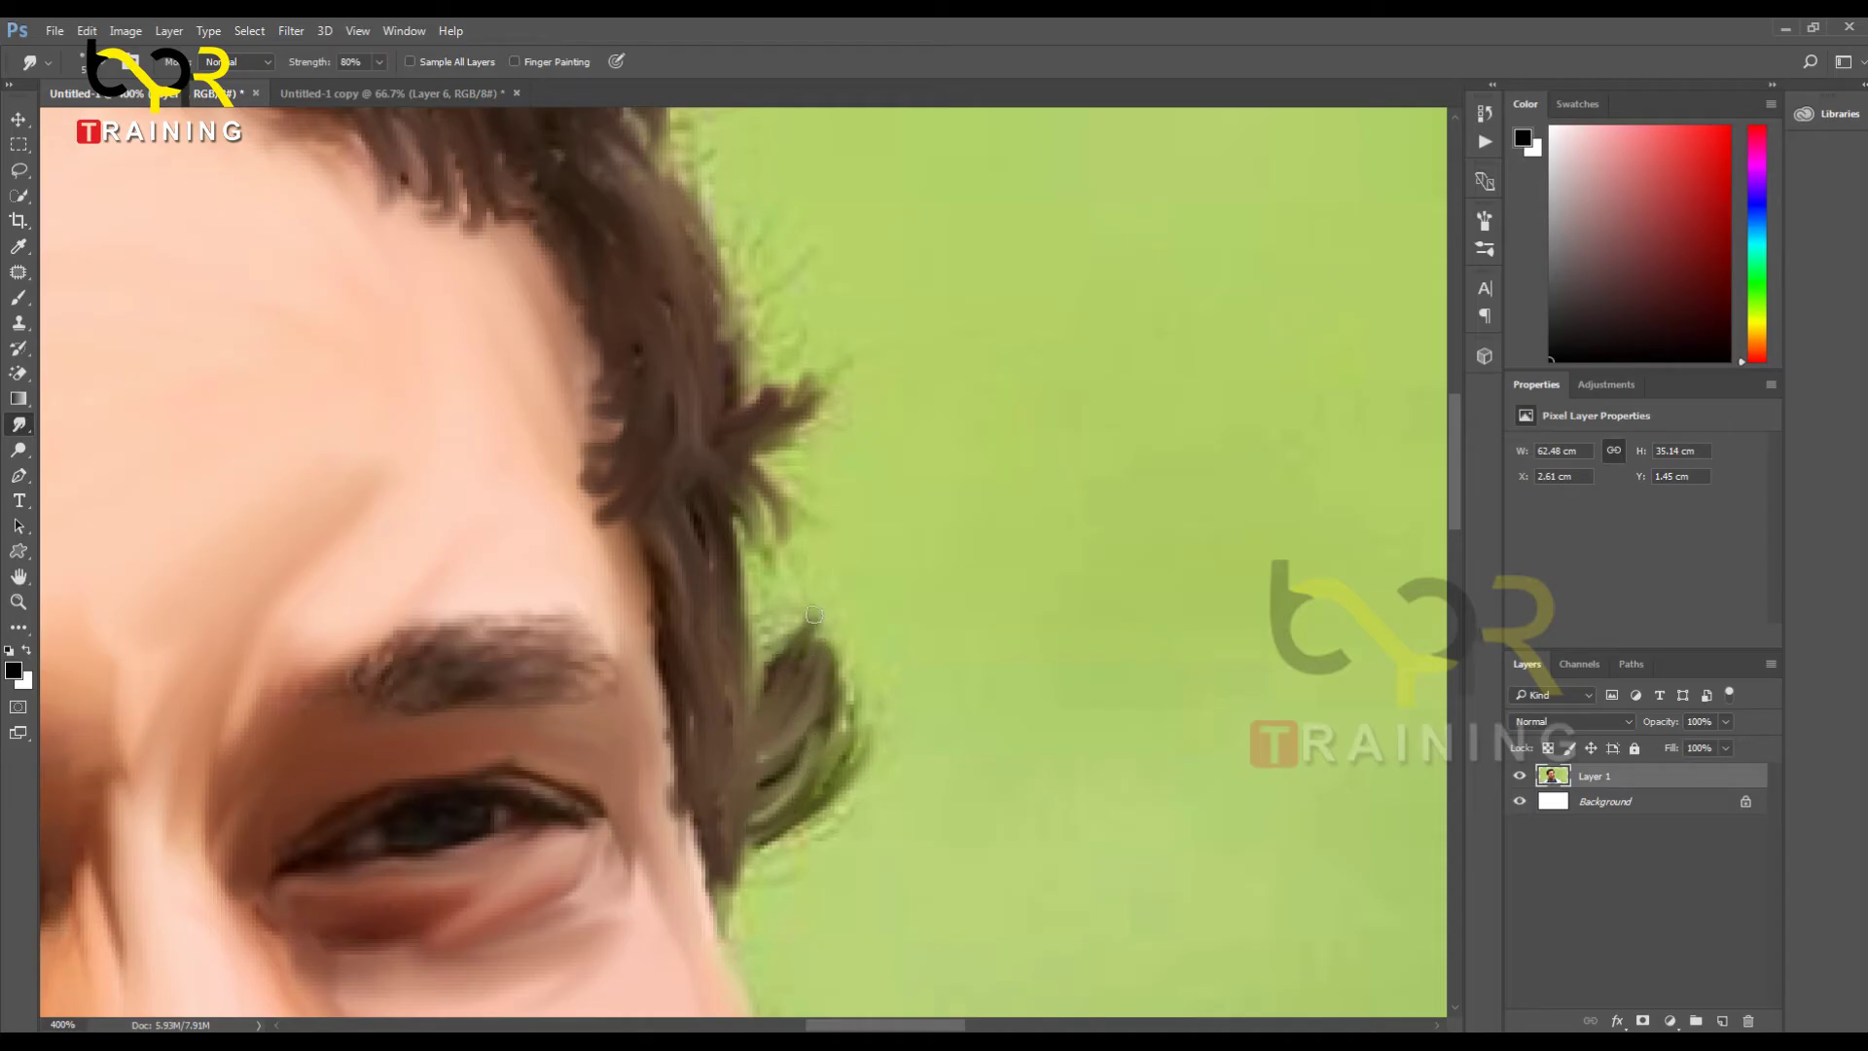
# Step: Smudge the curly dark strands below the far side of the crown upward into the smoothed top hair
pyautogui.moveTo(709, 454)
pyautogui.mouseDown()
pyautogui.moveTo(808, 386)
pyautogui.moveTo(710, 488)
pyautogui.moveTo(1026, 658)
pyautogui.moveTo(1026, 483)
pyautogui.mouseUp()
pyautogui.moveTo(651, 509)
pyautogui.mouseDown()
pyautogui.moveTo(728, 570)
pyautogui.moveTo(607, 505)
pyautogui.moveTo(682, 570)
pyautogui.mouseUp()
pyautogui.moveTo(541, 468)
pyautogui.mouseDown()
pyautogui.moveTo(586, 443)
pyautogui.moveTo(587, 465)
pyautogui.moveTo(630, 402)
pyautogui.moveTo(627, 361)
pyautogui.mouseUp()
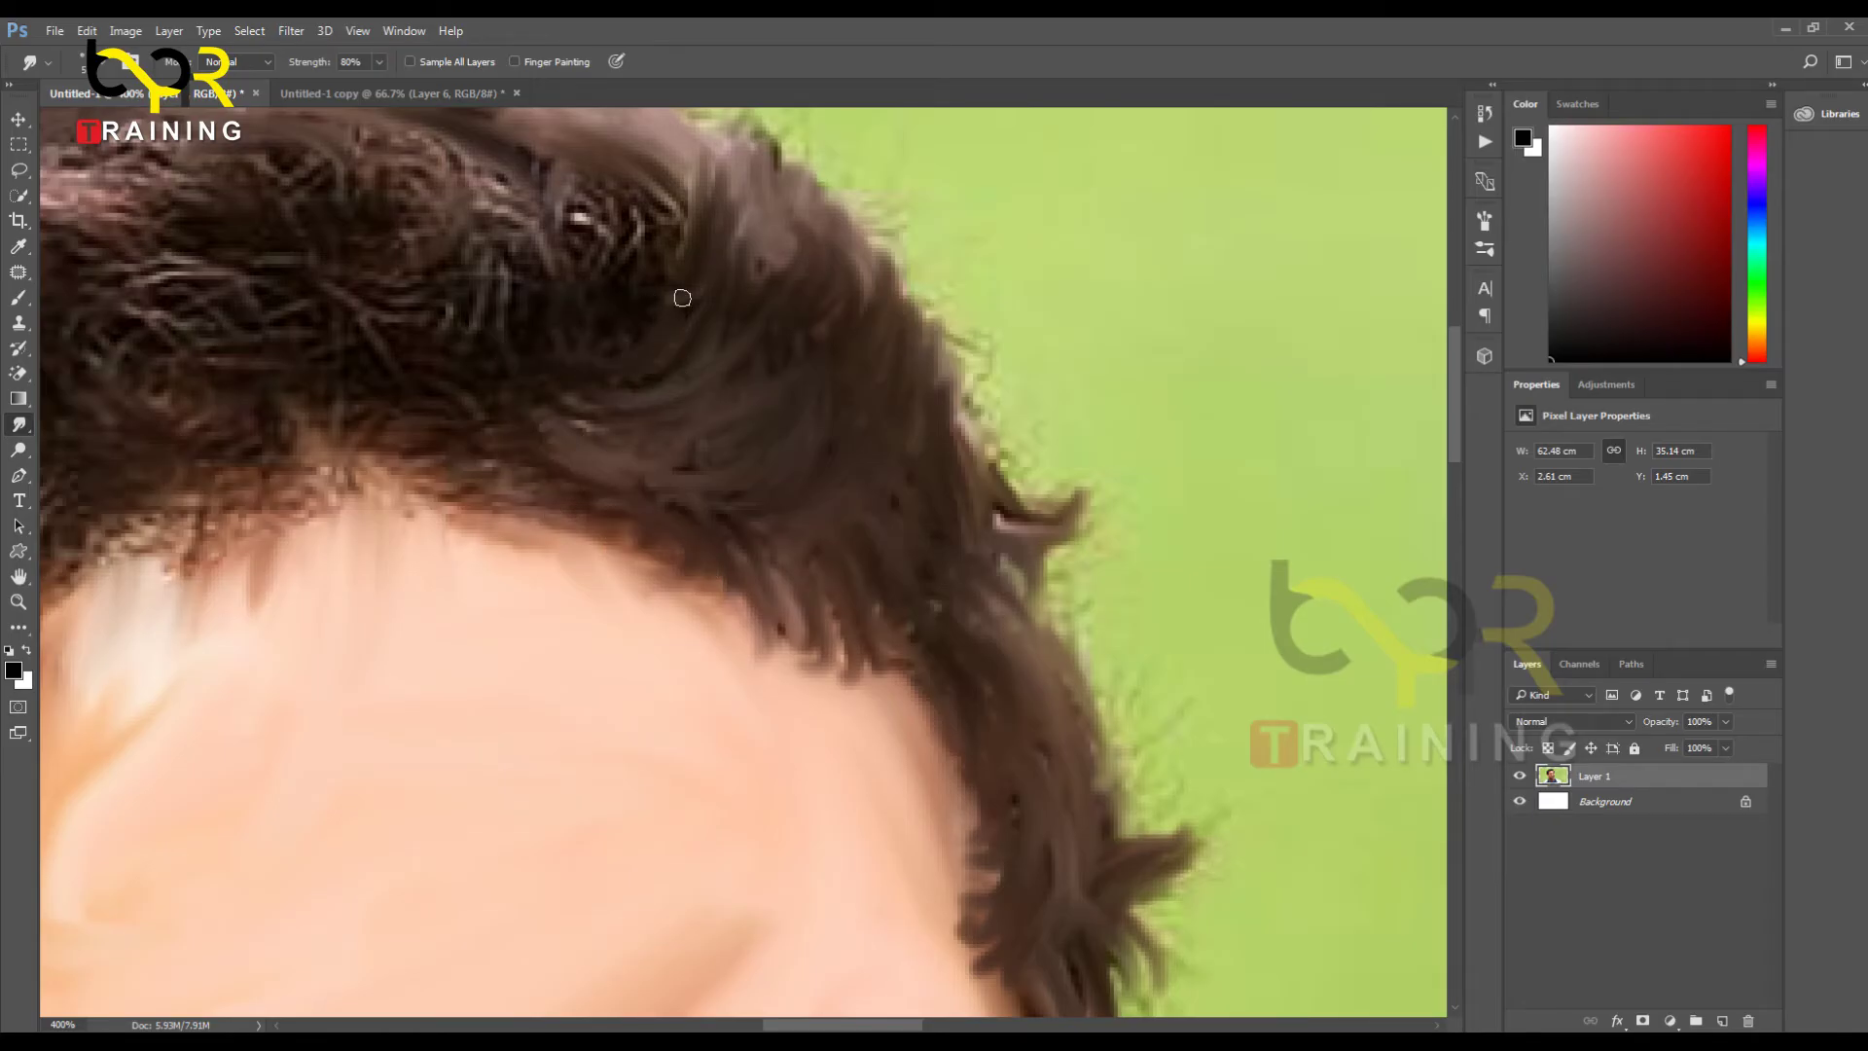
pyautogui.moveTo(715, 445); pyautogui.dragTo(979, 781)
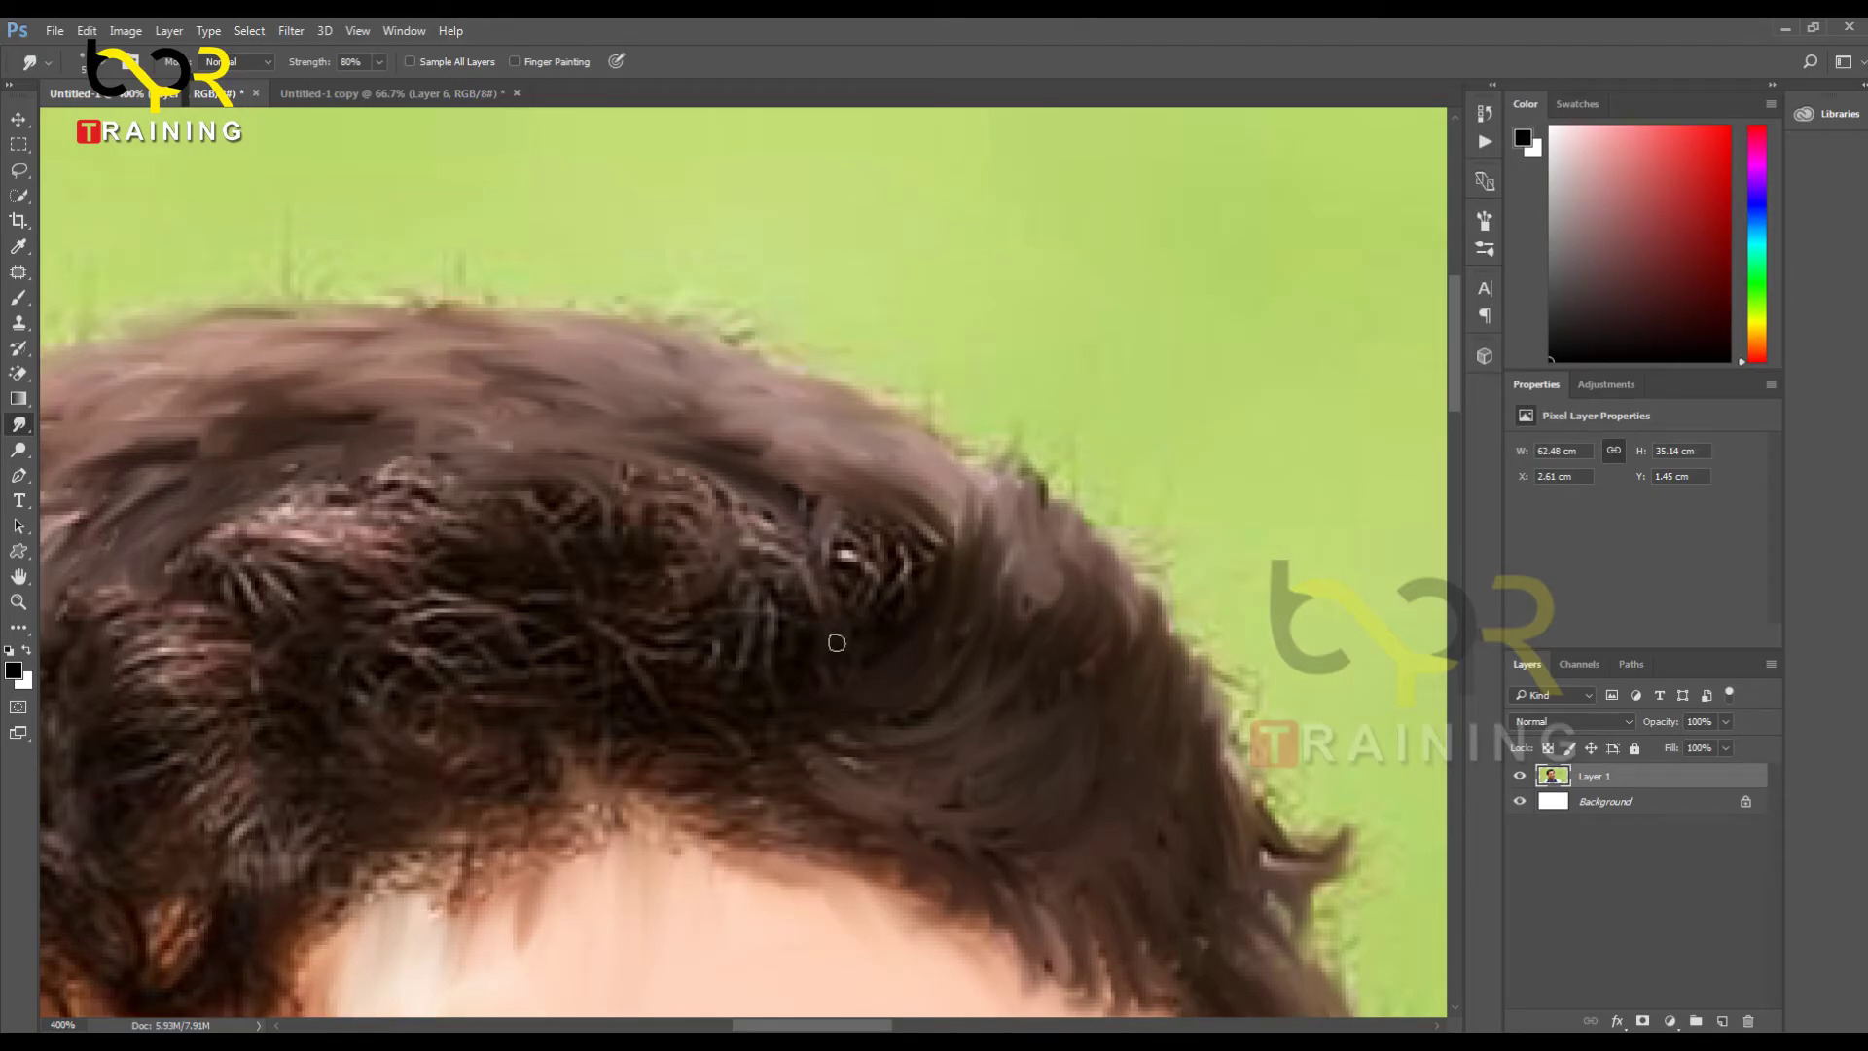
pyautogui.moveTo(914, 614)
pyautogui.mouseDown()
pyautogui.moveTo(874, 522)
pyautogui.moveTo(882, 641)
pyautogui.moveTo(879, 518)
pyautogui.mouseUp()
pyautogui.moveTo(884, 646)
pyautogui.mouseDown()
pyautogui.moveTo(821, 544)
pyautogui.moveTo(860, 589)
pyautogui.moveTo(795, 561)
pyautogui.moveTo(845, 549)
pyautogui.moveTo(771, 652)
pyautogui.moveTo(840, 528)
pyautogui.moveTo(787, 661)
pyautogui.moveTo(796, 486)
pyautogui.mouseUp()
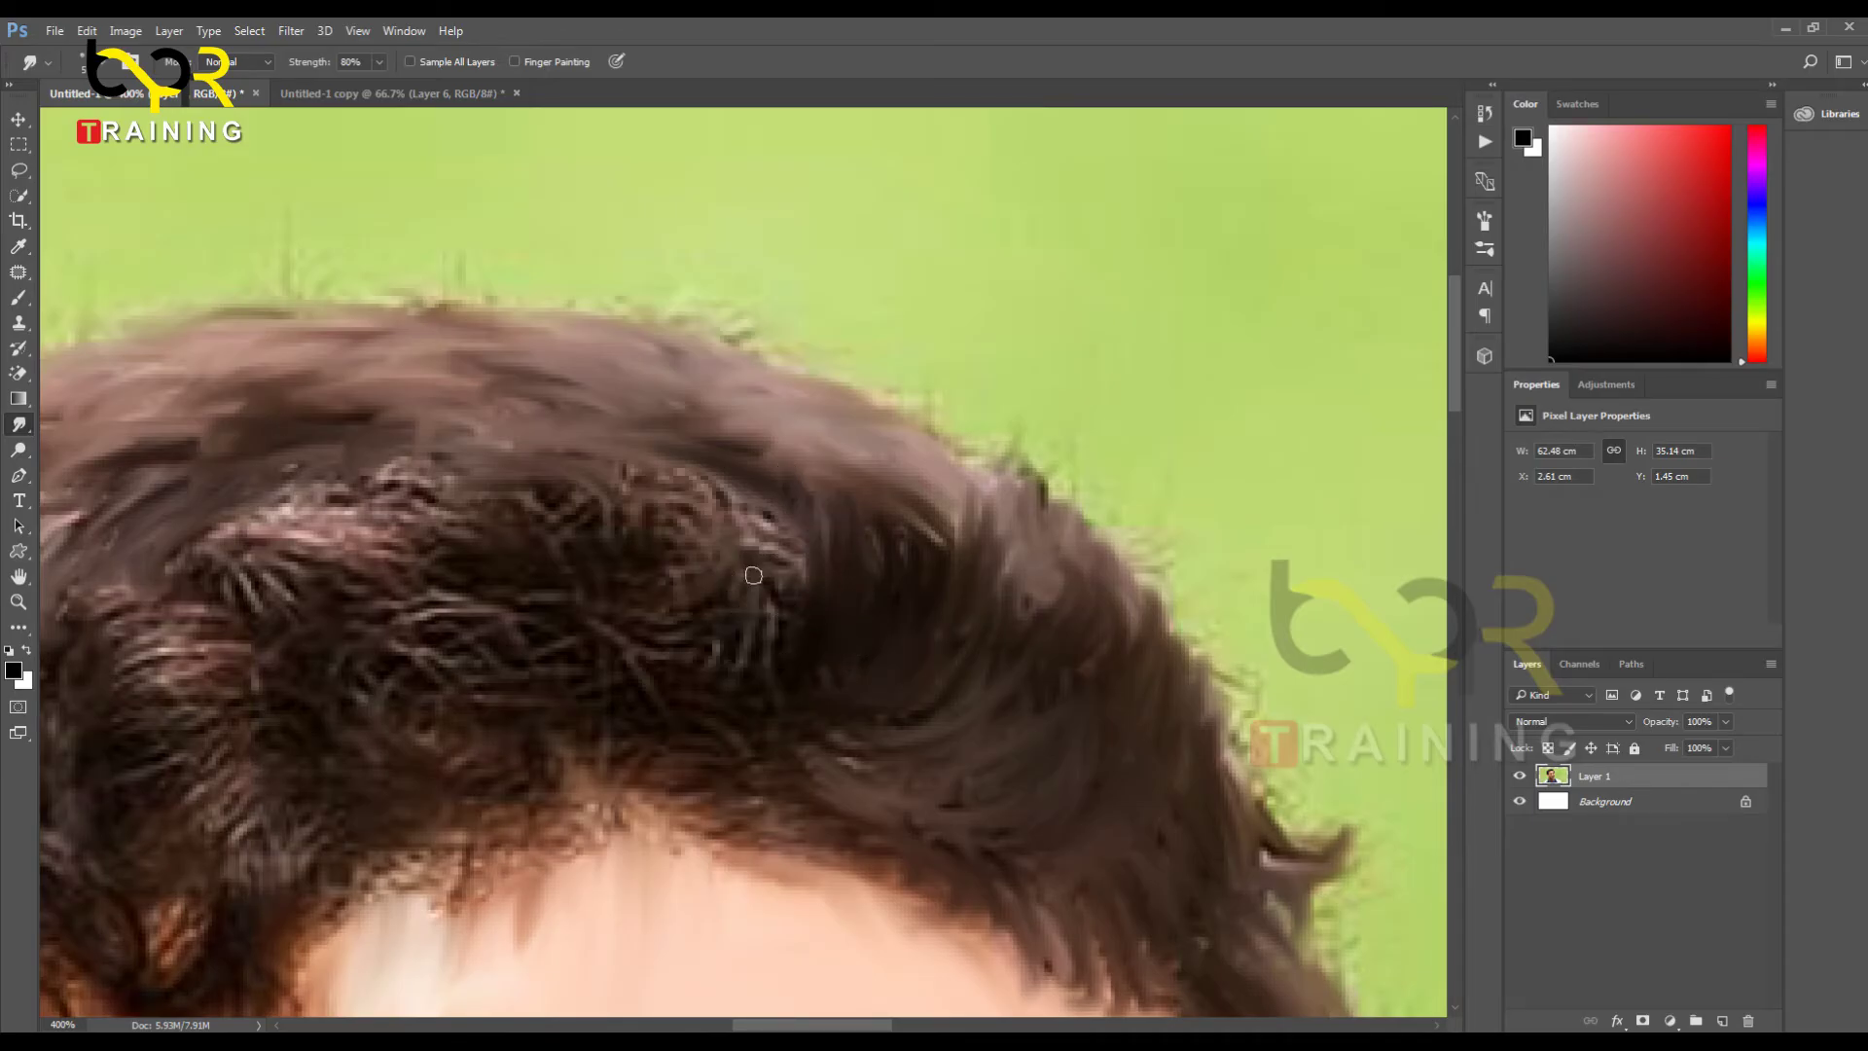
pyautogui.moveTo(752, 576); pyautogui.dragTo(767, 449)
pyautogui.moveTo(821, 650)
pyautogui.mouseDown()
pyautogui.moveTo(783, 530)
pyautogui.moveTo(810, 501)
pyautogui.moveTo(778, 598)
pyautogui.moveTo(750, 609)
pyautogui.moveTo(744, 584)
pyautogui.moveTo(777, 583)
pyautogui.moveTo(729, 617)
pyautogui.moveTo(755, 588)
pyautogui.moveTo(680, 616)
pyautogui.moveTo(709, 581)
pyautogui.moveTo(688, 584)
pyautogui.moveTo(626, 625)
pyautogui.moveTo(616, 599)
pyautogui.moveTo(683, 457)
pyautogui.mouseUp()
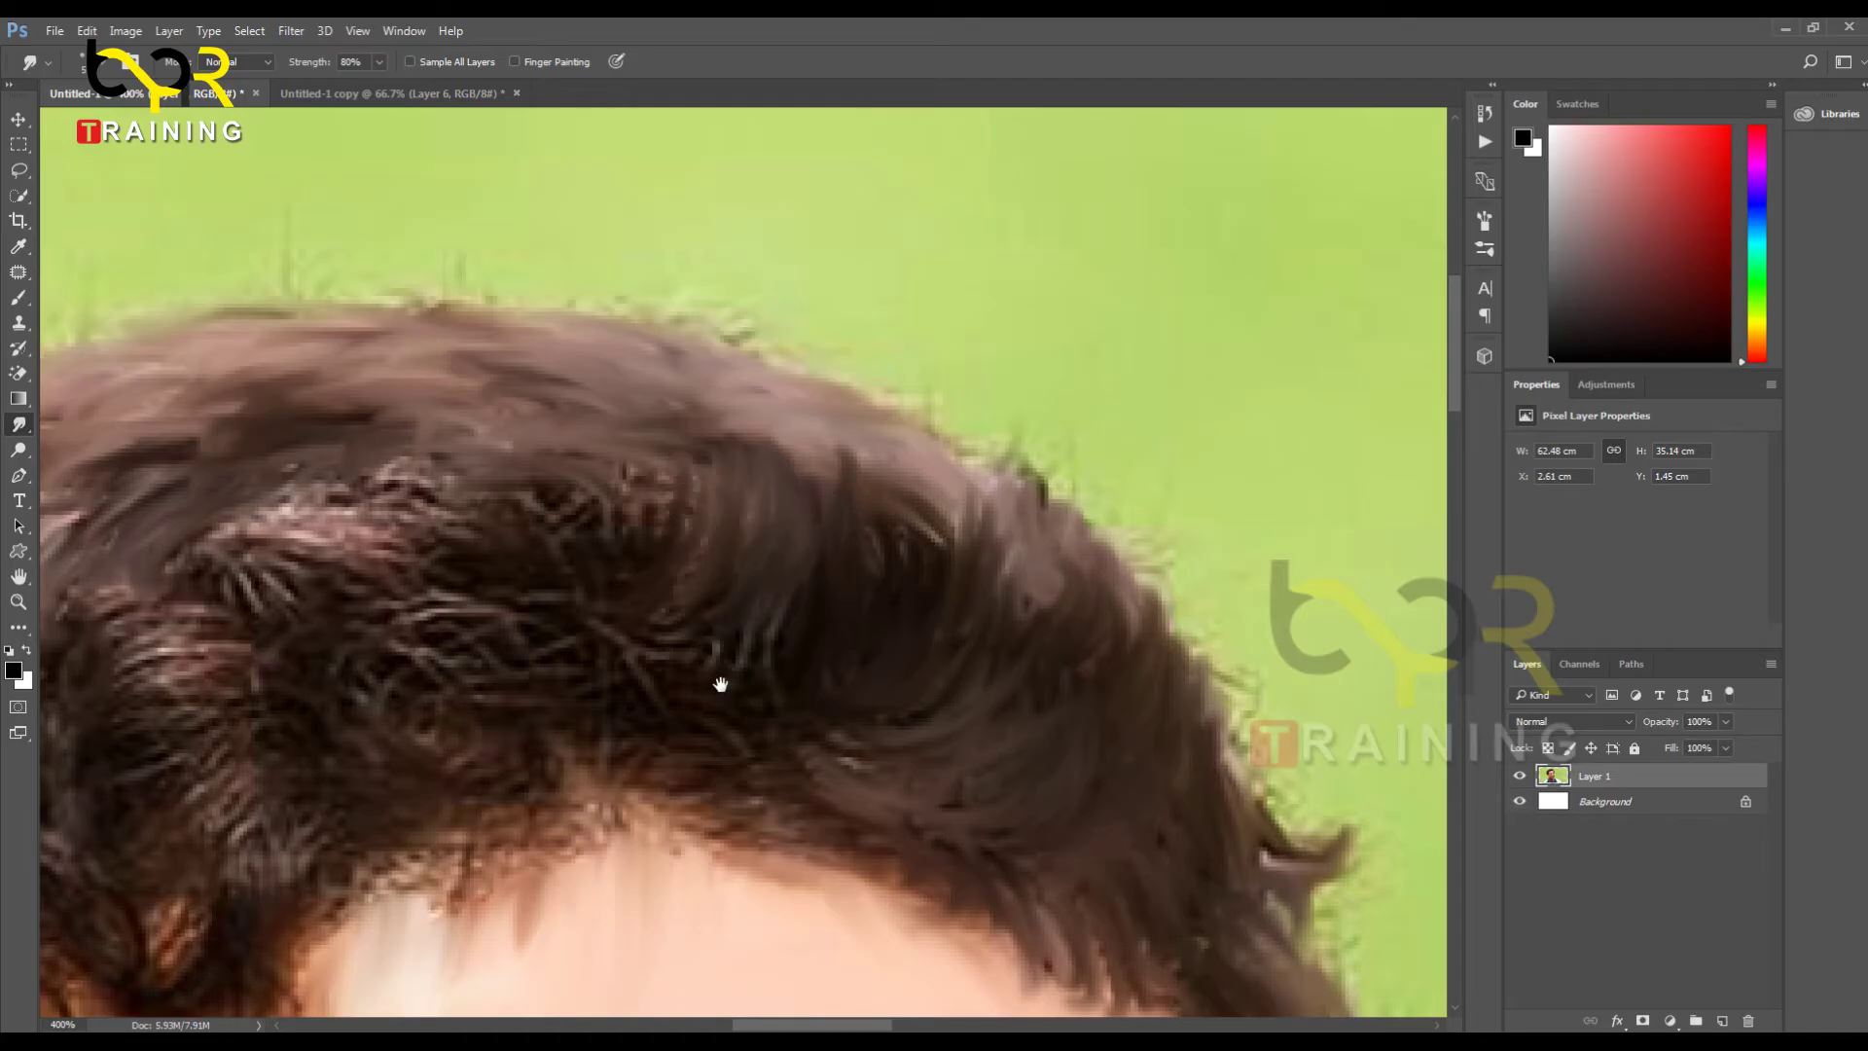
# Step: Draw the dark front strands down over the hairline just beyond the forehead's middle with long smudge strokes
pyautogui.moveTo(721, 683)
pyautogui.mouseDown()
pyautogui.moveTo(629, 556)
pyautogui.moveTo(680, 660)
pyautogui.mouseUp()
pyautogui.moveTo(601, 550)
pyautogui.mouseDown()
pyautogui.moveTo(651, 650)
pyautogui.moveTo(646, 588)
pyautogui.moveTo(660, 681)
pyautogui.moveTo(590, 616)
pyautogui.moveTo(632, 679)
pyautogui.mouseUp()
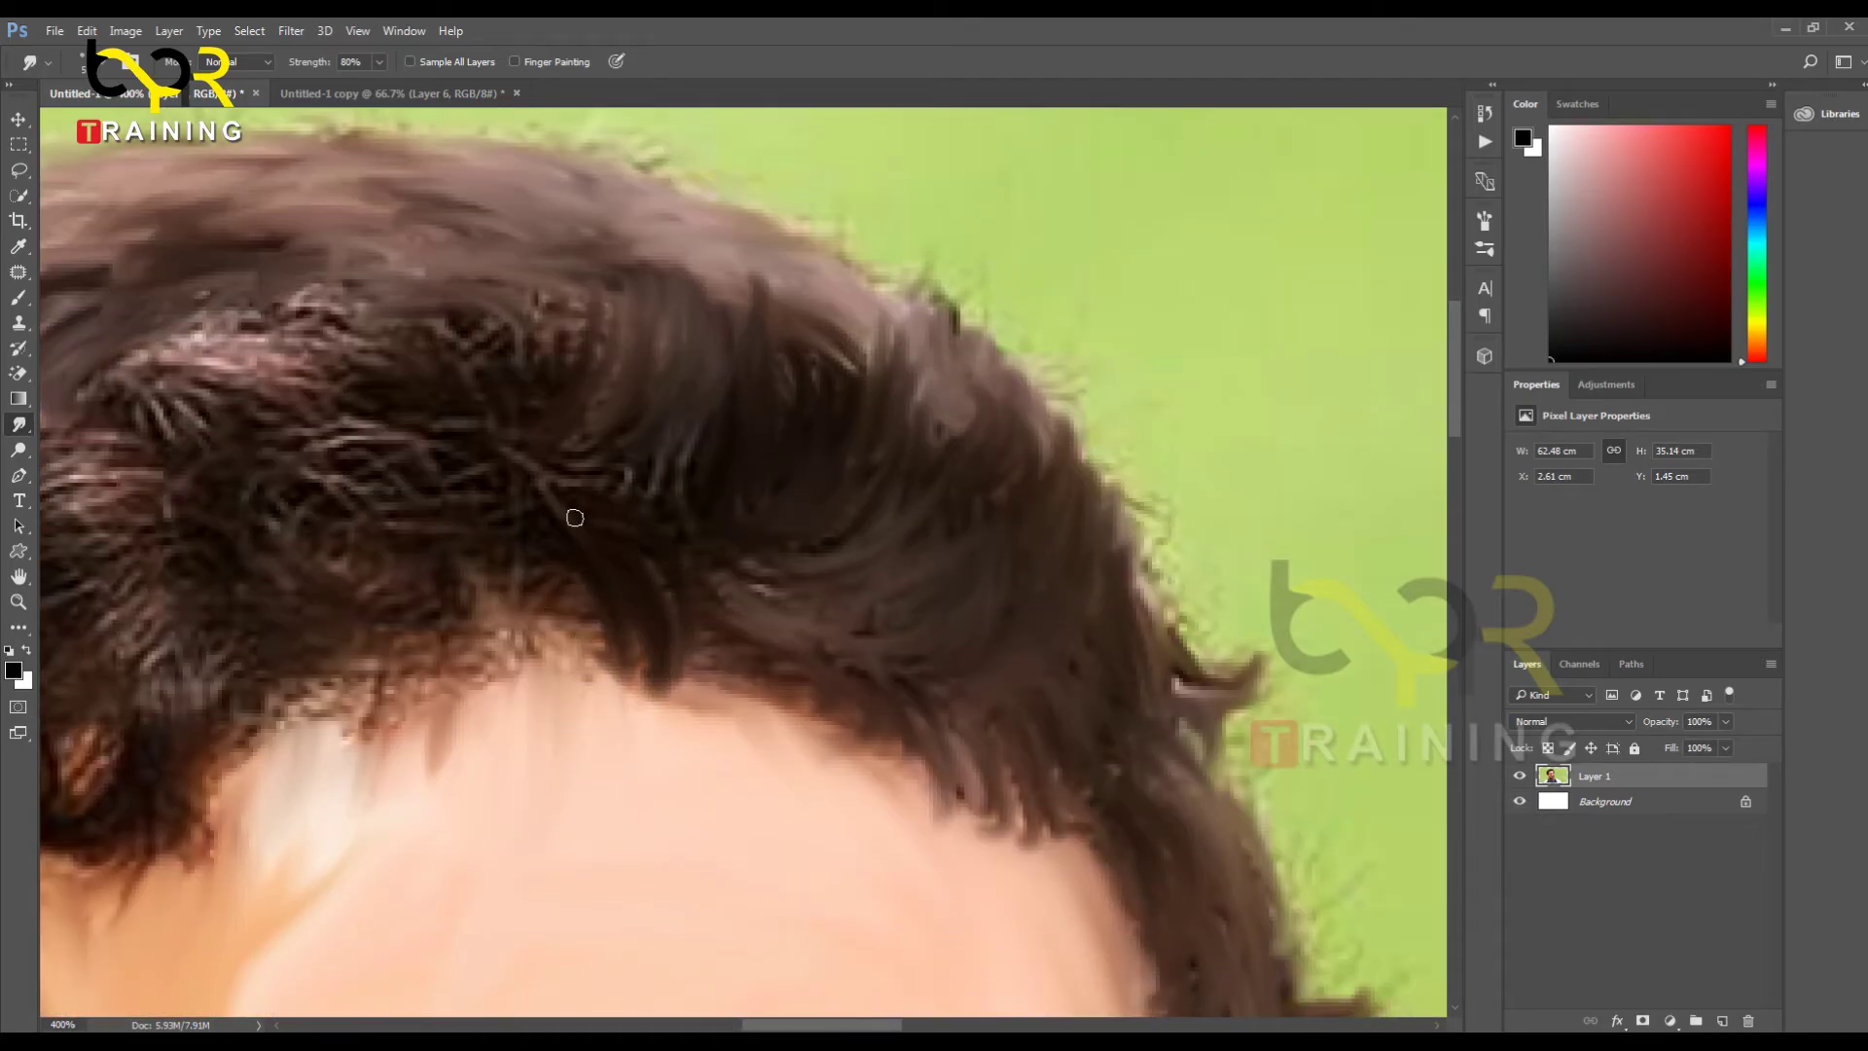
pyautogui.moveTo(613, 527)
pyautogui.mouseDown()
pyautogui.moveTo(689, 683)
pyautogui.moveTo(617, 544)
pyautogui.moveTo(653, 637)
pyautogui.moveTo(682, 579)
pyautogui.moveTo(646, 556)
pyautogui.moveTo(716, 618)
pyautogui.moveTo(612, 482)
pyautogui.moveTo(713, 630)
pyautogui.mouseUp()
pyautogui.moveTo(626, 410); pyautogui.dragTo(659, 516)
pyautogui.moveTo(662, 439); pyautogui.dragTo(718, 585)
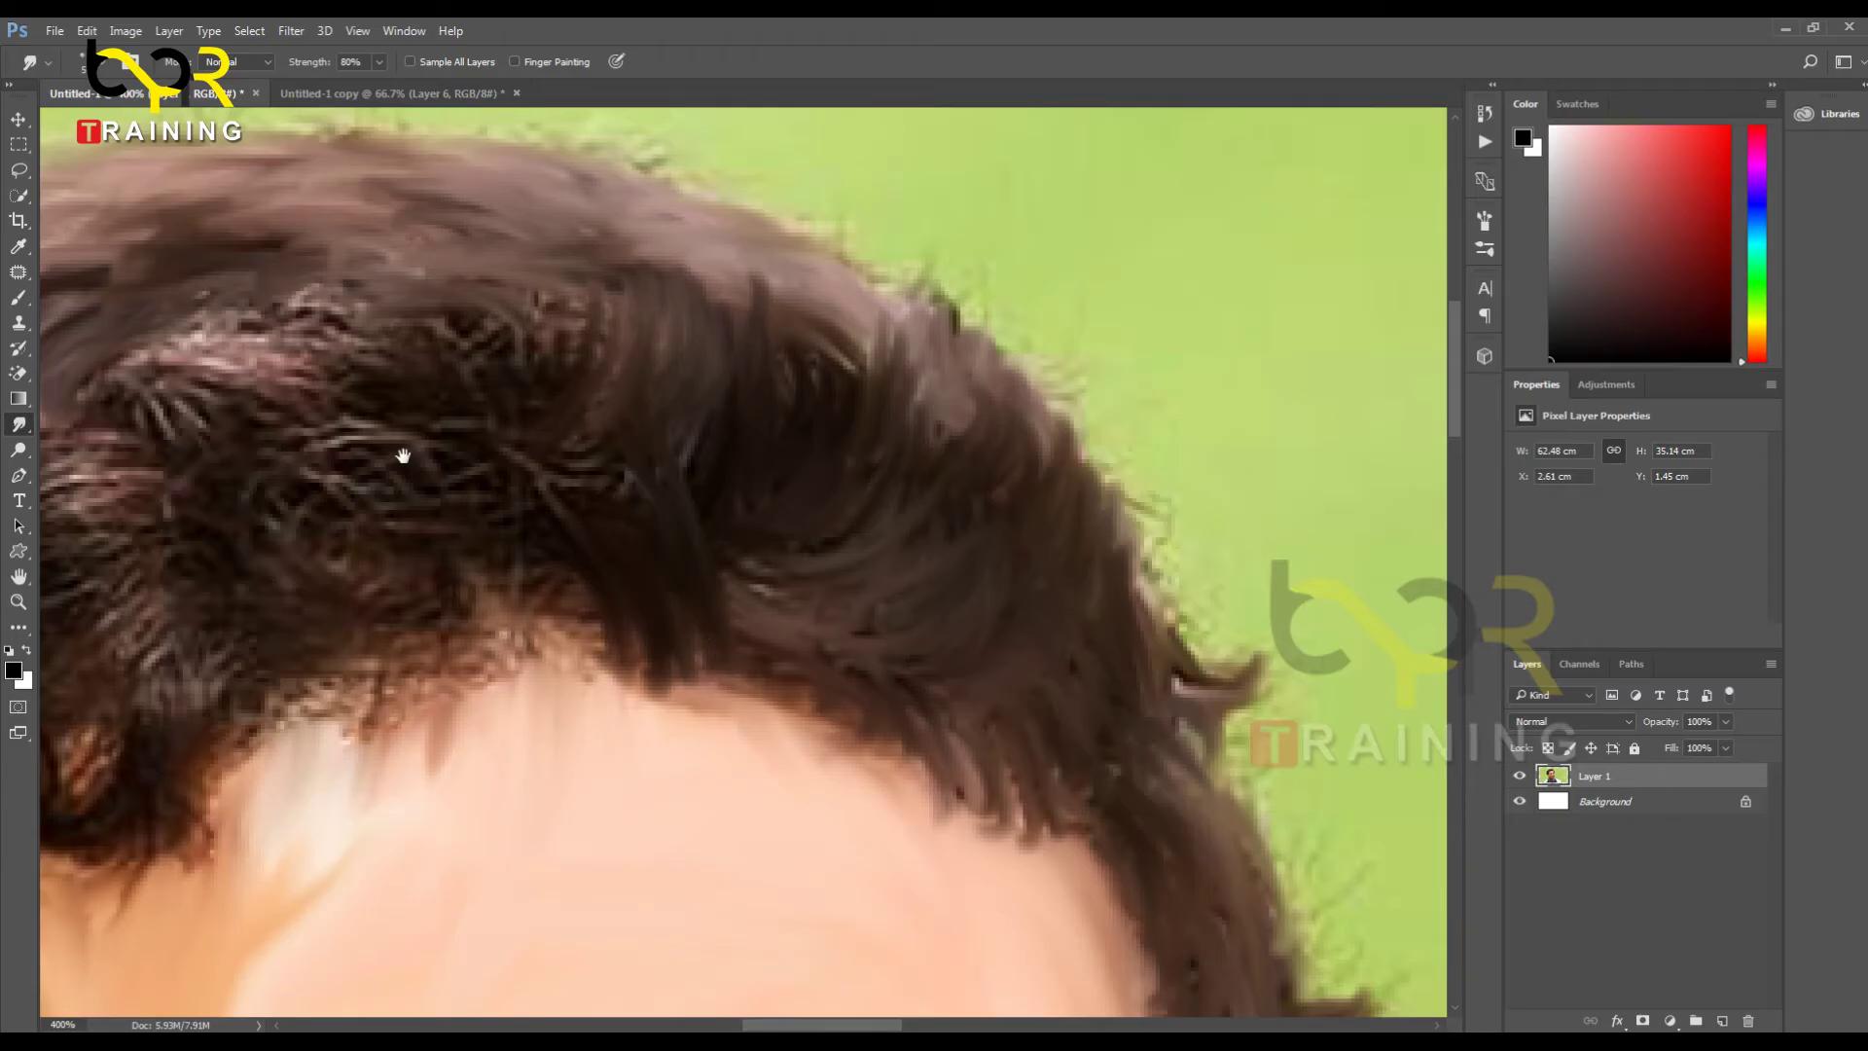
# Step: Smudge the light, curly strands on the near side below the crown into the smooth hair above them
pyautogui.moveTo(401, 455)
pyautogui.mouseDown()
pyautogui.moveTo(767, 624)
pyautogui.moveTo(862, 418)
pyautogui.mouseUp()
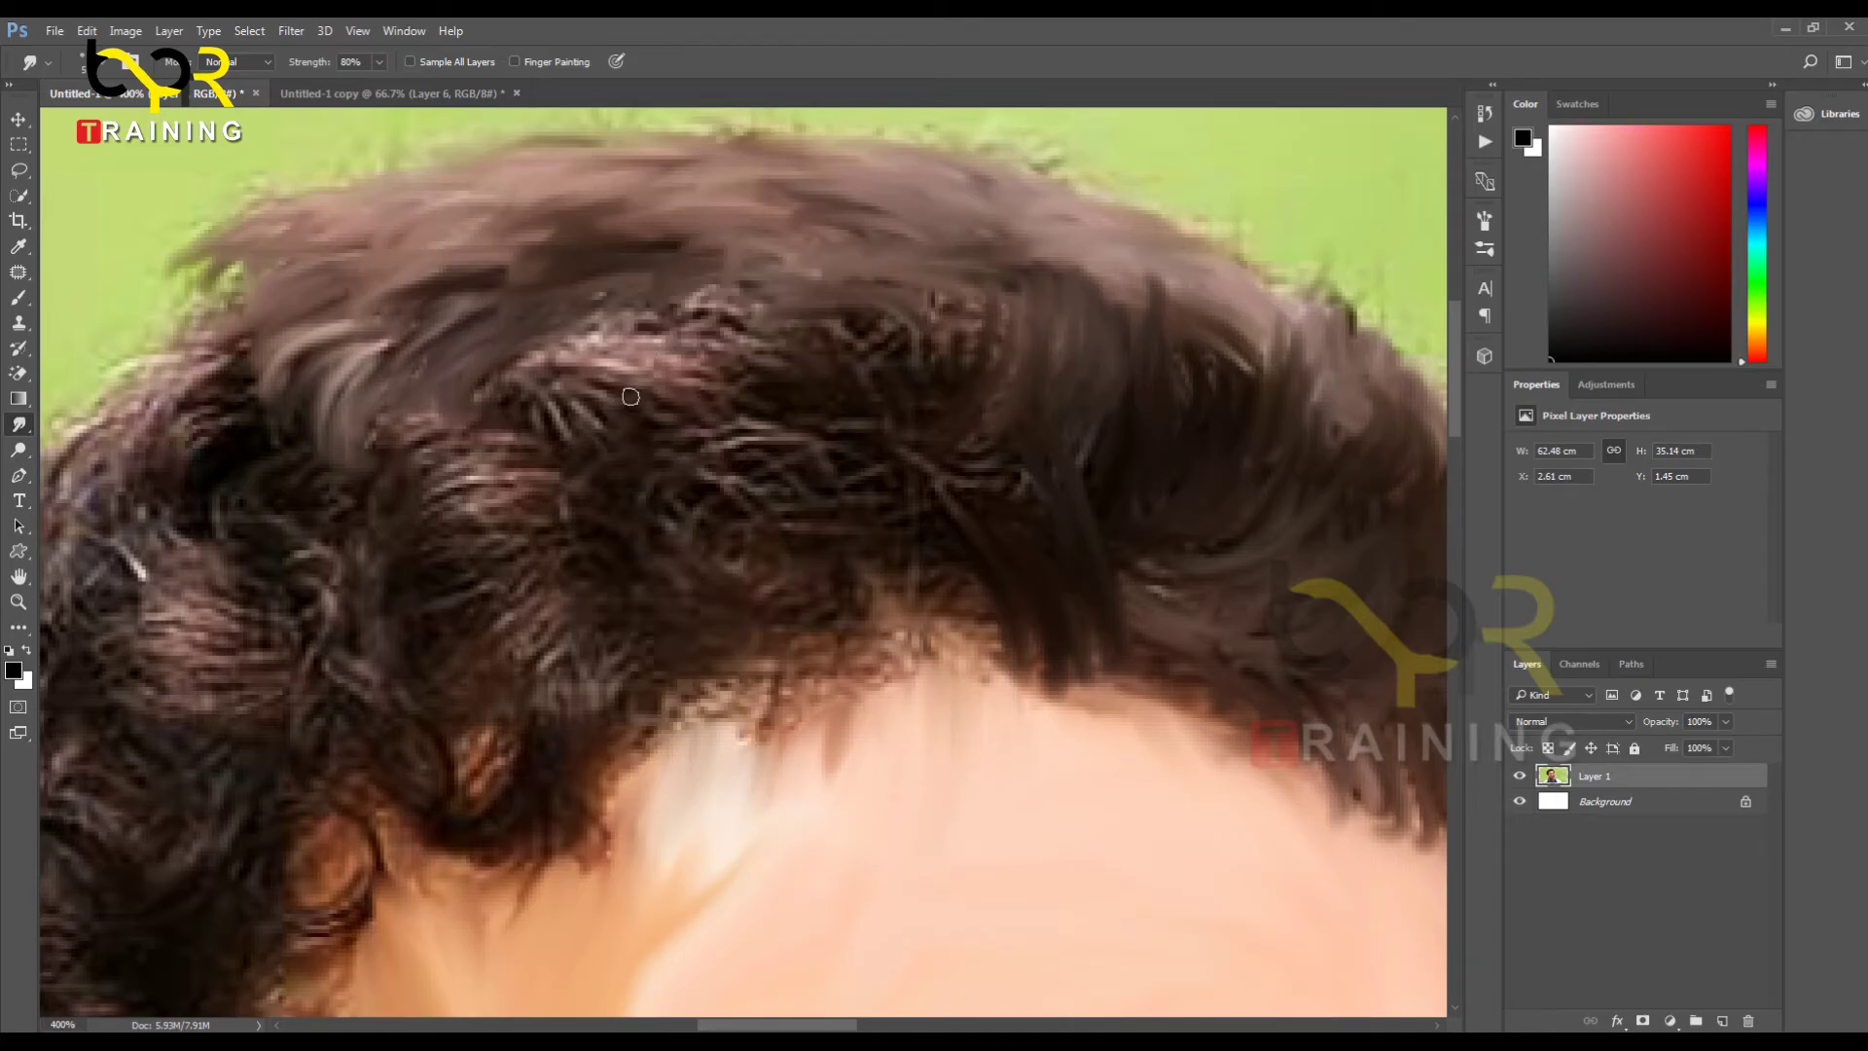
pyautogui.moveTo(540, 346)
pyautogui.mouseDown()
pyautogui.moveTo(668, 351)
pyautogui.moveTo(751, 327)
pyautogui.mouseUp()
pyautogui.moveTo(642, 302)
pyautogui.mouseDown()
pyautogui.moveTo(725, 315)
pyautogui.moveTo(719, 286)
pyautogui.moveTo(769, 313)
pyautogui.moveTo(671, 302)
pyautogui.moveTo(755, 365)
pyautogui.moveTo(895, 366)
pyautogui.moveTo(909, 316)
pyautogui.moveTo(914, 360)
pyautogui.moveTo(751, 267)
pyautogui.moveTo(776, 296)
pyautogui.moveTo(924, 330)
pyautogui.moveTo(905, 297)
pyautogui.moveTo(968, 272)
pyautogui.moveTo(953, 382)
pyautogui.moveTo(940, 320)
pyautogui.mouseUp()
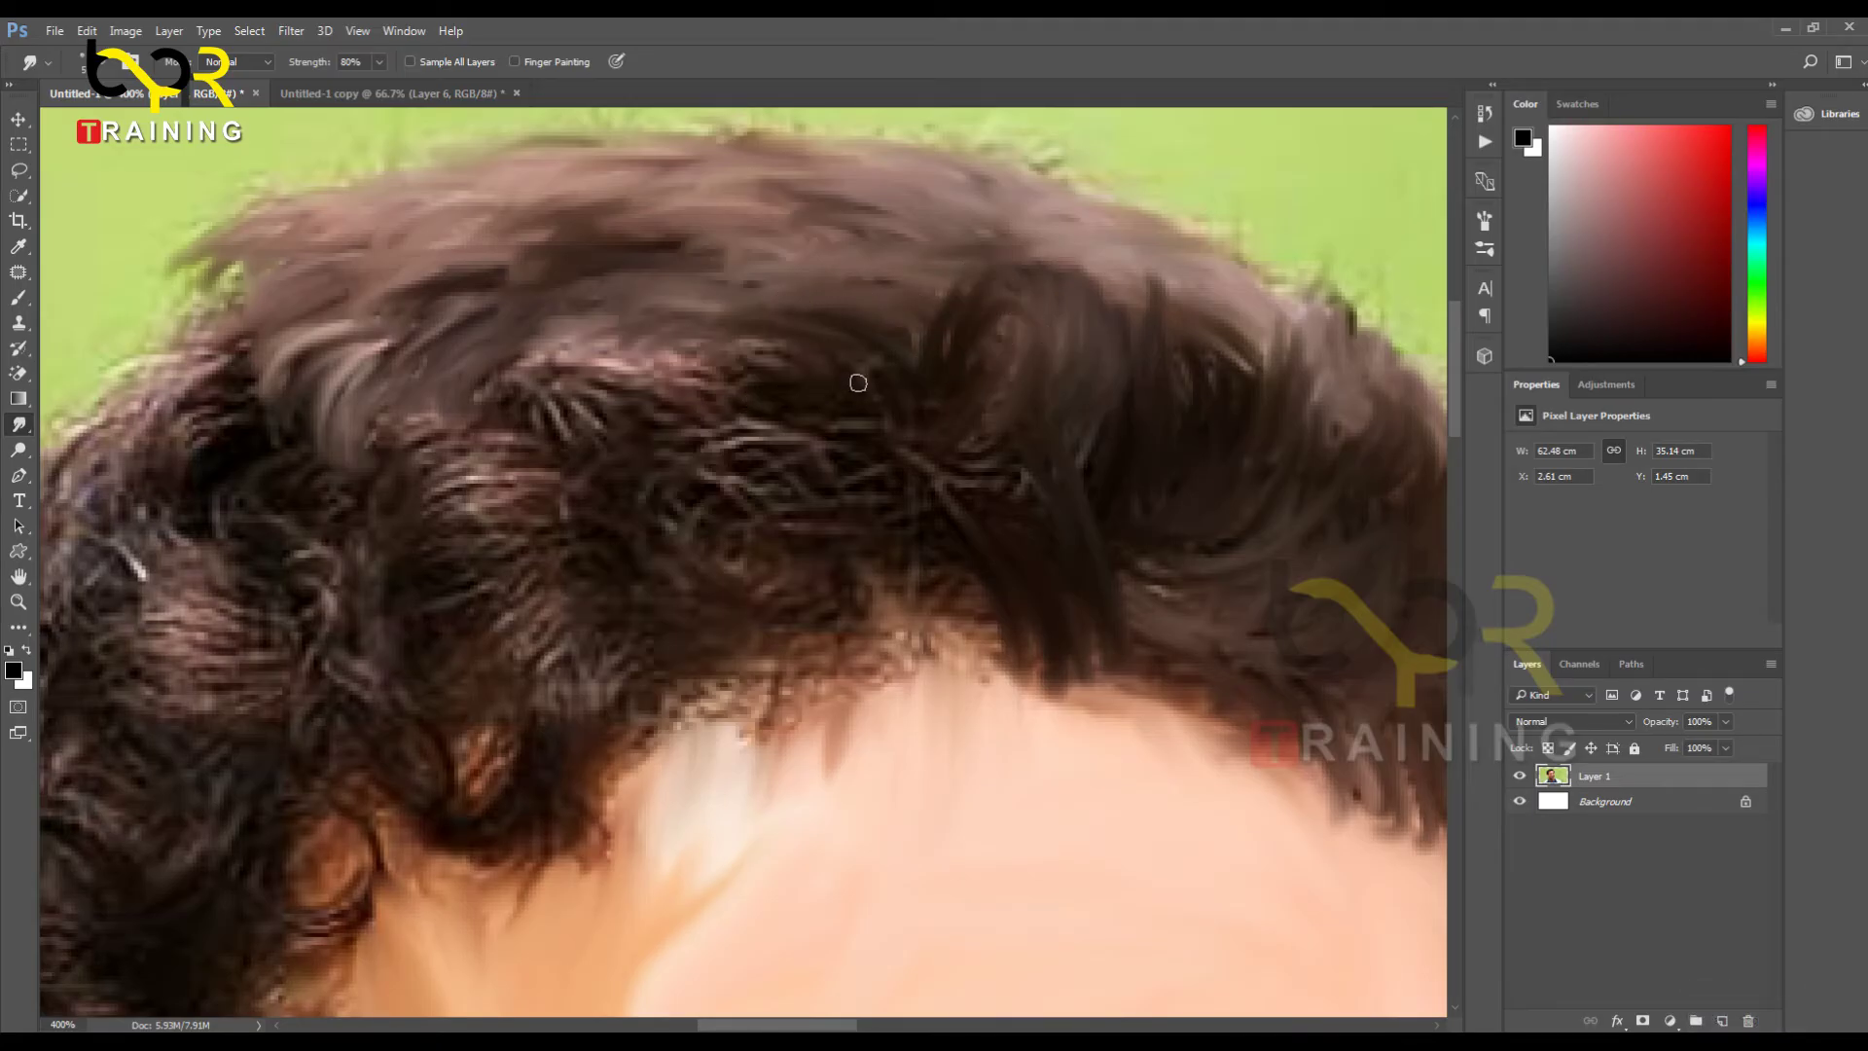
pyautogui.moveTo(633, 387)
pyautogui.mouseDown()
pyautogui.moveTo(511, 378)
pyautogui.moveTo(585, 401)
pyautogui.moveTo(619, 477)
pyautogui.moveTo(580, 432)
pyautogui.moveTo(738, 490)
pyautogui.mouseUp()
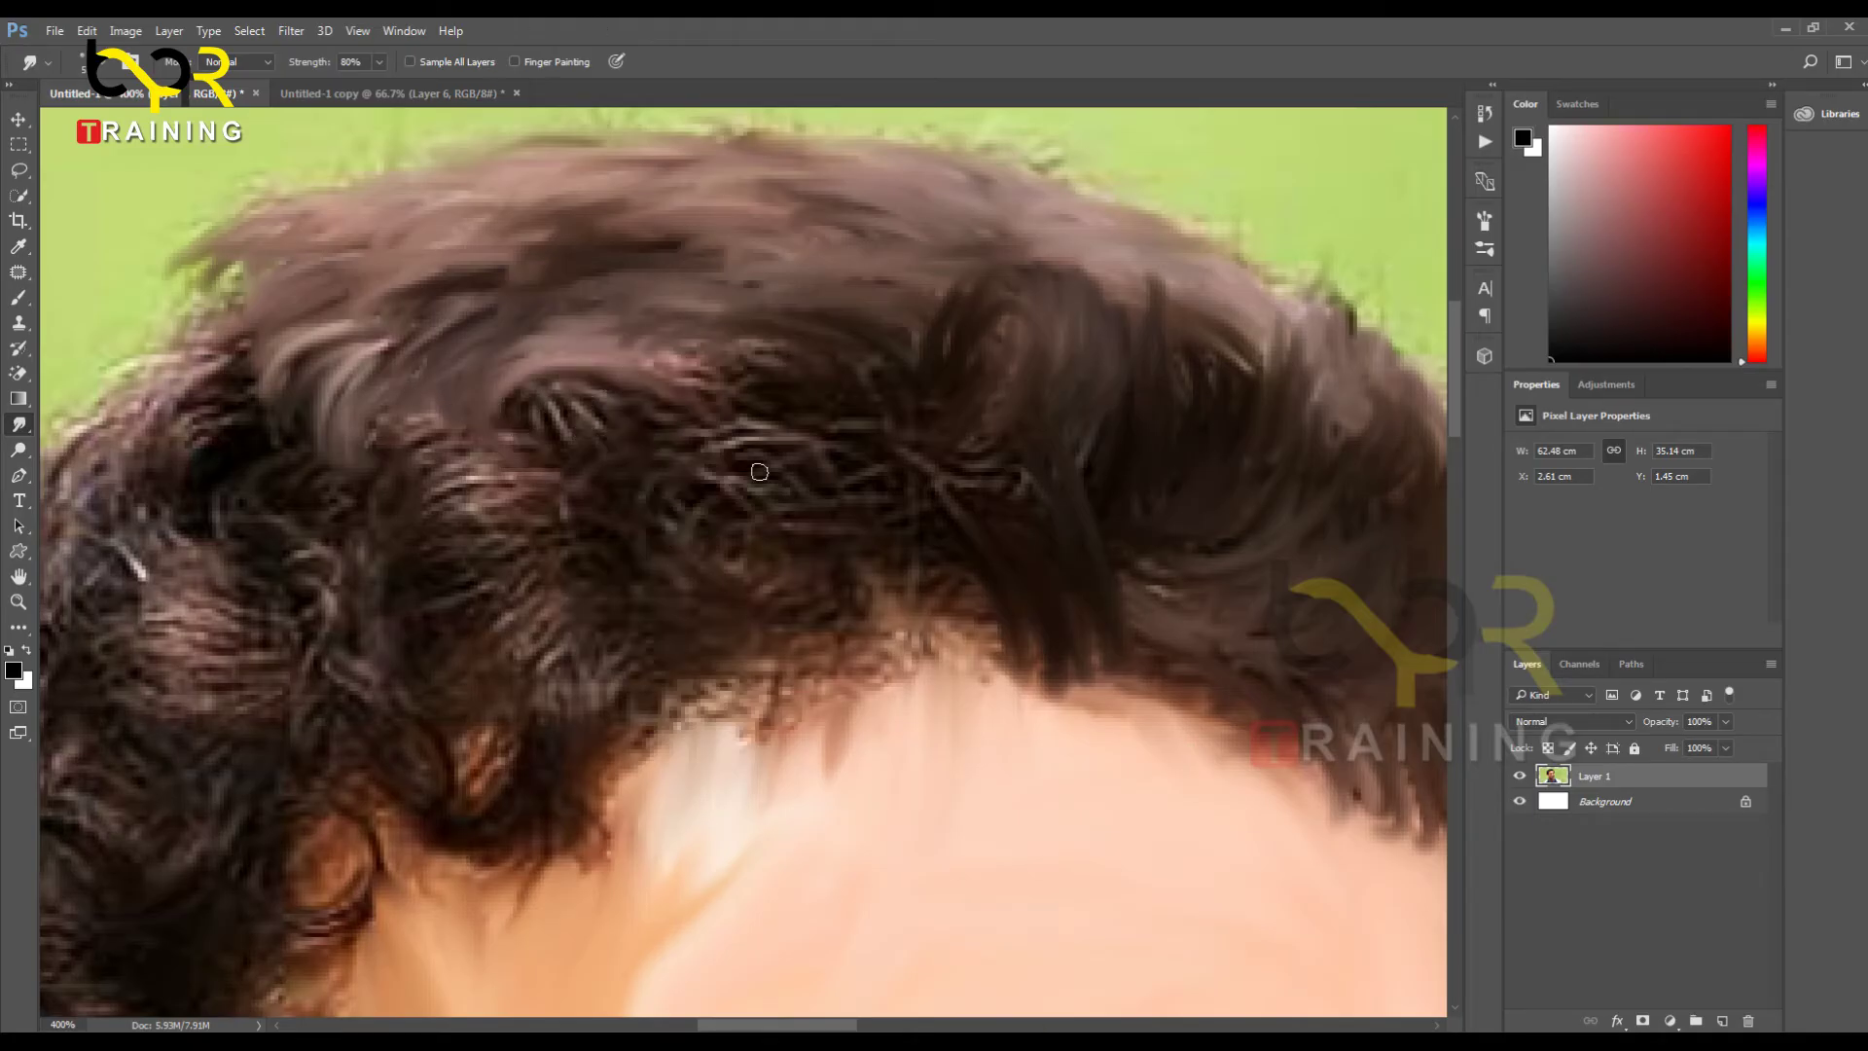
pyautogui.moveTo(683, 357)
pyautogui.mouseDown()
pyautogui.moveTo(720, 368)
pyautogui.moveTo(632, 350)
pyautogui.moveTo(700, 375)
pyautogui.moveTo(646, 389)
pyautogui.moveTo(677, 434)
pyautogui.moveTo(861, 443)
pyautogui.moveTo(821, 386)
pyautogui.moveTo(579, 392)
pyautogui.moveTo(617, 392)
pyautogui.moveTo(557, 413)
pyautogui.moveTo(531, 448)
pyautogui.moveTo(545, 486)
pyautogui.moveTo(513, 499)
pyautogui.moveTo(617, 505)
pyautogui.moveTo(734, 587)
pyautogui.mouseUp()
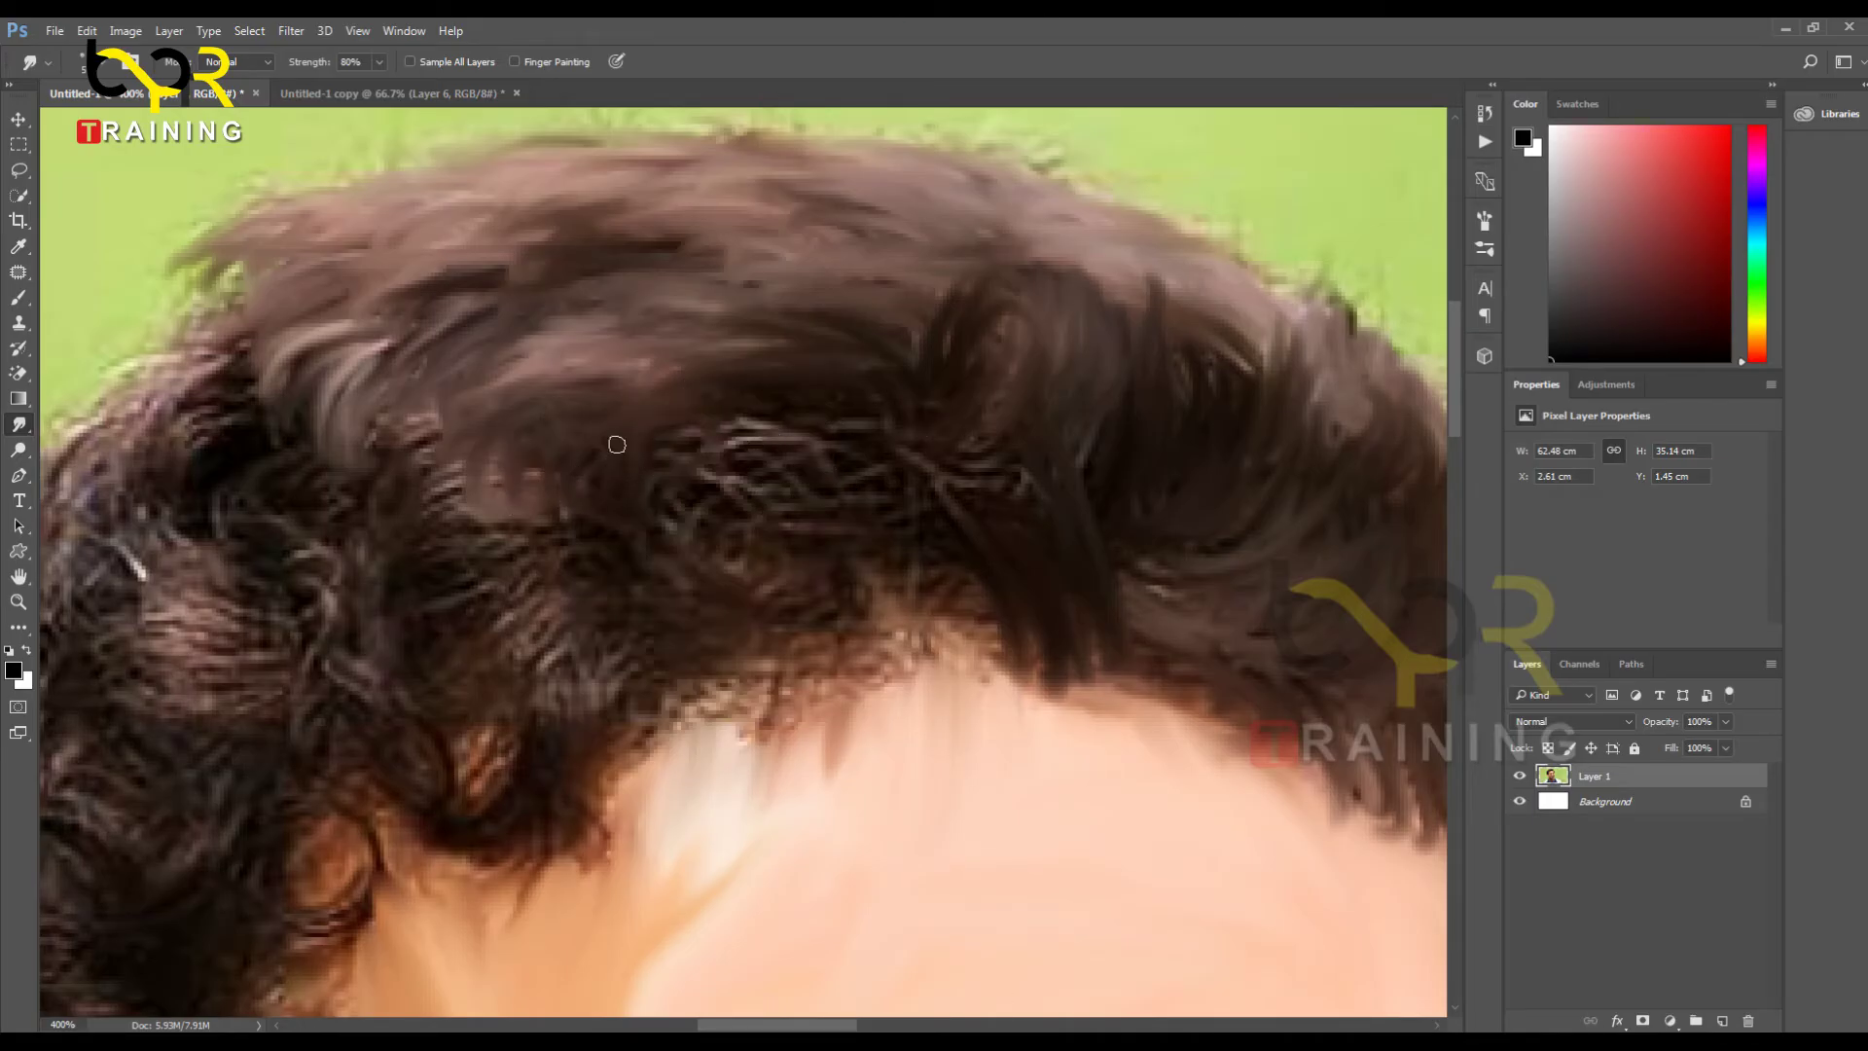
# Step: Blend the remaining curls above the forehead and smudge dark strands down over the middle of the hairline
pyautogui.moveTo(715, 440)
pyautogui.mouseDown()
pyautogui.moveTo(605, 442)
pyautogui.moveTo(612, 500)
pyautogui.moveTo(565, 588)
pyautogui.moveTo(648, 539)
pyautogui.moveTo(726, 546)
pyautogui.moveTo(779, 509)
pyautogui.moveTo(688, 459)
pyautogui.moveTo(861, 456)
pyautogui.moveTo(843, 487)
pyautogui.moveTo(892, 471)
pyautogui.moveTo(791, 480)
pyautogui.moveTo(944, 492)
pyautogui.moveTo(999, 458)
pyautogui.moveTo(909, 466)
pyautogui.moveTo(969, 471)
pyautogui.moveTo(864, 430)
pyautogui.moveTo(709, 470)
pyautogui.moveTo(676, 488)
pyautogui.moveTo(673, 558)
pyautogui.moveTo(928, 471)
pyautogui.moveTo(959, 479)
pyautogui.moveTo(925, 483)
pyautogui.moveTo(945, 497)
pyautogui.moveTo(1031, 394)
pyautogui.mouseUp()
pyautogui.moveTo(939, 476); pyautogui.dragTo(1097, 360)
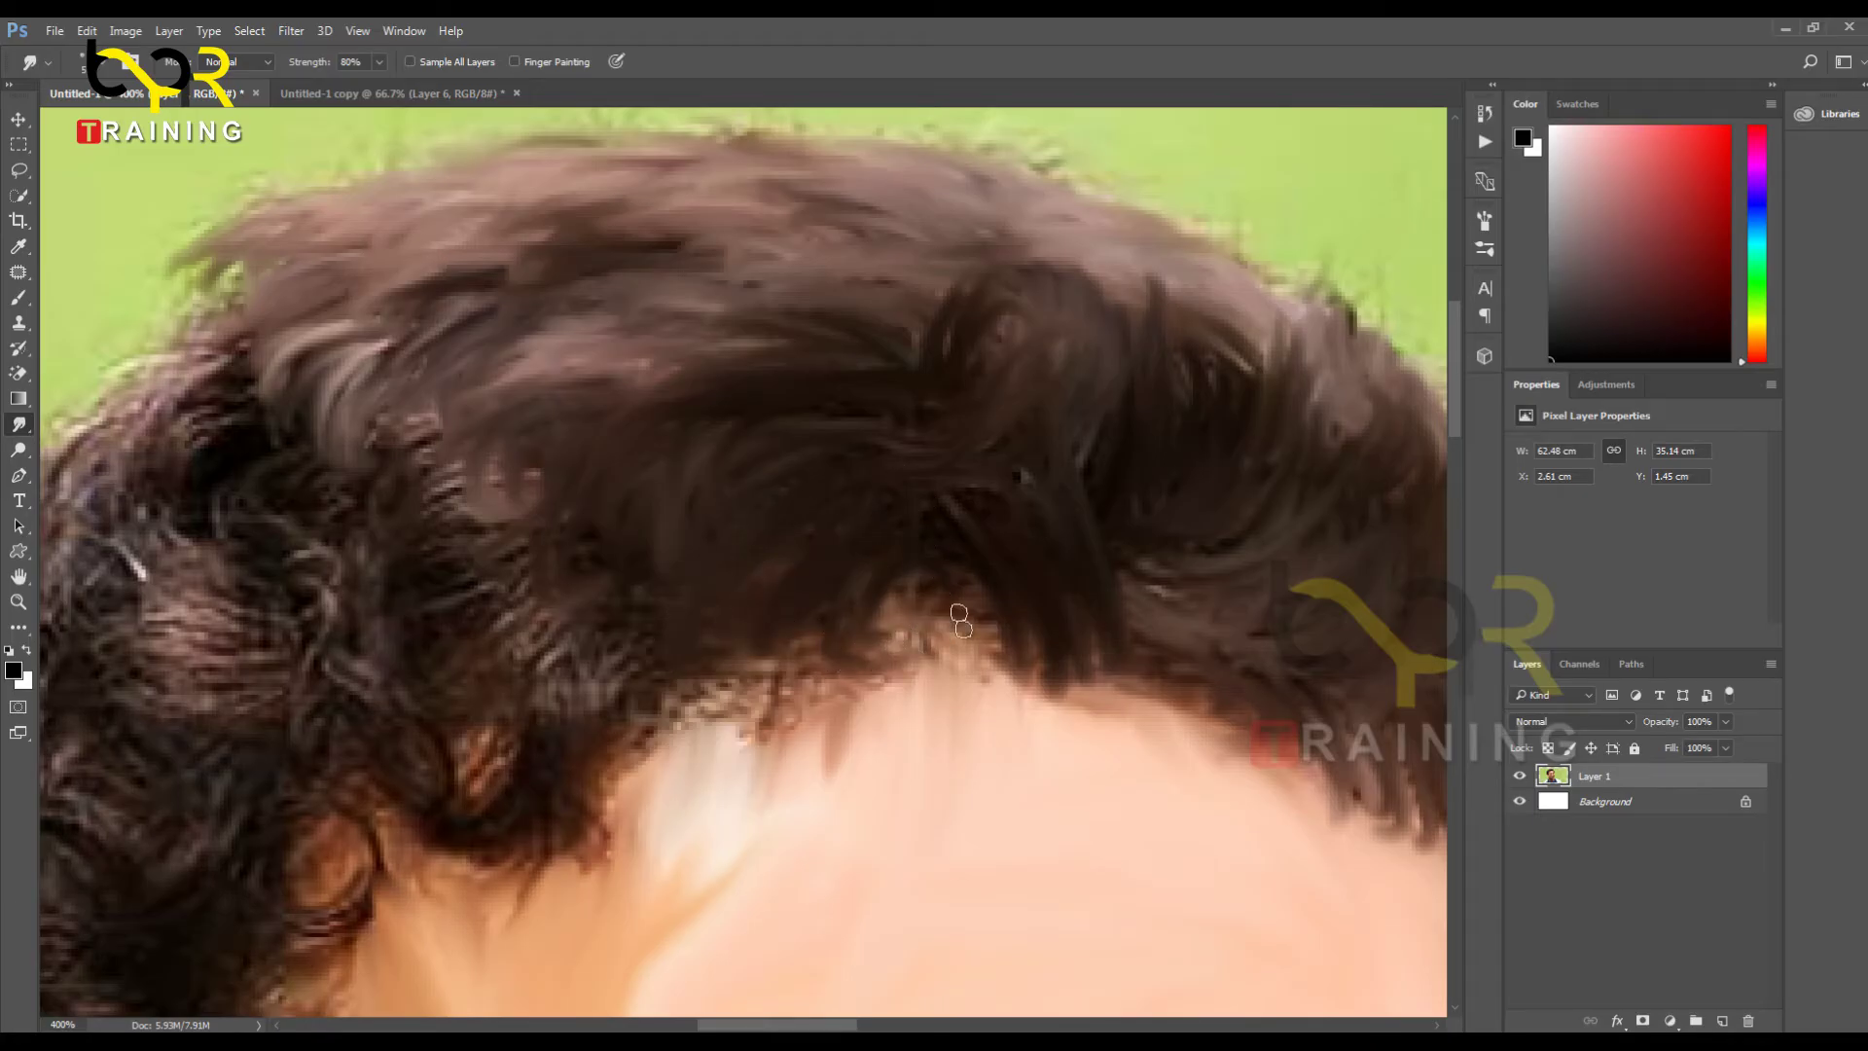
pyautogui.moveTo(902, 574); pyautogui.dragTo(975, 646)
pyautogui.moveTo(918, 523); pyautogui.dragTo(971, 644)
pyautogui.moveTo(1005, 559); pyautogui.dragTo(1030, 642)
pyautogui.moveTo(856, 515)
pyautogui.mouseDown()
pyautogui.moveTo(939, 623)
pyautogui.moveTo(993, 623)
pyautogui.mouseUp()
# Step: Smudge the near-side front curls in curved strokes from the smoothed top down toward the temple
pyautogui.hotkey('ctrl', '-')
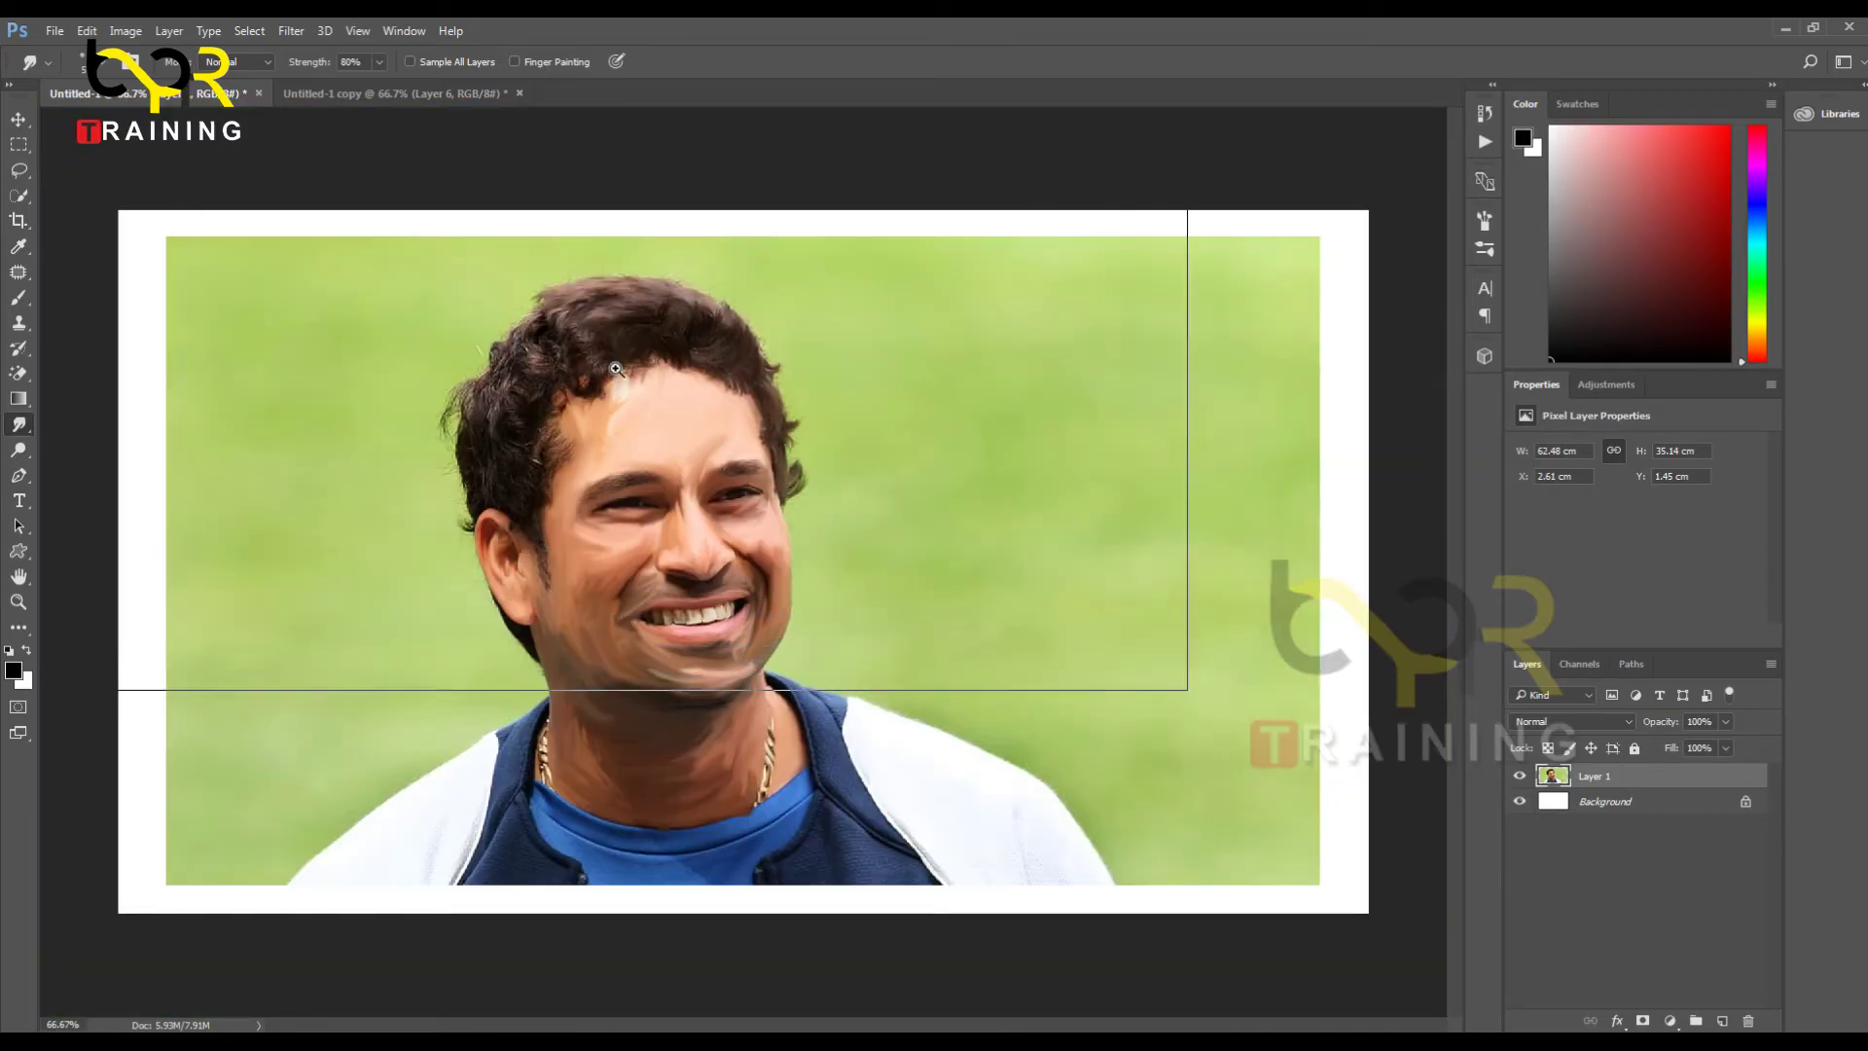
pyautogui.hotkey('ctrl', '+')
pyautogui.keyDown('ctrl'); pyautogui.click(454, 296); pyautogui.keyUp('ctrl')
pyautogui.keyDown('ctrl'); pyautogui.click(454, 297); pyautogui.keyUp('ctrl')
pyautogui.keyDown('ctrl'); pyautogui.click(454, 297); pyautogui.keyUp('ctrl')
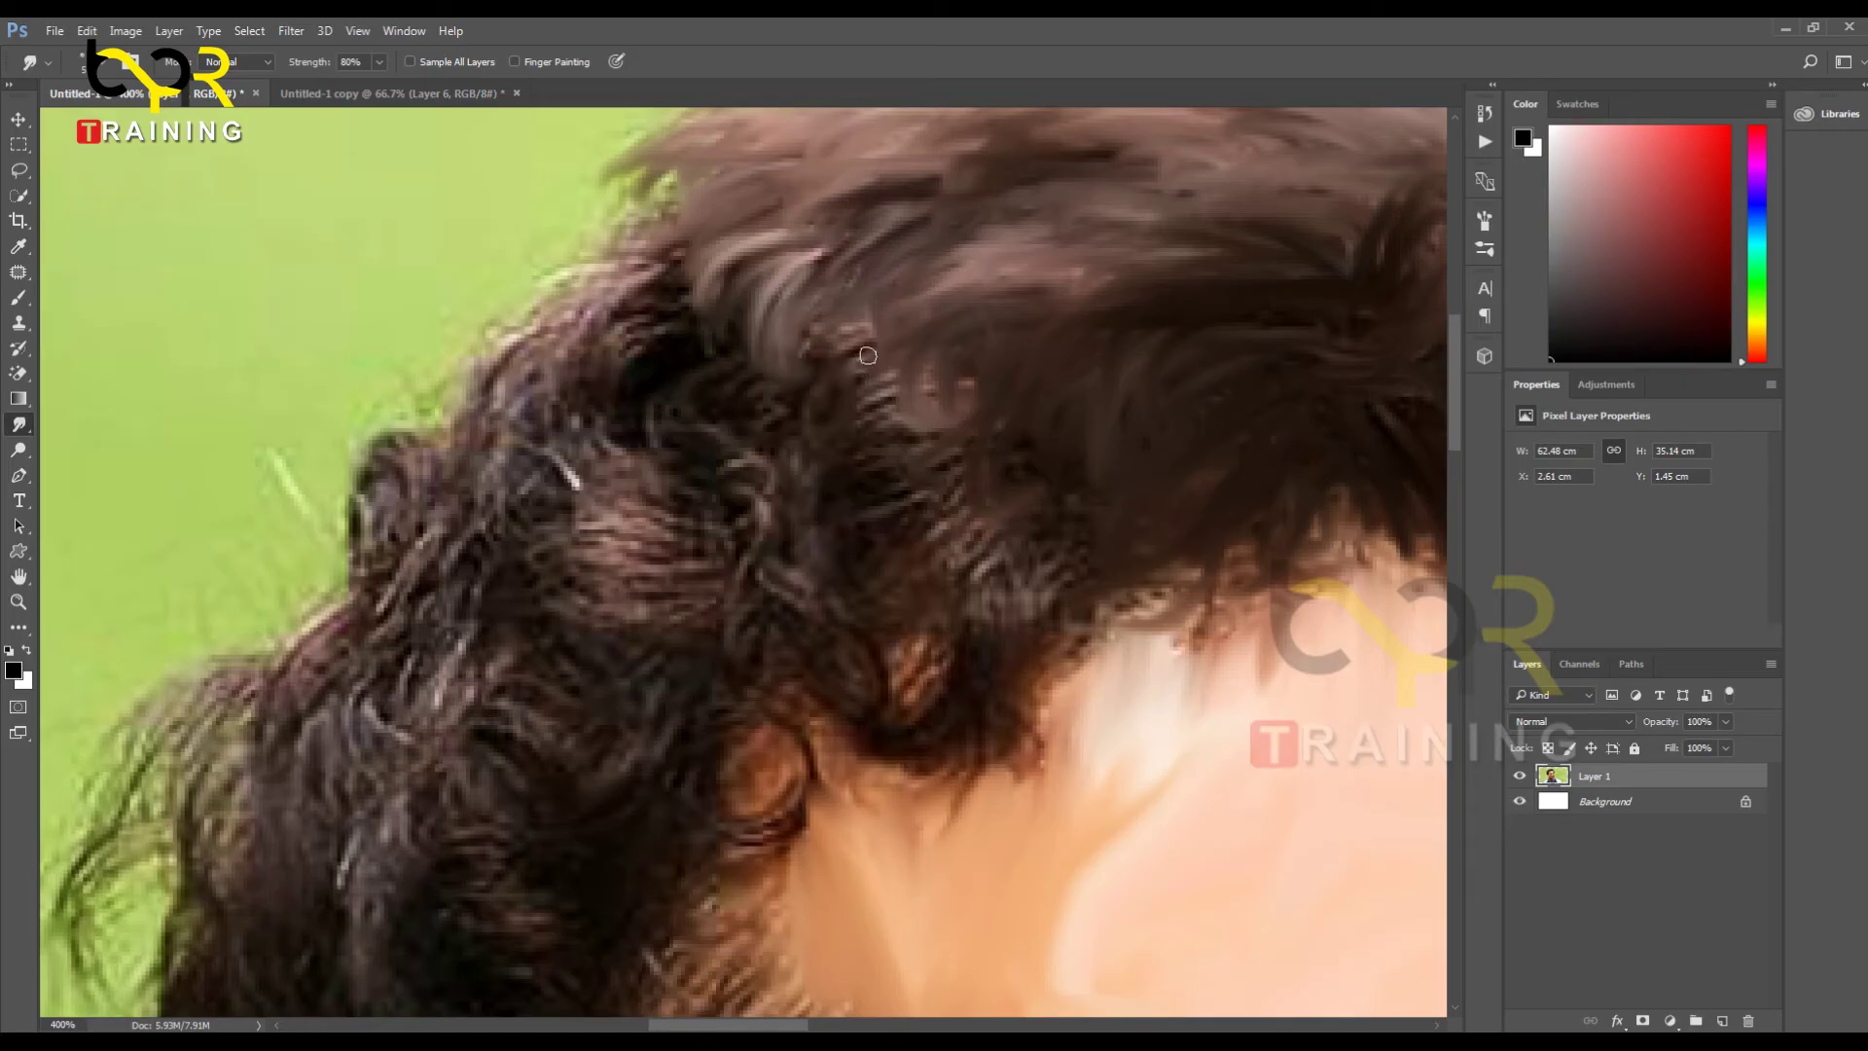
pyautogui.moveTo(868, 355)
pyautogui.mouseDown()
pyautogui.moveTo(816, 357)
pyautogui.moveTo(961, 331)
pyautogui.moveTo(814, 359)
pyautogui.moveTo(894, 386)
pyautogui.moveTo(809, 417)
pyautogui.moveTo(919, 388)
pyautogui.moveTo(821, 454)
pyautogui.moveTo(904, 374)
pyautogui.moveTo(903, 477)
pyautogui.moveTo(872, 438)
pyautogui.moveTo(942, 473)
pyautogui.moveTo(835, 445)
pyautogui.moveTo(987, 425)
pyautogui.moveTo(862, 451)
pyautogui.moveTo(976, 414)
pyautogui.moveTo(801, 442)
pyautogui.moveTo(1029, 394)
pyautogui.moveTo(846, 469)
pyautogui.moveTo(976, 428)
pyautogui.moveTo(849, 487)
pyautogui.moveTo(1000, 462)
pyautogui.moveTo(842, 523)
pyautogui.moveTo(987, 483)
pyautogui.moveTo(851, 554)
pyautogui.mouseUp()
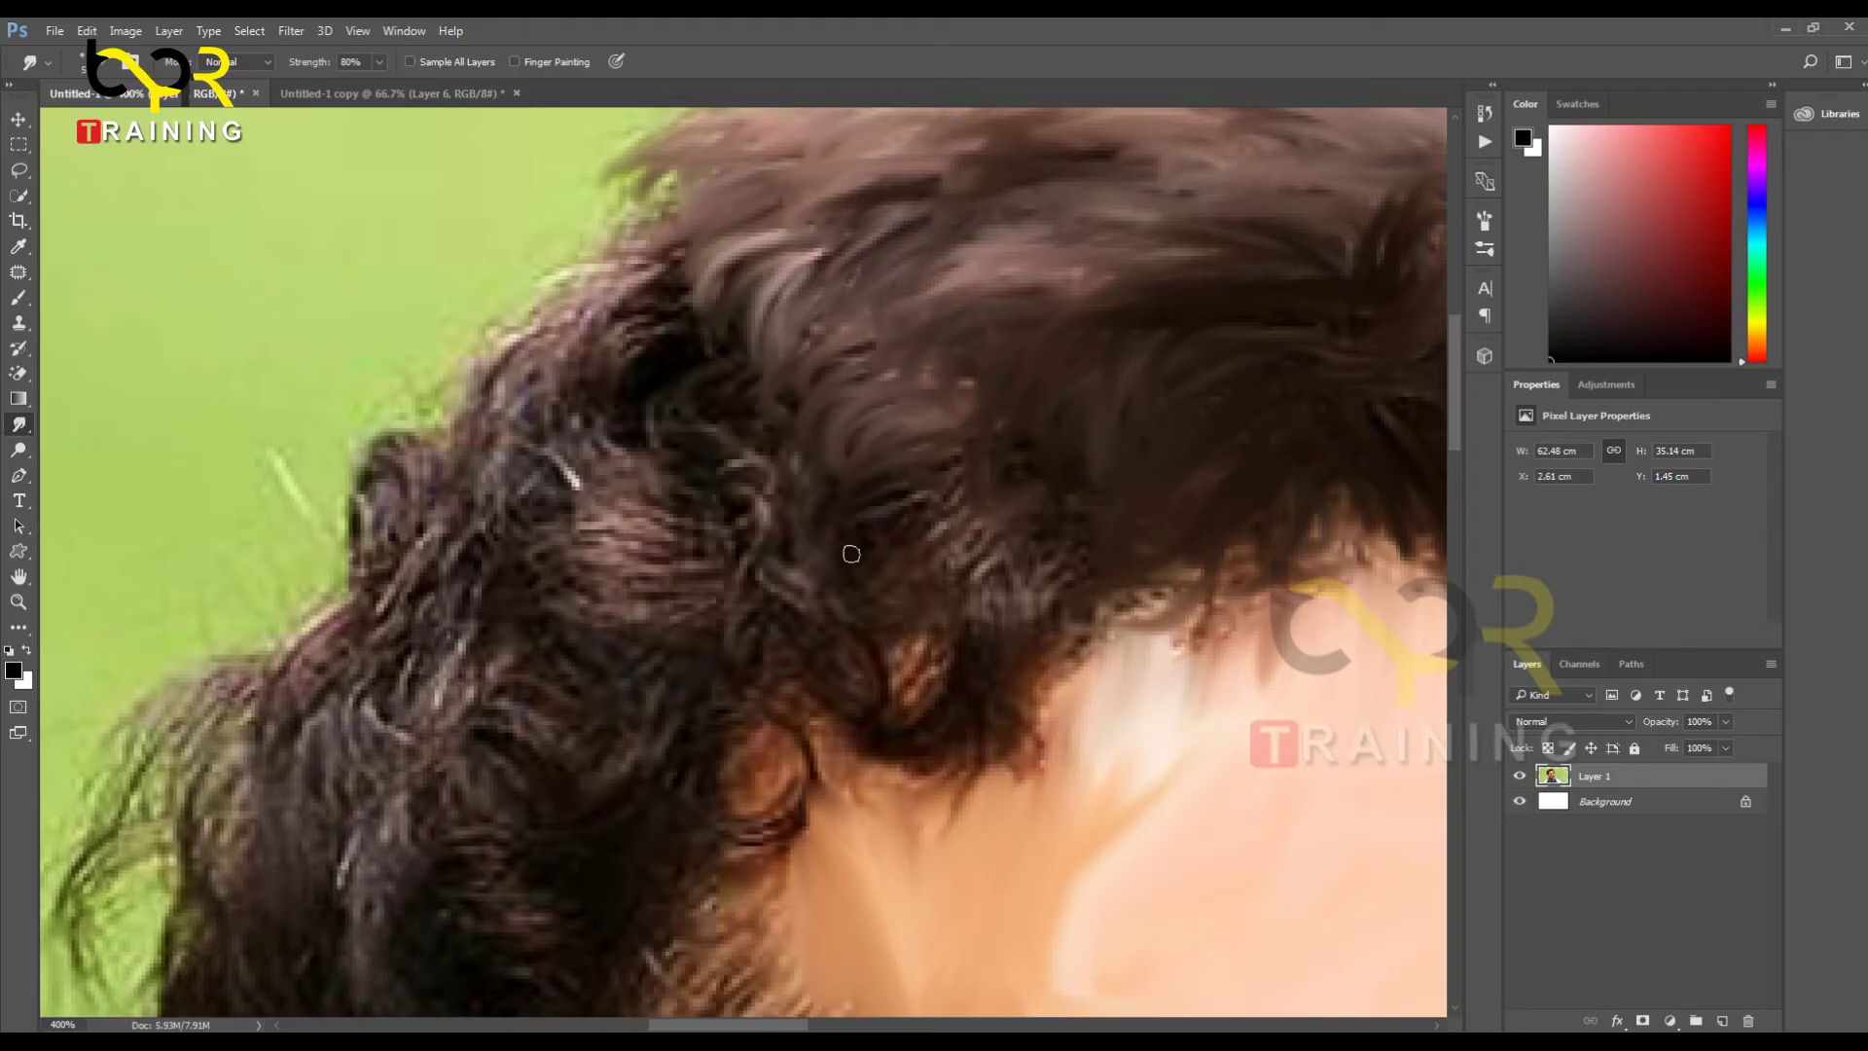
pyautogui.moveTo(973, 465); pyautogui.dragTo(859, 554)
pyautogui.moveTo(979, 515)
pyautogui.mouseDown()
pyautogui.moveTo(846, 568)
pyautogui.moveTo(876, 569)
pyautogui.mouseUp()
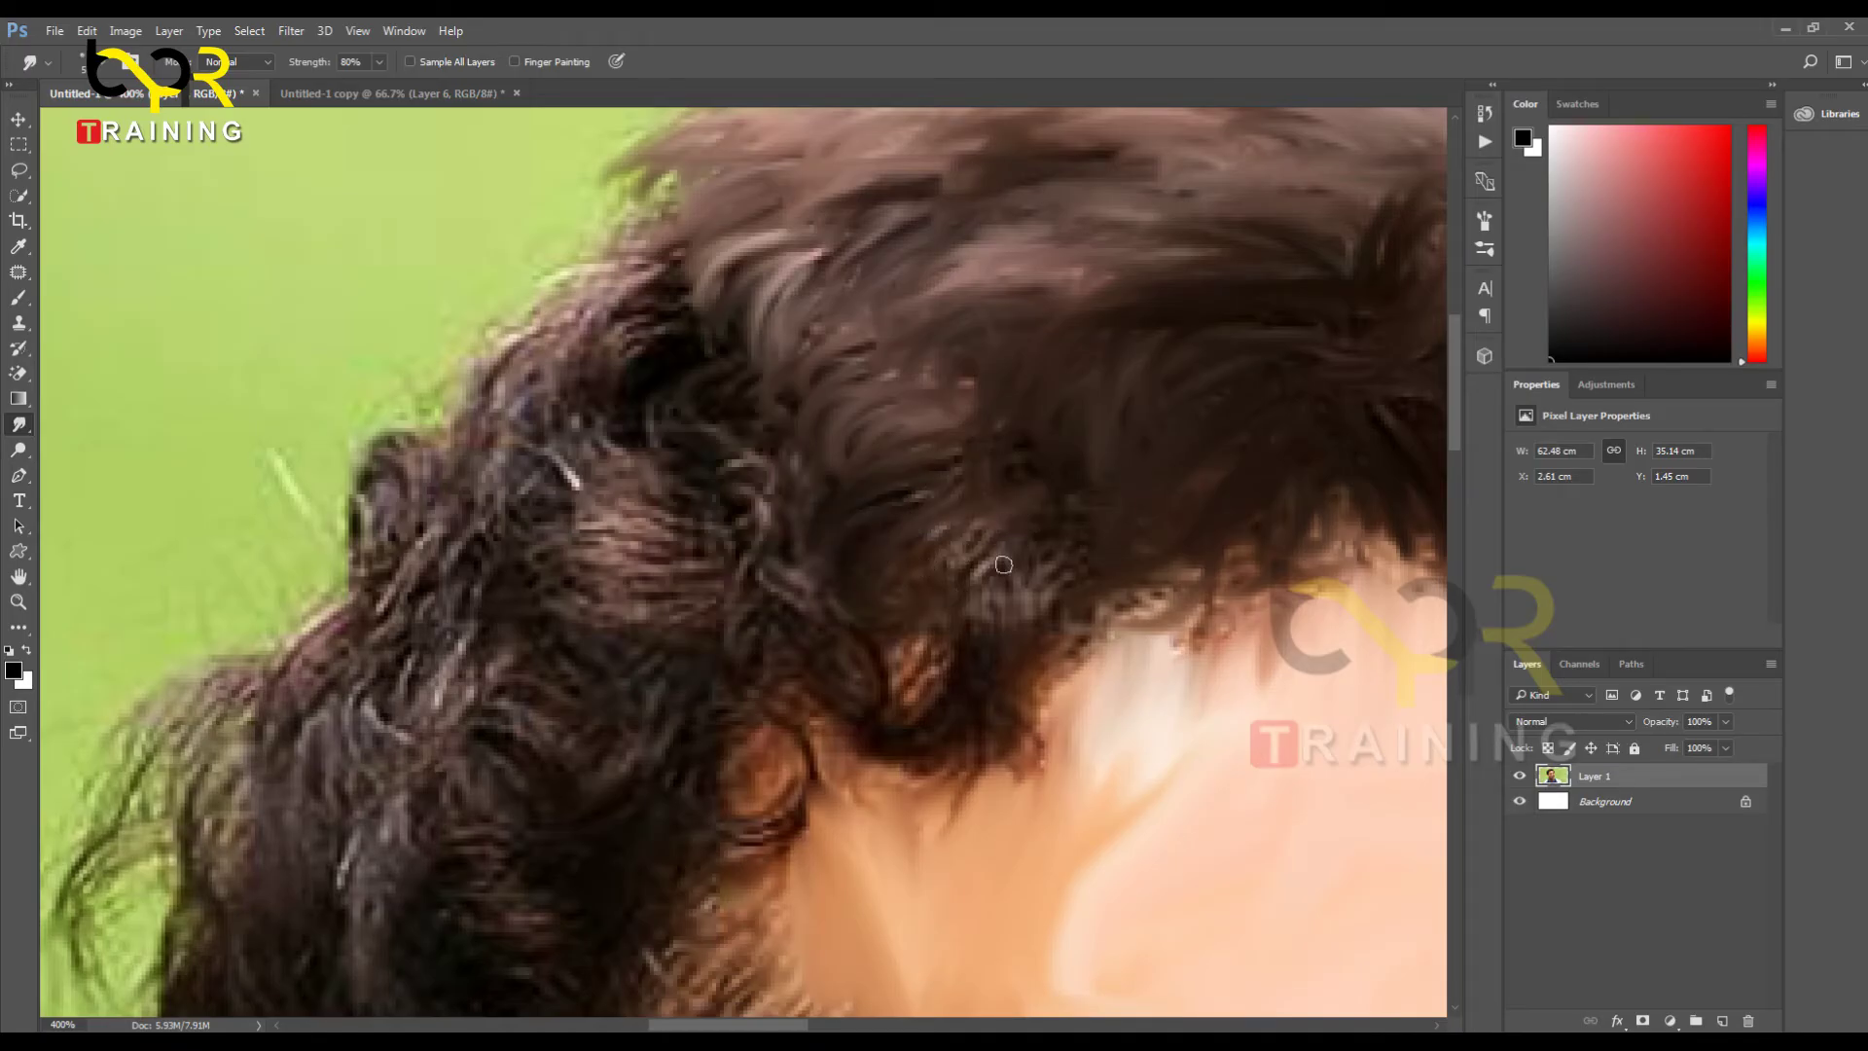
# Step: Smooth the hair tuft at the near-side forehead corner and blend the skin-coloured gap within its curl
pyautogui.moveTo(1051, 555); pyautogui.dragTo(1007, 408)
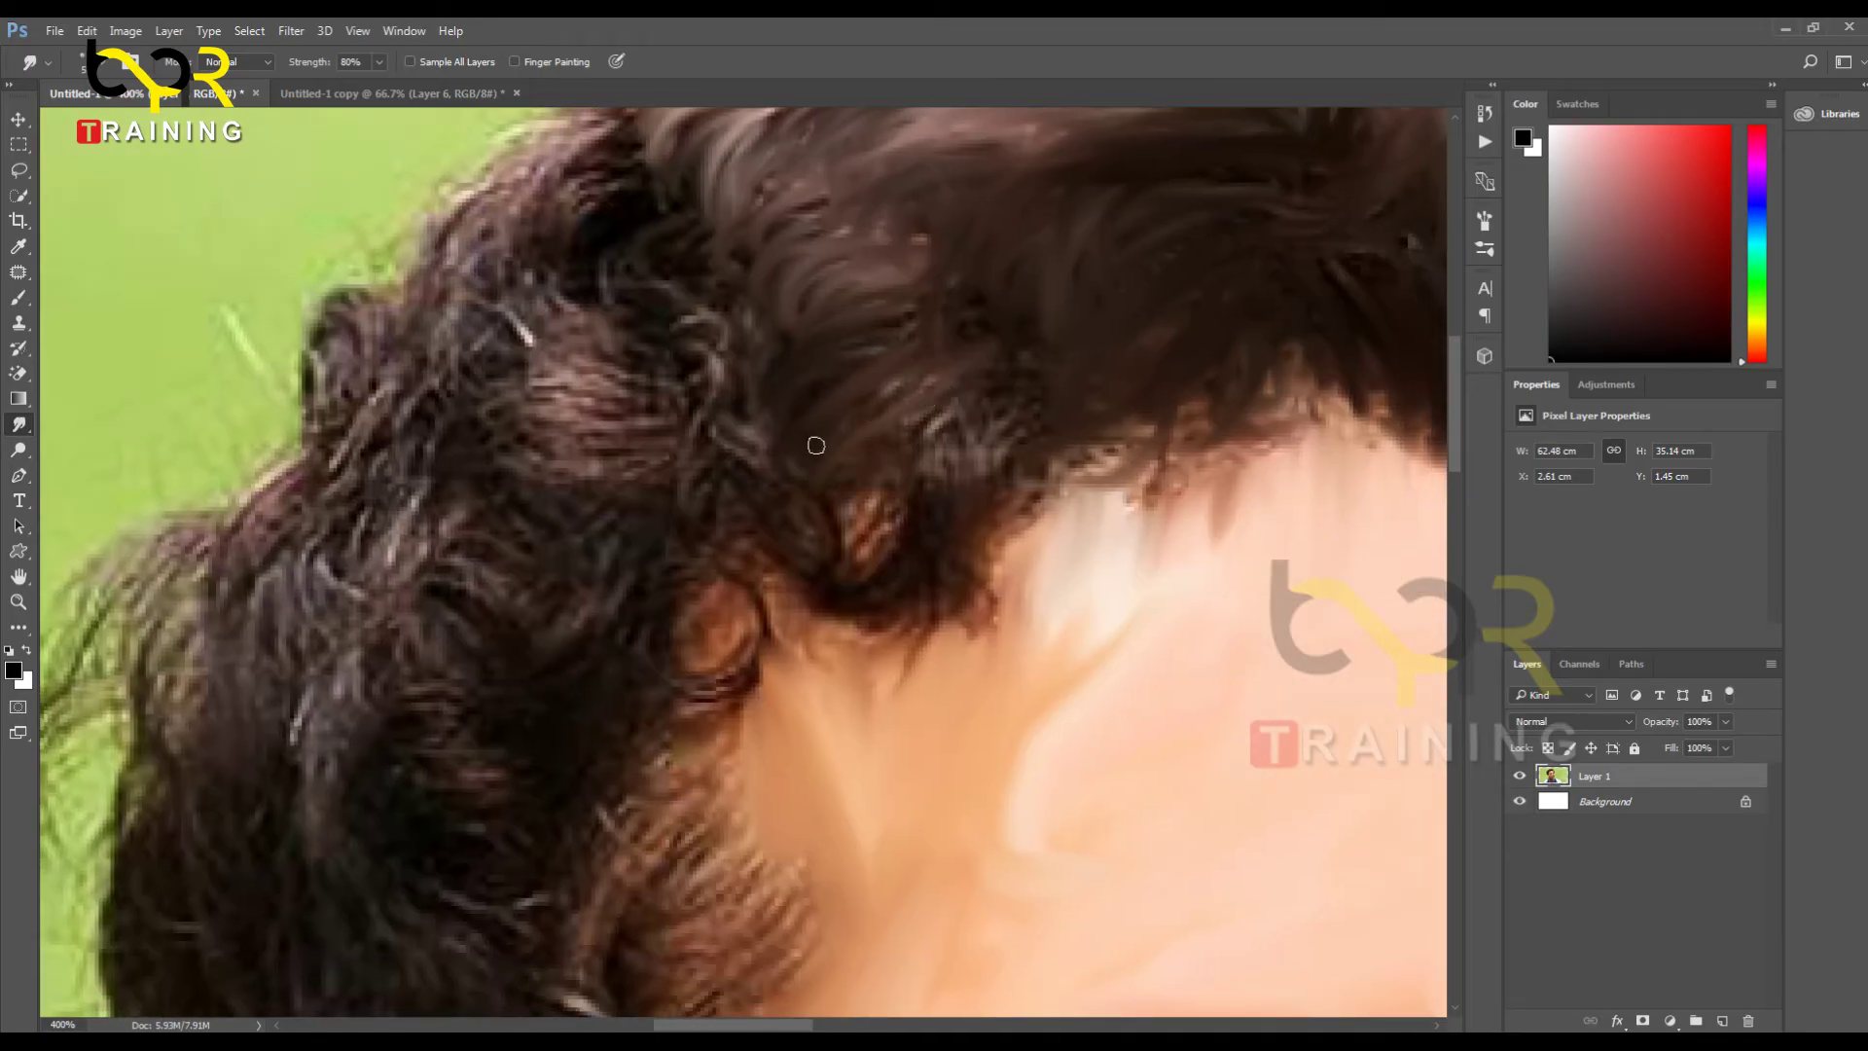
pyautogui.moveTo(893, 420)
pyautogui.mouseDown()
pyautogui.moveTo(877, 570)
pyautogui.moveTo(914, 477)
pyautogui.moveTo(847, 576)
pyautogui.moveTo(922, 506)
pyautogui.moveTo(895, 549)
pyautogui.moveTo(949, 557)
pyautogui.moveTo(934, 483)
pyautogui.moveTo(967, 537)
pyautogui.moveTo(910, 404)
pyautogui.moveTo(978, 535)
pyautogui.moveTo(947, 372)
pyautogui.moveTo(964, 544)
pyautogui.moveTo(974, 367)
pyautogui.moveTo(992, 524)
pyautogui.moveTo(1032, 359)
pyautogui.moveTo(1003, 517)
pyautogui.moveTo(1047, 399)
pyautogui.moveTo(971, 615)
pyautogui.moveTo(987, 500)
pyautogui.moveTo(953, 608)
pyautogui.moveTo(1005, 497)
pyautogui.moveTo(927, 614)
pyautogui.moveTo(1001, 553)
pyautogui.moveTo(859, 635)
pyautogui.moveTo(921, 579)
pyautogui.mouseUp()
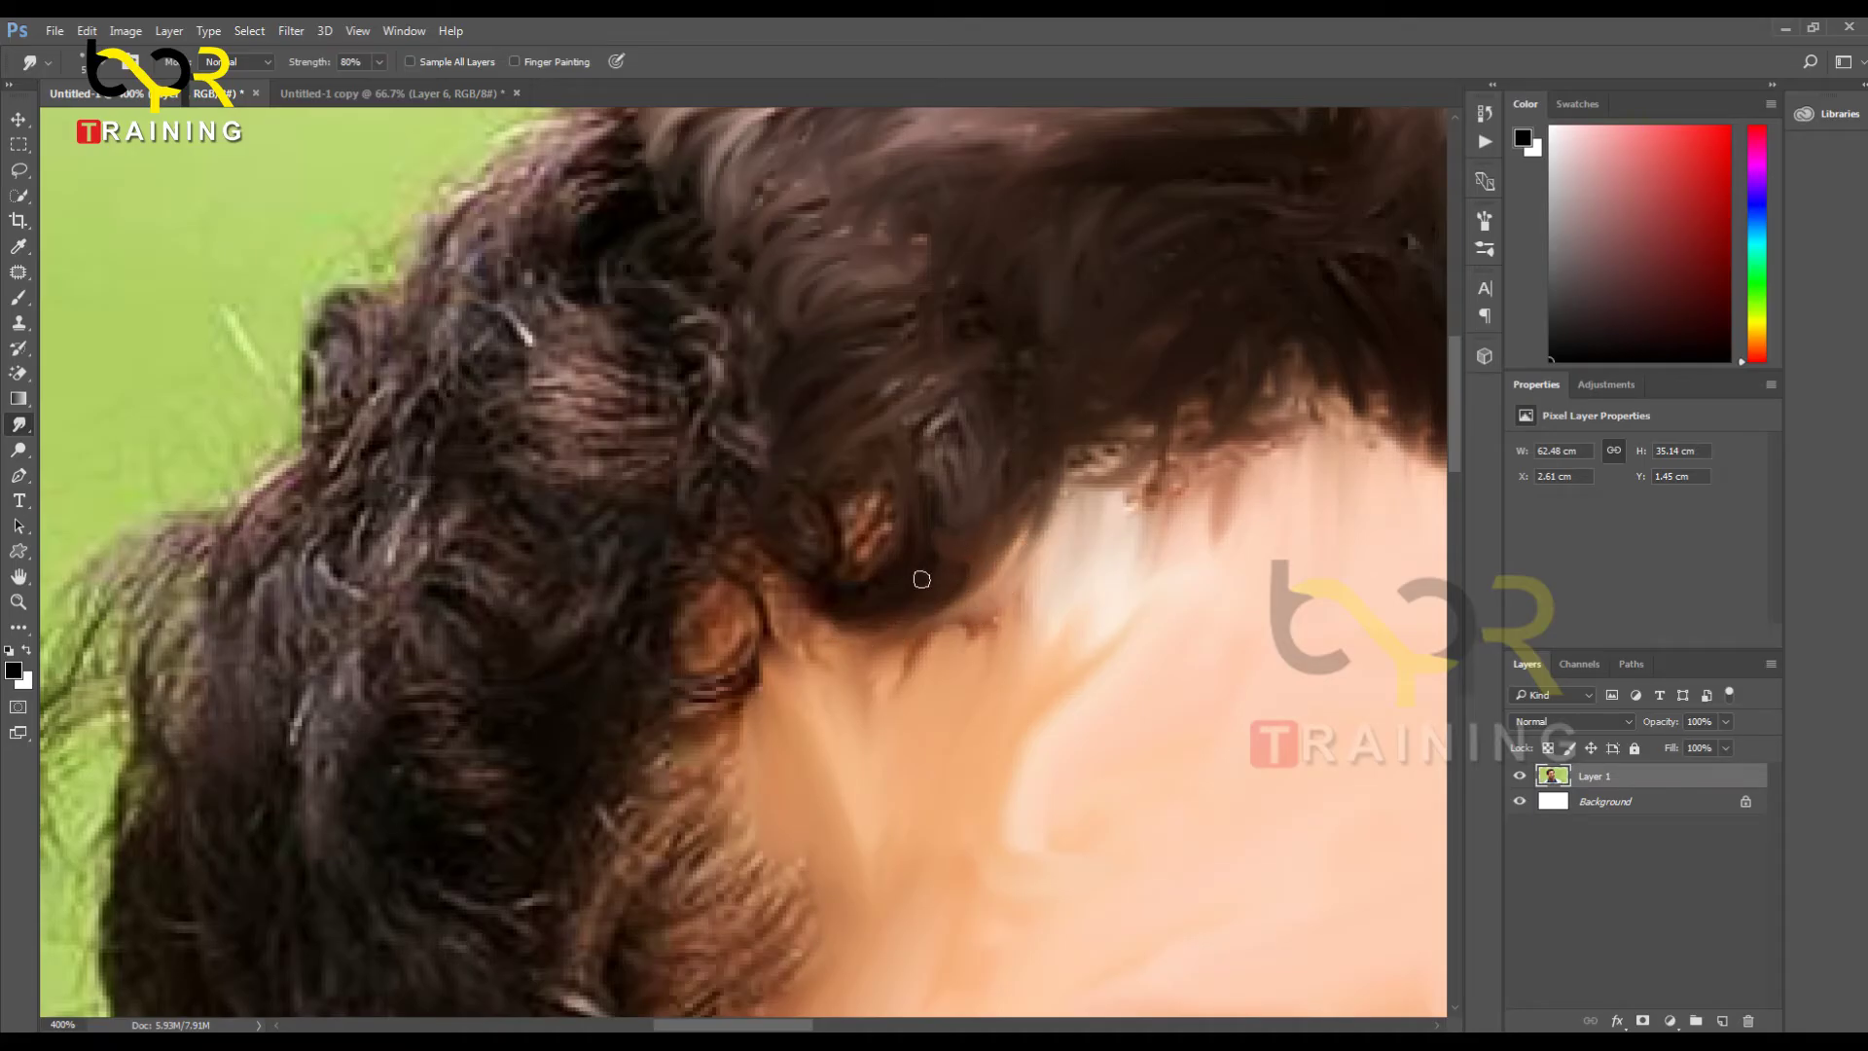
pyautogui.moveTo(915, 468)
pyautogui.mouseDown()
pyautogui.moveTo(805, 554)
pyautogui.moveTo(911, 479)
pyautogui.moveTo(806, 513)
pyautogui.moveTo(841, 557)
pyautogui.moveTo(875, 434)
pyautogui.moveTo(813, 568)
pyautogui.moveTo(838, 382)
pyautogui.mouseUp()
pyautogui.moveTo(833, 502); pyautogui.dragTo(823, 580)
# Step: Smudge the near-side curls between the crown and temple diagonally, blending them down around the small skin gap
pyautogui.moveTo(900, 329); pyautogui.dragTo(955, 434)
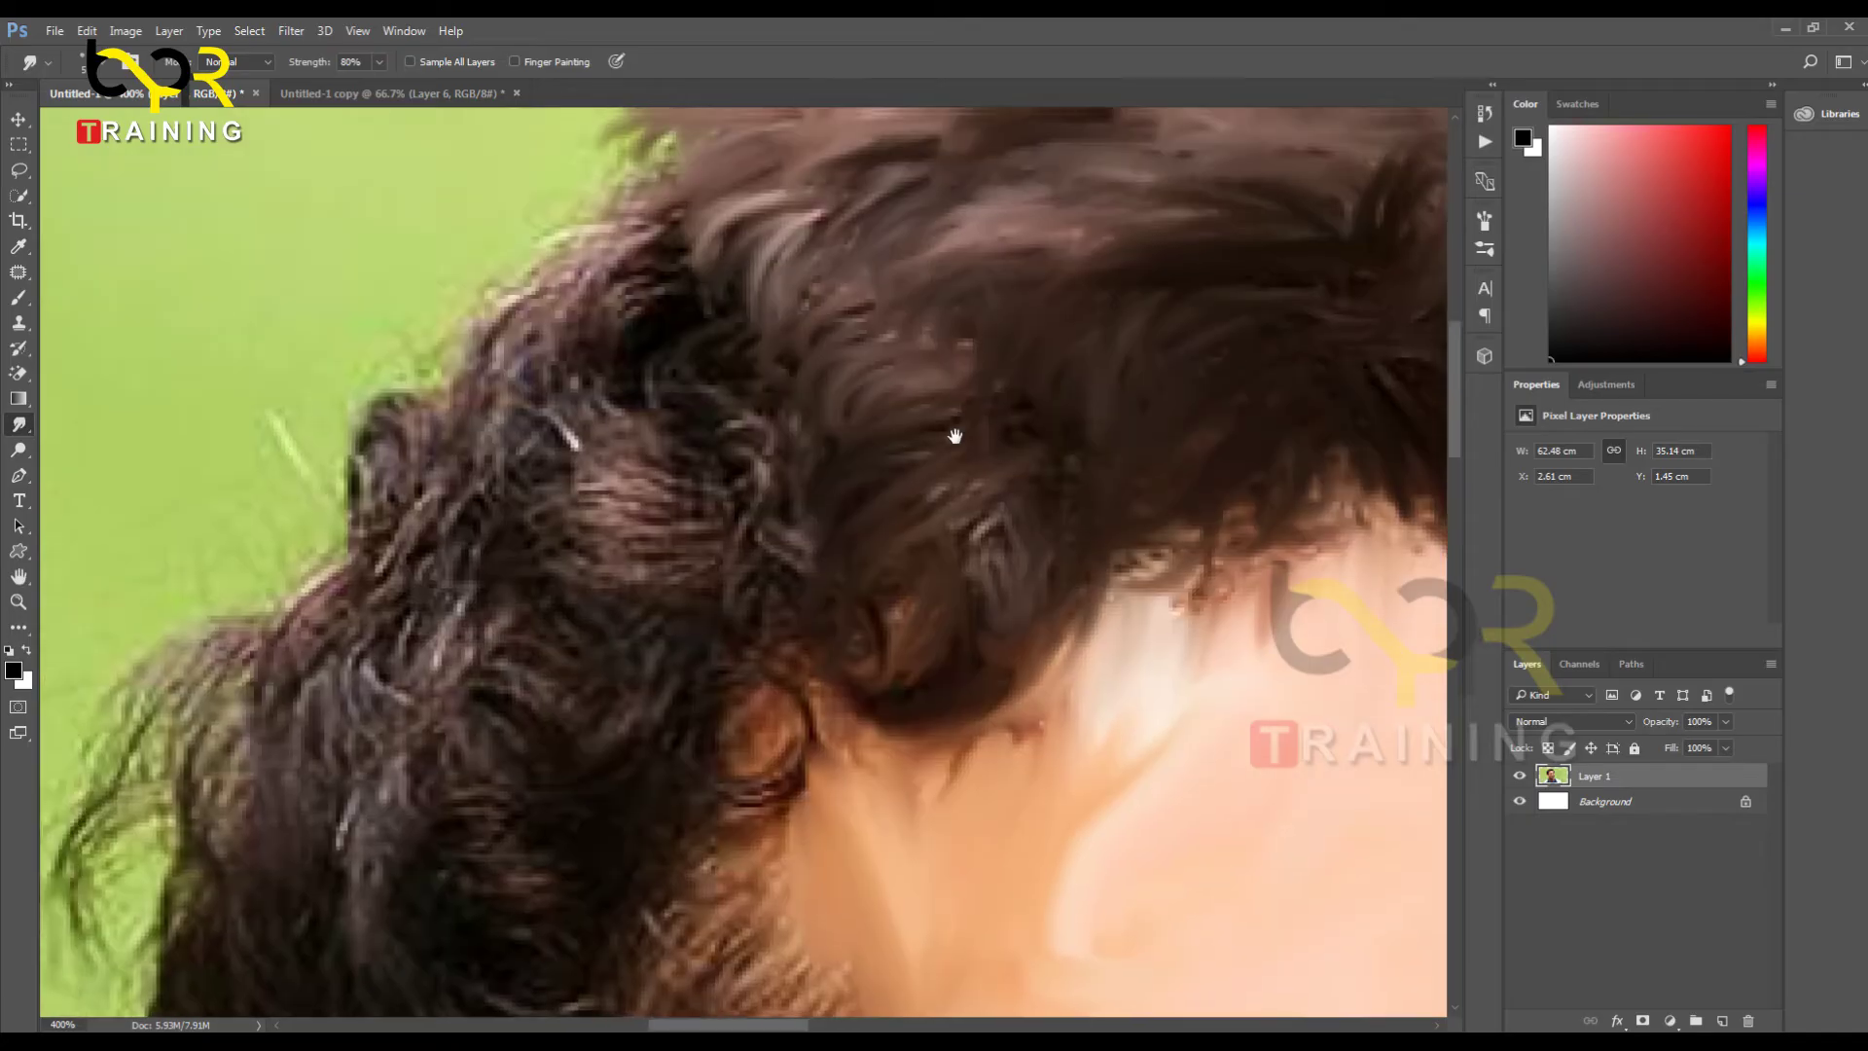
pyautogui.moveTo(673, 208)
pyautogui.mouseDown()
pyautogui.moveTo(500, 312)
pyautogui.moveTo(618, 245)
pyautogui.moveTo(537, 319)
pyautogui.moveTo(691, 223)
pyautogui.moveTo(572, 258)
pyautogui.moveTo(660, 251)
pyautogui.moveTo(603, 263)
pyautogui.moveTo(622, 297)
pyautogui.moveTo(586, 289)
pyautogui.moveTo(687, 276)
pyautogui.moveTo(581, 297)
pyautogui.moveTo(692, 288)
pyautogui.moveTo(576, 335)
pyautogui.moveTo(702, 279)
pyautogui.moveTo(582, 372)
pyautogui.moveTo(737, 278)
pyautogui.moveTo(573, 387)
pyautogui.moveTo(713, 194)
pyautogui.moveTo(556, 304)
pyautogui.moveTo(650, 271)
pyautogui.moveTo(520, 415)
pyautogui.moveTo(659, 313)
pyautogui.moveTo(703, 390)
pyautogui.moveTo(549, 409)
pyautogui.moveTo(693, 303)
pyautogui.moveTo(541, 444)
pyautogui.moveTo(737, 291)
pyautogui.moveTo(573, 436)
pyautogui.moveTo(739, 331)
pyautogui.moveTo(563, 483)
pyautogui.moveTo(724, 321)
pyautogui.moveTo(640, 426)
pyautogui.moveTo(643, 349)
pyautogui.moveTo(725, 355)
pyautogui.moveTo(628, 410)
pyautogui.moveTo(724, 366)
pyautogui.moveTo(580, 436)
pyautogui.moveTo(782, 364)
pyautogui.moveTo(637, 472)
pyautogui.moveTo(744, 355)
pyautogui.moveTo(565, 532)
pyautogui.moveTo(802, 366)
pyautogui.moveTo(609, 489)
pyautogui.moveTo(779, 315)
pyautogui.moveTo(655, 396)
pyautogui.moveTo(850, 312)
pyautogui.moveTo(625, 386)
pyautogui.moveTo(765, 387)
pyautogui.moveTo(560, 553)
pyautogui.moveTo(769, 377)
pyautogui.moveTo(679, 523)
pyautogui.moveTo(781, 409)
pyautogui.moveTo(716, 452)
pyautogui.moveTo(775, 474)
pyautogui.moveTo(608, 556)
pyautogui.moveTo(813, 376)
pyautogui.moveTo(561, 536)
pyautogui.moveTo(728, 394)
pyautogui.moveTo(733, 499)
pyautogui.moveTo(613, 537)
pyautogui.moveTo(791, 413)
pyautogui.moveTo(580, 544)
pyautogui.moveTo(772, 424)
pyautogui.moveTo(625, 562)
pyautogui.moveTo(749, 465)
pyautogui.moveTo(822, 477)
pyautogui.moveTo(615, 530)
pyautogui.moveTo(788, 462)
pyautogui.moveTo(592, 568)
pyautogui.moveTo(769, 481)
pyautogui.moveTo(791, 413)
pyautogui.moveTo(749, 465)
pyautogui.moveTo(613, 529)
pyautogui.moveTo(652, 569)
pyautogui.moveTo(830, 472)
pyautogui.moveTo(765, 288)
pyautogui.moveTo(688, 424)
pyautogui.mouseUp()
pyautogui.press('space')
pyautogui.moveTo(867, 283); pyautogui.dragTo(688, 467)
pyautogui.moveTo(874, 337); pyautogui.dragTo(691, 485)
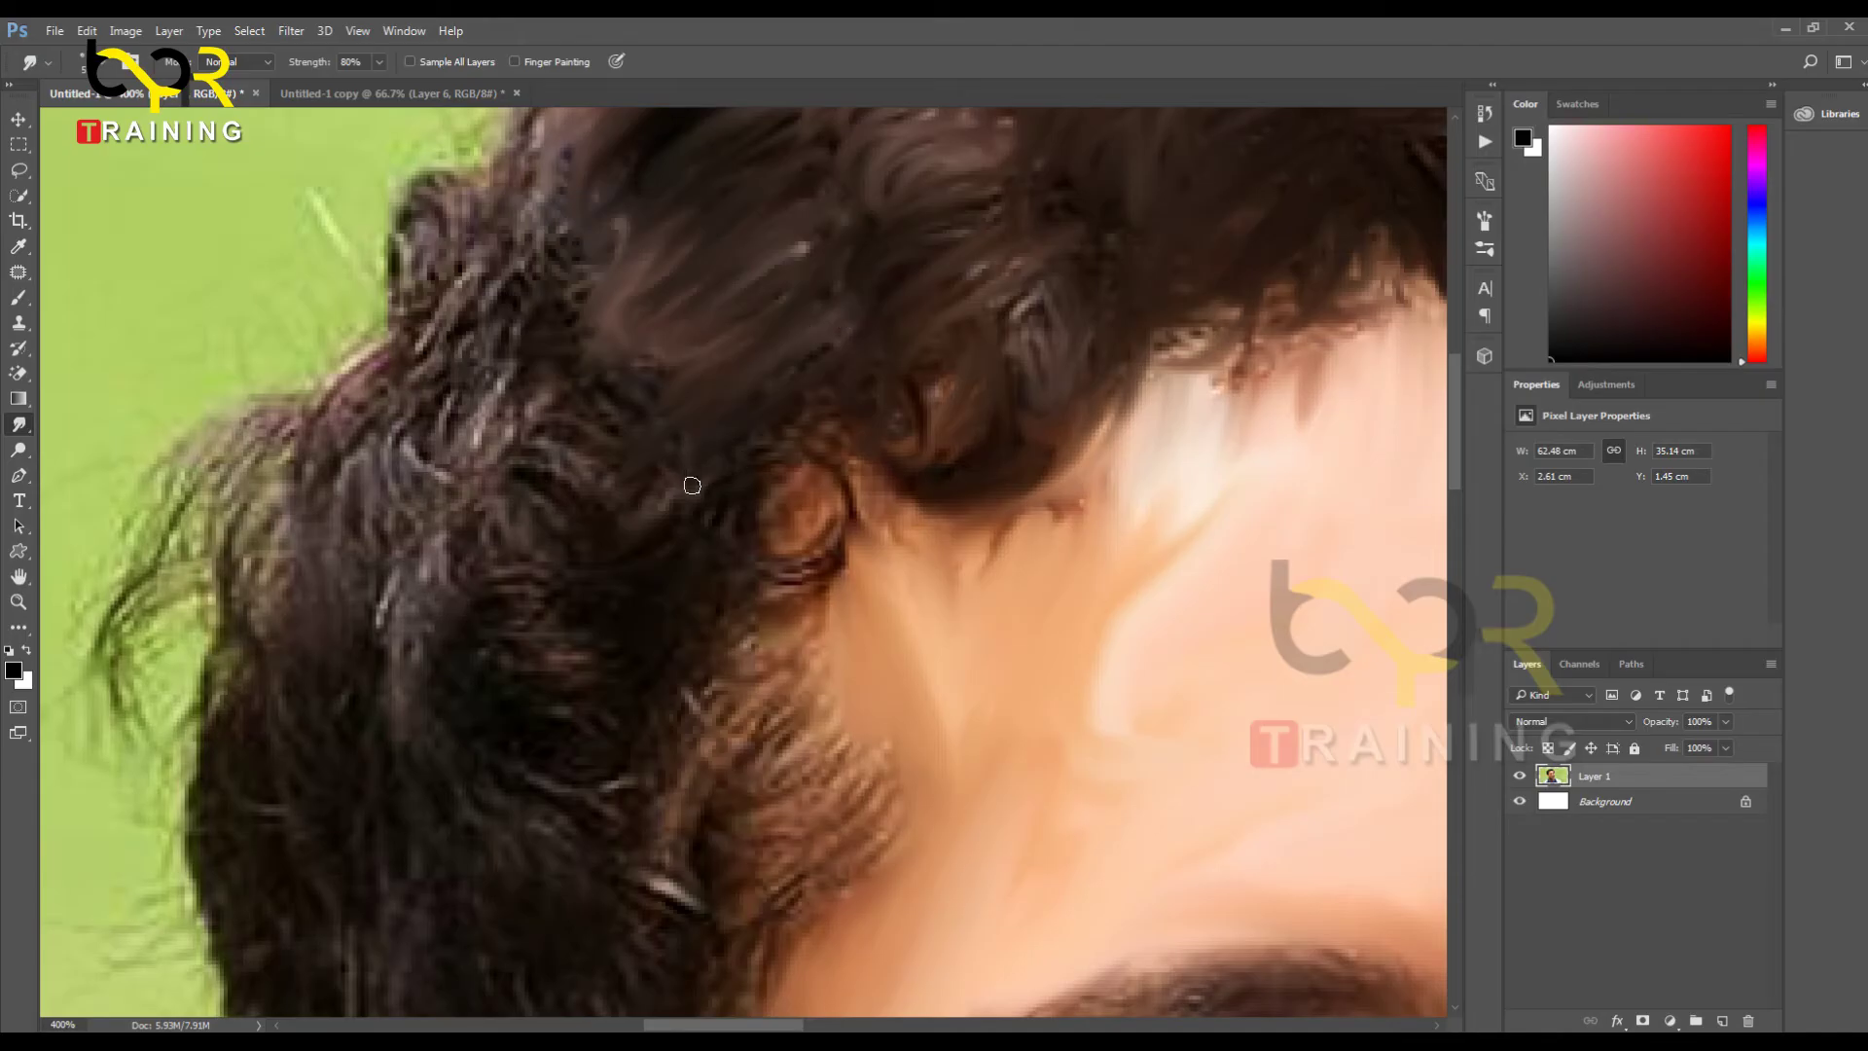
pyautogui.moveTo(812, 359); pyautogui.dragTo(779, 486)
pyautogui.moveTo(756, 417)
pyautogui.mouseDown()
pyautogui.moveTo(831, 528)
pyautogui.moveTo(784, 416)
pyautogui.moveTo(798, 565)
pyautogui.moveTo(813, 409)
pyautogui.moveTo(786, 499)
pyautogui.moveTo(820, 429)
pyautogui.moveTo(761, 339)
pyautogui.moveTo(838, 505)
pyautogui.moveTo(801, 351)
pyautogui.moveTo(844, 438)
pyautogui.moveTo(879, 406)
pyautogui.moveTo(788, 290)
pyautogui.moveTo(908, 452)
pyautogui.moveTo(791, 402)
pyautogui.moveTo(735, 514)
pyautogui.moveTo(741, 390)
pyautogui.moveTo(730, 575)
pyautogui.moveTo(780, 453)
pyautogui.moveTo(804, 482)
pyautogui.moveTo(758, 542)
pyautogui.moveTo(797, 608)
pyautogui.moveTo(758, 473)
pyautogui.moveTo(782, 576)
pyautogui.moveTo(827, 577)
pyautogui.moveTo(729, 623)
pyautogui.moveTo(735, 416)
pyautogui.moveTo(744, 444)
pyautogui.moveTo(660, 590)
pyautogui.moveTo(712, 413)
pyautogui.moveTo(634, 581)
pyautogui.mouseUp()
# Step: Smudge the near-side outer hair, including the protruding curl at the outline, into a smooth rounded mass
pyautogui.scroll(3, 693, 545)
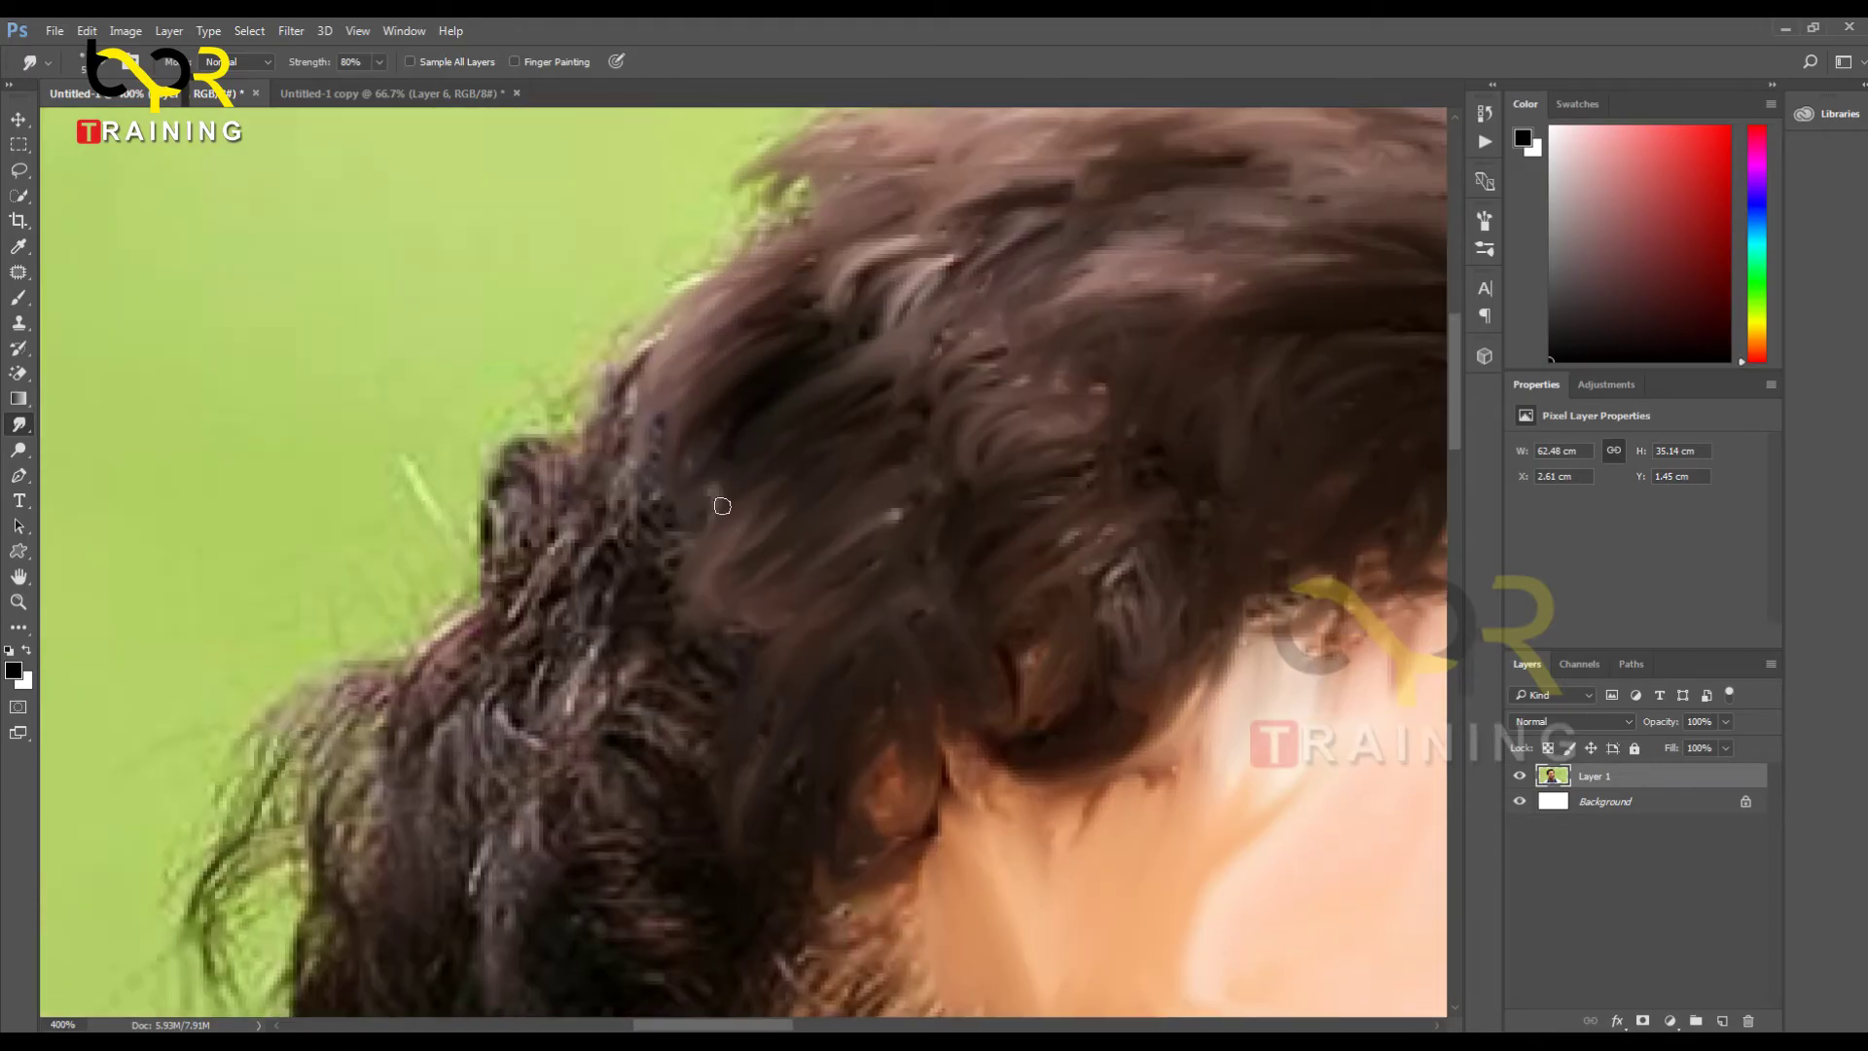
pyautogui.moveTo(637, 467)
pyautogui.mouseDown()
pyautogui.moveTo(561, 560)
pyautogui.moveTo(552, 494)
pyautogui.moveTo(682, 472)
pyautogui.moveTo(596, 484)
pyautogui.mouseUp()
pyautogui.moveTo(681, 419)
pyautogui.mouseDown()
pyautogui.moveTo(527, 519)
pyautogui.moveTo(643, 369)
pyautogui.moveTo(567, 441)
pyautogui.moveTo(682, 395)
pyautogui.moveTo(571, 525)
pyautogui.moveTo(673, 356)
pyautogui.moveTo(514, 522)
pyautogui.moveTo(617, 388)
pyautogui.moveTo(604, 454)
pyautogui.moveTo(514, 490)
pyautogui.moveTo(514, 445)
pyautogui.moveTo(491, 545)
pyautogui.moveTo(524, 449)
pyautogui.moveTo(535, 523)
pyautogui.moveTo(489, 588)
pyautogui.moveTo(596, 519)
pyautogui.moveTo(509, 669)
pyautogui.moveTo(576, 489)
pyautogui.moveTo(662, 508)
pyautogui.moveTo(571, 545)
pyautogui.moveTo(688, 488)
pyautogui.moveTo(506, 653)
pyautogui.moveTo(571, 476)
pyautogui.moveTo(578, 655)
pyautogui.moveTo(531, 637)
pyautogui.moveTo(605, 496)
pyautogui.moveTo(504, 632)
pyautogui.moveTo(608, 444)
pyautogui.moveTo(554, 667)
pyautogui.moveTo(624, 512)
pyautogui.moveTo(663, 596)
pyautogui.moveTo(584, 508)
pyautogui.moveTo(698, 487)
pyautogui.moveTo(569, 523)
pyautogui.moveTo(695, 386)
pyautogui.moveTo(580, 498)
pyautogui.moveTo(685, 391)
pyautogui.moveTo(650, 475)
pyautogui.moveTo(601, 459)
pyautogui.moveTo(625, 399)
pyautogui.moveTo(562, 542)
pyautogui.moveTo(709, 505)
pyautogui.moveTo(690, 560)
pyautogui.moveTo(649, 516)
pyautogui.moveTo(692, 523)
pyautogui.moveTo(609, 640)
pyautogui.moveTo(699, 531)
pyautogui.moveTo(603, 570)
pyautogui.moveTo(691, 485)
pyautogui.moveTo(578, 617)
pyautogui.moveTo(640, 479)
pyautogui.moveTo(548, 642)
pyautogui.moveTo(633, 580)
pyautogui.moveTo(591, 541)
pyautogui.moveTo(614, 681)
pyautogui.moveTo(601, 525)
pyautogui.moveTo(596, 658)
pyautogui.mouseUp()
pyautogui.moveTo(651, 505); pyautogui.dragTo(660, 497)
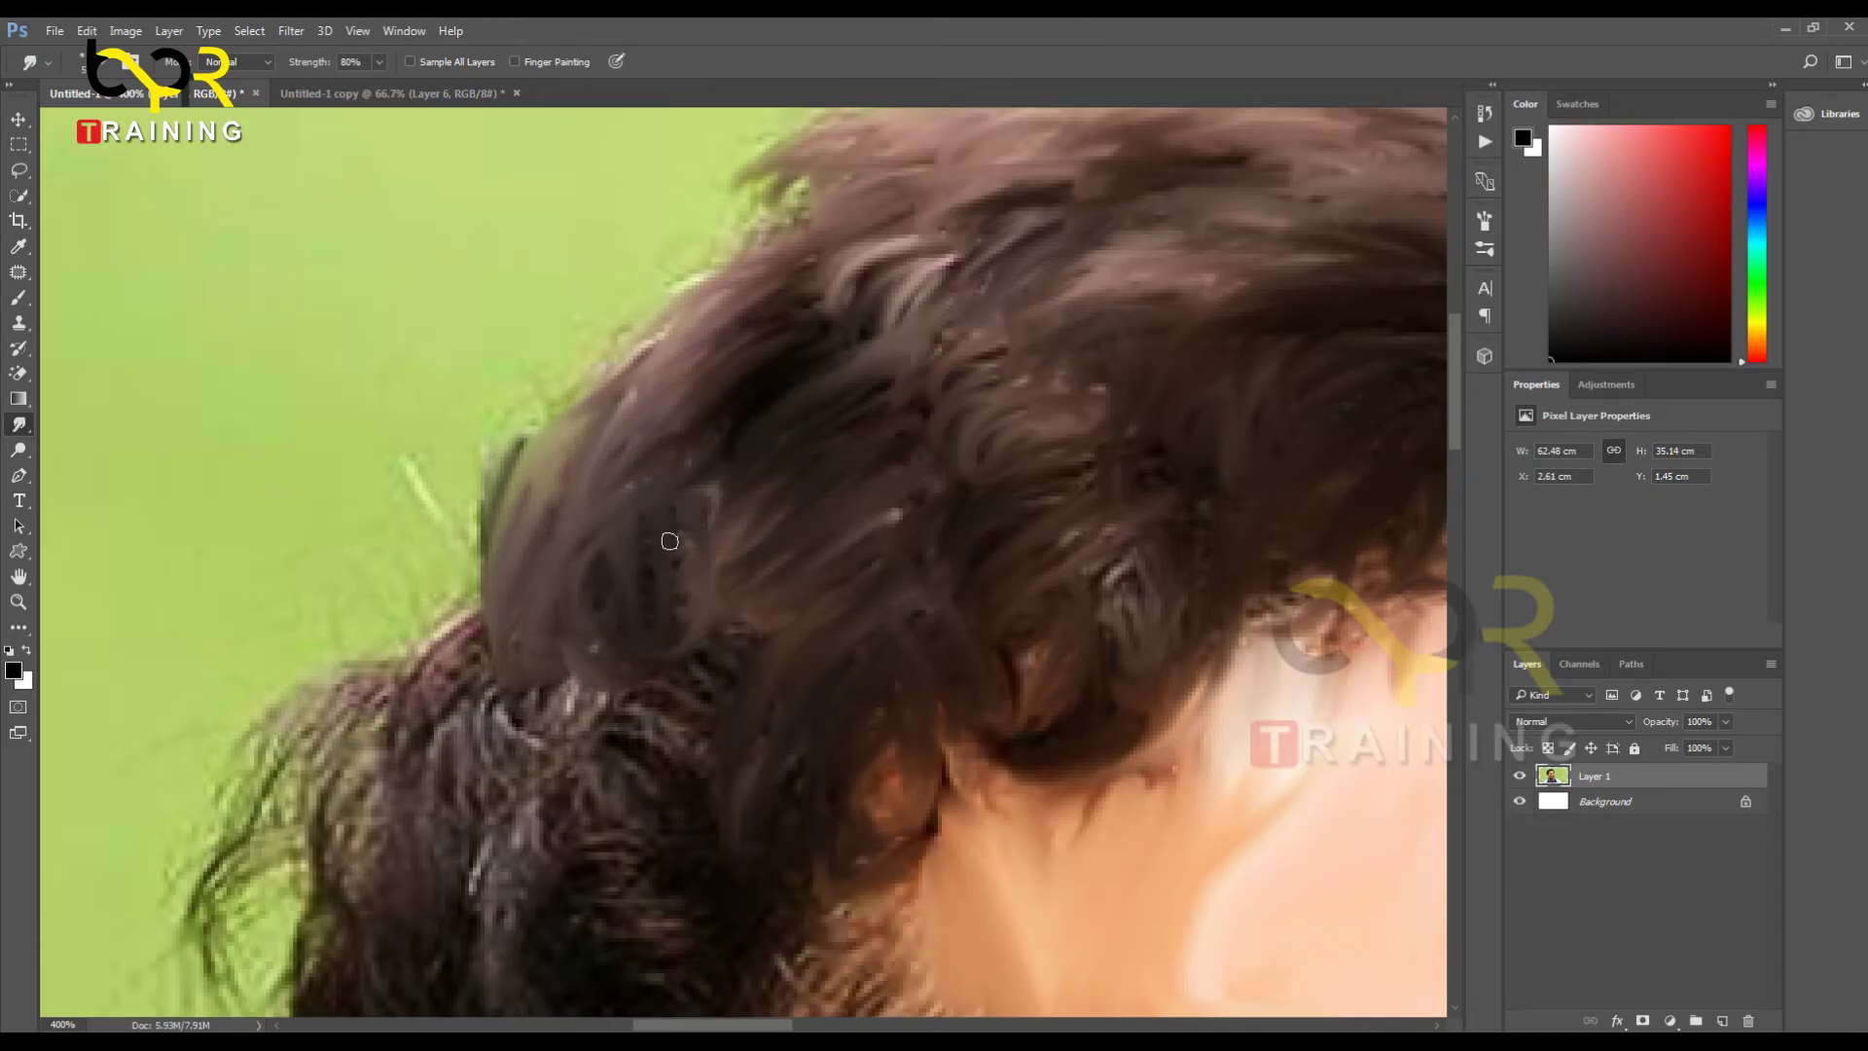
pyautogui.moveTo(662, 621)
pyautogui.mouseDown()
pyautogui.moveTo(651, 520)
pyautogui.moveTo(651, 579)
pyautogui.moveTo(702, 599)
pyautogui.moveTo(671, 505)
pyautogui.moveTo(648, 568)
pyautogui.moveTo(683, 546)
pyautogui.moveTo(614, 506)
pyautogui.moveTo(603, 613)
pyautogui.moveTo(643, 516)
pyautogui.moveTo(680, 505)
pyautogui.mouseUp()
pyautogui.scroll(-3, 739, 441)
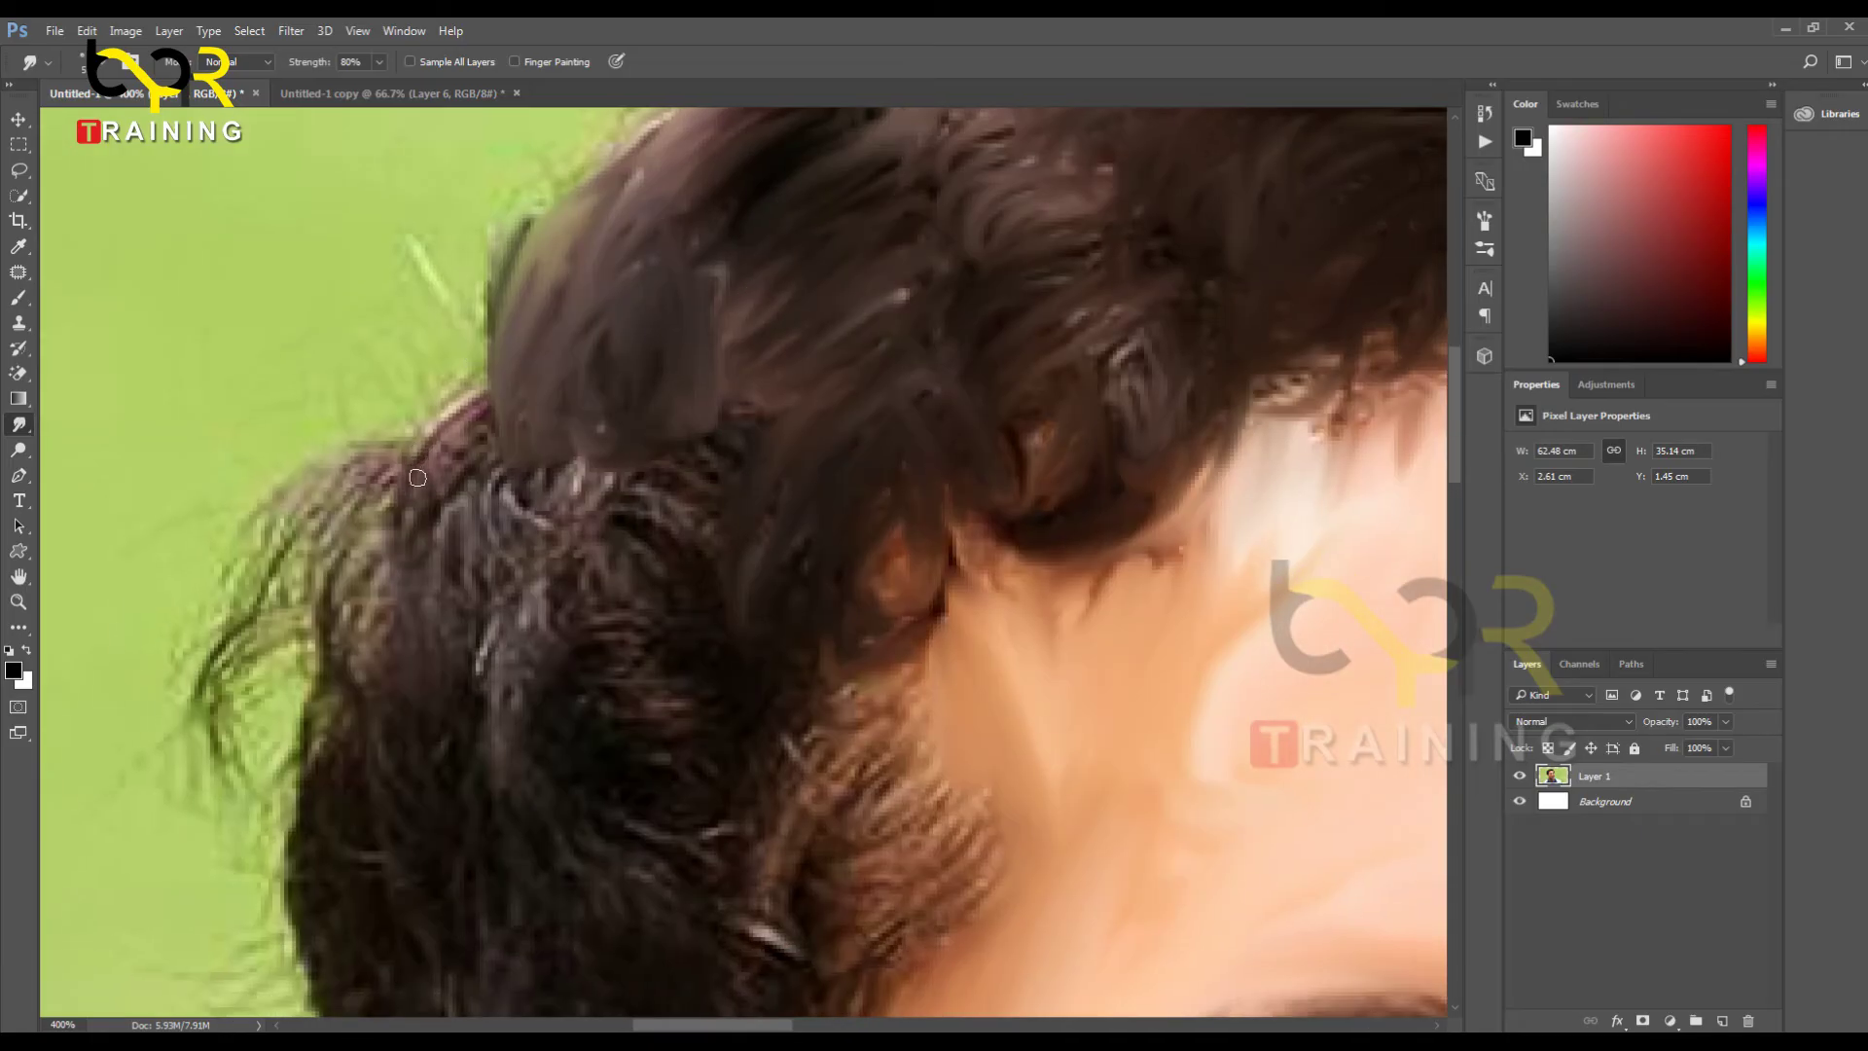
# Step: Smudge the side hair below the crown into smooth downward strands, including the wispy tuft sticking out at the outline
pyautogui.moveTo(467, 436)
pyautogui.mouseDown()
pyautogui.moveTo(495, 469)
pyautogui.moveTo(452, 429)
pyautogui.moveTo(486, 449)
pyautogui.moveTo(483, 402)
pyautogui.moveTo(425, 473)
pyautogui.moveTo(370, 501)
pyautogui.moveTo(474, 463)
pyautogui.moveTo(406, 560)
pyautogui.moveTo(463, 431)
pyautogui.moveTo(392, 562)
pyautogui.moveTo(427, 453)
pyautogui.moveTo(501, 519)
pyautogui.moveTo(470, 498)
pyautogui.moveTo(535, 470)
pyautogui.moveTo(383, 605)
pyautogui.moveTo(508, 409)
pyautogui.moveTo(407, 527)
pyautogui.moveTo(473, 447)
pyautogui.moveTo(480, 597)
pyautogui.moveTo(431, 552)
pyautogui.moveTo(516, 507)
pyautogui.moveTo(468, 617)
pyautogui.moveTo(528, 503)
pyautogui.moveTo(442, 674)
pyautogui.moveTo(493, 473)
pyautogui.moveTo(484, 634)
pyautogui.moveTo(461, 499)
pyautogui.moveTo(524, 505)
pyautogui.moveTo(512, 517)
pyautogui.moveTo(502, 454)
pyautogui.moveTo(485, 667)
pyautogui.moveTo(523, 500)
pyautogui.moveTo(499, 551)
pyautogui.moveTo(549, 581)
pyautogui.moveTo(481, 544)
pyautogui.moveTo(537, 535)
pyautogui.moveTo(519, 519)
pyautogui.moveTo(606, 618)
pyautogui.moveTo(539, 522)
pyautogui.moveTo(631, 612)
pyautogui.moveTo(552, 477)
pyautogui.moveTo(656, 610)
pyautogui.moveTo(590, 451)
pyautogui.moveTo(569, 516)
pyautogui.moveTo(588, 509)
pyautogui.moveTo(543, 542)
pyautogui.moveTo(660, 615)
pyautogui.moveTo(549, 490)
pyautogui.moveTo(637, 633)
pyautogui.moveTo(560, 476)
pyautogui.moveTo(682, 633)
pyautogui.moveTo(603, 487)
pyautogui.moveTo(624, 554)
pyautogui.moveTo(610, 445)
pyautogui.moveTo(616, 531)
pyautogui.moveTo(697, 525)
pyautogui.moveTo(633, 473)
pyautogui.moveTo(717, 613)
pyautogui.mouseUp()
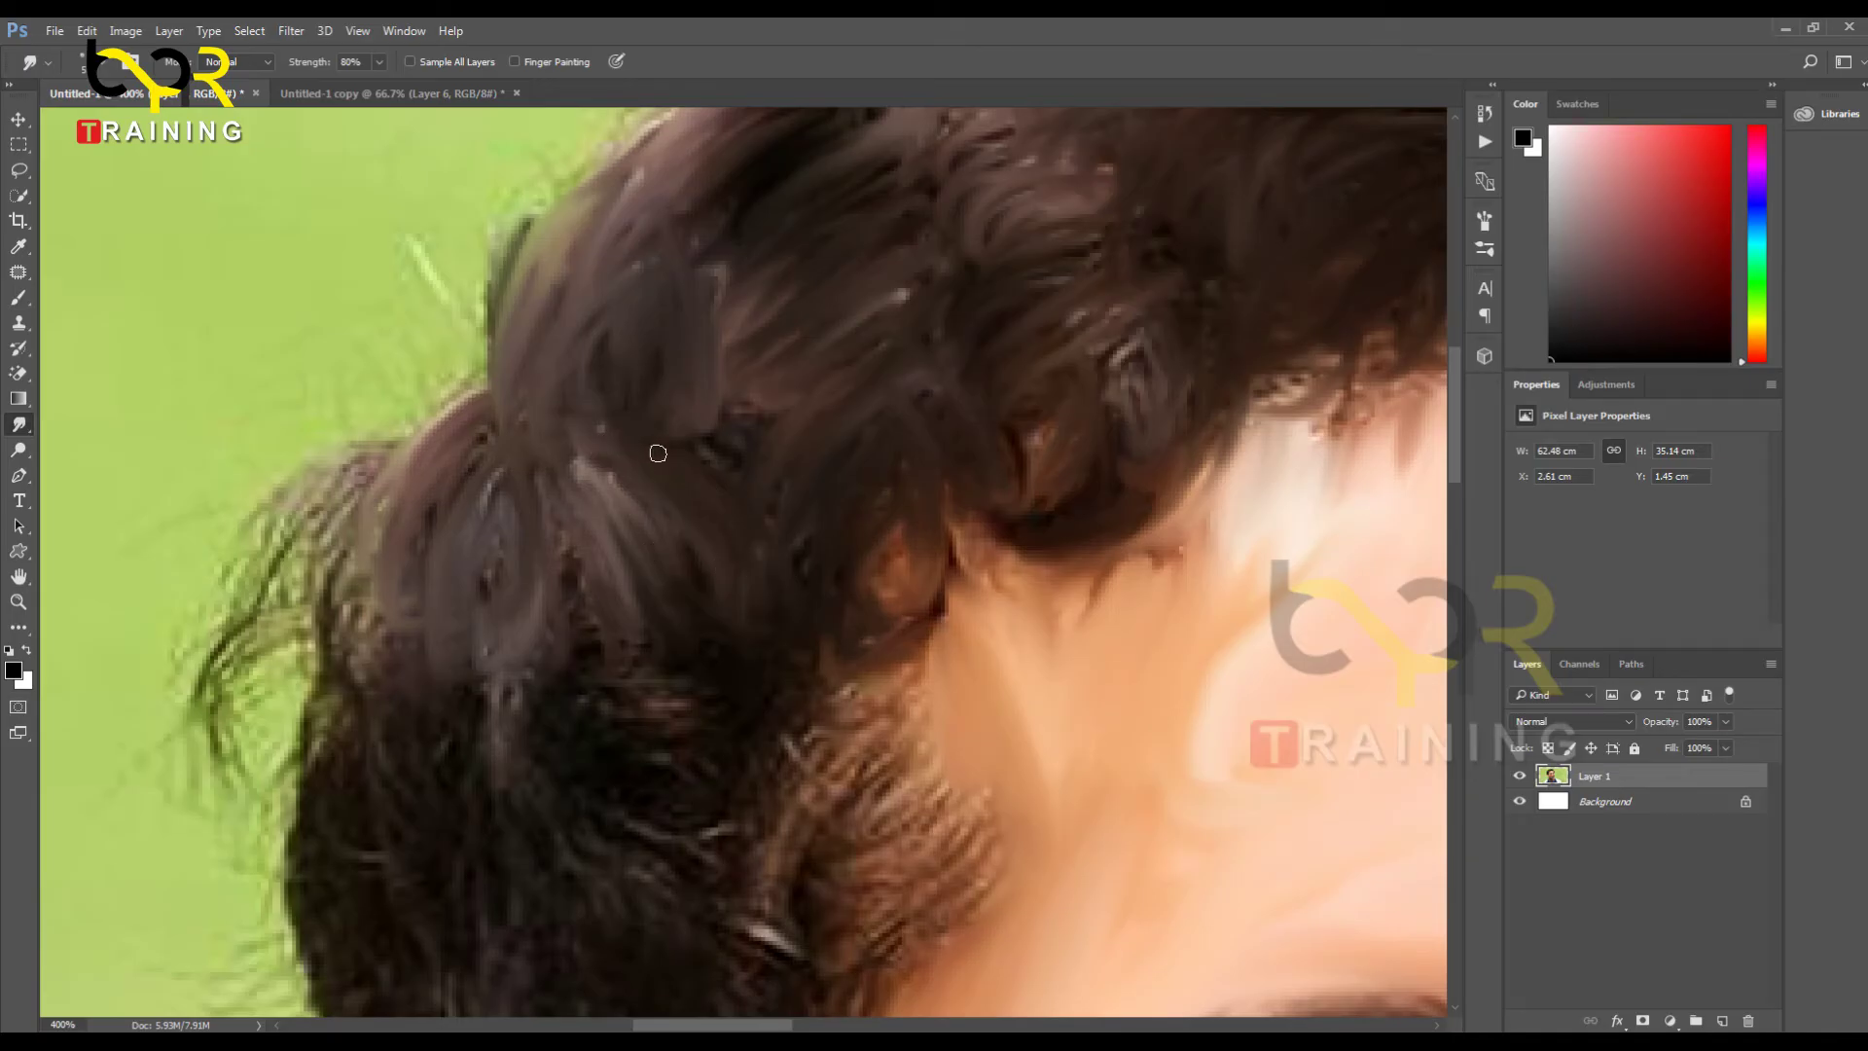
pyautogui.moveTo(670, 418)
pyautogui.mouseDown()
pyautogui.moveTo(781, 575)
pyautogui.moveTo(687, 412)
pyautogui.moveTo(733, 487)
pyautogui.moveTo(745, 426)
pyautogui.moveTo(659, 423)
pyautogui.moveTo(725, 445)
pyautogui.moveTo(719, 466)
pyautogui.moveTo(772, 449)
pyautogui.moveTo(729, 429)
pyautogui.moveTo(786, 459)
pyautogui.moveTo(681, 457)
pyautogui.moveTo(773, 546)
pyautogui.mouseUp()
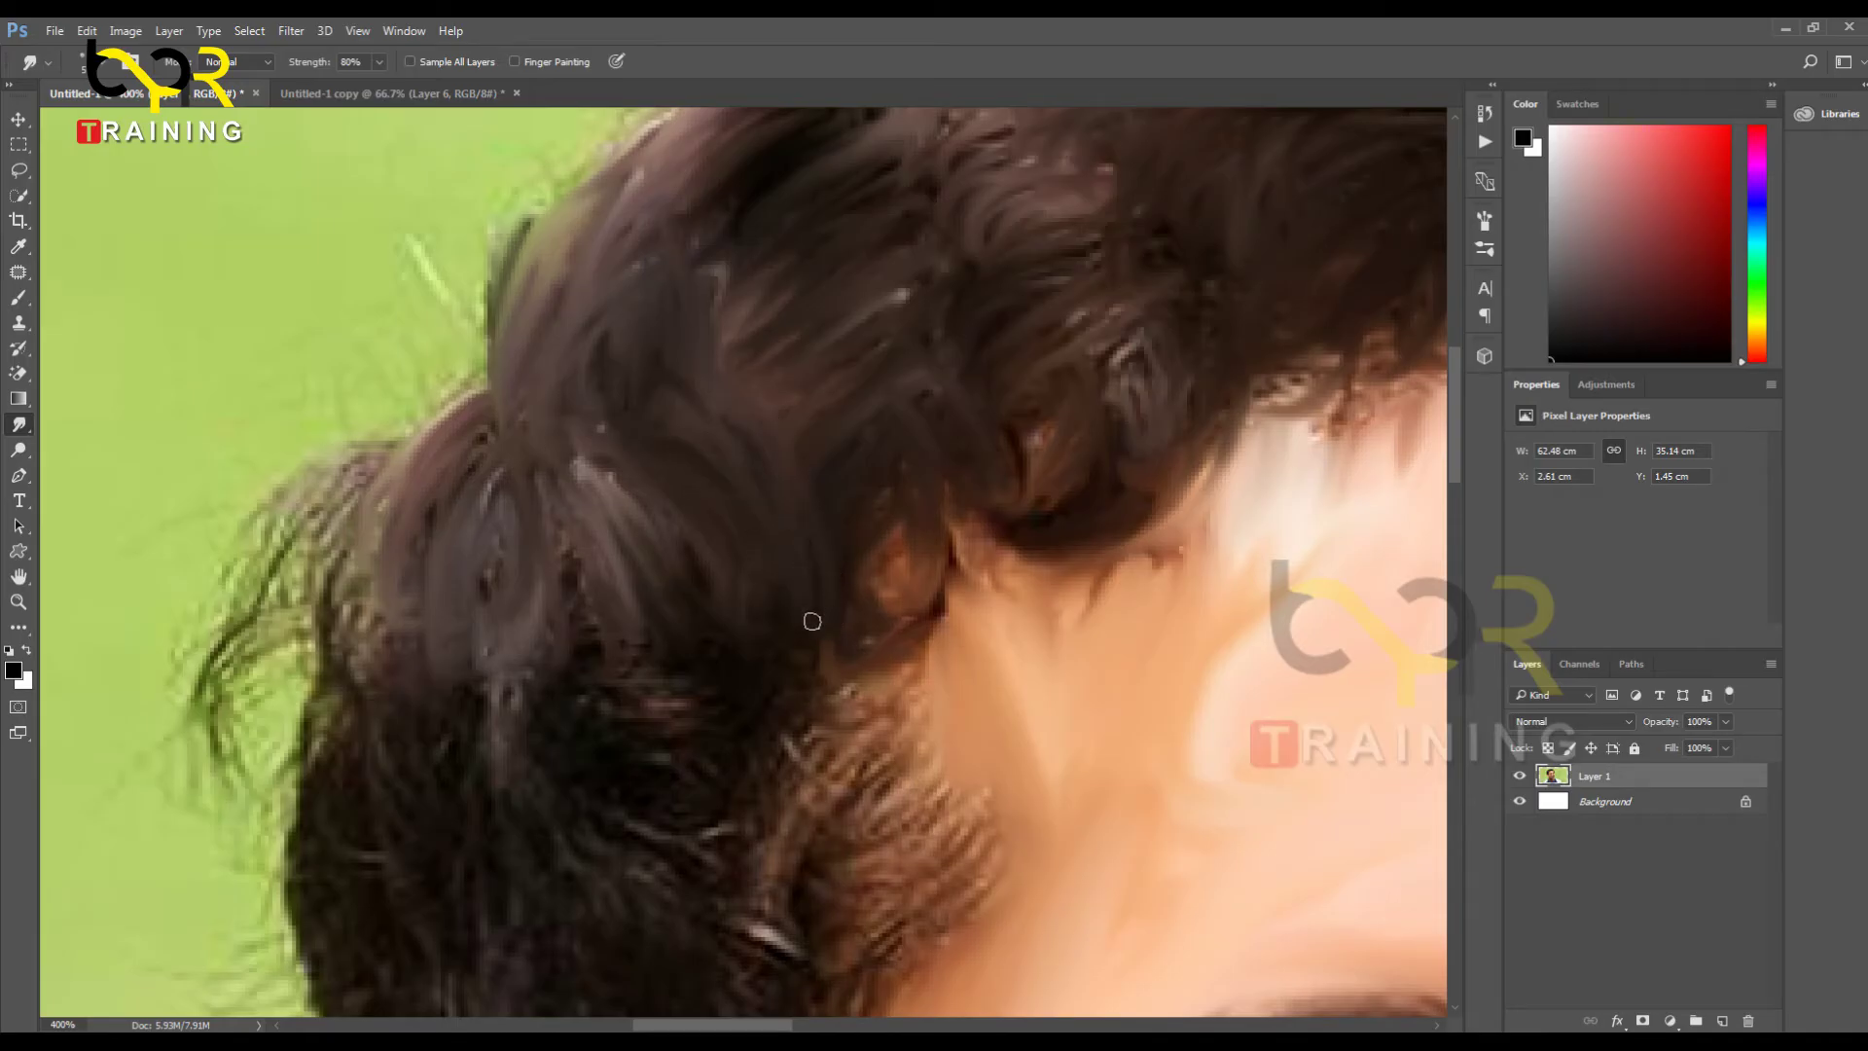
pyautogui.moveTo(467, 630); pyautogui.dragTo(683, 610)
pyautogui.moveTo(610, 469)
pyautogui.mouseDown()
pyautogui.moveTo(600, 506)
pyautogui.moveTo(472, 501)
pyautogui.moveTo(574, 524)
pyautogui.moveTo(546, 483)
pyautogui.moveTo(571, 523)
pyautogui.moveTo(446, 571)
pyautogui.moveTo(547, 478)
pyautogui.moveTo(424, 685)
pyautogui.moveTo(571, 471)
pyautogui.moveTo(525, 443)
pyautogui.moveTo(611, 469)
pyautogui.moveTo(561, 444)
pyautogui.moveTo(578, 482)
pyautogui.moveTo(427, 582)
pyautogui.moveTo(577, 496)
pyautogui.moveTo(412, 722)
pyautogui.moveTo(474, 548)
pyautogui.moveTo(421, 743)
pyautogui.moveTo(540, 574)
pyautogui.moveTo(425, 691)
pyautogui.moveTo(582, 534)
pyautogui.moveTo(473, 705)
pyautogui.moveTo(567, 515)
pyautogui.moveTo(662, 643)
pyautogui.moveTo(574, 637)
pyautogui.moveTo(685, 526)
pyautogui.moveTo(569, 696)
pyautogui.moveTo(630, 554)
pyautogui.moveTo(543, 697)
pyautogui.moveTo(602, 556)
pyautogui.moveTo(541, 727)
pyautogui.moveTo(611, 564)
pyautogui.moveTo(630, 764)
pyautogui.moveTo(630, 623)
pyautogui.moveTo(592, 700)
pyautogui.mouseUp()
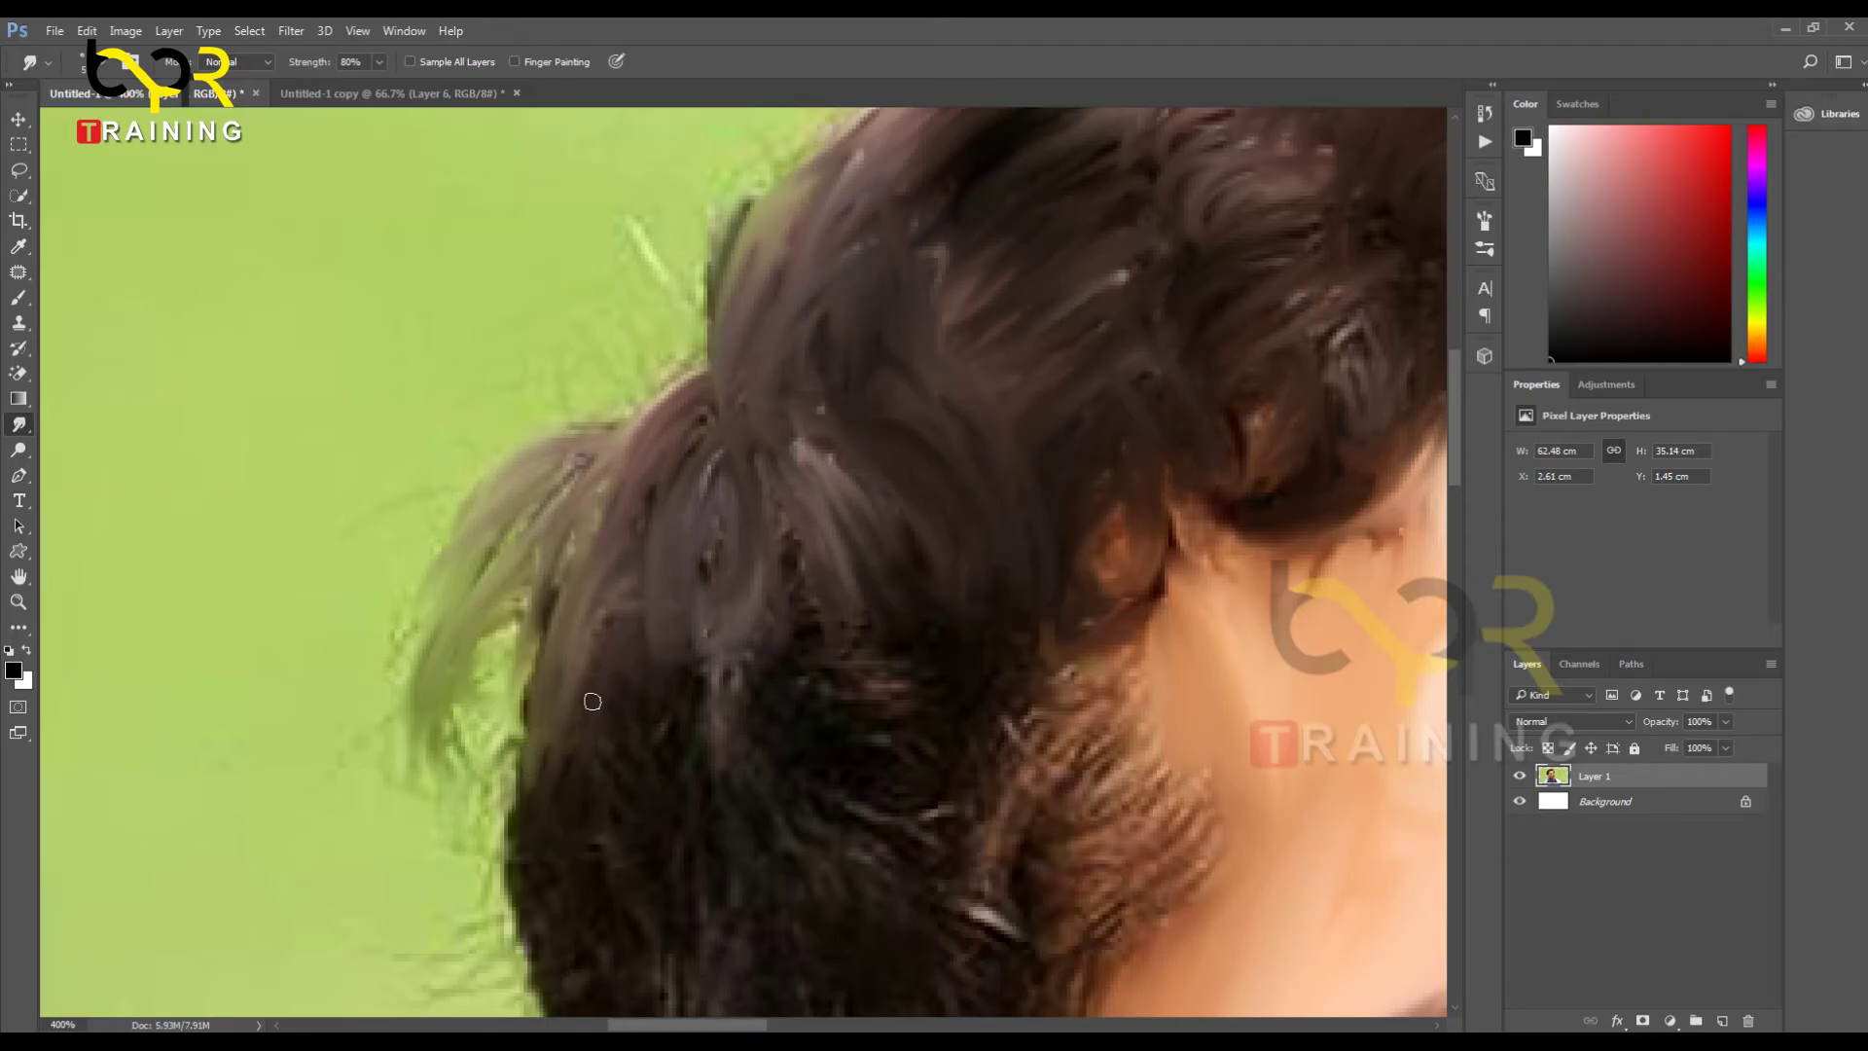
# Step: Extend the smudged strands down into the upper part of the dark side hair, blending them across toward the temple
pyautogui.moveTo(729, 843)
pyautogui.mouseDown()
pyautogui.moveTo(567, 517)
pyautogui.moveTo(503, 482)
pyautogui.mouseUp()
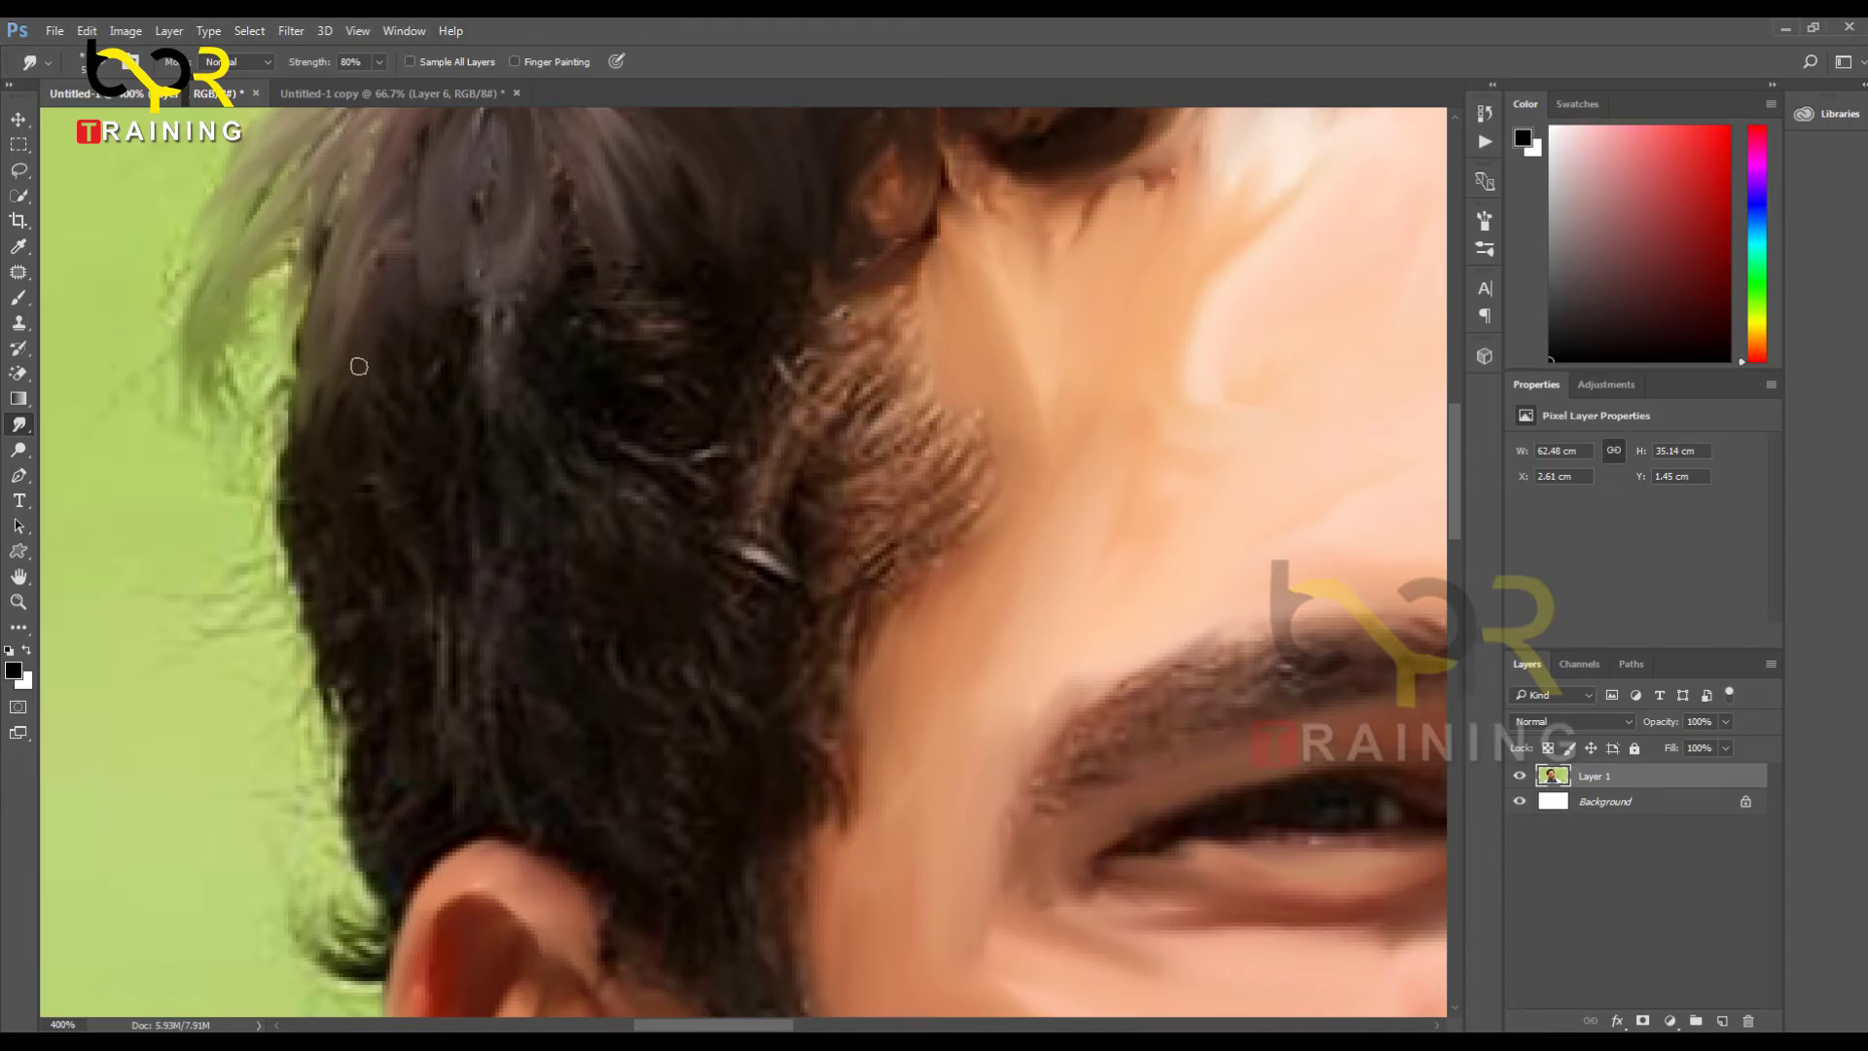
pyautogui.moveTo(473, 335)
pyautogui.mouseDown()
pyautogui.moveTo(463, 273)
pyautogui.moveTo(462, 483)
pyautogui.moveTo(450, 293)
pyautogui.moveTo(508, 372)
pyautogui.moveTo(465, 406)
pyautogui.moveTo(509, 345)
pyautogui.moveTo(505, 516)
pyautogui.moveTo(498, 298)
pyautogui.moveTo(540, 459)
pyautogui.moveTo(561, 265)
pyautogui.moveTo(568, 445)
pyautogui.moveTo(578, 303)
pyautogui.moveTo(553, 554)
pyautogui.moveTo(562, 313)
pyautogui.moveTo(629, 387)
pyautogui.moveTo(583, 263)
pyautogui.moveTo(651, 307)
pyautogui.moveTo(592, 344)
pyautogui.moveTo(613, 289)
pyautogui.moveTo(607, 439)
pyautogui.moveTo(615, 273)
pyautogui.moveTo(667, 347)
pyautogui.mouseUp()
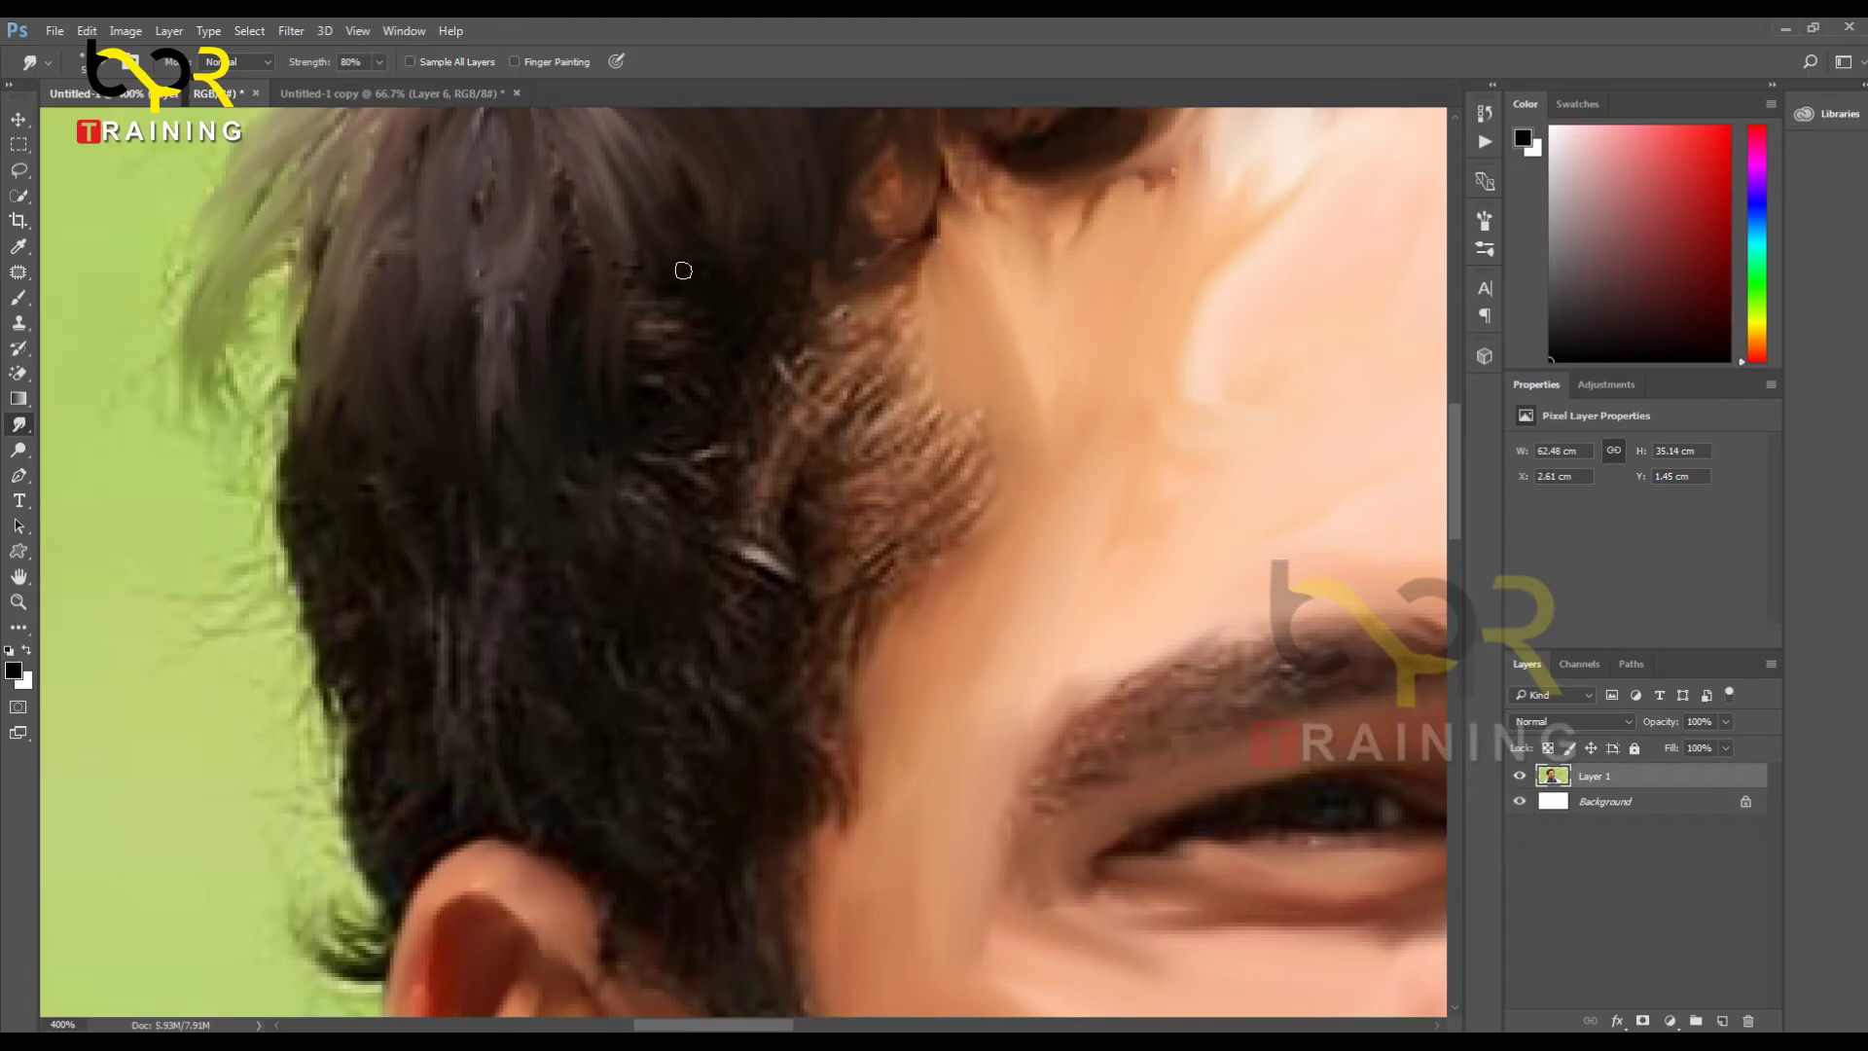
pyautogui.moveTo(683, 271)
pyautogui.mouseDown()
pyautogui.moveTo(637, 354)
pyautogui.moveTo(694, 447)
pyautogui.moveTo(744, 273)
pyautogui.moveTo(643, 667)
pyautogui.mouseUp()
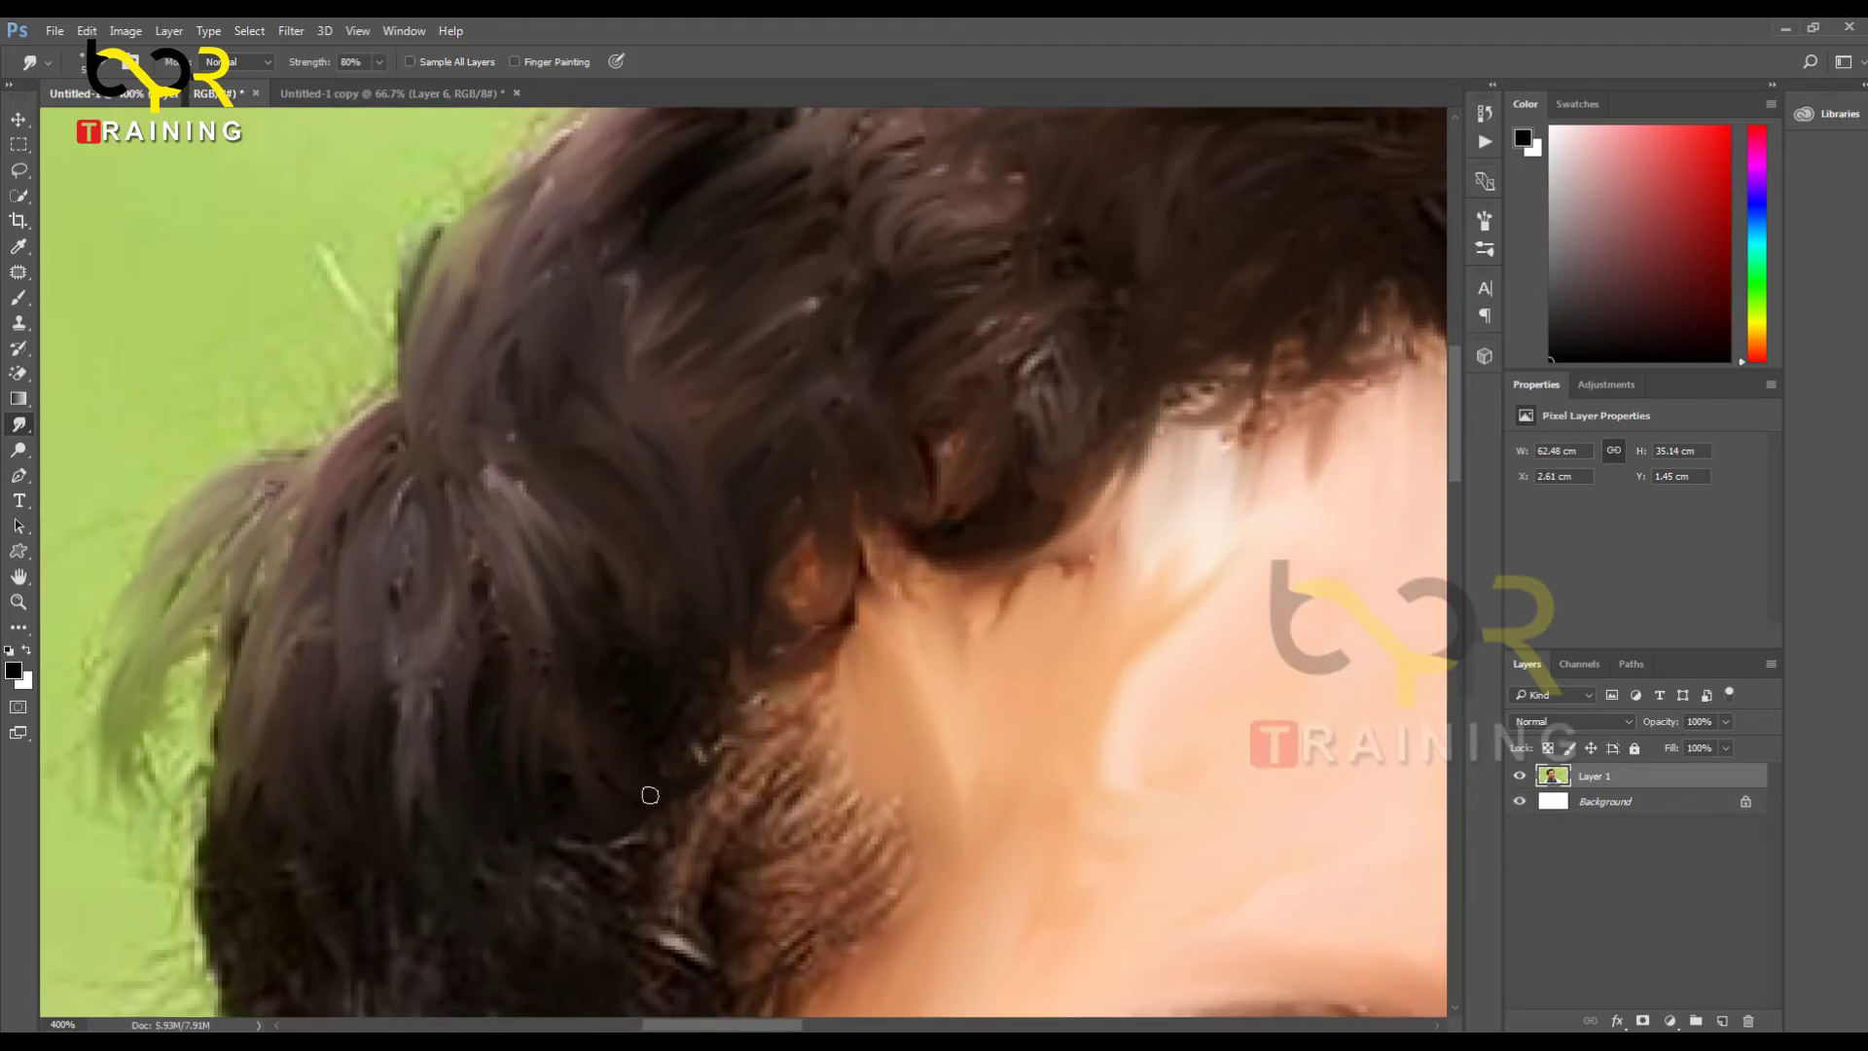
# Step: Smudge the dark temple hair outward over the upper sideburn area to form soft strands against the skin
pyautogui.moveTo(692, 711); pyautogui.dragTo(744, 785)
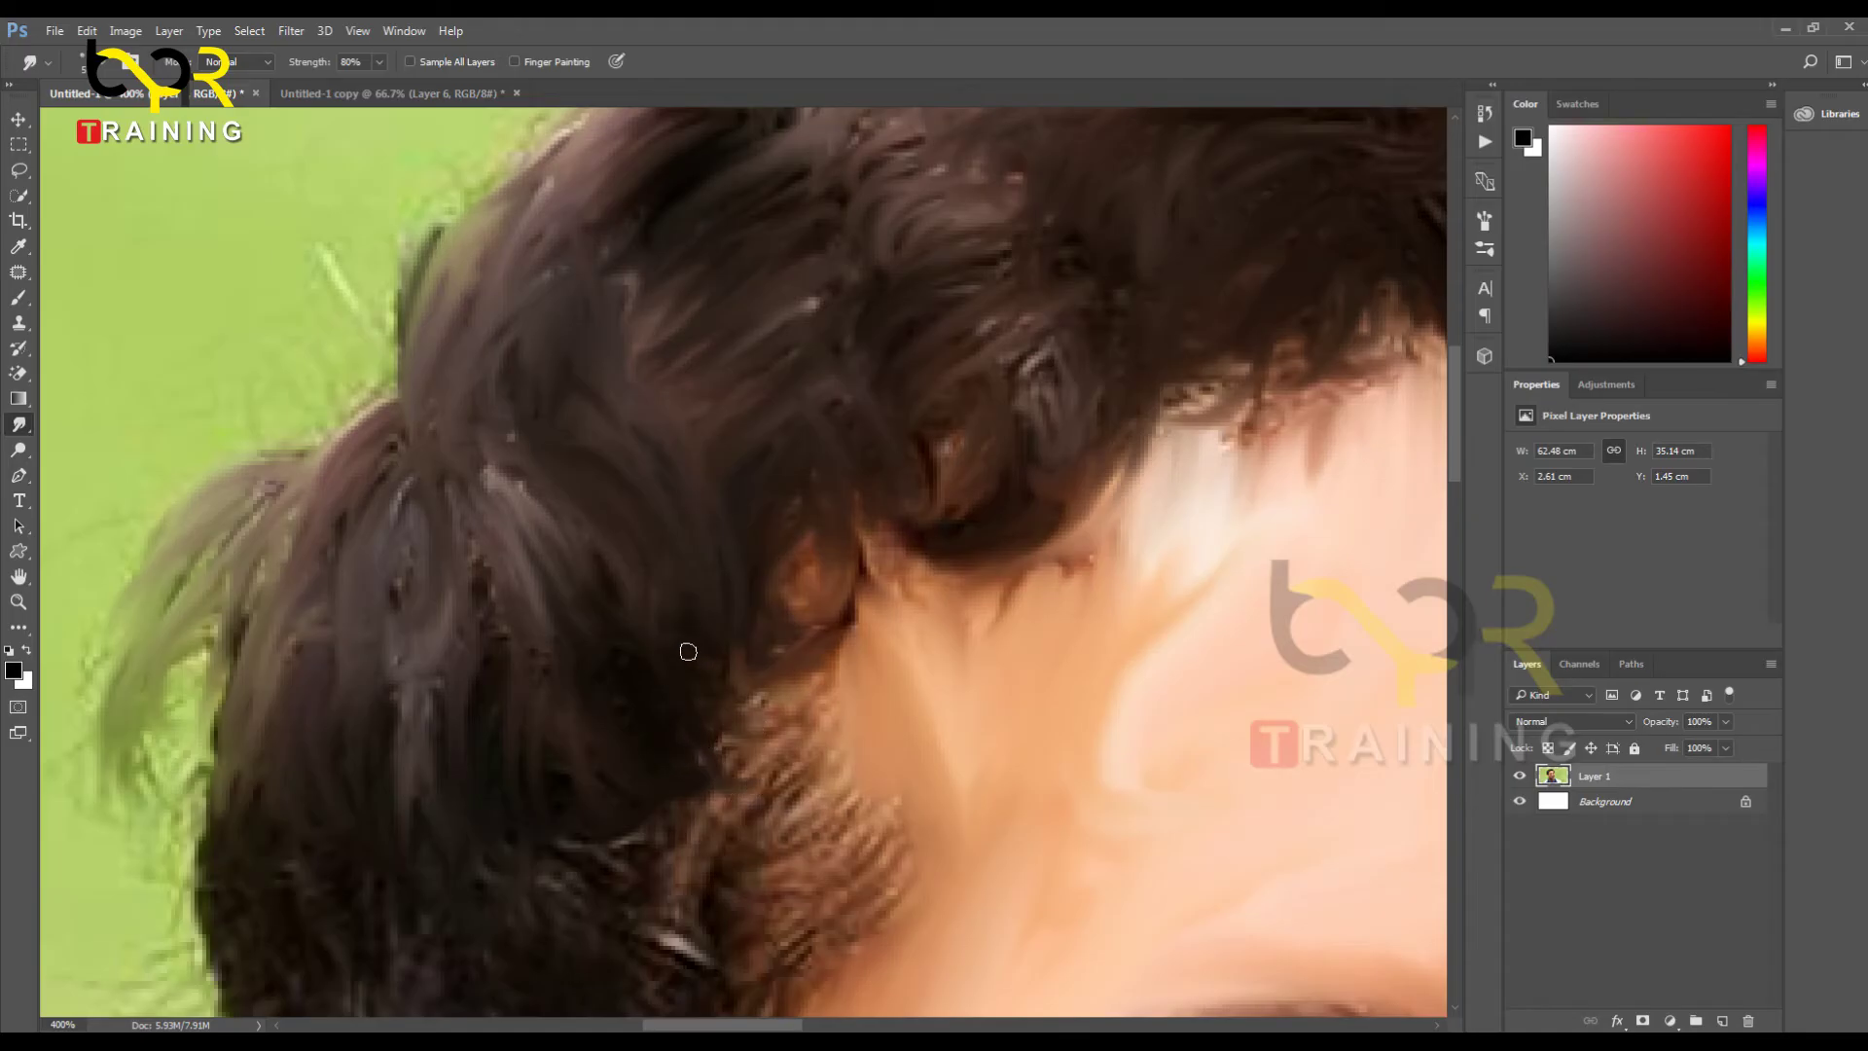
pyautogui.moveTo(688, 652)
pyautogui.mouseDown()
pyautogui.moveTo(735, 763)
pyautogui.moveTo(789, 772)
pyautogui.mouseUp()
pyautogui.moveTo(678, 708)
pyautogui.mouseDown()
pyautogui.moveTo(802, 744)
pyautogui.moveTo(764, 700)
pyautogui.moveTo(810, 693)
pyautogui.moveTo(801, 734)
pyautogui.moveTo(837, 798)
pyautogui.moveTo(739, 813)
pyautogui.moveTo(774, 832)
pyautogui.moveTo(786, 803)
pyautogui.moveTo(716, 774)
pyautogui.moveTo(803, 728)
pyautogui.mouseUp()
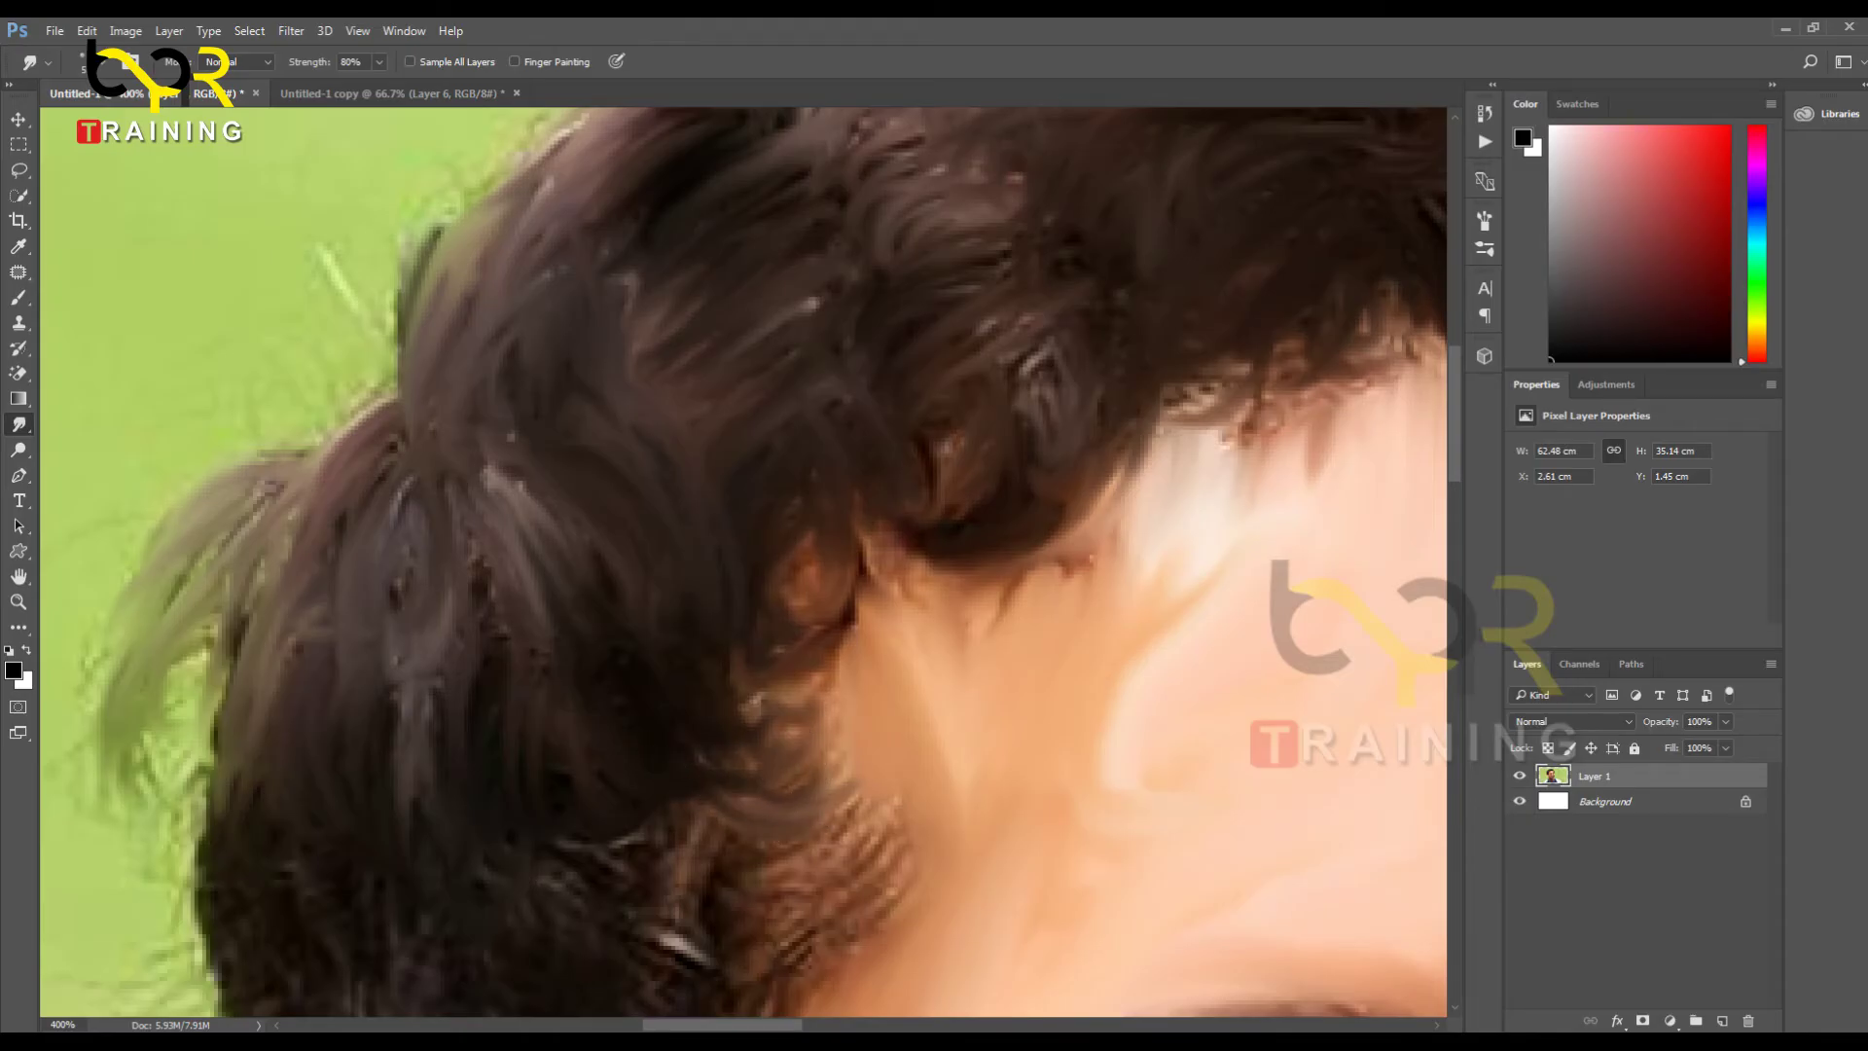
# Step: Smudge the strands on the outer left side of the hair downward, following the hair's natural flow
pyautogui.scroll(-2, 660, 873)
pyautogui.moveTo(476, 414)
pyautogui.mouseDown()
pyautogui.moveTo(482, 545)
pyautogui.moveTo(471, 534)
pyautogui.moveTo(505, 634)
pyautogui.moveTo(535, 631)
pyautogui.moveTo(546, 421)
pyautogui.moveTo(446, 427)
pyautogui.moveTo(357, 532)
pyautogui.moveTo(359, 658)
pyautogui.mouseUp()
pyautogui.moveTo(387, 443); pyautogui.dragTo(363, 718)
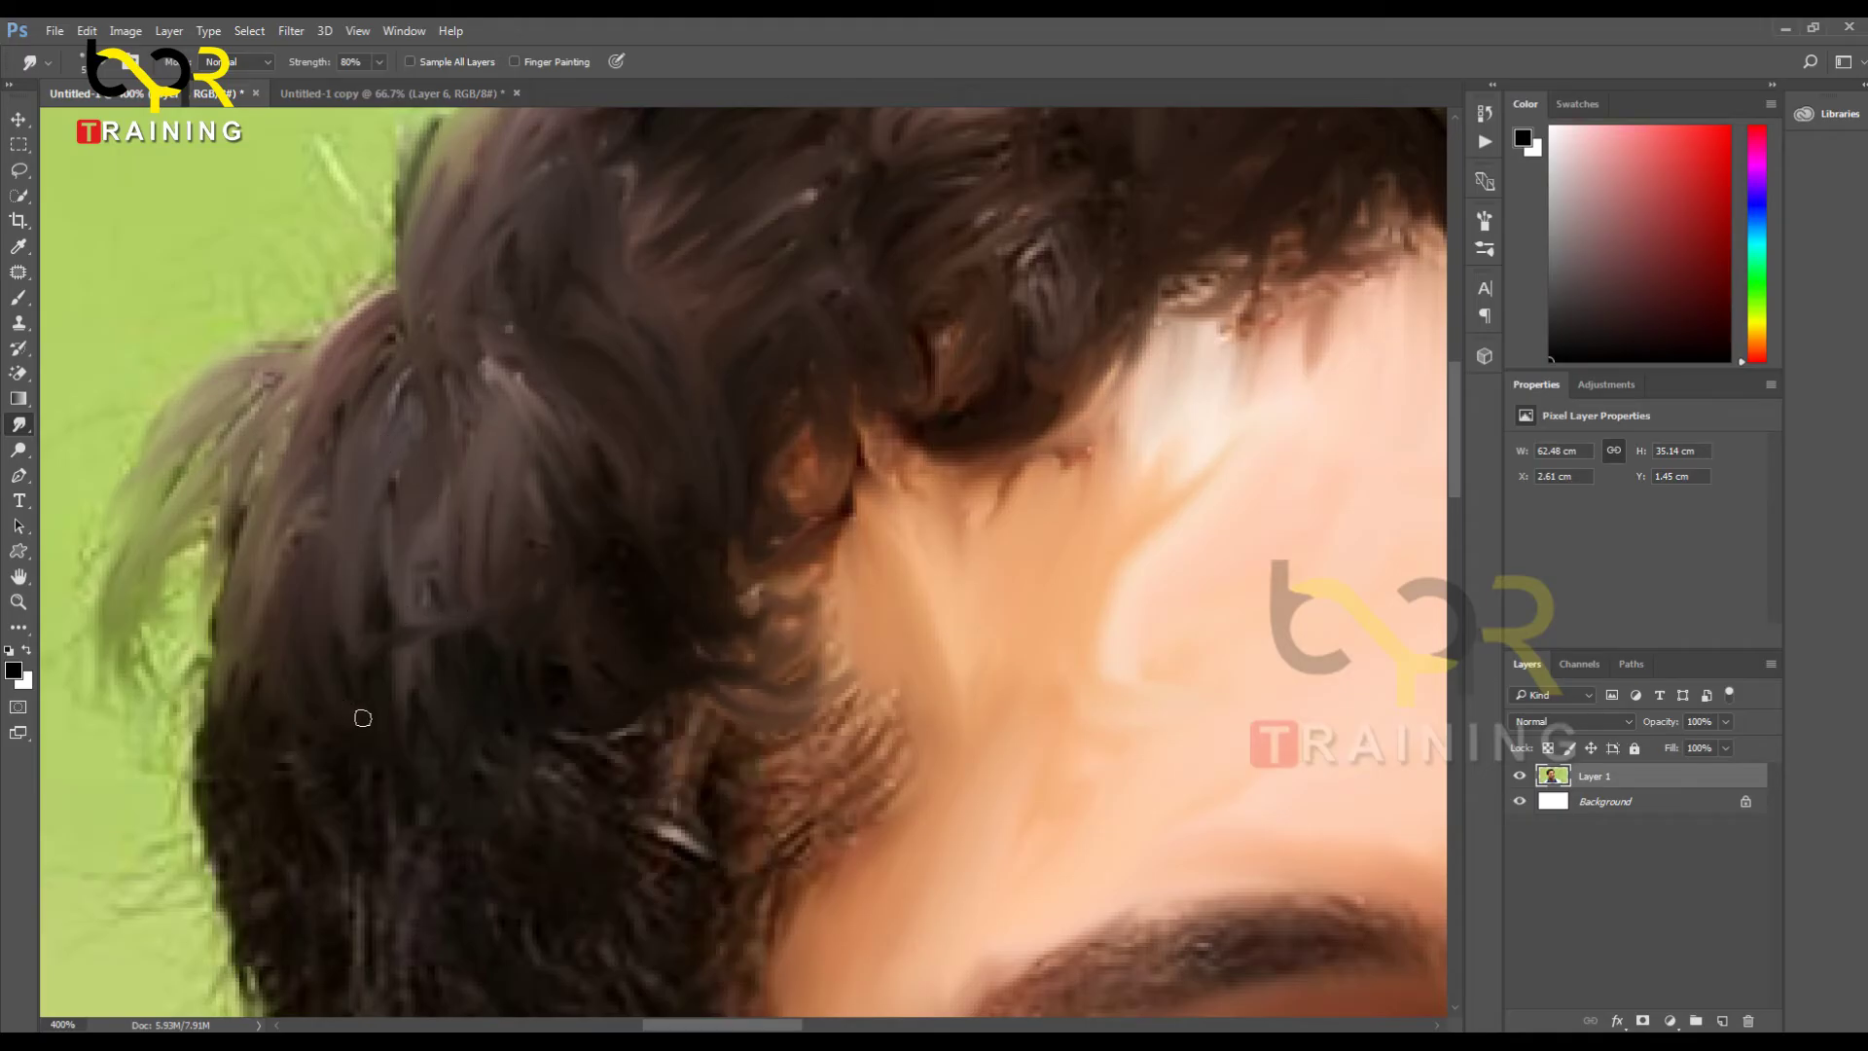
pyautogui.moveTo(345, 645); pyautogui.dragTo(328, 566)
pyautogui.moveTo(422, 389); pyautogui.dragTo(309, 540)
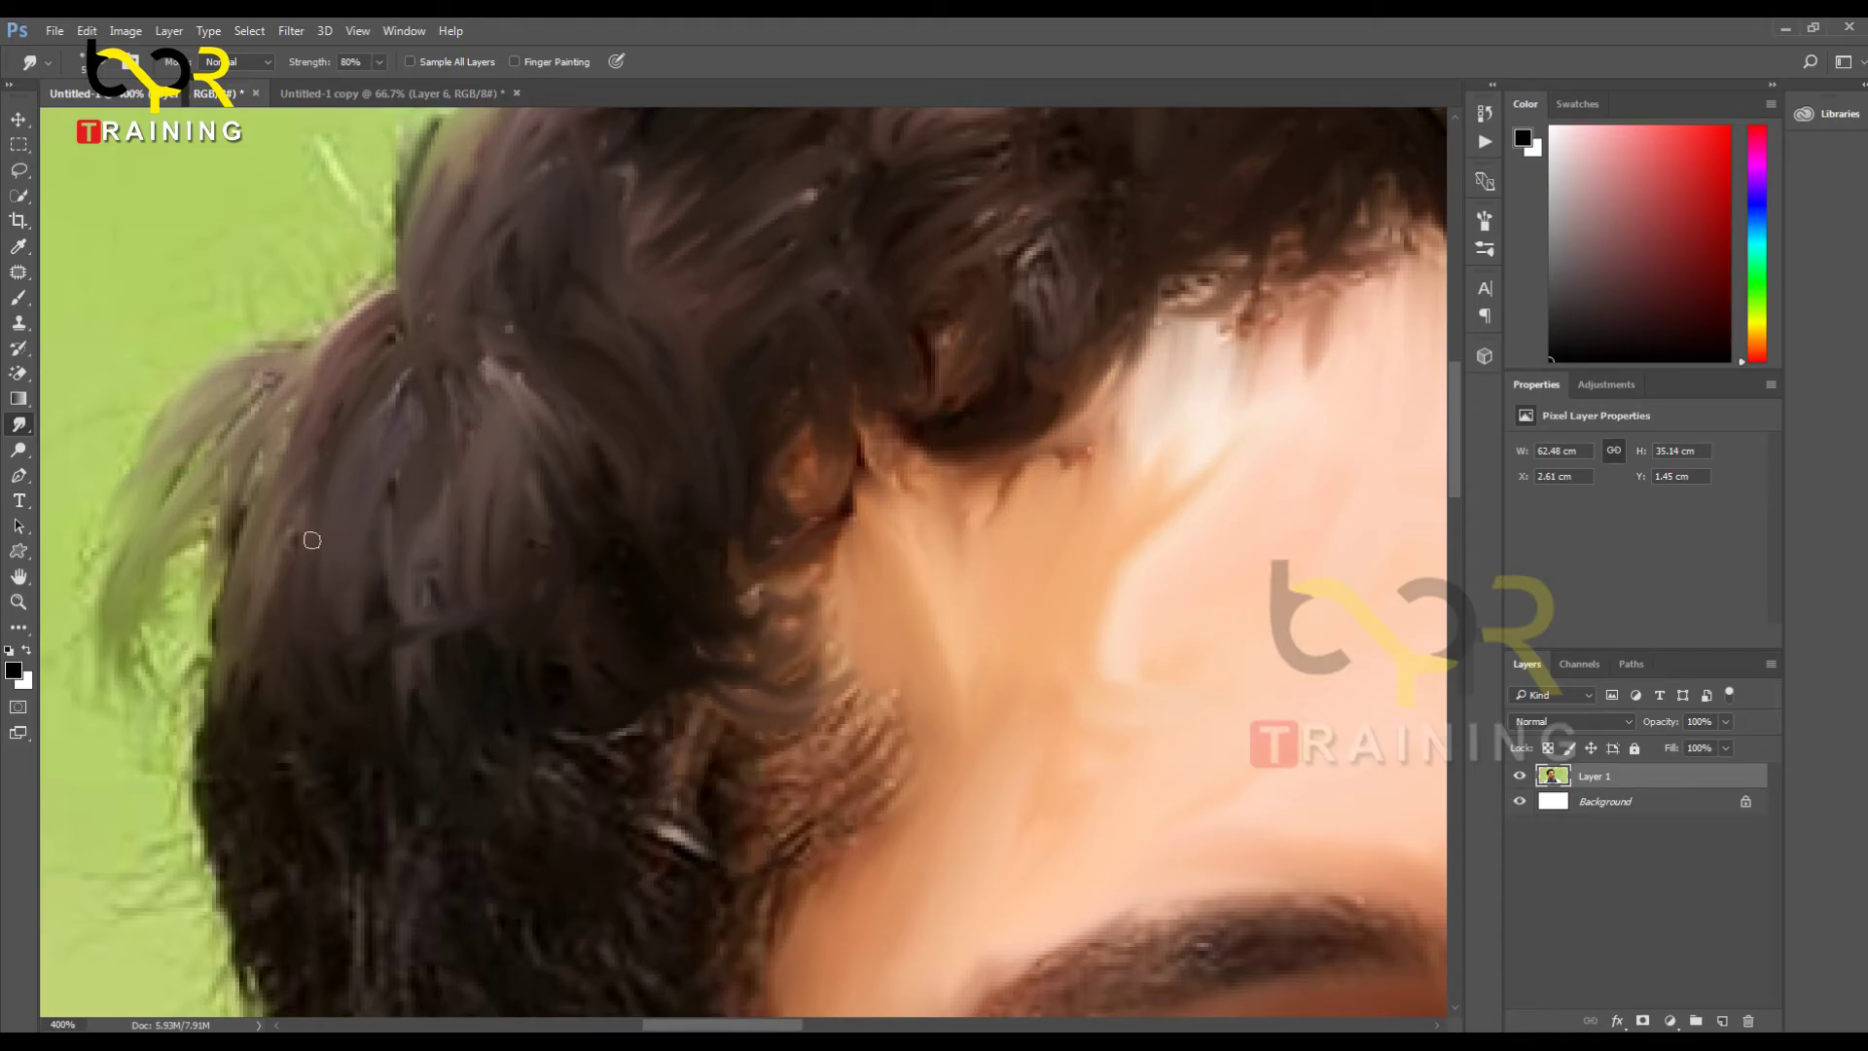
pyautogui.moveTo(494, 356); pyautogui.dragTo(386, 485)
pyautogui.moveTo(434, 352); pyautogui.dragTo(404, 516)
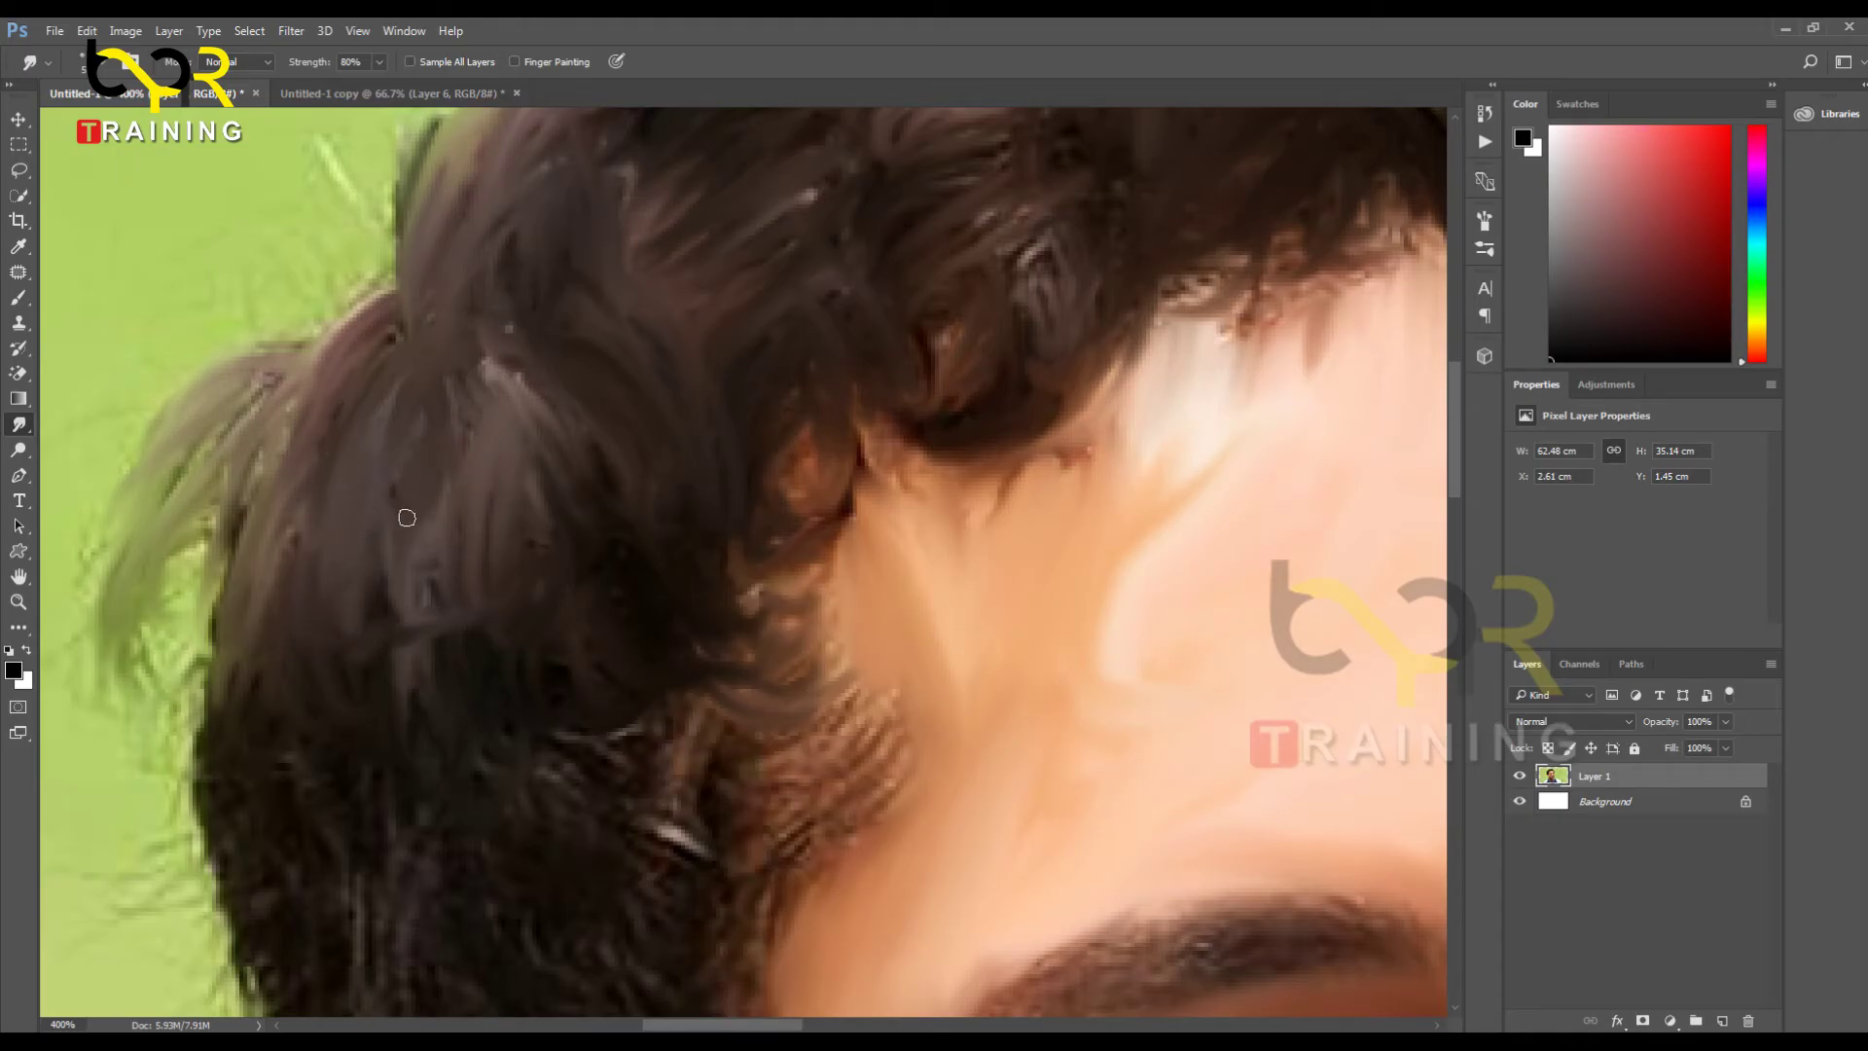
# Step: Smudge the lighter tuft of side hair into long strands that blend down toward the dark hair near the temple
pyautogui.moveTo(500, 419); pyautogui.dragTo(479, 642)
pyautogui.moveTo(610, 467); pyautogui.dragTo(628, 558)
pyautogui.moveTo(664, 639); pyautogui.dragTo(649, 521)
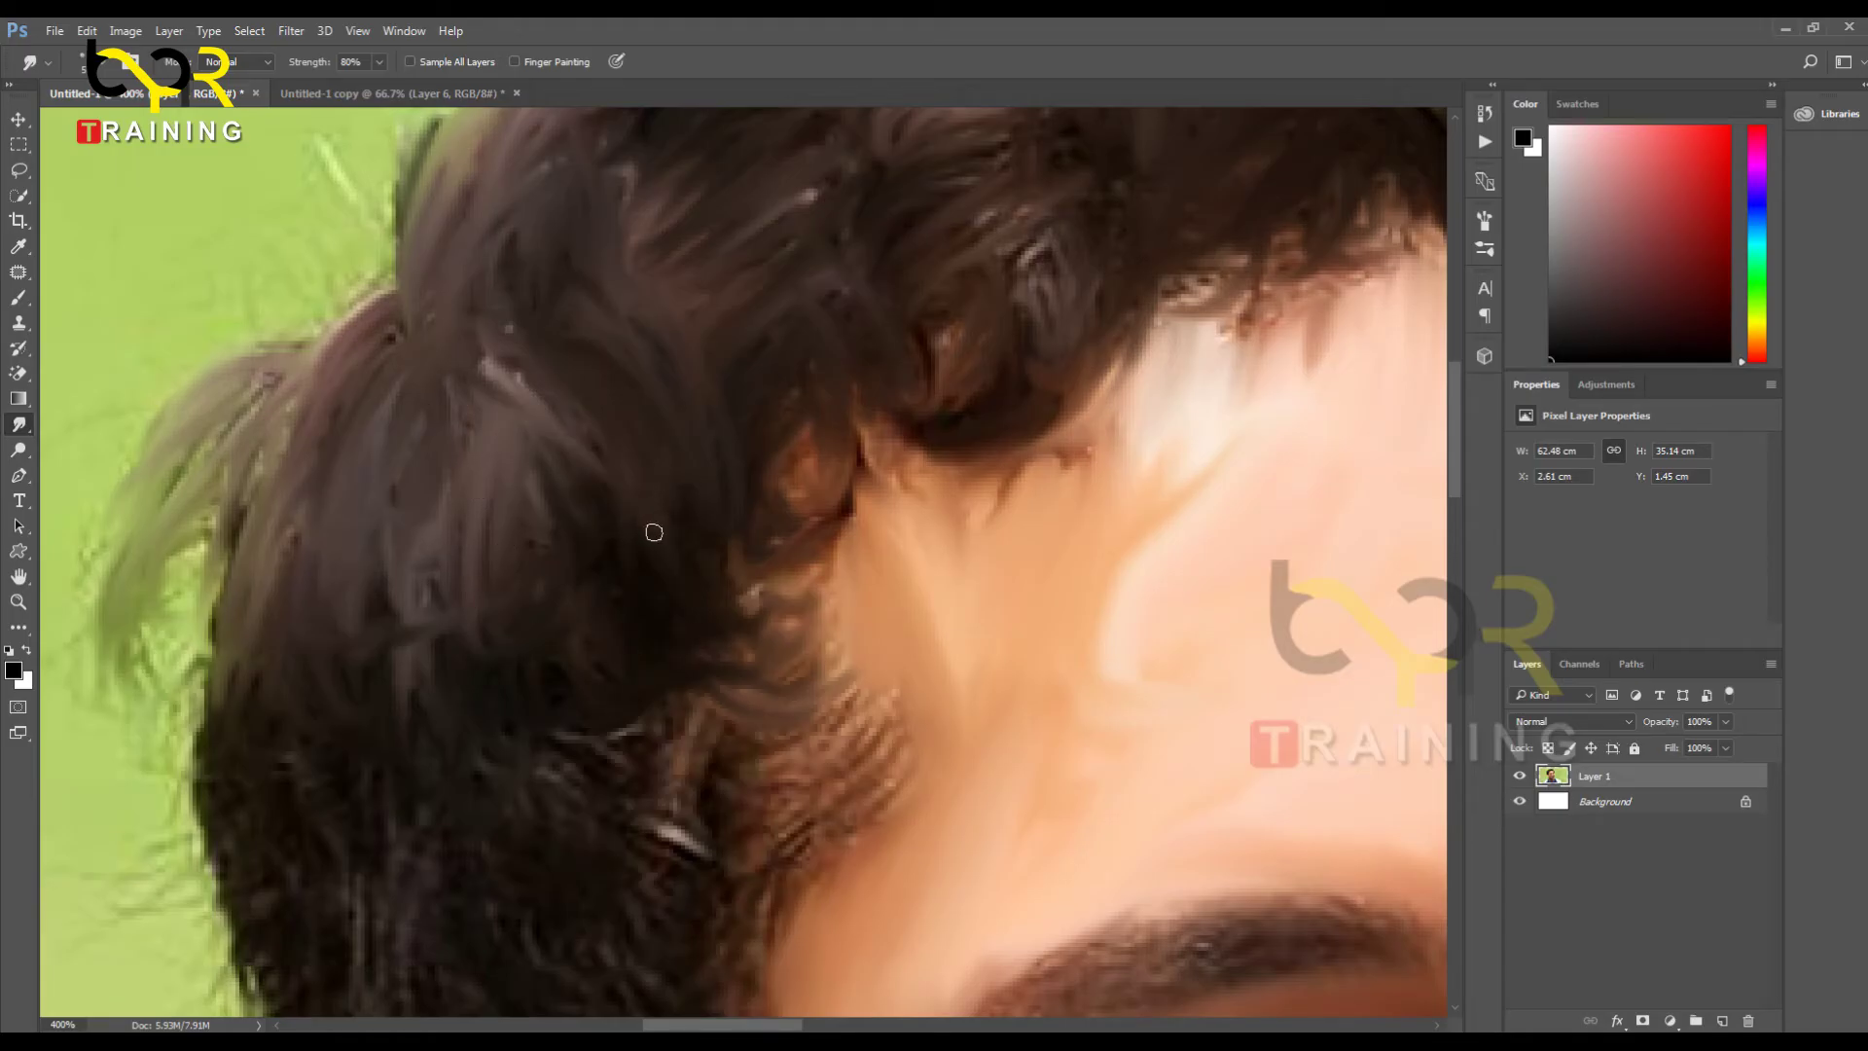
pyautogui.moveTo(472, 380)
pyautogui.mouseDown()
pyautogui.moveTo(602, 481)
pyautogui.moveTo(559, 500)
pyautogui.moveTo(613, 559)
pyautogui.mouseUp()
pyautogui.moveTo(496, 442); pyautogui.dragTo(573, 570)
pyautogui.moveTo(526, 473)
pyautogui.mouseDown()
pyautogui.moveTo(613, 642)
pyautogui.moveTo(593, 575)
pyautogui.moveTo(405, 534)
pyautogui.moveTo(504, 514)
pyautogui.moveTo(536, 600)
pyautogui.mouseUp()
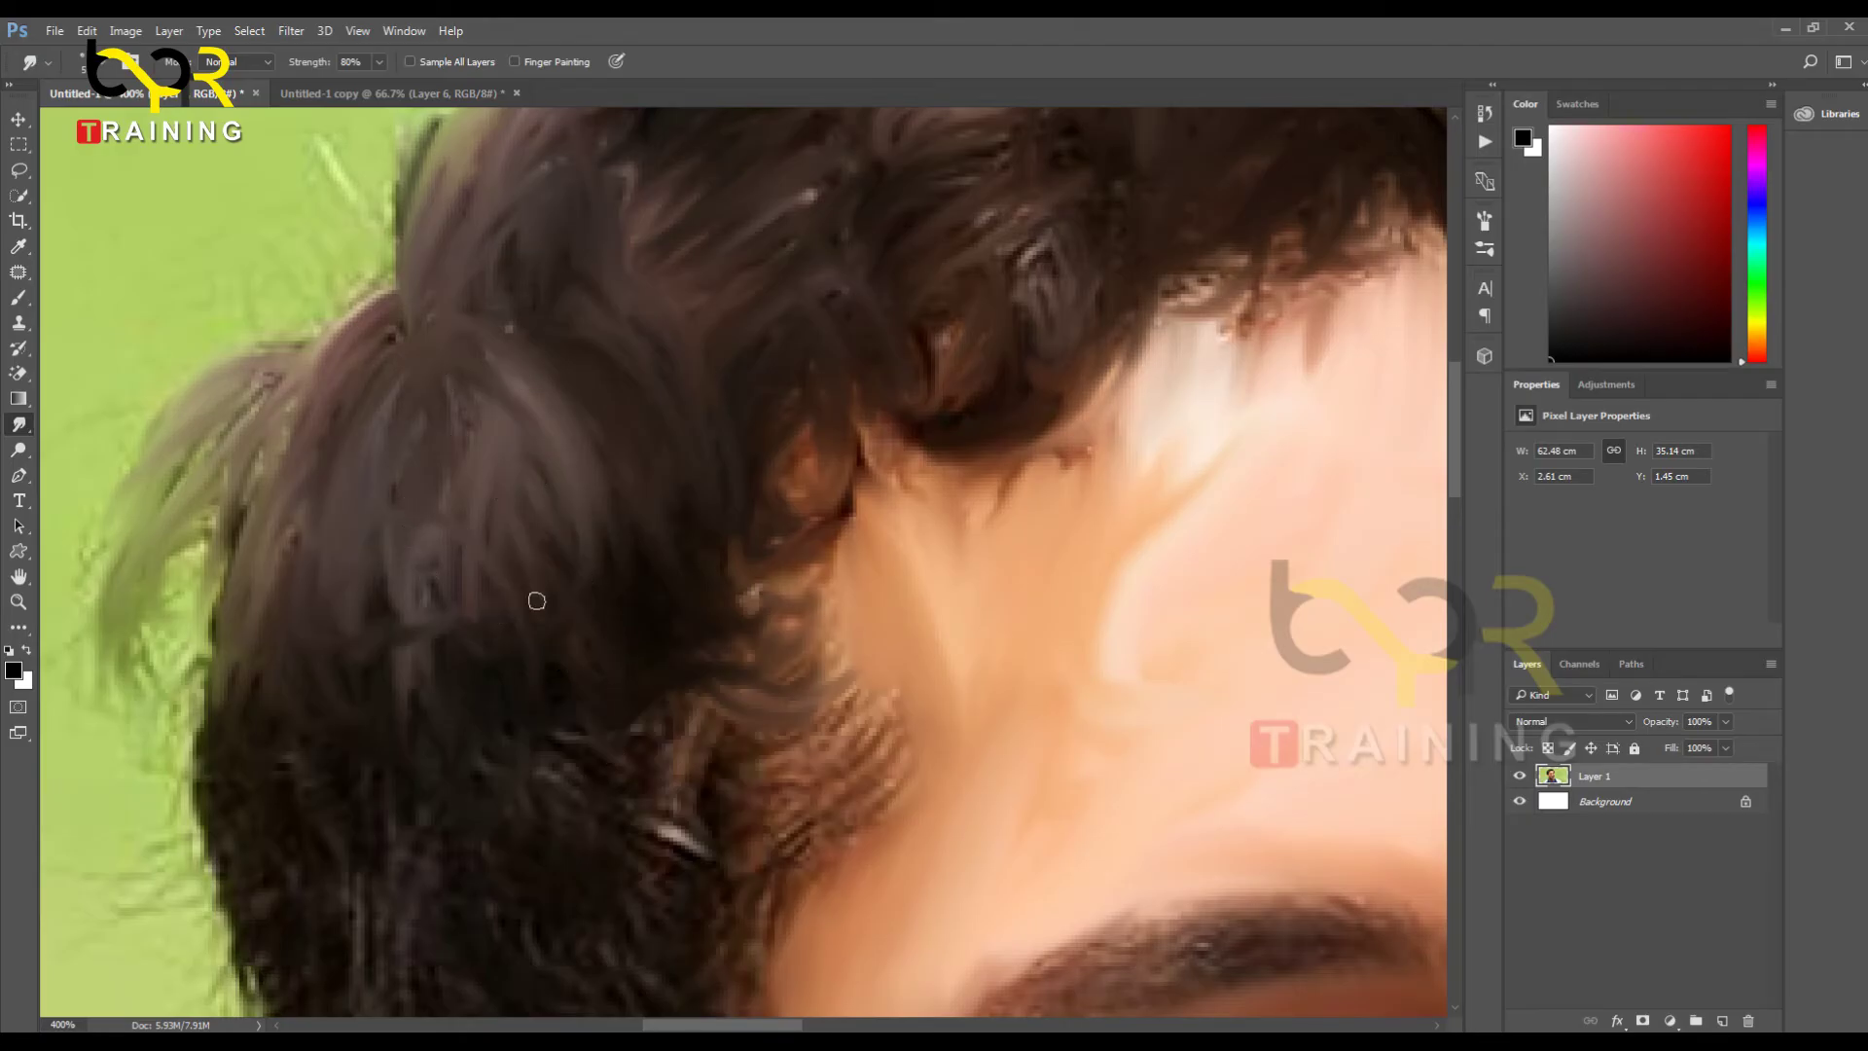
pyautogui.moveTo(640, 649); pyautogui.dragTo(644, 724)
pyautogui.moveTo(526, 483); pyautogui.dragTo(657, 699)
# Step: Blend the lower end of the side tuft into the dark hair beneath it, smoothing out the speckled texture
pyautogui.moveTo(331, 452); pyautogui.dragTo(601, 309)
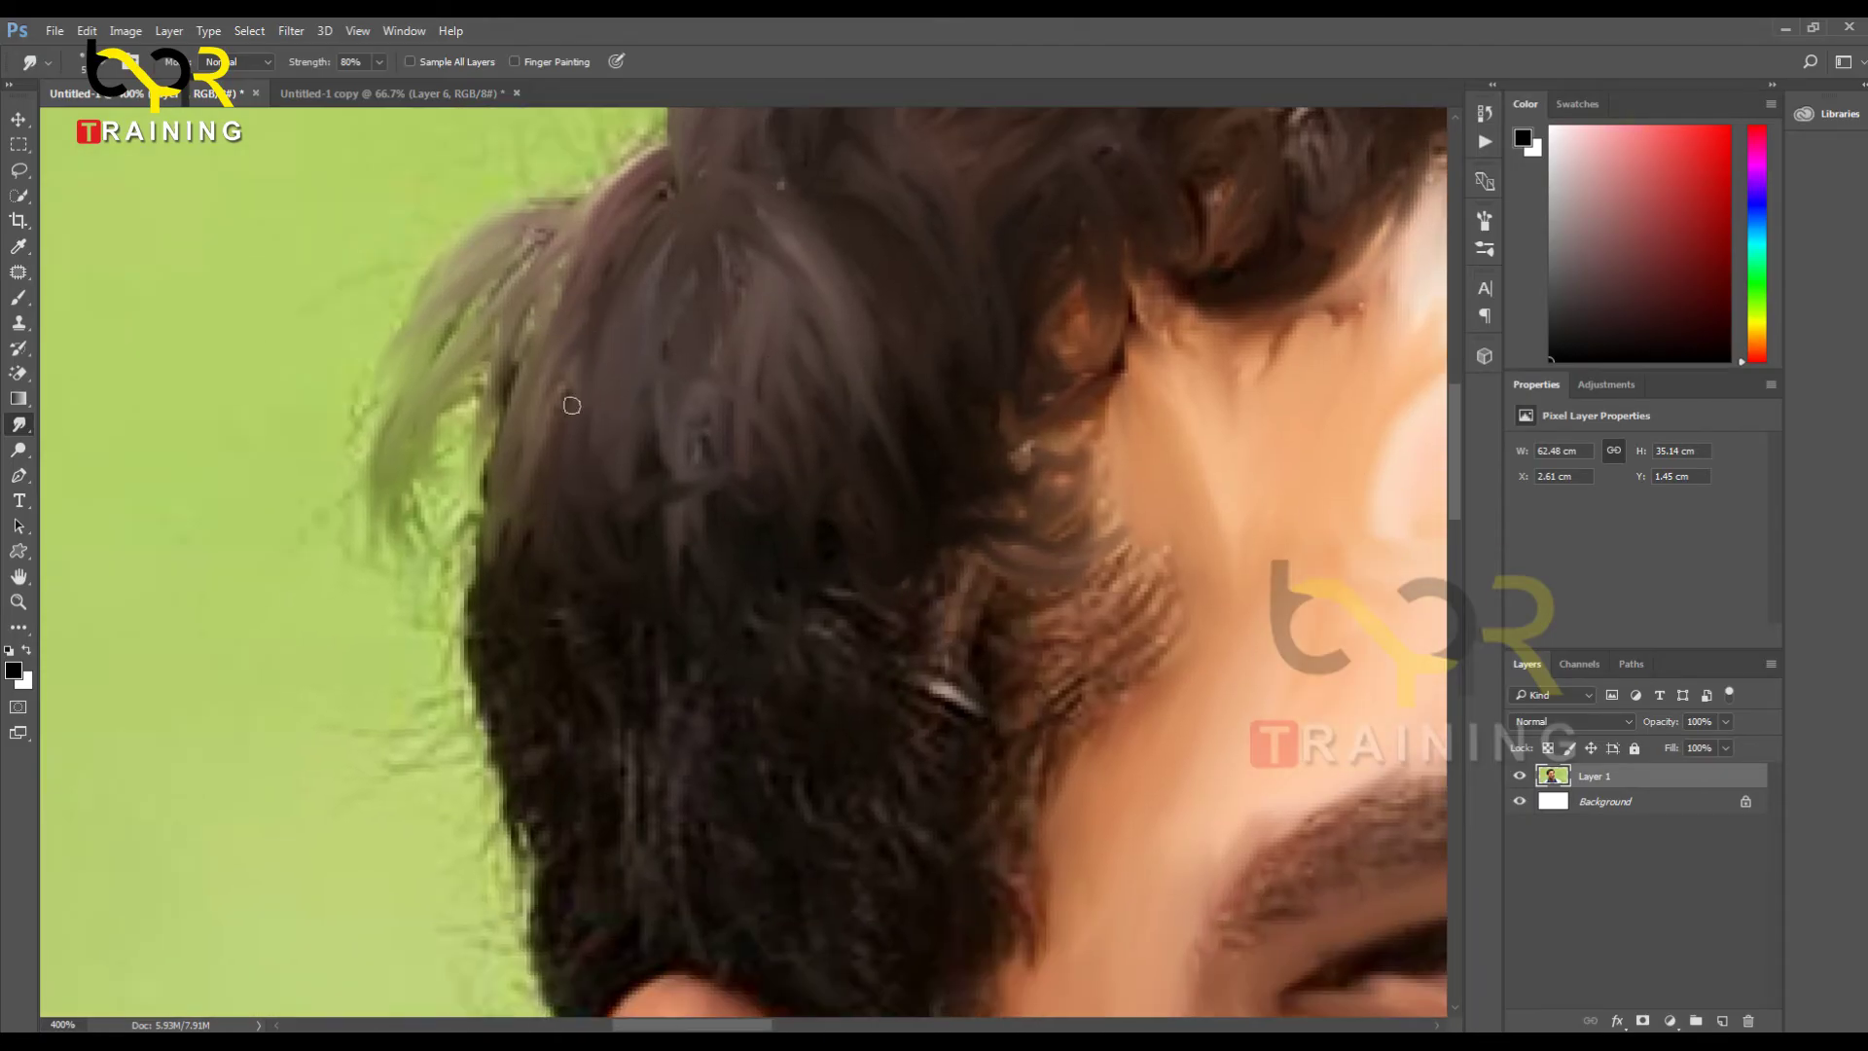
pyautogui.moveTo(537, 514)
pyautogui.mouseDown()
pyautogui.moveTo(472, 670)
pyautogui.moveTo(634, 600)
pyautogui.moveTo(608, 506)
pyautogui.mouseUp()
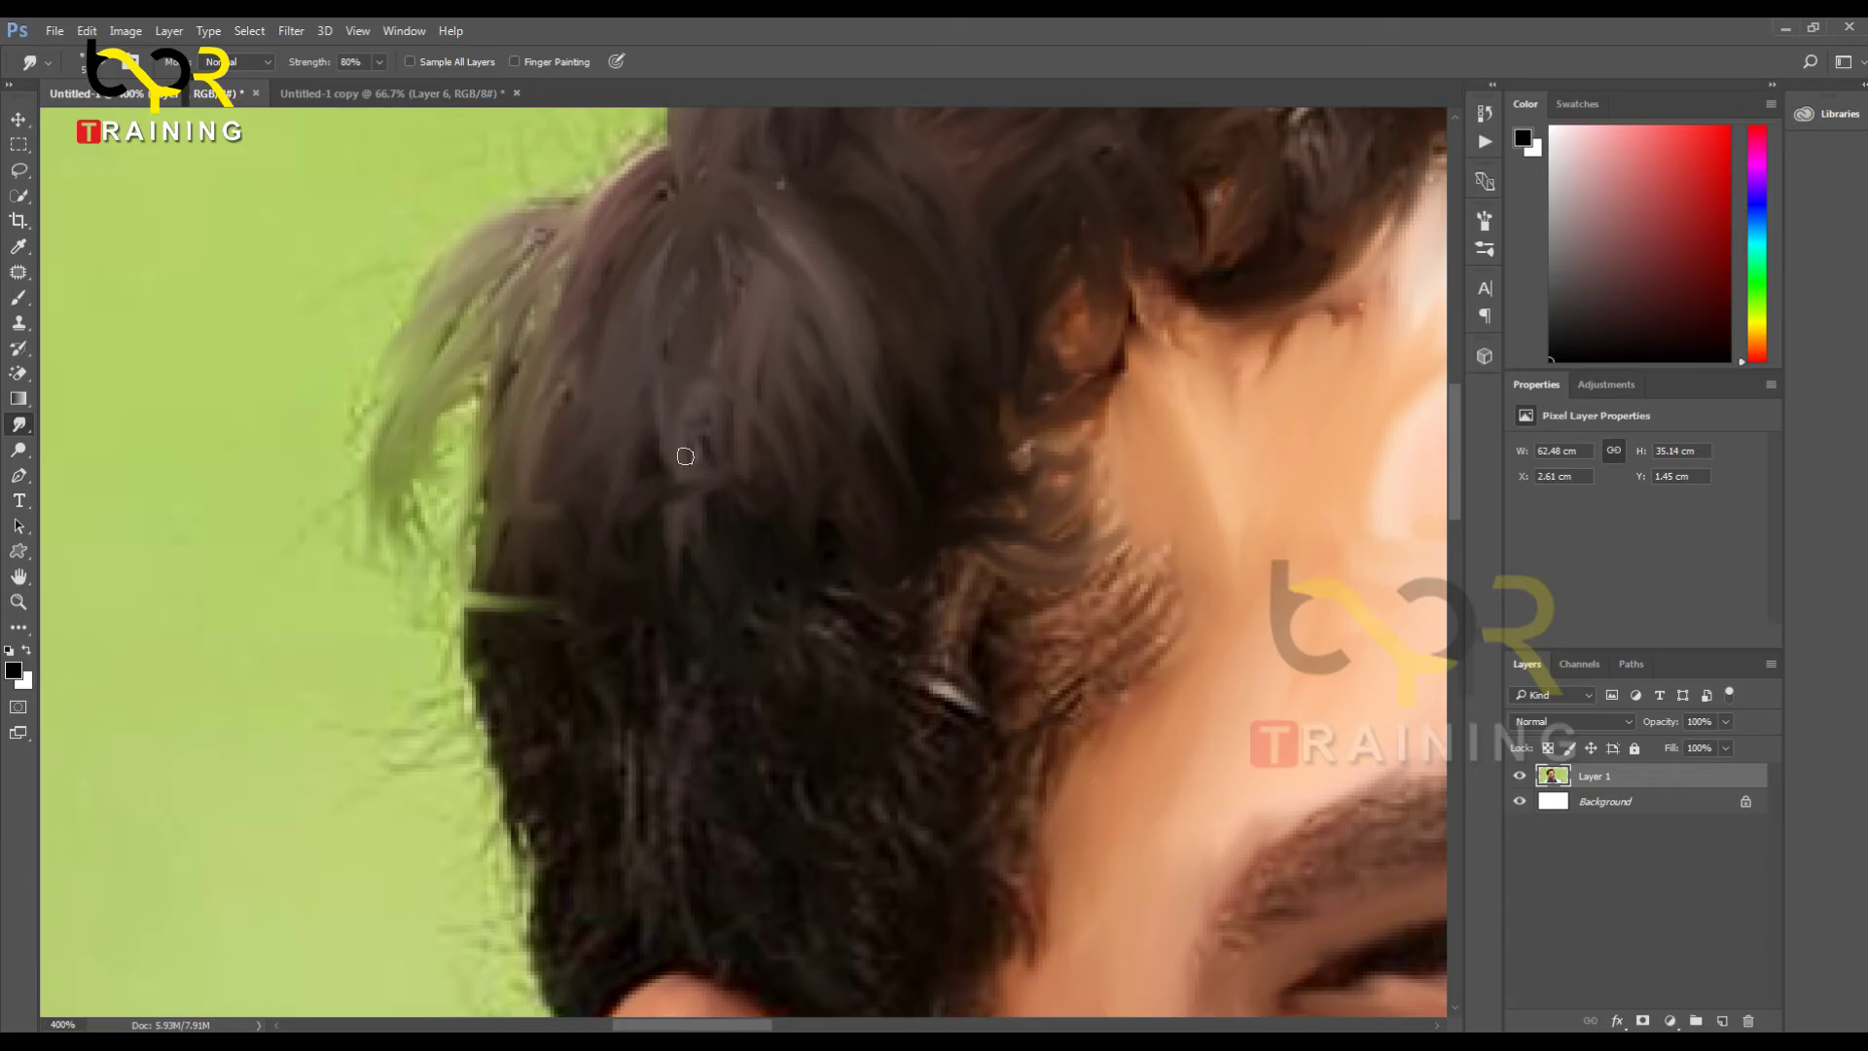
pyautogui.moveTo(685, 436); pyautogui.dragTo(673, 446)
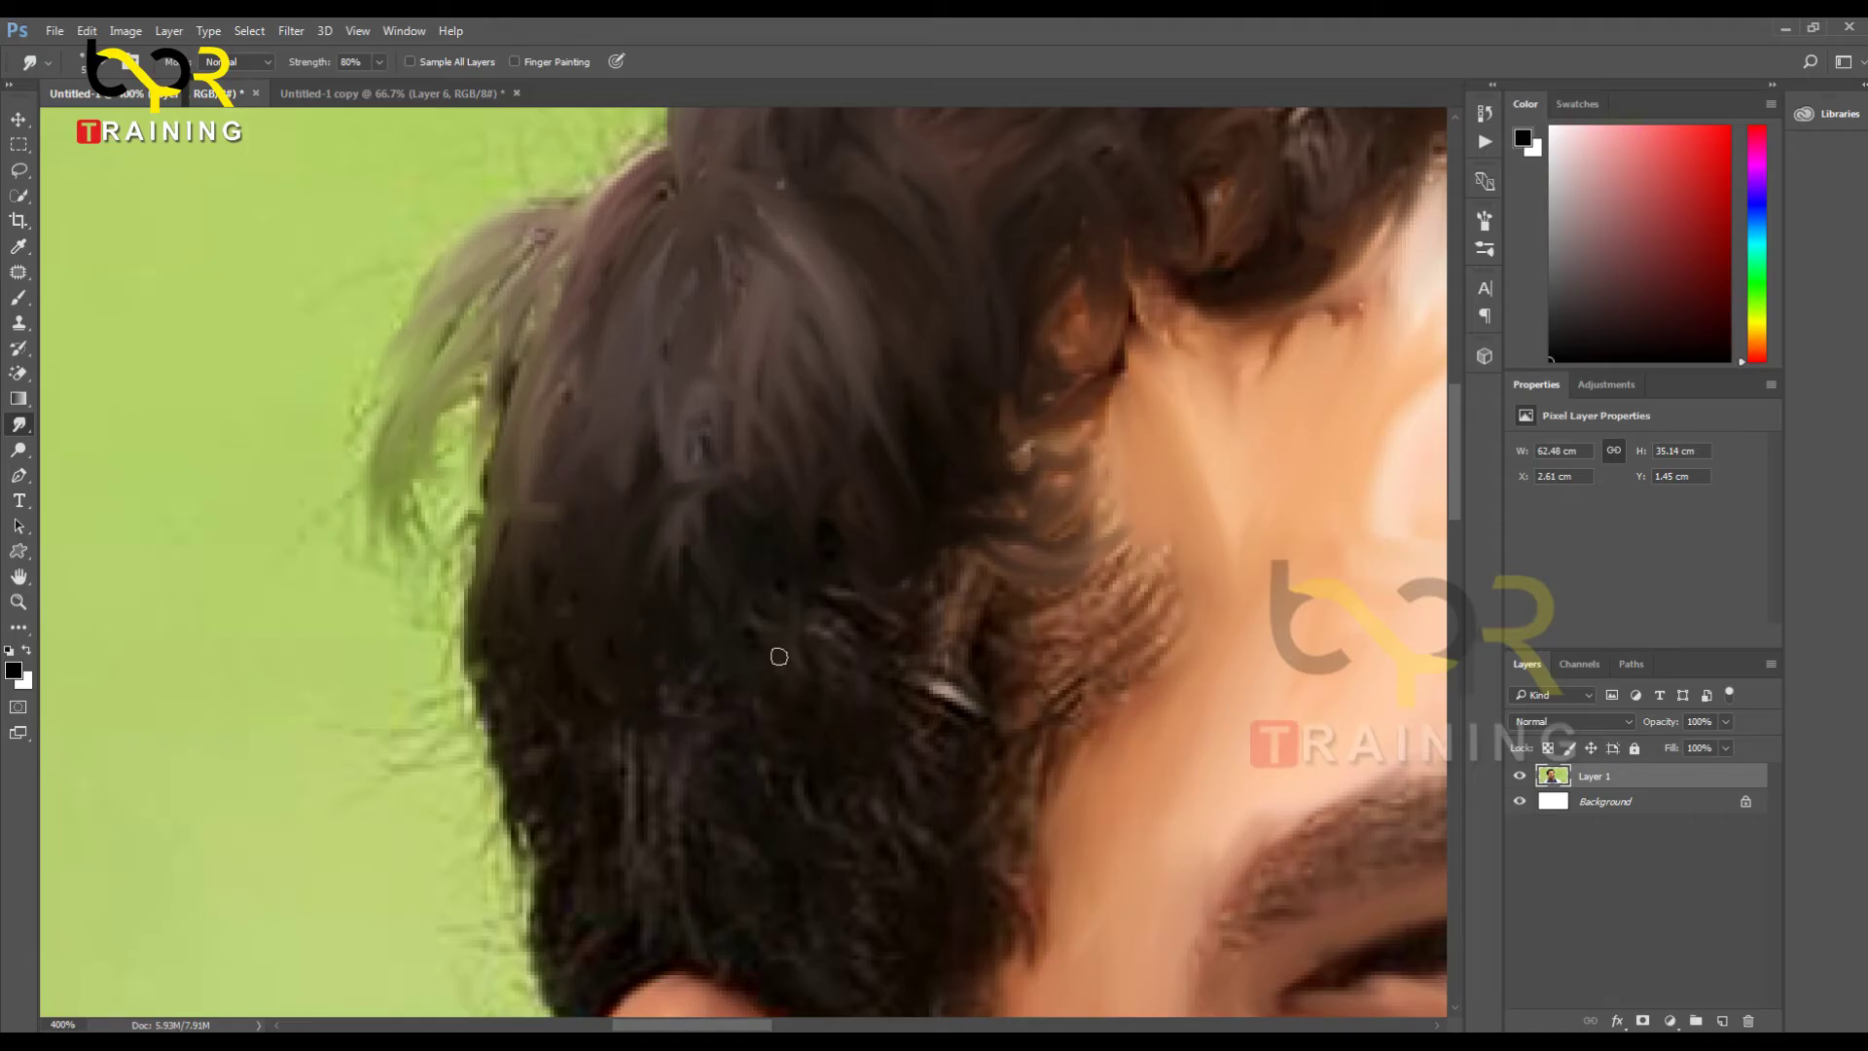
pyautogui.moveTo(698, 457)
pyautogui.mouseDown()
pyautogui.moveTo(675, 617)
pyautogui.moveTo(654, 544)
pyautogui.mouseUp()
pyautogui.moveTo(642, 453)
pyautogui.mouseDown()
pyautogui.moveTo(619, 526)
pyautogui.moveTo(652, 481)
pyautogui.mouseUp()
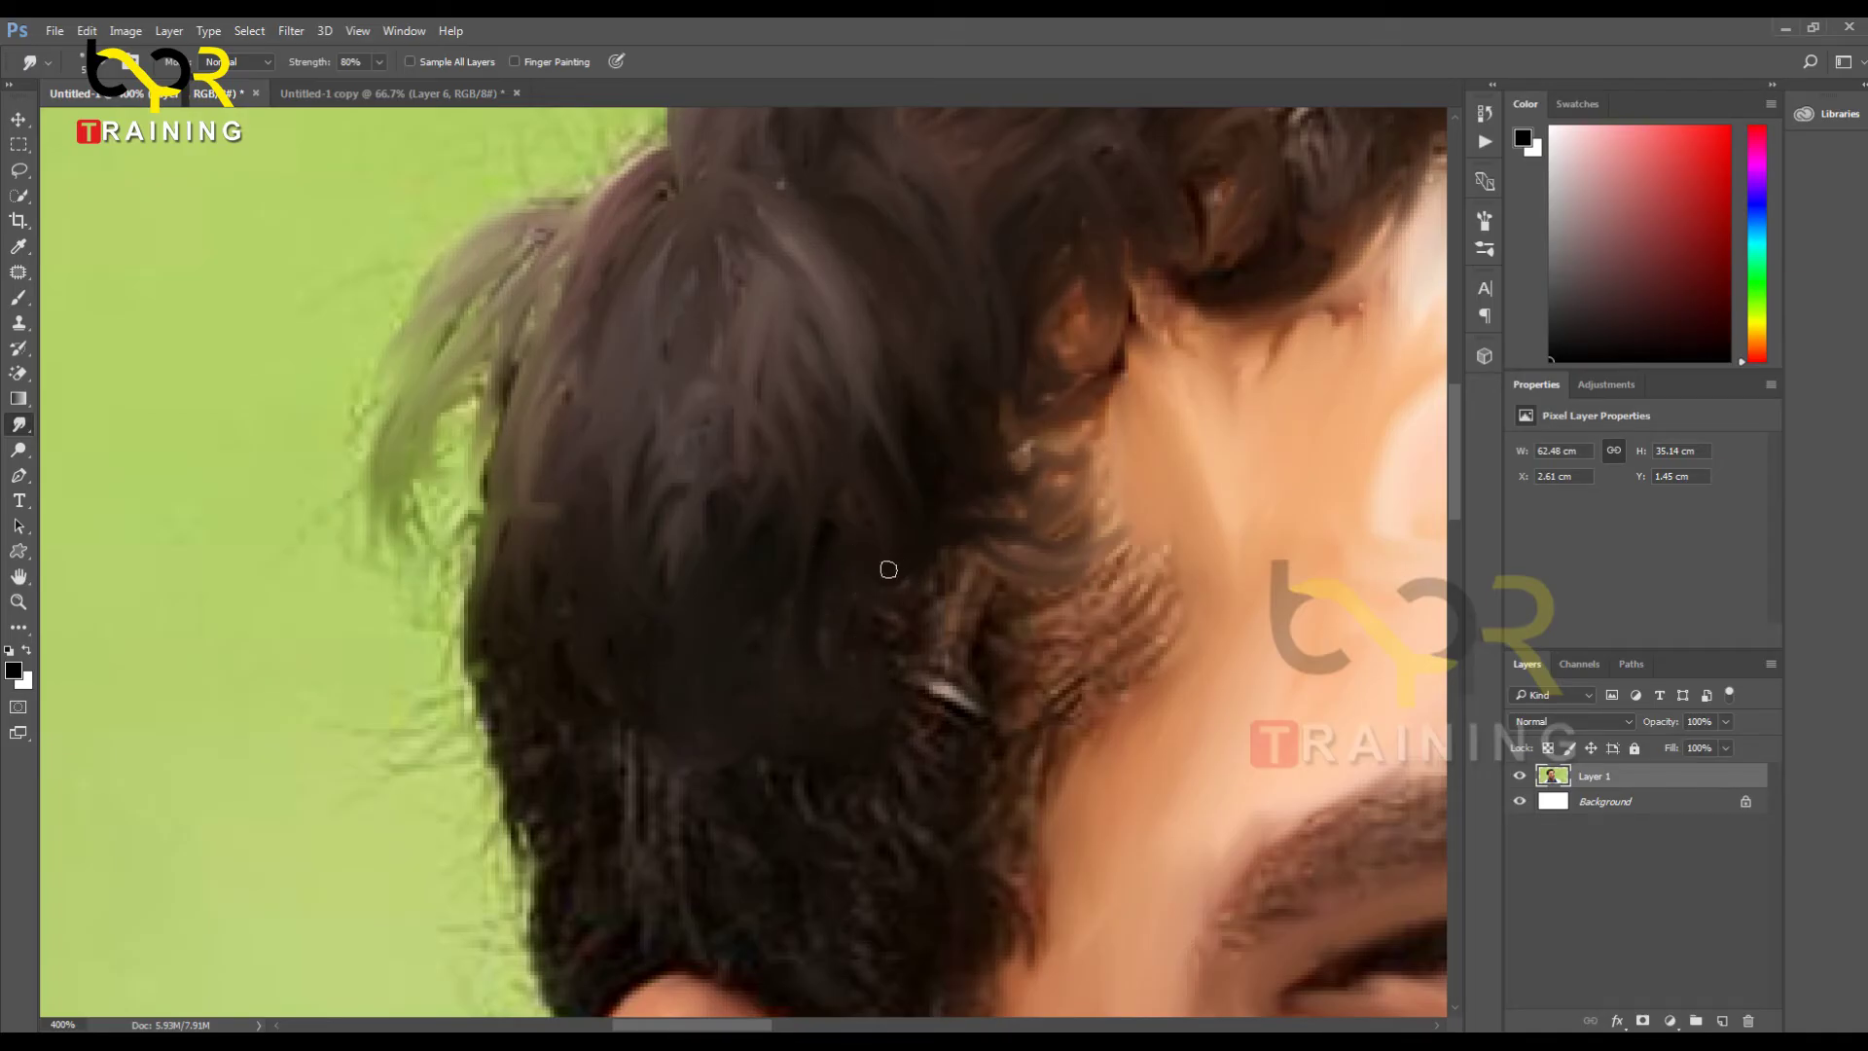
# Step: Smudge the textured temple hair into soft brown strands sweeping toward the forehead skin, and refine the dark hair beside it
pyautogui.moveTo(888, 570); pyautogui.dragTo(961, 704)
pyautogui.moveTo(921, 609)
pyautogui.mouseDown()
pyautogui.moveTo(981, 689)
pyautogui.moveTo(985, 591)
pyautogui.moveTo(718, 416)
pyautogui.mouseUp()
pyautogui.moveTo(631, 471)
pyautogui.mouseDown()
pyautogui.moveTo(769, 527)
pyautogui.moveTo(799, 482)
pyautogui.moveTo(782, 456)
pyautogui.moveTo(849, 425)
pyautogui.mouseUp()
pyautogui.moveTo(754, 476); pyautogui.dragTo(784, 479)
pyautogui.moveTo(785, 492)
pyautogui.mouseDown()
pyautogui.moveTo(684, 453)
pyautogui.moveTo(842, 518)
pyautogui.moveTo(628, 464)
pyautogui.moveTo(798, 495)
pyautogui.moveTo(879, 473)
pyautogui.moveTo(716, 517)
pyautogui.moveTo(791, 521)
pyautogui.moveTo(675, 482)
pyautogui.moveTo(789, 483)
pyautogui.moveTo(647, 441)
pyautogui.moveTo(776, 521)
pyautogui.moveTo(681, 528)
pyautogui.moveTo(682, 427)
pyautogui.moveTo(662, 574)
pyautogui.moveTo(580, 455)
pyautogui.moveTo(646, 589)
pyautogui.moveTo(591, 490)
pyautogui.moveTo(706, 596)
pyautogui.moveTo(630, 478)
pyautogui.moveTo(734, 539)
pyautogui.moveTo(692, 571)
pyautogui.moveTo(818, 511)
pyautogui.moveTo(745, 560)
pyautogui.moveTo(838, 524)
pyautogui.moveTo(632, 572)
pyautogui.moveTo(761, 554)
pyautogui.moveTo(693, 563)
pyautogui.moveTo(713, 598)
pyautogui.moveTo(837, 542)
pyautogui.moveTo(673, 542)
pyautogui.moveTo(793, 483)
pyautogui.moveTo(683, 474)
pyautogui.moveTo(626, 348)
pyautogui.moveTo(706, 438)
pyautogui.moveTo(677, 360)
pyautogui.moveTo(786, 407)
pyautogui.moveTo(644, 337)
pyautogui.moveTo(813, 417)
pyautogui.moveTo(607, 341)
pyautogui.moveTo(733, 392)
pyautogui.mouseUp()
pyautogui.moveTo(646, 298)
pyautogui.mouseDown()
pyautogui.moveTo(745, 355)
pyautogui.moveTo(755, 435)
pyautogui.mouseUp()
pyautogui.moveTo(637, 535); pyautogui.dragTo(667, 612)
pyautogui.moveTo(610, 415); pyautogui.dragTo(658, 604)
pyautogui.moveTo(606, 459); pyautogui.dragTo(661, 605)
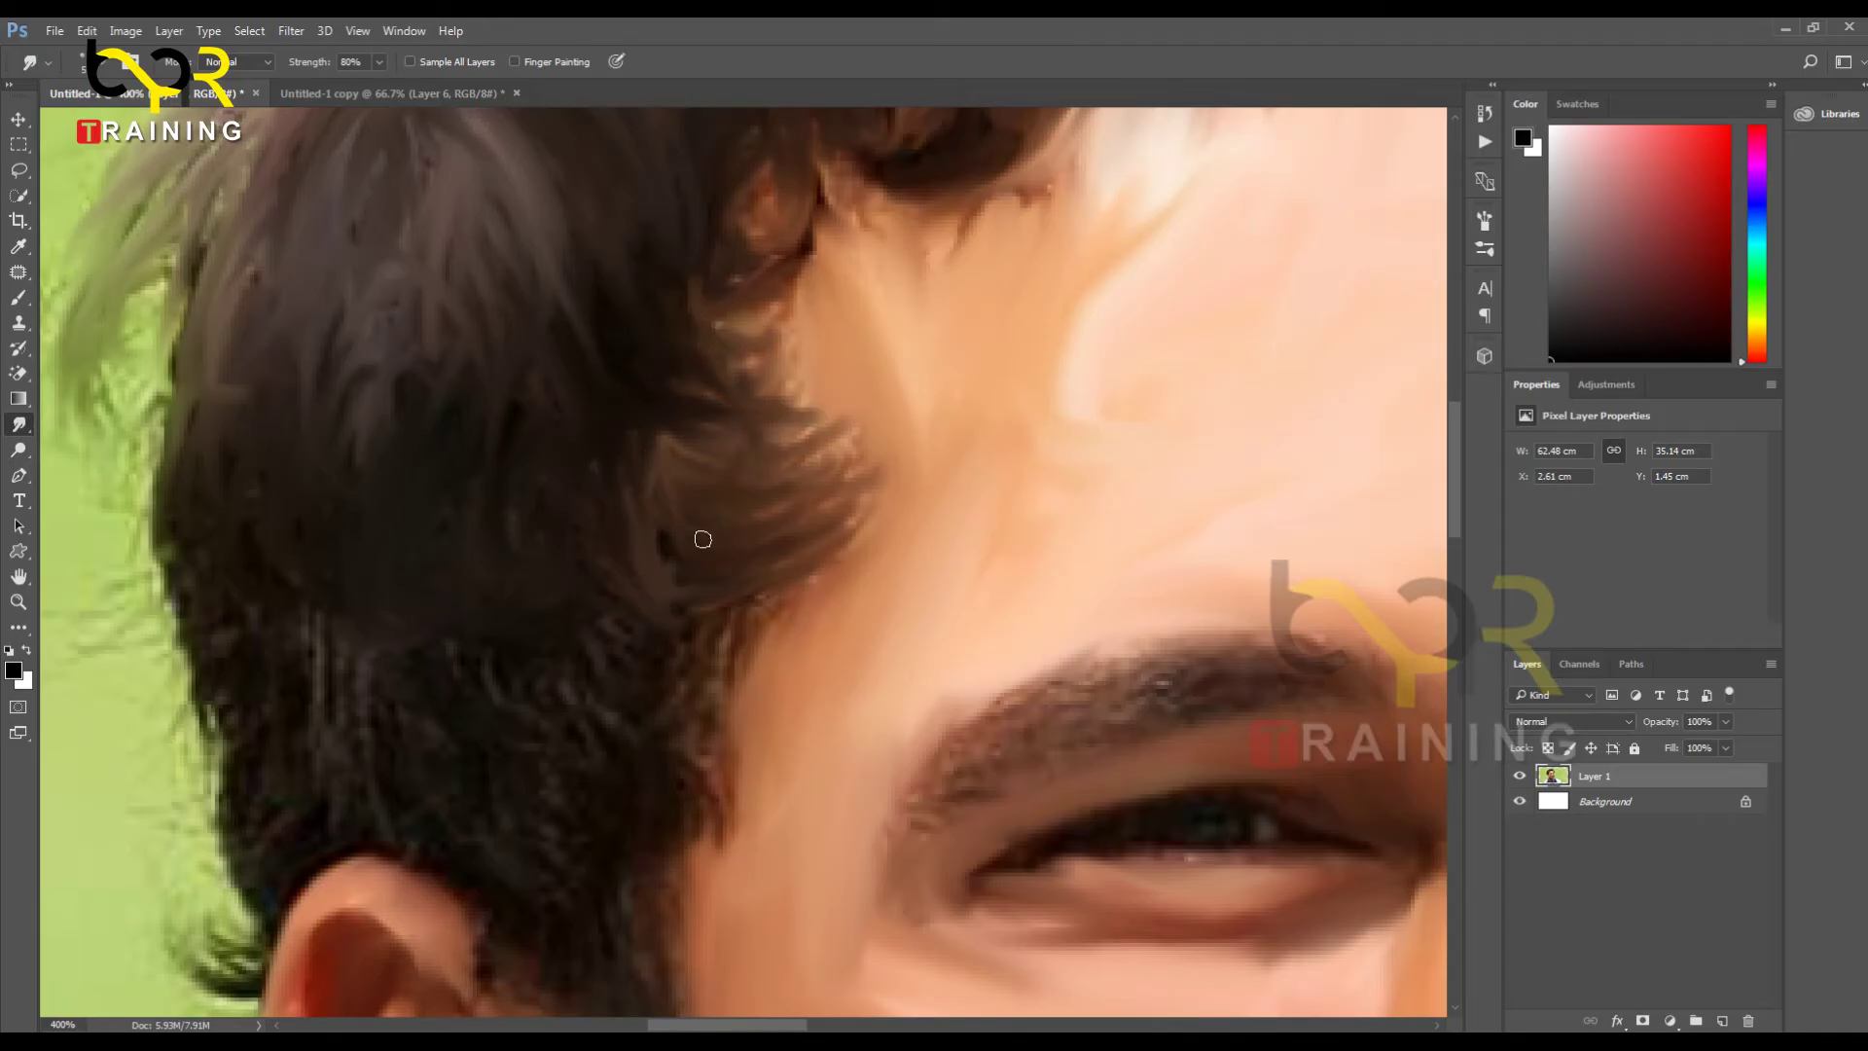
# Step: Smudge the left outer edge of the hair and the coarse dark hair above the ear into smooth vertical strands
pyautogui.moveTo(317, 534); pyautogui.dragTo(550, 643)
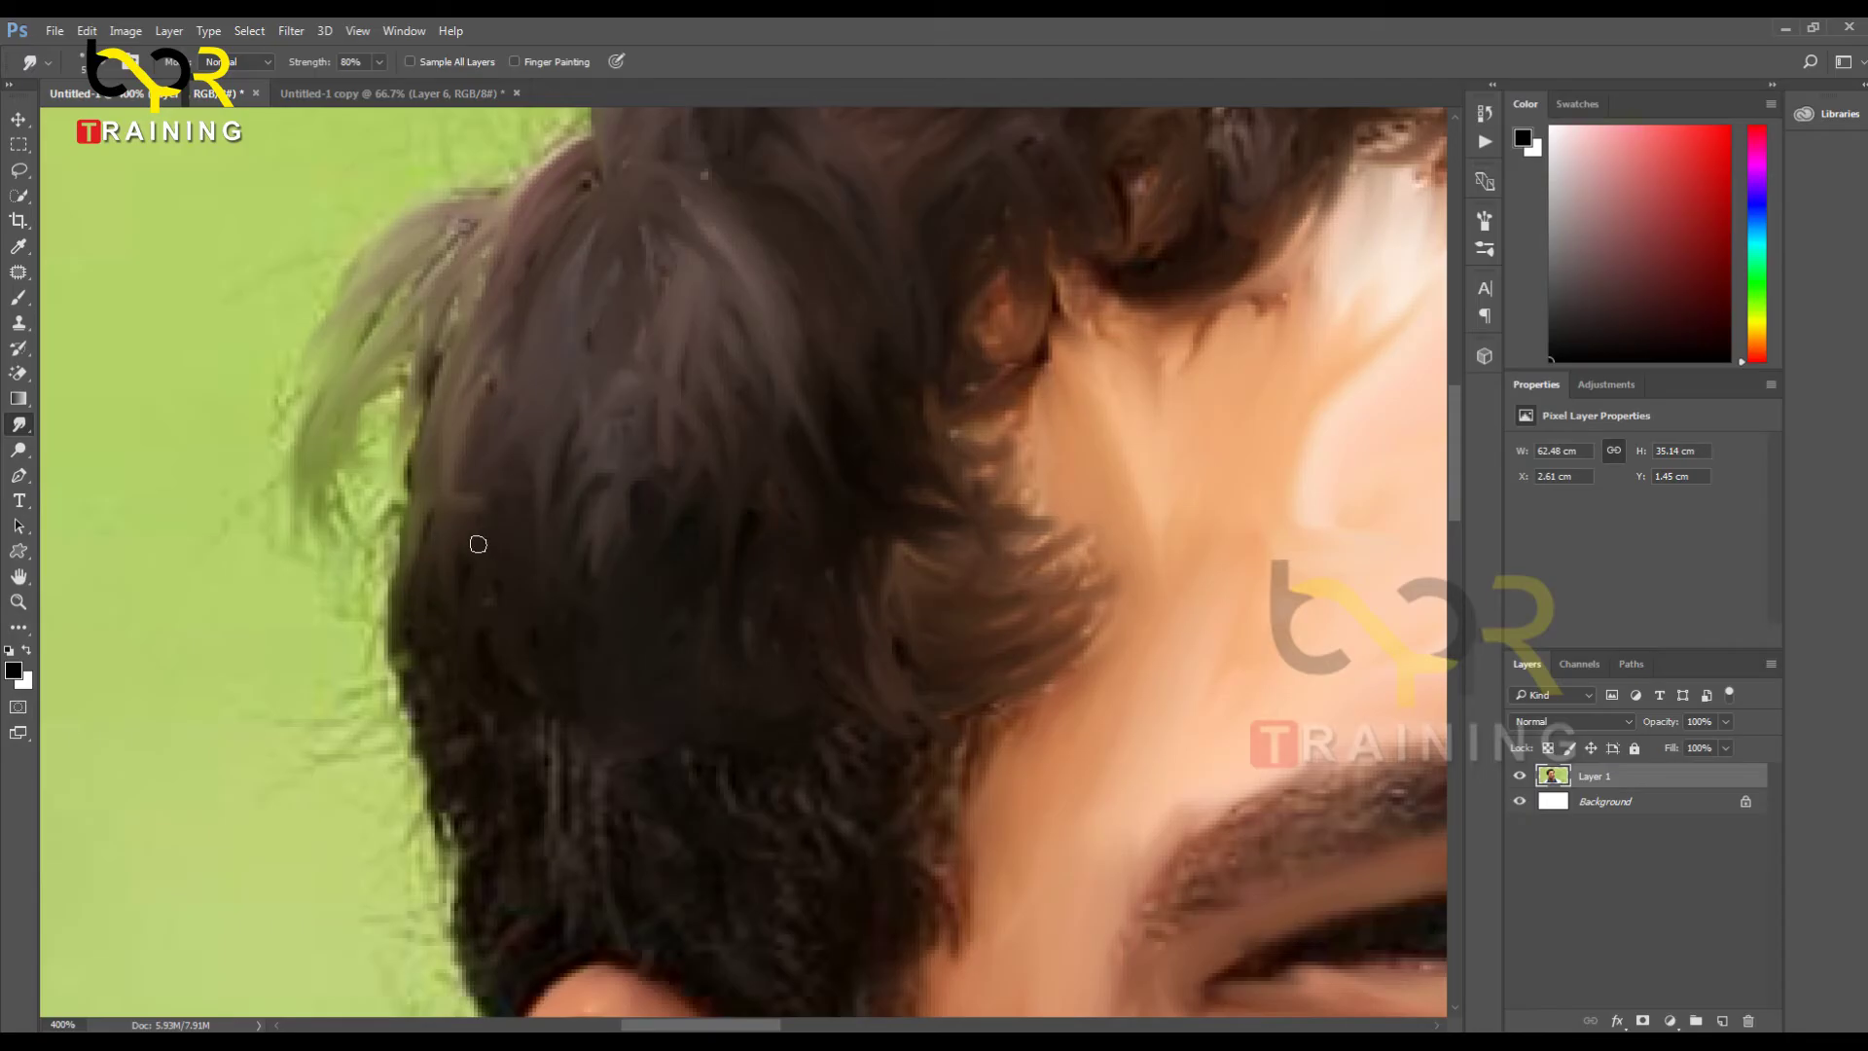
pyautogui.moveTo(453, 604)
pyautogui.mouseDown()
pyautogui.moveTo(432, 644)
pyautogui.moveTo(406, 598)
pyautogui.moveTo(484, 489)
pyautogui.moveTo(396, 563)
pyautogui.moveTo(470, 584)
pyautogui.moveTo(454, 783)
pyautogui.mouseUp()
pyautogui.moveTo(450, 638)
pyautogui.mouseDown()
pyautogui.moveTo(485, 849)
pyautogui.moveTo(584, 716)
pyautogui.moveTo(546, 863)
pyautogui.moveTo(520, 882)
pyautogui.moveTo(696, 799)
pyautogui.mouseUp()
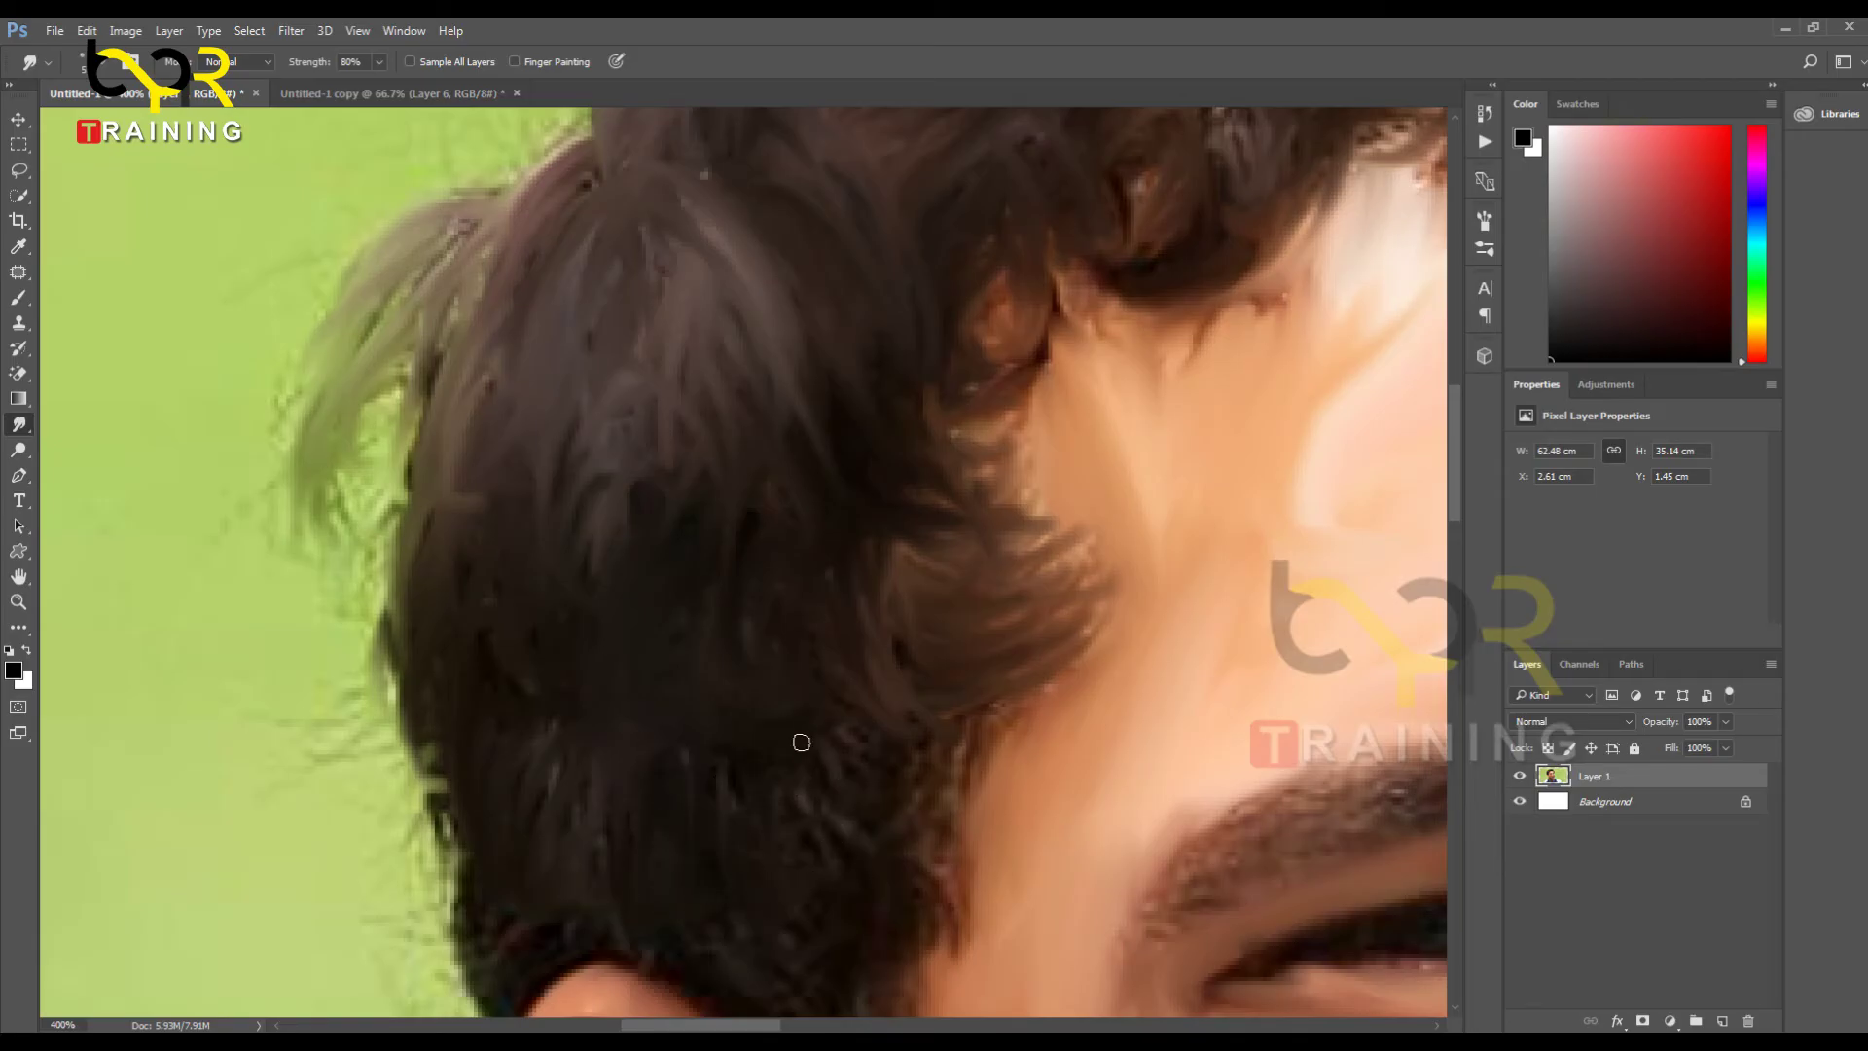
pyautogui.moveTo(867, 875)
pyautogui.mouseDown()
pyautogui.moveTo(873, 720)
pyautogui.moveTo(916, 903)
pyautogui.mouseUp()
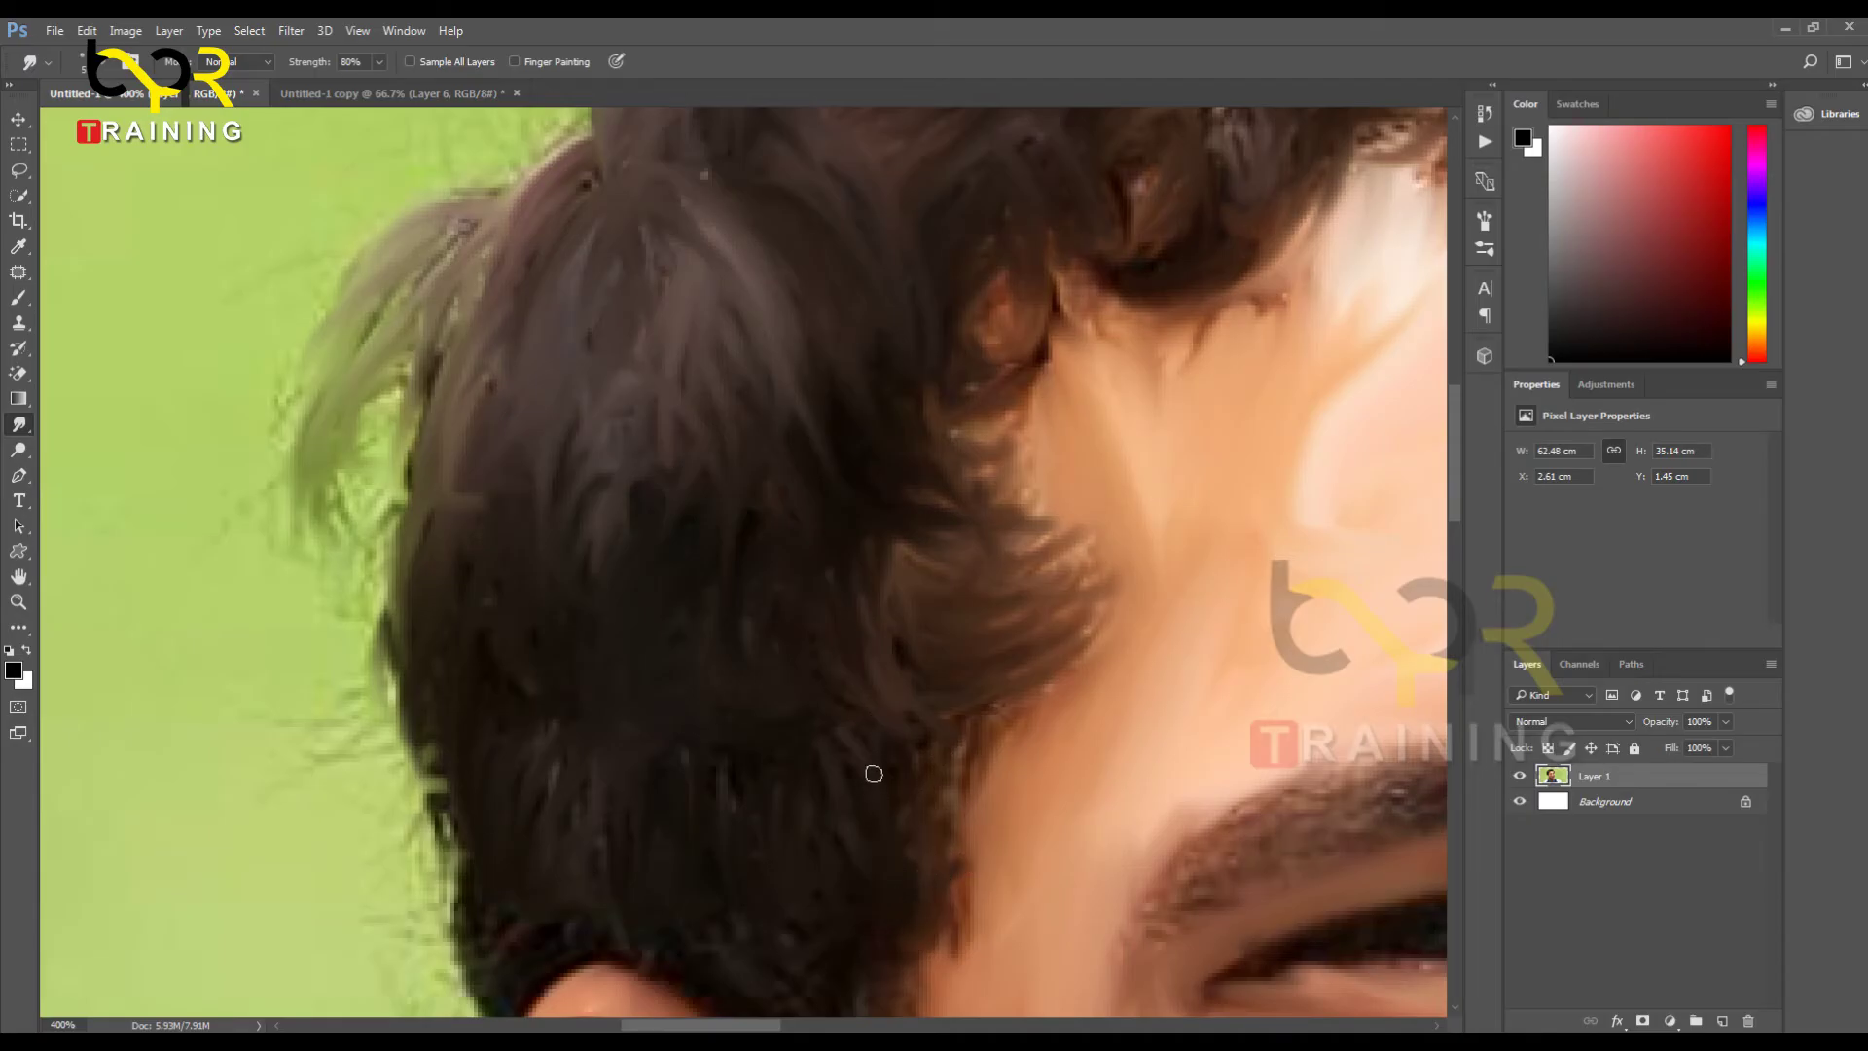
# Step: Smooth the front edge of the hair between the temple and the sideburn with downward smudge strokes
pyautogui.moveTo(901, 772); pyautogui.dragTo(955, 943)
pyautogui.moveTo(880, 722); pyautogui.dragTo(912, 909)
pyautogui.moveTo(923, 755); pyautogui.dragTo(943, 906)
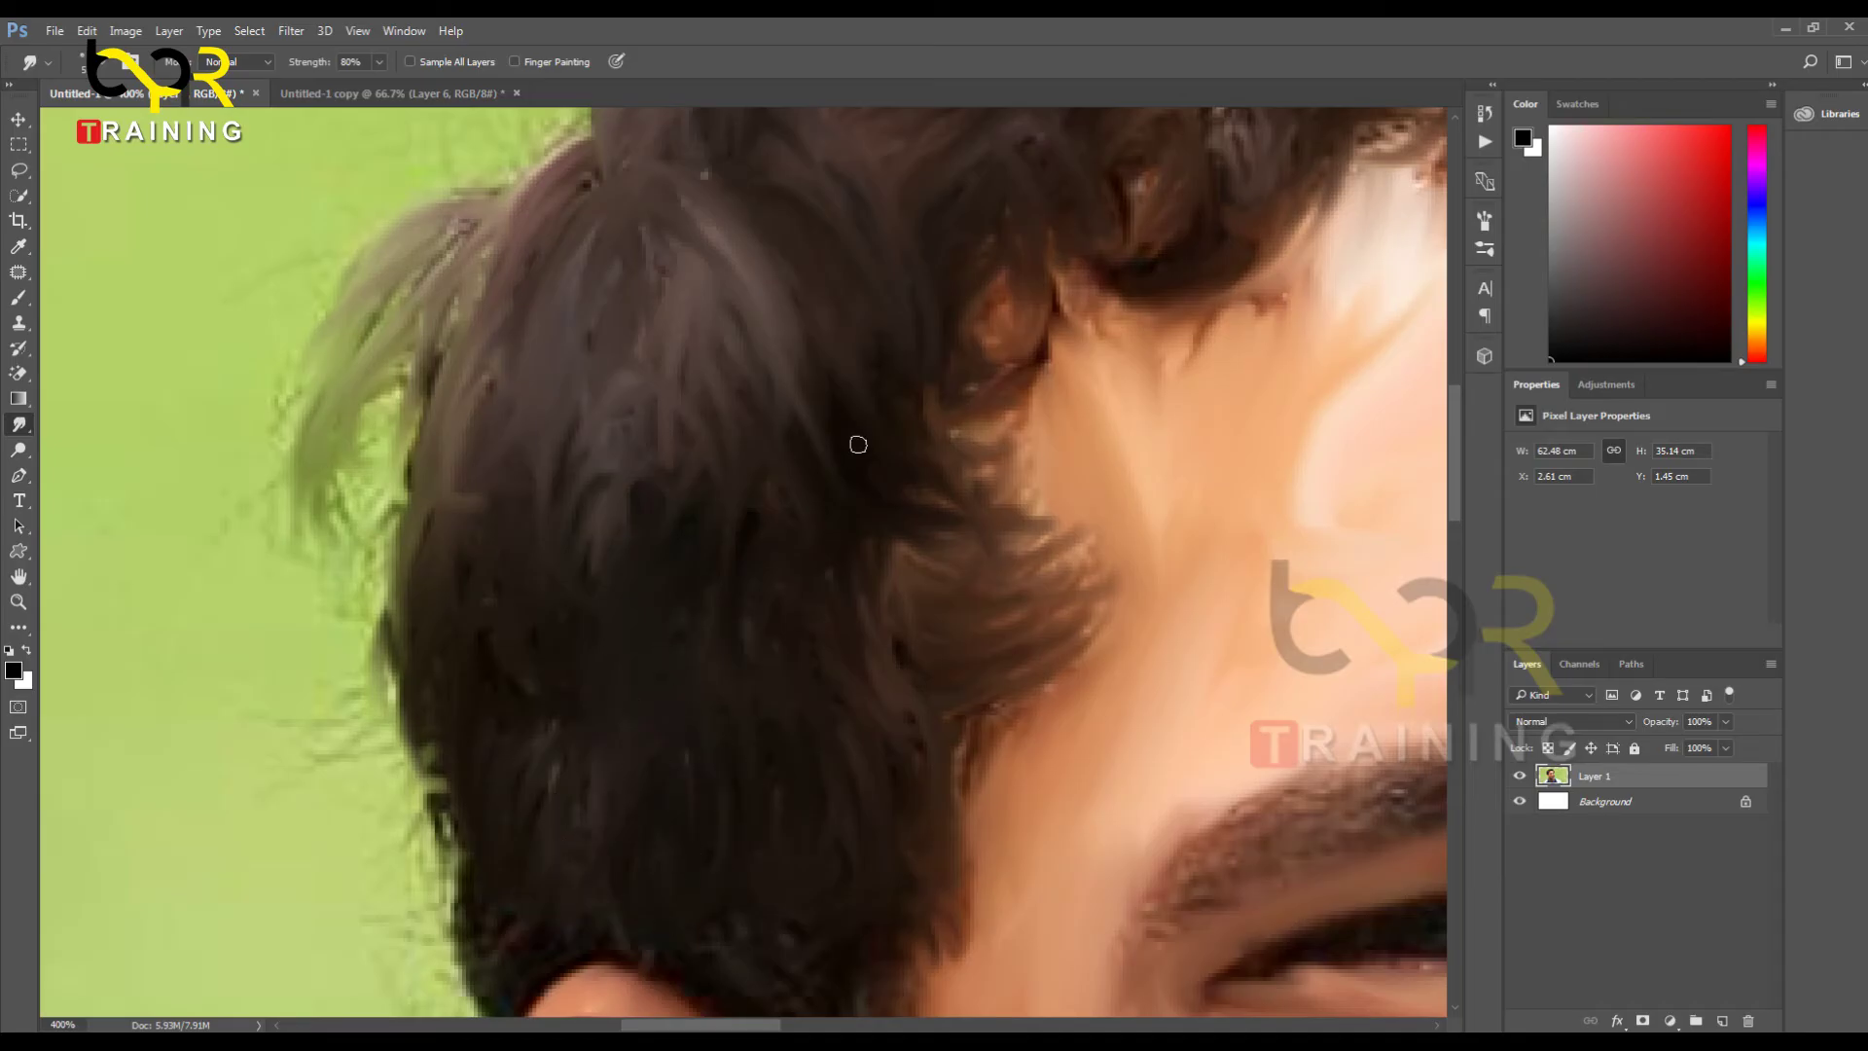
# Step: Smudge the hair directly above and behind the ear so it blends cleanly around the ear's upper edge
pyautogui.moveTo(169, 720); pyautogui.dragTo(126, 545)
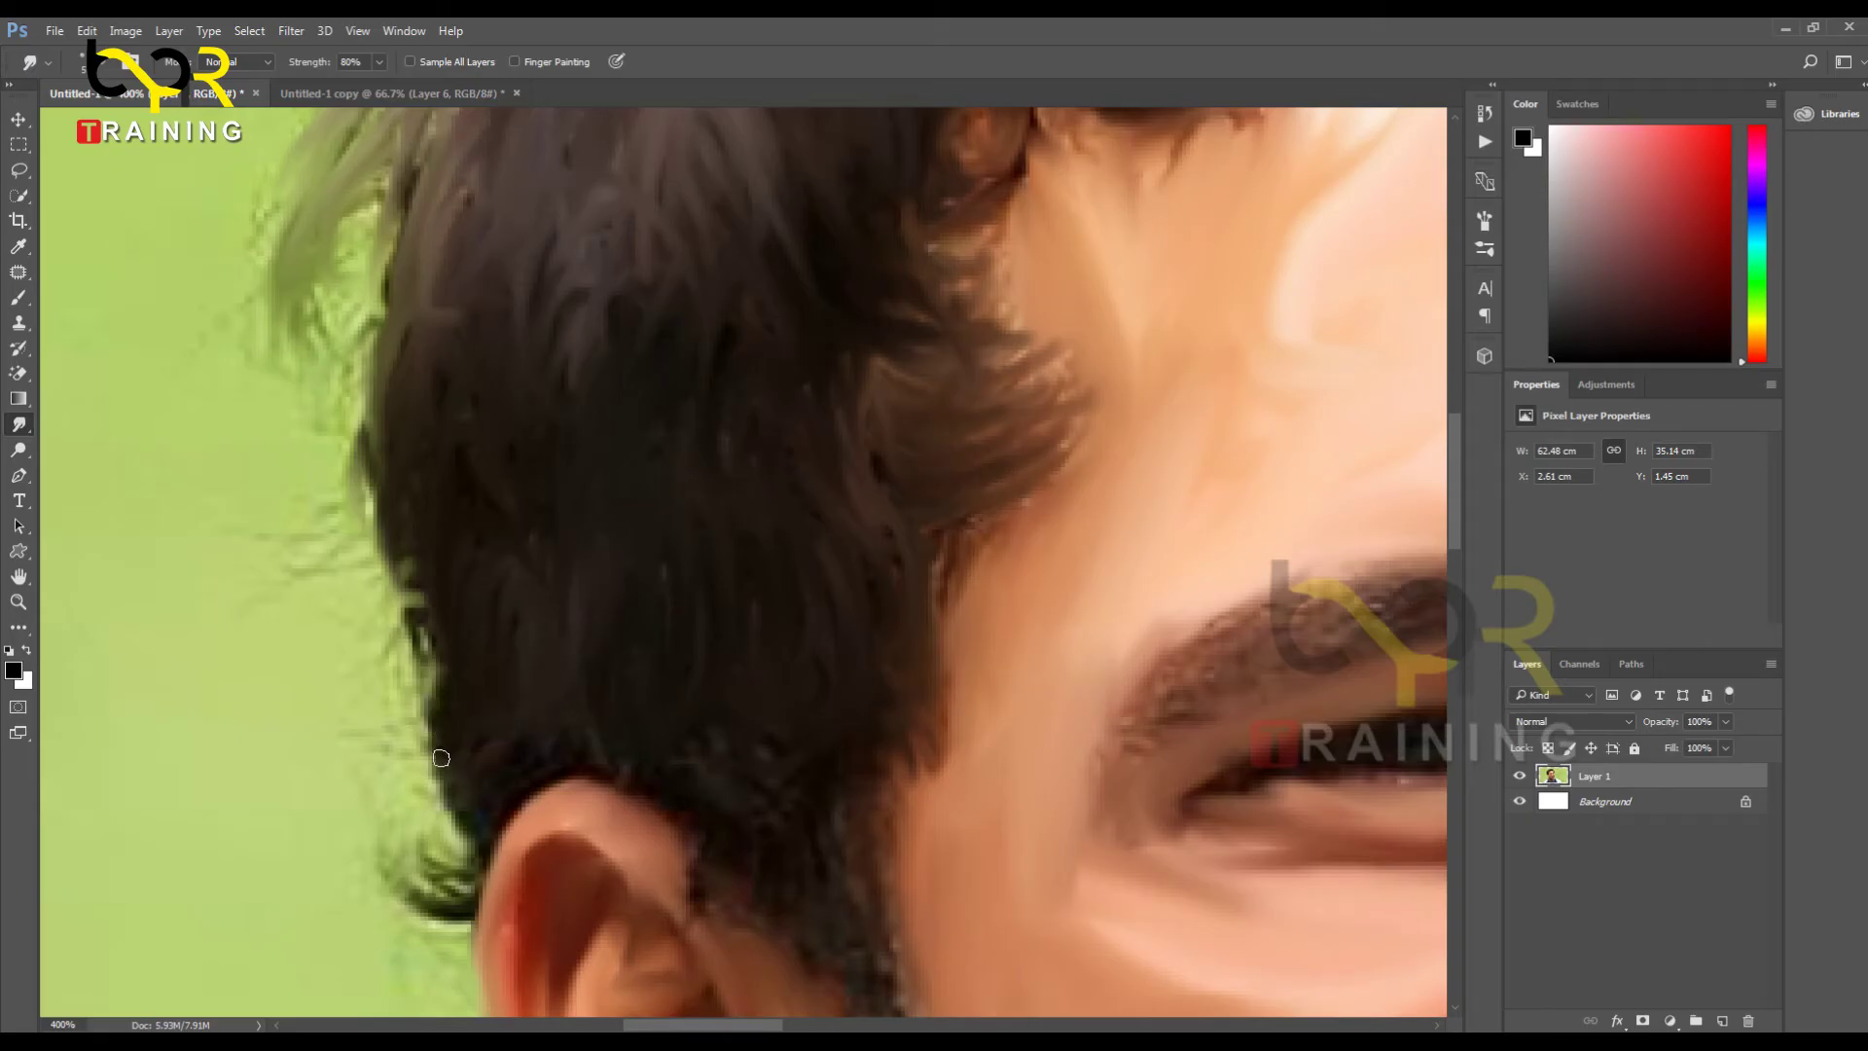
pyautogui.moveTo(440, 671)
pyautogui.mouseDown()
pyautogui.moveTo(436, 806)
pyautogui.moveTo(463, 843)
pyautogui.mouseUp()
pyautogui.moveTo(570, 713)
pyautogui.mouseDown()
pyautogui.moveTo(513, 800)
pyautogui.moveTo(475, 820)
pyautogui.mouseUp()
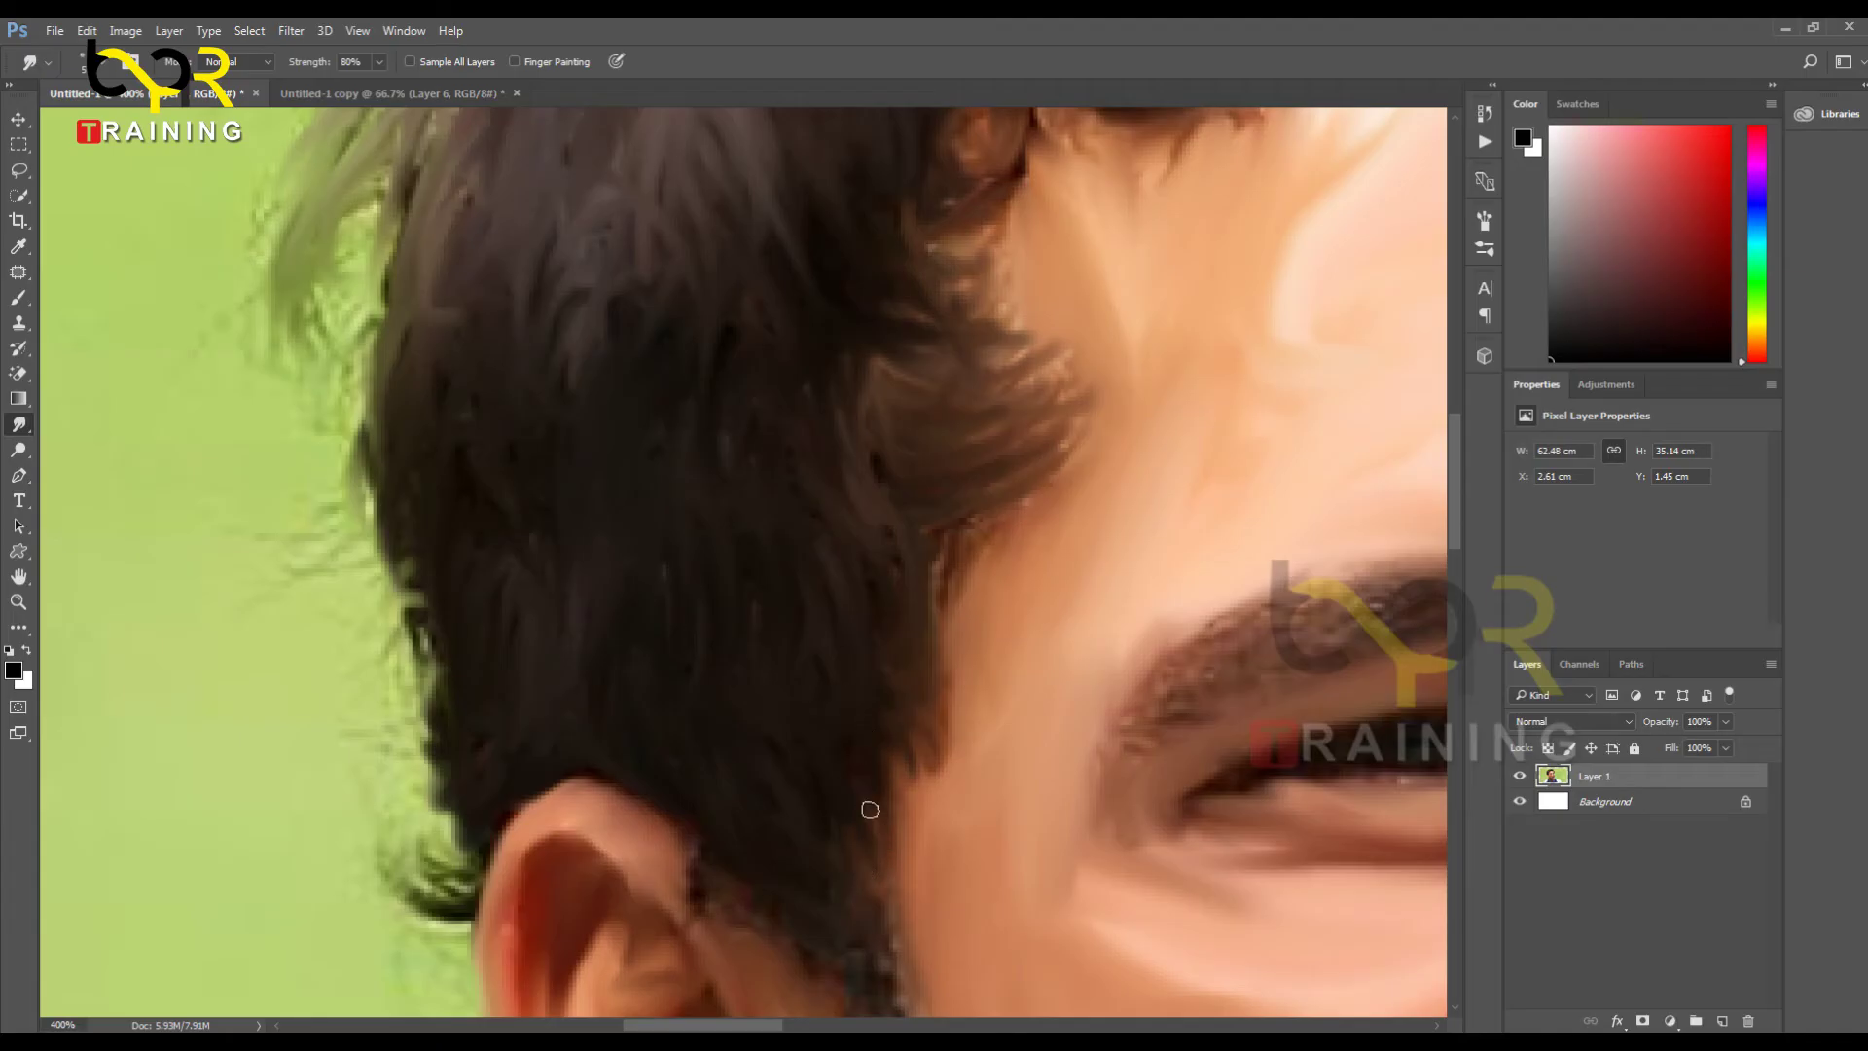
# Step: Smudge the sideburn downward along its front edge and in front of the ear into a soft, tapered shape
pyautogui.moveTo(919, 781); pyautogui.dragTo(873, 738)
pyautogui.moveTo(885, 669); pyautogui.dragTo(927, 786)
pyautogui.moveTo(875, 594)
pyautogui.mouseDown()
pyautogui.moveTo(935, 739)
pyautogui.moveTo(905, 613)
pyautogui.moveTo(925, 813)
pyautogui.mouseUp()
pyautogui.moveTo(888, 690); pyautogui.dragTo(900, 784)
pyautogui.moveTo(865, 796); pyautogui.dragTo(901, 875)
pyautogui.moveTo(844, 762); pyautogui.dragTo(881, 963)
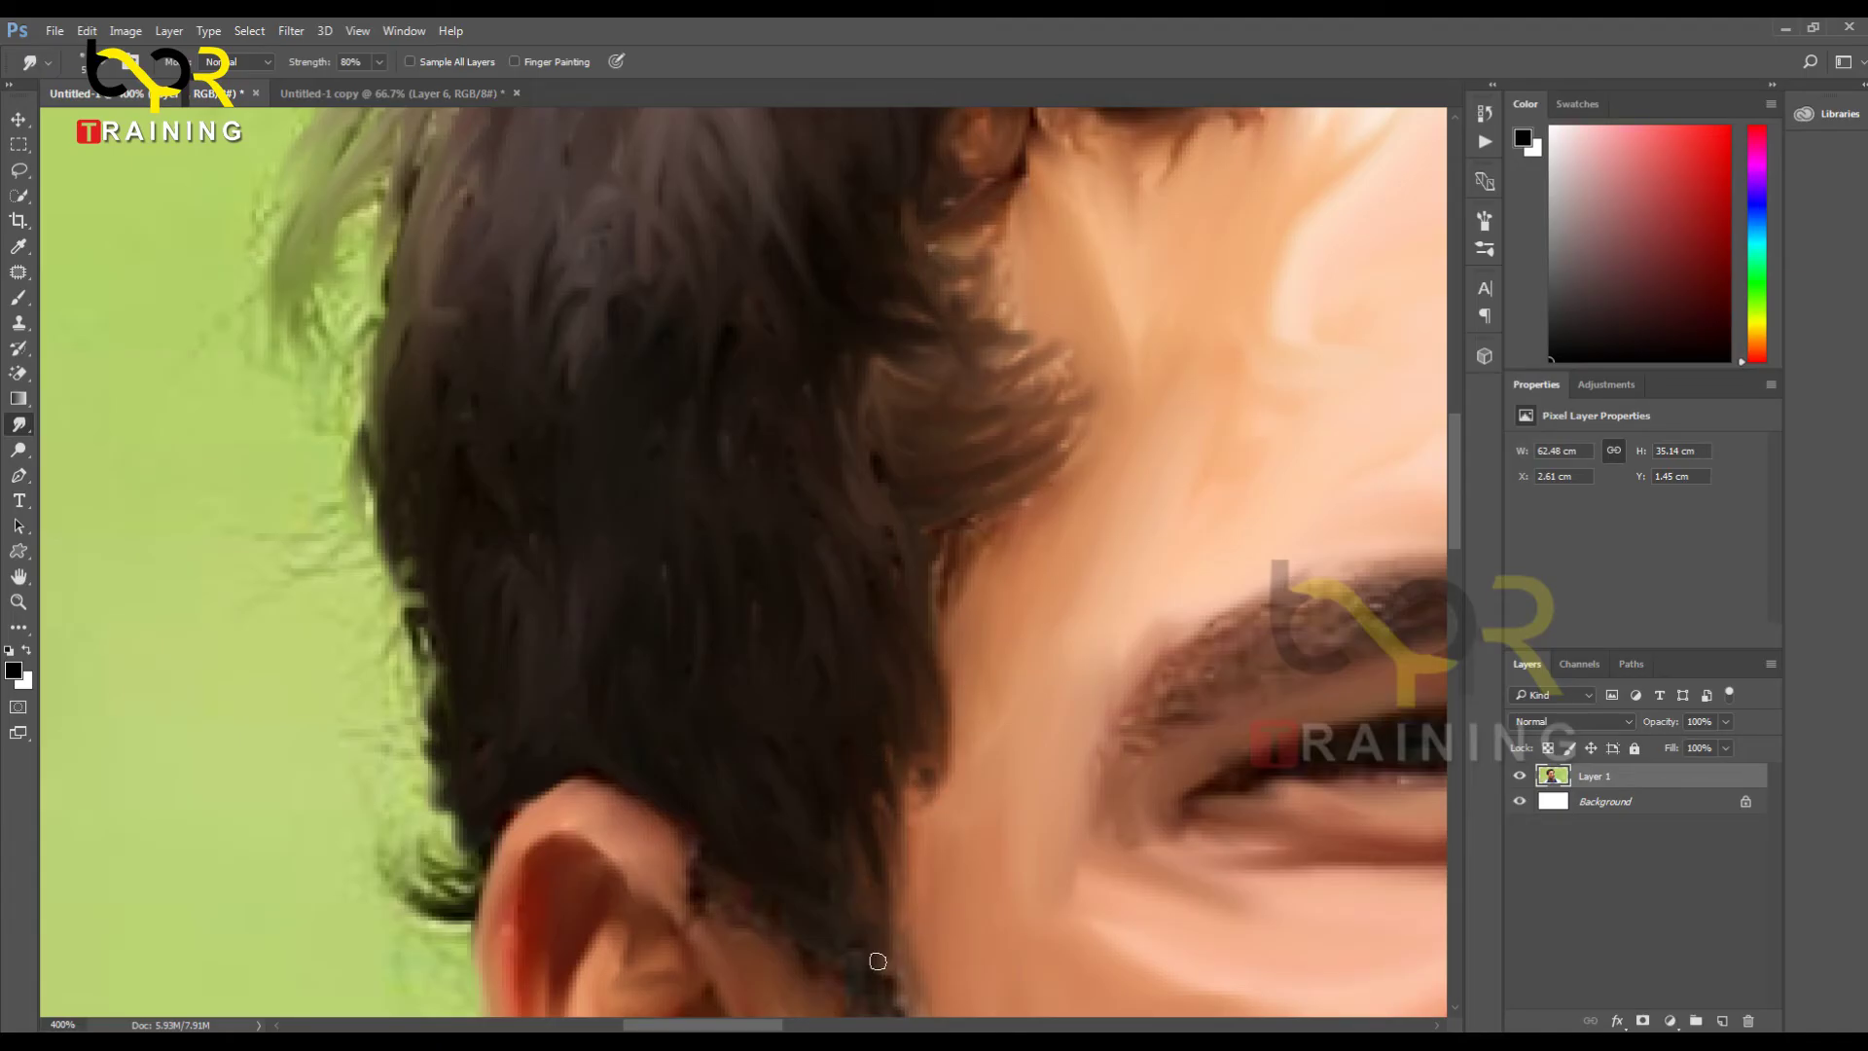
pyautogui.moveTo(856, 825); pyautogui.dragTo(876, 903)
pyautogui.moveTo(876, 902)
pyautogui.mouseDown()
pyautogui.moveTo(791, 574)
pyautogui.moveTo(668, 616)
pyautogui.moveTo(772, 634)
pyautogui.moveTo(798, 746)
pyautogui.moveTo(776, 783)
pyautogui.moveTo(812, 681)
pyautogui.moveTo(827, 768)
pyautogui.moveTo(768, 744)
pyautogui.moveTo(823, 817)
pyautogui.moveTo(832, 840)
pyautogui.moveTo(785, 791)
pyautogui.moveTo(829, 867)
pyautogui.moveTo(792, 764)
pyautogui.mouseUp()
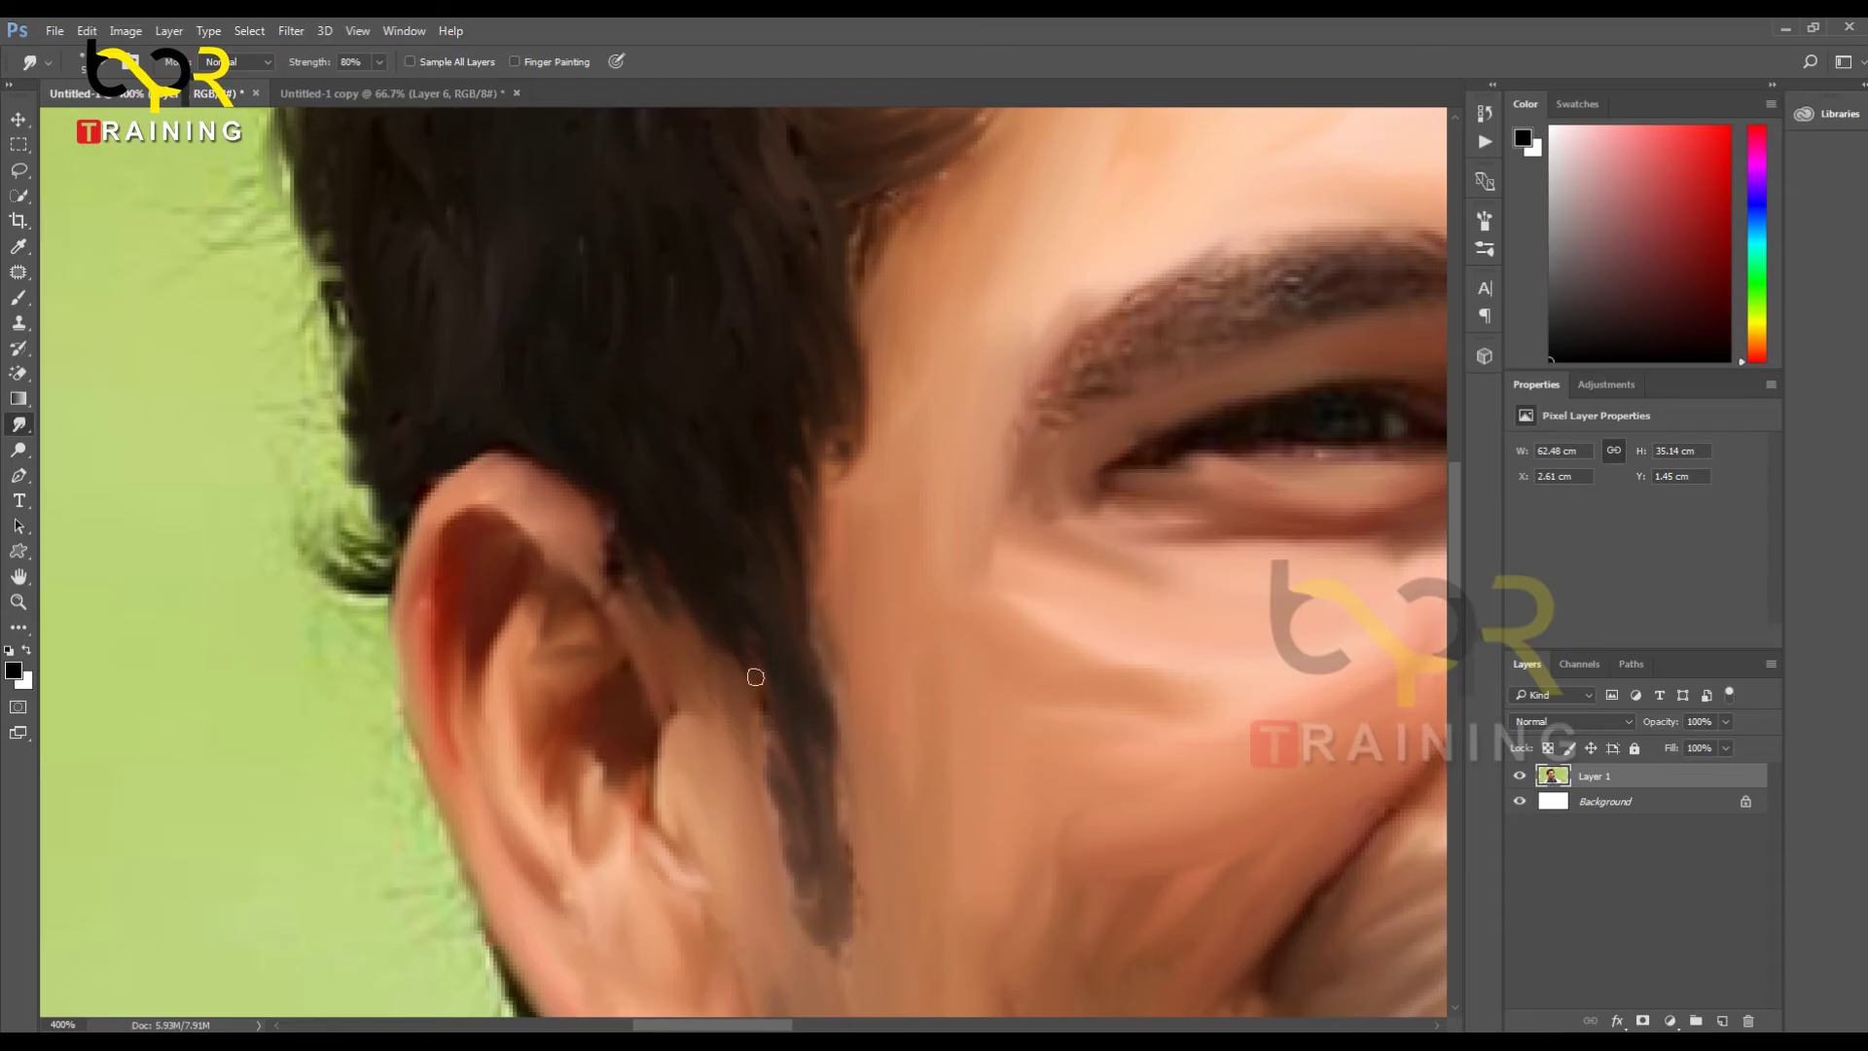
# Step: Refine the highlights of the side tuft and blend its upper root area into the surrounding hair
pyautogui.moveTo(636, 263); pyautogui.dragTo(692, 565)
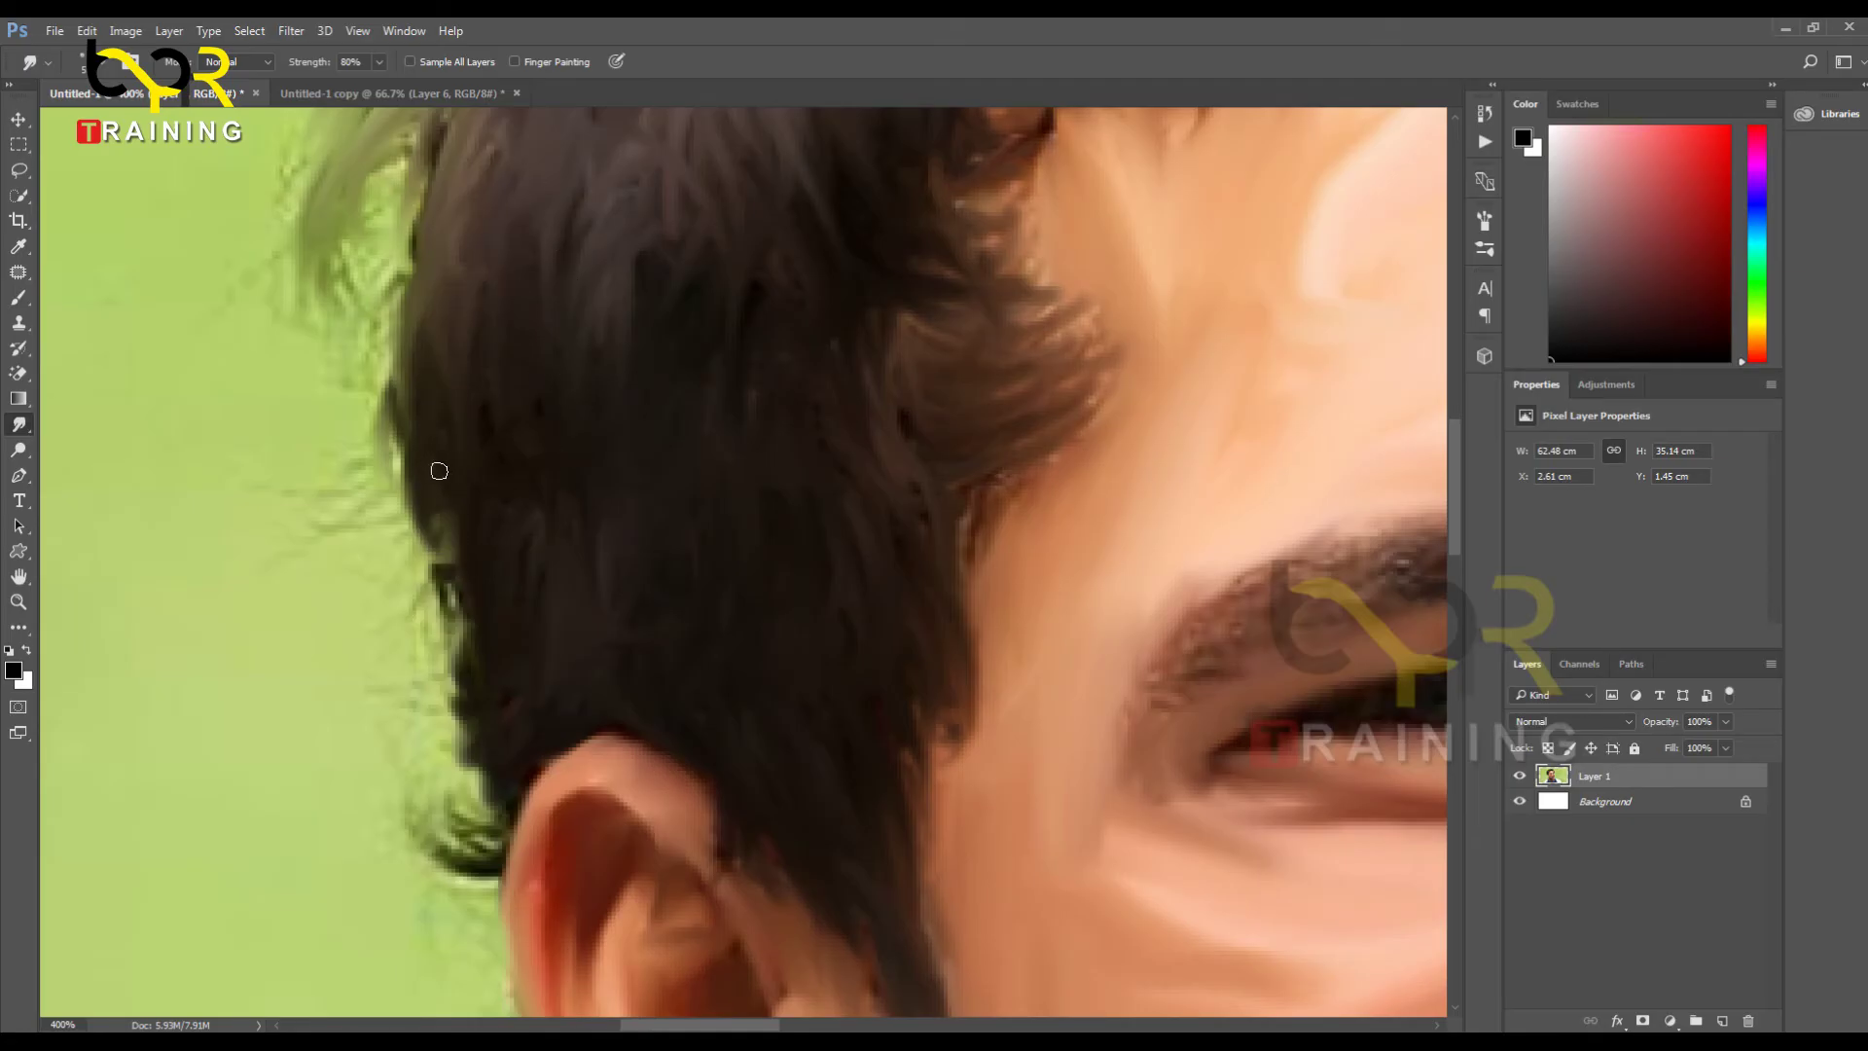
pyautogui.scroll(3, 680, 492)
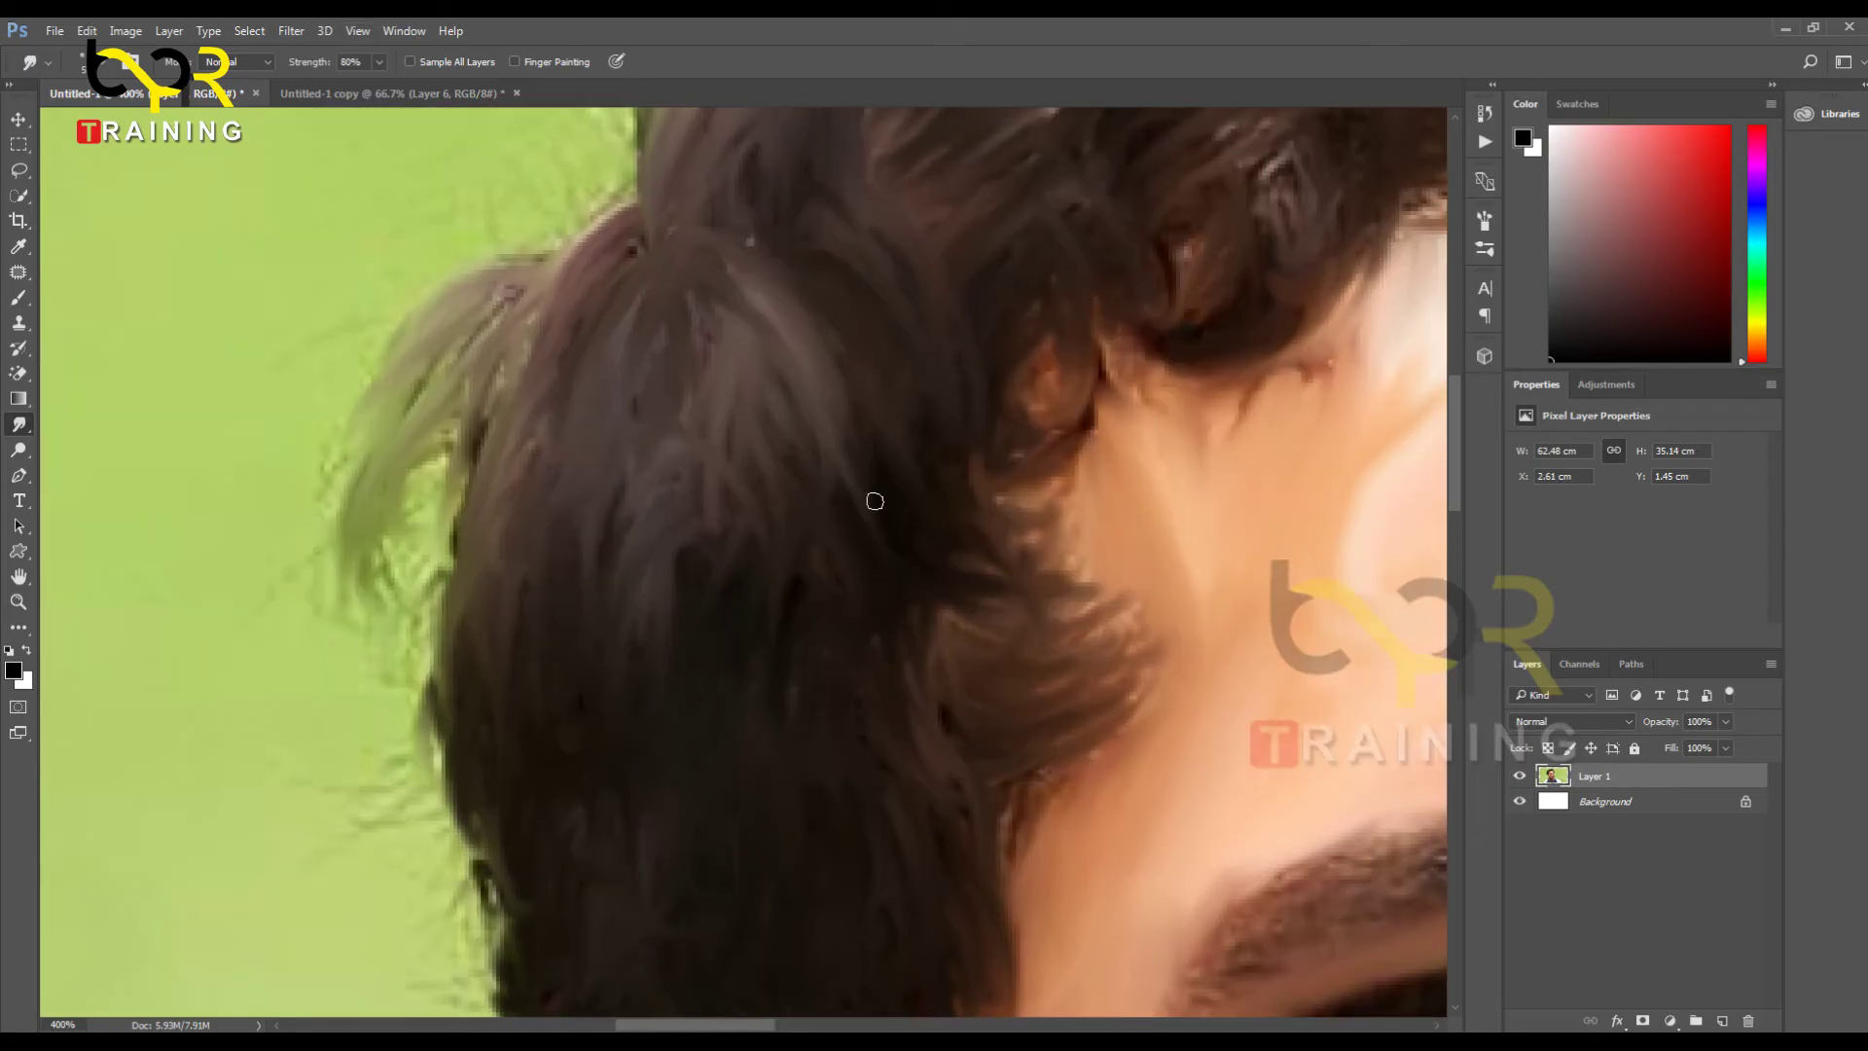
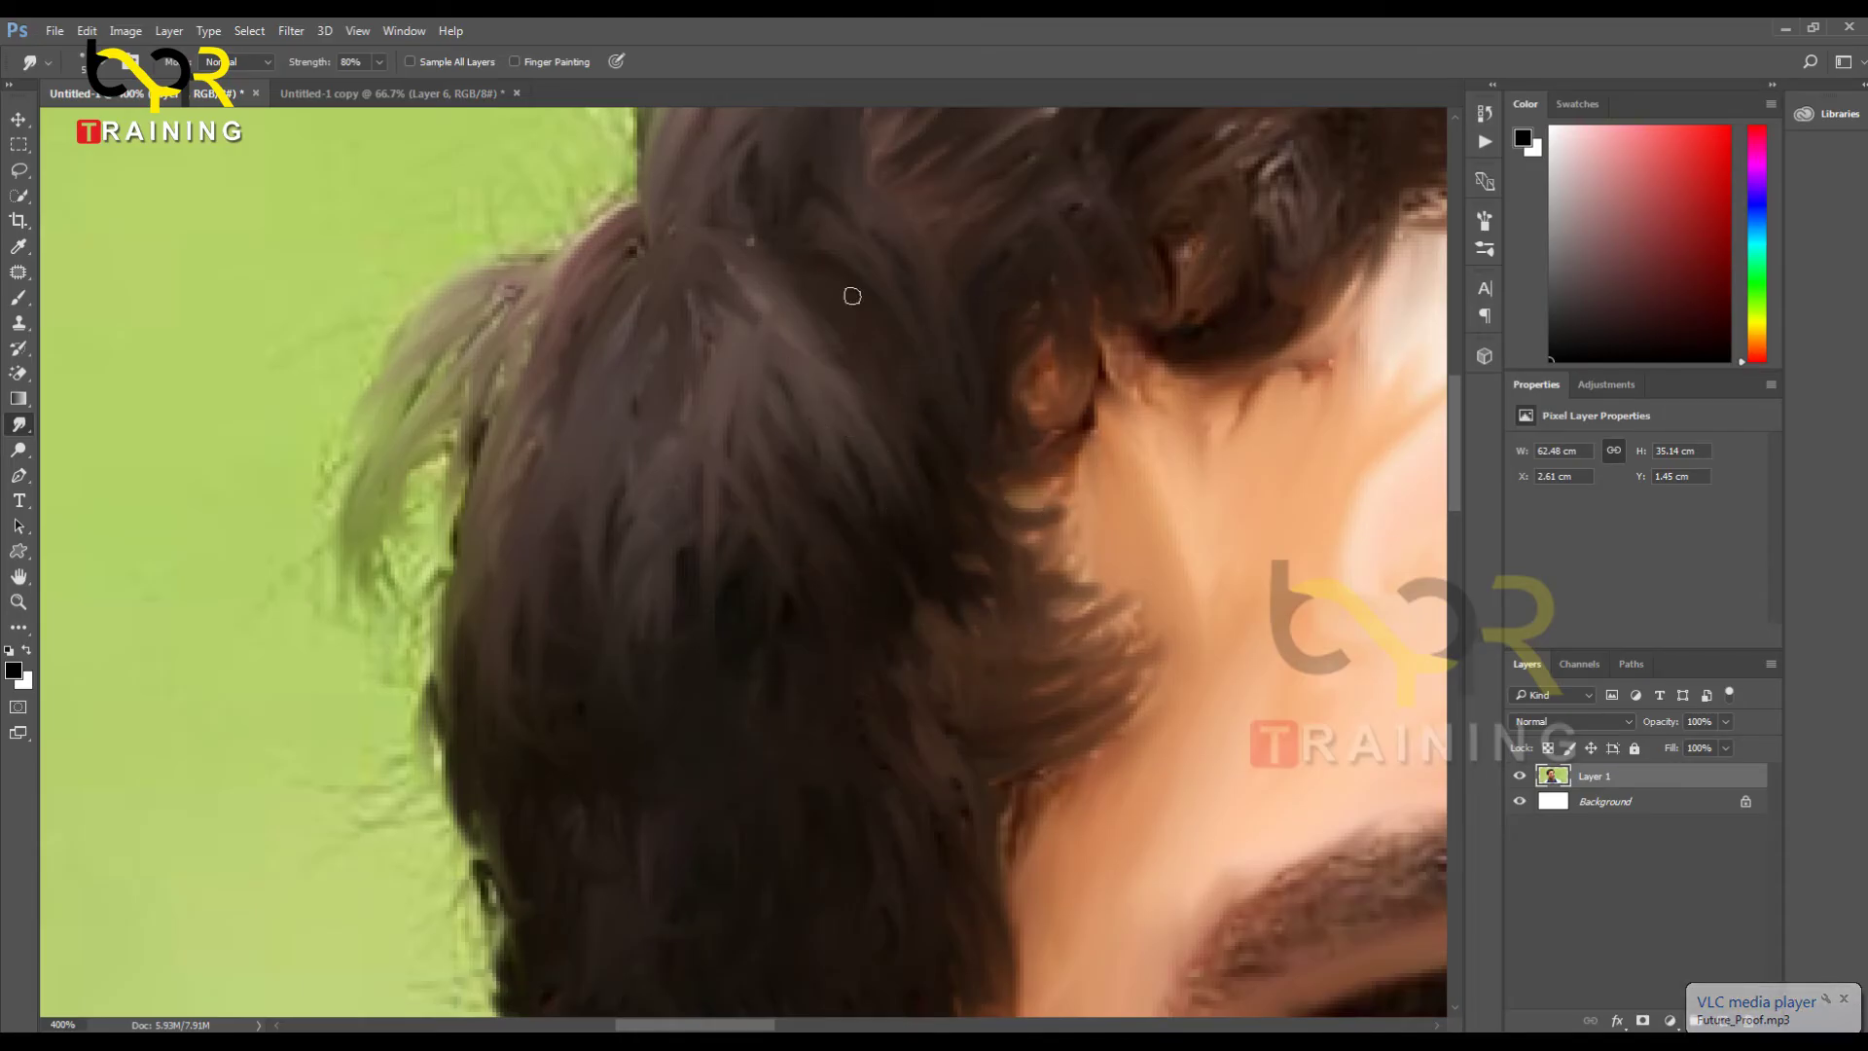
pyautogui.scroll(4, 880, 409)
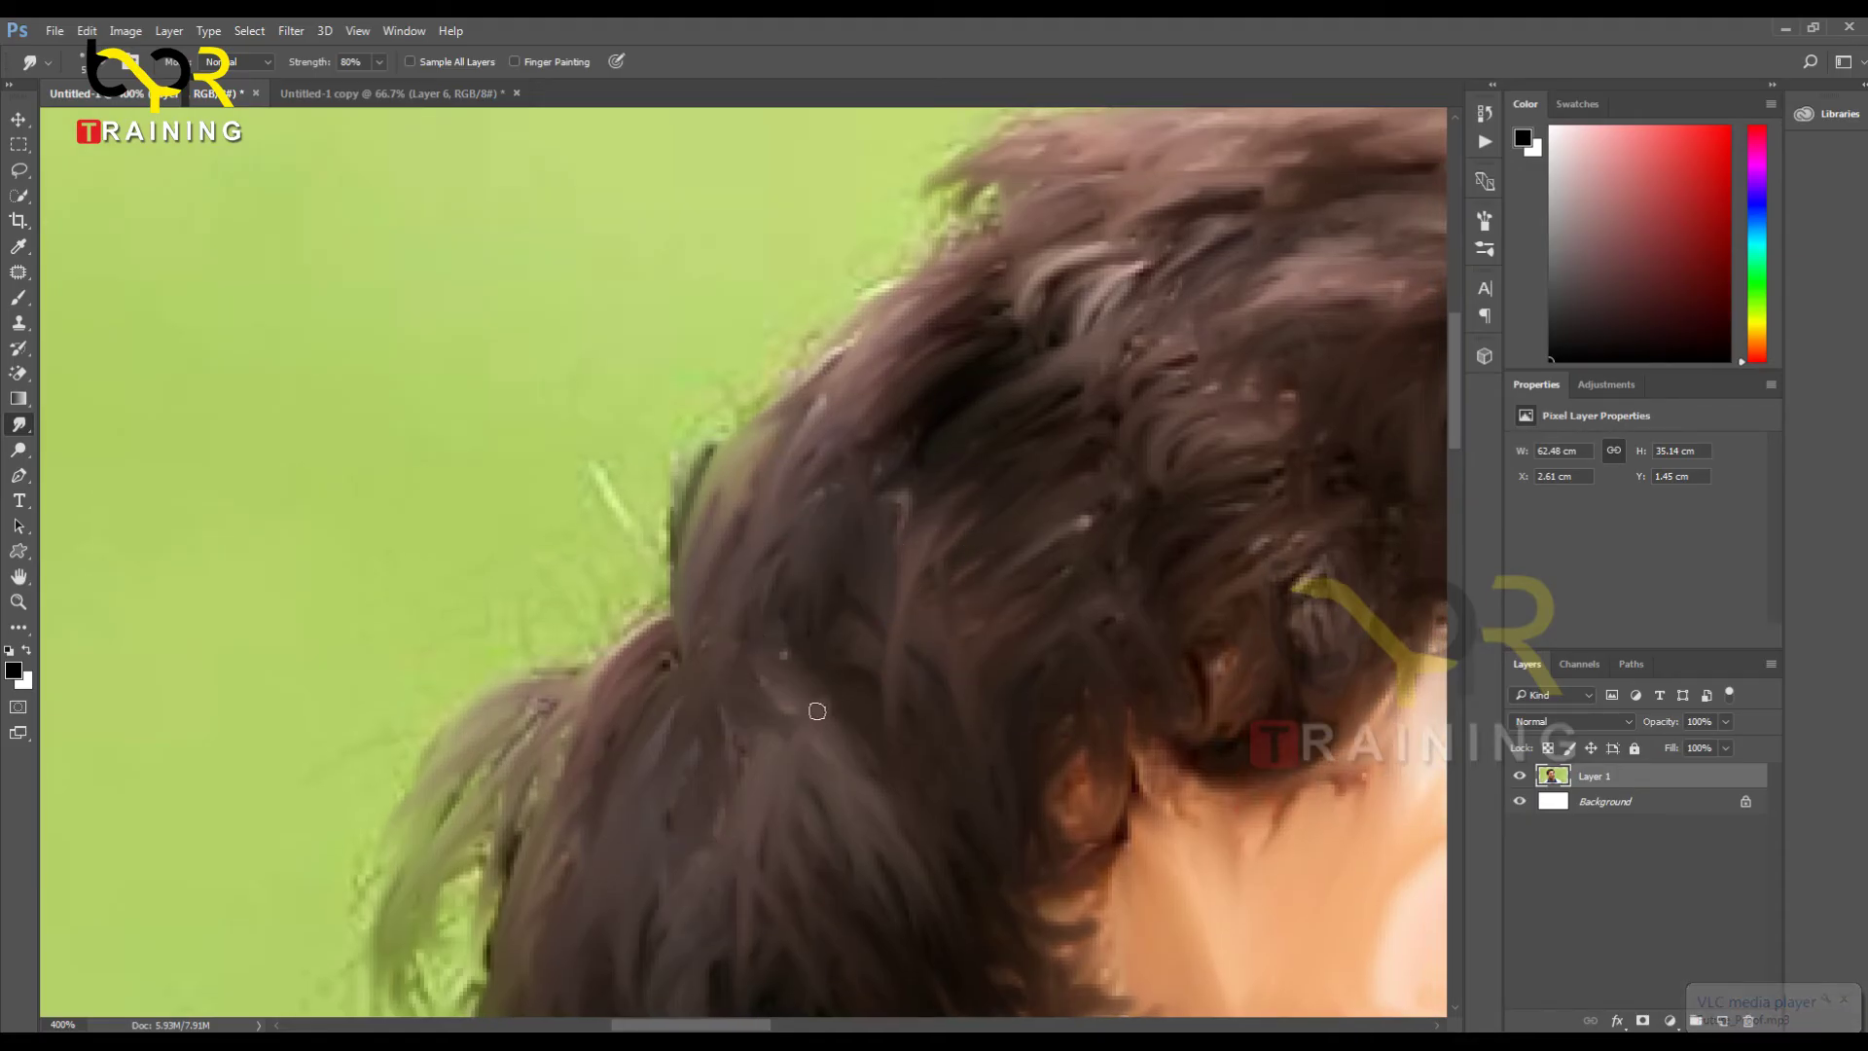
pyautogui.moveTo(541, 842); pyautogui.dragTo(677, 836)
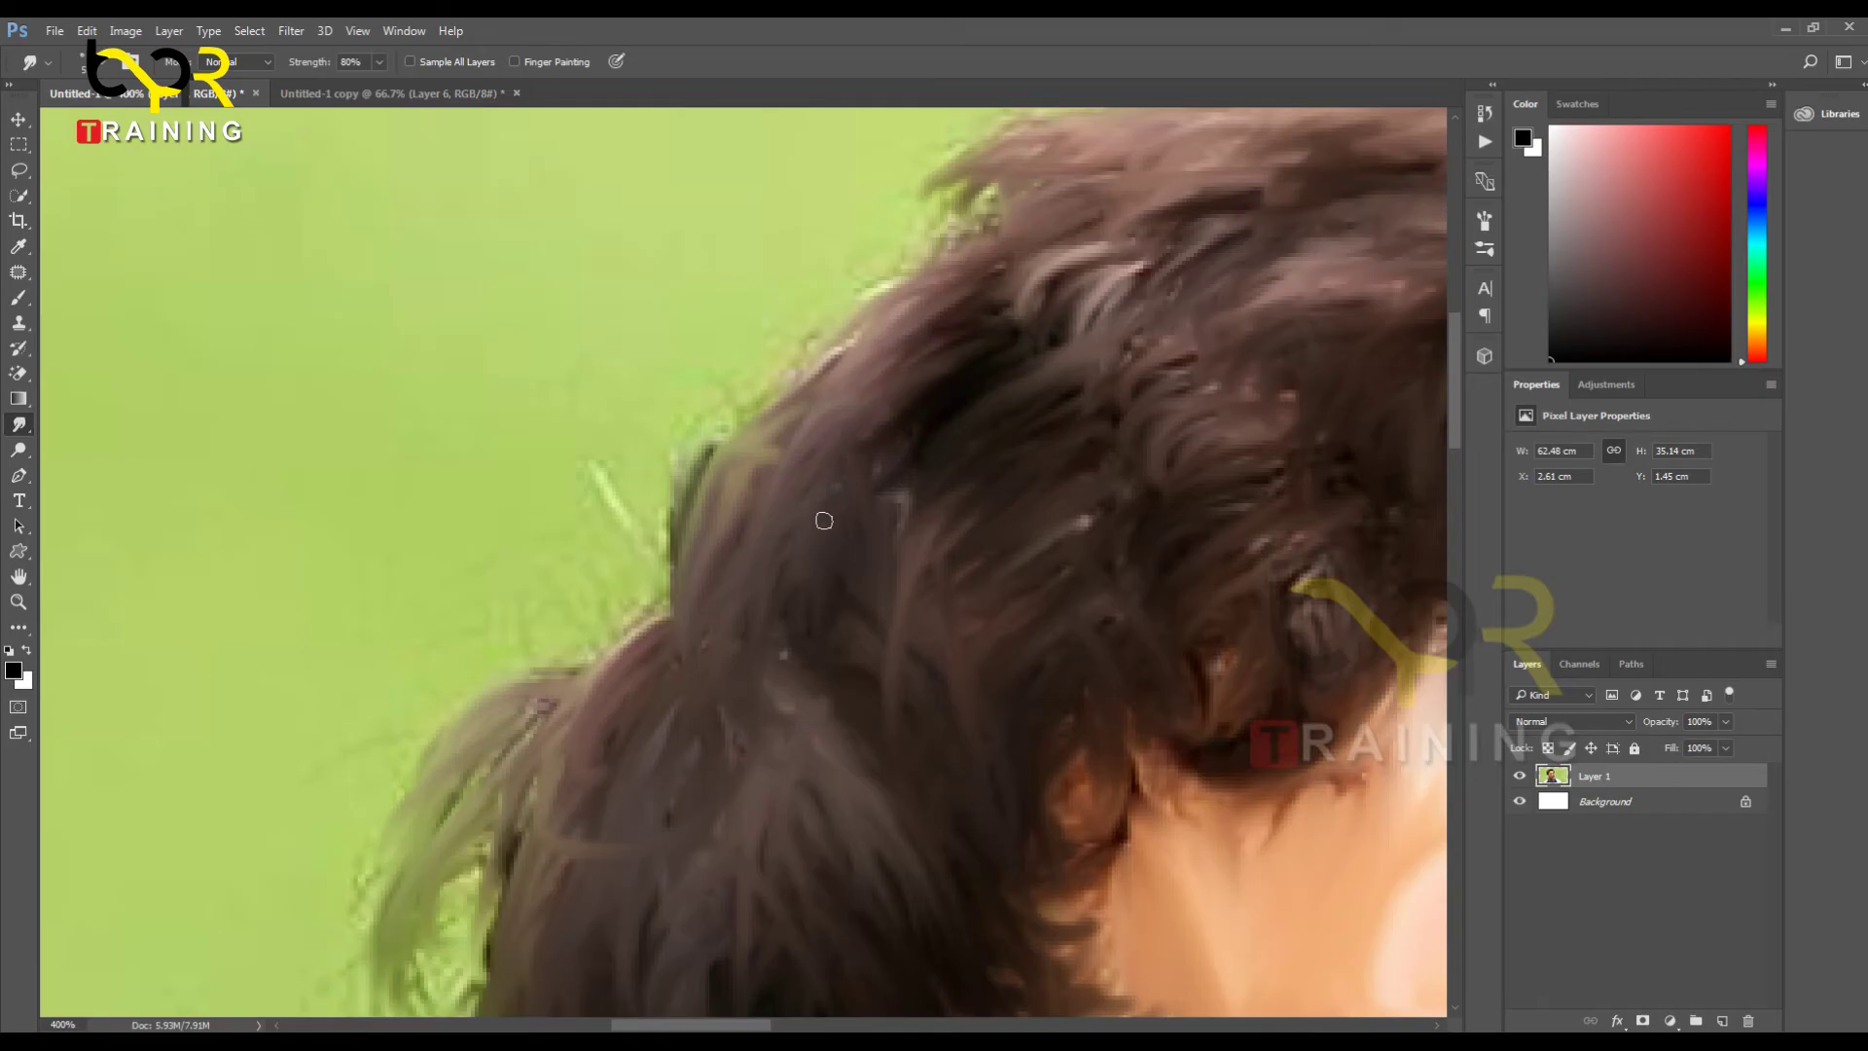
# Step: Smudge the hair on the upper left of the head diagonally upward toward the crown
pyautogui.moveTo(893, 433)
pyautogui.mouseDown()
pyautogui.moveTo(608, 849)
pyautogui.moveTo(602, 823)
pyautogui.mouseUp()
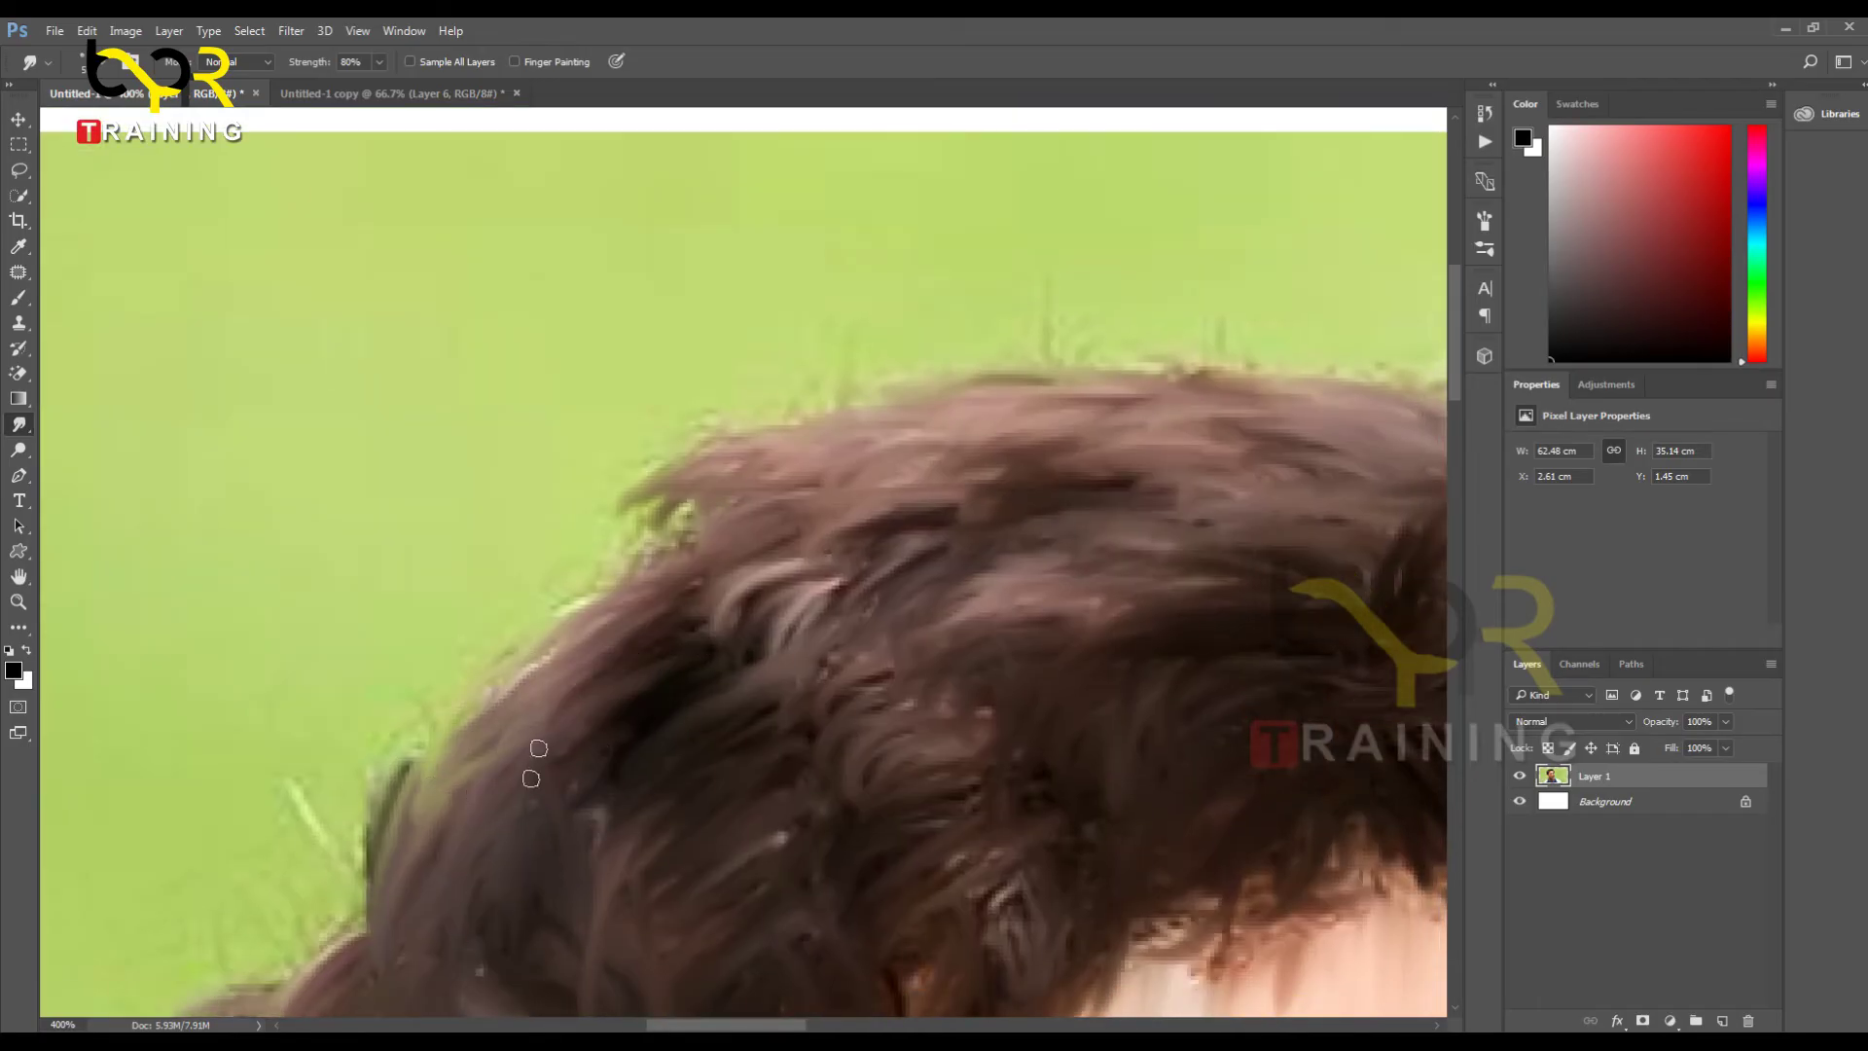
pyautogui.moveTo(582, 735); pyautogui.dragTo(751, 540)
pyautogui.moveTo(685, 803); pyautogui.dragTo(807, 669)
pyautogui.moveTo(691, 687)
pyautogui.mouseDown()
pyautogui.moveTo(613, 798)
pyautogui.moveTo(790, 627)
pyautogui.mouseUp()
# Step: Blend the dark strands between the upper left crown, the side tuft and the curl at the hairline
pyautogui.scroll(-5, 792, 628)
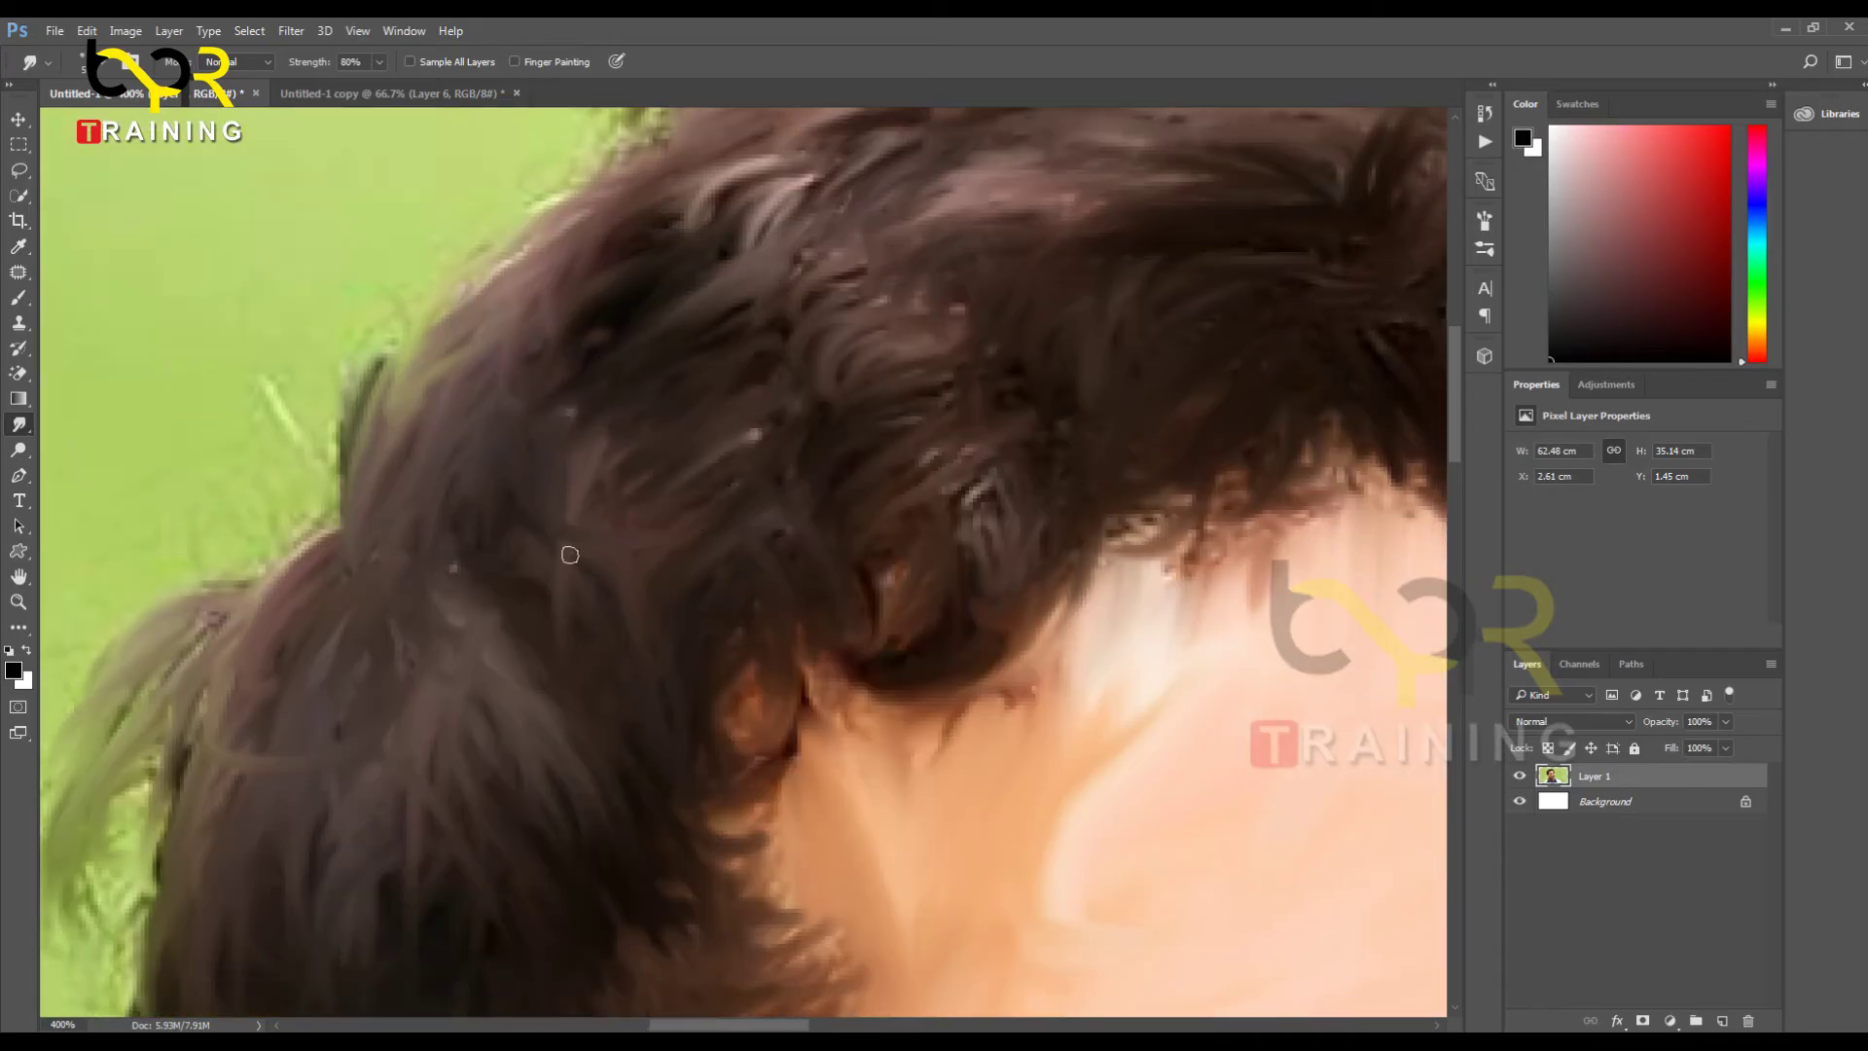
pyautogui.moveTo(541, 343); pyautogui.dragTo(776, 242)
pyautogui.moveTo(494, 399); pyautogui.dragTo(687, 359)
pyautogui.moveTo(470, 596); pyautogui.dragTo(705, 413)
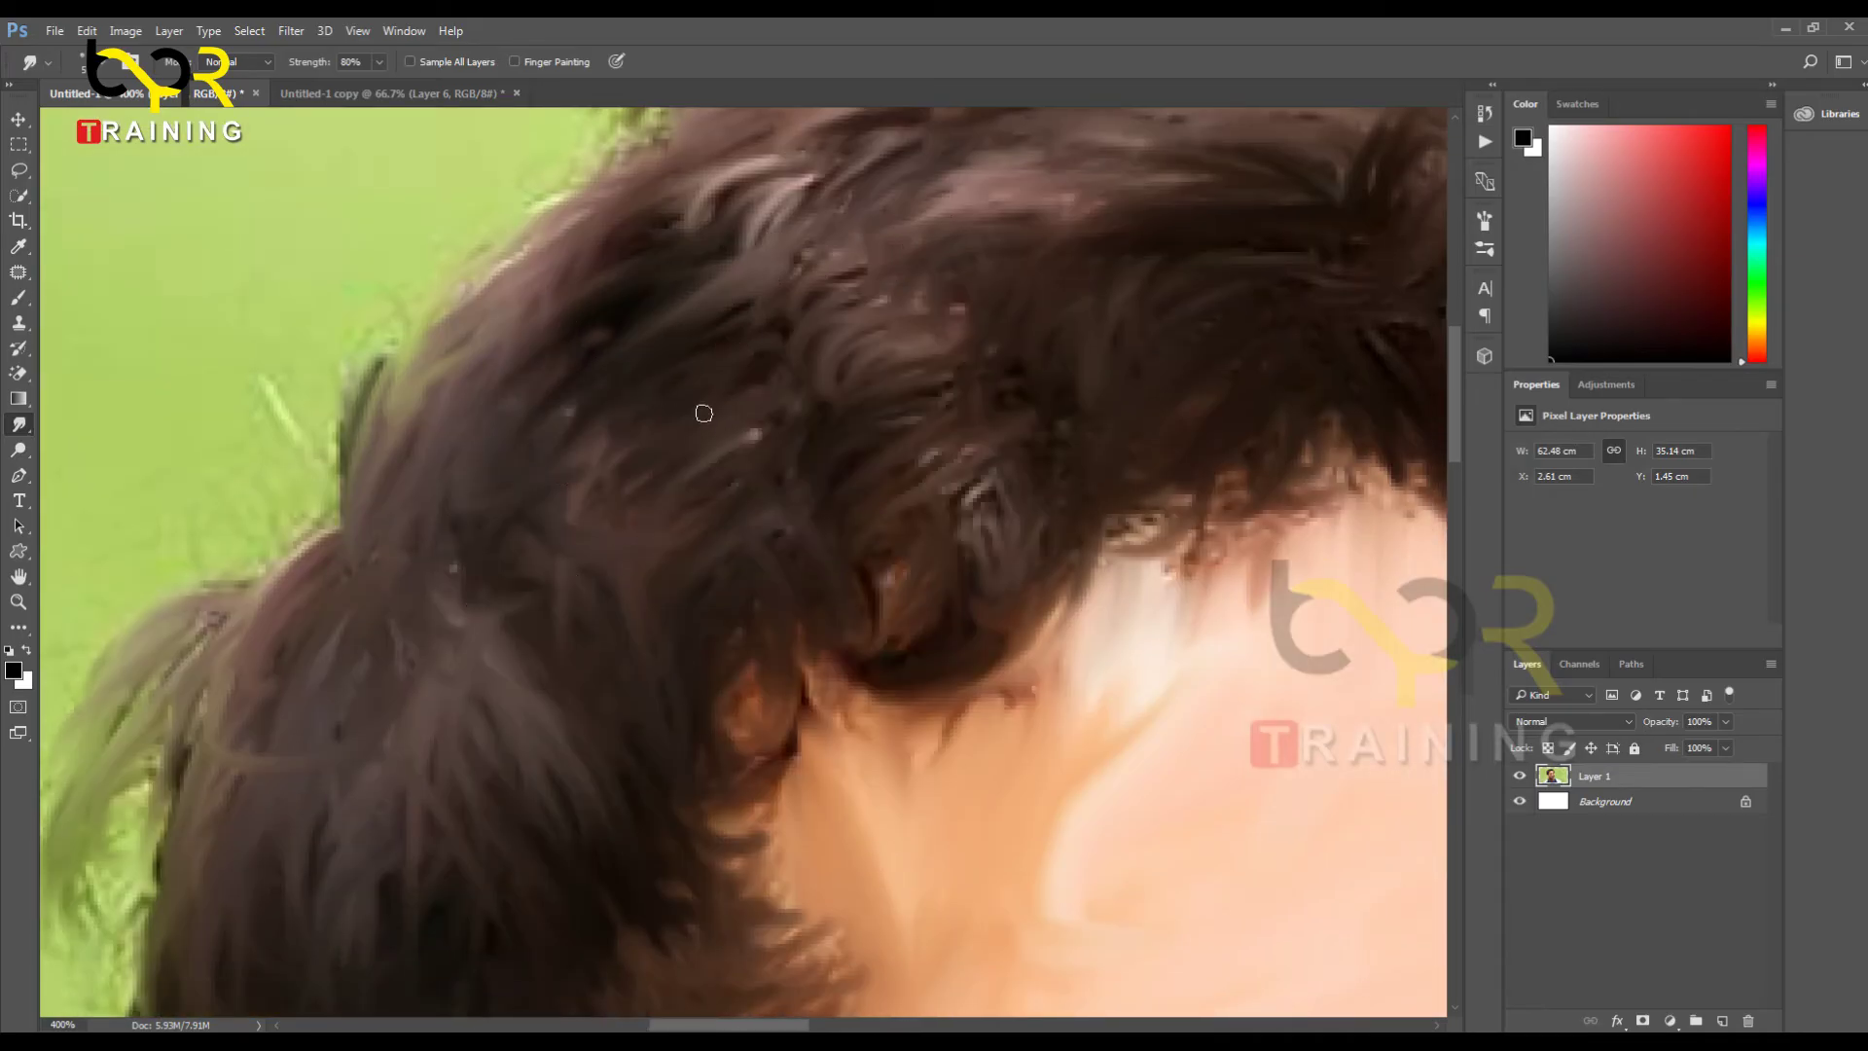
pyautogui.moveTo(543, 599); pyautogui.dragTo(594, 442)
pyautogui.moveTo(502, 627); pyautogui.dragTo(491, 730)
pyautogui.moveTo(753, 740); pyautogui.dragTo(834, 522)
# Step: Smudge the highlighted curls above the left part of the forehead into smooth strands running down to the hairline
pyautogui.moveTo(1044, 429); pyautogui.dragTo(684, 704)
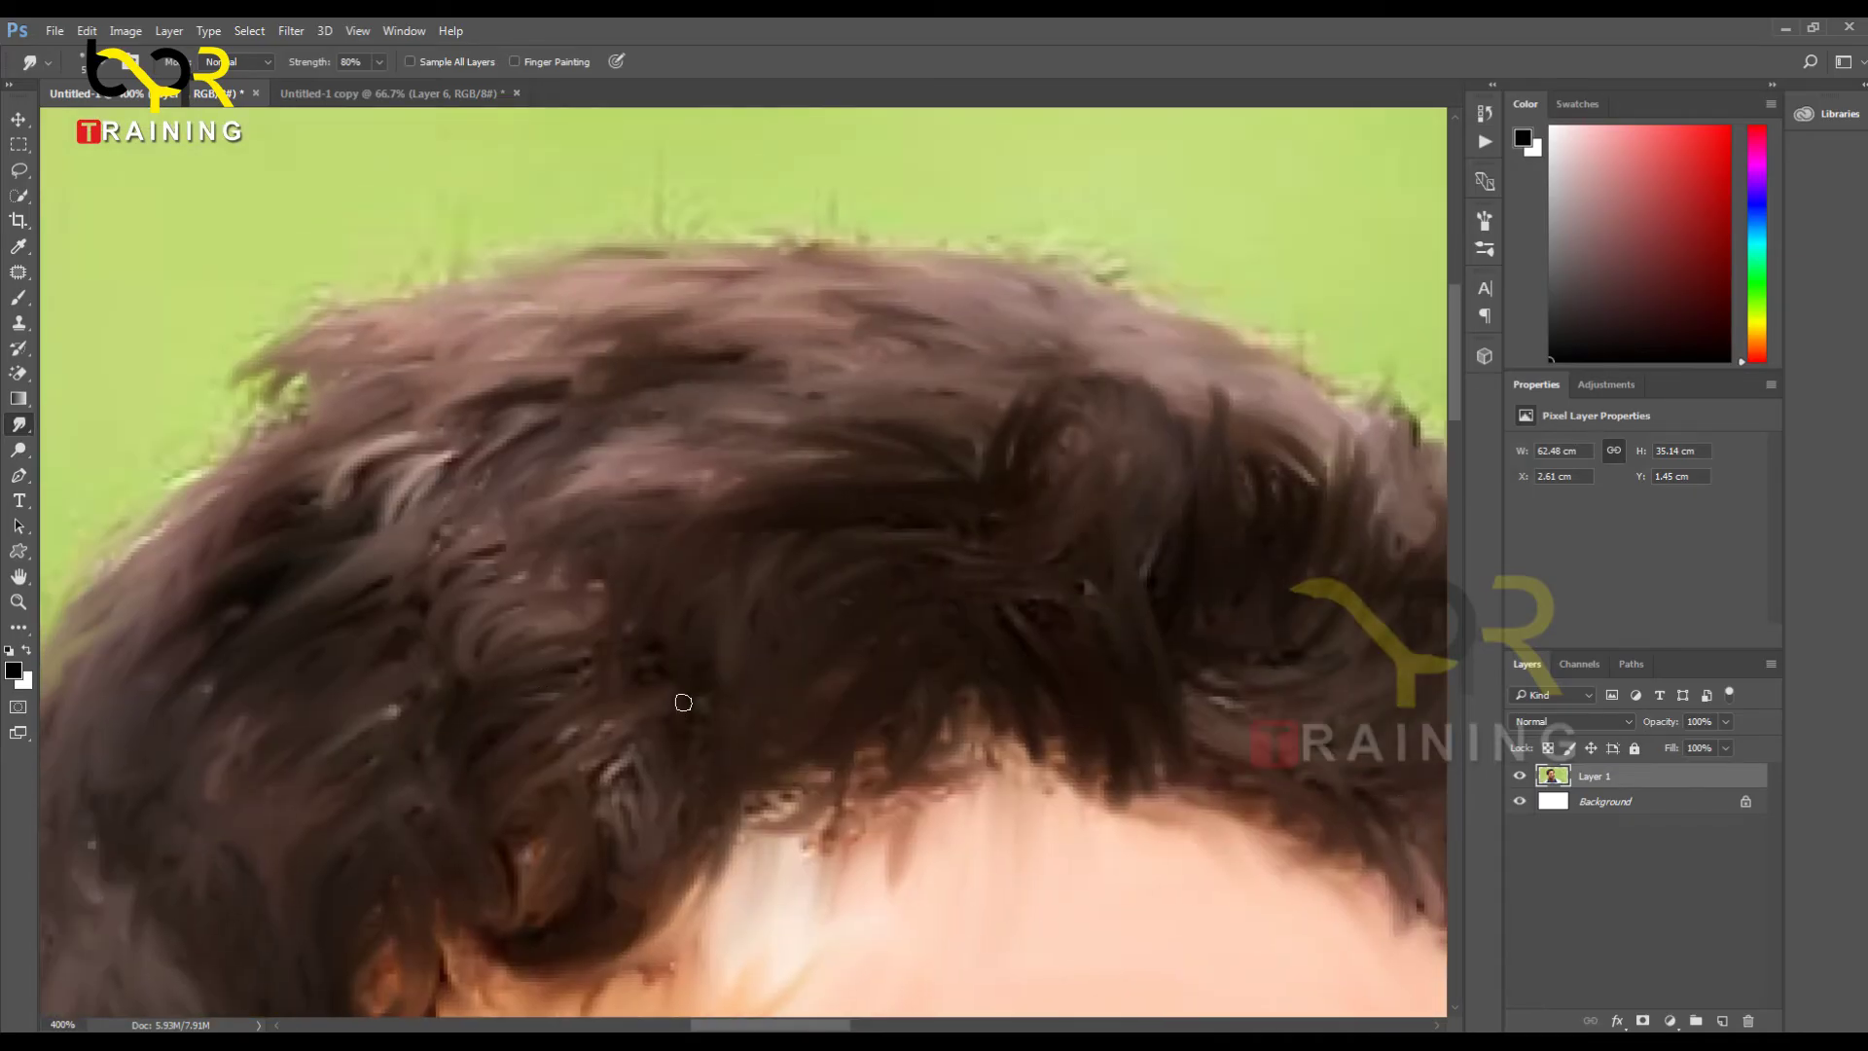
pyautogui.moveTo(620, 758); pyautogui.dragTo(588, 862)
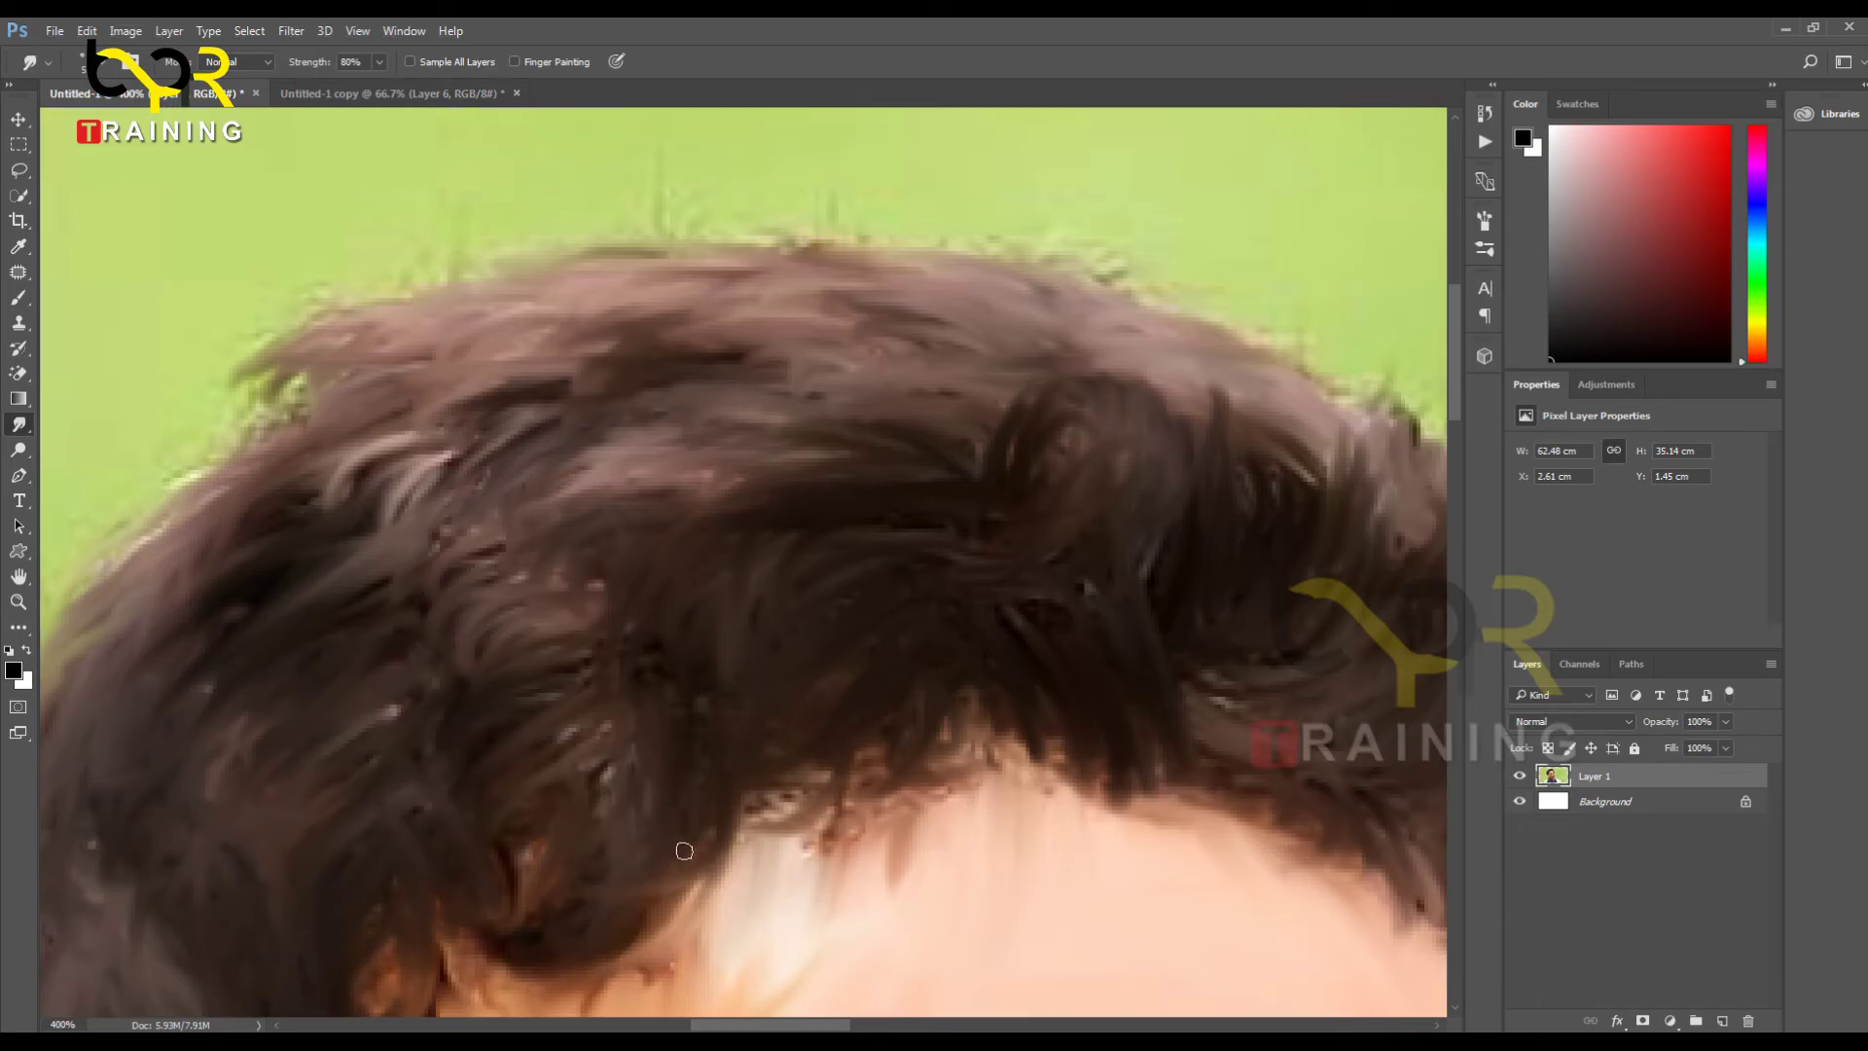
pyautogui.moveTo(632, 748)
pyautogui.mouseDown()
pyautogui.moveTo(586, 897)
pyautogui.moveTo(596, 854)
pyautogui.mouseUp()
pyautogui.moveTo(590, 683); pyautogui.dragTo(565, 813)
pyautogui.moveTo(590, 632); pyautogui.dragTo(531, 851)
pyautogui.moveTo(551, 643)
pyautogui.mouseDown()
pyautogui.moveTo(509, 775)
pyautogui.moveTo(465, 662)
pyautogui.moveTo(542, 513)
pyautogui.moveTo(421, 688)
pyautogui.moveTo(381, 429)
pyautogui.moveTo(417, 542)
pyautogui.moveTo(369, 564)
pyautogui.moveTo(456, 437)
pyautogui.moveTo(277, 613)
pyautogui.moveTo(404, 479)
pyautogui.moveTo(392, 428)
pyautogui.moveTo(313, 613)
pyautogui.moveTo(598, 448)
pyautogui.moveTo(555, 500)
pyautogui.mouseUp()
# Step: Smudge the lighter strands across the top left of the hair so they sweep down into the darker fringe
pyautogui.scroll(5, 881, 535)
pyautogui.moveTo(777, 563)
pyautogui.mouseDown()
pyautogui.moveTo(582, 599)
pyautogui.moveTo(611, 556)
pyautogui.moveTo(394, 513)
pyautogui.moveTo(792, 579)
pyautogui.moveTo(720, 508)
pyautogui.moveTo(864, 579)
pyautogui.moveTo(732, 580)
pyautogui.mouseUp()
pyautogui.moveTo(860, 549)
pyautogui.mouseDown()
pyautogui.moveTo(556, 585)
pyautogui.moveTo(535, 613)
pyautogui.moveTo(588, 640)
pyautogui.moveTo(613, 708)
pyautogui.moveTo(900, 655)
pyautogui.moveTo(807, 647)
pyautogui.moveTo(795, 685)
pyautogui.moveTo(583, 688)
pyautogui.mouseUp()
pyautogui.moveTo(952, 718); pyautogui.dragTo(809, 552)
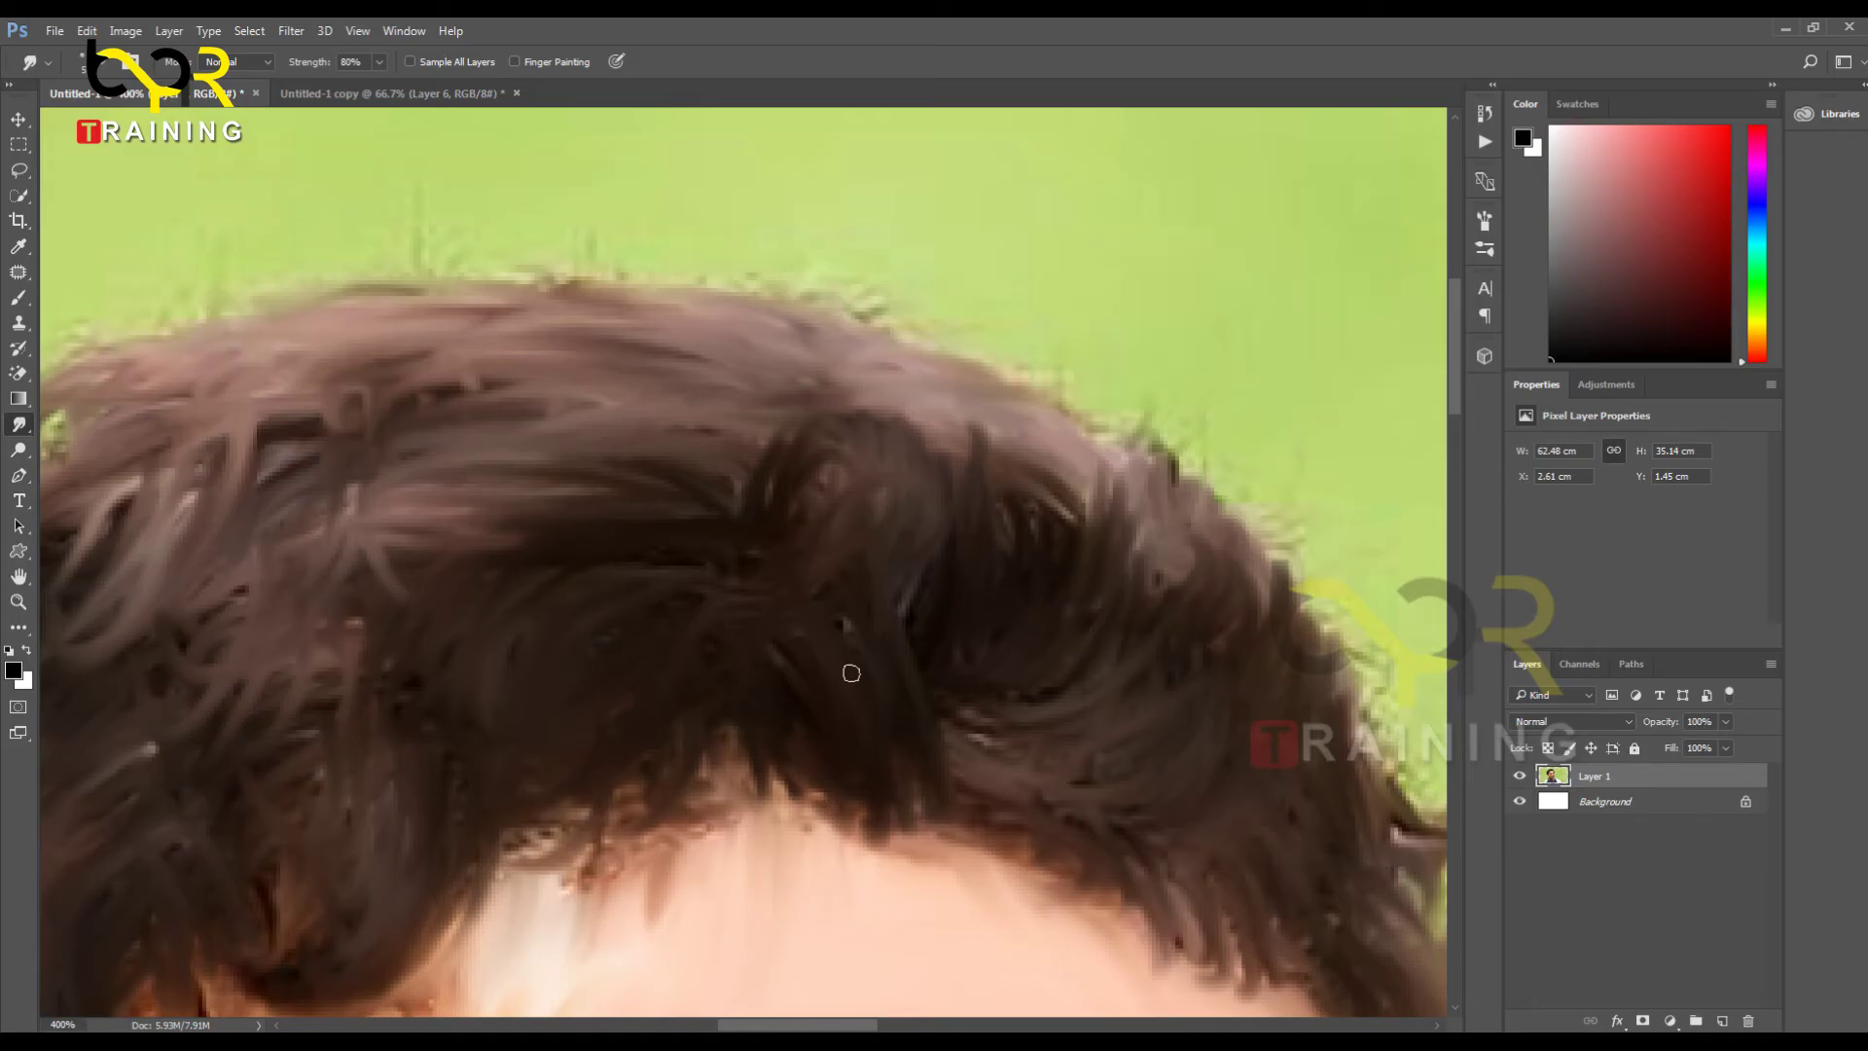
# Step: Smudge the dark strands above the middle of the forehead diagonally down toward the hairline
pyautogui.moveTo(847, 533); pyautogui.dragTo(918, 742)
pyautogui.moveTo(923, 567); pyautogui.dragTo(990, 741)
pyautogui.moveTo(924, 608); pyautogui.dragTo(1004, 740)
pyautogui.moveTo(856, 605); pyautogui.dragTo(942, 780)
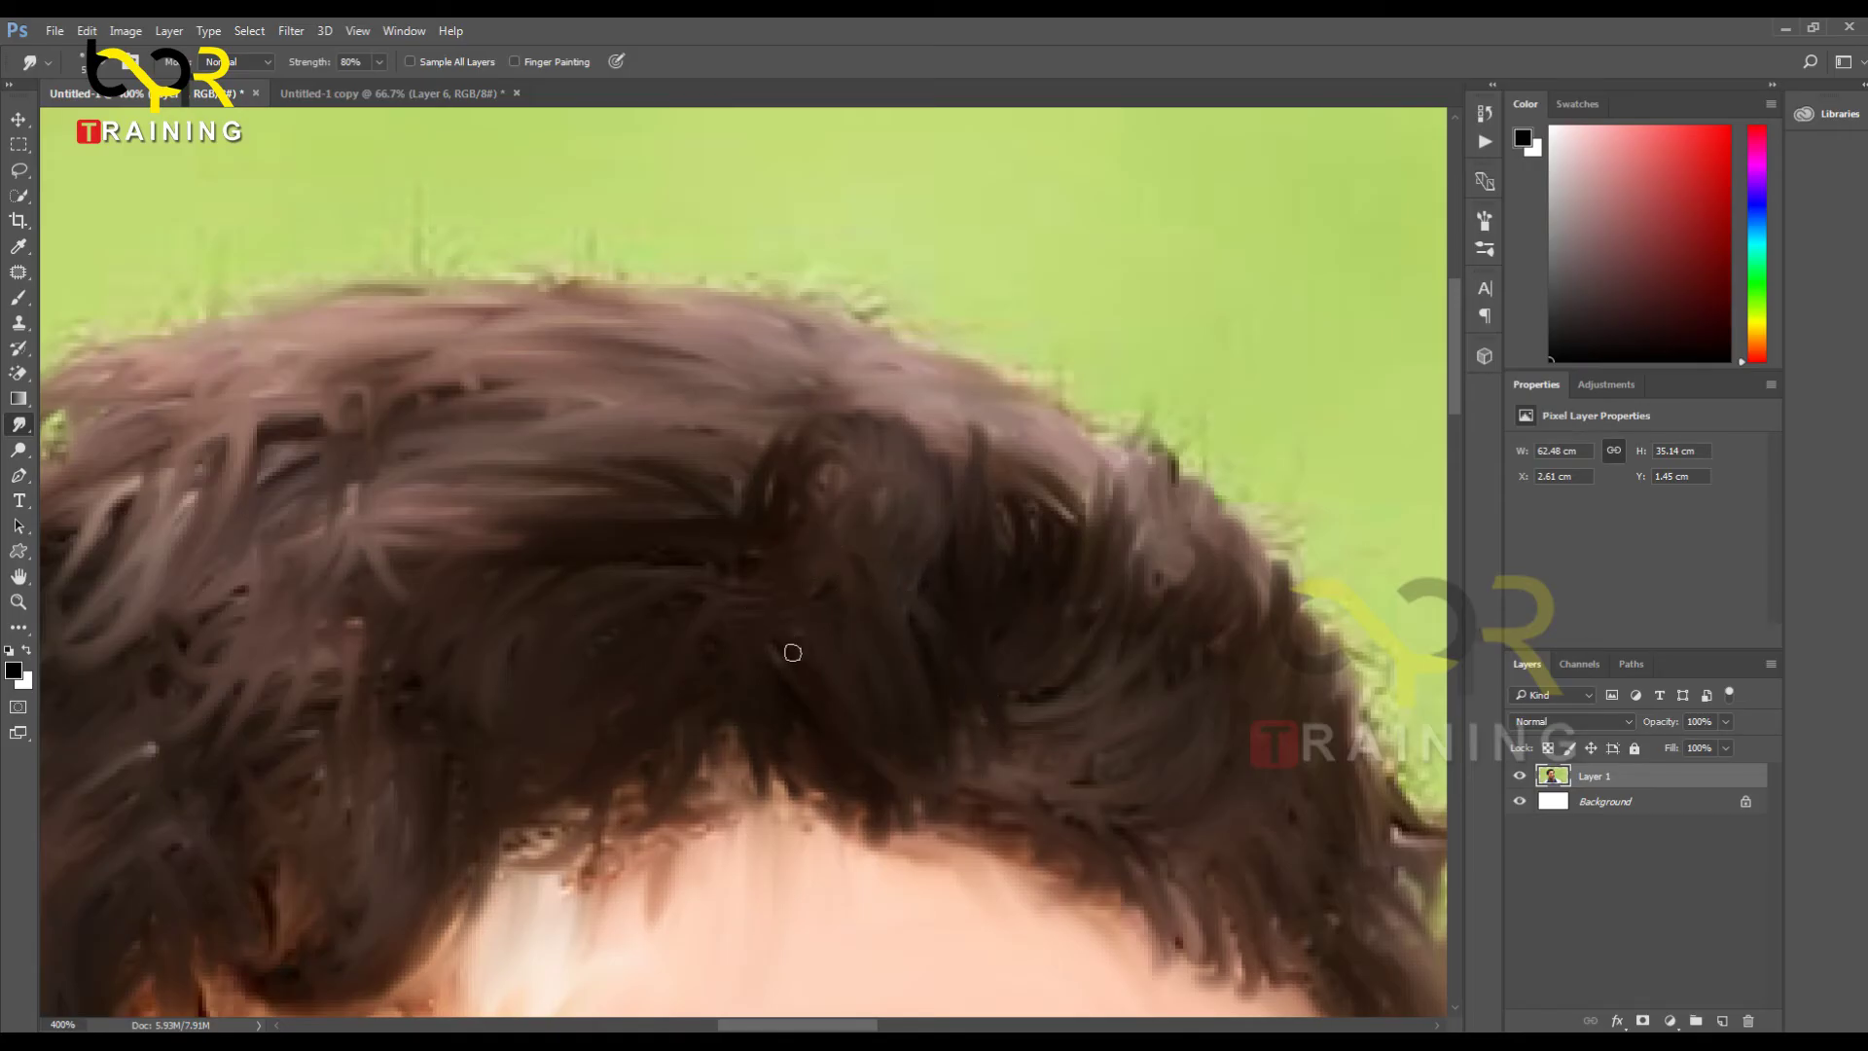
# Step: Blend the swirl at the top of the fringe and the adjoining strands on both sides into smooth dark hair
pyautogui.moveTo(816, 513); pyautogui.dragTo(852, 576)
pyautogui.moveTo(833, 434); pyautogui.dragTo(824, 540)
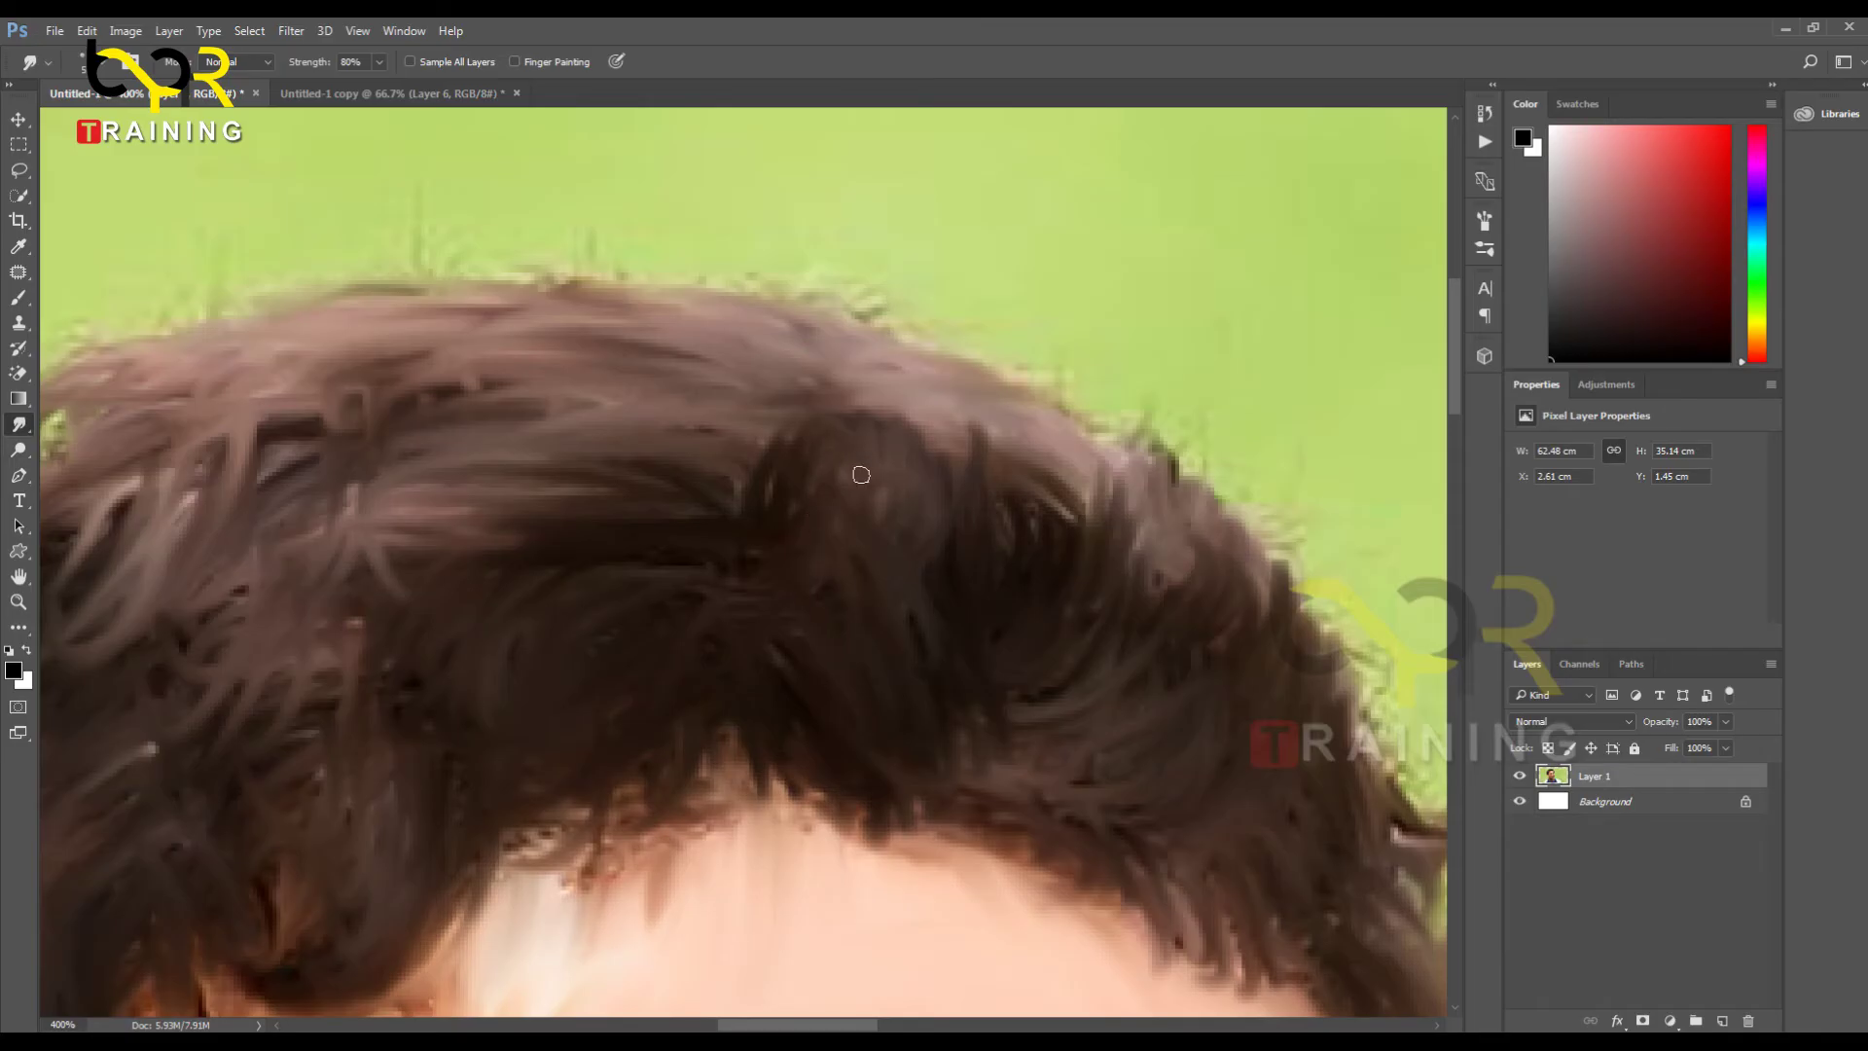
pyautogui.moveTo(774, 480)
pyautogui.mouseDown()
pyautogui.moveTo(763, 534)
pyautogui.moveTo(501, 520)
pyautogui.mouseUp()
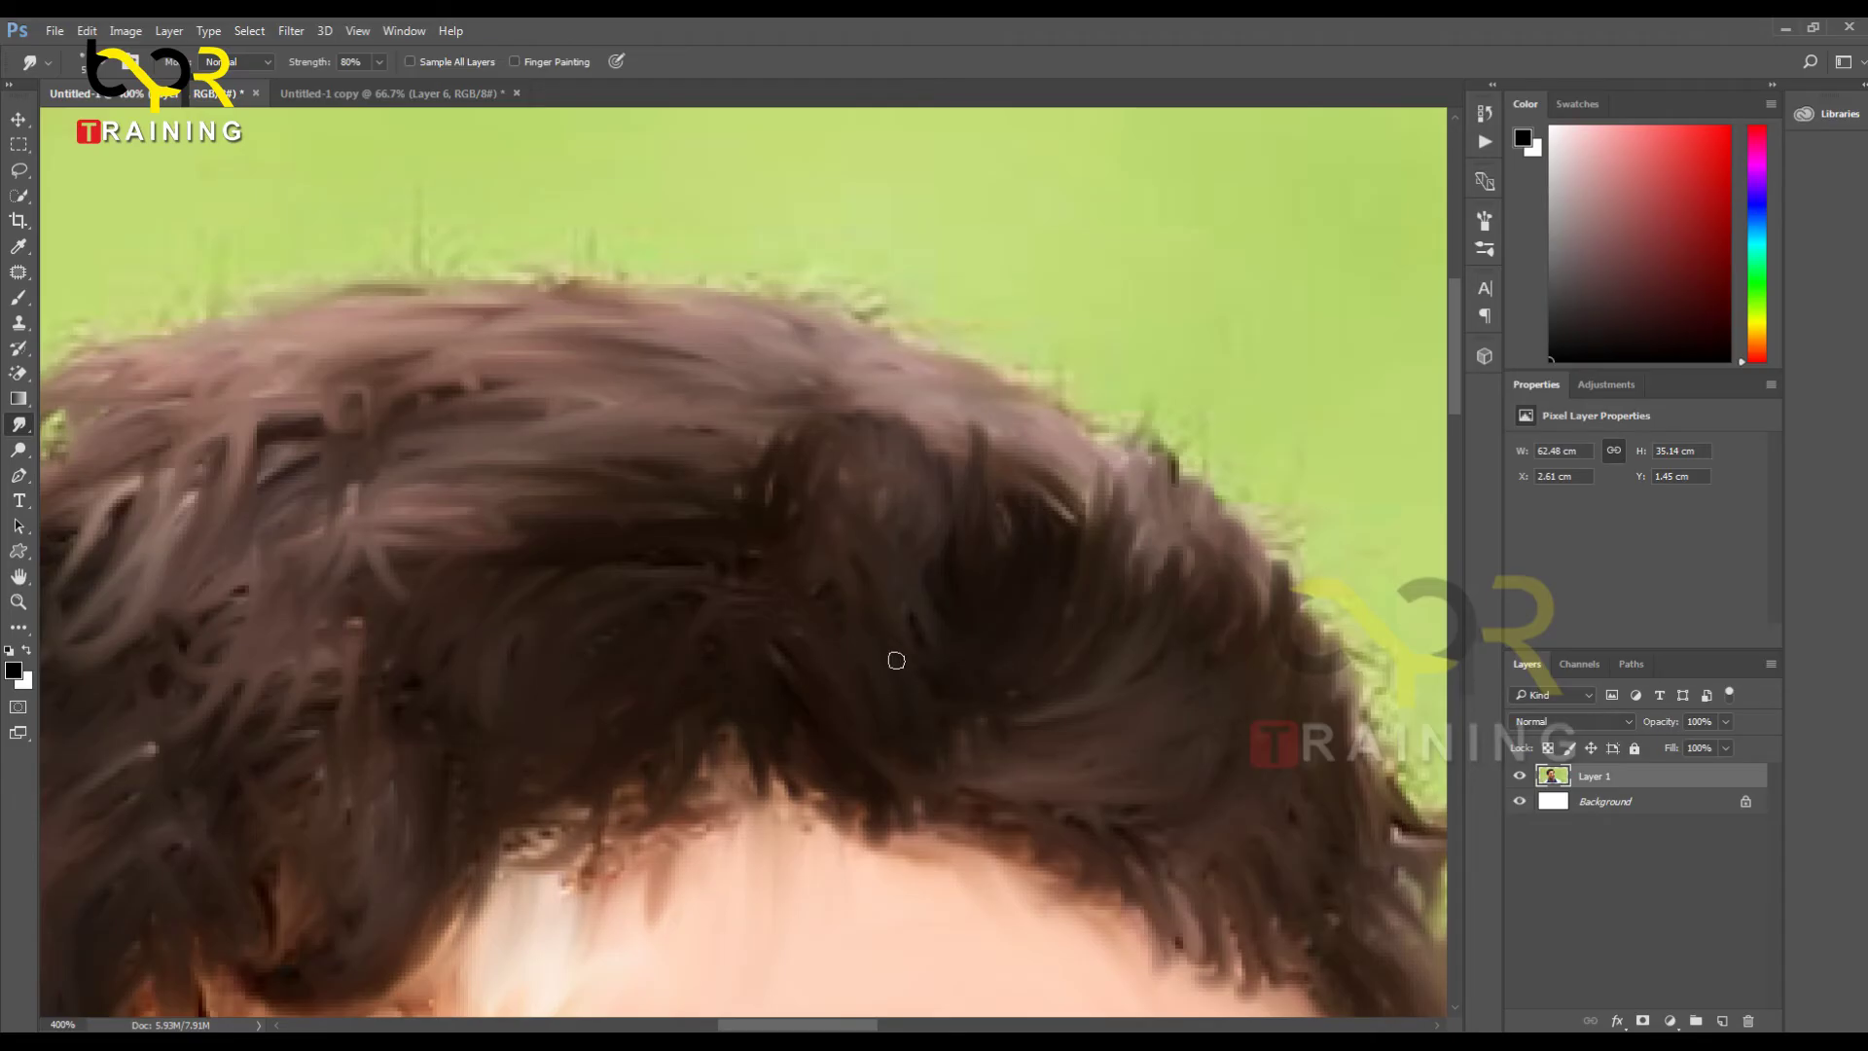
pyautogui.moveTo(1016, 723); pyautogui.dragTo(888, 228)
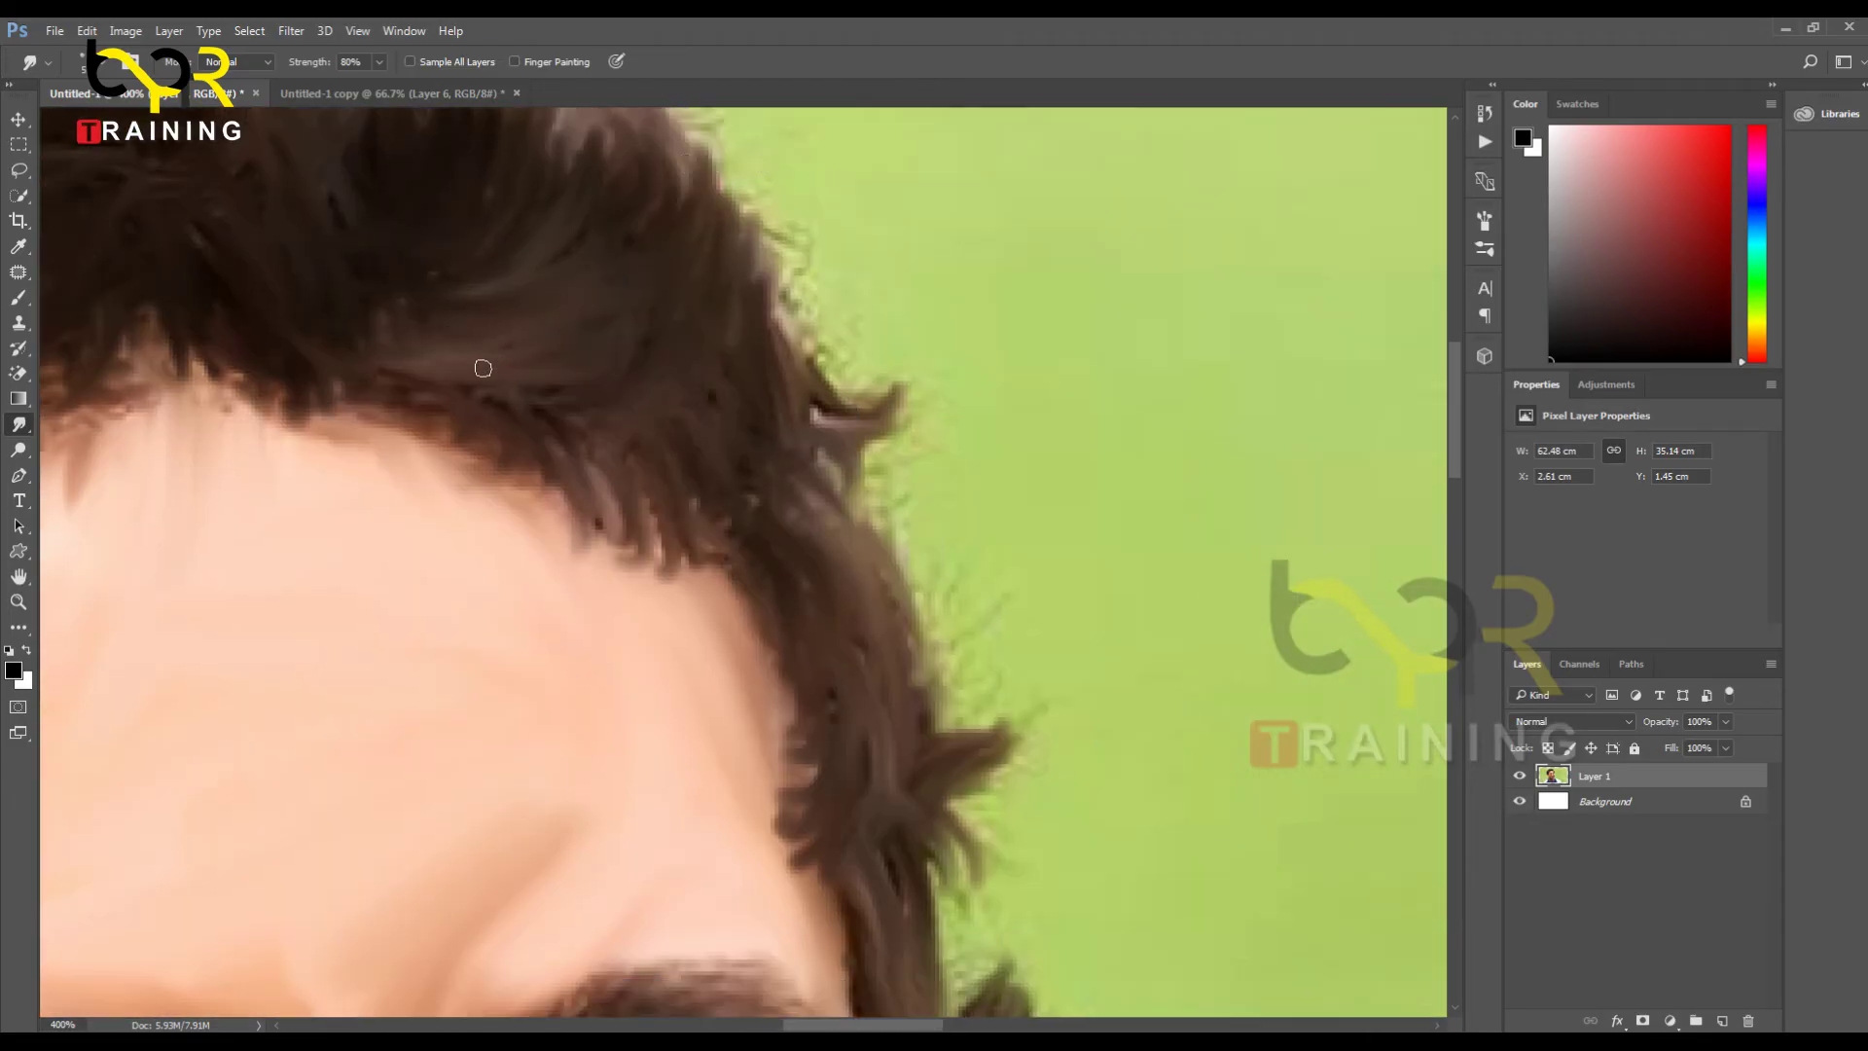
# Step: Smudge the strands above the fringe's right end and along the hair's right outer edge into smooth, outward-sweeping dark hair
pyautogui.moveTo(556, 467)
pyautogui.mouseDown()
pyautogui.moveTo(664, 517)
pyautogui.moveTo(703, 514)
pyautogui.mouseUp()
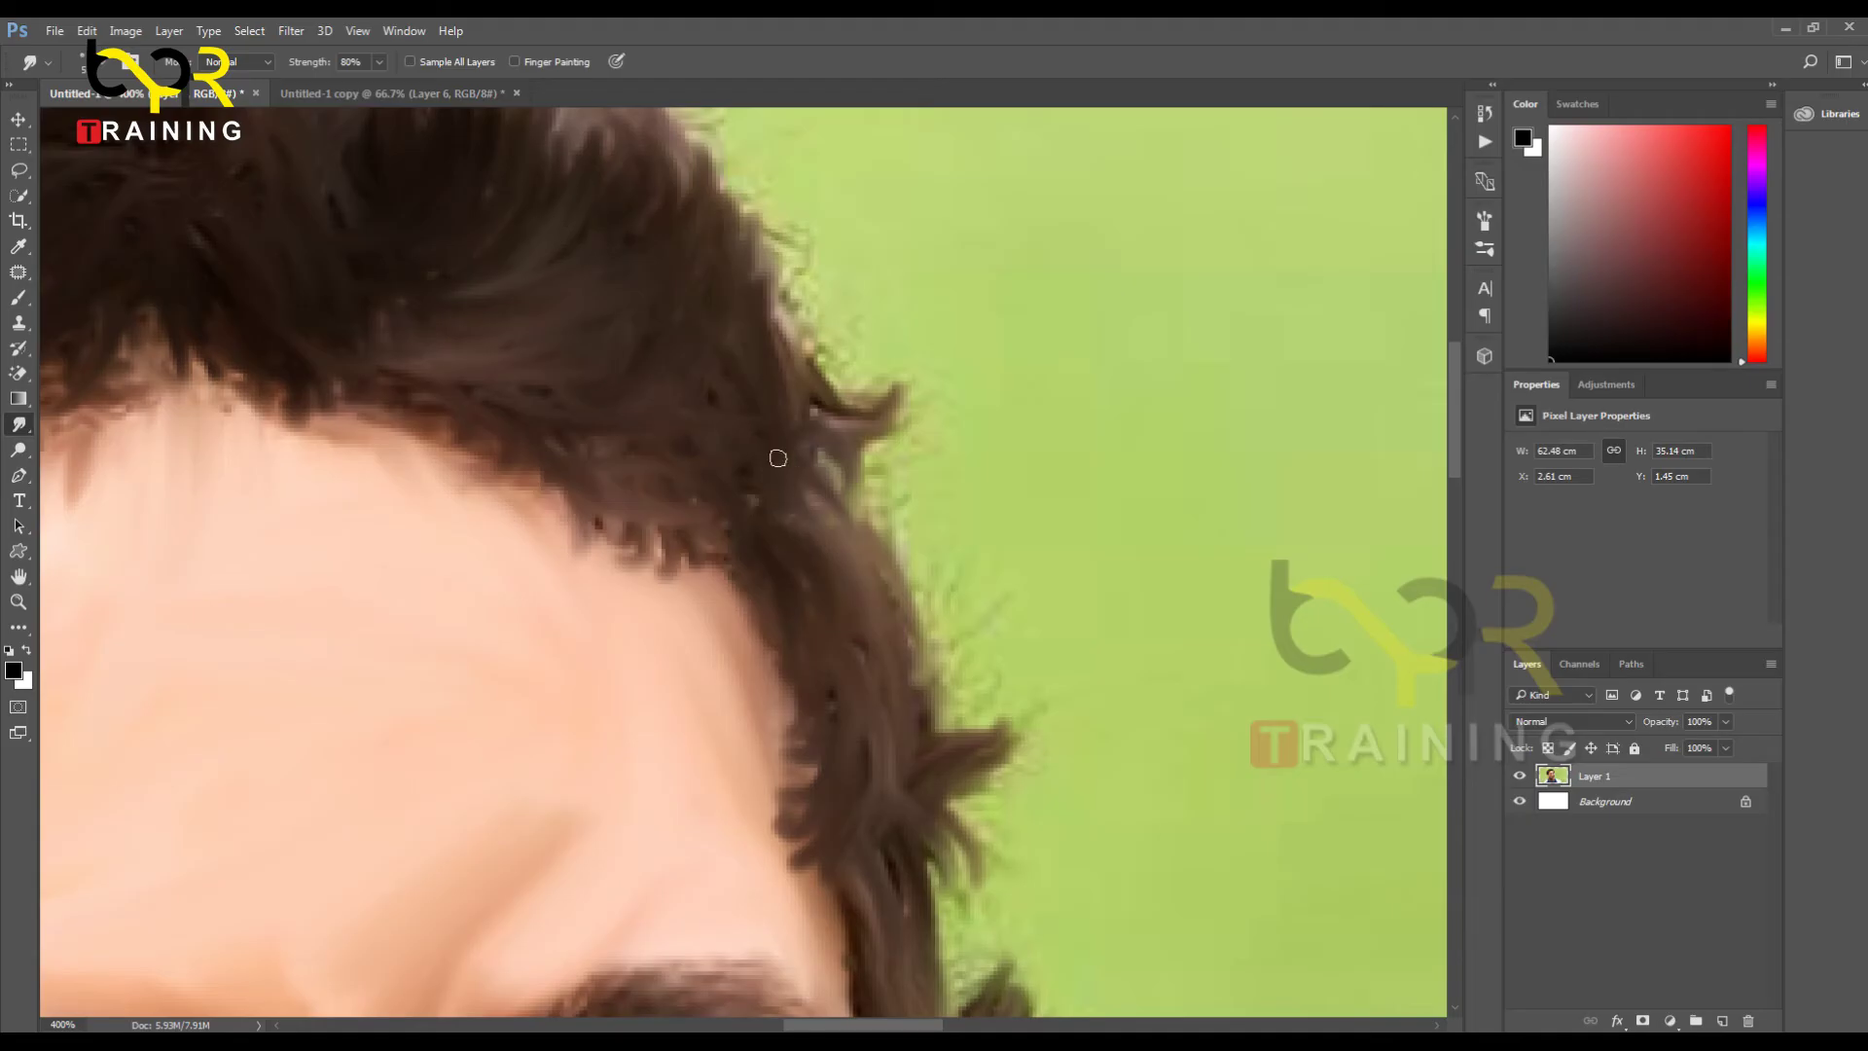
pyautogui.scroll(5, 775, 450)
pyautogui.moveTo(815, 598); pyautogui.dragTo(890, 729)
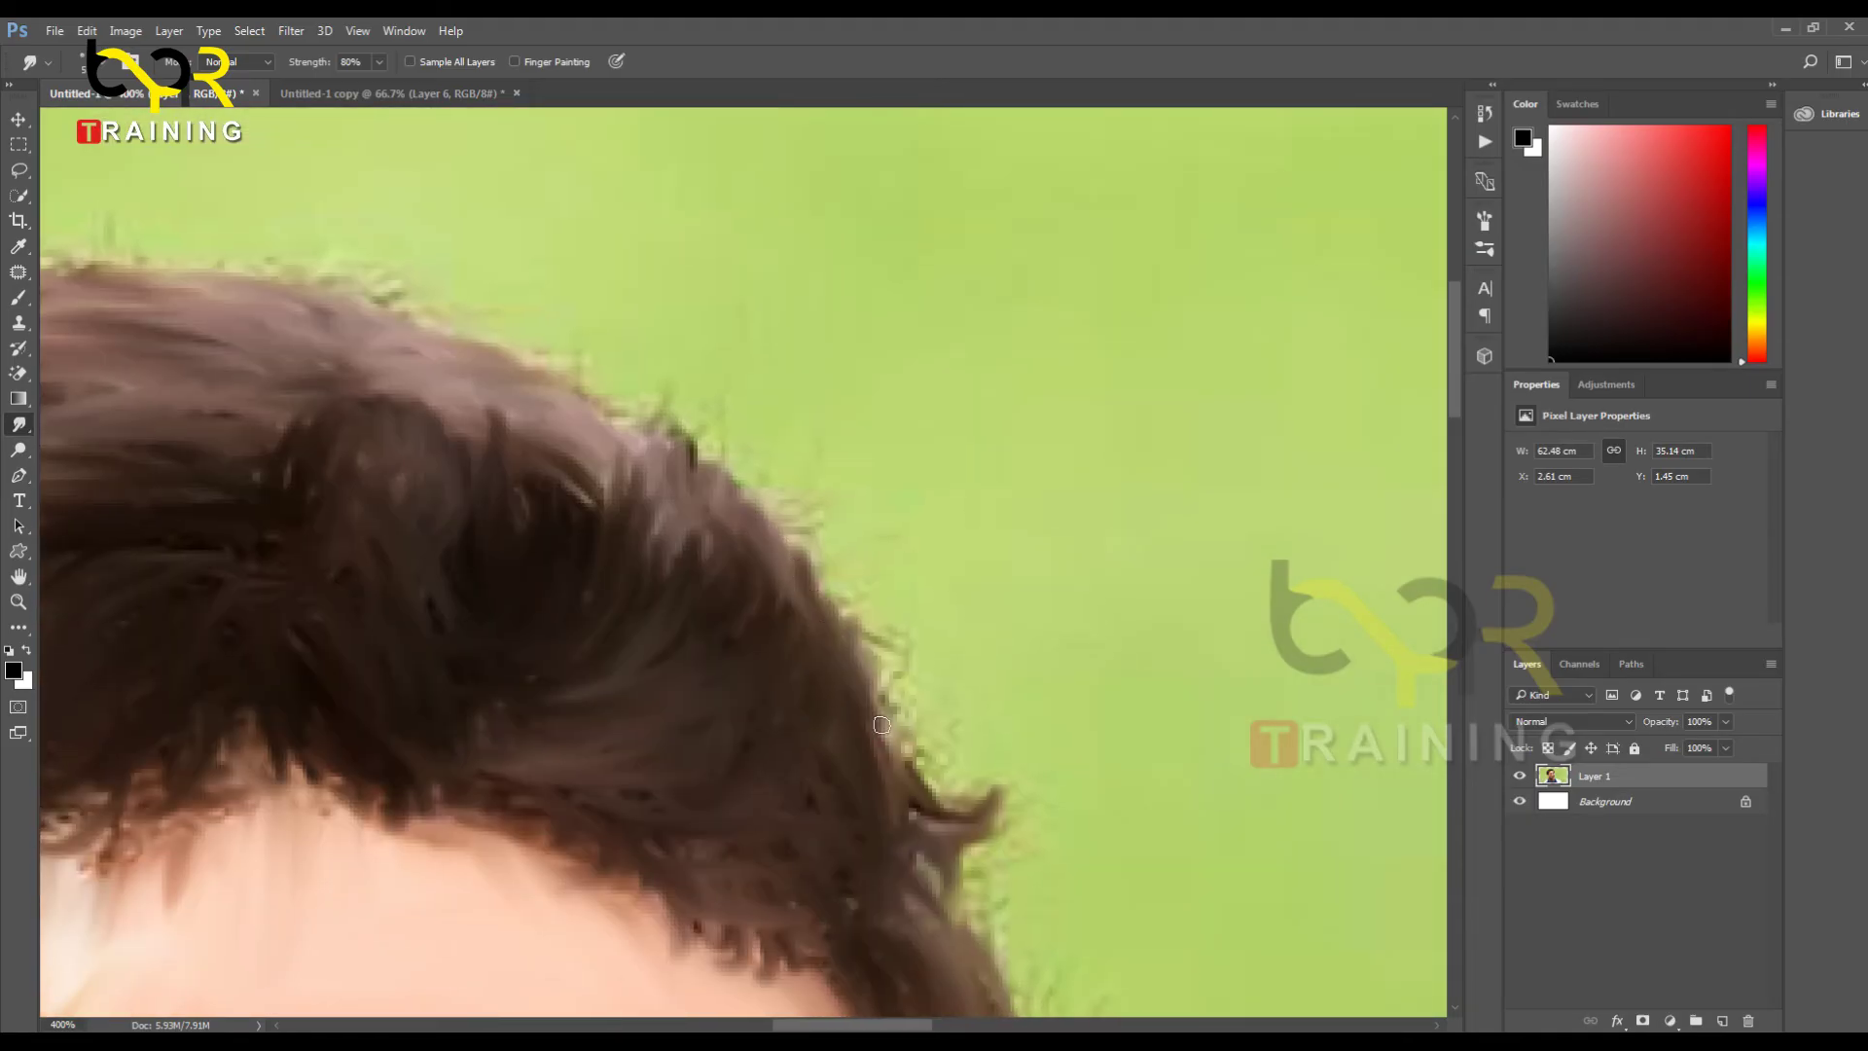
pyautogui.moveTo(824, 661)
pyautogui.mouseDown()
pyautogui.moveTo(919, 783)
pyautogui.moveTo(946, 786)
pyautogui.mouseUp()
pyautogui.moveTo(854, 710); pyautogui.dragTo(958, 778)
pyautogui.moveTo(821, 669)
pyautogui.mouseDown()
pyautogui.moveTo(943, 803)
pyautogui.moveTo(987, 890)
pyautogui.moveTo(976, 868)
pyautogui.mouseUp()
pyautogui.moveTo(833, 768); pyautogui.dragTo(939, 924)
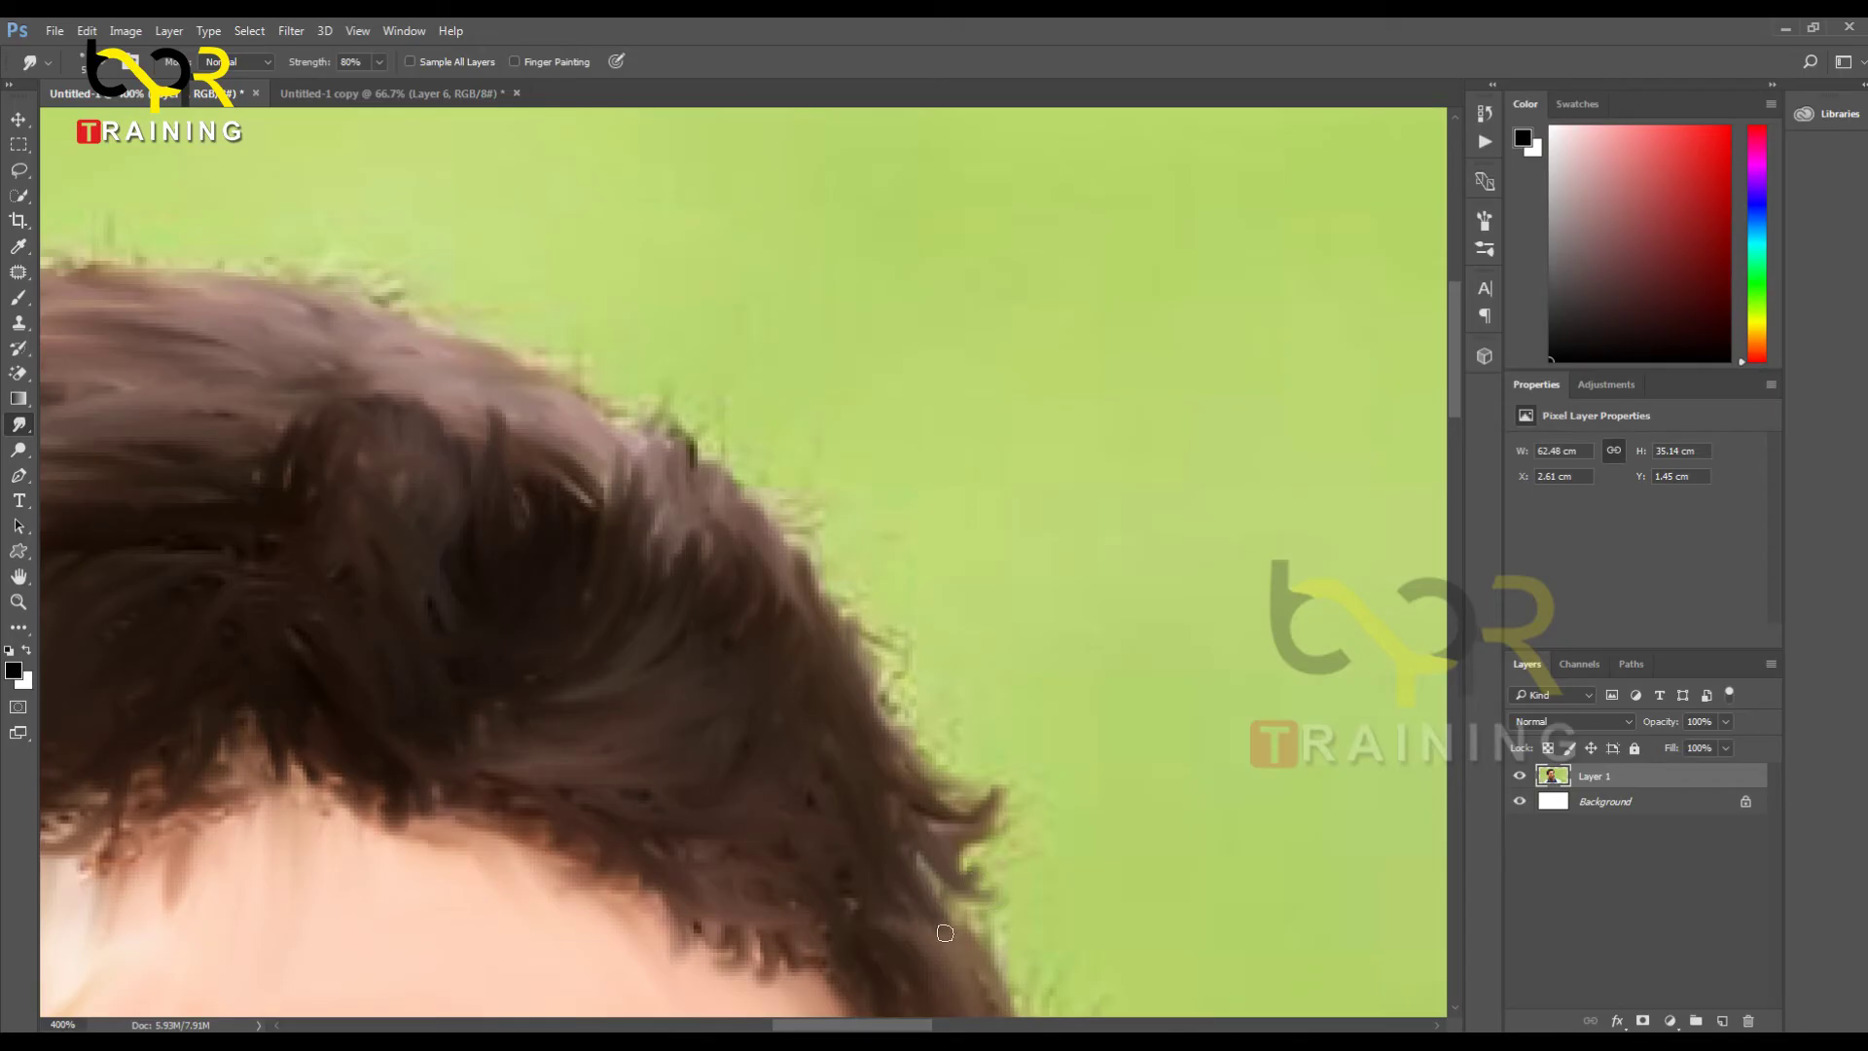
# Step: Blend the dark hair at the right temple beside the forehead, undoing one stray stroke over the hairline
pyautogui.moveTo(866, 671); pyautogui.dragTo(705, 266)
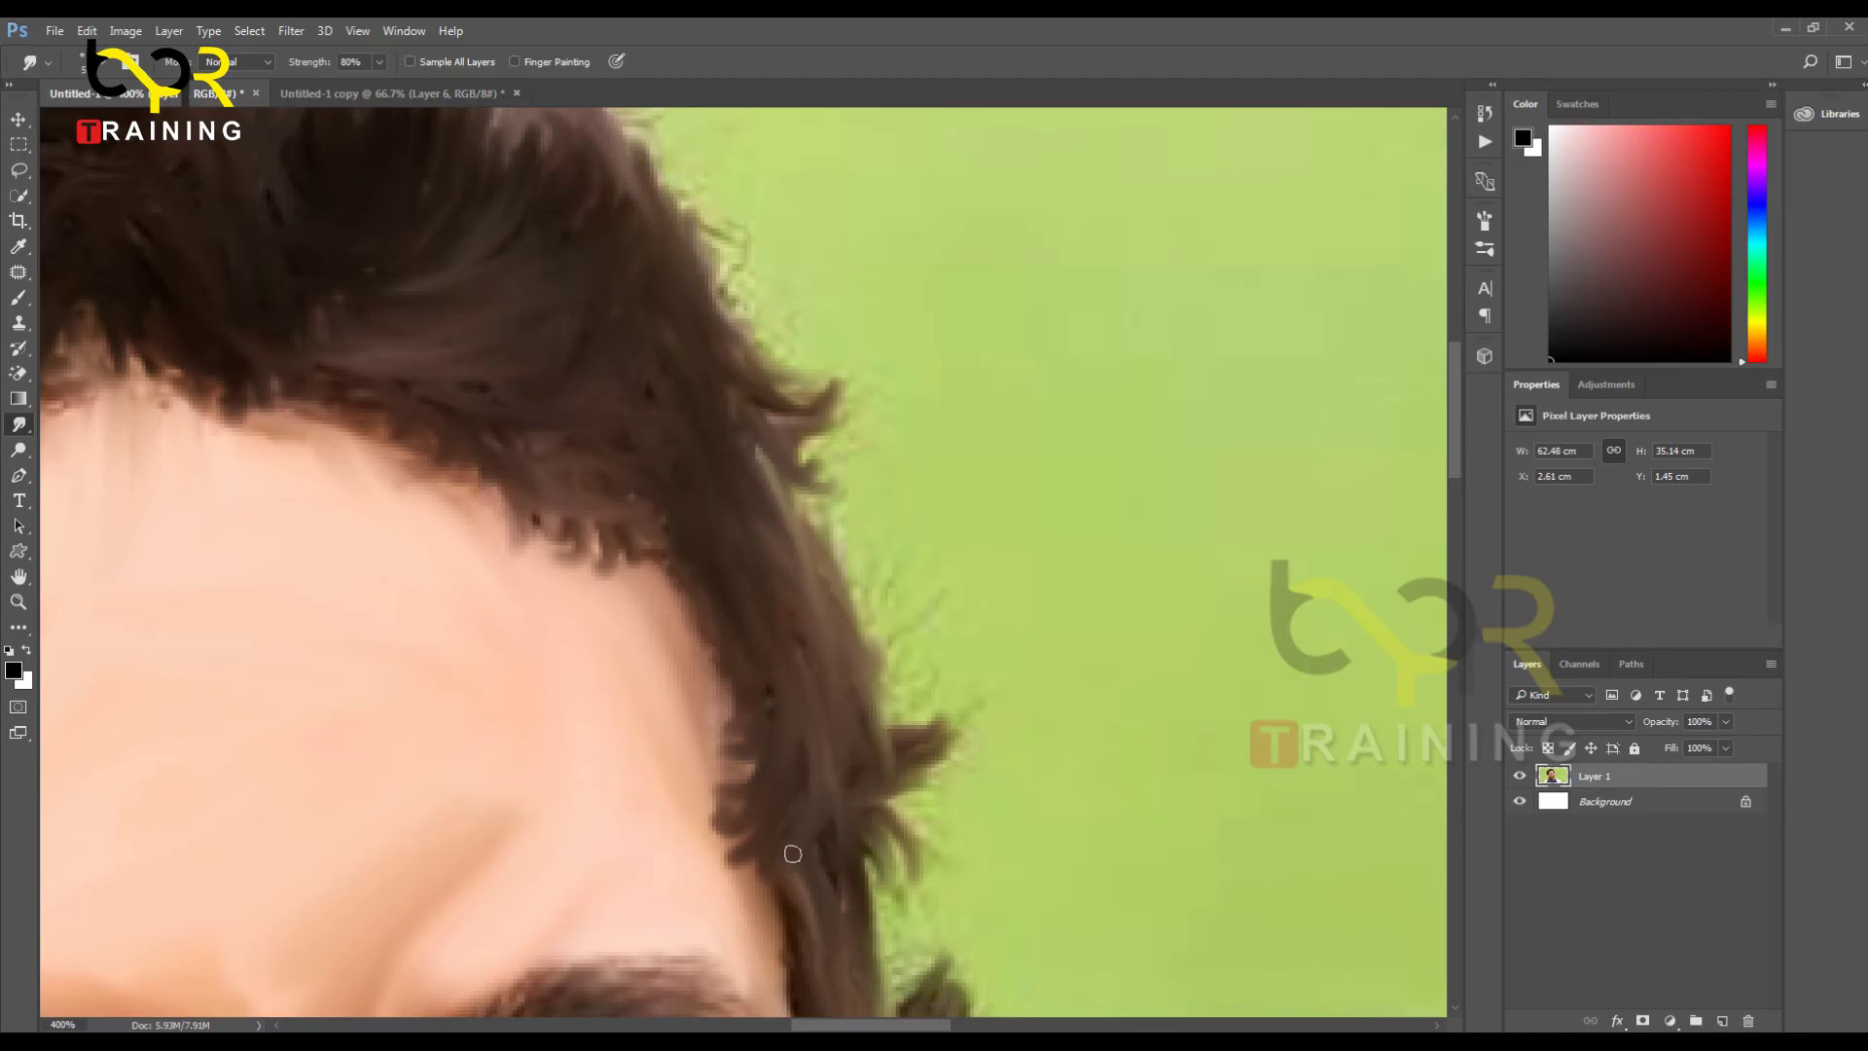
pyautogui.moveTo(706, 821); pyautogui.dragTo(757, 700)
pyautogui.hotkey('ctrl', 'z')
pyautogui.moveTo(783, 900)
pyautogui.mouseDown()
pyautogui.moveTo(821, 919)
pyautogui.moveTo(822, 793)
pyautogui.mouseUp()
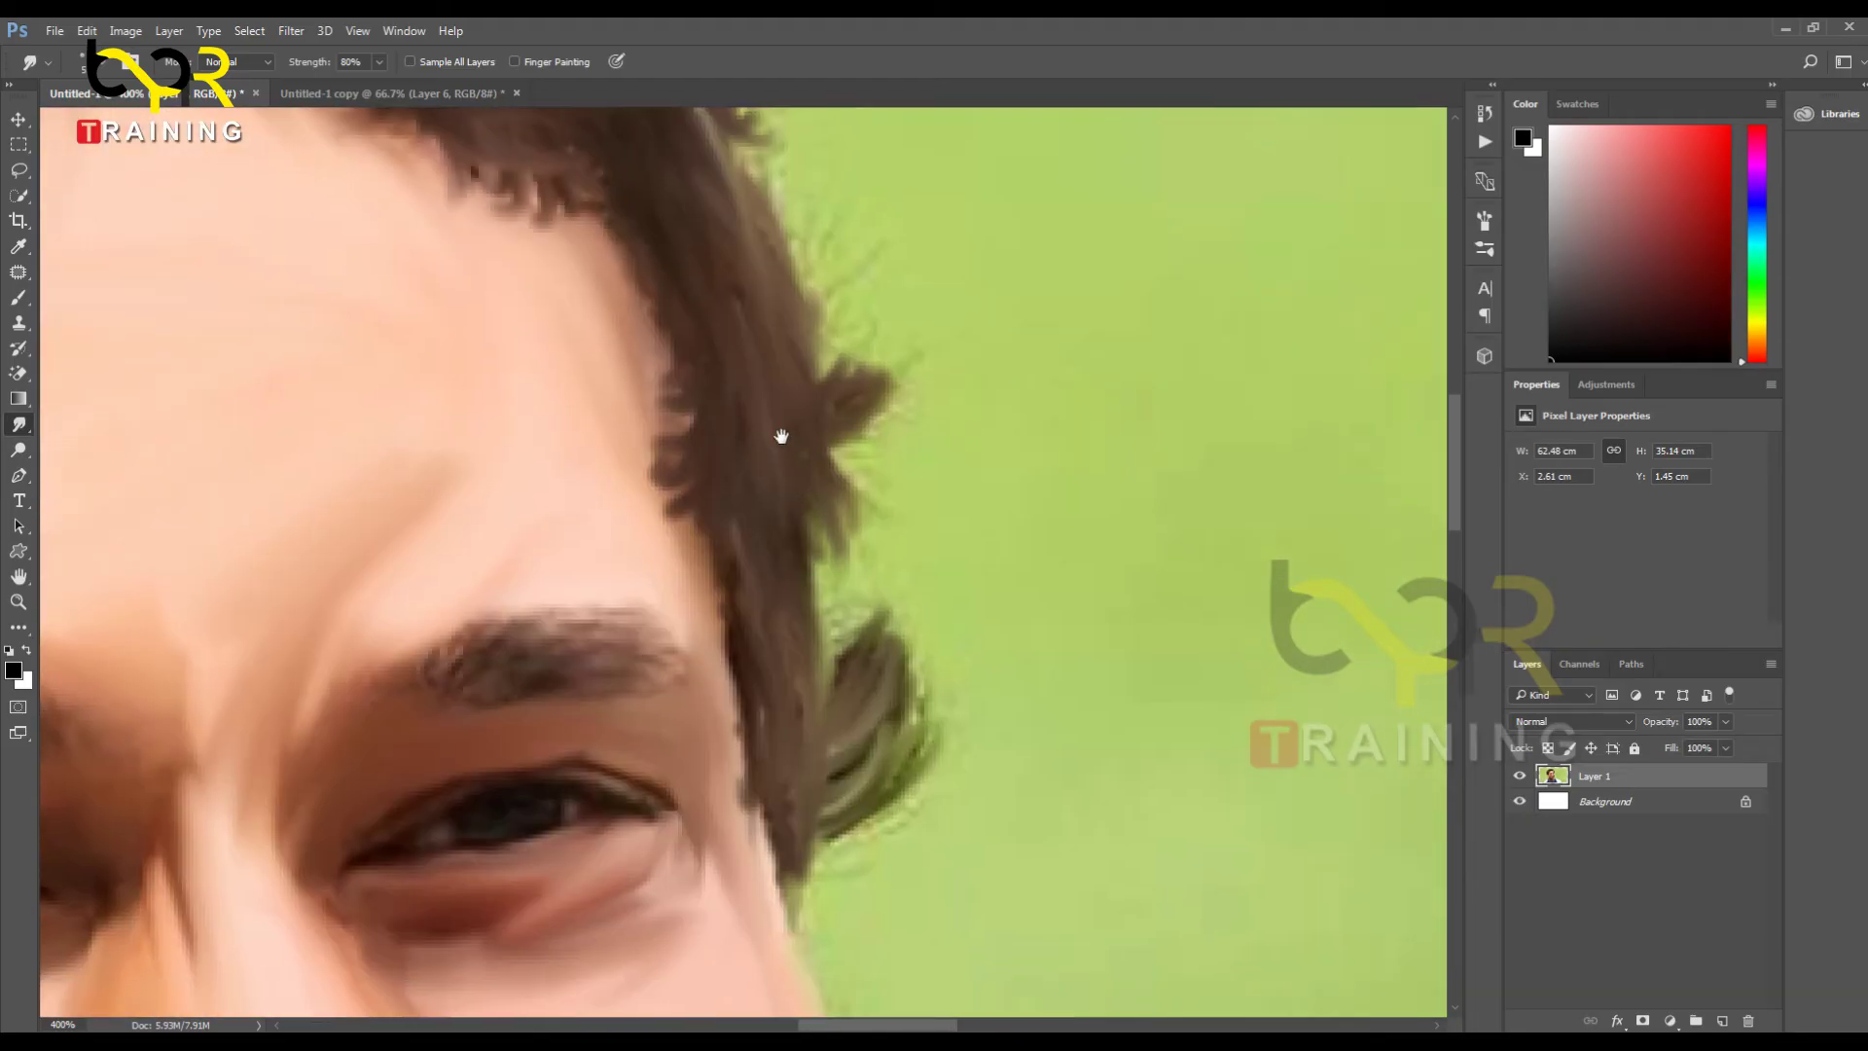
# Step: Smudge the right sideburn and the curled tuft beside the eye into soft, solid strands
pyautogui.scroll(-5, 779, 429)
pyautogui.moveTo(747, 681)
pyautogui.mouseDown()
pyautogui.moveTo(739, 754)
pyautogui.moveTo(840, 770)
pyautogui.mouseUp()
pyautogui.moveTo(804, 682)
pyautogui.mouseDown()
pyautogui.moveTo(816, 747)
pyautogui.moveTo(880, 680)
pyautogui.moveTo(821, 766)
pyautogui.moveTo(881, 704)
pyautogui.moveTo(830, 784)
pyautogui.moveTo(858, 715)
pyautogui.moveTo(846, 783)
pyautogui.moveTo(811, 754)
pyautogui.moveTo(862, 780)
pyautogui.moveTo(817, 798)
pyautogui.moveTo(885, 777)
pyautogui.moveTo(815, 793)
pyautogui.moveTo(900, 729)
pyautogui.mouseUp()
pyautogui.moveTo(818, 786); pyautogui.dragTo(914, 673)
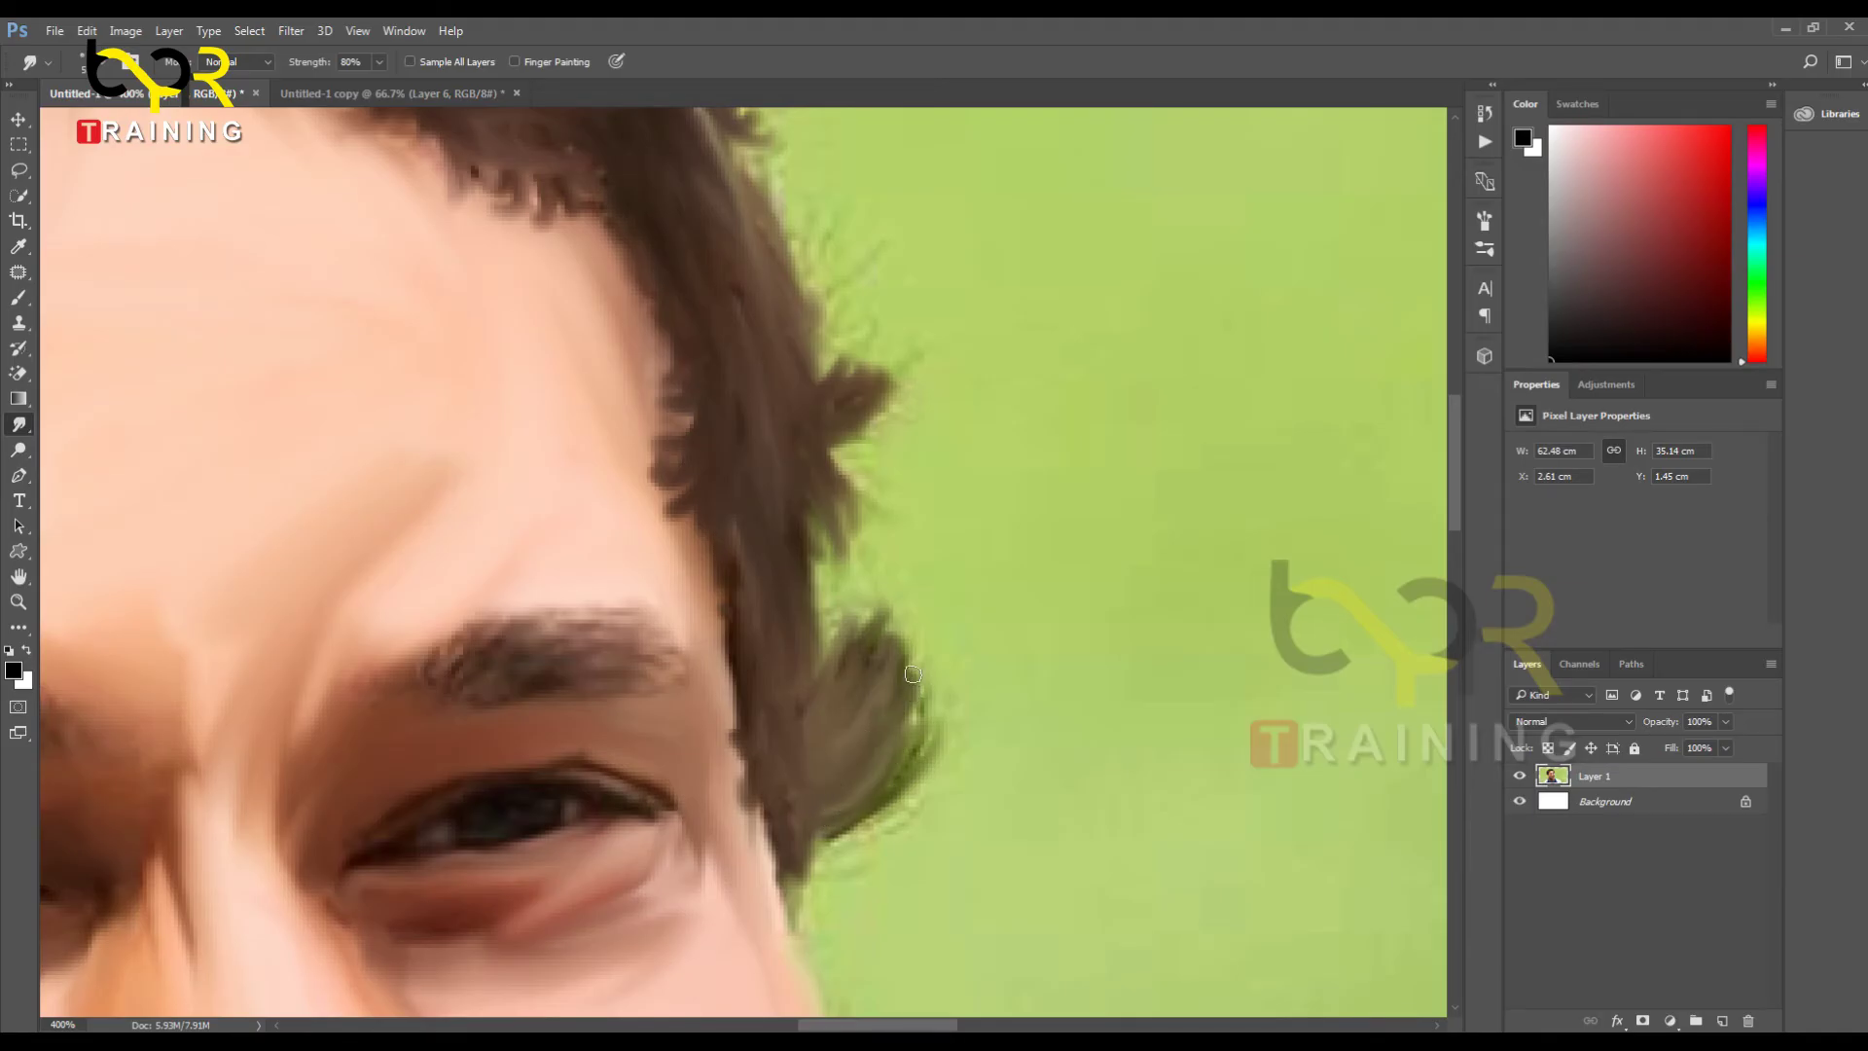
pyautogui.moveTo(760, 766); pyautogui.dragTo(861, 563)
# Step: Smudge the hairs of the left and then the right eyebrow into soft strokes following their growth
pyautogui.moveTo(690, 493); pyautogui.dragTo(1185, 640)
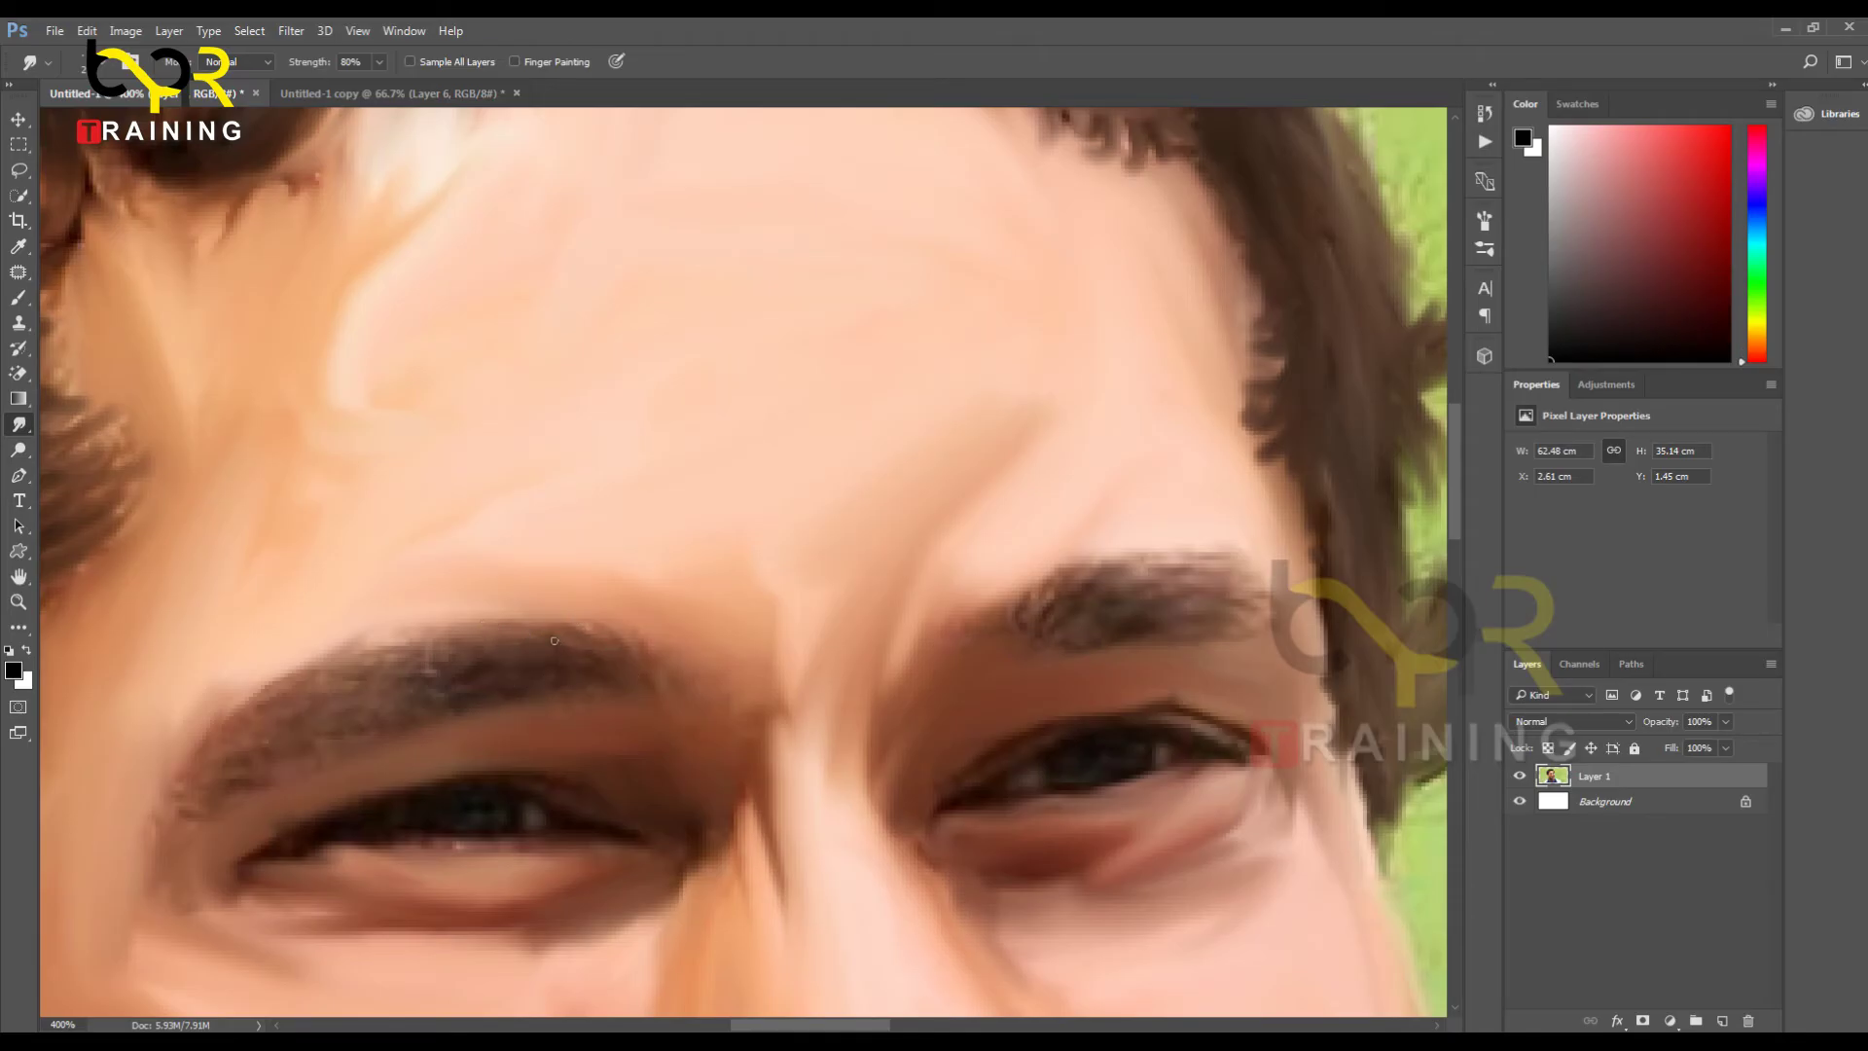
pyautogui.moveTo(393, 672)
pyautogui.mouseDown()
pyautogui.moveTo(492, 648)
pyautogui.moveTo(517, 685)
pyautogui.mouseUp()
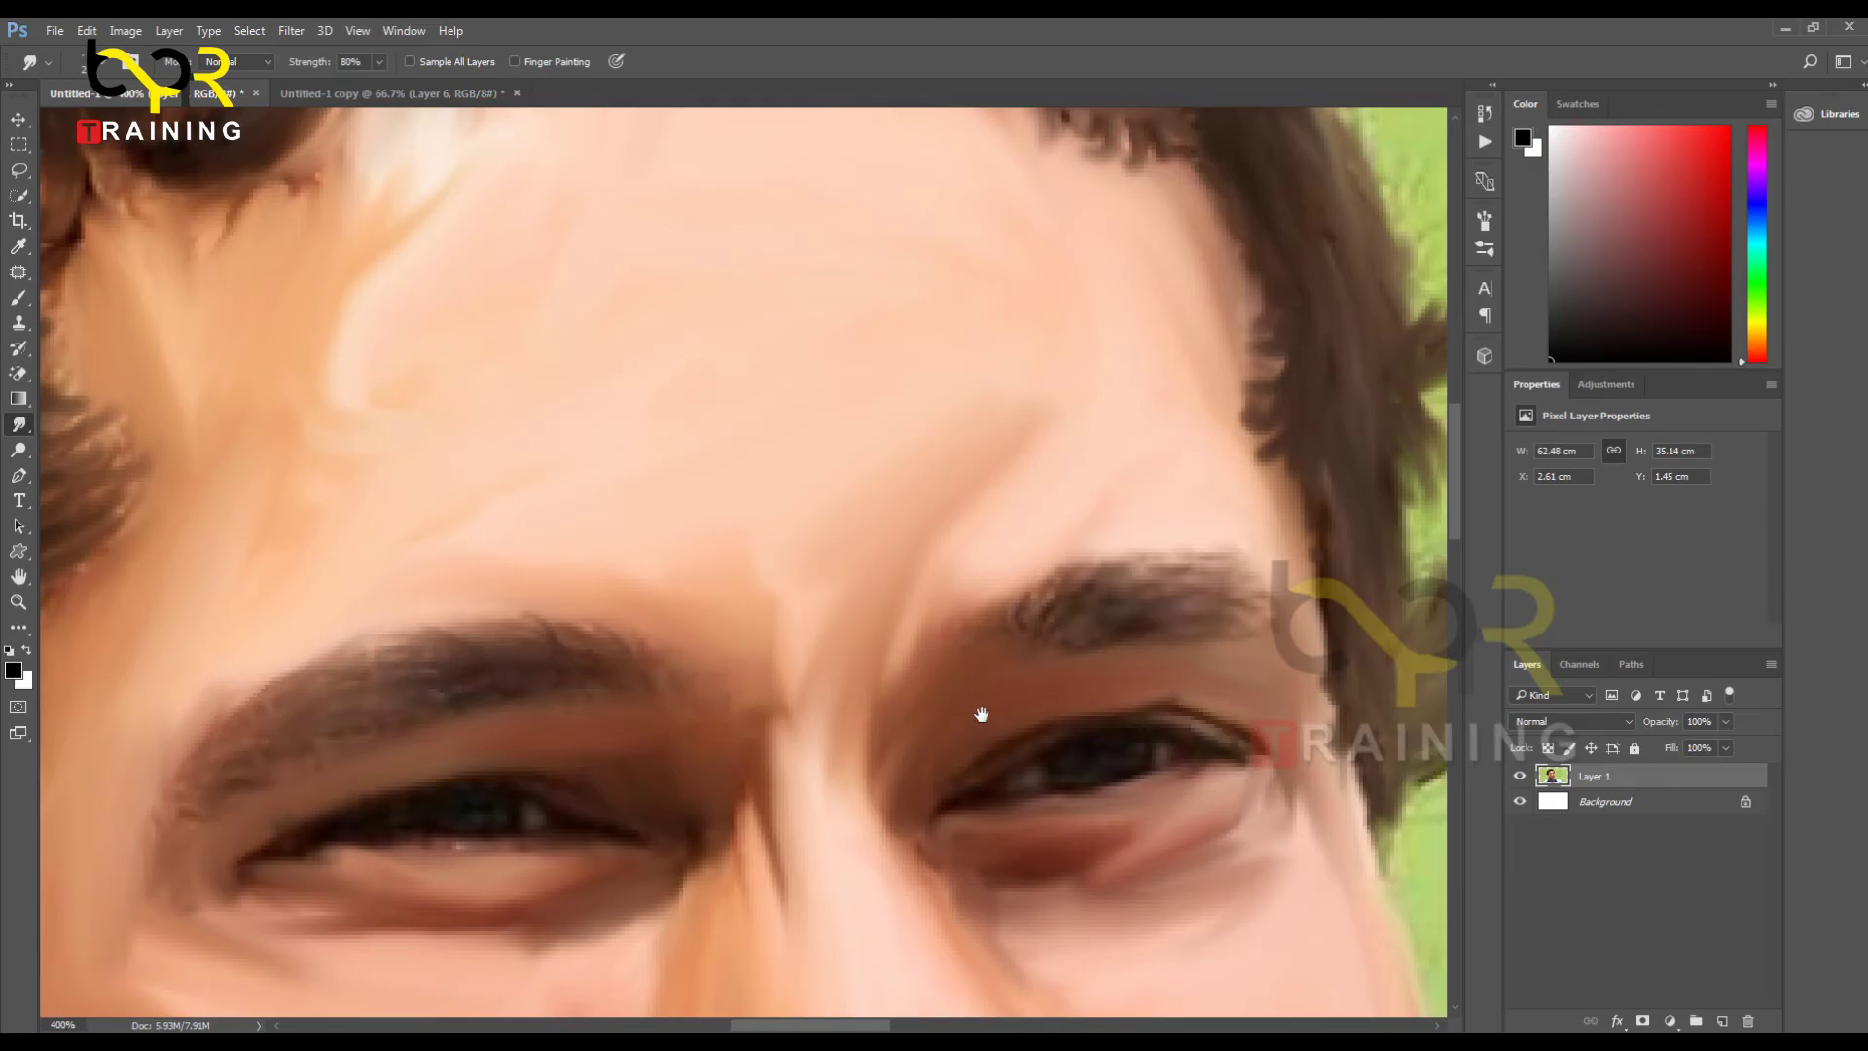
pyautogui.moveTo(981, 715); pyautogui.dragTo(662, 480)
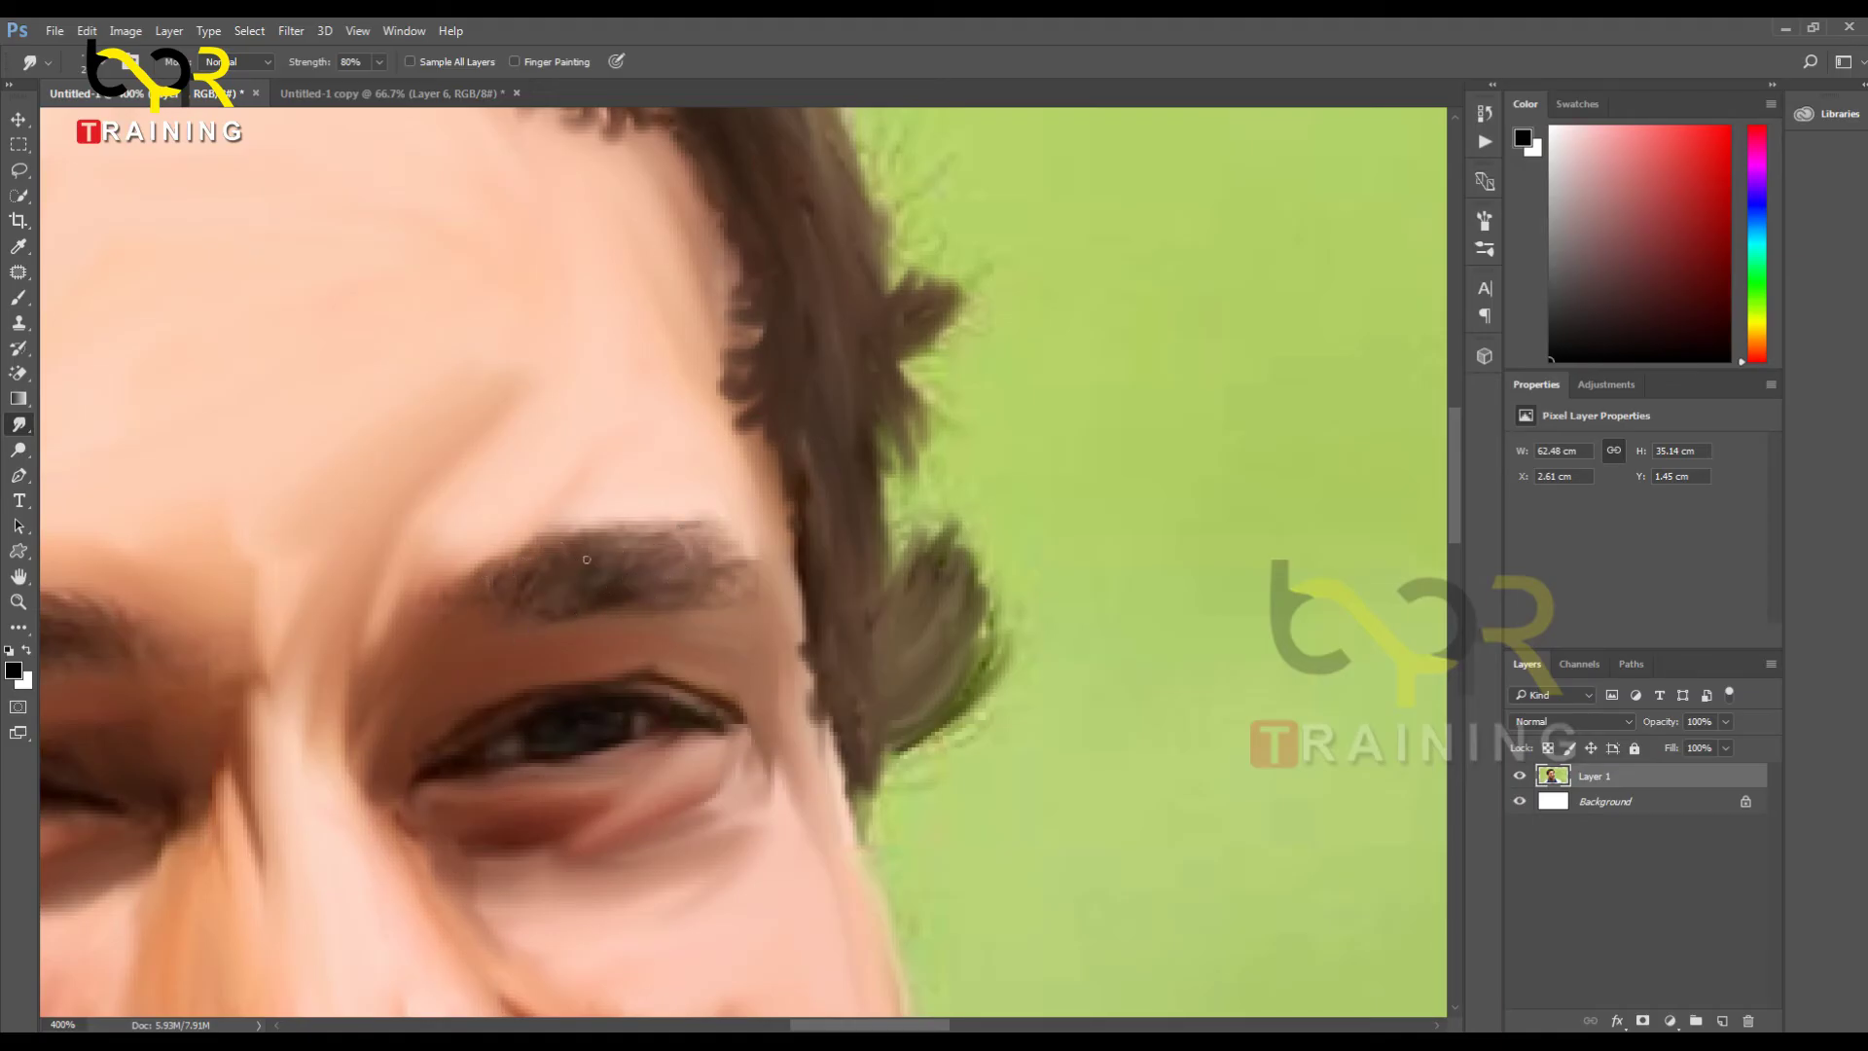
pyautogui.moveTo(603, 537); pyautogui.dragTo(665, 515)
# Step: Smudge the black hair behind and below the left ear to smooth its edge against the green background
pyautogui.hotkey('ctrl', '-')
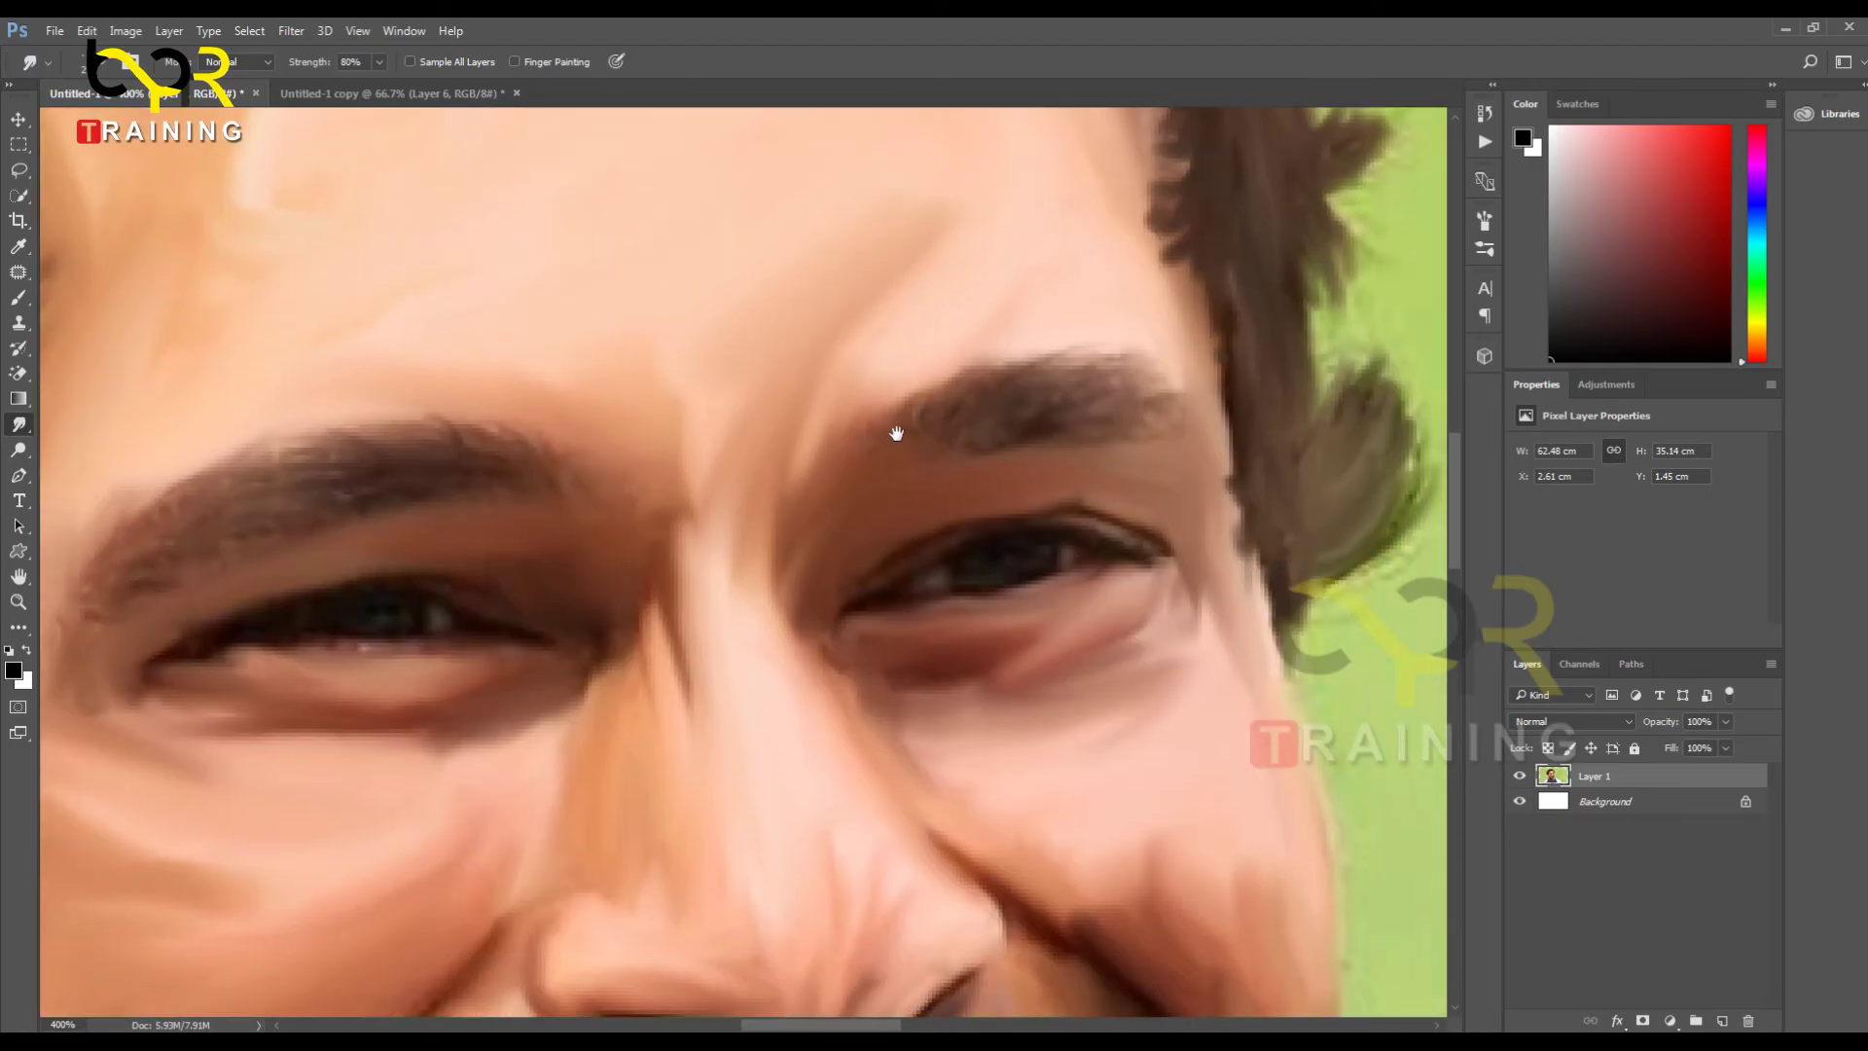
pyautogui.hotkey('ctrl', '-')
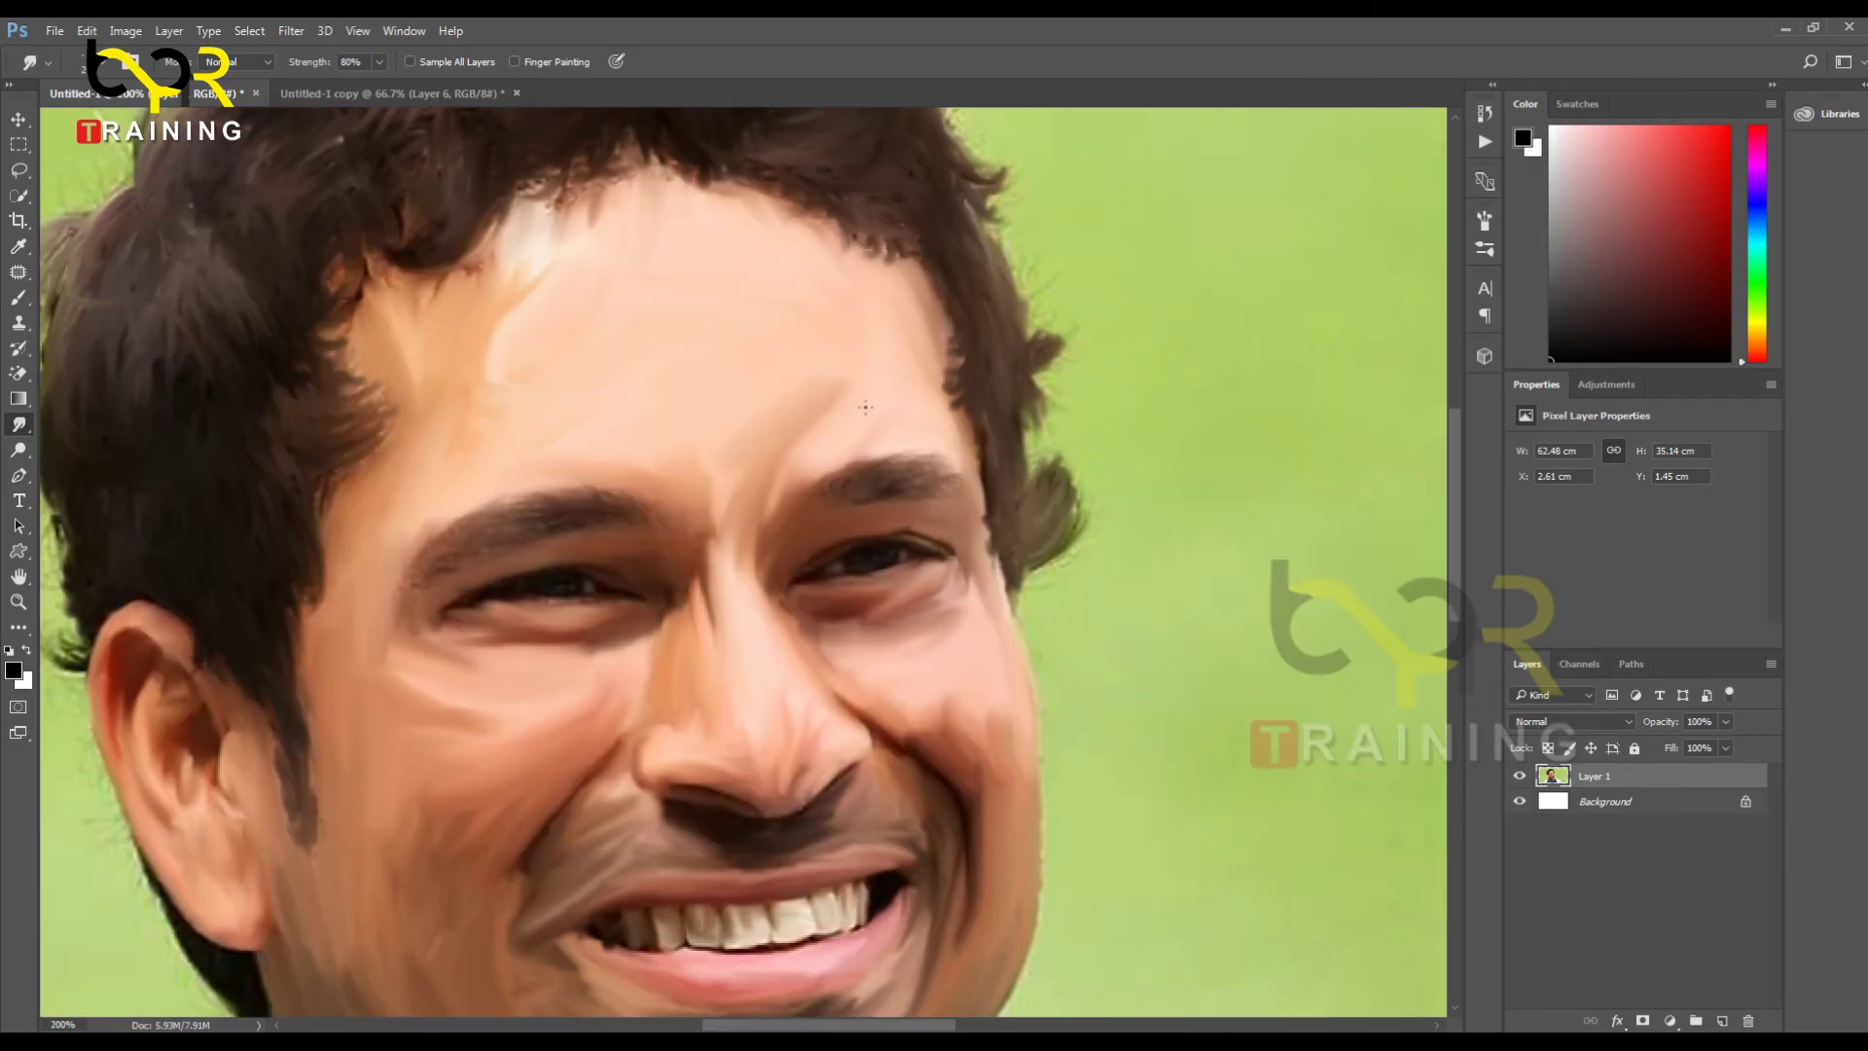
pyautogui.hotkey('ctrl', '-')
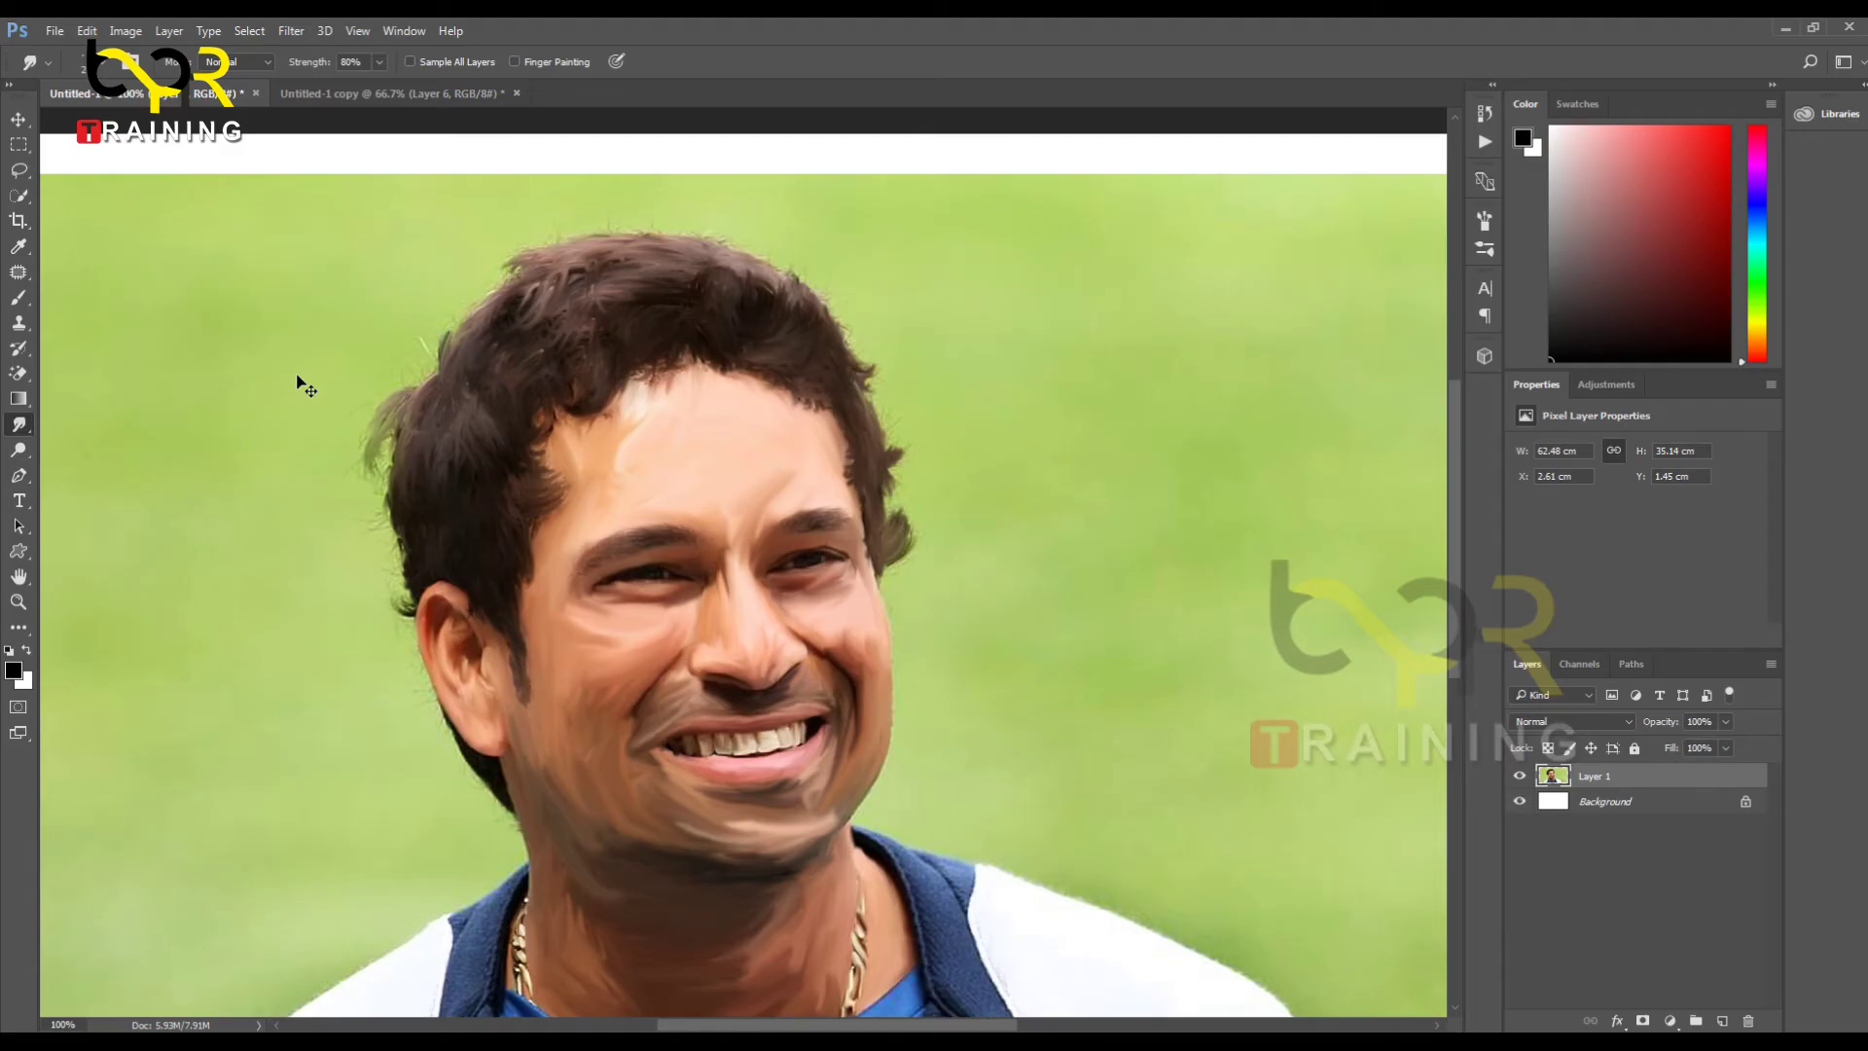
pyautogui.hotkey('ctrl', '-')
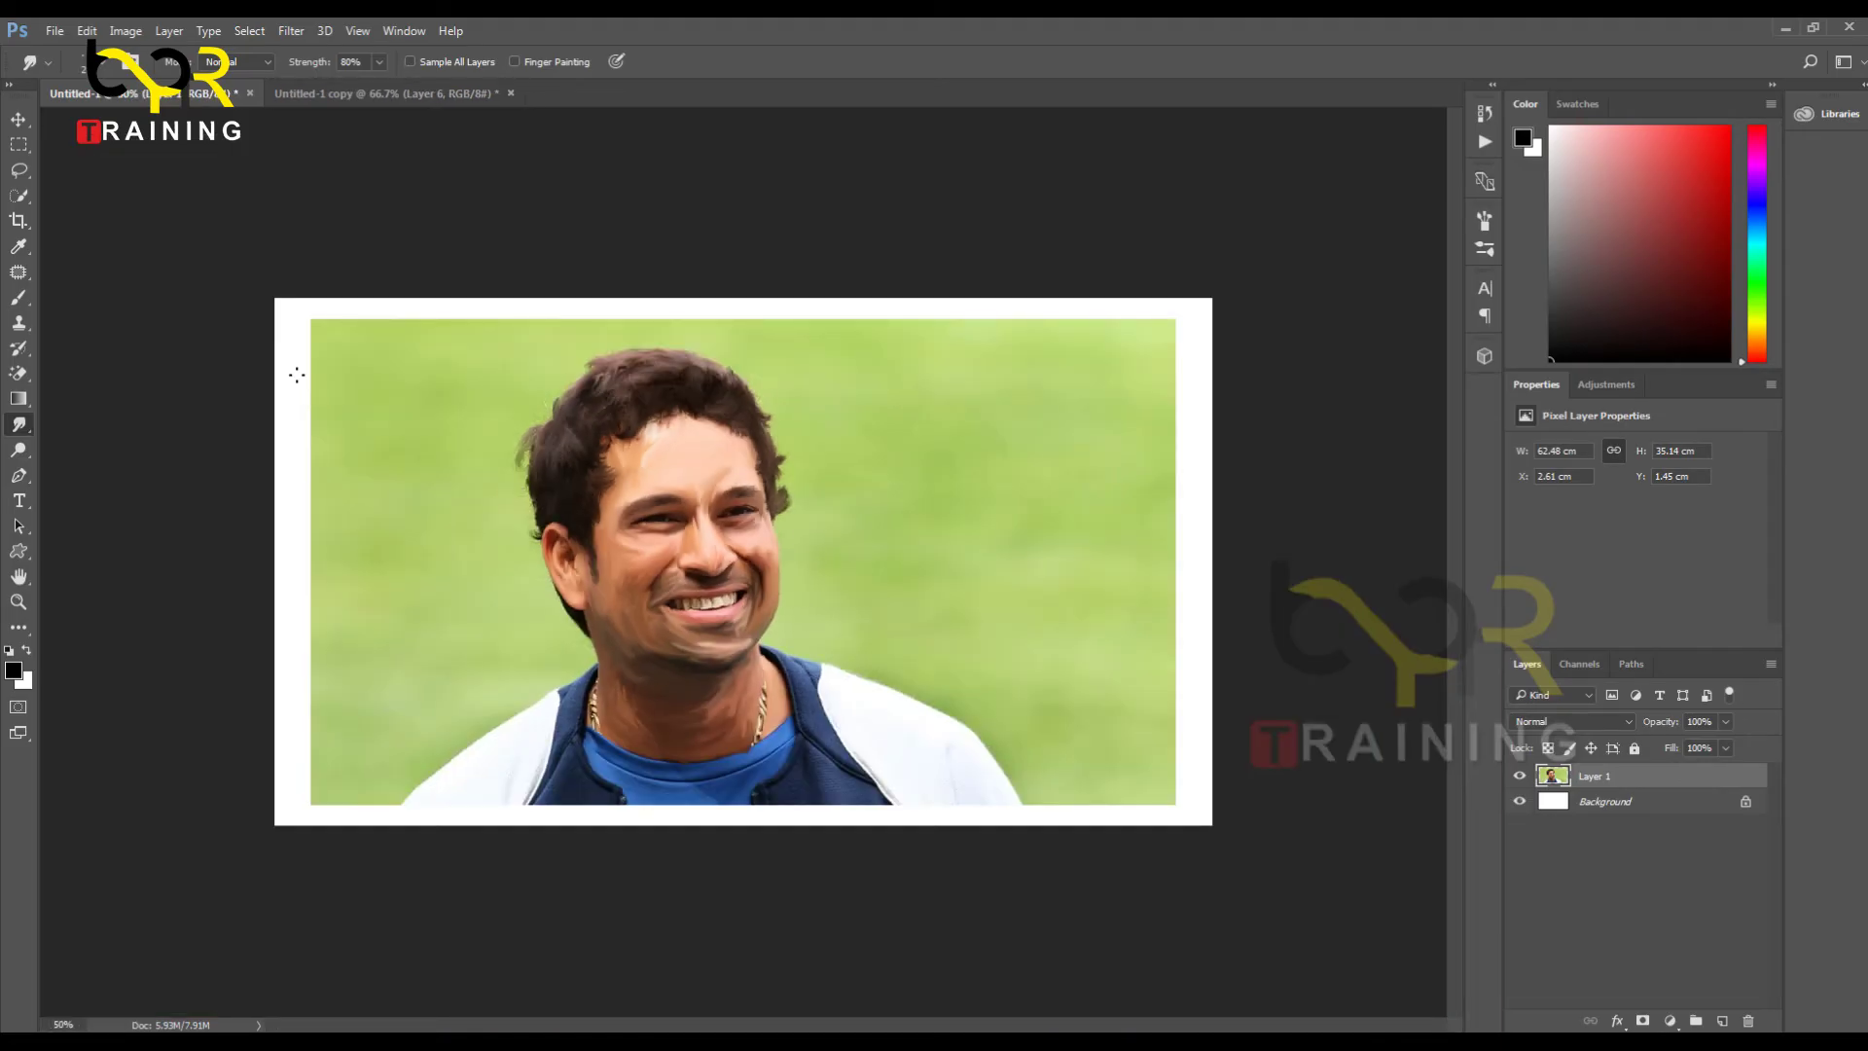
pyautogui.keyDown('ctrl'); pyautogui.click(582, 699); pyautogui.keyUp('ctrl')
pyautogui.keyDown('ctrl'); pyautogui.click(582, 699); pyautogui.keyUp('ctrl')
pyautogui.keyDown('ctrl'); pyautogui.click(494, 746); pyautogui.keyUp('ctrl')
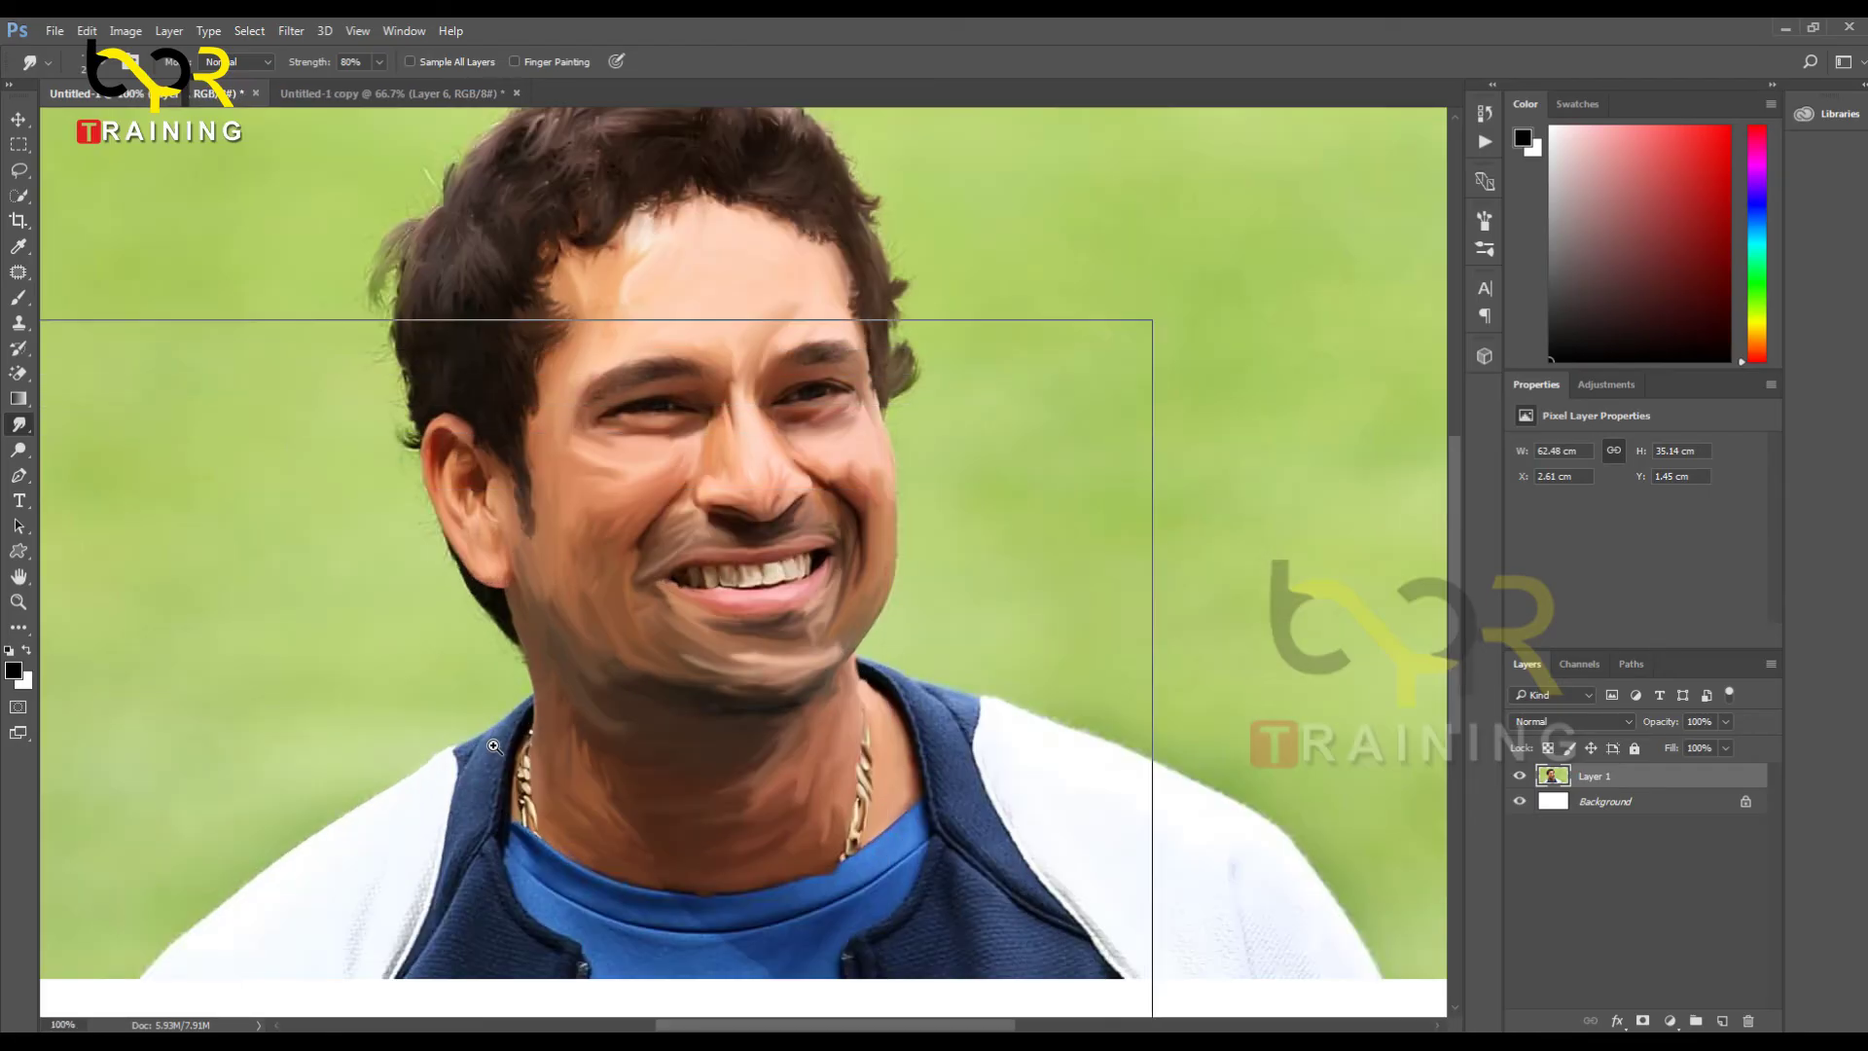
pyautogui.keyDown('ctrl'); pyautogui.click(493, 746); pyautogui.keyUp('ctrl')
pyautogui.keyDown('ctrl'); pyautogui.click(493, 746); pyautogui.keyUp('ctrl')
pyautogui.moveTo(515, 268); pyautogui.dragTo(600, 604)
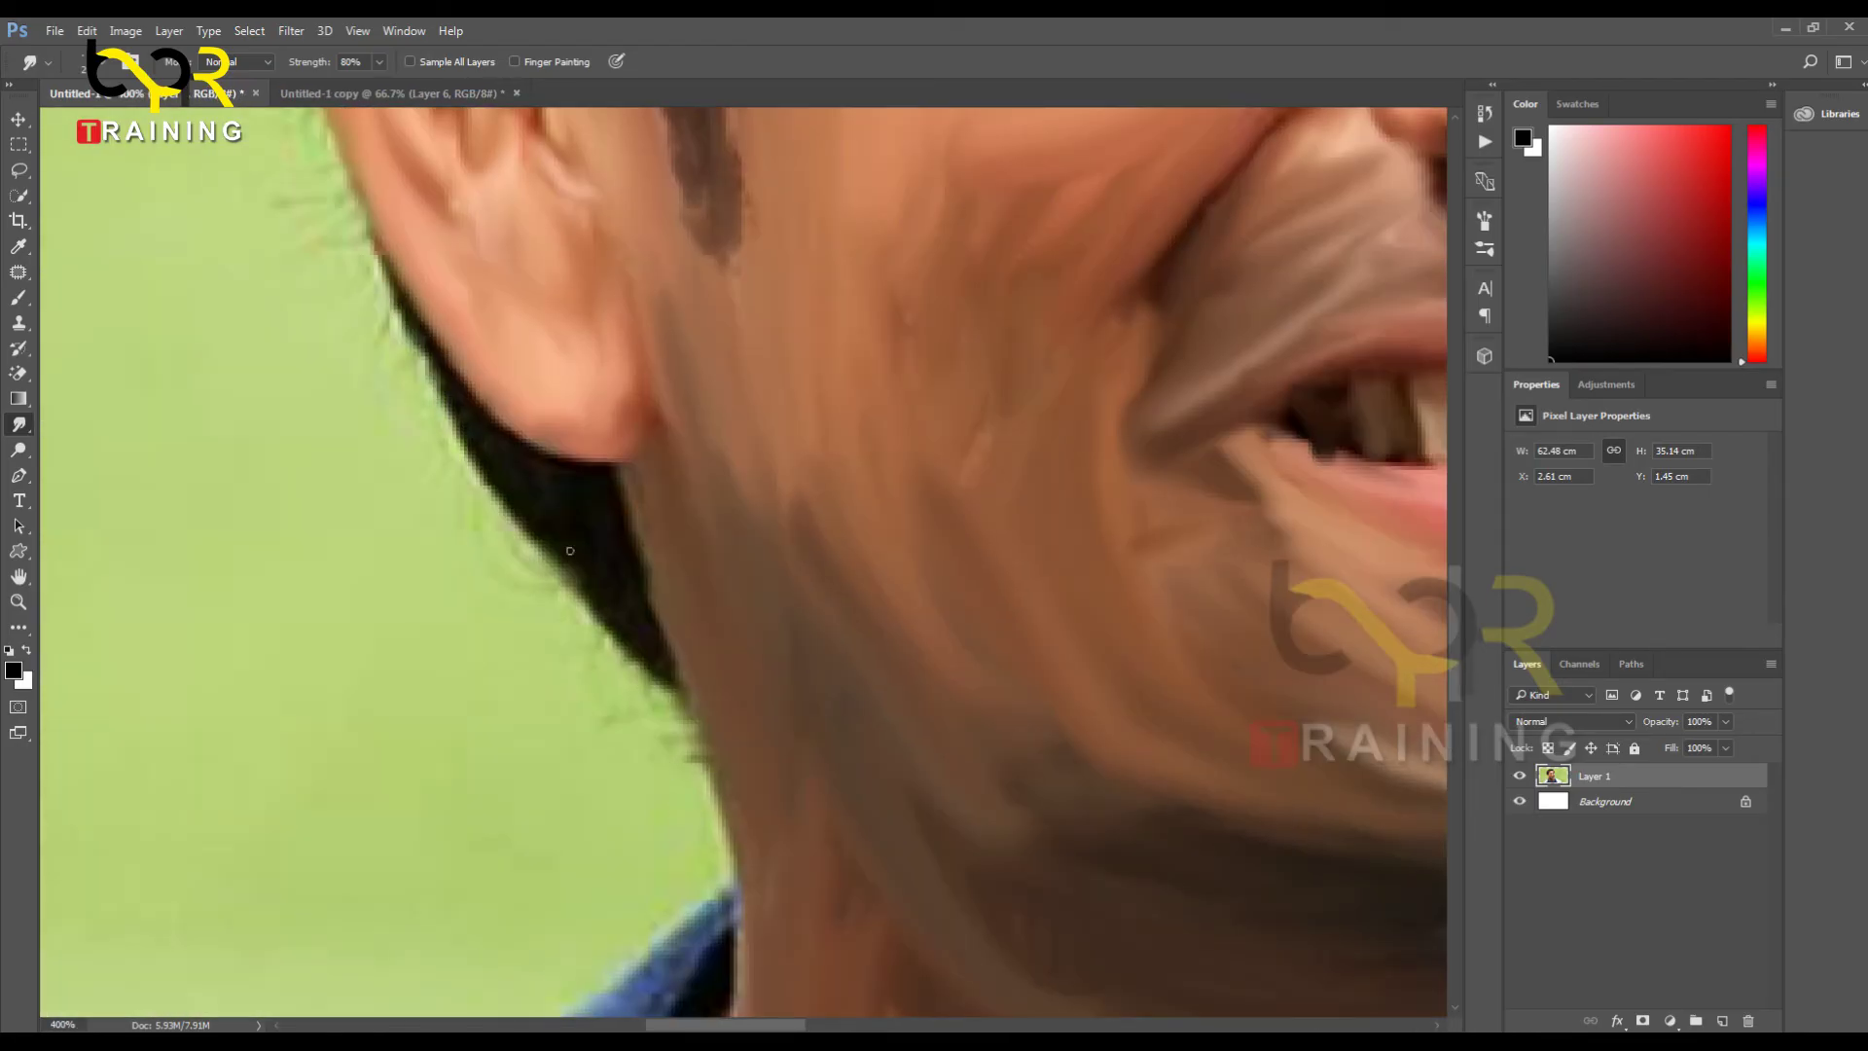
pyautogui.moveTo(548, 469); pyautogui.dragTo(623, 775)
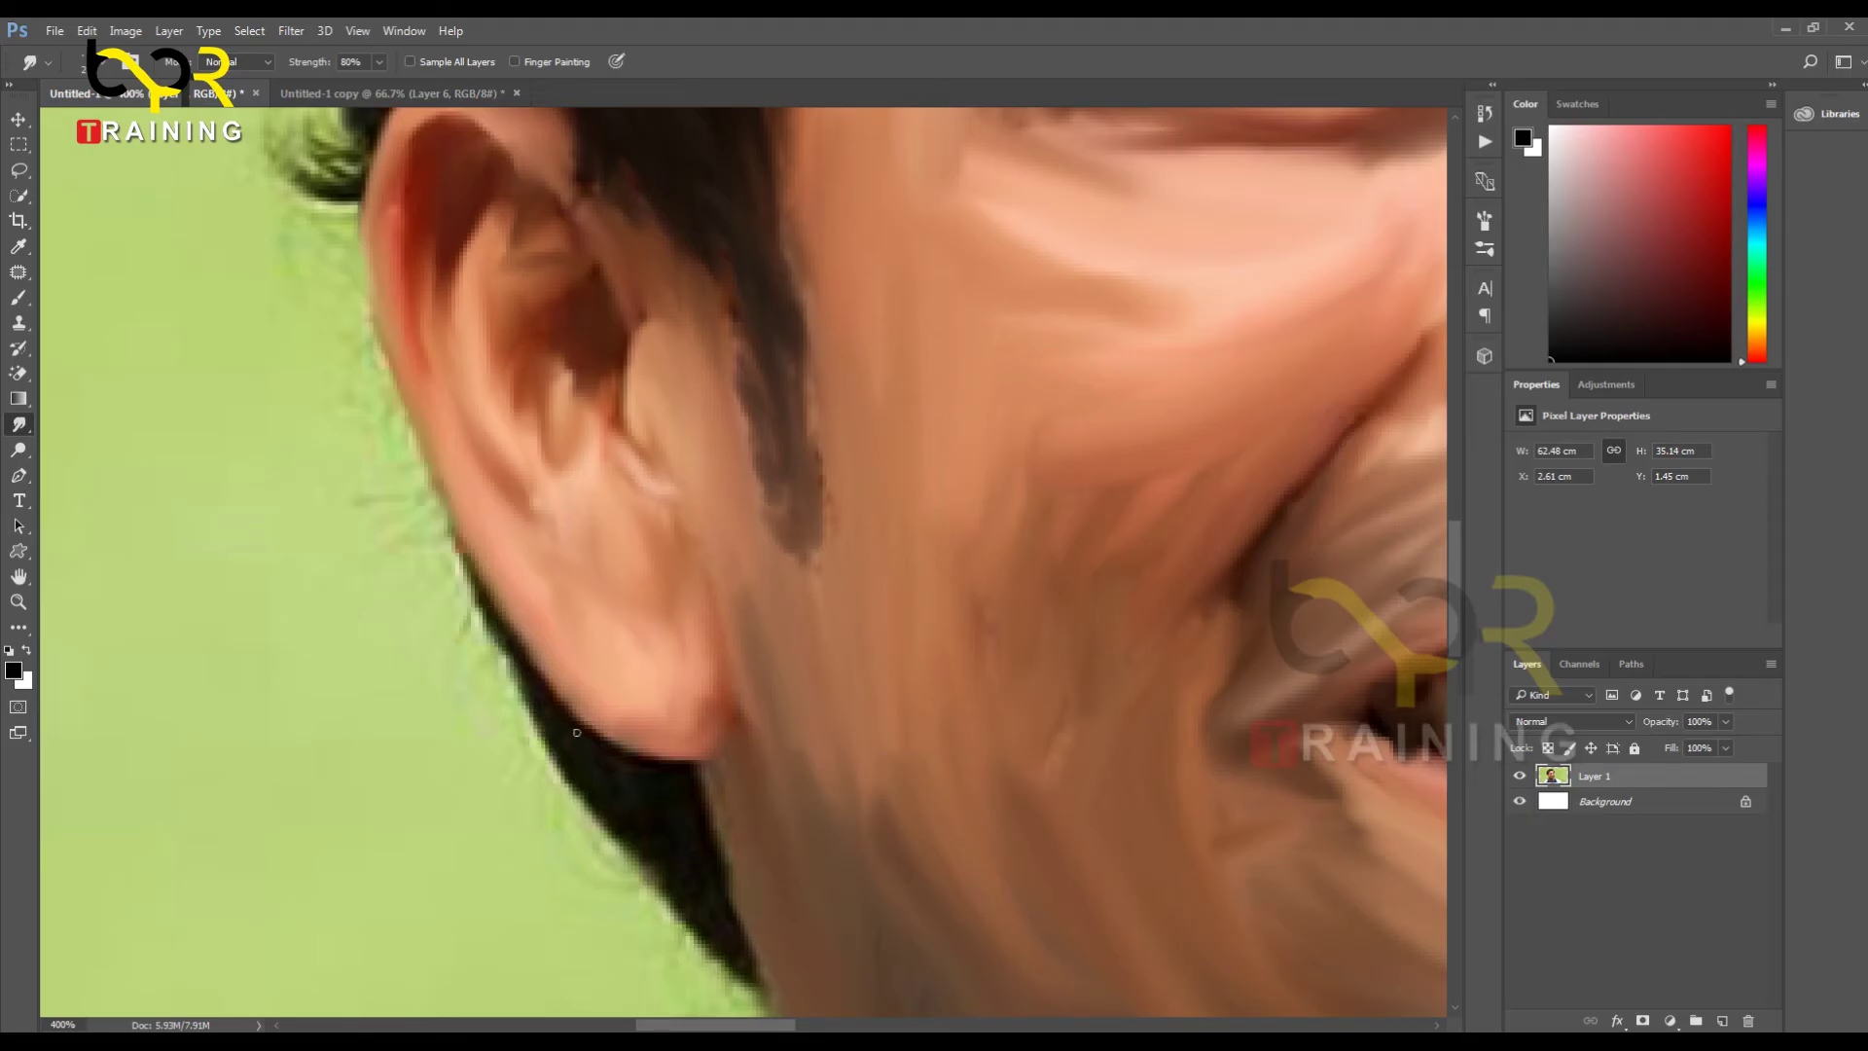
pyautogui.moveTo(596, 797)
pyautogui.mouseDown()
pyautogui.moveTo(627, 870)
pyautogui.moveTo(609, 859)
pyautogui.moveTo(693, 953)
pyautogui.moveTo(655, 882)
pyautogui.mouseUp()
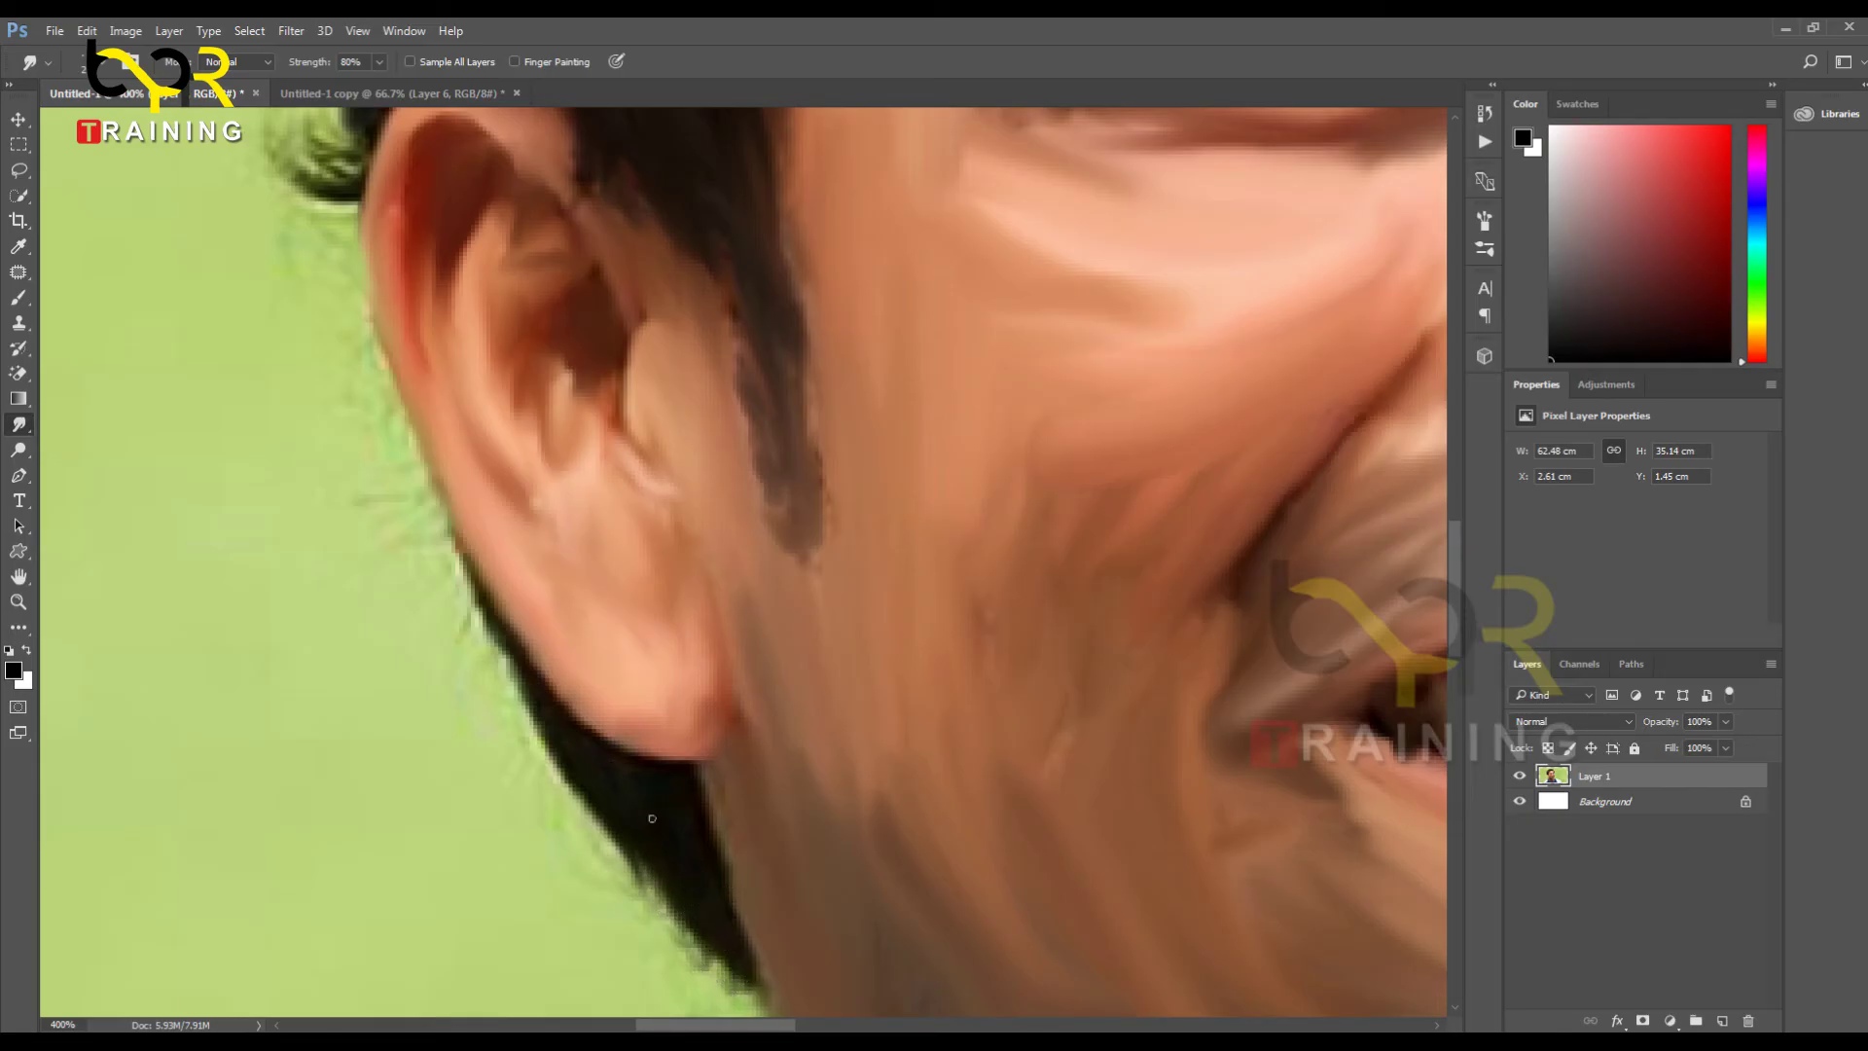
# Step: Smudge the upper part of the navy collar beside the gold chain into smooth lengthwise strokes
pyautogui.moveTo(669, 885); pyautogui.dragTo(625, 588)
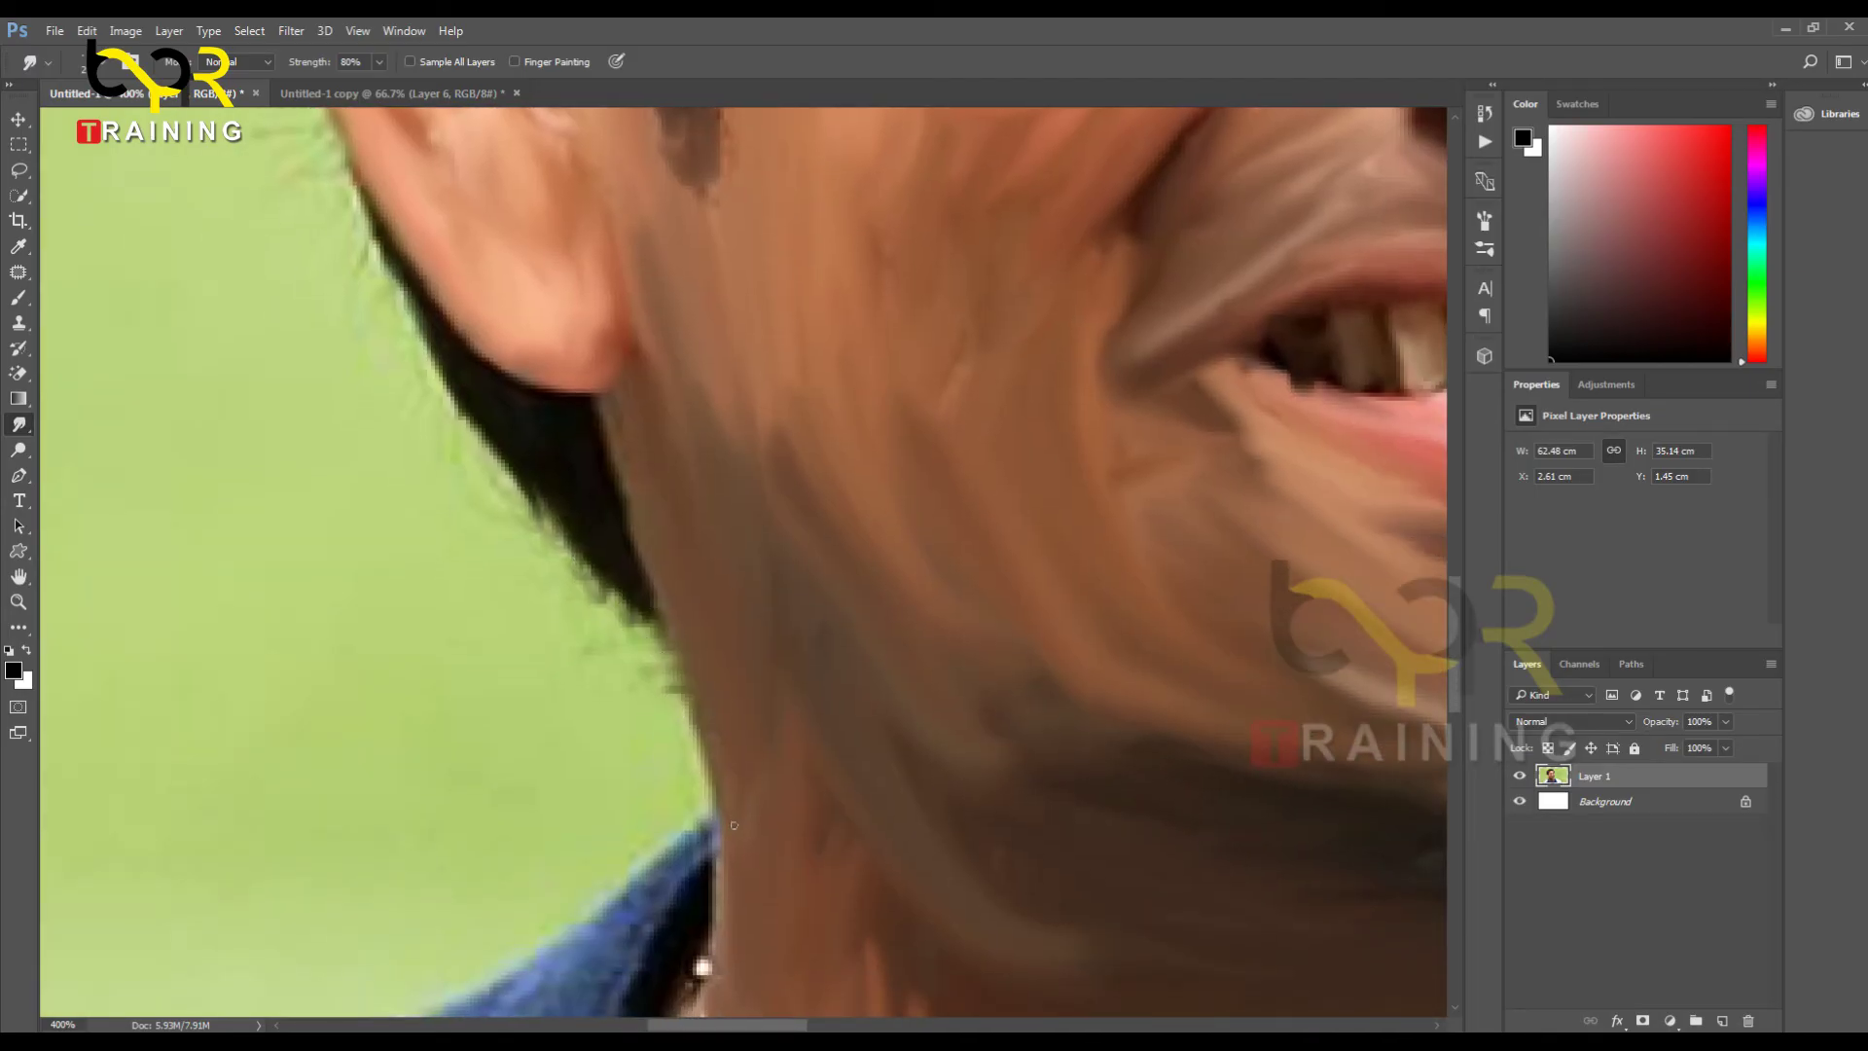
pyautogui.moveTo(679, 675); pyautogui.dragTo(794, 492)
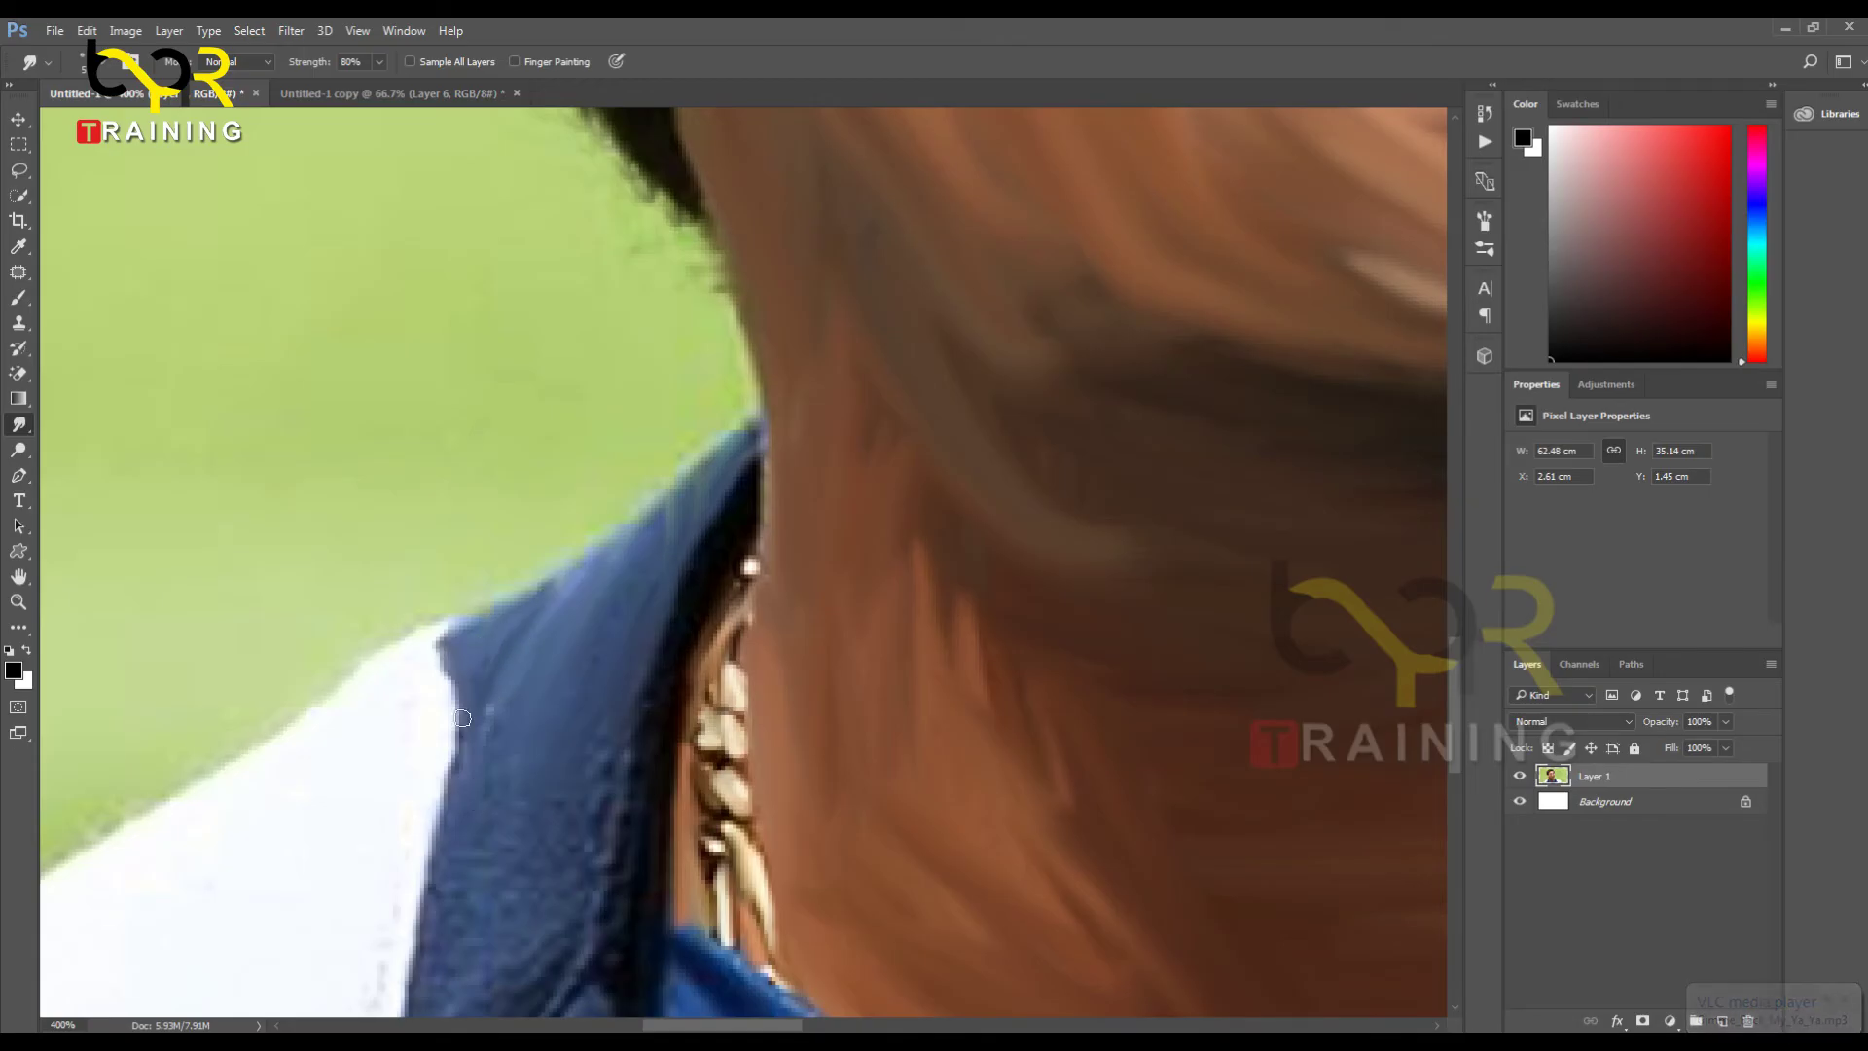
pyautogui.moveTo(525, 678); pyautogui.dragTo(554, 492)
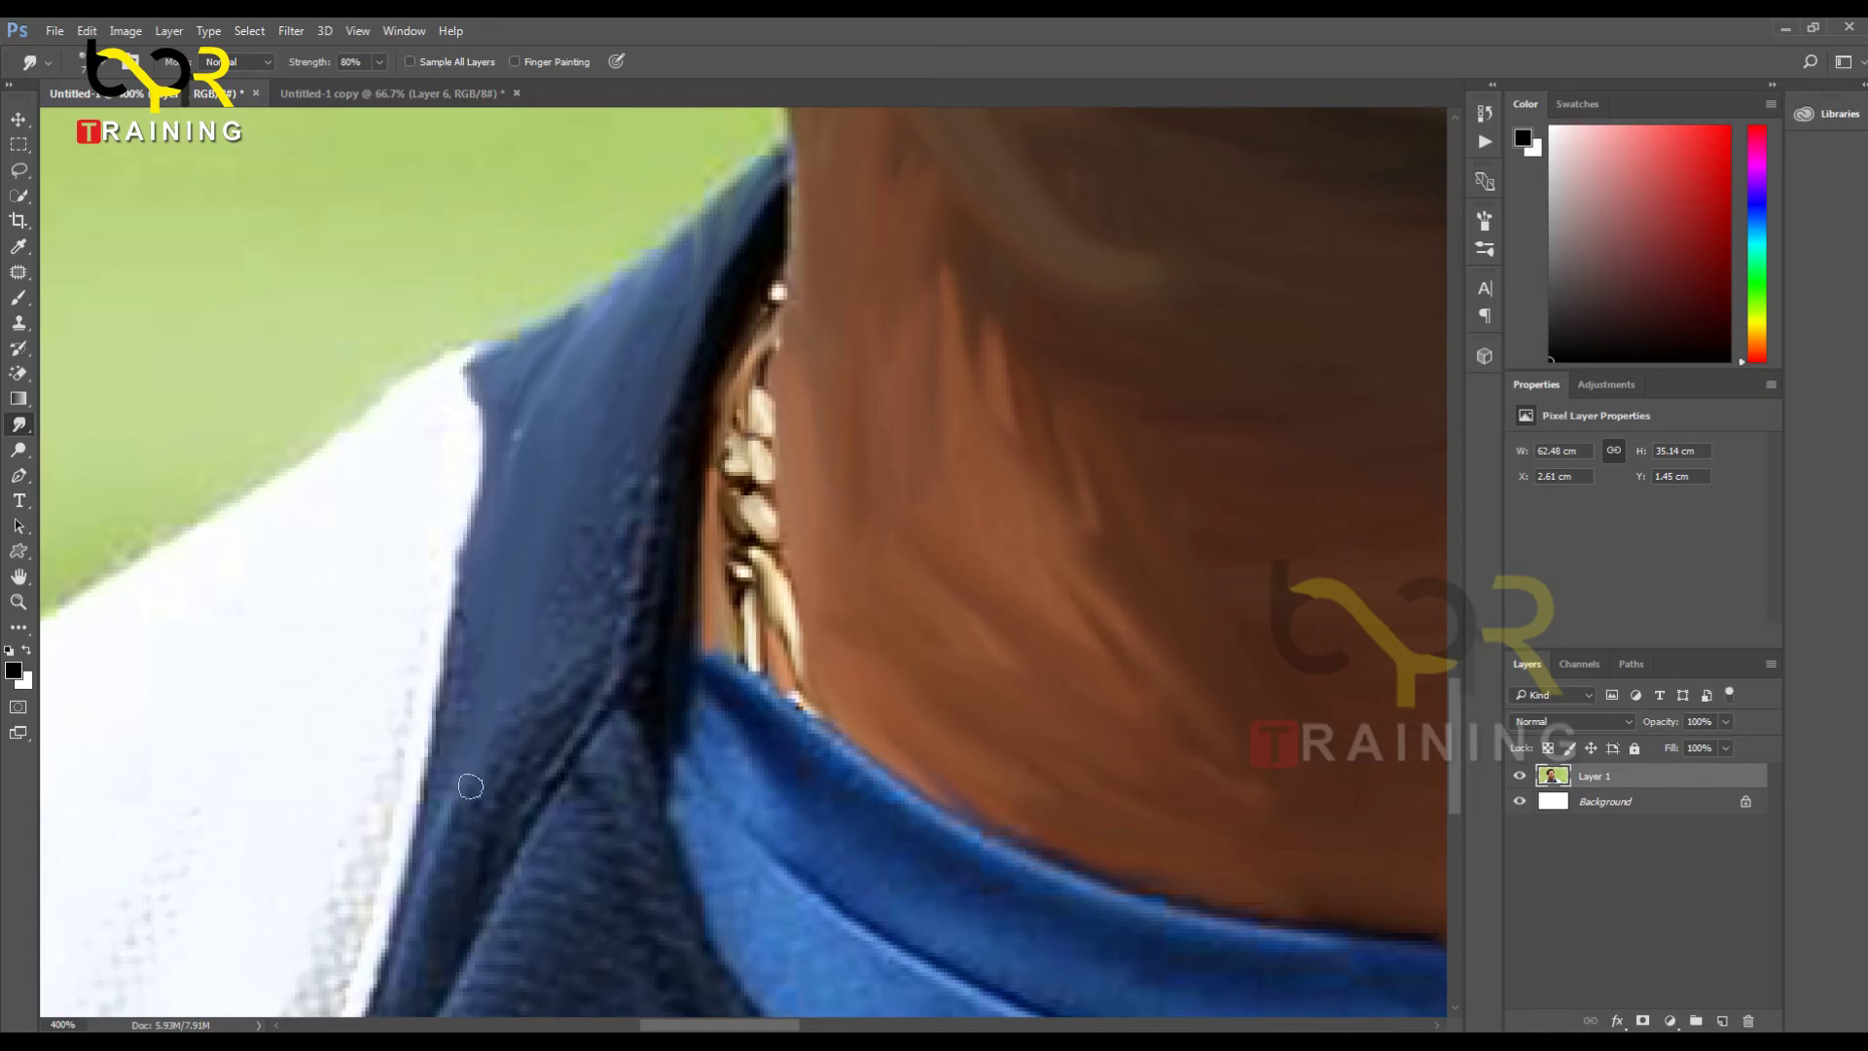
pyautogui.moveTo(512, 542)
pyautogui.mouseDown()
pyautogui.moveTo(565, 584)
pyautogui.moveTo(555, 612)
pyautogui.moveTo(584, 671)
pyautogui.moveTo(655, 415)
pyautogui.moveTo(655, 433)
pyautogui.mouseUp()
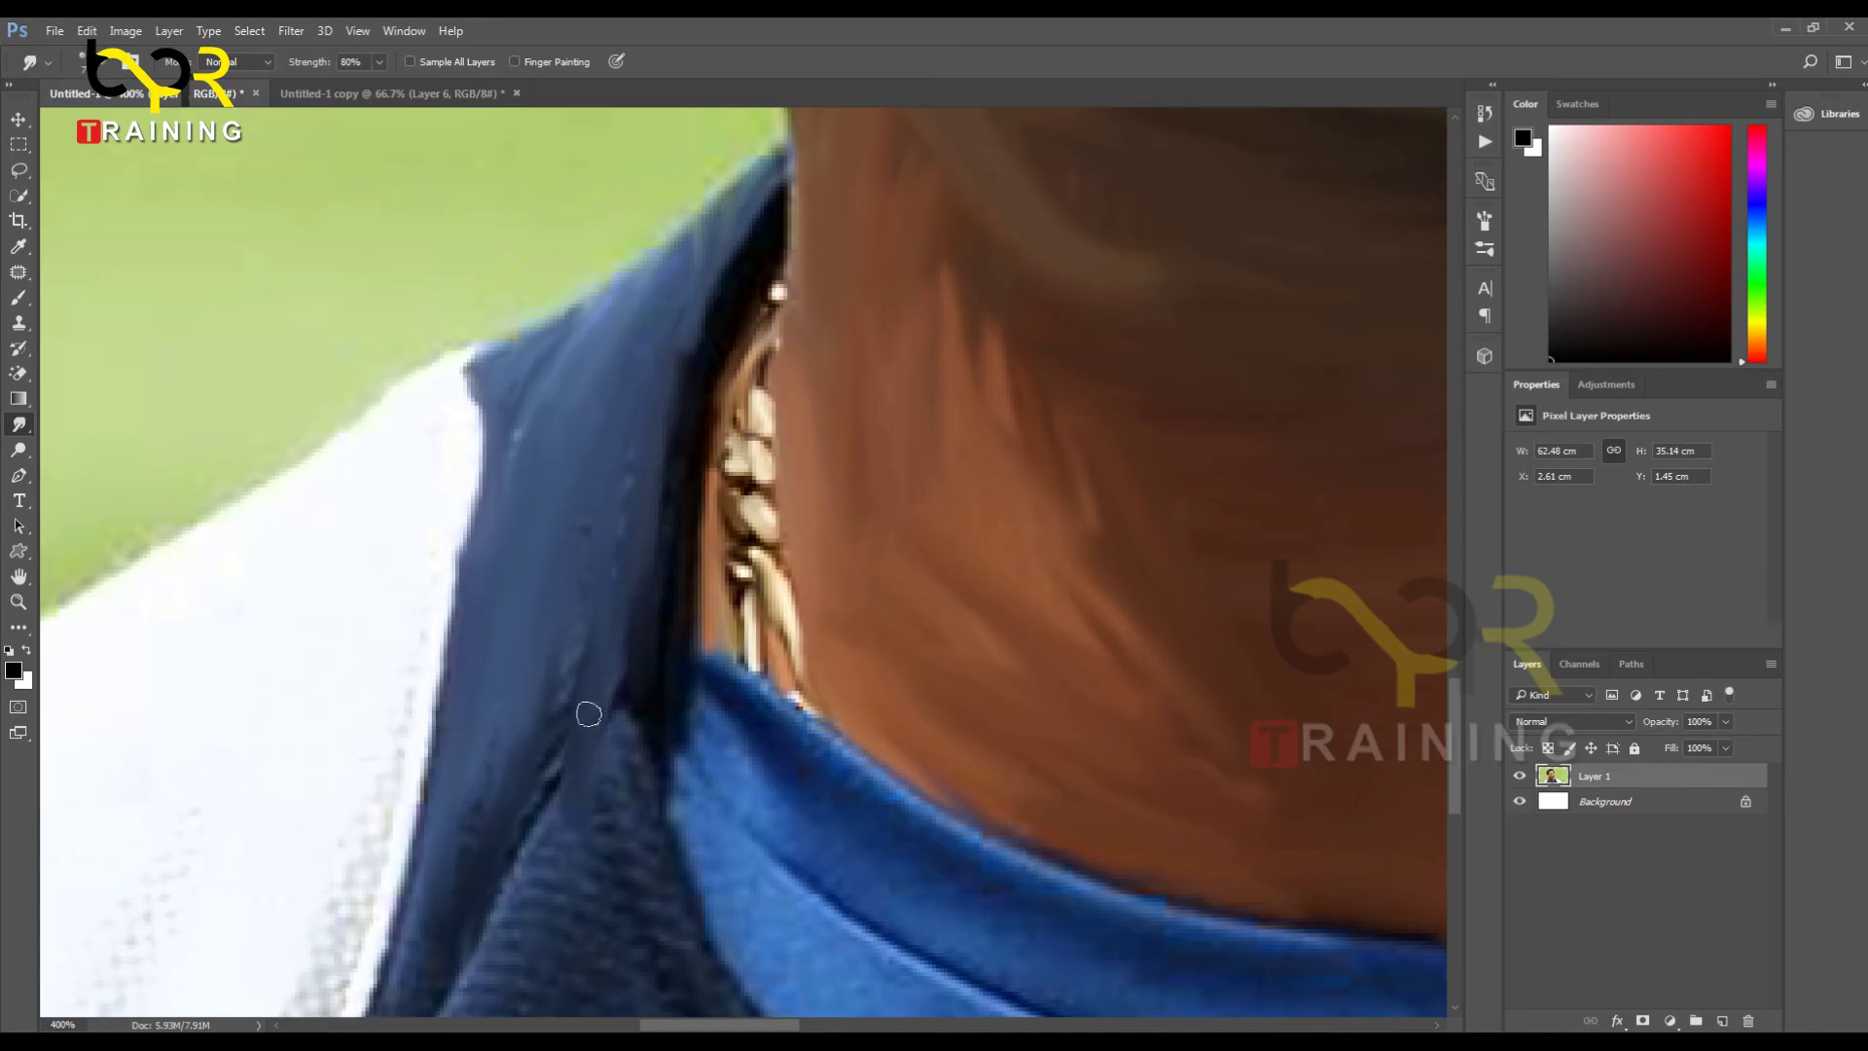
pyautogui.moveTo(692, 281)
pyautogui.mouseDown()
pyautogui.moveTo(587, 637)
pyautogui.moveTo(576, 585)
pyautogui.moveTo(544, 762)
pyautogui.moveTo(600, 469)
pyautogui.moveTo(469, 821)
pyautogui.moveTo(521, 418)
pyautogui.mouseUp()
pyautogui.moveTo(494, 768); pyautogui.dragTo(503, 924)
# Step: Smooth the lower end of the navy collar strip and the left and bottom parts of the knitted navy panel
pyautogui.moveTo(619, 986); pyautogui.dragTo(784, 458)
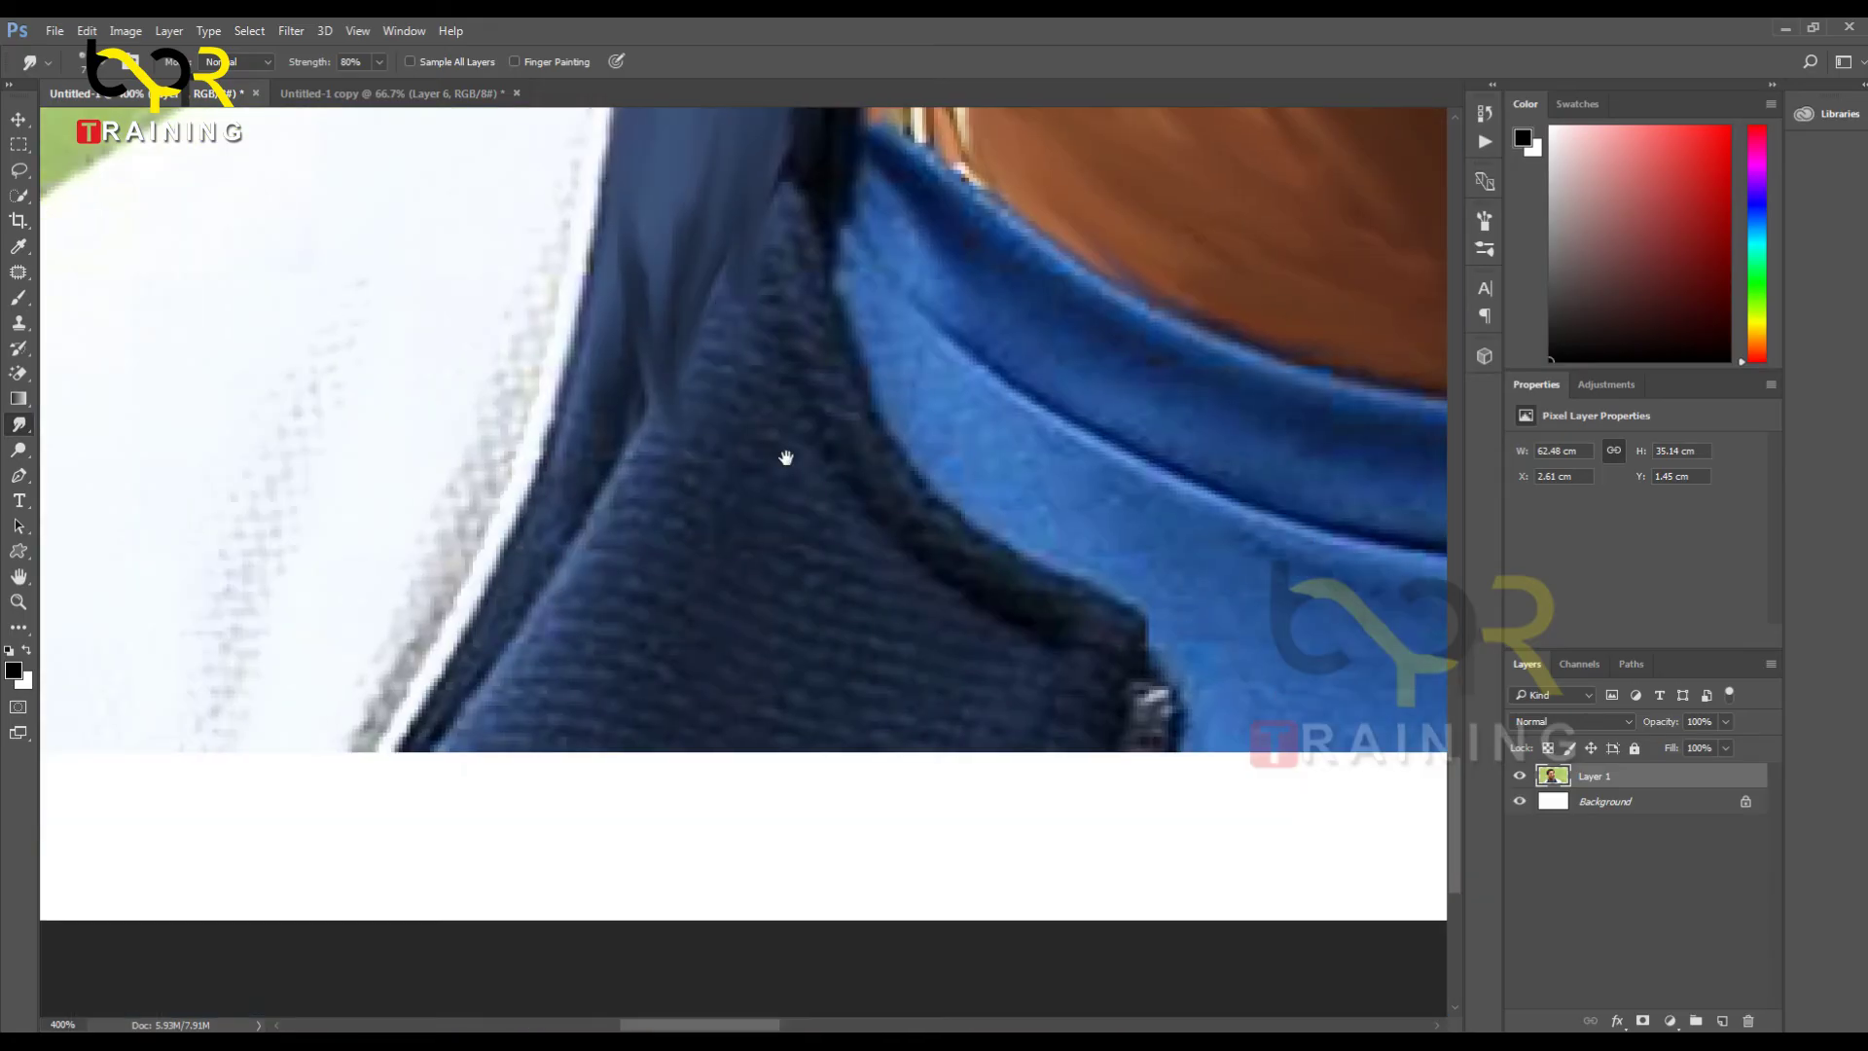
pyautogui.moveTo(602, 337); pyautogui.dragTo(565, 528)
pyautogui.moveTo(587, 358); pyautogui.dragTo(518, 597)
pyautogui.moveTo(580, 483); pyautogui.dragTo(452, 681)
pyautogui.moveTo(508, 580); pyautogui.dragTo(425, 734)
pyautogui.moveTo(532, 559)
pyautogui.mouseDown()
pyautogui.moveTo(602, 514)
pyautogui.moveTo(658, 202)
pyautogui.moveTo(609, 447)
pyautogui.moveTo(789, 189)
pyautogui.moveTo(704, 406)
pyautogui.moveTo(728, 239)
pyautogui.moveTo(769, 222)
pyautogui.moveTo(652, 475)
pyautogui.moveTo(671, 365)
pyautogui.moveTo(719, 260)
pyautogui.moveTo(575, 619)
pyautogui.moveTo(627, 412)
pyautogui.moveTo(519, 692)
pyautogui.moveTo(600, 541)
pyautogui.moveTo(497, 703)
pyautogui.moveTo(551, 606)
pyautogui.moveTo(446, 737)
pyautogui.moveTo(1213, 732)
pyautogui.moveTo(966, 719)
pyautogui.moveTo(1165, 701)
pyautogui.moveTo(1150, 693)
pyautogui.moveTo(908, 699)
pyautogui.moveTo(673, 661)
pyautogui.moveTo(984, 701)
pyautogui.moveTo(671, 692)
pyautogui.moveTo(990, 724)
pyautogui.moveTo(517, 717)
pyautogui.moveTo(722, 682)
pyautogui.moveTo(497, 696)
pyautogui.moveTo(801, 690)
pyautogui.moveTo(554, 682)
pyautogui.moveTo(596, 657)
pyautogui.moveTo(1063, 685)
pyautogui.moveTo(718, 677)
pyautogui.moveTo(1083, 665)
pyautogui.moveTo(628, 658)
pyautogui.mouseUp()
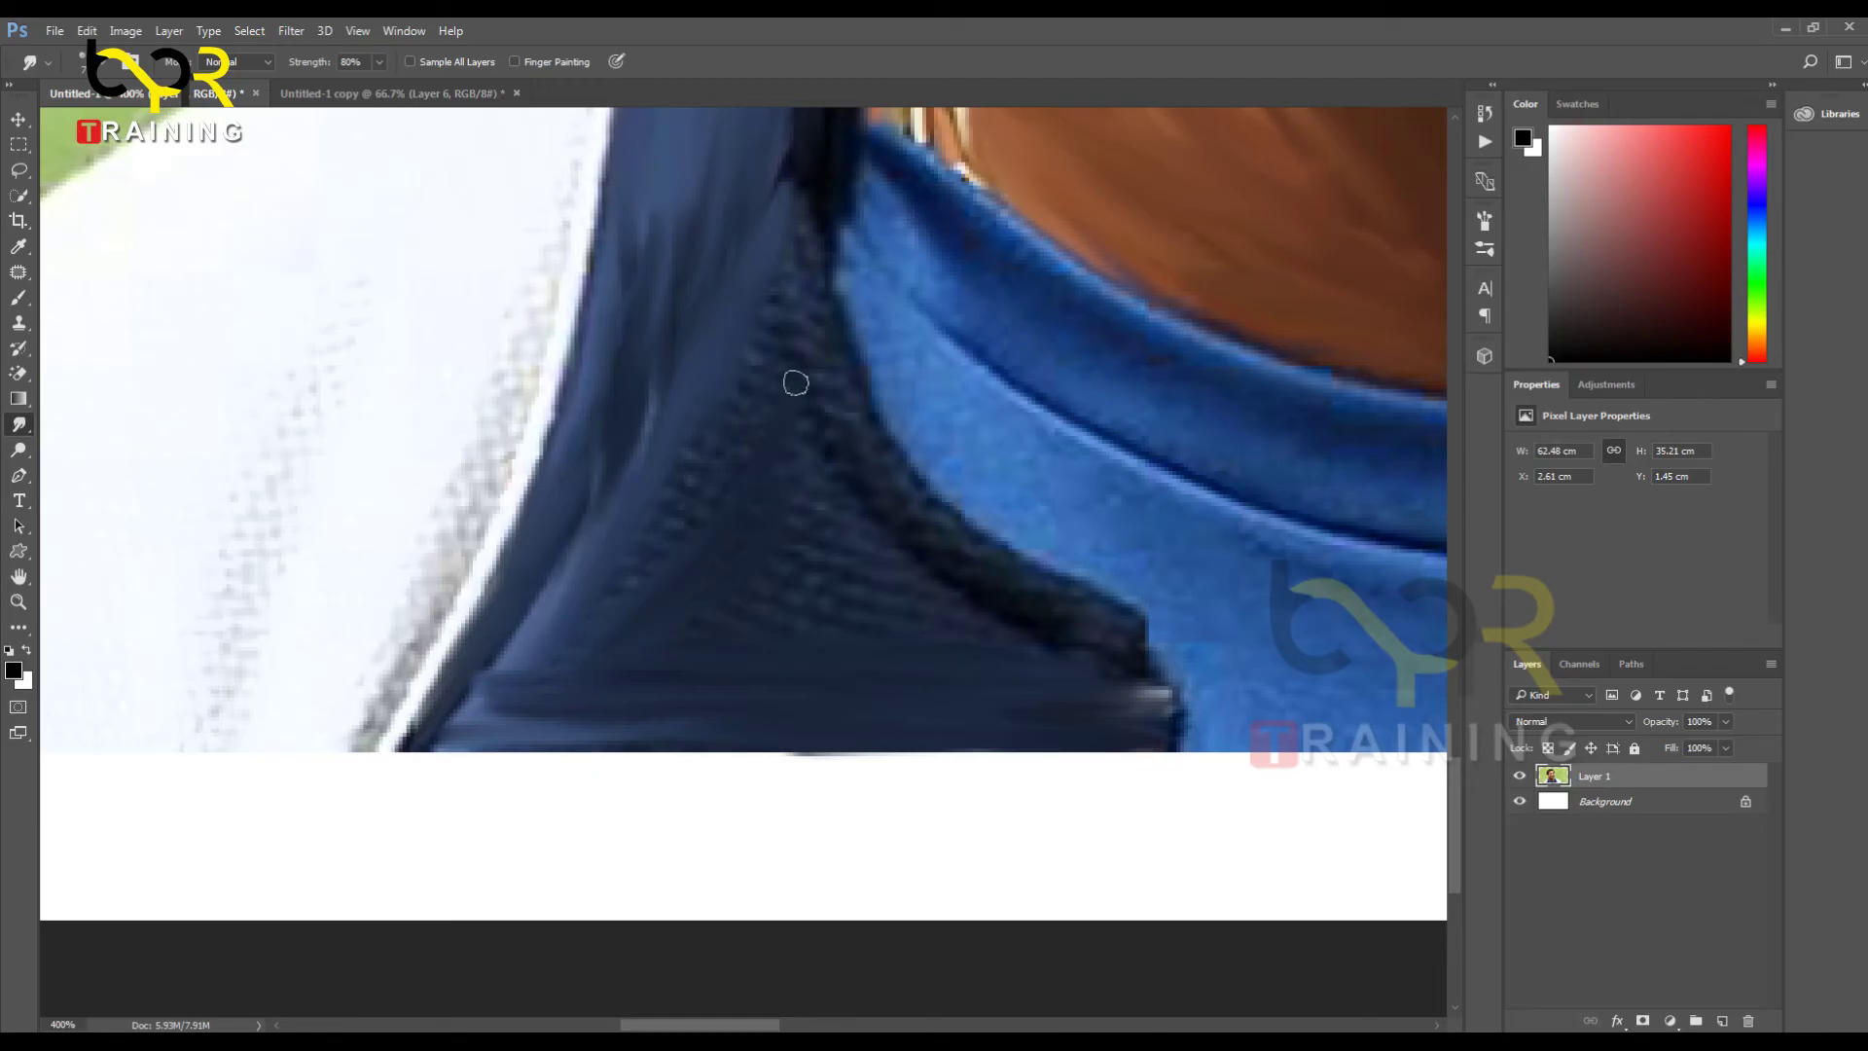
# Step: Blend the remaining knit texture of the navy panel and its dark border along the blue shirt
pyautogui.scroll(5, 792, 379)
pyautogui.moveTo(824, 463)
pyautogui.mouseDown()
pyautogui.moveTo(824, 508)
pyautogui.moveTo(845, 433)
pyautogui.moveTo(734, 689)
pyautogui.moveTo(806, 387)
pyautogui.moveTo(710, 792)
pyautogui.moveTo(770, 621)
pyautogui.moveTo(680, 735)
pyautogui.moveTo(712, 709)
pyautogui.moveTo(737, 589)
pyautogui.moveTo(627, 812)
pyautogui.moveTo(657, 678)
pyautogui.moveTo(541, 902)
pyautogui.moveTo(647, 753)
pyautogui.moveTo(582, 909)
pyautogui.mouseUp()
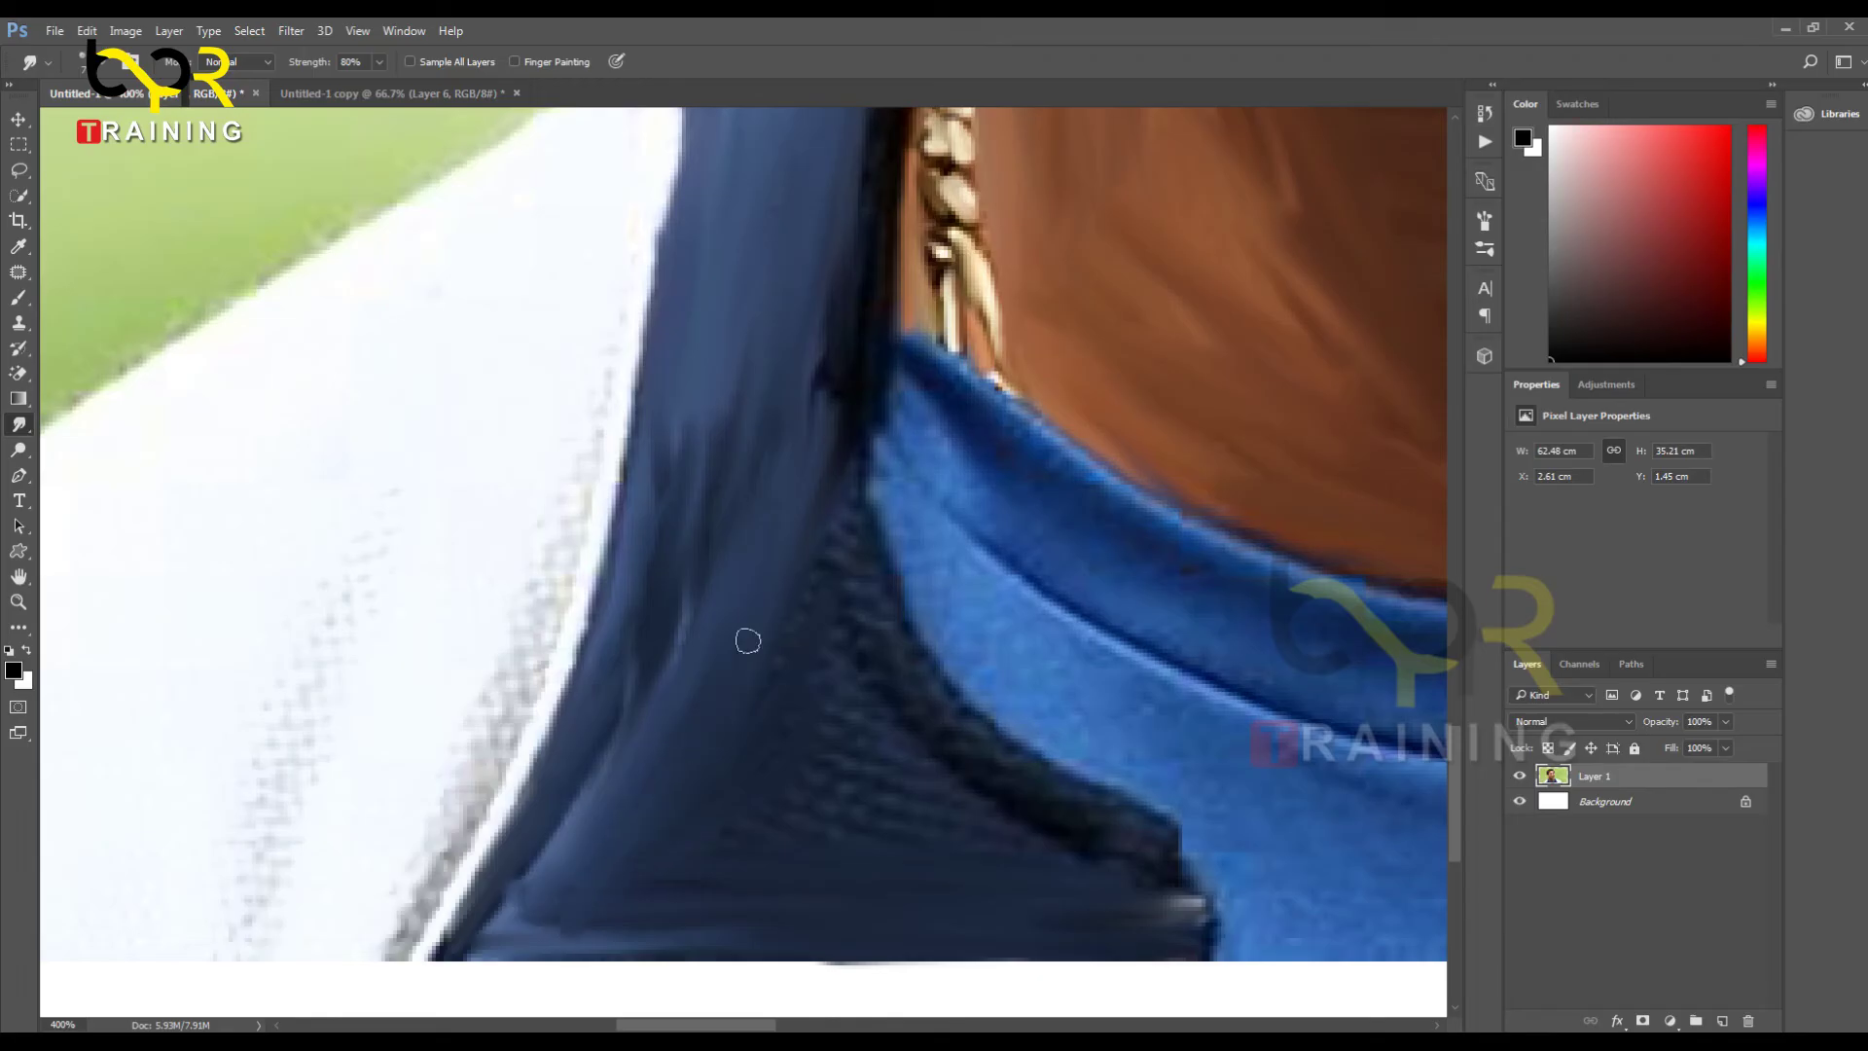
pyautogui.moveTo(839, 504)
pyautogui.mouseDown()
pyautogui.moveTo(750, 843)
pyautogui.moveTo(814, 585)
pyautogui.moveTo(831, 732)
pyautogui.moveTo(843, 446)
pyautogui.moveTo(928, 687)
pyautogui.moveTo(865, 575)
pyautogui.moveTo(983, 752)
pyautogui.moveTo(927, 679)
pyautogui.moveTo(1095, 811)
pyautogui.moveTo(943, 692)
pyautogui.moveTo(1123, 786)
pyautogui.moveTo(942, 780)
pyautogui.moveTo(1166, 844)
pyautogui.moveTo(1155, 830)
pyautogui.moveTo(1050, 815)
pyautogui.moveTo(1186, 877)
pyautogui.moveTo(1113, 863)
pyautogui.moveTo(1208, 916)
pyautogui.moveTo(1083, 897)
pyautogui.moveTo(1151, 882)
pyautogui.moveTo(843, 738)
pyautogui.moveTo(958, 812)
pyautogui.moveTo(805, 623)
pyautogui.moveTo(984, 839)
pyautogui.moveTo(826, 559)
pyautogui.moveTo(991, 796)
pyautogui.moveTo(797, 571)
pyautogui.moveTo(887, 794)
pyautogui.moveTo(816, 648)
pyautogui.moveTo(934, 808)
pyautogui.moveTo(863, 789)
pyautogui.moveTo(839, 758)
pyautogui.moveTo(970, 891)
pyautogui.moveTo(812, 777)
pyautogui.moveTo(912, 845)
pyautogui.moveTo(755, 783)
pyautogui.moveTo(885, 841)
pyautogui.moveTo(788, 807)
pyautogui.moveTo(878, 819)
pyautogui.moveTo(819, 808)
pyautogui.moveTo(824, 763)
pyautogui.moveTo(855, 873)
pyautogui.moveTo(664, 790)
pyautogui.moveTo(796, 800)
pyautogui.moveTo(740, 852)
pyautogui.moveTo(785, 599)
pyautogui.moveTo(886, 856)
pyautogui.moveTo(946, 831)
pyautogui.moveTo(1129, 878)
pyautogui.moveTo(892, 768)
pyautogui.moveTo(1048, 828)
pyautogui.mouseUp()
pyautogui.scroll(-3, 959, 884)
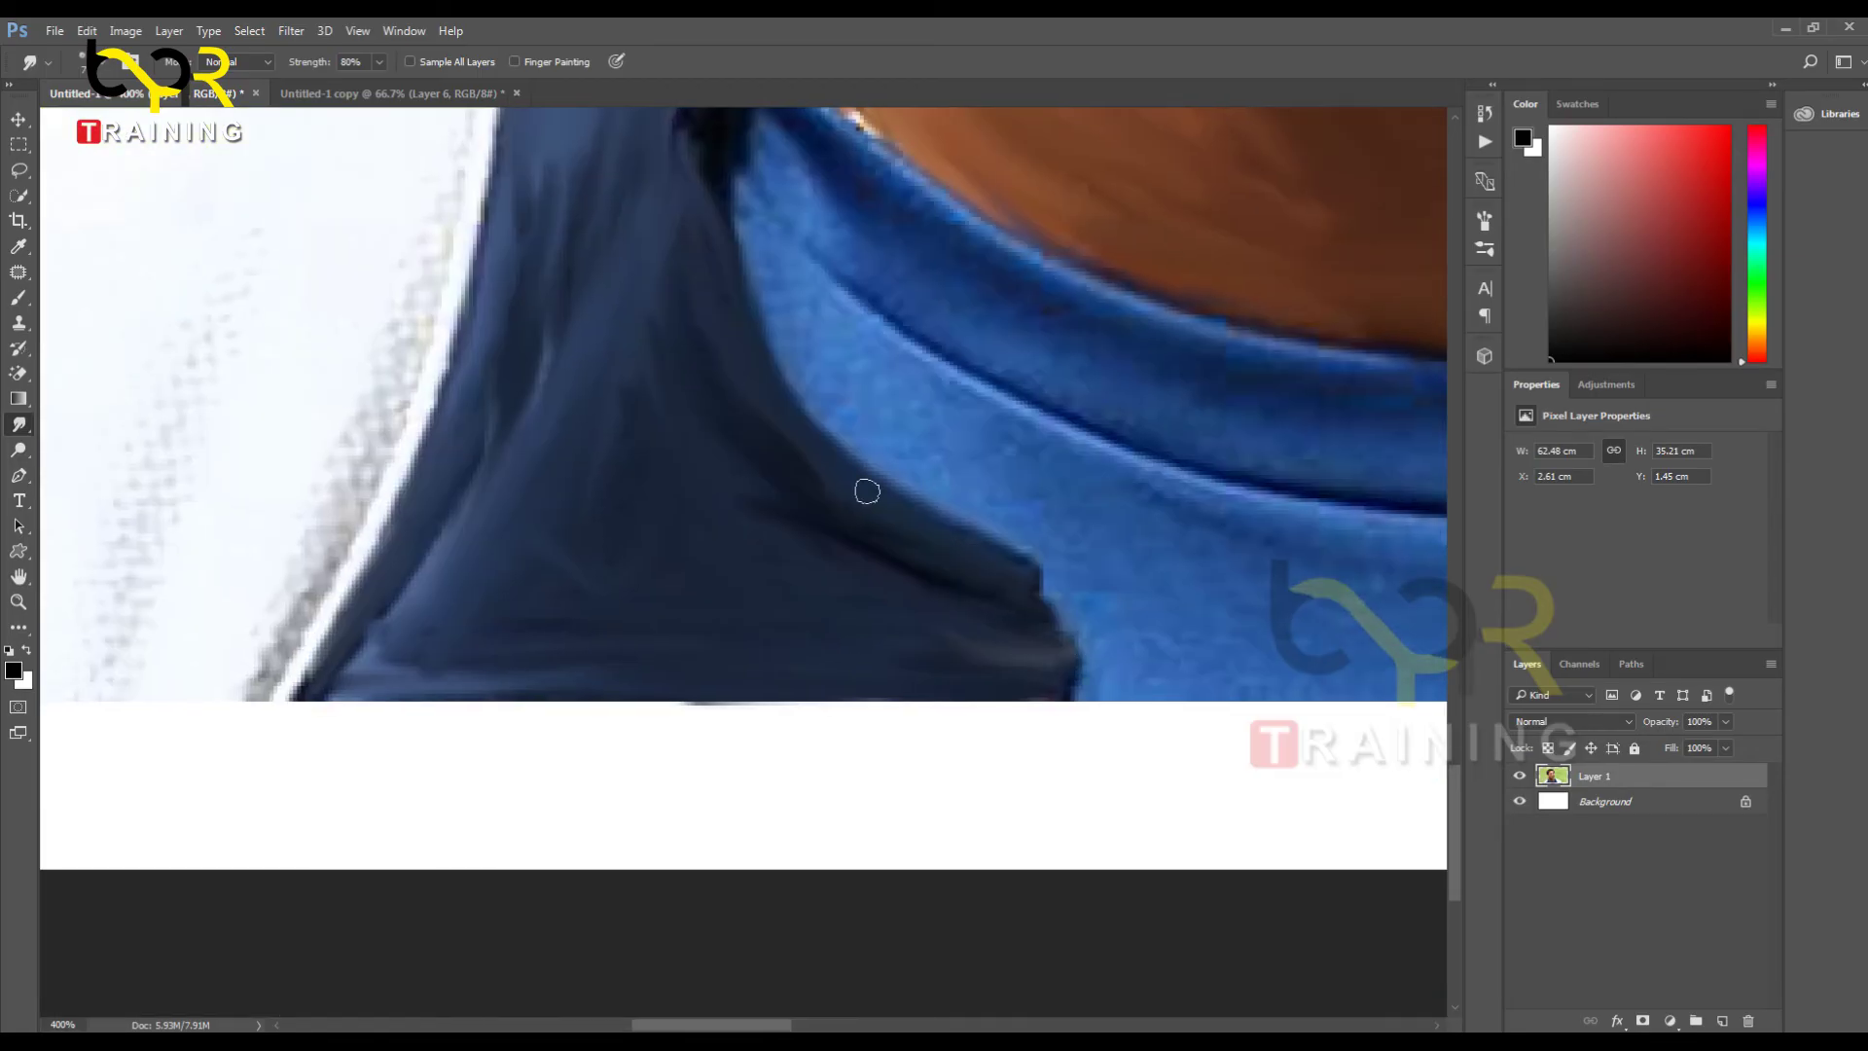
# Step: Smudge the grey mesh shading along the white sleeve's seam and the upper part of its middle mesh band, and enlarge the brush
pyautogui.moveTo(818, 544); pyautogui.dragTo(1222, 834)
pyautogui.moveTo(681, 146); pyautogui.dragTo(1051, 430)
pyautogui.moveTo(936, 583); pyautogui.dragTo(763, 299)
pyautogui.moveTo(1002, 292); pyautogui.dragTo(968, 410)
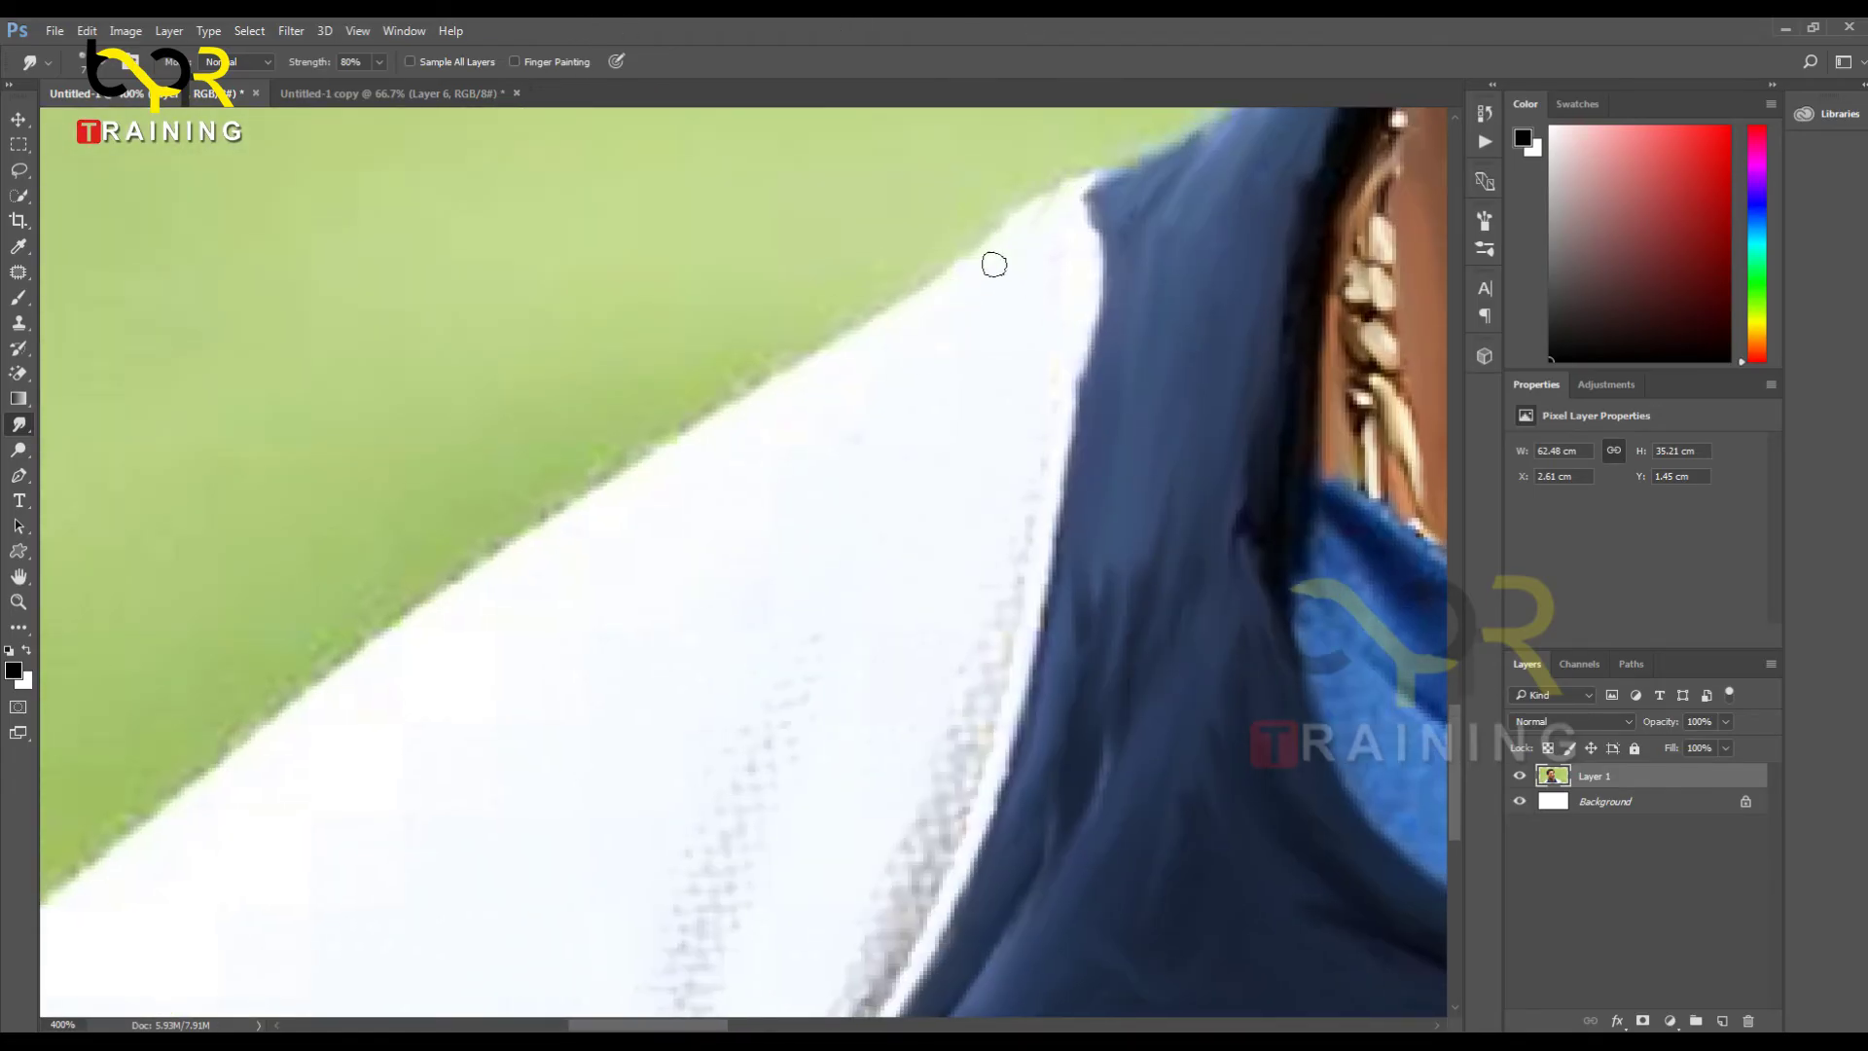
pyautogui.moveTo(1020, 263)
pyautogui.mouseDown()
pyautogui.moveTo(979, 405)
pyautogui.moveTo(1062, 241)
pyautogui.moveTo(989, 484)
pyautogui.moveTo(1058, 291)
pyautogui.moveTo(968, 698)
pyautogui.moveTo(1047, 486)
pyautogui.moveTo(989, 712)
pyautogui.moveTo(1019, 552)
pyautogui.moveTo(863, 935)
pyautogui.moveTo(995, 675)
pyautogui.moveTo(911, 902)
pyautogui.moveTo(997, 733)
pyautogui.moveTo(921, 910)
pyautogui.moveTo(995, 710)
pyautogui.moveTo(877, 960)
pyautogui.mouseUp()
pyautogui.scroll(-3, 878, 960)
pyautogui.moveTo(1005, 487)
pyautogui.mouseDown()
pyautogui.moveTo(901, 700)
pyautogui.moveTo(901, 779)
pyautogui.moveTo(940, 659)
pyautogui.moveTo(856, 784)
pyautogui.mouseUp()
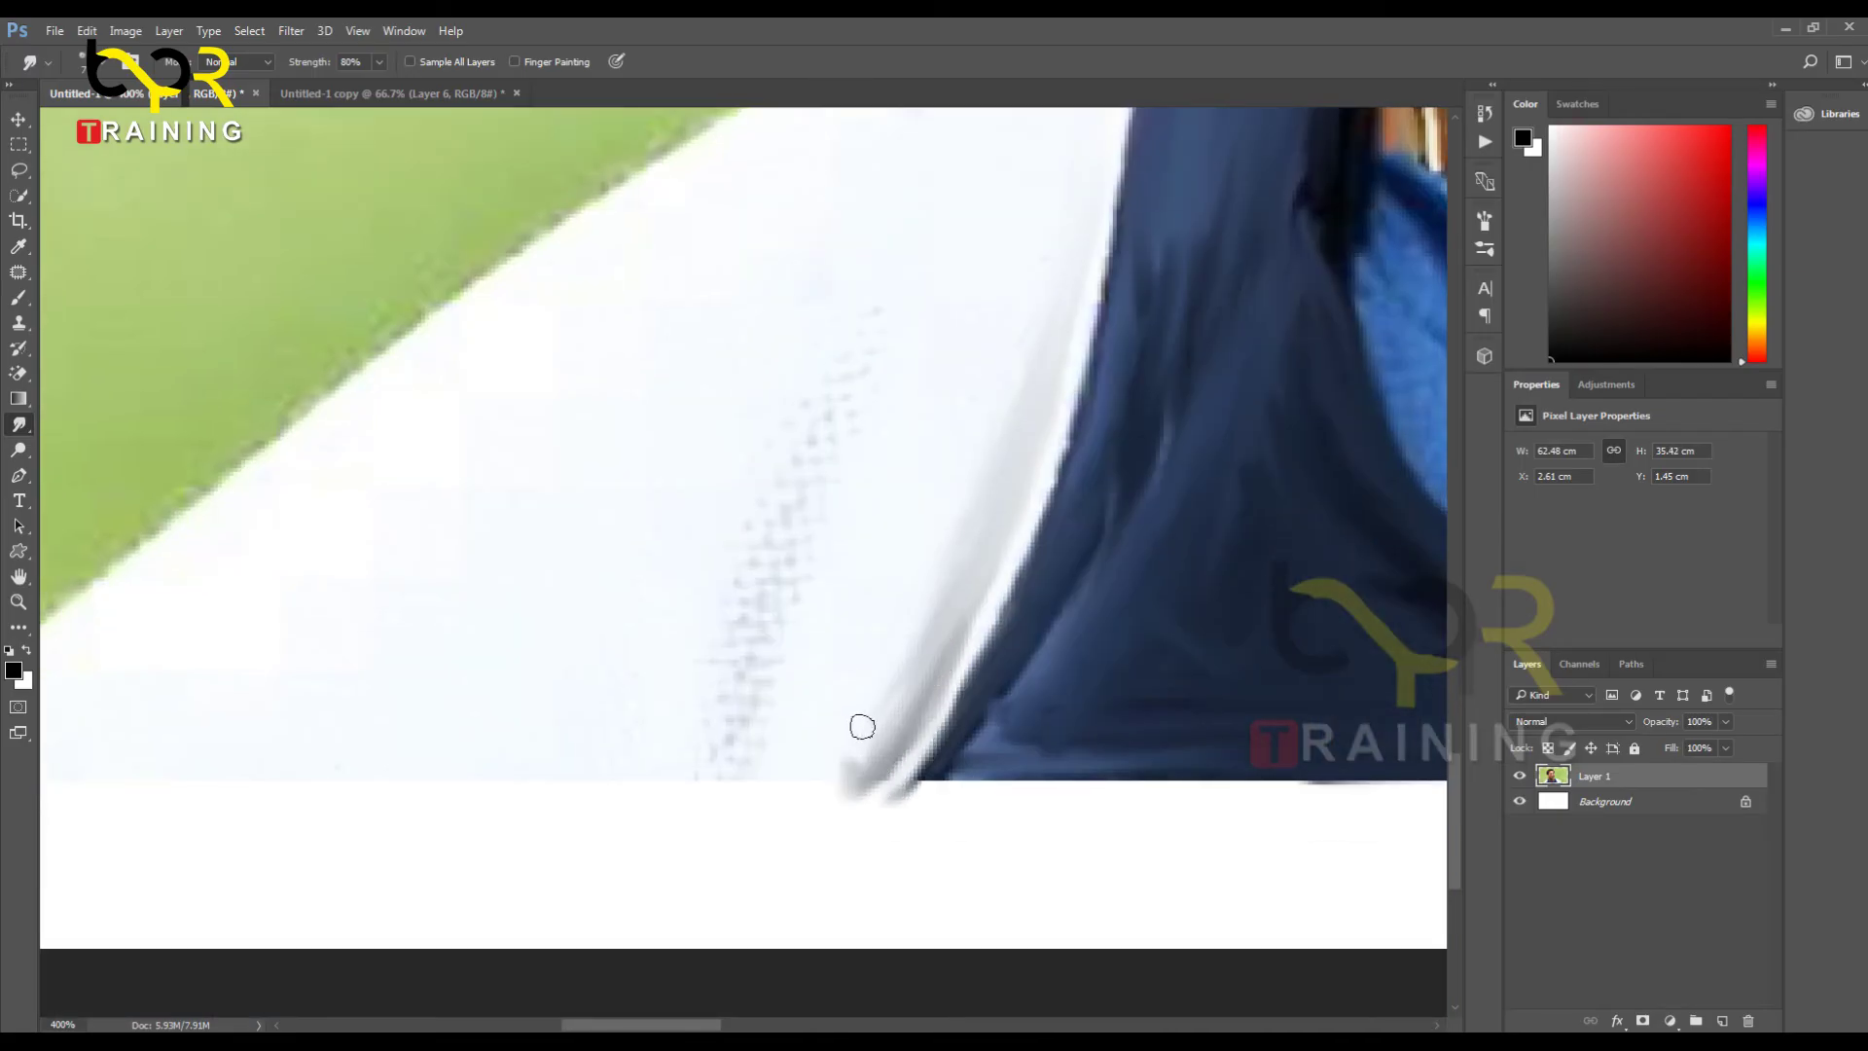
pyautogui.moveTo(759, 741); pyautogui.dragTo(856, 869)
pyautogui.press(']')
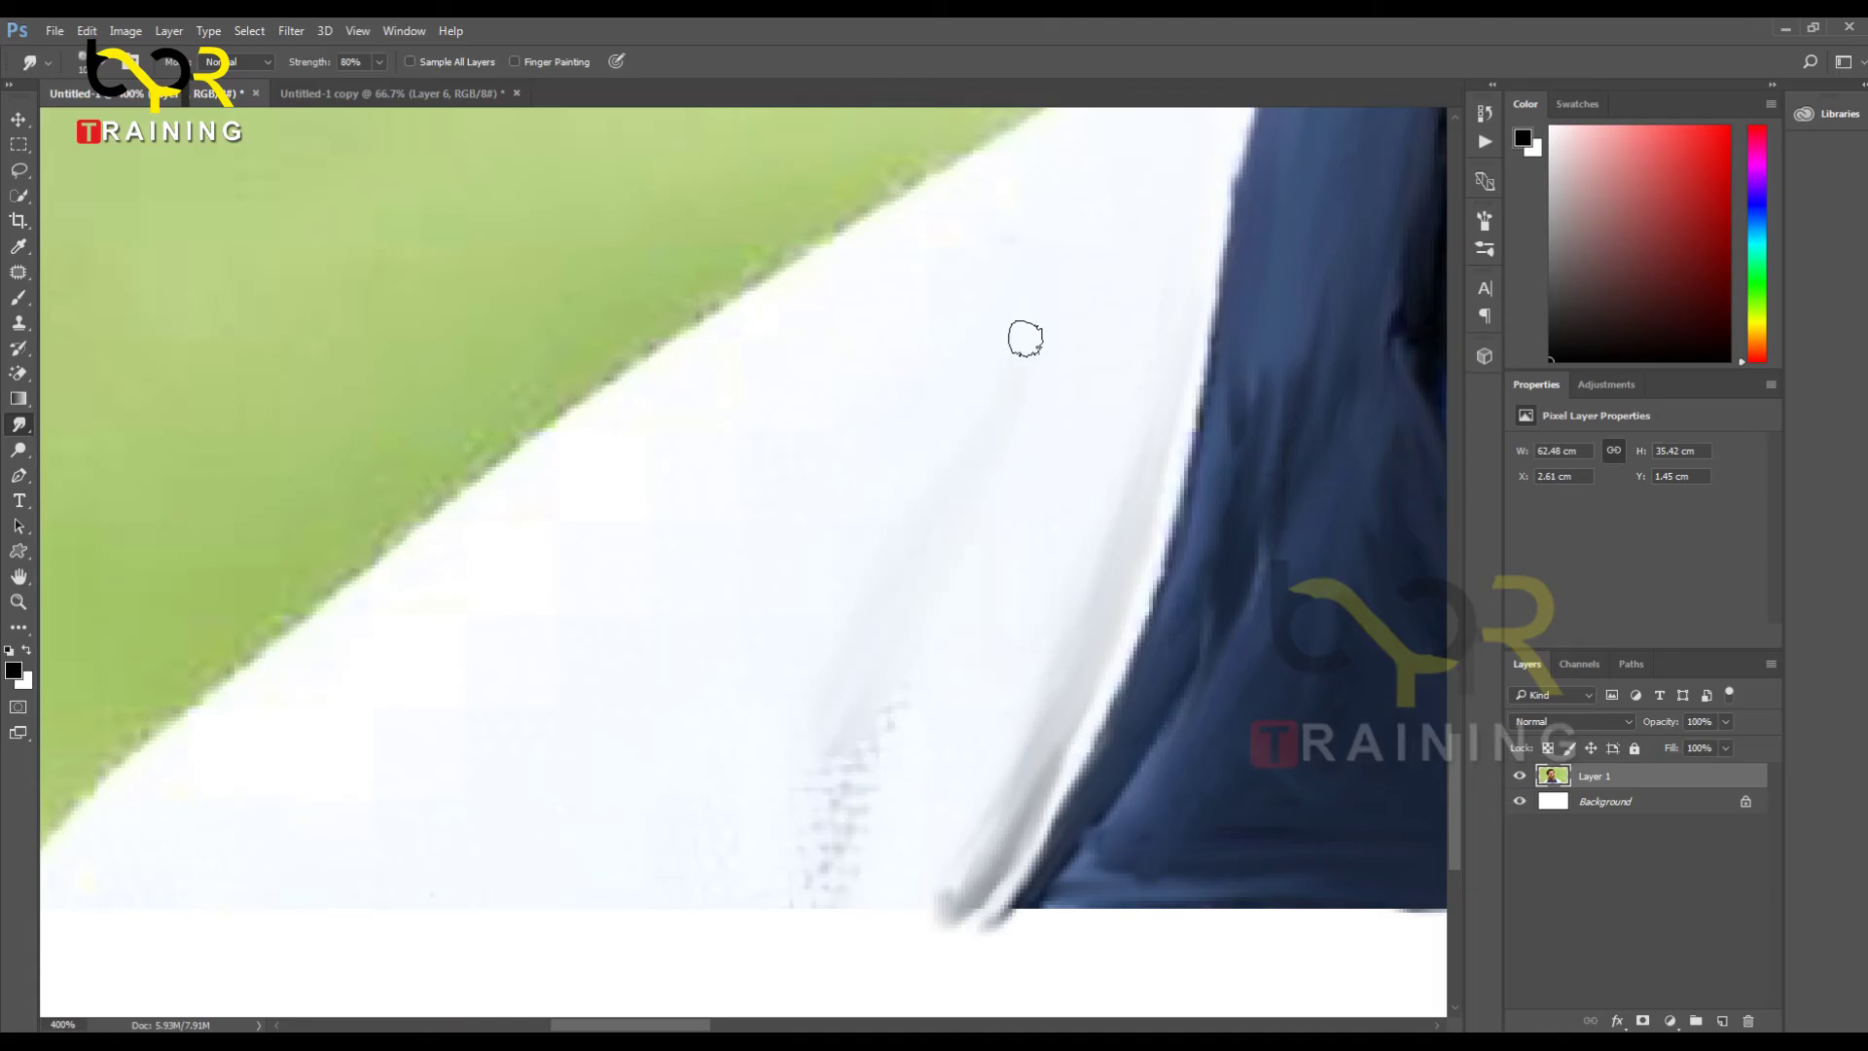
# Step: Smooth the upper edge of the white shoulder where it meets the green background
pyautogui.scroll(4, 1034, 296)
pyautogui.hscroll(2, 953, 461)
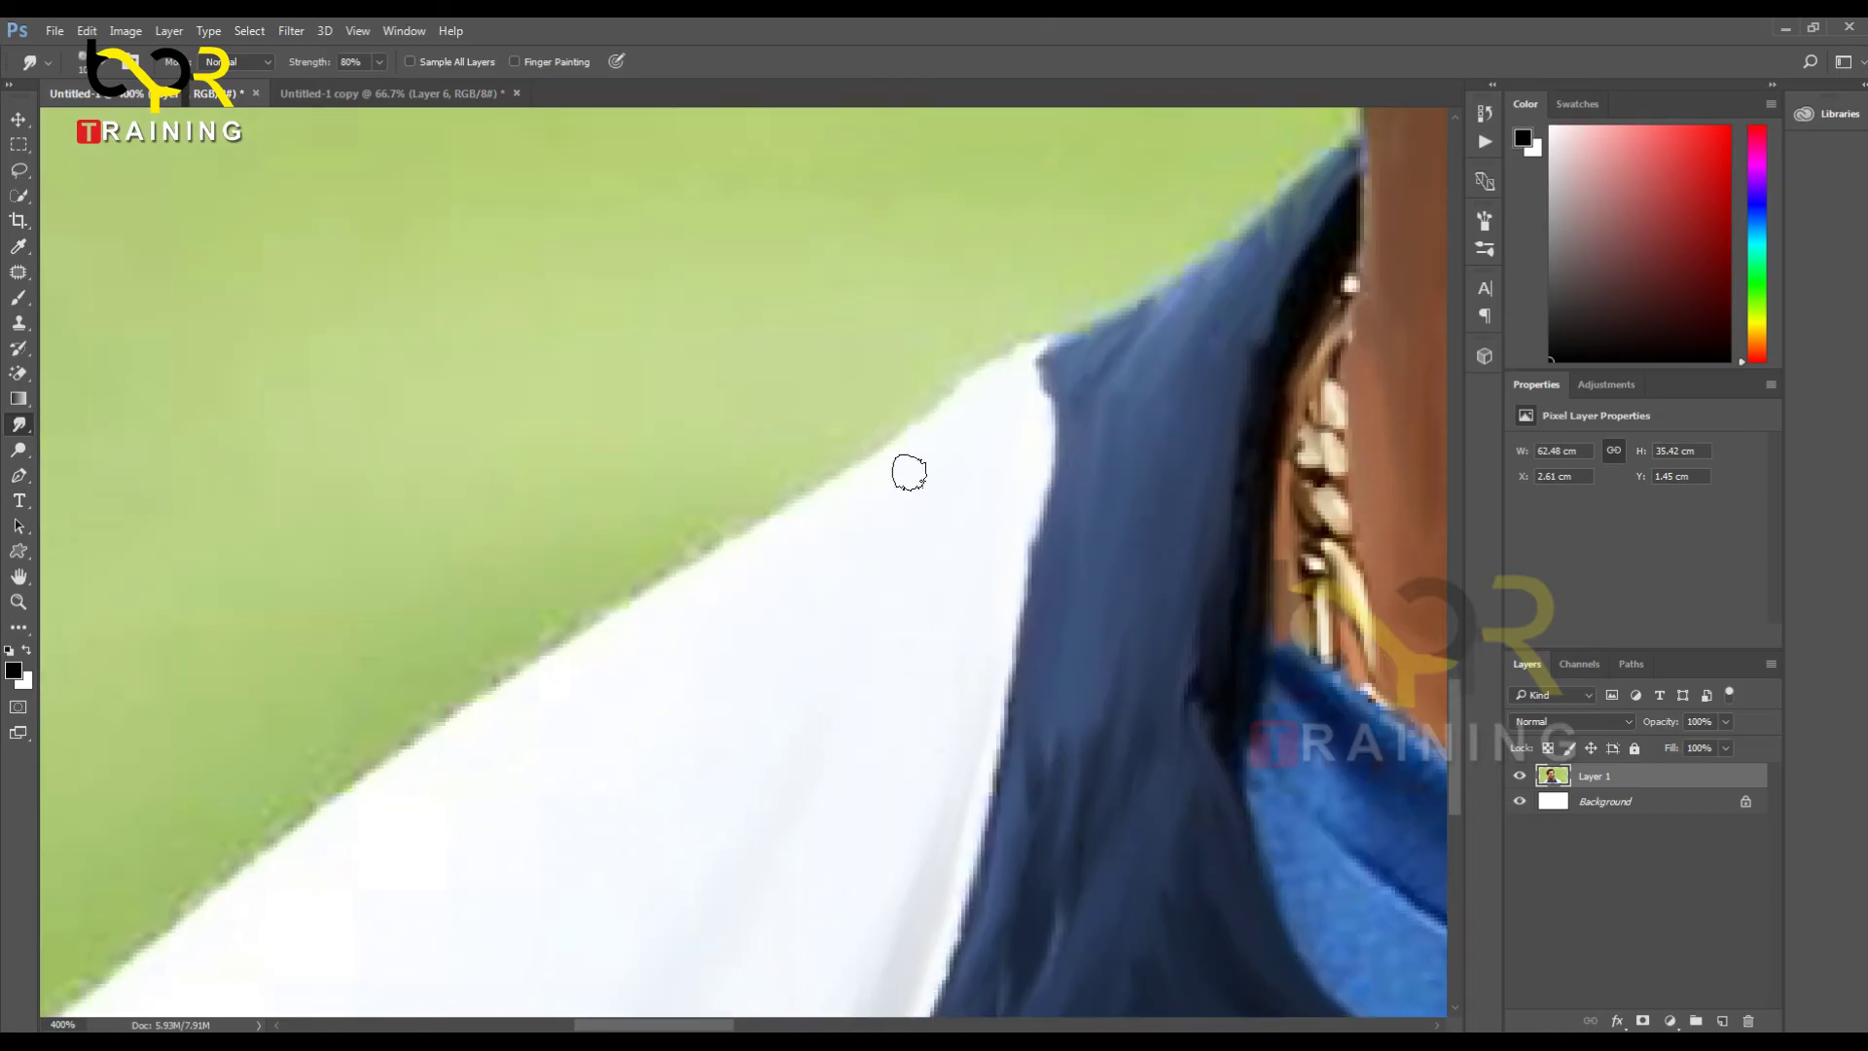
pyautogui.moveTo(826, 500); pyautogui.dragTo(797, 534)
pyautogui.moveTo(398, 772)
pyautogui.mouseDown()
pyautogui.moveTo(757, 540)
pyautogui.moveTo(432, 782)
pyautogui.moveTo(813, 539)
pyautogui.mouseUp()
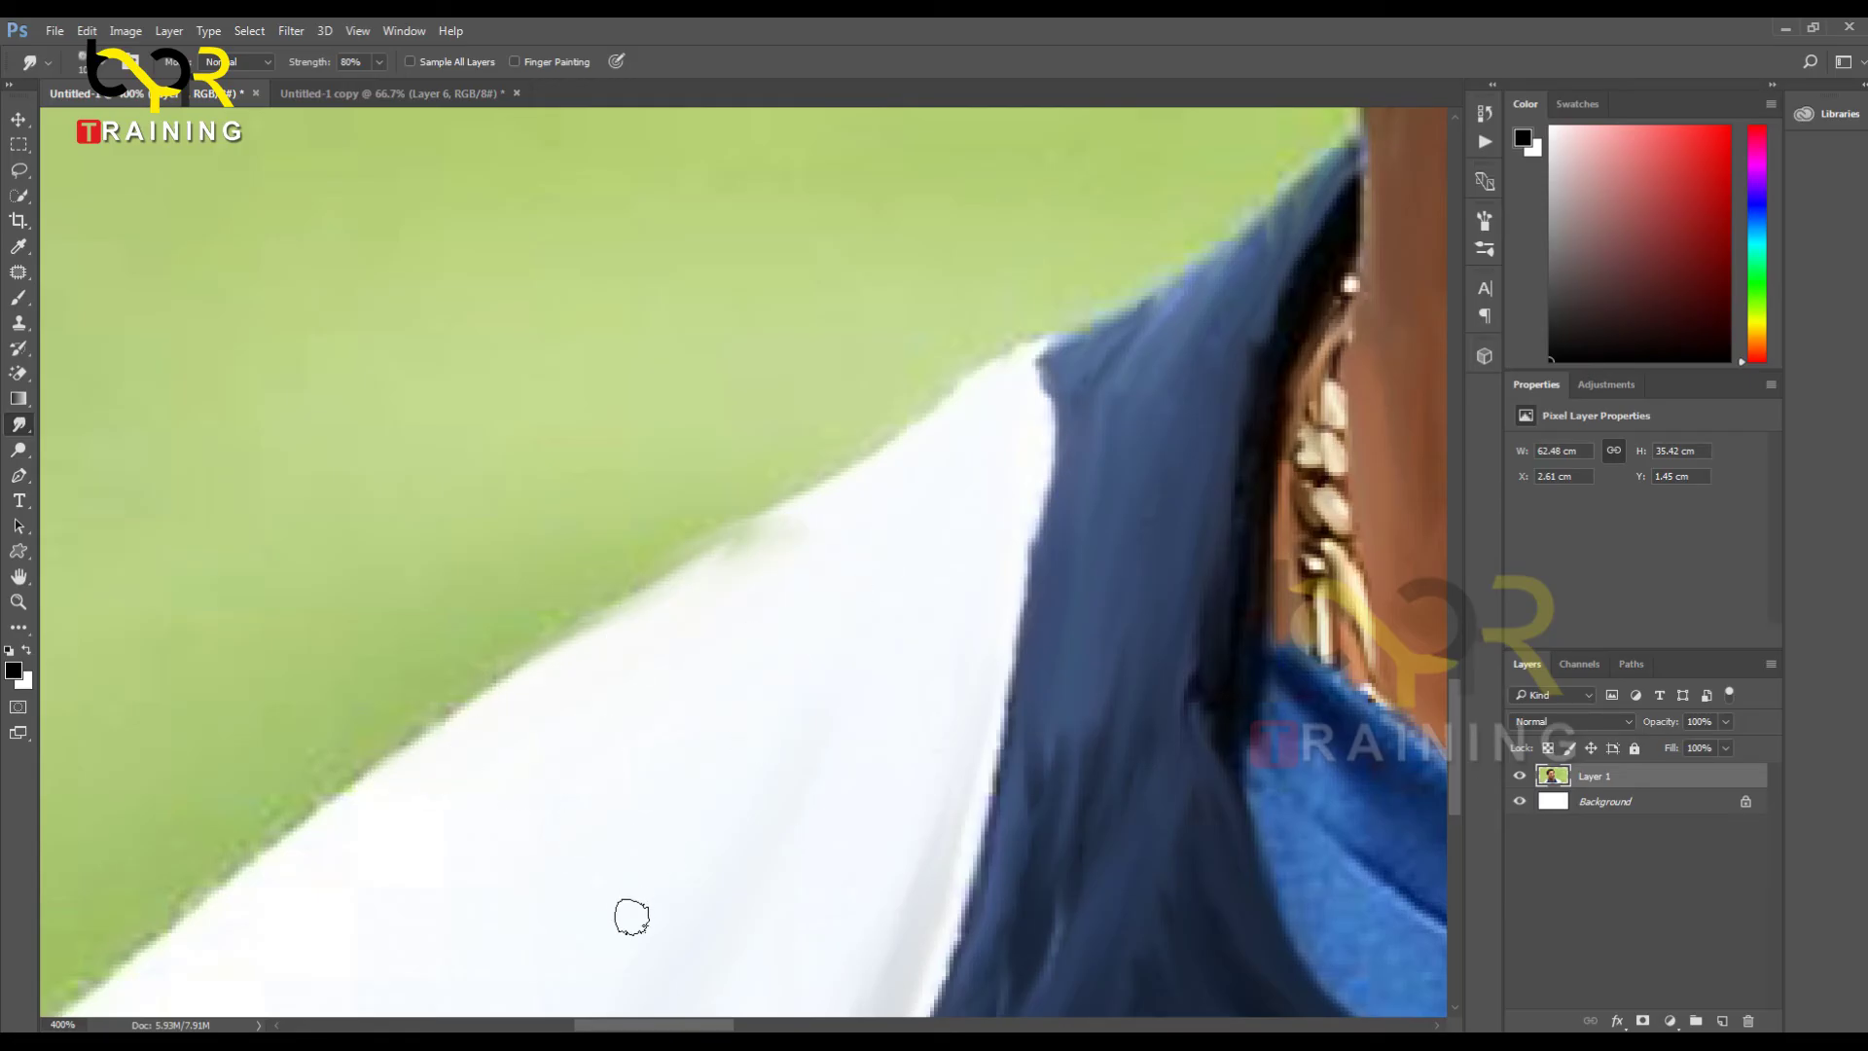
# Step: Smudge the lower shoulder edge against the green background and blend the remaining mesh texture into the white fabric
pyautogui.moveTo(663, 905); pyautogui.dragTo(649, 705)
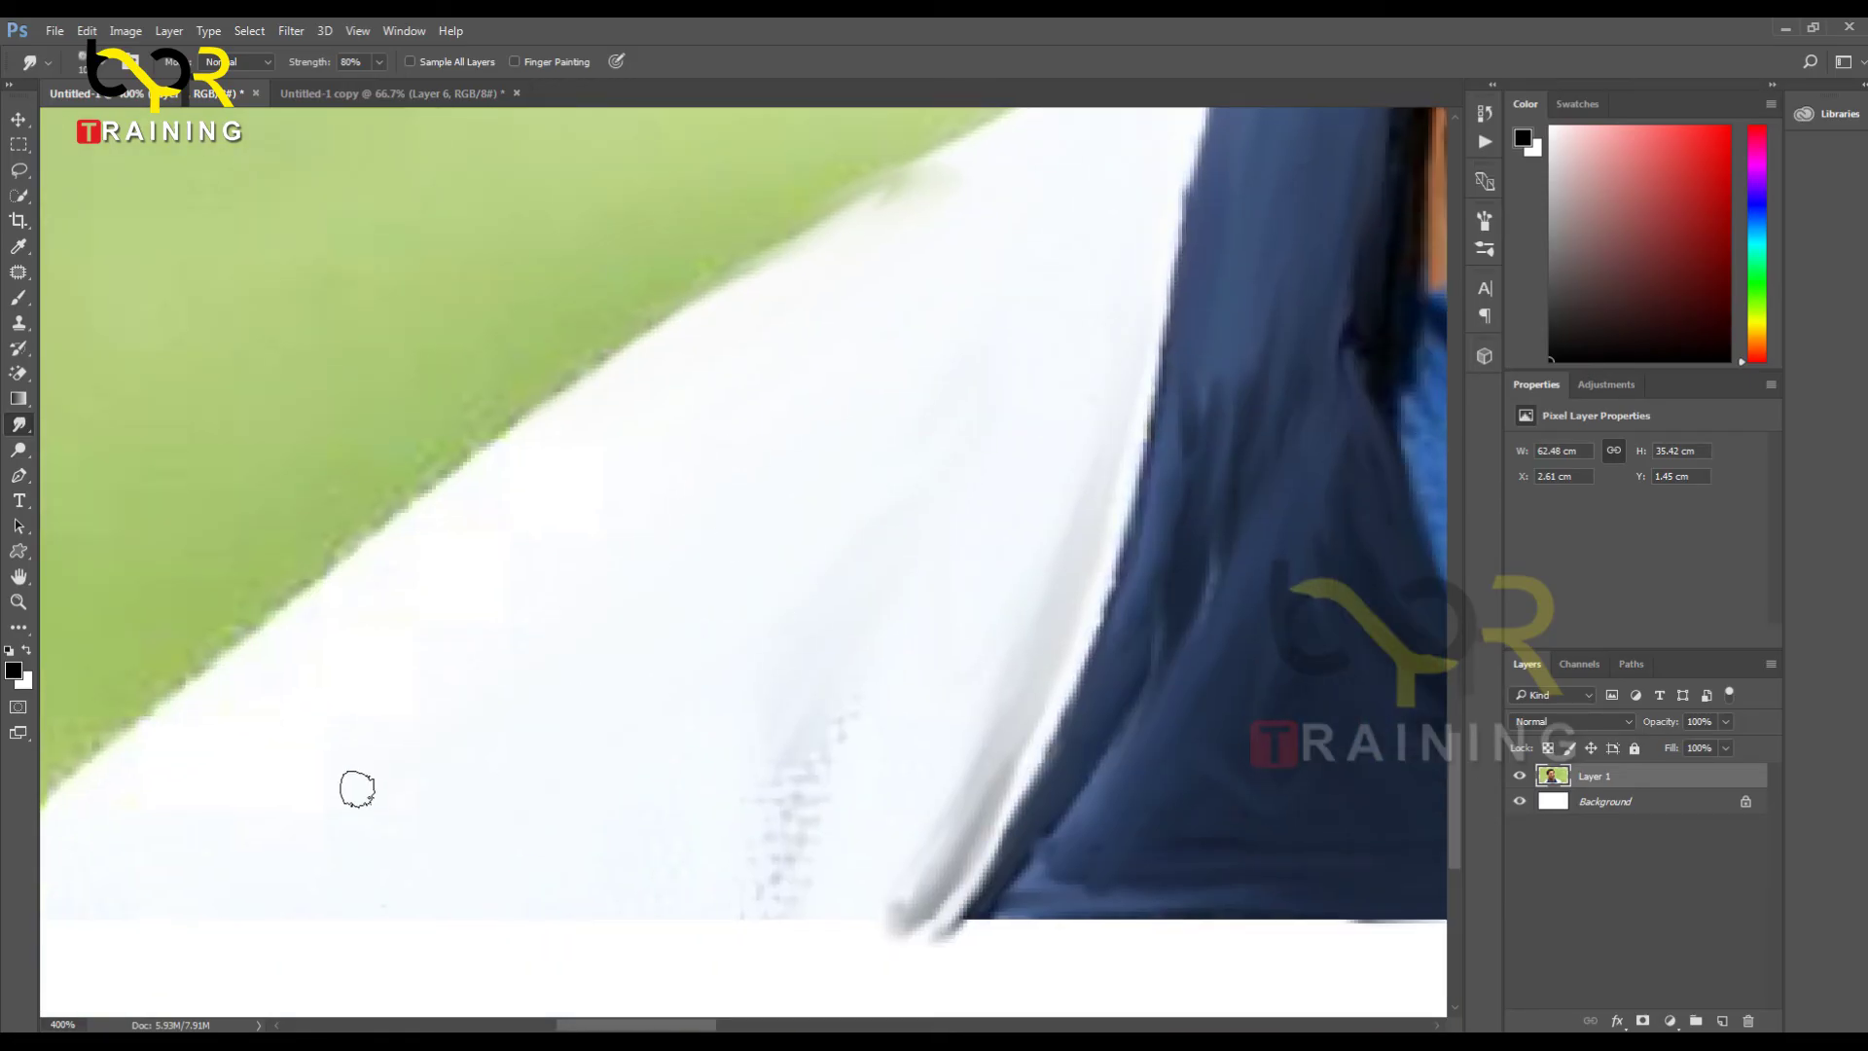
pyautogui.moveTo(273, 635)
pyautogui.mouseDown()
pyautogui.moveTo(501, 448)
pyautogui.moveTo(755, 310)
pyautogui.mouseUp()
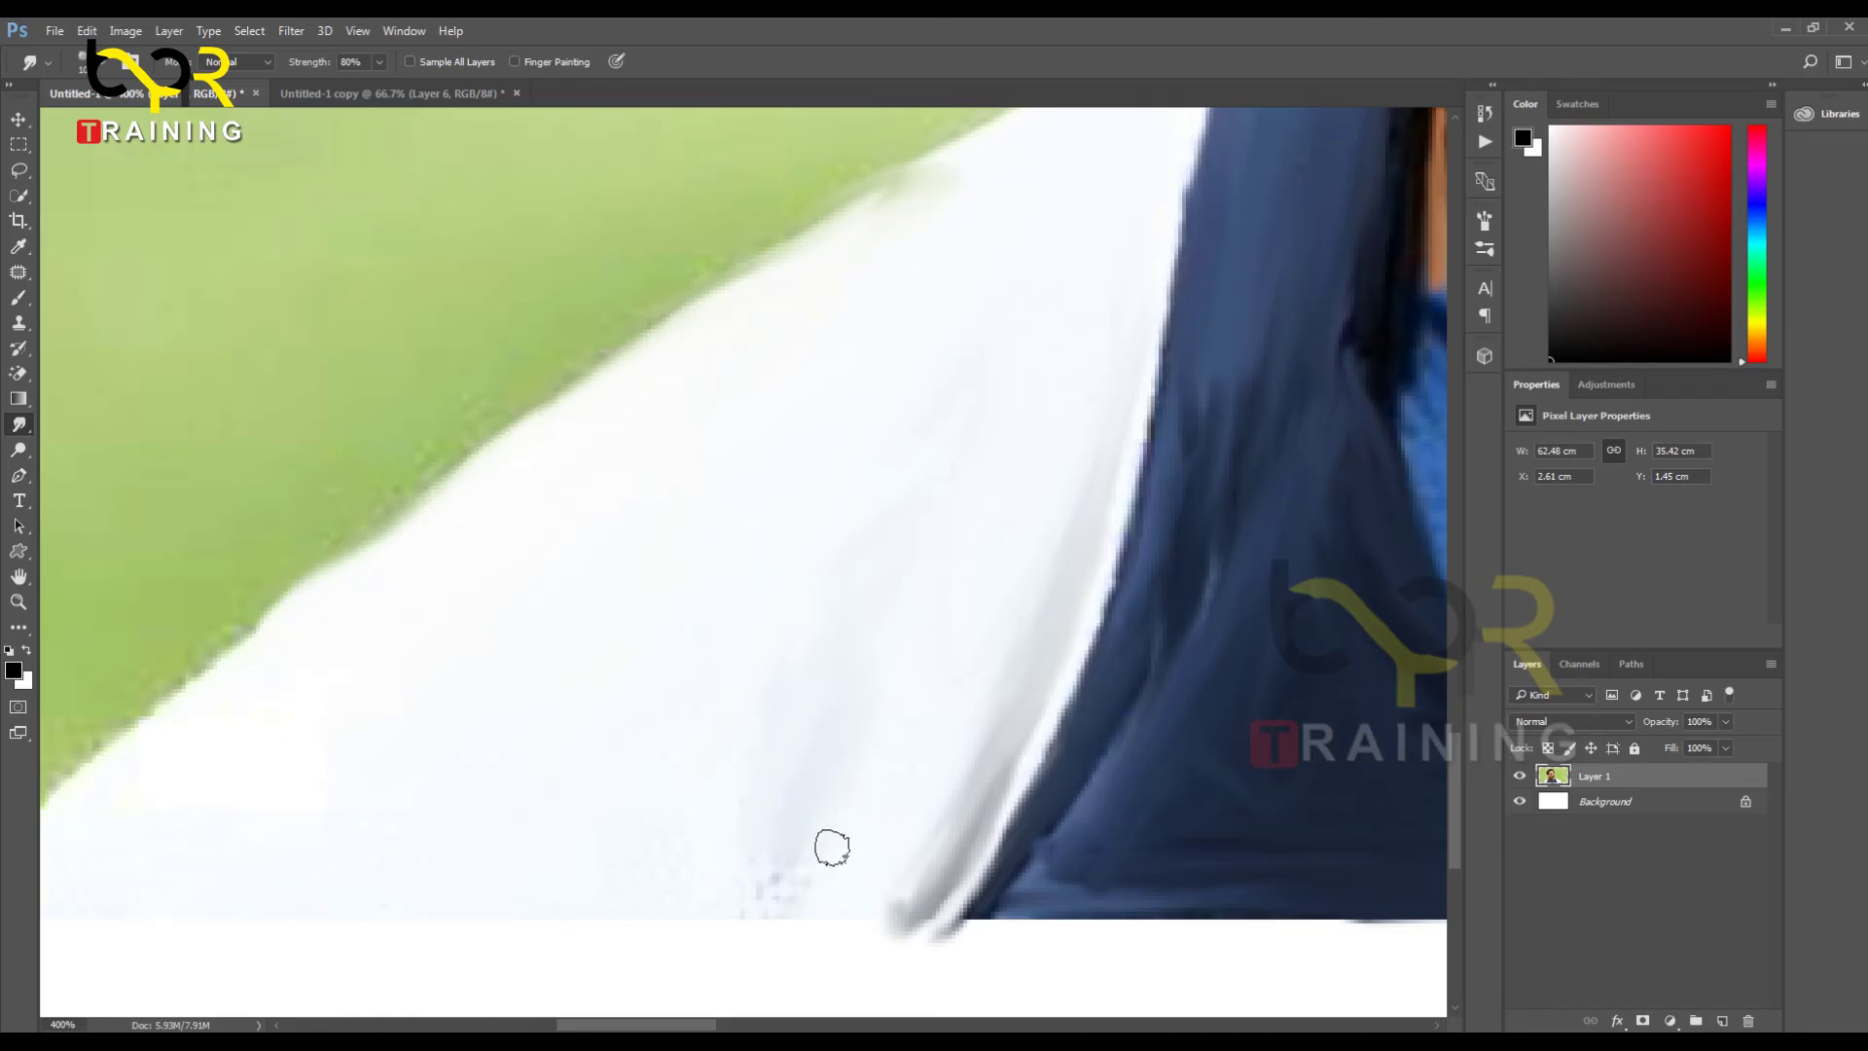
pyautogui.moveTo(765, 890)
pyautogui.mouseDown()
pyautogui.moveTo(817, 826)
pyautogui.moveTo(1037, 768)
pyautogui.mouseUp()
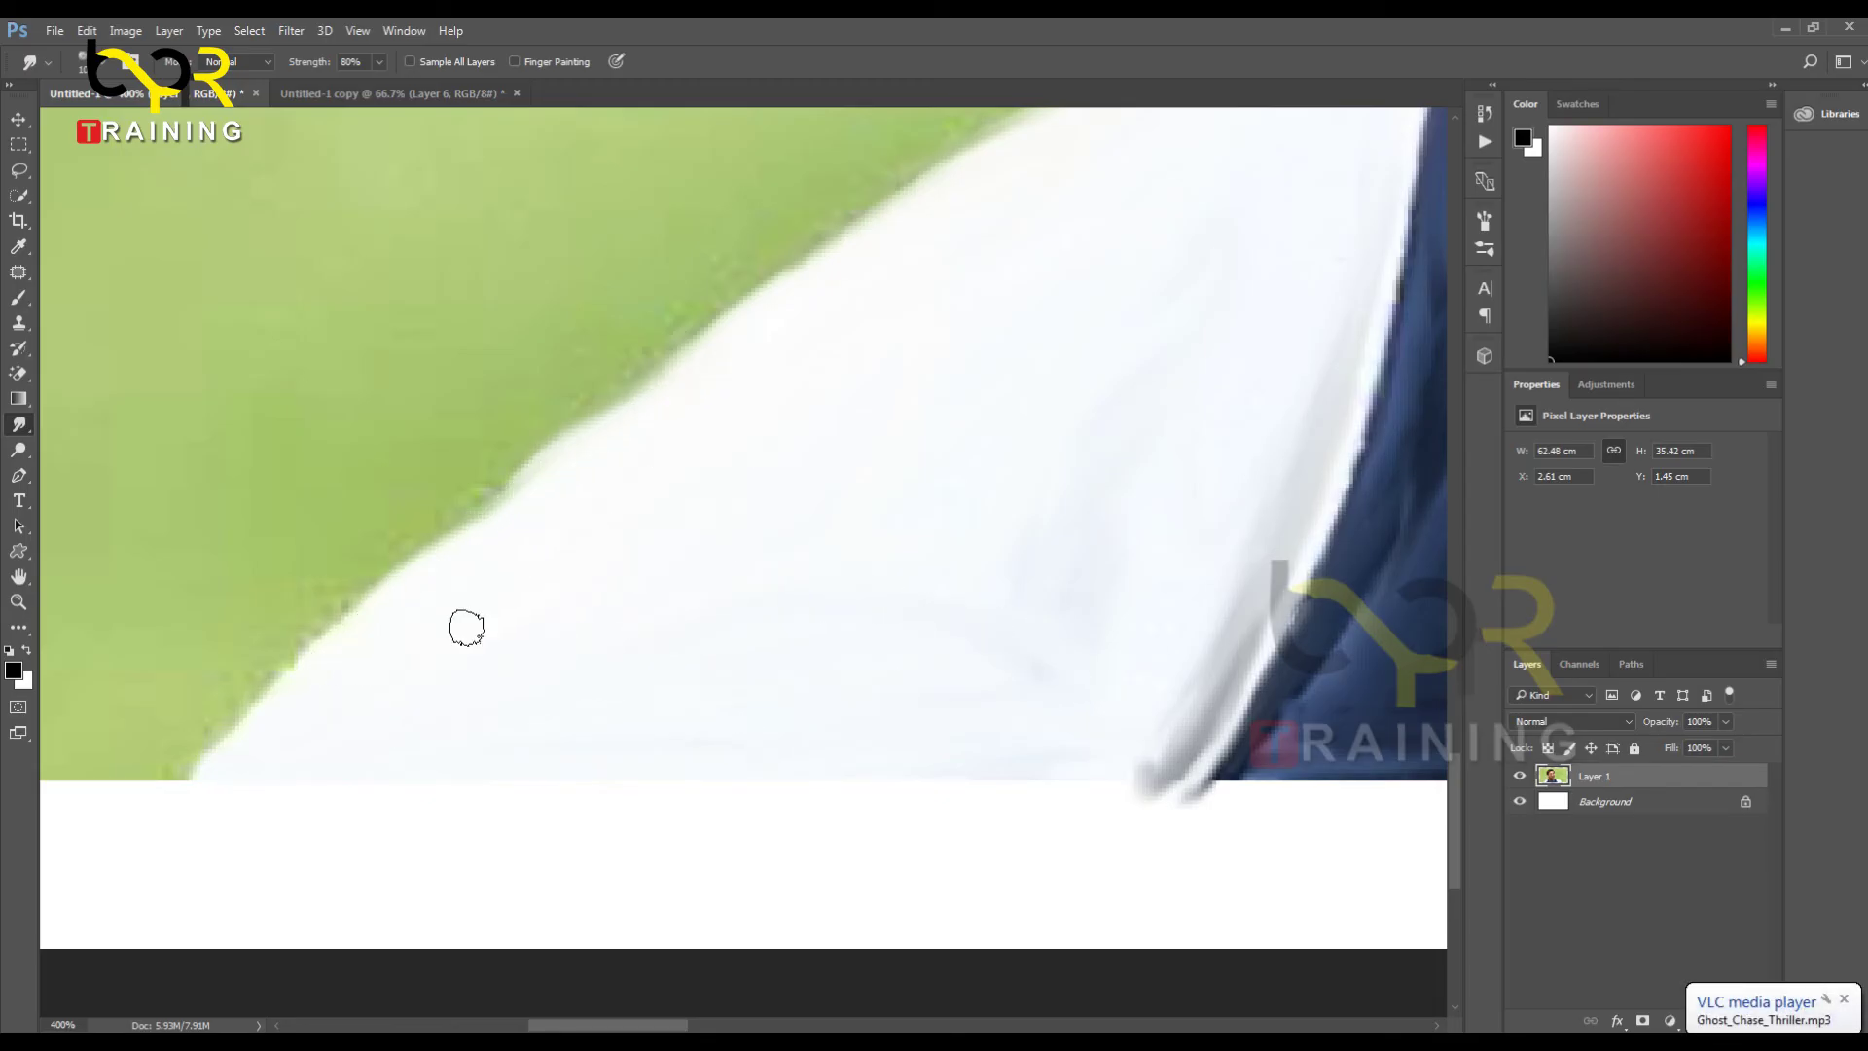
pyautogui.moveTo(991, 479); pyautogui.dragTo(811, 789)
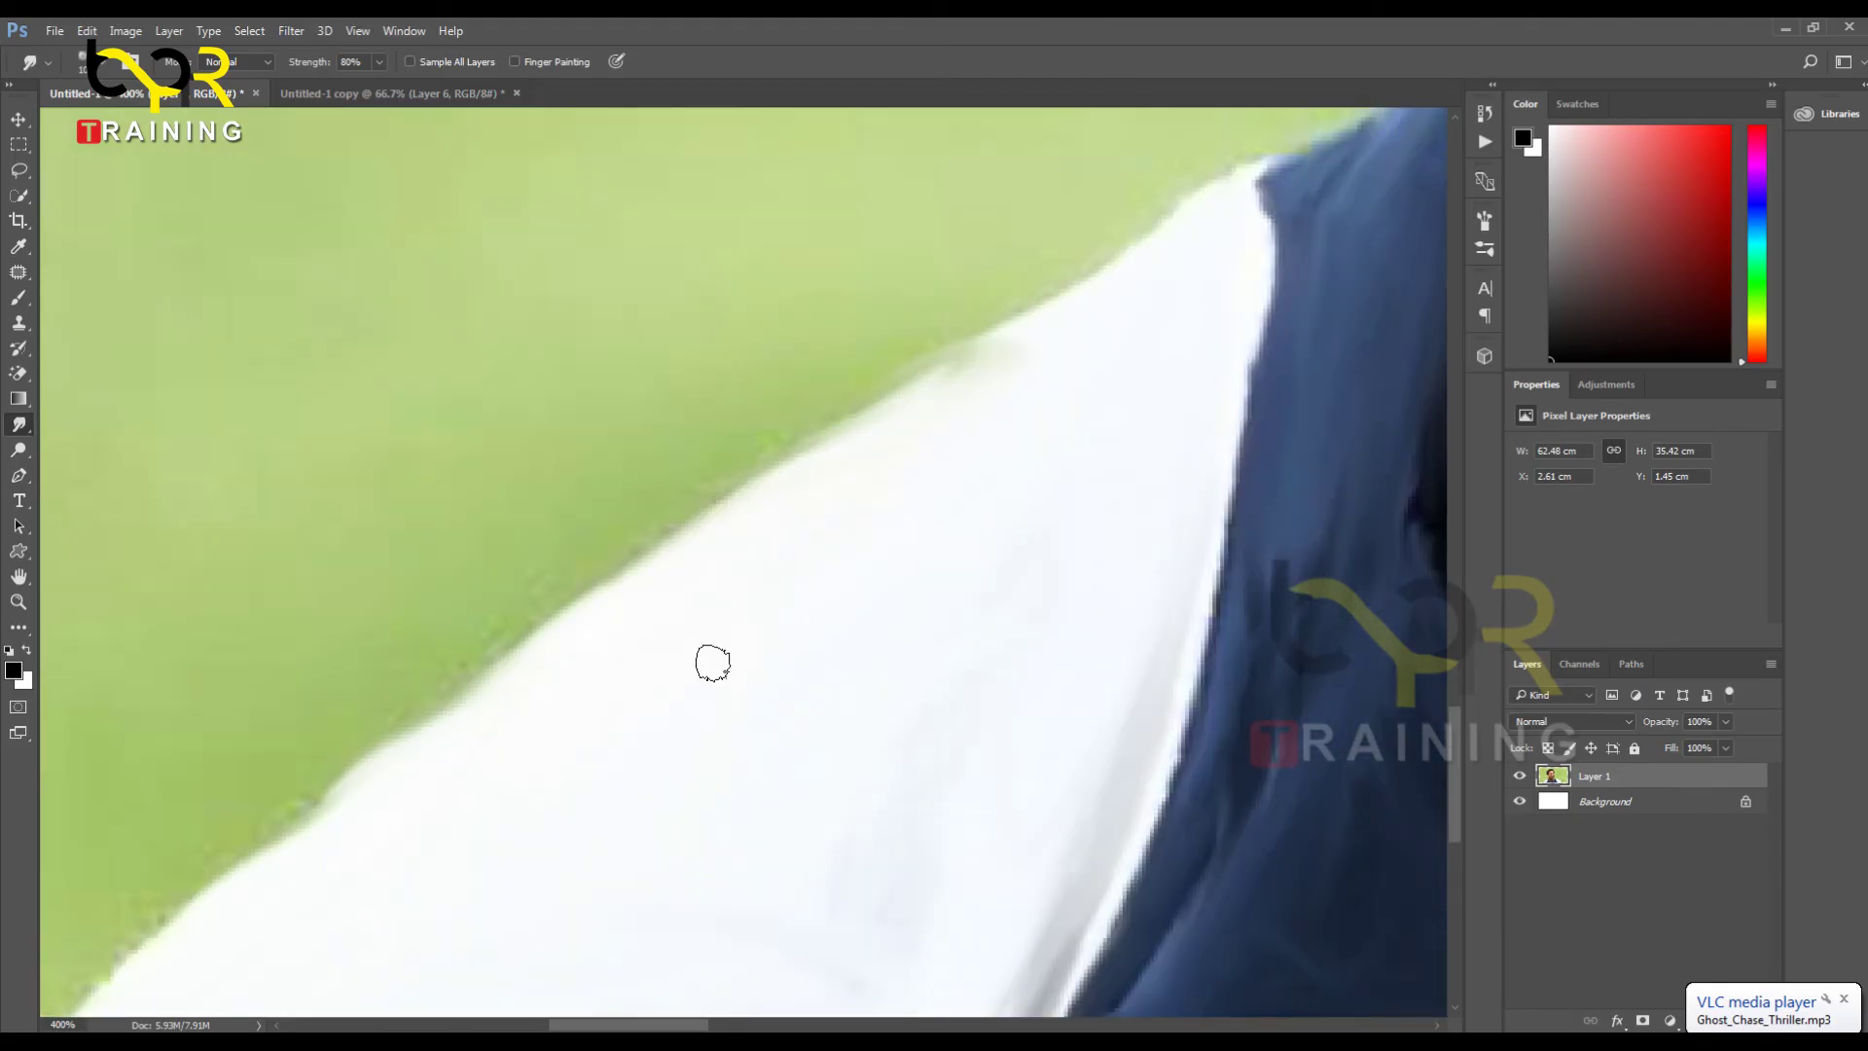
pyautogui.moveTo(1038, 380); pyautogui.dragTo(288, 654)
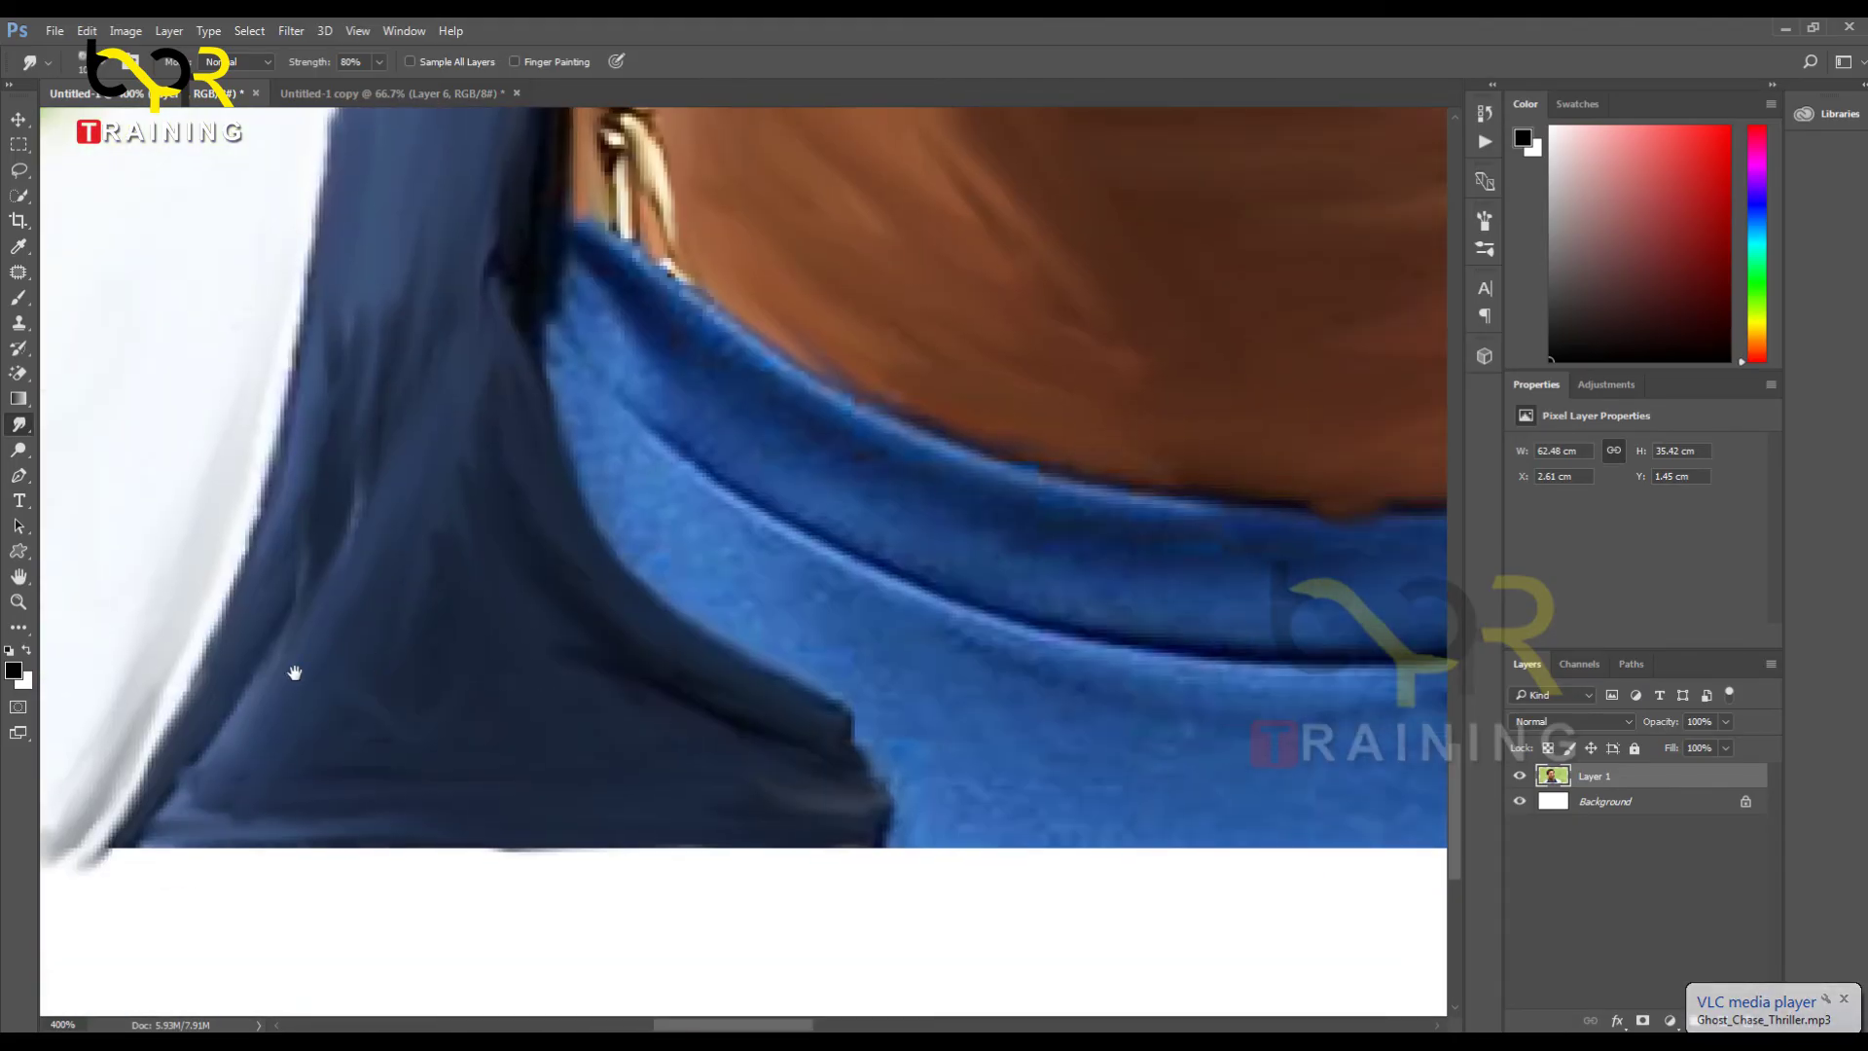
# Step: Smudge the blue shirt collar along the neckline and blend the fabric beside the smoothed navy panel
pyautogui.moveTo(644, 432); pyautogui.dragTo(525, 638)
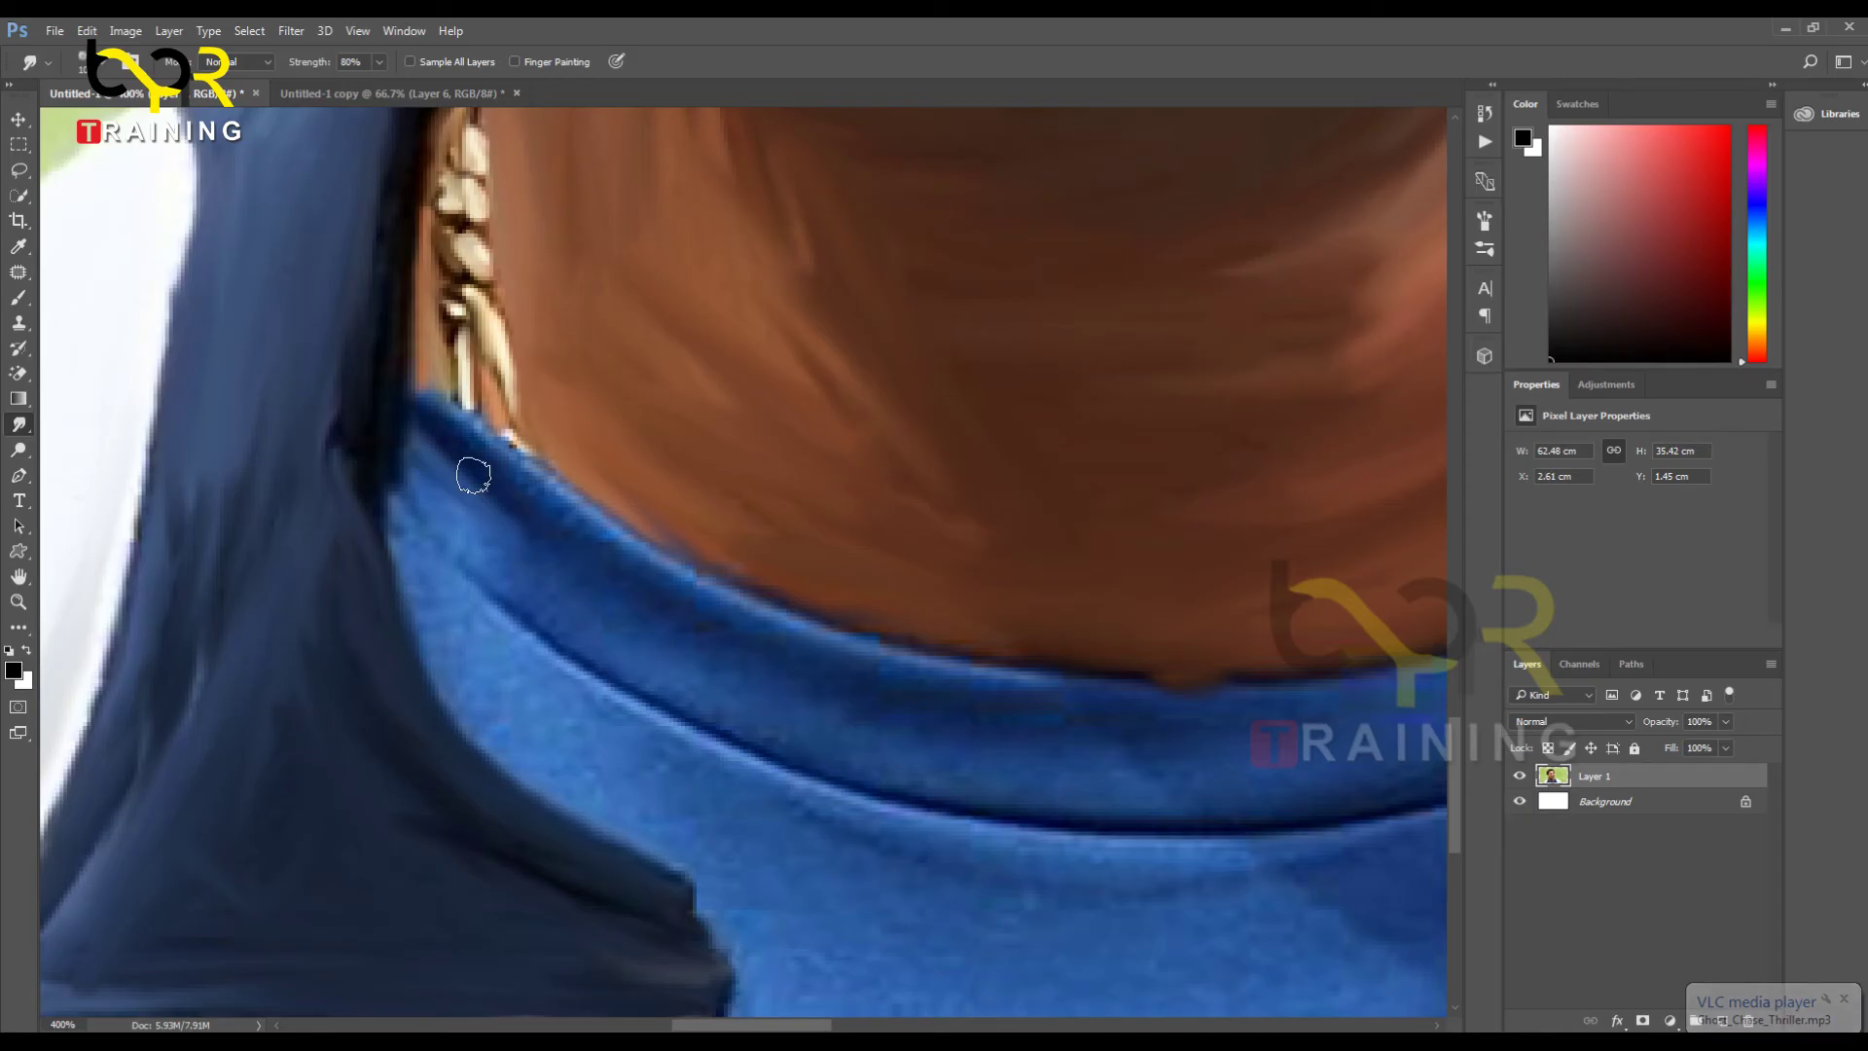
pyautogui.moveTo(483, 442)
pyautogui.mouseDown()
pyautogui.moveTo(535, 503)
pyautogui.moveTo(638, 567)
pyautogui.mouseUp()
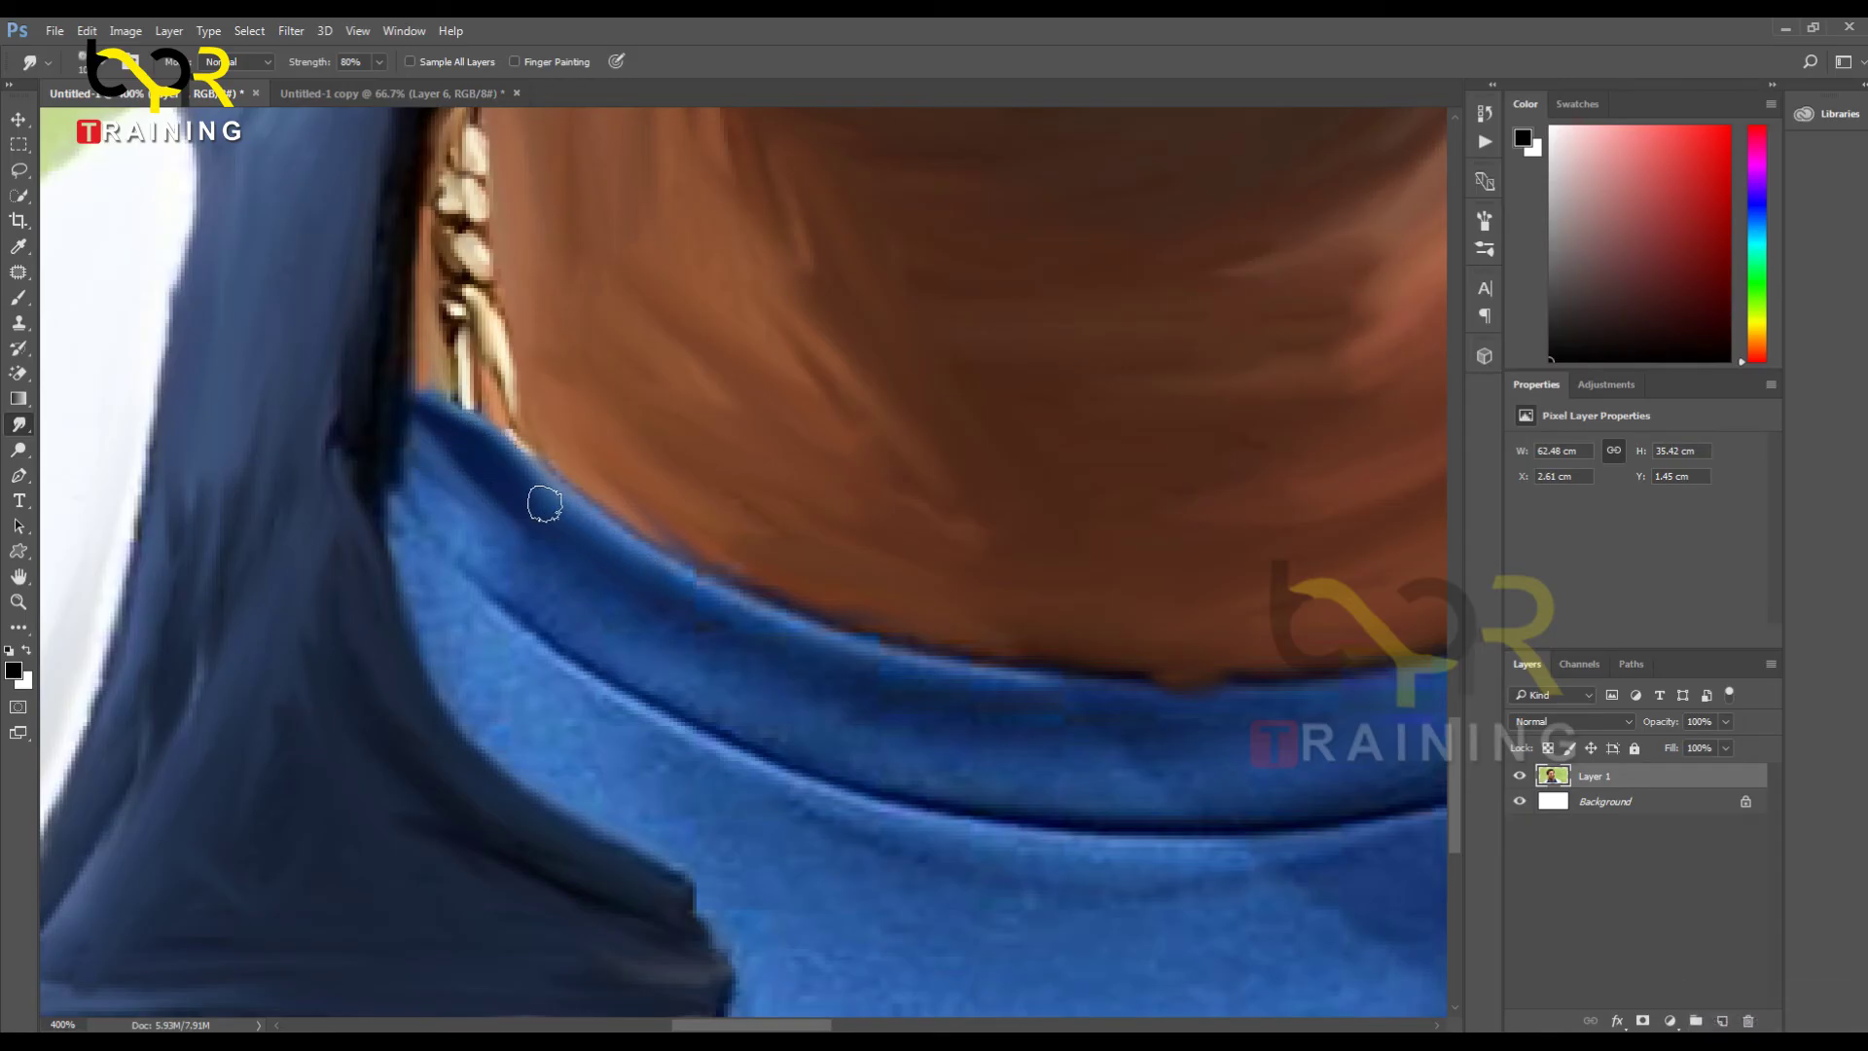
pyautogui.moveTo(541, 500); pyautogui.dragTo(750, 609)
pyautogui.moveTo(636, 573); pyautogui.dragTo(921, 677)
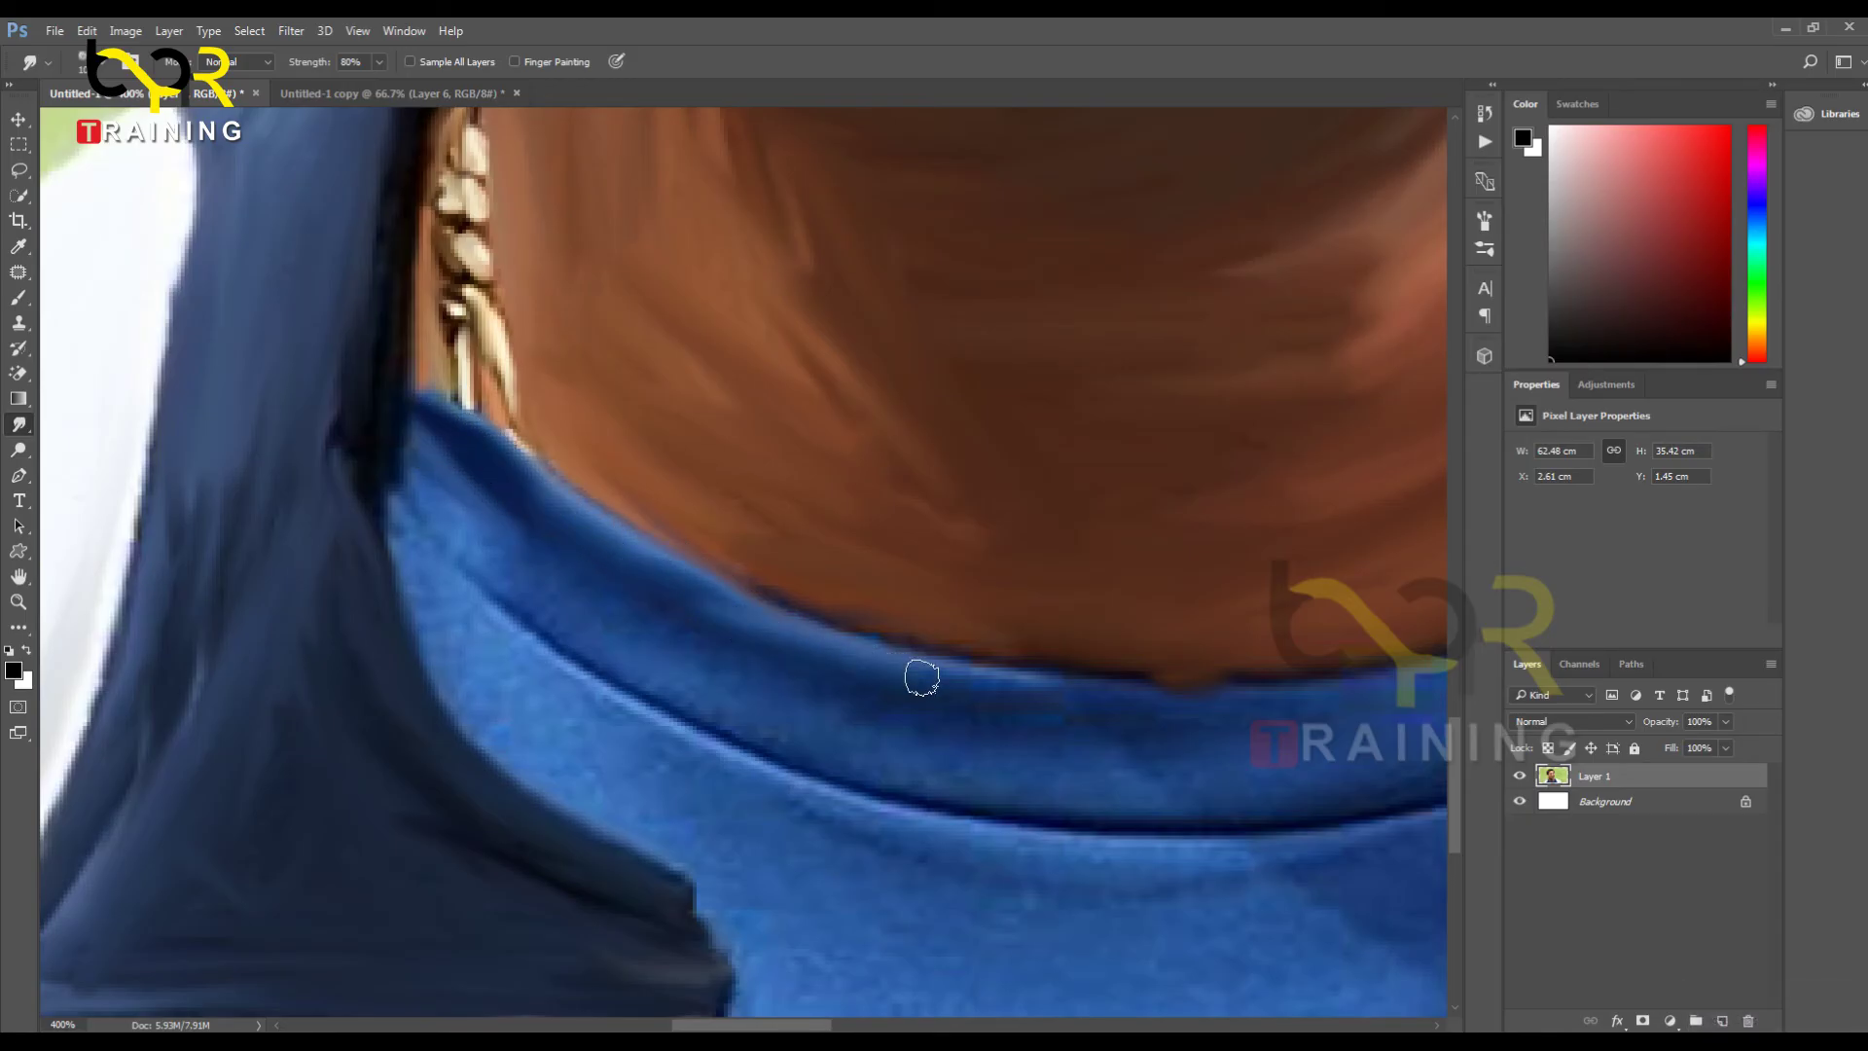
pyautogui.moveTo(600, 559)
pyautogui.mouseDown()
pyautogui.moveTo(485, 513)
pyautogui.moveTo(614, 629)
pyautogui.moveTo(401, 483)
pyautogui.moveTo(521, 534)
pyautogui.moveTo(389, 522)
pyautogui.moveTo(438, 610)
pyautogui.moveTo(434, 659)
pyautogui.moveTo(641, 836)
pyautogui.mouseUp()
pyautogui.moveTo(431, 565)
pyautogui.mouseDown()
pyautogui.moveTo(597, 761)
pyautogui.moveTo(507, 596)
pyautogui.moveTo(719, 888)
pyautogui.moveTo(594, 678)
pyautogui.moveTo(787, 820)
pyautogui.moveTo(673, 670)
pyautogui.moveTo(940, 809)
pyautogui.moveTo(713, 720)
pyautogui.moveTo(889, 840)
pyautogui.moveTo(680, 646)
pyautogui.moveTo(913, 719)
pyautogui.mouseUp()
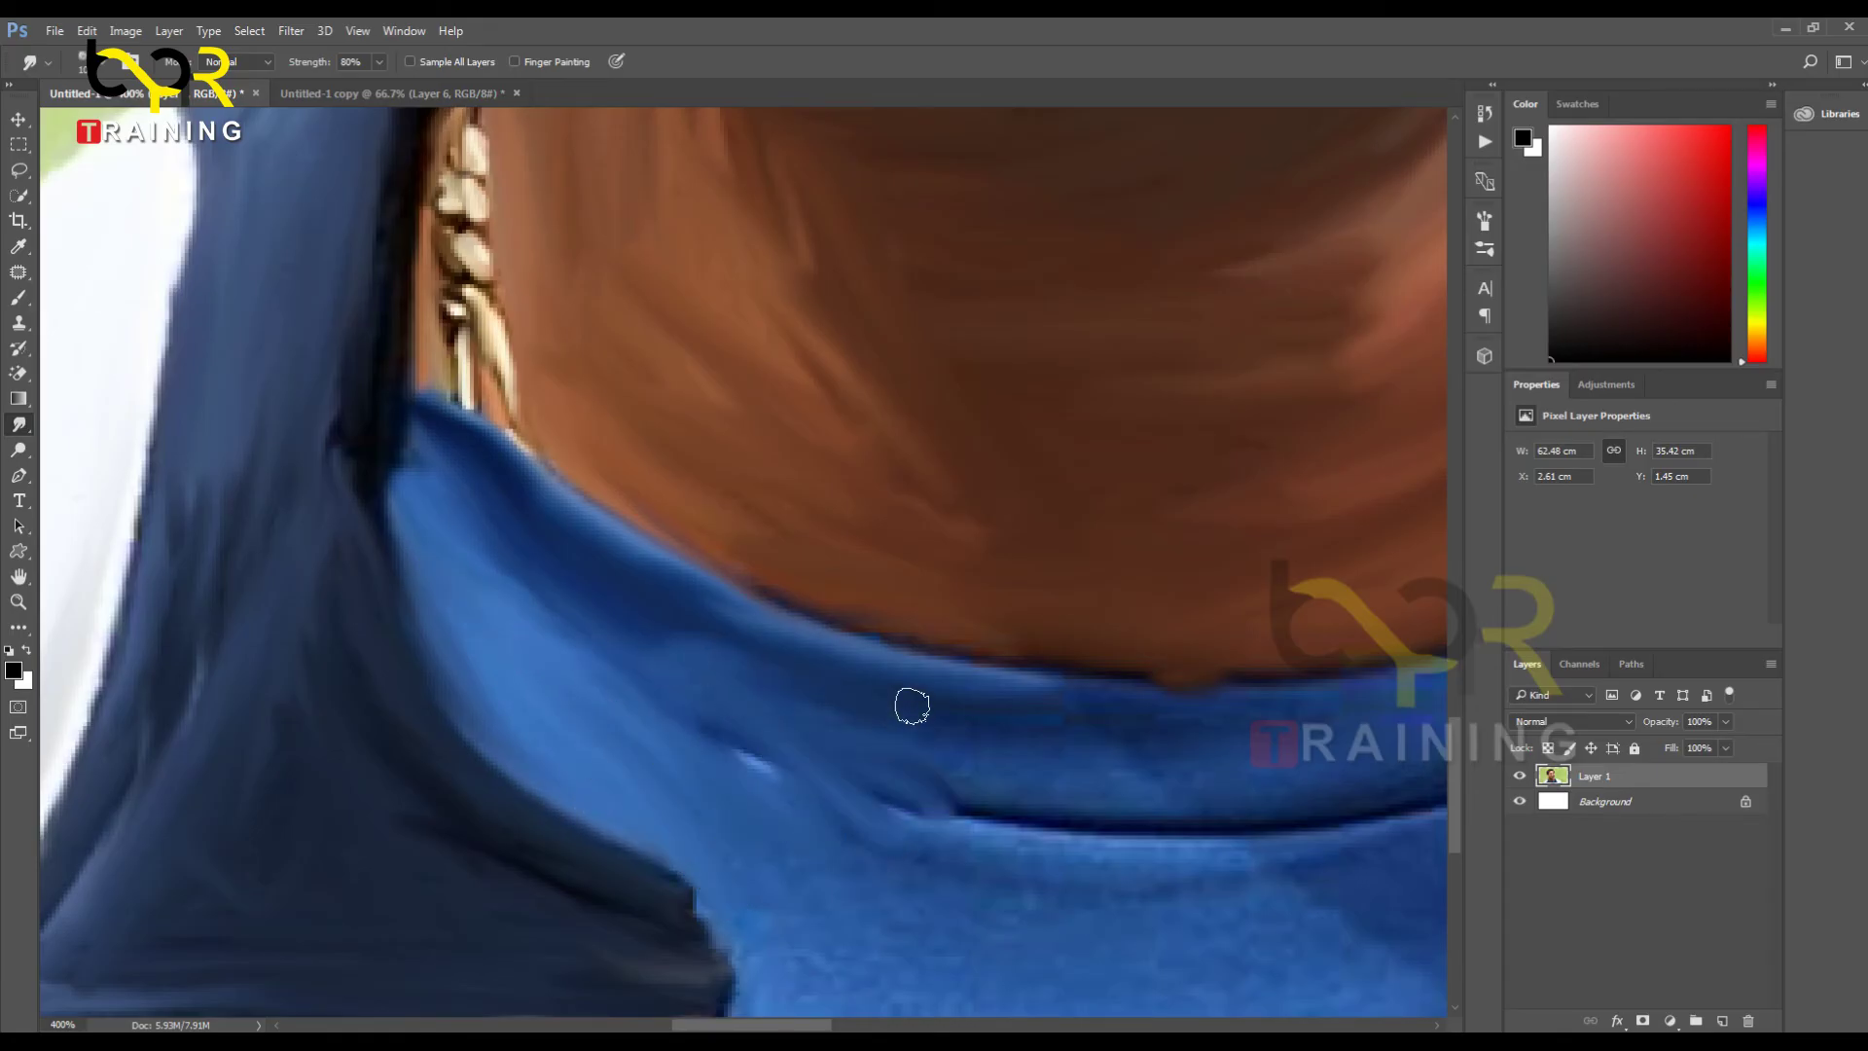
# Step: Smooth the dark collar seam of the blue shirt and the fabric just beneath it toward the middle of the neckline
pyautogui.moveTo(989, 854); pyautogui.dragTo(706, 644)
pyautogui.moveTo(453, 522); pyautogui.dragTo(608, 602)
pyautogui.moveTo(394, 516); pyautogui.dragTo(661, 632)
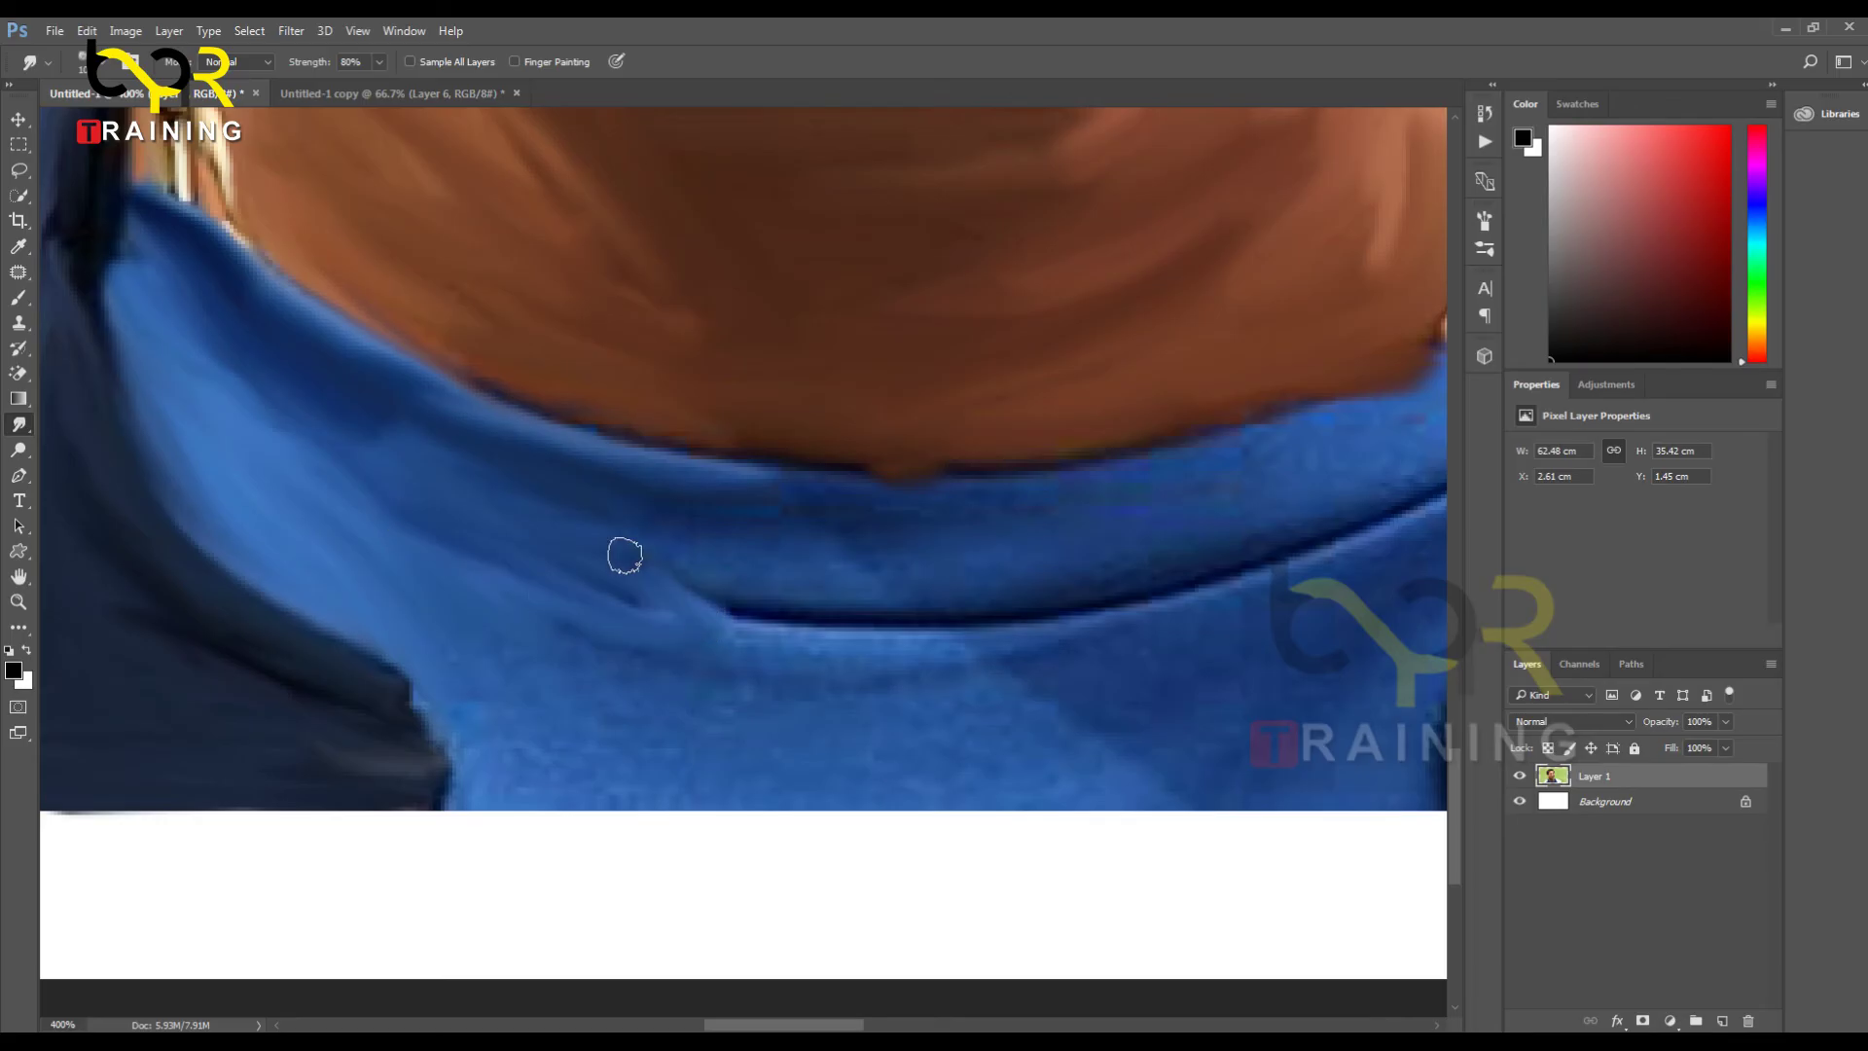
pyautogui.moveTo(552, 500)
pyautogui.mouseDown()
pyautogui.moveTo(849, 513)
pyautogui.moveTo(727, 492)
pyautogui.mouseUp()
pyautogui.moveTo(604, 526)
pyautogui.mouseDown()
pyautogui.moveTo(895, 602)
pyautogui.moveTo(653, 593)
pyautogui.moveTo(819, 639)
pyautogui.moveTo(518, 559)
pyautogui.mouseUp()
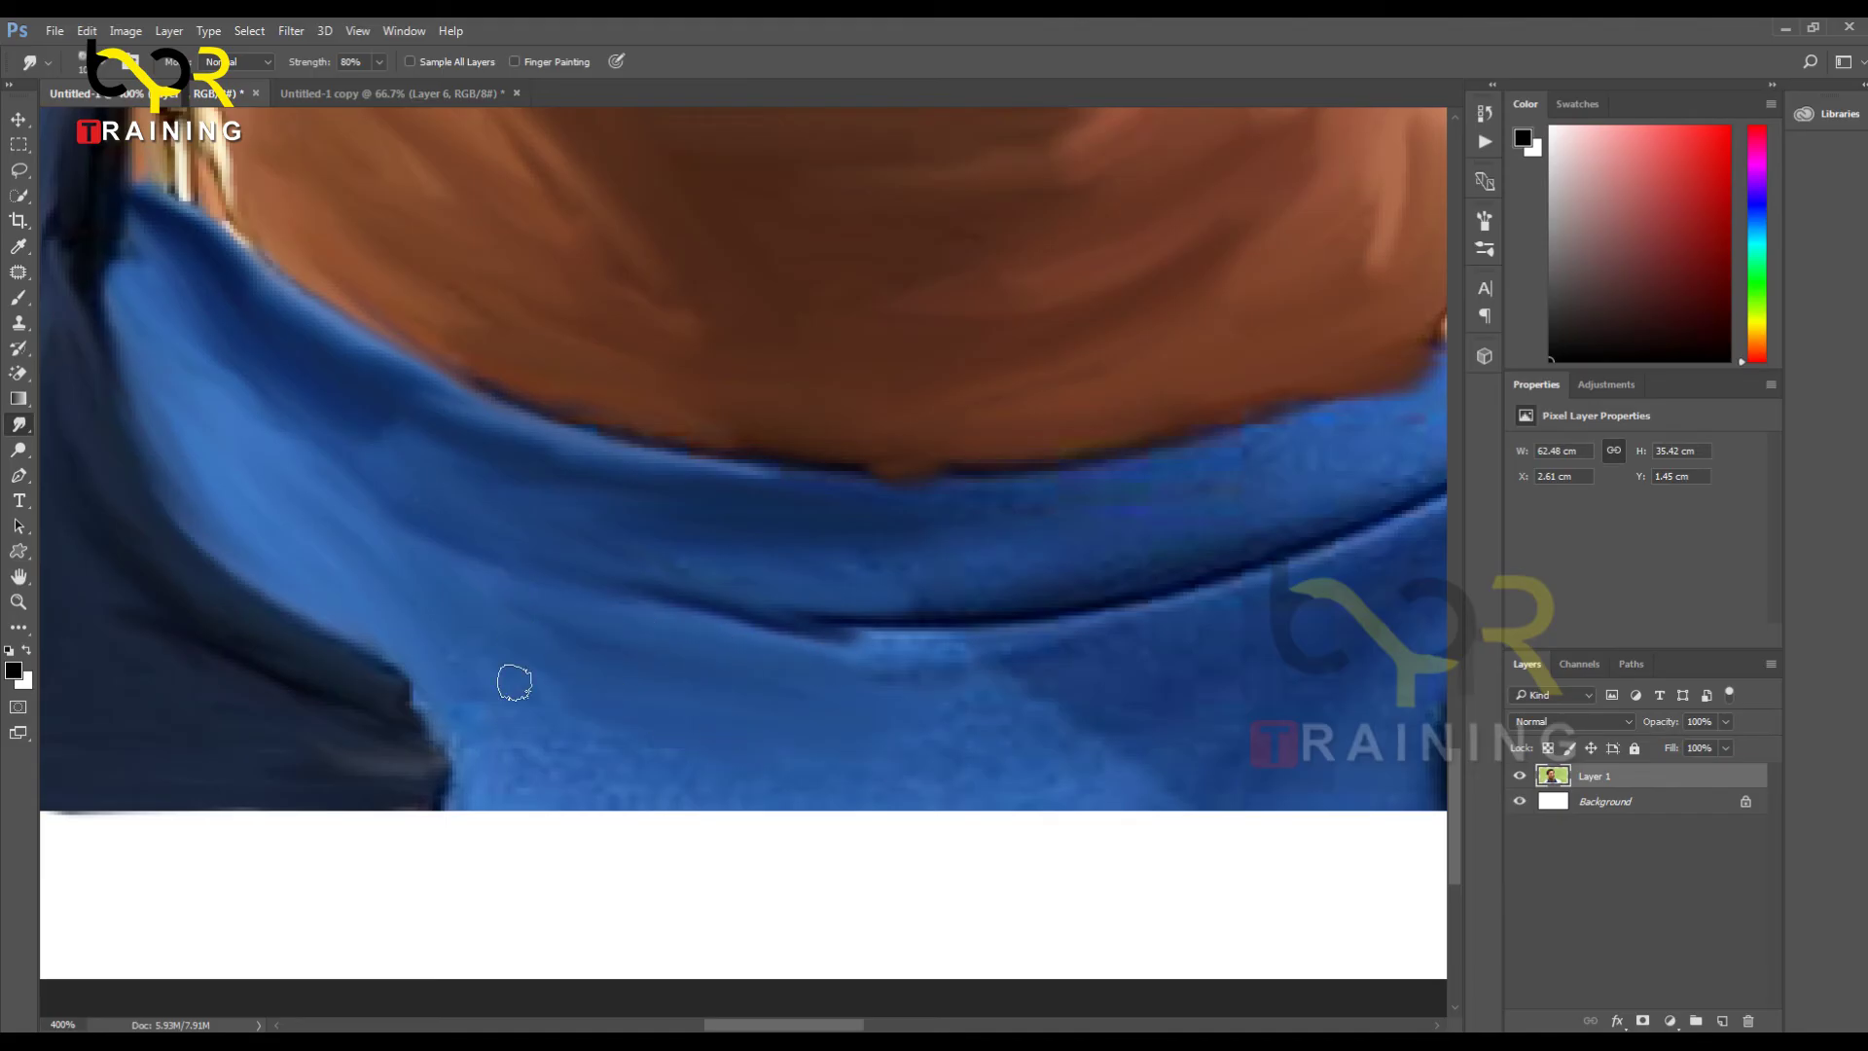
# Step: Blend the blue shirt fabric below the collar, along the photo's lower edge and up beside the unsmoothed navy panel
pyautogui.moveTo(434, 692)
pyautogui.mouseDown()
pyautogui.moveTo(476, 785)
pyautogui.moveTo(588, 783)
pyautogui.moveTo(485, 762)
pyautogui.moveTo(533, 759)
pyautogui.moveTo(689, 794)
pyautogui.moveTo(538, 794)
pyautogui.moveTo(920, 817)
pyautogui.mouseUp()
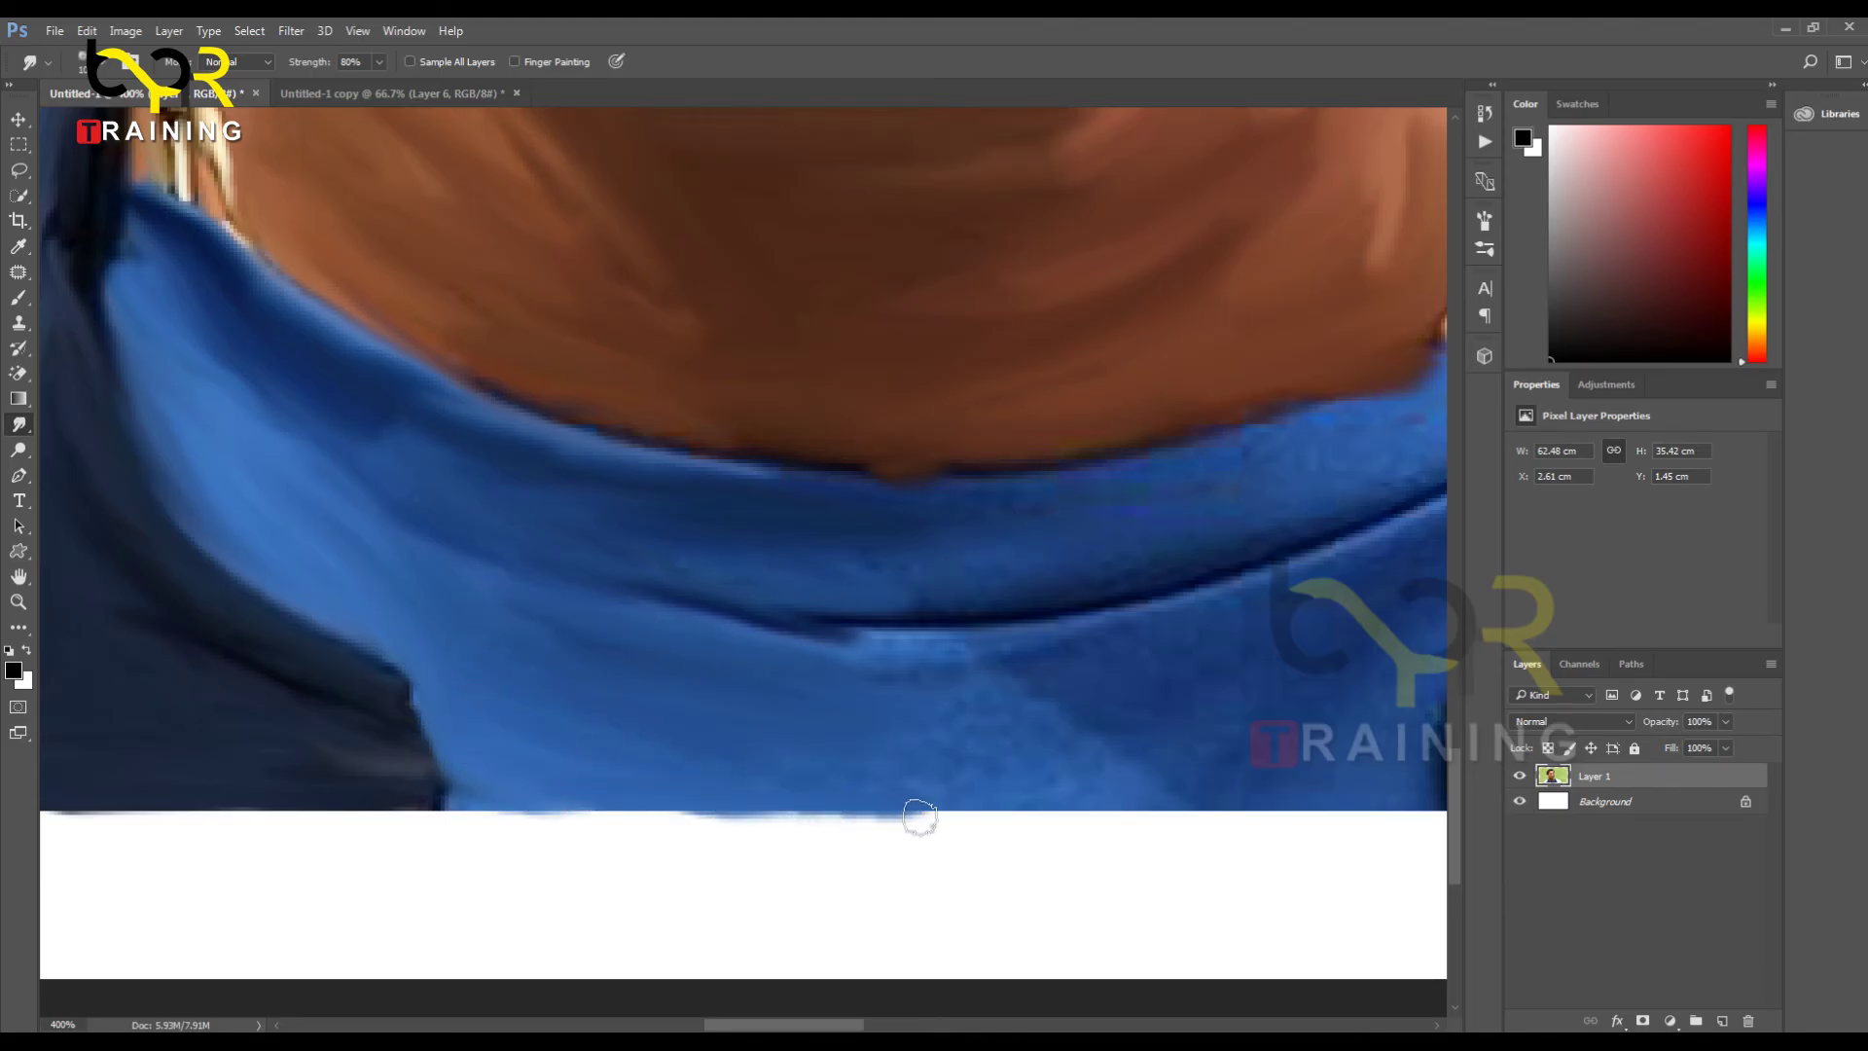
pyautogui.moveTo(667, 776); pyautogui.dragTo(1209, 790)
pyautogui.moveTo(830, 779)
pyautogui.mouseDown()
pyautogui.moveTo(1206, 769)
pyautogui.moveTo(1197, 744)
pyautogui.mouseUp()
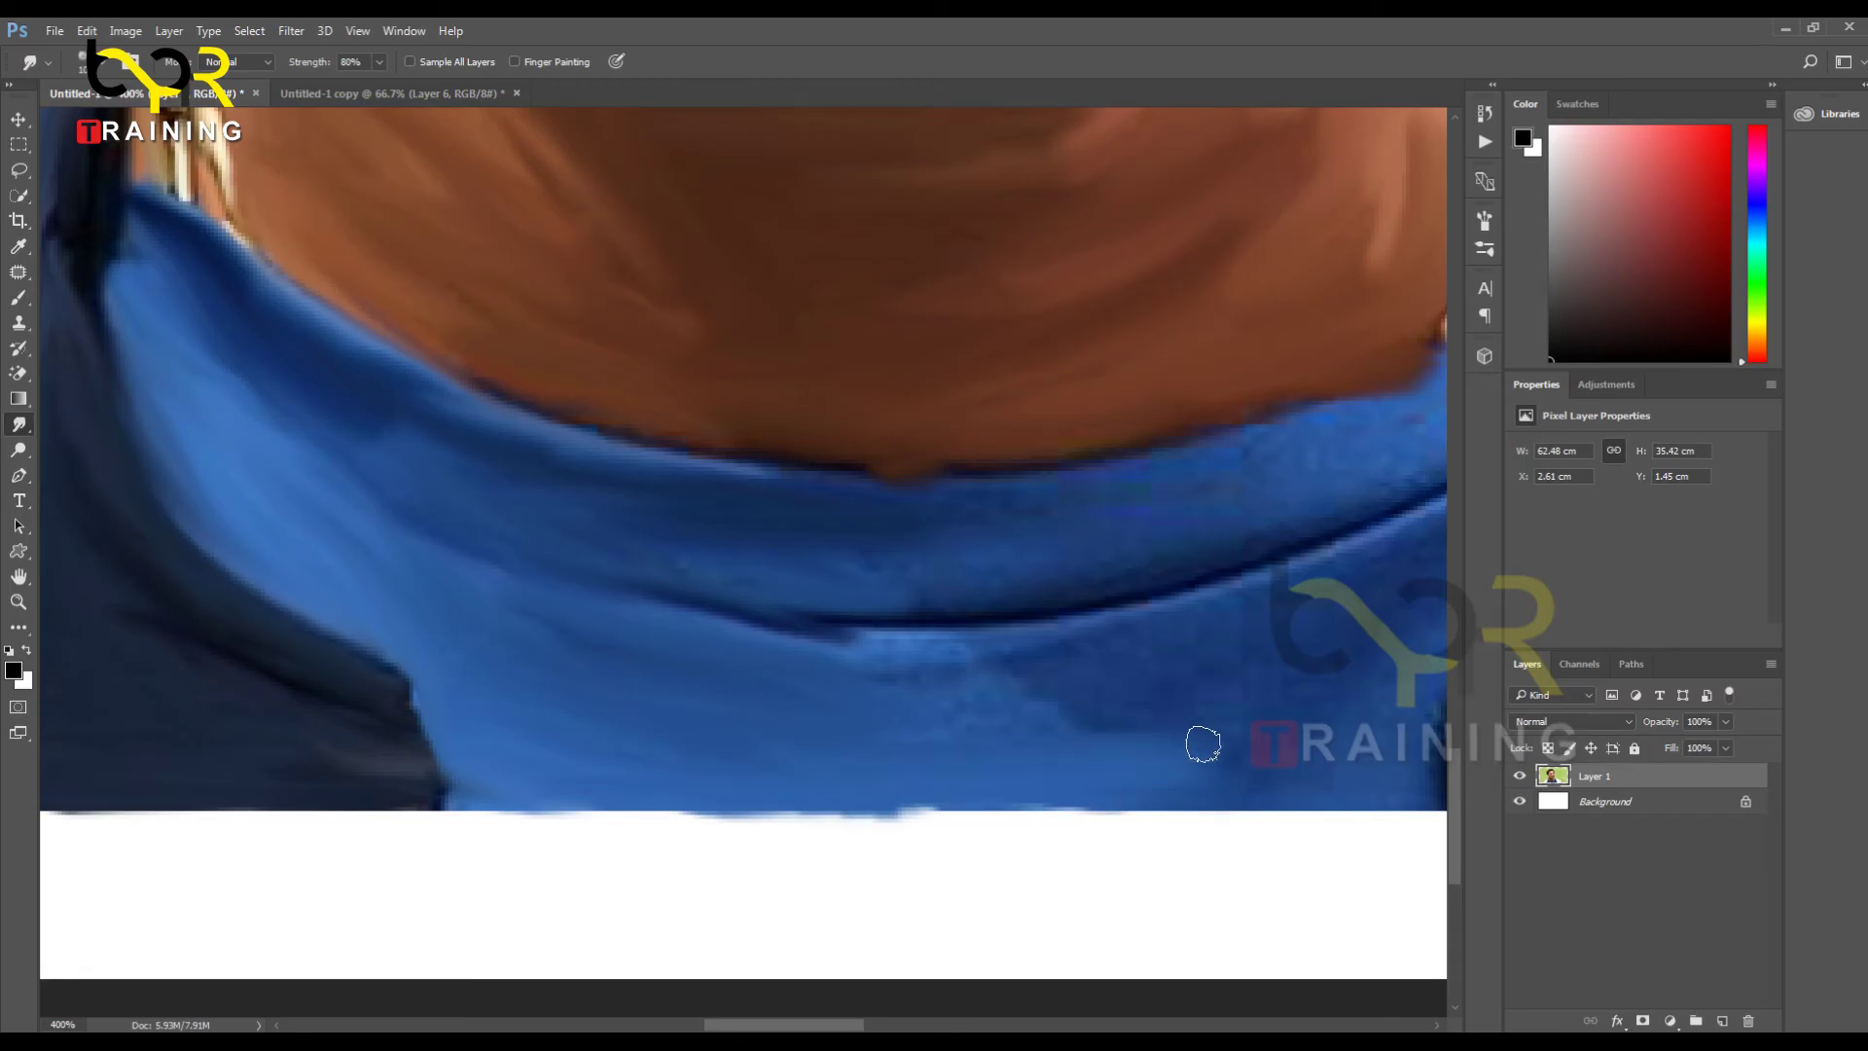
pyautogui.moveTo(732, 732)
pyautogui.mouseDown()
pyautogui.moveTo(1042, 721)
pyautogui.moveTo(1076, 680)
pyautogui.moveTo(819, 642)
pyautogui.moveTo(1034, 655)
pyautogui.moveTo(525, 707)
pyautogui.mouseUp()
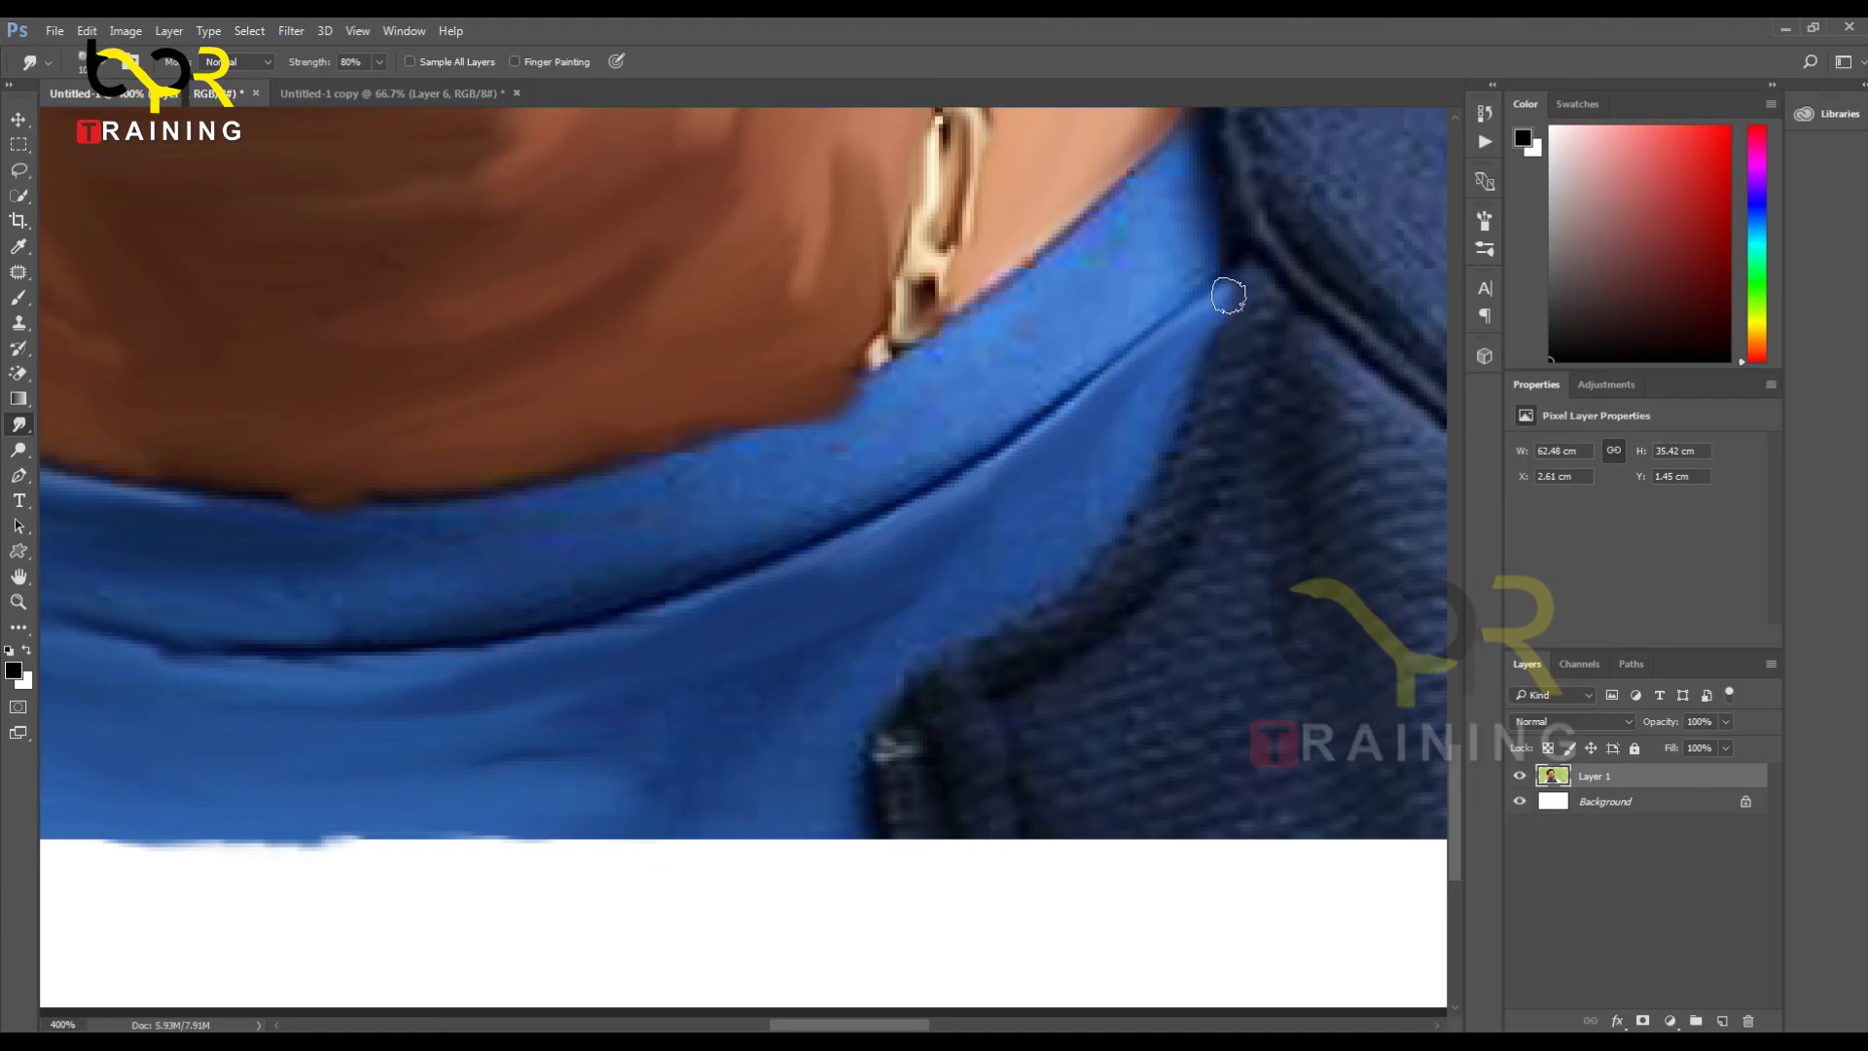
pyautogui.moveTo(1228, 295); pyautogui.dragTo(1125, 420)
pyautogui.moveTo(1157, 323)
pyautogui.mouseDown()
pyautogui.moveTo(1139, 440)
pyautogui.moveTo(1090, 498)
pyautogui.moveTo(1147, 422)
pyautogui.moveTo(988, 585)
pyautogui.mouseUp()
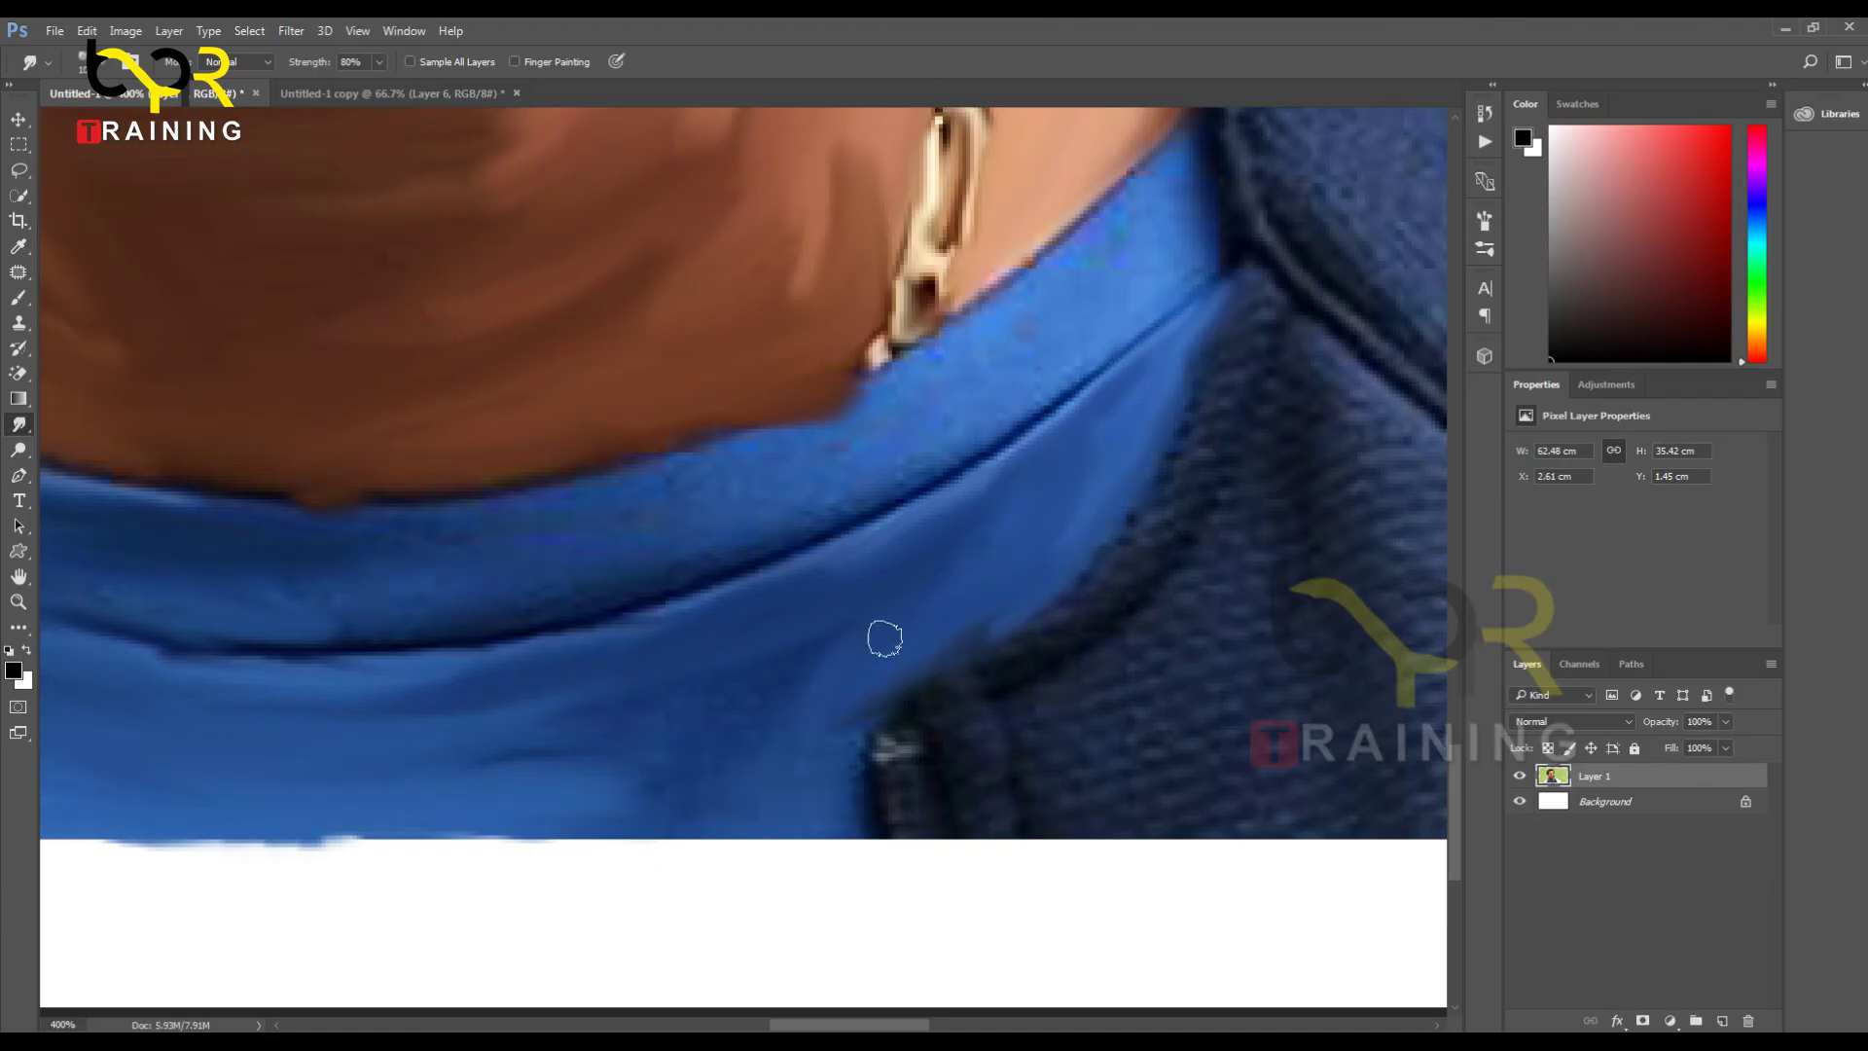
# Step: Smooth the grain and seam of the blue collar band from the middle of the neckline to the jacket beside the chain
pyautogui.moveTo(791, 703); pyautogui.dragTo(966, 475)
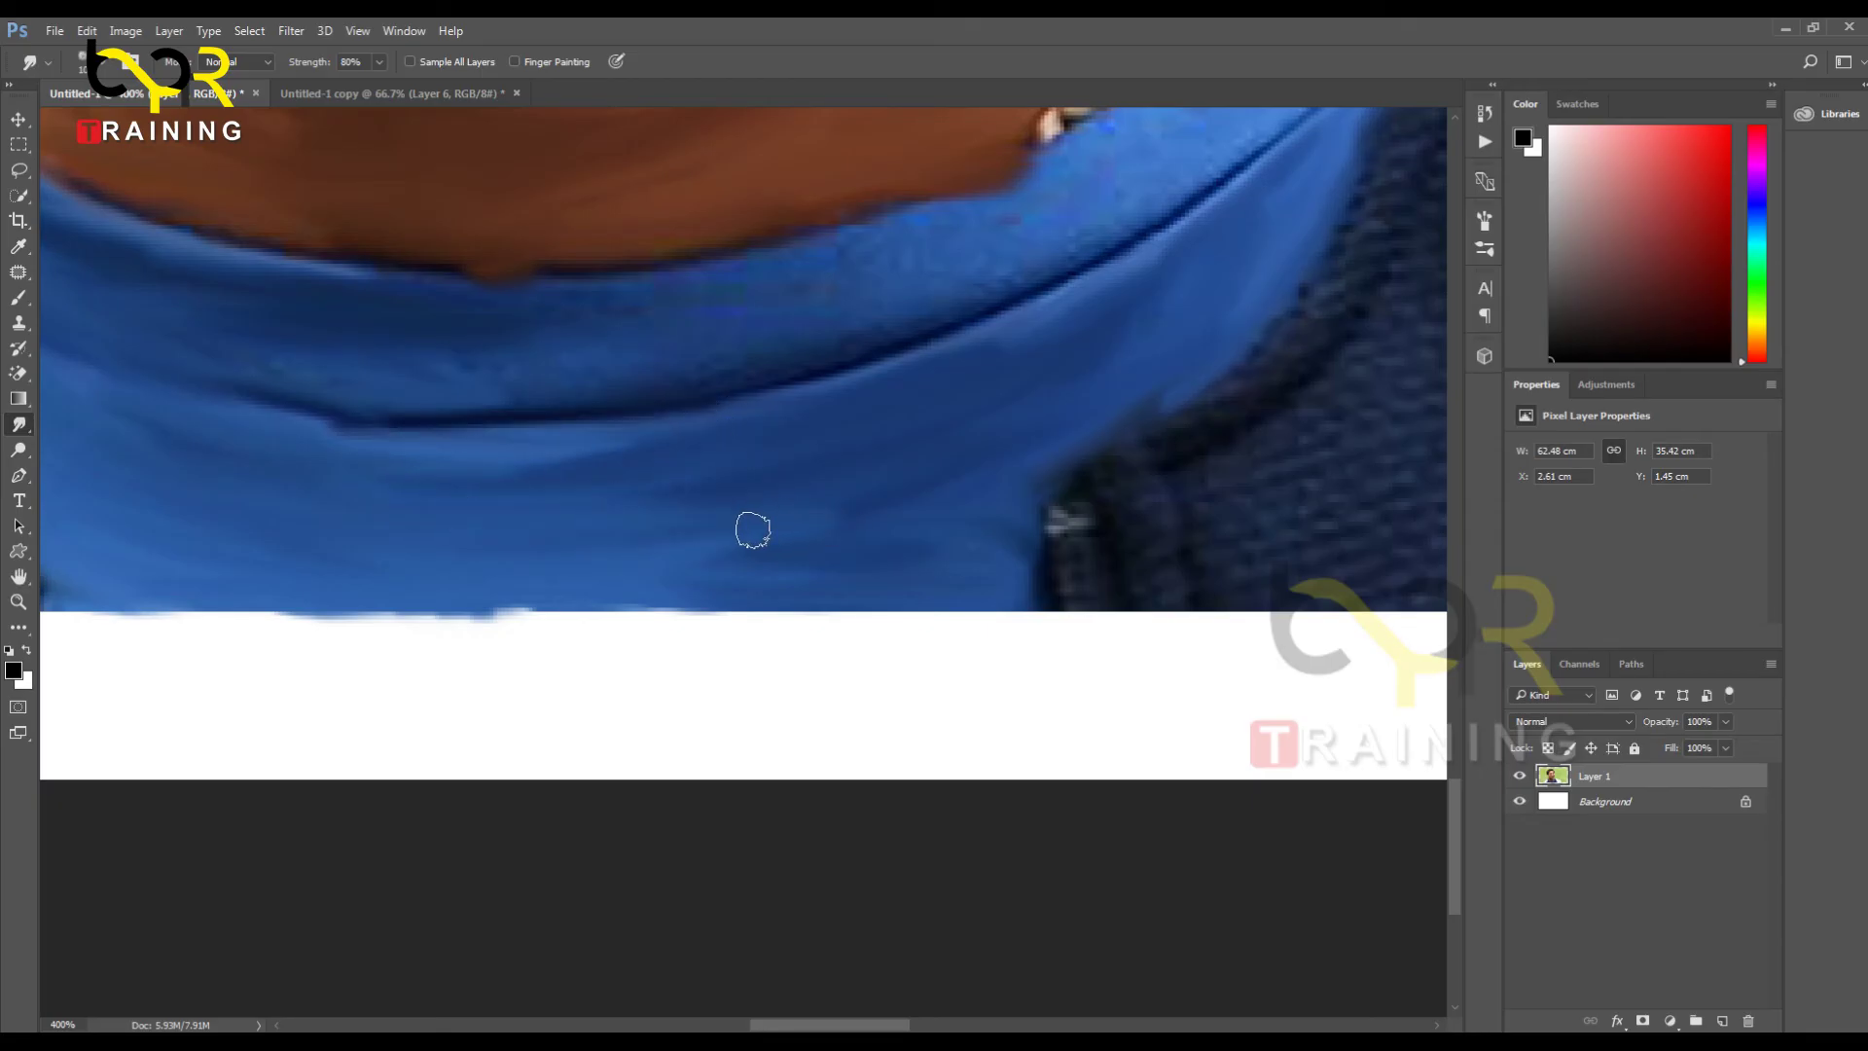
pyautogui.moveTo(753, 530); pyautogui.dragTo(879, 798)
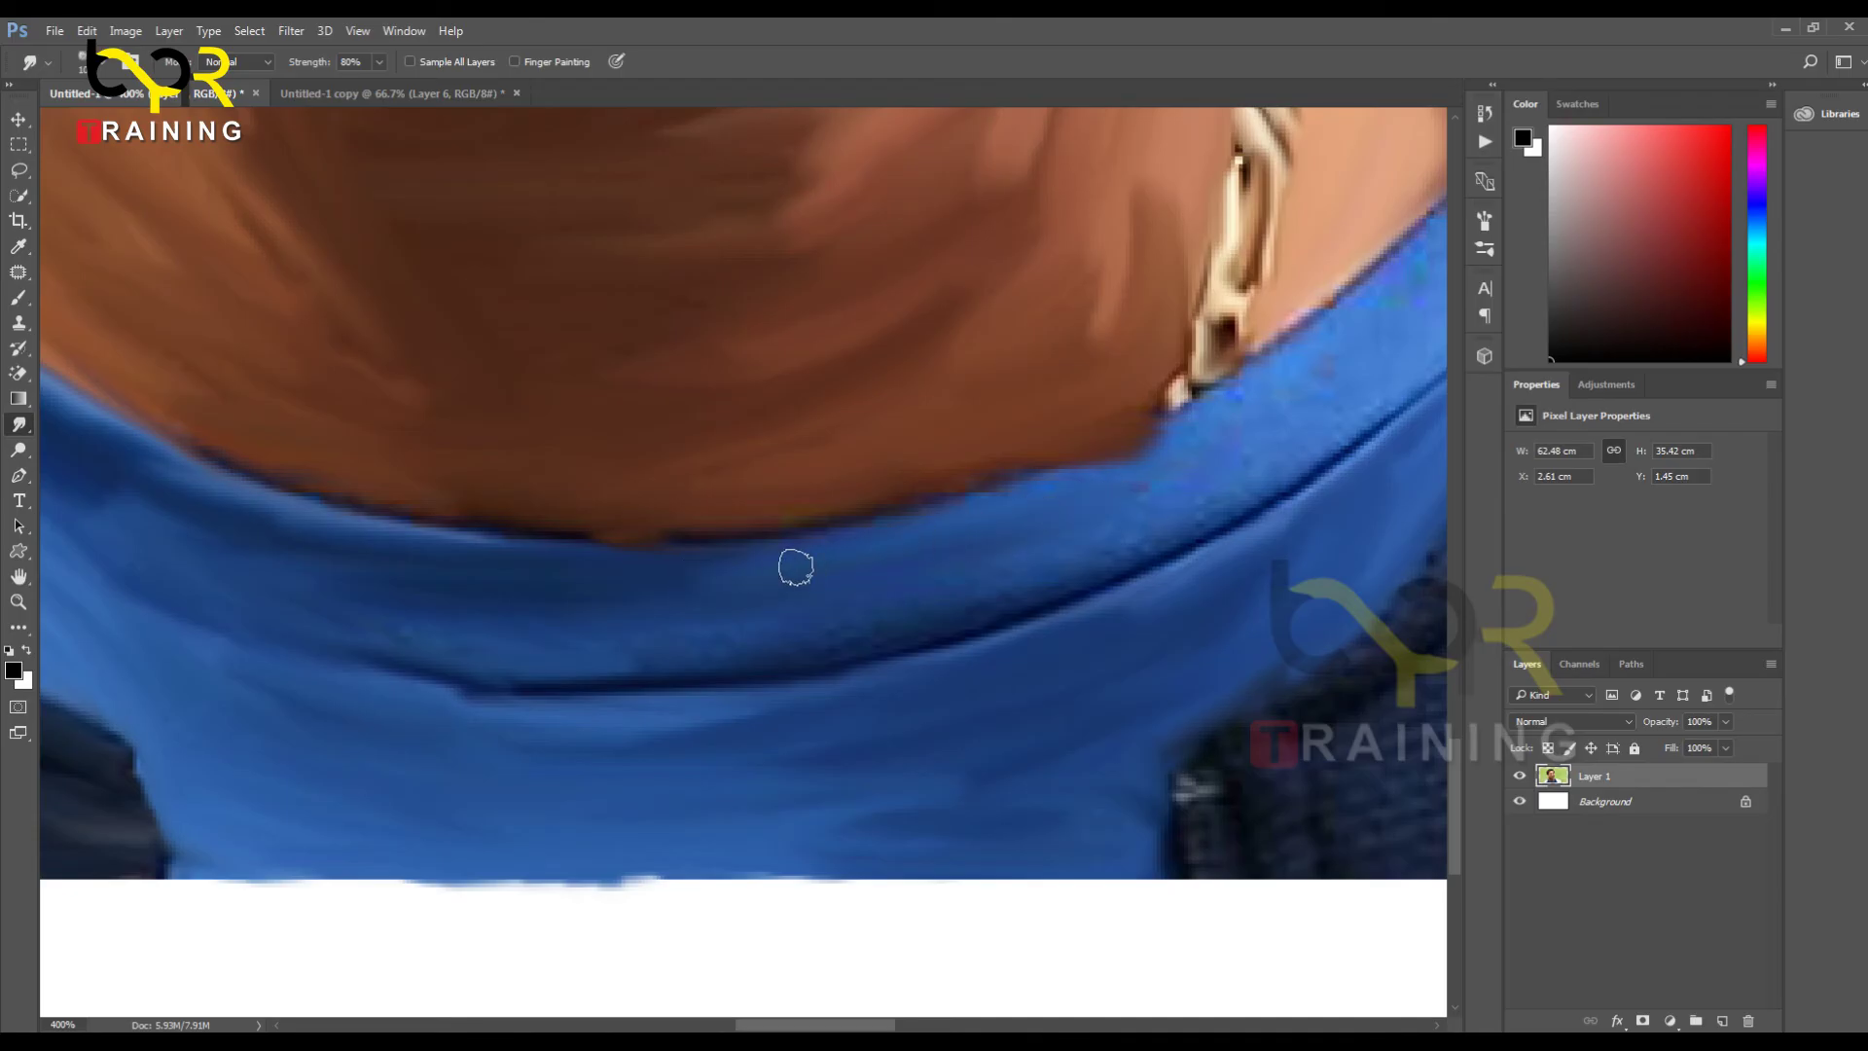
pyautogui.moveTo(1178, 473)
pyautogui.mouseDown()
pyautogui.moveTo(1055, 509)
pyautogui.moveTo(940, 617)
pyautogui.moveTo(1067, 480)
pyautogui.mouseUp()
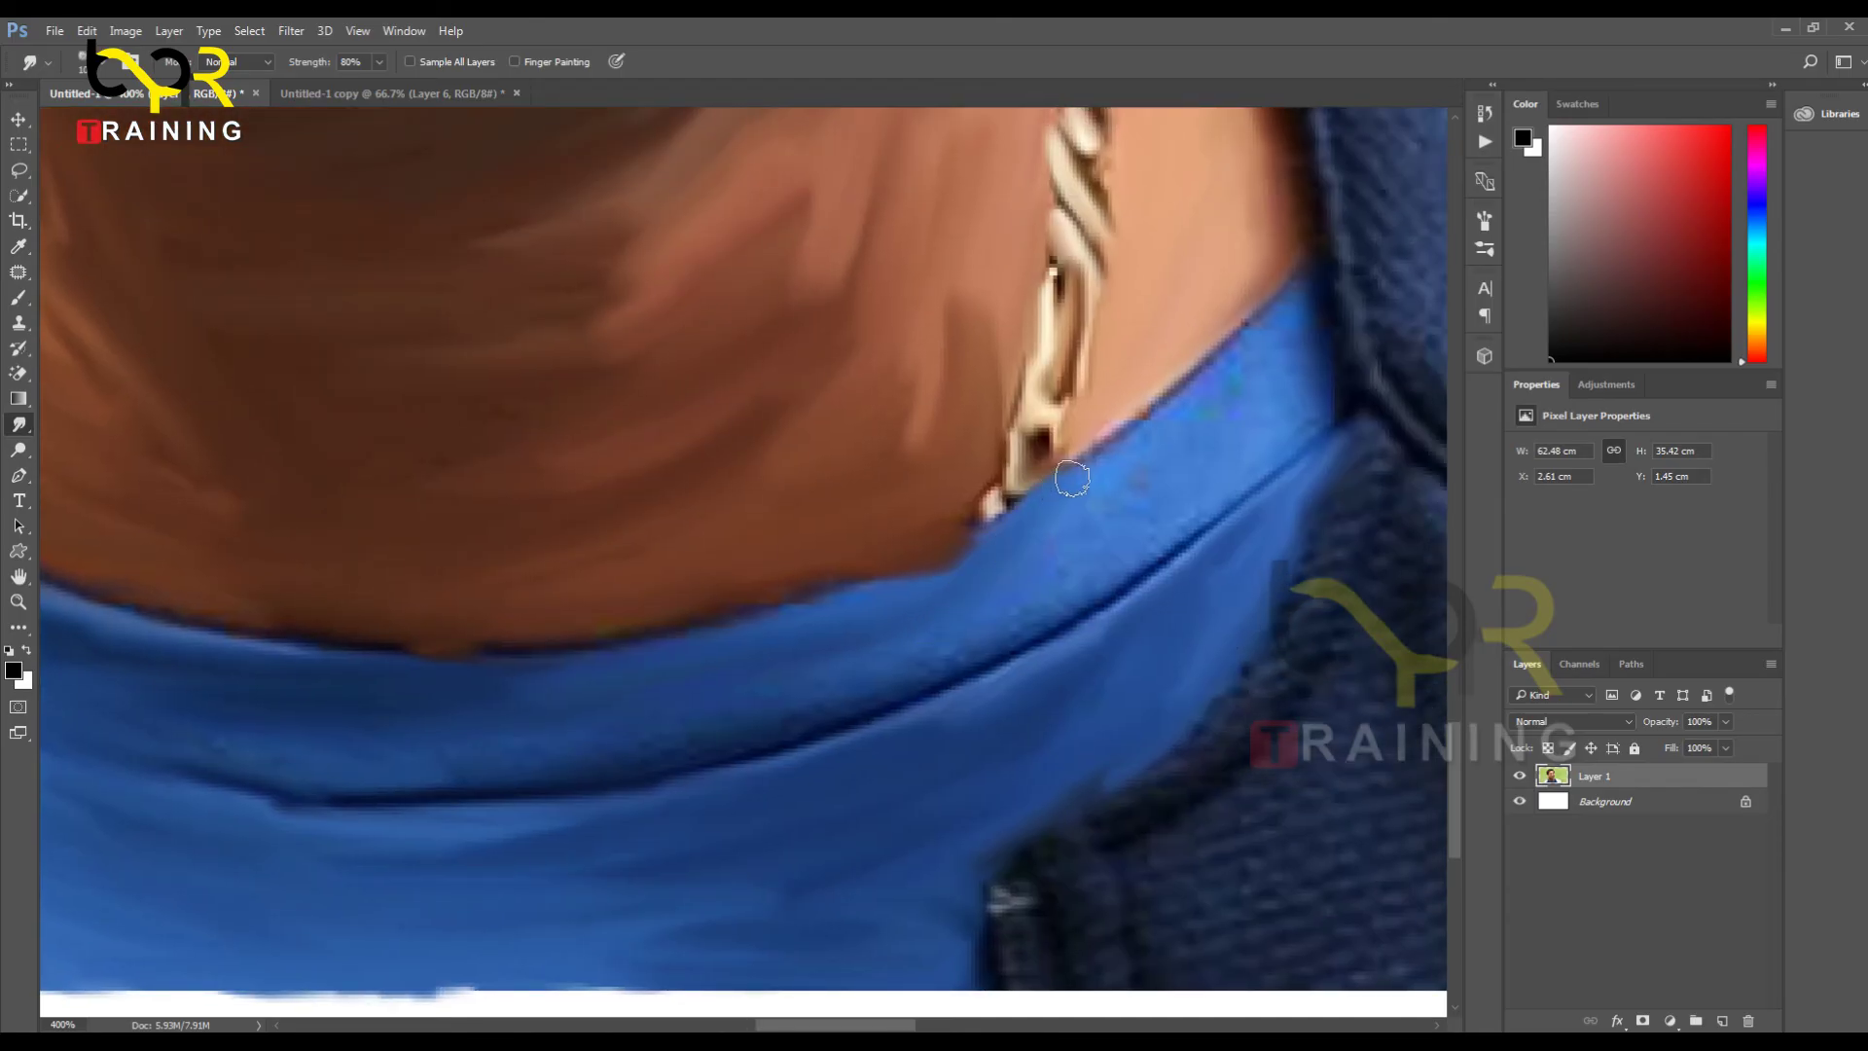
pyautogui.moveTo(1188, 399)
pyautogui.mouseDown()
pyautogui.moveTo(1313, 296)
pyautogui.moveTo(1301, 368)
pyautogui.moveTo(1194, 497)
pyautogui.mouseUp()
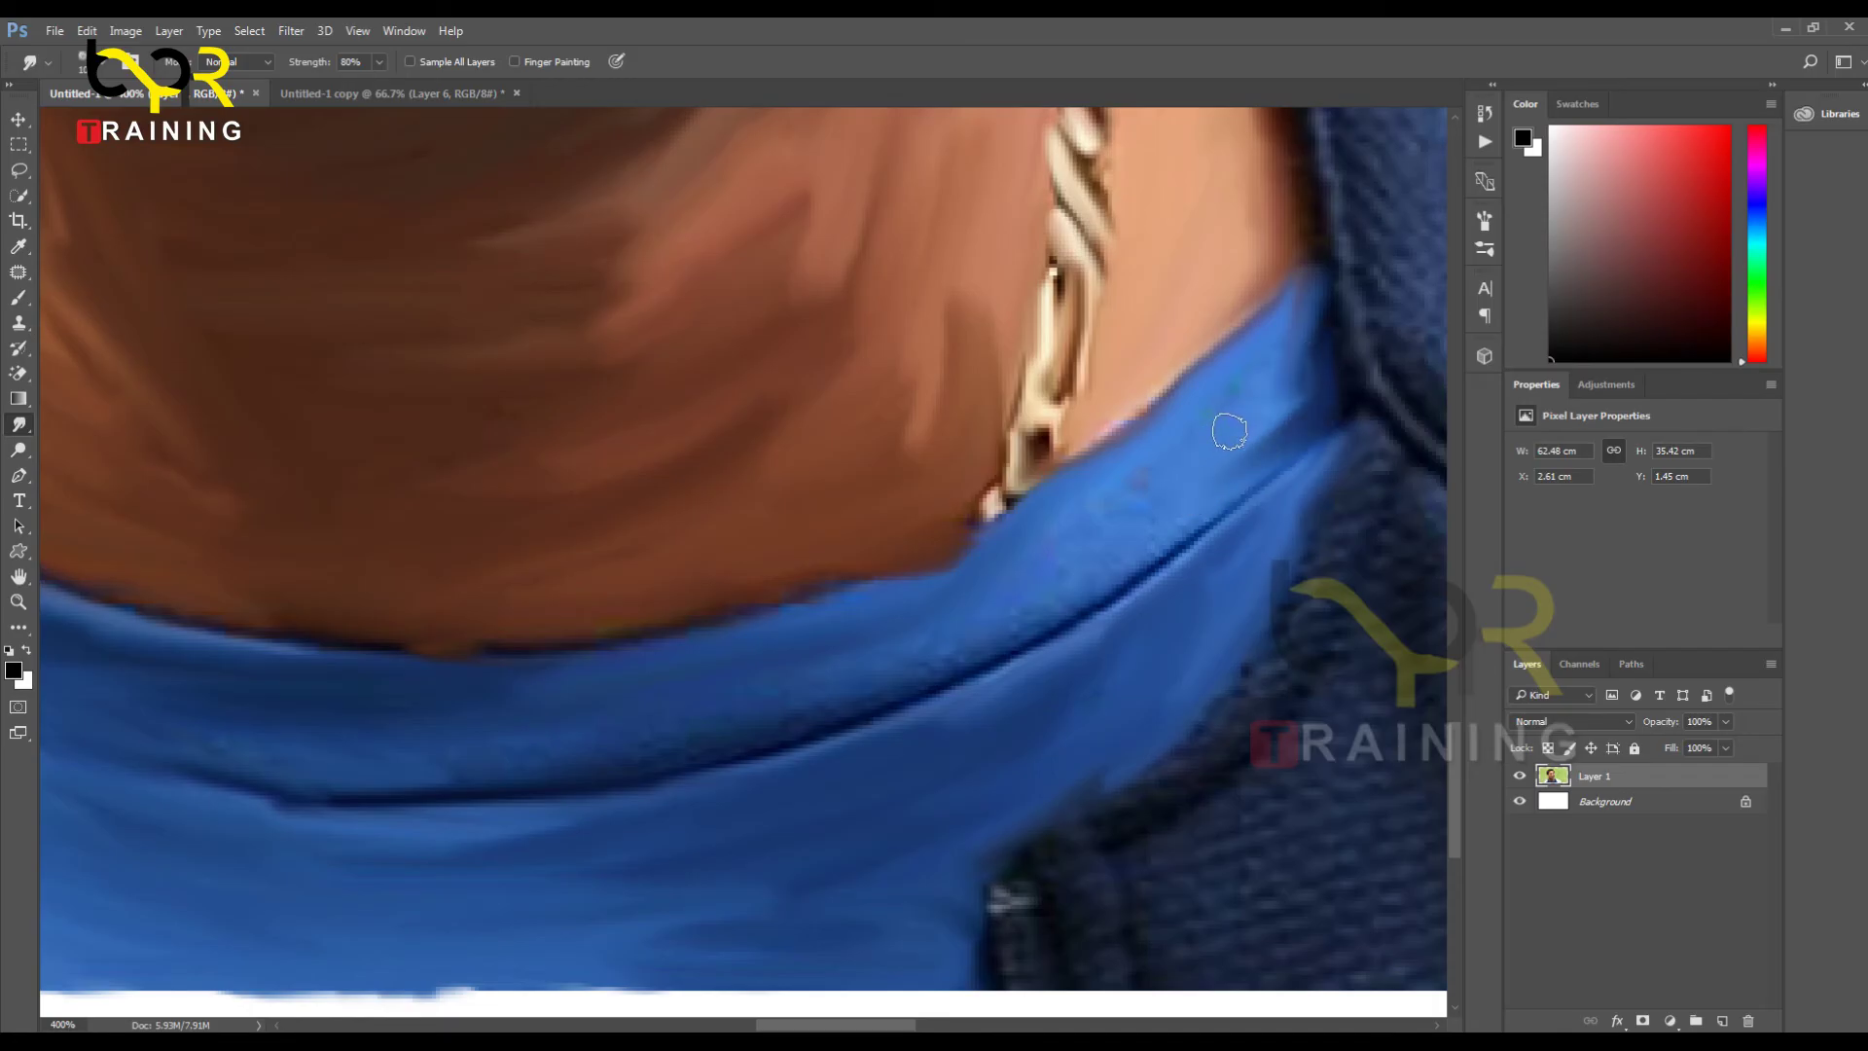
pyautogui.moveTo(1289, 395)
pyautogui.mouseDown()
pyautogui.moveTo(1107, 550)
pyautogui.moveTo(1282, 356)
pyautogui.moveTo(1051, 522)
pyautogui.mouseUp()
pyautogui.moveTo(1192, 416); pyautogui.dragTo(980, 621)
pyautogui.moveTo(1192, 496)
pyautogui.mouseDown()
pyautogui.moveTo(989, 650)
pyautogui.moveTo(1055, 588)
pyautogui.moveTo(1041, 620)
pyautogui.moveTo(849, 703)
pyautogui.moveTo(1025, 606)
pyautogui.moveTo(654, 742)
pyautogui.moveTo(891, 688)
pyautogui.moveTo(606, 742)
pyautogui.moveTo(851, 691)
pyautogui.moveTo(420, 747)
pyautogui.moveTo(584, 751)
pyautogui.moveTo(435, 777)
pyautogui.moveTo(777, 745)
pyautogui.moveTo(645, 778)
pyautogui.moveTo(937, 695)
pyautogui.moveTo(1167, 593)
pyautogui.moveTo(1296, 436)
pyautogui.moveTo(1186, 570)
pyautogui.moveTo(854, 719)
pyautogui.moveTo(484, 810)
pyautogui.moveTo(257, 832)
pyautogui.moveTo(483, 799)
pyautogui.mouseUp()
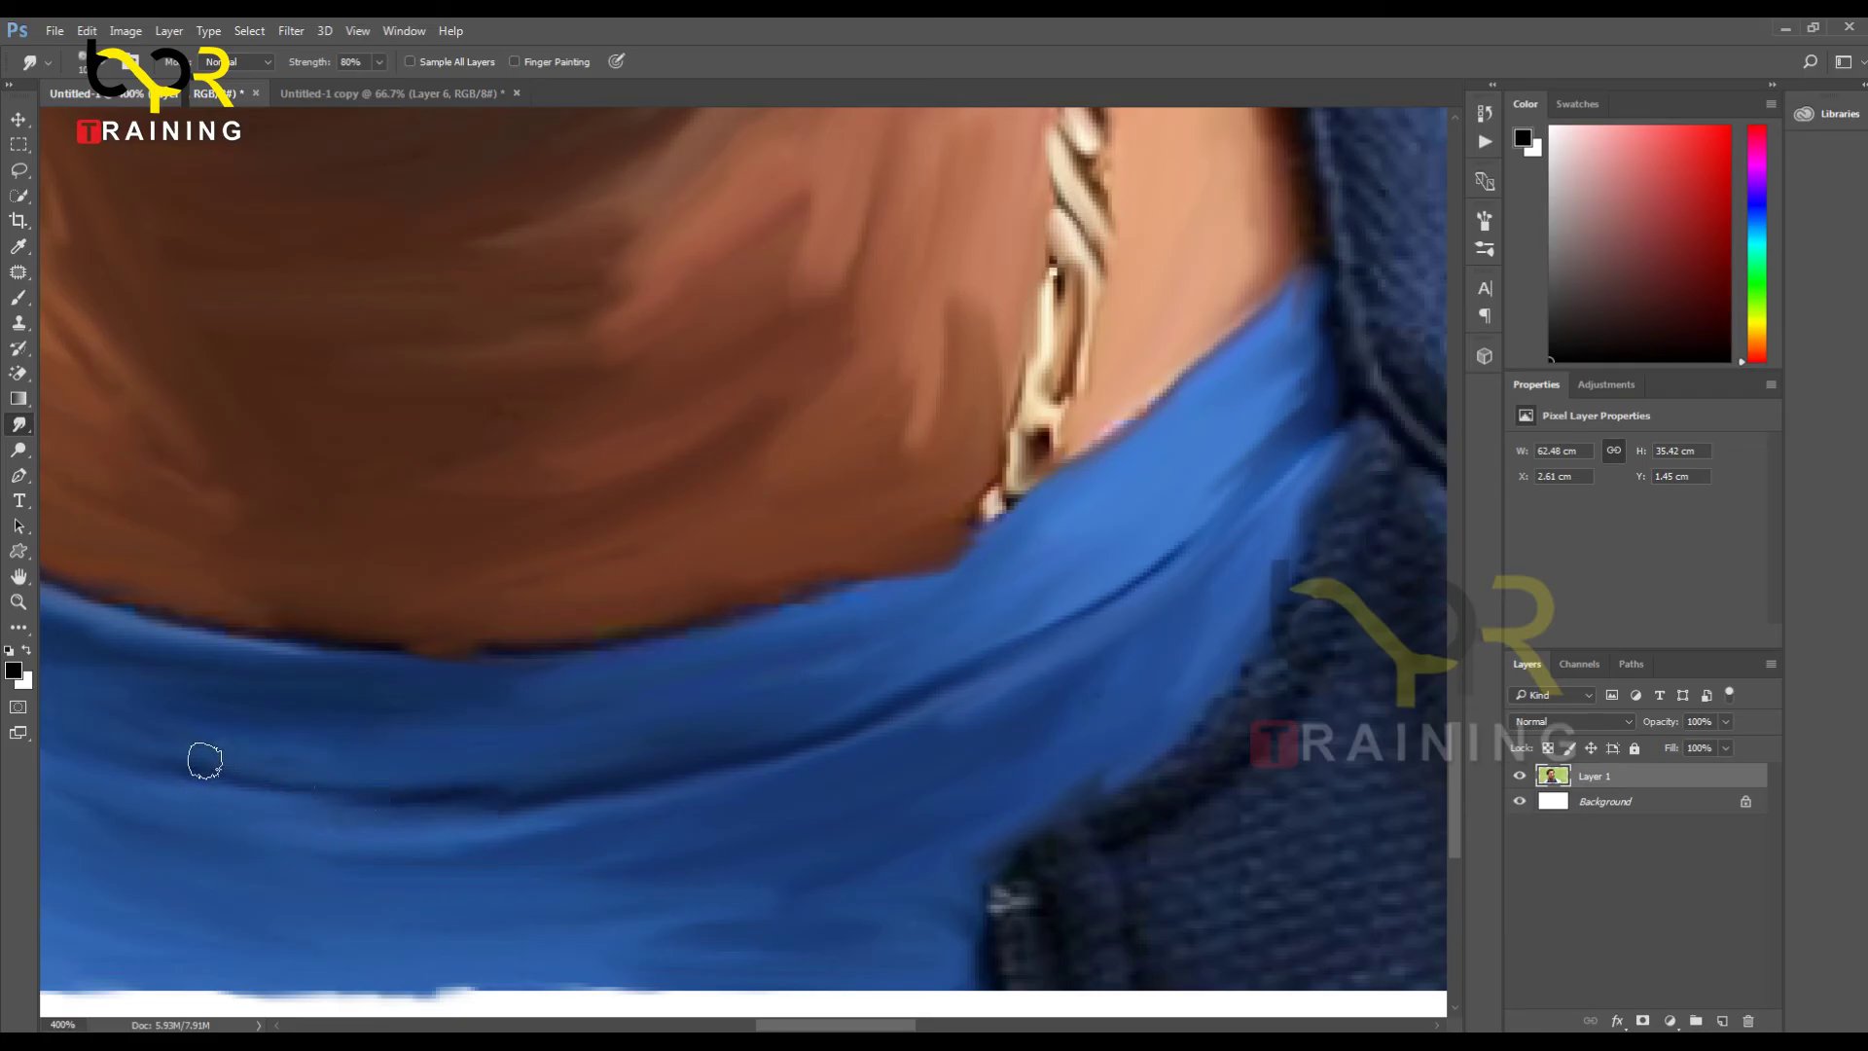
pyautogui.moveTo(204, 761); pyautogui.dragTo(488, 742)
# Step: Smudge the upper edge of the navy jacket collar against the green background and its tip beside the white shoulder
pyautogui.moveTo(658, 161)
pyautogui.mouseDown()
pyautogui.moveTo(457, 489)
pyautogui.moveTo(495, 671)
pyautogui.mouseUp()
pyautogui.moveTo(1387, 749); pyautogui.dragTo(920, 685)
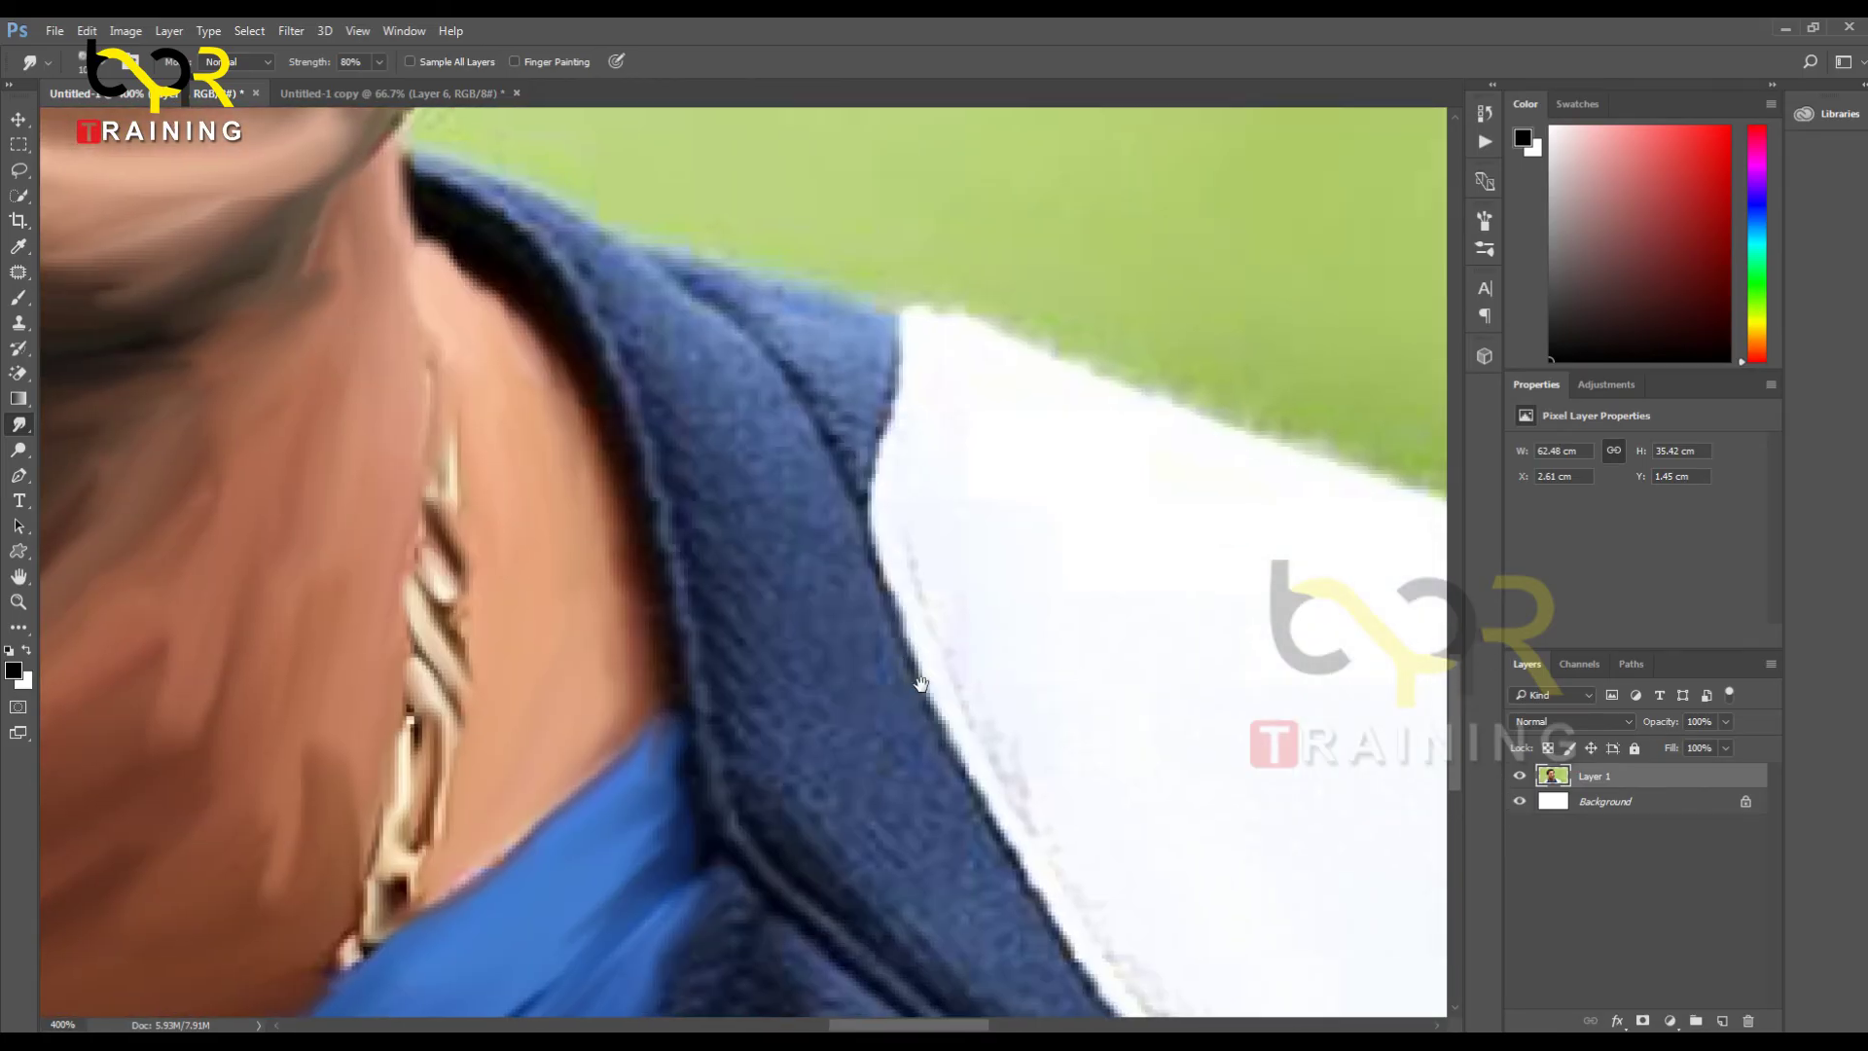
pyautogui.moveTo(518, 234)
pyautogui.mouseDown()
pyautogui.moveTo(453, 185)
pyautogui.moveTo(588, 259)
pyautogui.moveTo(496, 204)
pyautogui.moveTo(629, 378)
pyautogui.moveTo(567, 301)
pyautogui.moveTo(675, 630)
pyautogui.moveTo(588, 213)
pyautogui.moveTo(662, 275)
pyautogui.moveTo(775, 291)
pyautogui.moveTo(738, 307)
pyautogui.mouseUp()
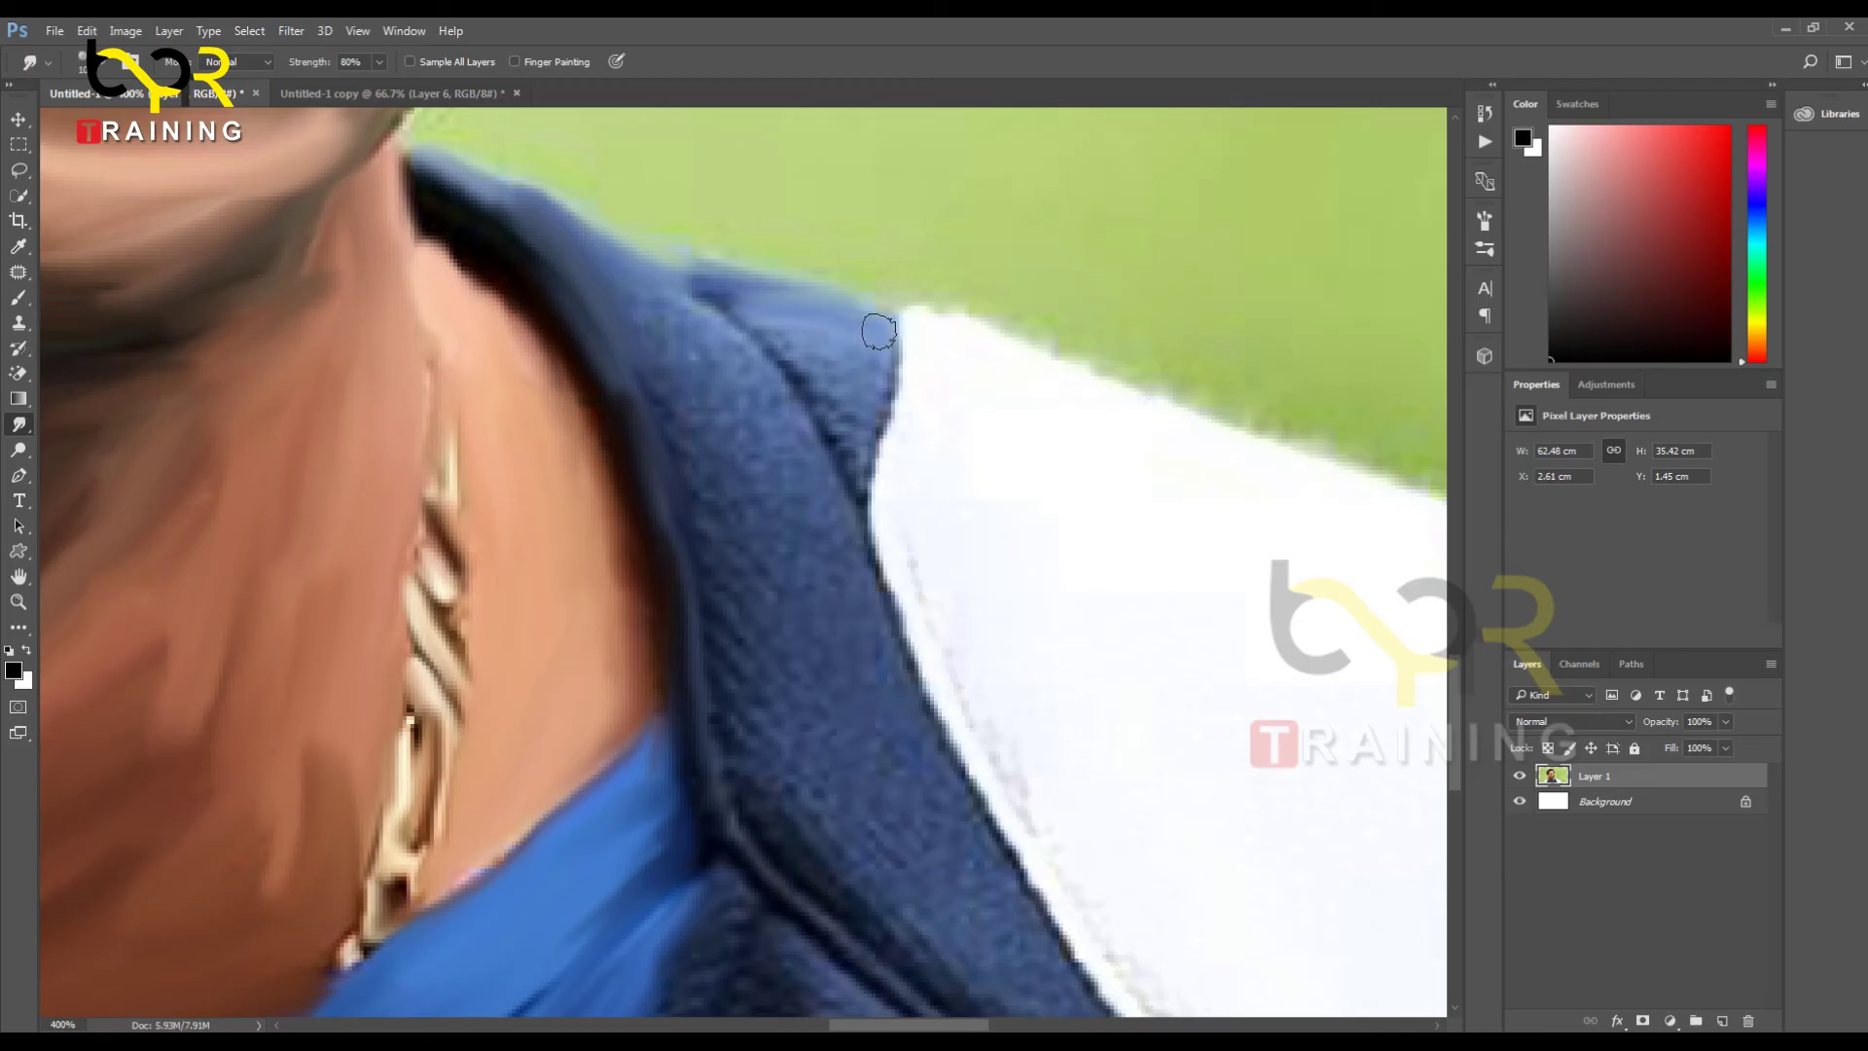
pyautogui.moveTo(878, 332)
pyautogui.mouseDown()
pyautogui.moveTo(735, 336)
pyautogui.moveTo(739, 322)
pyautogui.moveTo(813, 349)
pyautogui.moveTo(690, 295)
pyautogui.moveTo(854, 461)
pyautogui.moveTo(807, 352)
pyautogui.mouseUp()
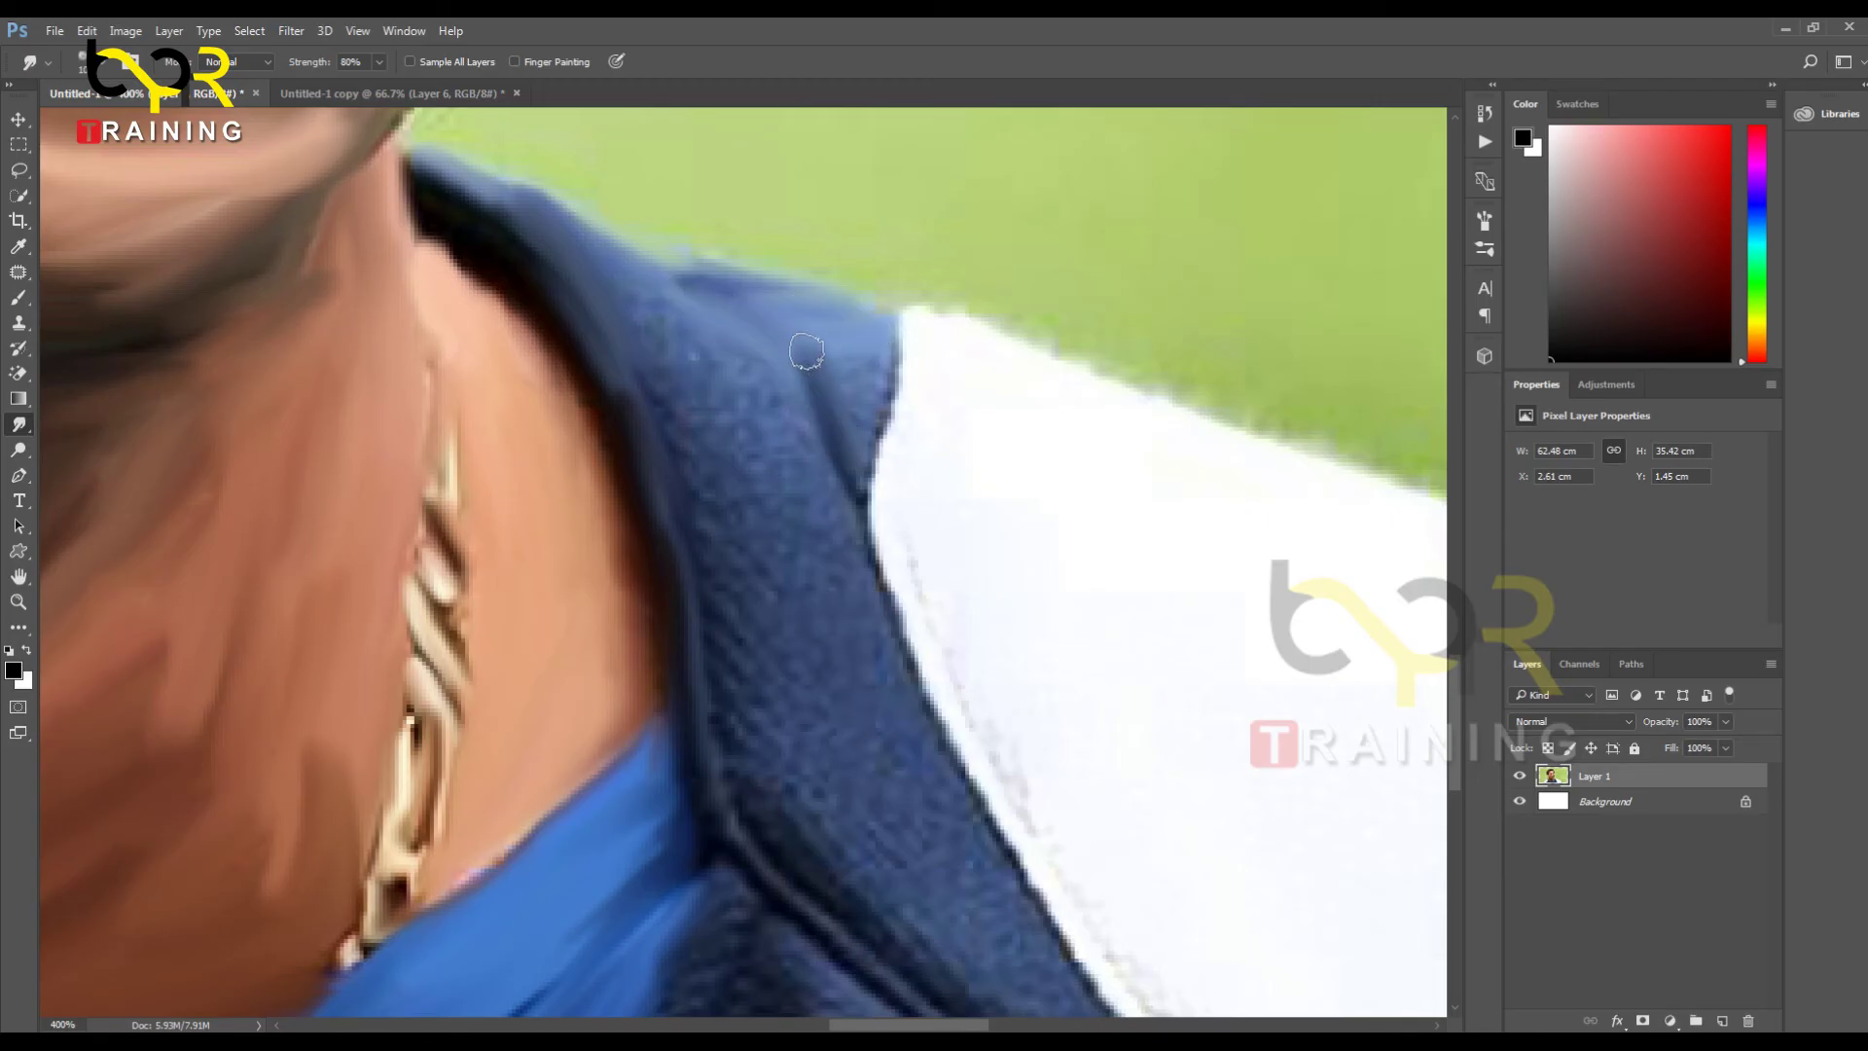
pyautogui.moveTo(859, 465); pyautogui.dragTo(864, 357)
# Step: Blend the knit texture down the navy jacket collar between the neck and the white sleeve
pyautogui.moveTo(737, 338)
pyautogui.mouseDown()
pyautogui.moveTo(810, 472)
pyautogui.moveTo(700, 314)
pyautogui.moveTo(767, 466)
pyautogui.moveTo(746, 465)
pyautogui.moveTo(679, 303)
pyautogui.moveTo(794, 581)
pyautogui.moveTo(634, 304)
pyautogui.moveTo(744, 511)
pyautogui.moveTo(659, 270)
pyautogui.moveTo(760, 550)
pyautogui.moveTo(644, 322)
pyautogui.moveTo(736, 589)
pyautogui.moveTo(631, 329)
pyautogui.moveTo(747, 756)
pyautogui.moveTo(710, 475)
pyautogui.moveTo(787, 795)
pyautogui.moveTo(758, 497)
pyautogui.moveTo(805, 682)
pyautogui.moveTo(798, 471)
pyautogui.moveTo(854, 623)
pyautogui.mouseUp()
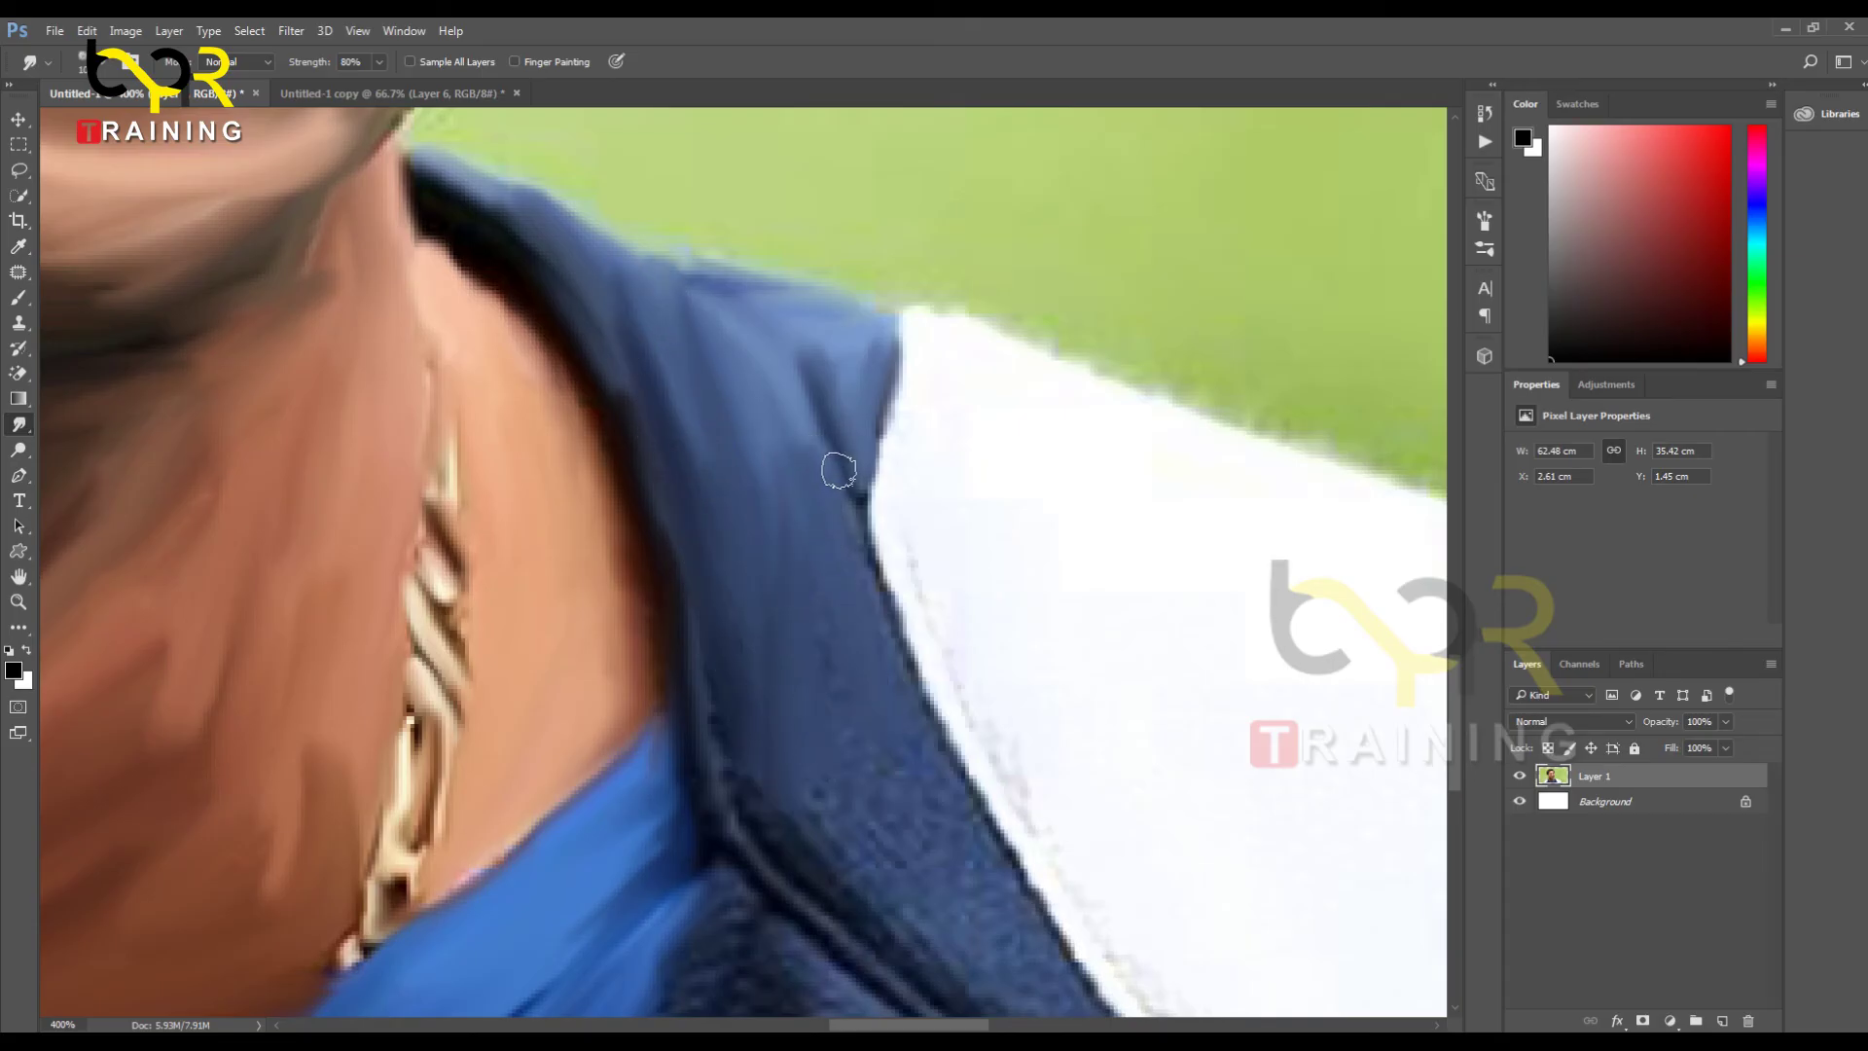
pyautogui.moveTo(838, 470)
pyautogui.mouseDown()
pyautogui.moveTo(834, 429)
pyautogui.moveTo(915, 789)
pyautogui.moveTo(698, 456)
pyautogui.mouseUp()
pyautogui.moveTo(609, 325)
pyautogui.mouseDown()
pyautogui.moveTo(588, 389)
pyautogui.moveTo(618, 442)
pyautogui.moveTo(521, 354)
pyautogui.moveTo(626, 467)
pyautogui.moveTo(513, 326)
pyautogui.moveTo(551, 492)
pyautogui.moveTo(597, 446)
pyautogui.moveTo(575, 471)
pyautogui.moveTo(830, 742)
pyautogui.moveTo(692, 550)
pyautogui.moveTo(674, 343)
pyautogui.mouseUp()
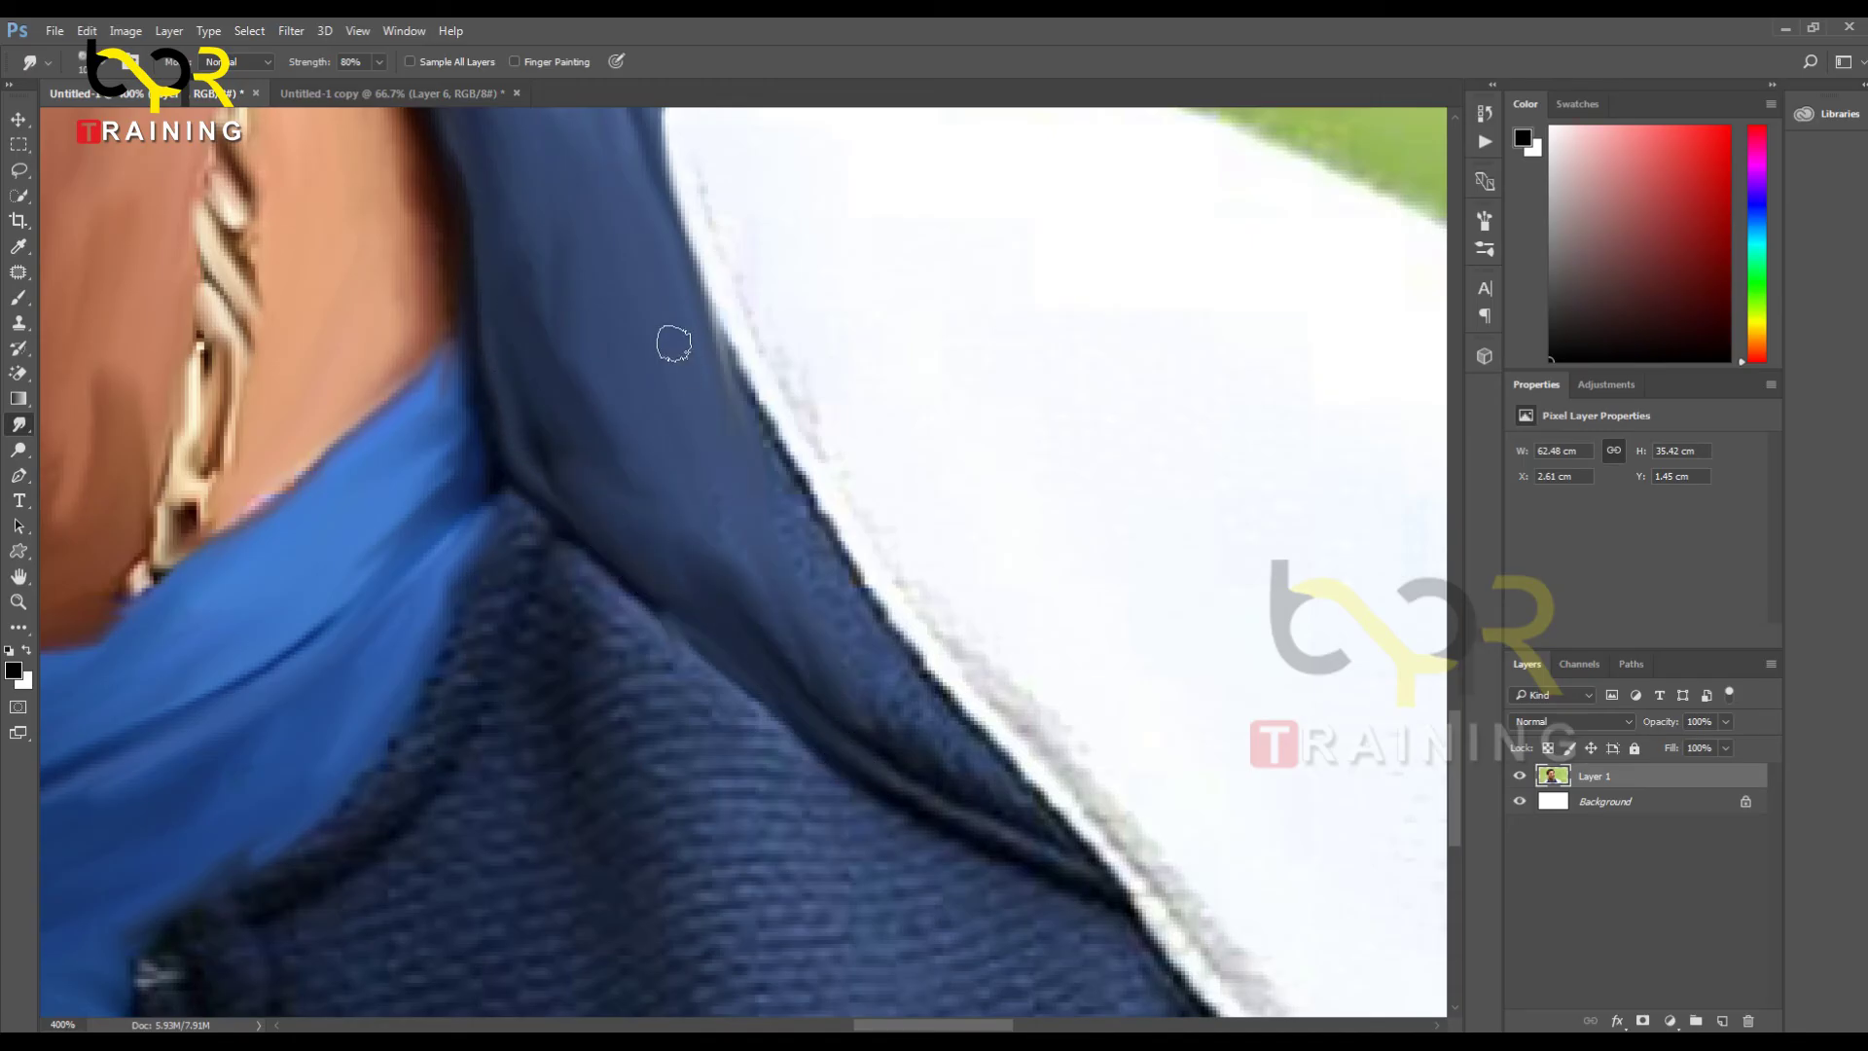
pyautogui.moveTo(726, 540)
pyautogui.mouseDown()
pyautogui.moveTo(775, 523)
pyautogui.moveTo(725, 345)
pyautogui.moveTo(786, 505)
pyautogui.moveTo(874, 646)
pyautogui.moveTo(801, 480)
pyautogui.moveTo(892, 668)
pyautogui.mouseUp()
pyautogui.moveTo(945, 742)
pyautogui.mouseDown()
pyautogui.moveTo(889, 662)
pyautogui.moveTo(879, 725)
pyautogui.moveTo(942, 788)
pyautogui.moveTo(944, 728)
pyautogui.moveTo(826, 700)
pyautogui.moveTo(867, 738)
pyautogui.moveTo(772, 617)
pyautogui.moveTo(890, 783)
pyautogui.moveTo(855, 667)
pyautogui.moveTo(959, 814)
pyautogui.moveTo(1084, 888)
pyautogui.moveTo(985, 775)
pyautogui.moveTo(1118, 888)
pyautogui.moveTo(1071, 872)
pyautogui.moveTo(779, 502)
pyautogui.moveTo(908, 667)
pyautogui.moveTo(922, 659)
pyautogui.moveTo(888, 680)
pyautogui.moveTo(766, 632)
pyautogui.mouseUp()
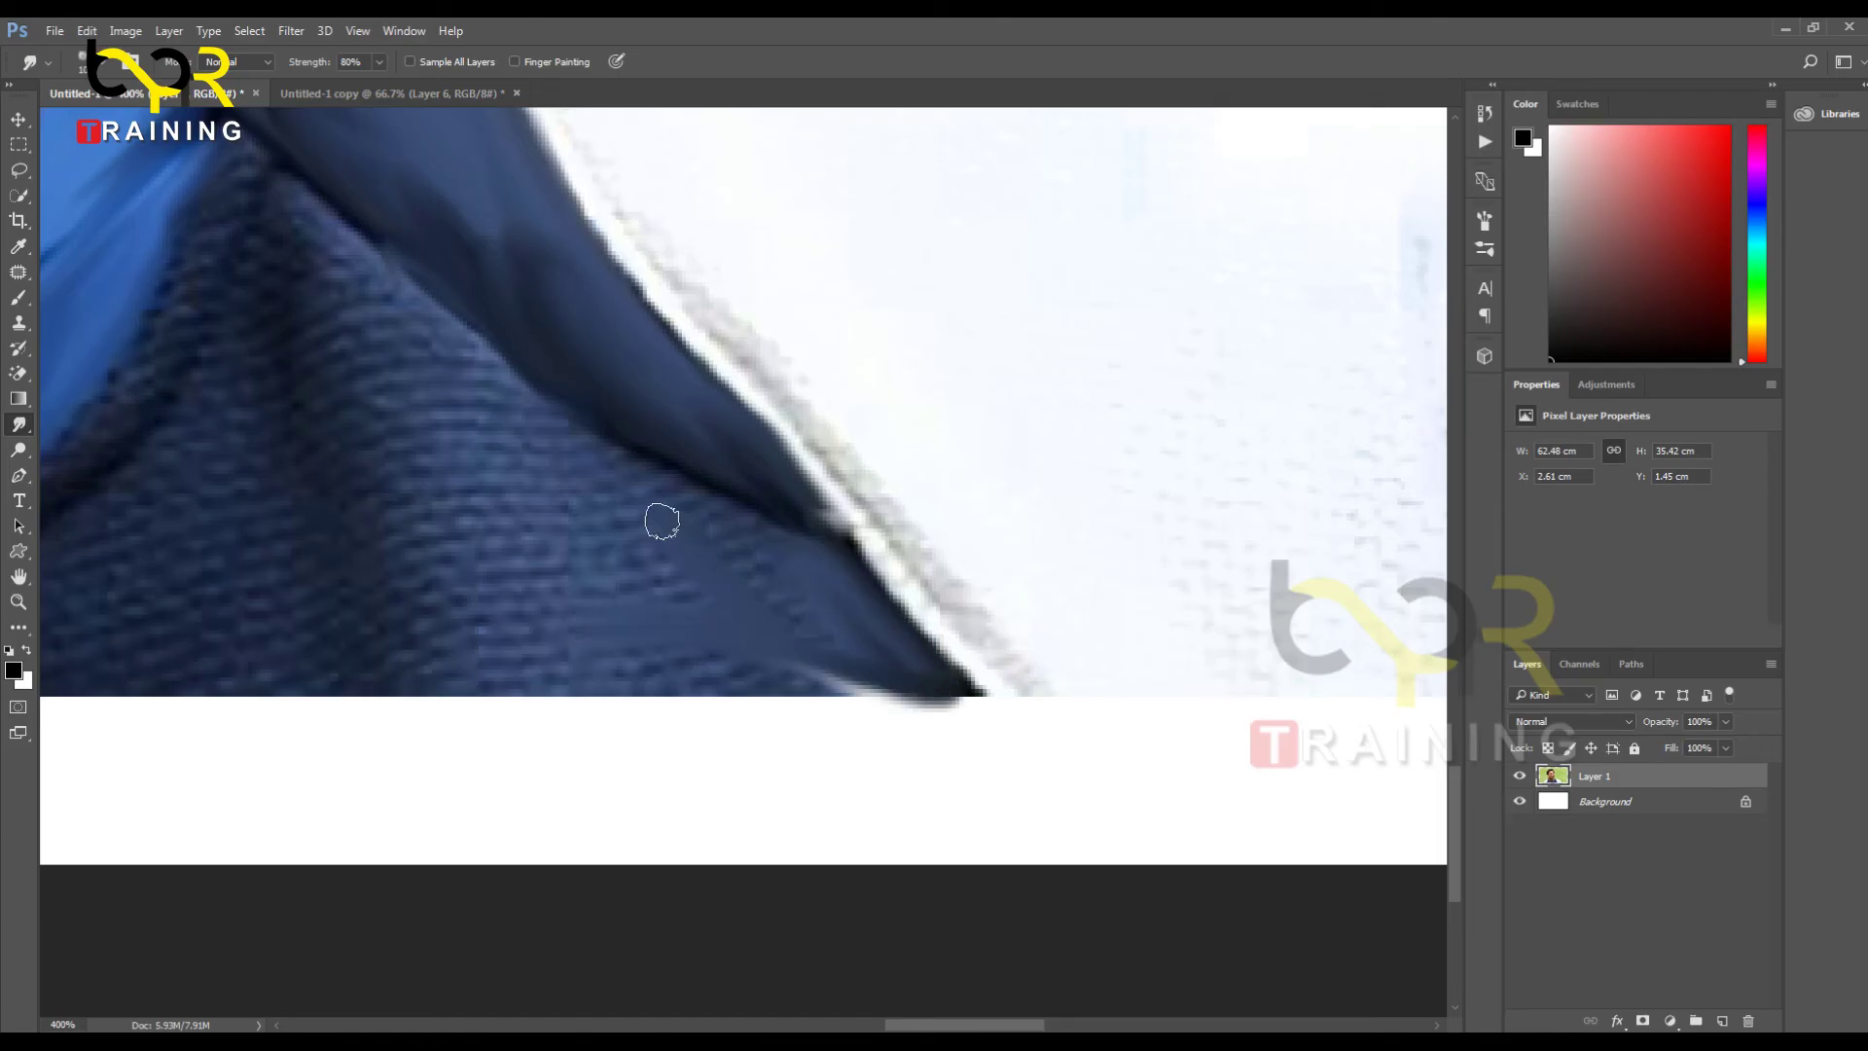
# Step: Smooth the navy panel's lower edge, its dark border along the blue shirt and the zipper corner
pyautogui.moveTo(604, 586); pyautogui.dragTo(1010, 639)
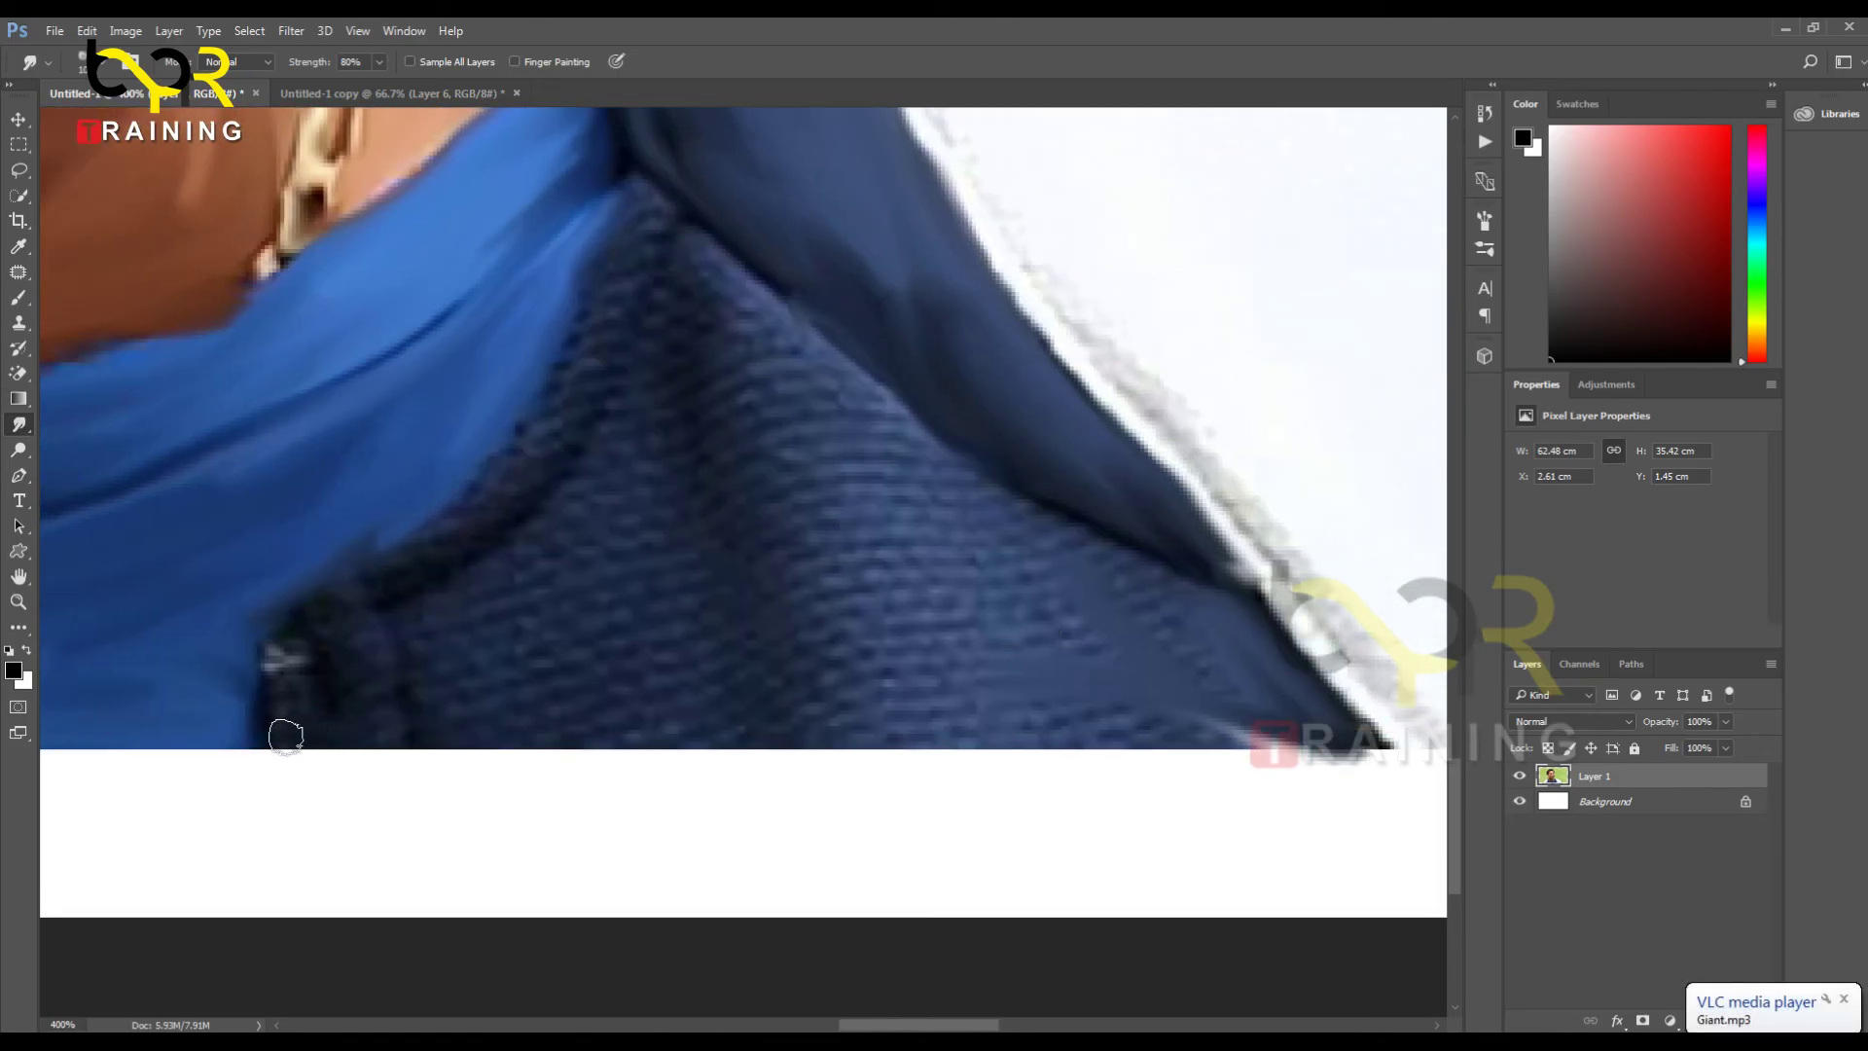
pyautogui.moveTo(285, 736)
pyautogui.mouseDown()
pyautogui.moveTo(688, 732)
pyautogui.moveTo(413, 716)
pyautogui.moveTo(1109, 746)
pyautogui.moveTo(784, 709)
pyautogui.moveTo(950, 696)
pyautogui.moveTo(613, 697)
pyautogui.moveTo(1262, 695)
pyautogui.moveTo(881, 701)
pyautogui.moveTo(1321, 723)
pyautogui.moveTo(1197, 751)
pyautogui.mouseUp()
pyautogui.moveTo(700, 576); pyautogui.dragTo(757, 653)
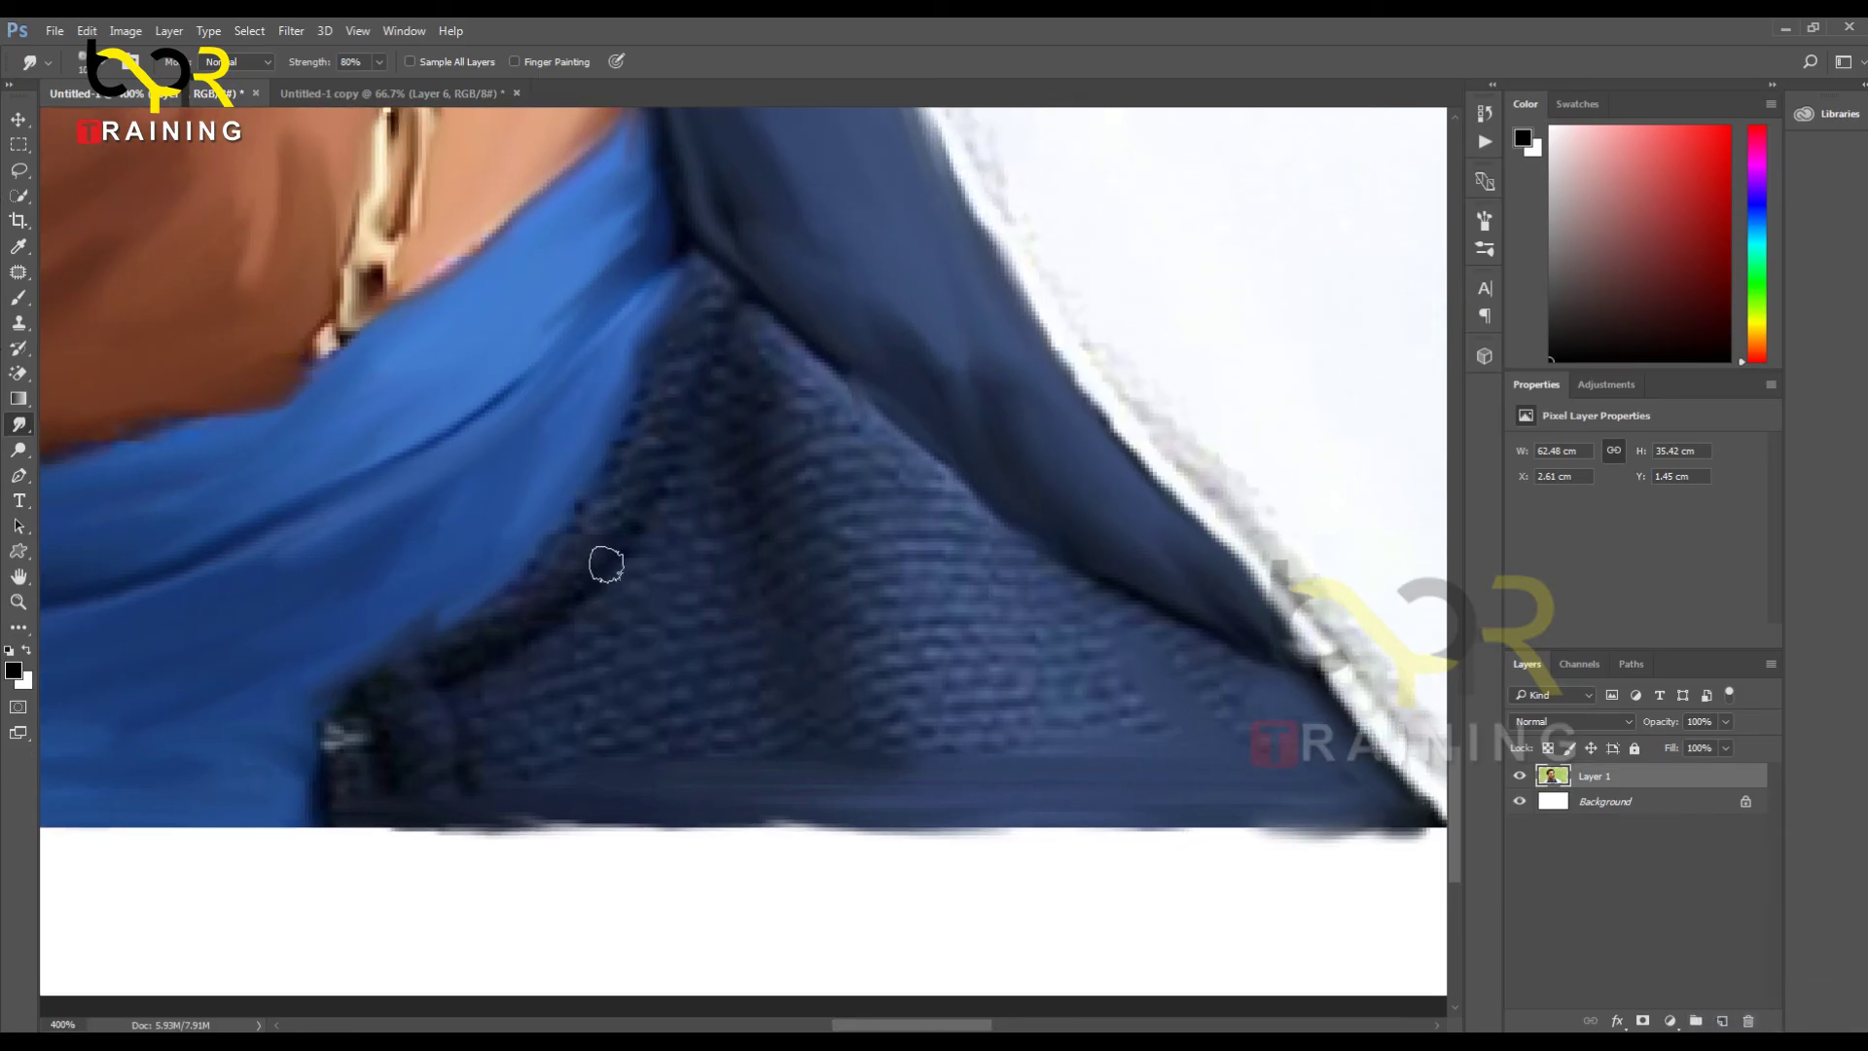
pyautogui.moveTo(691, 279)
pyautogui.mouseDown()
pyautogui.moveTo(626, 404)
pyautogui.moveTo(713, 271)
pyautogui.moveTo(708, 312)
pyautogui.mouseUp()
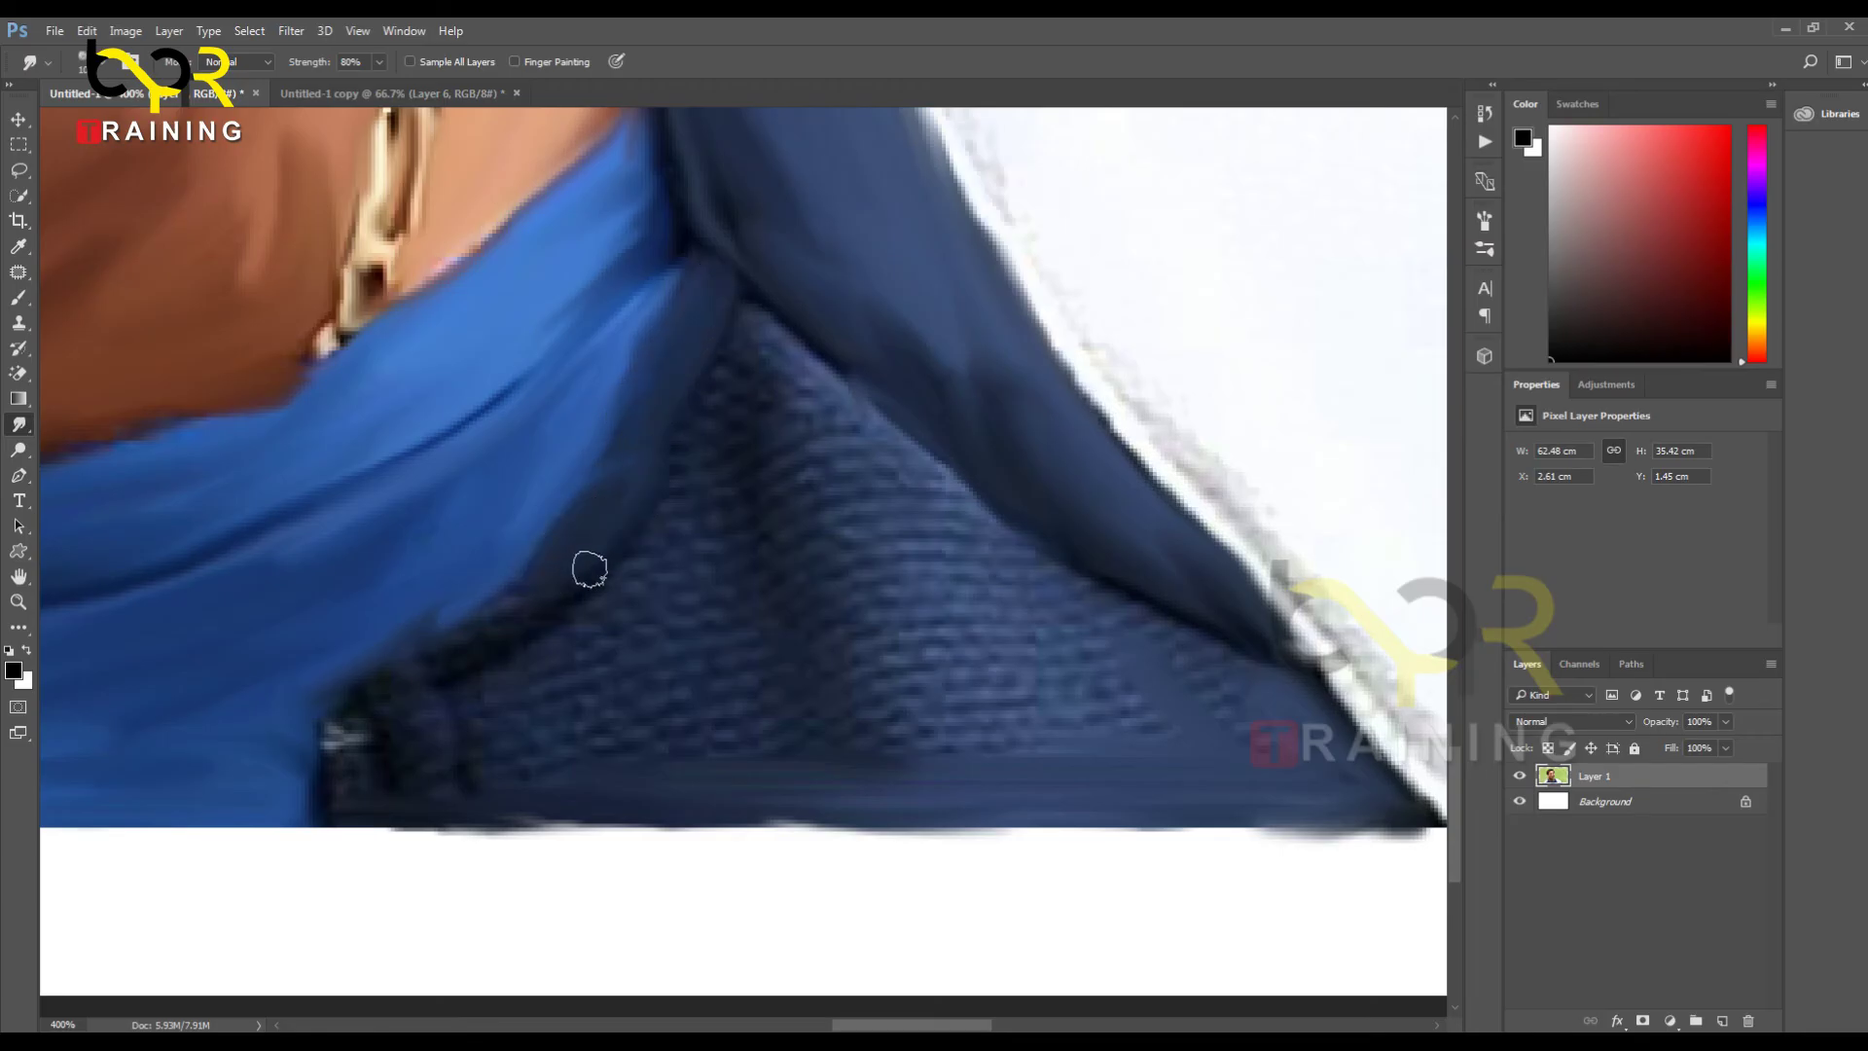
pyautogui.moveTo(397, 693)
pyautogui.mouseDown()
pyautogui.moveTo(325, 779)
pyautogui.moveTo(476, 787)
pyautogui.mouseUp()
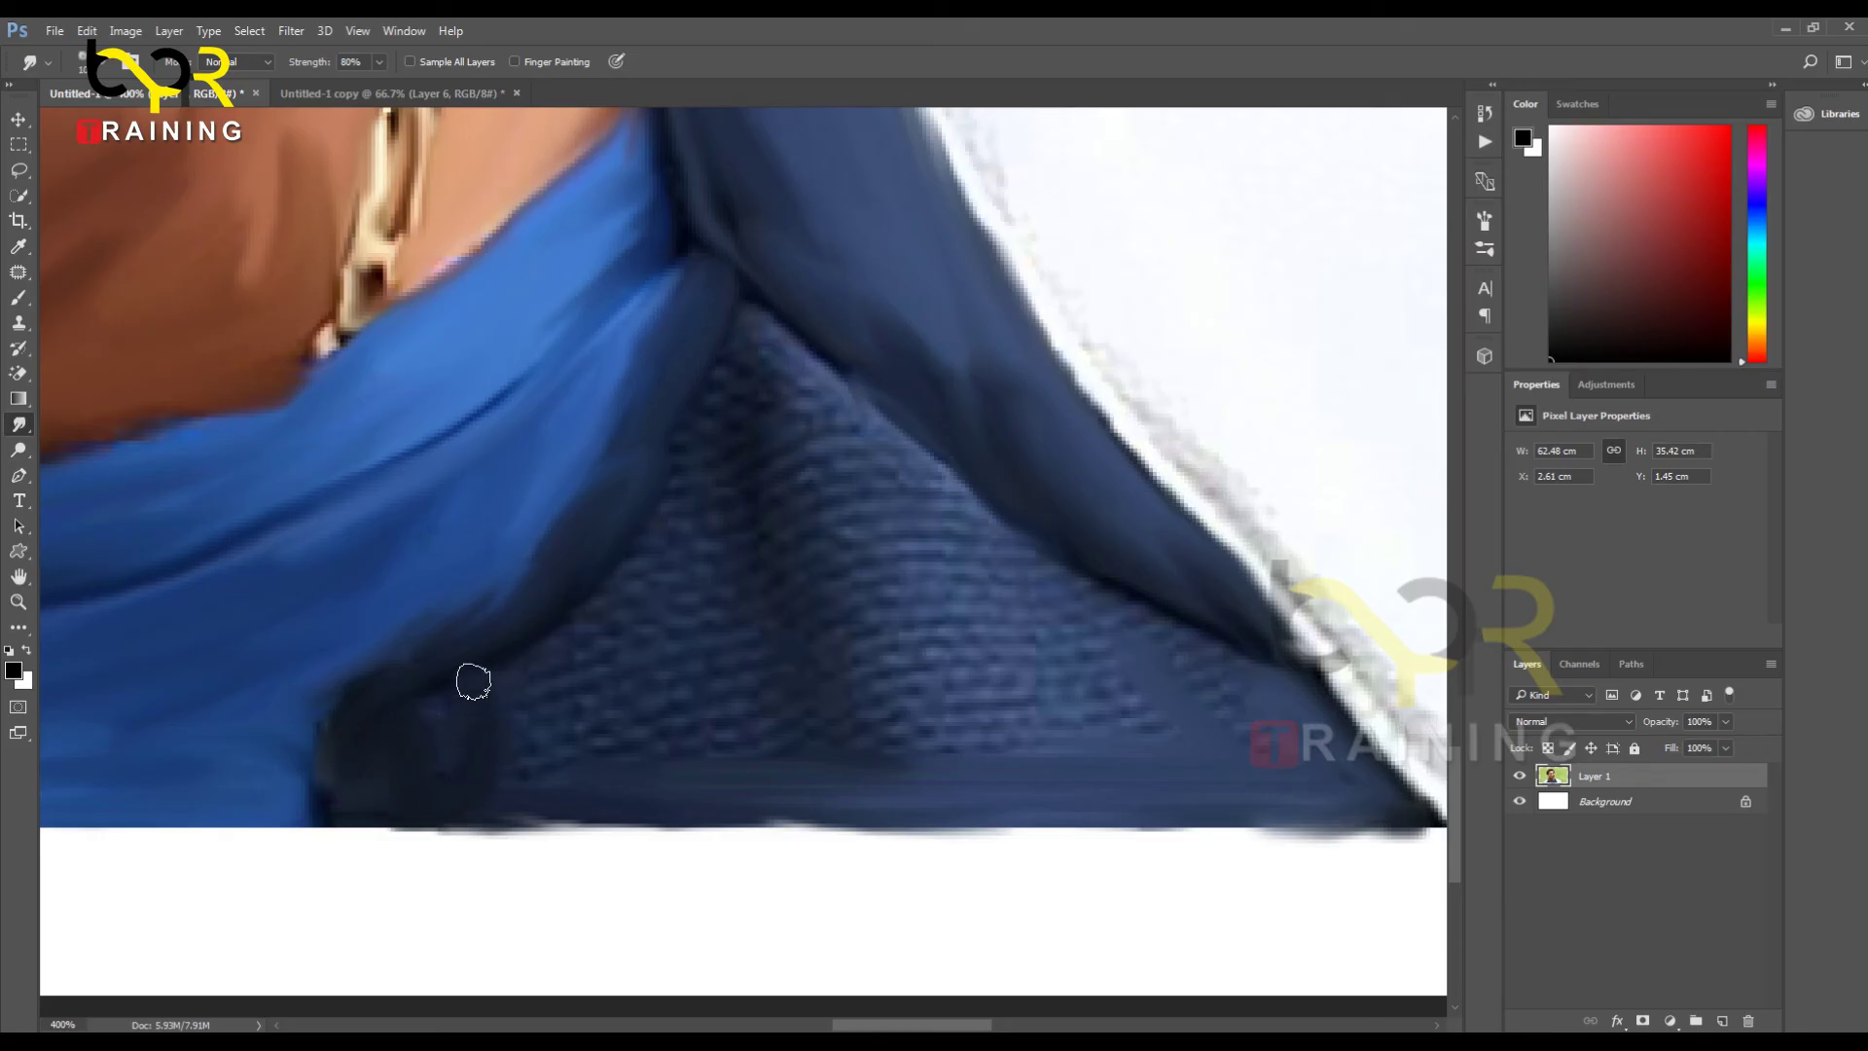
# Step: Blend the remaining knit texture across the navy panel below the jacket collar
pyautogui.moveTo(533, 675)
pyautogui.mouseDown()
pyautogui.moveTo(509, 667)
pyautogui.moveTo(586, 647)
pyautogui.mouseUp()
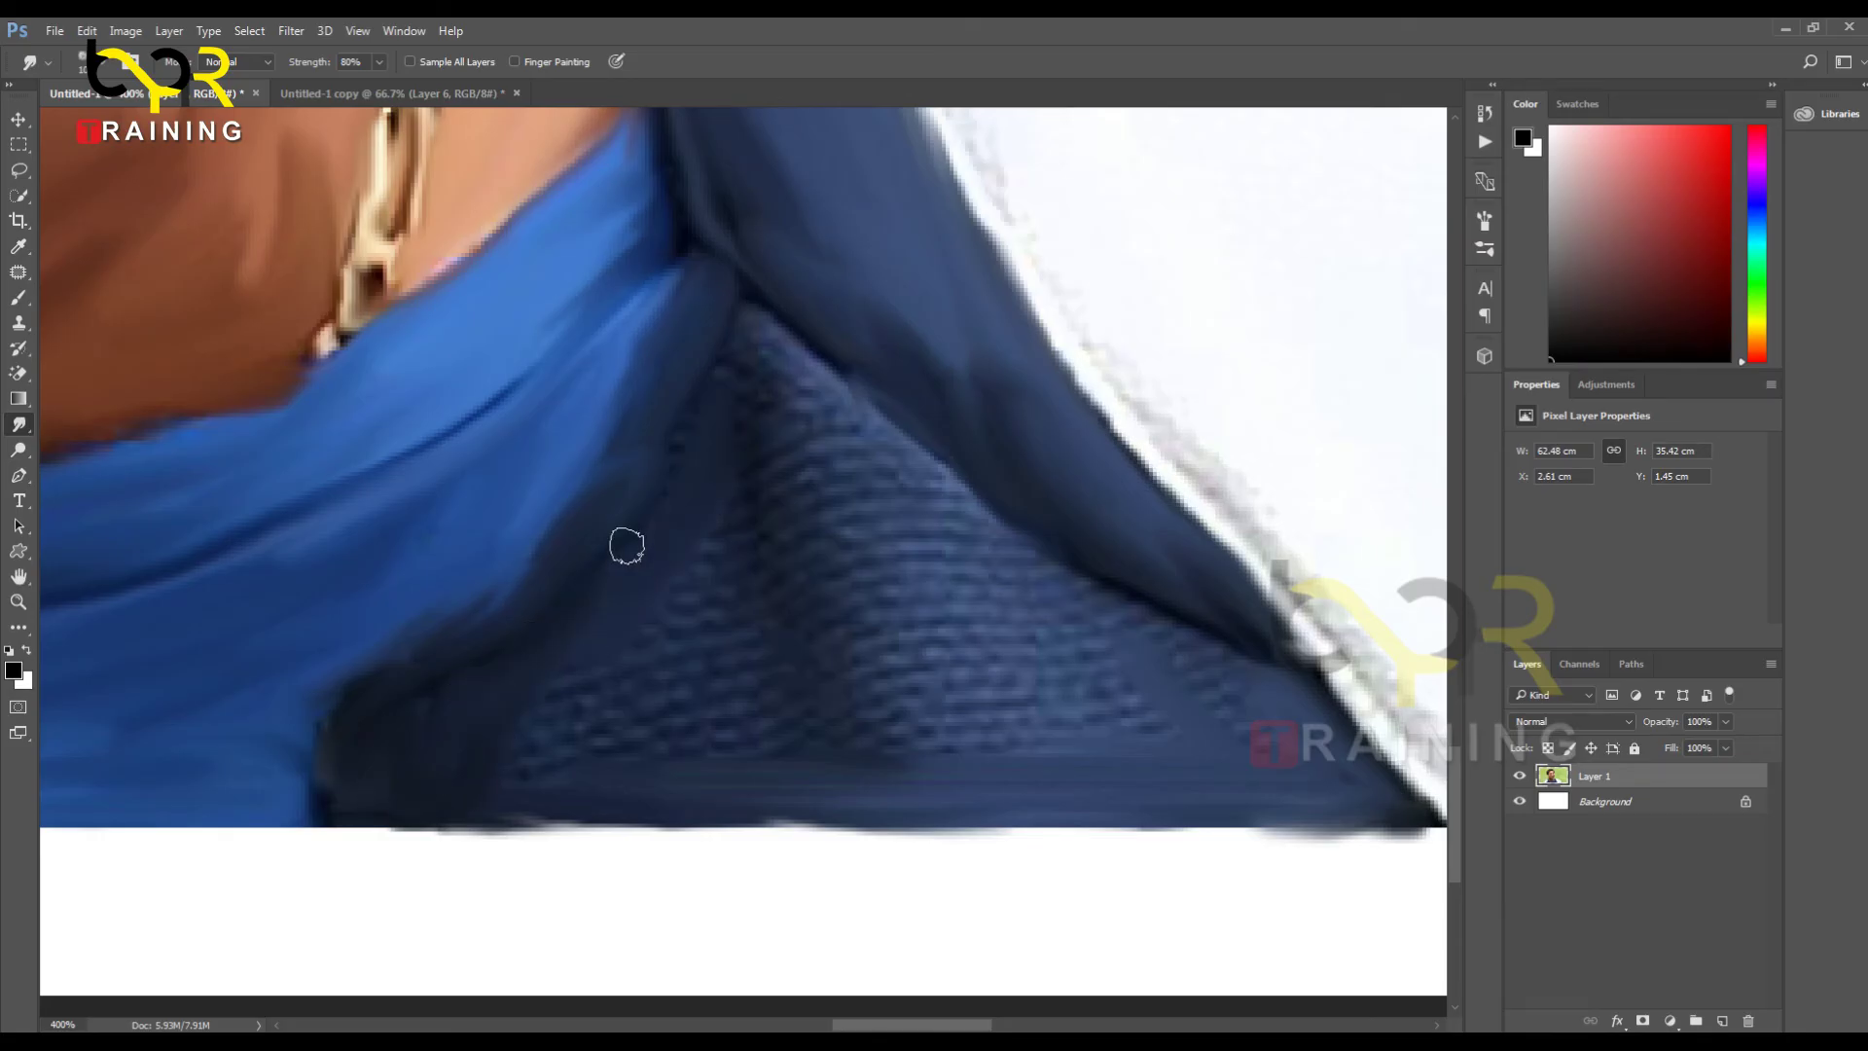
pyautogui.moveTo(627, 545)
pyautogui.mouseDown()
pyautogui.moveTo(772, 300)
pyautogui.moveTo(689, 574)
pyautogui.mouseUp()
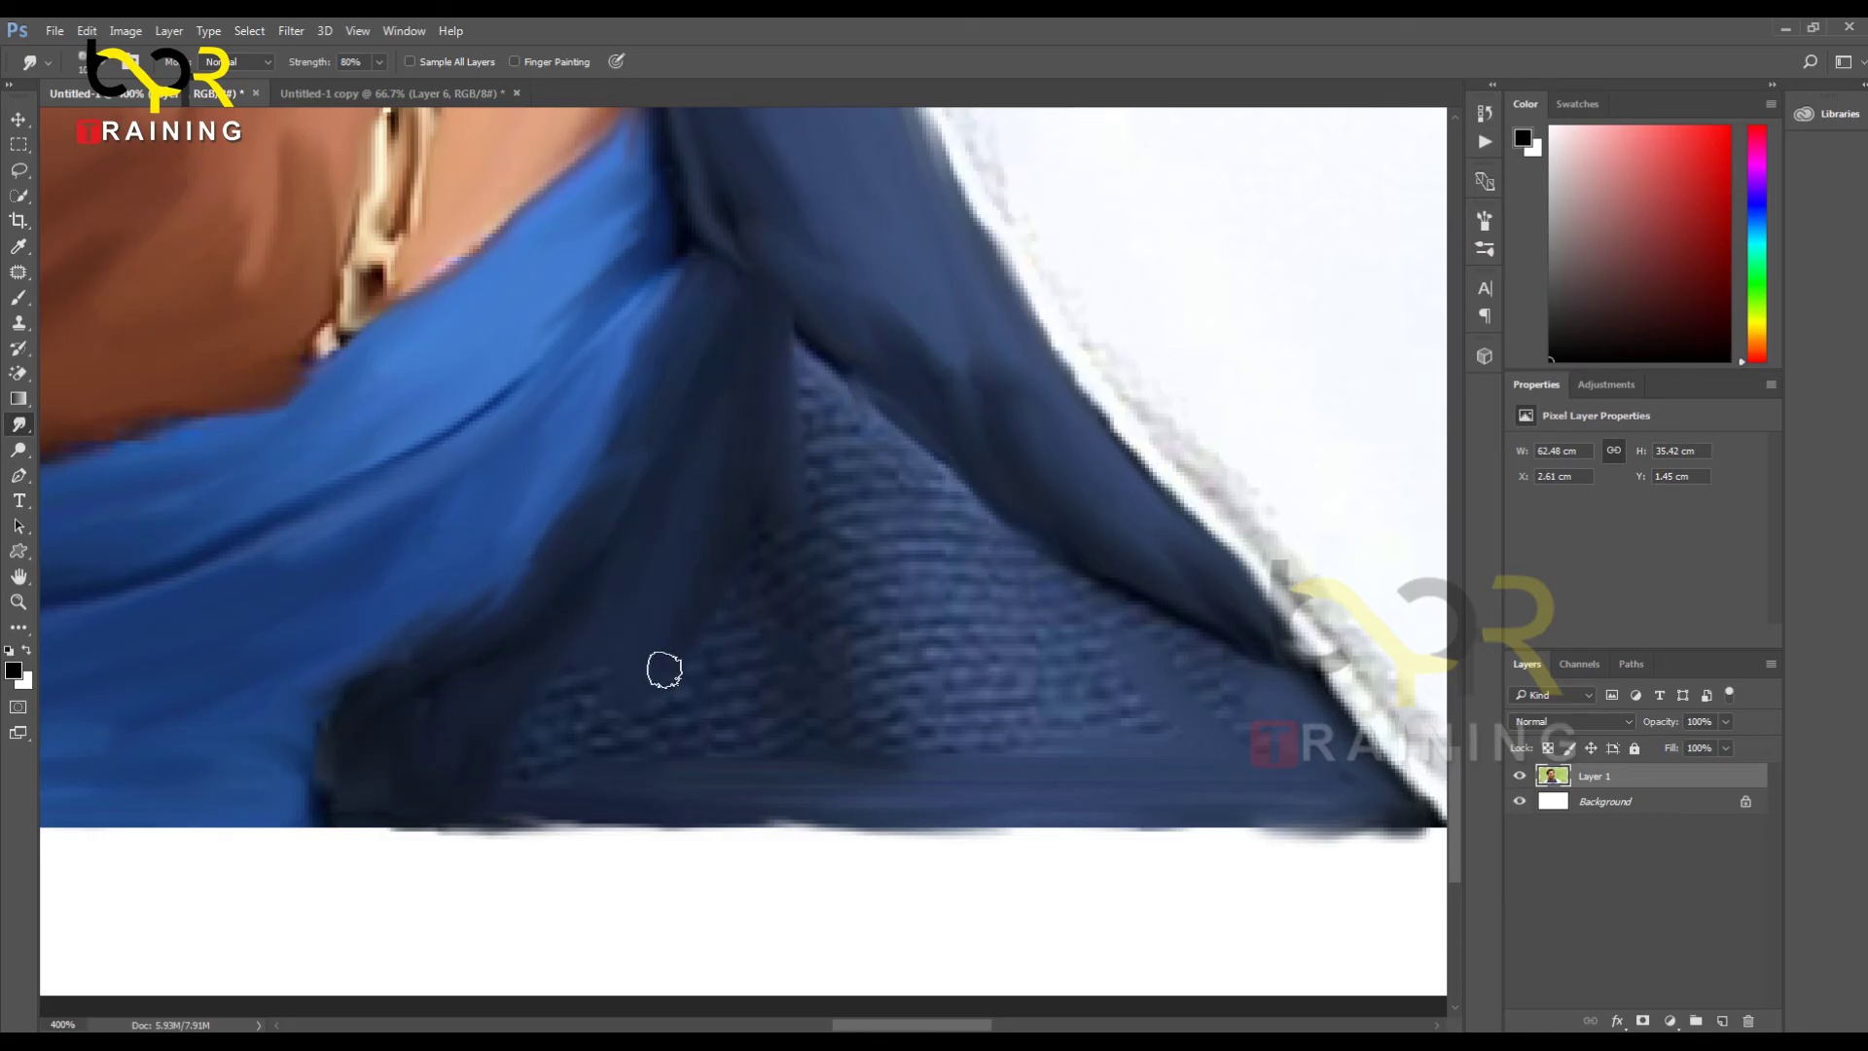
pyautogui.moveTo(586, 774)
pyautogui.mouseDown()
pyautogui.moveTo(784, 700)
pyautogui.moveTo(684, 704)
pyautogui.moveTo(895, 665)
pyautogui.moveTo(892, 592)
pyautogui.moveTo(622, 688)
pyautogui.moveTo(798, 543)
pyautogui.moveTo(743, 546)
pyautogui.moveTo(817, 321)
pyautogui.moveTo(947, 522)
pyautogui.moveTo(1005, 497)
pyautogui.moveTo(976, 505)
pyautogui.moveTo(792, 325)
pyautogui.moveTo(880, 567)
pyautogui.moveTo(875, 471)
pyautogui.moveTo(934, 529)
pyautogui.moveTo(838, 522)
pyautogui.moveTo(905, 688)
pyautogui.moveTo(943, 600)
pyautogui.moveTo(1038, 567)
pyautogui.mouseUp()
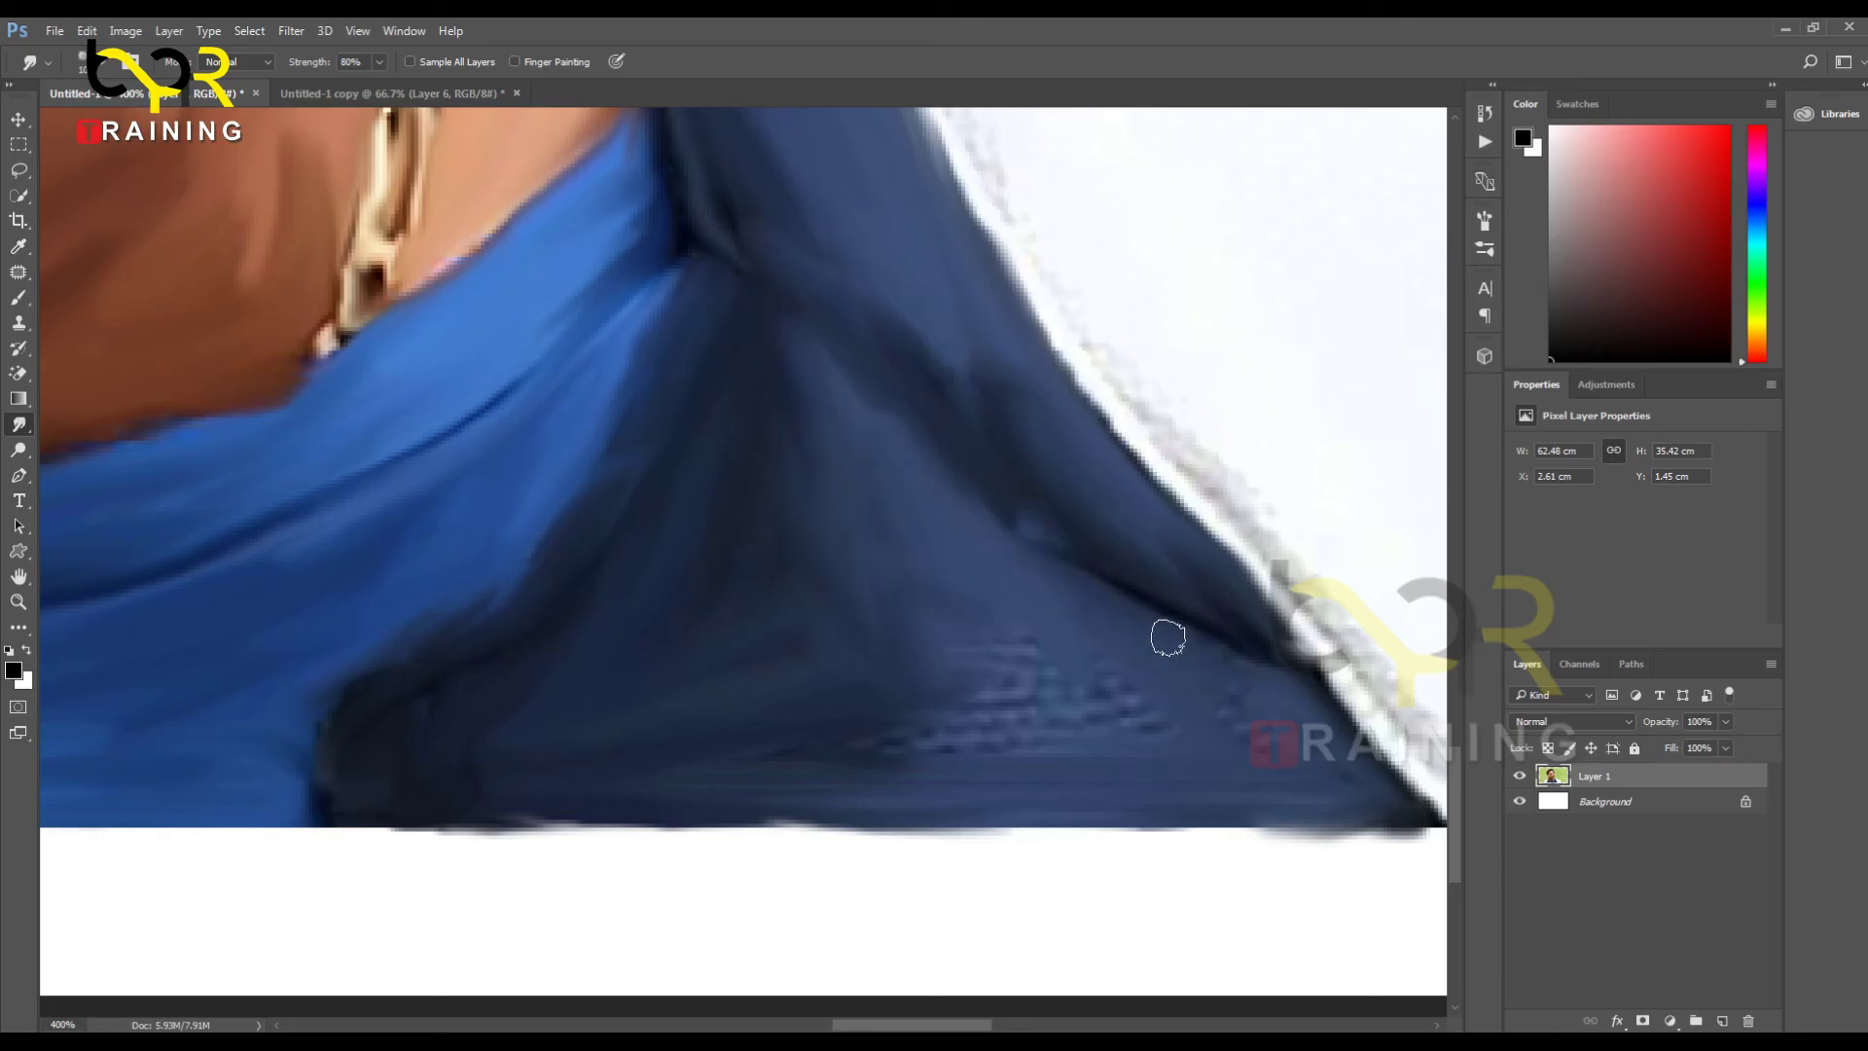
pyautogui.moveTo(1168, 638)
pyautogui.mouseDown()
pyautogui.moveTo(1210, 697)
pyautogui.moveTo(943, 710)
pyautogui.moveTo(921, 662)
pyautogui.moveTo(834, 726)
pyautogui.moveTo(985, 611)
pyautogui.moveTo(362, 1043)
pyautogui.mouseUp()
# Step: Smudge the grey shading along the white shoulder's seam with the navy jacket
pyautogui.moveTo(720, 847); pyautogui.dragTo(901, 1008)
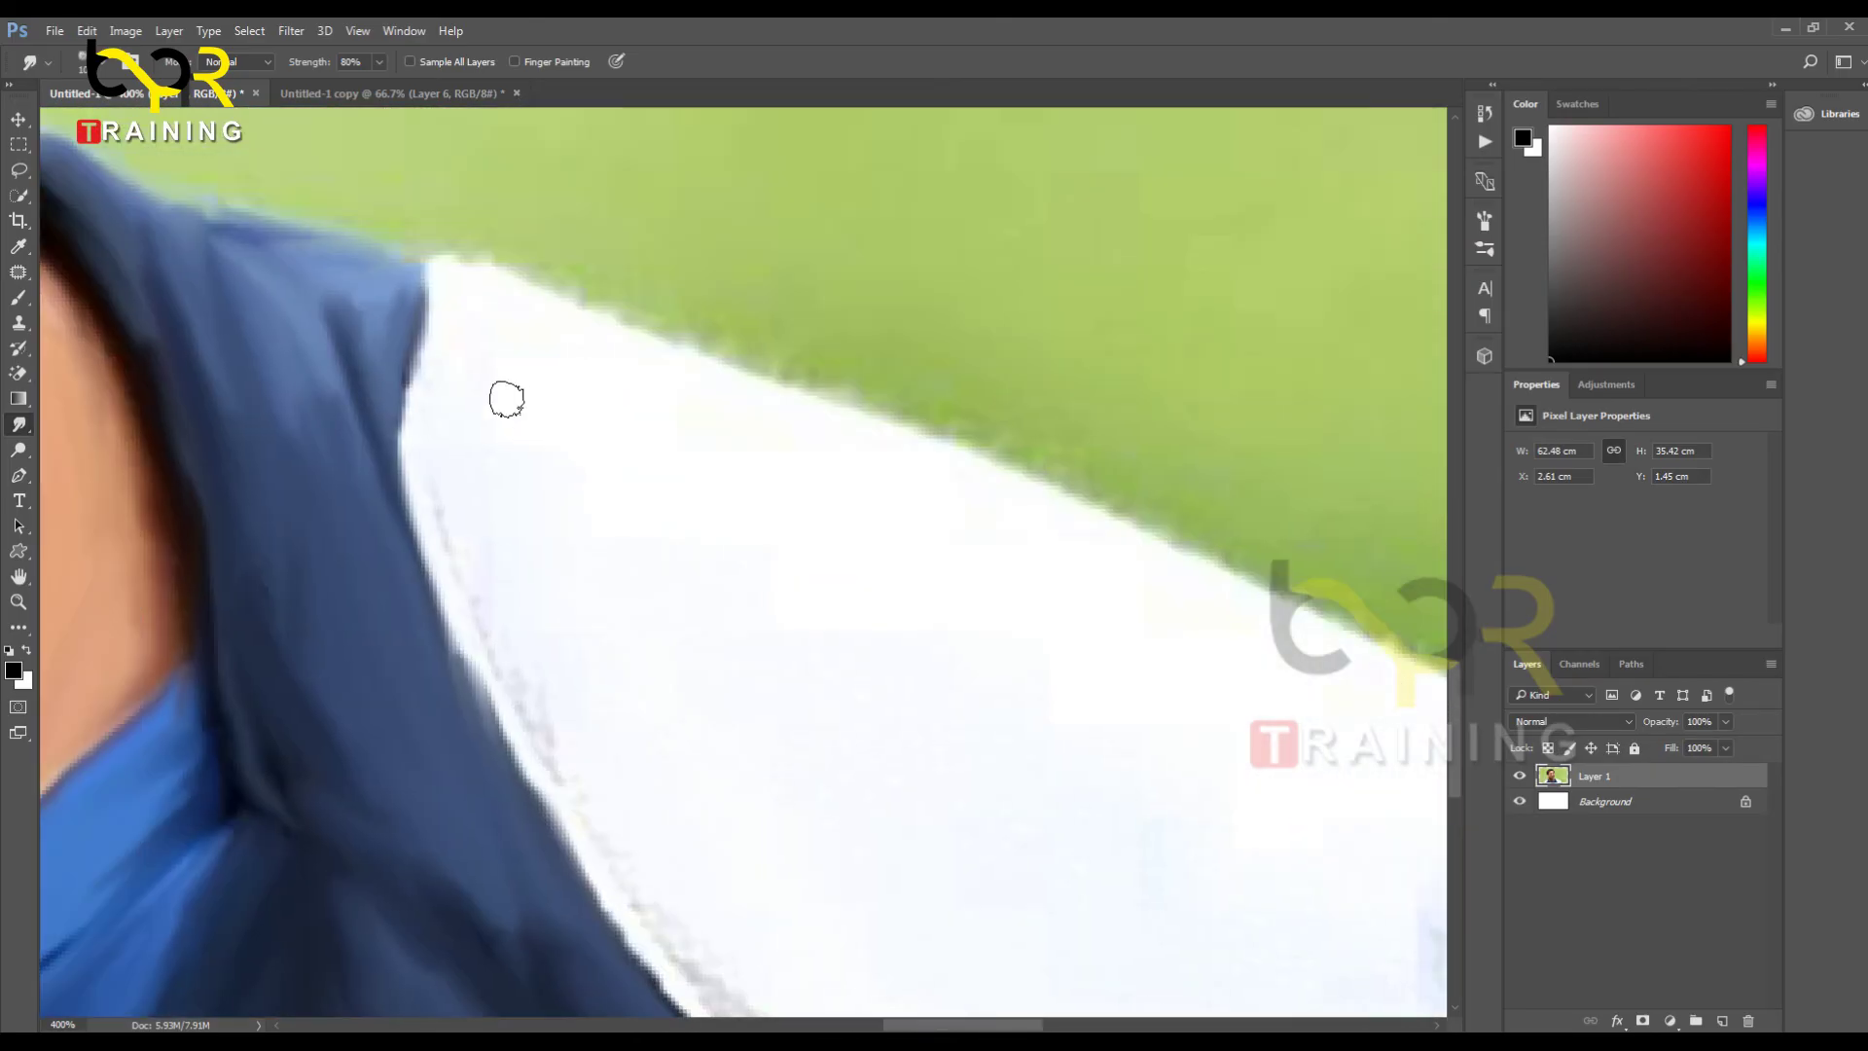
pyautogui.moveTo(453, 281)
pyautogui.mouseDown()
pyautogui.moveTo(434, 450)
pyautogui.moveTo(486, 591)
pyautogui.mouseUp()
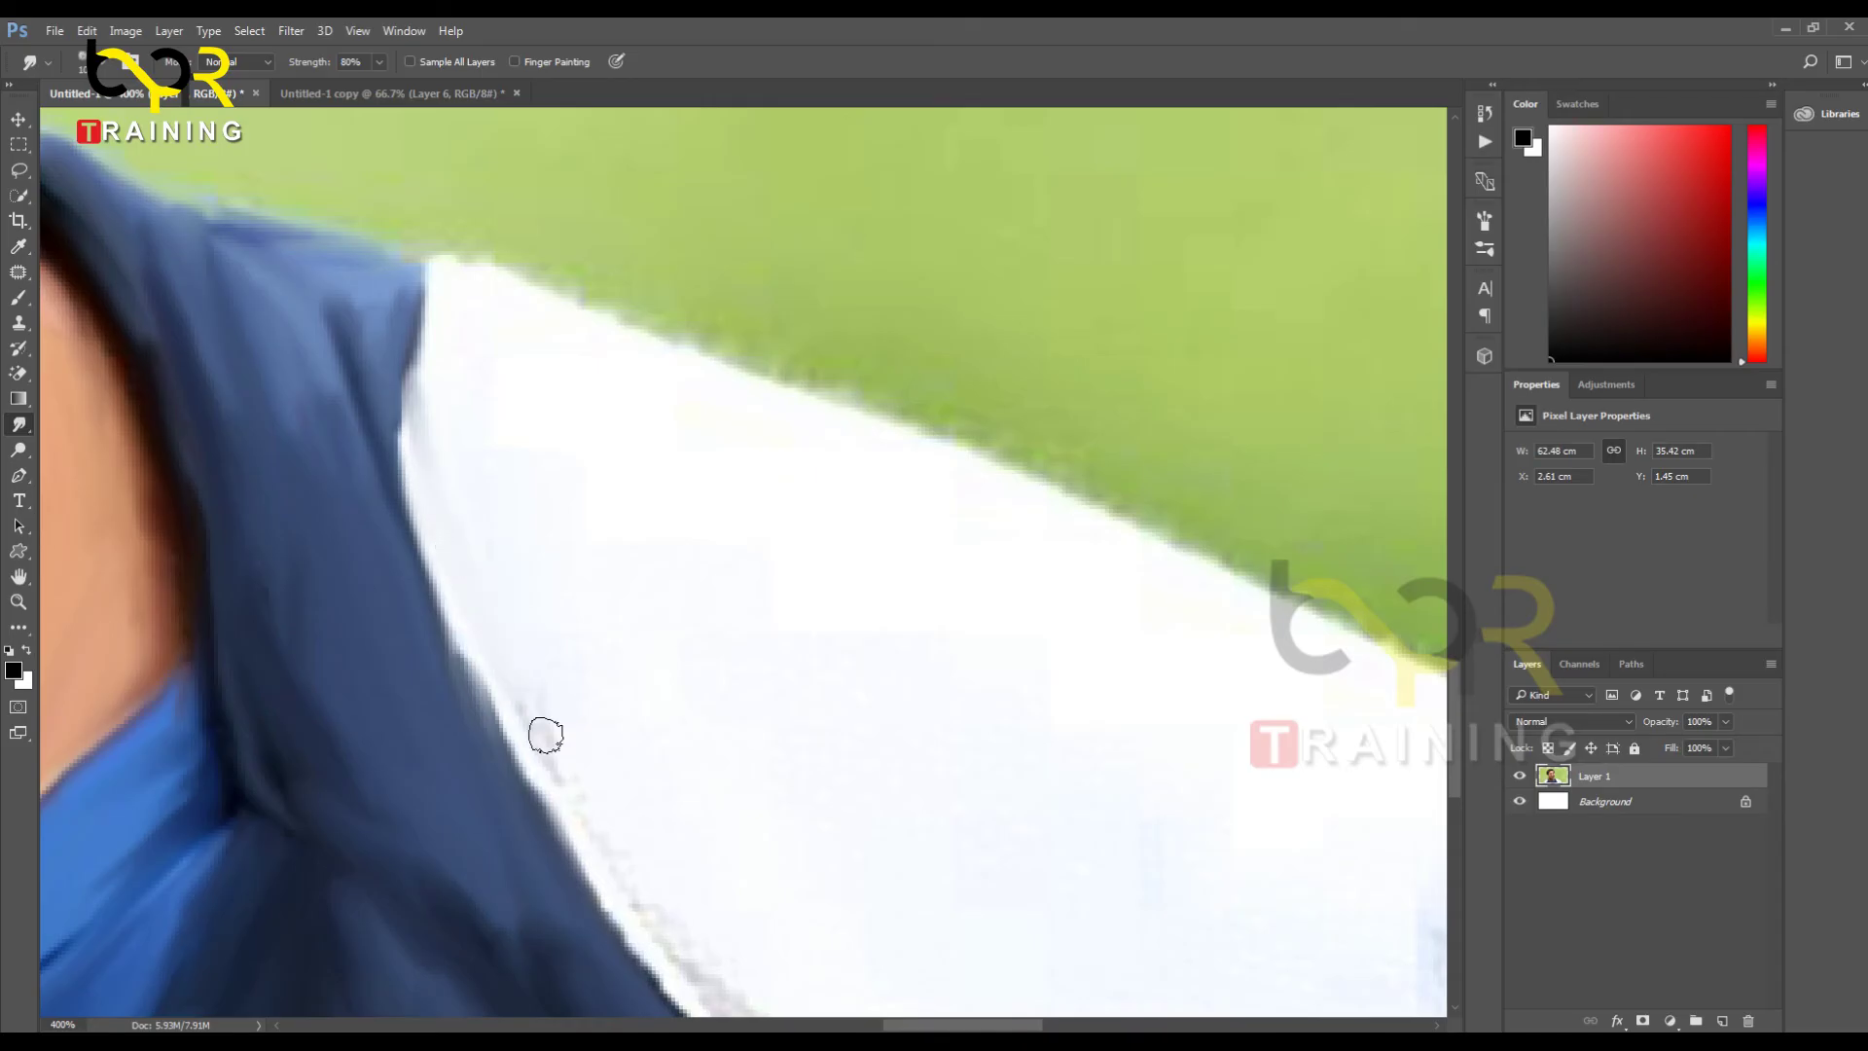
pyautogui.moveTo(545, 735)
pyautogui.mouseDown()
pyautogui.moveTo(604, 788)
pyautogui.moveTo(609, 892)
pyautogui.moveTo(662, 959)
pyautogui.moveTo(612, 808)
pyautogui.moveTo(400, 508)
pyautogui.moveTo(379, 516)
pyautogui.moveTo(658, 852)
pyautogui.moveTo(525, 709)
pyautogui.moveTo(604, 834)
pyautogui.moveTo(747, 932)
pyautogui.moveTo(707, 873)
pyautogui.mouseUp()
# Step: Blend the mesh texture across the lower part of the white sleeve
pyautogui.moveTo(999, 905); pyautogui.dragTo(824, 786)
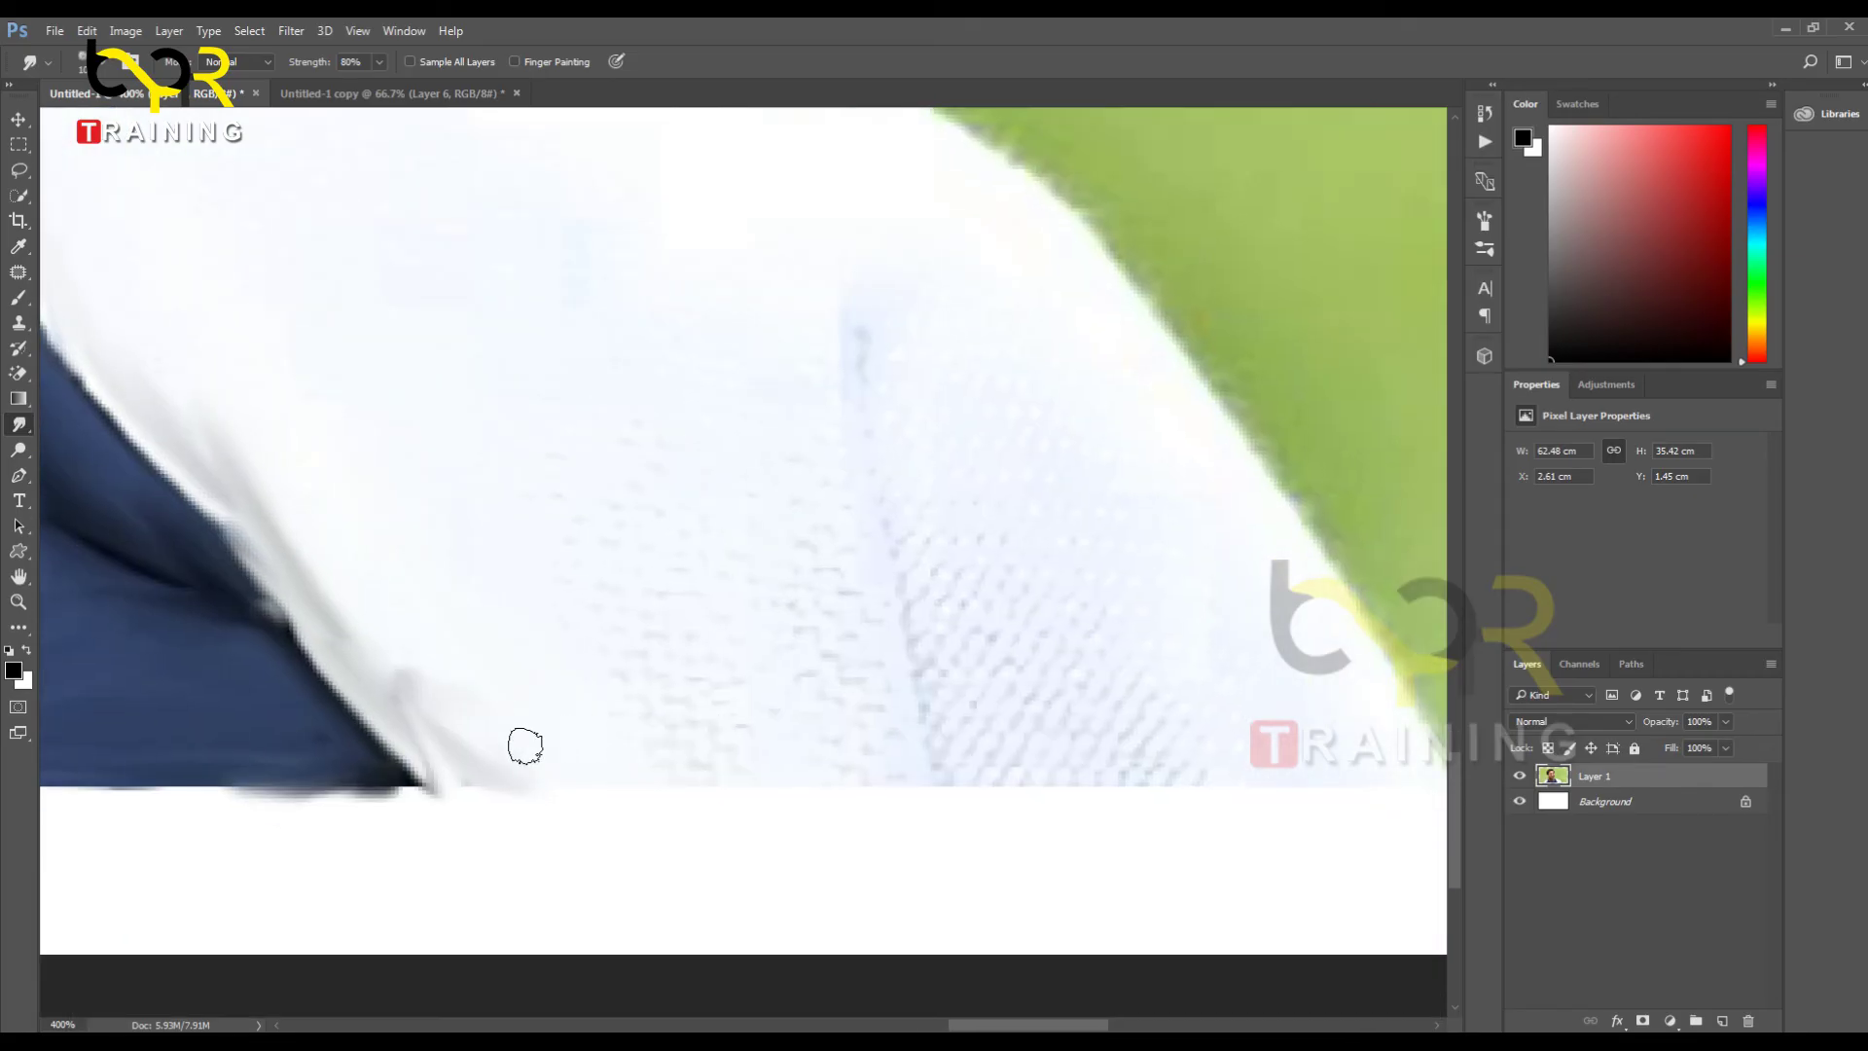
pyautogui.moveTo(685, 758); pyautogui.dragTo(594, 739)
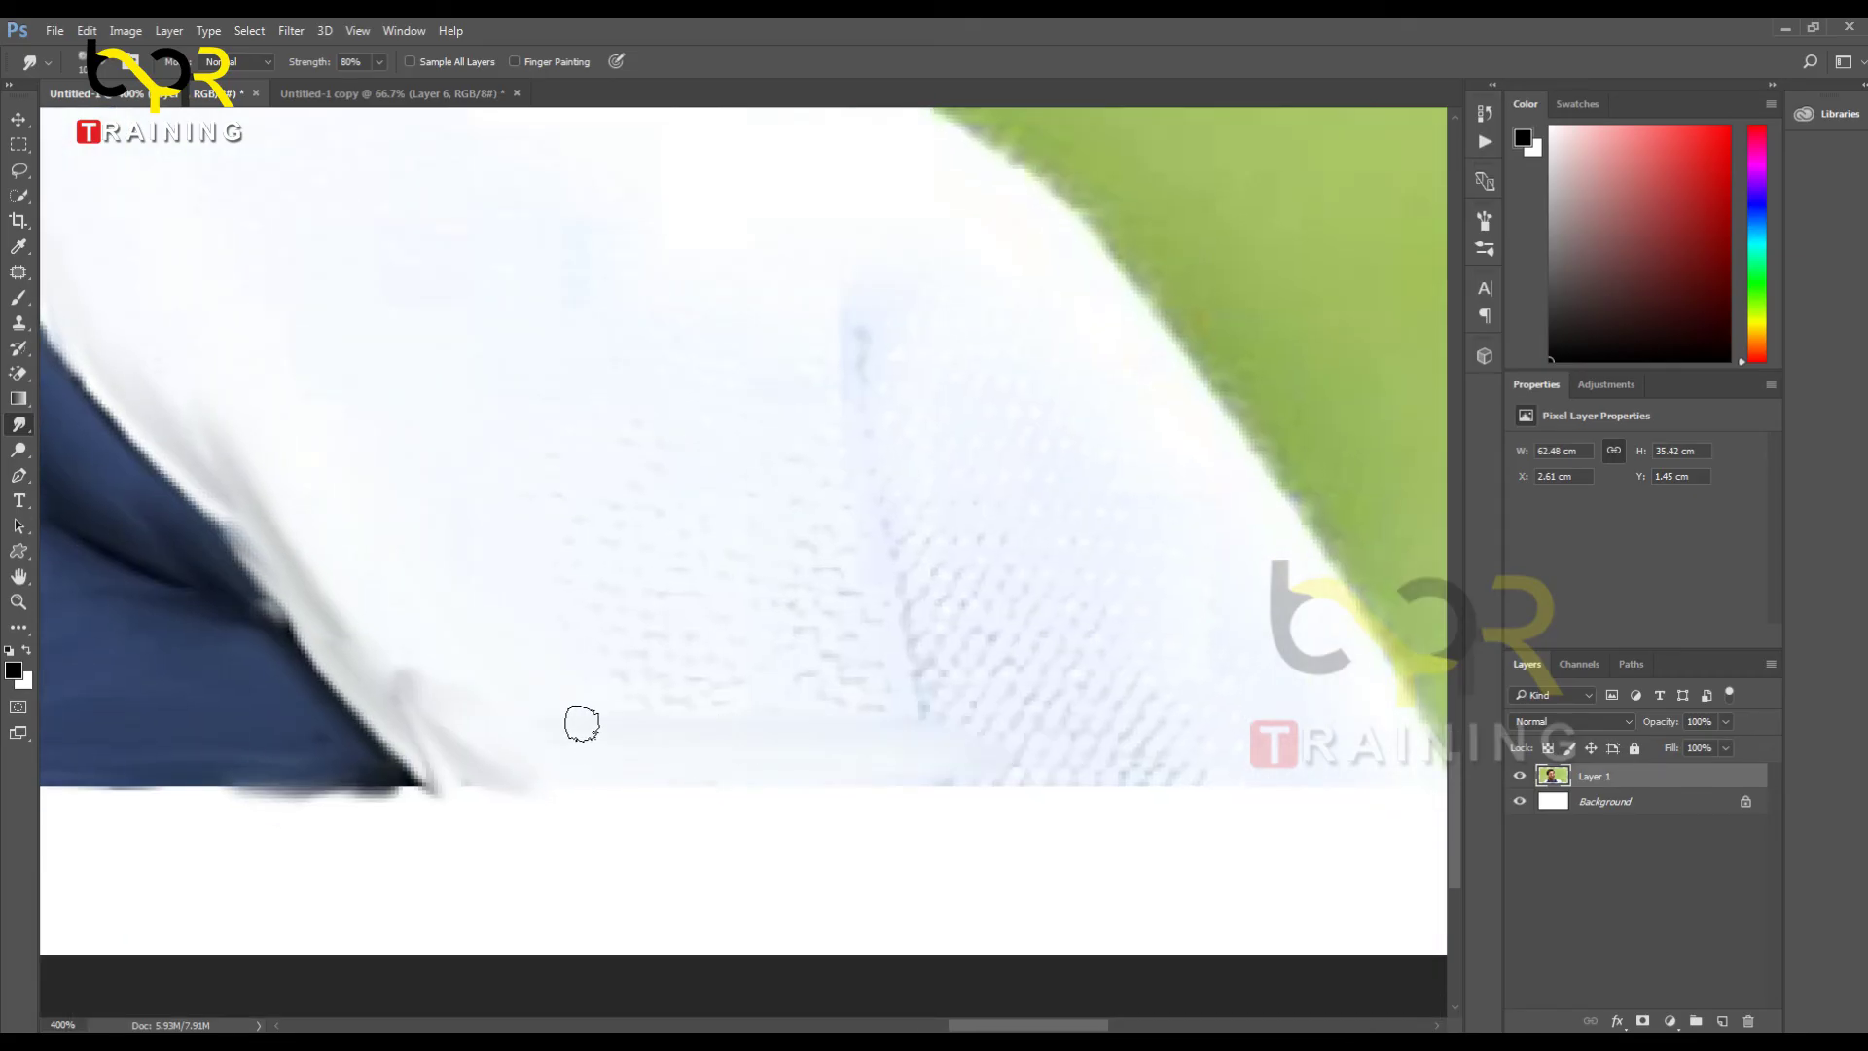
pyautogui.moveTo(863, 775); pyautogui.dragTo(1095, 774)
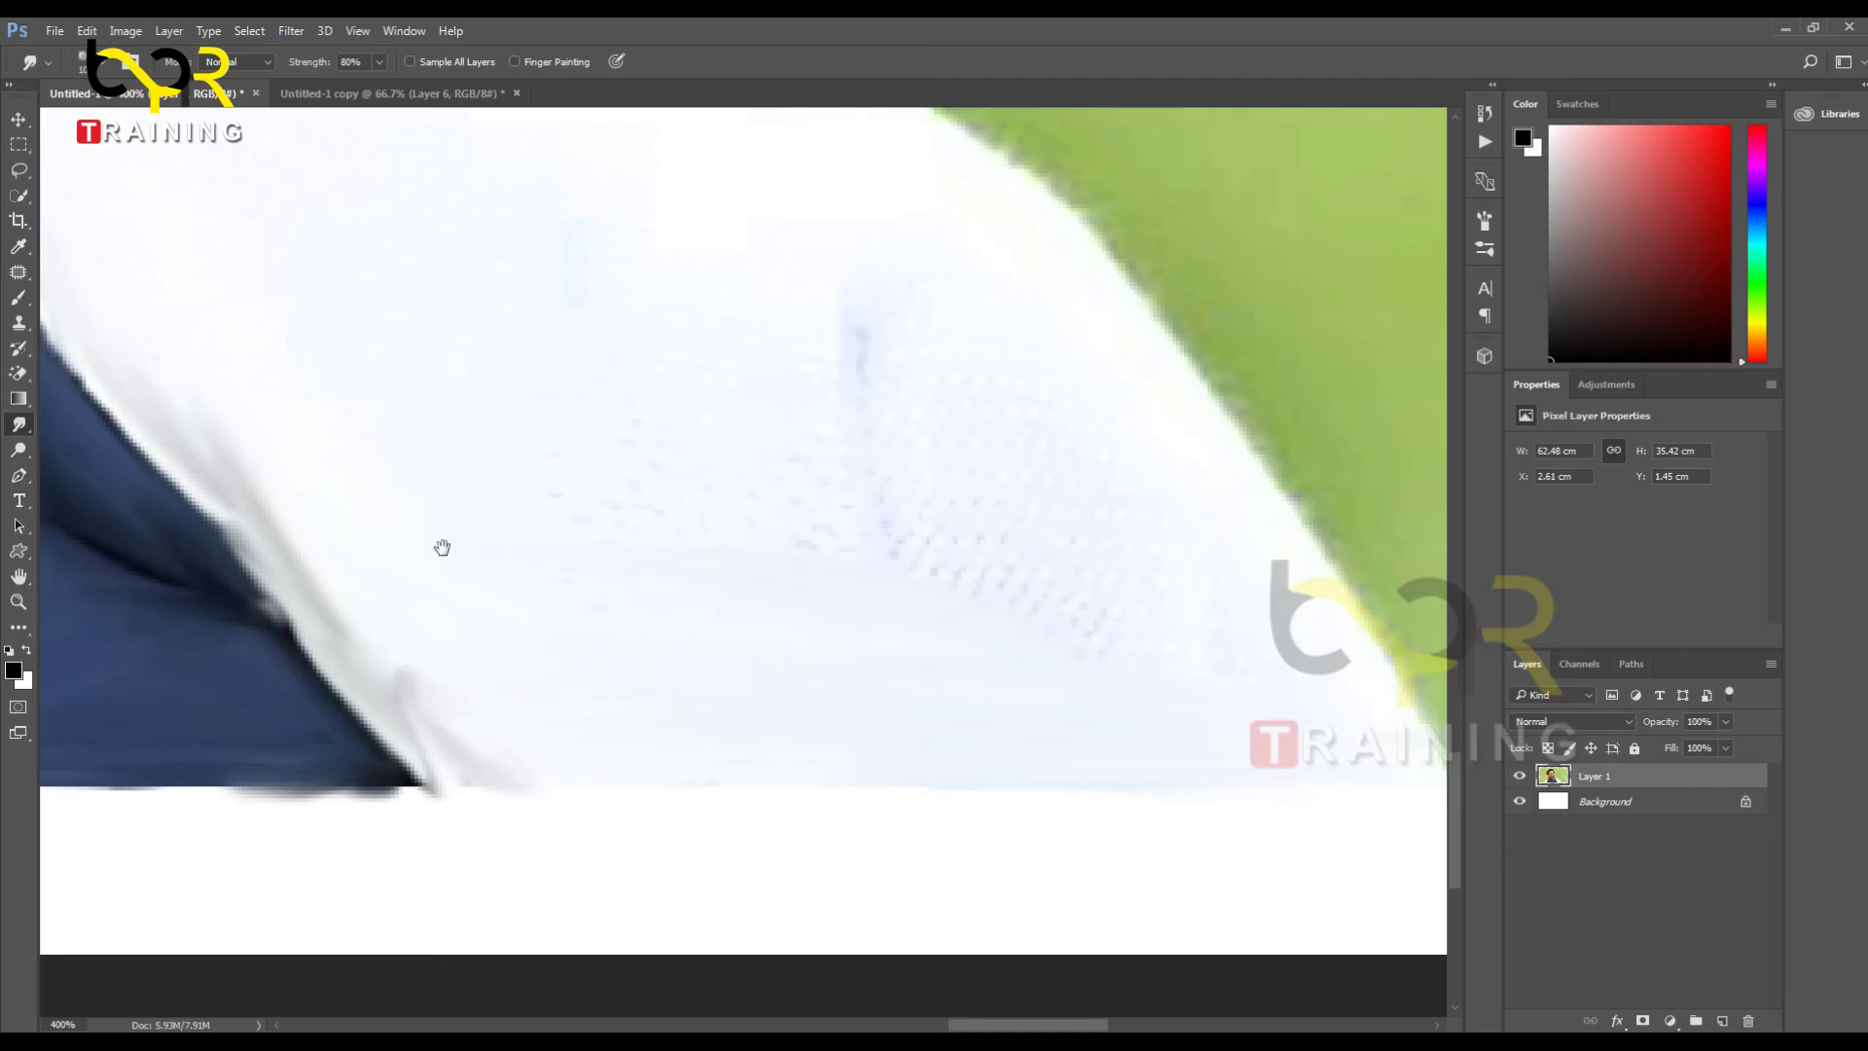
# Step: Enlarge the brush and smooth the upper white shoulder along its edge with the green background
pyautogui.moveTo(442, 547); pyautogui.dragTo(872, 947)
pyautogui.press(']')
pyautogui.press(']')
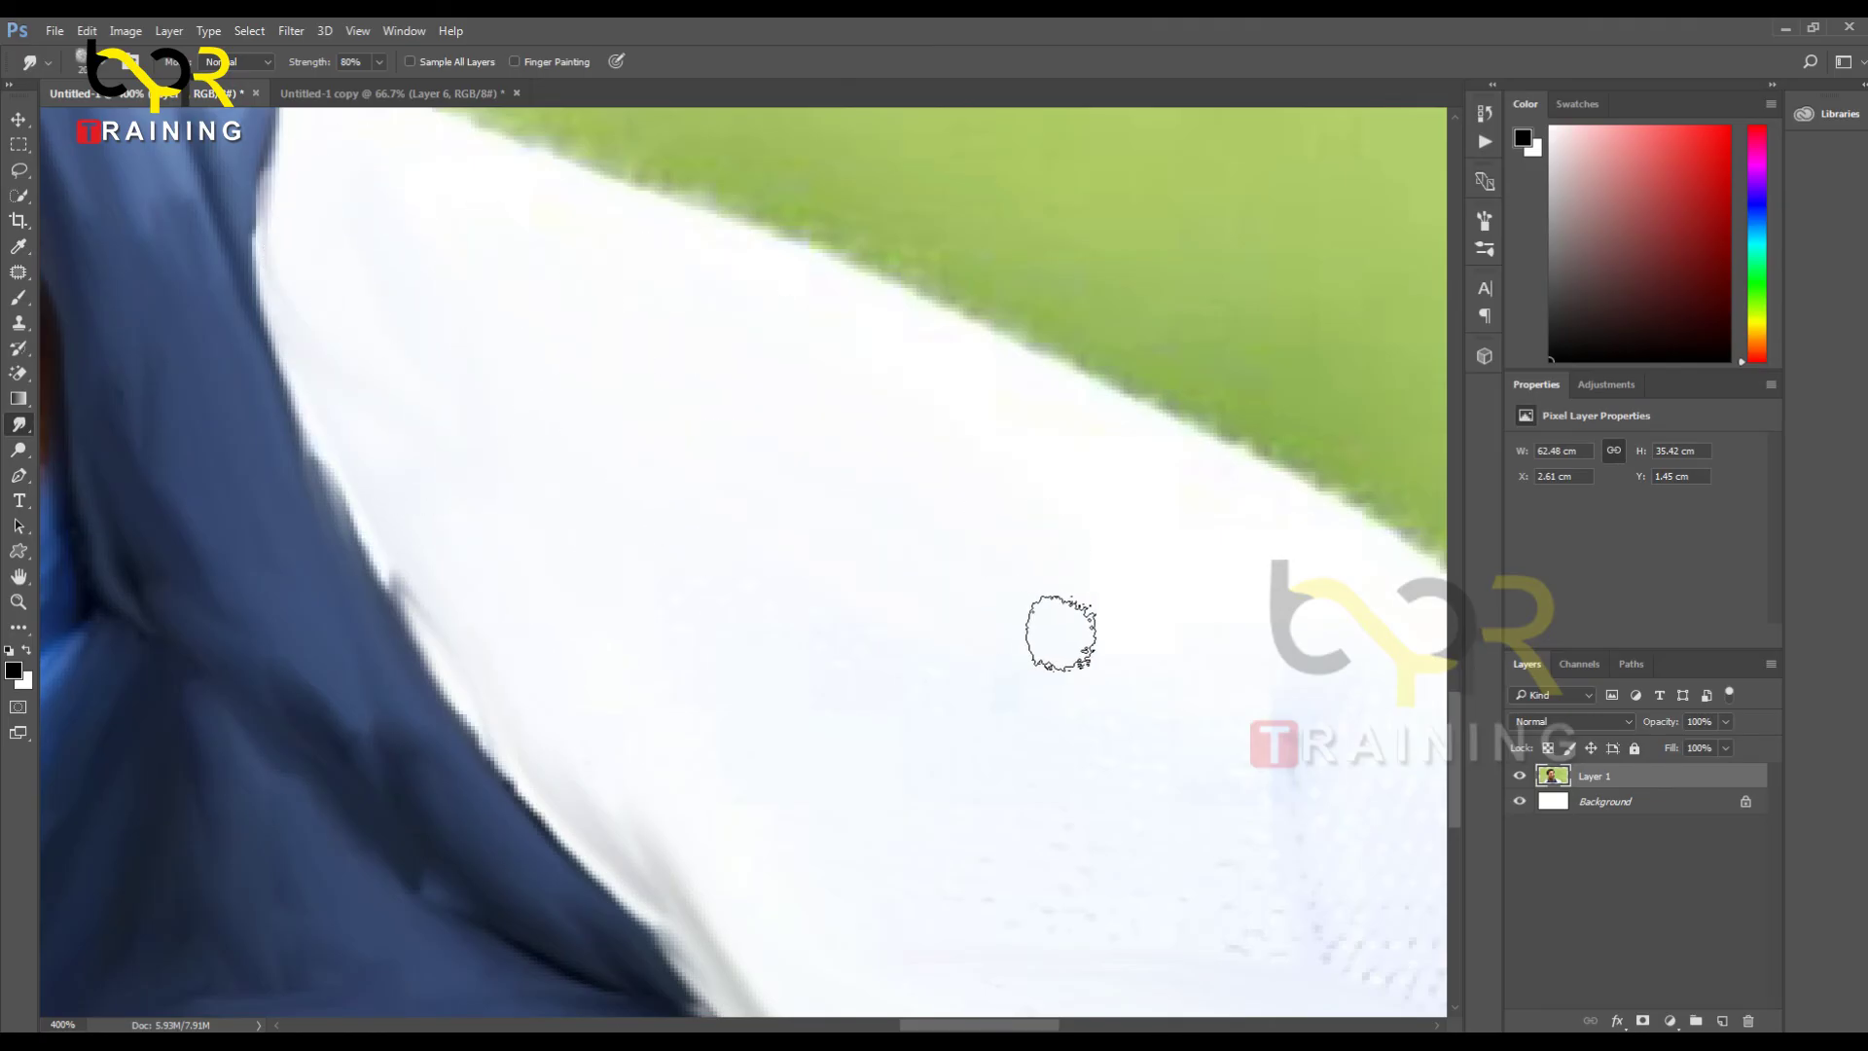
pyautogui.moveTo(866, 258); pyautogui.dragTo(586, 242)
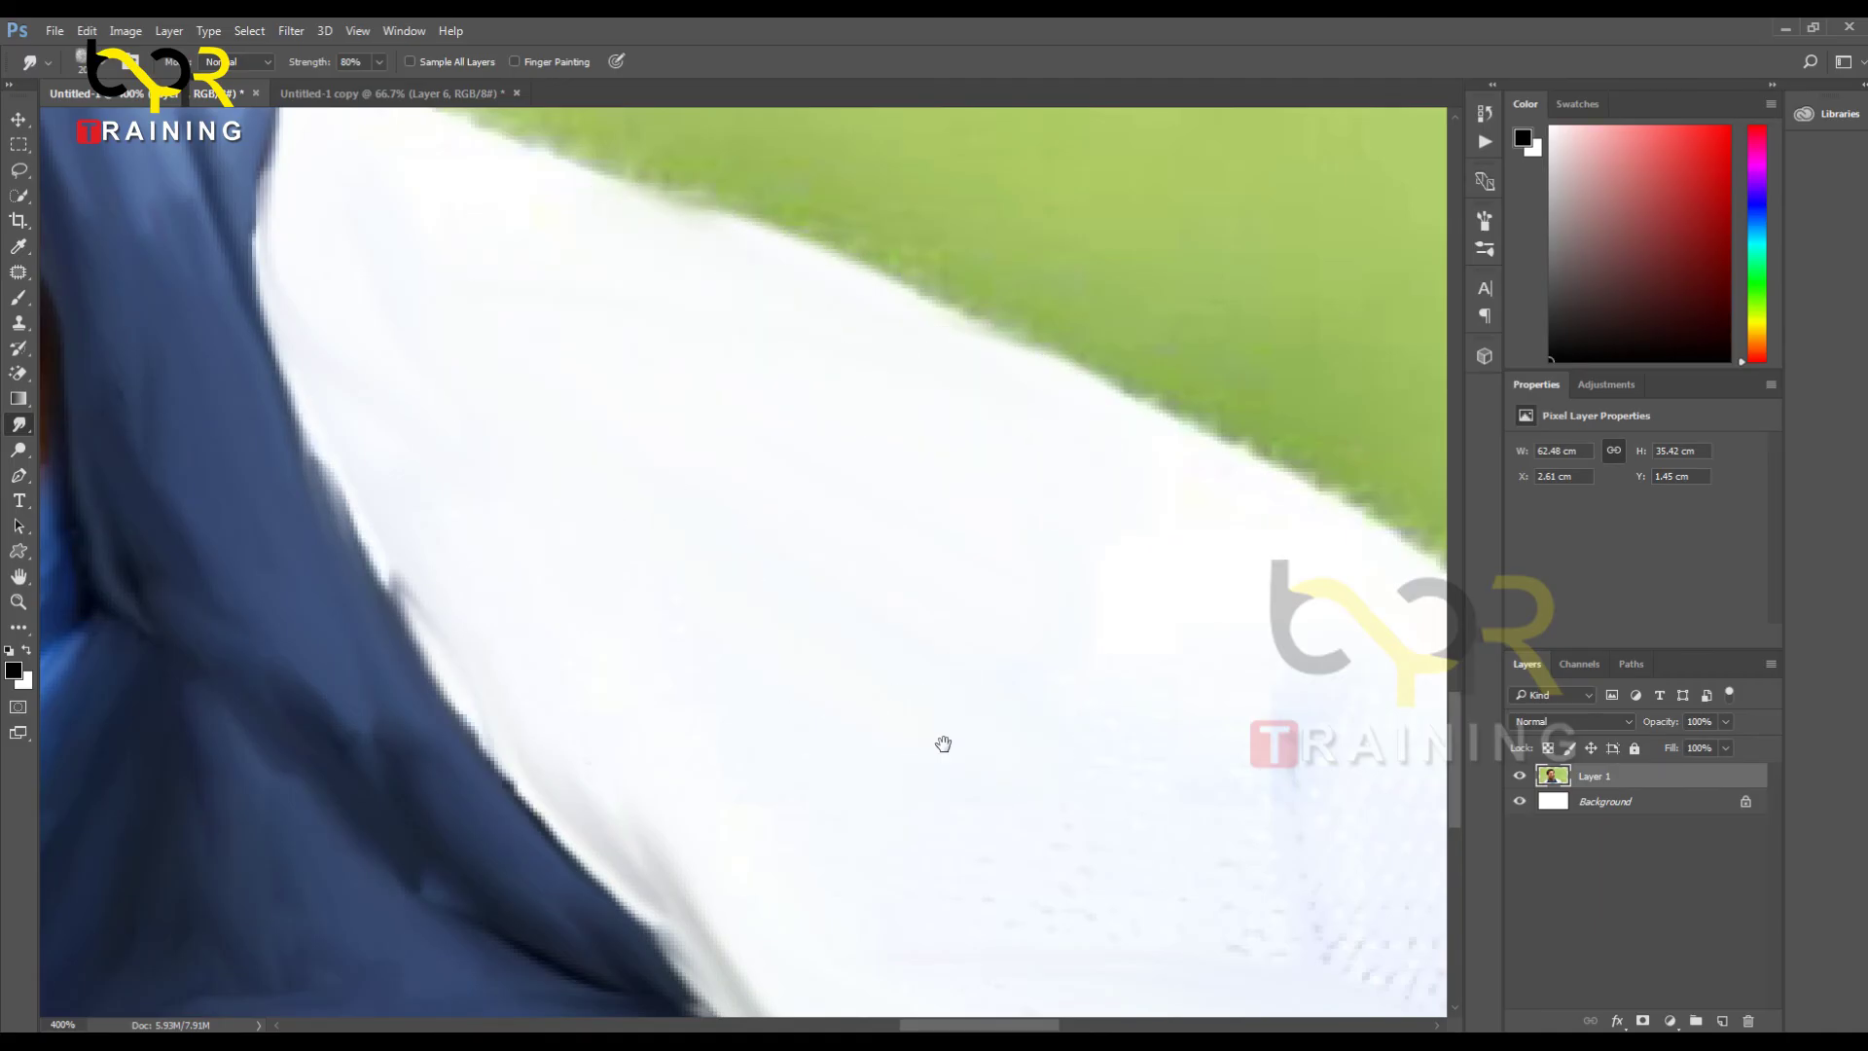
# Step: Blend the remaining mesh texture and bluish fold line across the lower white sleeve with the Smudge tool
pyautogui.moveTo(752, 580); pyautogui.dragTo(414, 333)
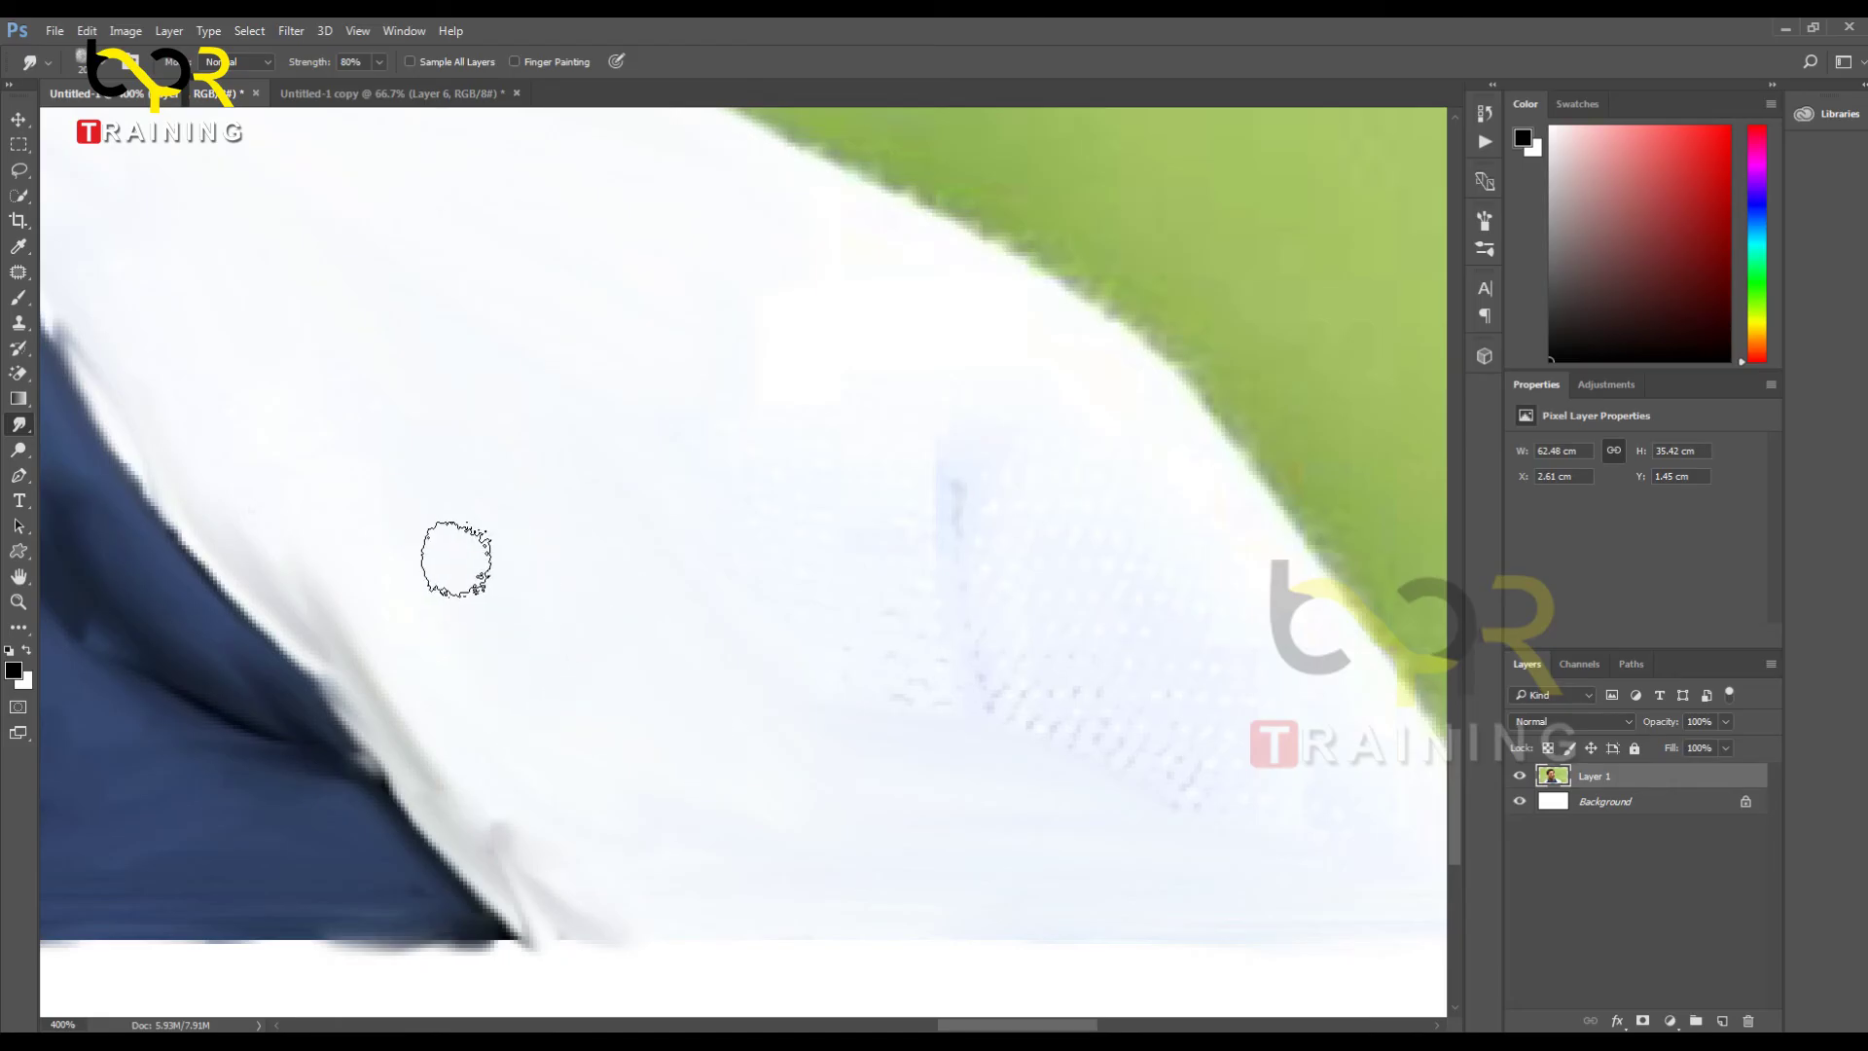
pyautogui.moveTo(898, 639)
pyautogui.mouseDown()
pyautogui.moveTo(830, 746)
pyautogui.moveTo(846, 838)
pyautogui.mouseUp()
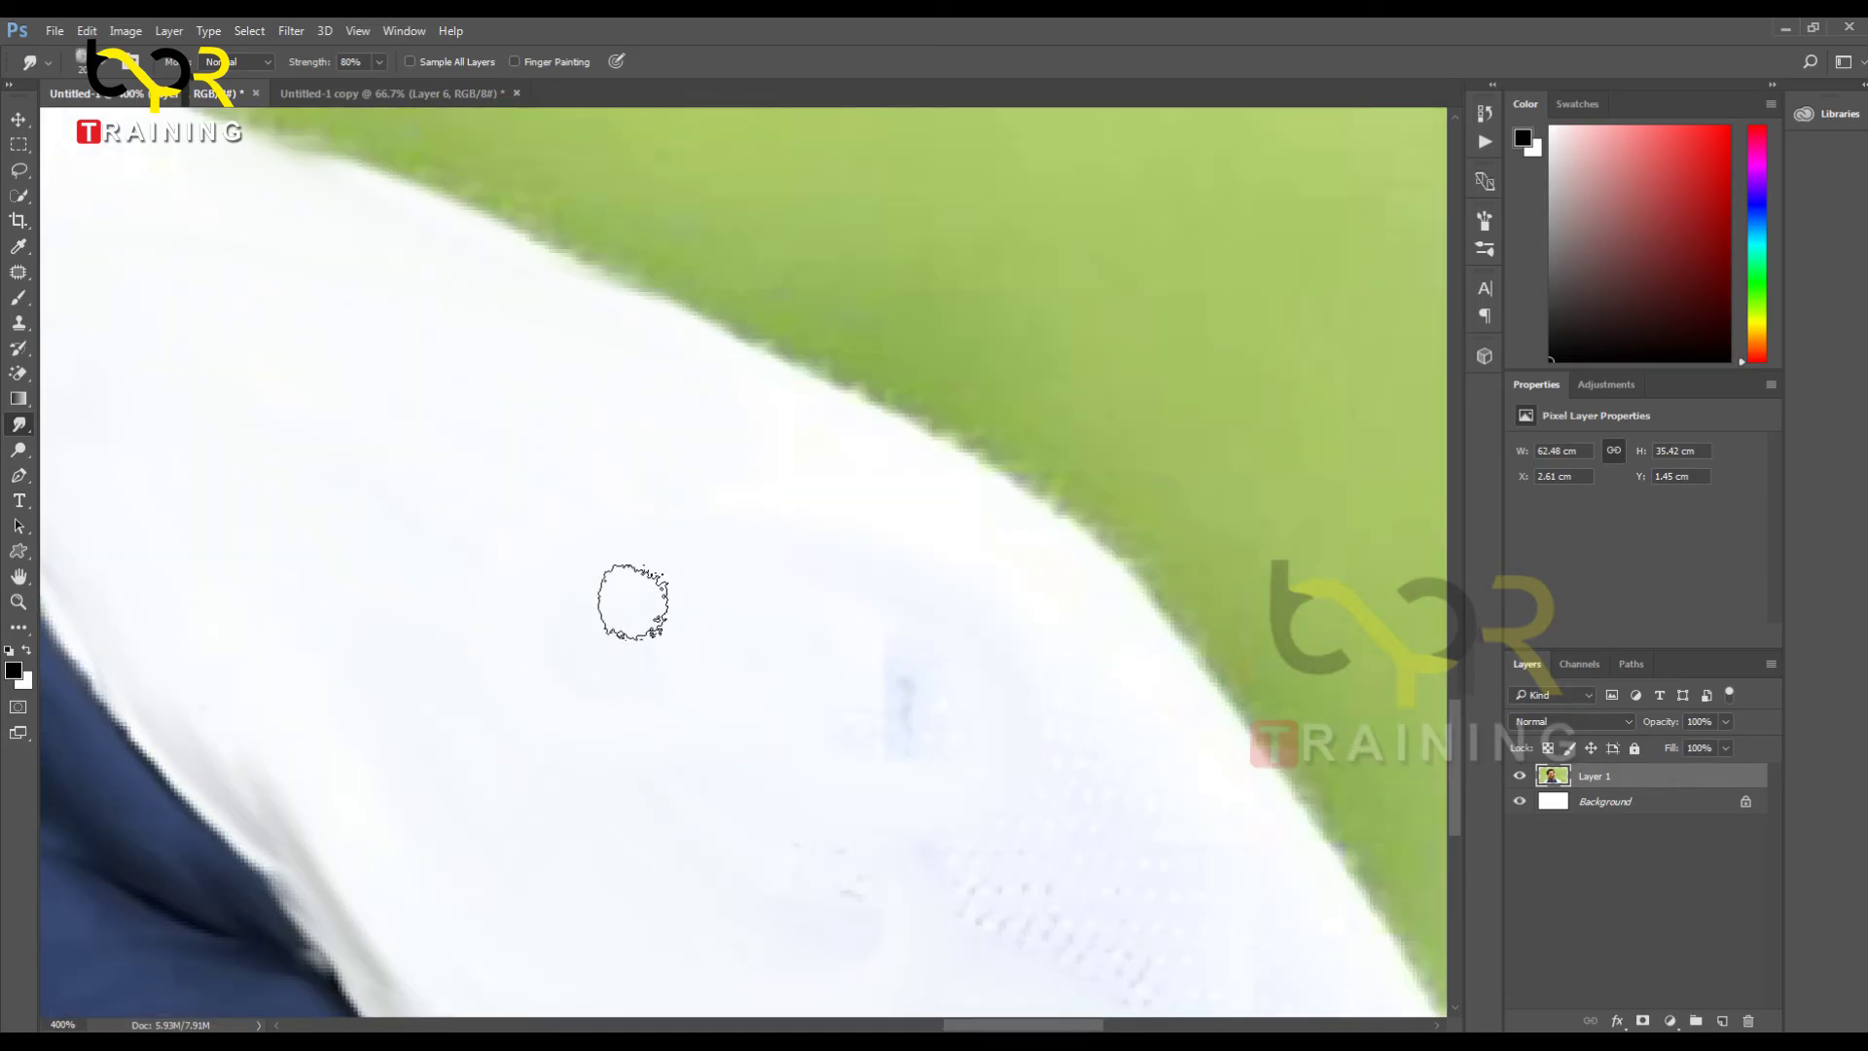
pyautogui.moveTo(954, 792); pyautogui.dragTo(857, 549)
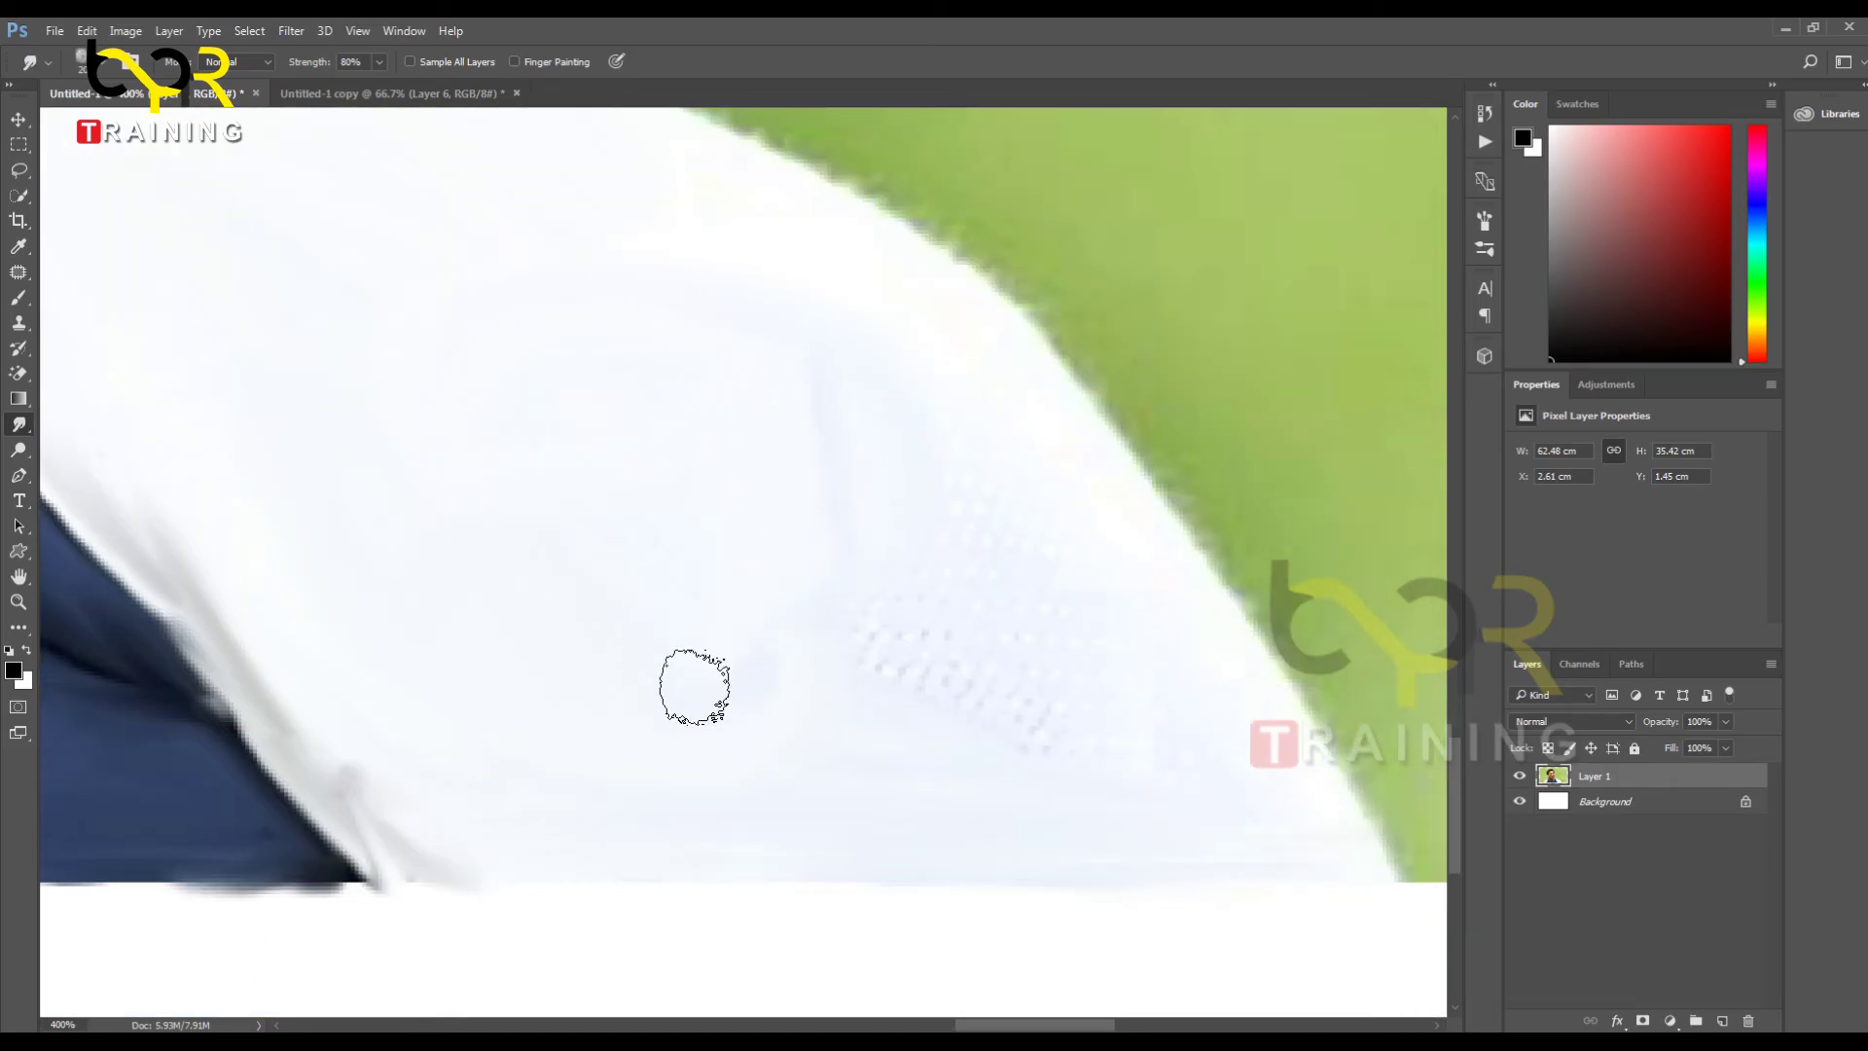
pyautogui.moveTo(694, 686)
pyautogui.mouseDown()
pyautogui.moveTo(865, 495)
pyautogui.moveTo(947, 558)
pyautogui.moveTo(931, 556)
pyautogui.moveTo(996, 519)
pyautogui.moveTo(1094, 716)
pyautogui.moveTo(985, 593)
pyautogui.moveTo(1038, 669)
pyautogui.moveTo(994, 746)
pyautogui.moveTo(1075, 541)
pyautogui.moveTo(1203, 755)
pyautogui.moveTo(1057, 648)
pyautogui.moveTo(1139, 769)
pyautogui.moveTo(1267, 792)
pyautogui.mouseUp()
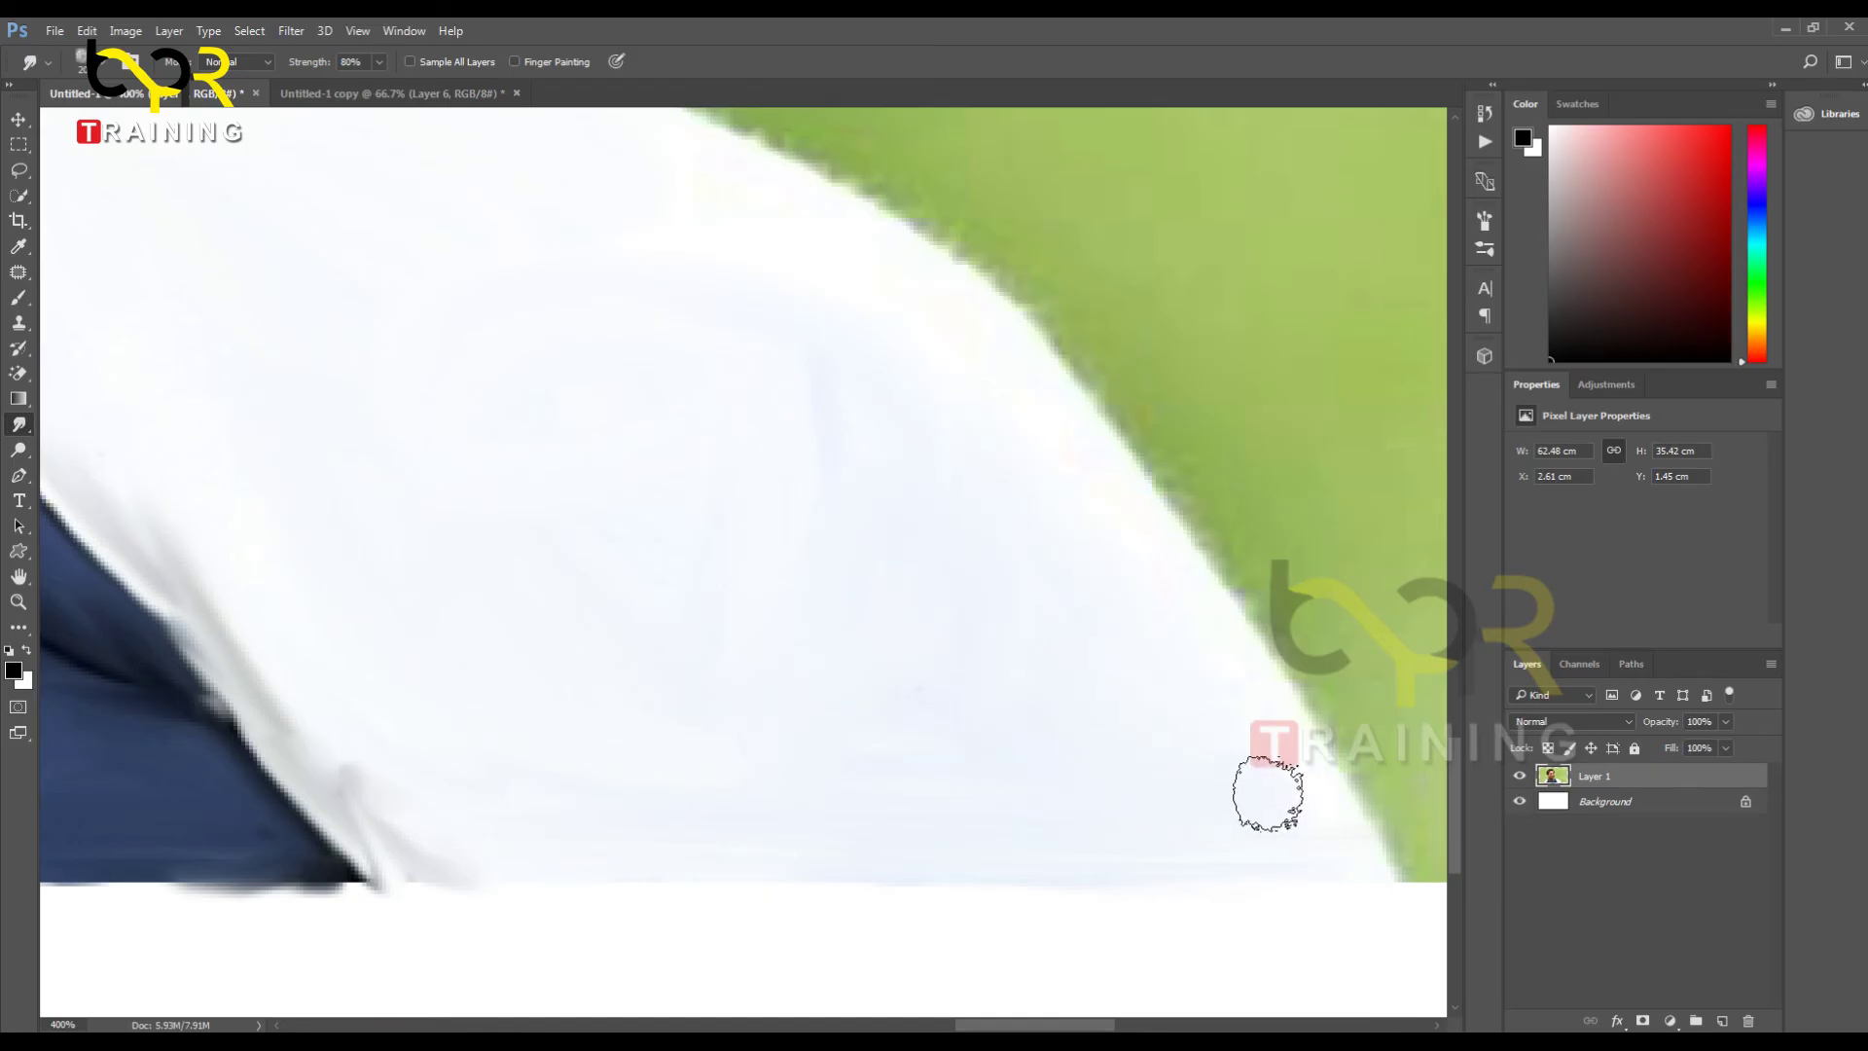
# Step: Smooth the white sleeve's outer edge against the green background and its upper corner beside the navy seam
pyautogui.moveTo(857, 118); pyautogui.dragTo(1159, 433)
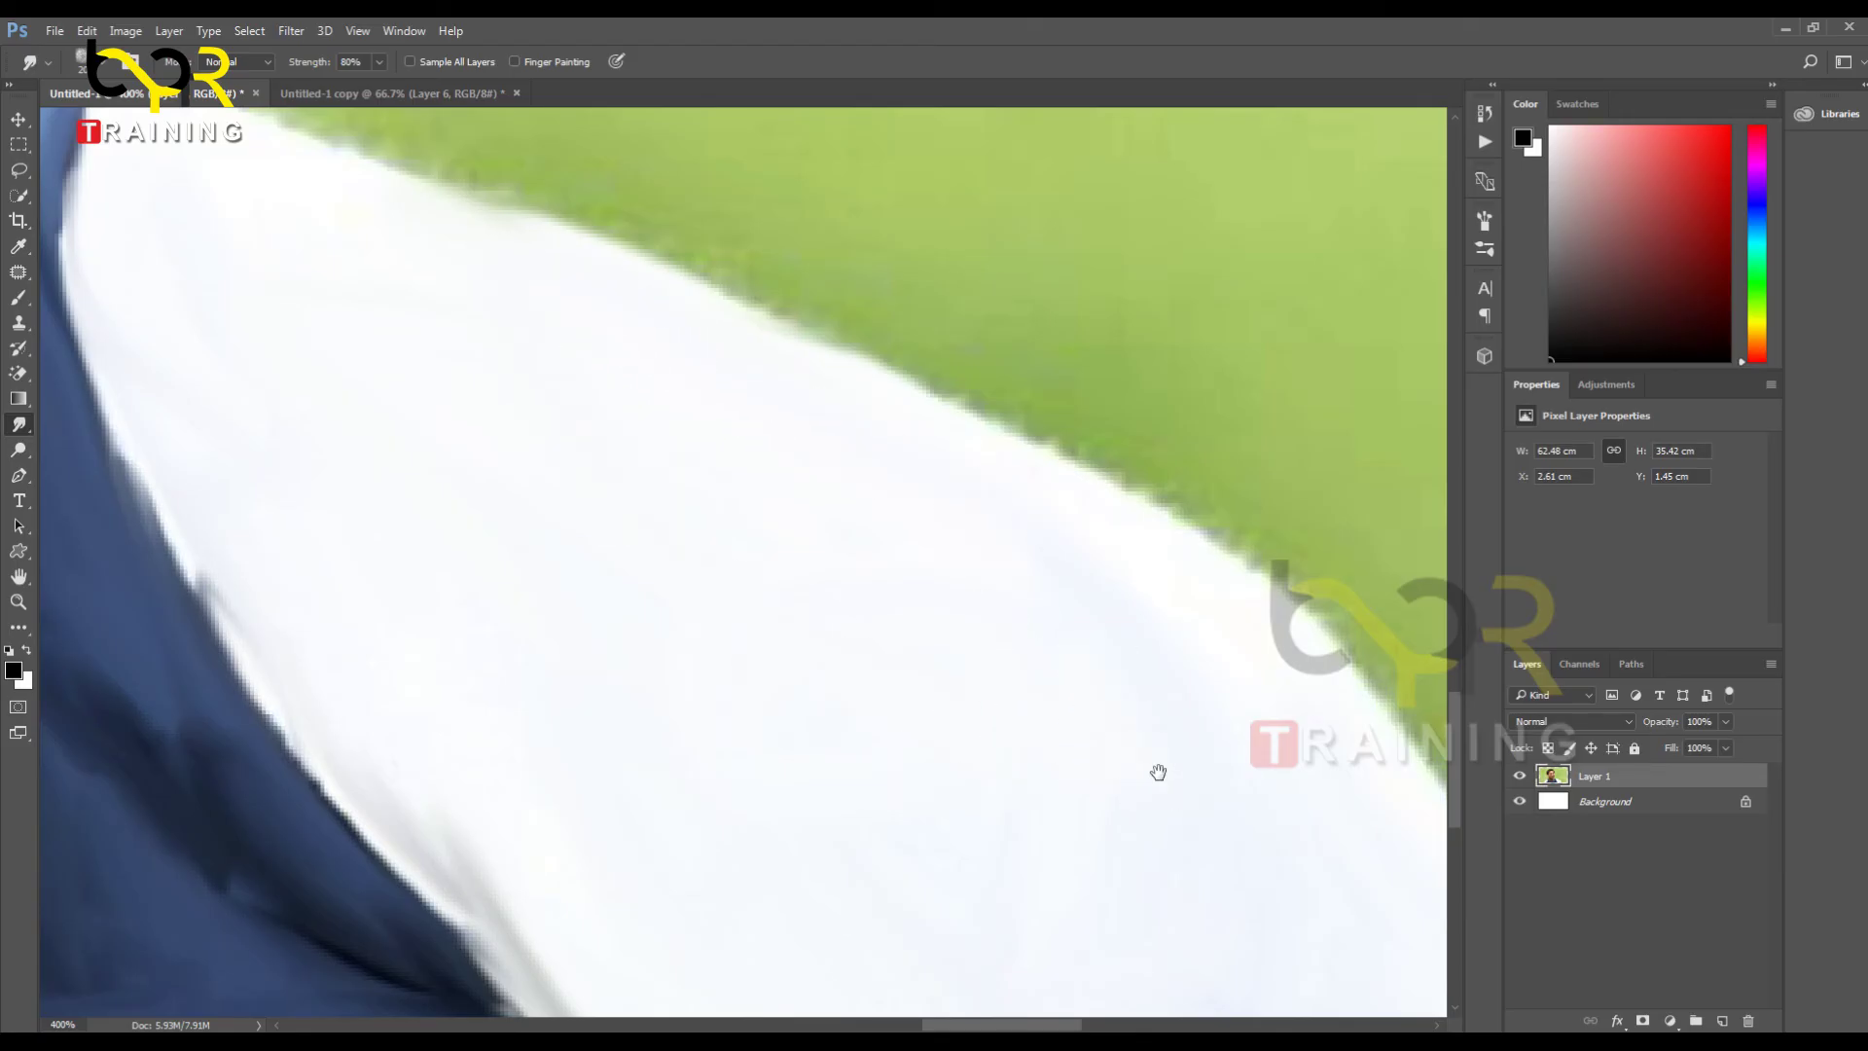
pyautogui.moveTo(1156, 771); pyautogui.dragTo(758, 467)
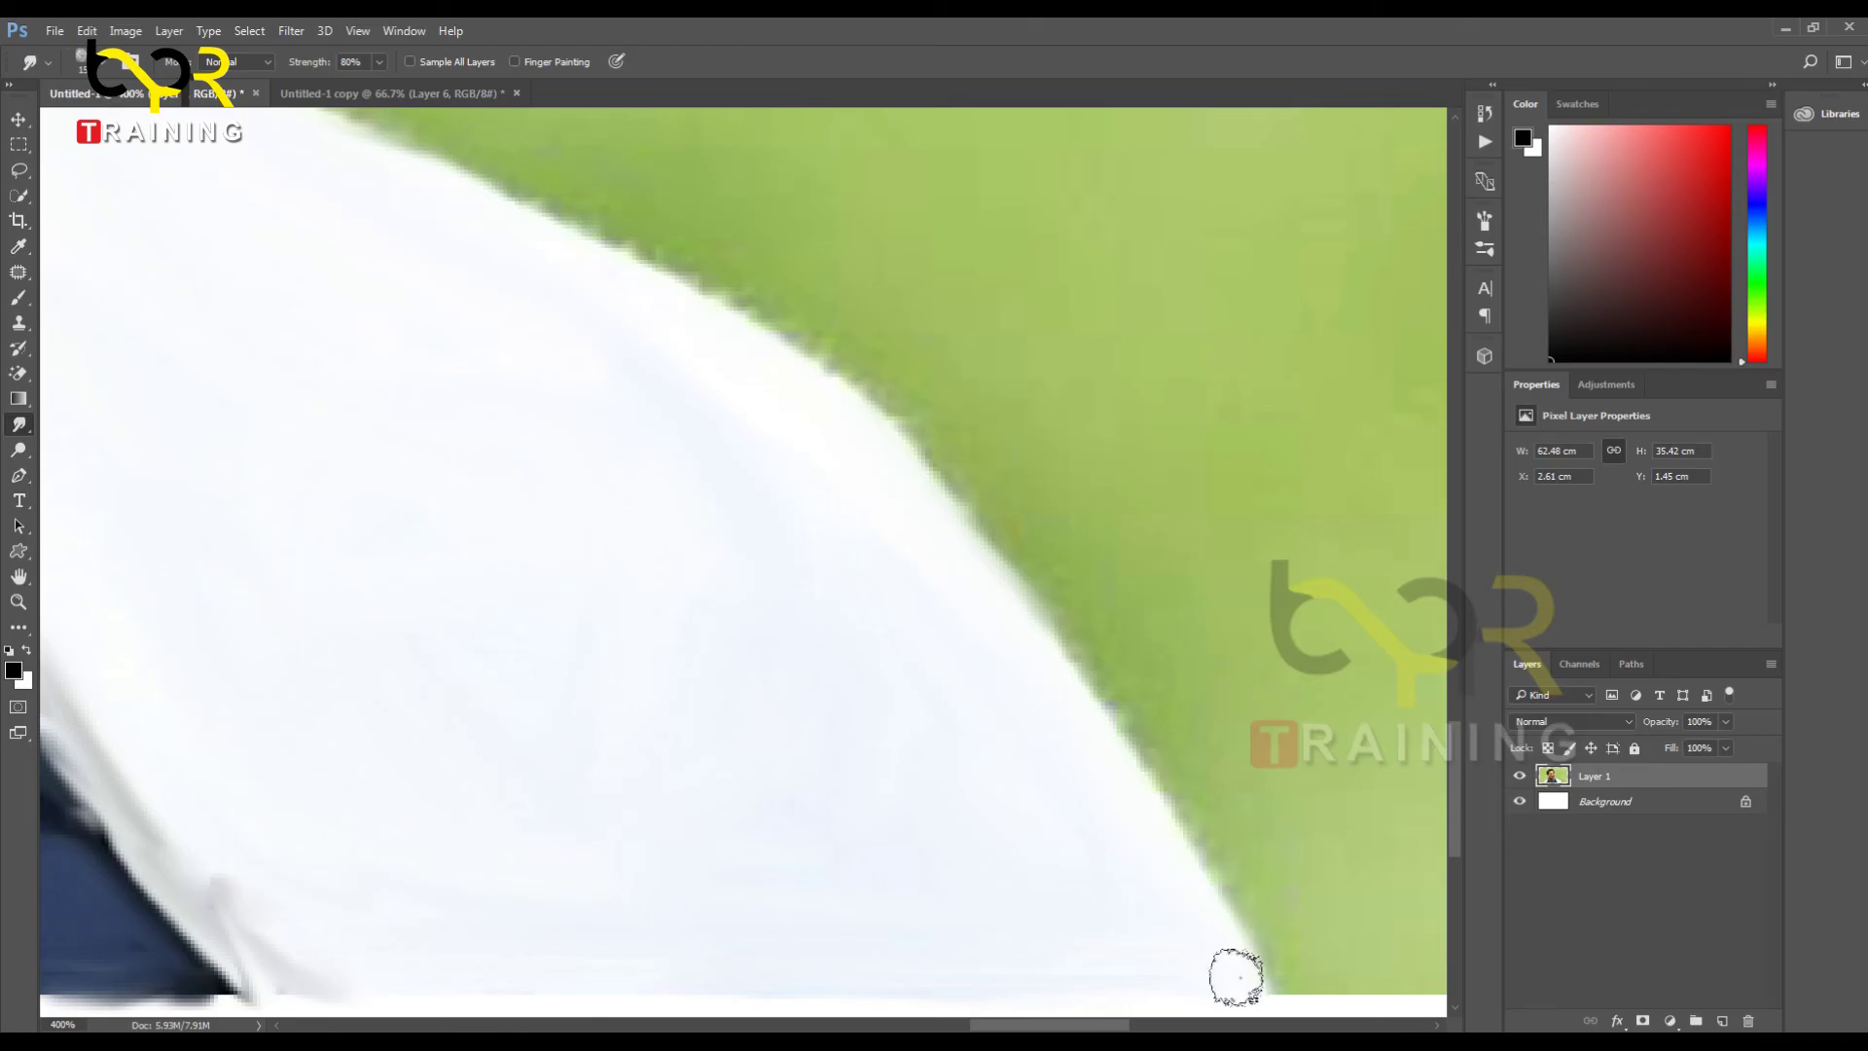
pyautogui.moveTo(687, 333); pyautogui.dragTo(1209, 752)
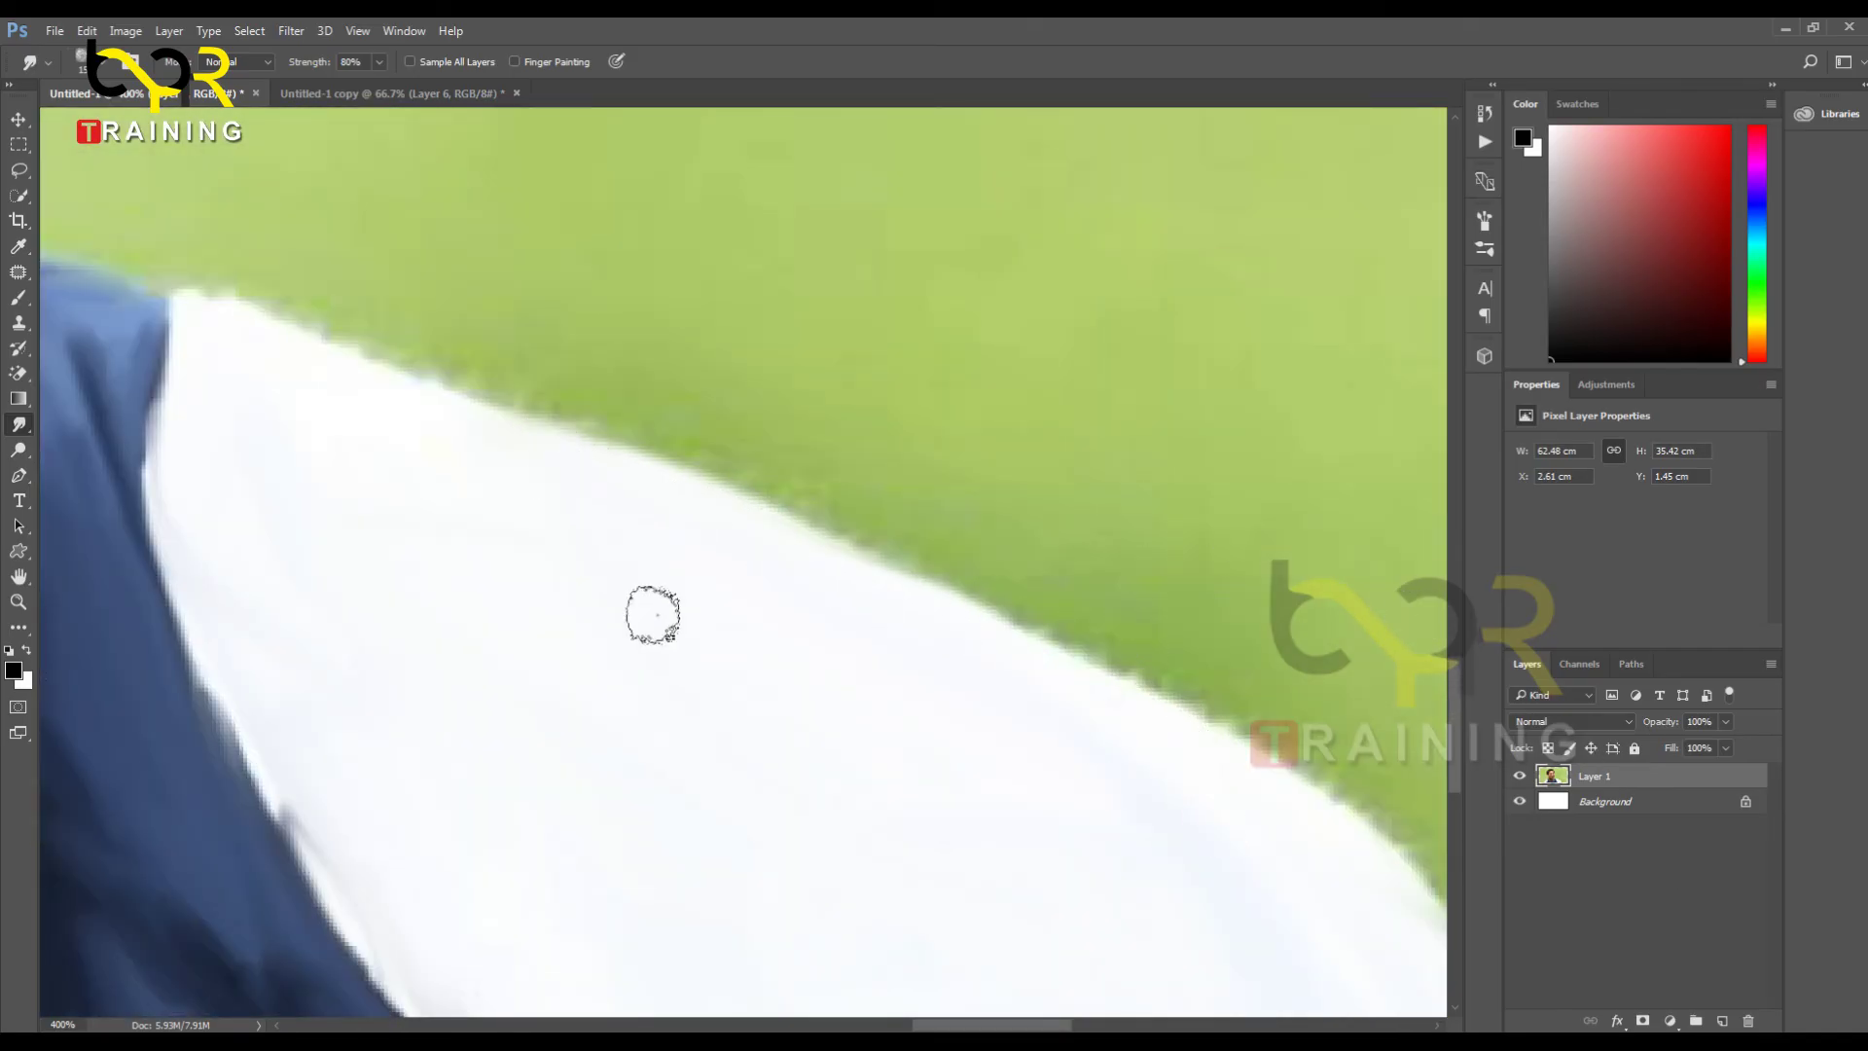
pyautogui.moveTo(859, 789); pyautogui.dragTo(1297, 906)
pyautogui.moveTo(842, 475)
pyautogui.mouseDown()
pyautogui.moveTo(635, 434)
pyautogui.moveTo(641, 616)
pyautogui.mouseUp()
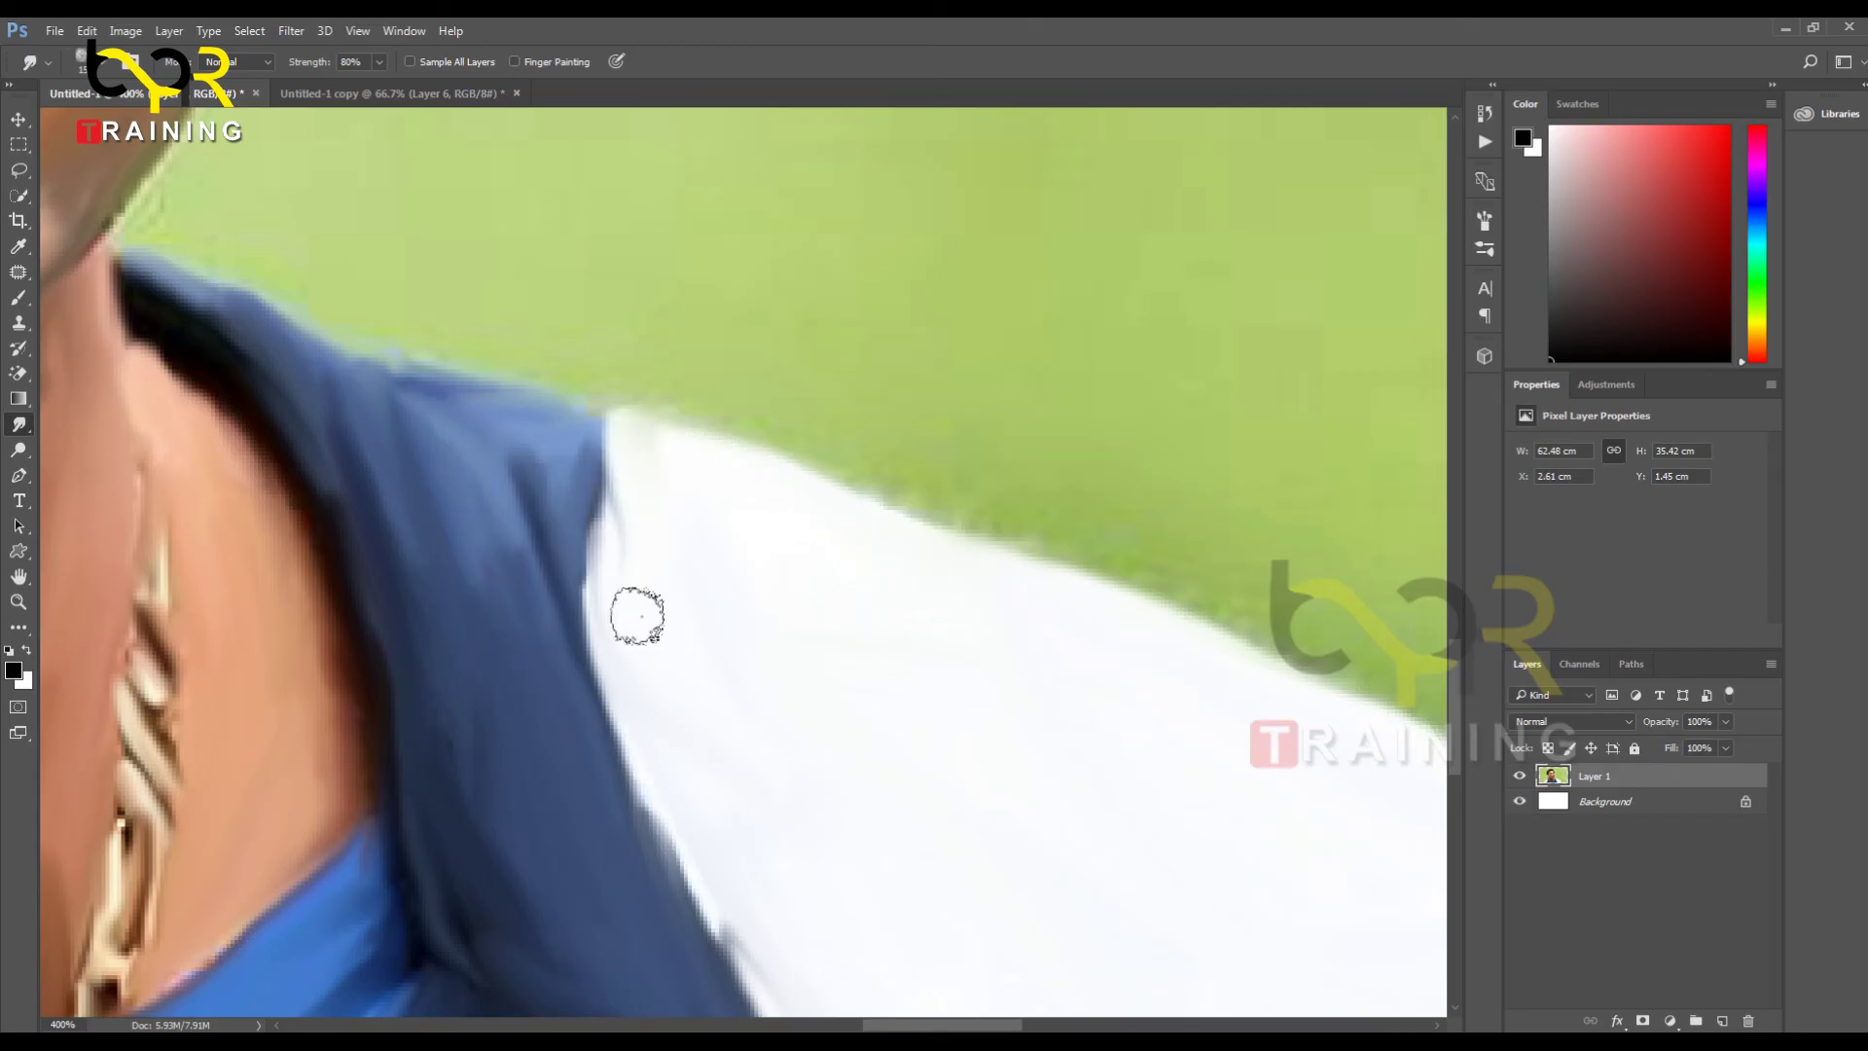
pyautogui.moveTo(613, 525); pyautogui.dragTo(615, 635)
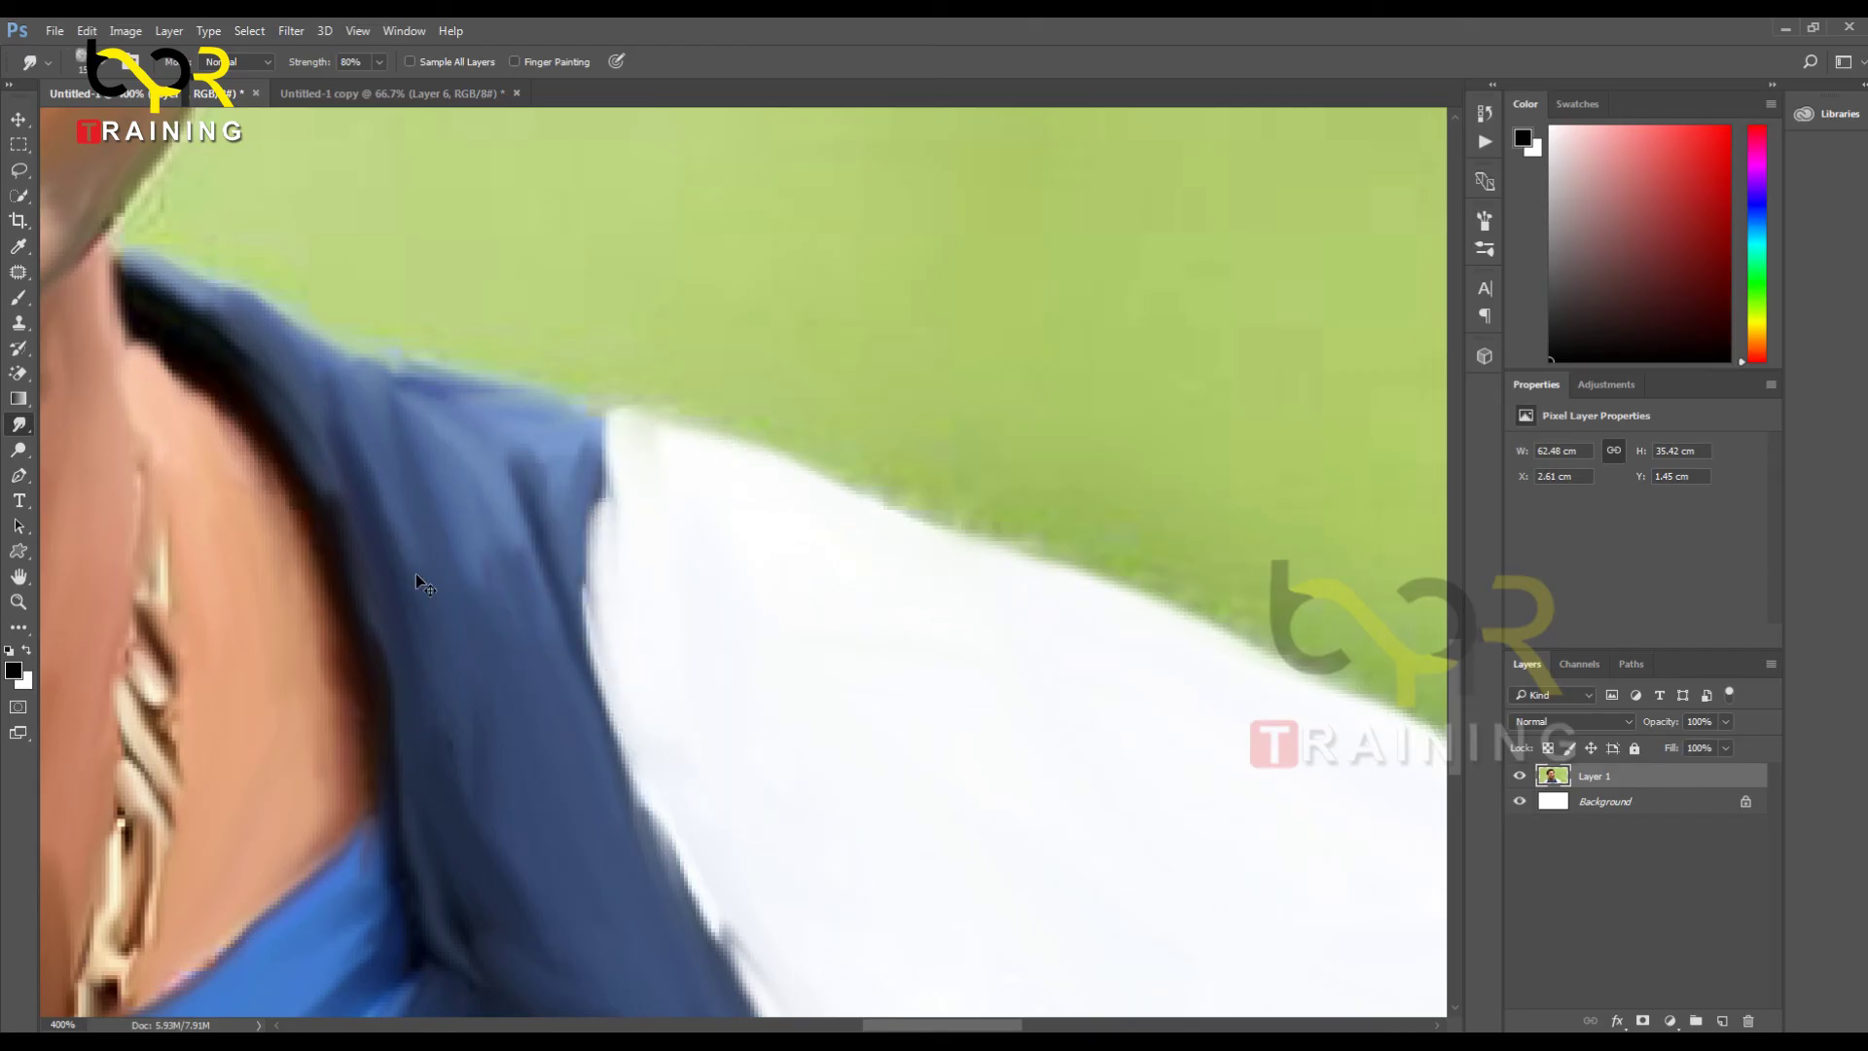
# Step: Examine the whole smudge-painted portrait at a reduced zoom
pyautogui.hotkey('ctrl', '-')
pyautogui.hotkey('ctrl', '-')
pyautogui.hotkey('ctrl', '-')
pyautogui.hotkey('ctrl', '-')
pyautogui.hotkey('ctrl', '-')
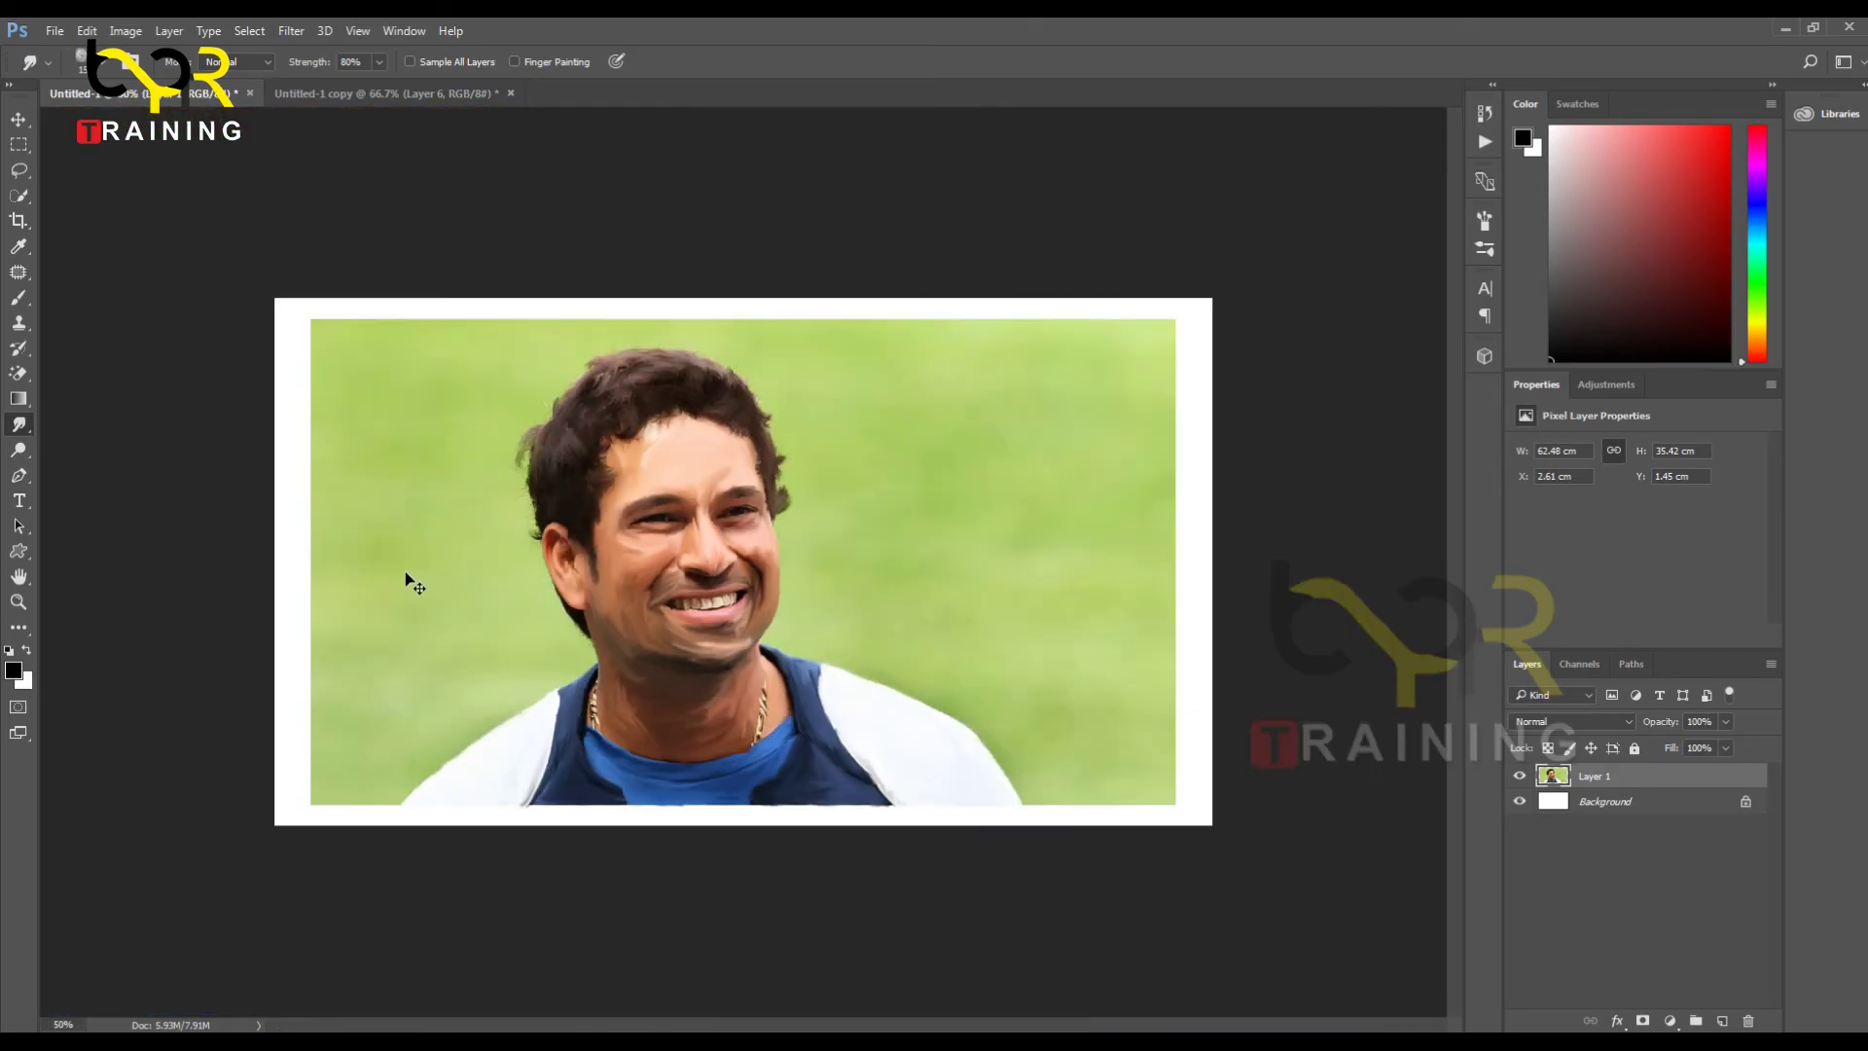
pyautogui.hotkey('ctrl', '-')
pyautogui.hotkey('ctrl', '-')
pyautogui.hotkey('ctrl', '+')
pyautogui.hotkey('ctrl', '+')
# Step: Try to select the green background with the Magic Wand tool
pyautogui.press('v')
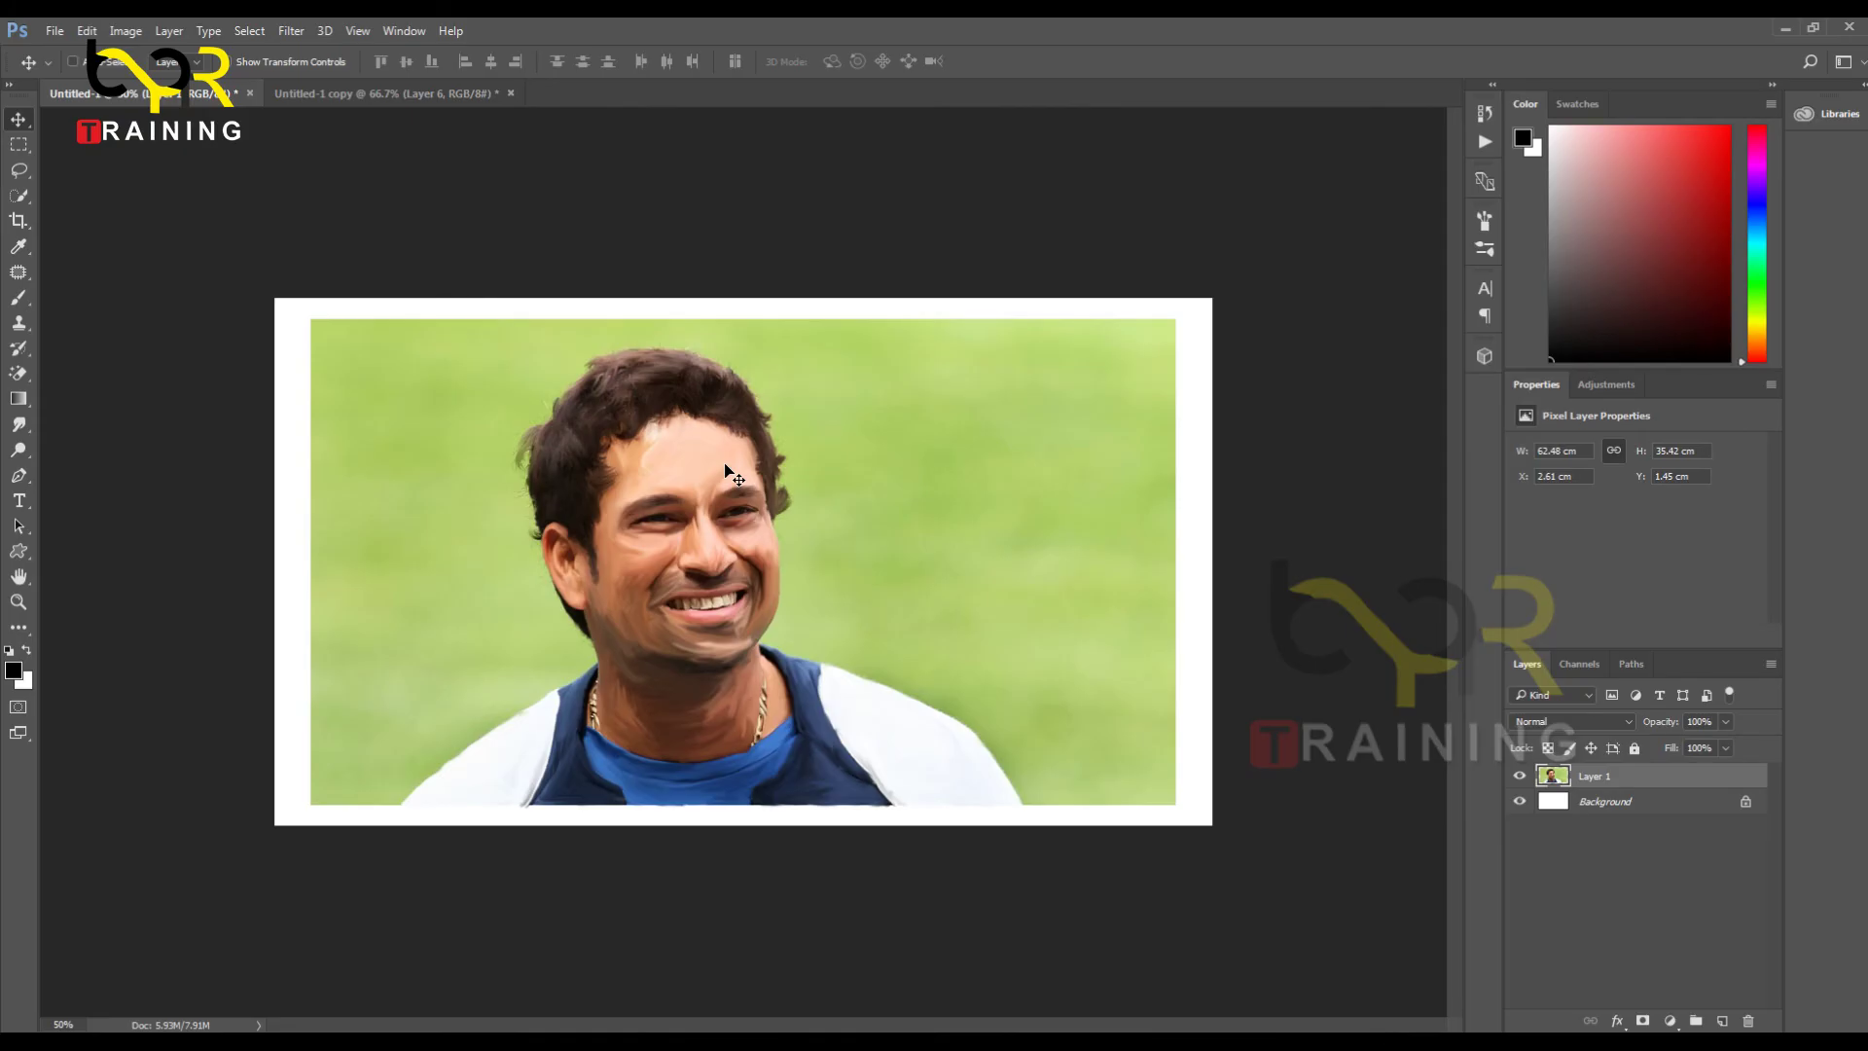
pyautogui.rightClick(995, 507)
pyautogui.press('w')
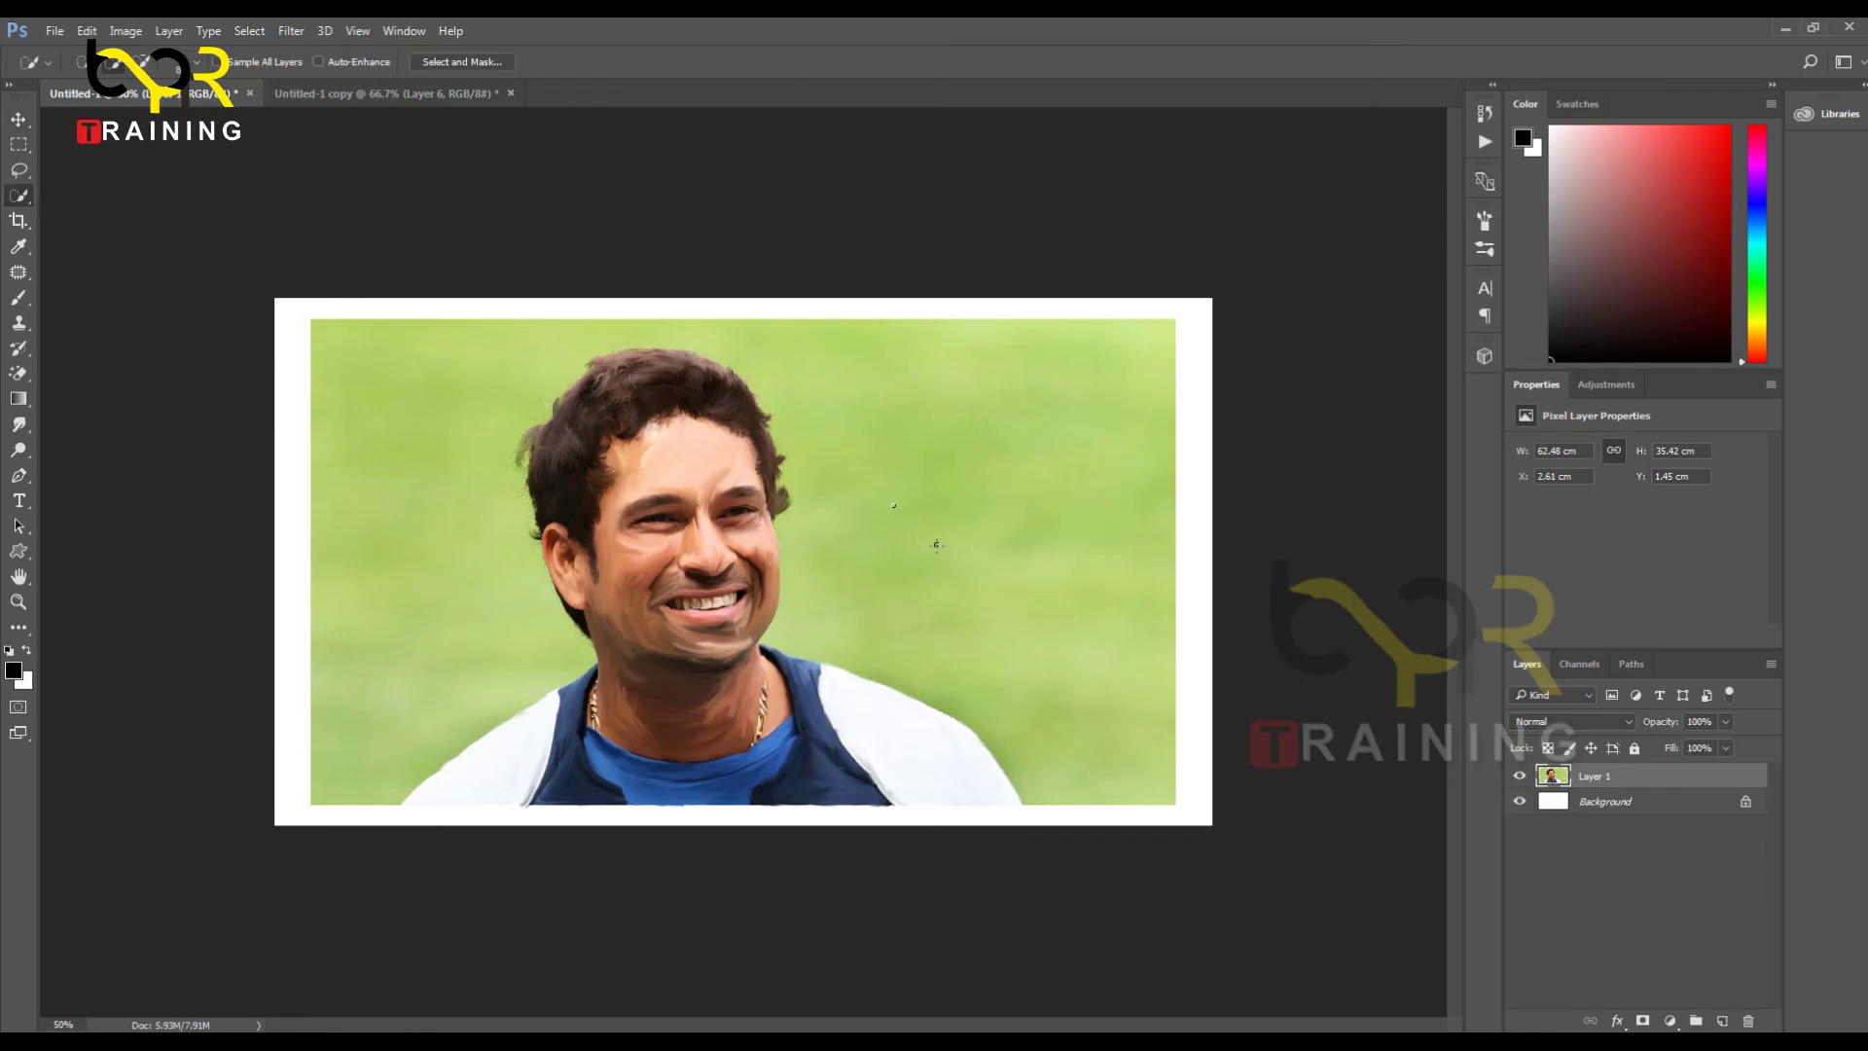
pyautogui.hotkey('shift', 'w')
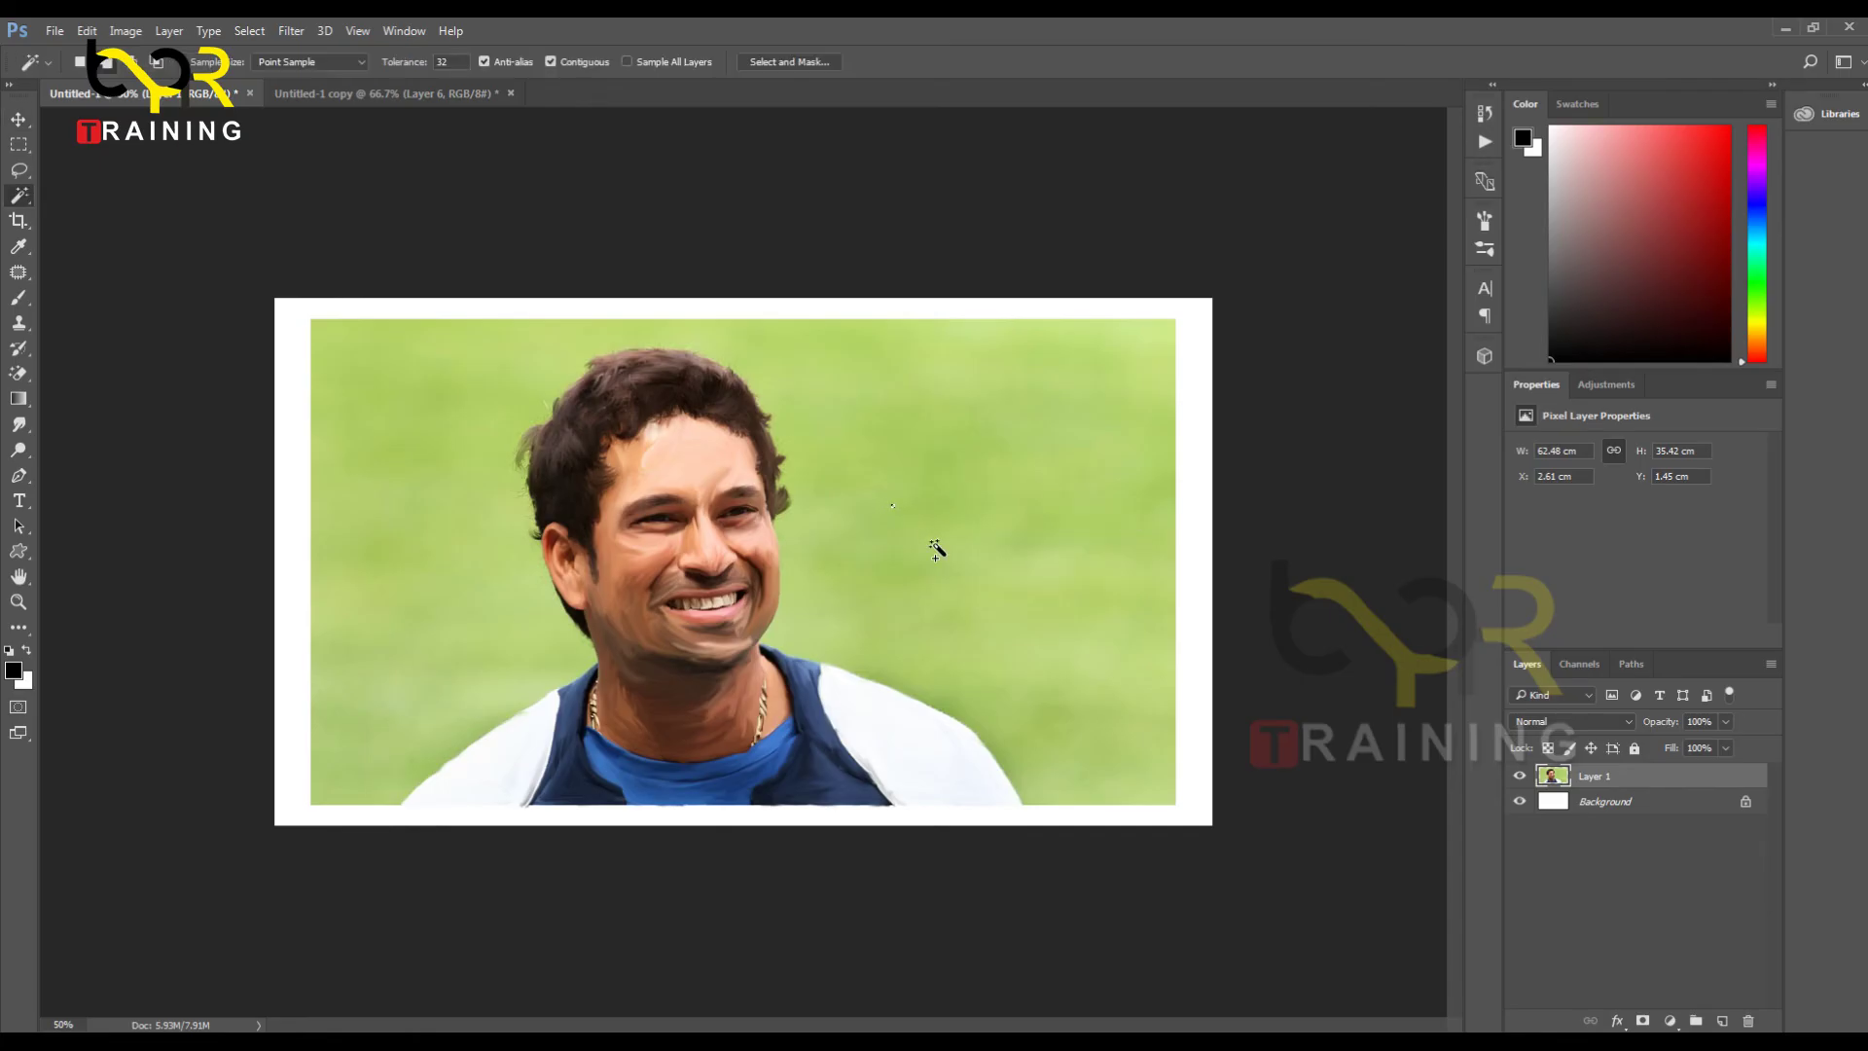
pyautogui.click(932, 565)
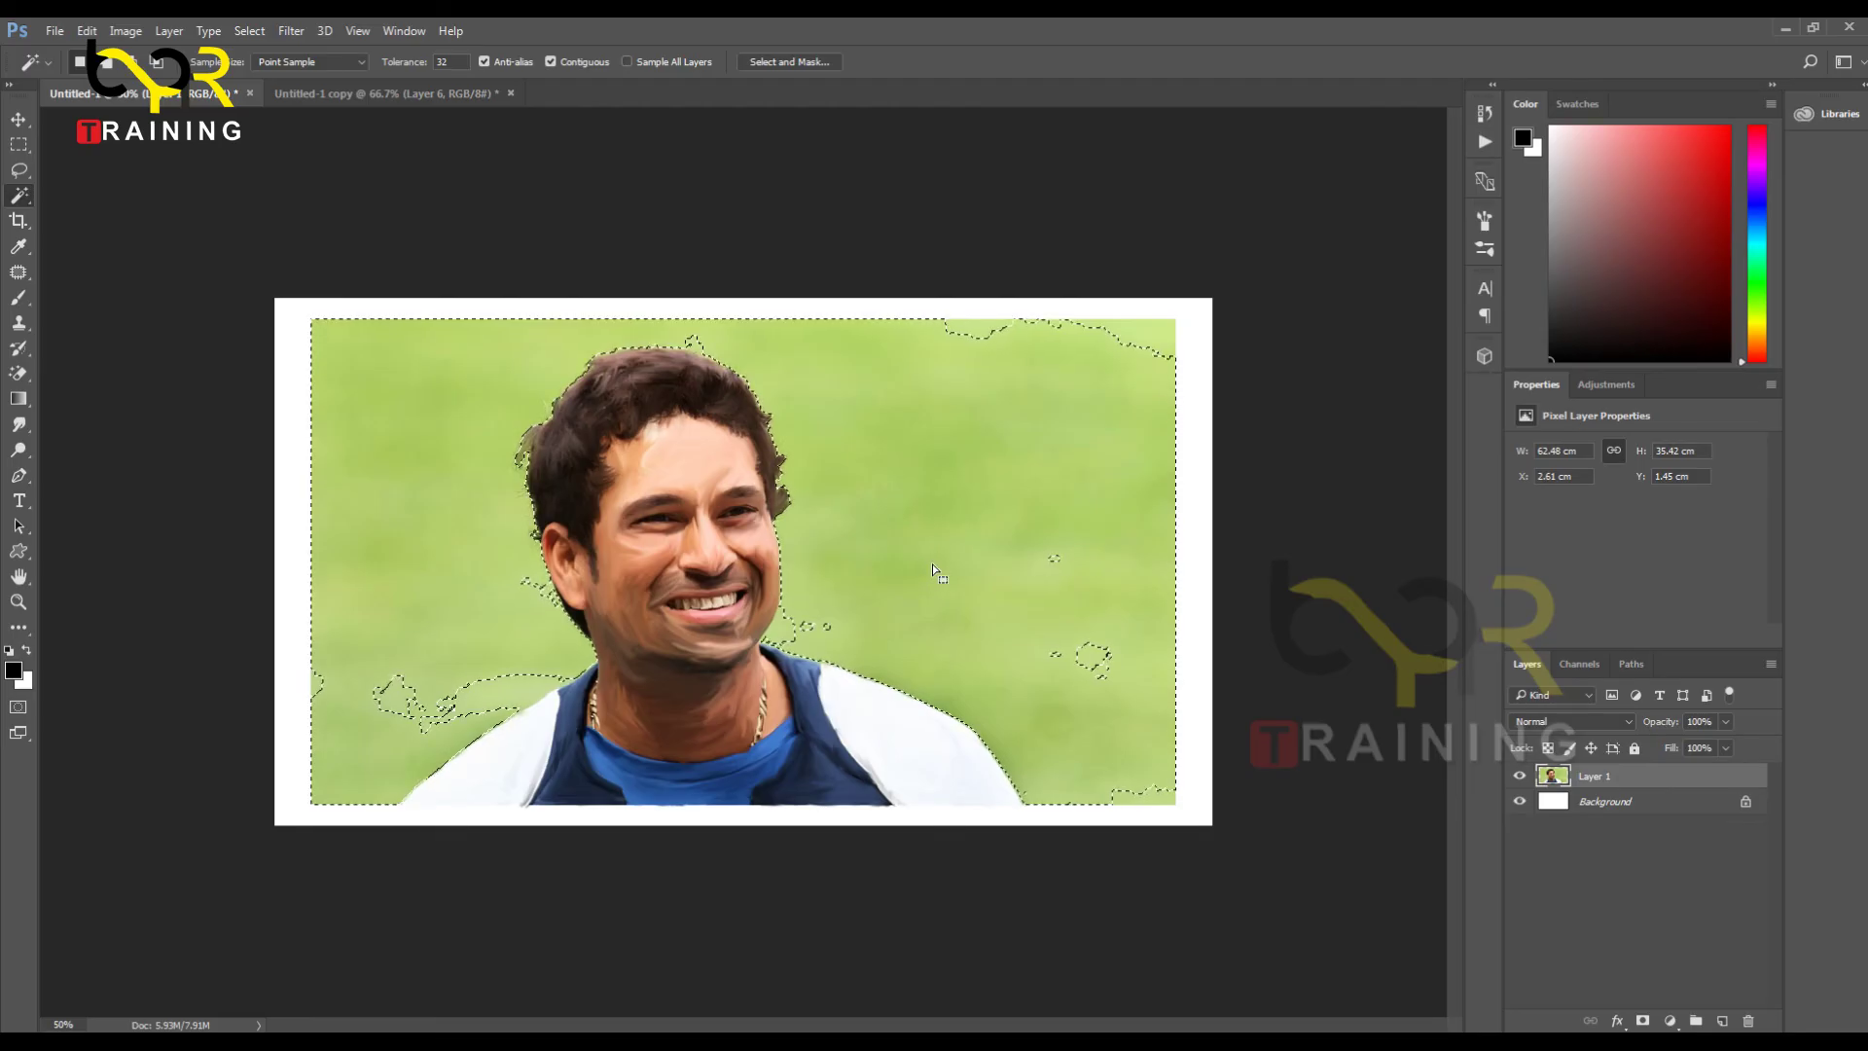
pyautogui.hotkey('ctrl', 'd')
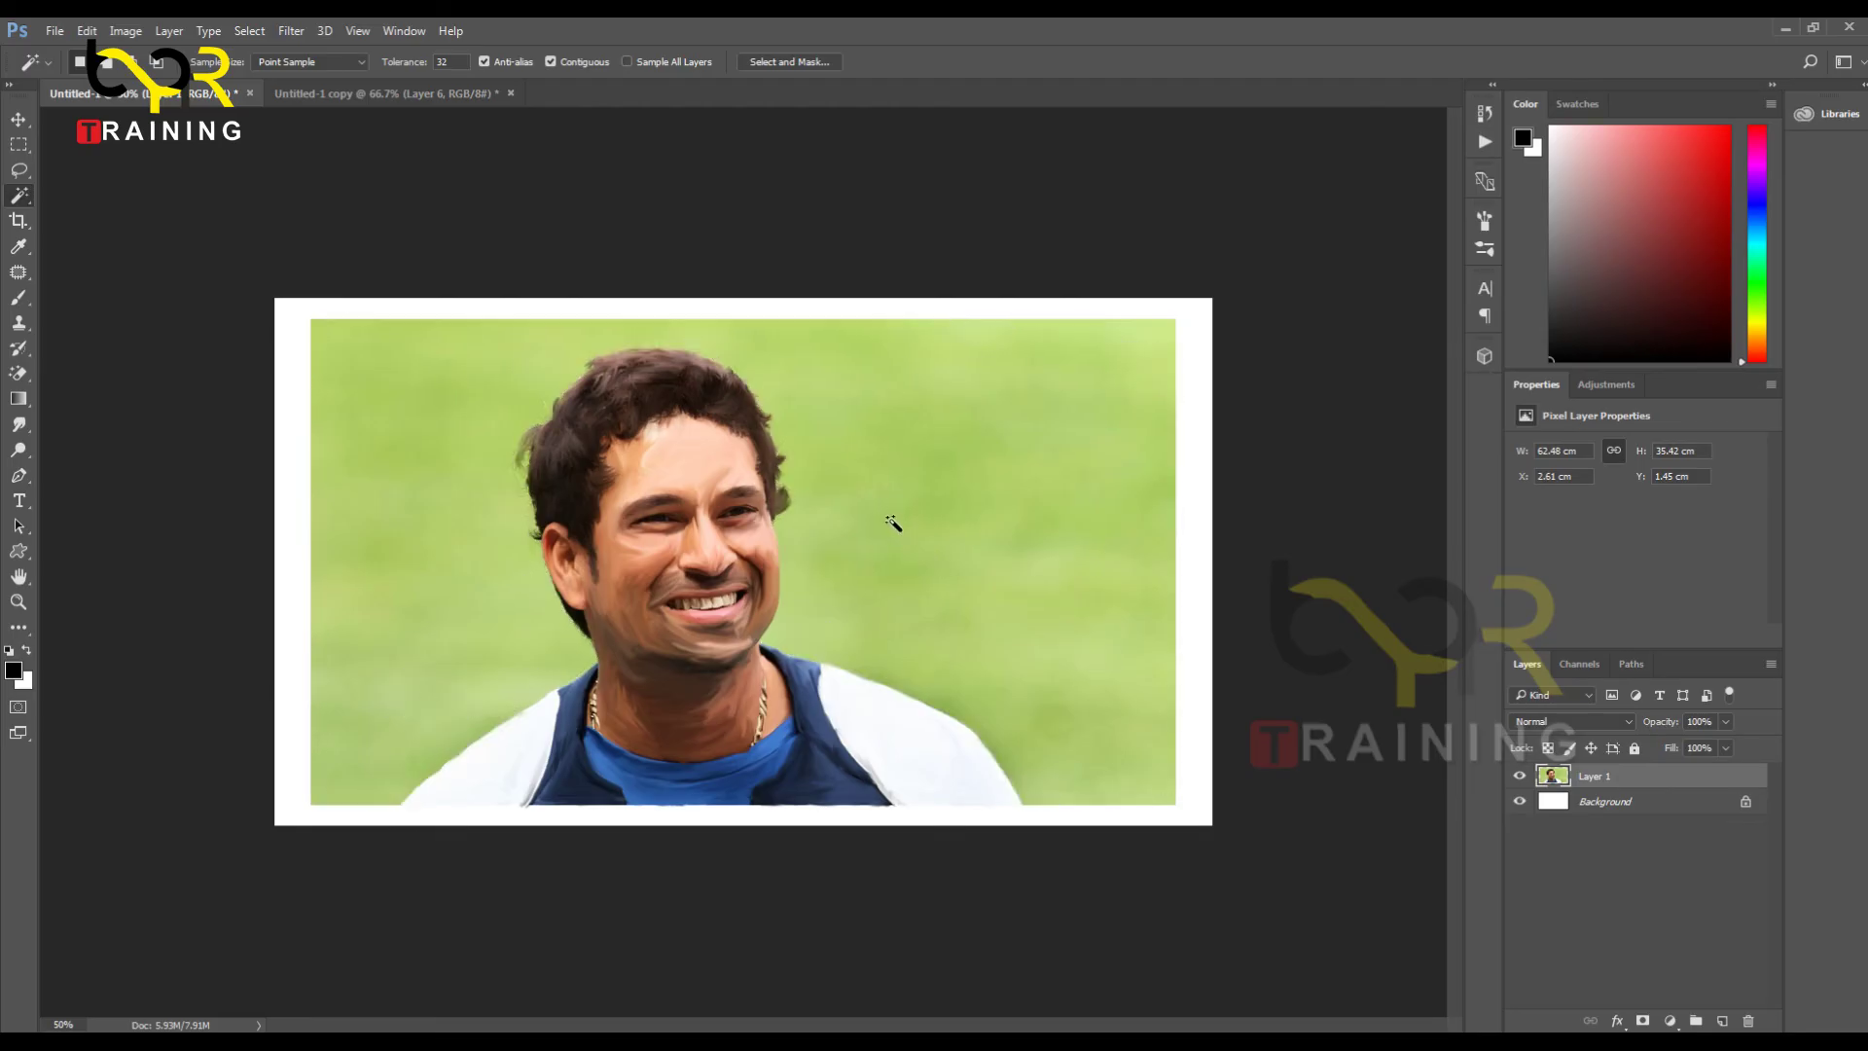
# Step: Start a Pen path at the left shoulder's lower corner and trace the white shoulder's outer edge up to the navy collar
pyautogui.press('p')
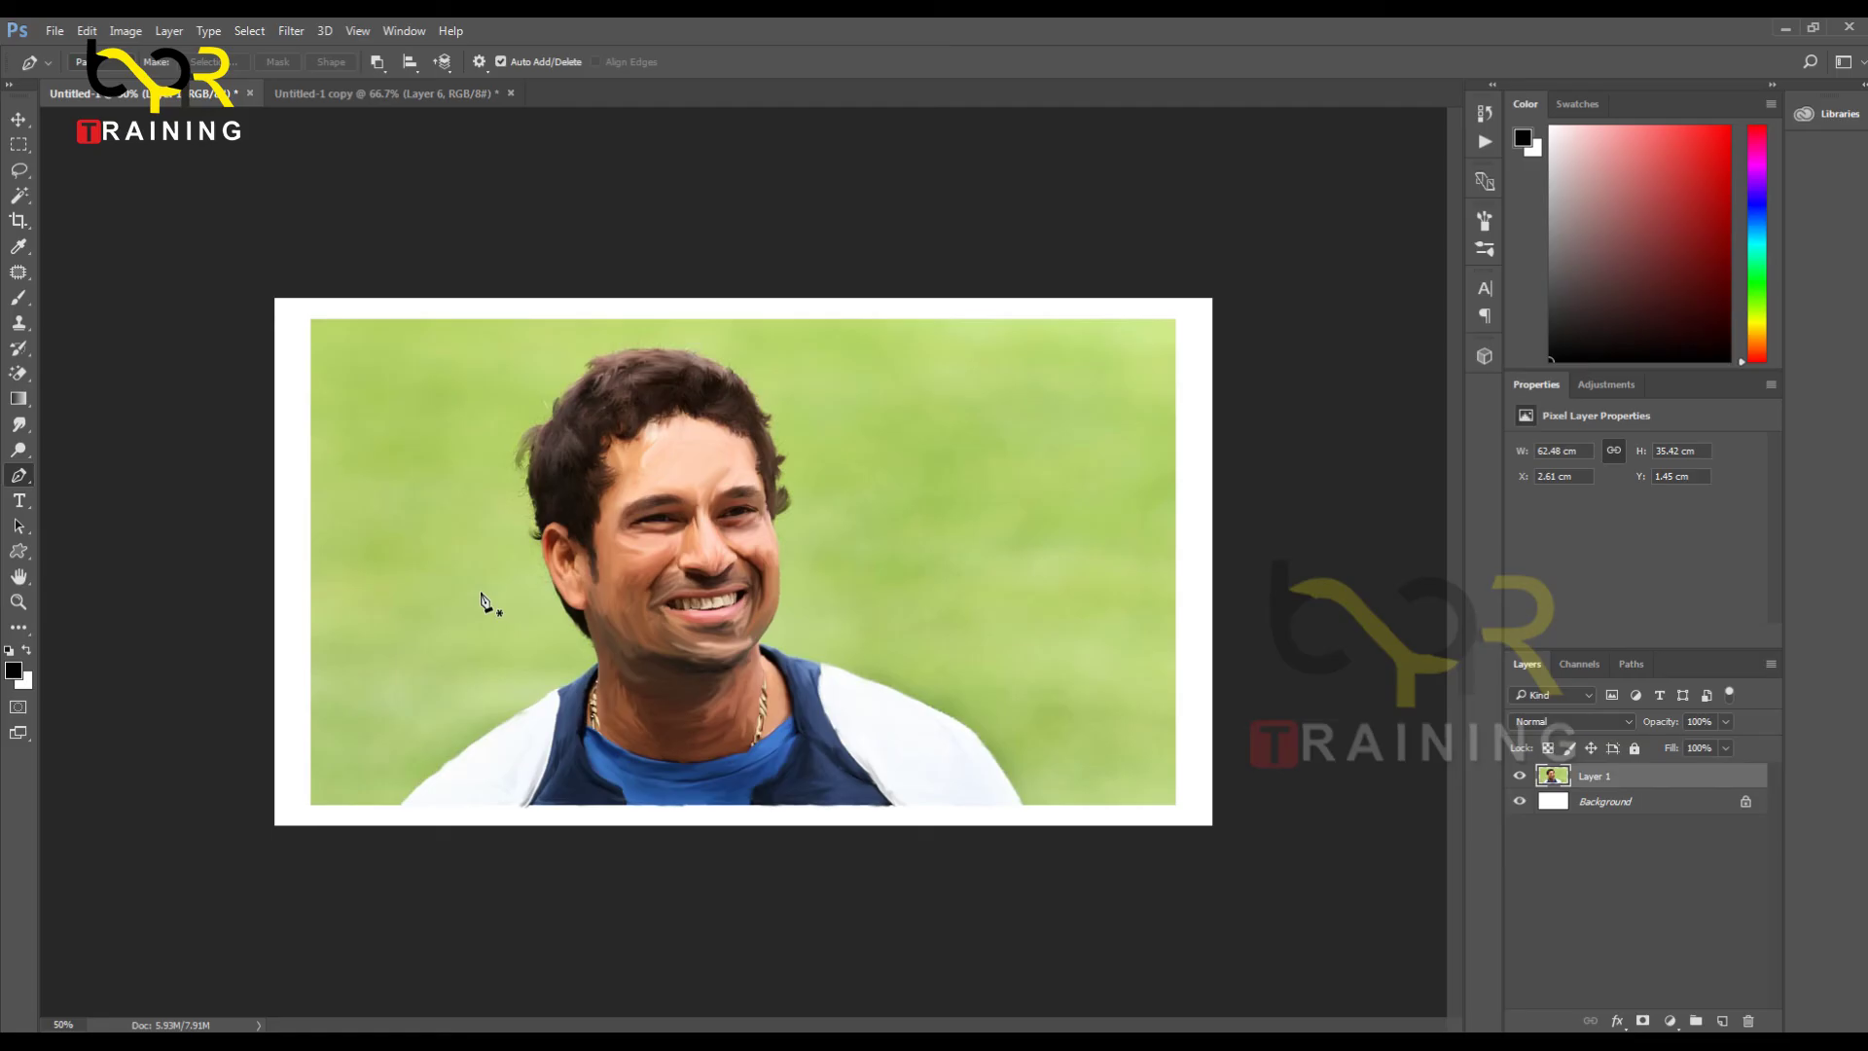
pyautogui.keyDown('ctrl'); pyautogui.click(416, 715); pyautogui.keyUp('ctrl')
pyautogui.keyDown('ctrl'); pyautogui.click(414, 716); pyautogui.keyUp('ctrl')
pyautogui.press('Tab')
pyautogui.keyDown('ctrl'); pyautogui.click(309, 830); pyautogui.keyUp('ctrl')
pyautogui.keyDown('ctrl'); pyautogui.click(309, 831); pyautogui.keyUp('ctrl')
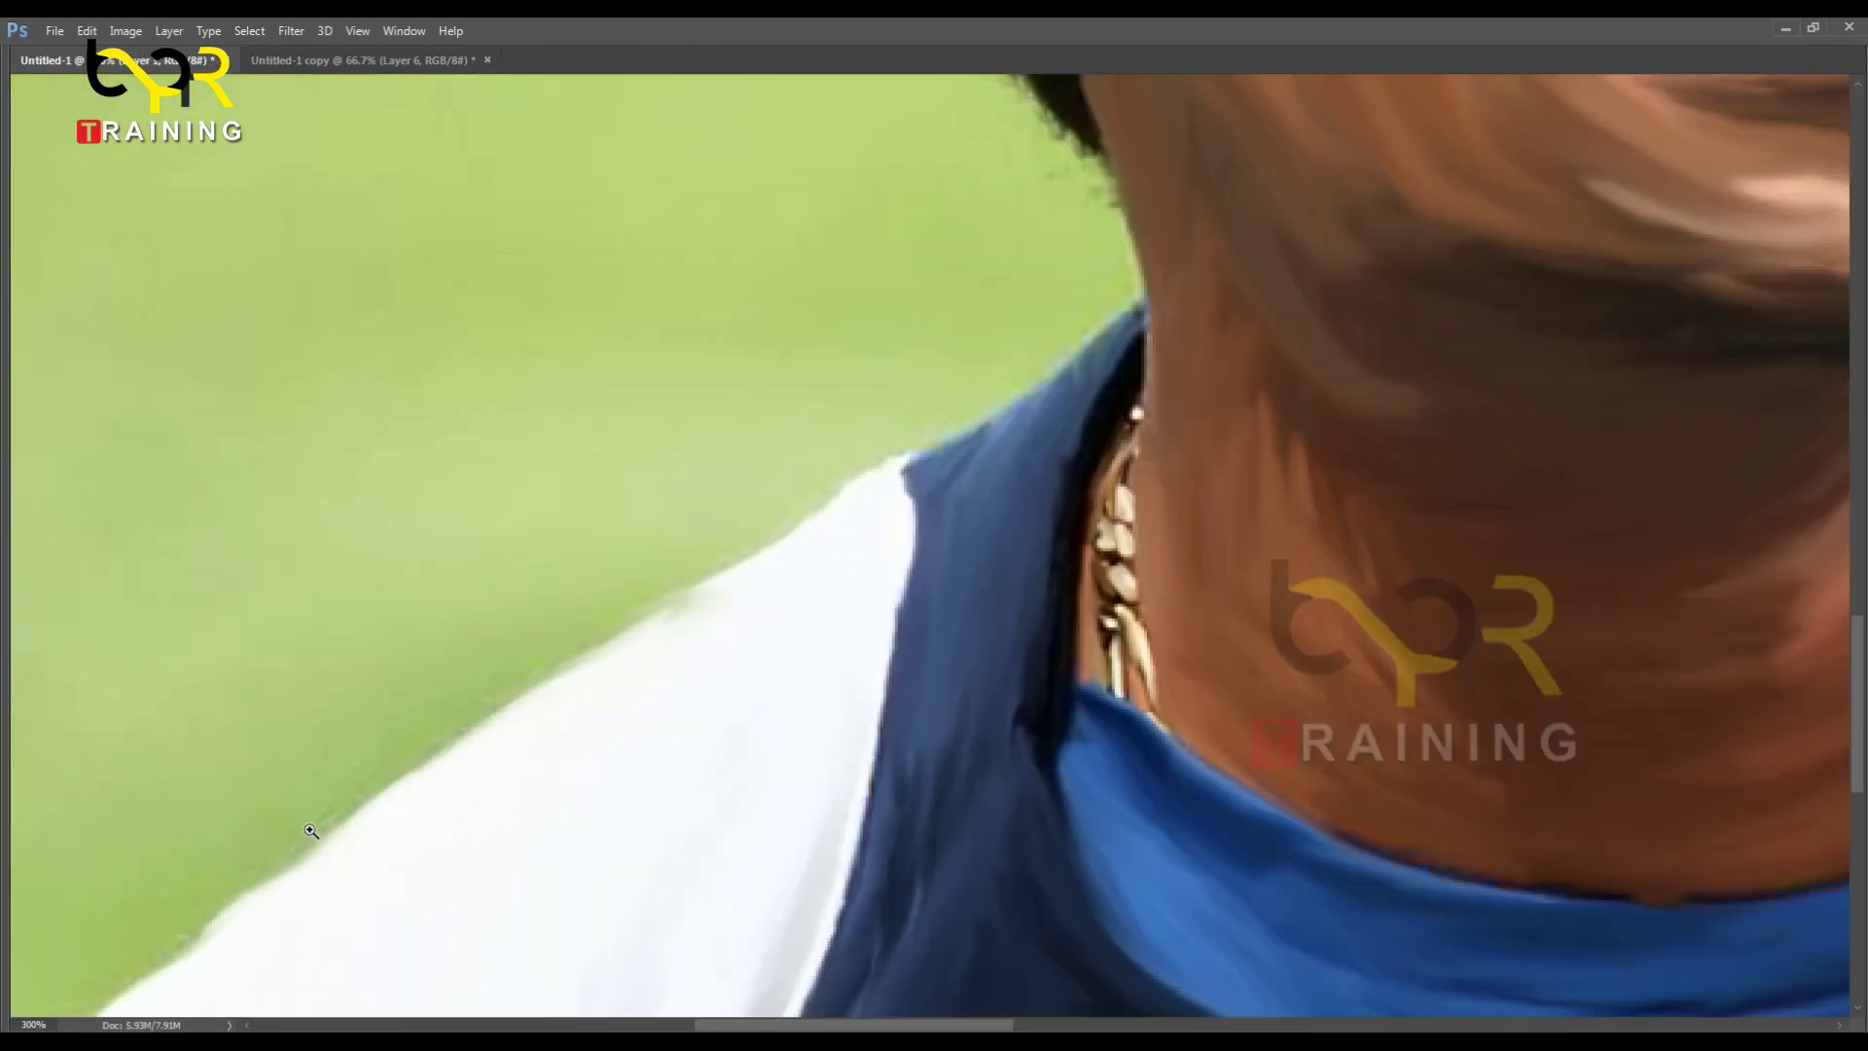
pyautogui.moveTo(311, 830); pyautogui.dragTo(738, 524)
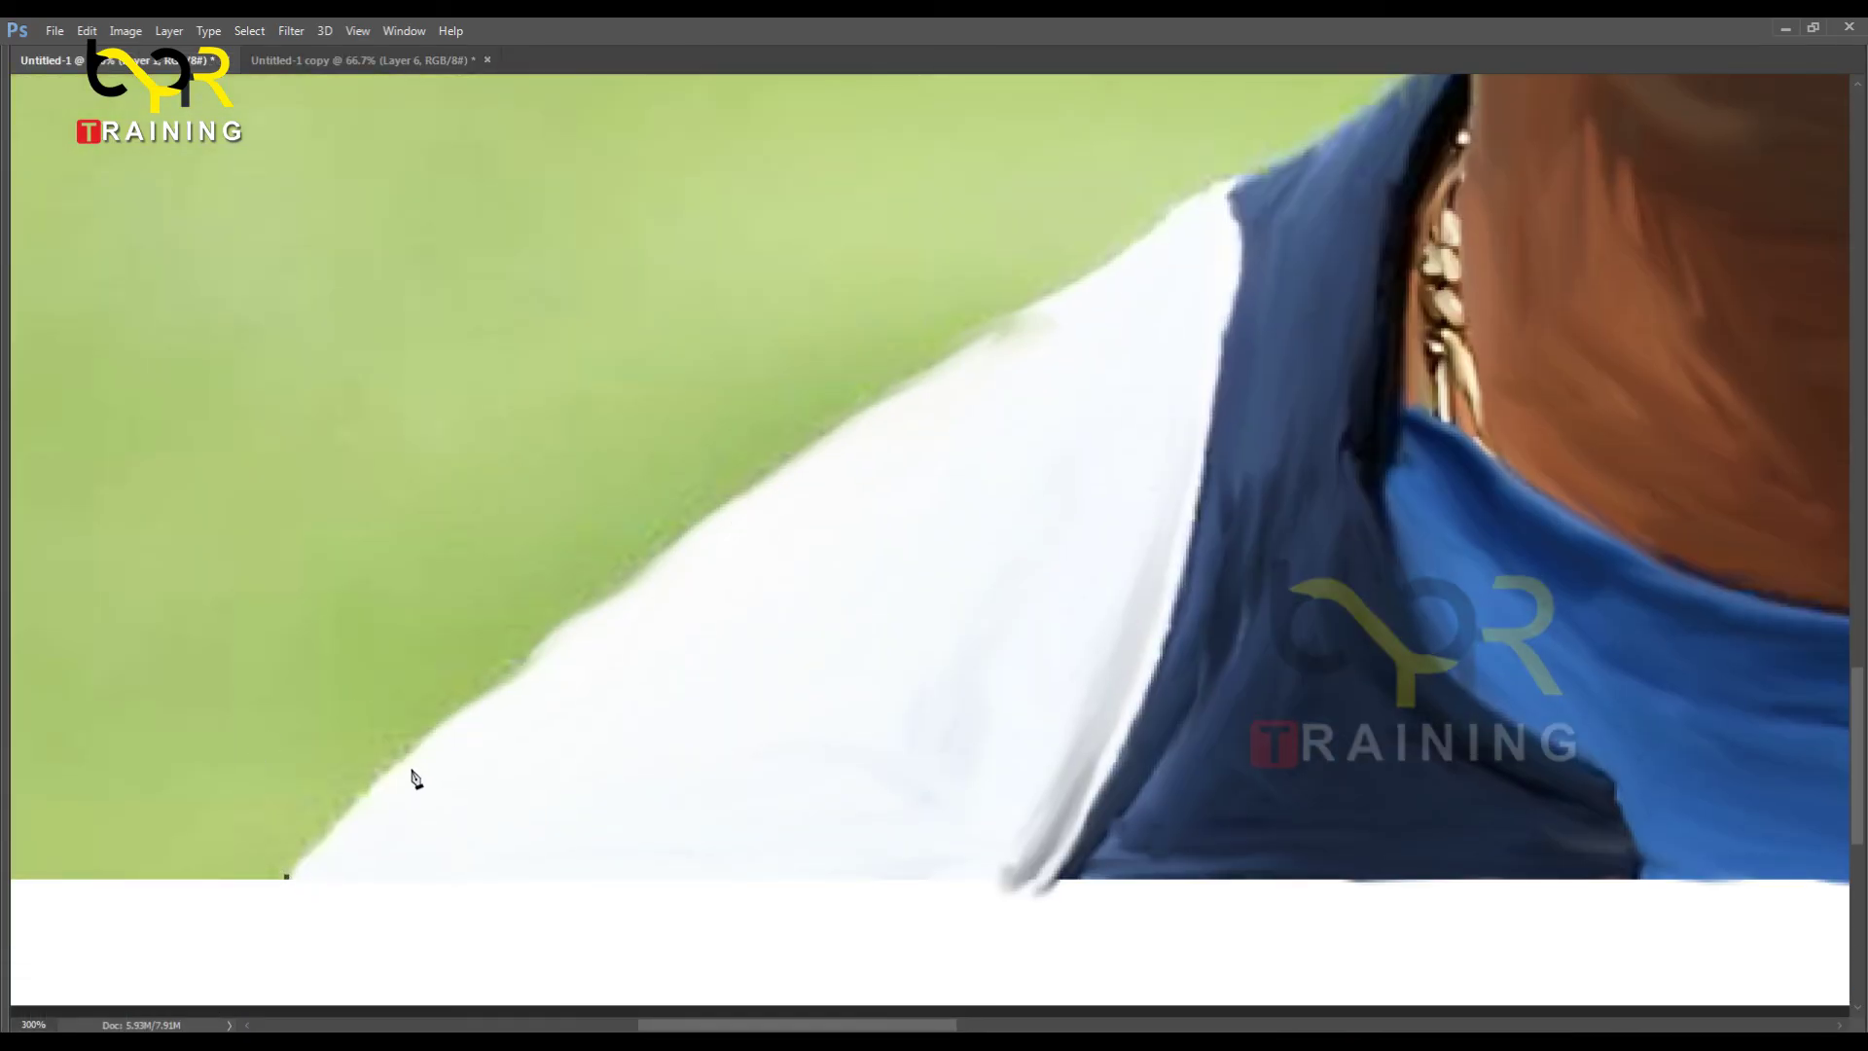
pyautogui.moveTo(586, 633); pyautogui.dragTo(642, 594)
pyautogui.moveTo(680, 516); pyautogui.dragTo(720, 742)
pyautogui.moveTo(821, 658); pyautogui.dragTo(473, 943)
pyautogui.moveTo(603, 854); pyautogui.dragTo(647, 820)
pyautogui.moveTo(726, 760); pyautogui.dragTo(740, 758)
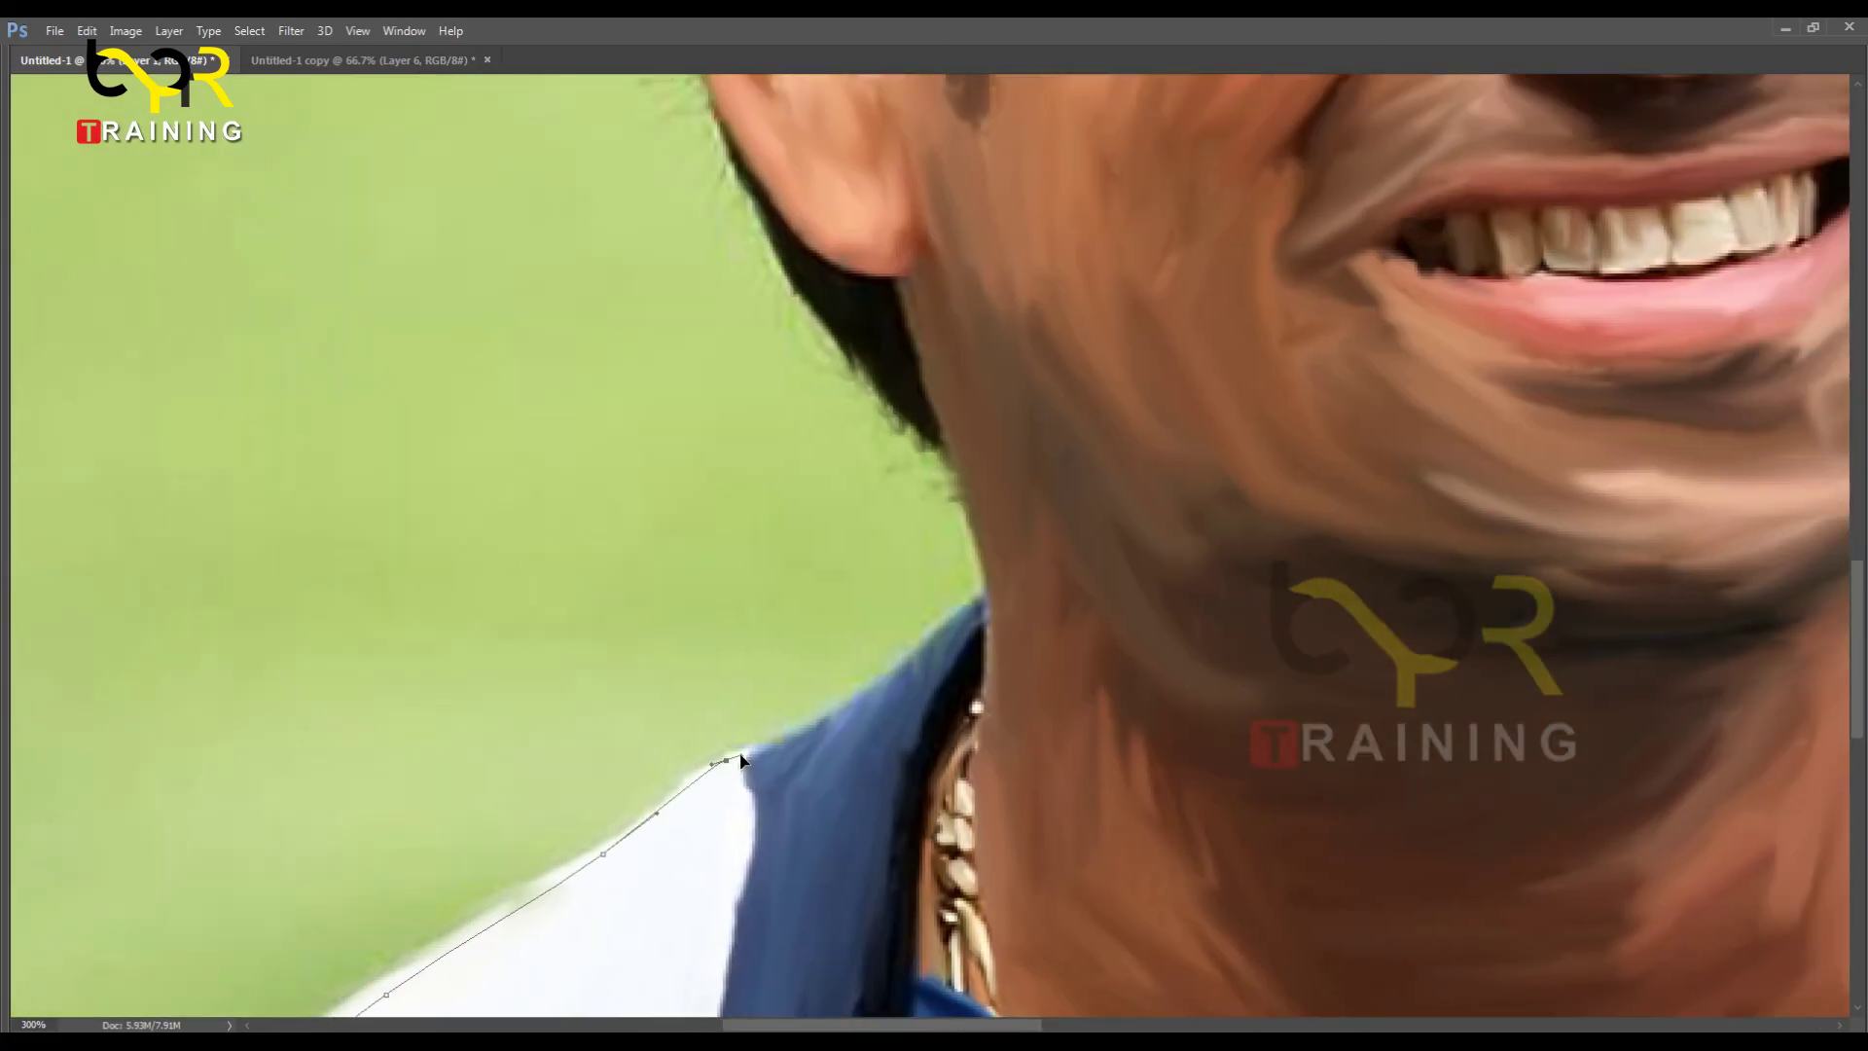
# Step: Continue the path along the navy collar and neck, and carry it loosely outside the ear on the picture's left side
pyautogui.moveTo(799, 834); pyautogui.dragTo(727, 960)
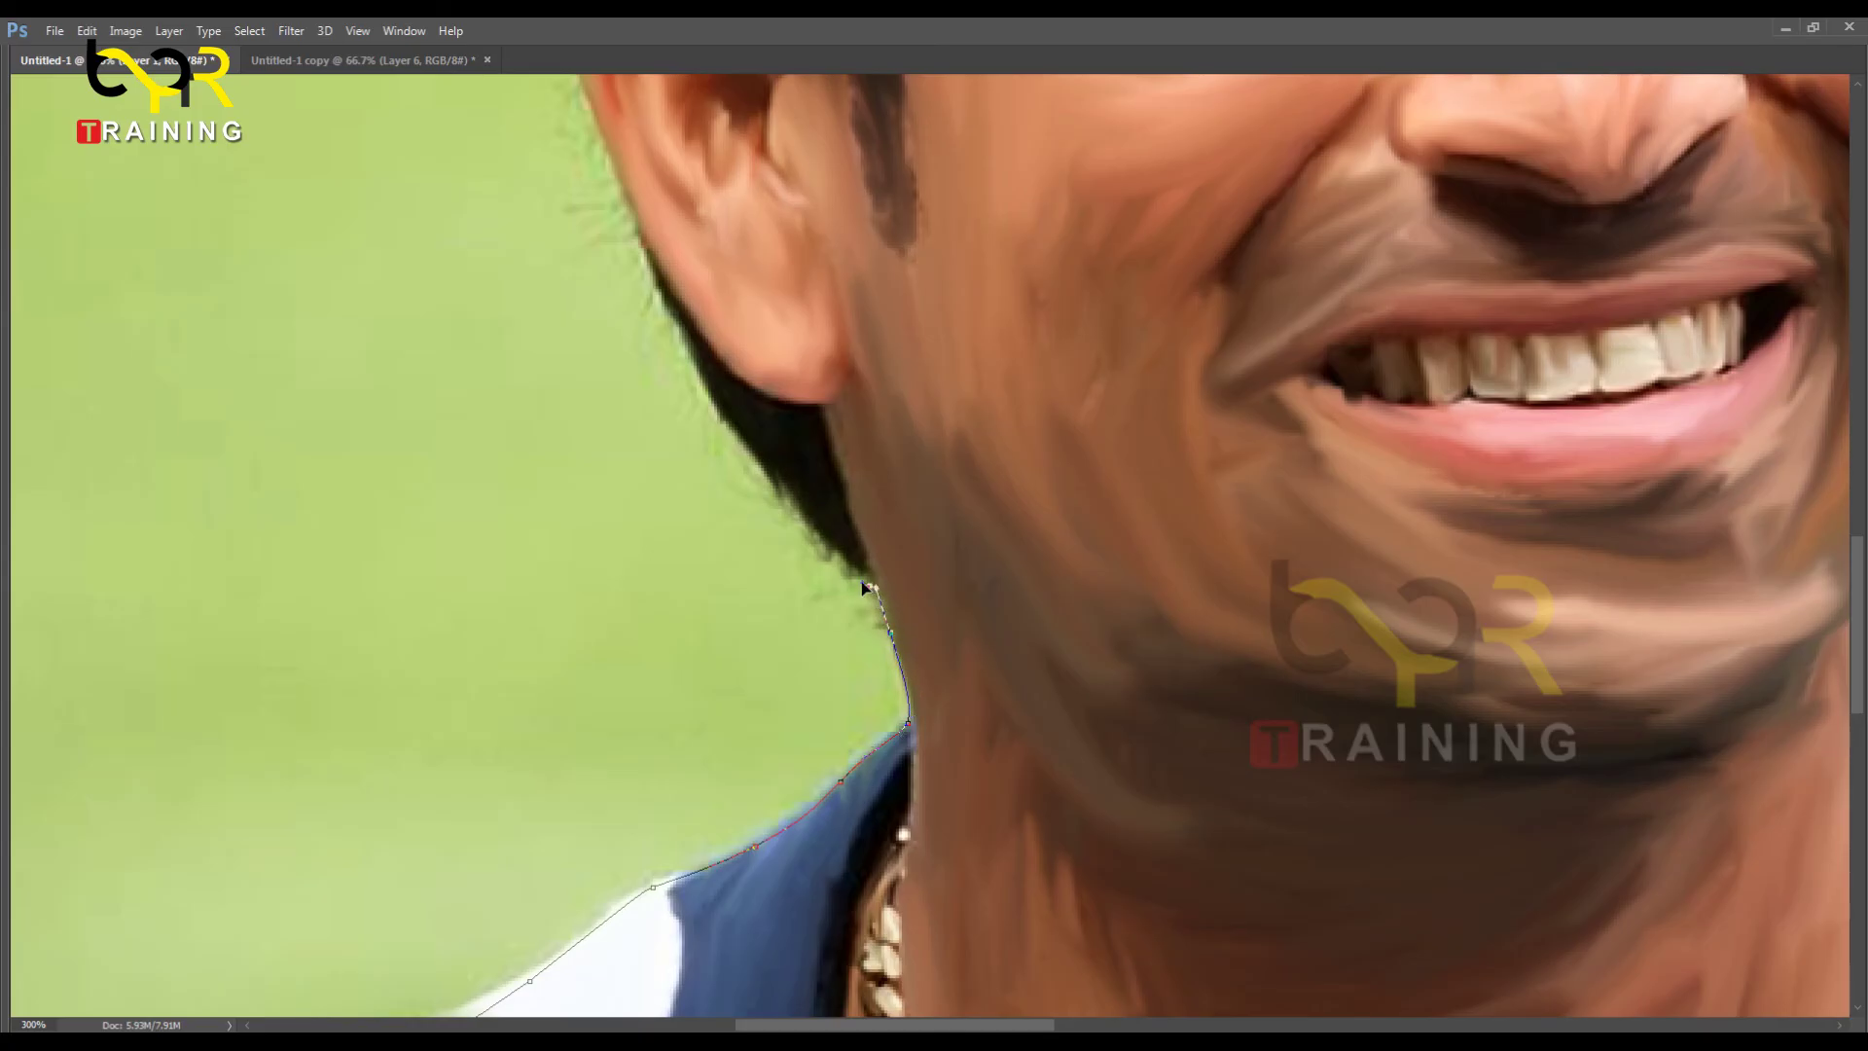
pyautogui.moveTo(862, 583); pyautogui.dragTo(852, 582)
pyautogui.moveTo(715, 555); pyautogui.dragTo(580, 512)
pyautogui.moveTo(671, 587); pyautogui.dragTo(916, 1042)
pyautogui.moveTo(700, 630); pyautogui.dragTo(600, 416)
pyautogui.moveTo(491, 226); pyautogui.dragTo(576, 791)
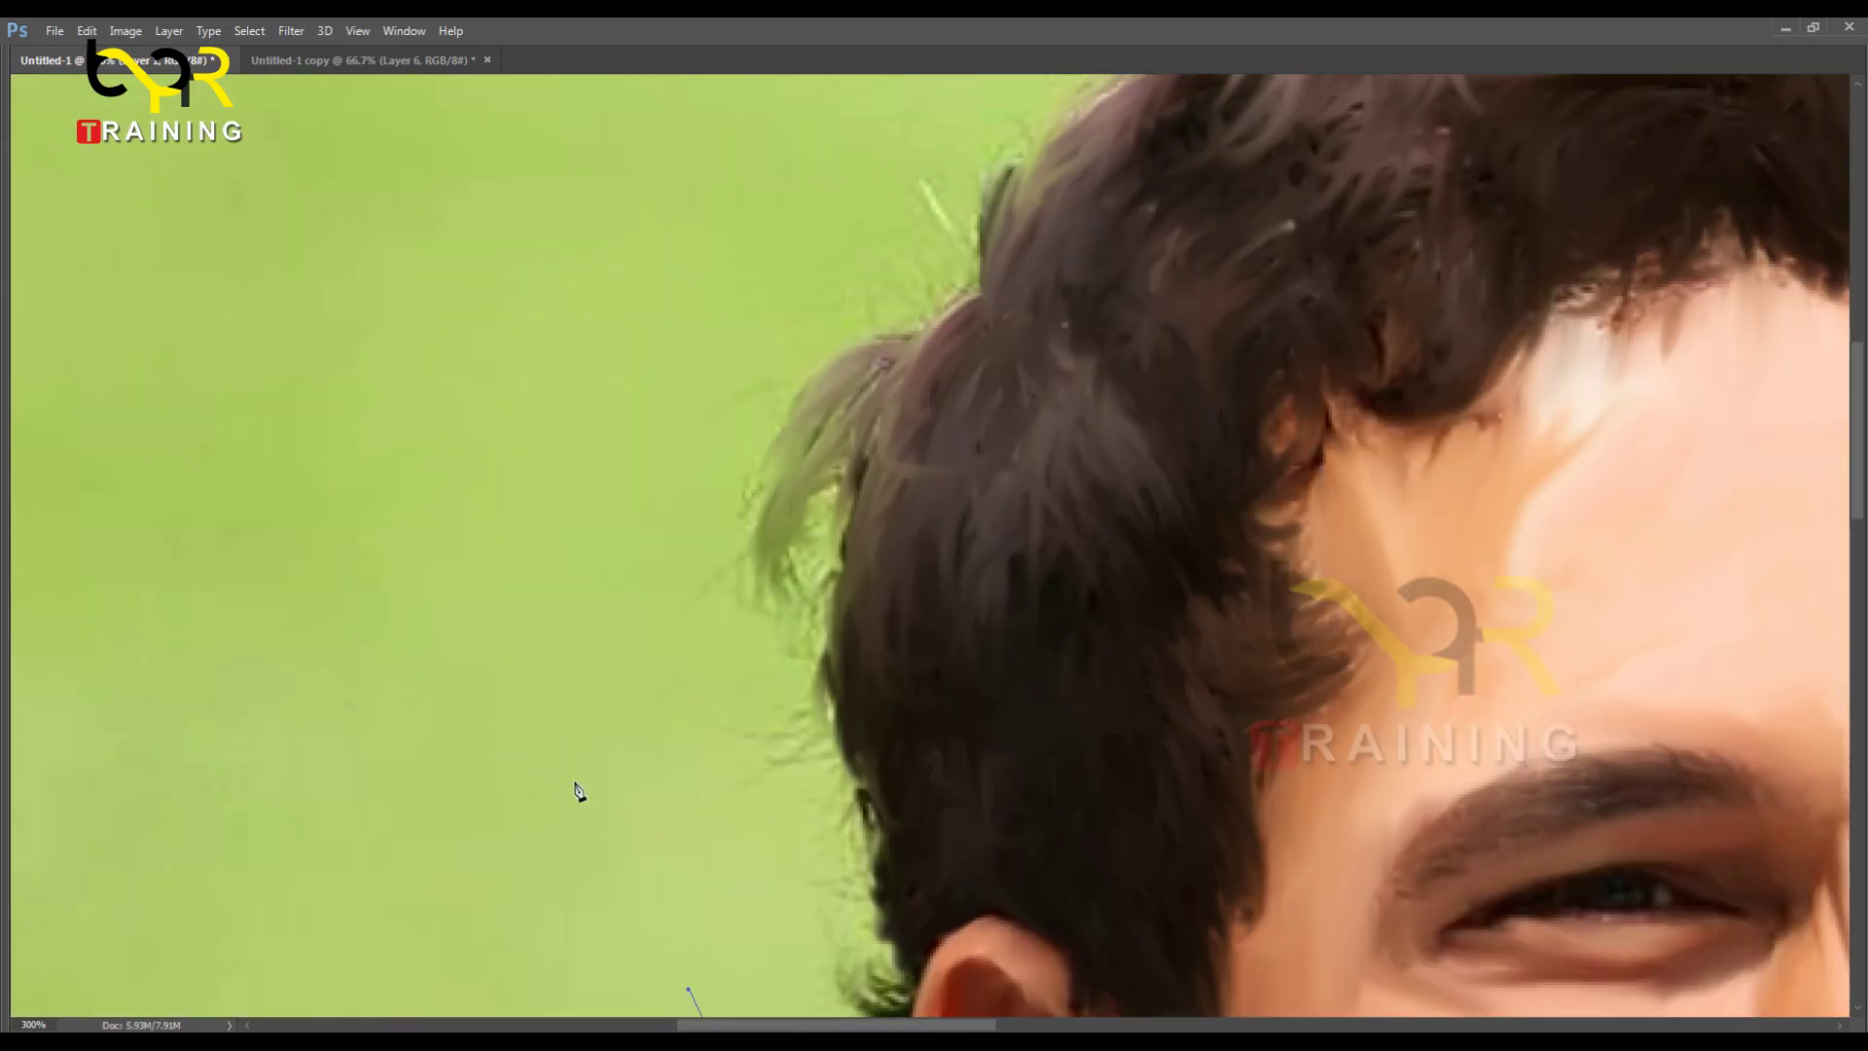
# Step: Extend the path in wide curves outside the hair, up to a point above the crown of the head
pyautogui.moveTo(573, 431); pyautogui.dragTo(580, 347)
pyautogui.moveTo(573, 433); pyautogui.dragTo(374, 850)
pyautogui.moveTo(576, 541); pyautogui.dragTo(784, 380)
pyautogui.moveTo(1000, 243); pyautogui.dragTo(550, 531)
pyautogui.moveTo(758, 477); pyautogui.dragTo(871, 473)
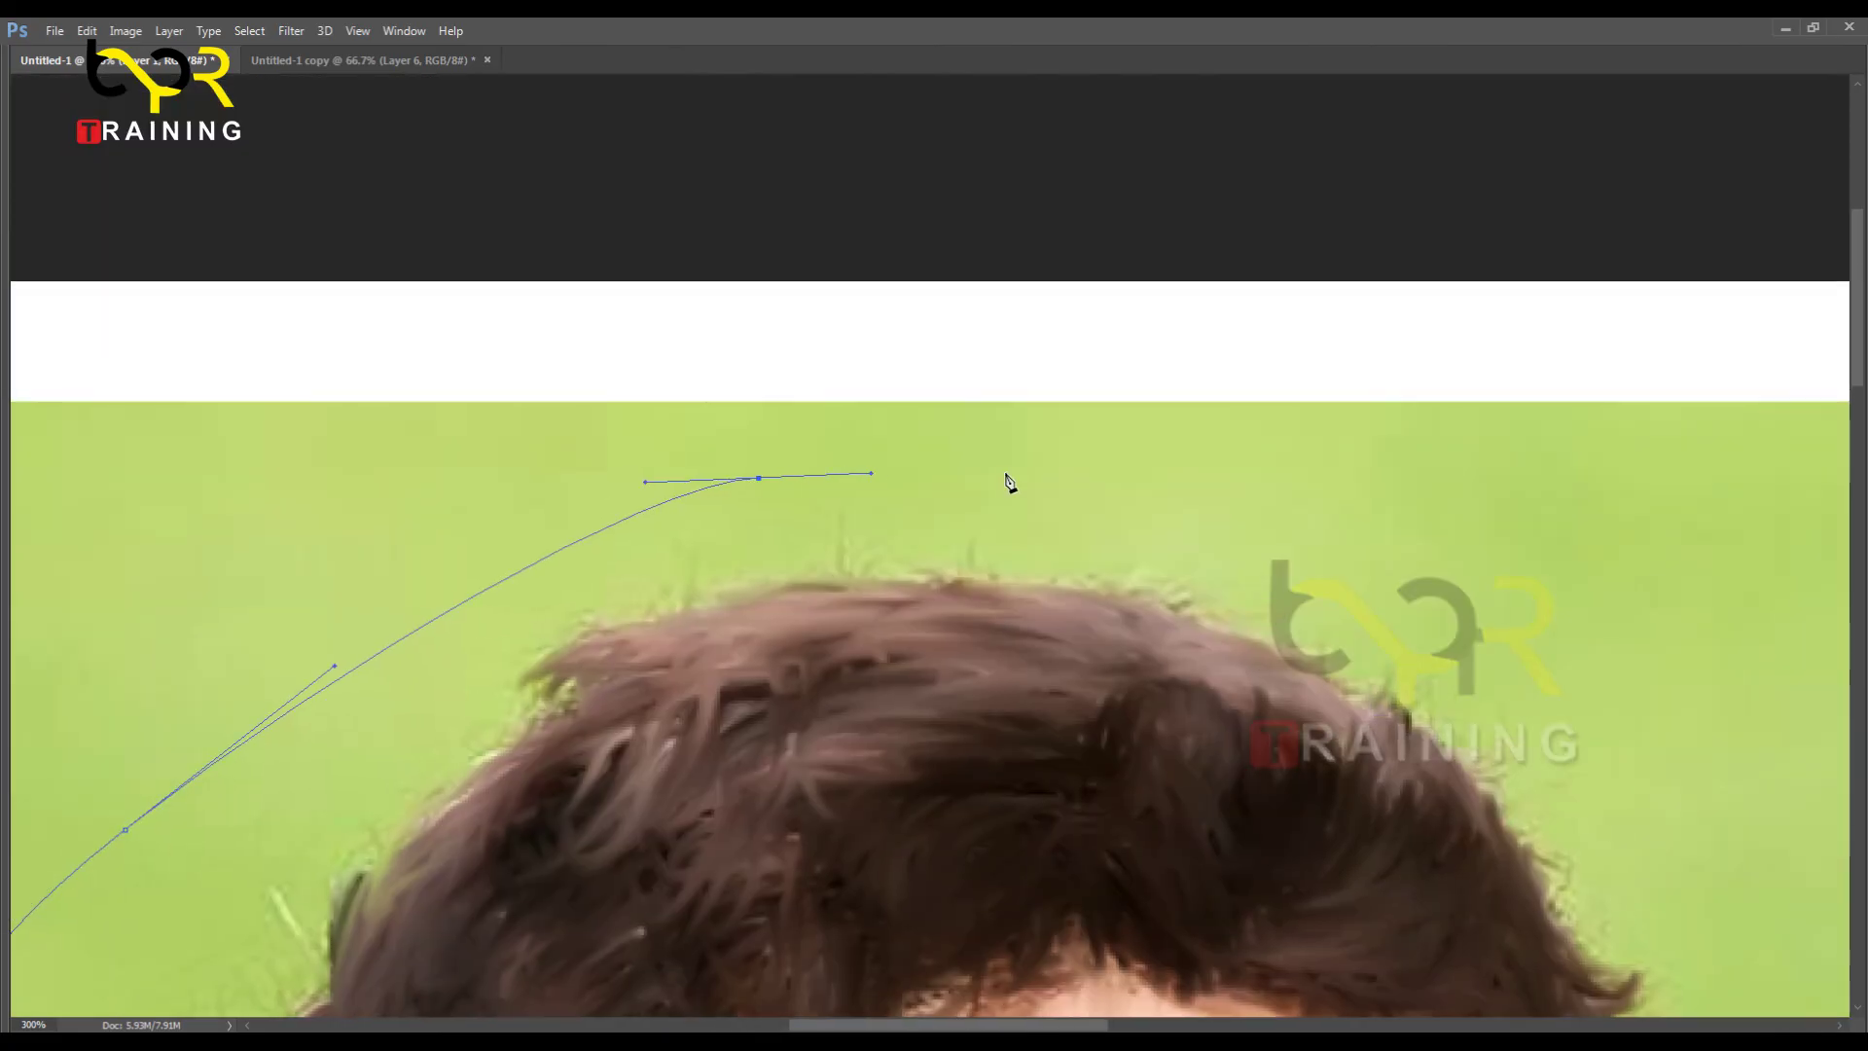
# Step: Bring the path down loosely around the hair on the picture's right side to the face edge below the tuft
pyautogui.scroll(-8, 1007, 481)
pyautogui.hscroll(5, 1007, 482)
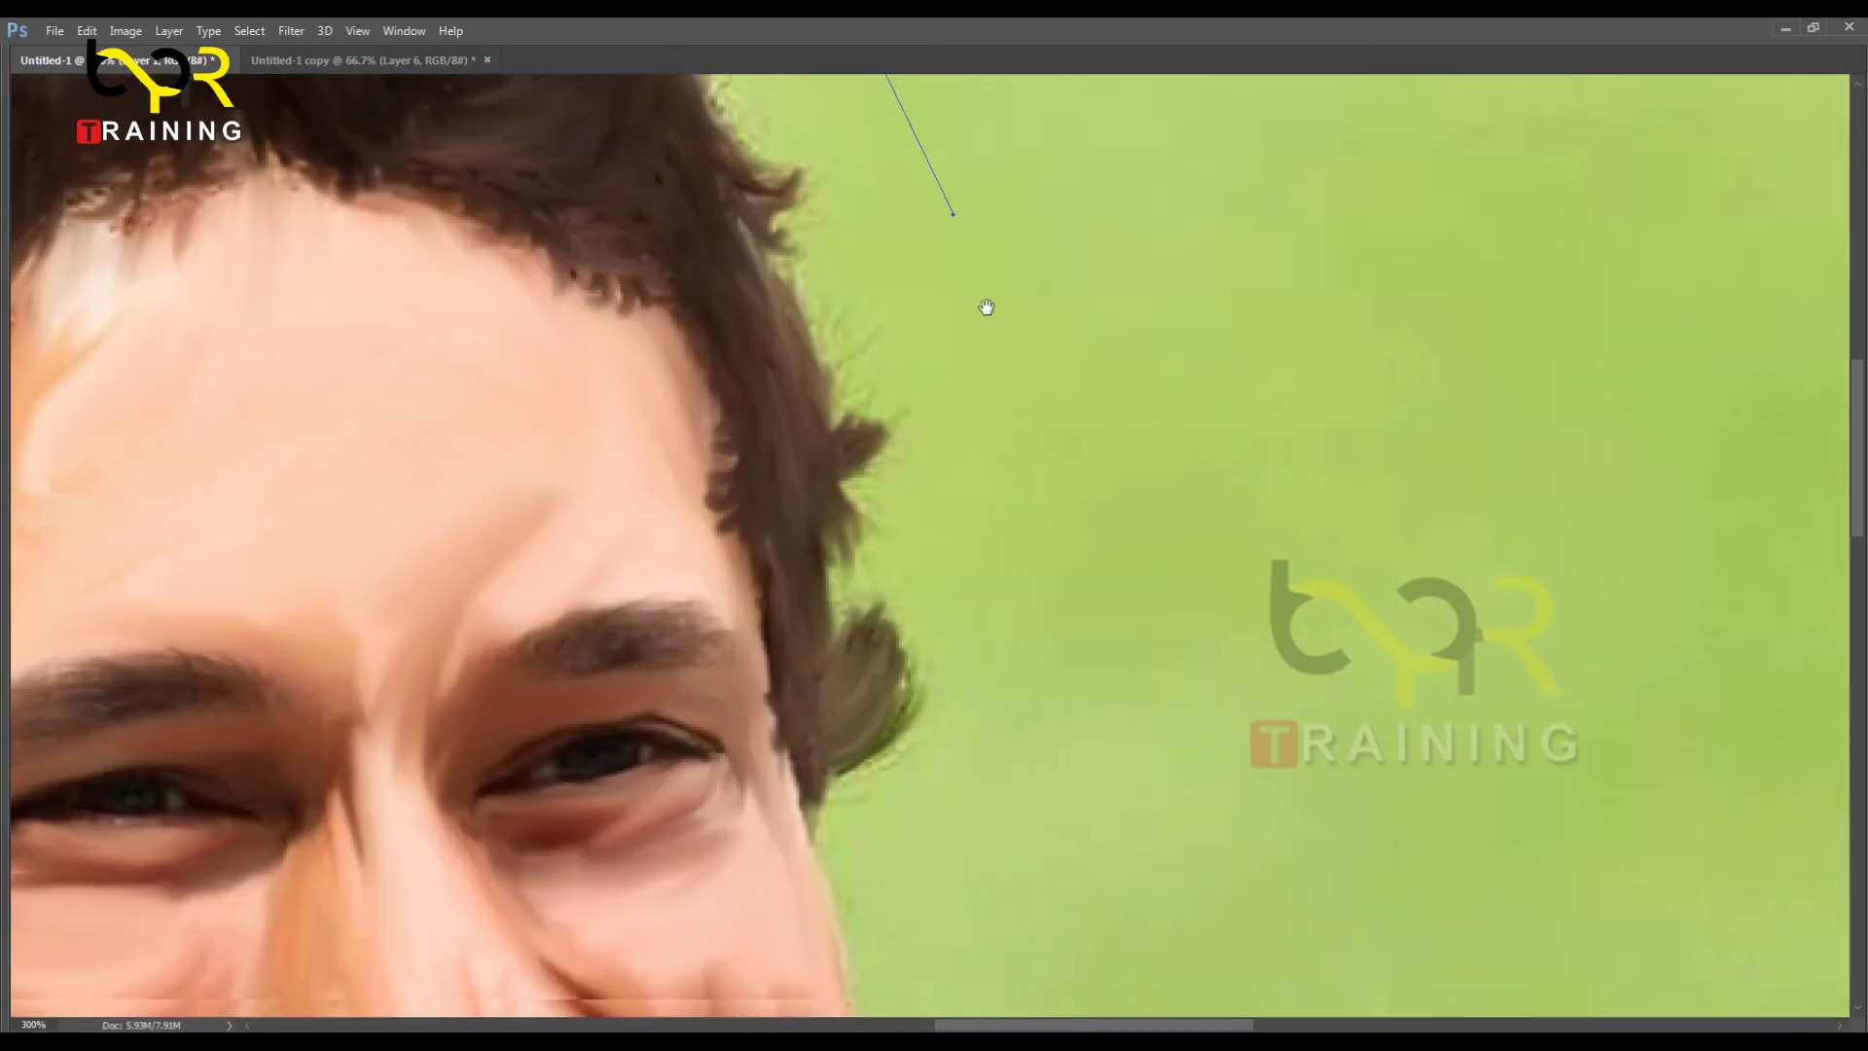
pyautogui.moveTo(985, 399); pyautogui.dragTo(971, 575)
pyautogui.moveTo(956, 664); pyautogui.dragTo(876, 341)
pyautogui.moveTo(812, 400); pyautogui.dragTo(841, 300)
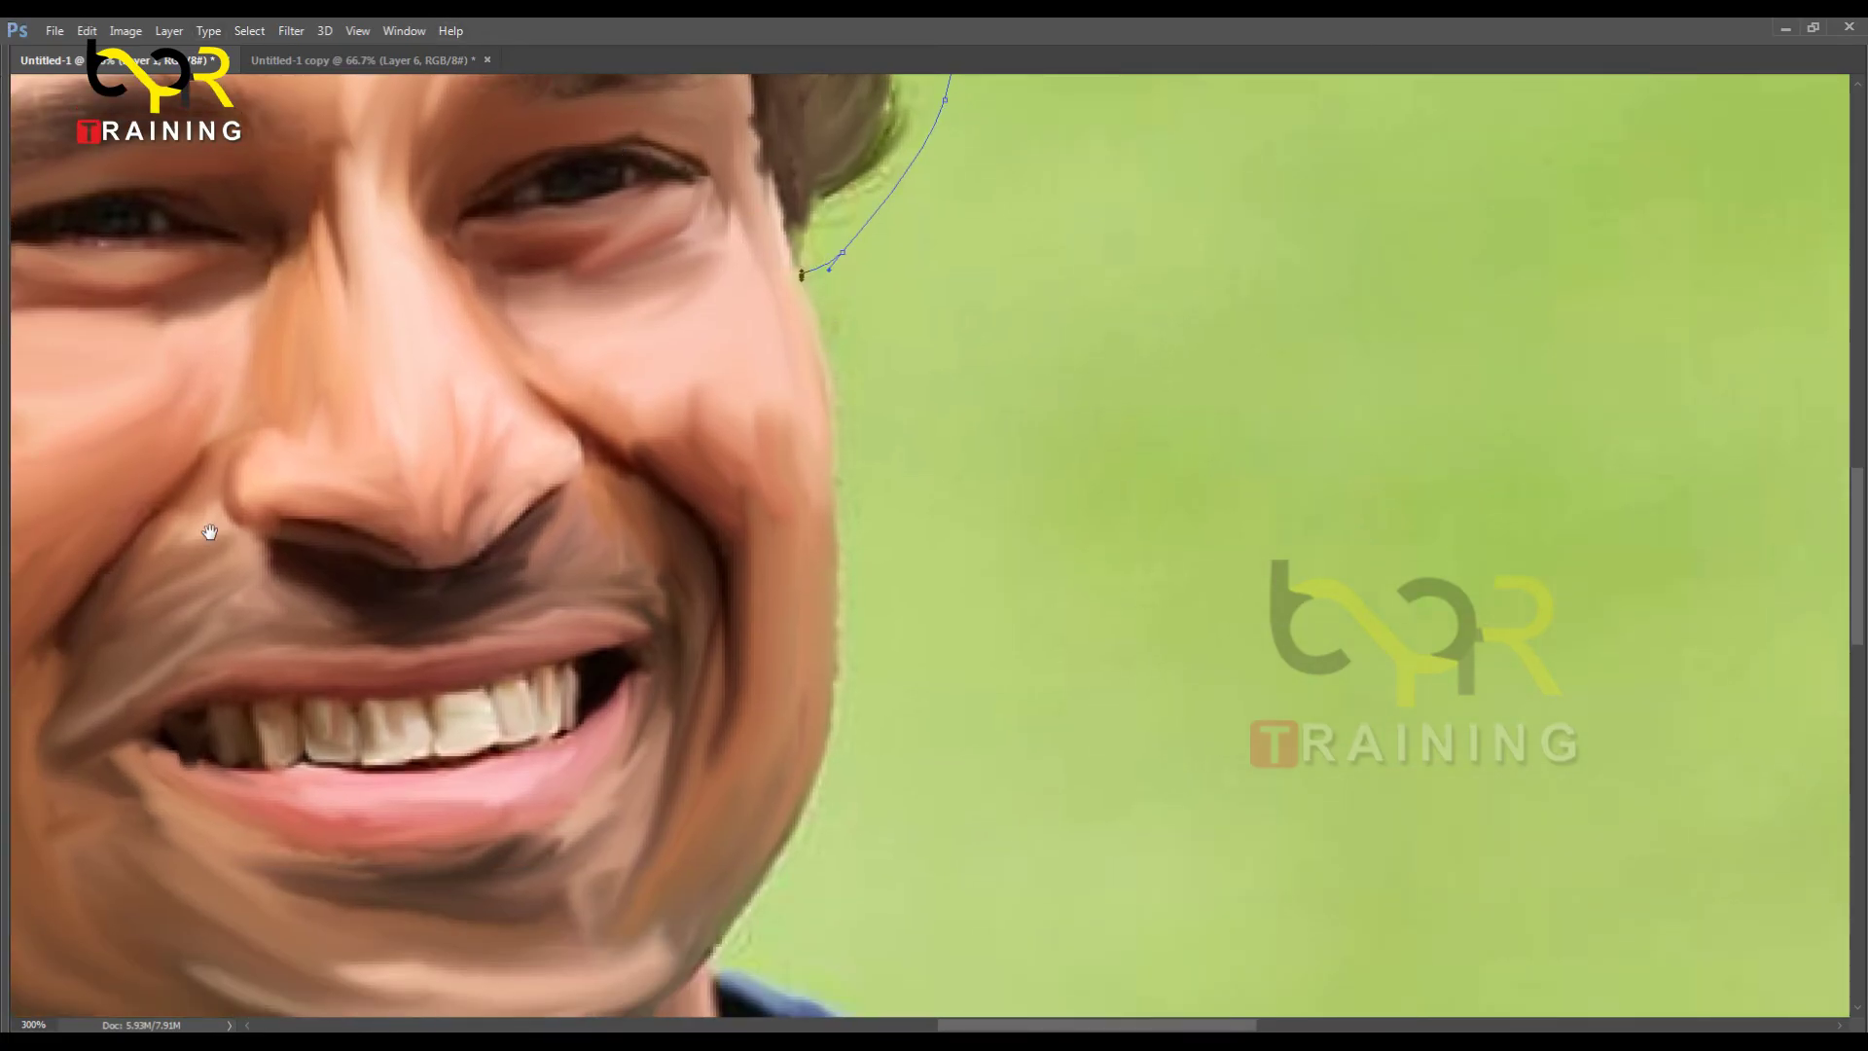
# Step: Trace the path closely along the cheek and jawline down to the navy collar
pyautogui.keyDown('ctrl'); pyautogui.click(796, 441); pyautogui.keyUp('ctrl')
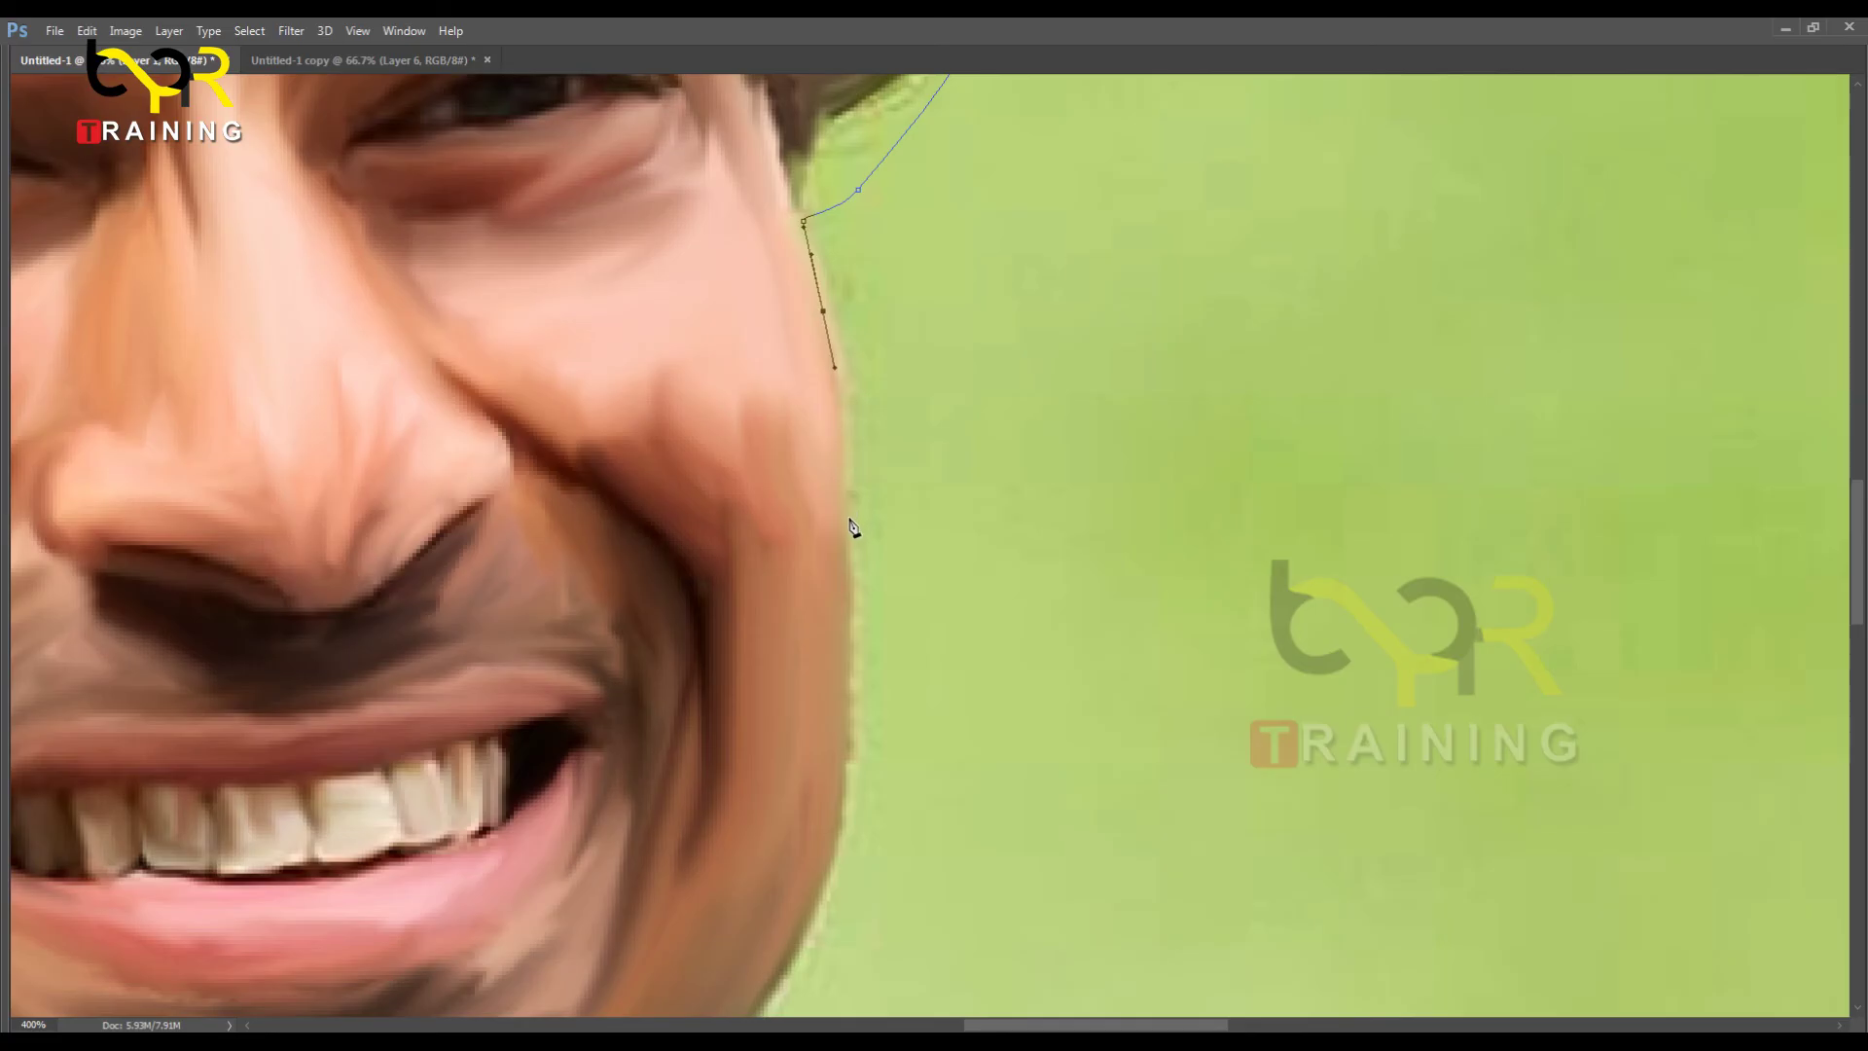
pyautogui.moveTo(851, 530); pyautogui.dragTo(853, 622)
pyautogui.moveTo(903, 714); pyautogui.dragTo(974, 562)
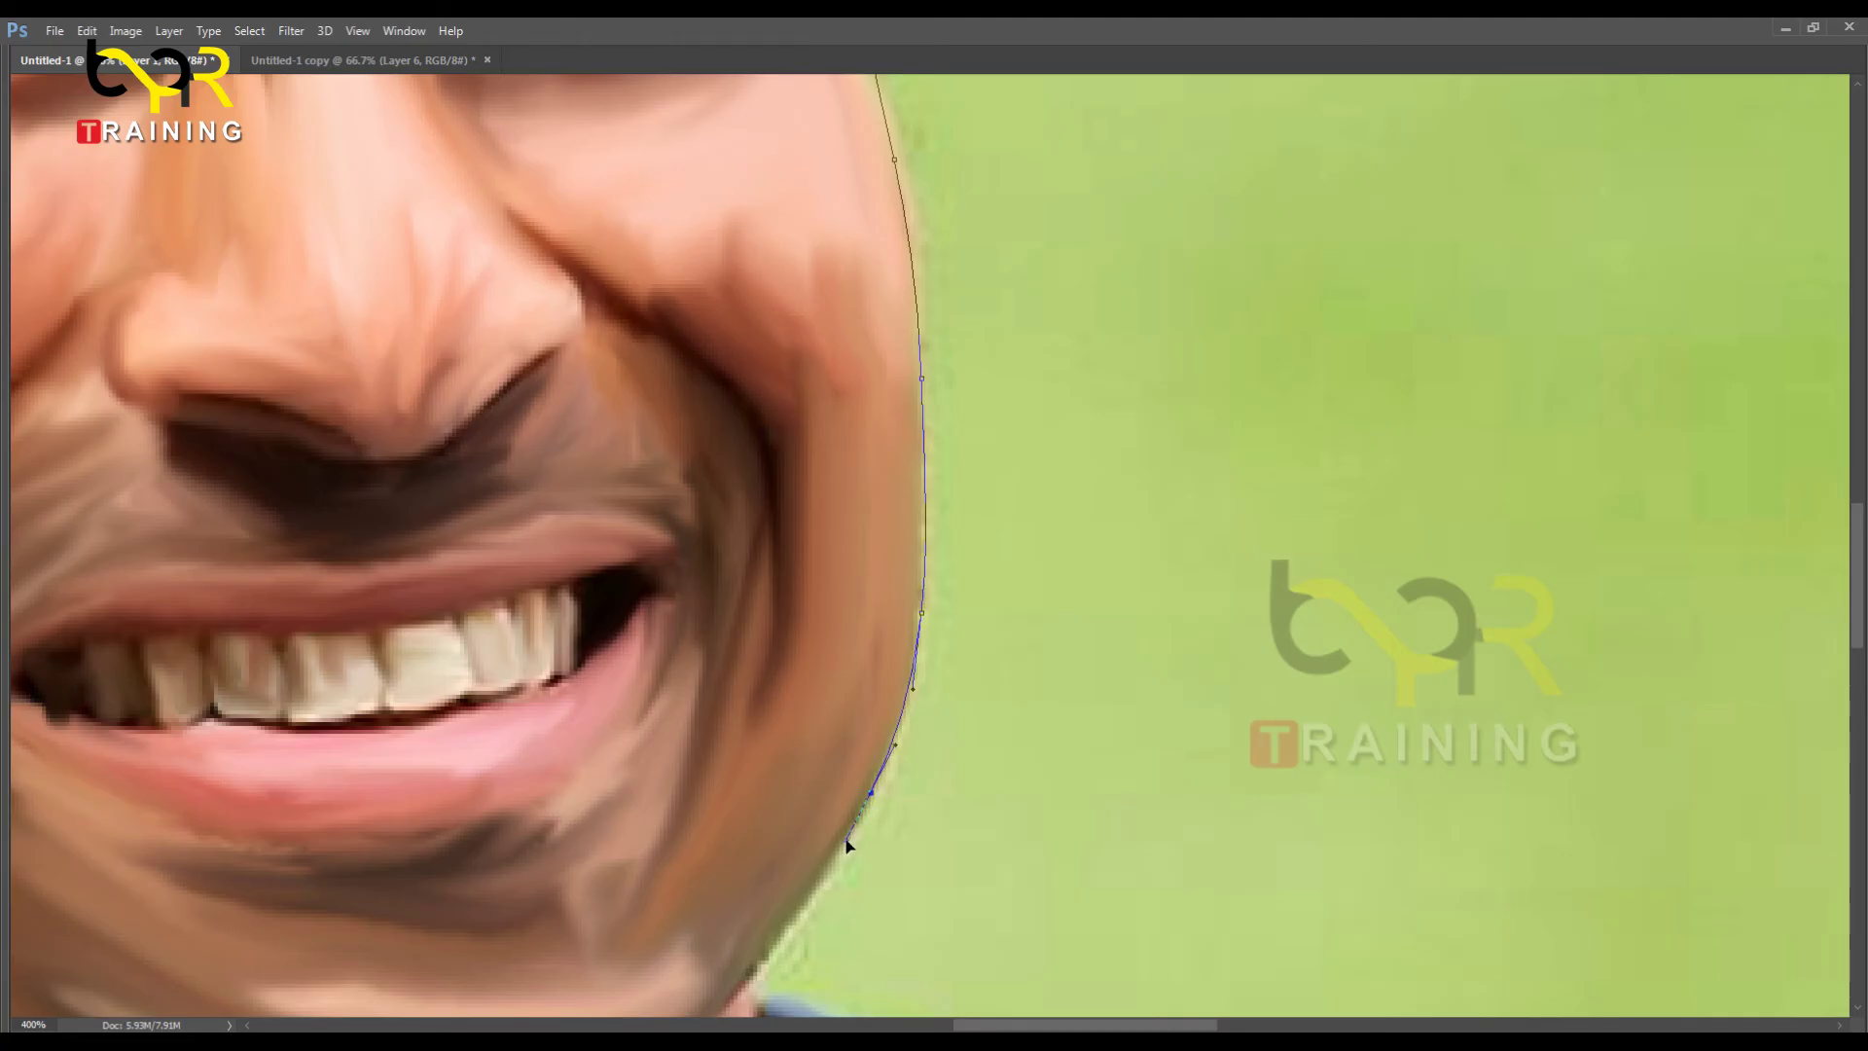
pyautogui.moveTo(839, 854); pyautogui.dragTo(969, 624)
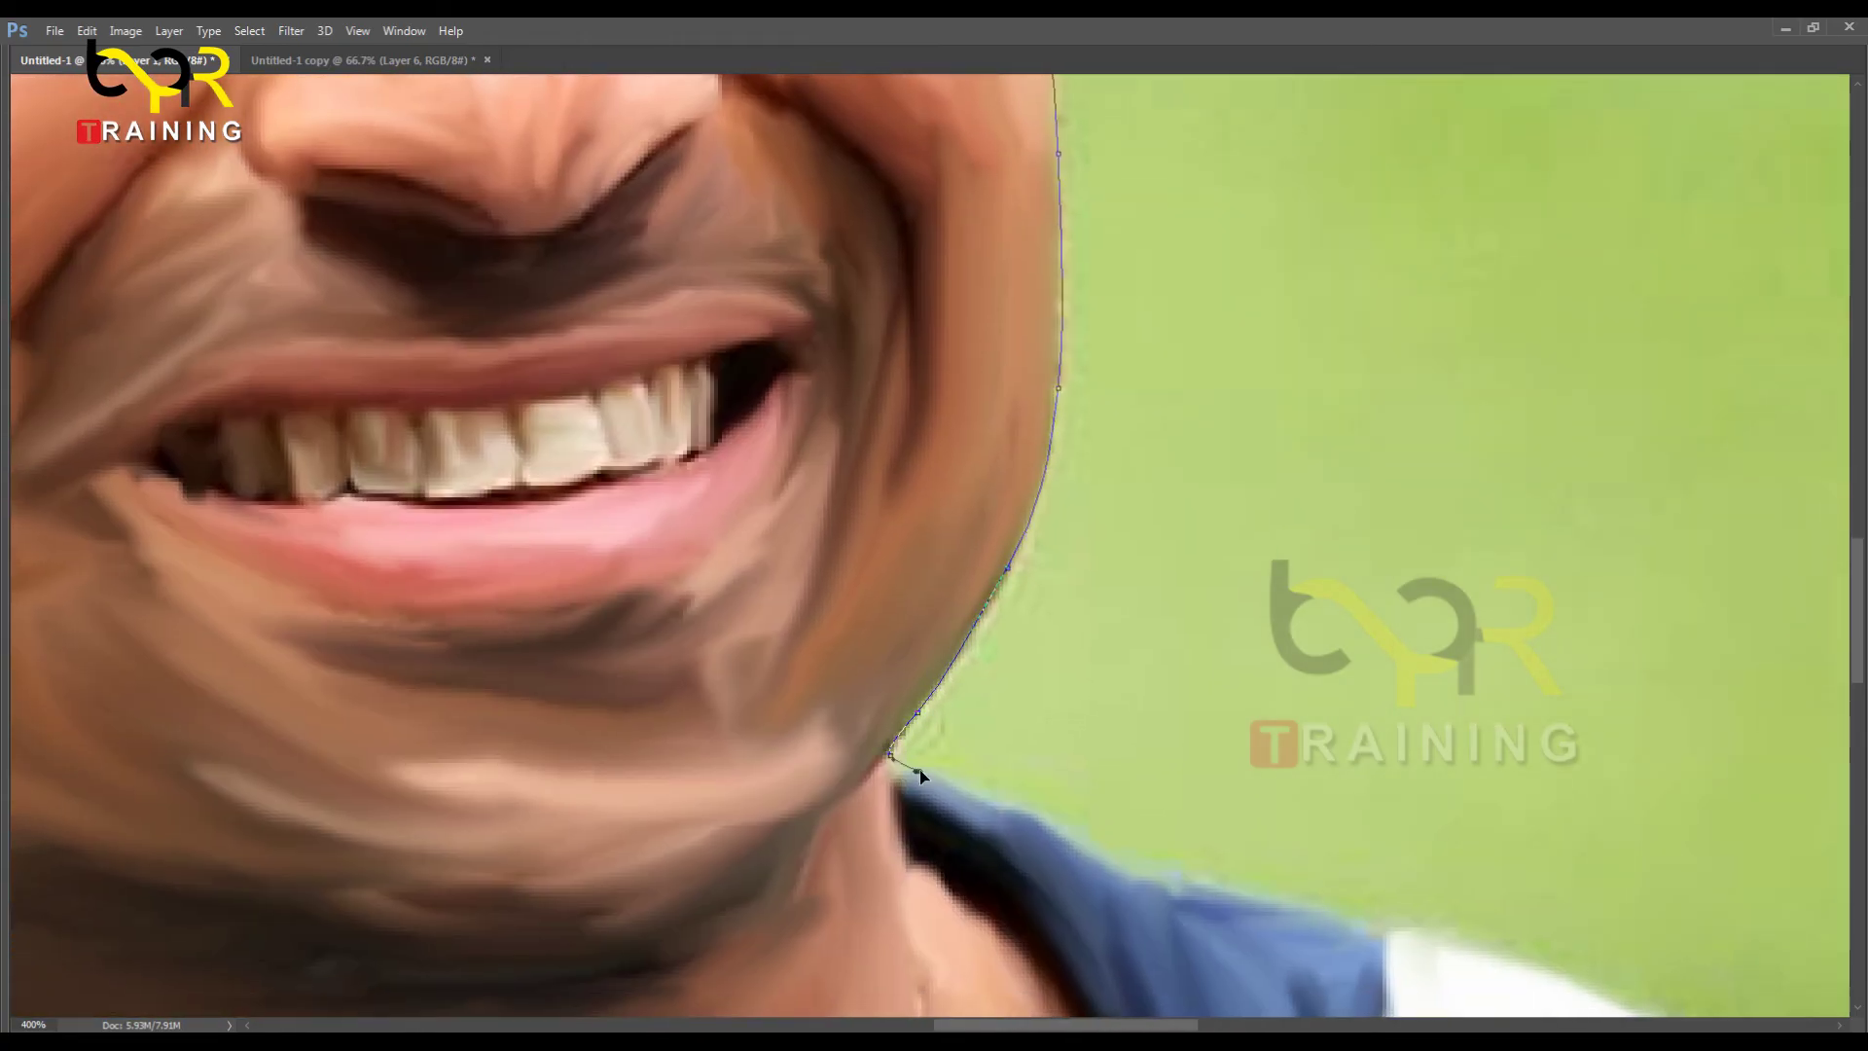
# Step: Continue the path along the right side's navy collar and the upper edge of the white shoulder
pyautogui.moveTo(1255, 910); pyautogui.dragTo(842, 434)
pyautogui.moveTo(1084, 522); pyautogui.dragTo(1164, 554)
pyautogui.moveTo(1315, 615); pyautogui.dragTo(1410, 654)
pyautogui.moveTo(932, 510); pyautogui.dragTo(2, 171)
pyautogui.click(786, 467)
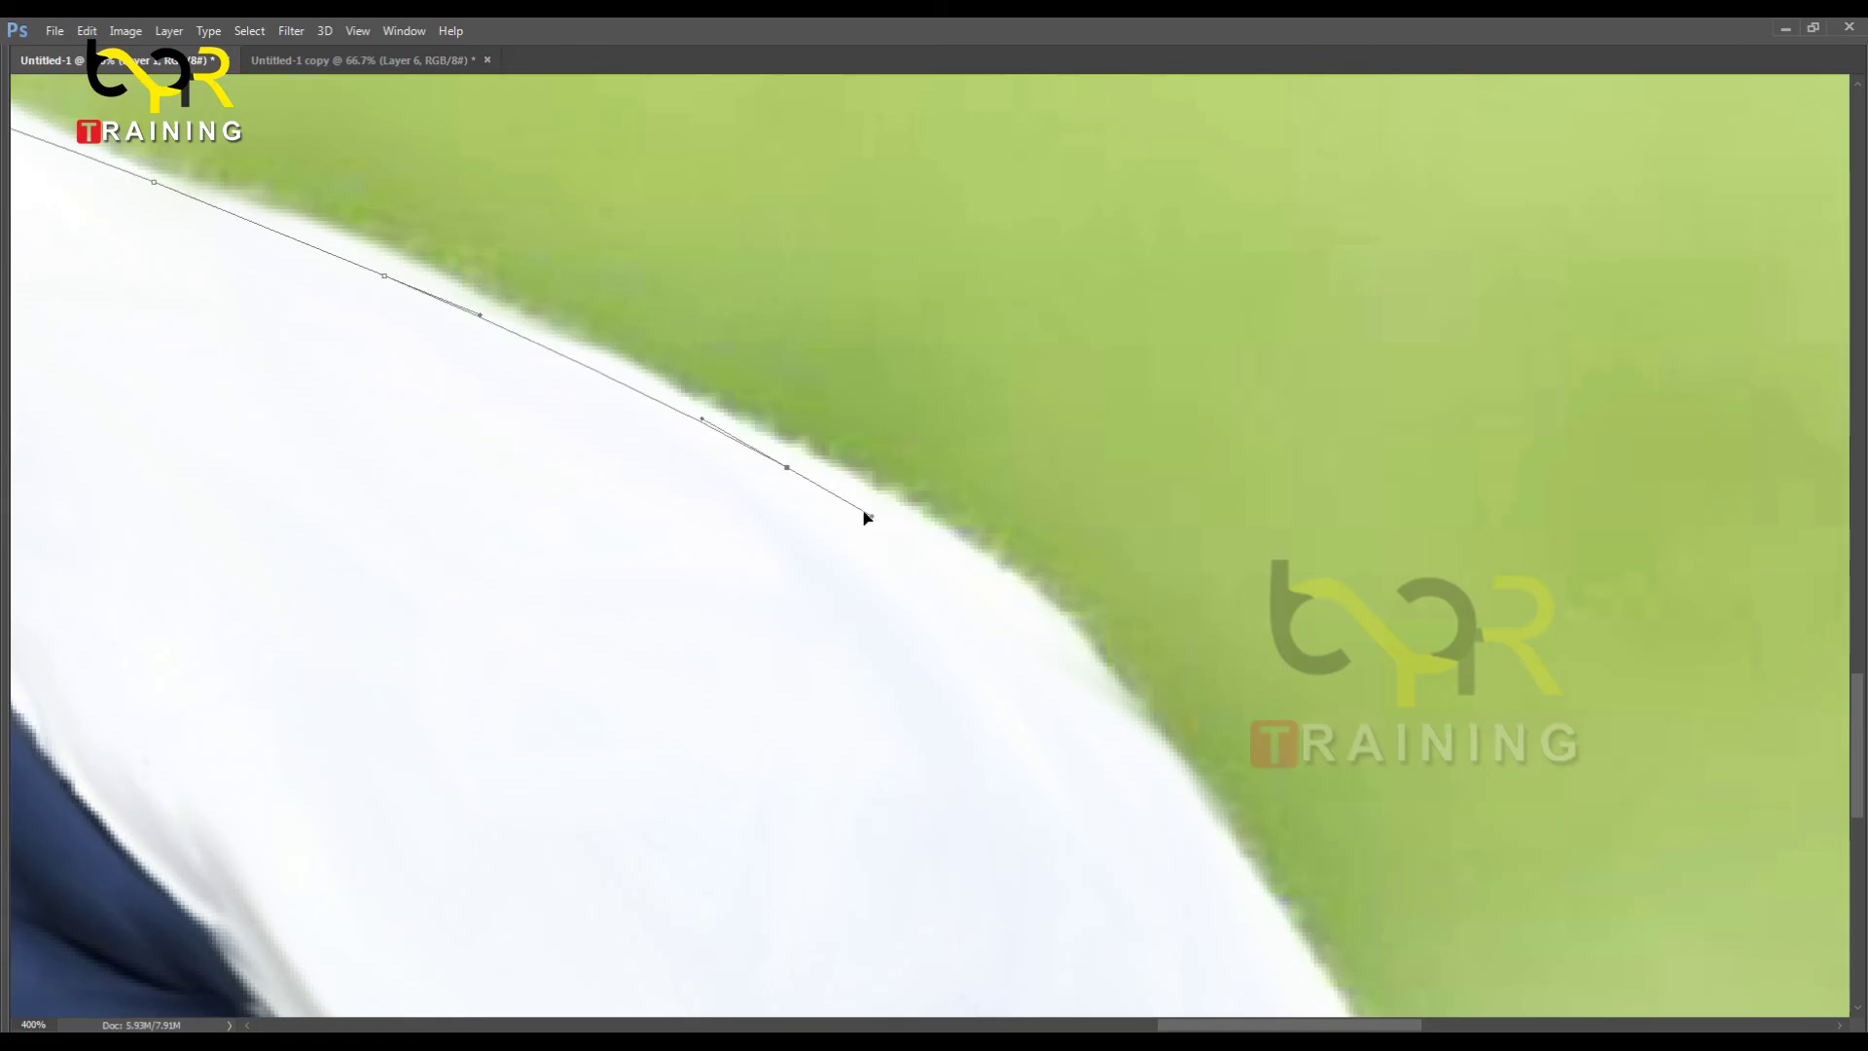
# Step: Follow the white sleeve's outer curve with the path down to the photo's lower edge
pyautogui.click(941, 538)
pyautogui.moveTo(1071, 639); pyautogui.dragTo(1038, 333)
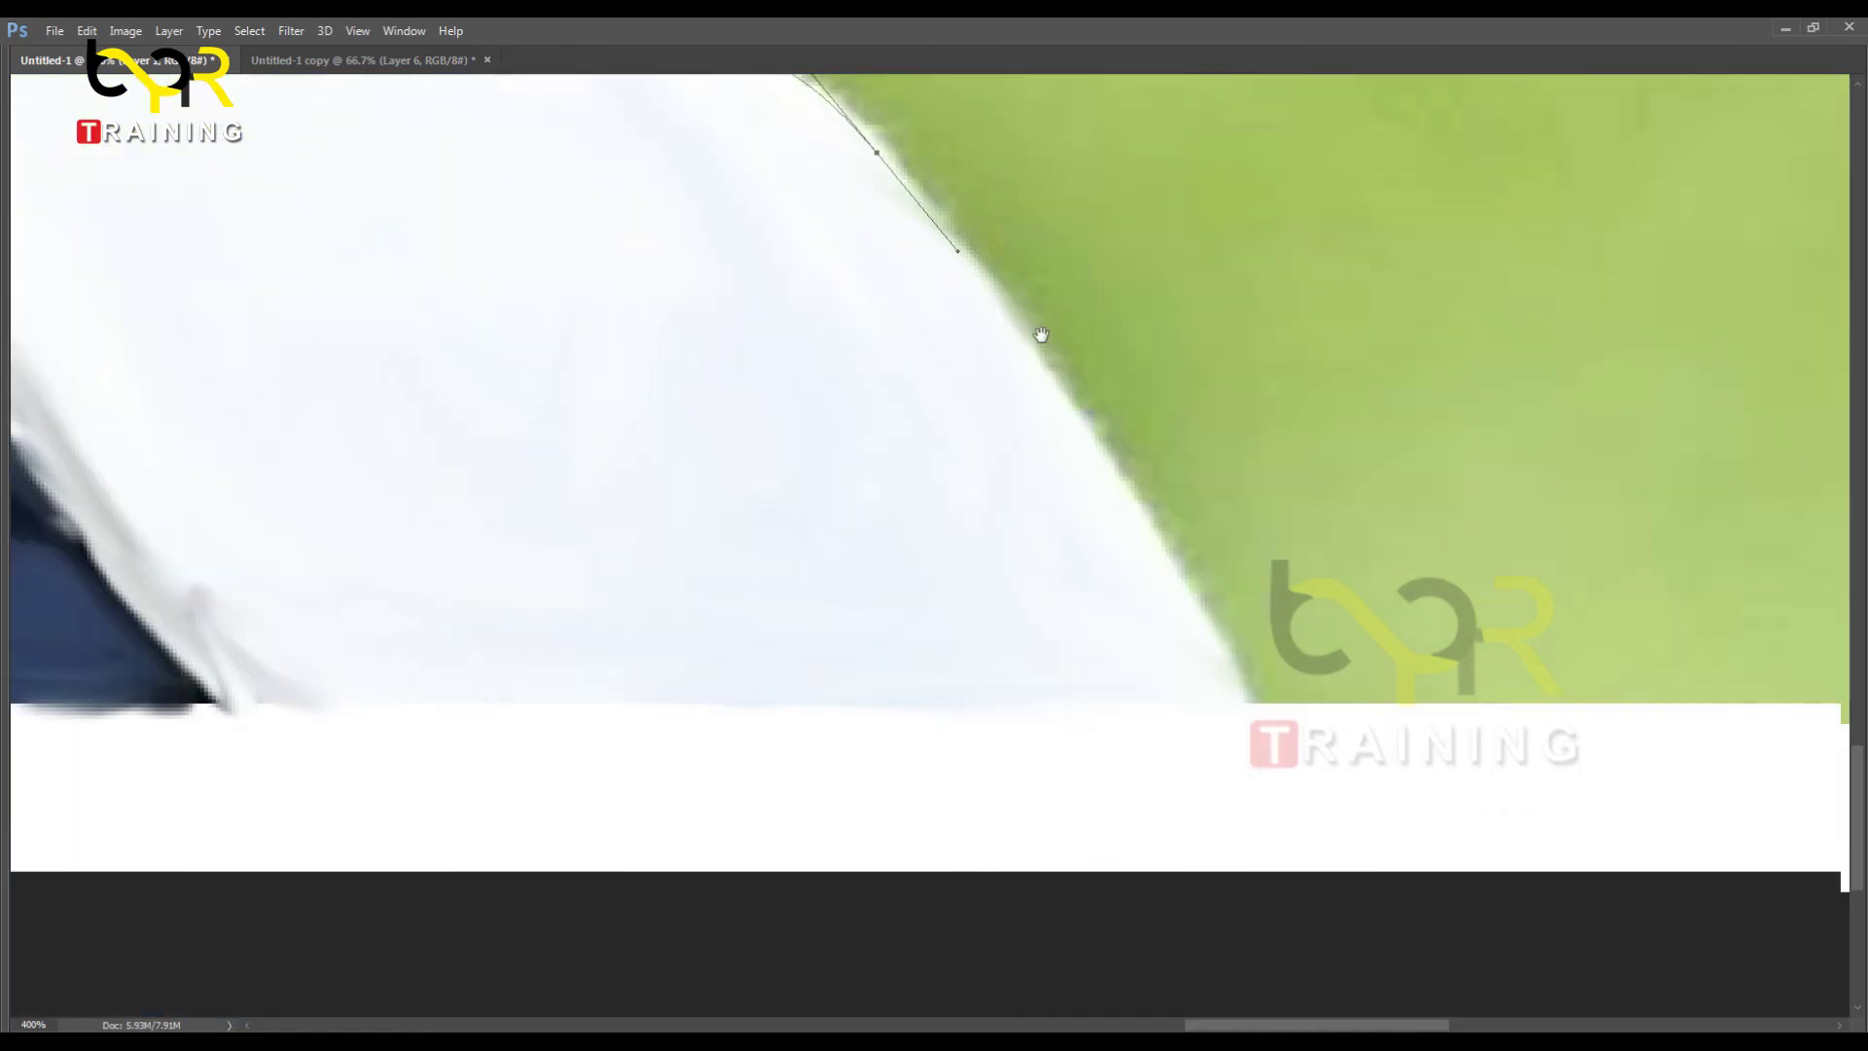
pyautogui.click(1065, 407)
pyautogui.click(1133, 518)
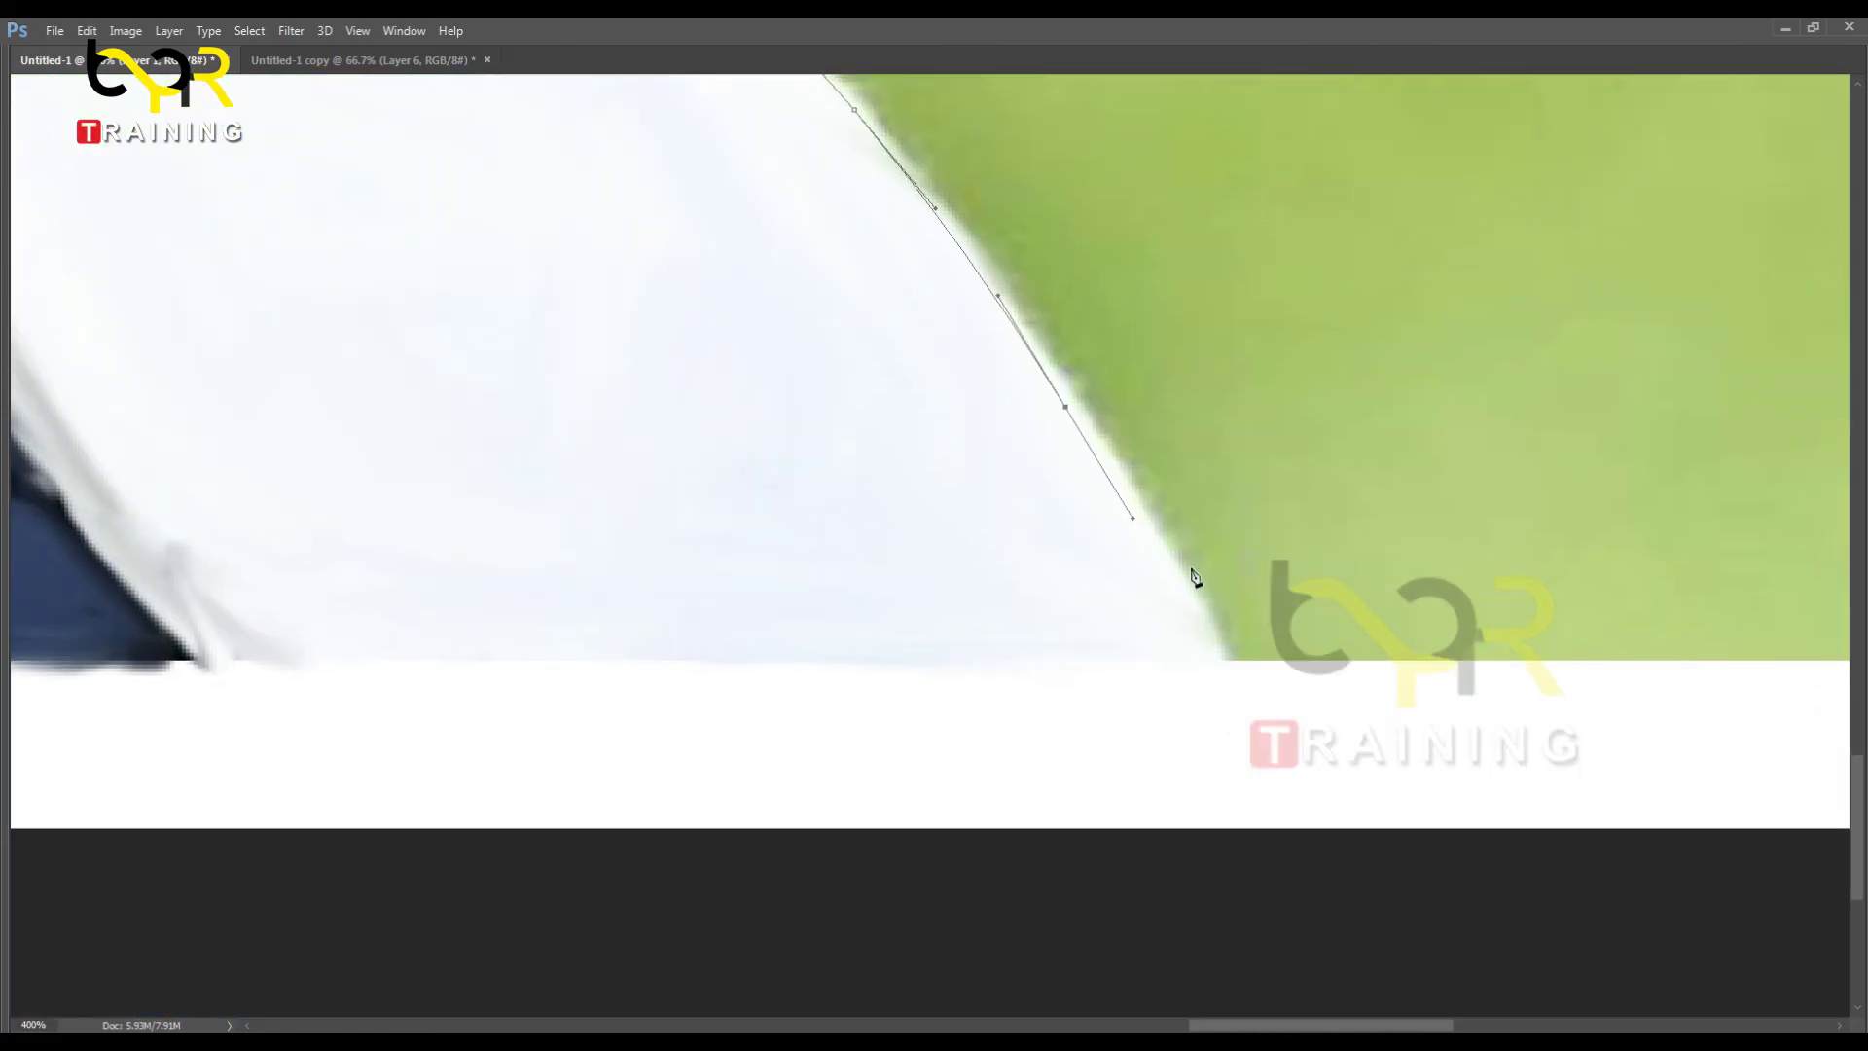
pyautogui.click(1224, 666)
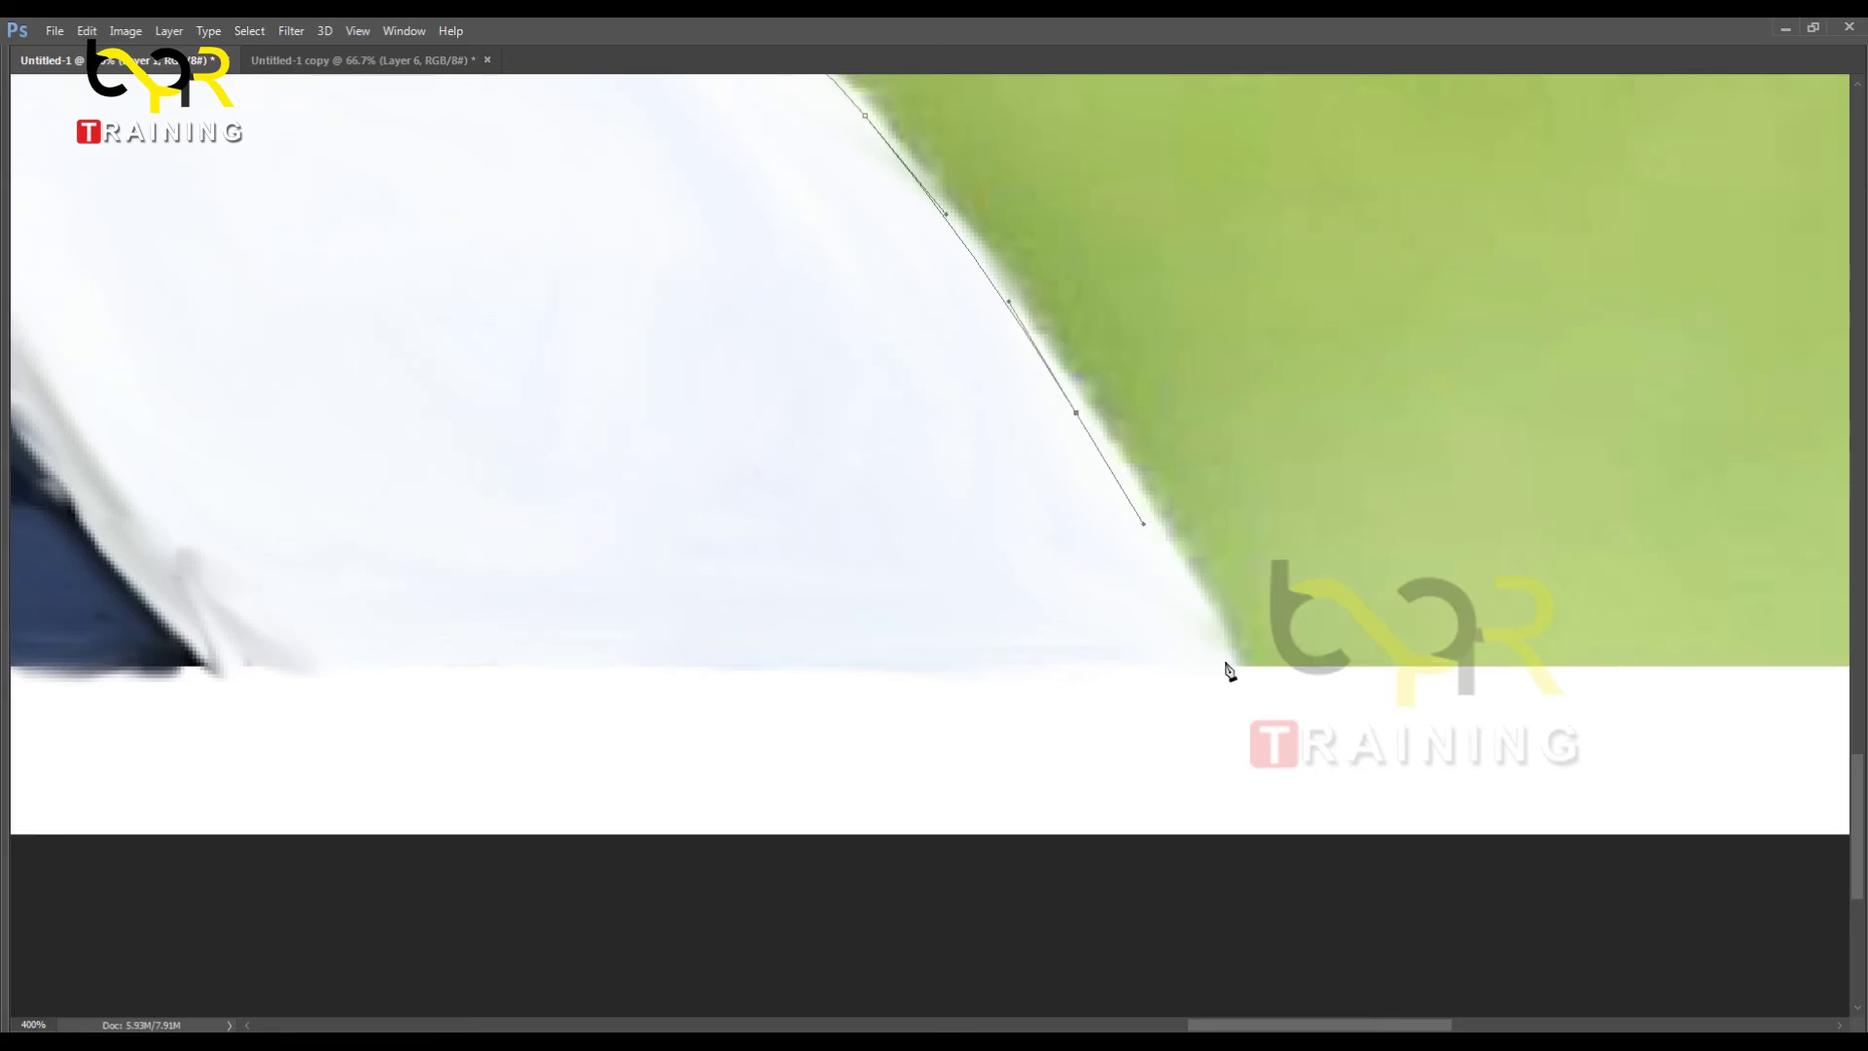
# Step: Close the path along the photo's lower edge at its starting point and convert it to a selection
pyautogui.moveTo(625, 458); pyautogui.dragTo(1701, 567)
pyautogui.moveTo(681, 648); pyautogui.dragTo(1313, 587)
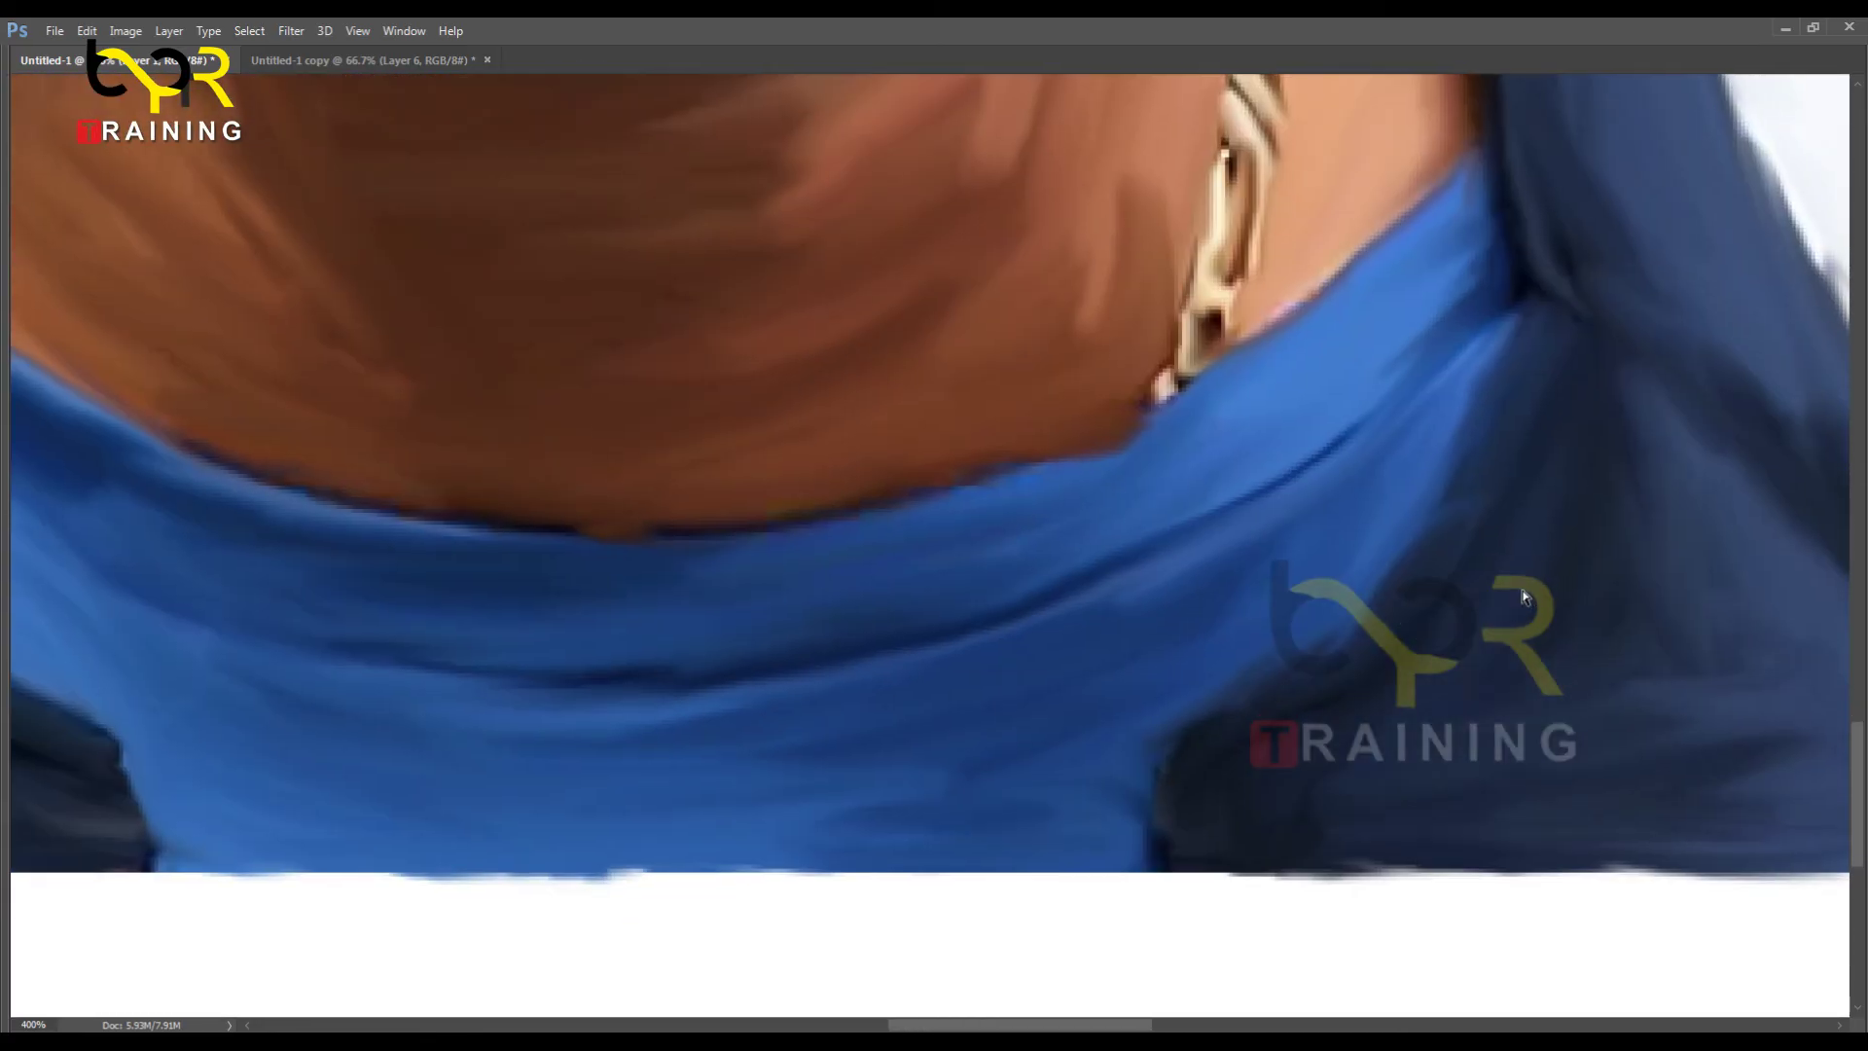
pyautogui.hotkey('ctrl', '-')
pyautogui.hotkey('ctrl', '-')
pyautogui.scroll(-1, 342, 483)
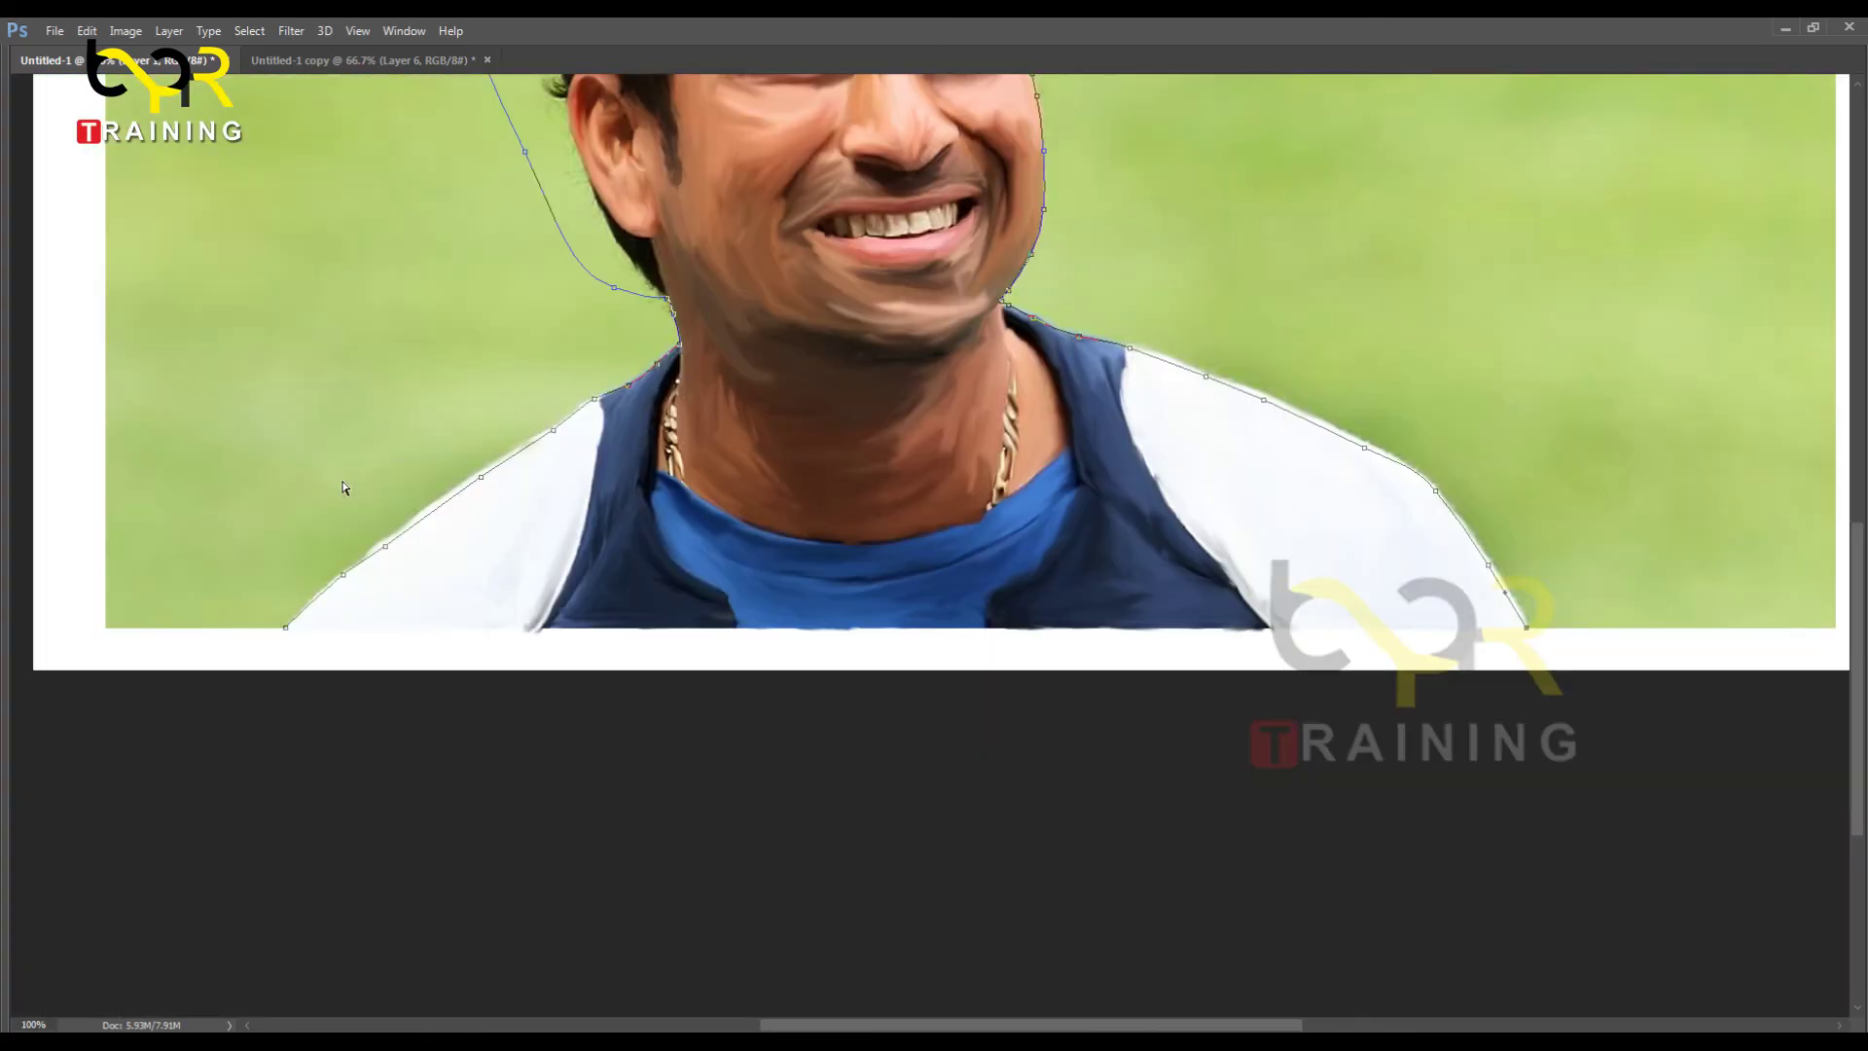
pyautogui.click(286, 629)
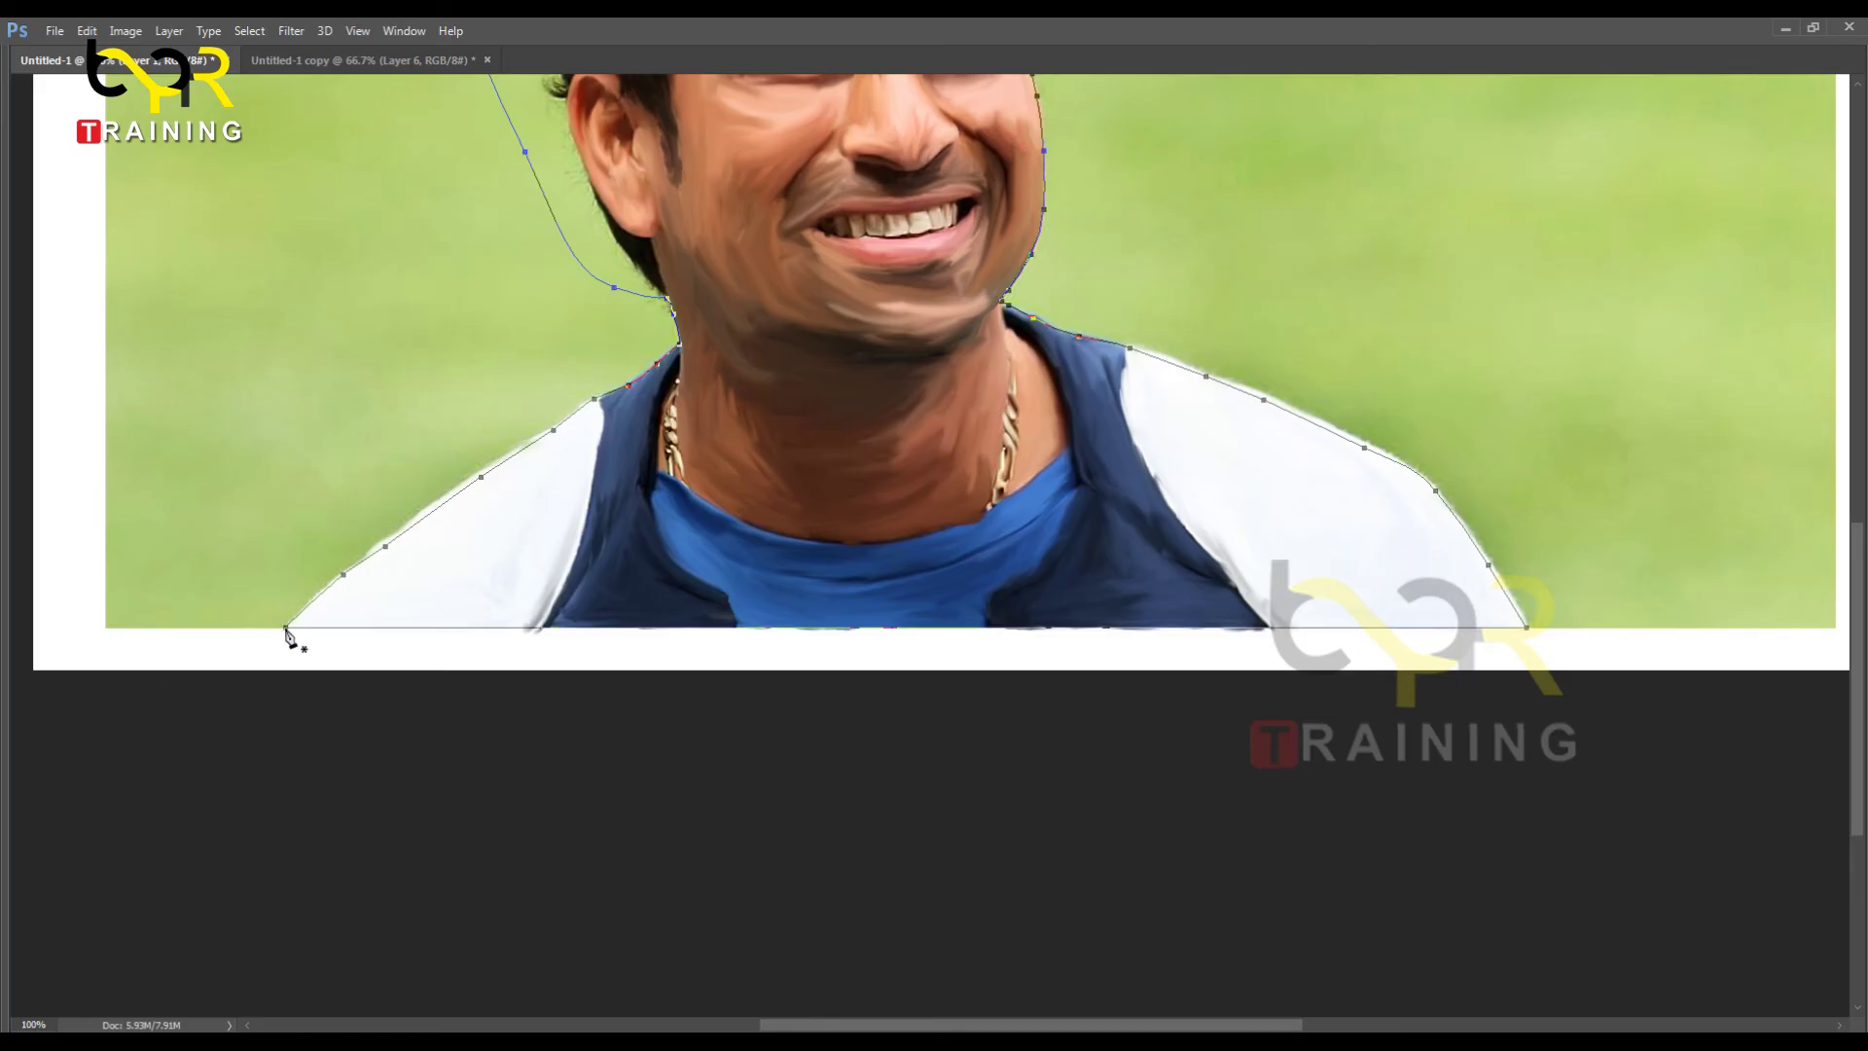
pyautogui.hotkey('ctrl', 'Return')
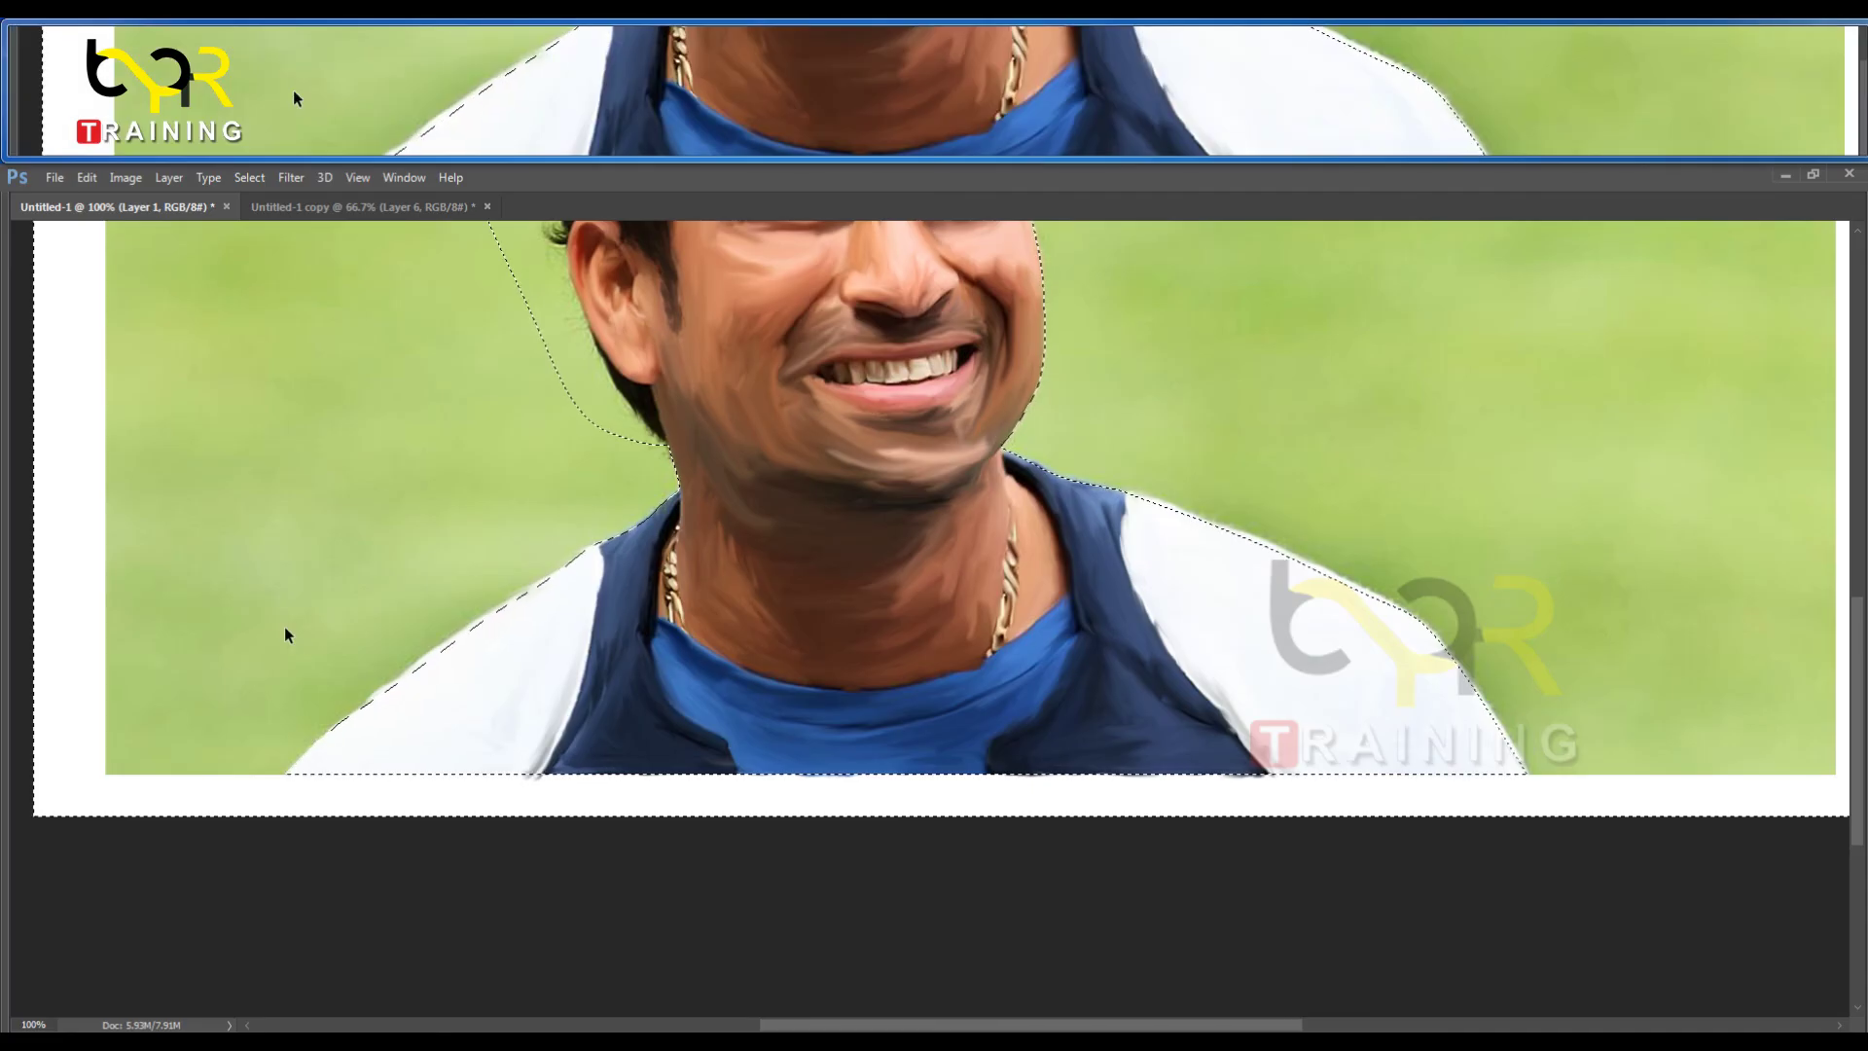
# Step: Close the Magnifier window
pyautogui.rightClick(1131, 133)
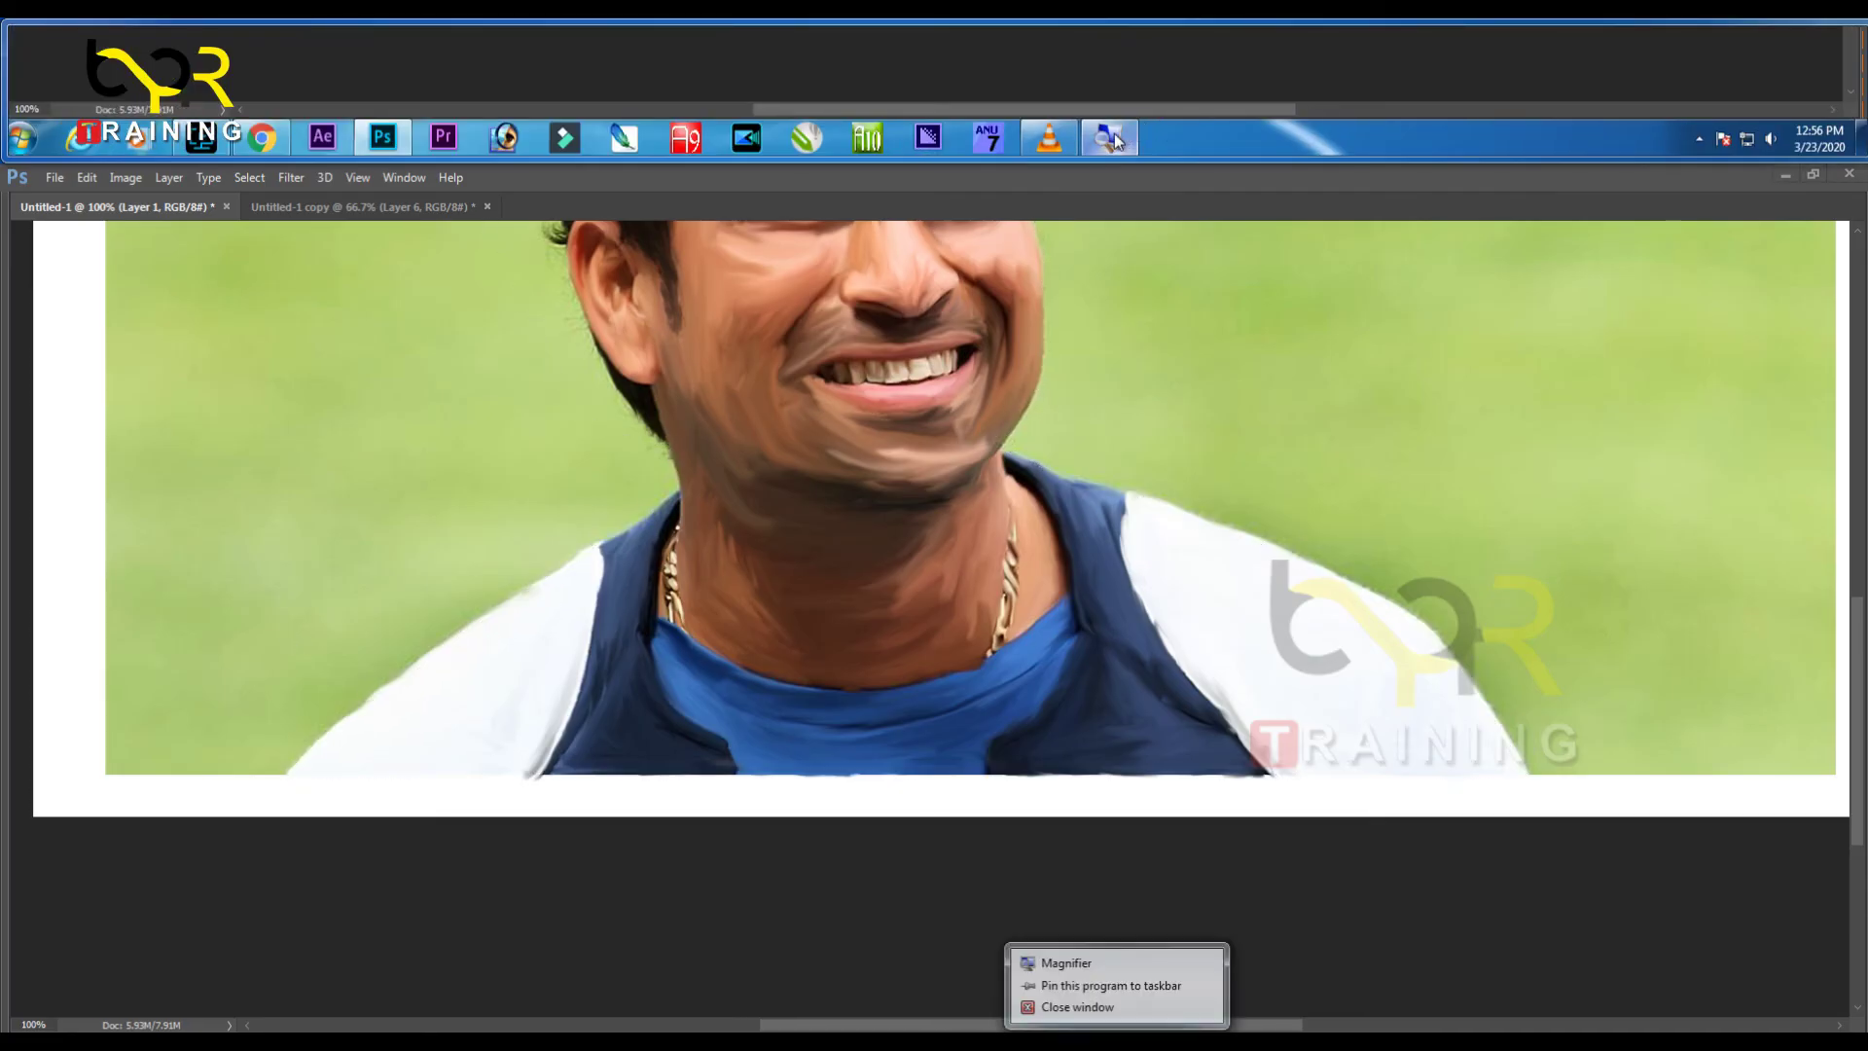
pyautogui.click(1089, 1003)
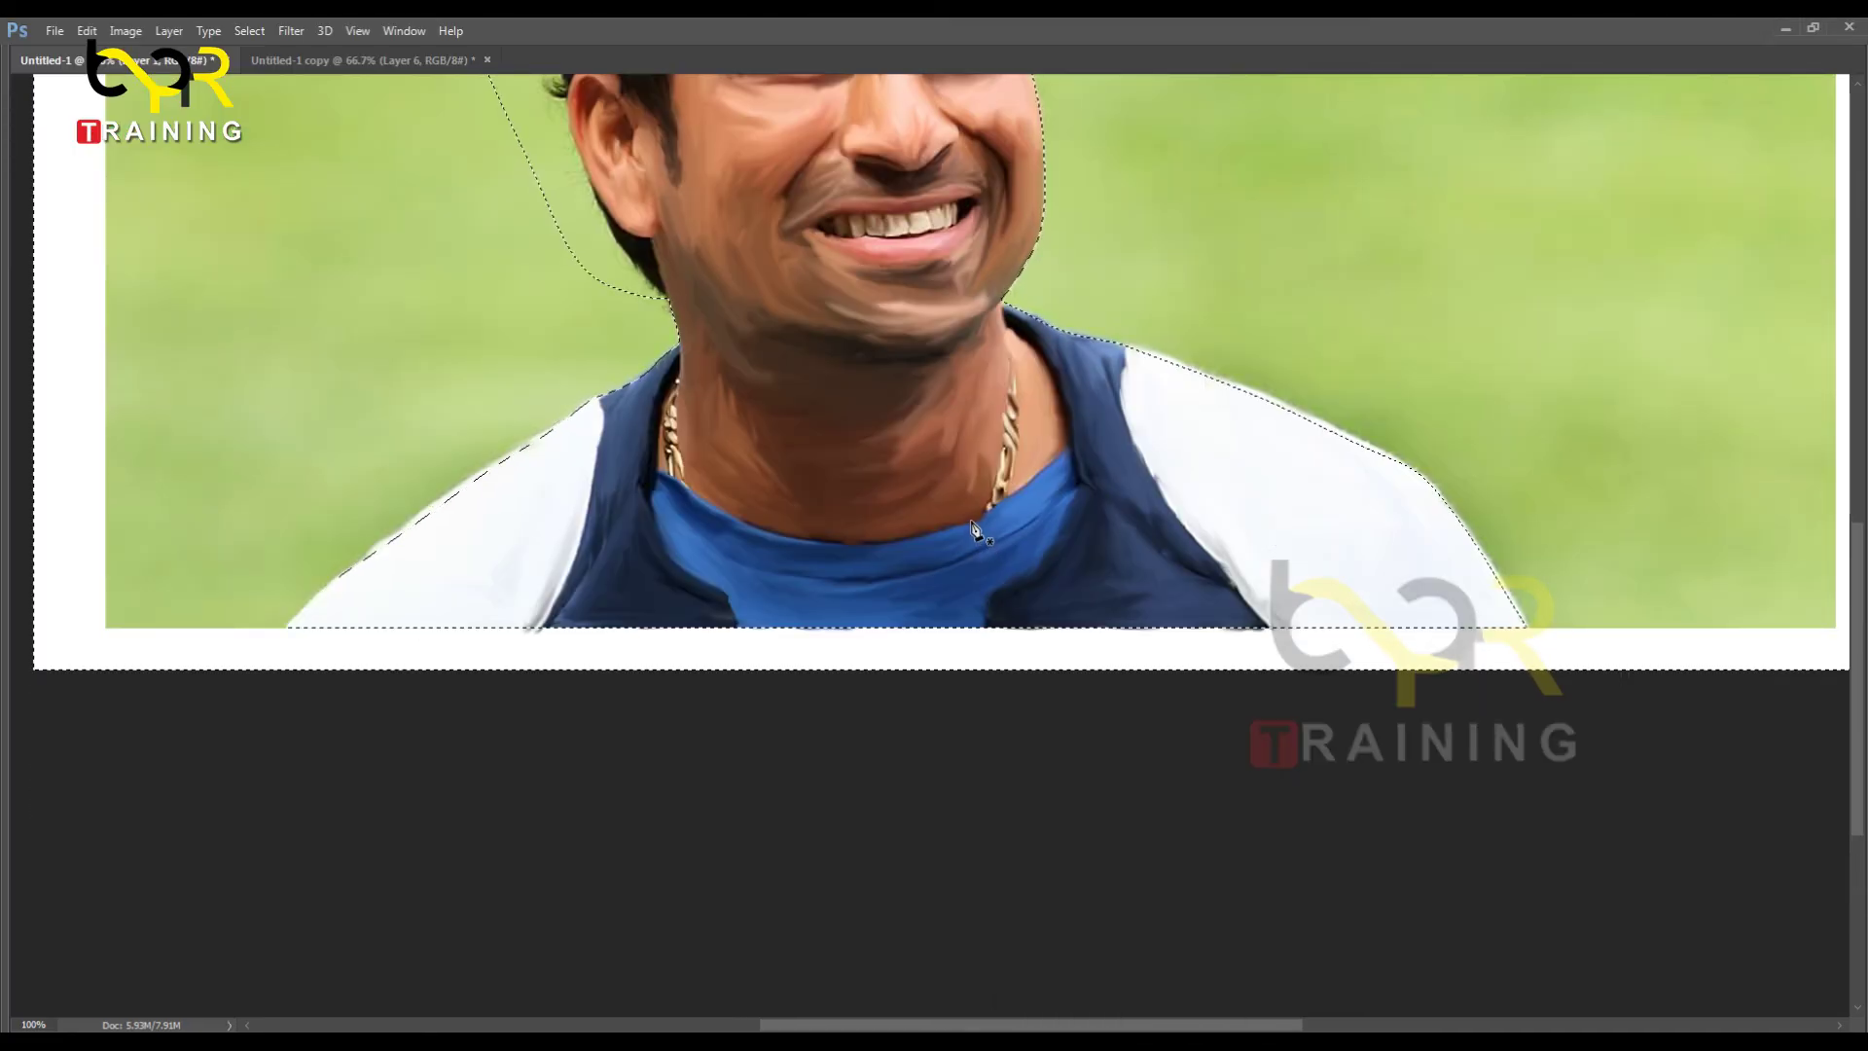
# Step: Feather the selection by 2 pixels, delete the photo background outside the man's outline, and deselect
pyautogui.hotkey('shift', 'F6')
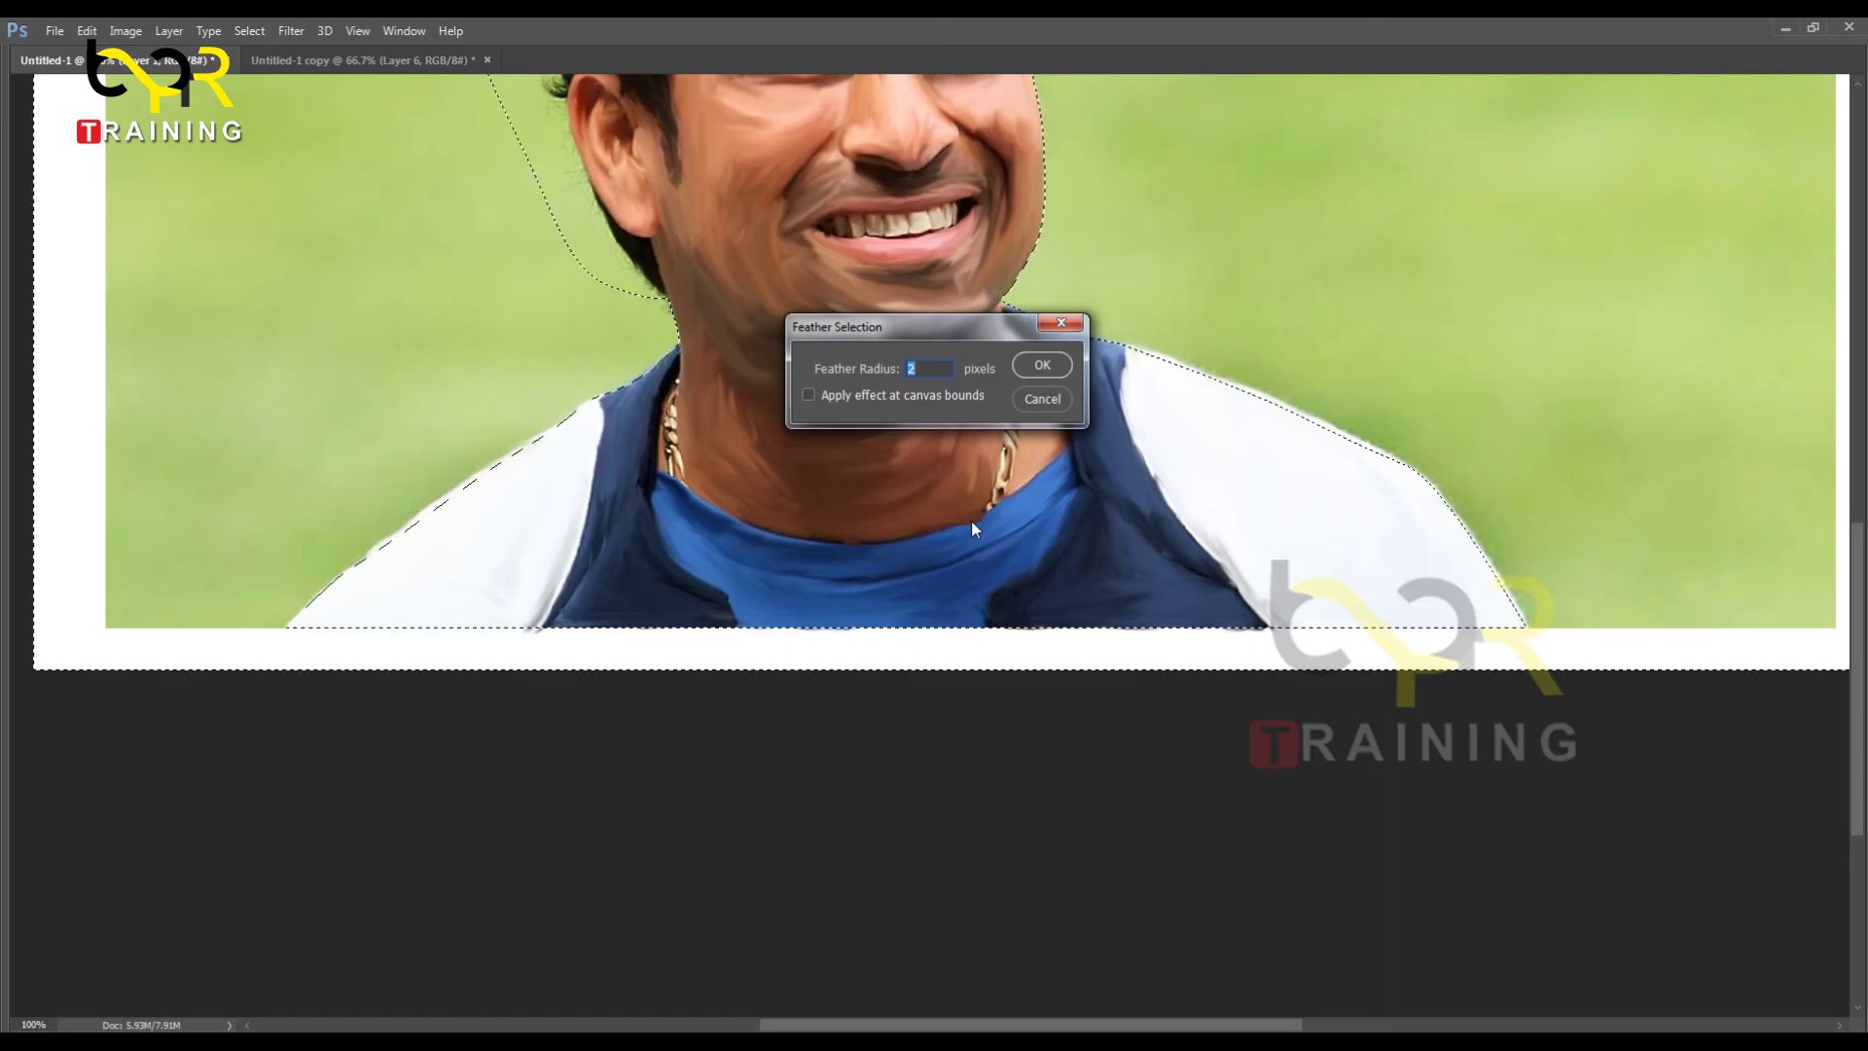
pyautogui.press('Return')
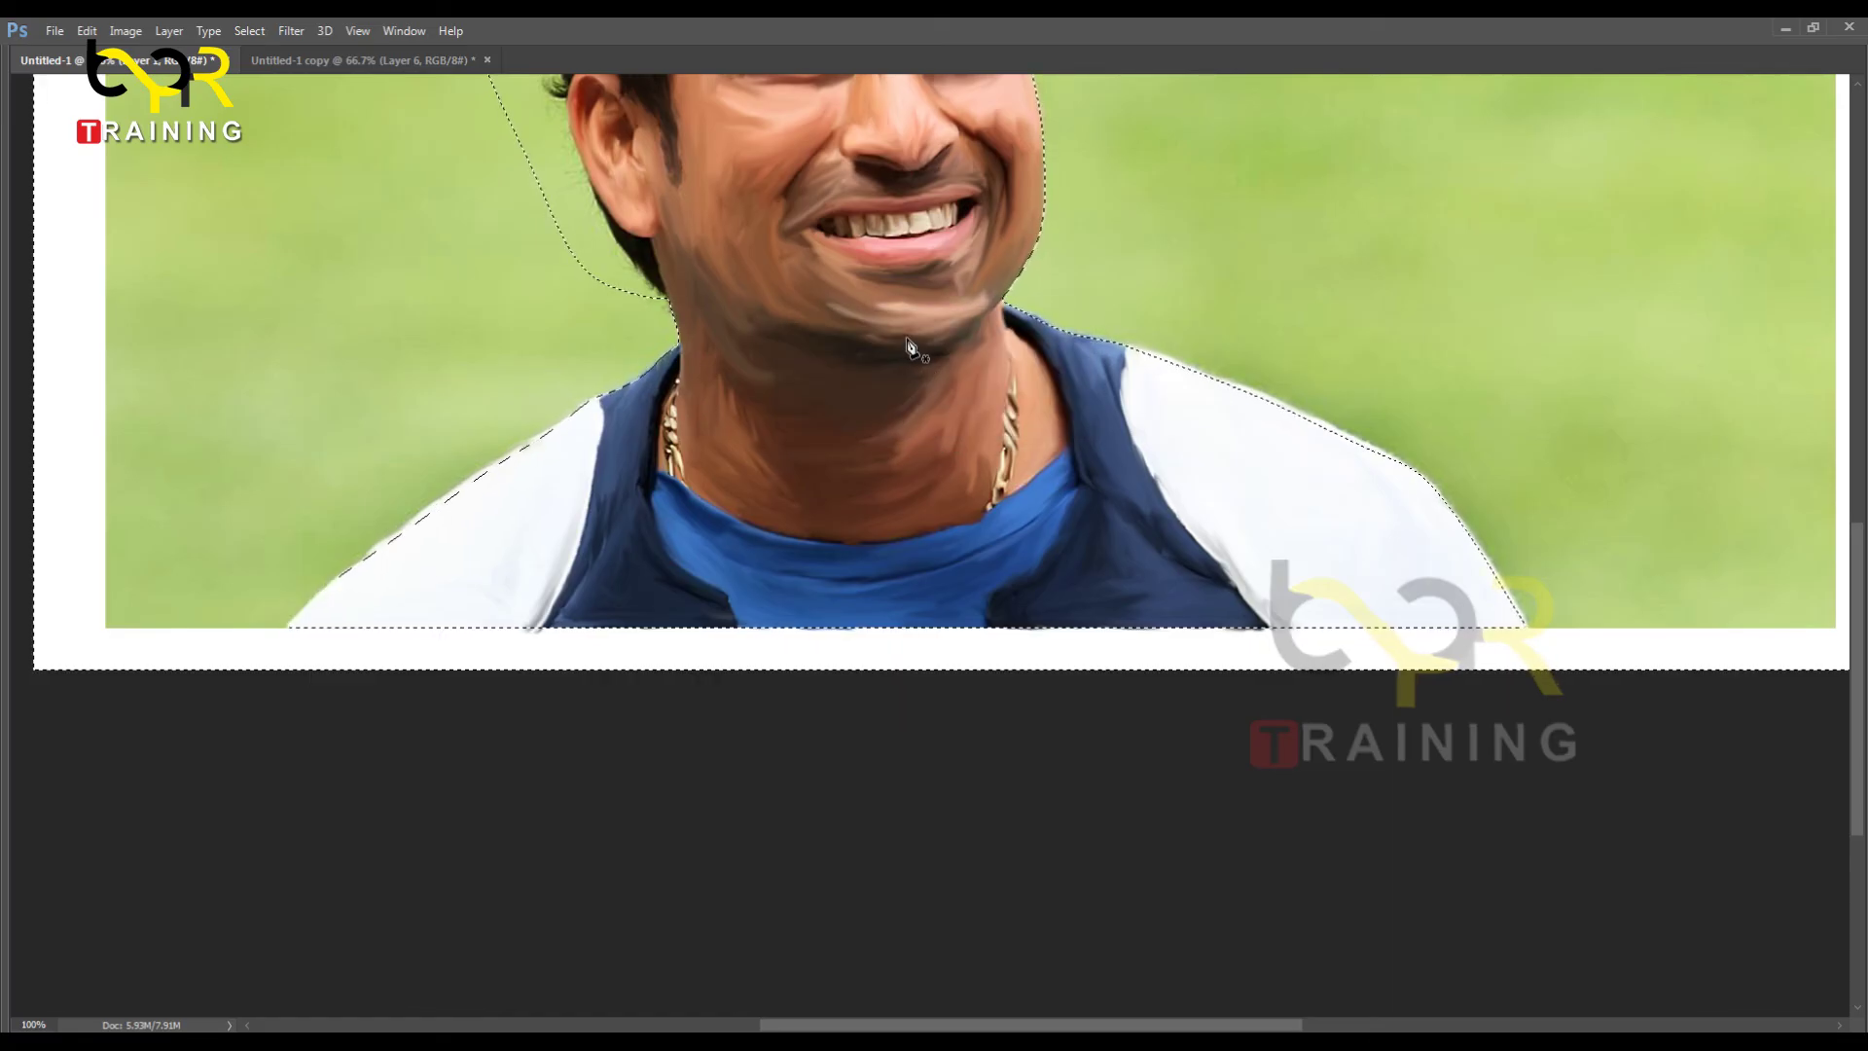
pyautogui.press('Delete')
pyautogui.hotkey('ctrl', 'd')
pyautogui.hotkey('ctrl', '-')
# Step: Copy a rectangular area around the man's head to a new desaturated layer with the Multiply blend mode
pyautogui.press('p')
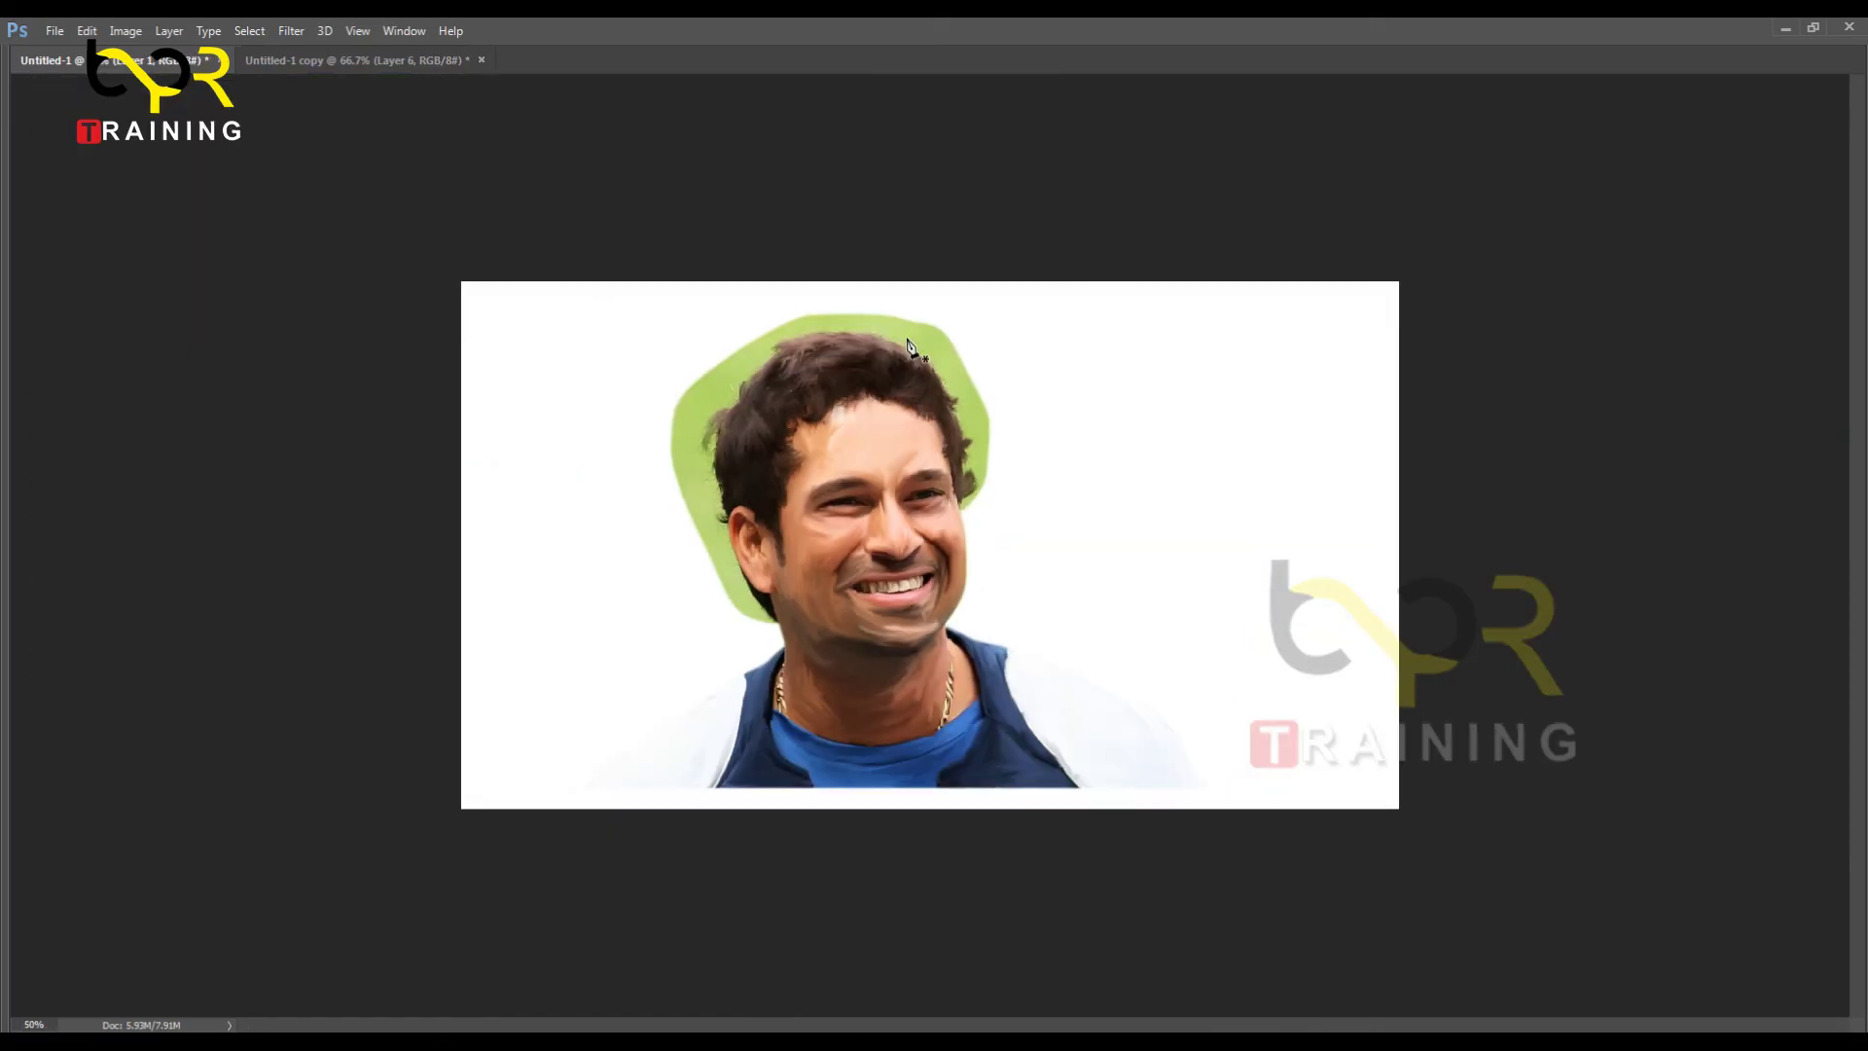
pyautogui.rightClick(831, 385)
pyautogui.click(856, 400)
pyautogui.moveTo(630, 302); pyautogui.dragTo(1047, 634)
pyautogui.hotkey('ctrl', 'j')
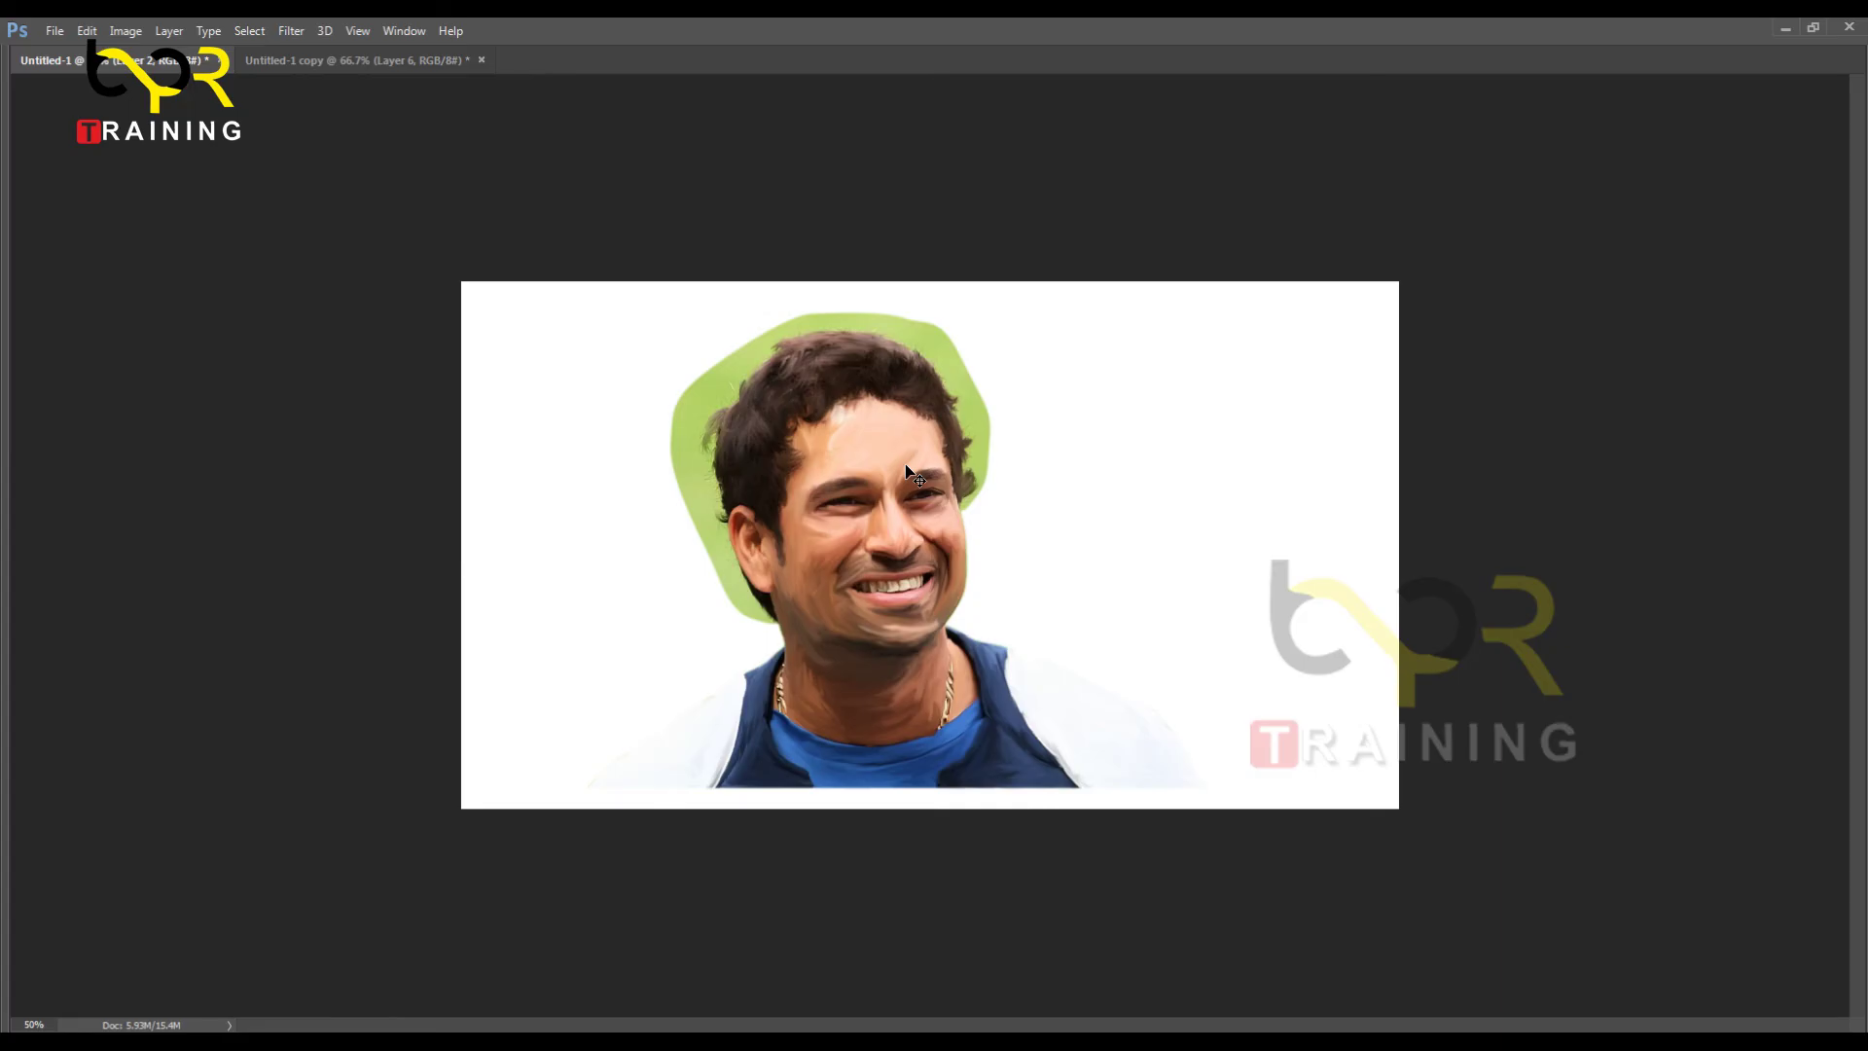
pyautogui.hotkey('ctrl', 'shift', 'u')
pyautogui.hotkey('shift', 'alt', 'o')
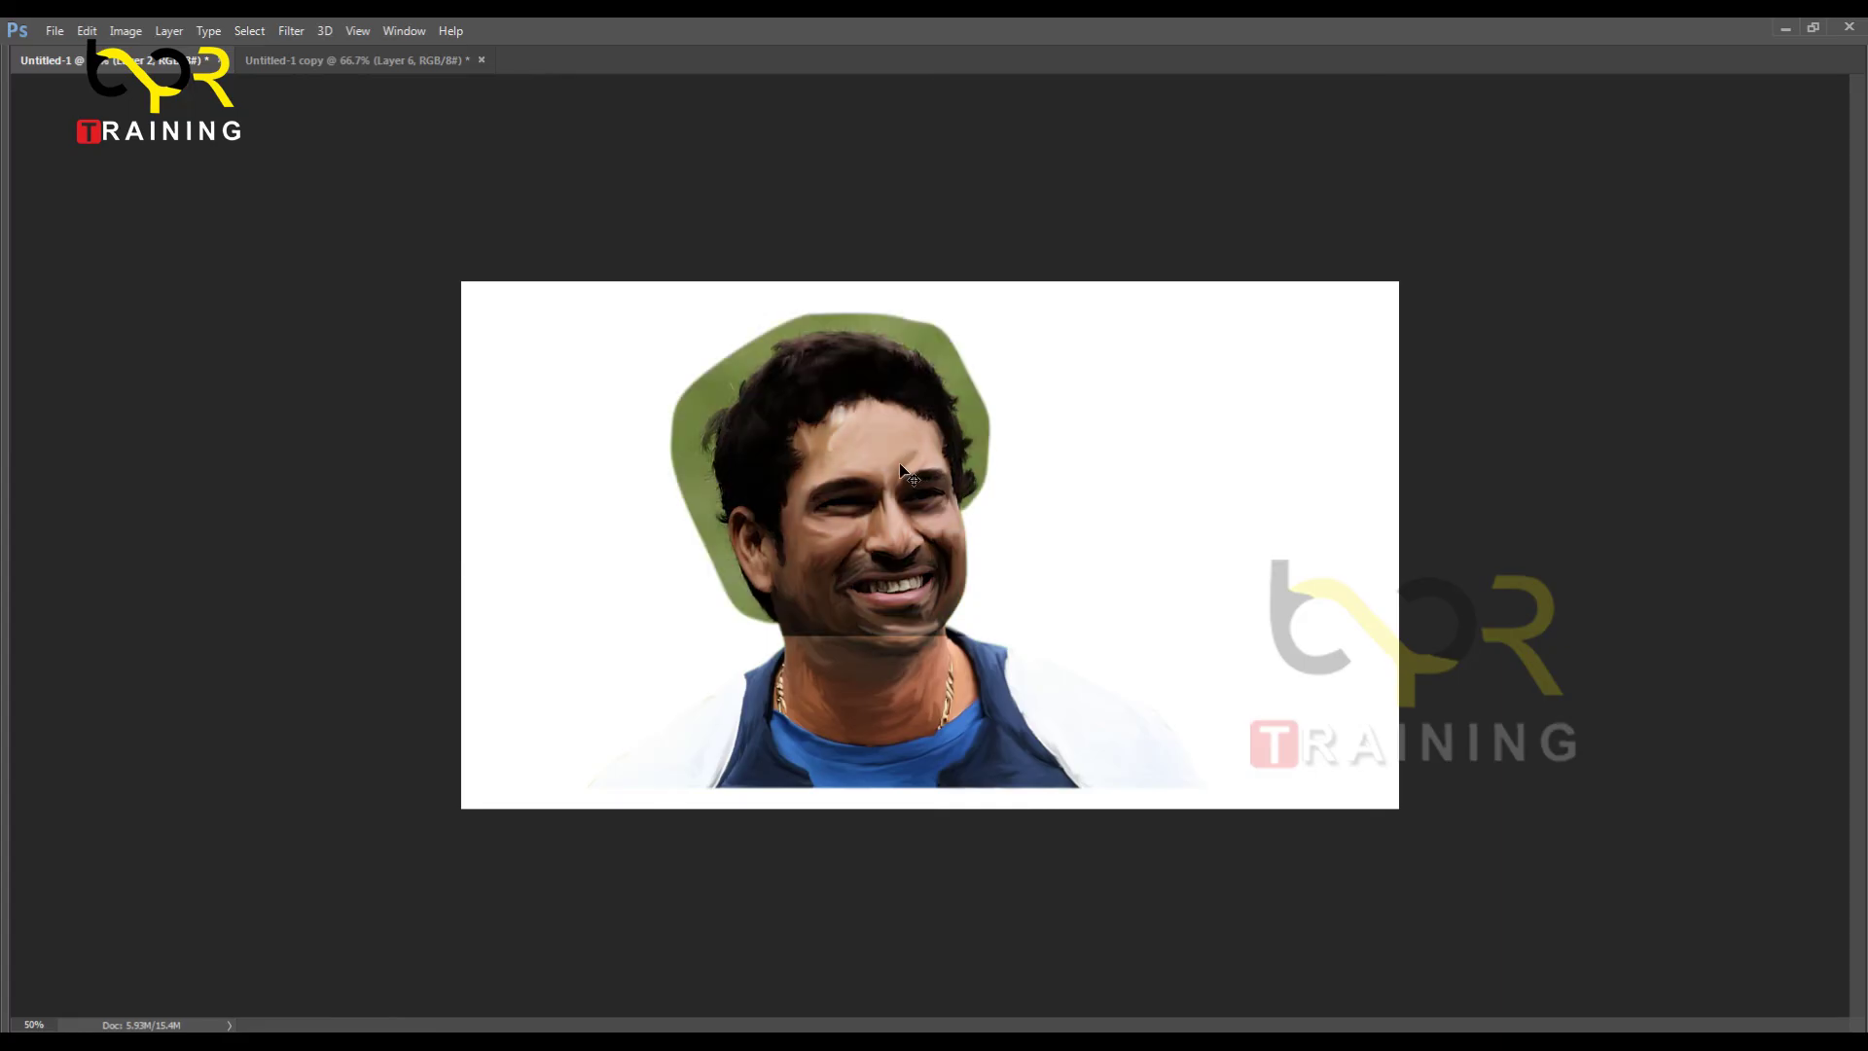
pyautogui.press('F7')
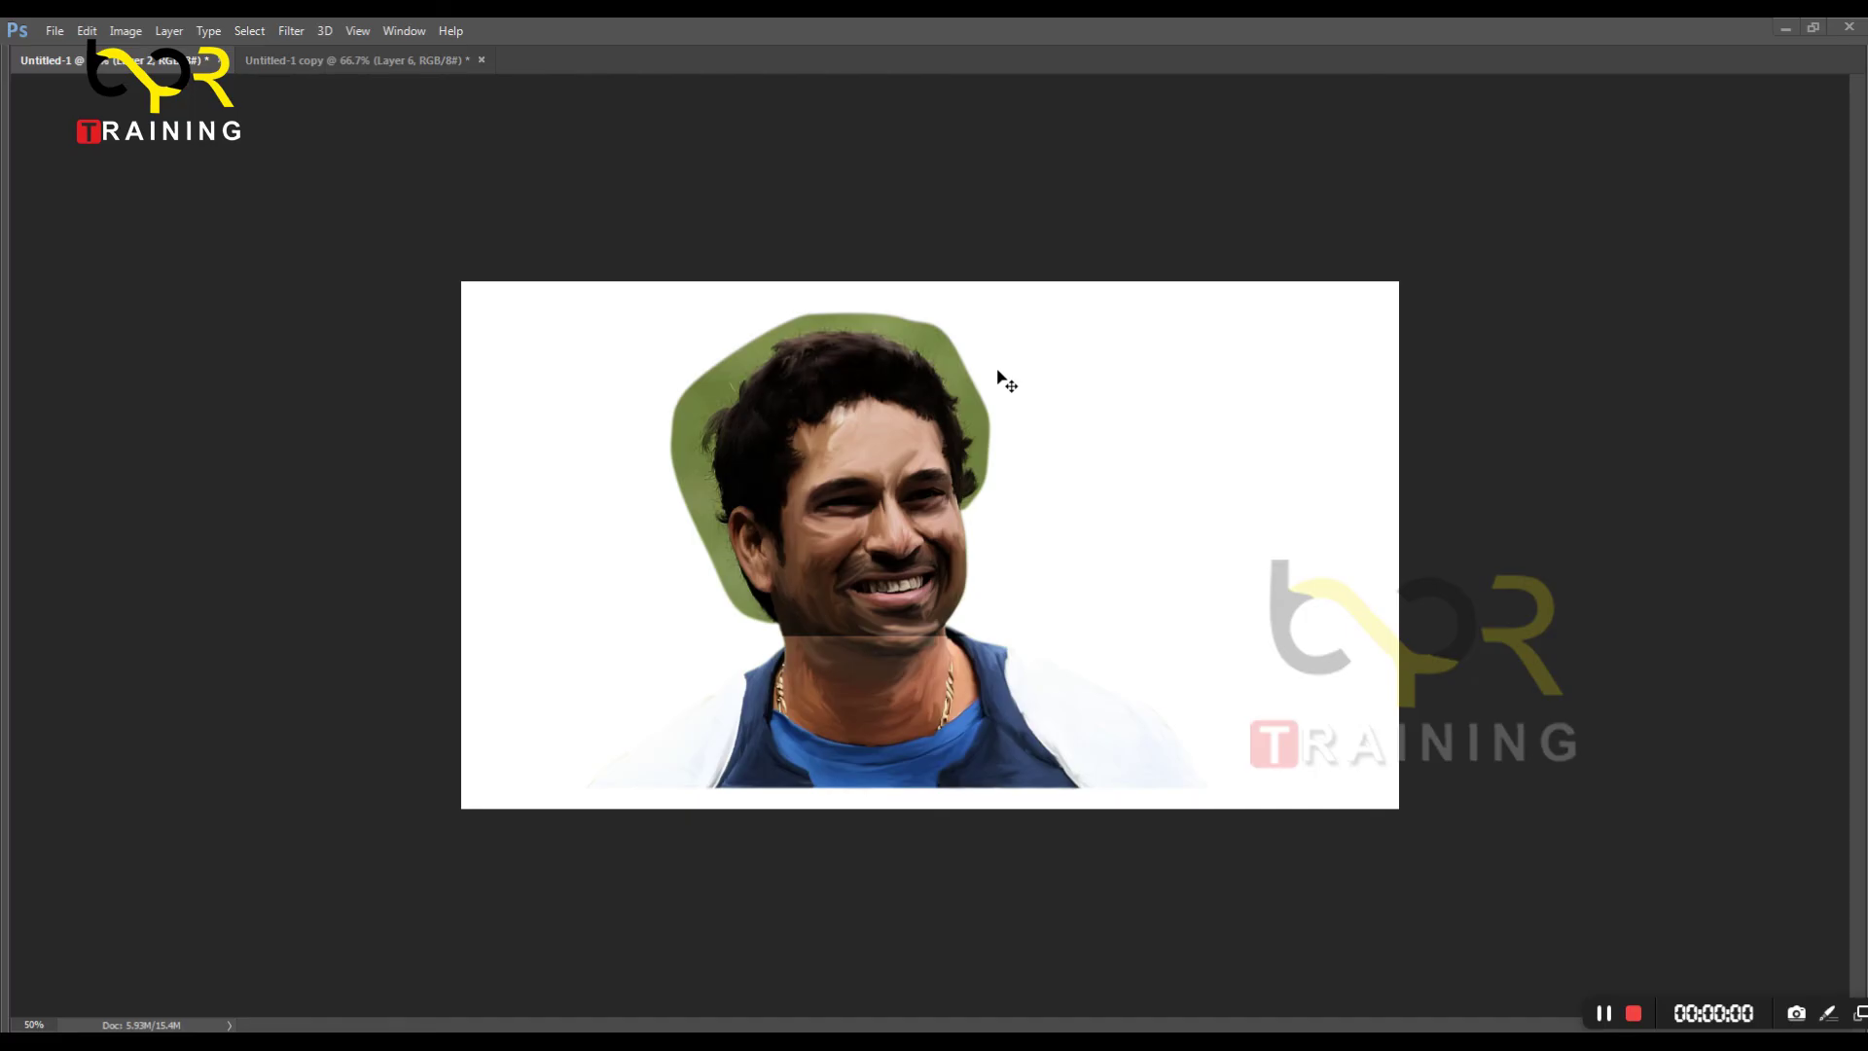
pyautogui.click(1629, 1014)
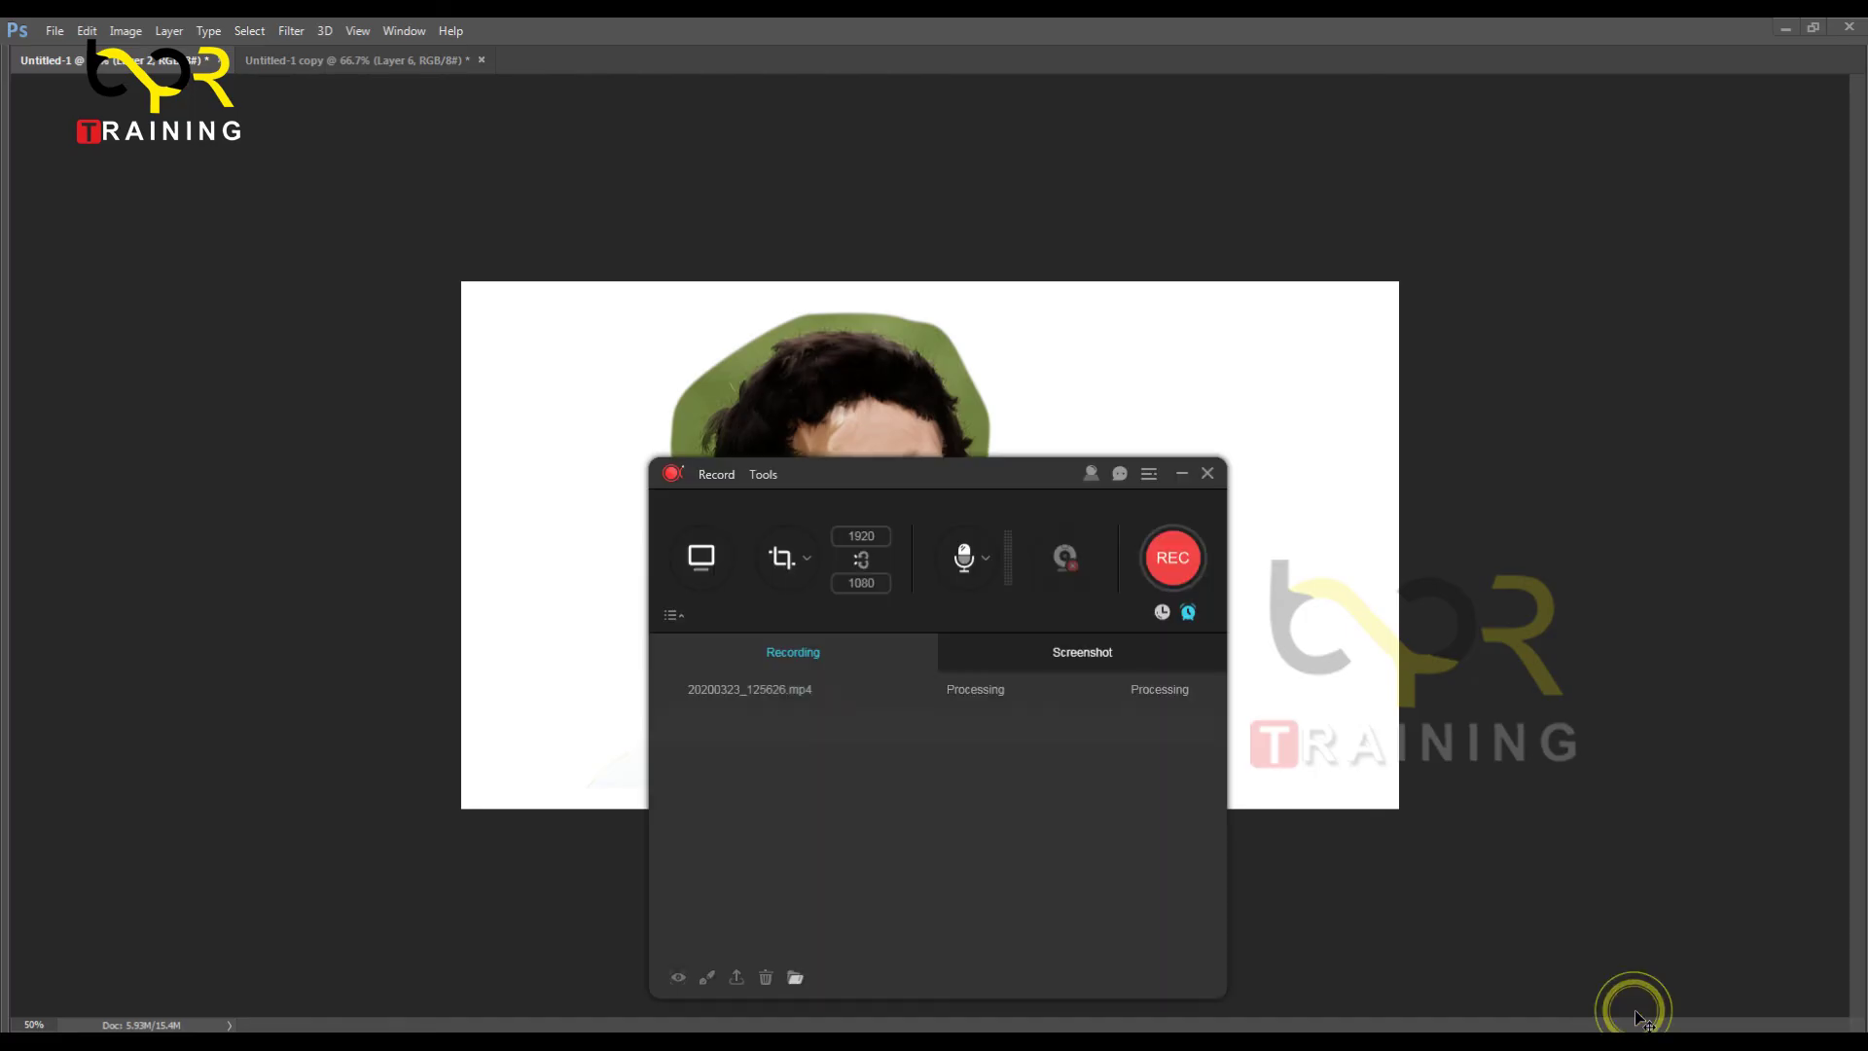
pyautogui.click(1211, 475)
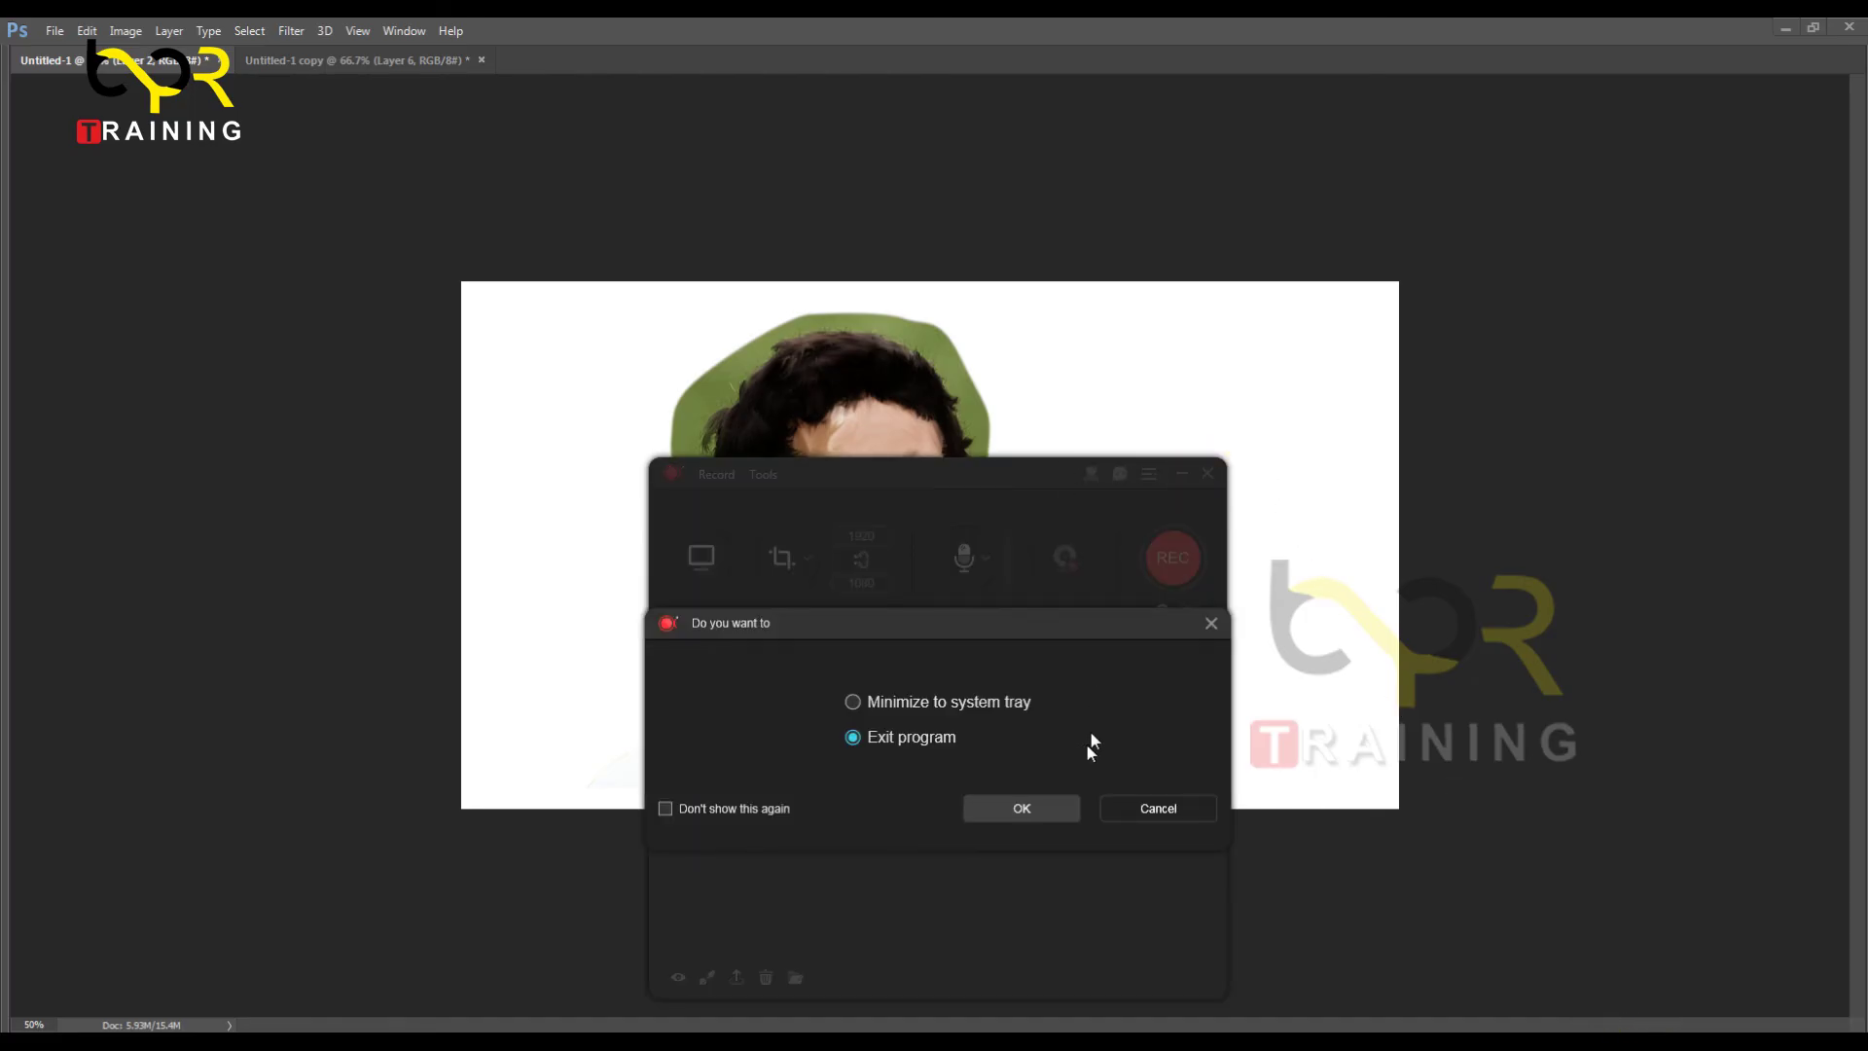
pyautogui.click(1024, 808)
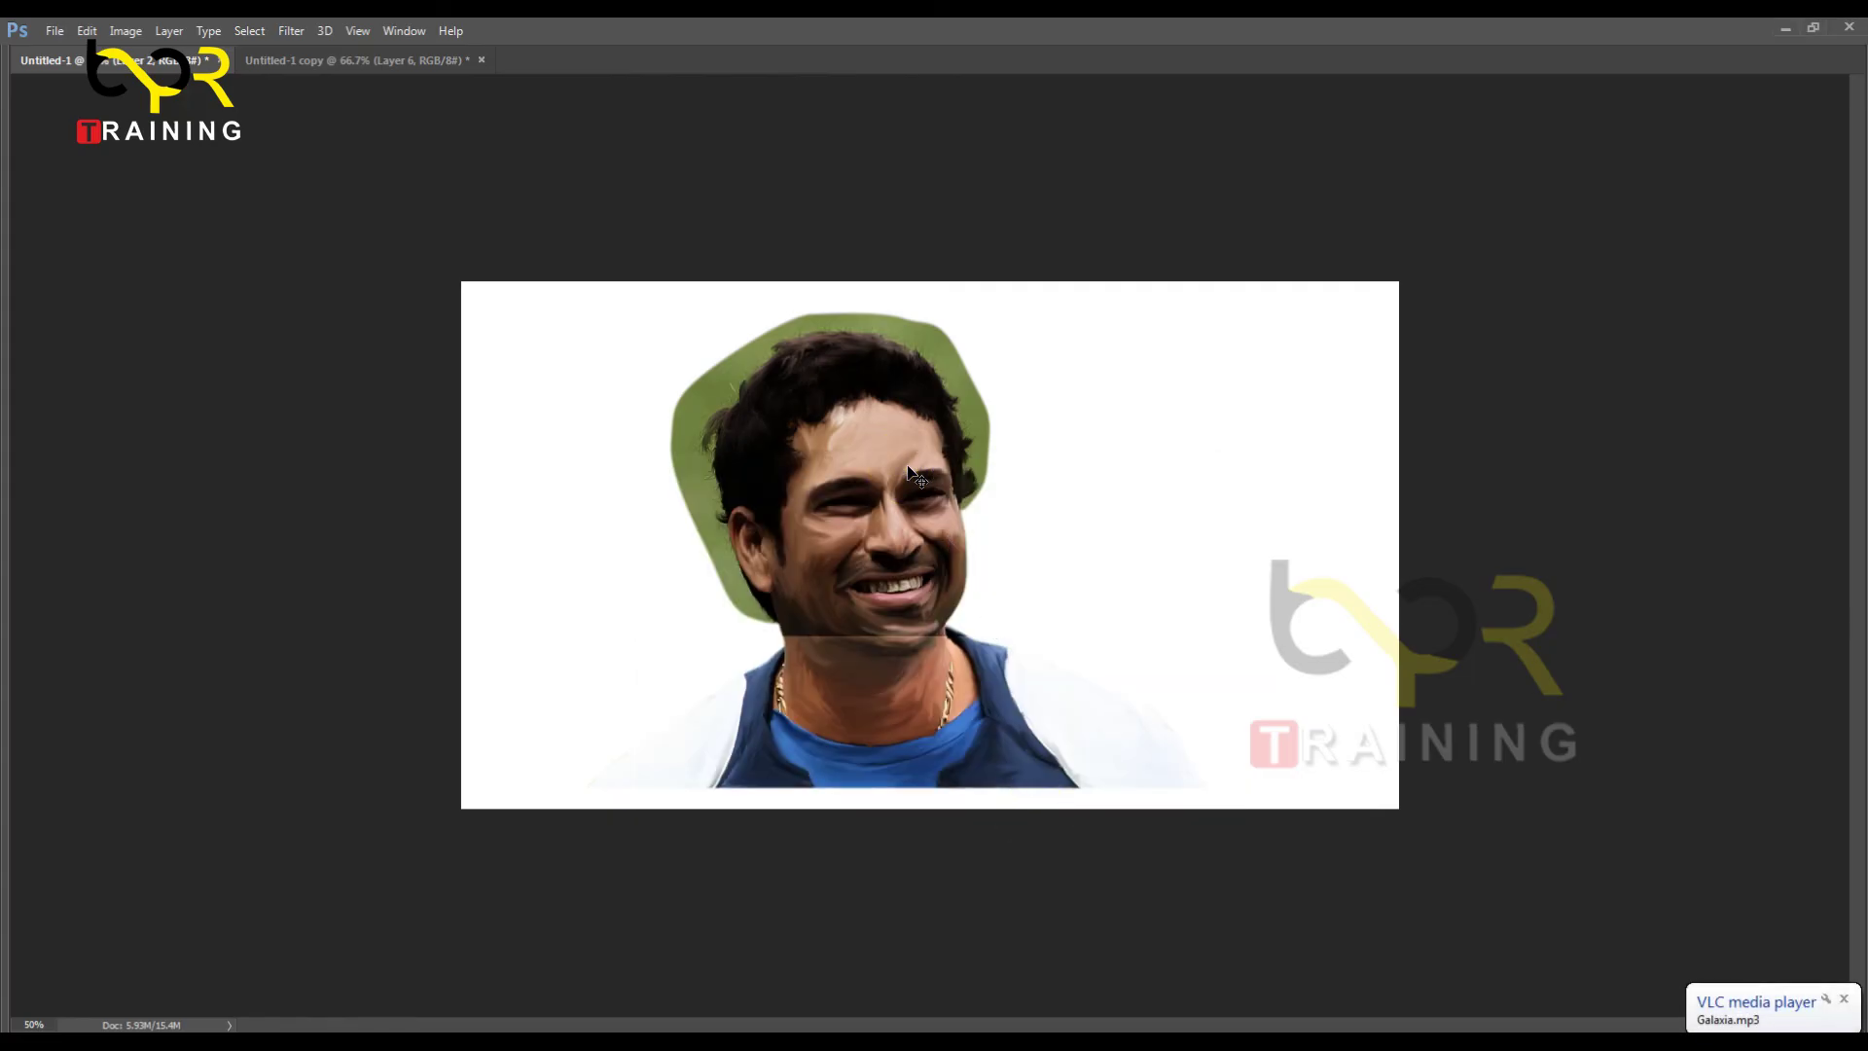
# Step: Show the hidden panels and move the desaturated head layer, Layer 2, below the portrait on Layer 1
pyautogui.press('Tab')
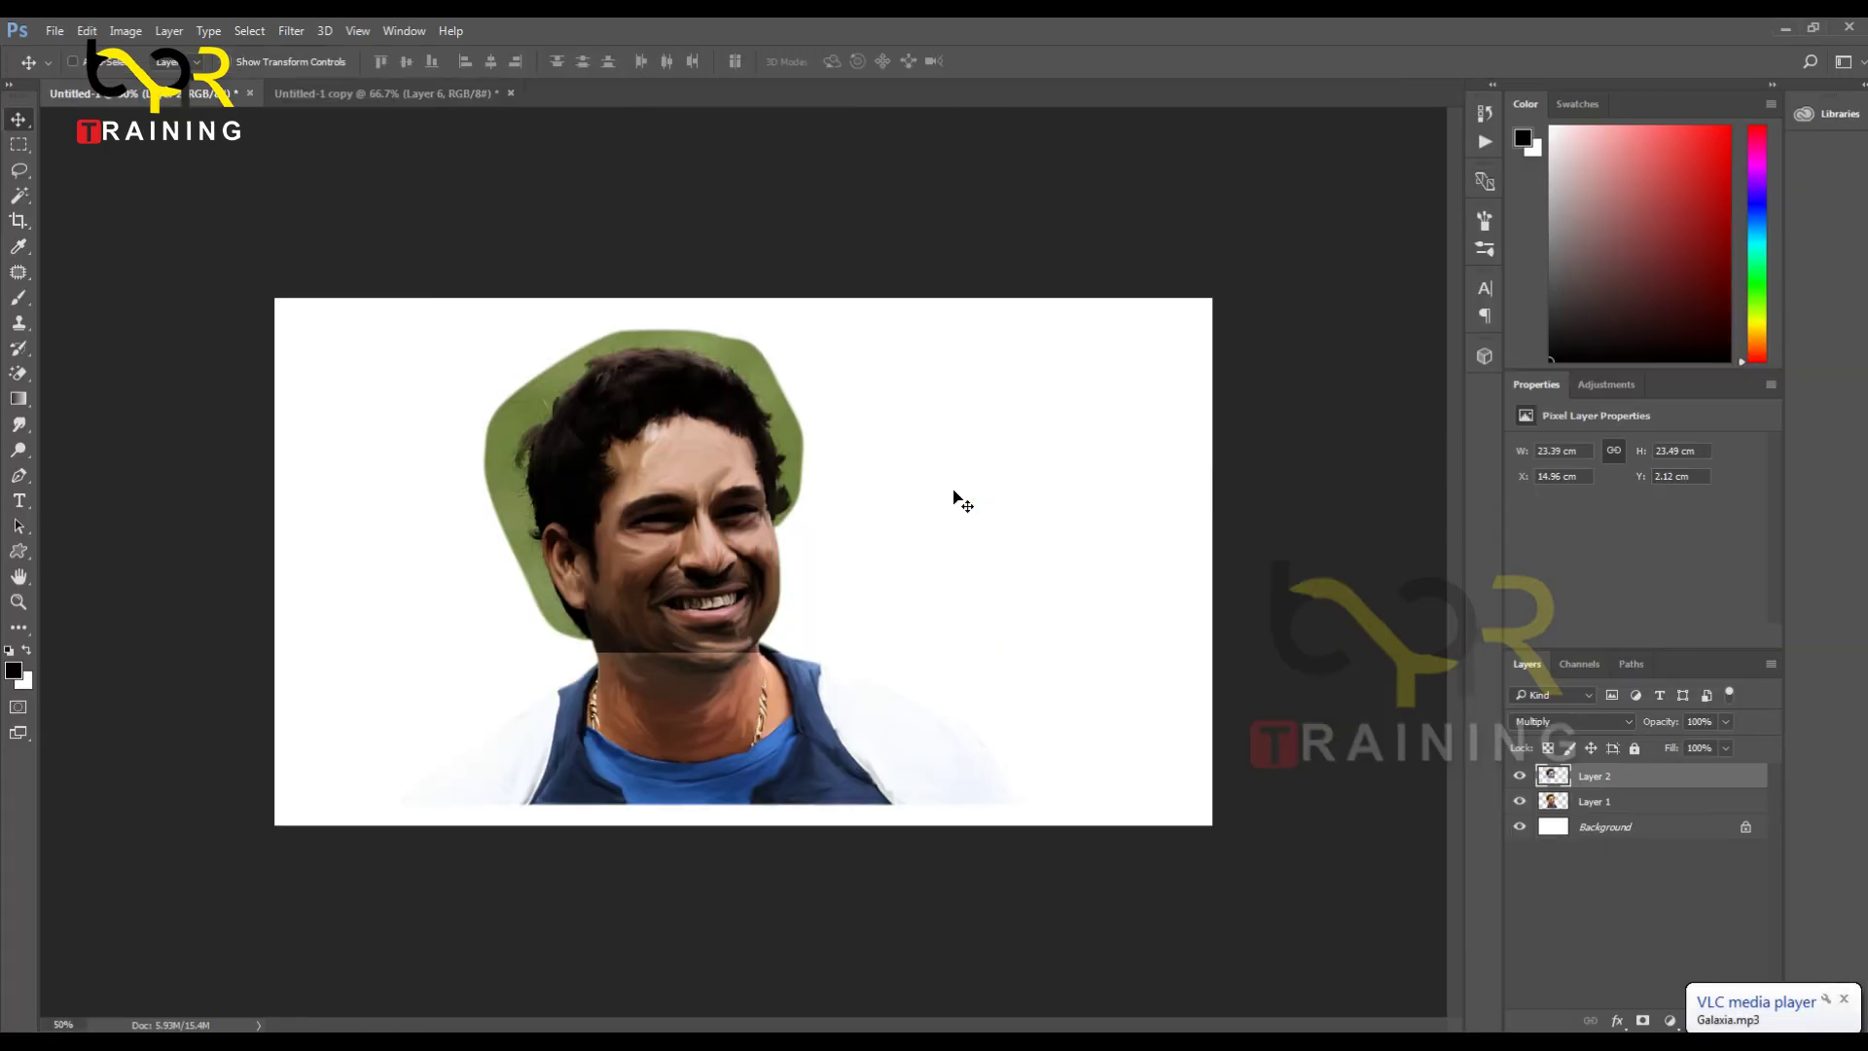
pyautogui.moveTo(1560, 781); pyautogui.dragTo(1610, 813)
pyautogui.click(1615, 775)
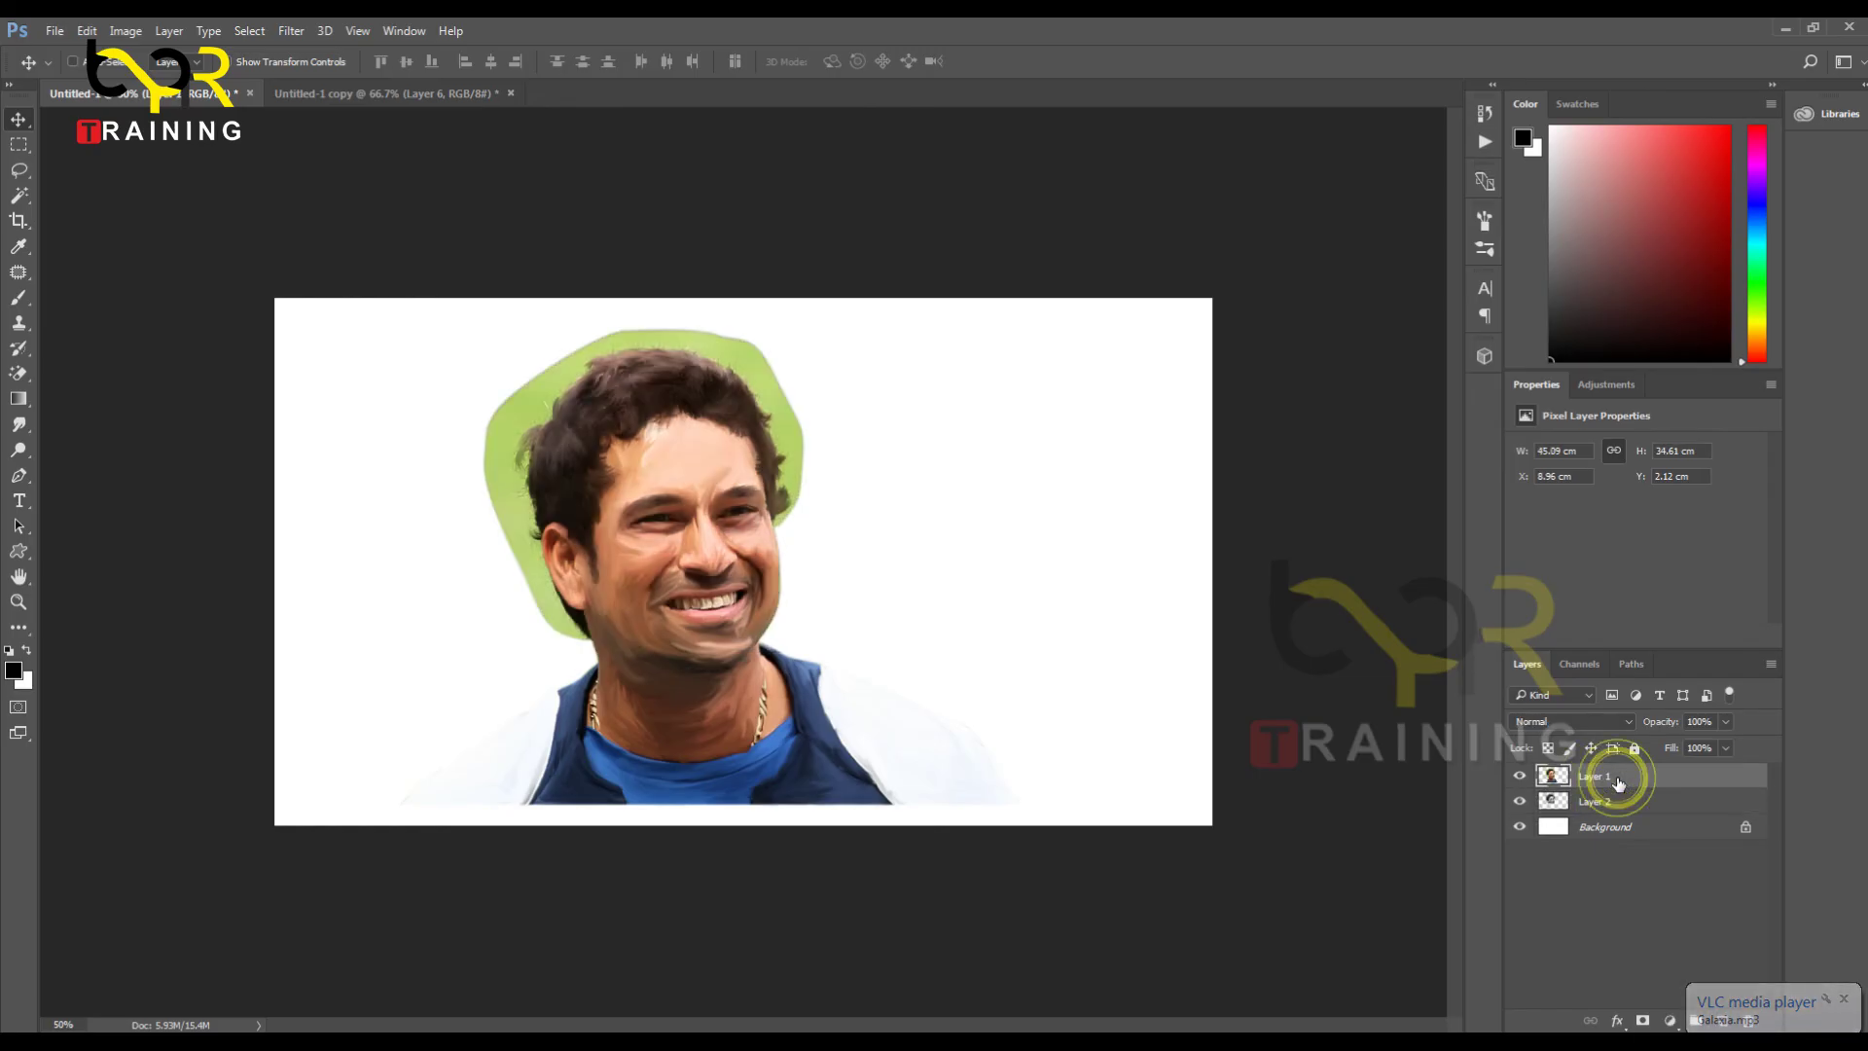
# Step: Copy the orange gradient on Layer 5 of the Untitled-1 copy document and paste it into Untitled-1
pyautogui.click(366, 92)
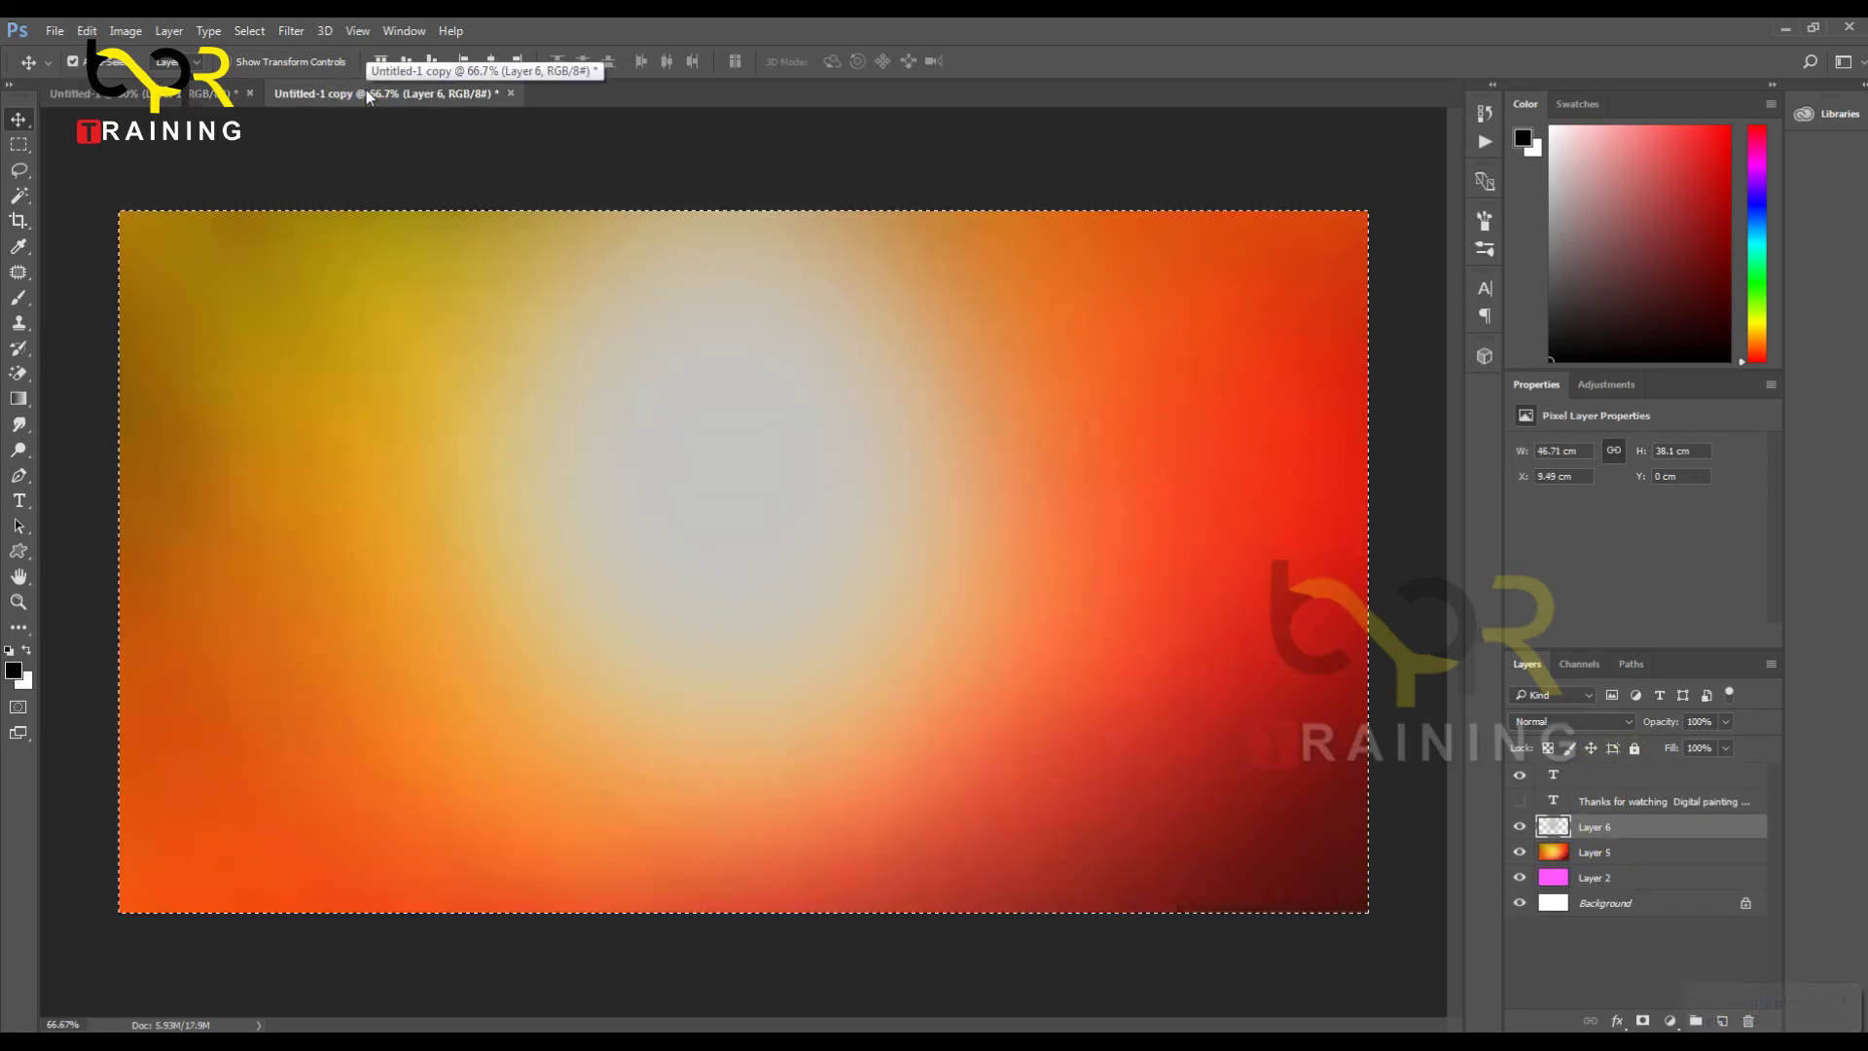
pyautogui.hotkey('ctrl', 'w')
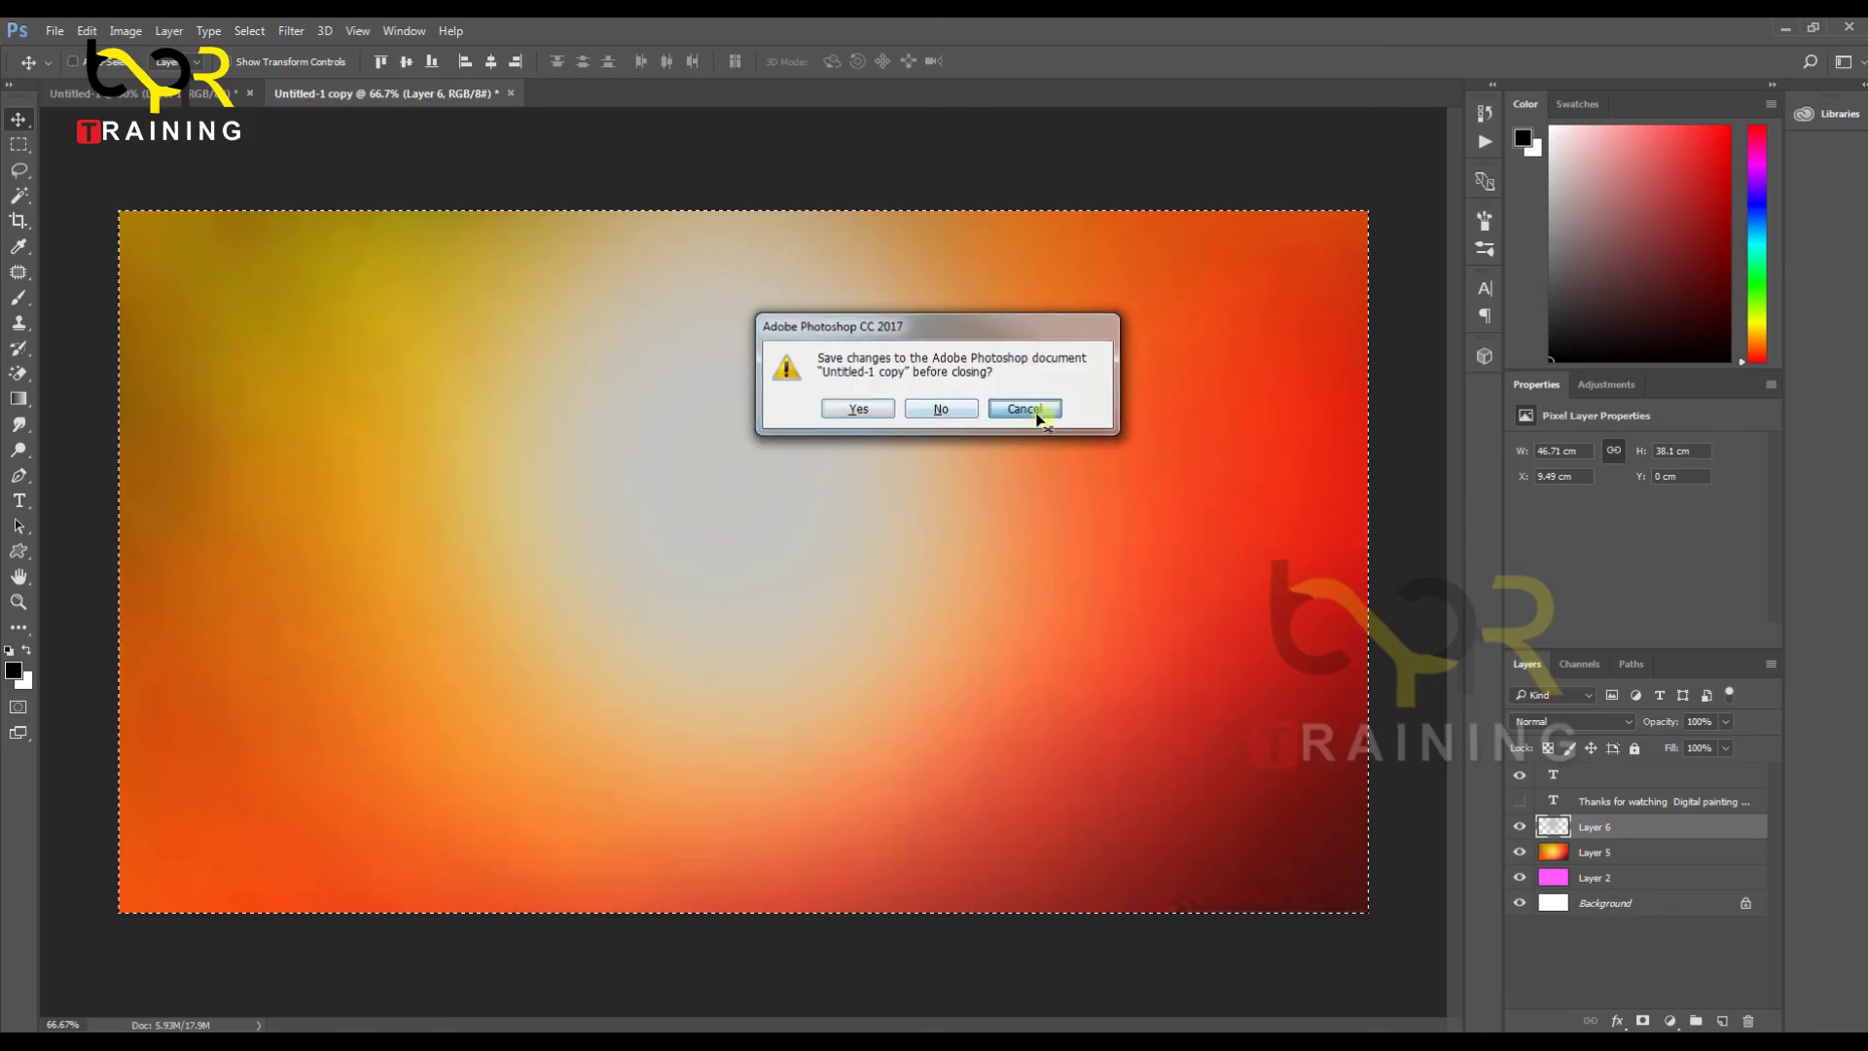
pyautogui.click(1025, 408)
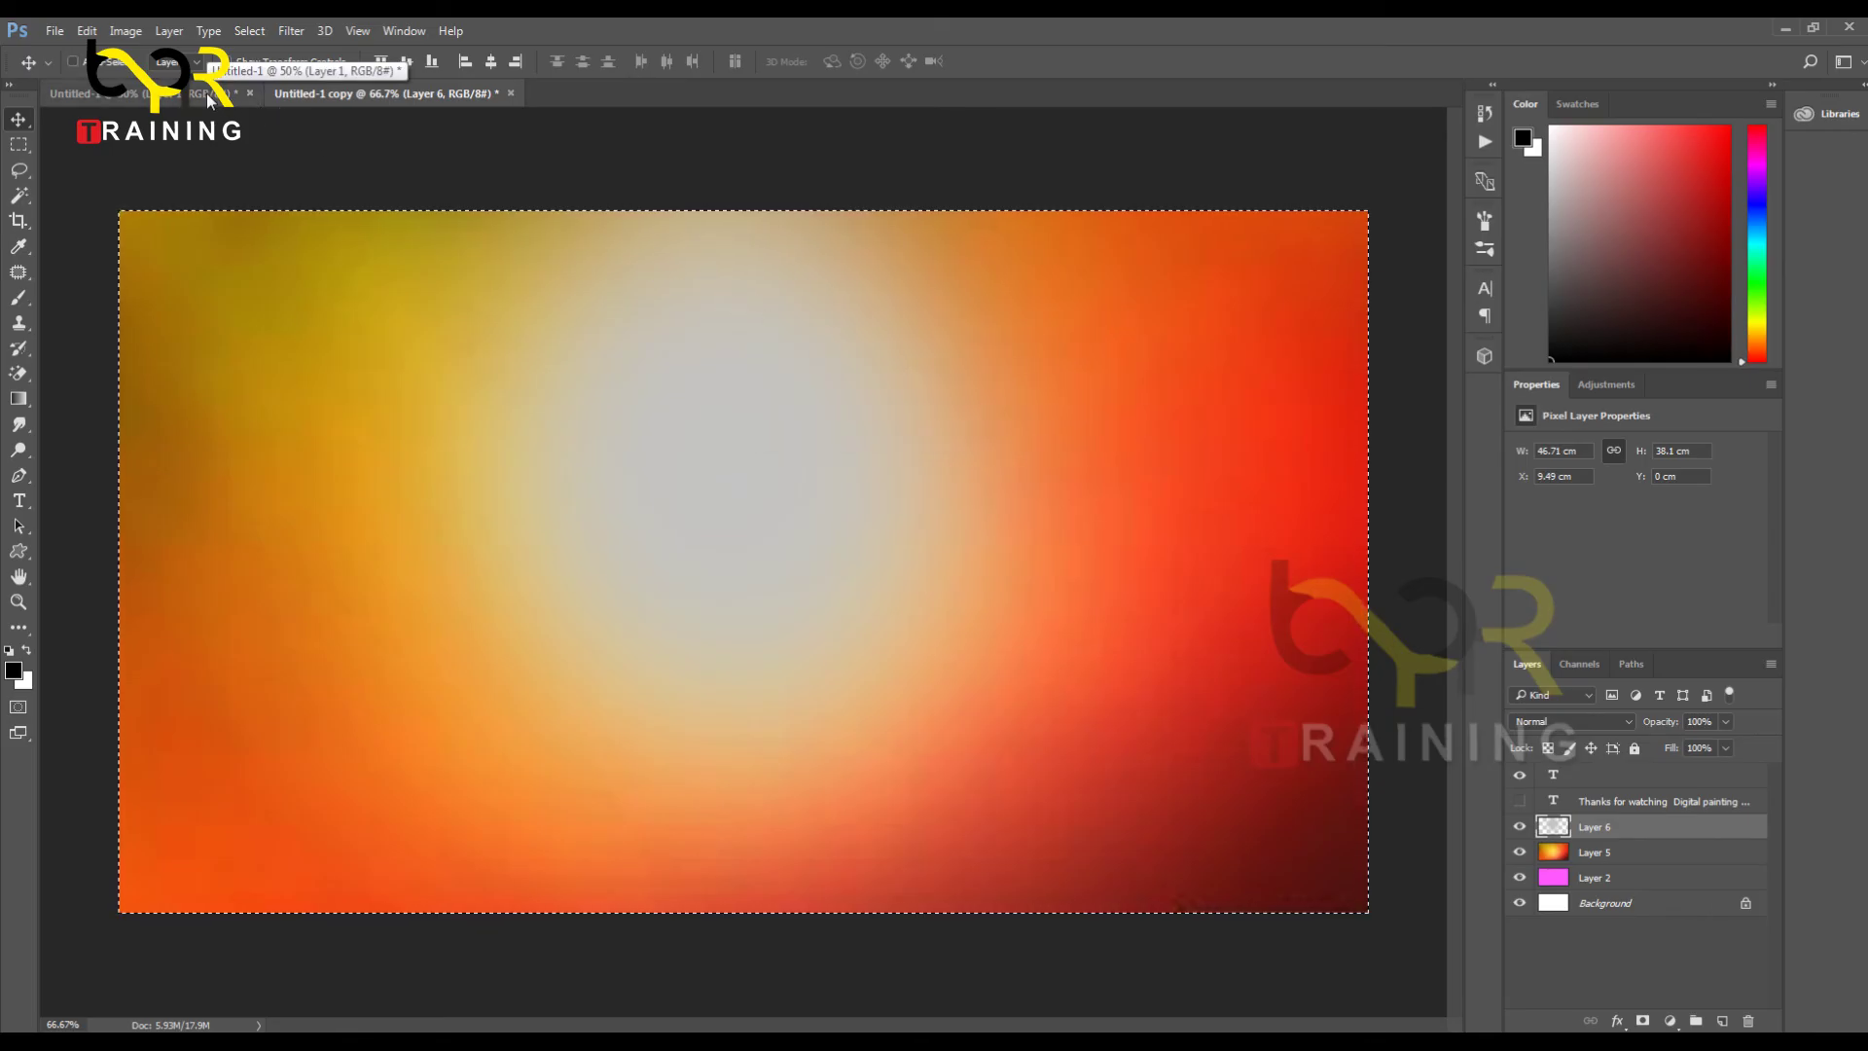
pyautogui.click(1620, 861)
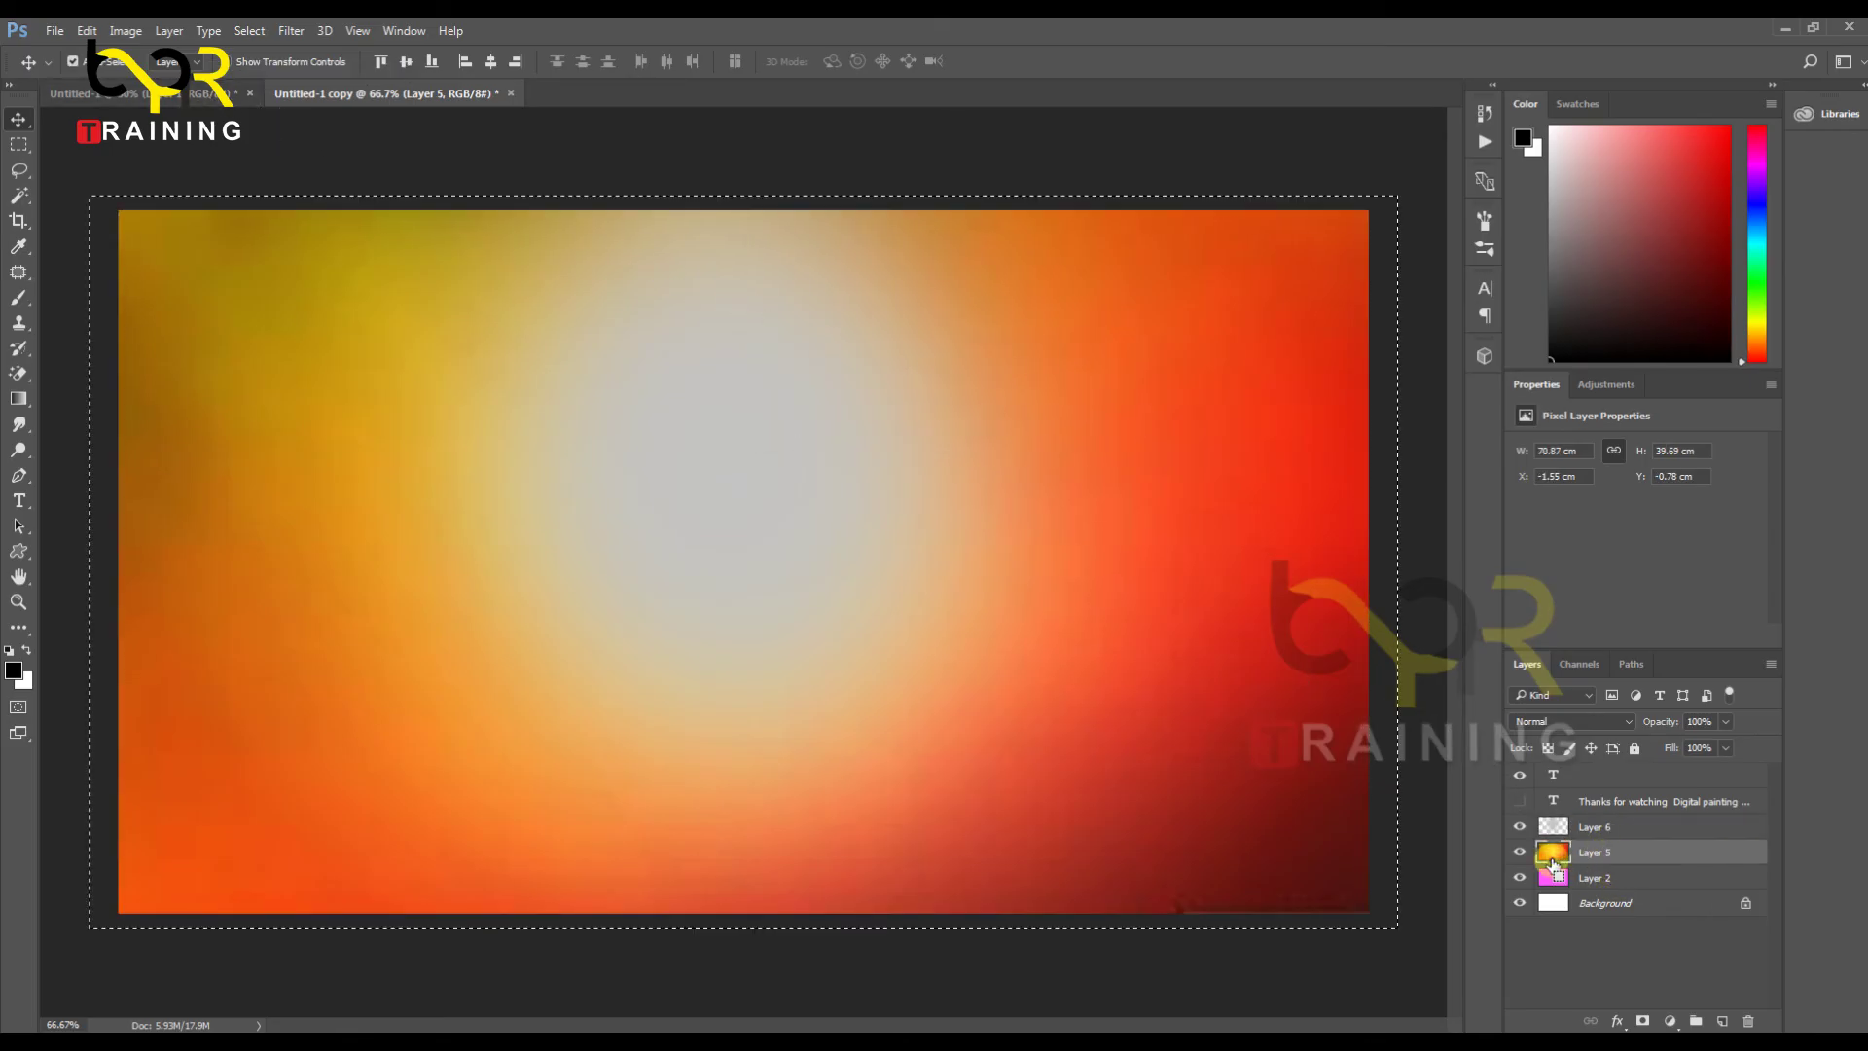
pyautogui.keyDown('ctrl'); pyautogui.click(1551, 853); pyautogui.keyUp('ctrl')
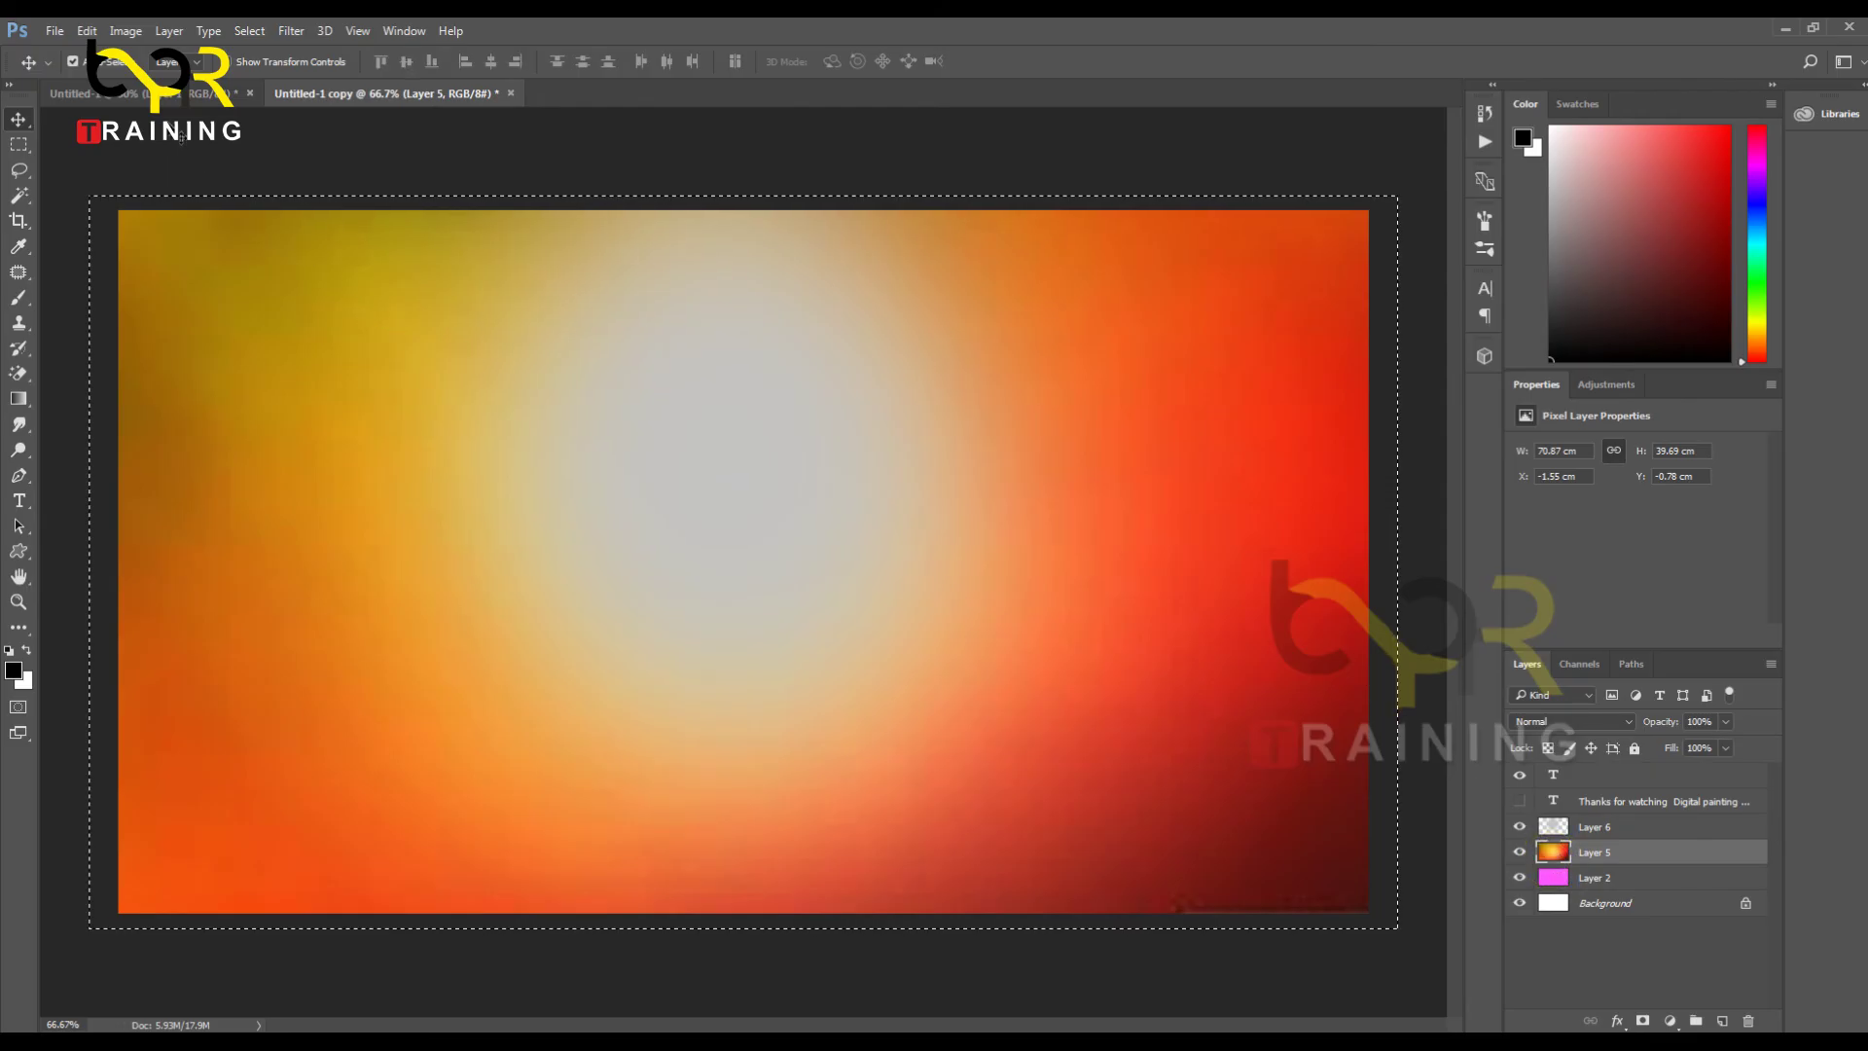
pyautogui.click(98, 93)
pyautogui.hotkey('ctrl', 'v')
# Step: Reposition the pasted gradient to cover the whole canvas and move its layer below Layer 2
pyautogui.hotkey('ctrl', 't')
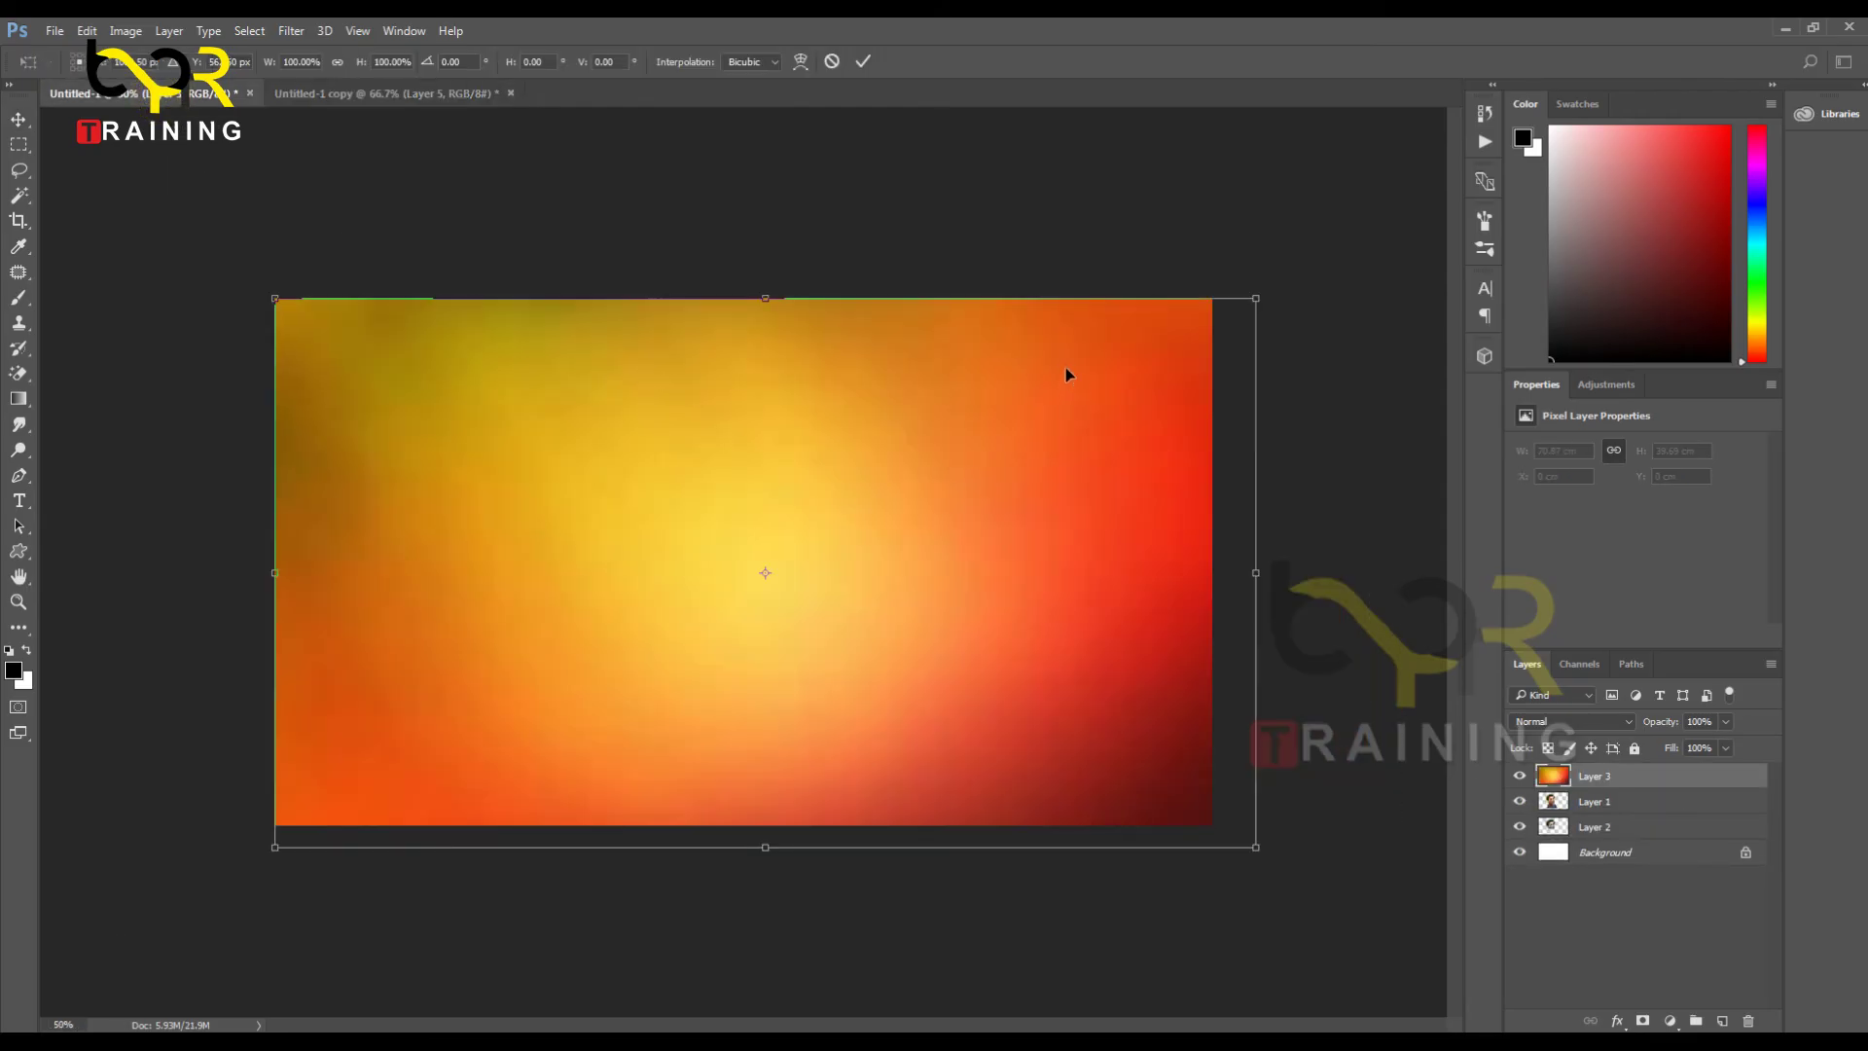
pyautogui.moveTo(992, 375); pyautogui.dragTo(975, 360)
pyautogui.doubleClick(975, 360)
pyautogui.hotkey('ctrl', '[')
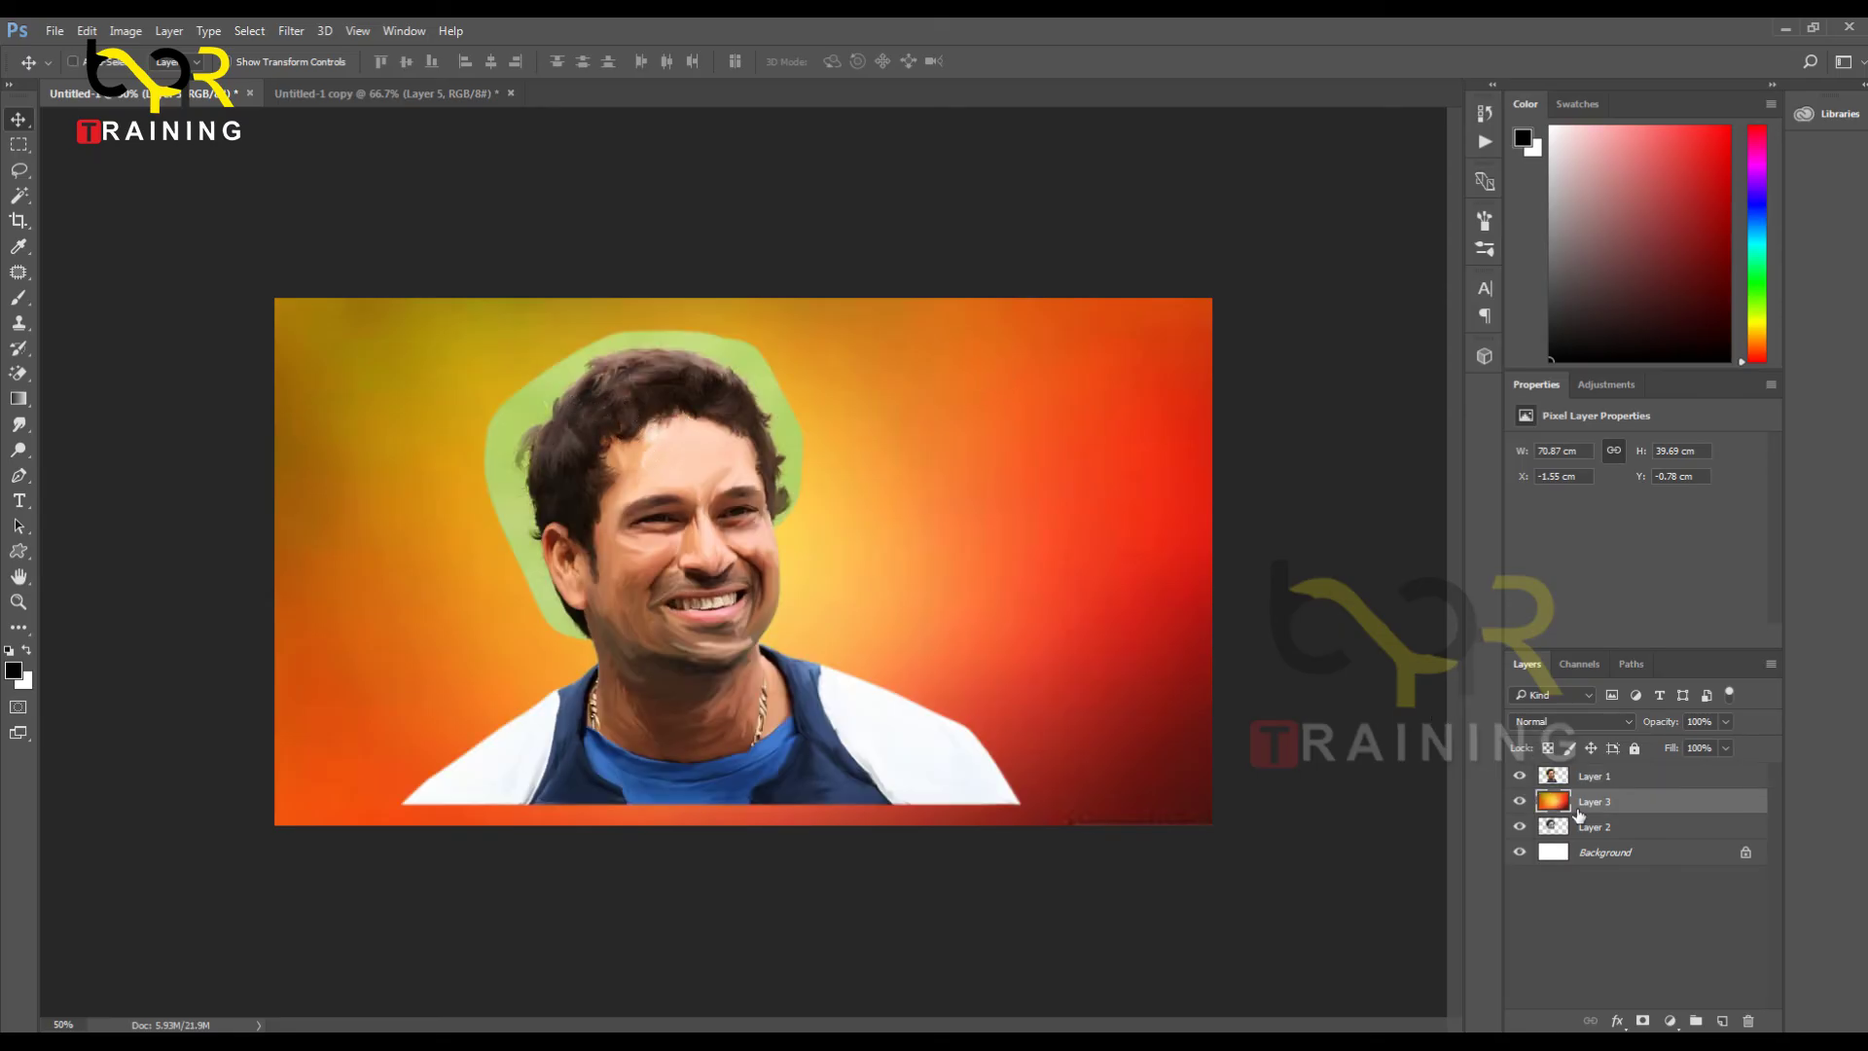
pyautogui.moveTo(1586, 815); pyautogui.dragTo(1671, 824)
# Step: With Layer 1 temporarily hidden, set Layer 2's gray halo as the white point in Curves to blend it into the gradient
pyautogui.click(1596, 775)
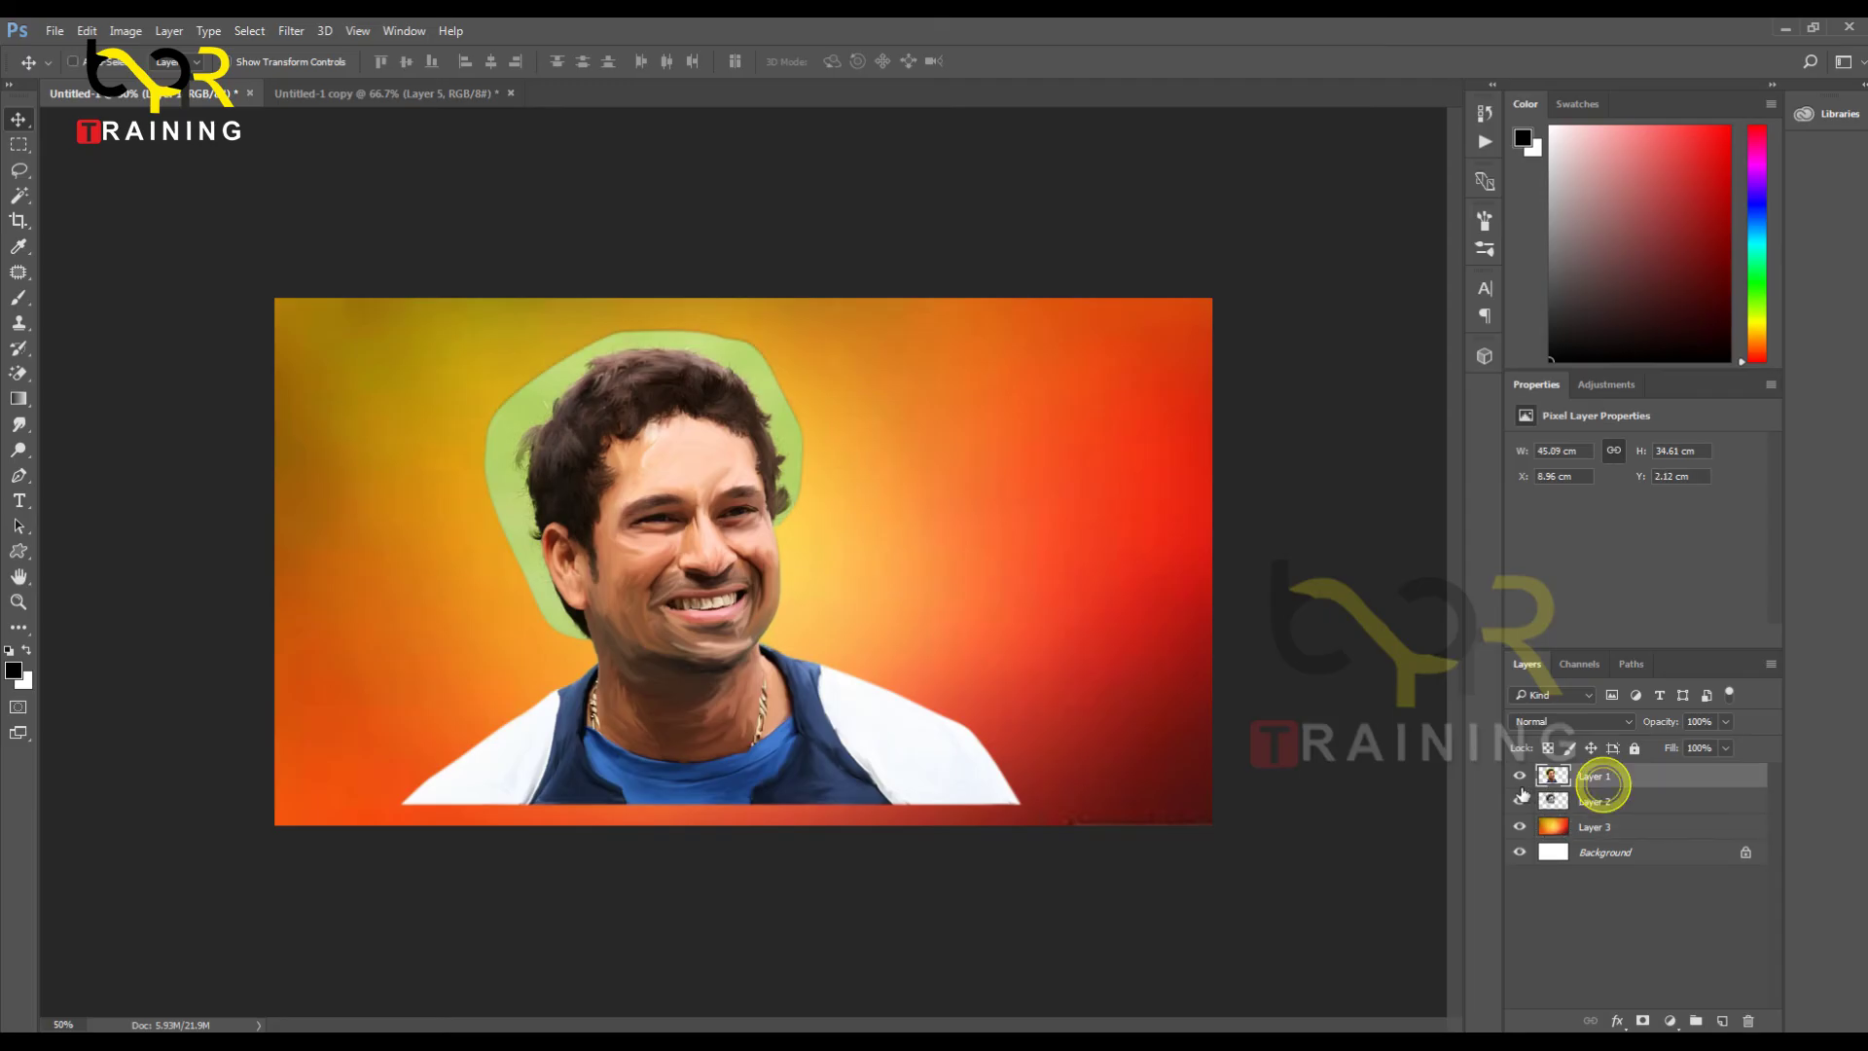
pyautogui.click(1519, 776)
pyautogui.click(1611, 808)
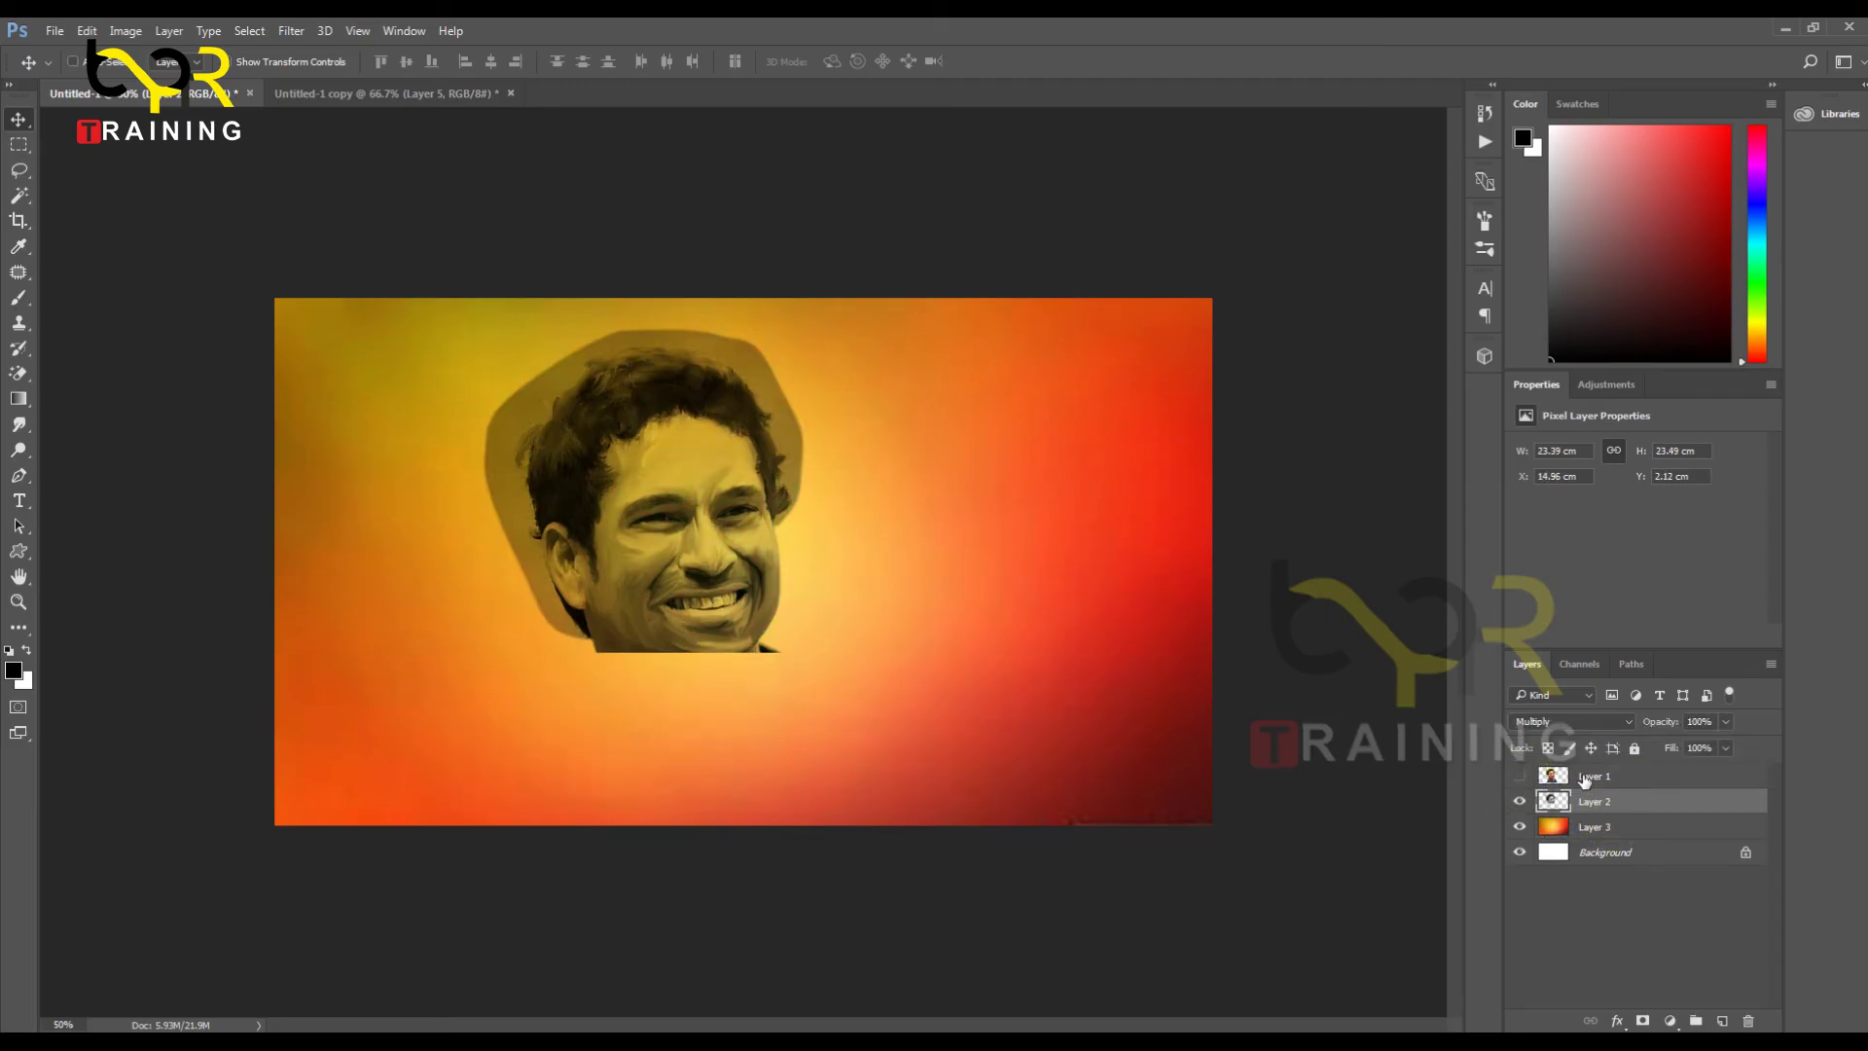
pyautogui.hotkey('ctrl', 'm')
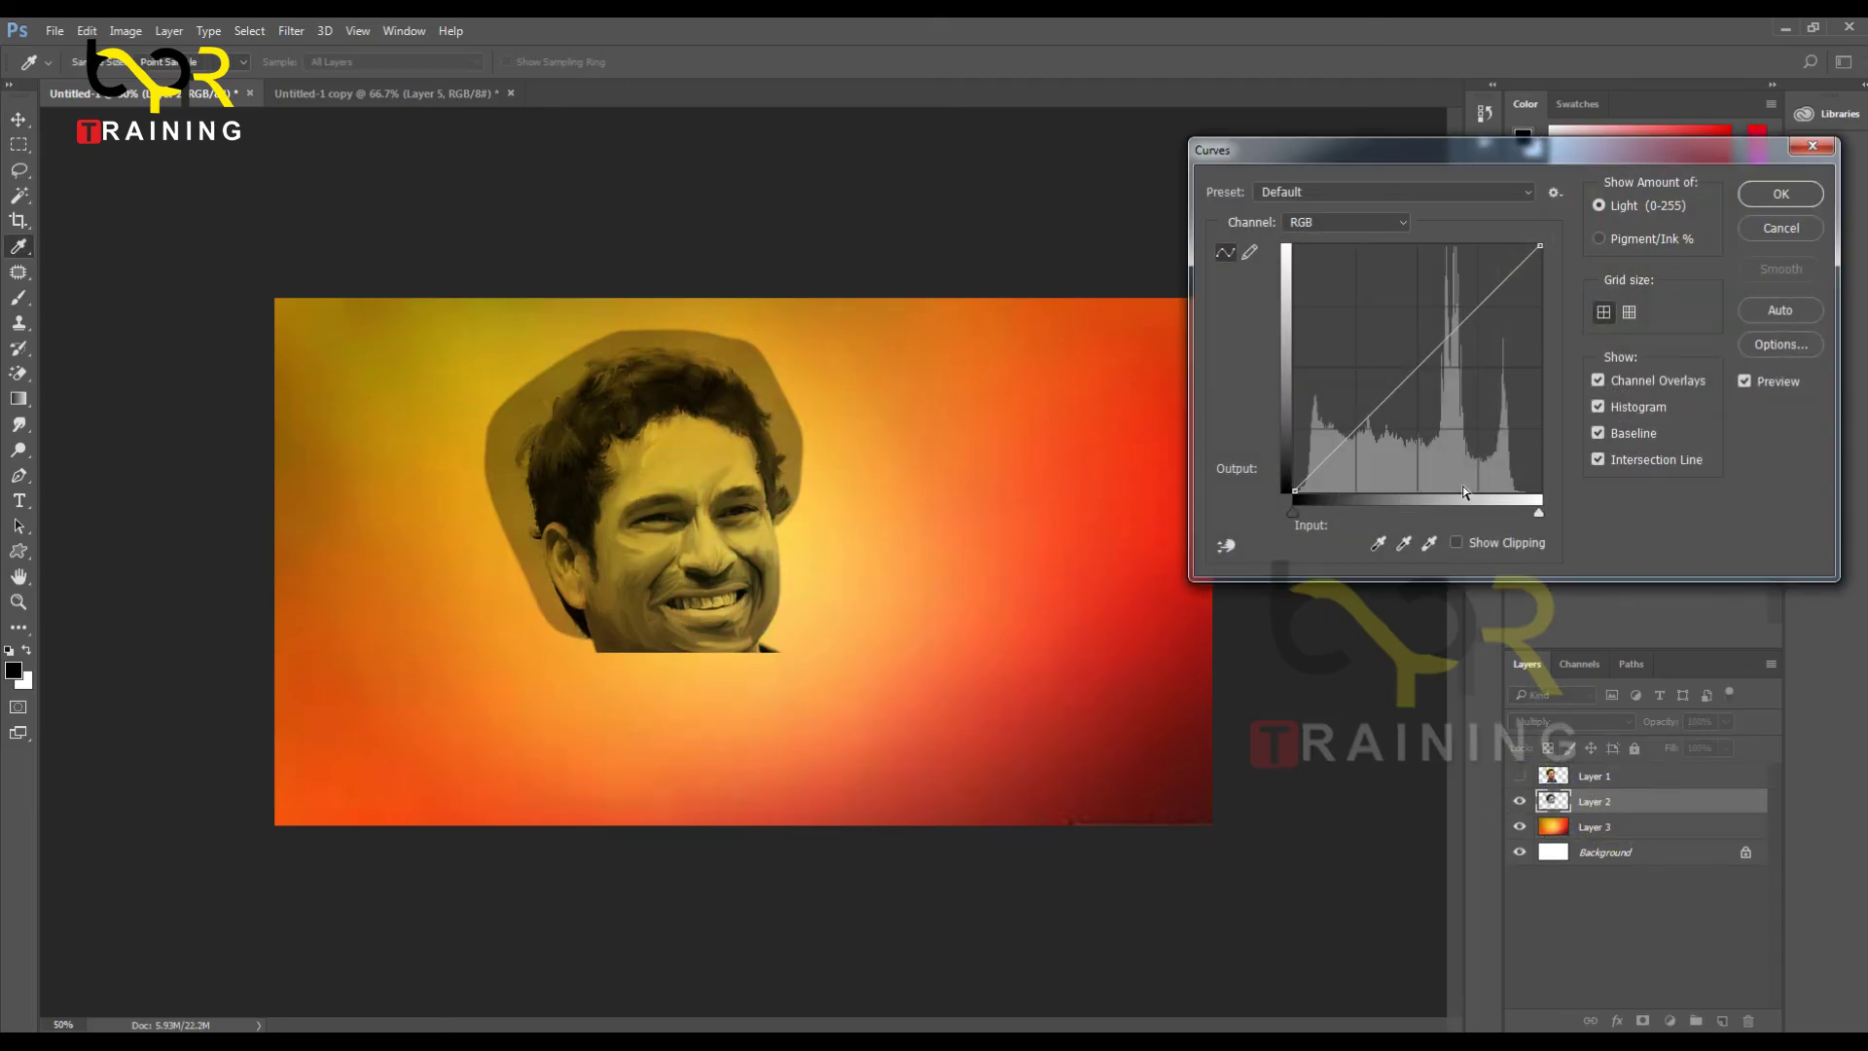
pyautogui.click(1429, 543)
pyautogui.click(628, 334)
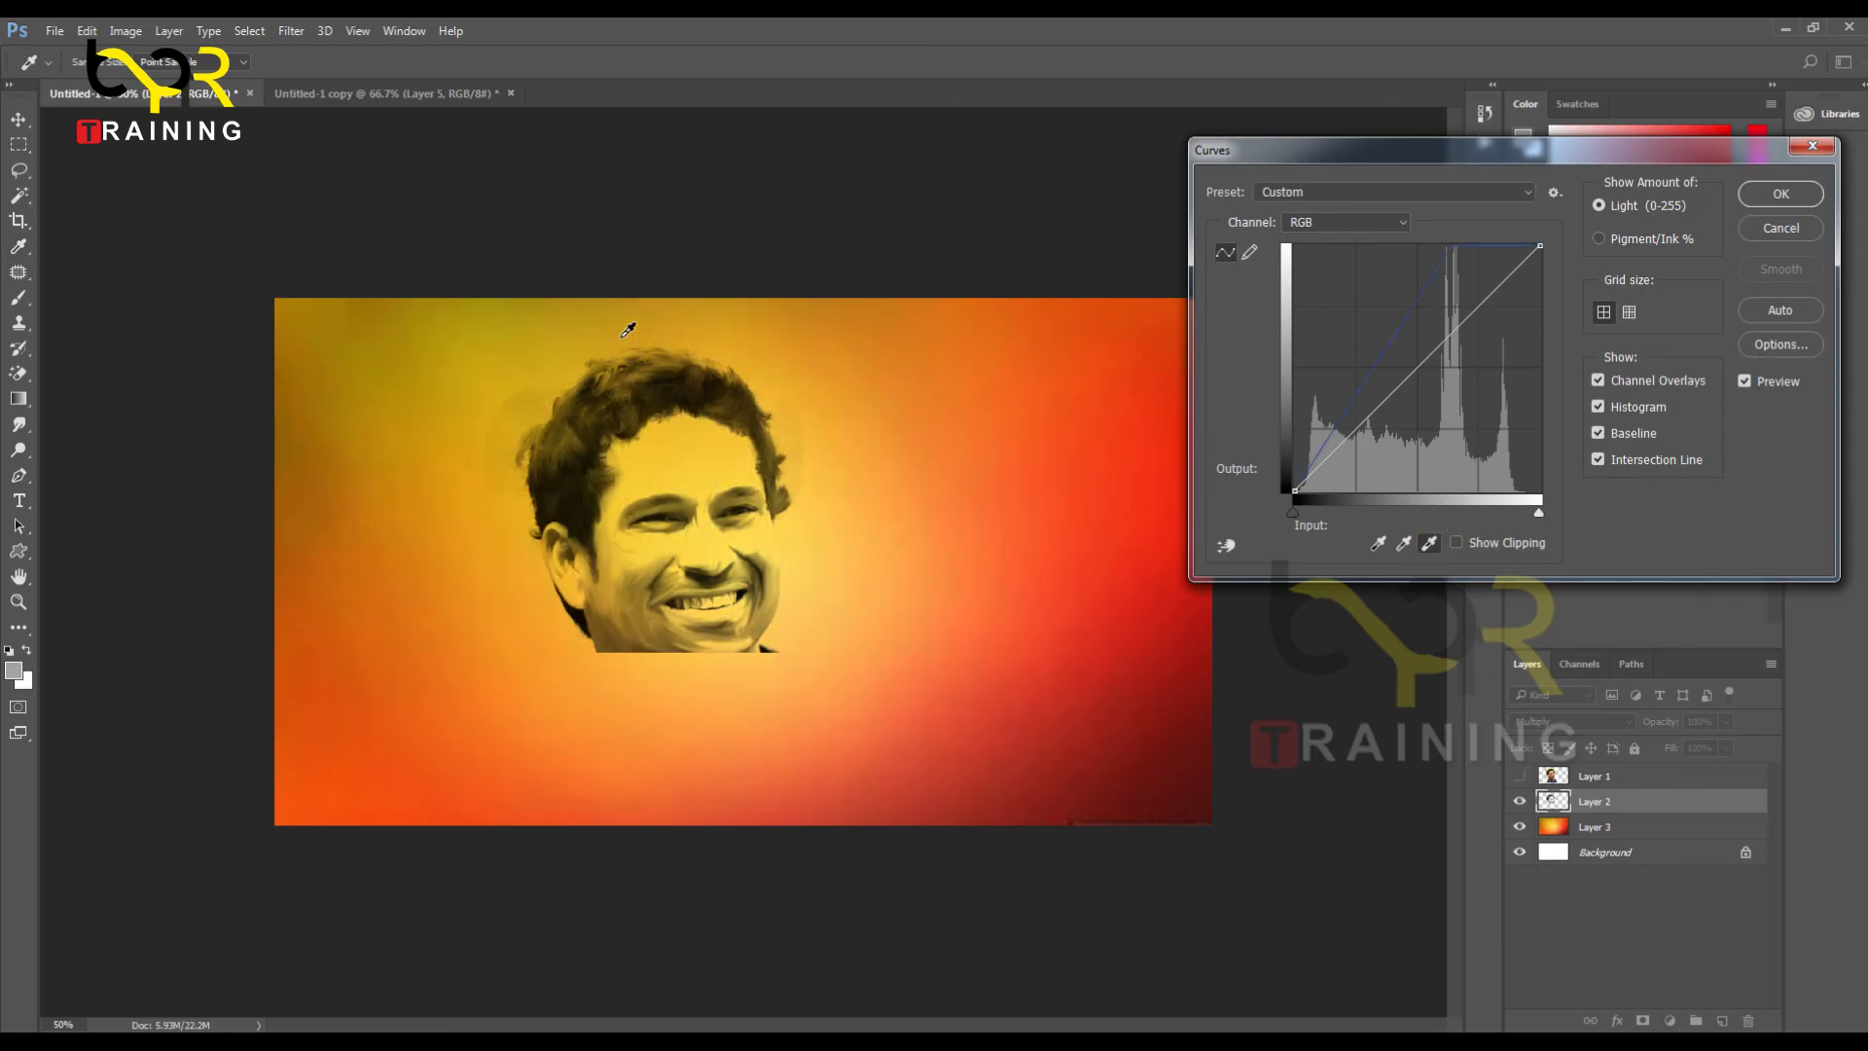
pyautogui.press('Return')
pyautogui.click(1520, 775)
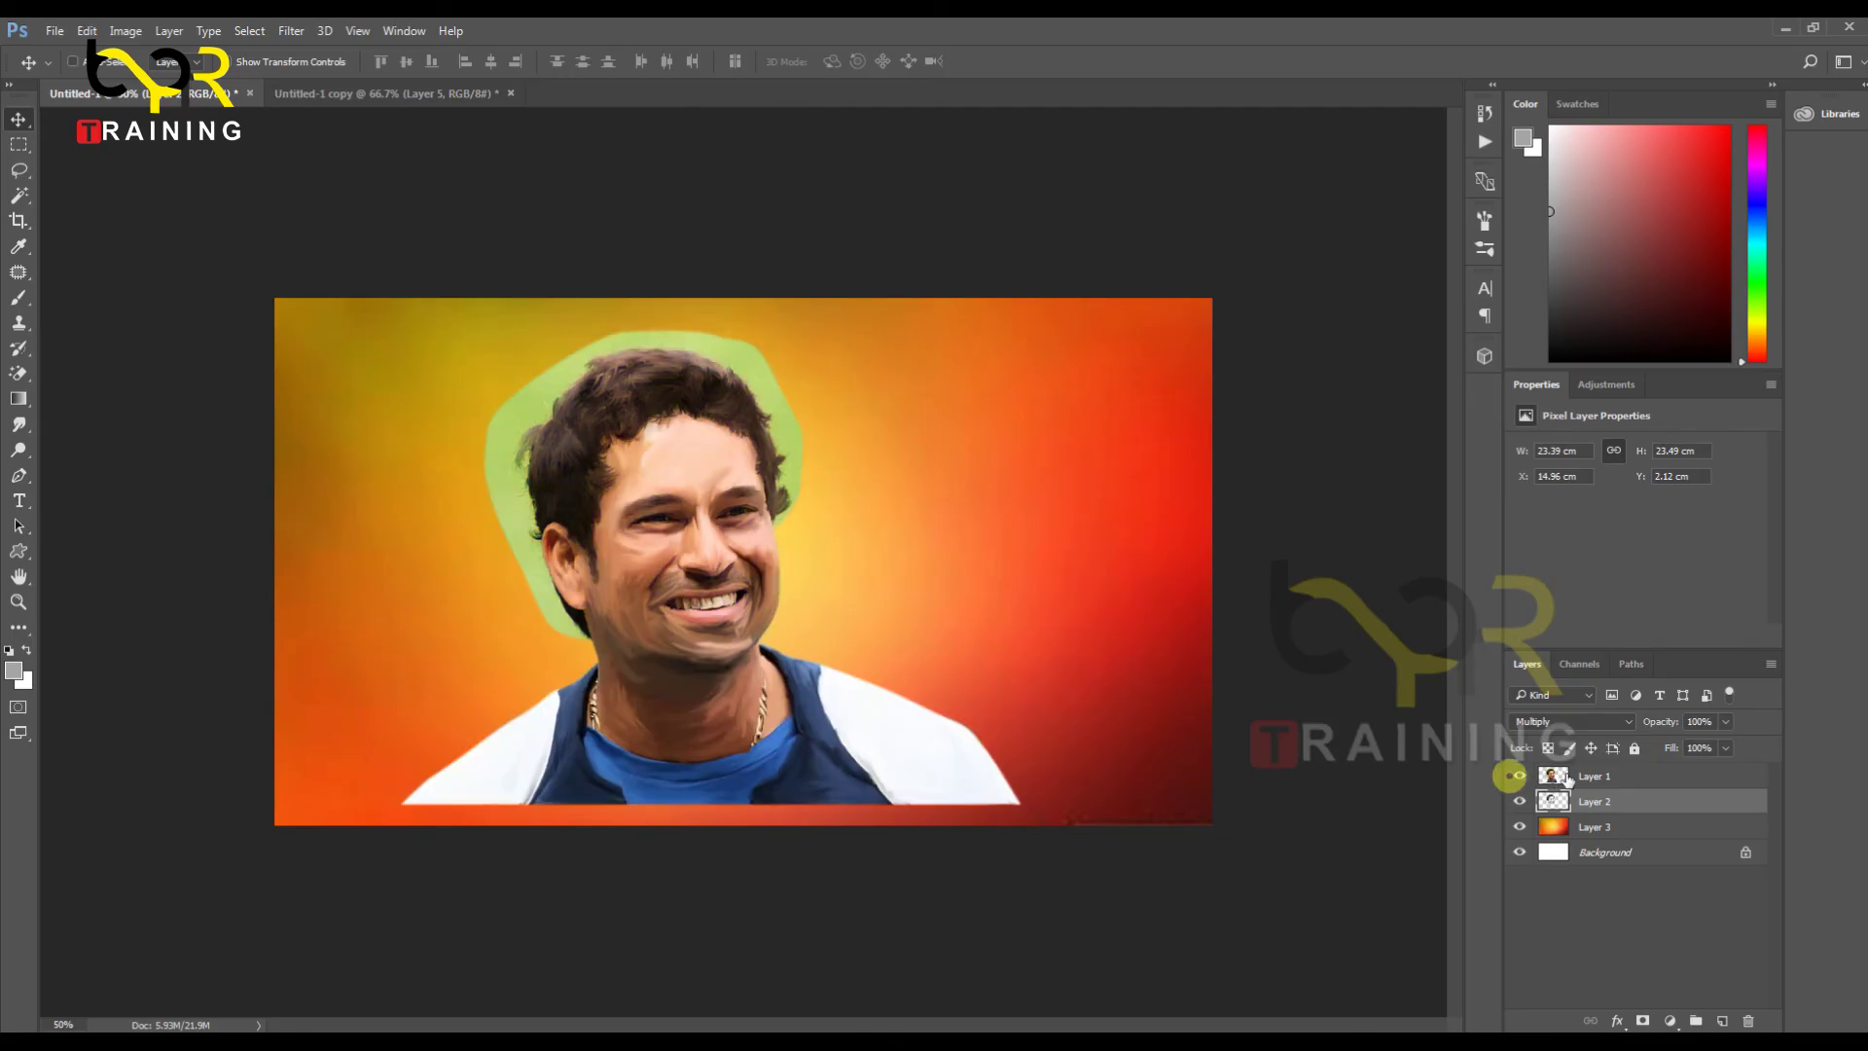
# Step: Erase part of the green halo beside the ear on Layer 1 with the 200 px eraser
pyautogui.click(1580, 776)
pyautogui.click(503, 552)
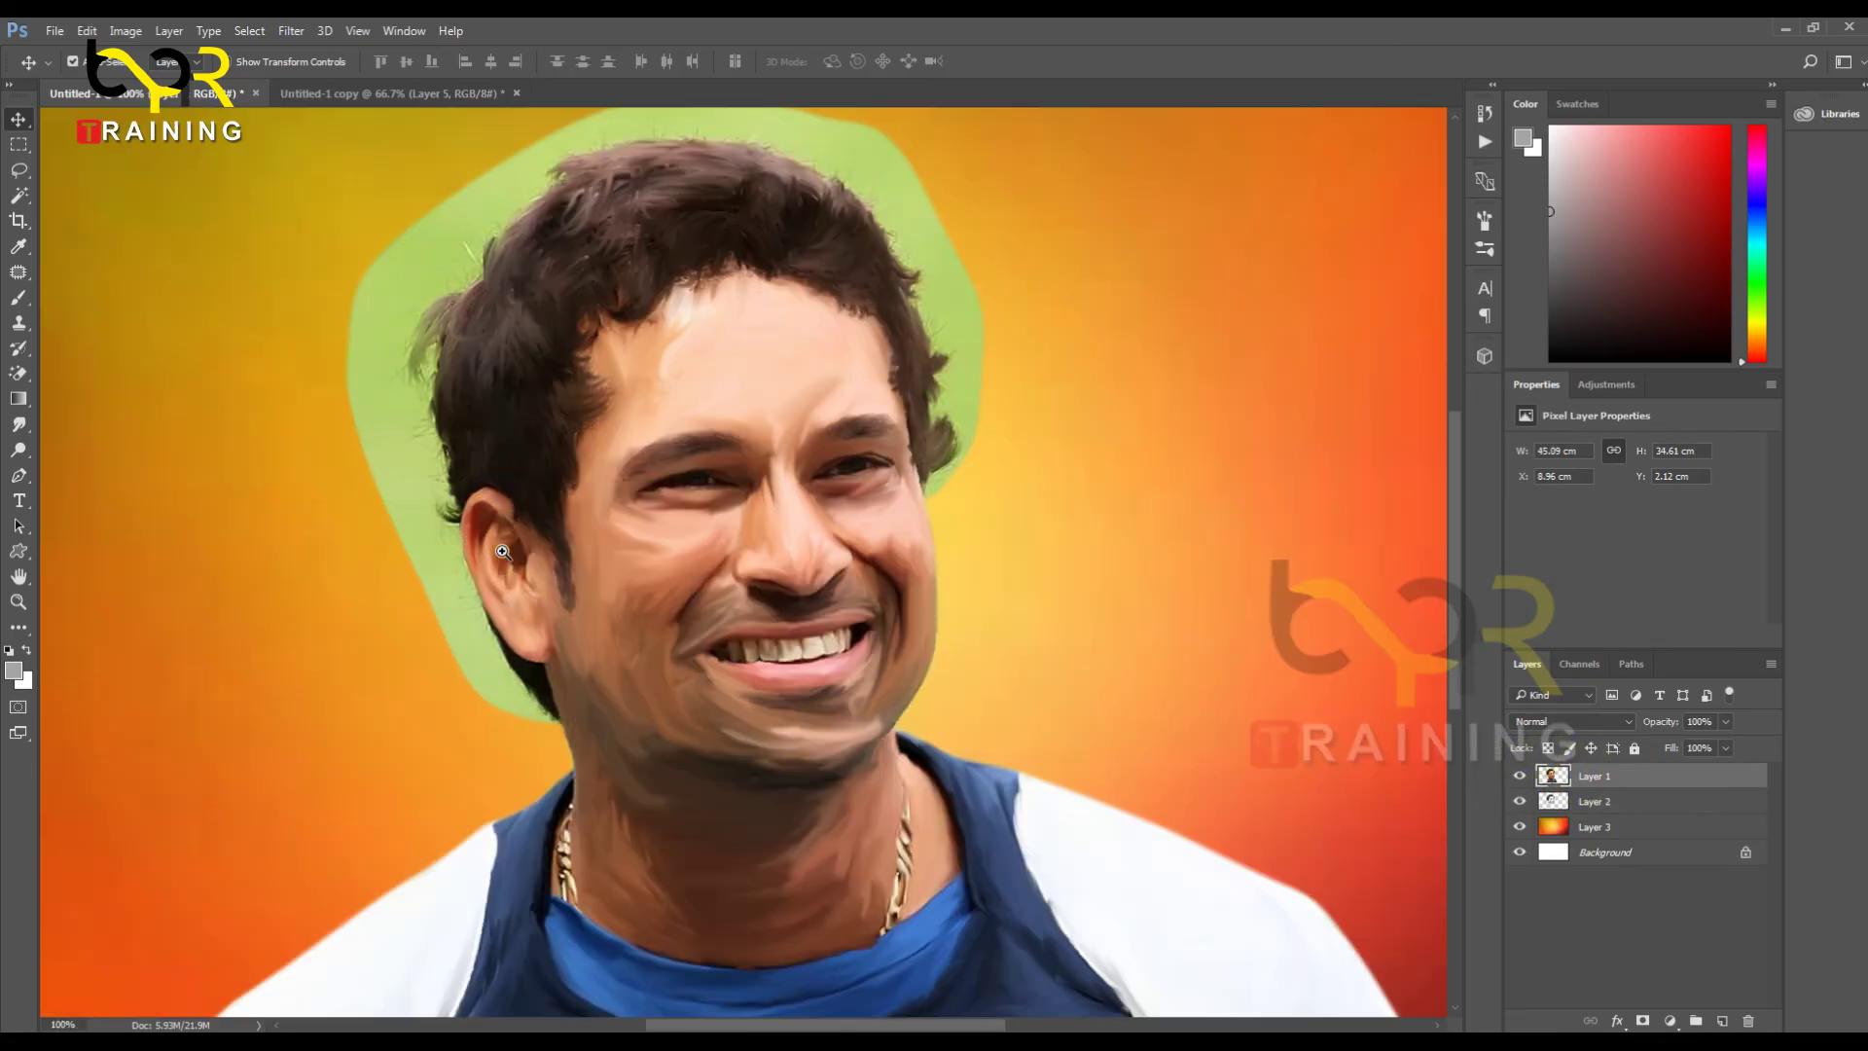
pyautogui.click(502, 551)
pyautogui.press('e')
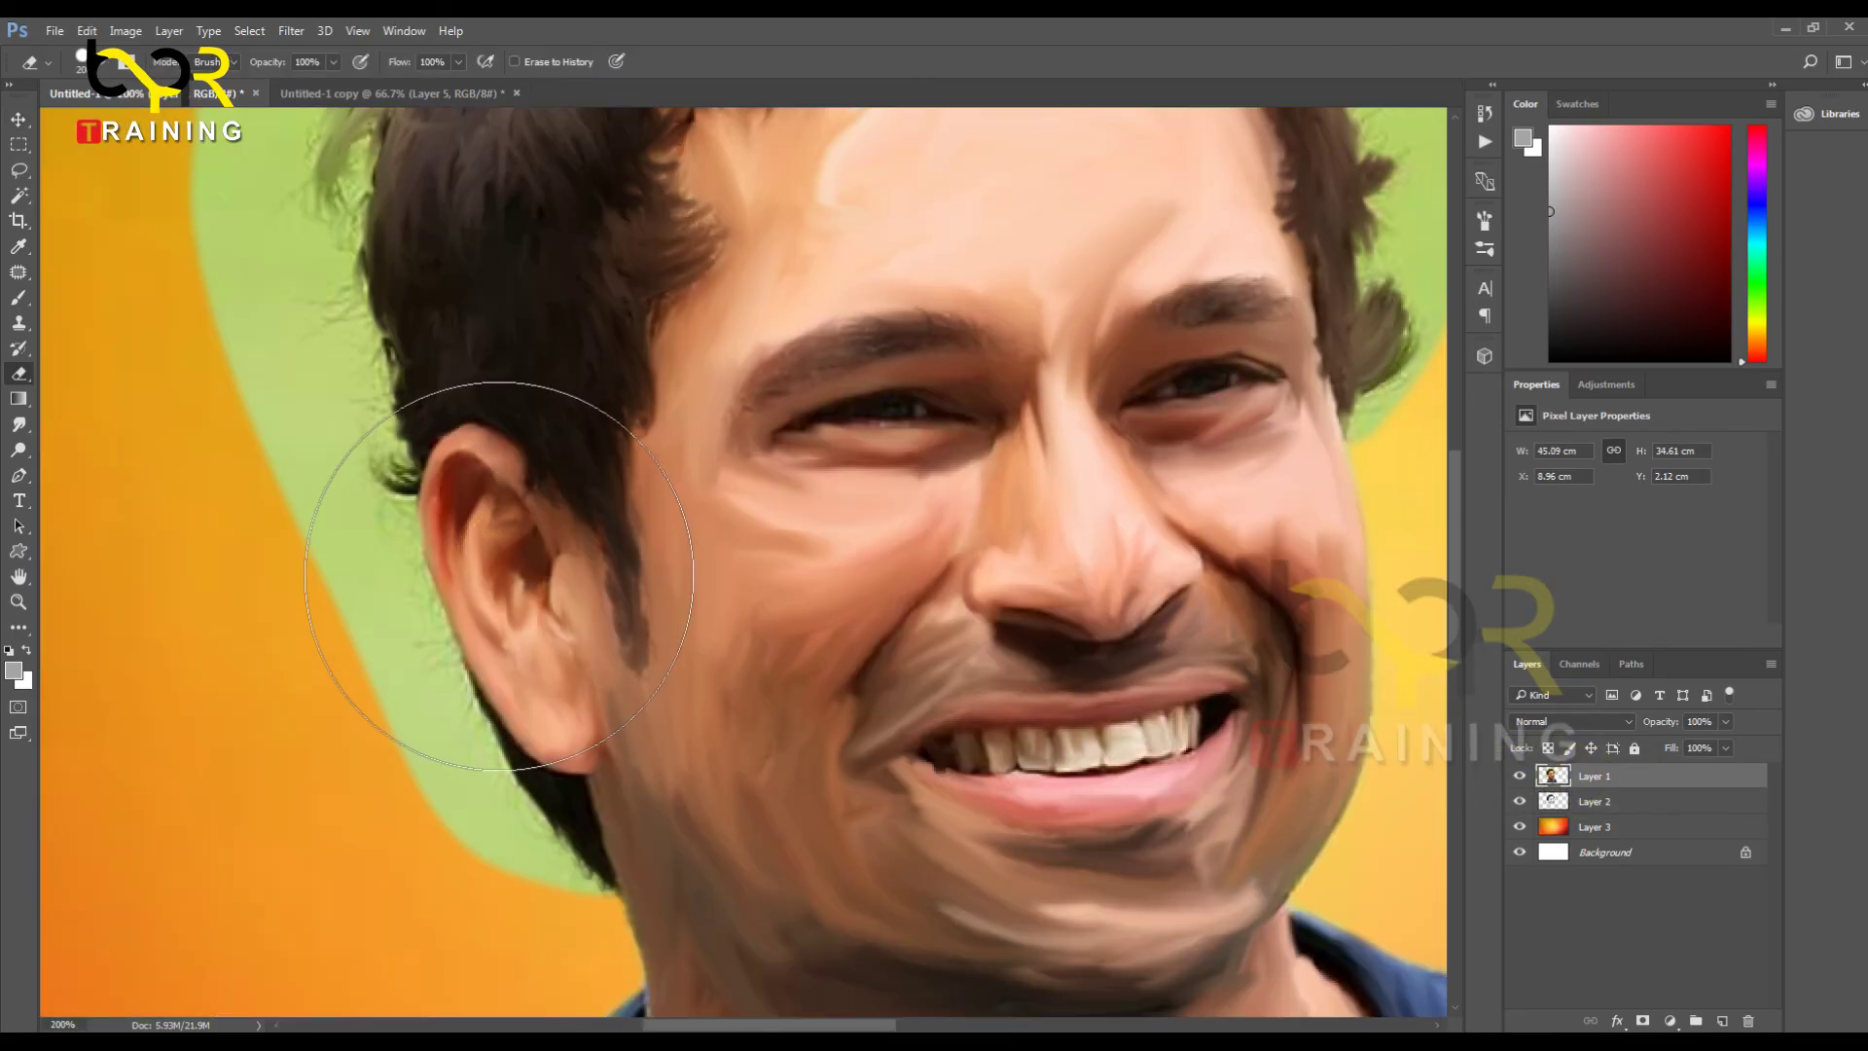
pyautogui.rightClick(458, 584)
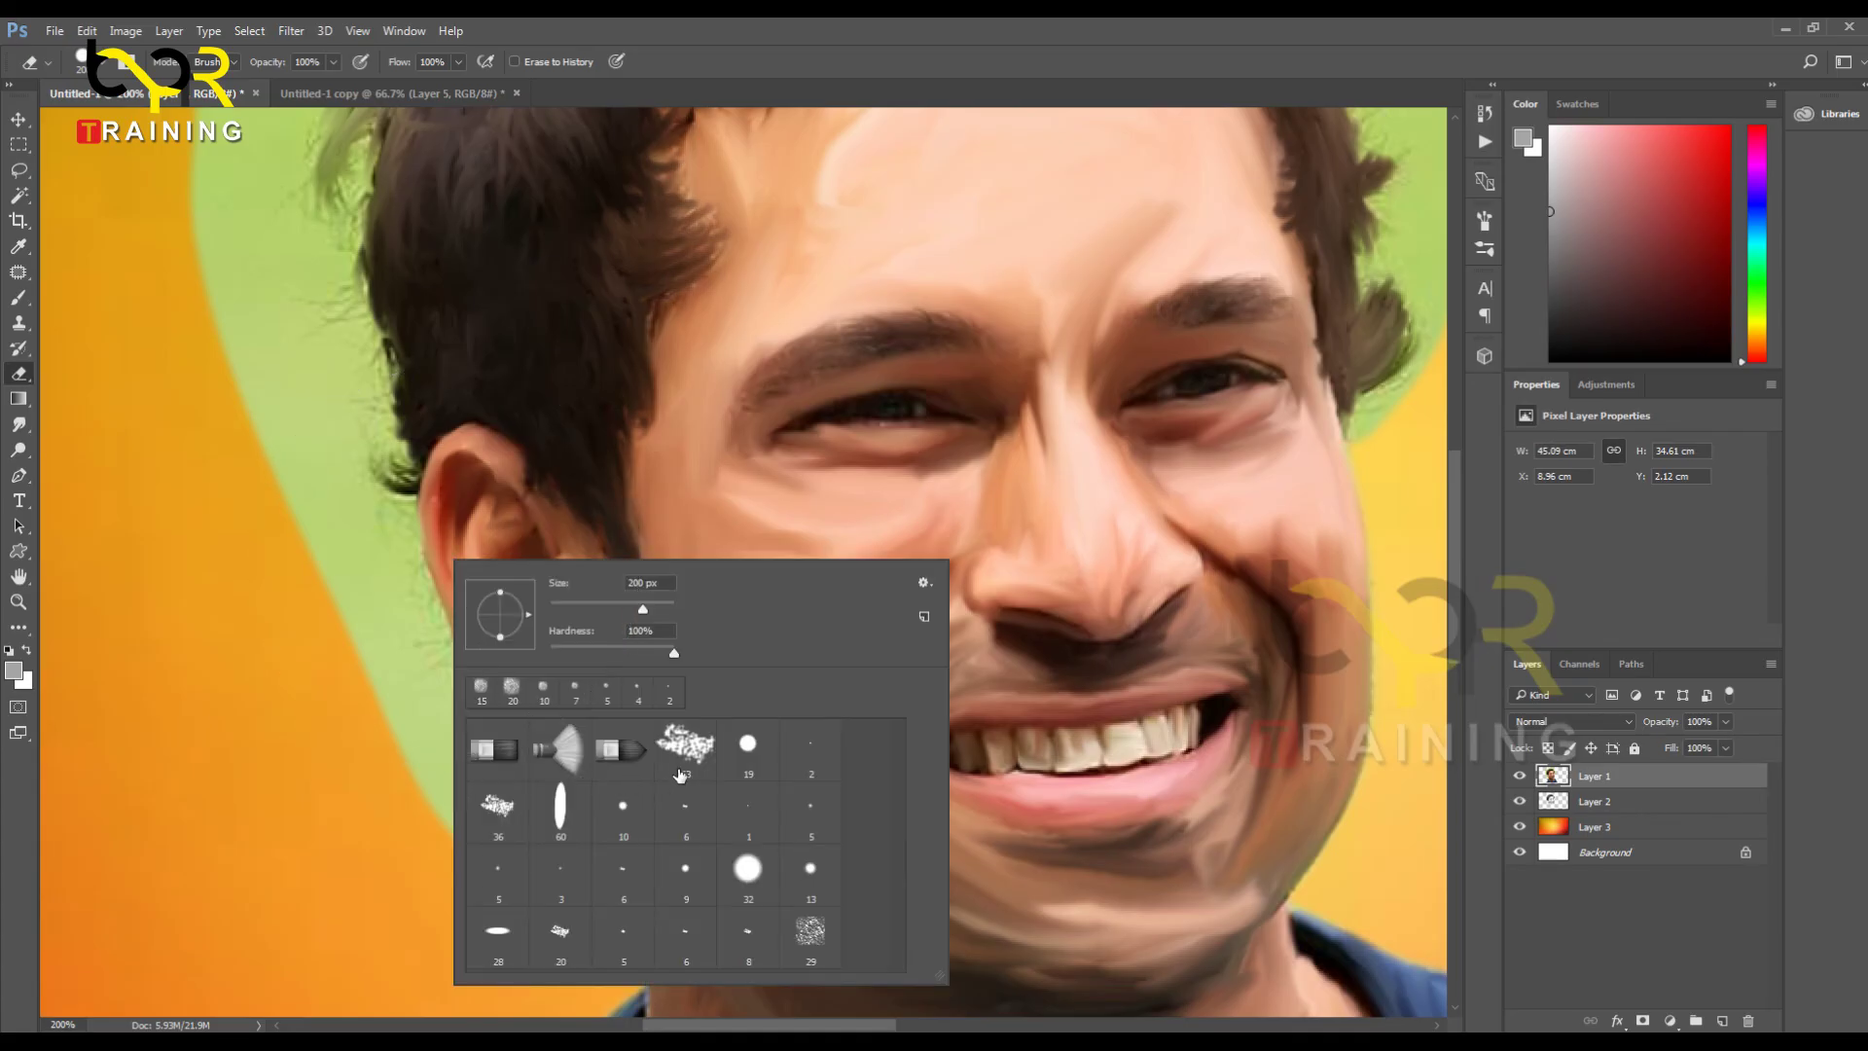
pyautogui.scroll(3, 680, 775)
pyautogui.scroll(-4, 680, 784)
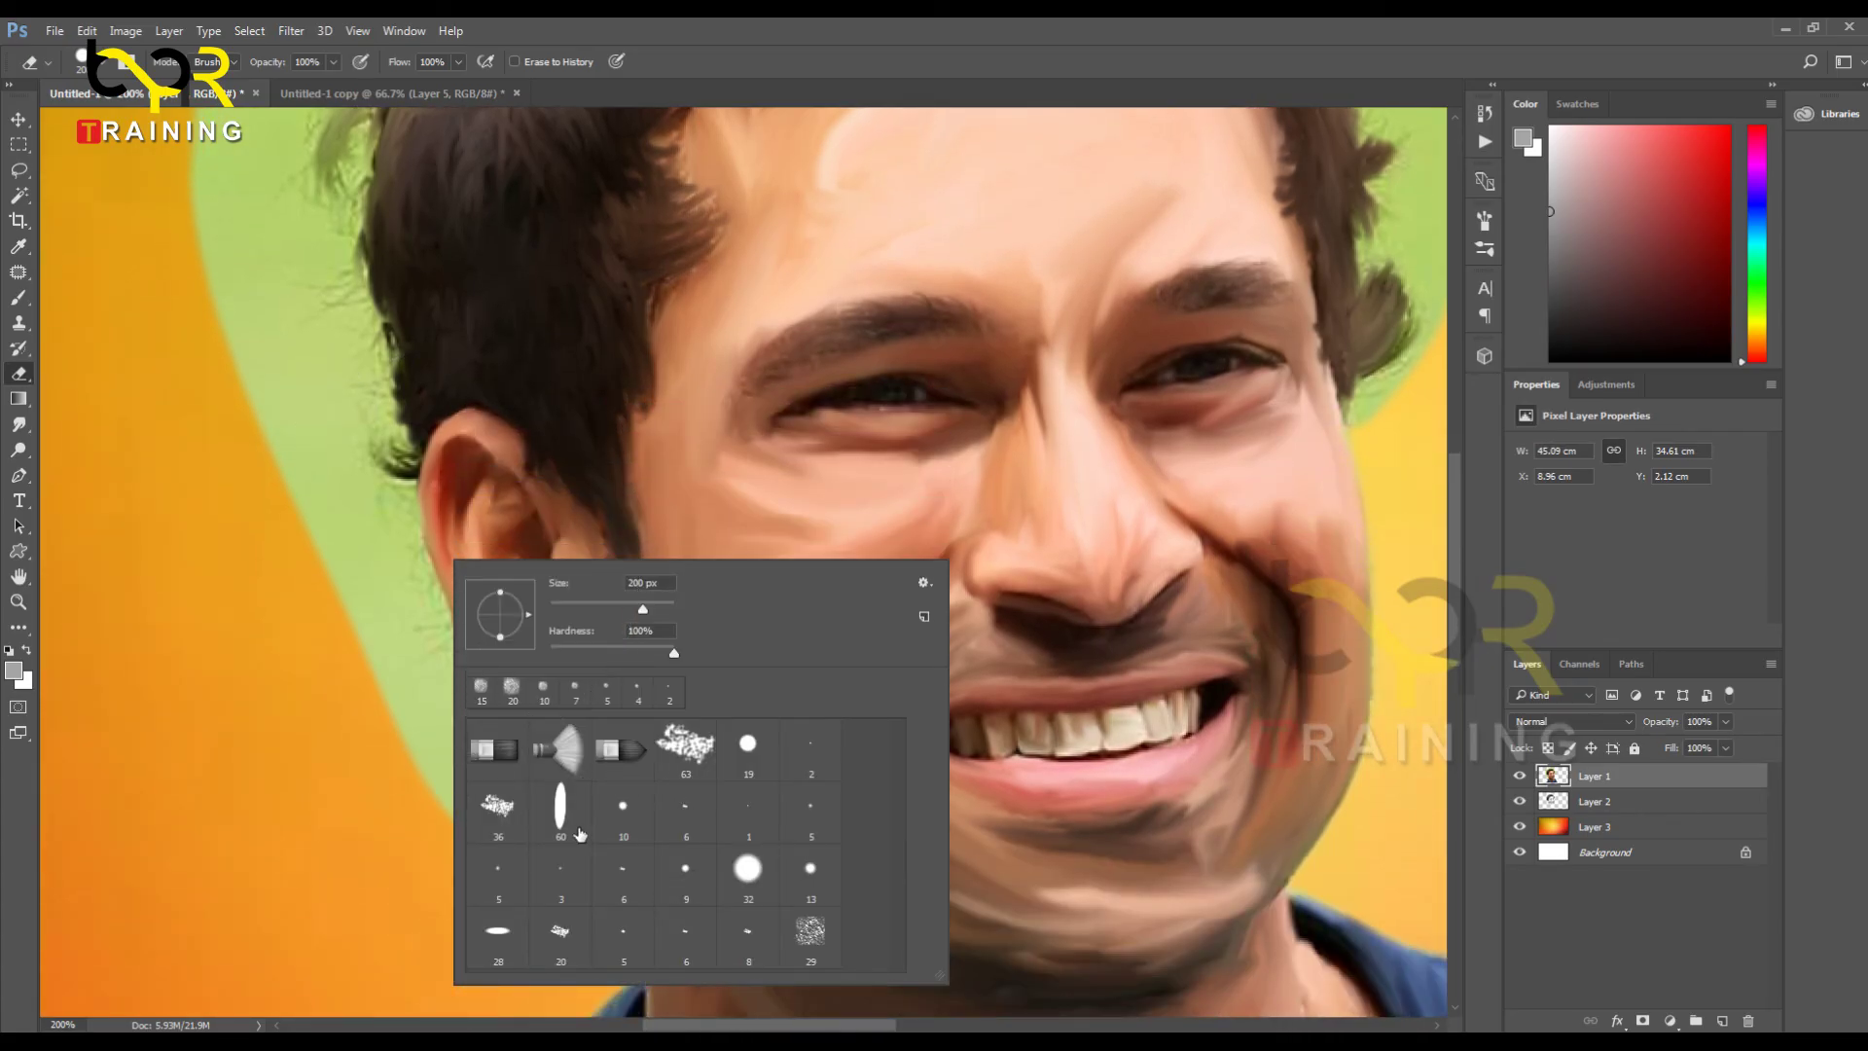
pyautogui.click(199, 690)
# Step: Switch the eraser to the 13 px brush tip and try it along the green halo beside the ear
pyautogui.rightClick(282, 634)
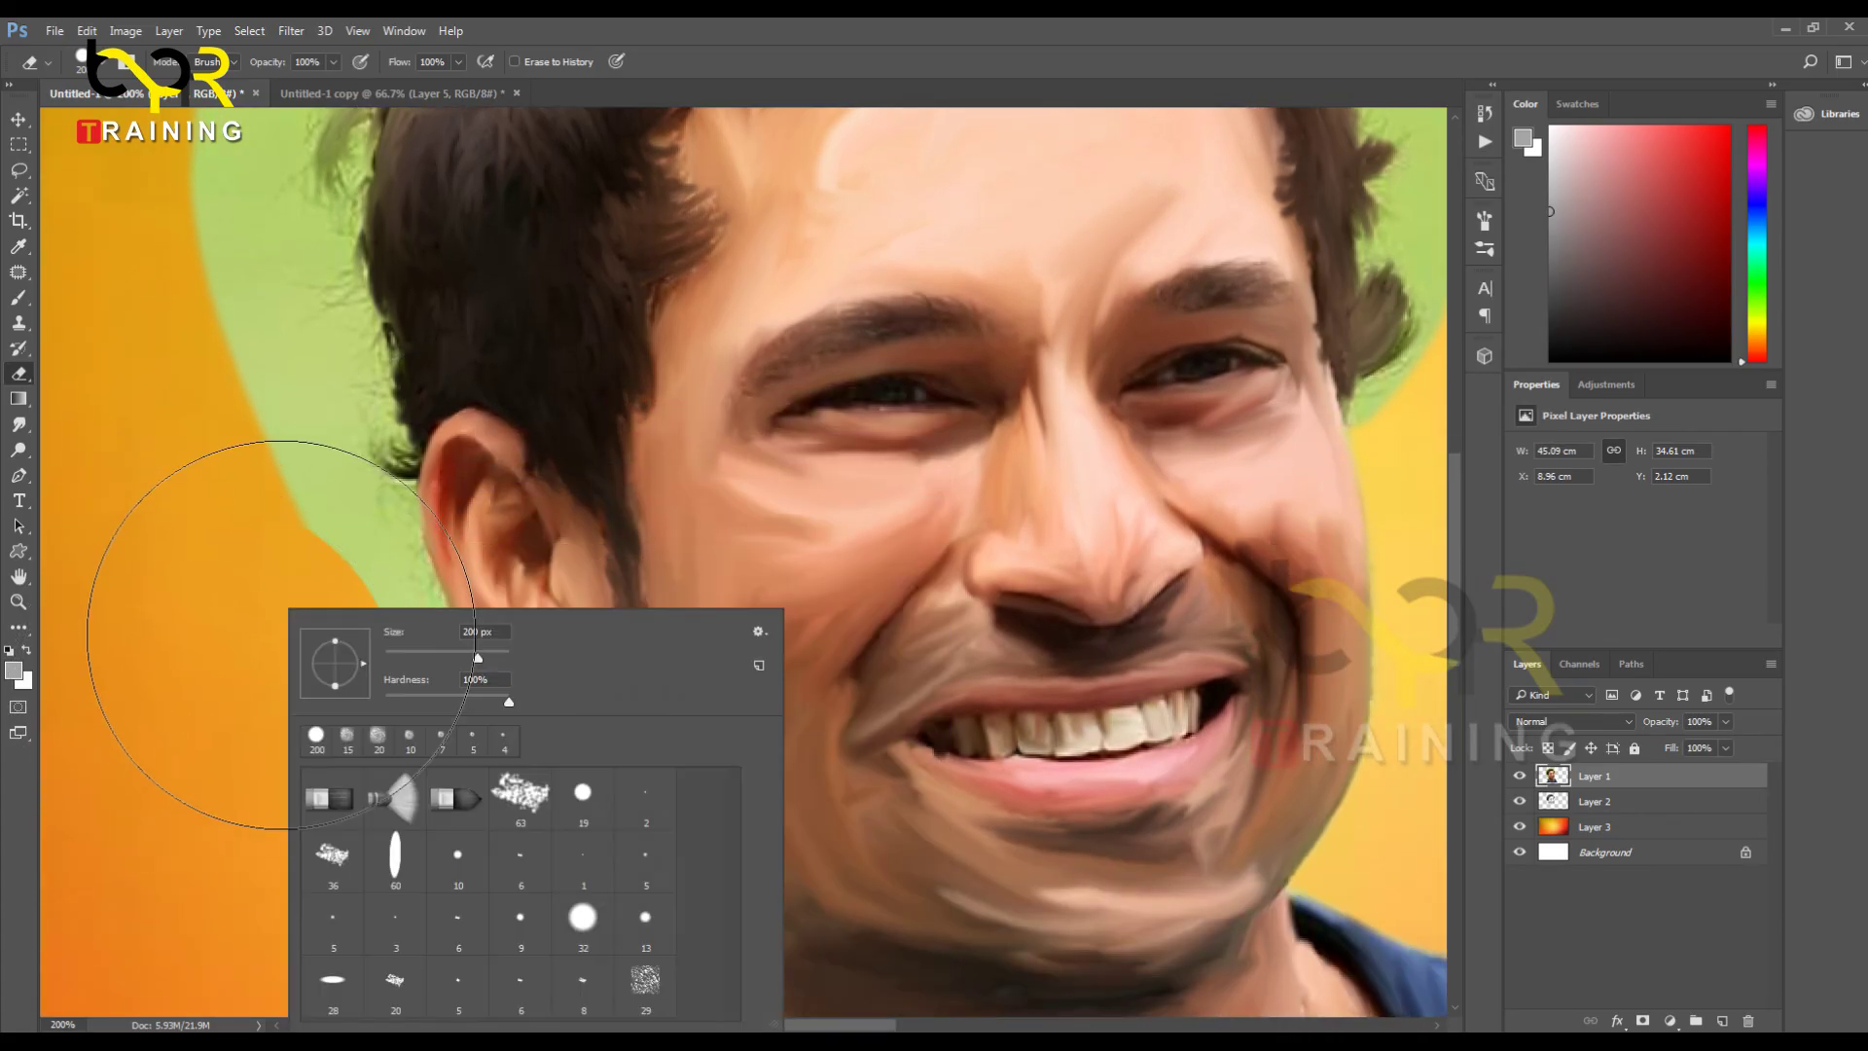
pyautogui.click(472, 742)
pyautogui.click(649, 932)
pyautogui.click(210, 666)
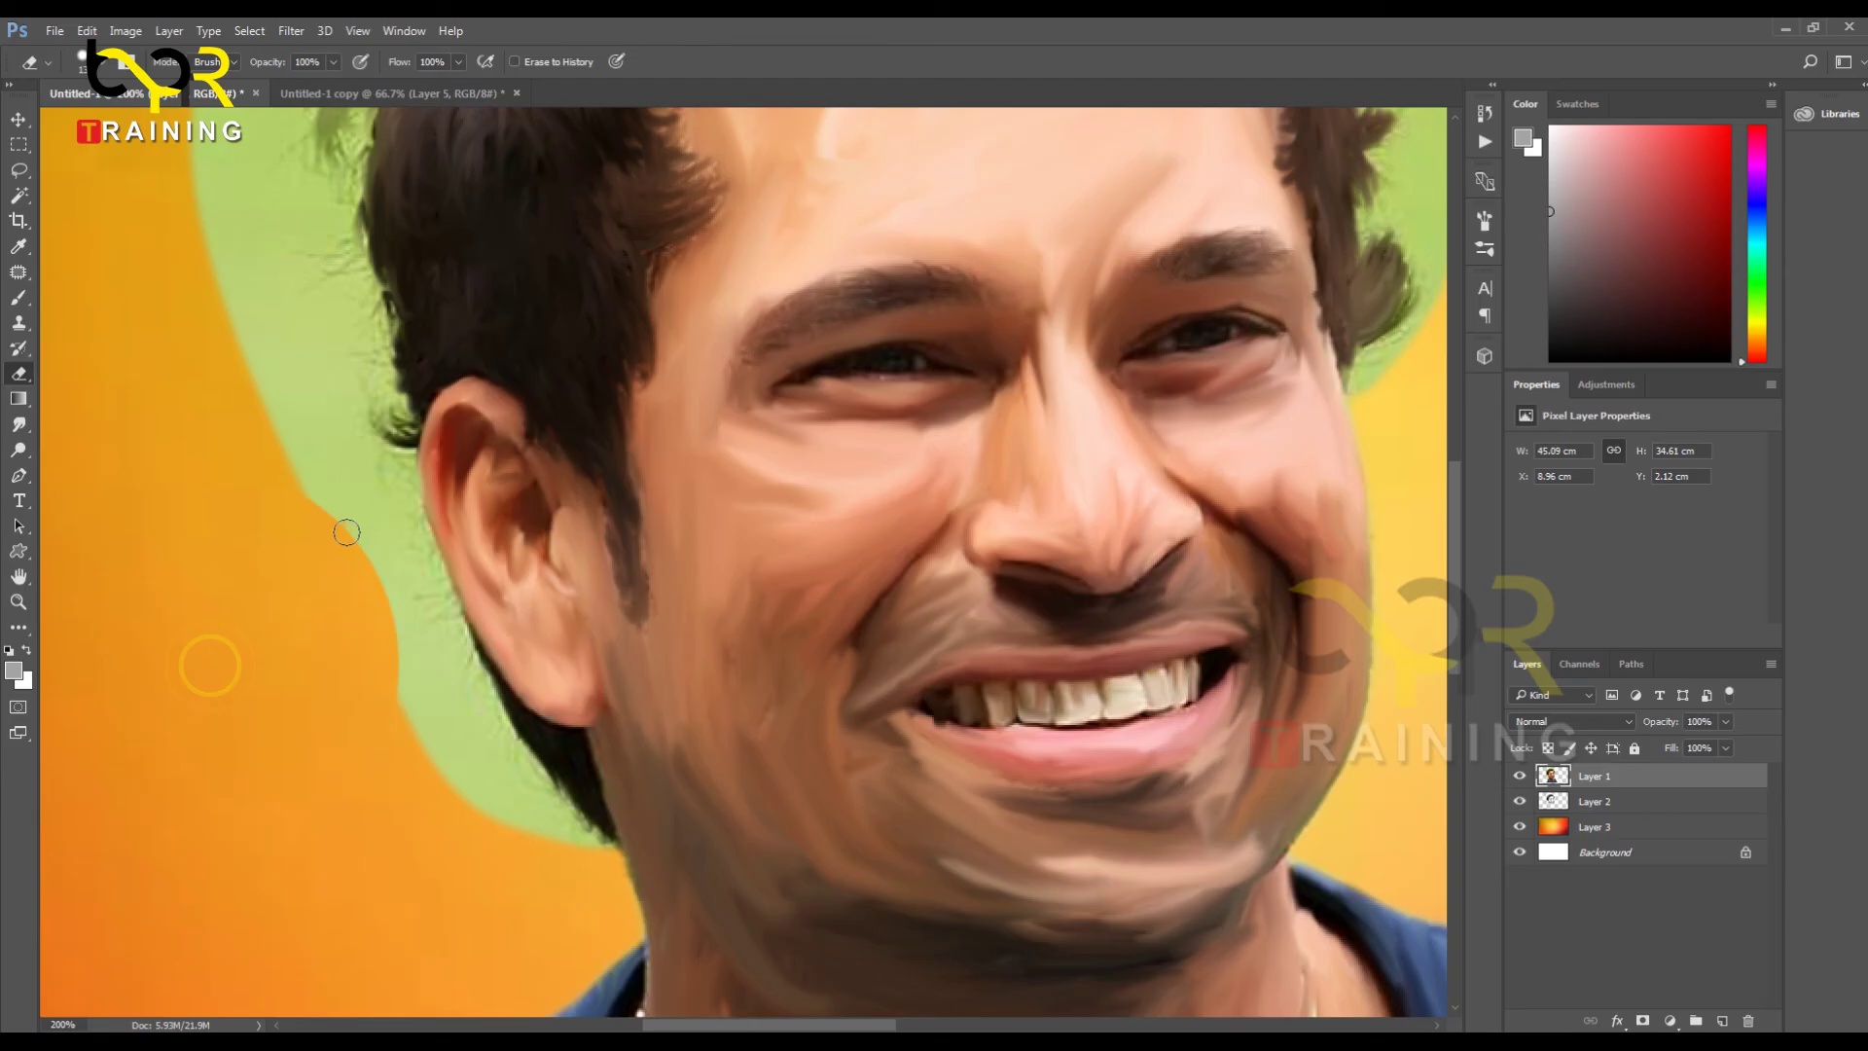
# Step: Replace the brush presets with Basic Brushes and choose the soft 24 px tip with 0% hardness for the eraser
pyautogui.rightClick(390, 602)
pyautogui.scroll(-1, 692, 897)
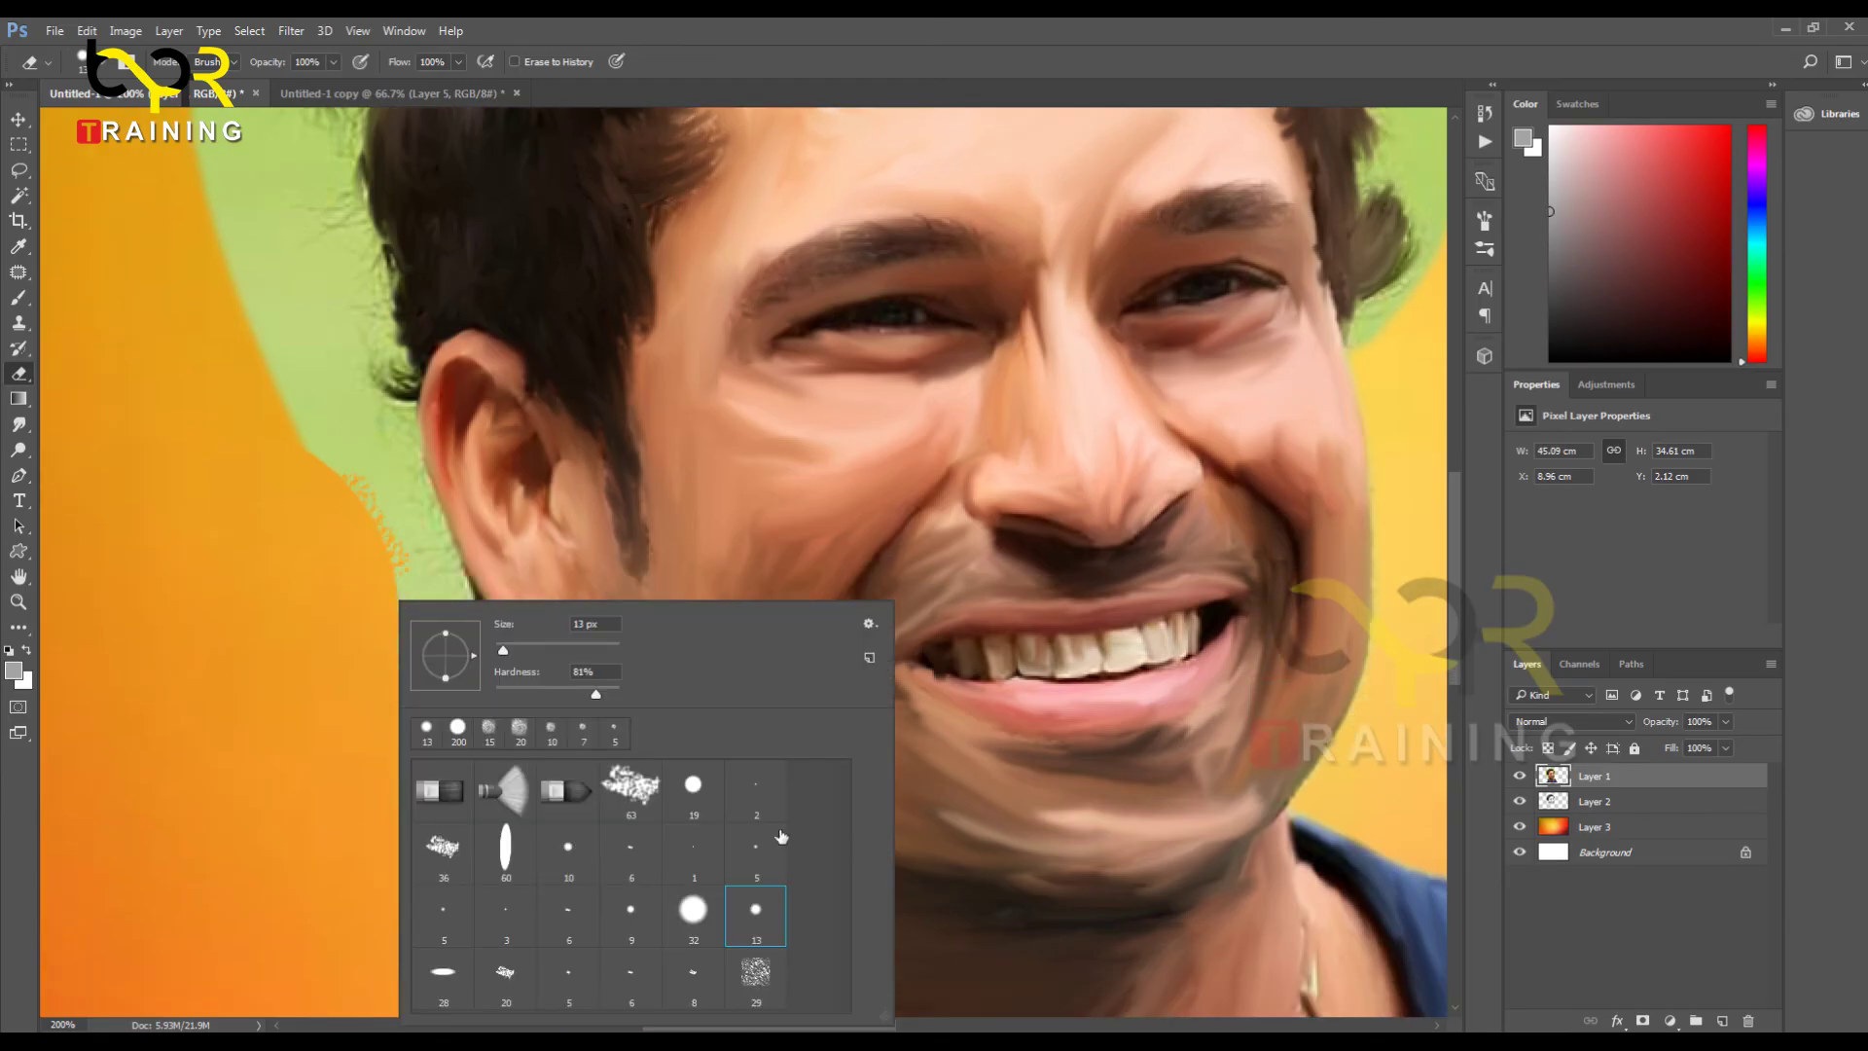
pyautogui.click(869, 625)
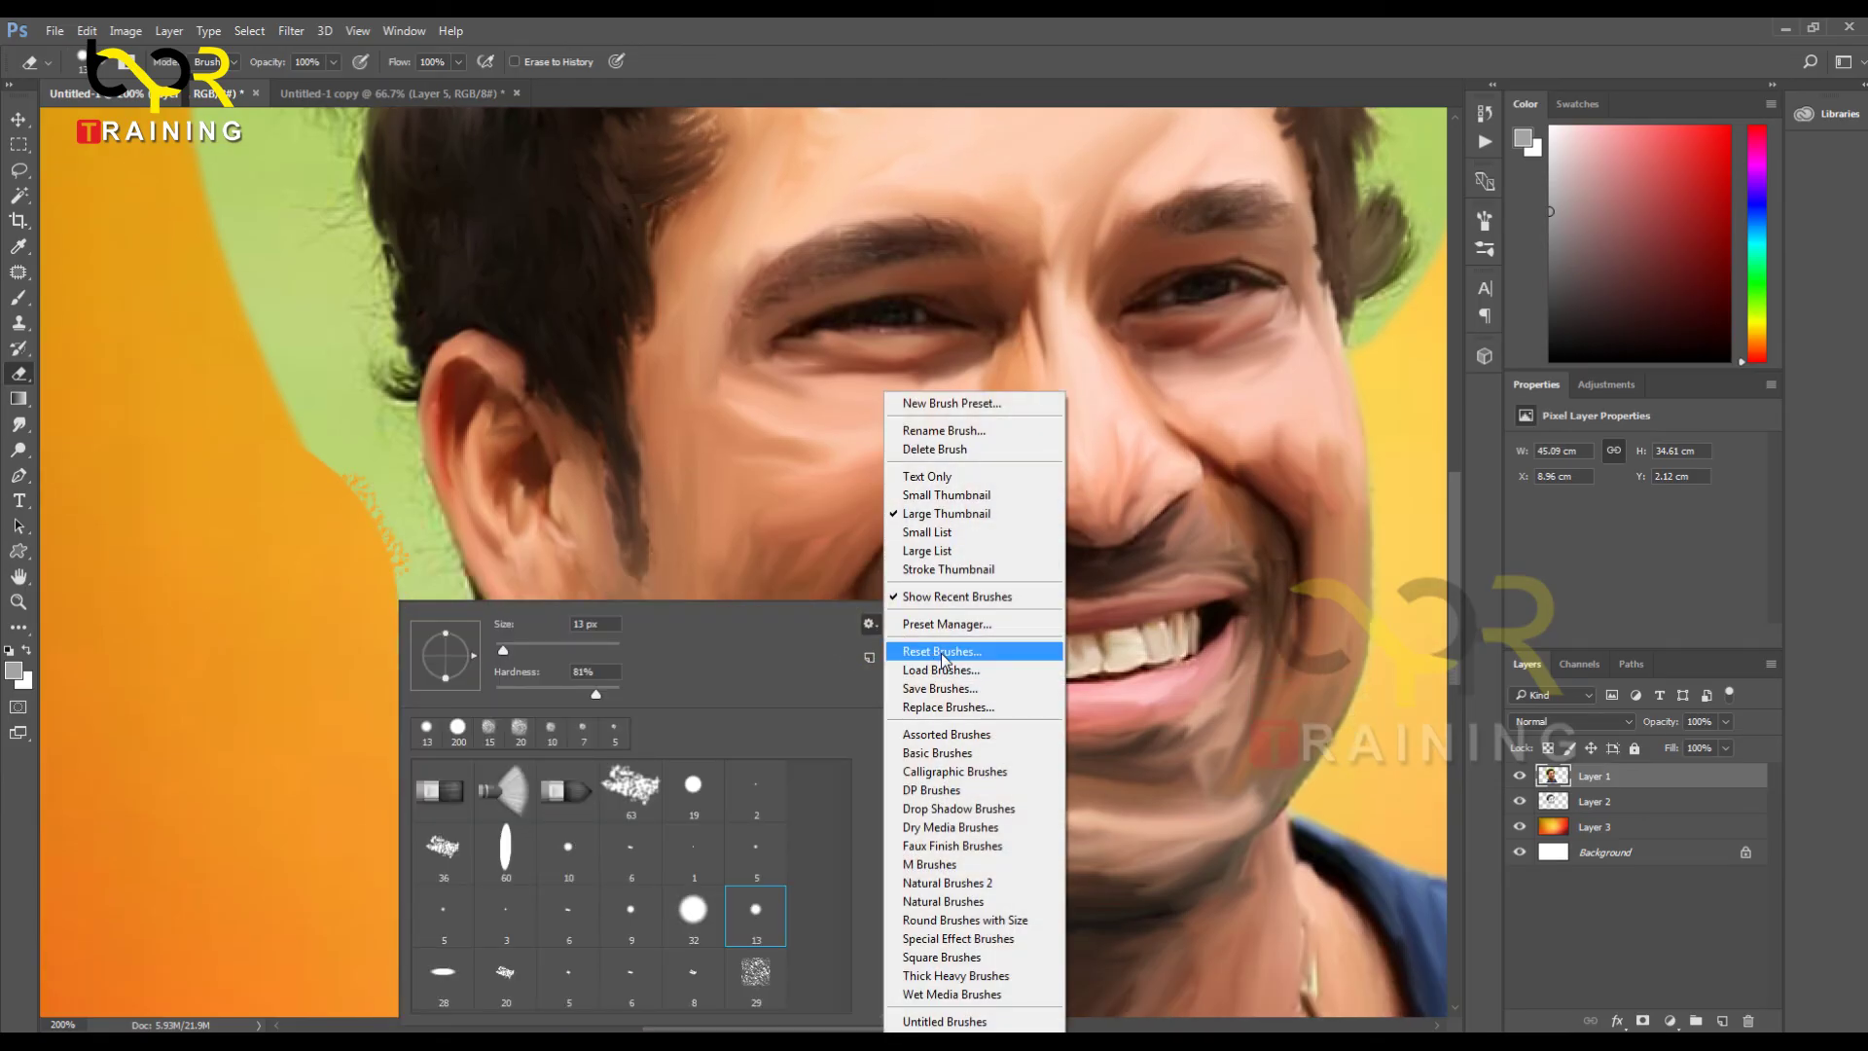
pyautogui.click(963, 760)
pyautogui.click(856, 409)
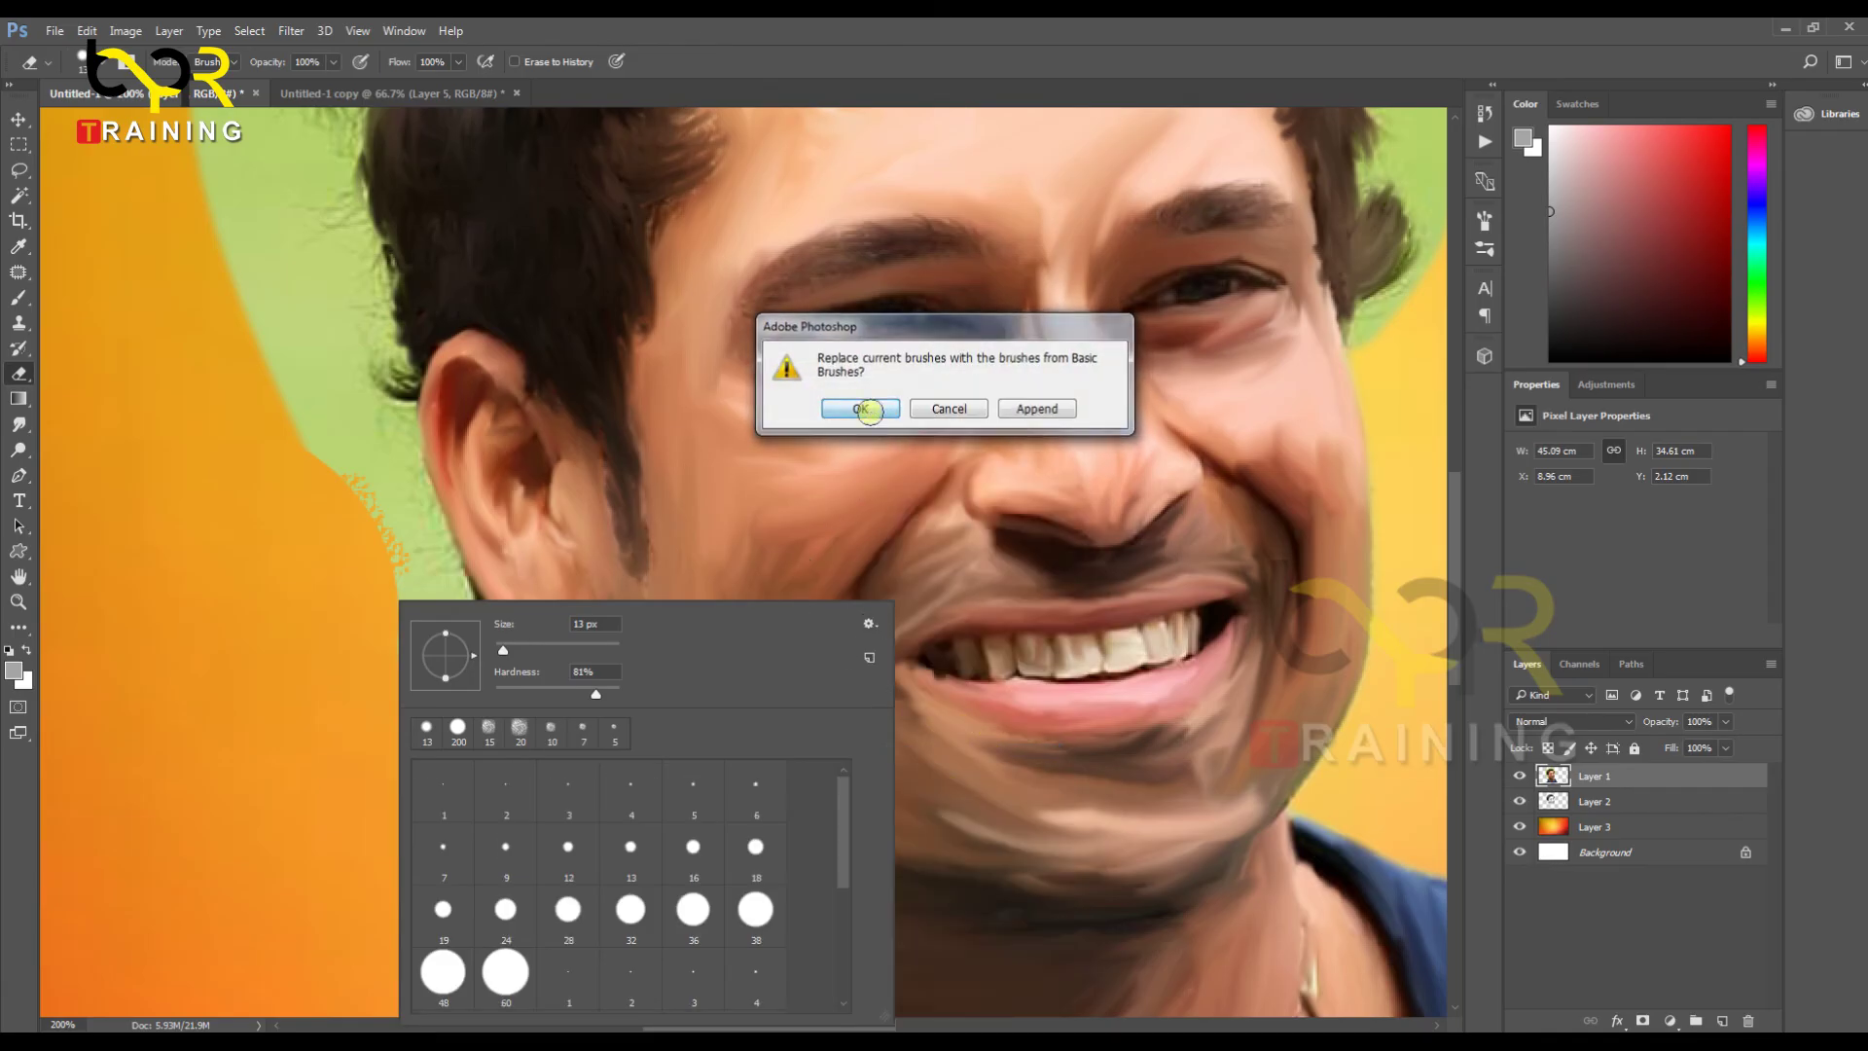
pyautogui.scroll(-2, 795, 894)
pyautogui.click(693, 976)
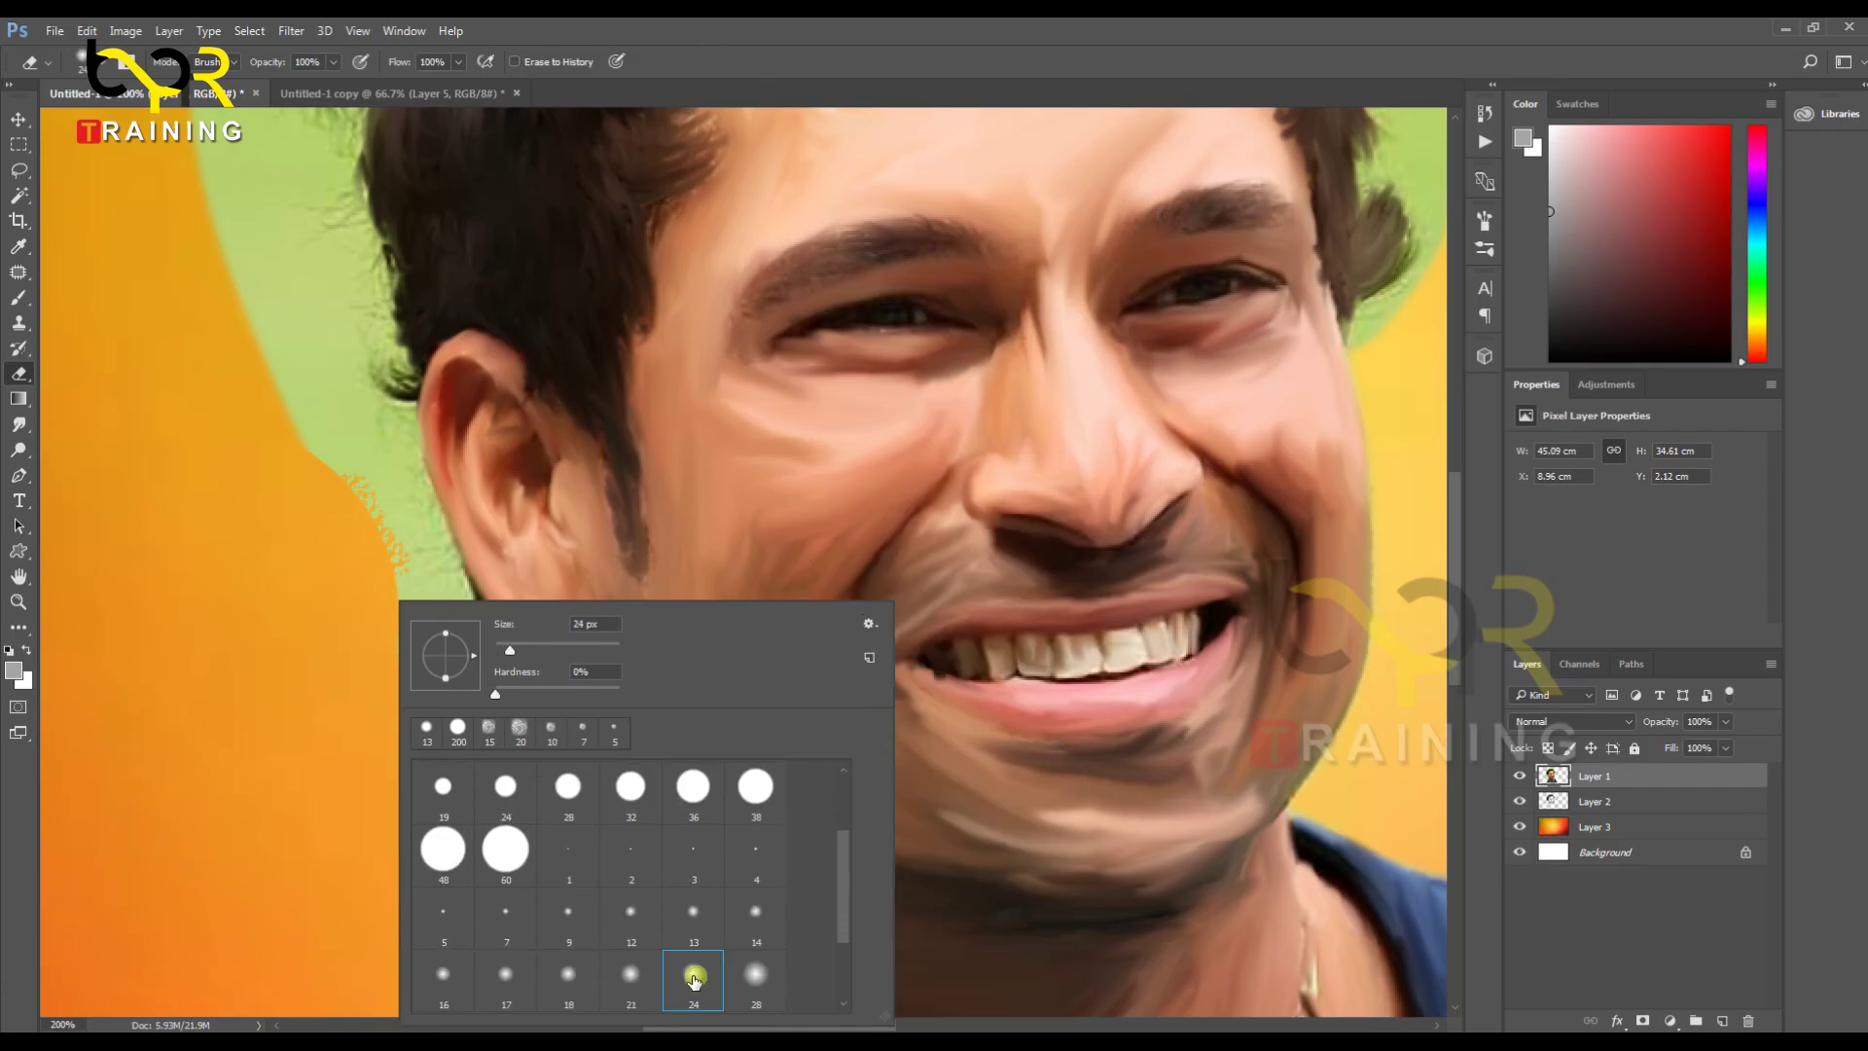
# Step: Erase the green halo on Layer 1 along the nape and below the ear with the soft eraser
pyautogui.click(268, 682)
pyautogui.keyDown('ctrl'); pyautogui.click(399, 634); pyautogui.keyUp('ctrl')
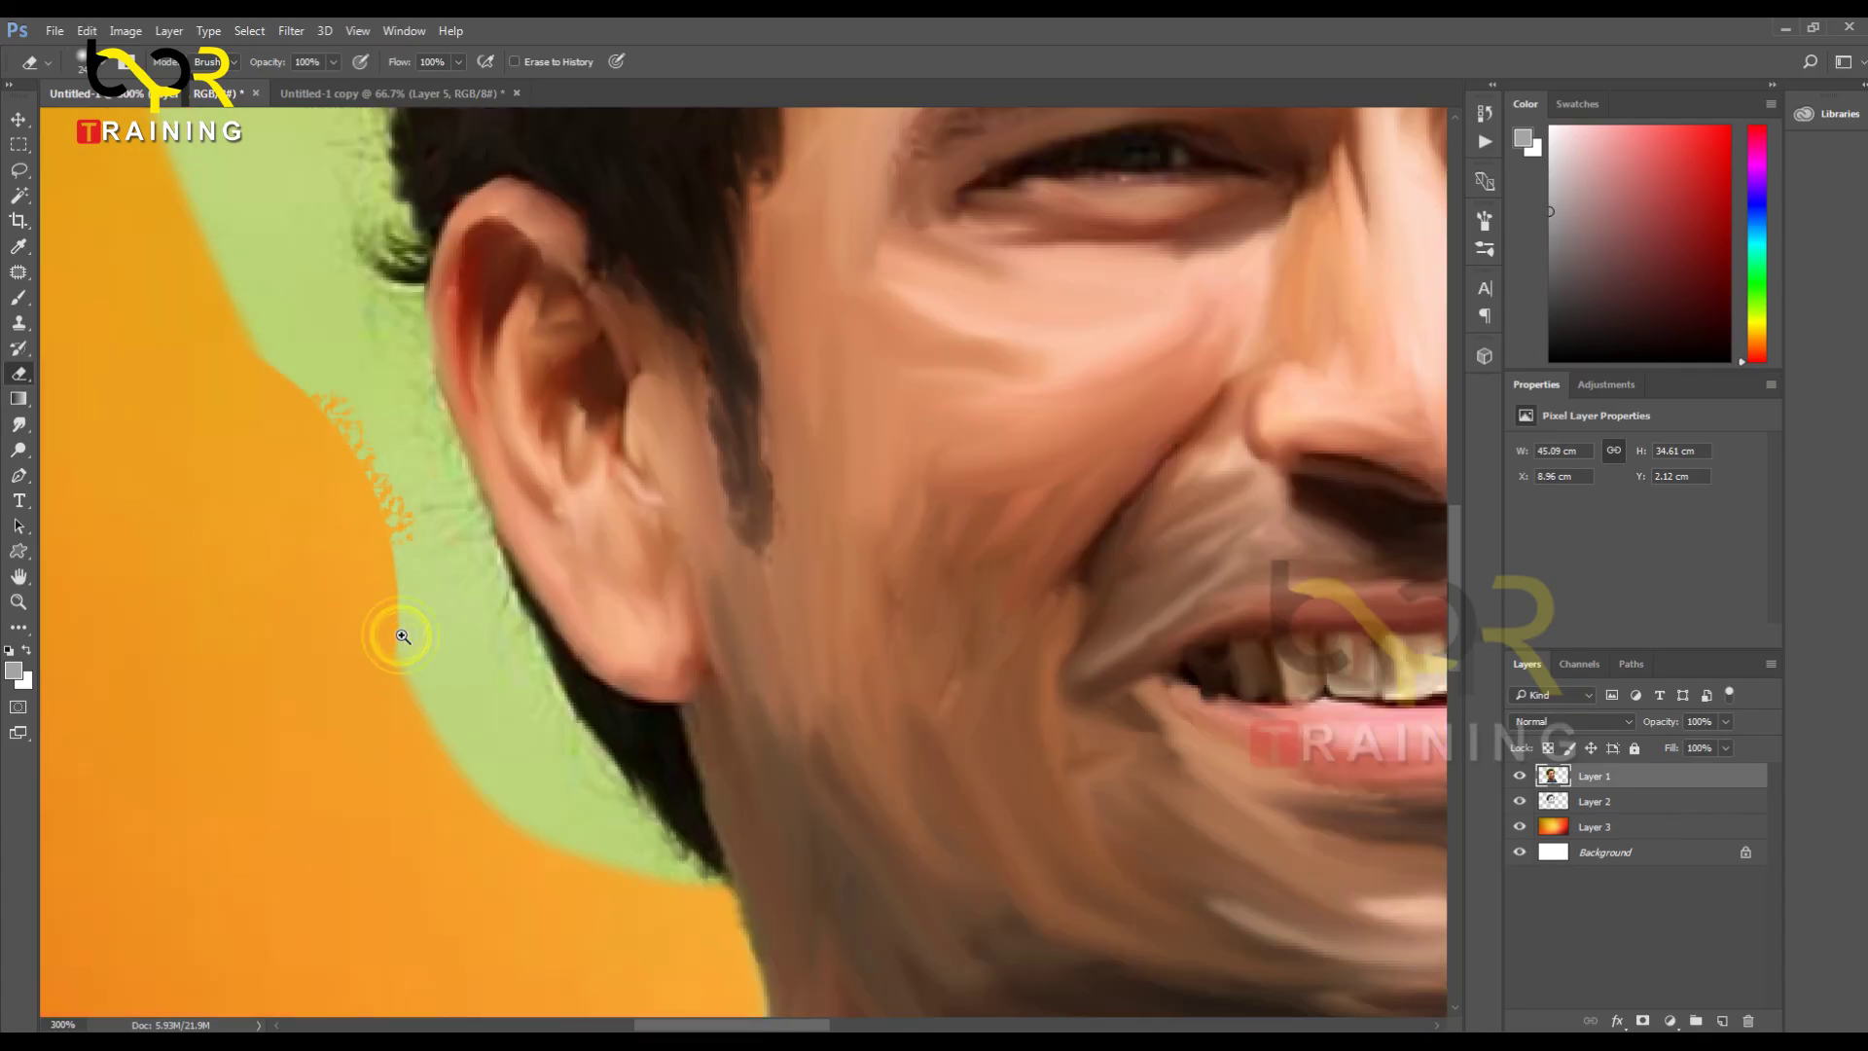
pyautogui.keyDown('ctrl'); pyautogui.click(613, 856); pyautogui.keyUp('ctrl')
pyautogui.moveTo(650, 833)
pyautogui.mouseDown()
pyautogui.moveTo(606, 802)
pyautogui.moveTo(603, 829)
pyautogui.moveTo(649, 814)
pyautogui.mouseUp()
pyautogui.press('[')
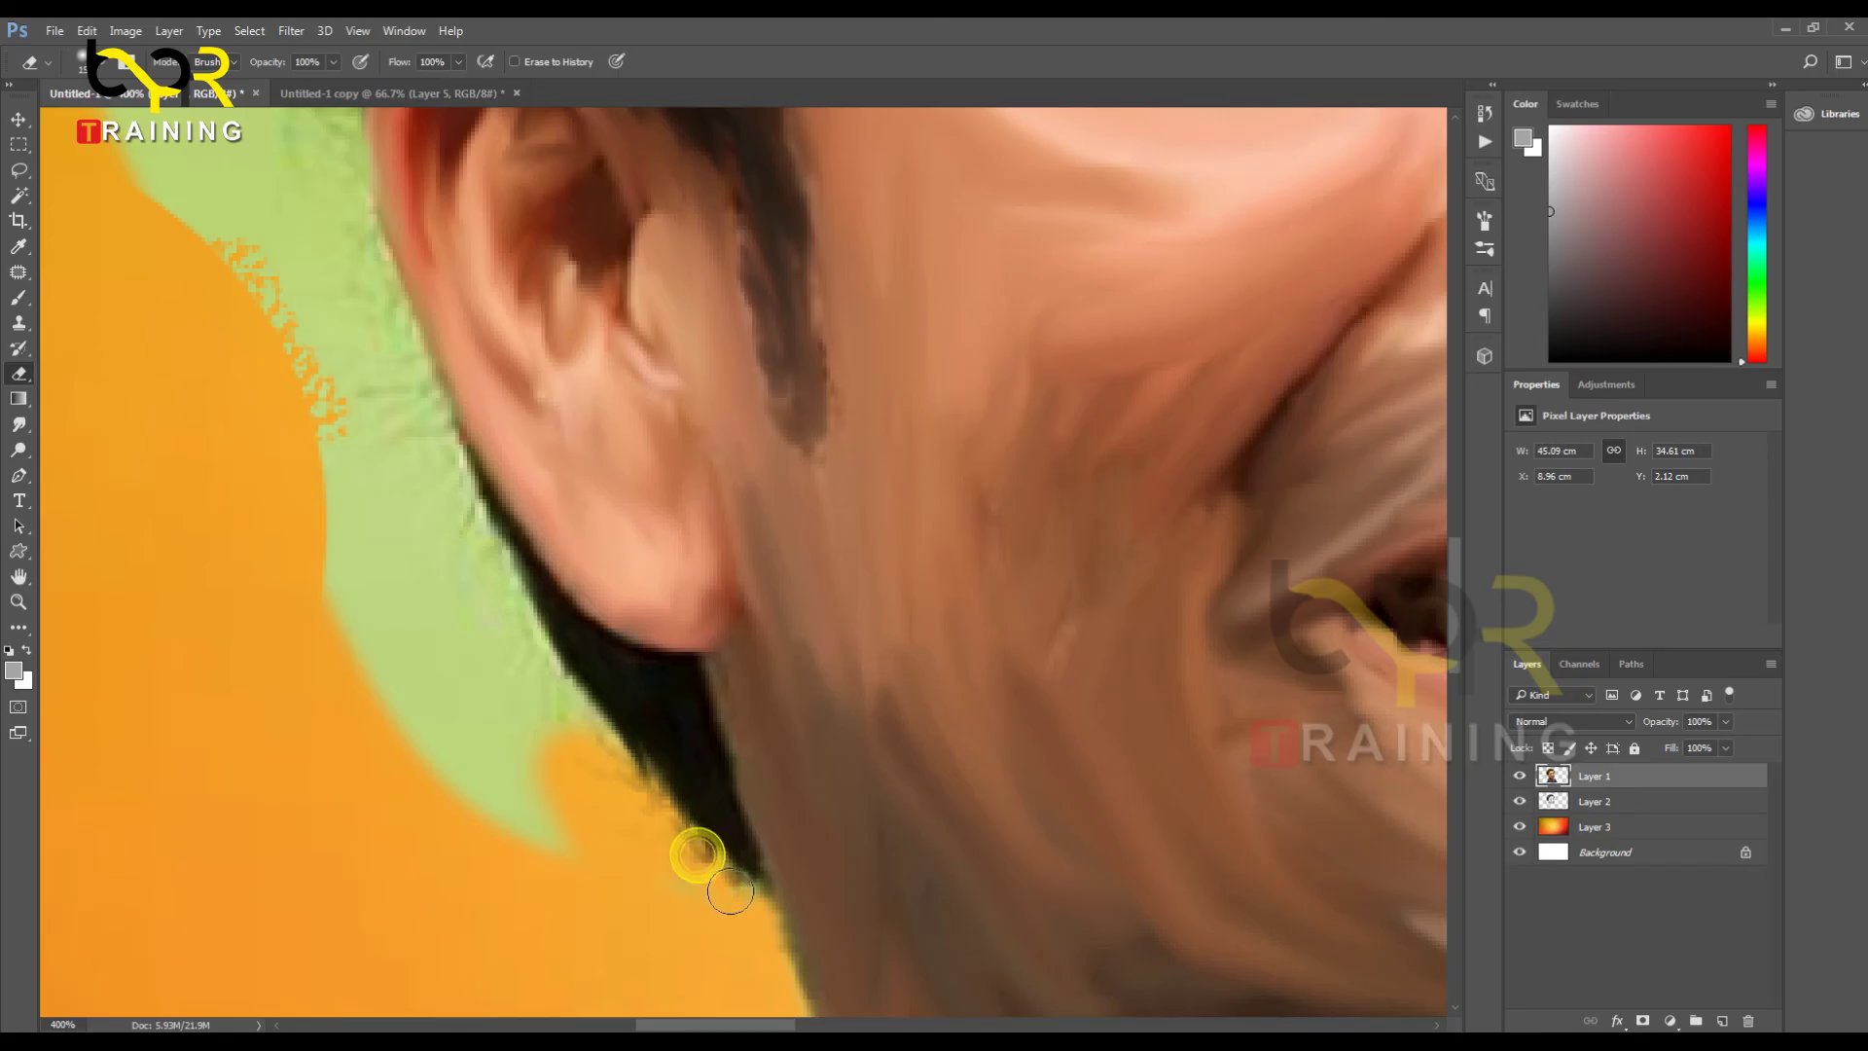
pyautogui.moveTo(632, 800)
pyautogui.mouseDown()
pyautogui.moveTo(542, 659)
pyautogui.moveTo(573, 796)
pyautogui.mouseUp()
pyautogui.moveTo(611, 875)
pyautogui.mouseDown()
pyautogui.moveTo(411, 552)
pyautogui.moveTo(526, 857)
pyautogui.moveTo(411, 630)
pyautogui.moveTo(380, 669)
pyautogui.moveTo(435, 715)
pyautogui.mouseUp()
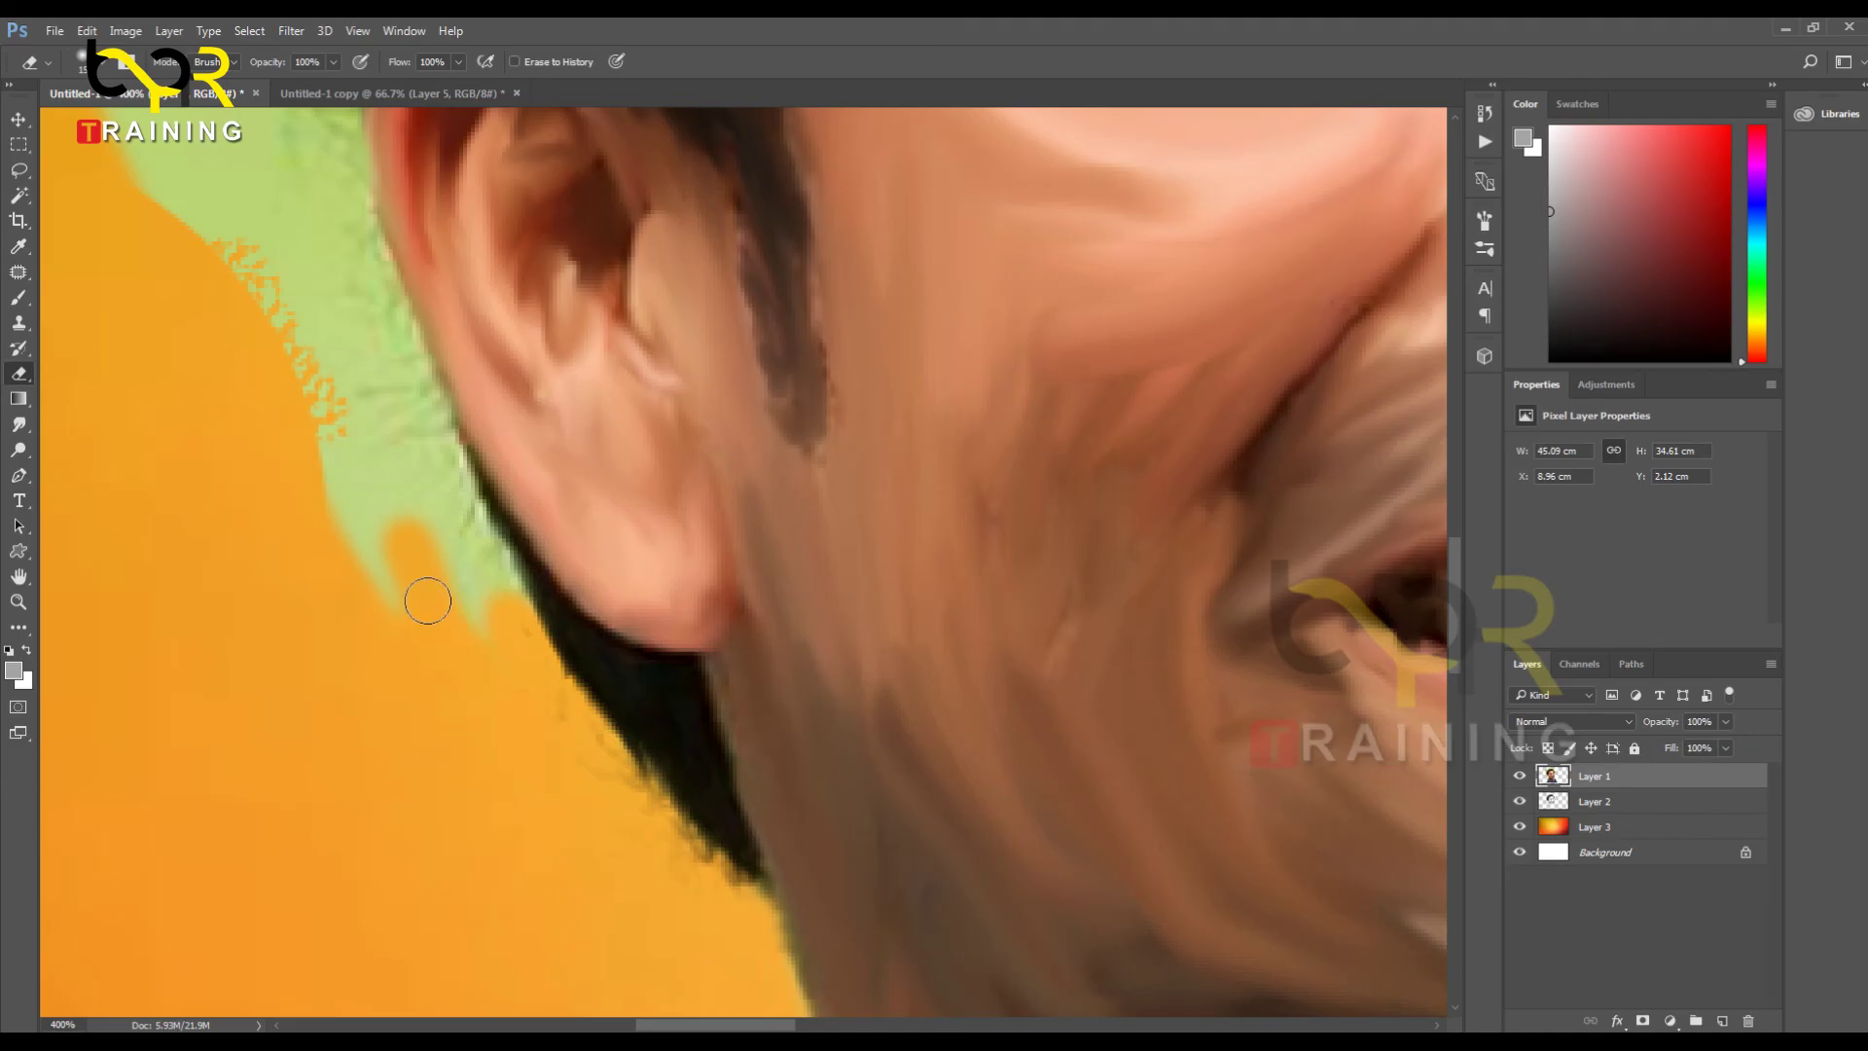
# Step: Erase the green halo along the outer edge of the ear on Layer 1
pyautogui.moveTo(428, 531)
pyautogui.mouseDown()
pyautogui.moveTo(372, 439)
pyautogui.moveTo(433, 819)
pyautogui.moveTo(437, 597)
pyautogui.mouseUp()
pyautogui.moveTo(474, 669)
pyautogui.mouseDown()
pyautogui.moveTo(550, 743)
pyautogui.moveTo(459, 525)
pyautogui.moveTo(513, 648)
pyautogui.mouseUp()
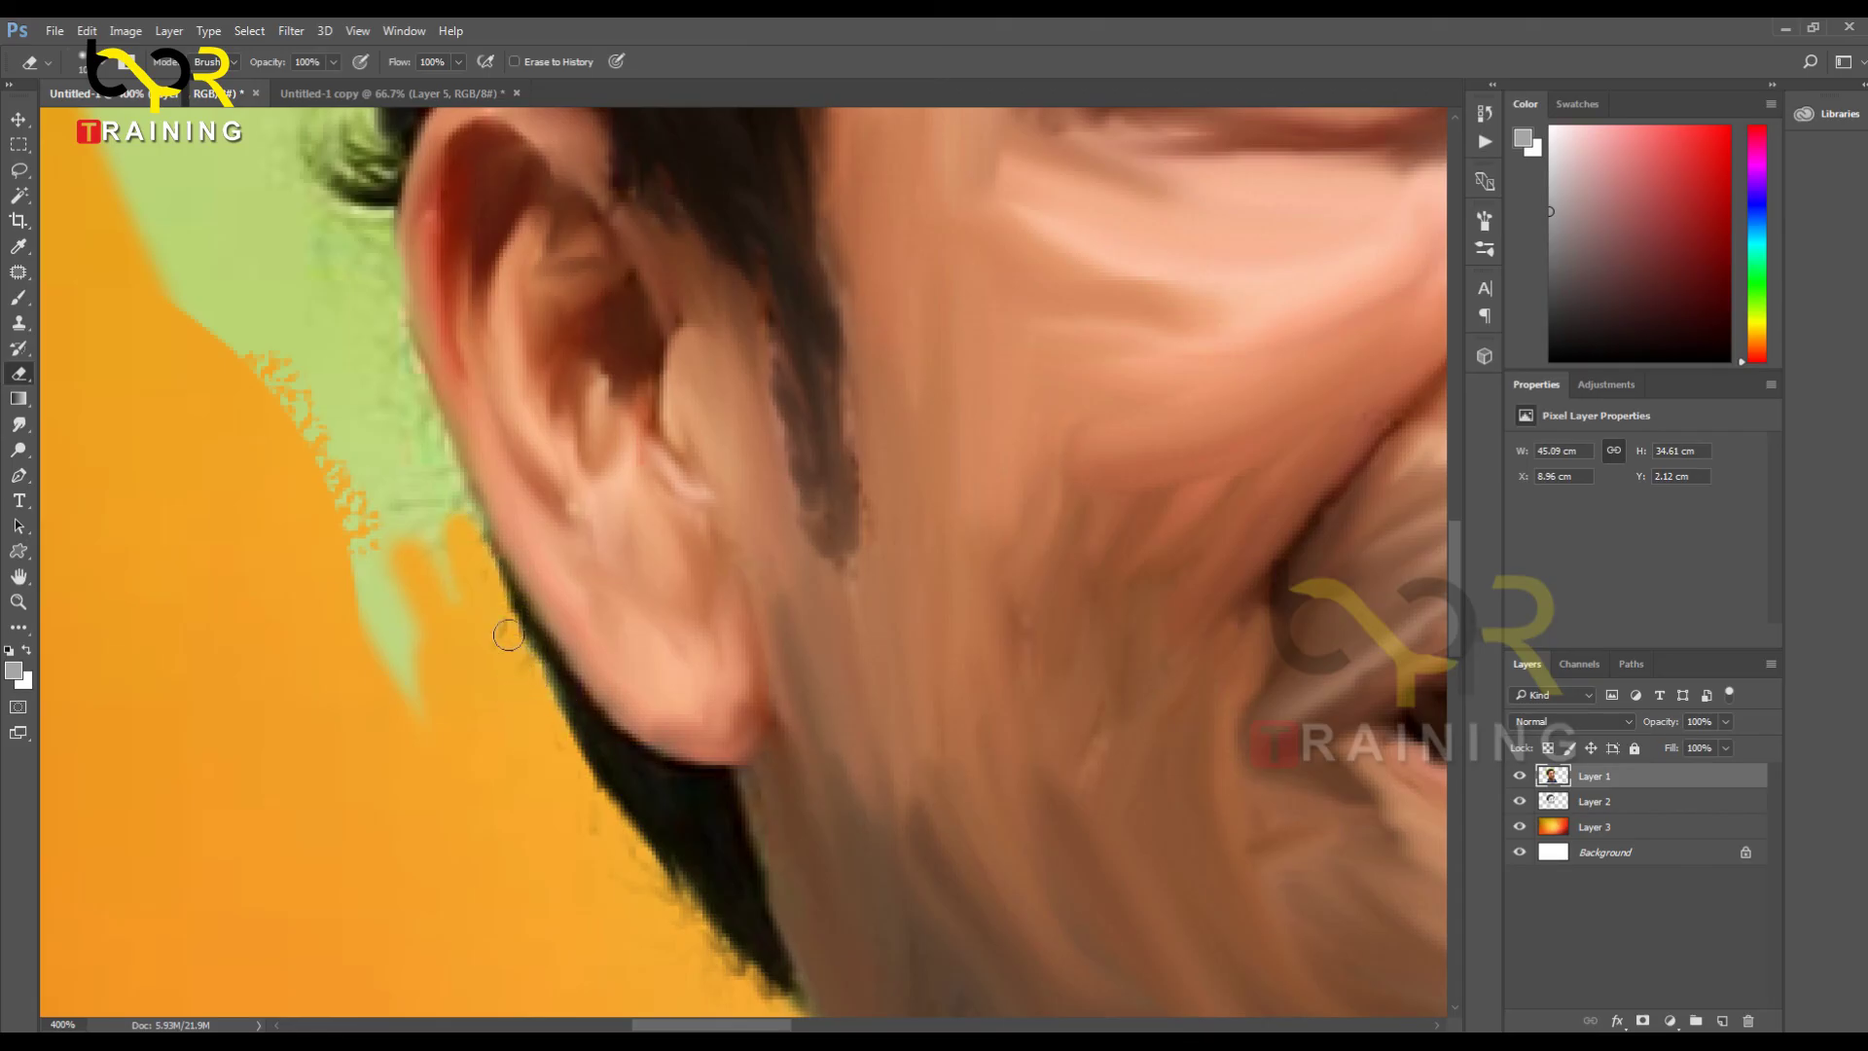
pyautogui.moveTo(460, 486)
pyautogui.mouseDown()
pyautogui.moveTo(389, 345)
pyautogui.moveTo(408, 368)
pyautogui.mouseUp()
pyautogui.moveTo(437, 494)
pyautogui.mouseDown()
pyautogui.moveTo(384, 381)
pyautogui.moveTo(478, 698)
pyautogui.moveTo(387, 407)
pyautogui.moveTo(407, 588)
pyautogui.moveTo(415, 494)
pyautogui.moveTo(455, 715)
pyautogui.moveTo(344, 459)
pyautogui.moveTo(406, 754)
pyautogui.moveTo(280, 258)
pyautogui.mouseUp()
pyautogui.moveTo(342, 587); pyautogui.dragTo(589, 1011)
pyautogui.moveTo(239, 804); pyautogui.dragTo(201, 618)
pyautogui.press(']')
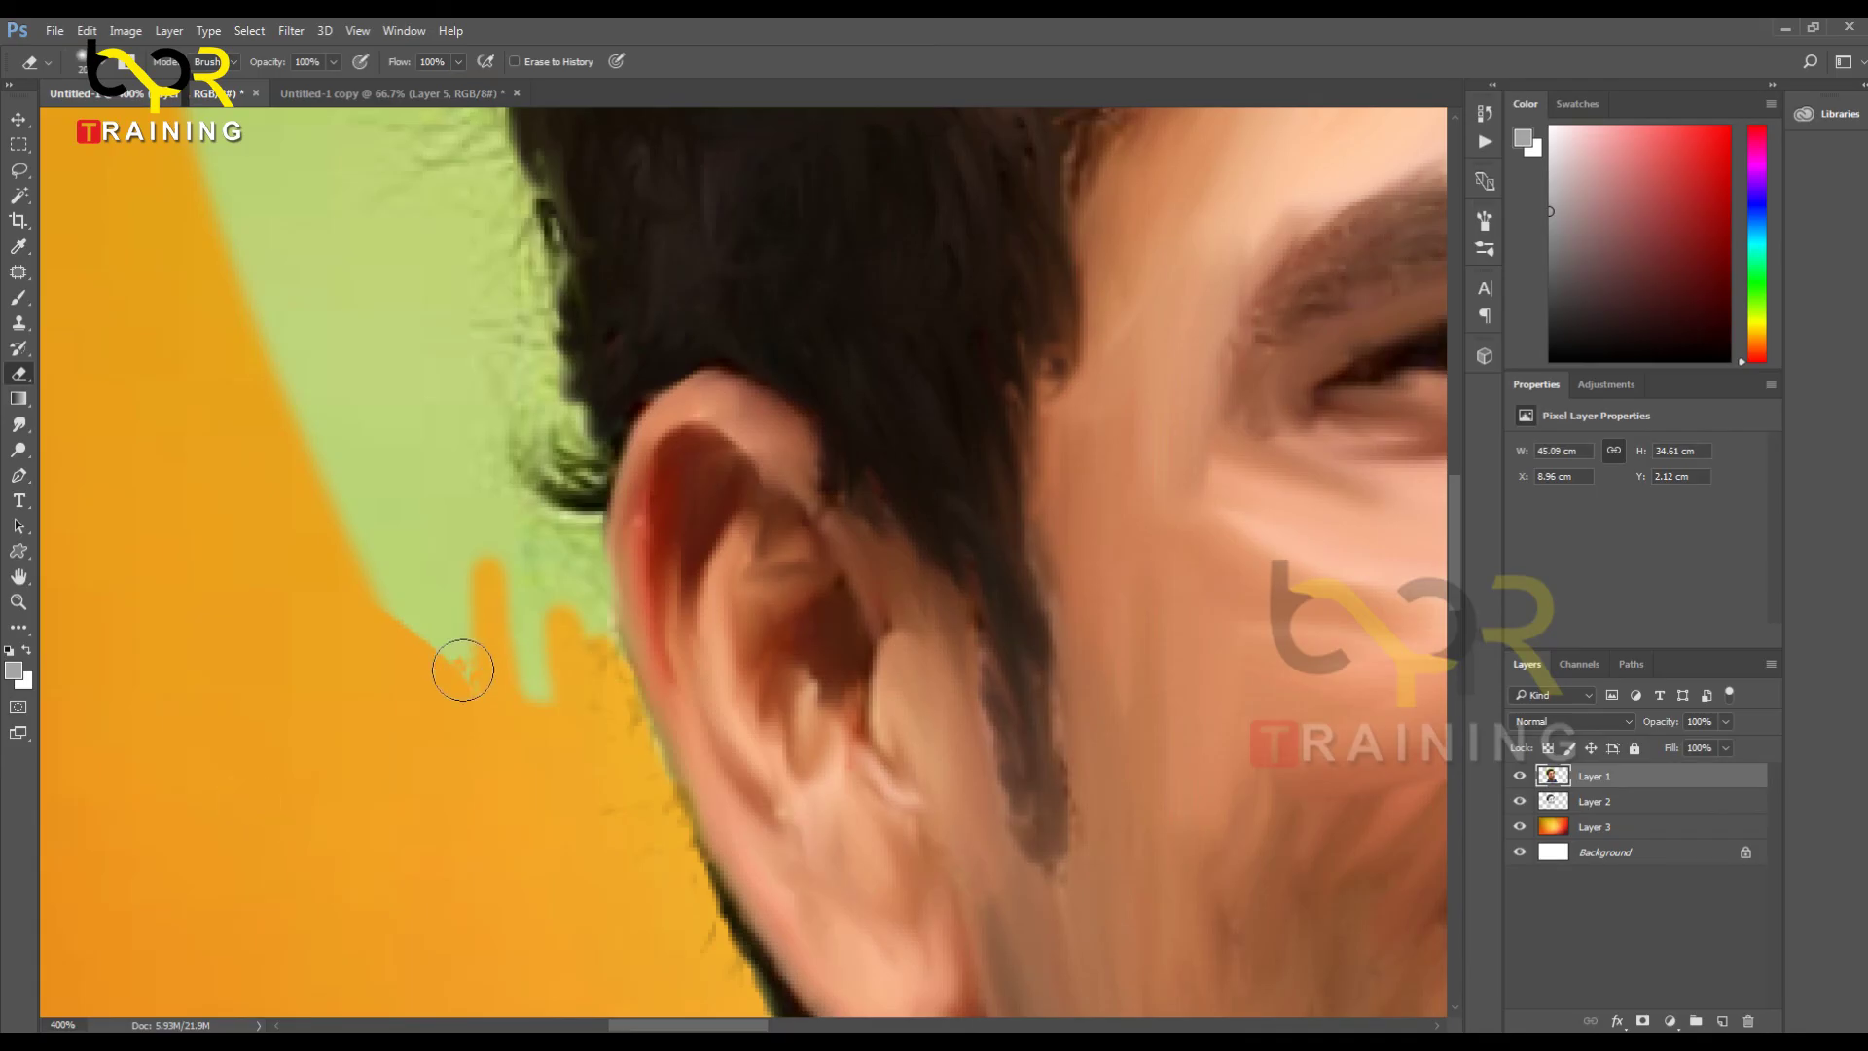
# Step: Resize the soft eraser as needed and clear the green beside the hair directly above the ear
pyautogui.press(']')
pyautogui.moveTo(459, 701); pyautogui.dragTo(259, 250)
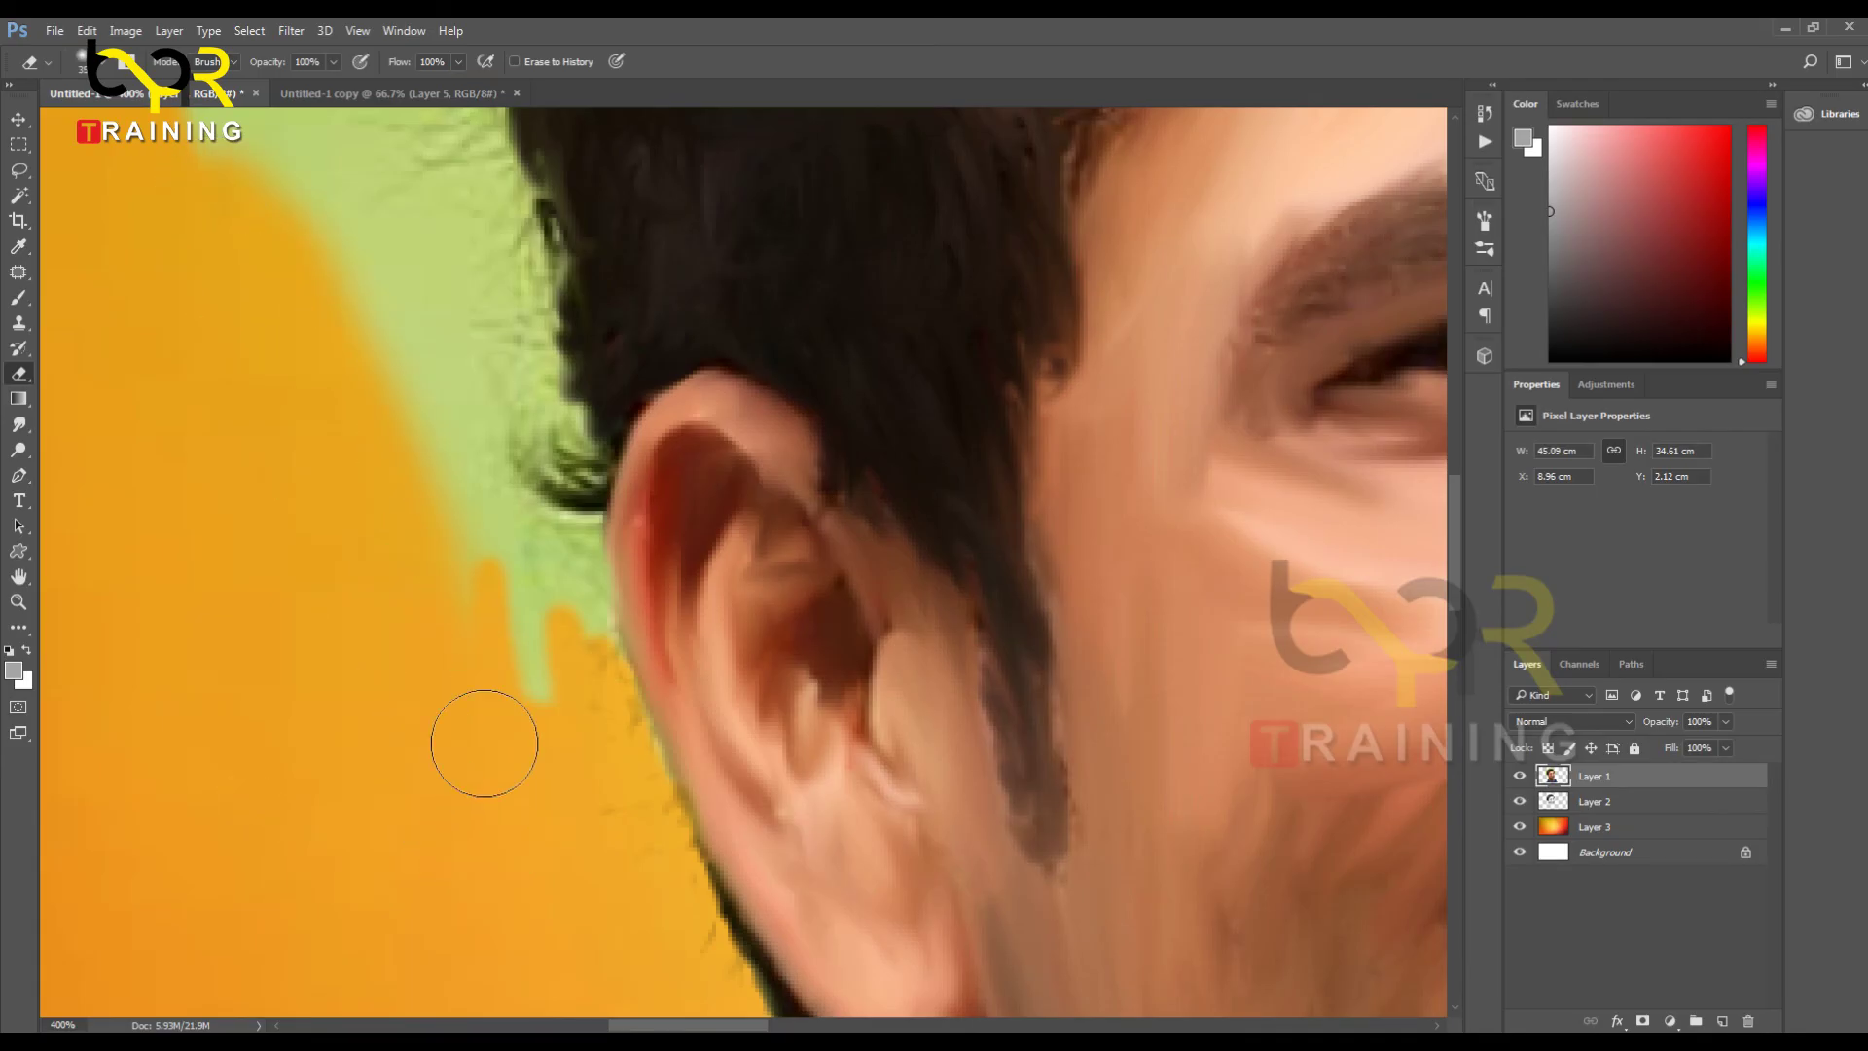
pyautogui.moveTo(491, 642); pyautogui.dragTo(389, 325)
pyautogui.moveTo(470, 558); pyautogui.dragTo(601, 844)
pyautogui.moveTo(482, 533)
pyautogui.mouseDown()
pyautogui.moveTo(334, 237)
pyautogui.moveTo(300, 283)
pyautogui.moveTo(438, 280)
pyautogui.moveTo(571, 574)
pyautogui.mouseUp()
pyautogui.press('[')
pyautogui.press('[')
pyautogui.moveTo(577, 482); pyautogui.dragTo(598, 435)
pyautogui.press('[')
pyautogui.press('[')
pyautogui.moveTo(603, 555)
pyautogui.mouseDown()
pyautogui.moveTo(627, 472)
pyautogui.moveTo(662, 563)
pyautogui.moveTo(662, 470)
pyautogui.moveTo(675, 561)
pyautogui.moveTo(661, 584)
pyautogui.moveTo(673, 541)
pyautogui.moveTo(648, 660)
pyautogui.moveTo(643, 566)
pyautogui.moveTo(643, 671)
pyautogui.moveTo(622, 668)
pyautogui.moveTo(663, 594)
pyautogui.moveTo(670, 699)
pyautogui.moveTo(678, 603)
pyautogui.moveTo(655, 762)
pyautogui.moveTo(638, 690)
pyautogui.moveTo(688, 732)
pyautogui.moveTo(704, 710)
pyautogui.moveTo(703, 830)
pyautogui.mouseUp()
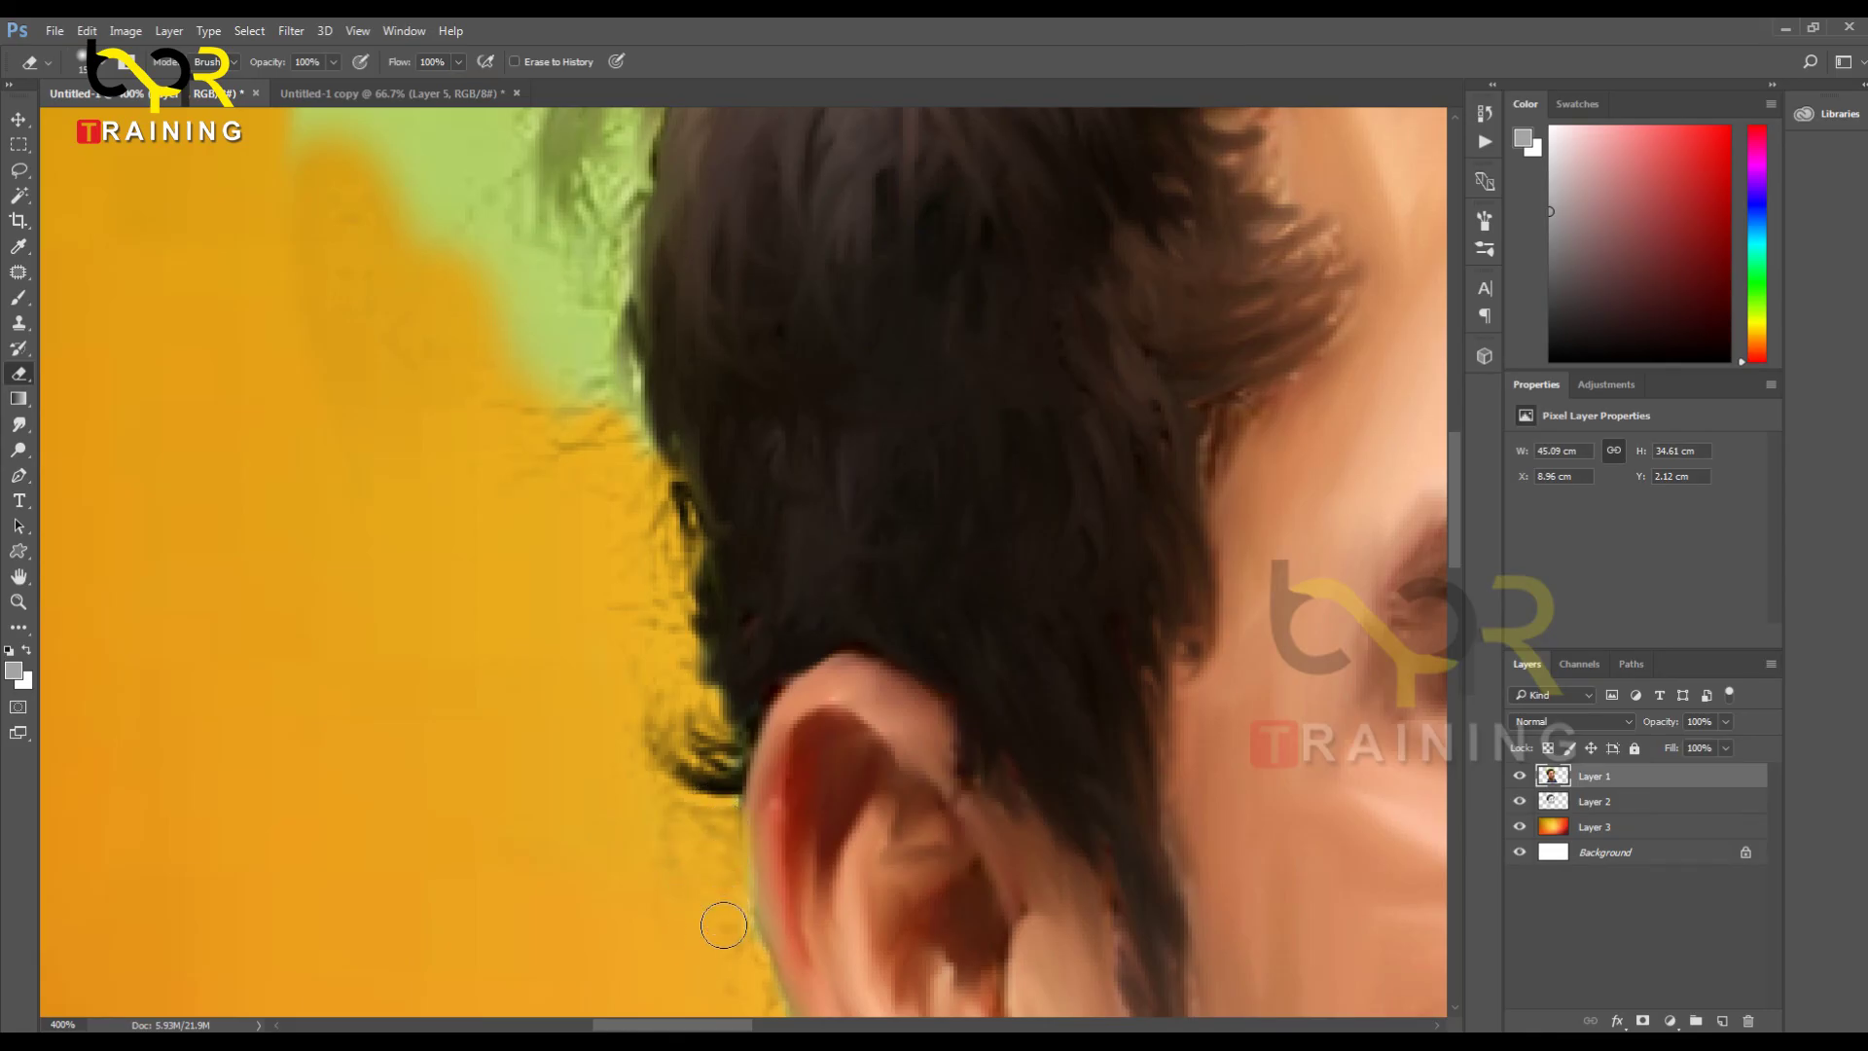
# Step: Erase the green around the loose hair tuft on the ear side of the head, keeping the strands
pyautogui.moveTo(596, 551)
pyautogui.mouseDown()
pyautogui.moveTo(638, 807)
pyautogui.moveTo(626, 604)
pyautogui.moveTo(668, 604)
pyautogui.mouseUp()
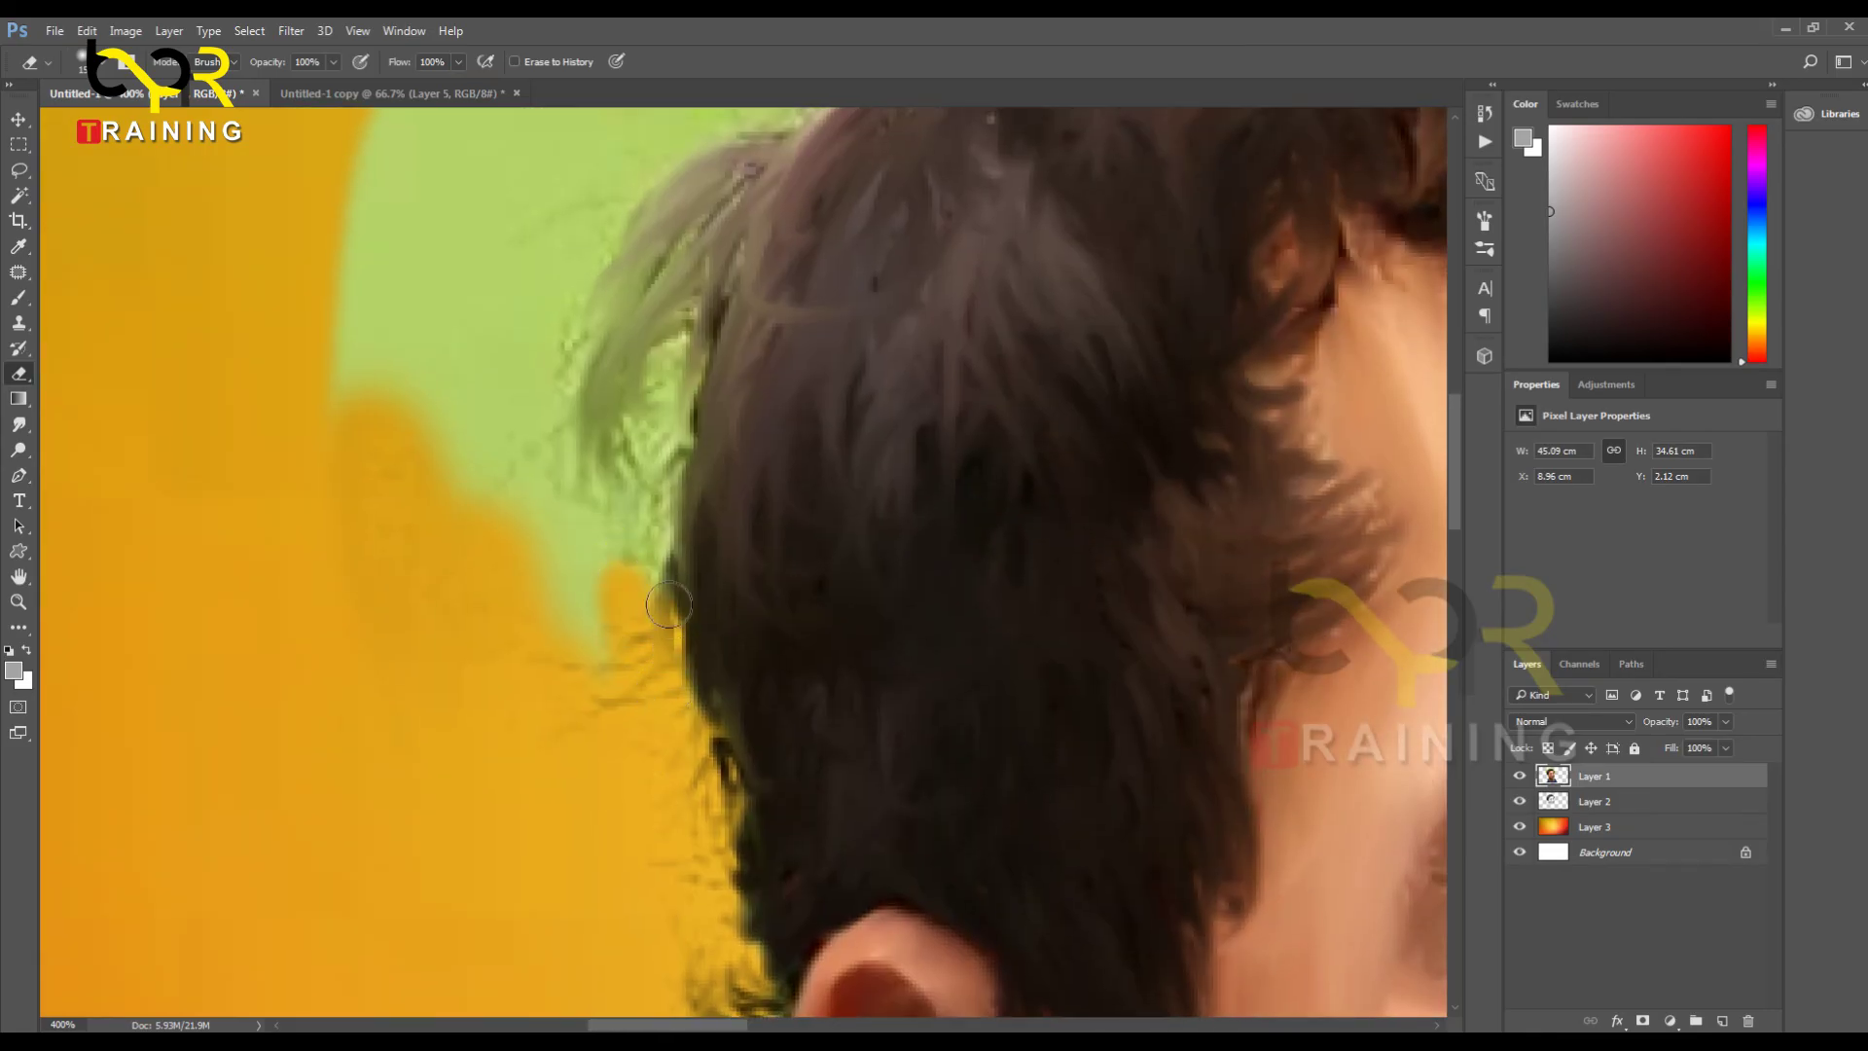
pyautogui.moveTo(671, 728)
pyautogui.mouseDown()
pyautogui.moveTo(620, 617)
pyautogui.moveTo(596, 618)
pyautogui.moveTo(616, 752)
pyautogui.moveTo(584, 669)
pyautogui.moveTo(613, 474)
pyautogui.moveTo(574, 653)
pyautogui.moveTo(559, 428)
pyautogui.moveTo(569, 603)
pyautogui.mouseUp()
pyautogui.moveTo(666, 533)
pyautogui.mouseDown()
pyautogui.moveTo(692, 307)
pyautogui.moveTo(647, 432)
pyautogui.moveTo(580, 502)
pyautogui.moveTo(635, 355)
pyautogui.moveTo(554, 459)
pyautogui.moveTo(634, 222)
pyautogui.moveTo(553, 393)
pyautogui.moveTo(698, 235)
pyautogui.moveTo(568, 609)
pyautogui.mouseUp()
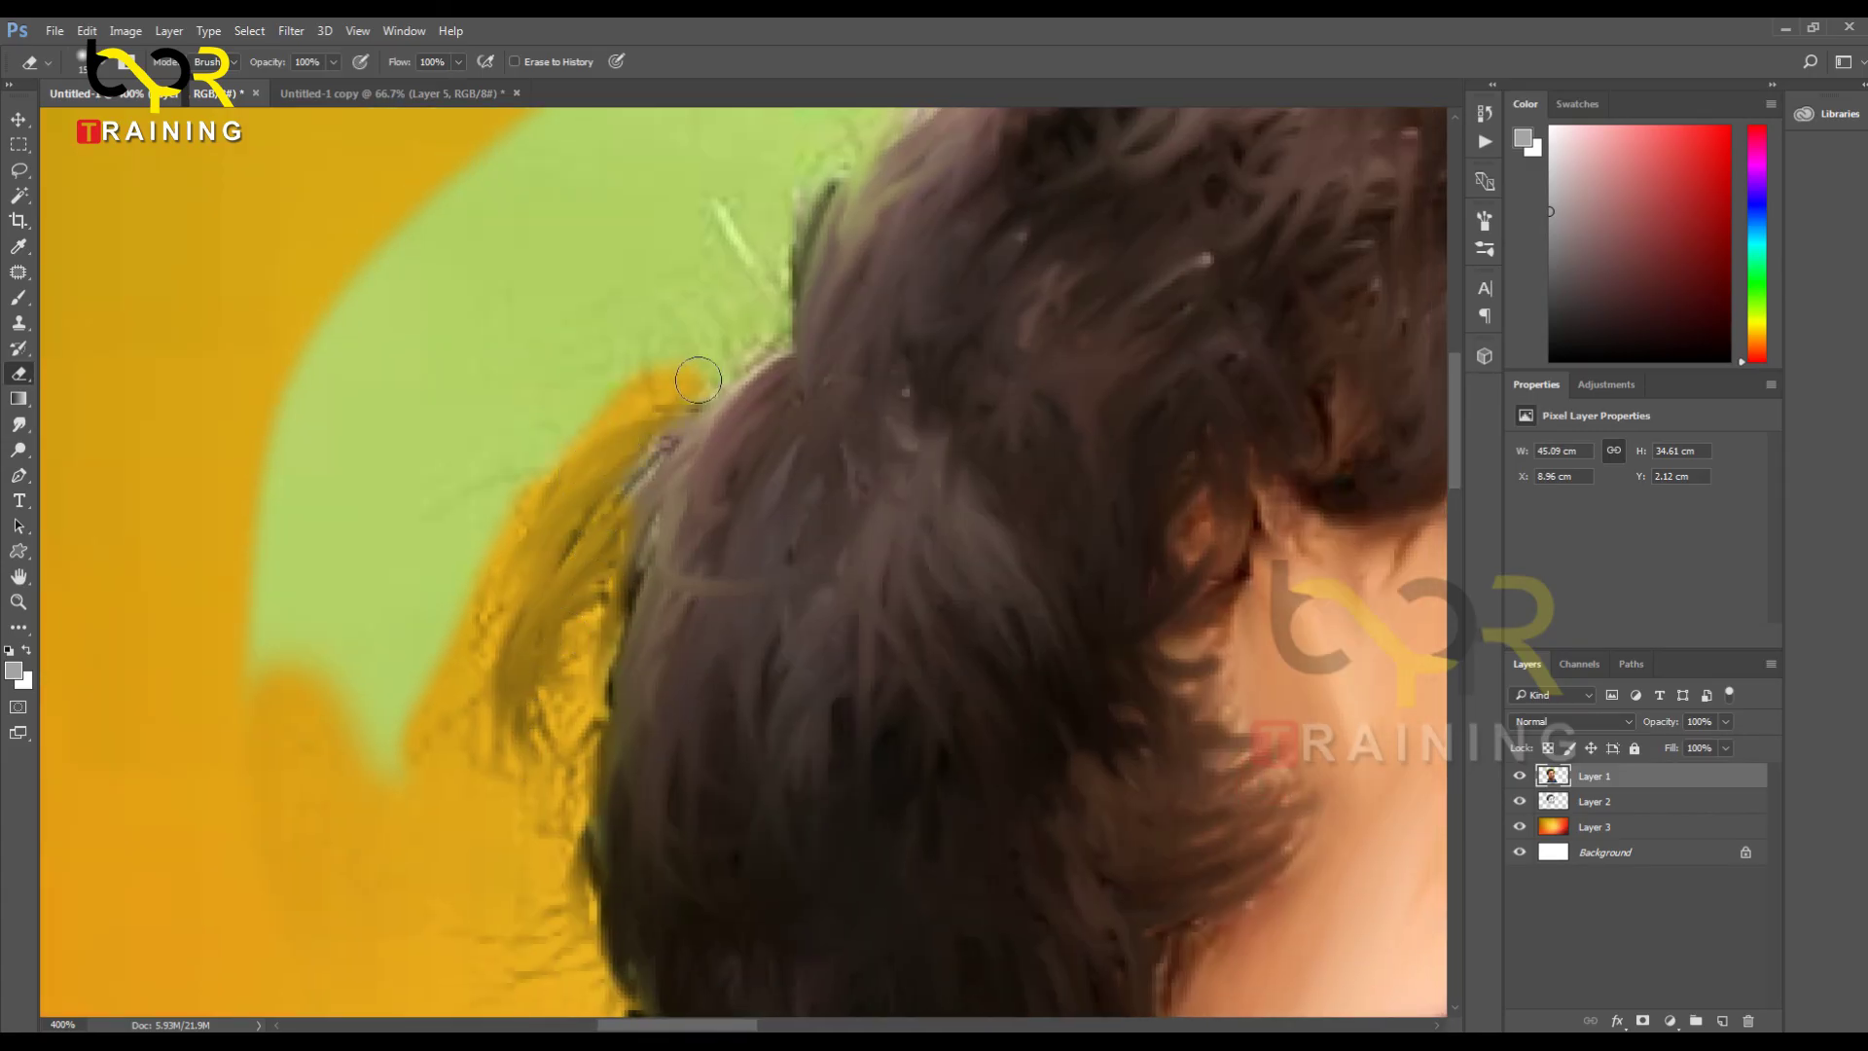
pyautogui.moveTo(686, 374); pyautogui.dragTo(770, 329)
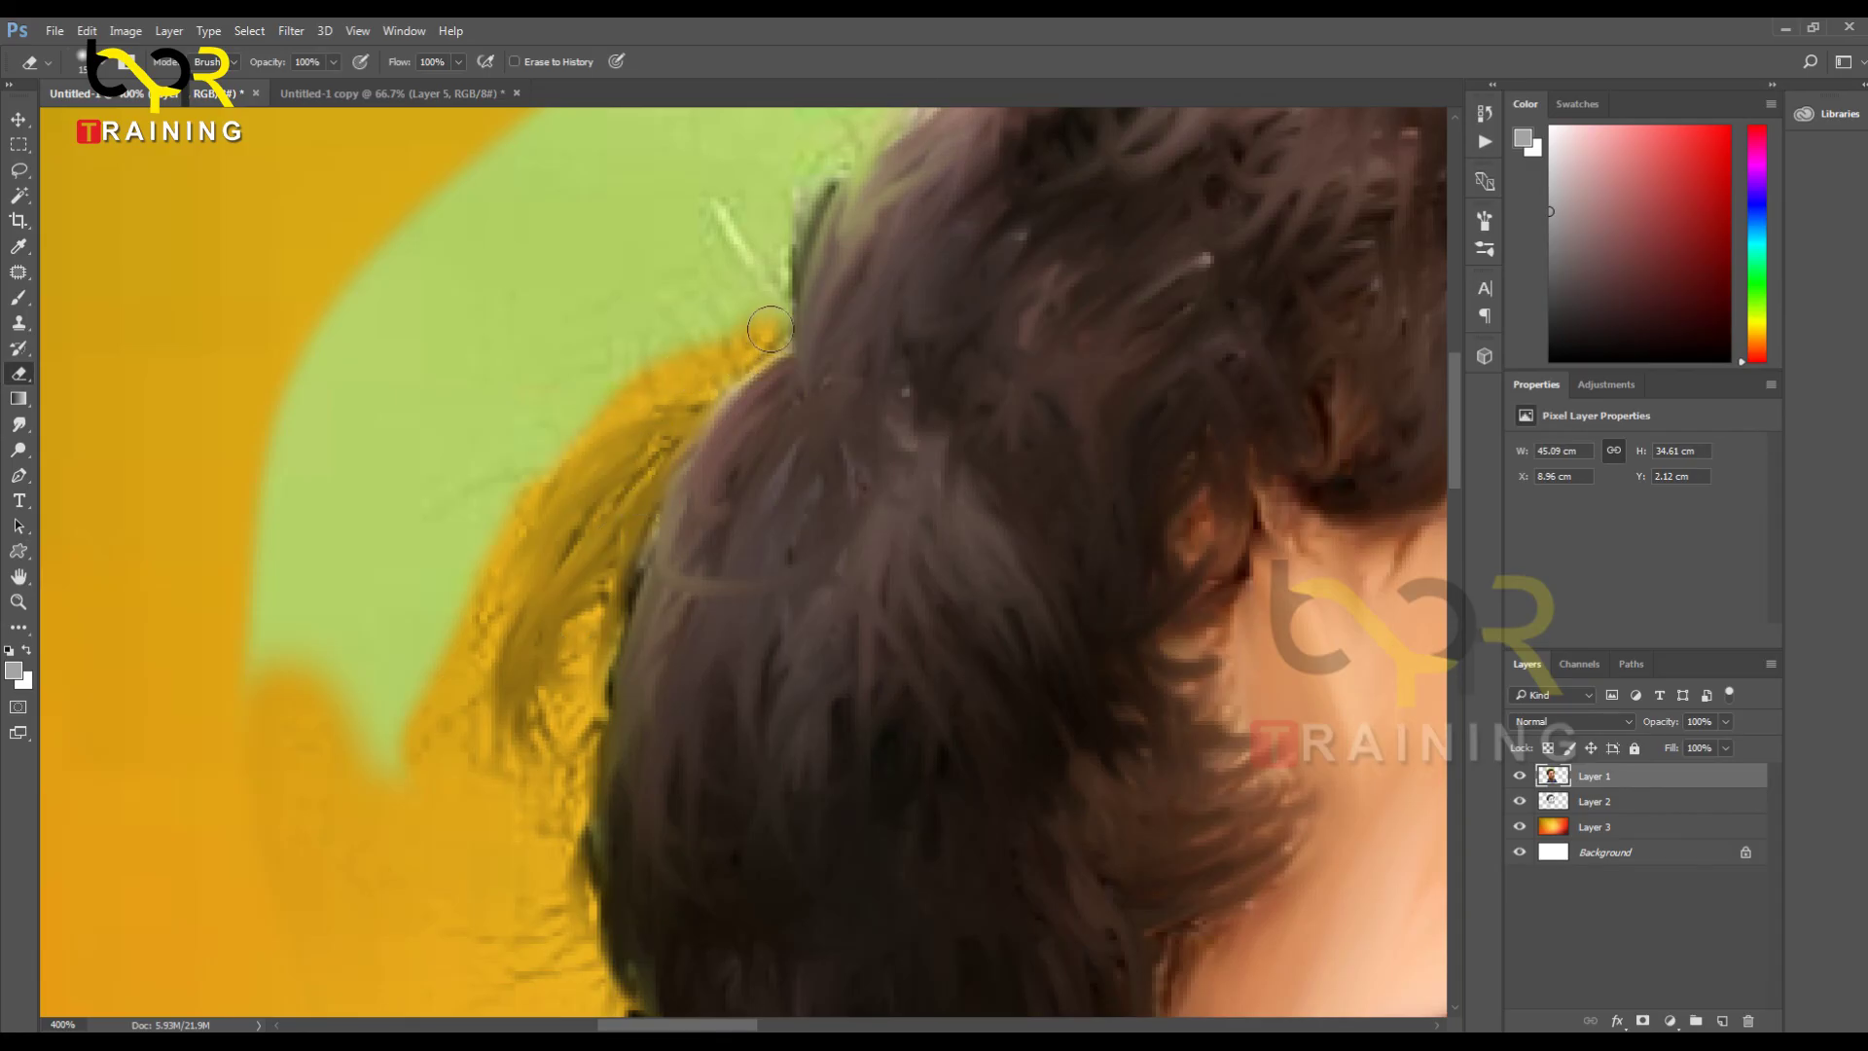
pyautogui.moveTo(612, 411)
pyautogui.mouseDown()
pyautogui.moveTo(463, 484)
pyautogui.moveTo(471, 534)
pyautogui.moveTo(549, 442)
pyautogui.moveTo(404, 742)
pyautogui.moveTo(370, 525)
pyautogui.moveTo(217, 617)
pyautogui.moveTo(279, 487)
pyautogui.moveTo(349, 203)
pyautogui.moveTo(438, 321)
pyautogui.moveTo(392, 191)
pyautogui.moveTo(509, 217)
pyautogui.moveTo(454, 626)
pyautogui.mouseUp()
pyautogui.moveTo(529, 442)
pyautogui.mouseDown()
pyautogui.moveTo(412, 782)
pyautogui.moveTo(275, 667)
pyautogui.moveTo(476, 609)
pyautogui.moveTo(516, 335)
pyautogui.moveTo(671, 351)
pyautogui.moveTo(587, 412)
pyautogui.moveTo(808, 238)
pyautogui.moveTo(763, 364)
pyautogui.mouseUp()
# Step: Erase the green along the upper curve of the hair from the loose tuft toward the crown with a smaller eraser
pyautogui.press('[')
pyautogui.press('[')
pyautogui.moveTo(731, 438)
pyautogui.mouseDown()
pyautogui.moveTo(633, 564)
pyautogui.moveTo(633, 594)
pyautogui.mouseUp()
pyautogui.press('[')
pyautogui.moveTo(639, 525)
pyautogui.mouseDown()
pyautogui.moveTo(627, 630)
pyautogui.moveTo(655, 593)
pyautogui.moveTo(658, 643)
pyautogui.mouseUp()
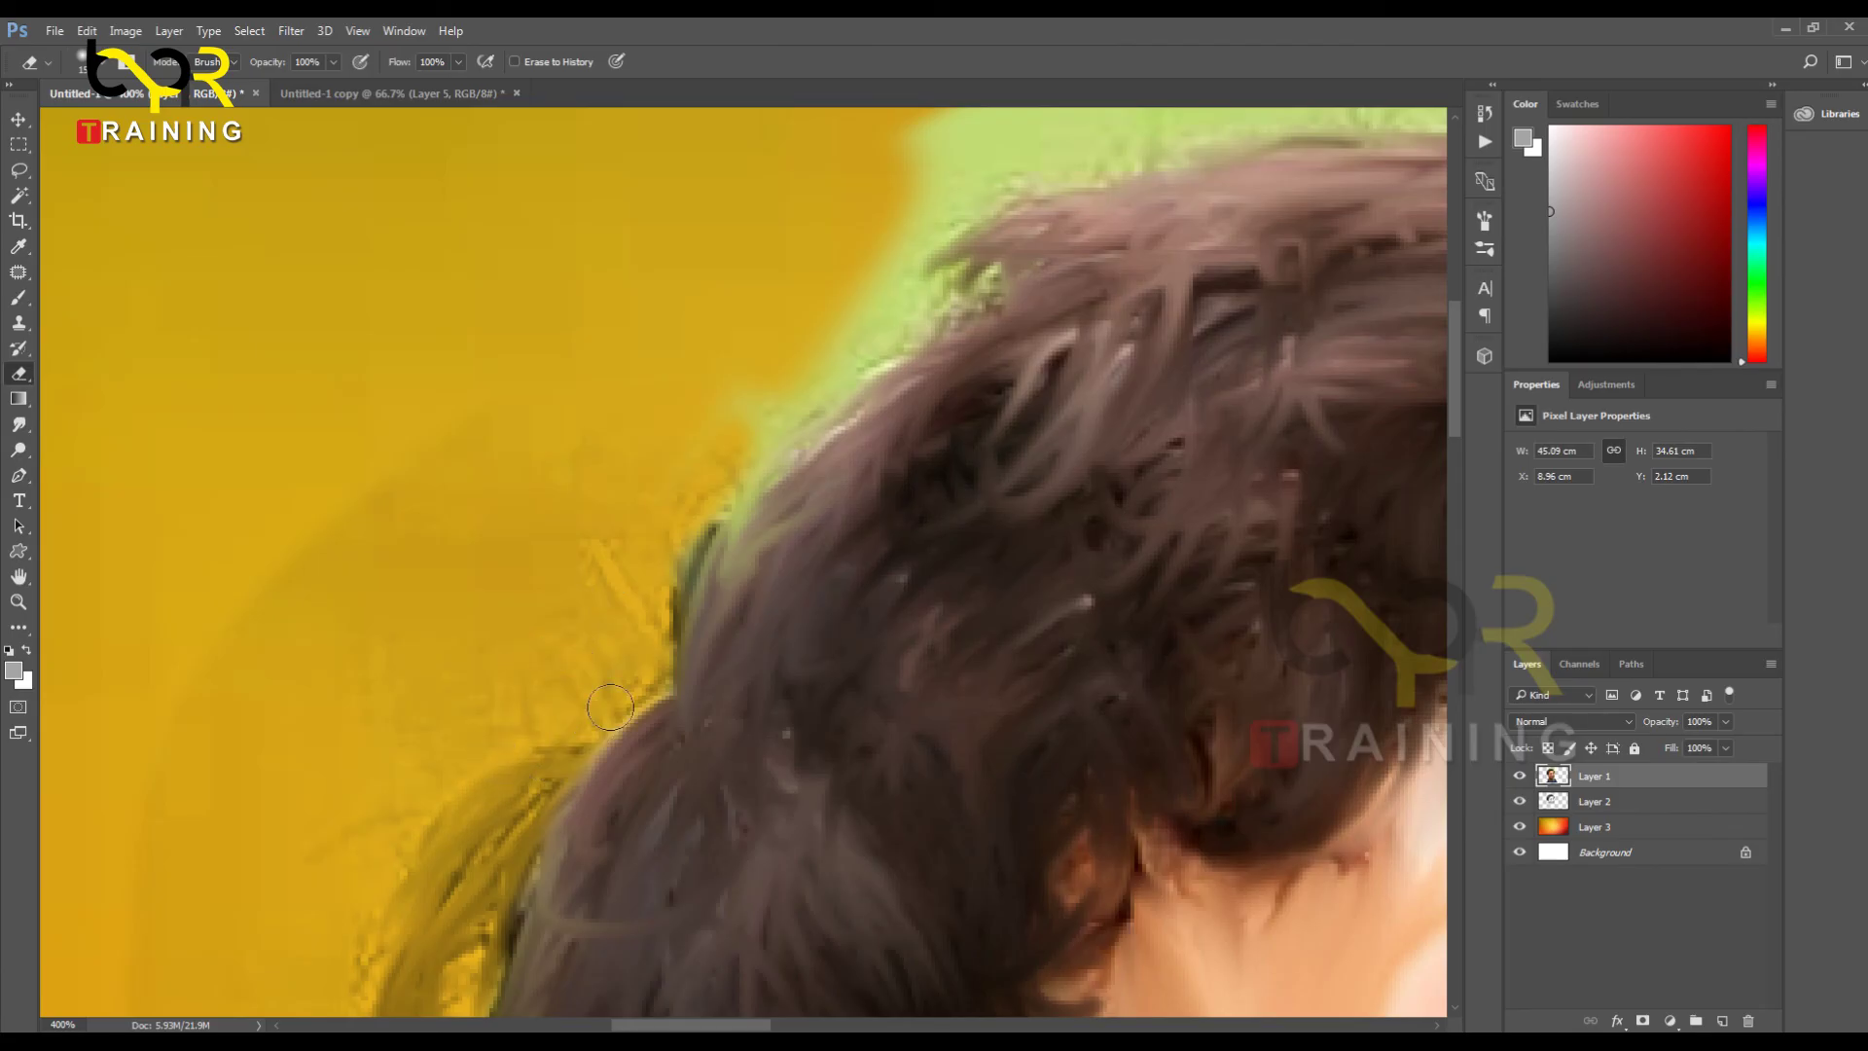
pyautogui.moveTo(669, 611)
pyautogui.mouseDown()
pyautogui.moveTo(775, 404)
pyautogui.moveTo(650, 546)
pyautogui.moveTo(760, 316)
pyautogui.moveTo(753, 362)
pyautogui.moveTo(622, 462)
pyautogui.moveTo(671, 504)
pyautogui.moveTo(782, 390)
pyautogui.moveTo(751, 500)
pyautogui.moveTo(709, 556)
pyautogui.moveTo(726, 502)
pyautogui.moveTo(677, 620)
pyautogui.moveTo(756, 506)
pyautogui.moveTo(650, 692)
pyautogui.moveTo(779, 505)
pyautogui.moveTo(839, 336)
pyautogui.mouseUp()
pyautogui.moveTo(706, 502)
pyautogui.mouseDown()
pyautogui.moveTo(901, 250)
pyautogui.moveTo(848, 458)
pyautogui.moveTo(872, 488)
pyautogui.moveTo(500, 685)
pyautogui.mouseUp()
pyautogui.moveTo(522, 586)
pyautogui.mouseDown()
pyautogui.moveTo(564, 496)
pyautogui.moveTo(521, 526)
pyautogui.moveTo(743, 425)
pyautogui.moveTo(626, 496)
pyautogui.moveTo(1138, 421)
pyautogui.moveTo(709, 476)
pyautogui.moveTo(941, 489)
pyautogui.mouseUp()
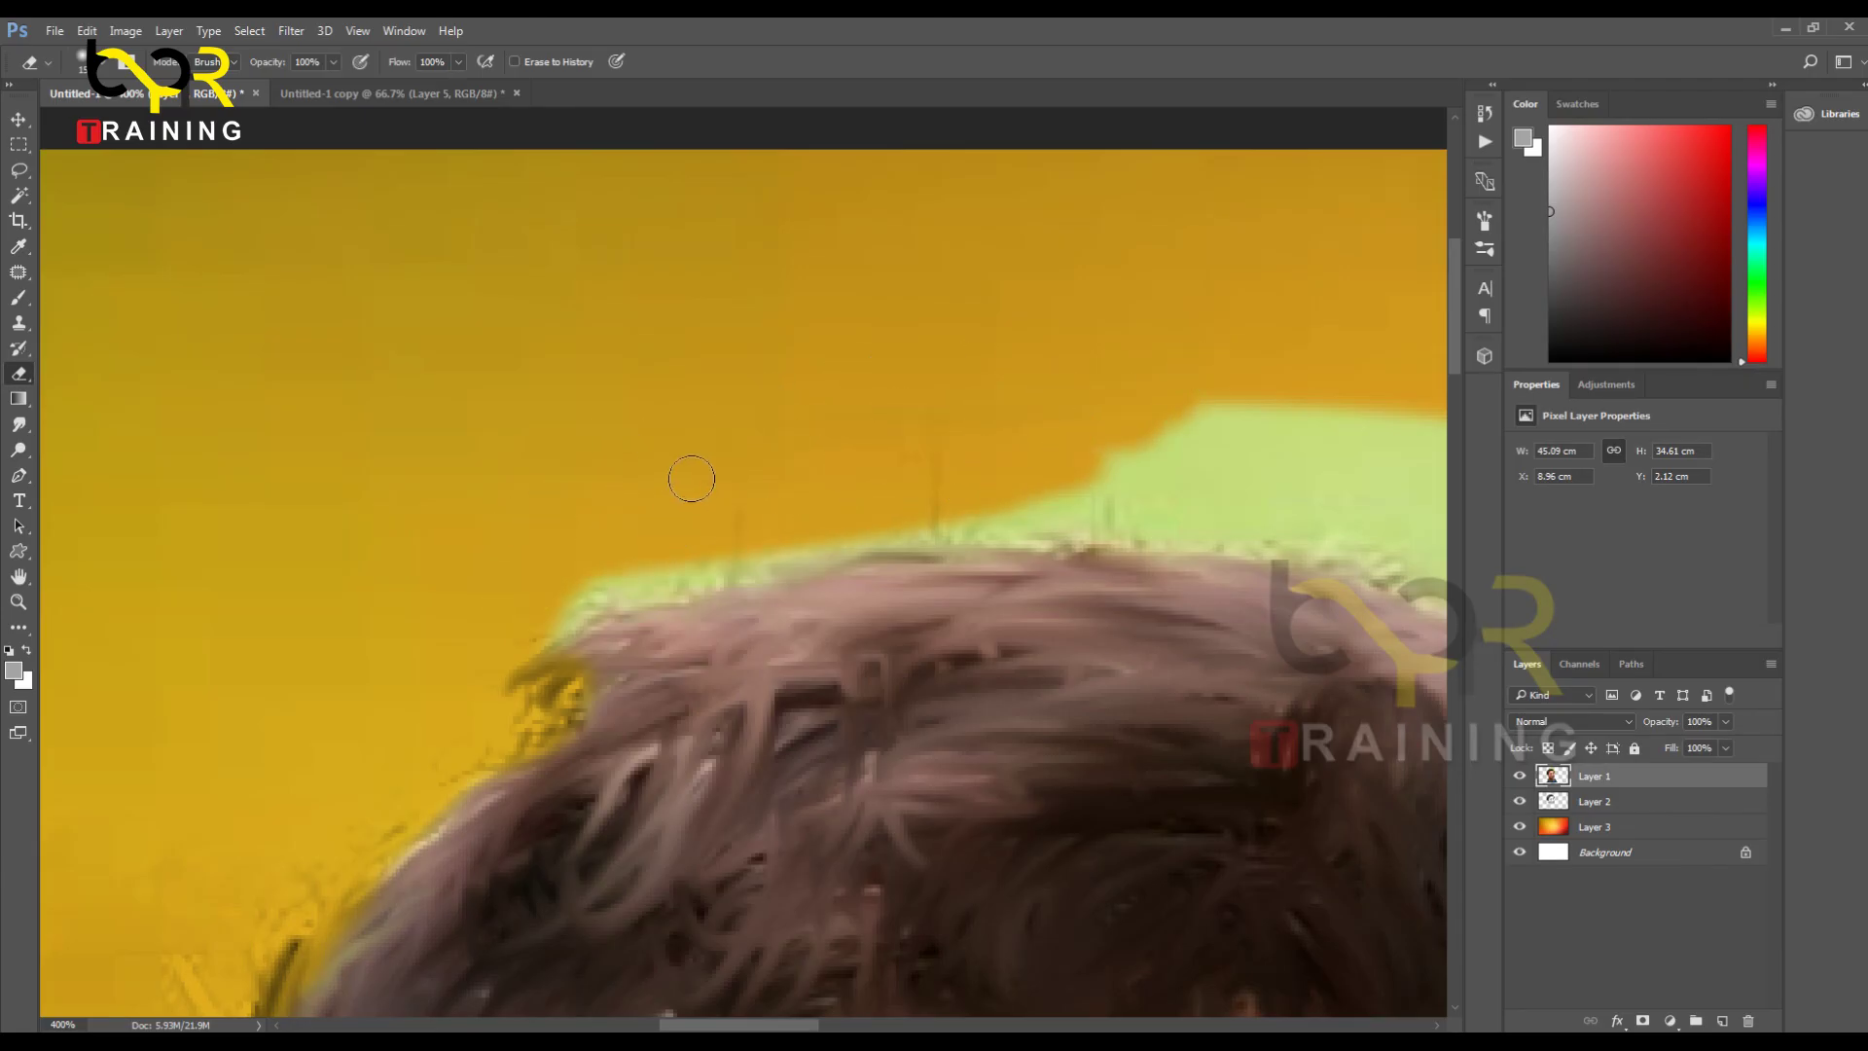
# Step: Erase the green strip above the top of the hair, across the crown to the far side
pyautogui.moveTo(580, 503)
pyautogui.mouseDown()
pyautogui.moveTo(790, 498)
pyautogui.moveTo(699, 565)
pyautogui.moveTo(584, 588)
pyautogui.moveTo(819, 527)
pyautogui.moveTo(527, 599)
pyautogui.moveTo(697, 566)
pyautogui.moveTo(548, 607)
pyautogui.moveTo(584, 578)
pyautogui.moveTo(535, 631)
pyautogui.moveTo(643, 585)
pyautogui.moveTo(933, 526)
pyautogui.moveTo(1086, 511)
pyautogui.moveTo(924, 538)
pyautogui.moveTo(1137, 547)
pyautogui.moveTo(937, 500)
pyautogui.moveTo(1207, 492)
pyautogui.mouseUp()
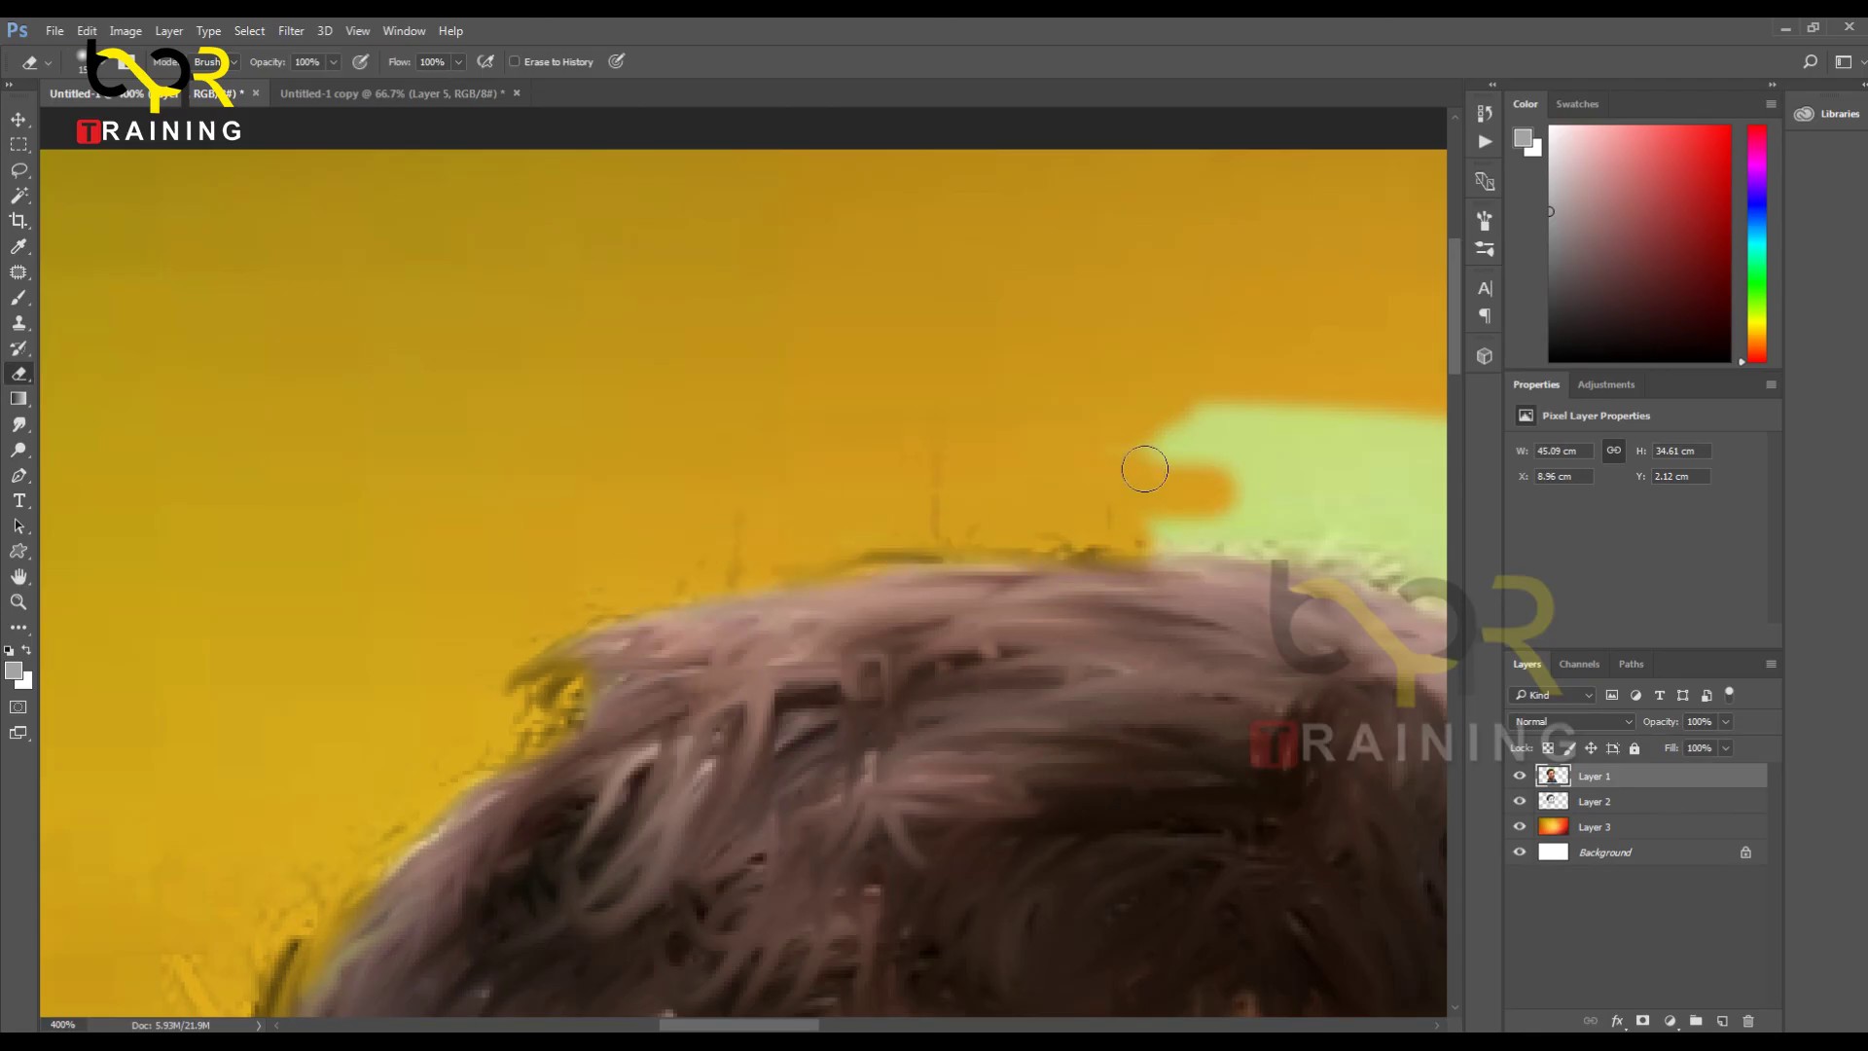
pyautogui.moveTo(1104, 467)
pyautogui.mouseDown()
pyautogui.moveTo(229, 459)
pyautogui.moveTo(307, 480)
pyautogui.moveTo(654, 429)
pyautogui.moveTo(558, 476)
pyautogui.moveTo(943, 496)
pyautogui.moveTo(970, 585)
pyautogui.moveTo(1075, 560)
pyautogui.moveTo(829, 510)
pyautogui.moveTo(1007, 680)
pyautogui.moveTo(1197, 699)
pyautogui.moveTo(1184, 746)
pyautogui.moveTo(471, 509)
pyautogui.moveTo(600, 564)
pyautogui.moveTo(317, 514)
pyautogui.moveTo(469, 560)
pyautogui.mouseUp()
pyautogui.moveTo(673, 635)
pyautogui.mouseDown()
pyautogui.moveTo(805, 686)
pyautogui.moveTo(701, 609)
pyautogui.moveTo(960, 784)
pyautogui.moveTo(778, 570)
pyautogui.moveTo(1035, 751)
pyautogui.moveTo(901, 652)
pyautogui.moveTo(1085, 836)
pyautogui.moveTo(958, 692)
pyautogui.moveTo(1042, 701)
pyautogui.moveTo(1208, 843)
pyautogui.moveTo(1049, 620)
pyautogui.moveTo(1186, 847)
pyautogui.mouseUp()
pyautogui.moveTo(1138, 779)
pyautogui.mouseDown()
pyautogui.moveTo(922, 539)
pyautogui.moveTo(855, 418)
pyautogui.moveTo(792, 379)
pyautogui.moveTo(880, 629)
pyautogui.mouseUp()
pyautogui.click(852, 468)
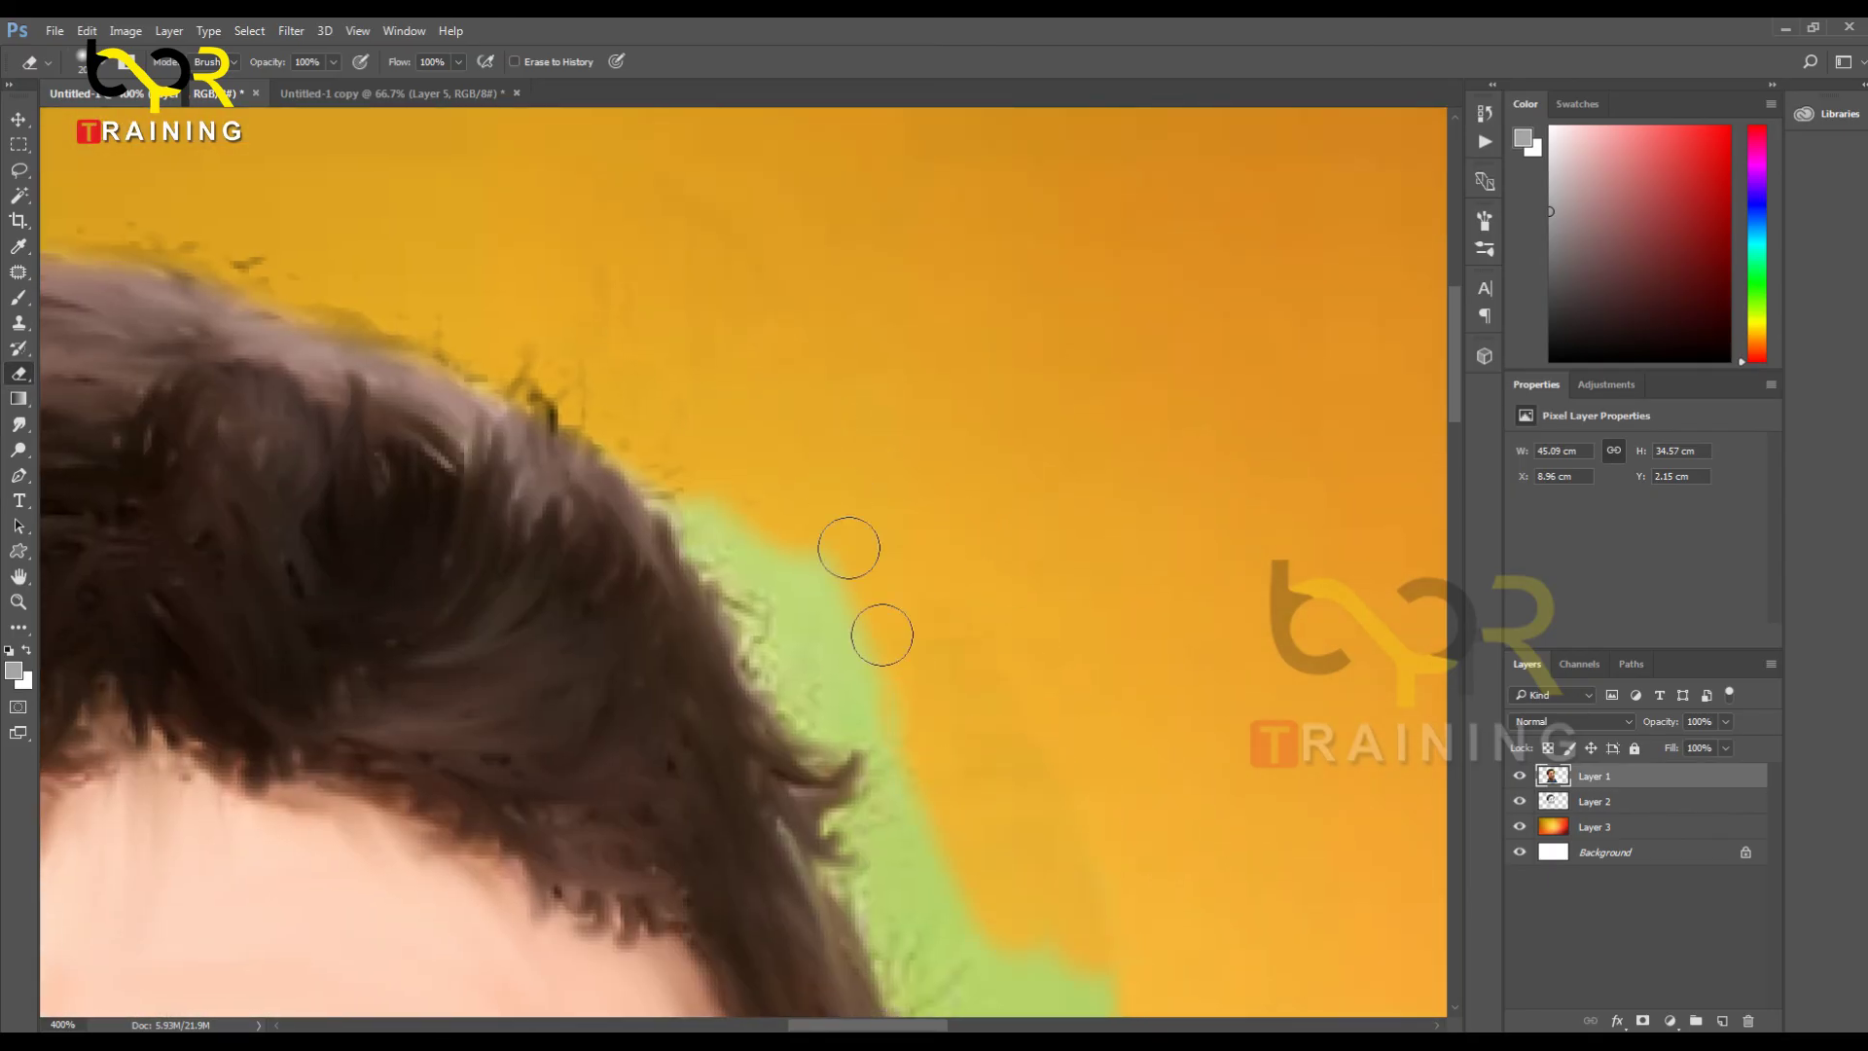
# Step: Erase the green around the hair tufts beside the temple opposite the visible ear
pyautogui.moveTo(1019, 765); pyautogui.dragTo(933, 445)
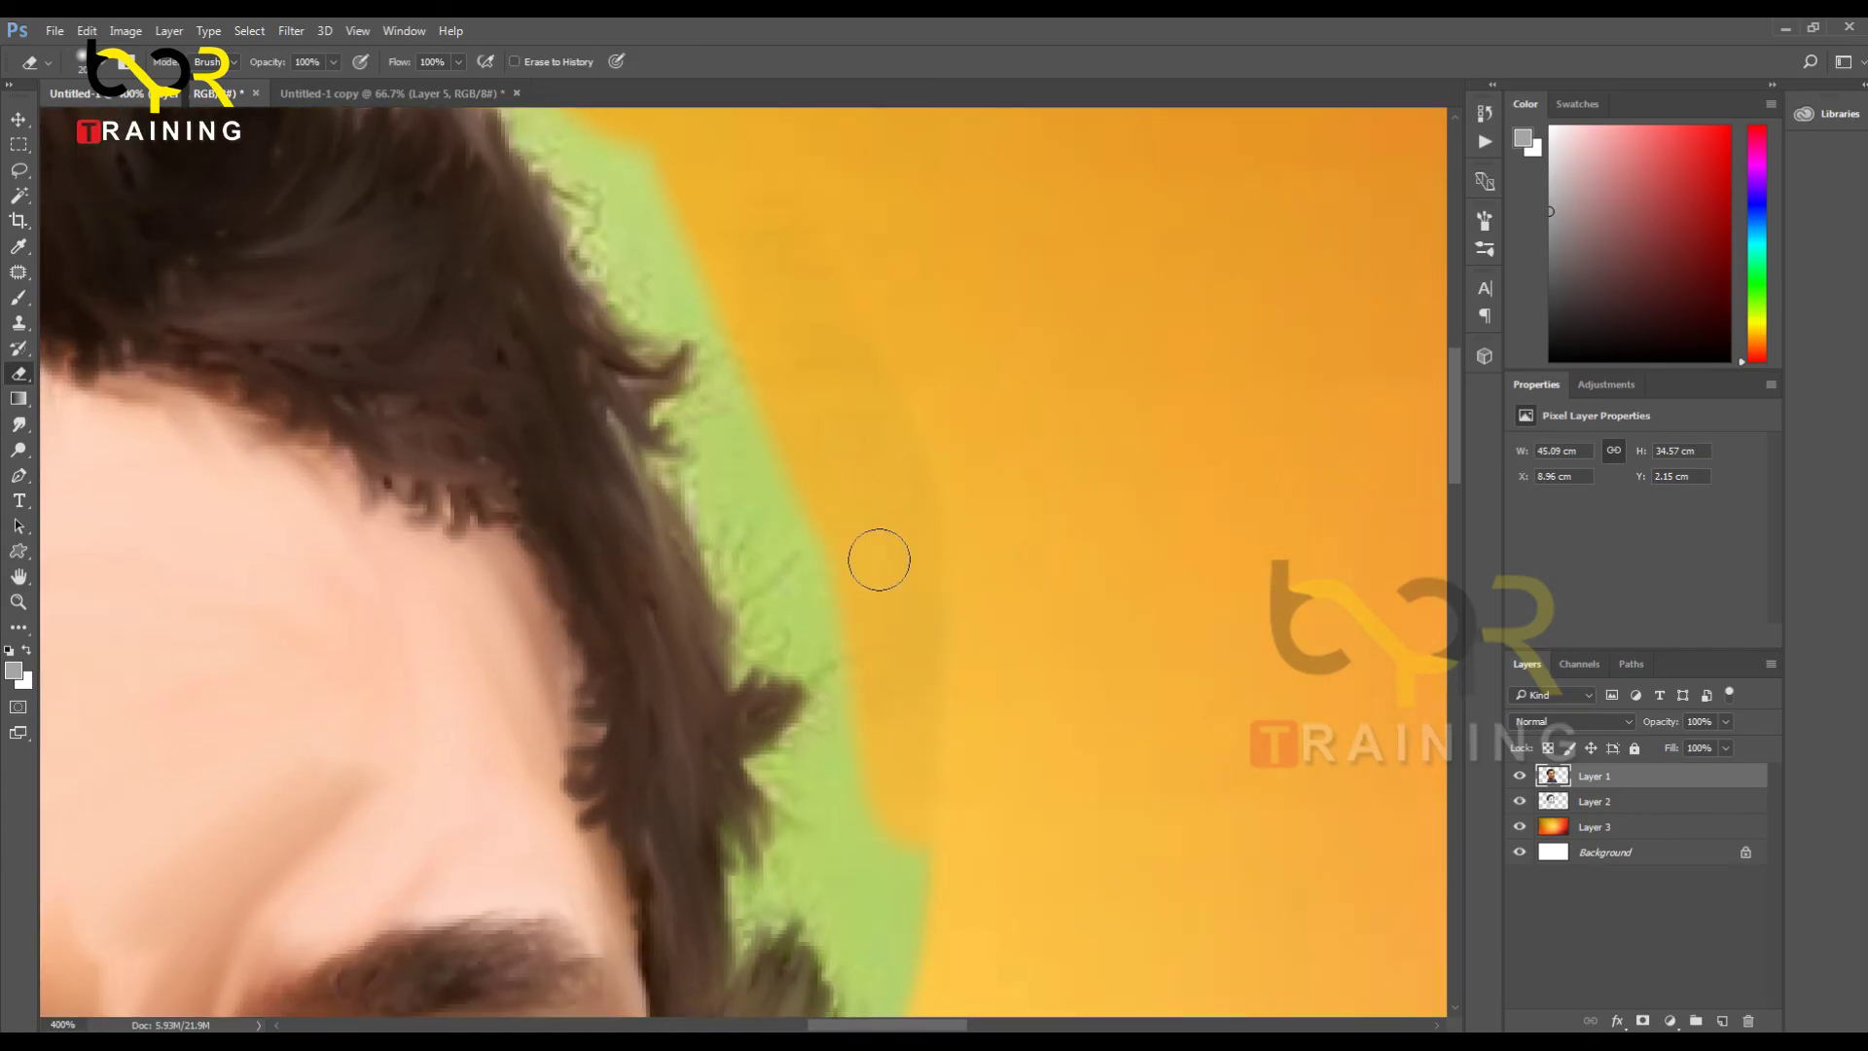
pyautogui.moveTo(976, 972)
pyautogui.mouseDown()
pyautogui.moveTo(863, 591)
pyautogui.moveTo(734, 742)
pyautogui.moveTo(609, 838)
pyautogui.mouseUp()
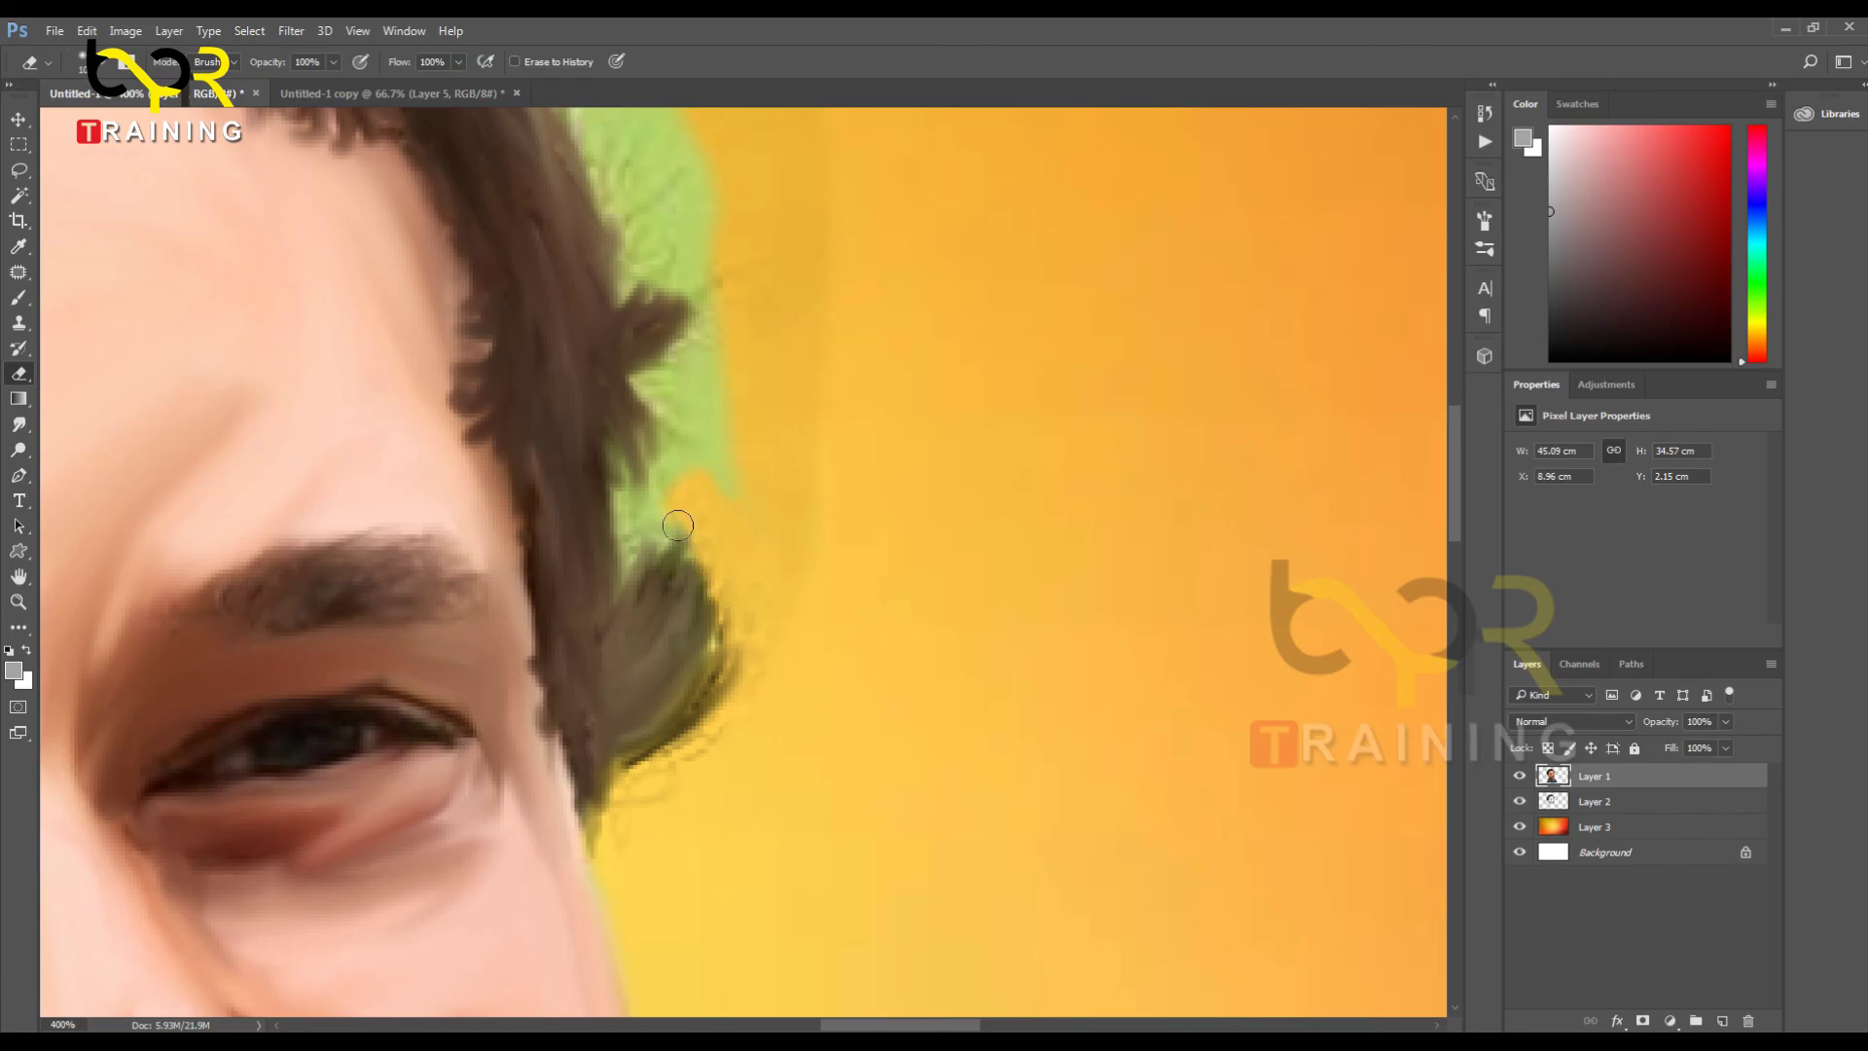
pyautogui.moveTo(835, 651); pyautogui.dragTo(1128, 1046)
pyautogui.moveTo(720, 720); pyautogui.dragTo(615, 403)
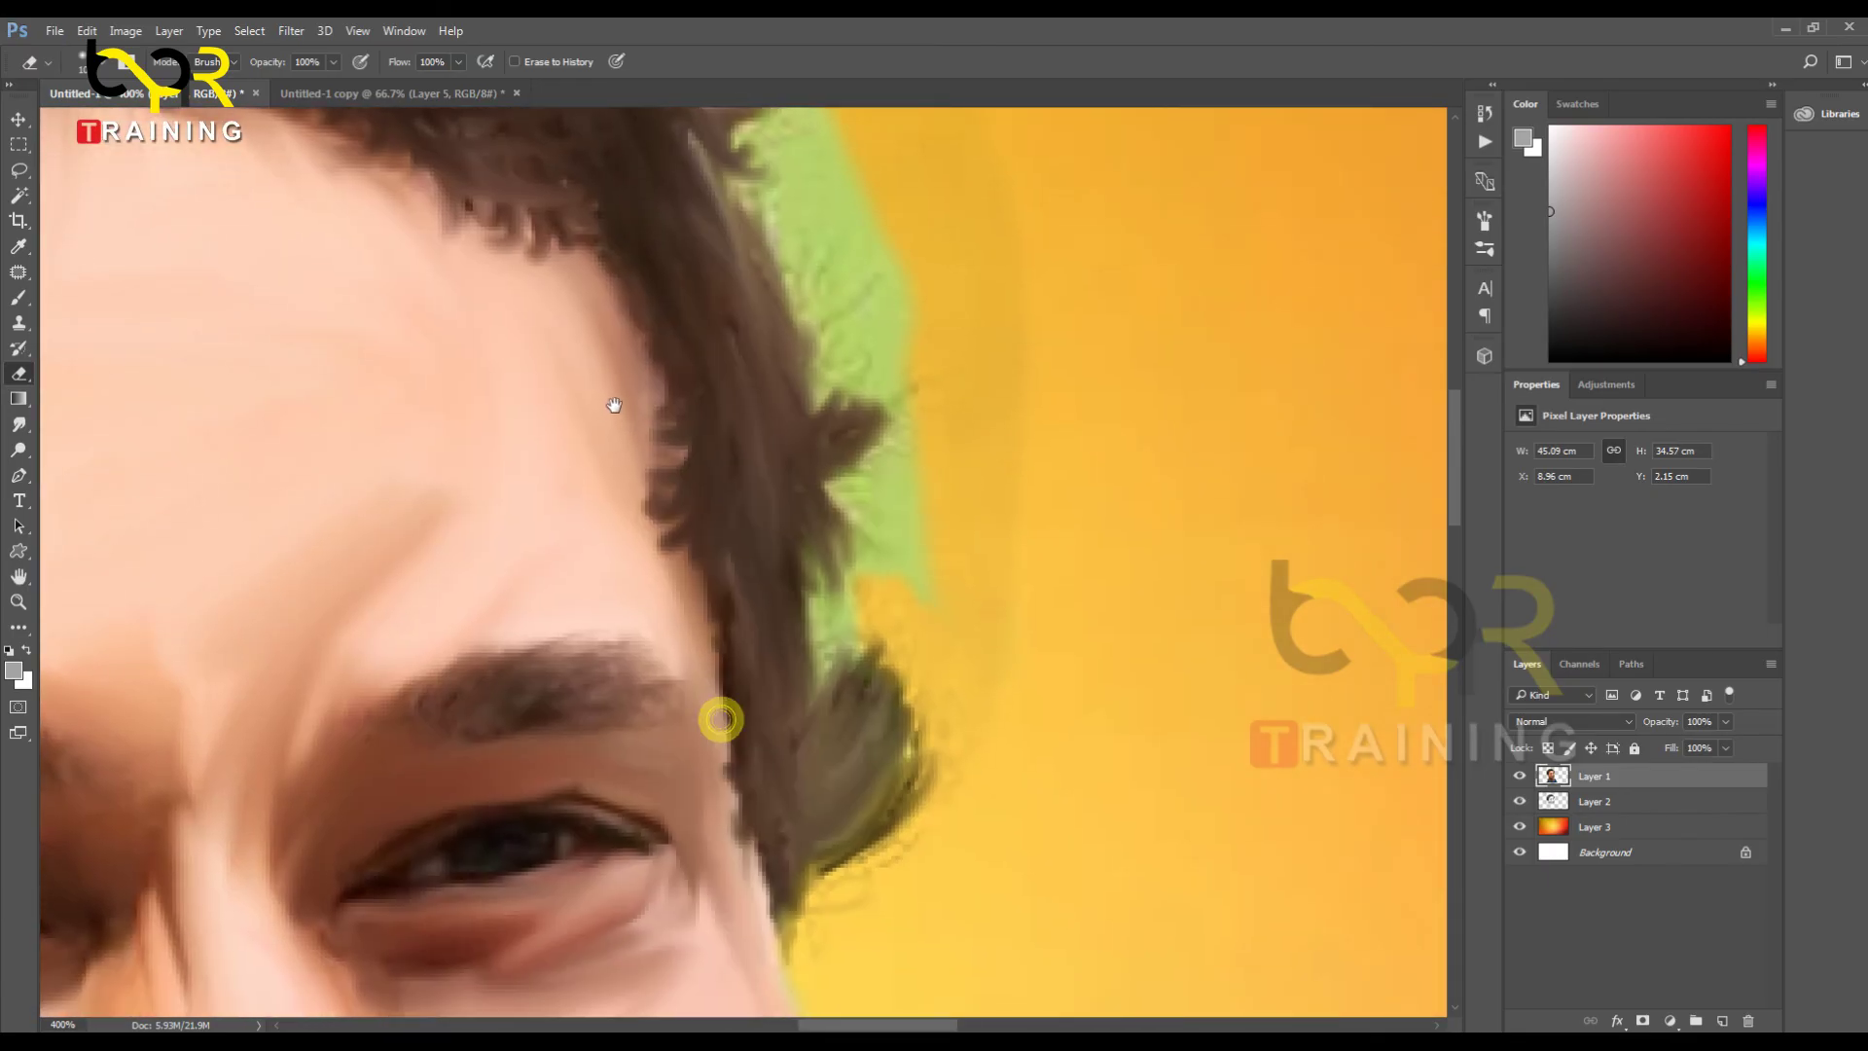
pyautogui.moveTo(855, 641); pyautogui.dragTo(834, 637)
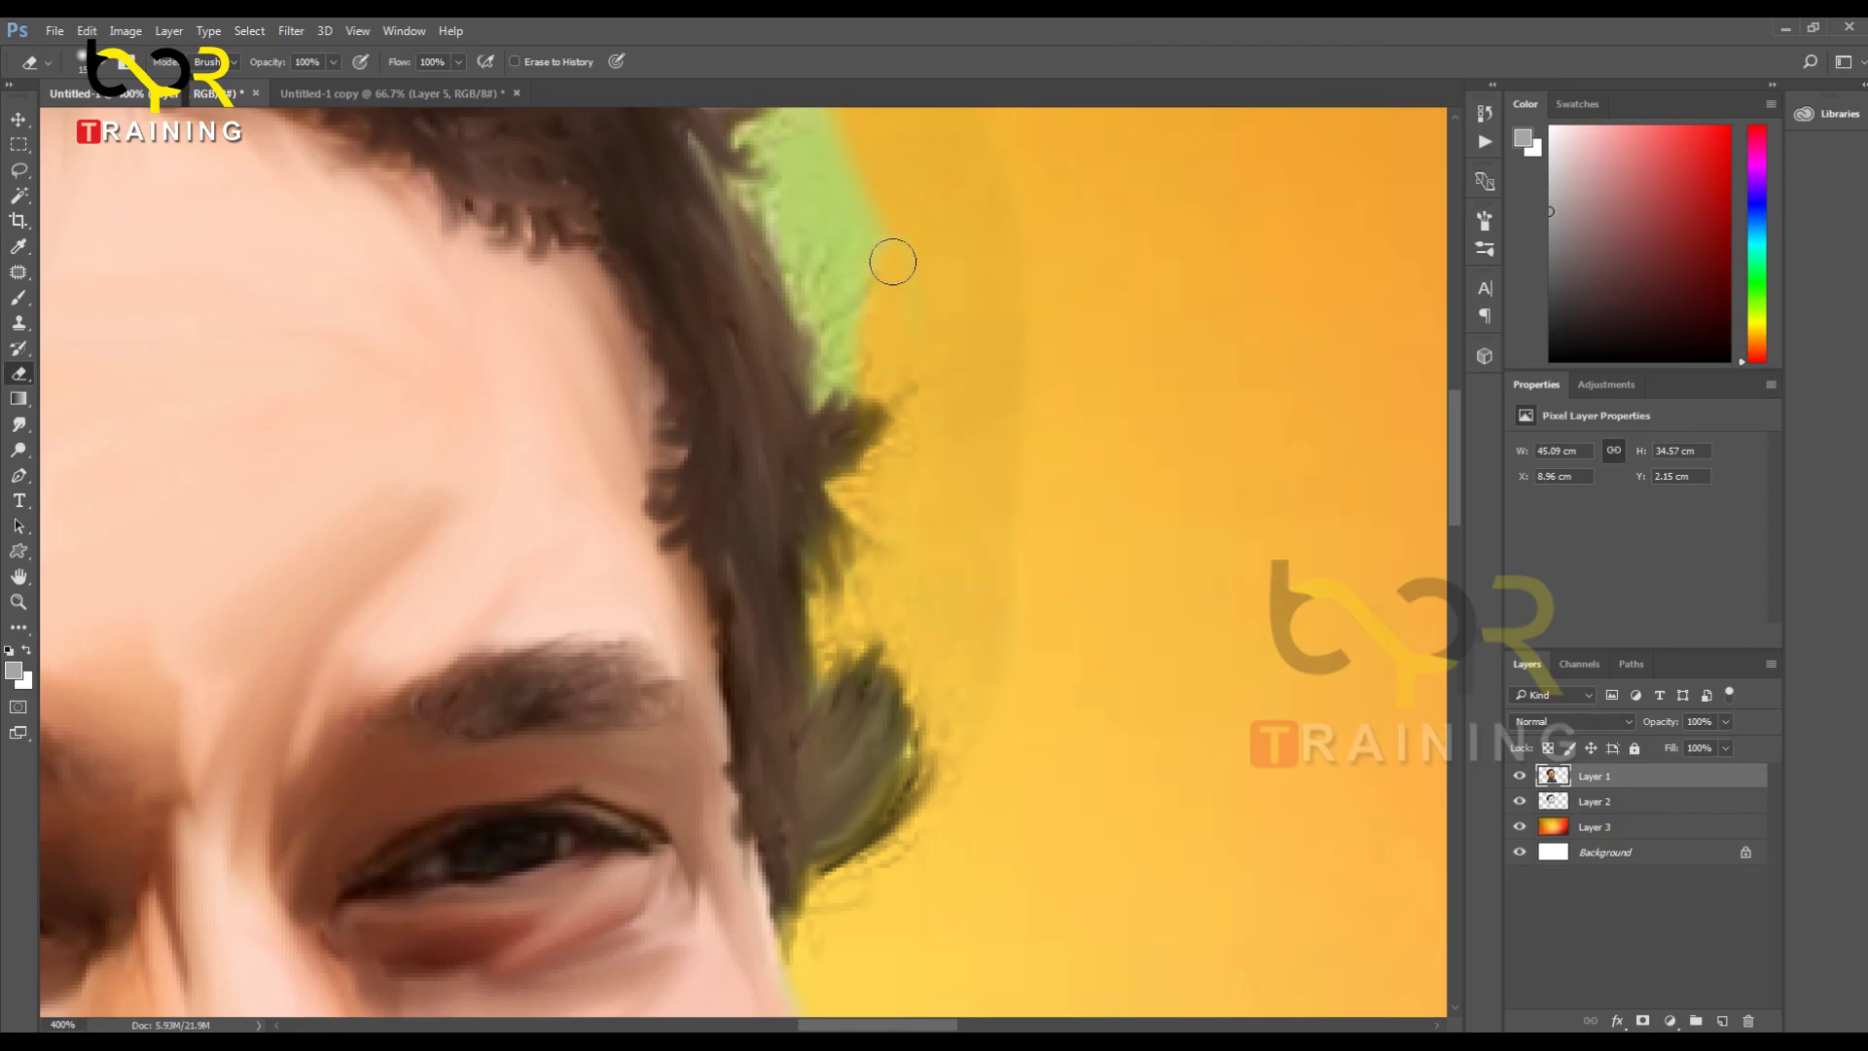
# Step: Erase the last green patch along the upper hair edge on the side opposite the ear
pyautogui.moveTo(879, 179); pyautogui.dragTo(899, 432)
pyautogui.moveTo(918, 627); pyautogui.dragTo(856, 639)
pyautogui.moveTo(822, 435)
pyautogui.mouseDown()
pyautogui.moveTo(815, 494)
pyautogui.moveTo(947, 709)
pyautogui.mouseUp()
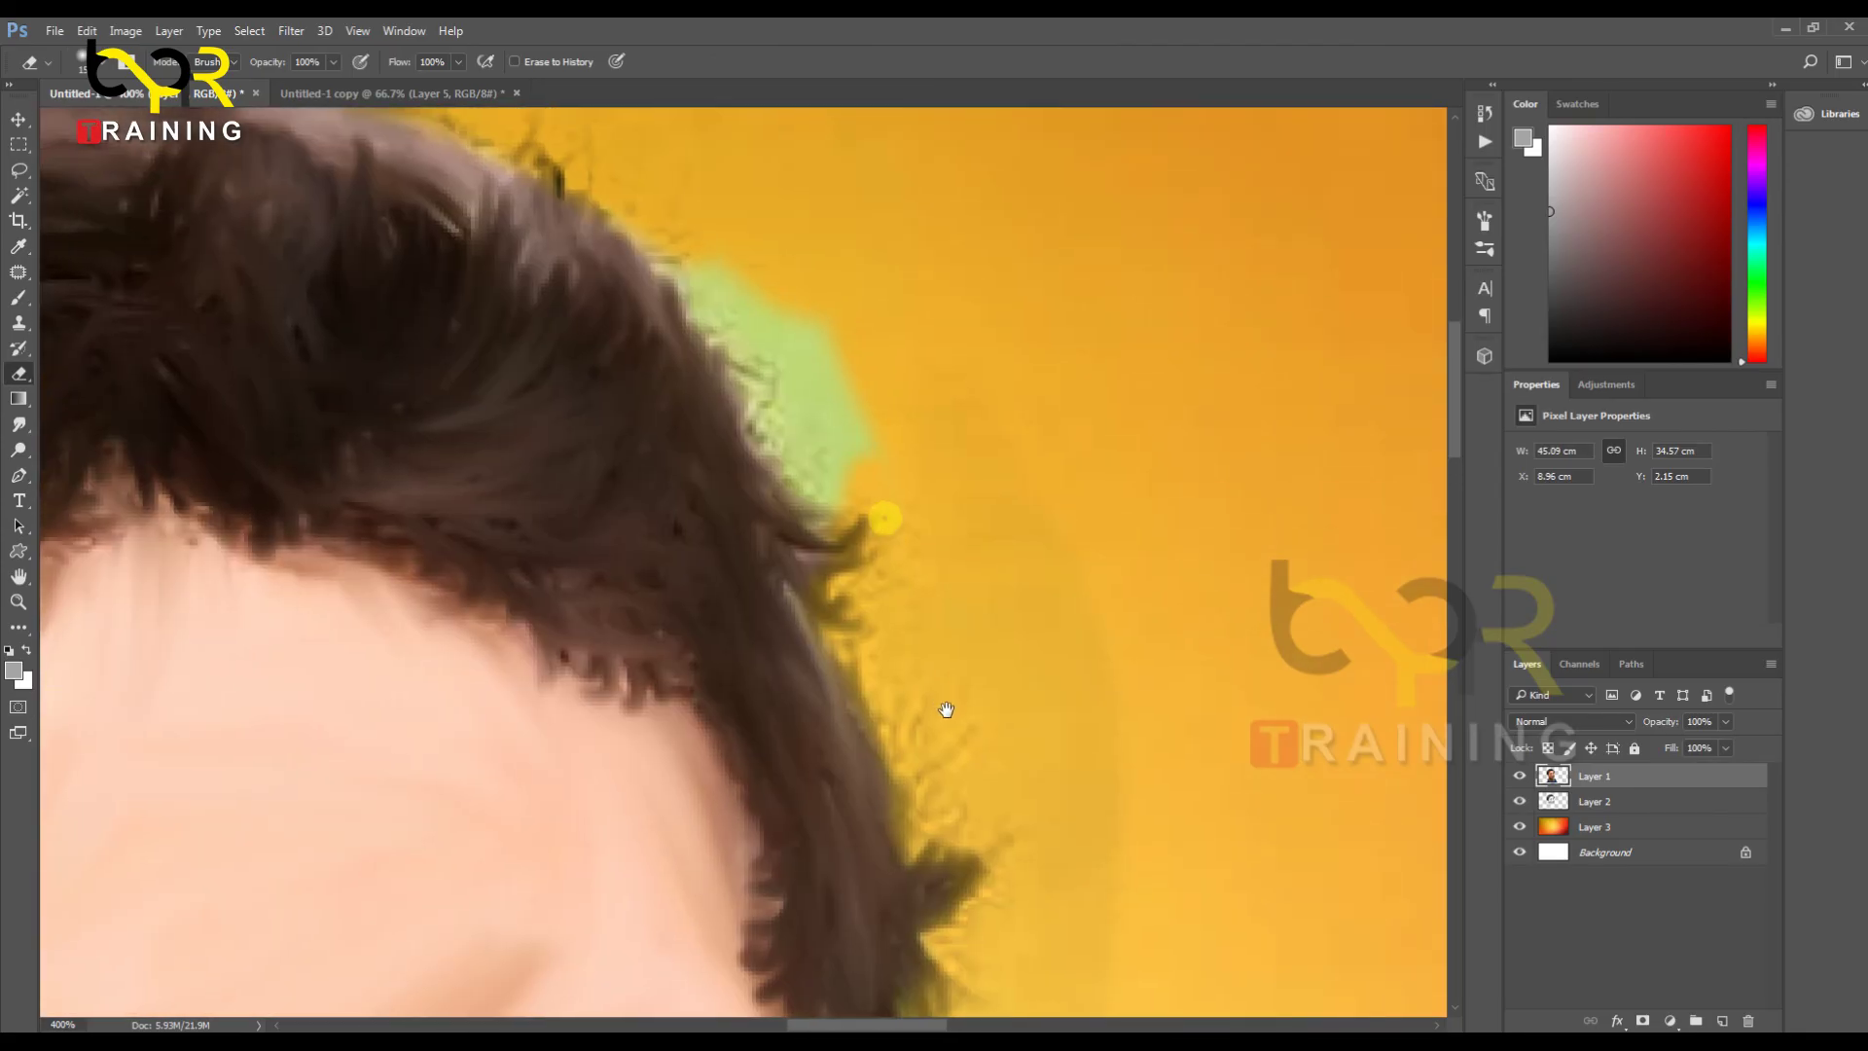
pyautogui.moveTo(887, 557)
pyautogui.mouseDown()
pyautogui.moveTo(800, 334)
pyautogui.moveTo(970, 561)
pyautogui.mouseUp()
pyautogui.moveTo(856, 599); pyautogui.dragTo(883, 560)
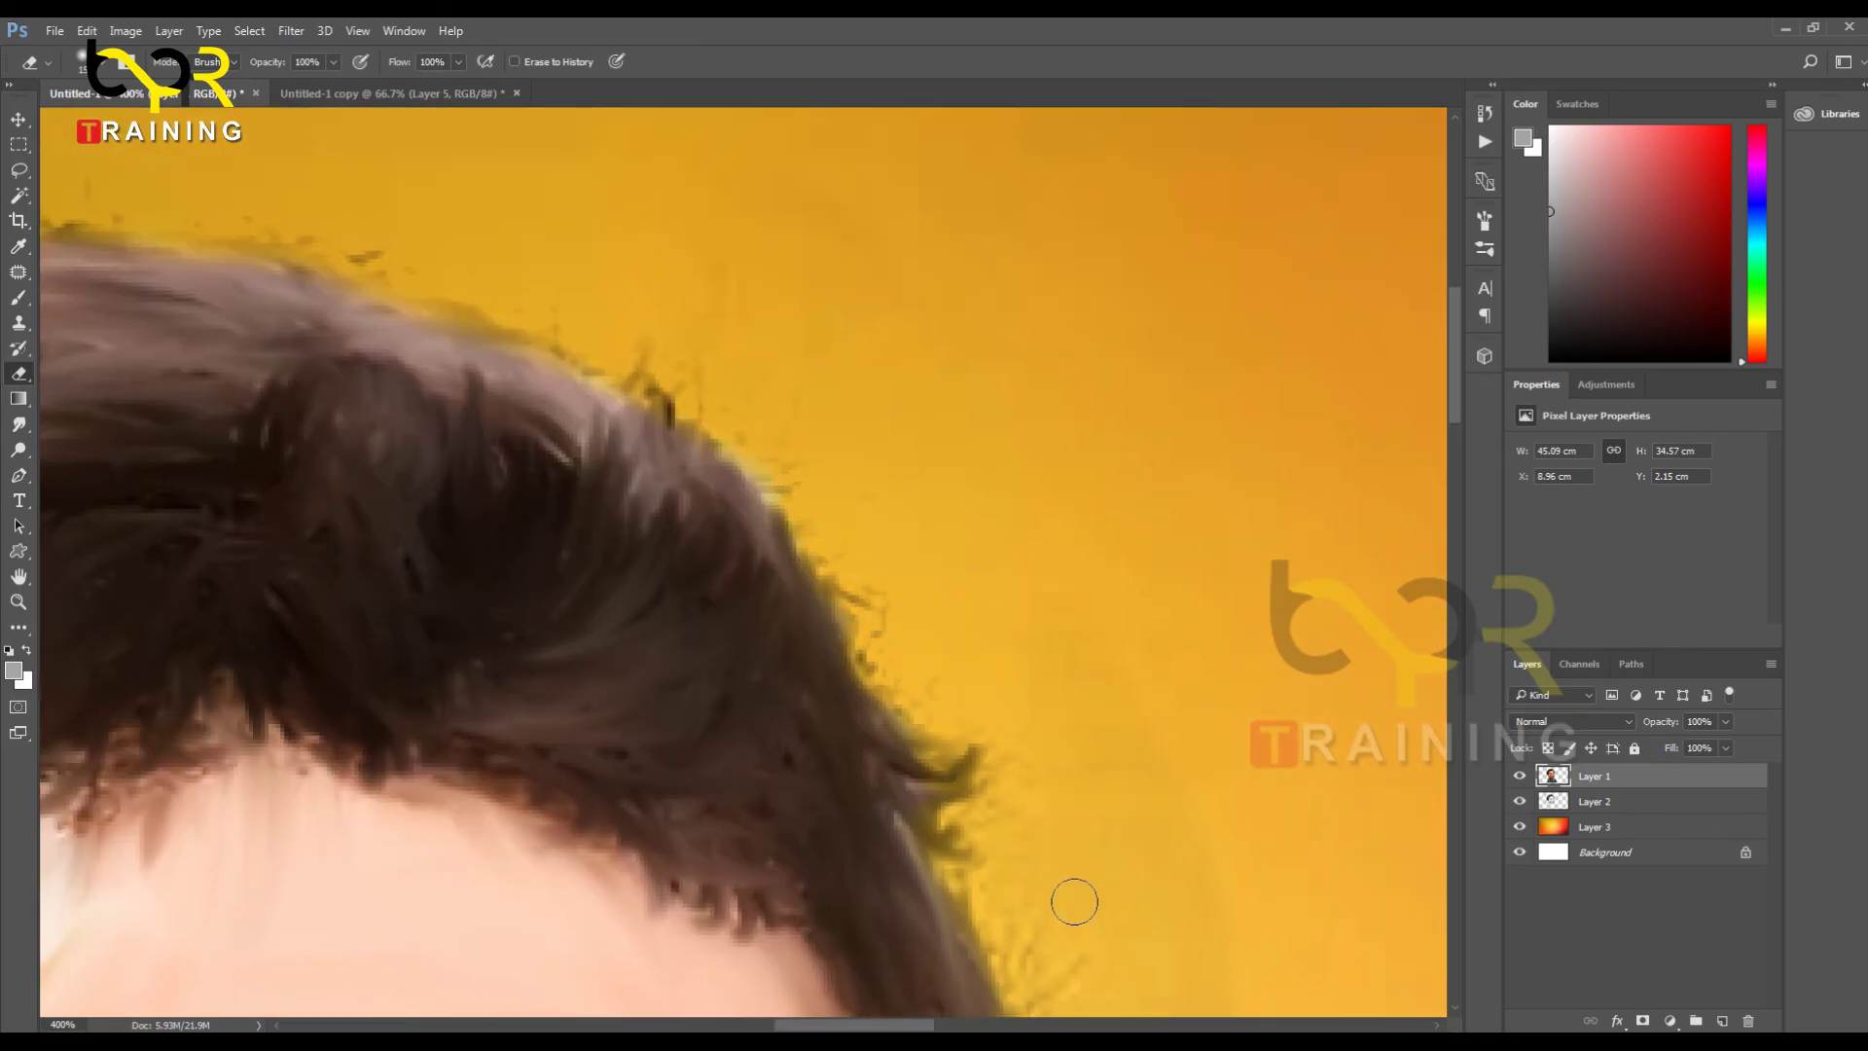
# Step: Select Layer 2 and erase its shadowy halo beside the hair opposite the ear
pyautogui.hotkey('ctrl', '-')
pyautogui.hotkey('ctrl', '-')
pyautogui.keyDown('ctrl'); pyautogui.rightClick(953, 745); pyautogui.keyUp('ctrl')
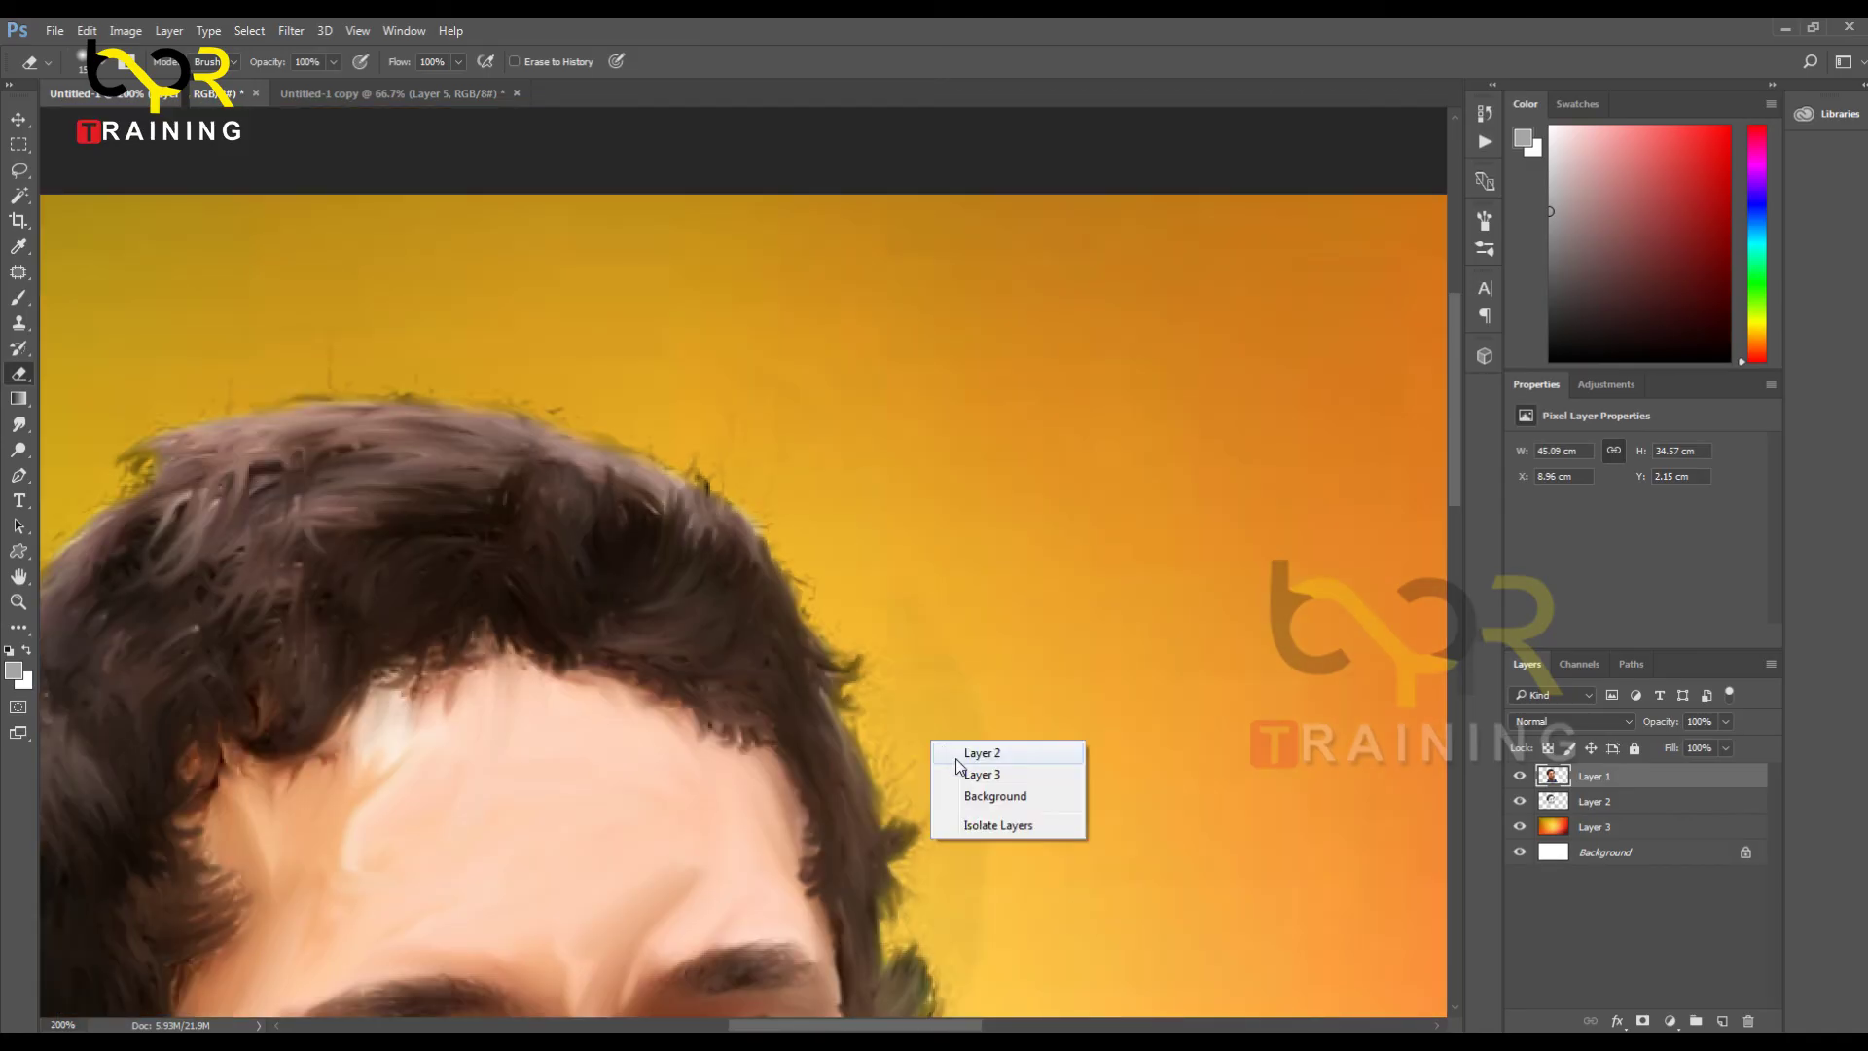
pyautogui.click(973, 776)
pyautogui.click(949, 694)
pyautogui.moveTo(994, 976); pyautogui.dragTo(938, 634)
pyautogui.moveTo(963, 528); pyautogui.dragTo(1163, 918)
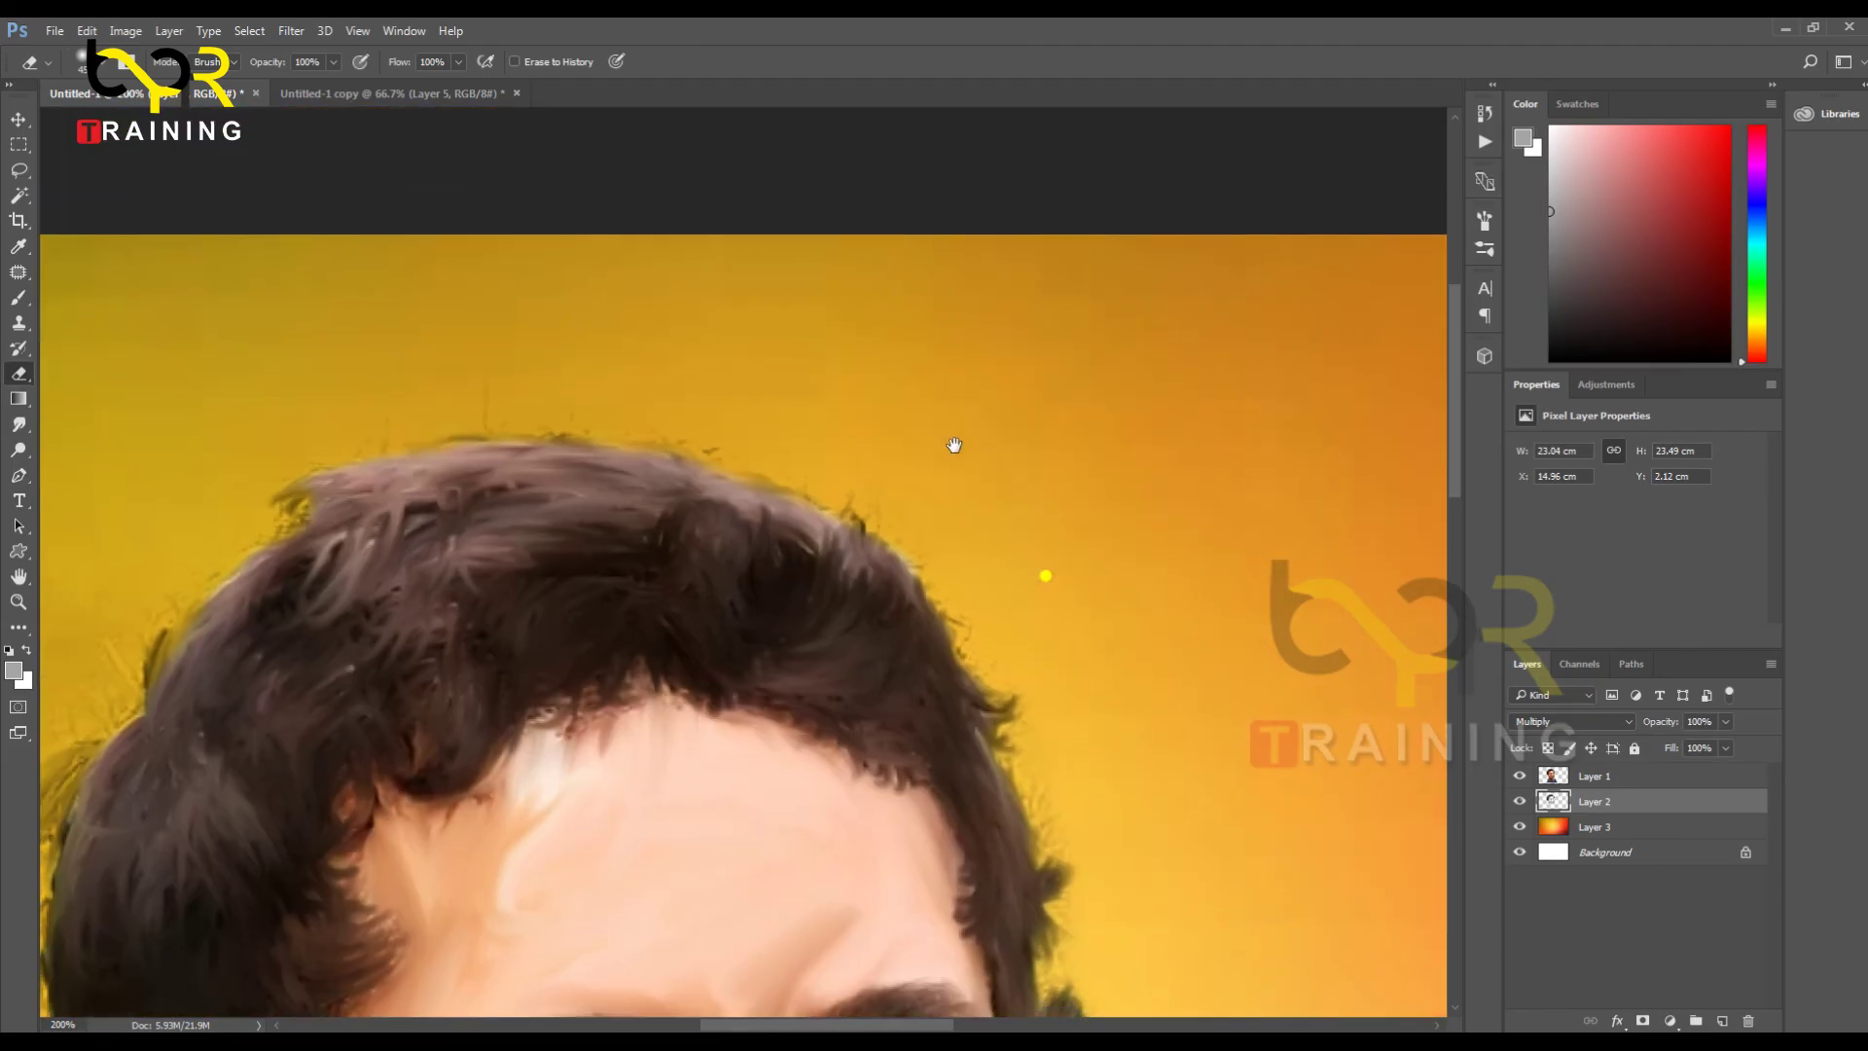
# Step: Erase the rest of Layer 2's halo above the crown, beside the loose tuft and along the ear
pyautogui.moveTo(955, 445); pyautogui.dragTo(1143, 632)
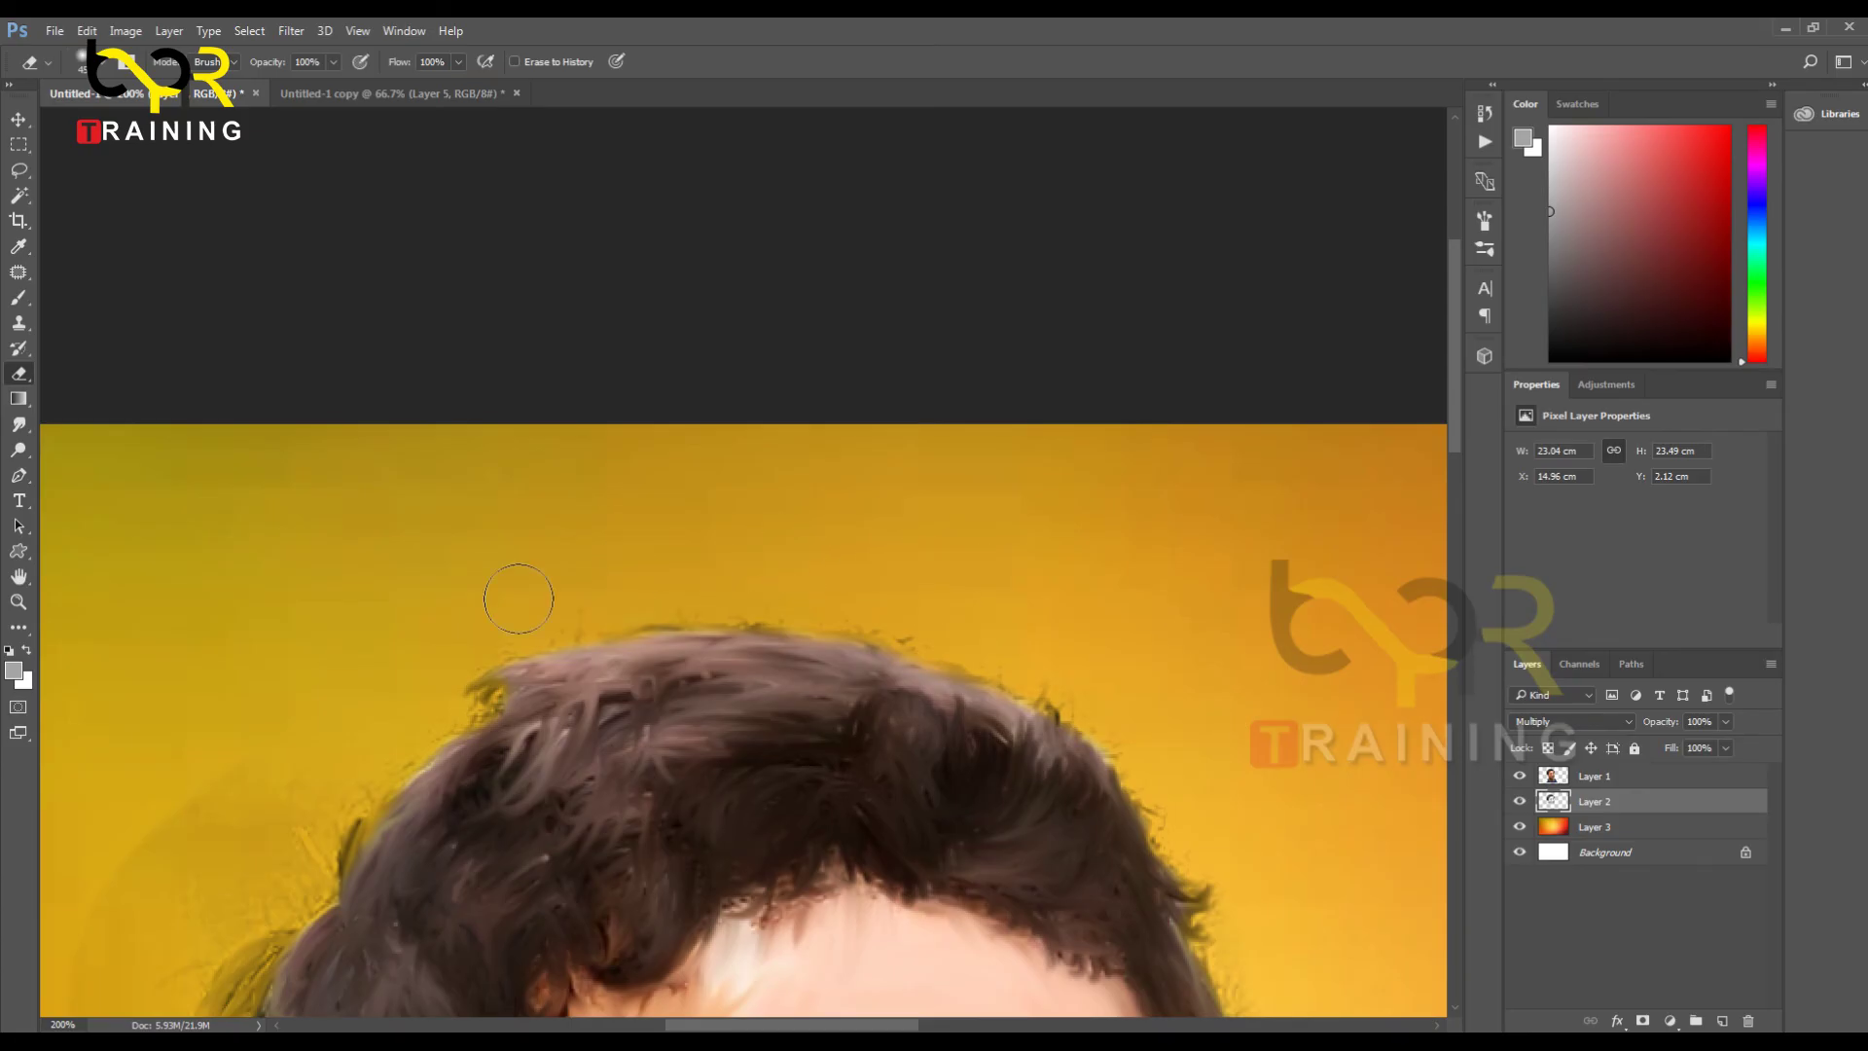
pyautogui.moveTo(944, 588); pyautogui.dragTo(1110, 463)
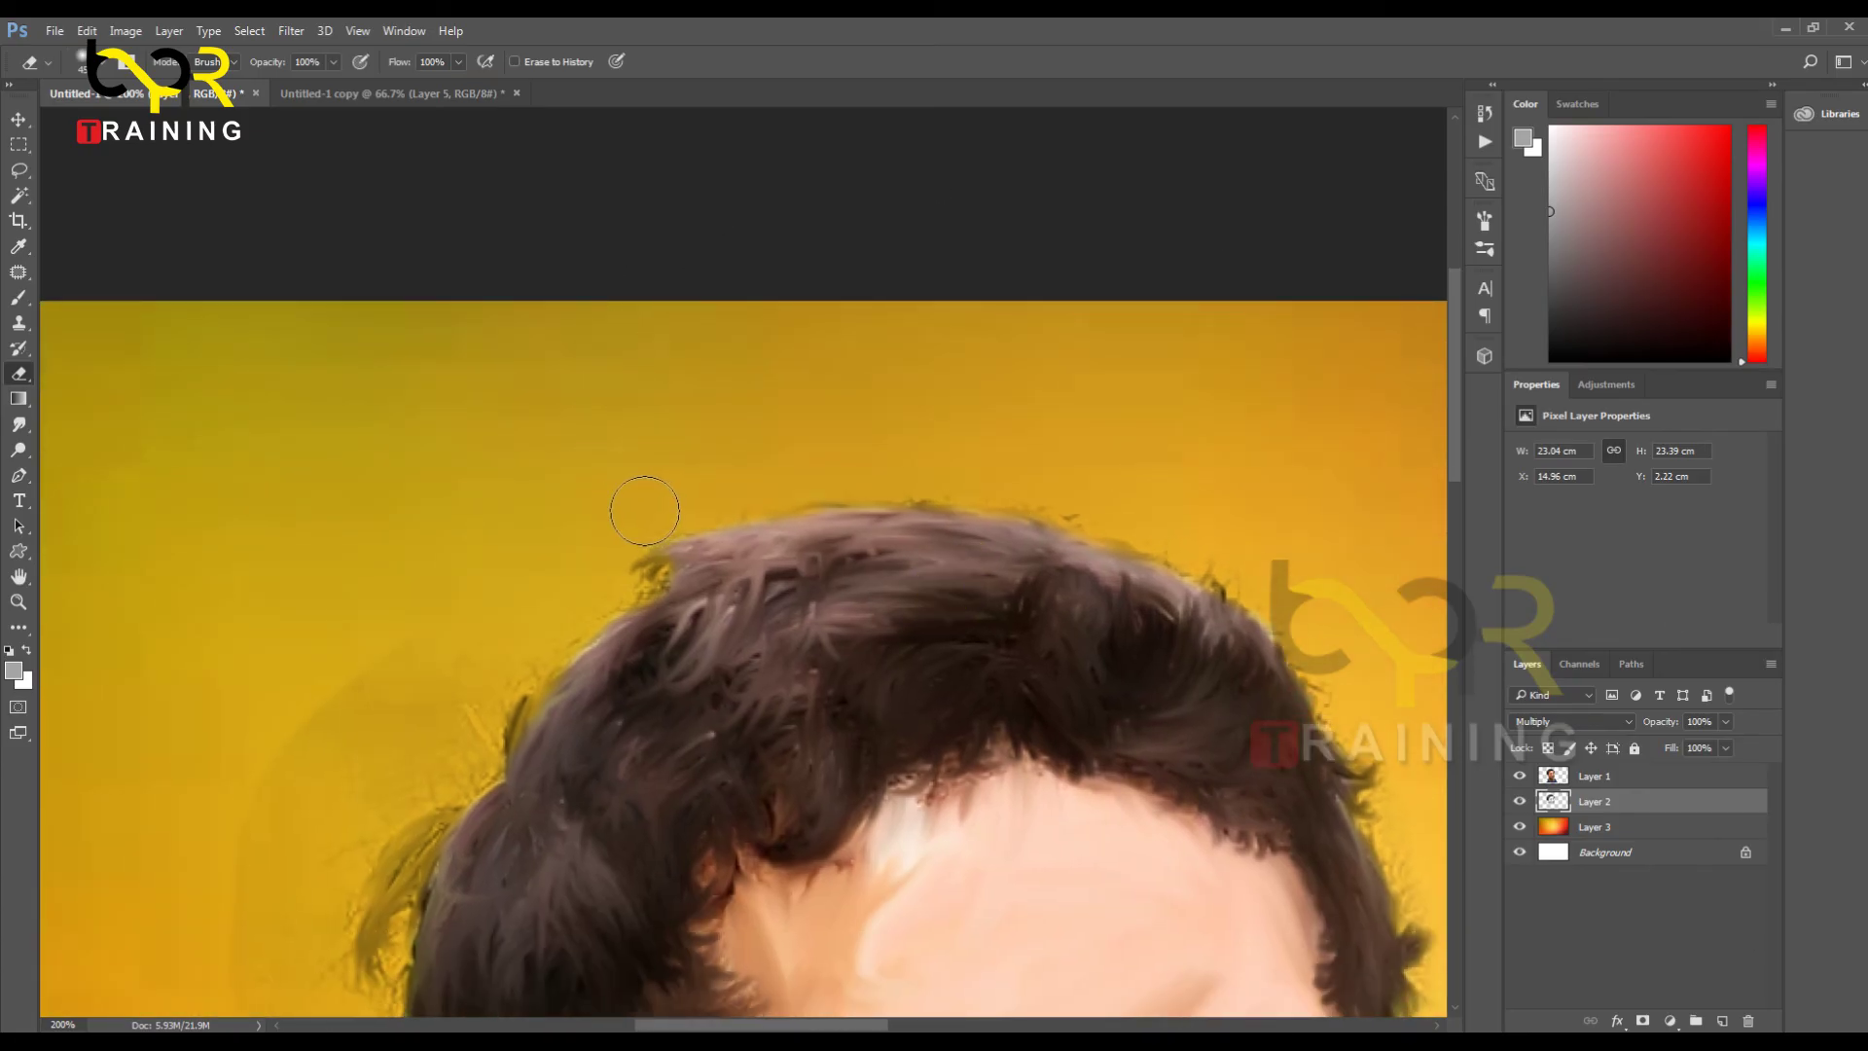
pyautogui.moveTo(351, 687)
pyautogui.mouseDown()
pyautogui.moveTo(633, 392)
pyautogui.moveTo(713, 397)
pyautogui.moveTo(586, 556)
pyautogui.mouseUp()
pyautogui.moveTo(594, 475); pyautogui.dragTo(583, 706)
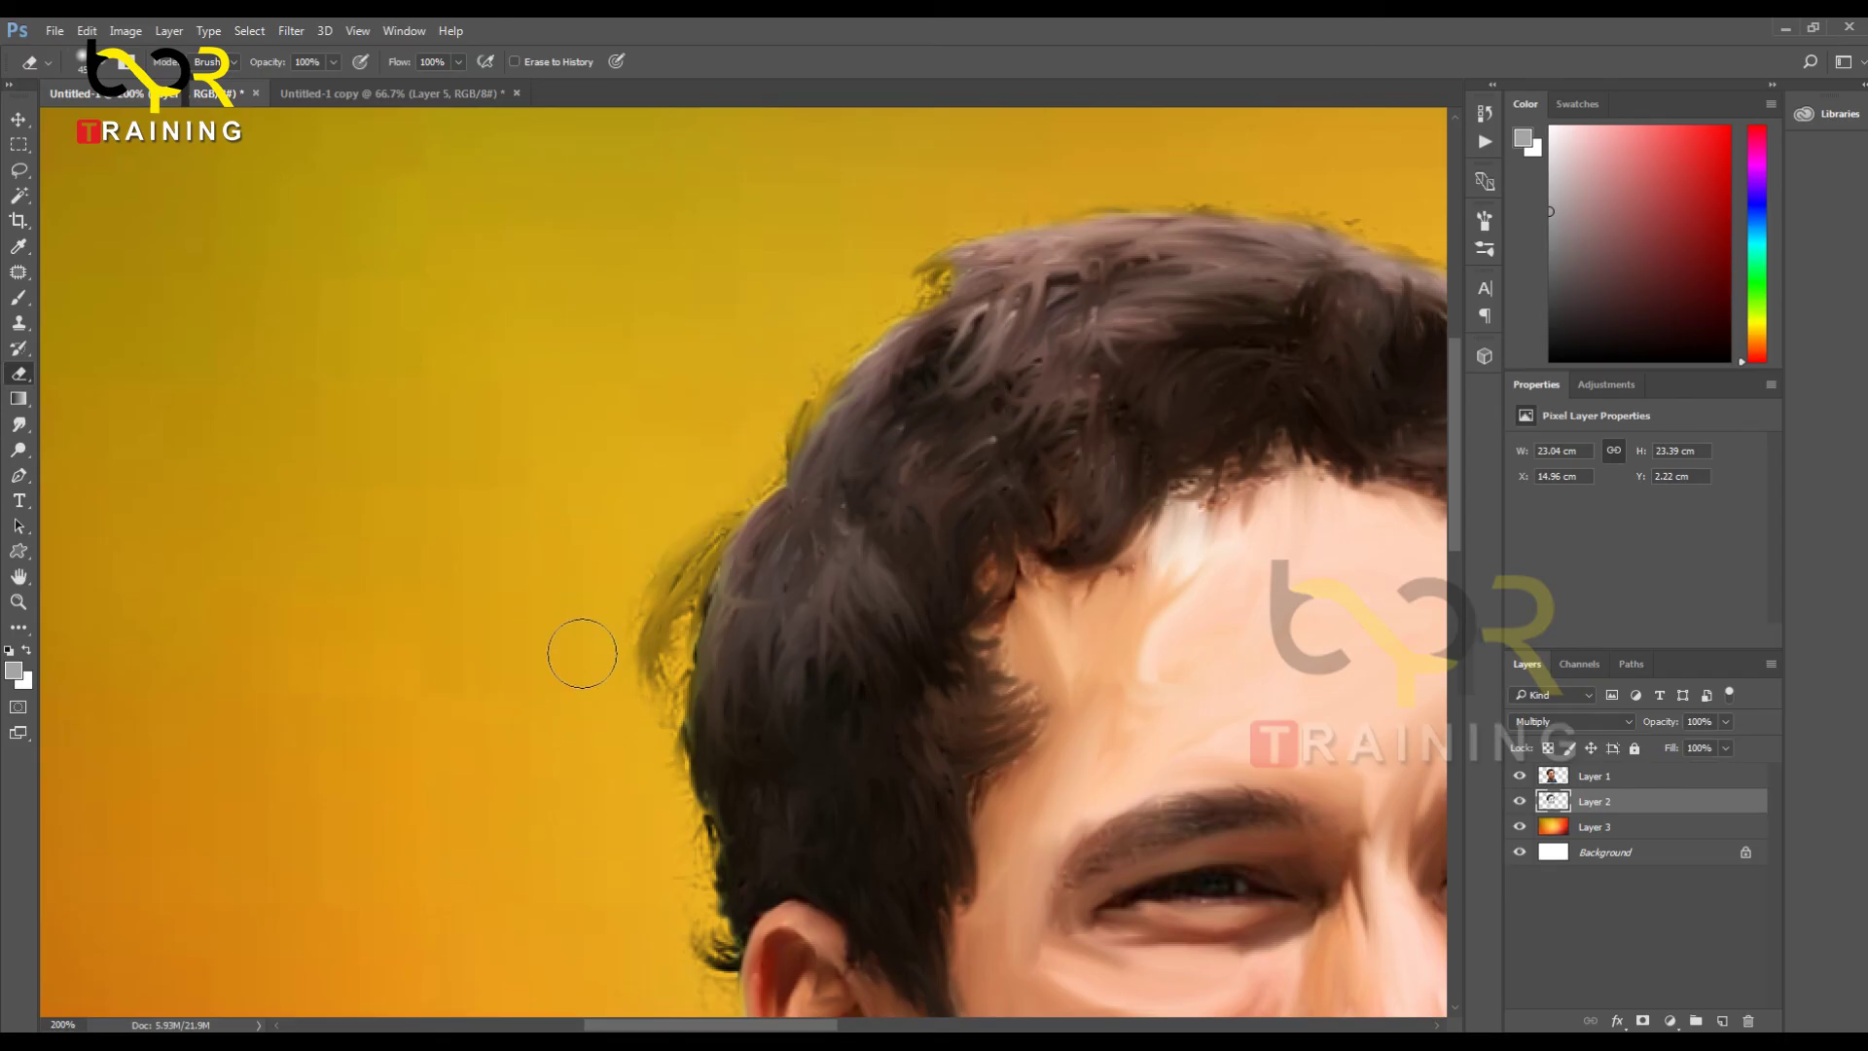
pyautogui.scroll(-5, 638, 862)
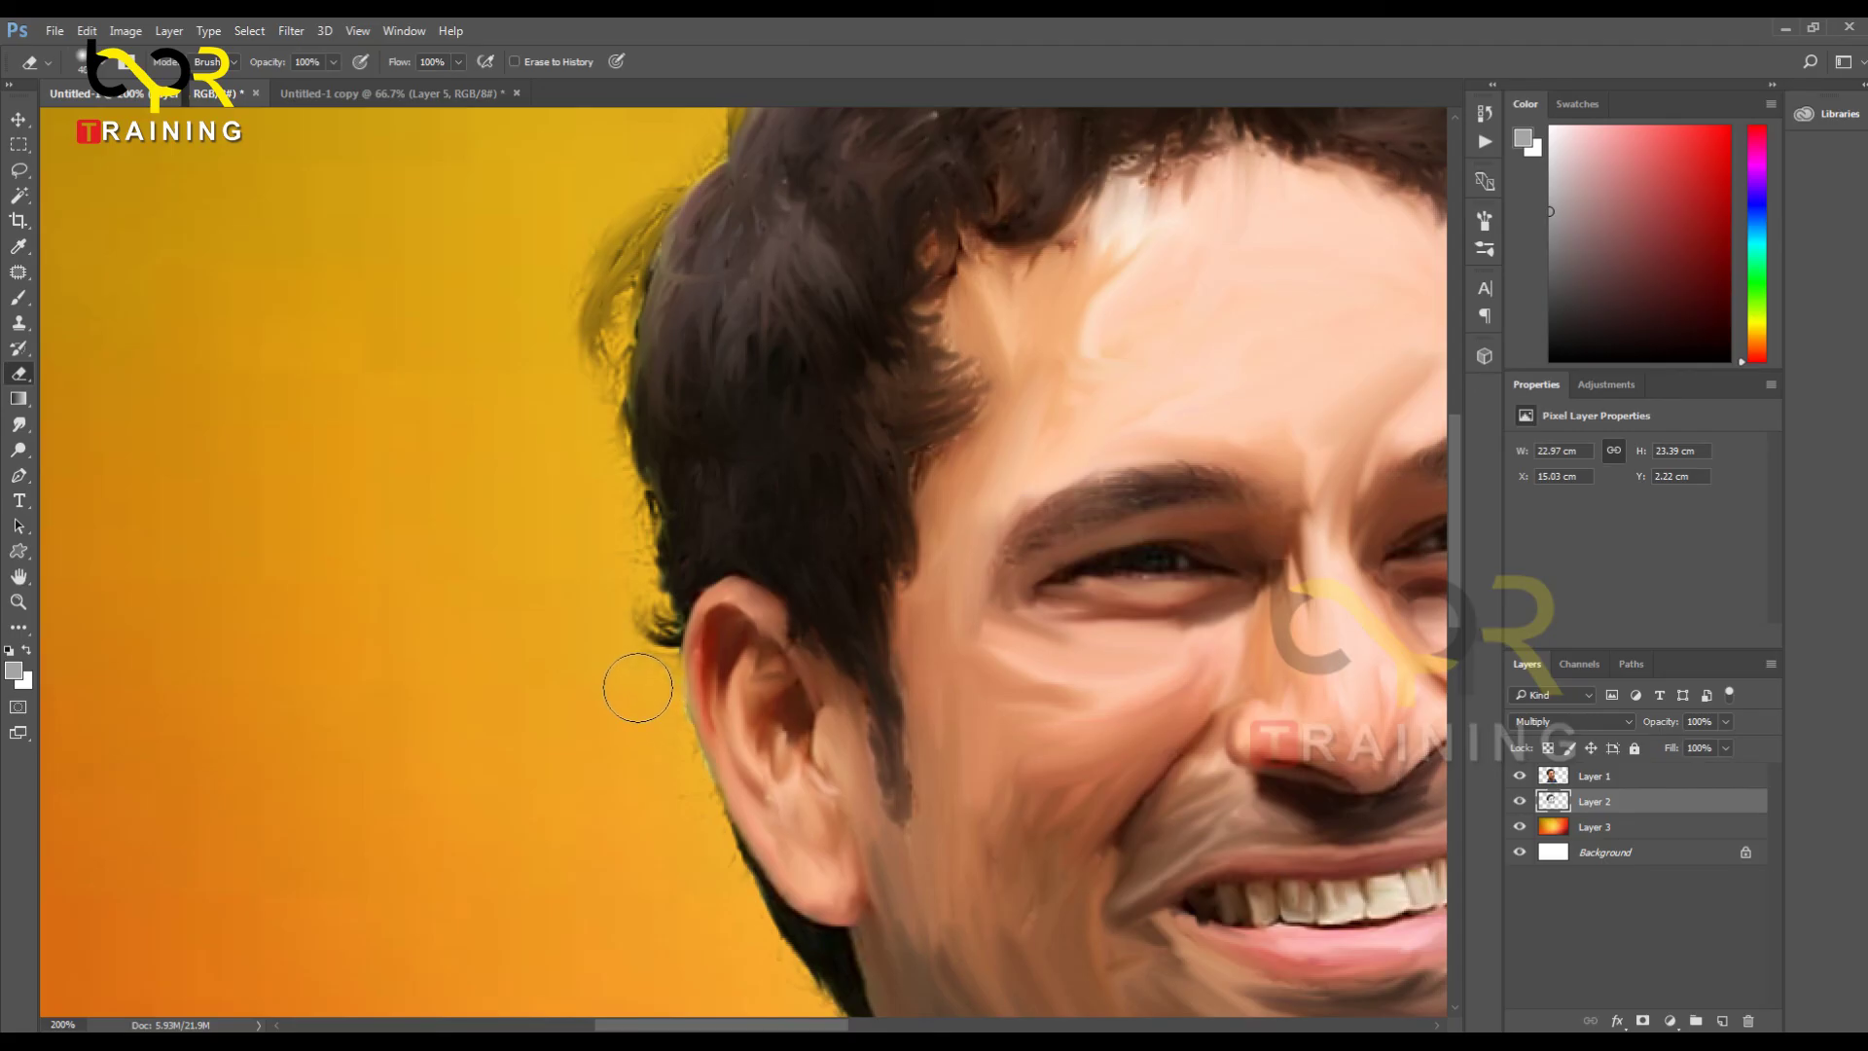
pyautogui.press('[')
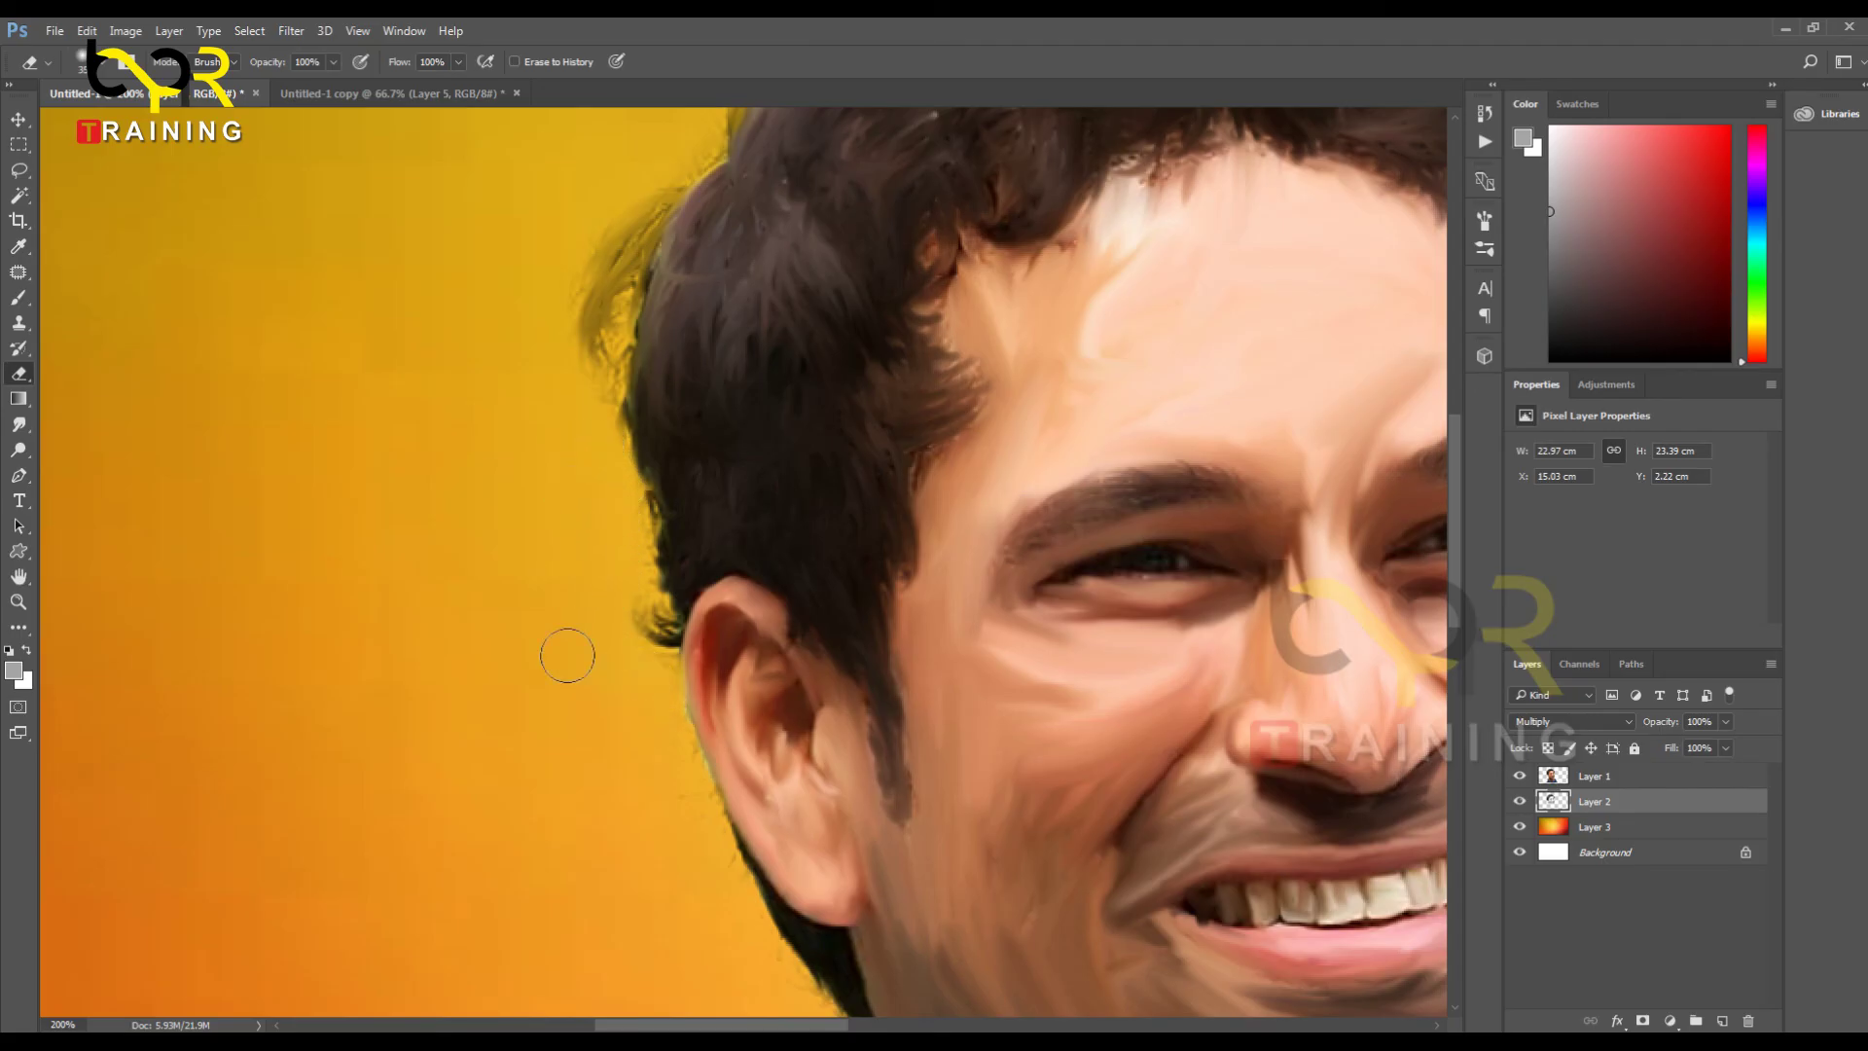
pyautogui.scroll(-3, 746, 957)
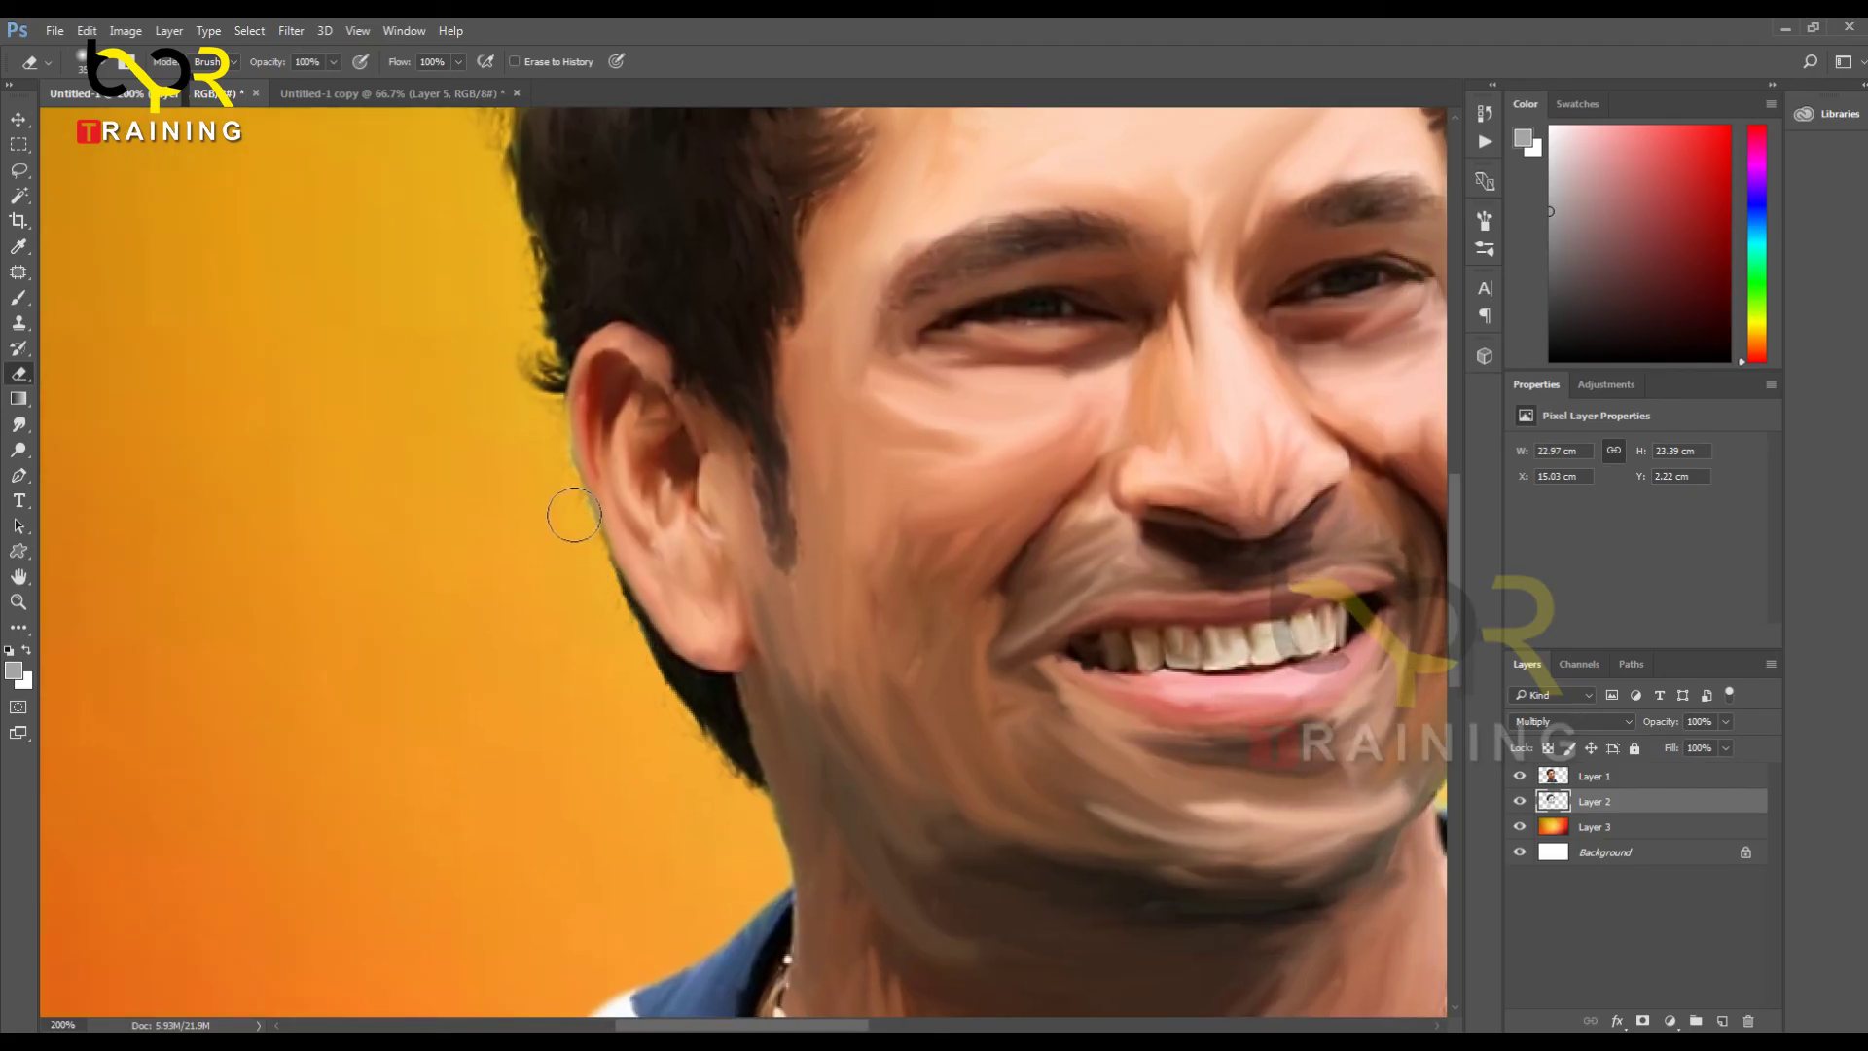
pyautogui.moveTo(549, 462); pyautogui.dragTo(545, 451)
pyautogui.moveTo(973, 425); pyautogui.dragTo(718, 630)
pyautogui.moveTo(742, 528); pyautogui.dragTo(755, 646)
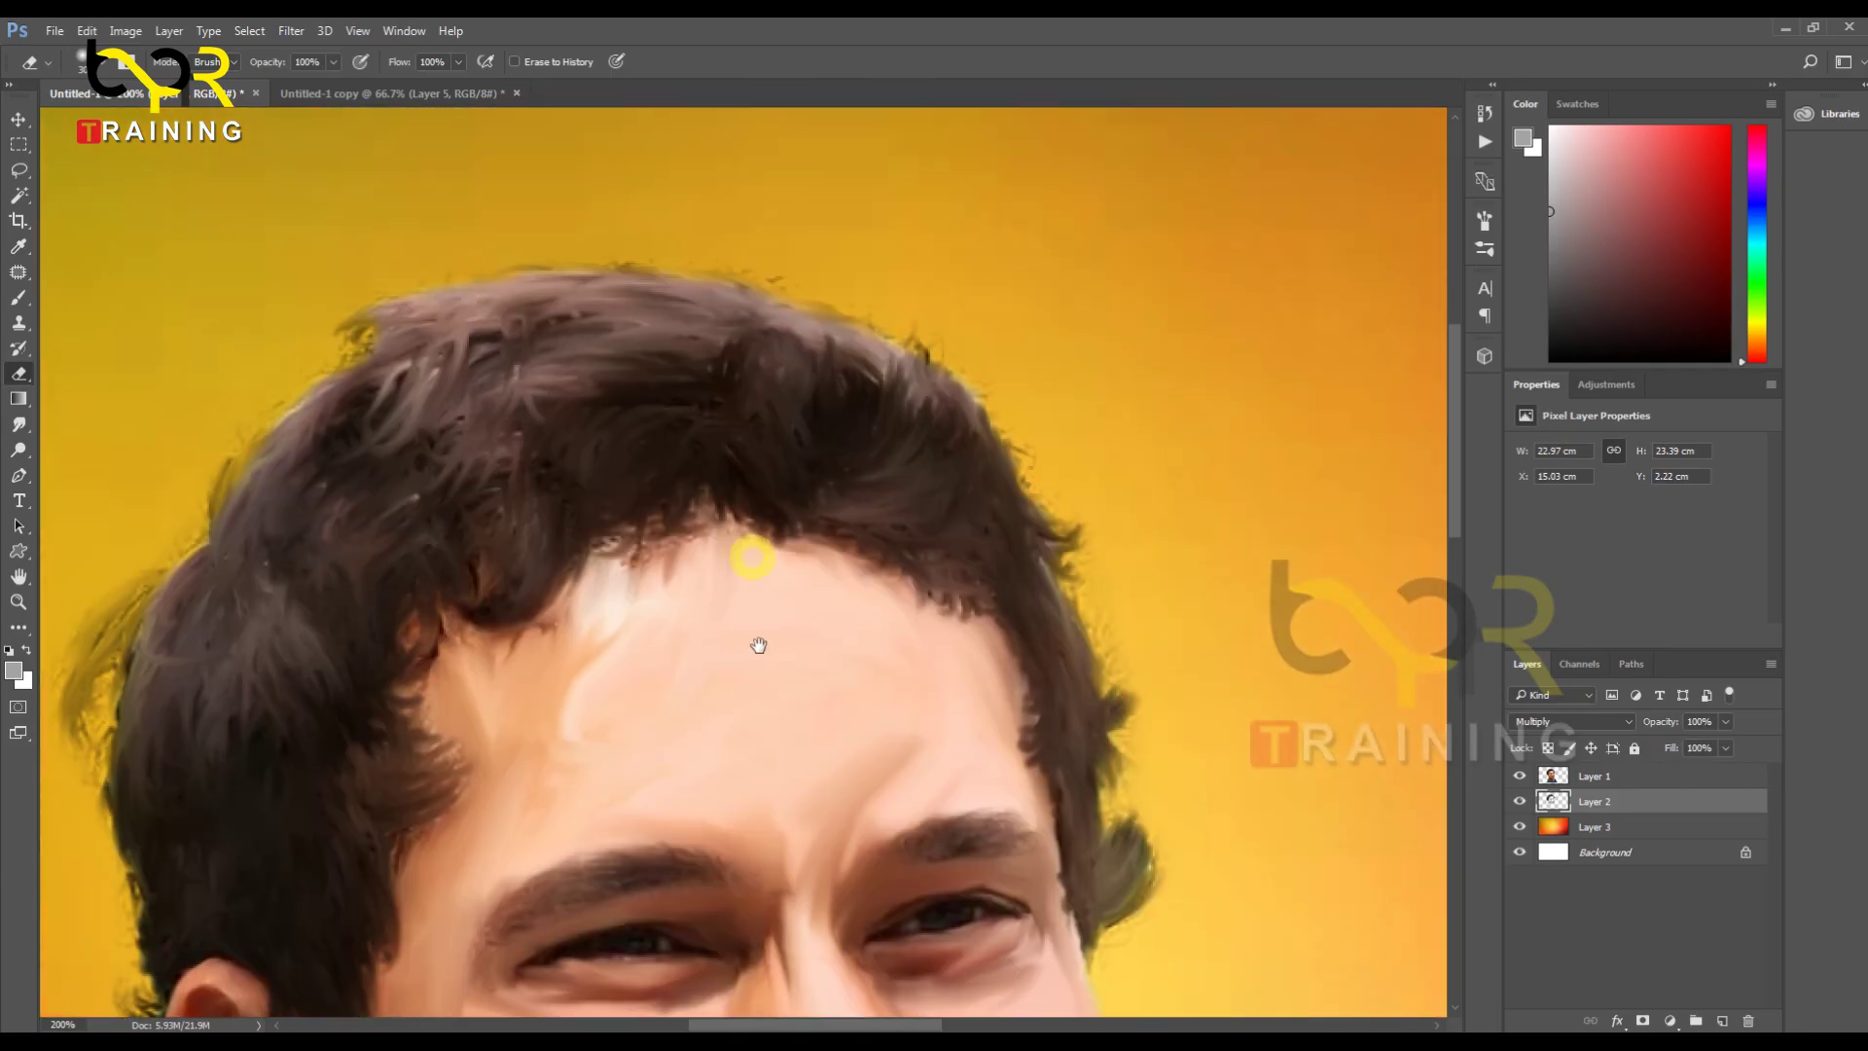
pyautogui.moveTo(747, 575); pyautogui.dragTo(746, 592)
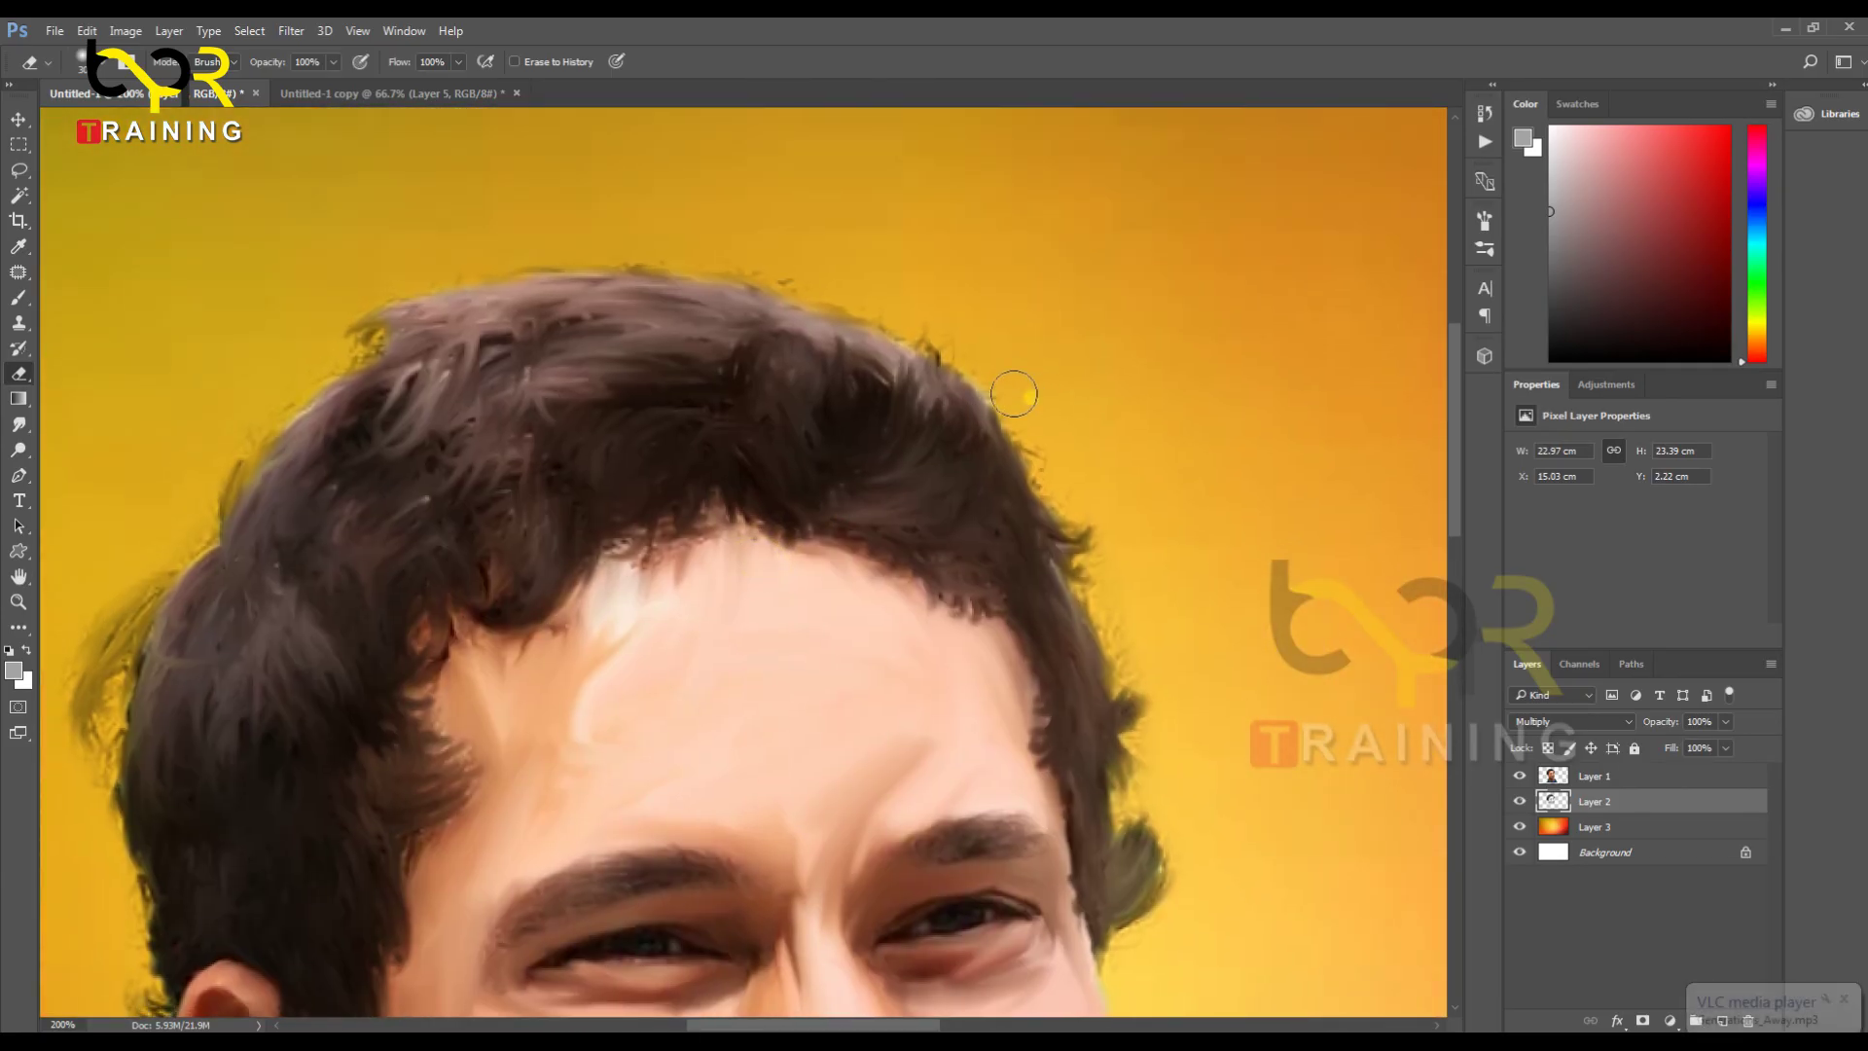
# Step: Select Layer 1 again and touch up its remaining edge fringe around the hair and ear with a small eraser
pyautogui.keyDown('ctrl'); pyautogui.rightClick(932, 401); pyautogui.keyUp('ctrl')
pyautogui.click(957, 418)
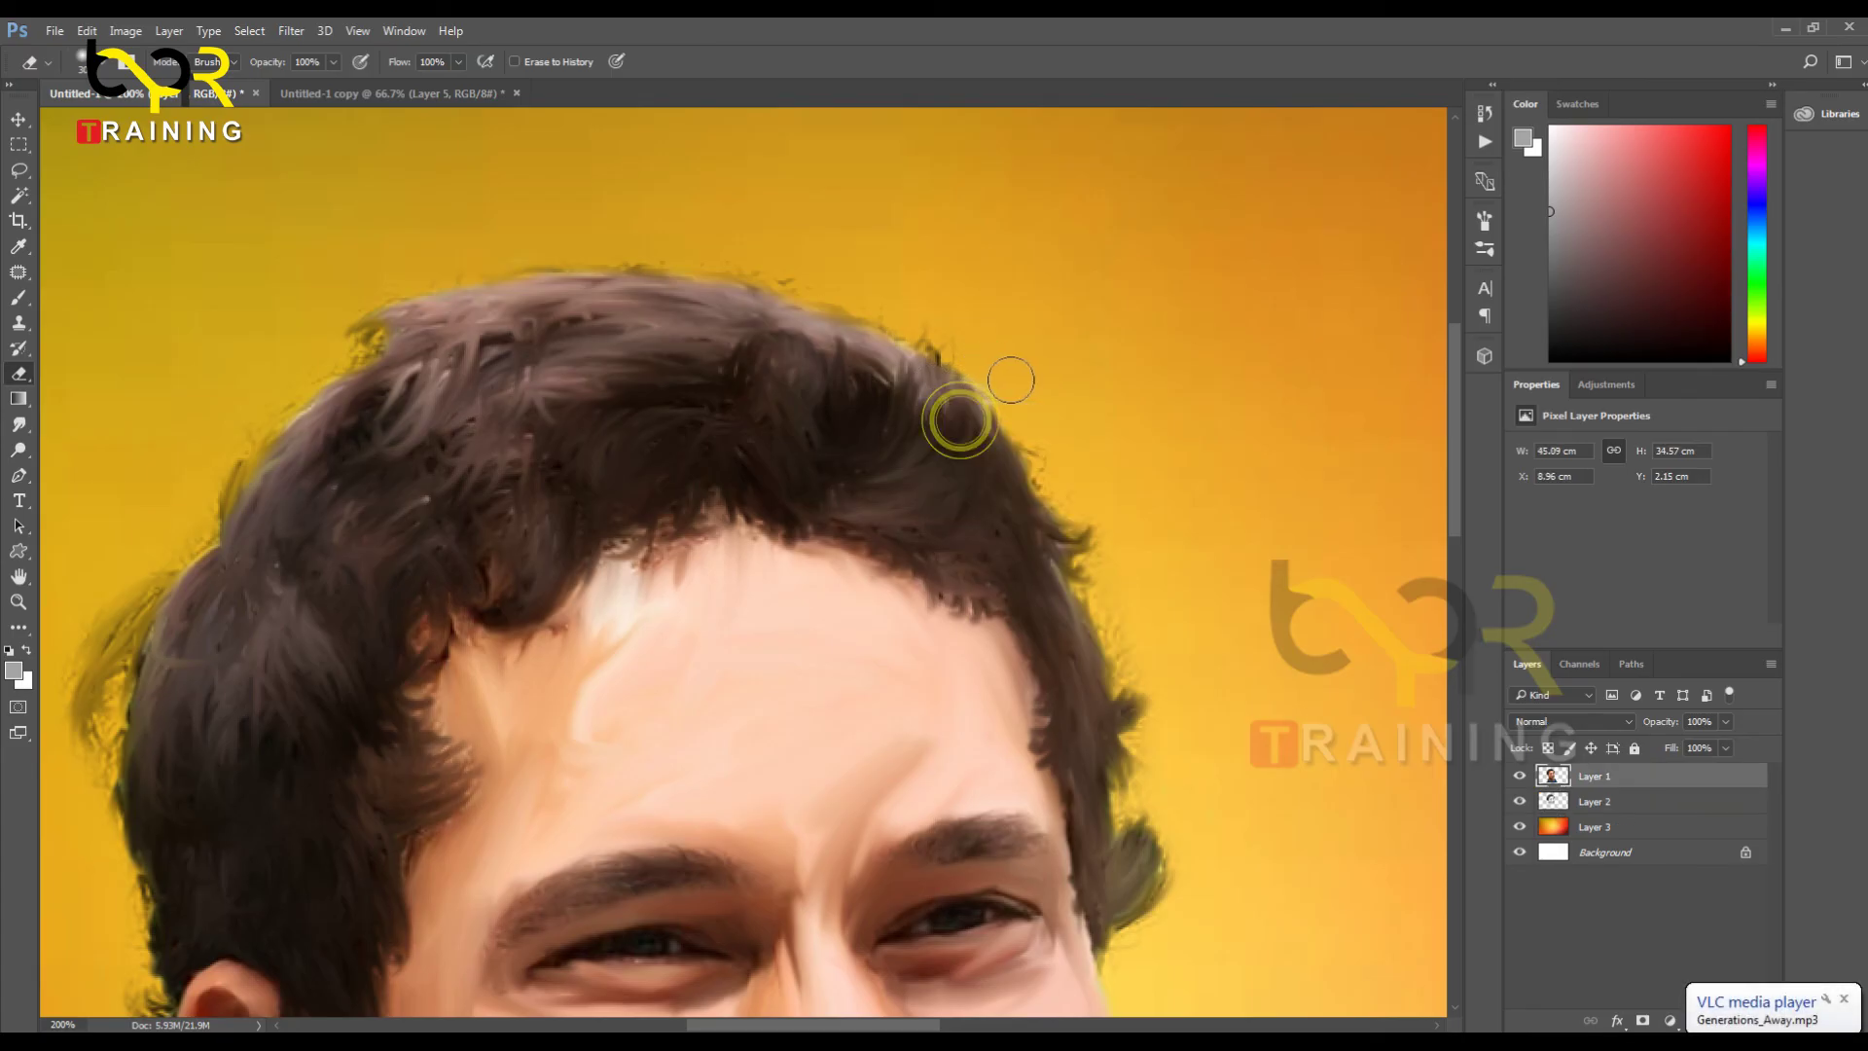
pyautogui.moveTo(697, 454); pyautogui.dragTo(1128, 117)
pyautogui.moveTo(429, 826); pyautogui.dragTo(453, 548)
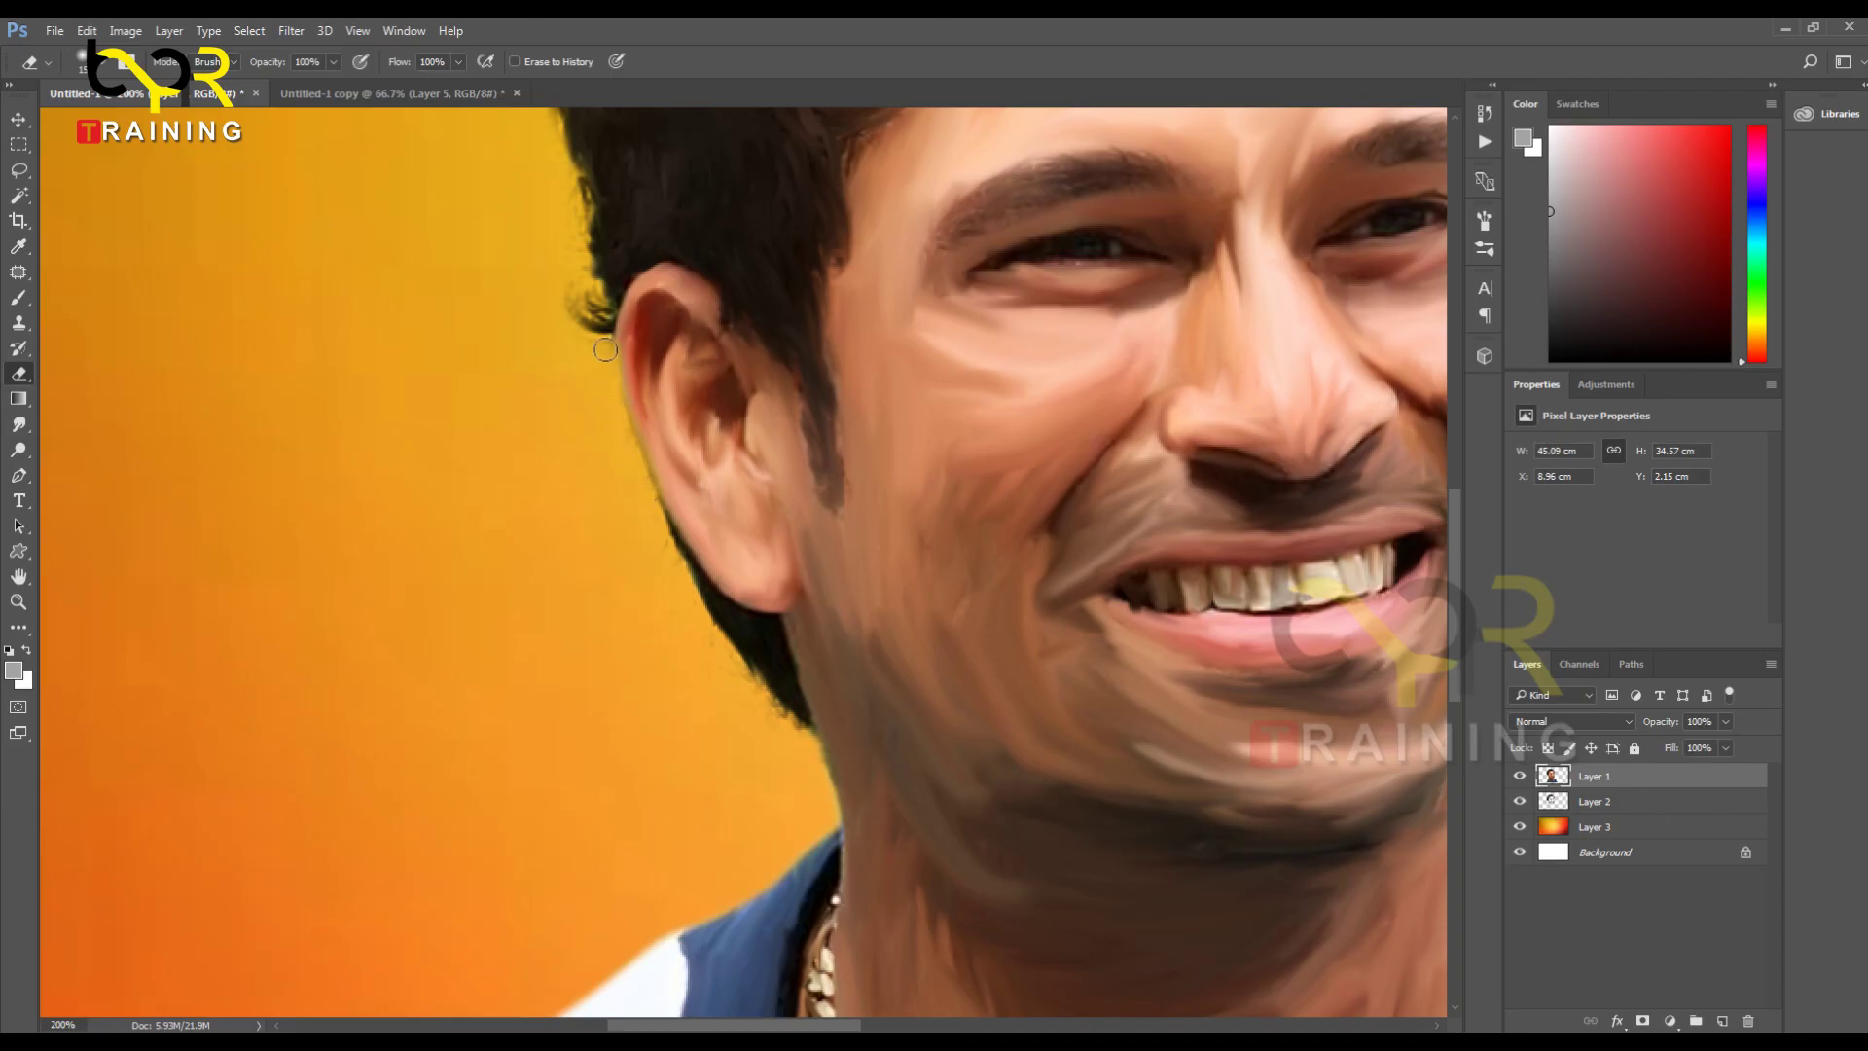
# Step: Select Layers 1 and 2 together, enlarge the man slightly and place him so his shirt meets the canvas's lower edge
pyautogui.hotkey('ctrl', '-')
pyautogui.hotkey('ctrl', '-')
pyautogui.hotkey('ctrl', '-')
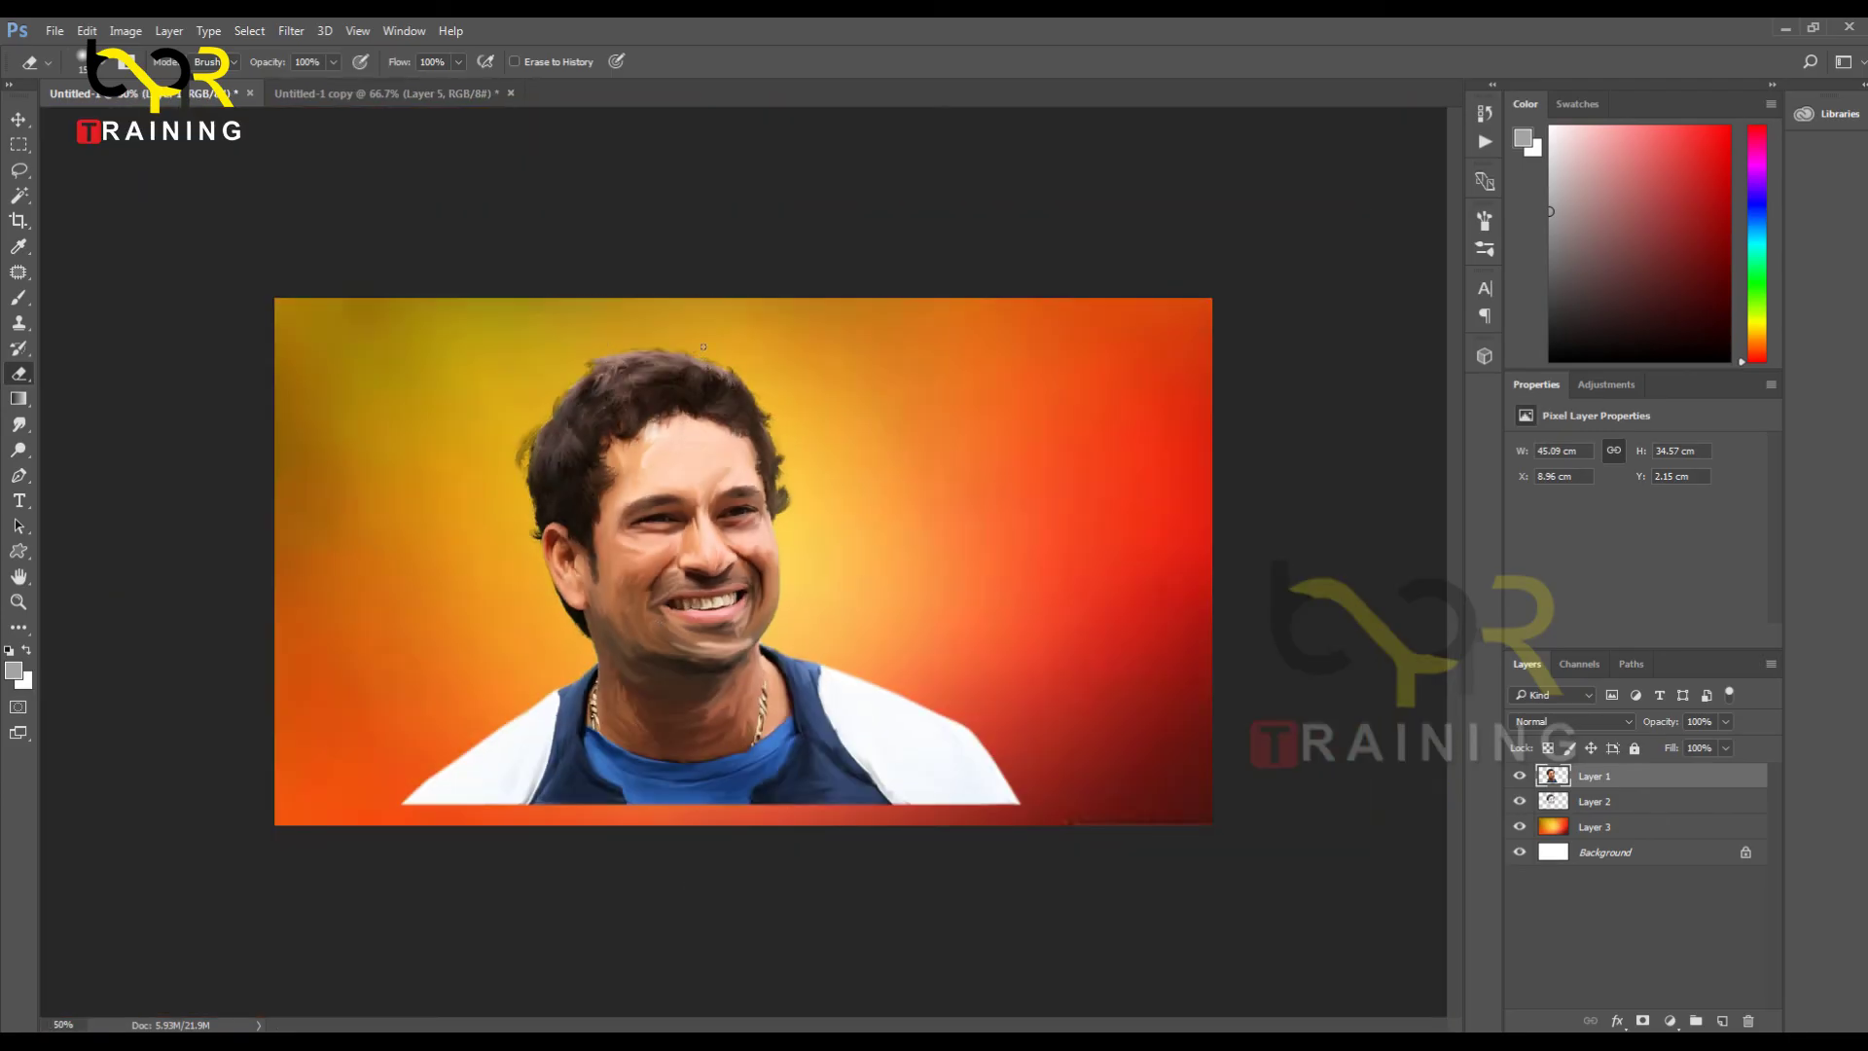
pyautogui.press('v')
pyautogui.keyDown('shift'); pyautogui.click(1623, 804); pyautogui.keyUp('shift')
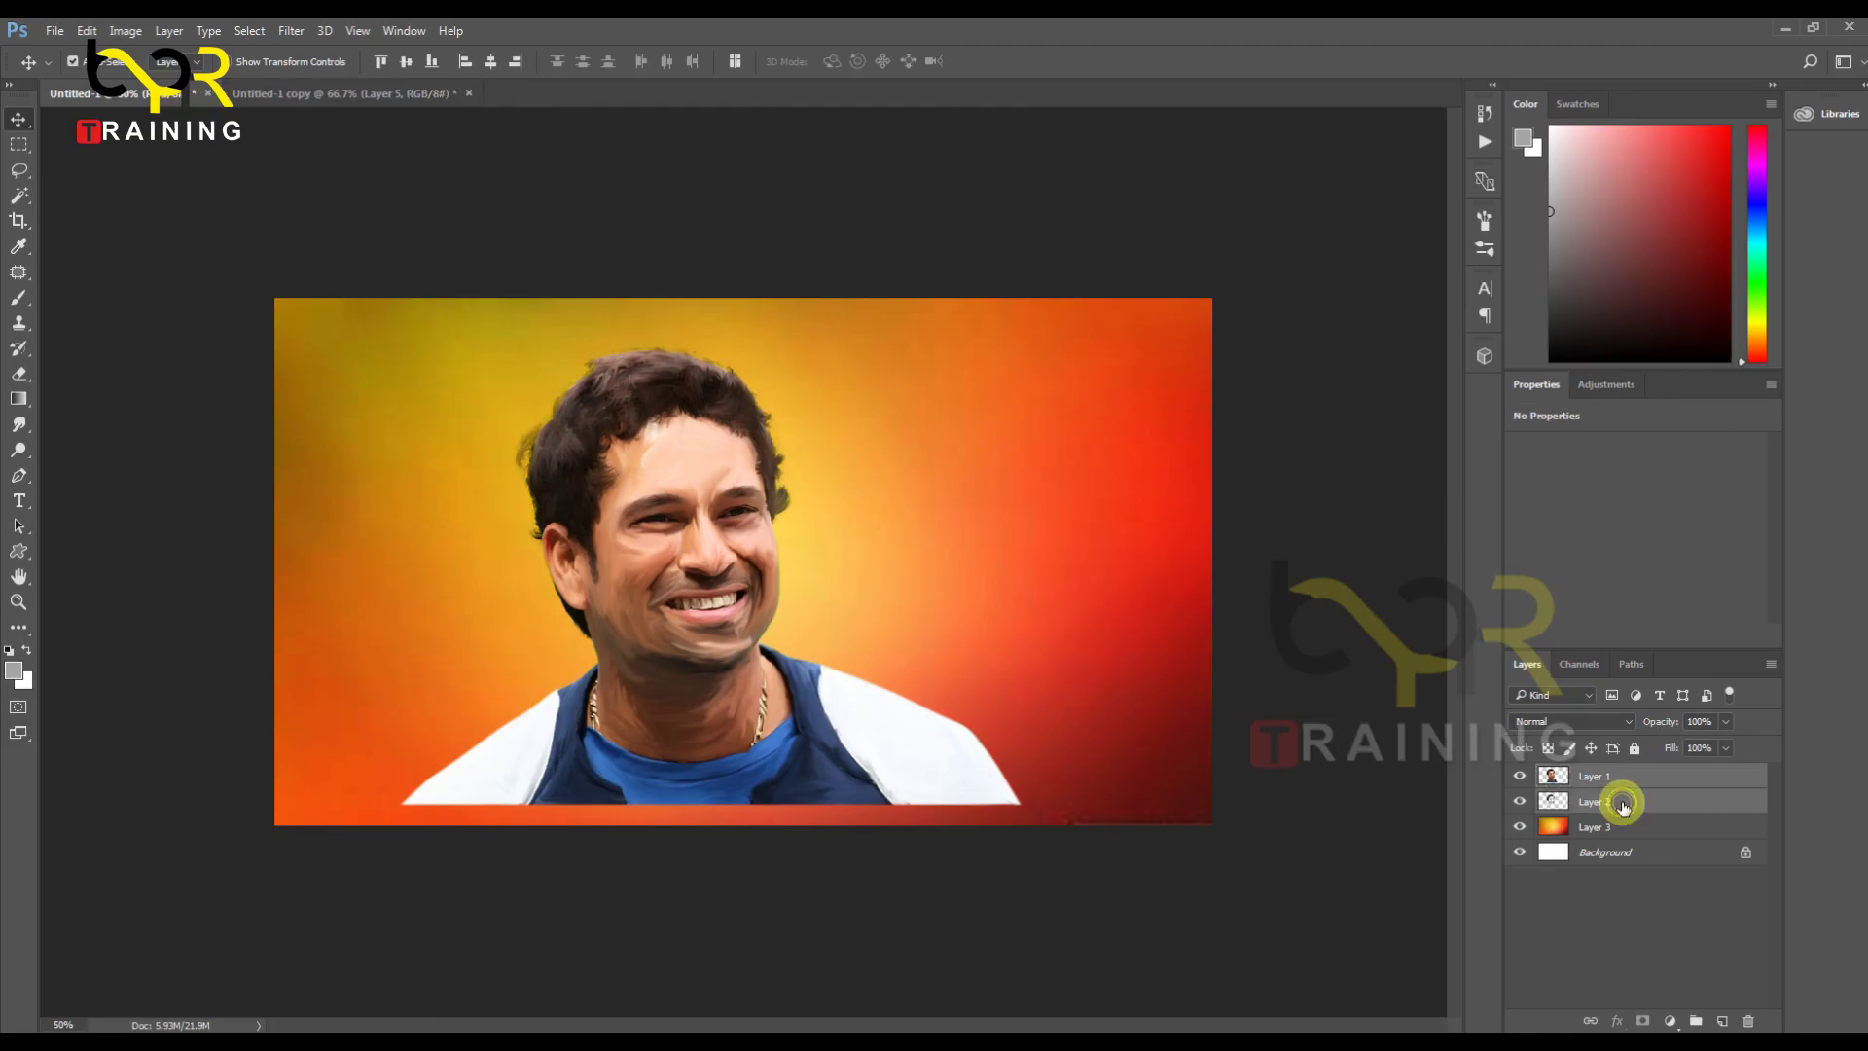
pyautogui.moveTo(659, 564); pyautogui.dragTo(720, 569)
pyautogui.hotkey('ctrl', 't')
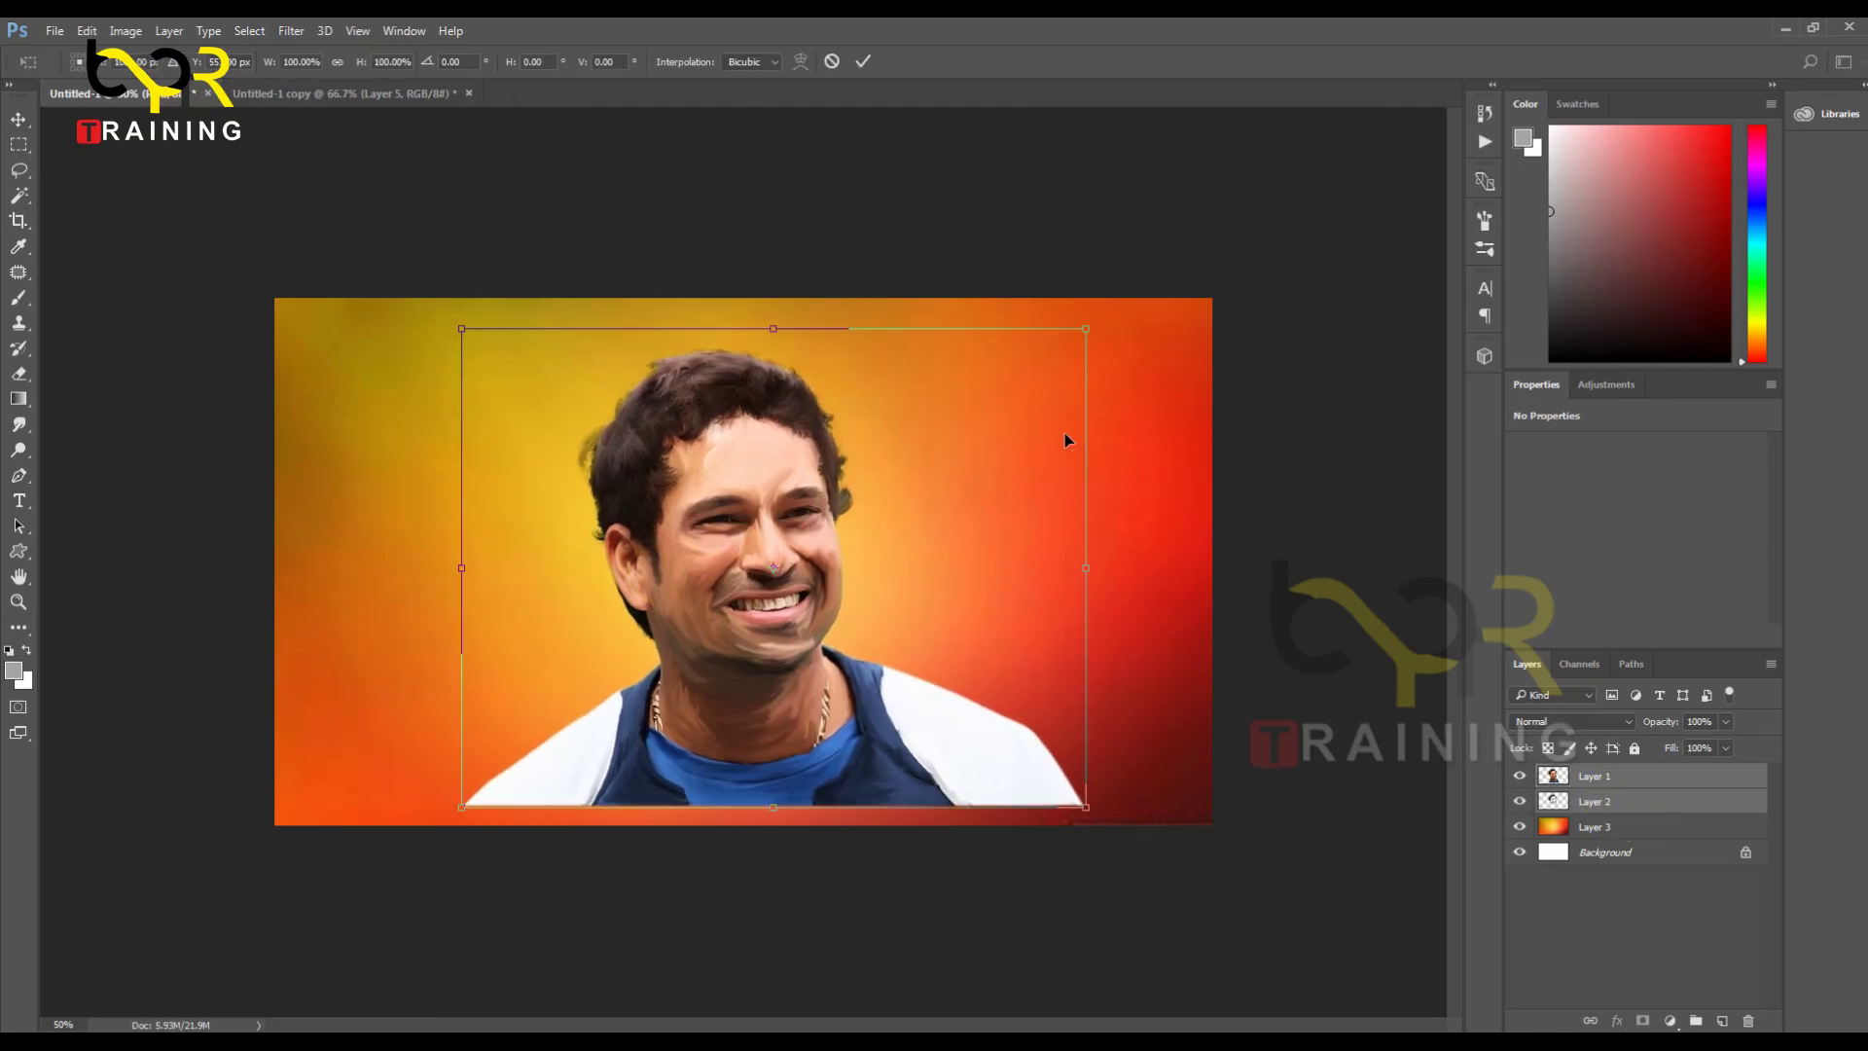
pyautogui.moveTo(1087, 325); pyautogui.dragTo(1141, 304)
pyautogui.moveTo(980, 452); pyautogui.dragTo(972, 442)
pyautogui.doubleClick(689, 506)
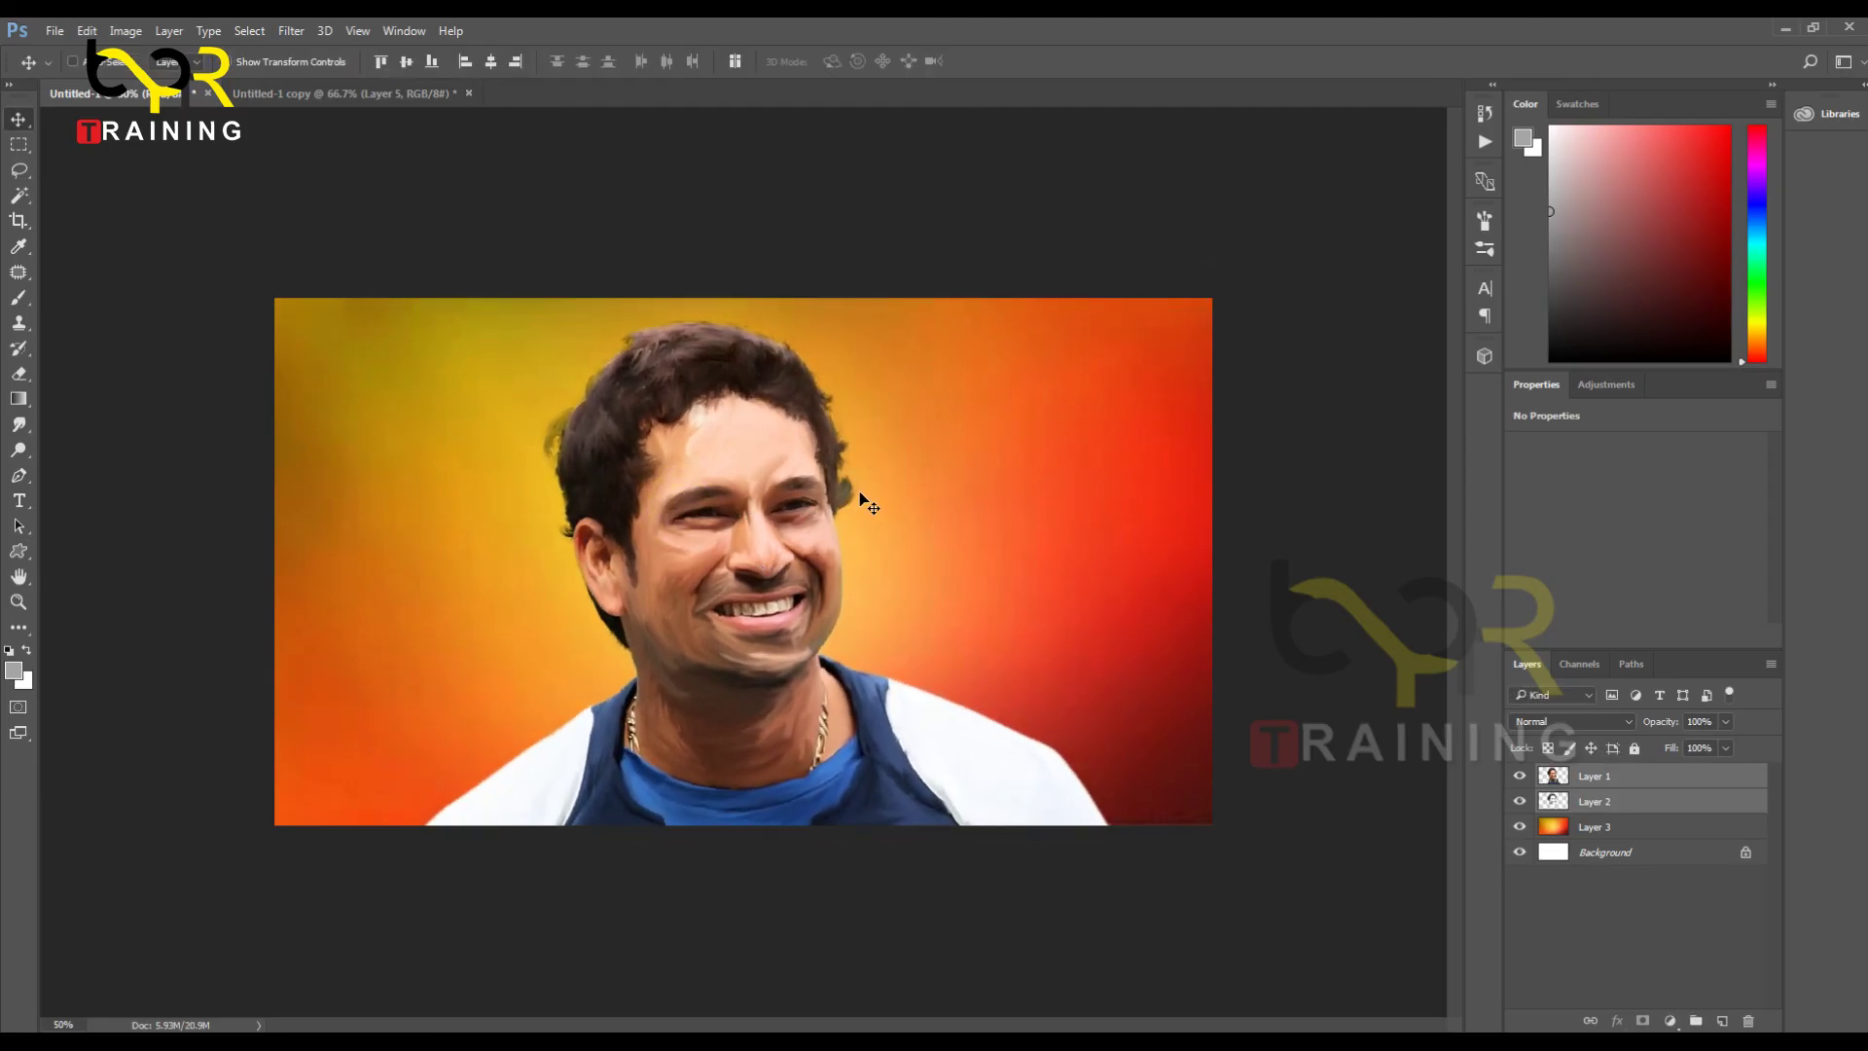
pyautogui.hotkey('ctrl', '-')
pyautogui.hotkey('ctrl', '-')
pyautogui.hotkey('ctrl', '+')
pyautogui.hotkey('ctrl', '+')
pyautogui.hotkey('ctrl', '+')
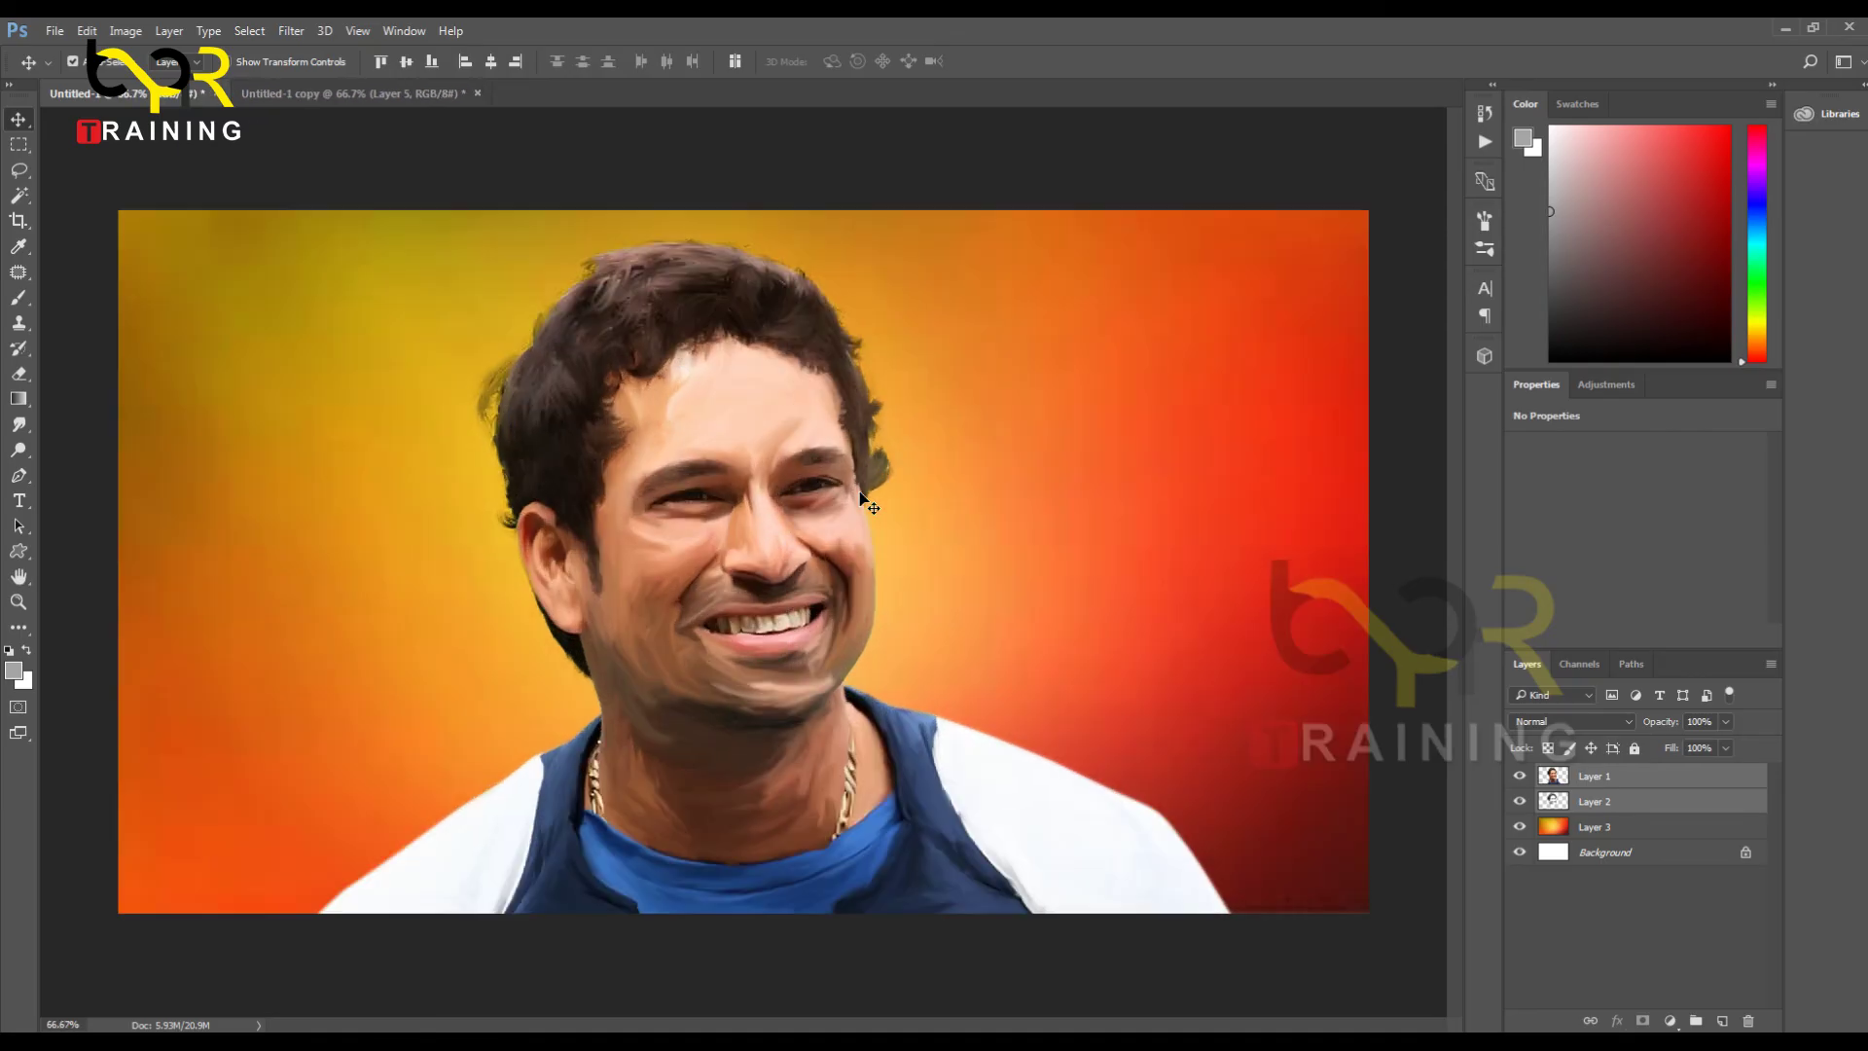
# Step: Add a new empty layer above Layer 1 with nothing selected, ready for painting with the Brush tool
pyautogui.rightClick(662, 292)
pyautogui.click(685, 297)
pyautogui.keyDown('ctrl'); pyautogui.click(1553, 776); pyautogui.keyUp('ctrl')
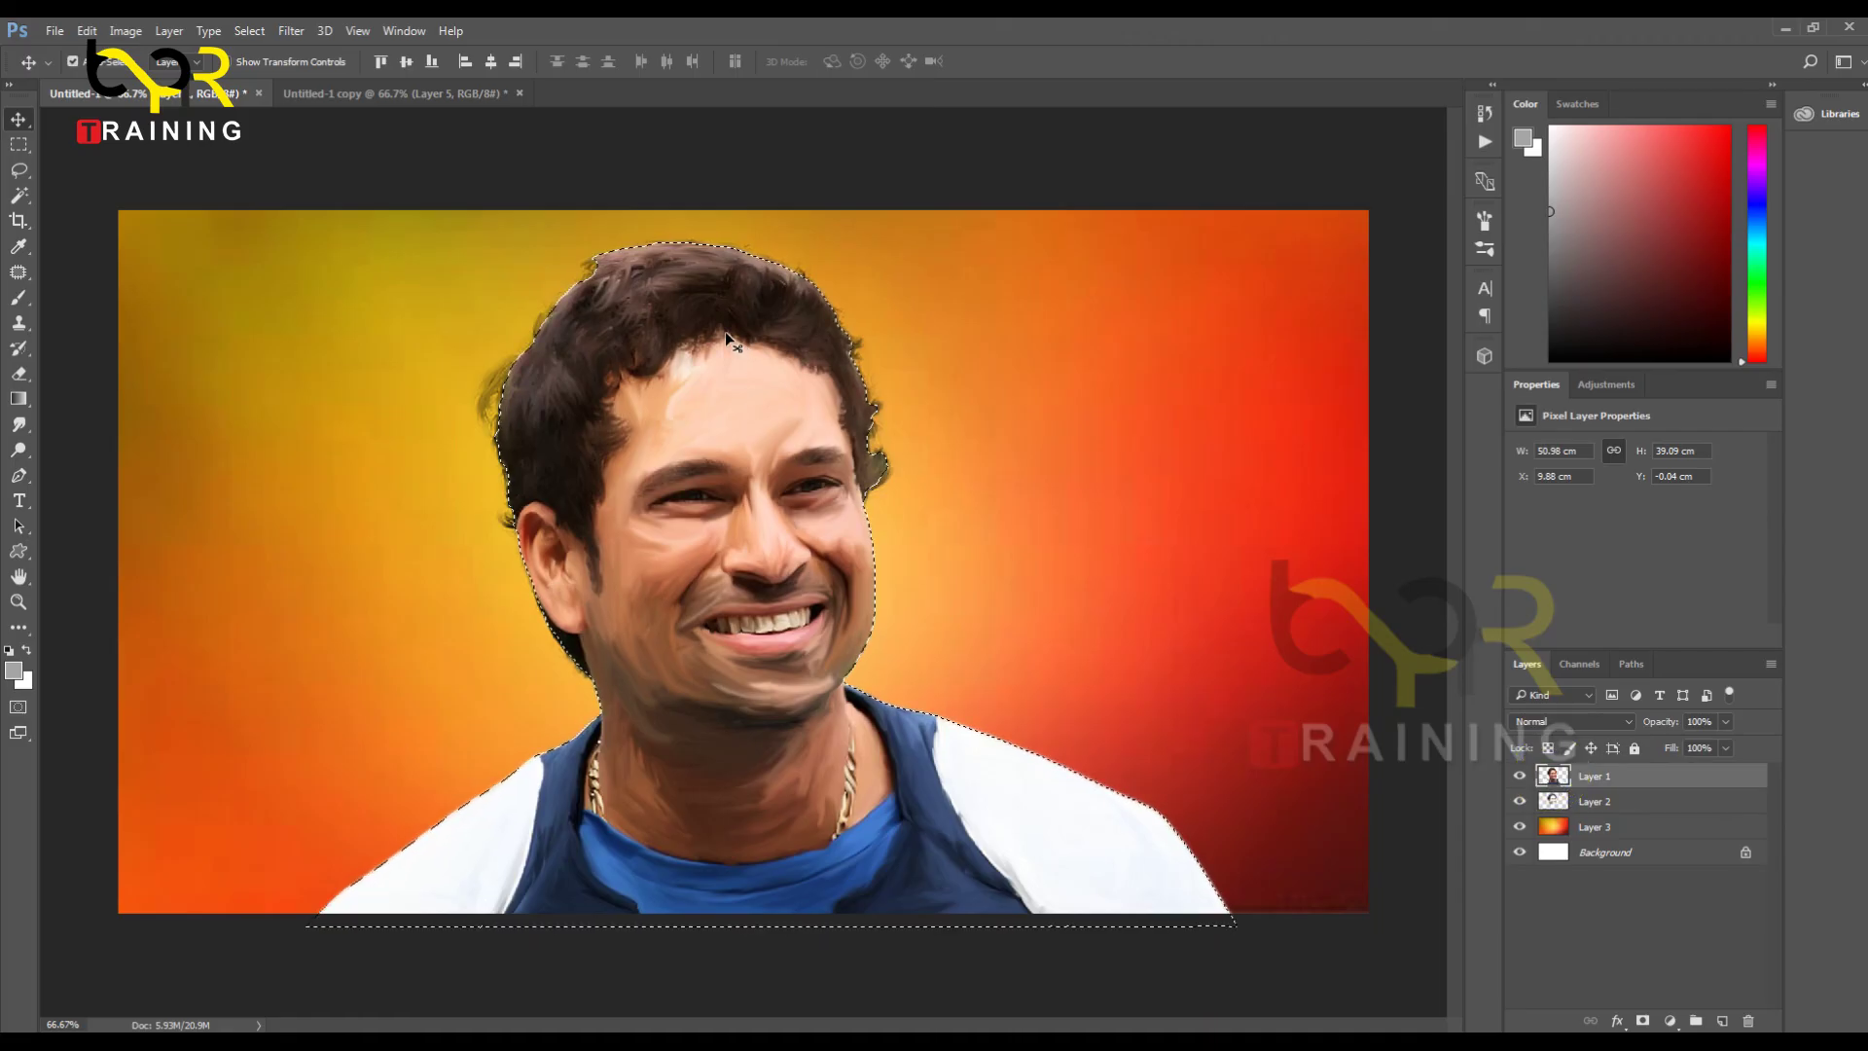
pyautogui.hotkey('ctrl', 'd')
pyautogui.hotkey('ctrl', 'shift', 'alt', 'n')
pyautogui.press('b')
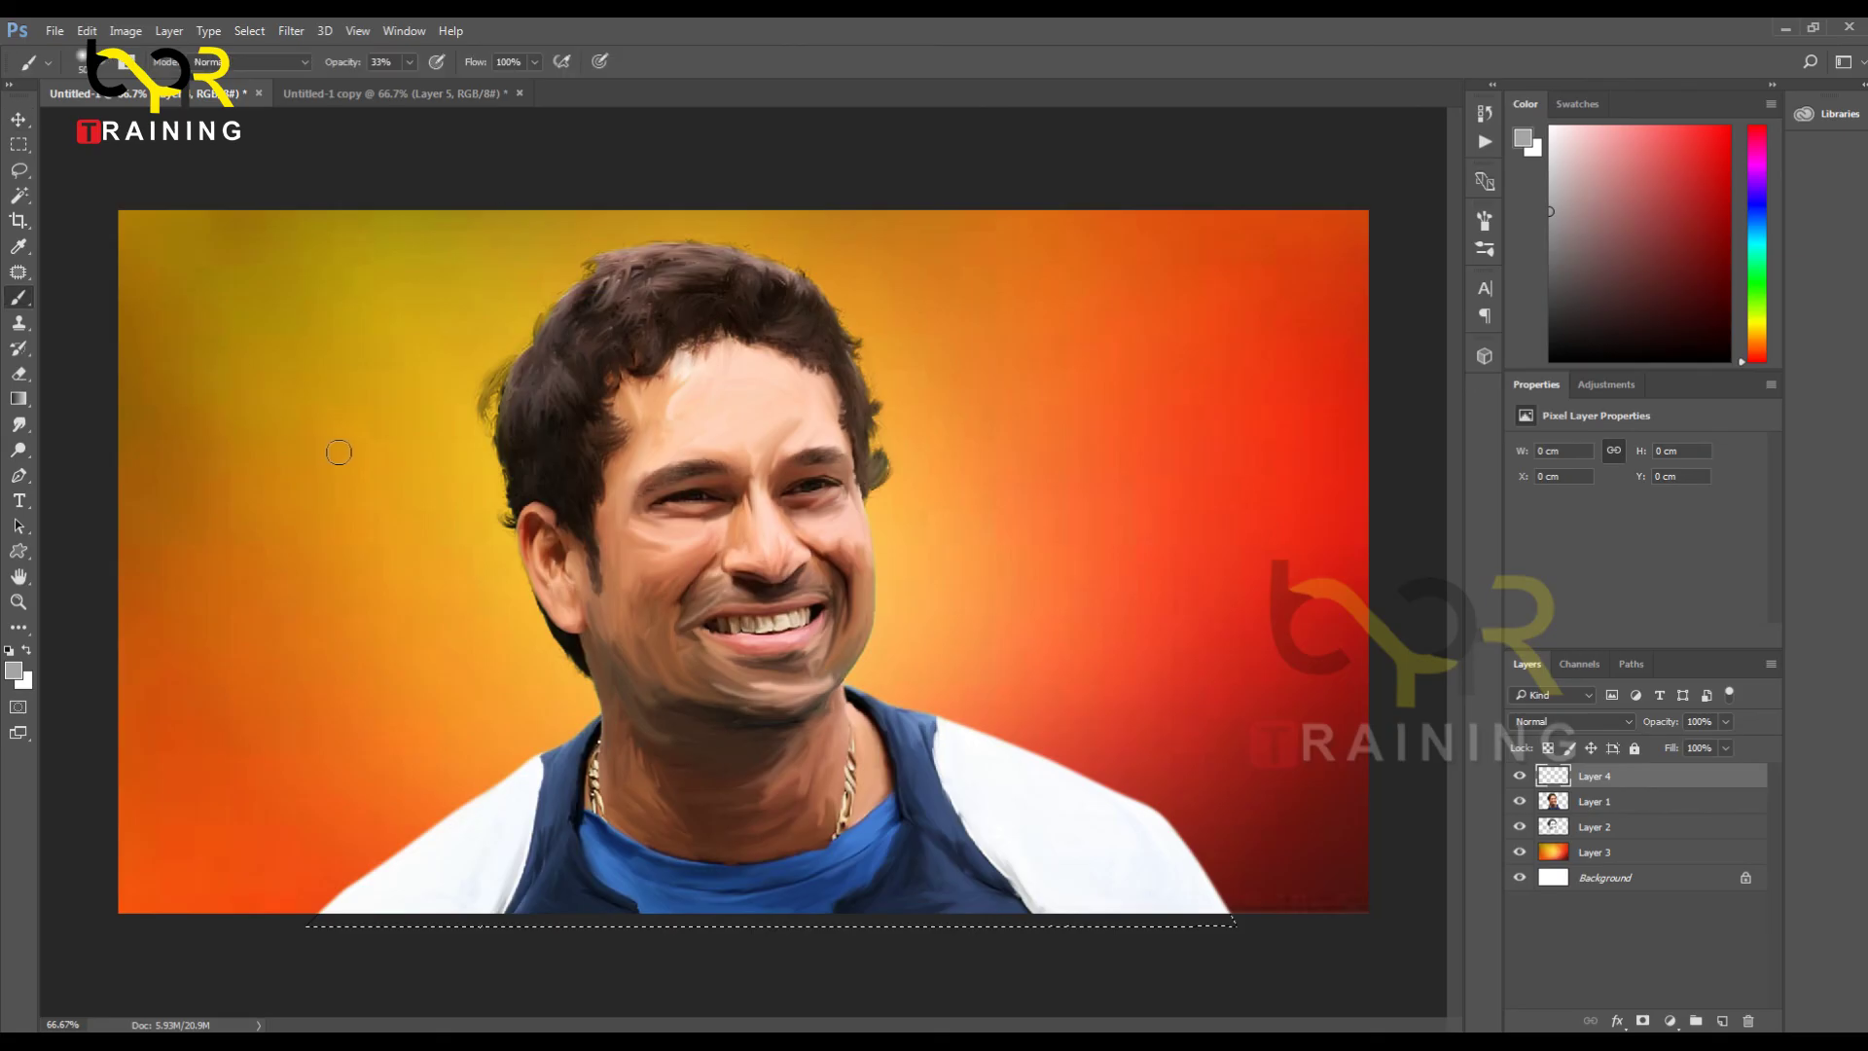
# Step: Set the foreground color to the bright spring green 00ff7e
pyautogui.press('i')
pyautogui.click(14, 670)
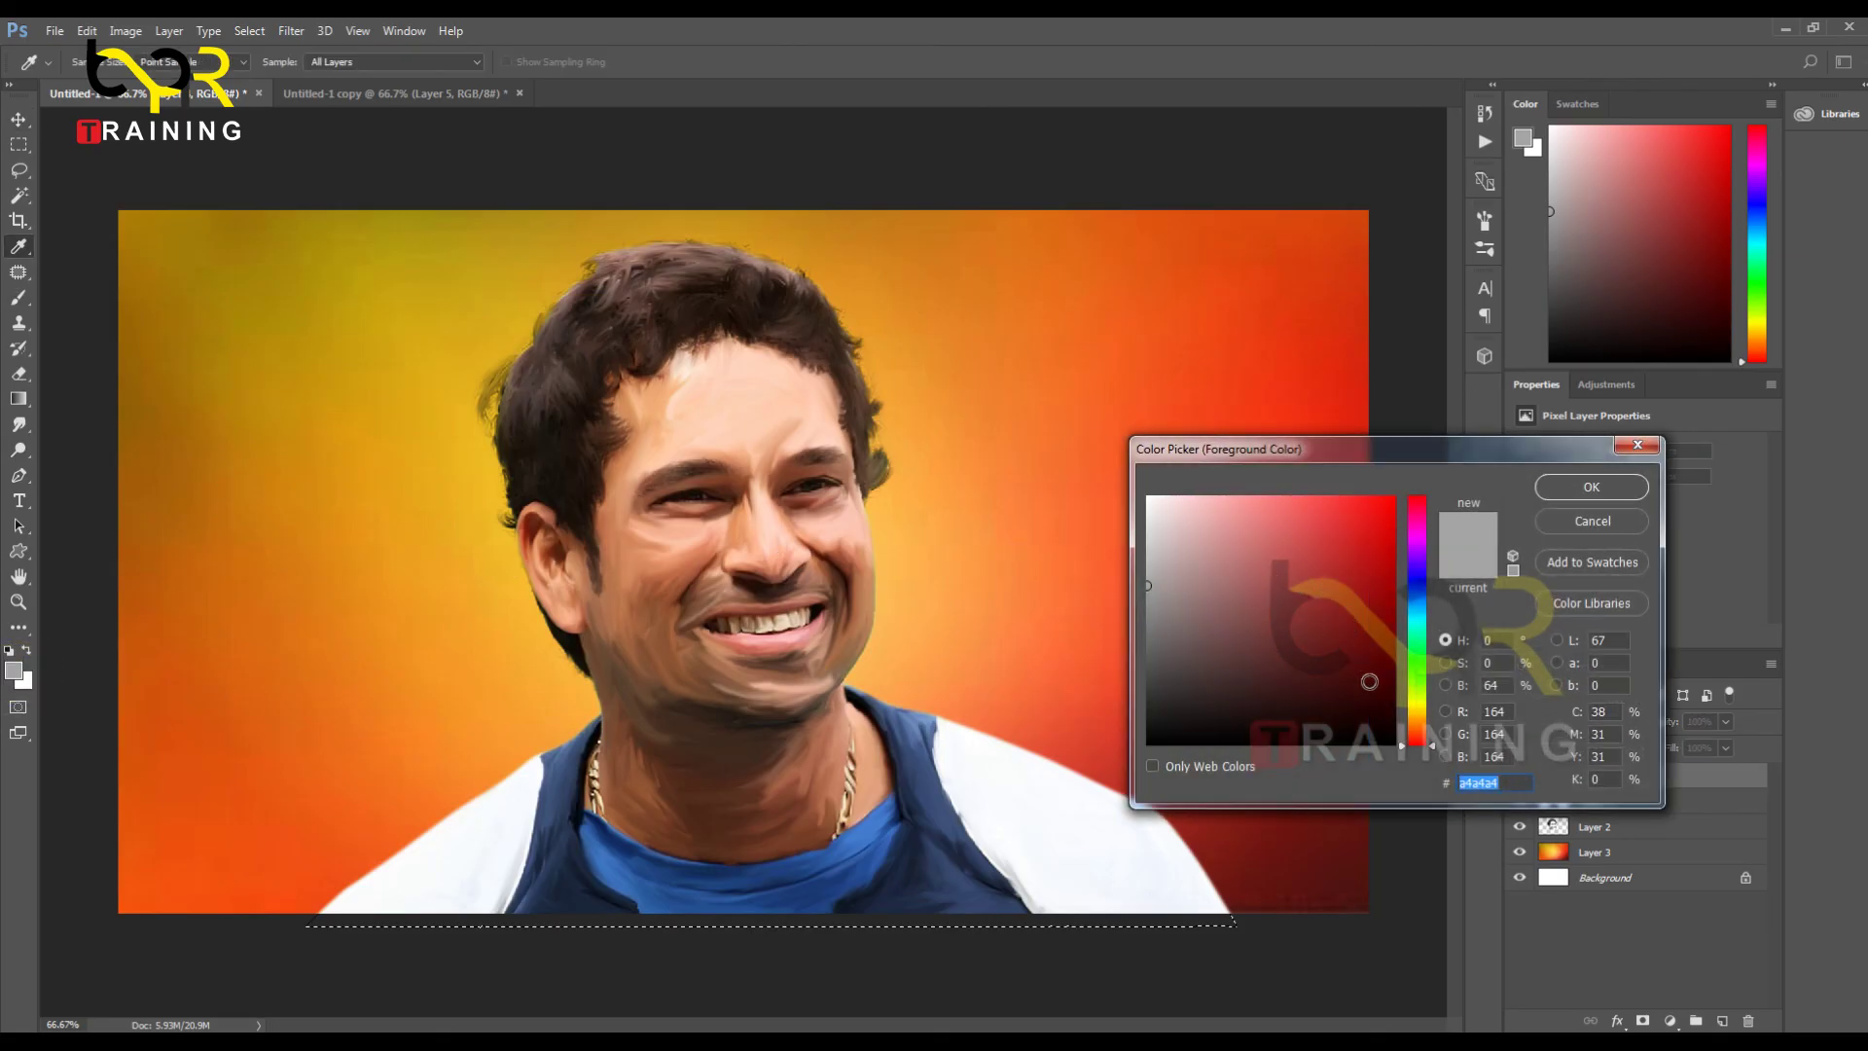
pyautogui.click(1420, 688)
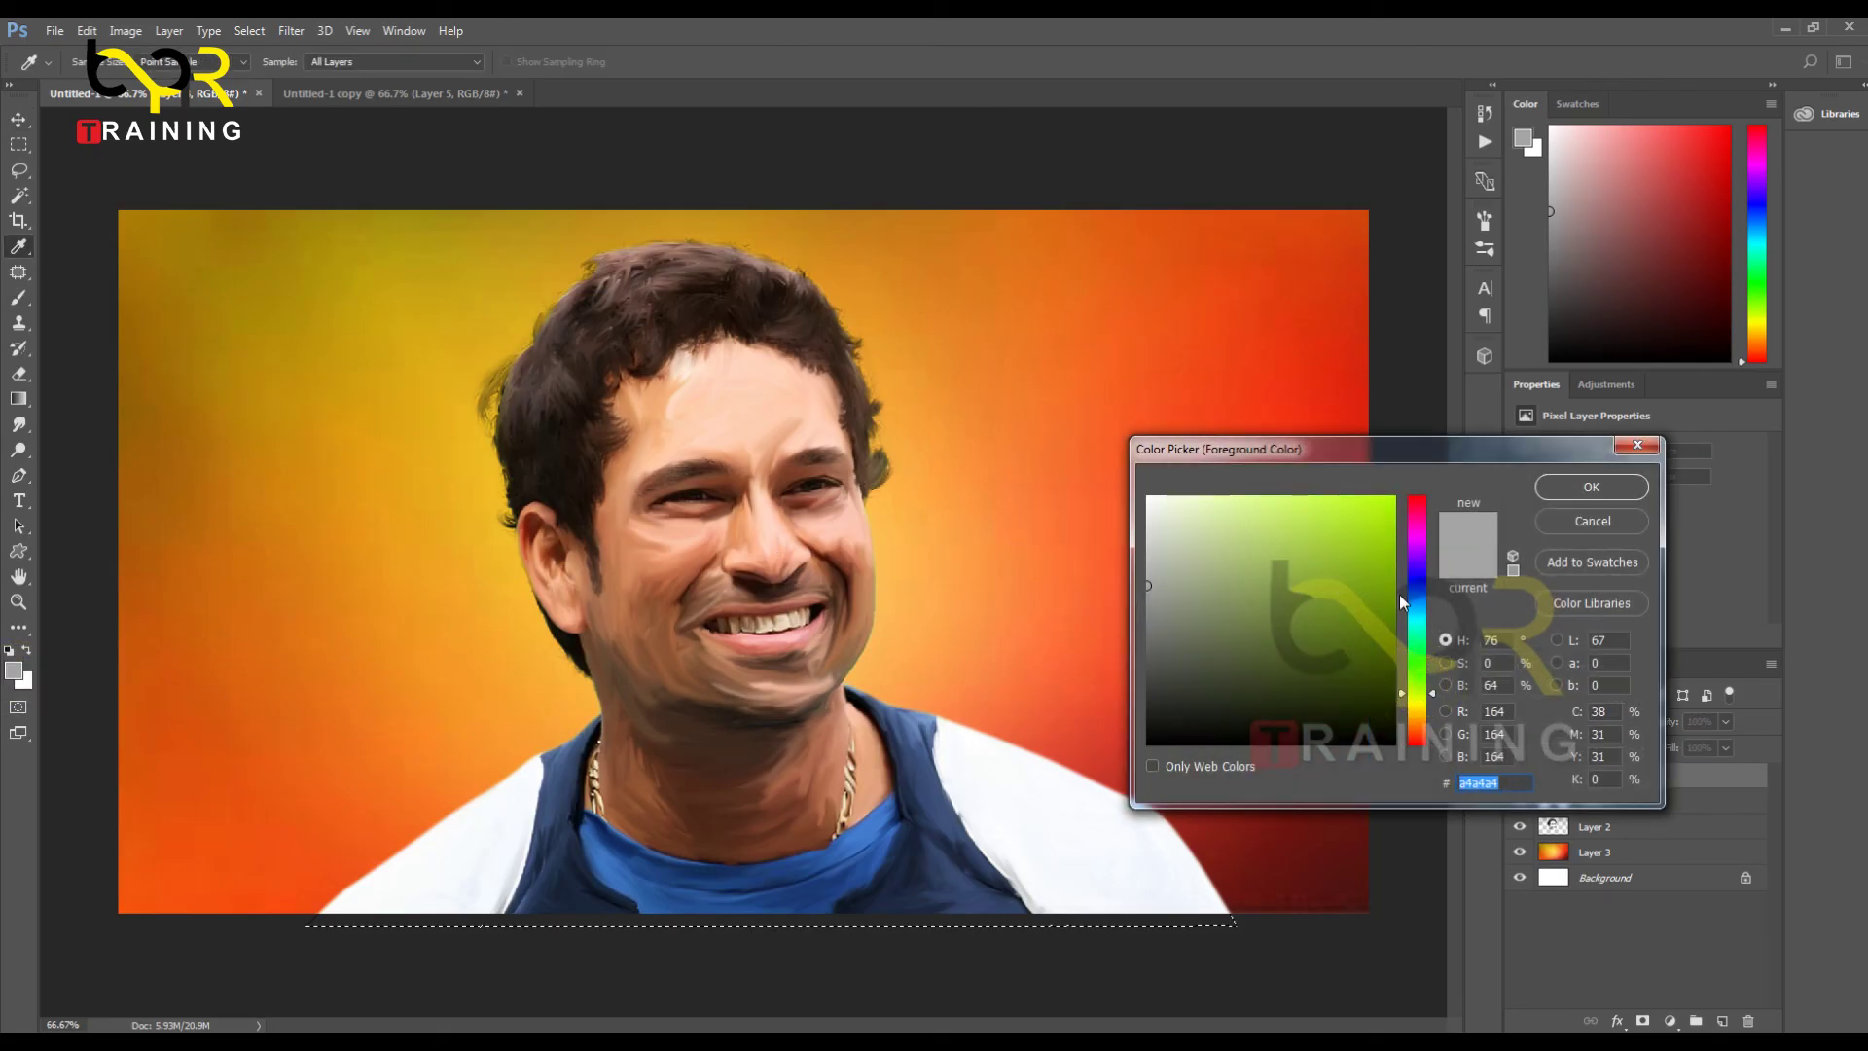
pyautogui.click(1418, 620)
pyautogui.moveTo(1418, 620); pyautogui.dragTo(1419, 642)
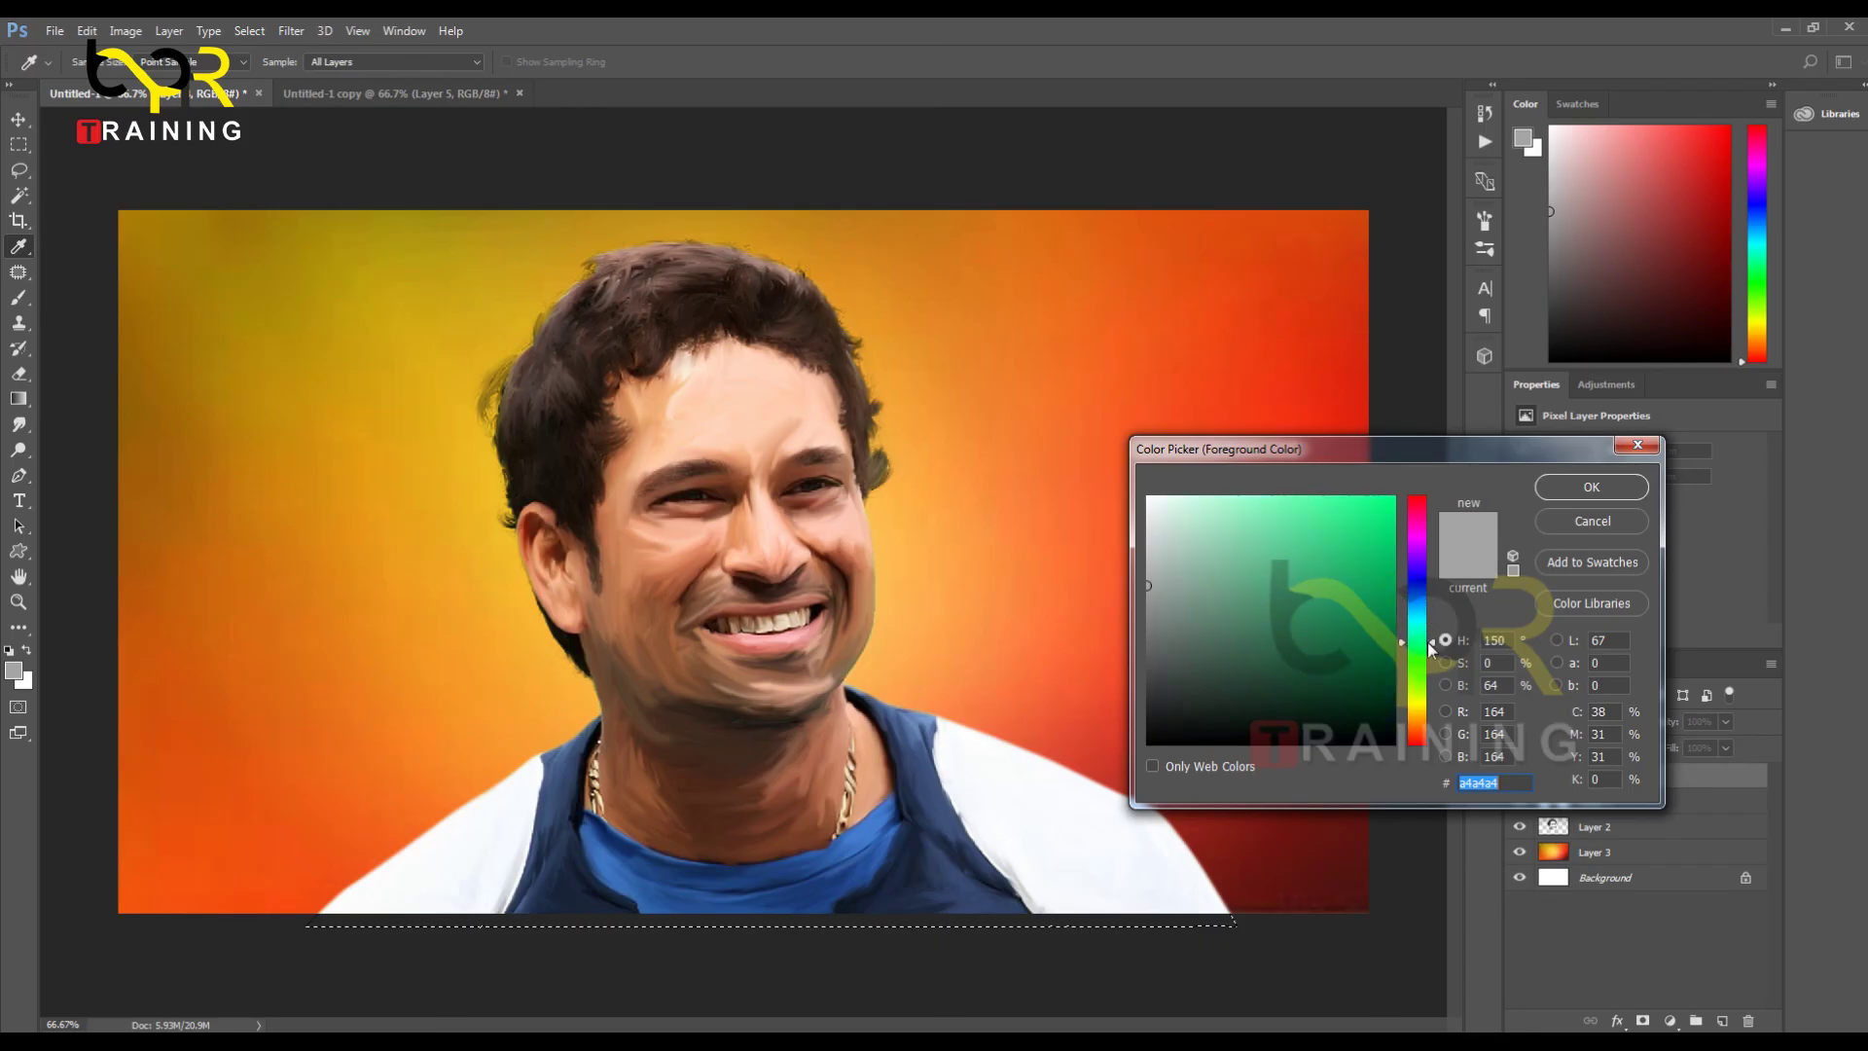
pyautogui.click(1347, 559)
pyautogui.click(1394, 498)
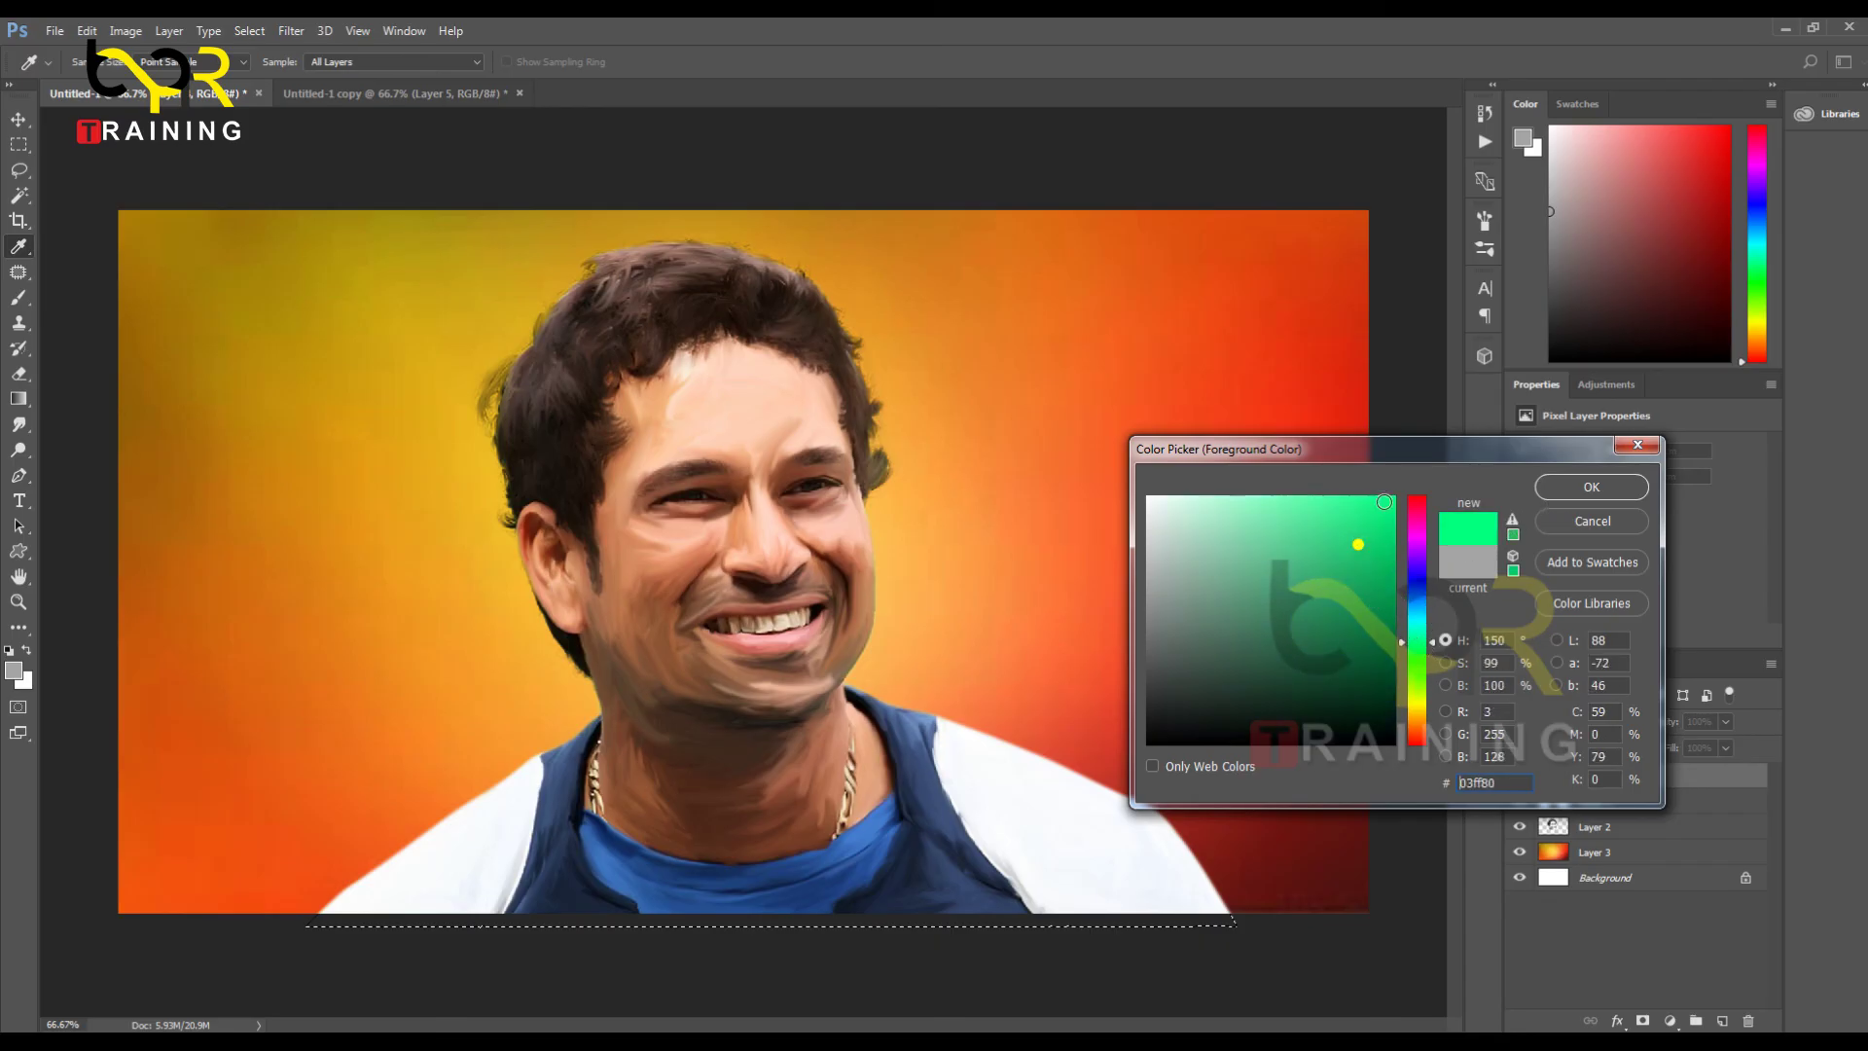
pyautogui.click(1591, 488)
# Step: Enlarge the brush and set its opacity to 12%, undoing the trial green strokes on the hair
pyautogui.press('b')
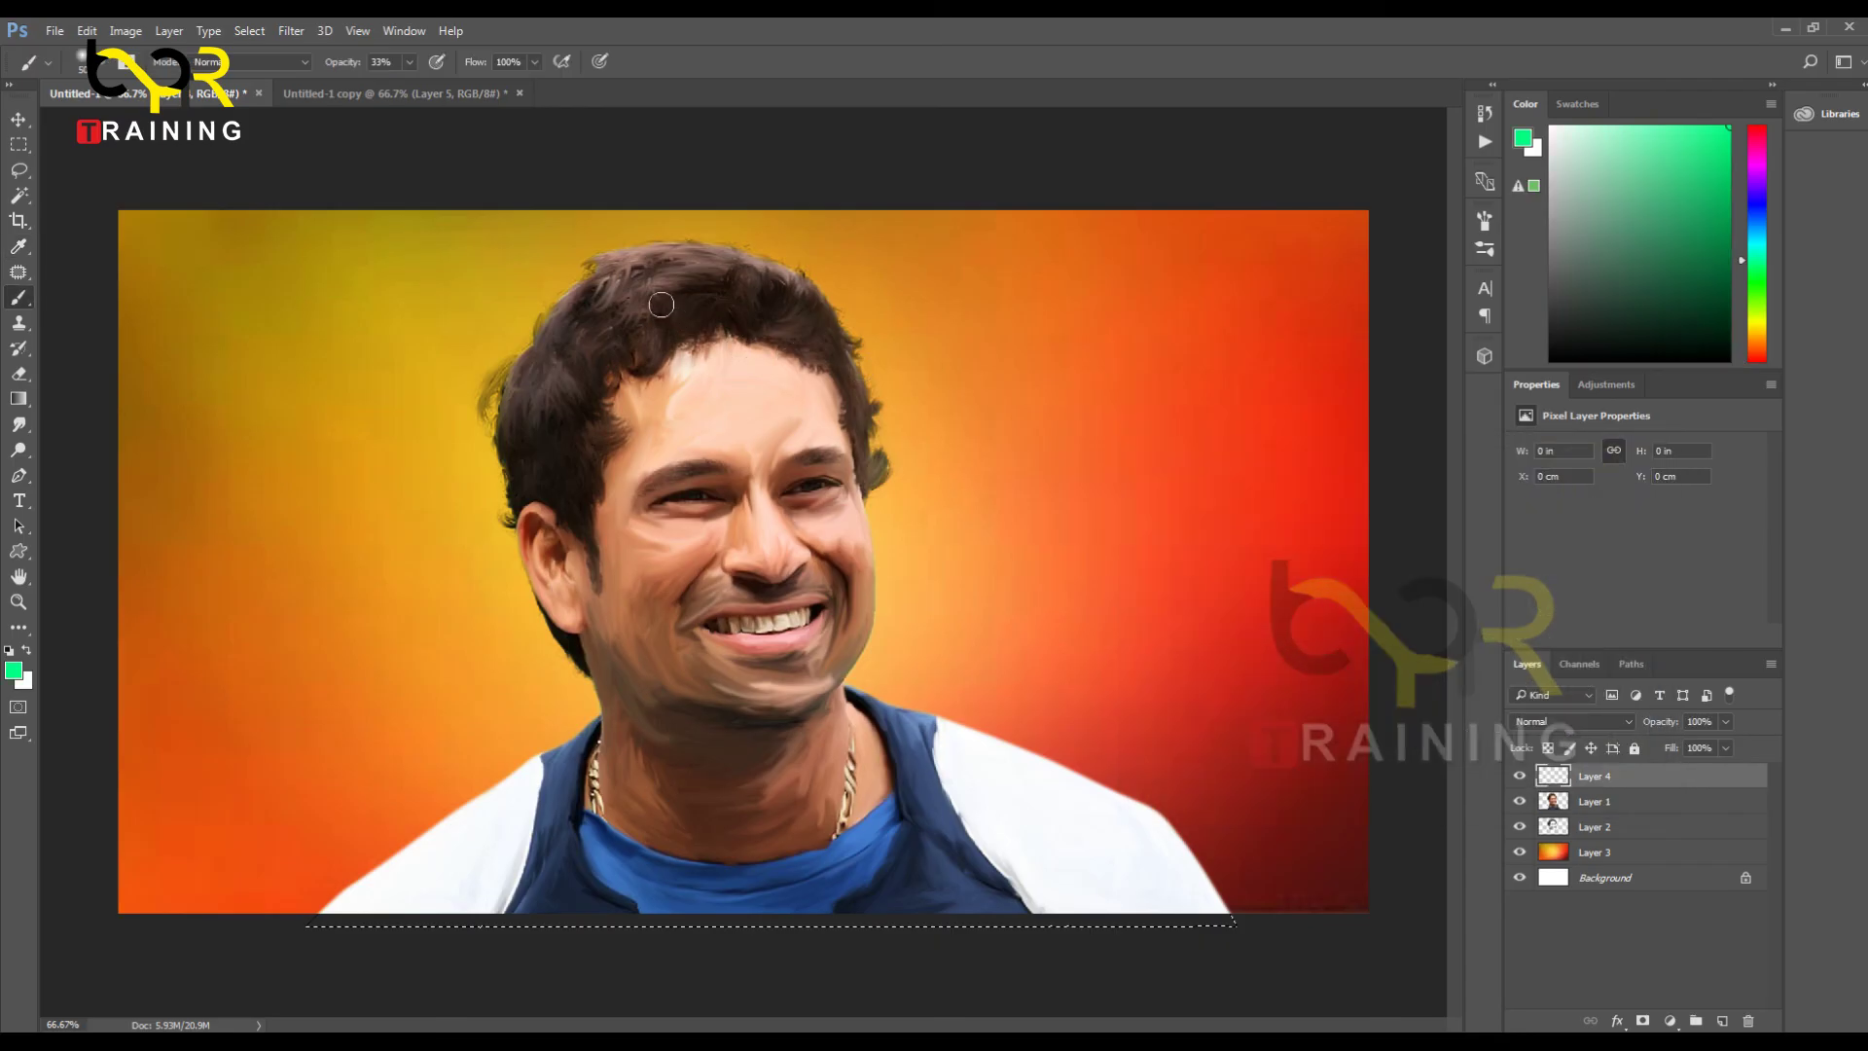
pyautogui.moveTo(659, 304); pyautogui.dragTo(581, 356)
pyautogui.hotkey('ctrl', 'z')
pyautogui.press(']')
pyautogui.press(']')
pyautogui.press(']')
pyautogui.moveTo(409, 62); pyautogui.dragTo(392, 88)
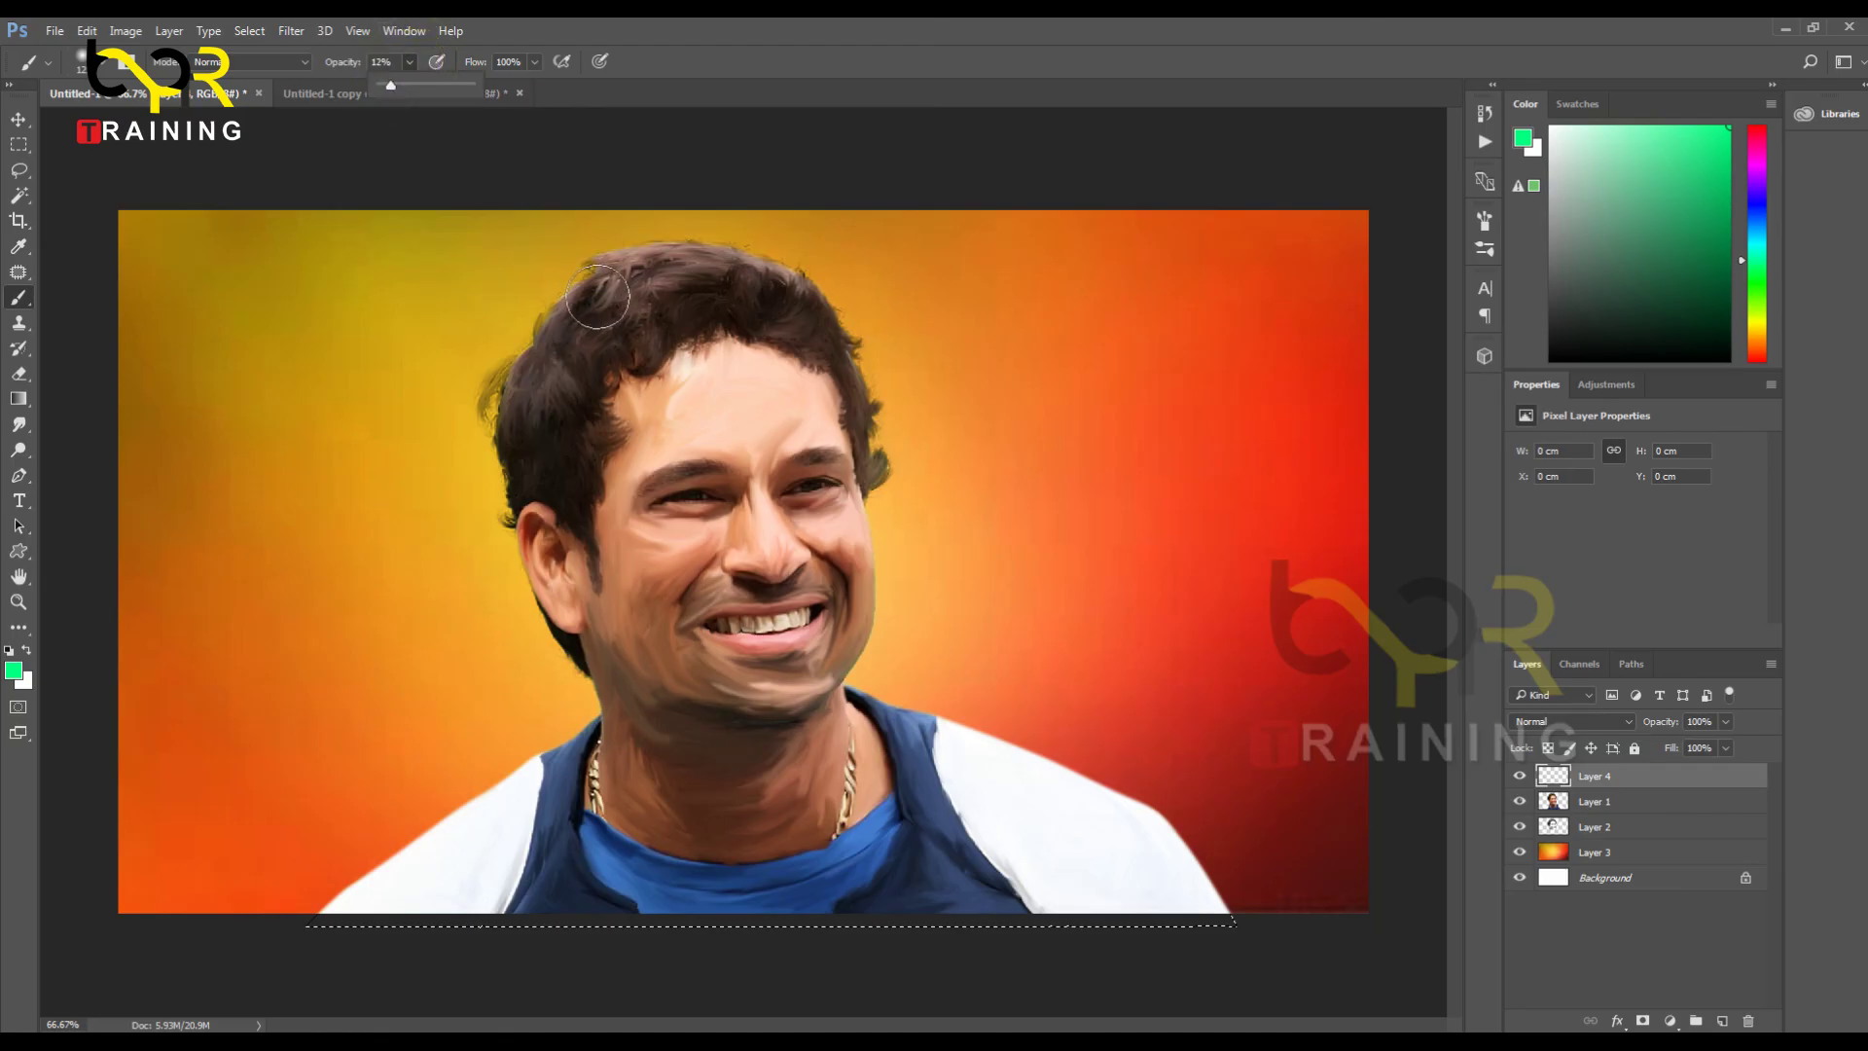
pyautogui.moveTo(597, 299)
pyautogui.mouseDown()
pyautogui.moveTo(574, 335)
pyautogui.moveTo(594, 297)
pyautogui.moveTo(629, 291)
pyautogui.moveTo(587, 306)
pyautogui.moveTo(628, 267)
pyautogui.moveTo(620, 313)
pyautogui.mouseUp()
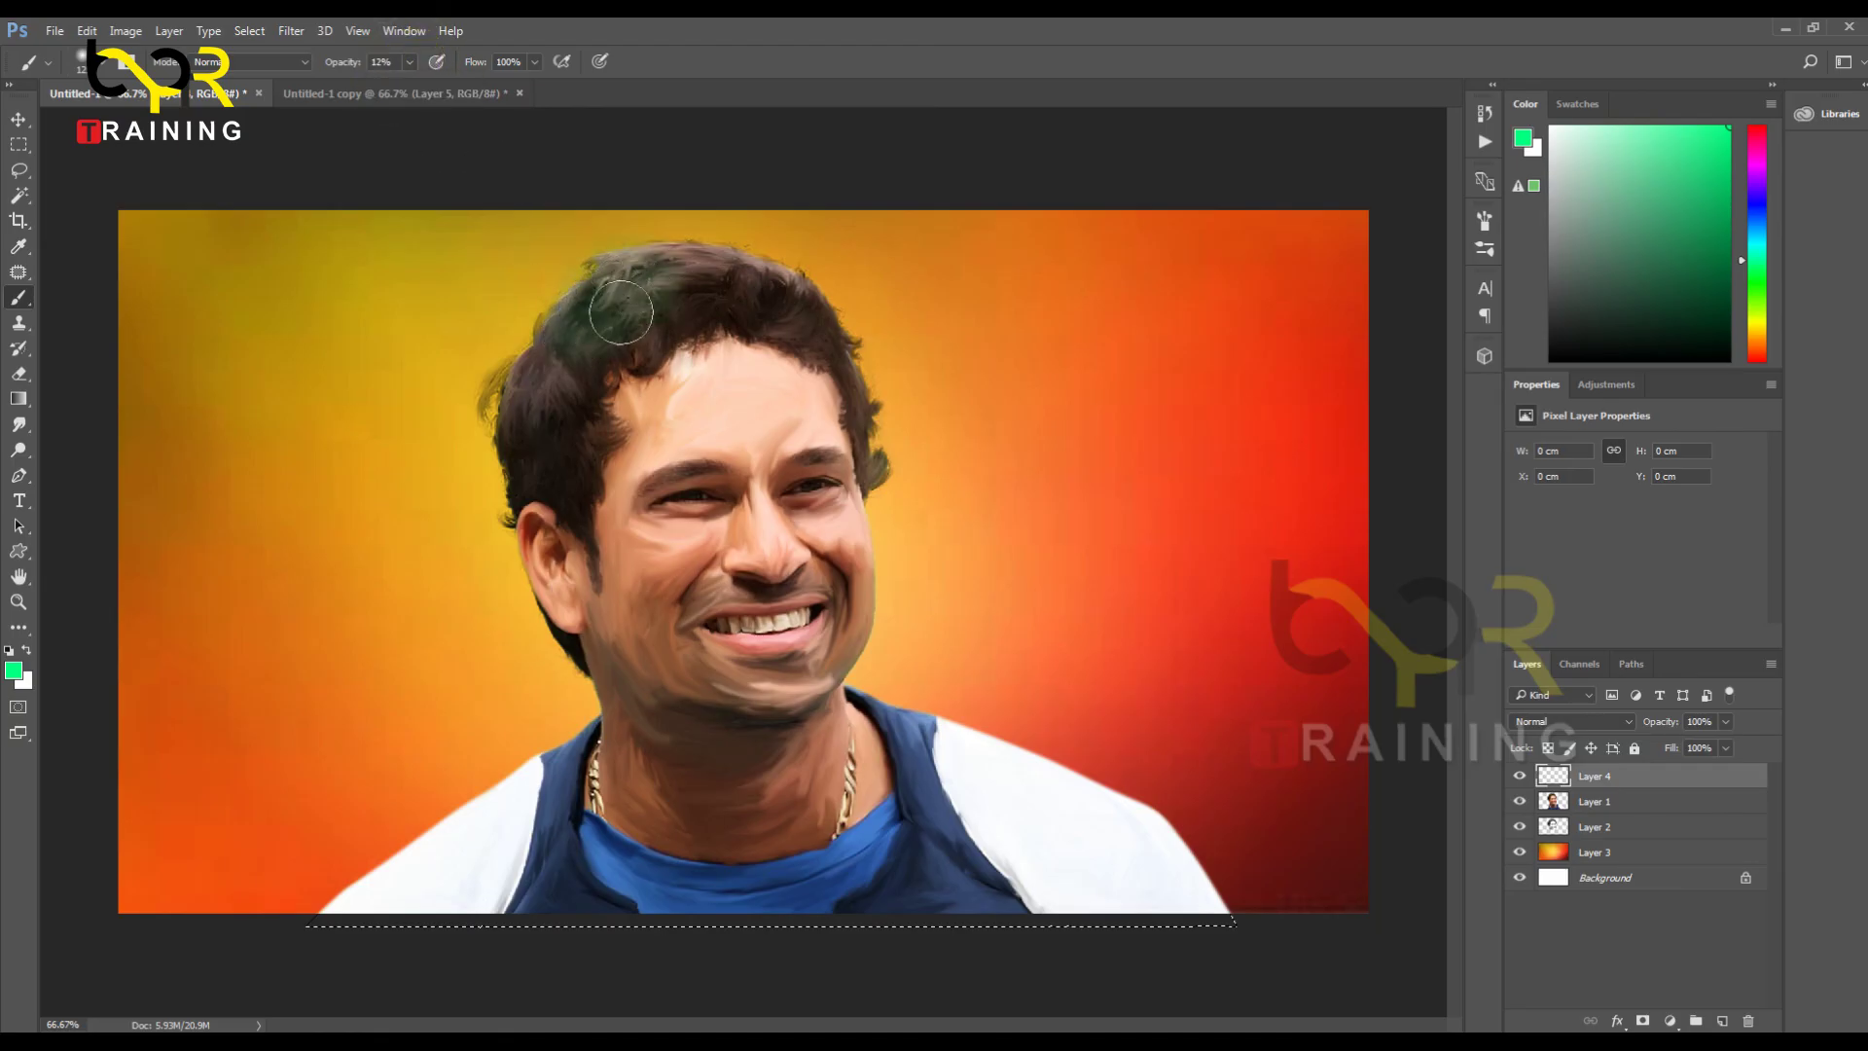
pyautogui.hotkey('ctrl', 'z')
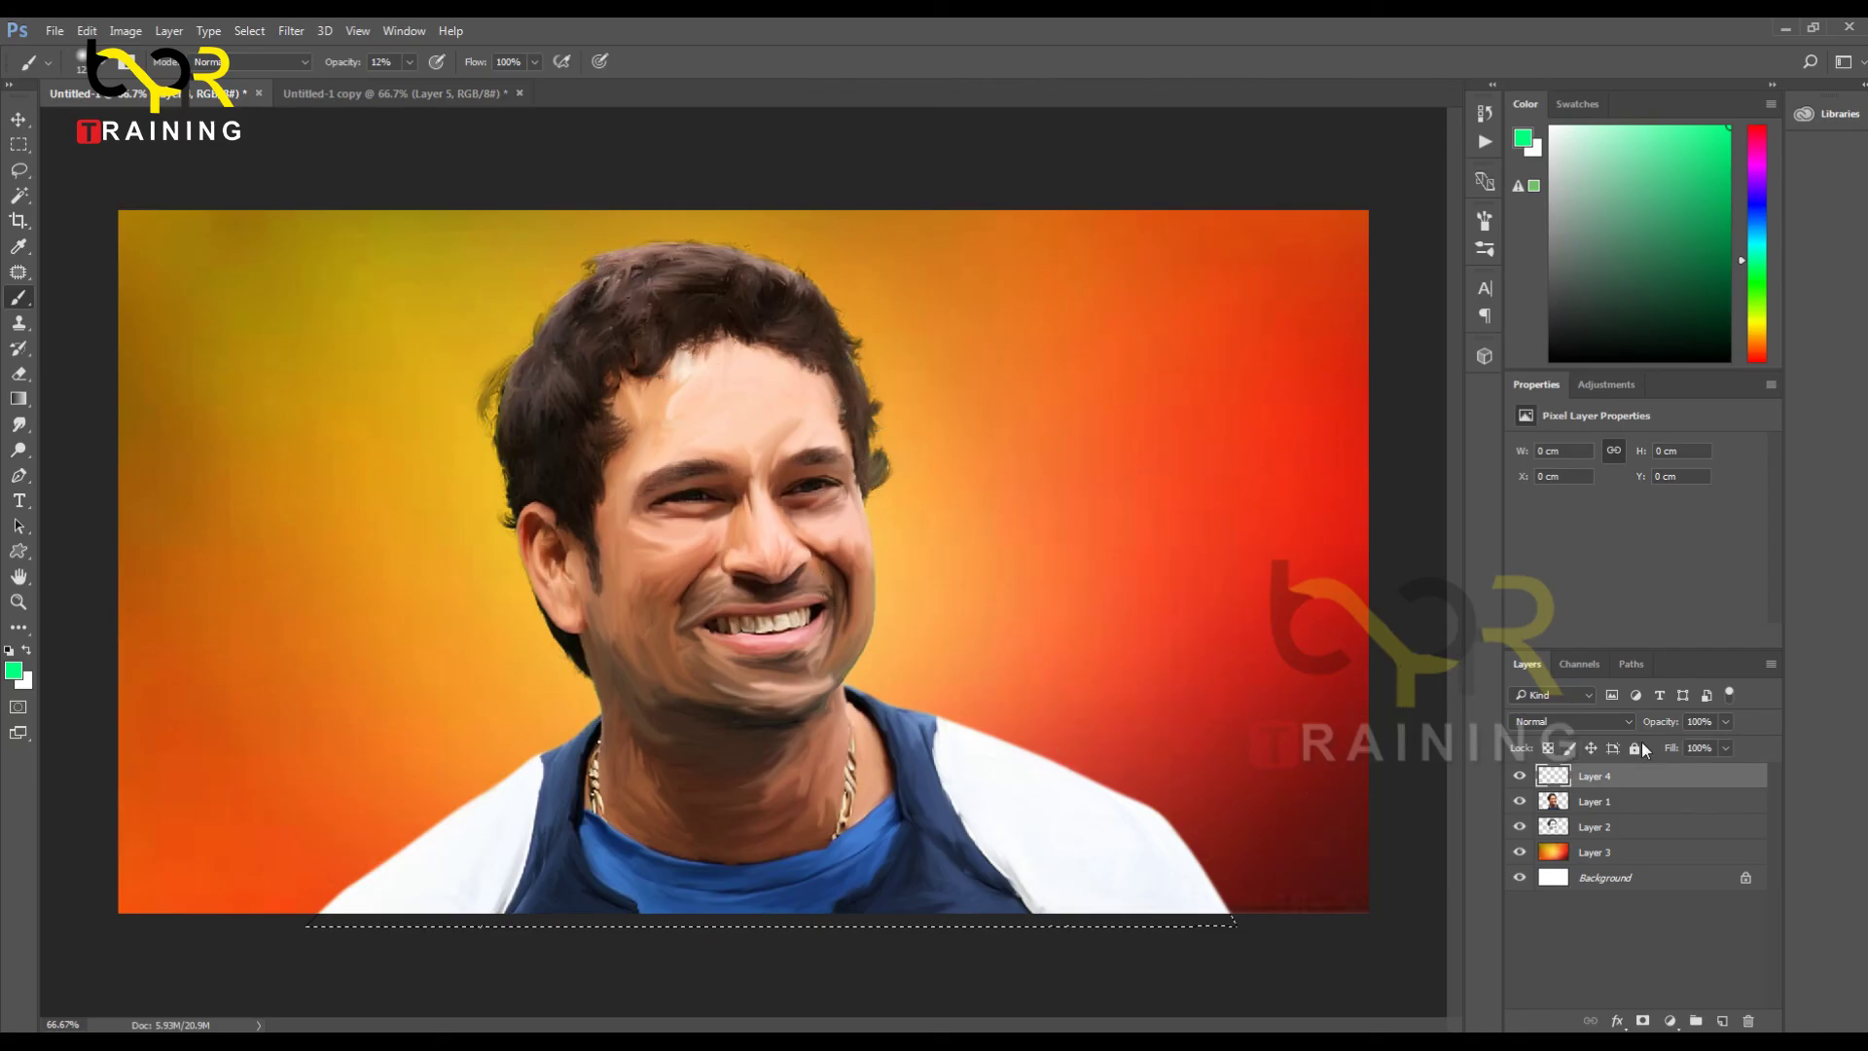
# Step: Load Layer 1's outline as a selection and paint spring green over the upper hair on the ear side on Layer 4
pyautogui.keyDown('ctrl'); pyautogui.click(1543, 781); pyautogui.keyUp('ctrl')
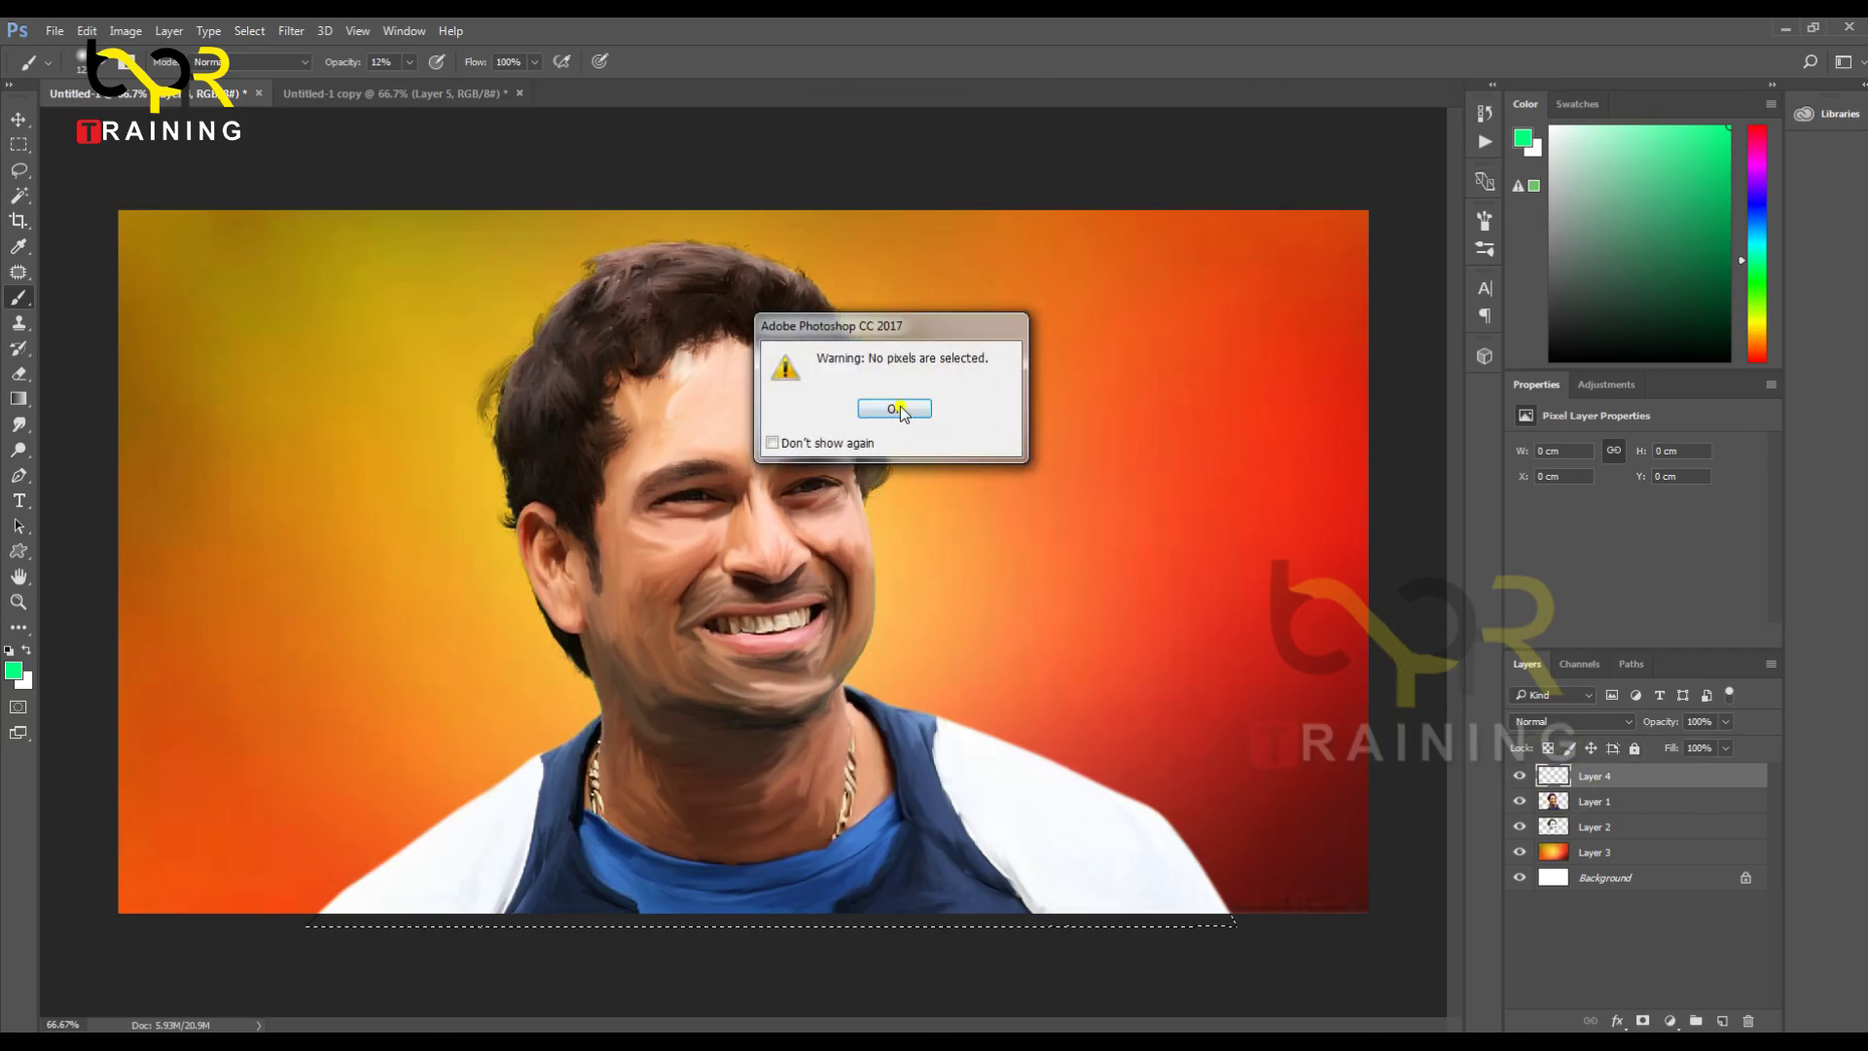
pyautogui.click(896, 404)
pyautogui.keyDown('ctrl'); pyautogui.click(1553, 800); pyautogui.keyUp('ctrl')
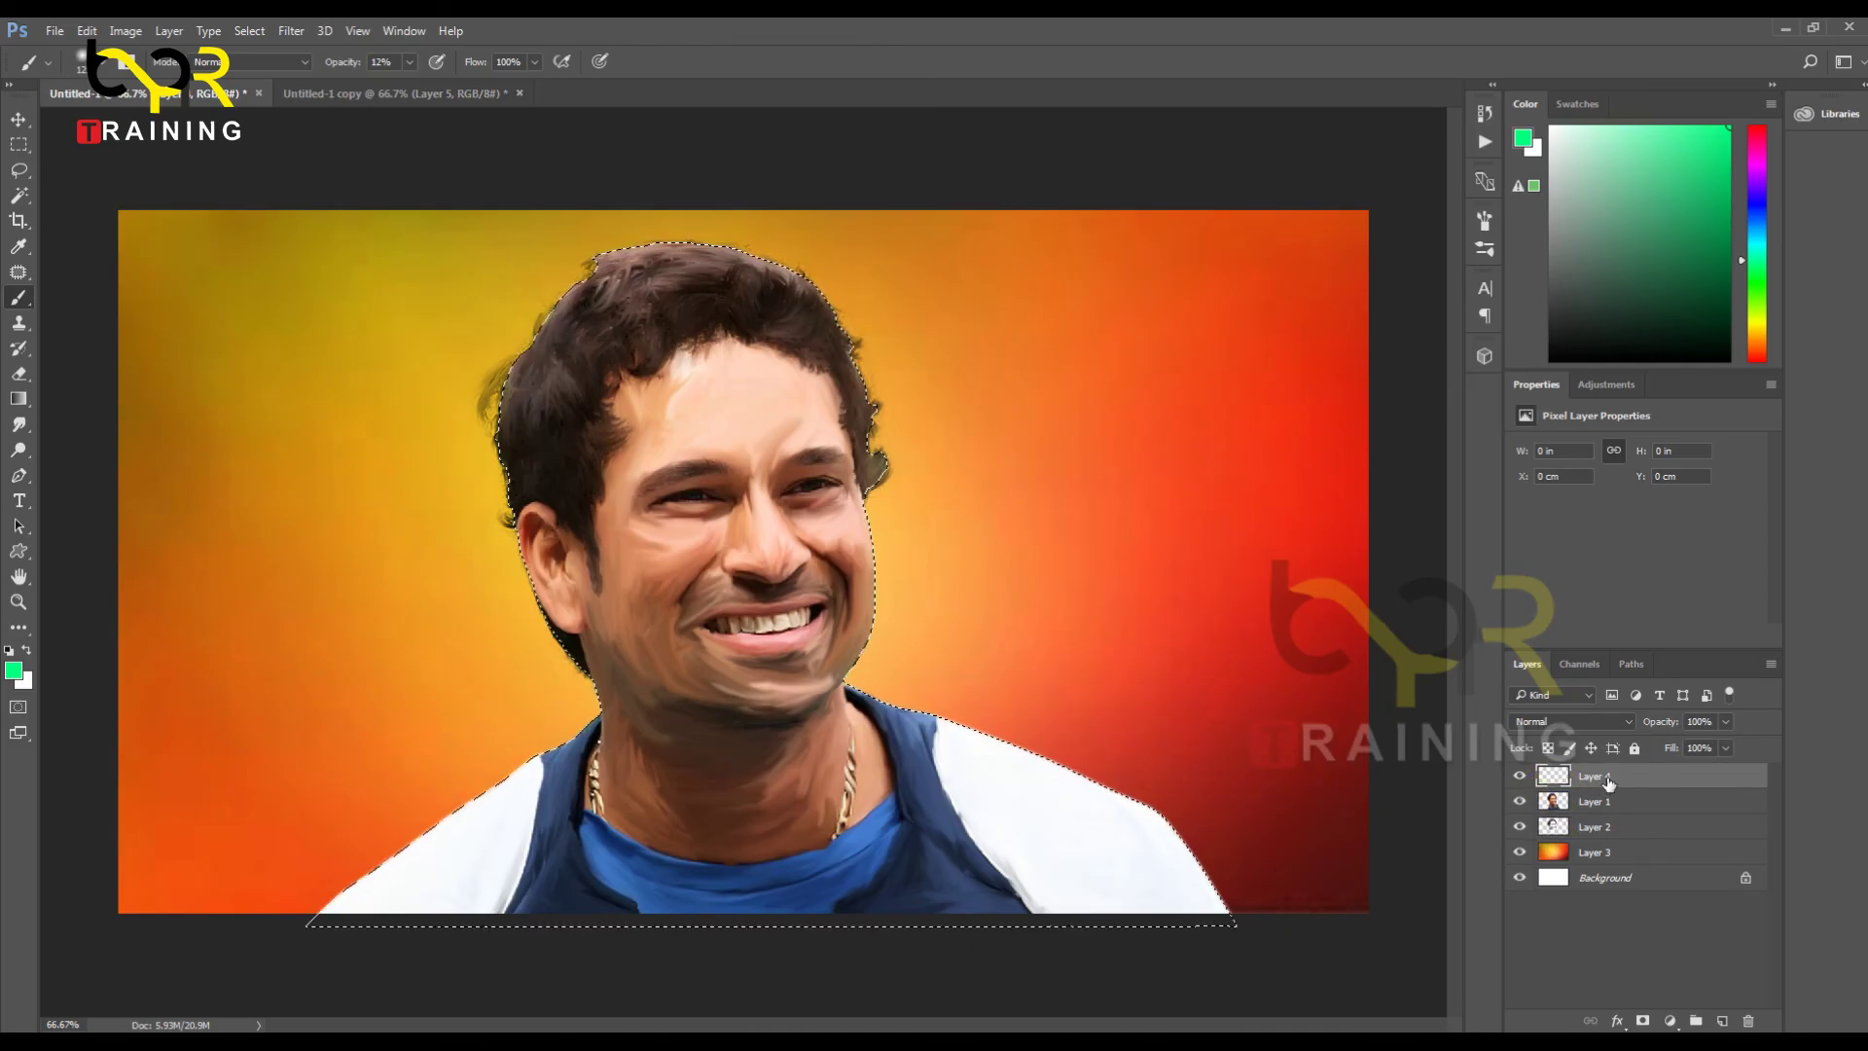
pyautogui.moveTo(598, 297); pyautogui.dragTo(622, 263)
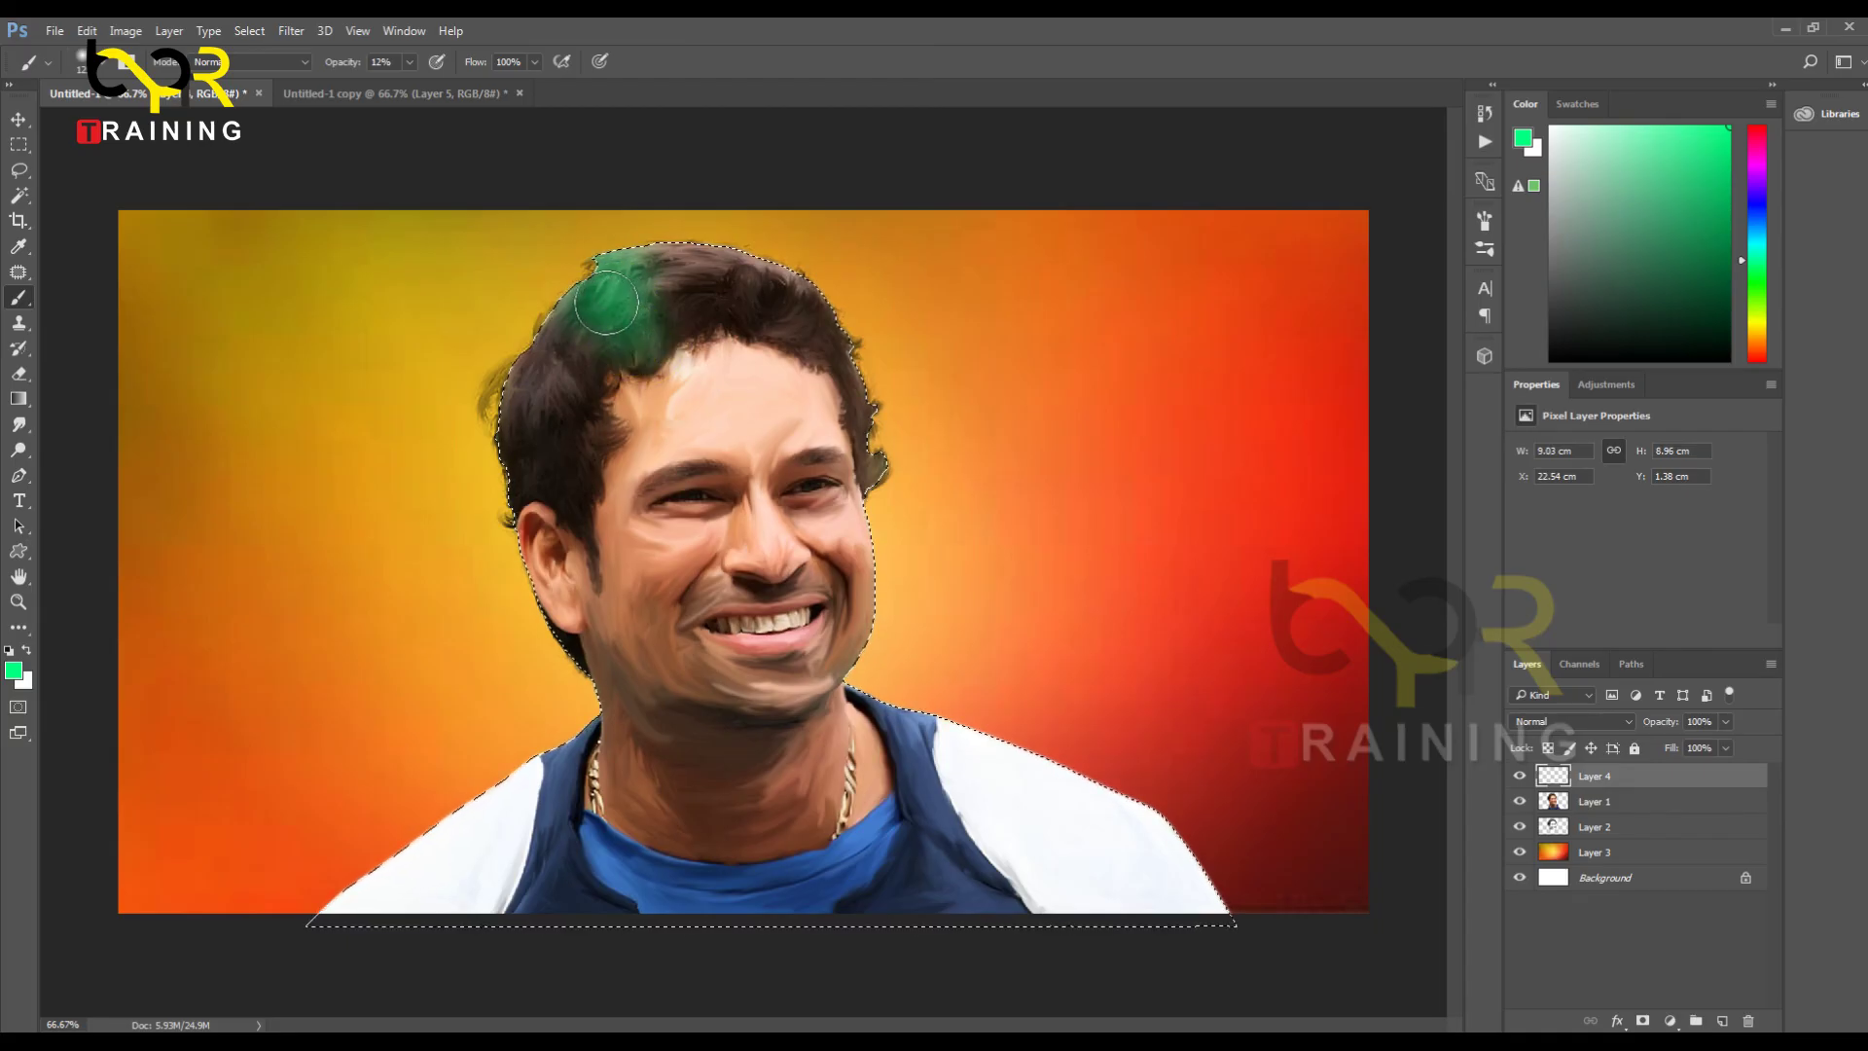
pyautogui.moveTo(605, 367); pyautogui.dragTo(555, 331)
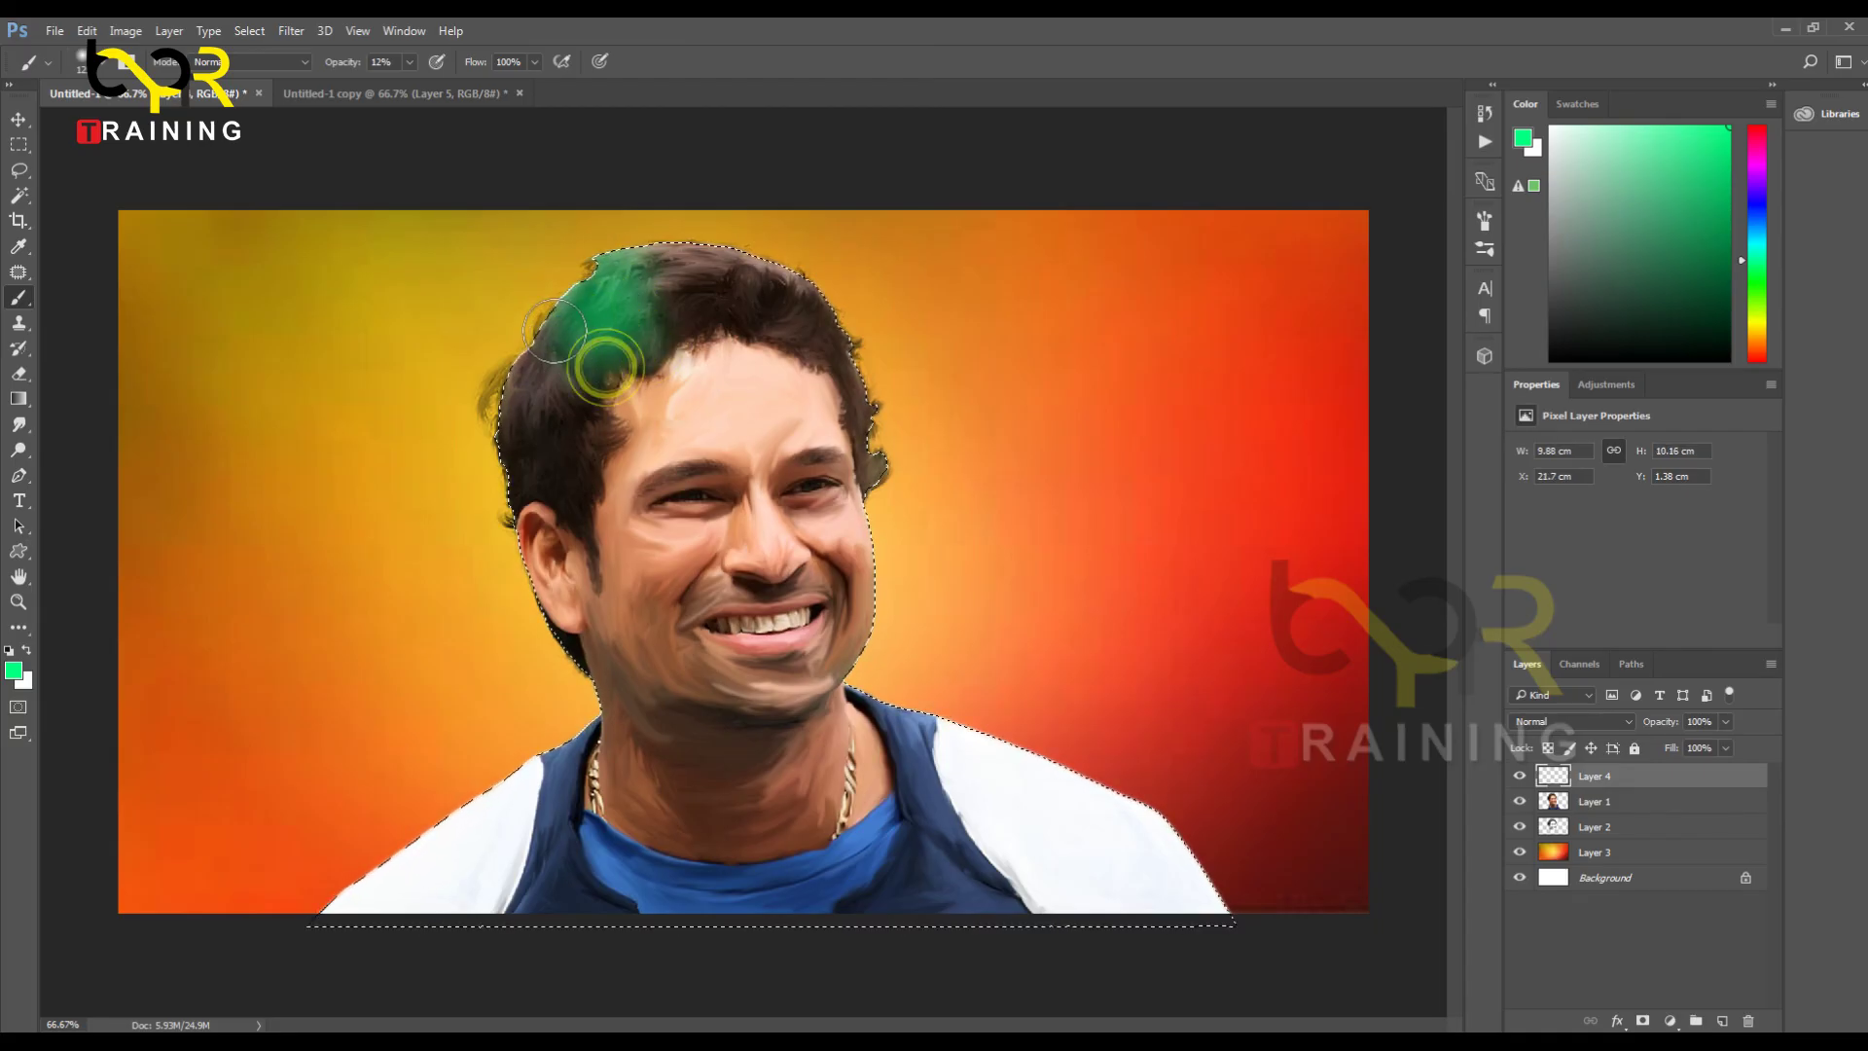
# Step: Change the foreground color to green 4eff00 and paint it over the hair above the ear
pyautogui.click(12, 670)
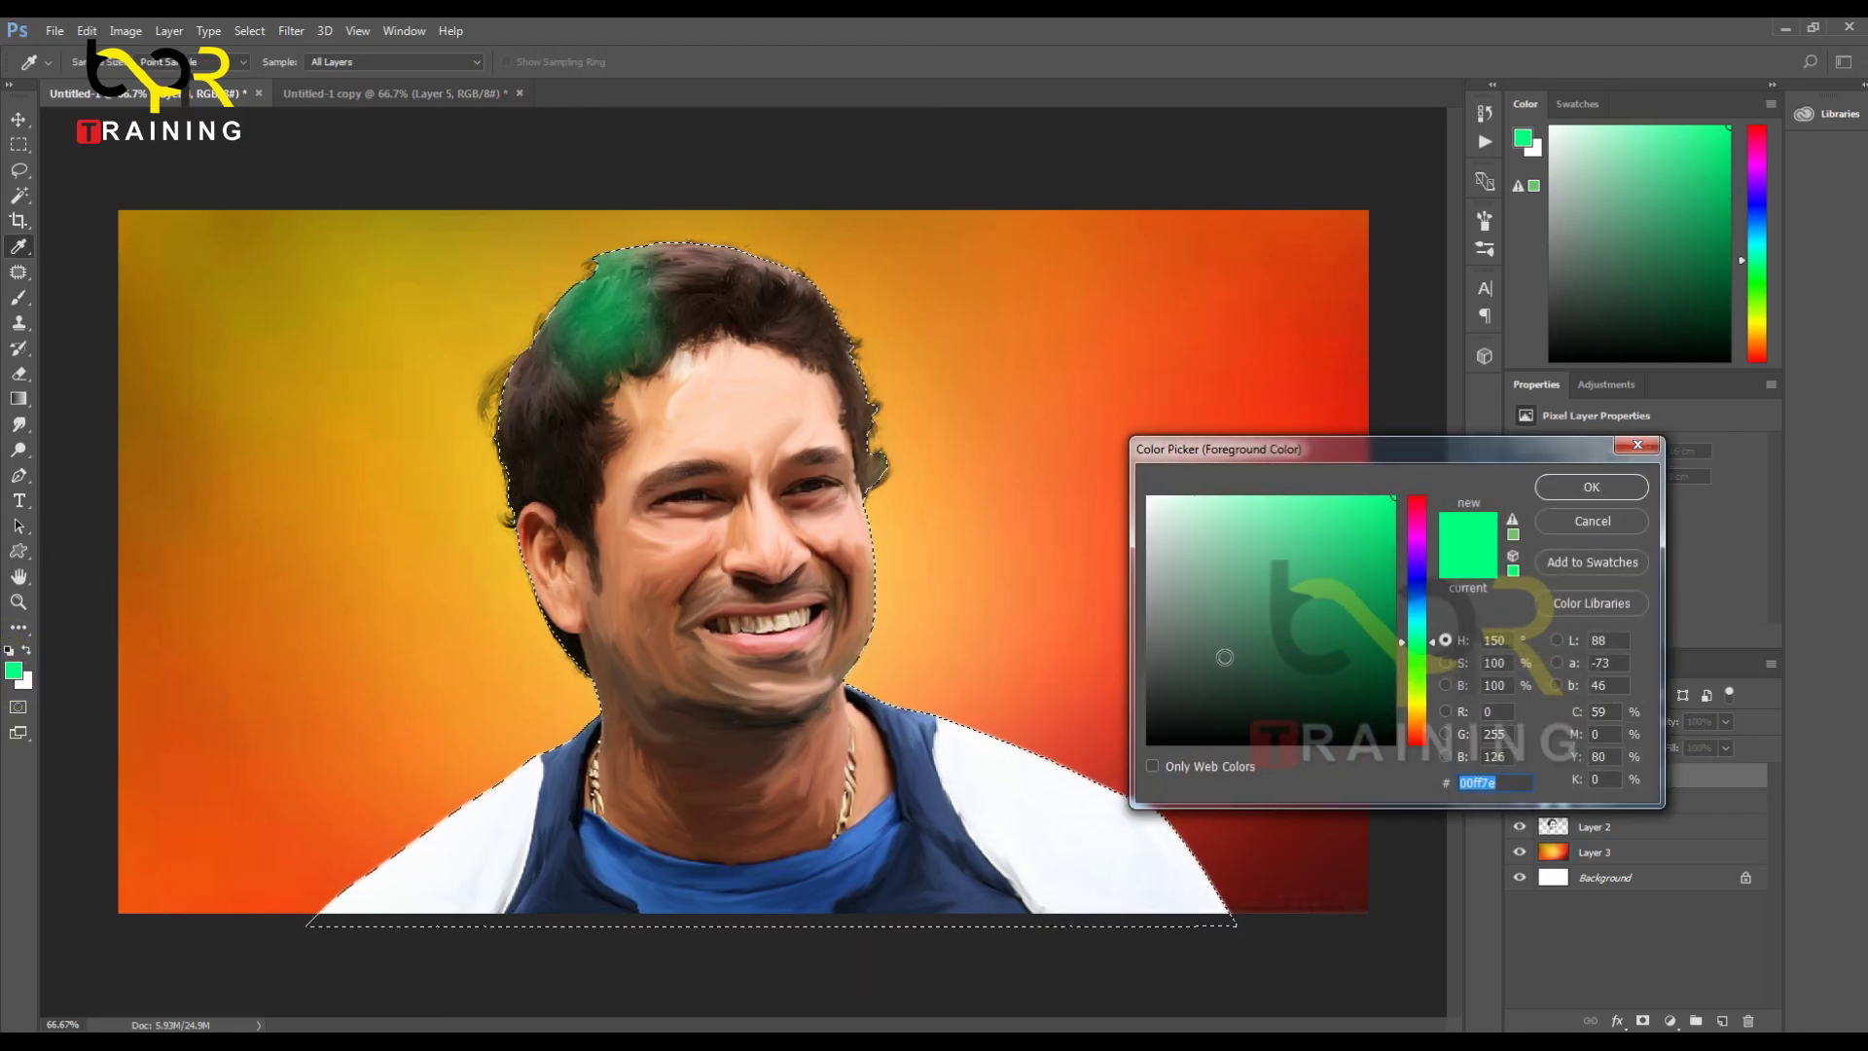
pyautogui.click(1413, 664)
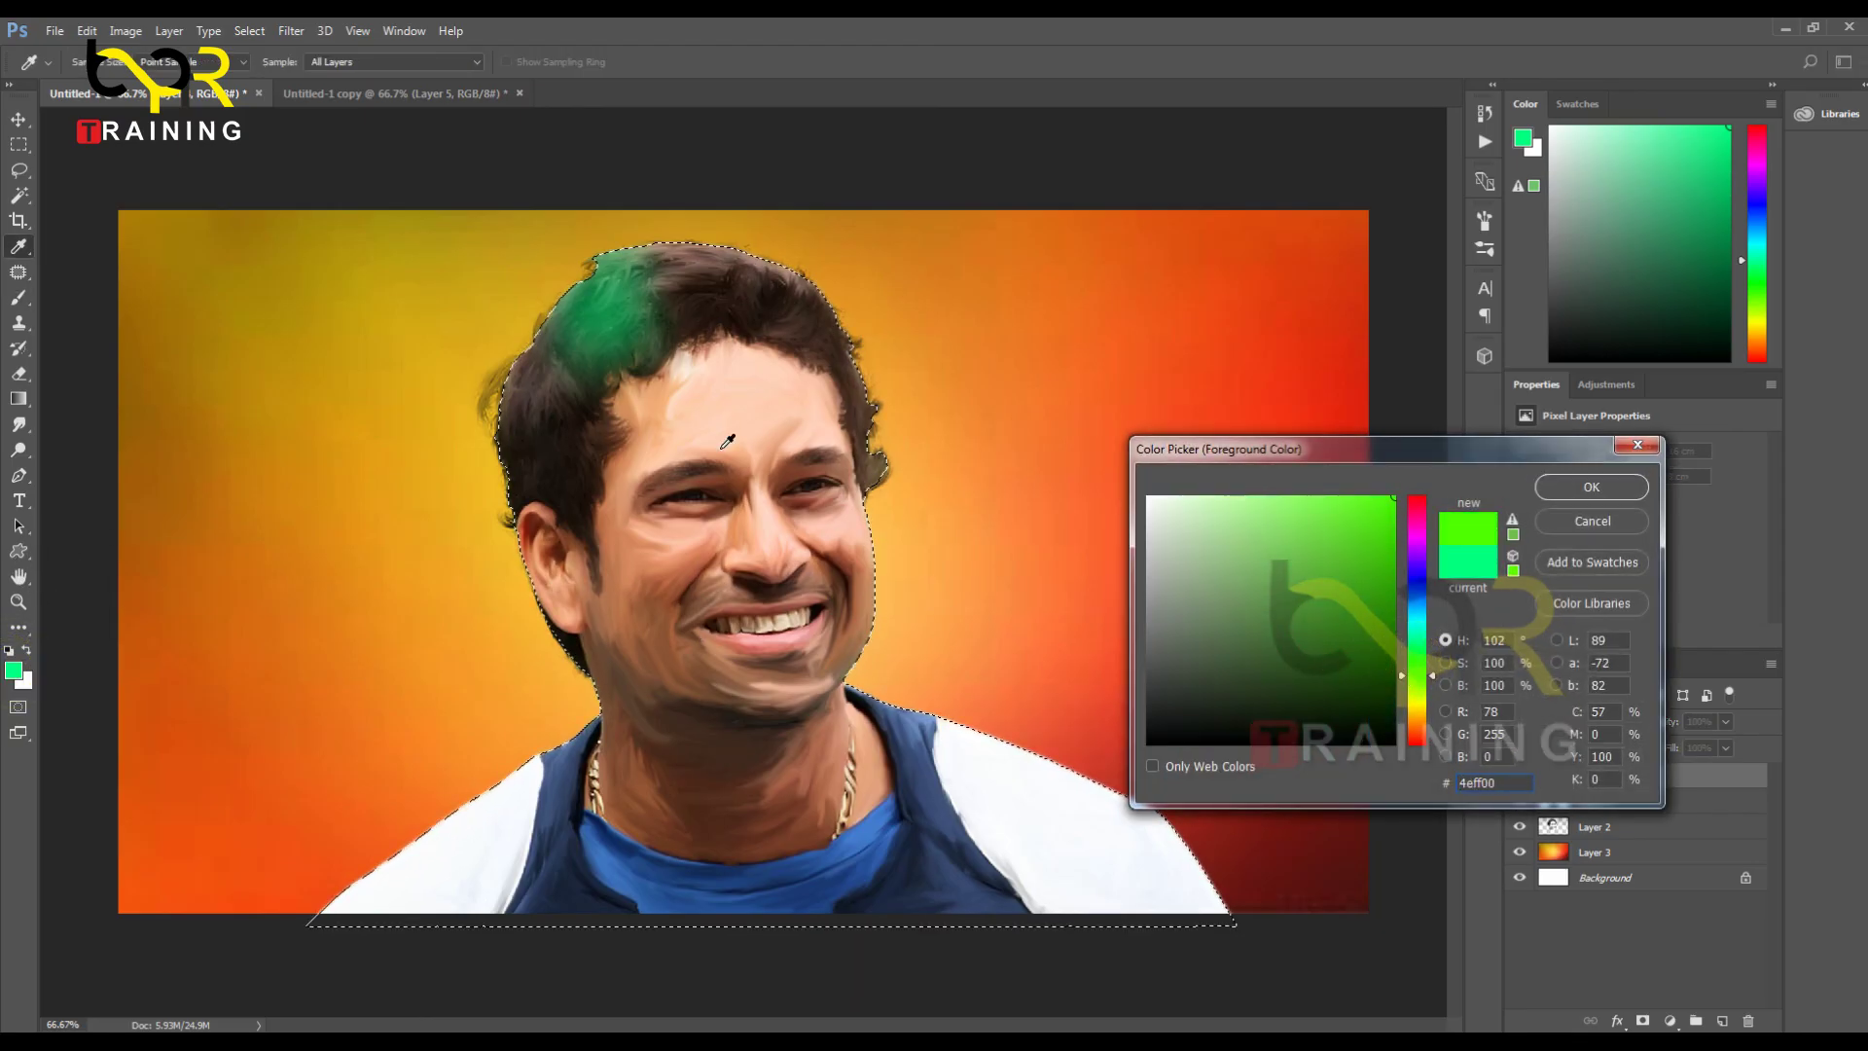
pyautogui.press('Return')
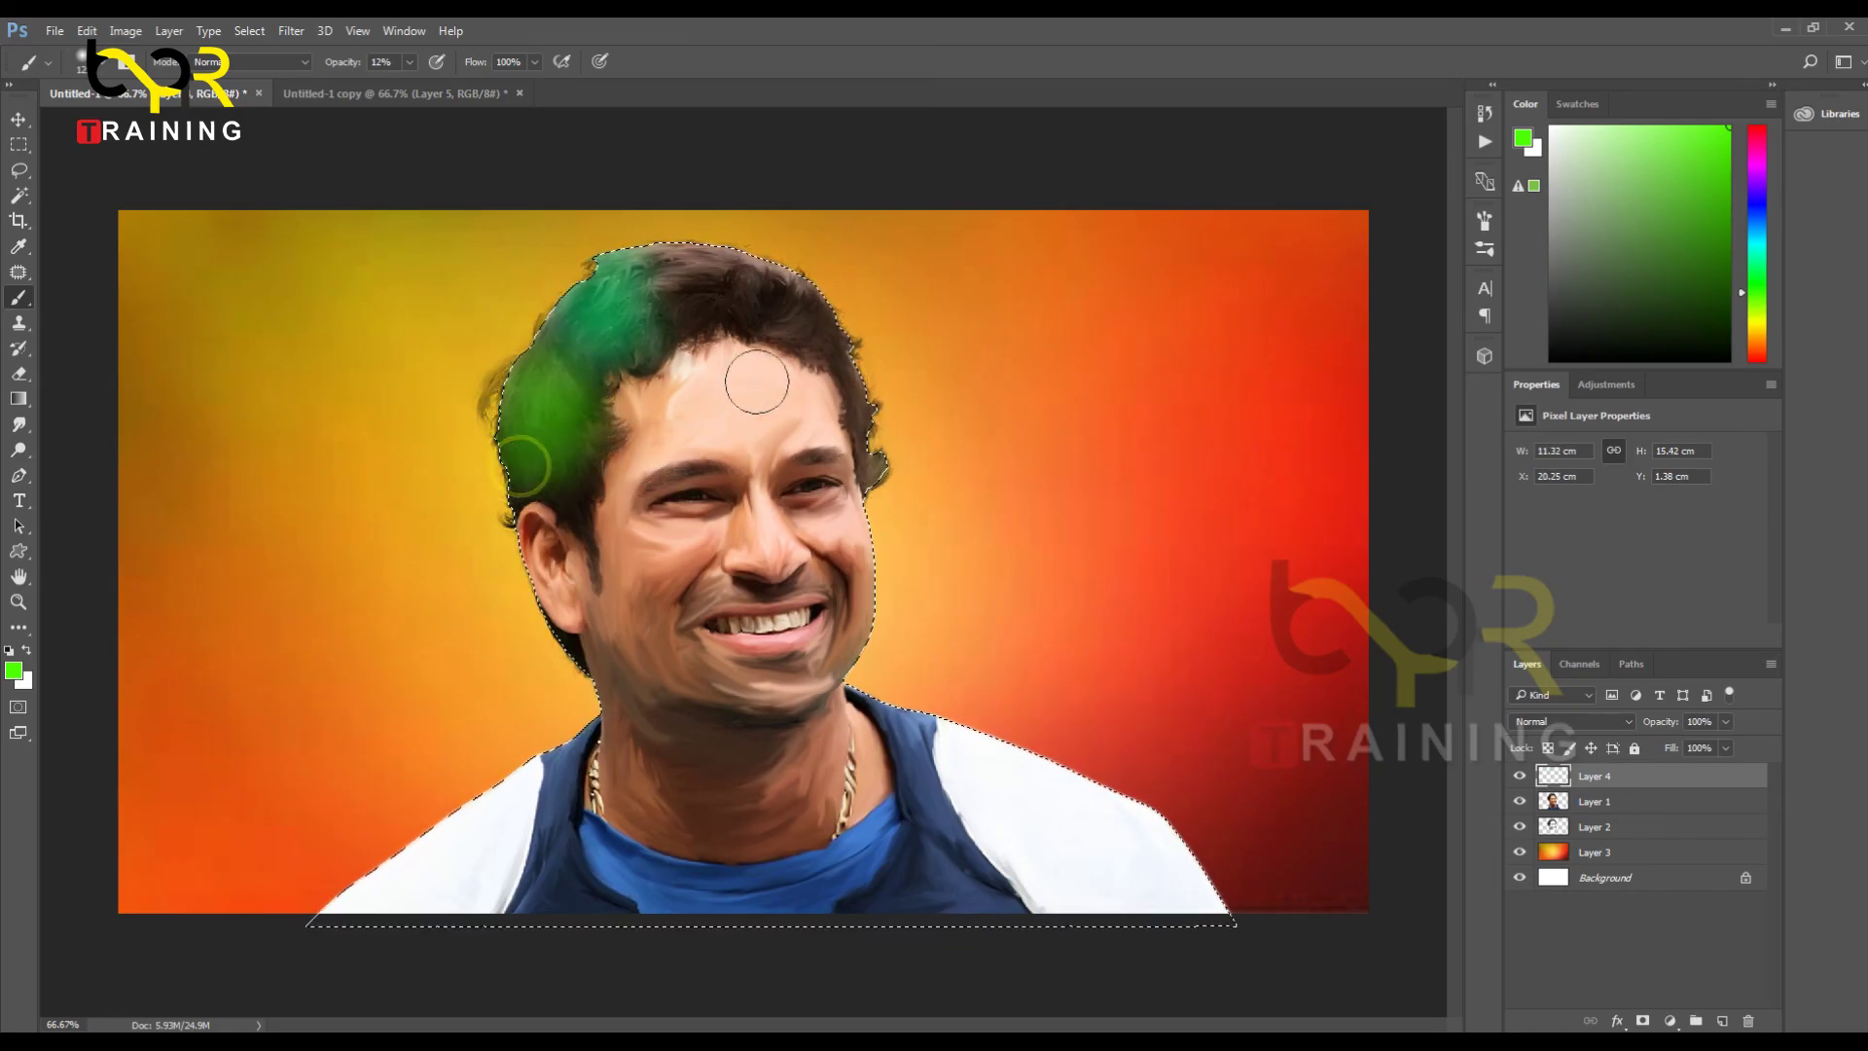
# Step: Change the foreground color to yellow and paint it over the hair at the middle of the crown
pyautogui.click(12, 670)
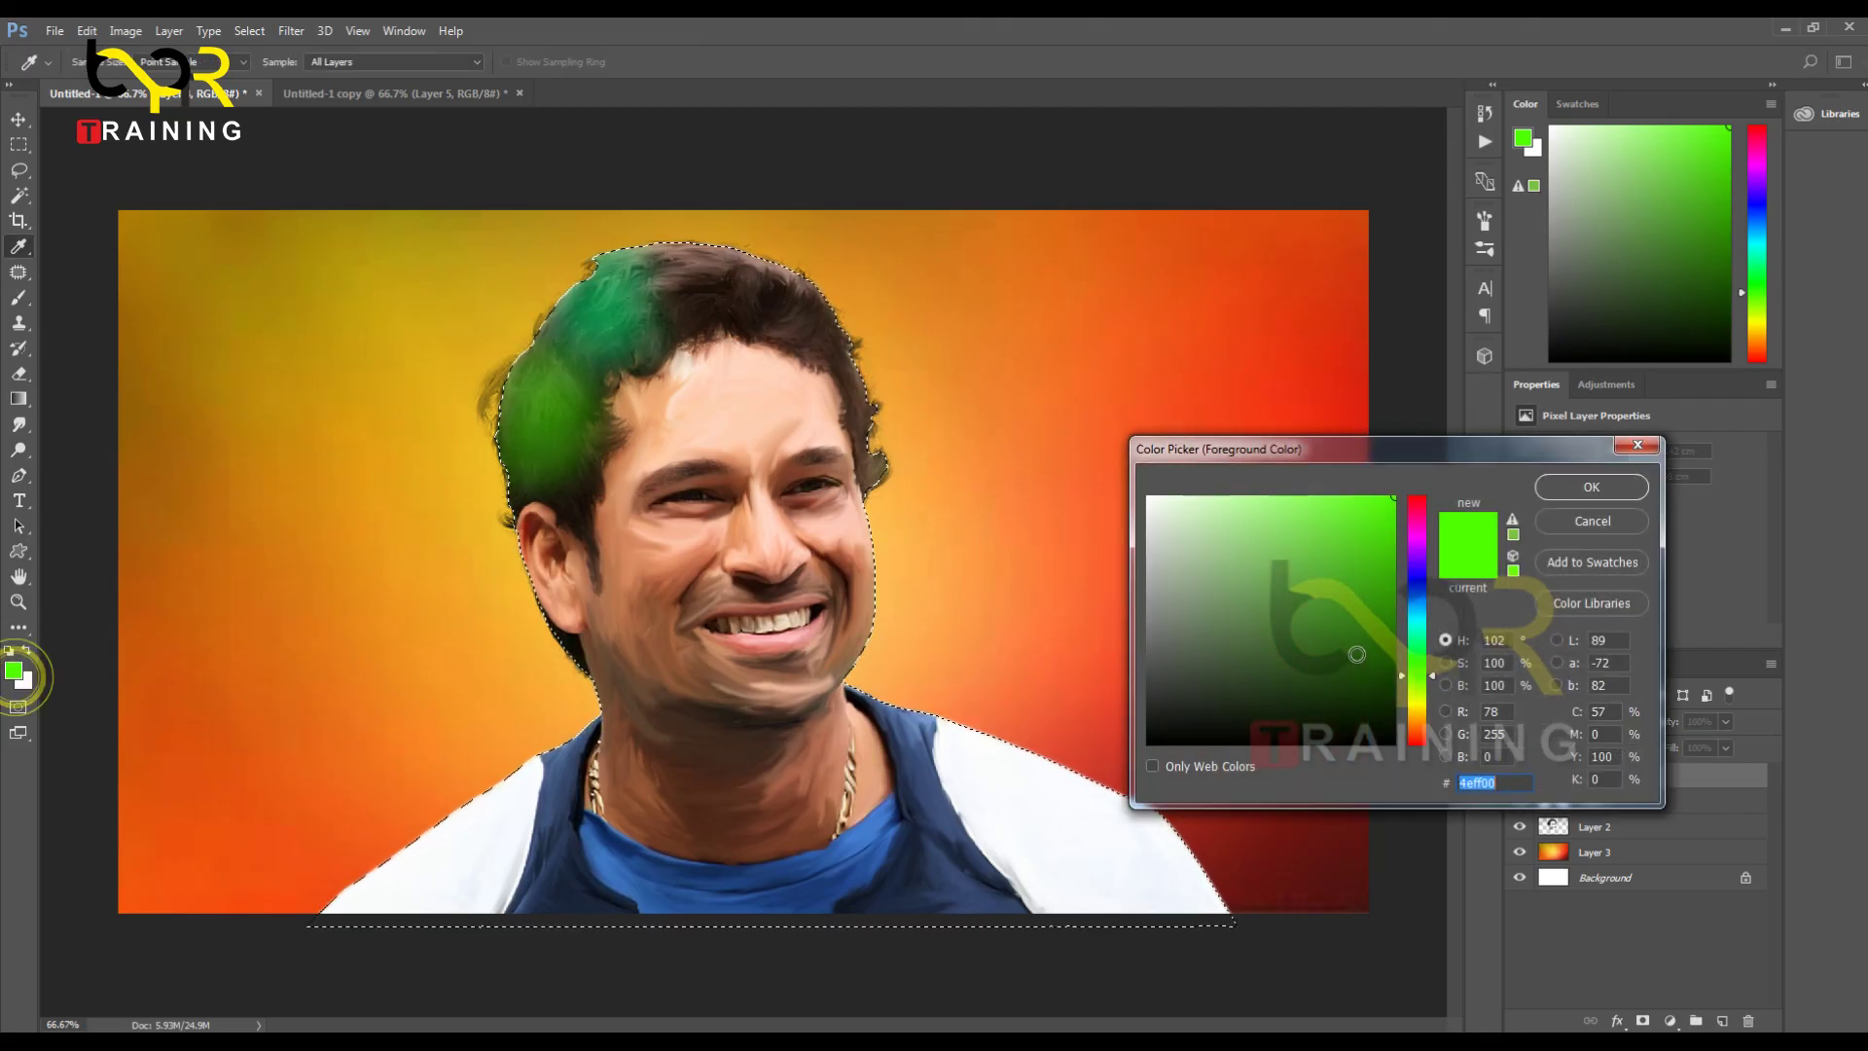
pyautogui.click(1411, 710)
pyautogui.press('Return')
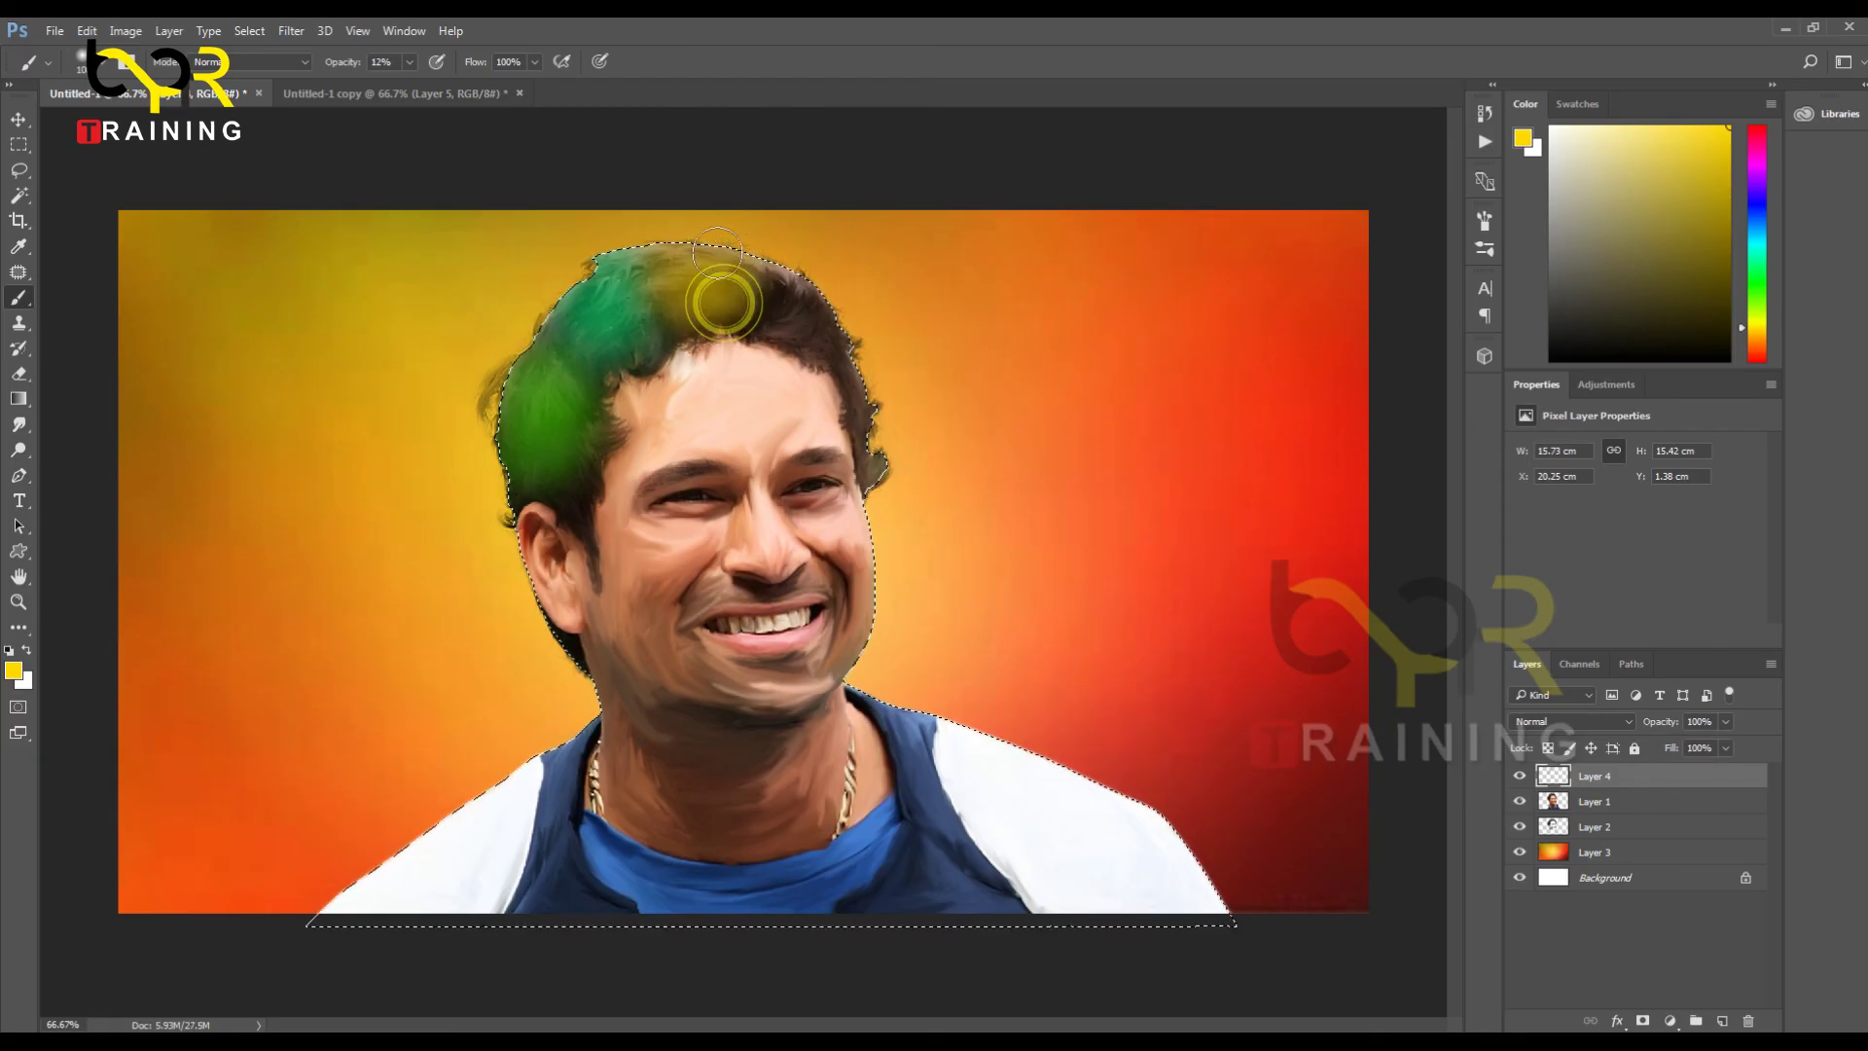
# Step: Switch the foreground color to bright orange, paint it over the remaining hair opposite the ear and along the hairline, and deselect
pyautogui.click(13, 669)
pyautogui.click(1408, 715)
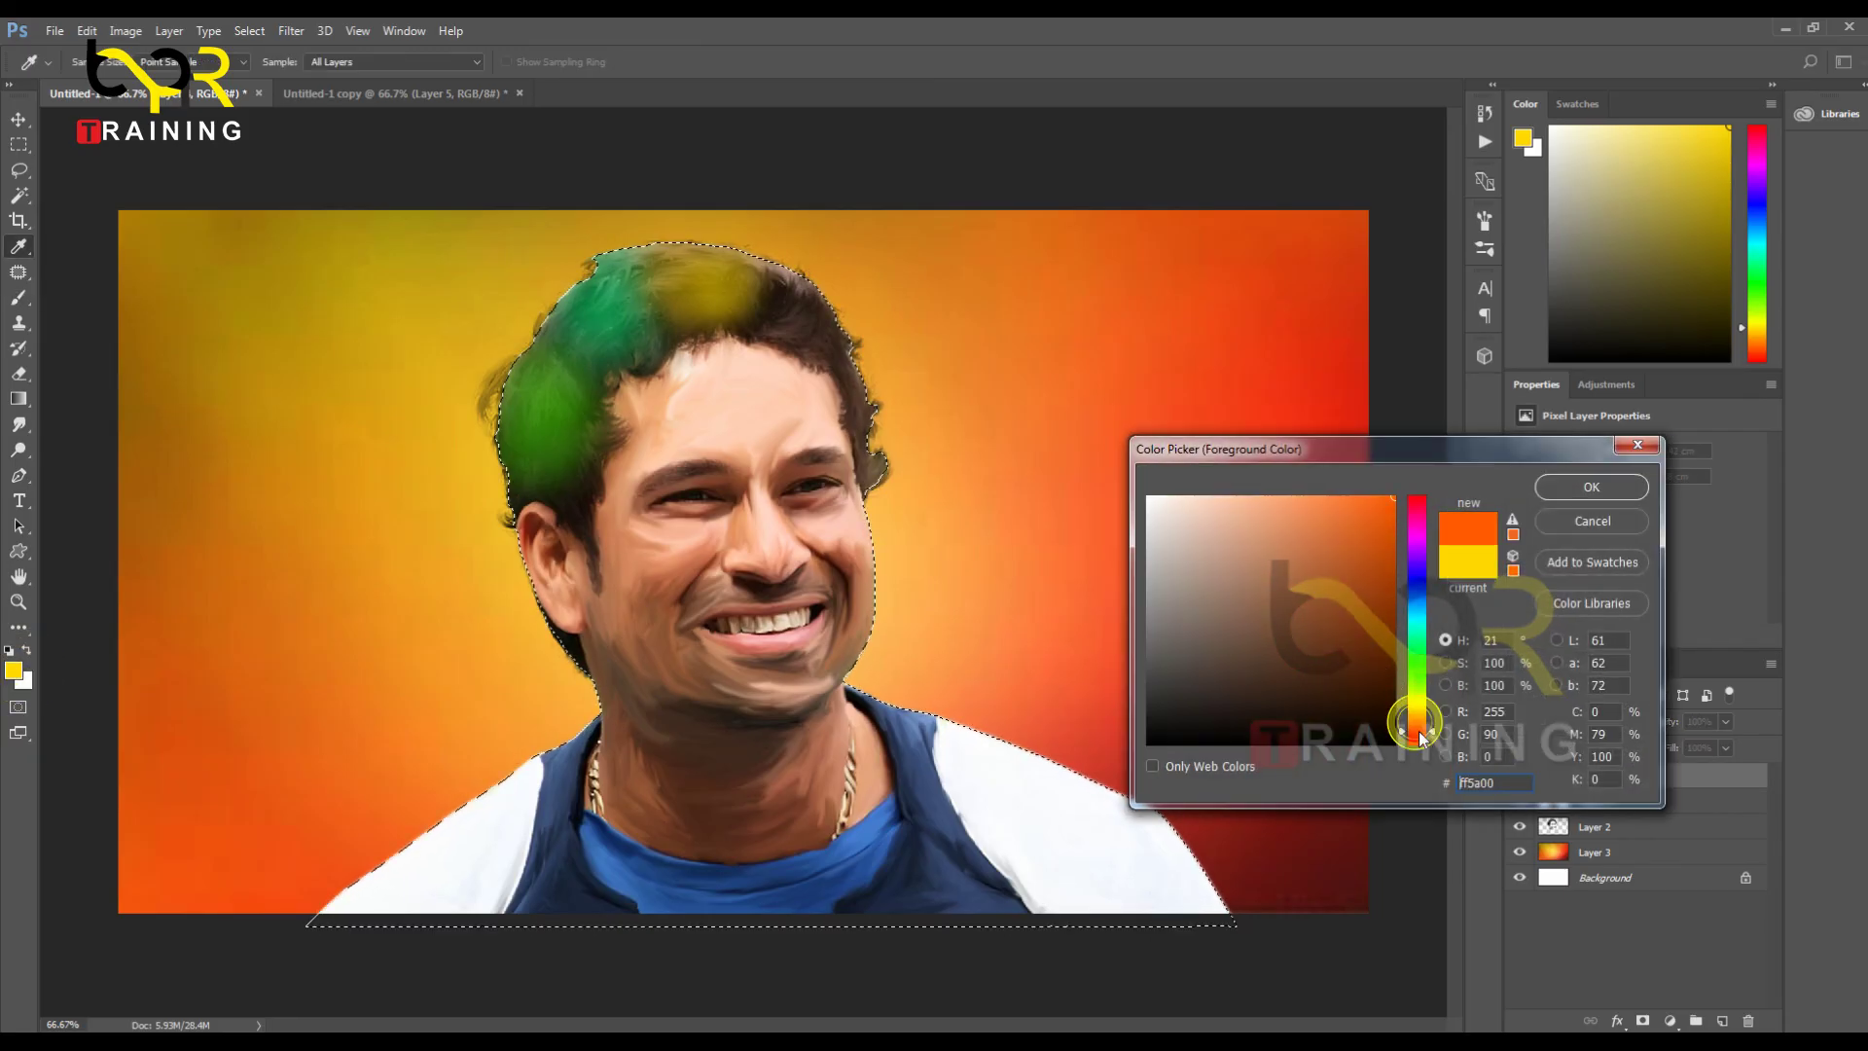
pyautogui.click(1594, 486)
pyautogui.press('b')
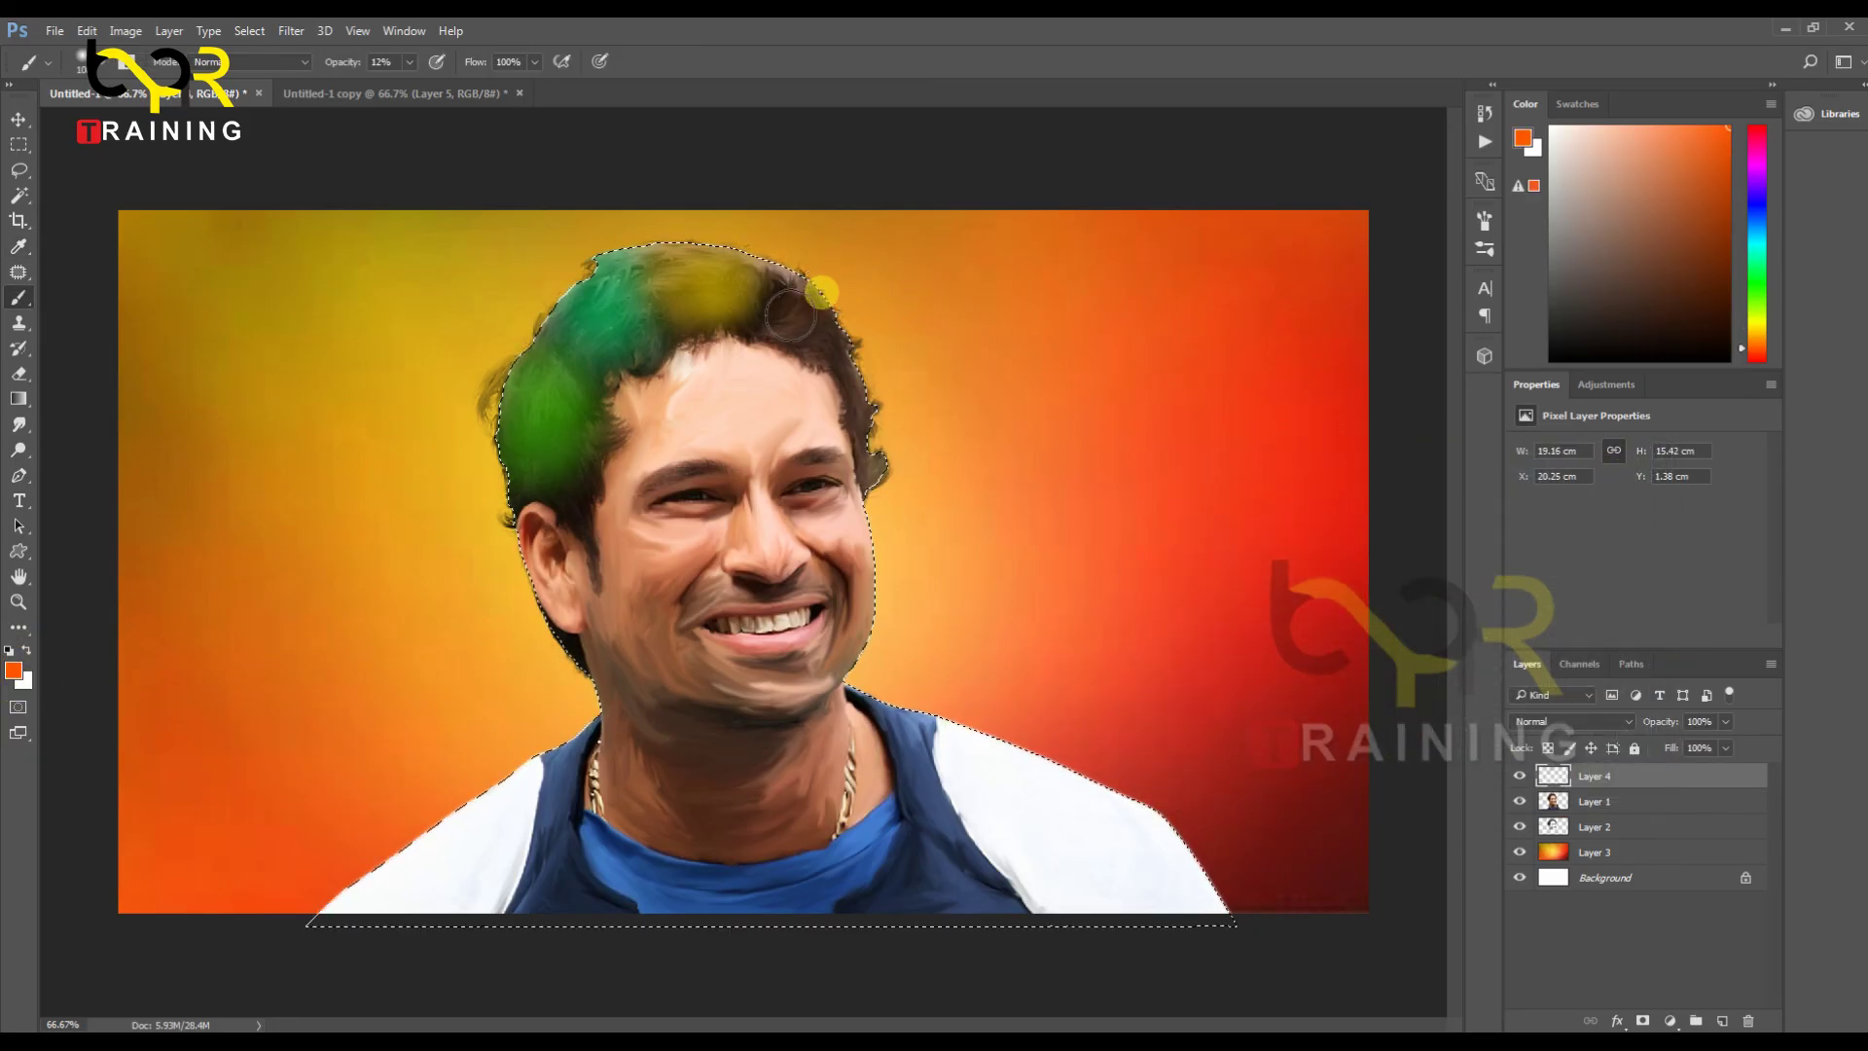
pyautogui.click(788, 305)
pyautogui.click(767, 312)
pyautogui.moveTo(773, 303)
pyautogui.mouseDown()
pyautogui.moveTo(878, 428)
pyautogui.moveTo(882, 399)
pyautogui.moveTo(770, 274)
pyautogui.moveTo(866, 381)
pyautogui.moveTo(826, 325)
pyautogui.moveTo(738, 300)
pyautogui.mouseUp()
pyautogui.moveTo(591, 383)
pyautogui.mouseDown()
pyautogui.moveTo(568, 441)
pyautogui.moveTo(574, 526)
pyautogui.moveTo(579, 473)
pyautogui.moveTo(516, 501)
pyautogui.moveTo(573, 444)
pyautogui.moveTo(589, 400)
pyautogui.moveTo(573, 339)
pyautogui.moveTo(596, 300)
pyautogui.moveTo(653, 276)
pyautogui.moveTo(651, 371)
pyautogui.moveTo(678, 297)
pyautogui.moveTo(652, 356)
pyautogui.moveTo(777, 305)
pyautogui.moveTo(729, 306)
pyautogui.moveTo(704, 274)
pyautogui.moveTo(783, 287)
pyautogui.moveTo(875, 353)
pyautogui.mouseUp()
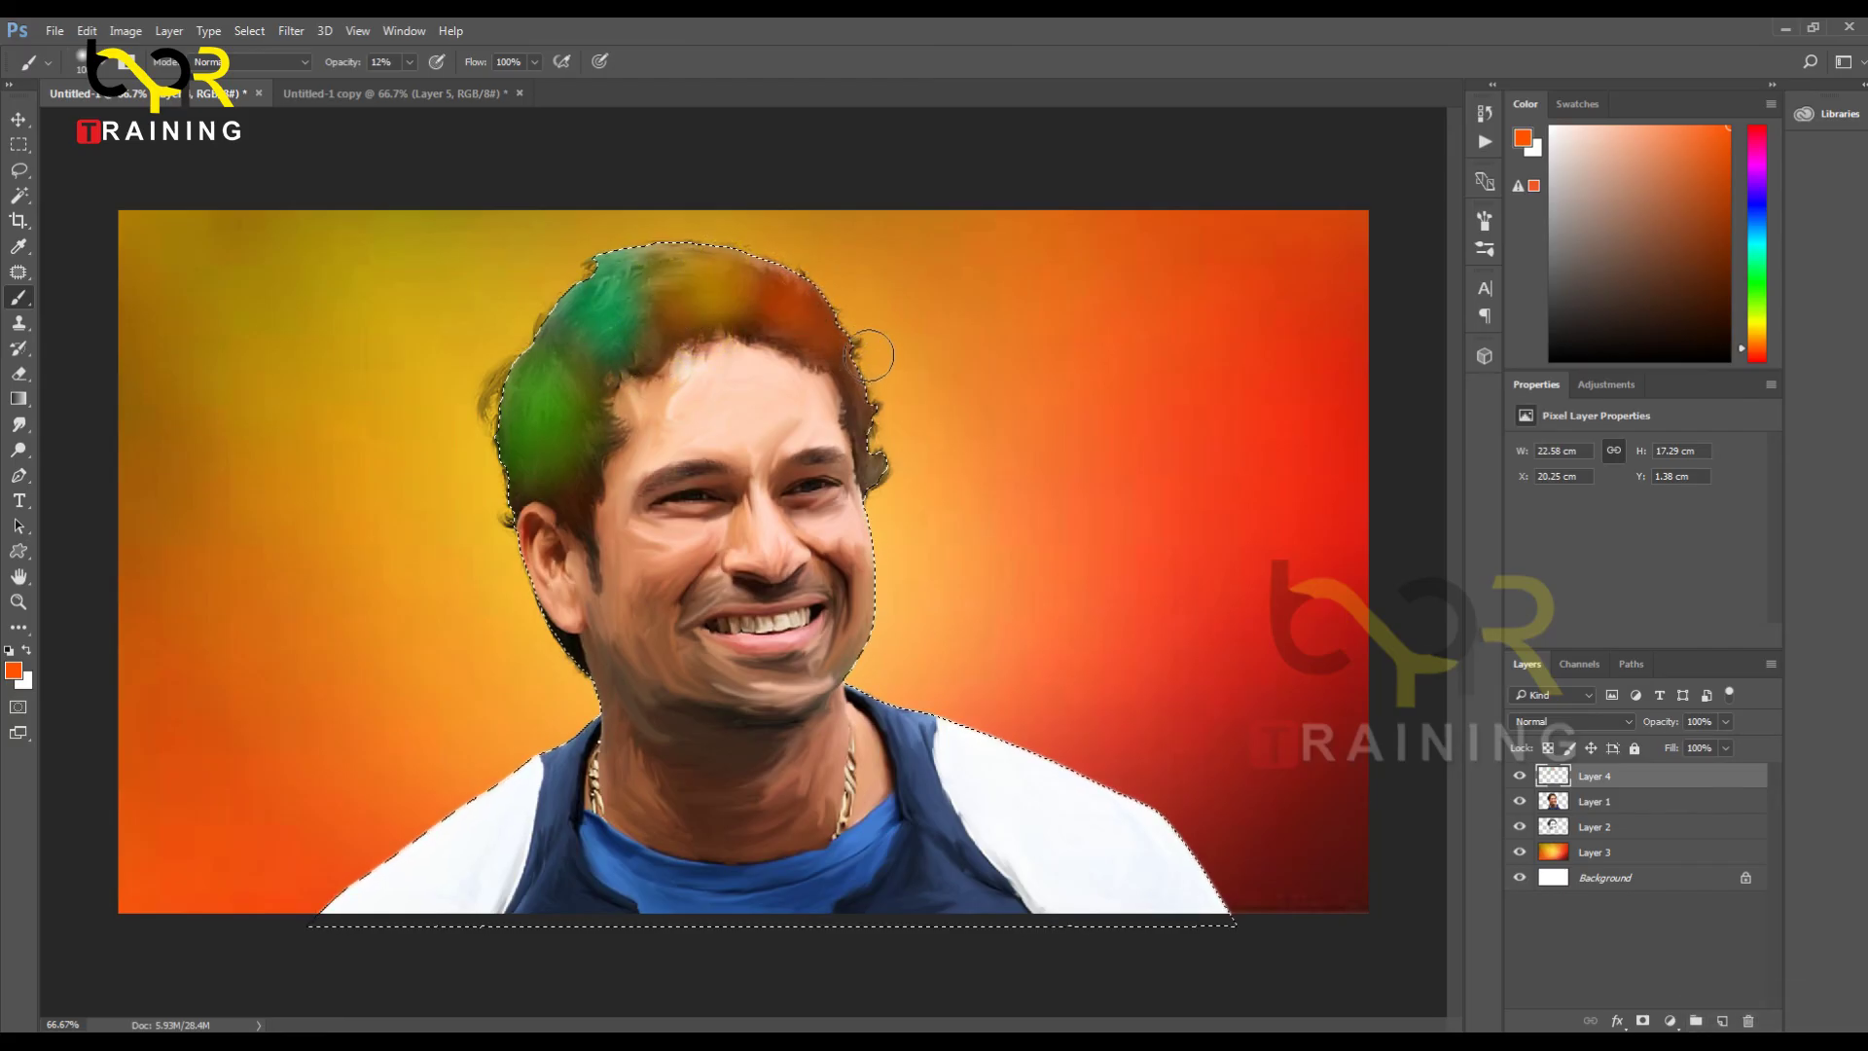
pyautogui.hotkey('ctrl', 'd')
pyautogui.hotkey('ctrl', '-')
pyautogui.hotkey('ctrl', '-')
pyautogui.hotkey('ctrl', '-')
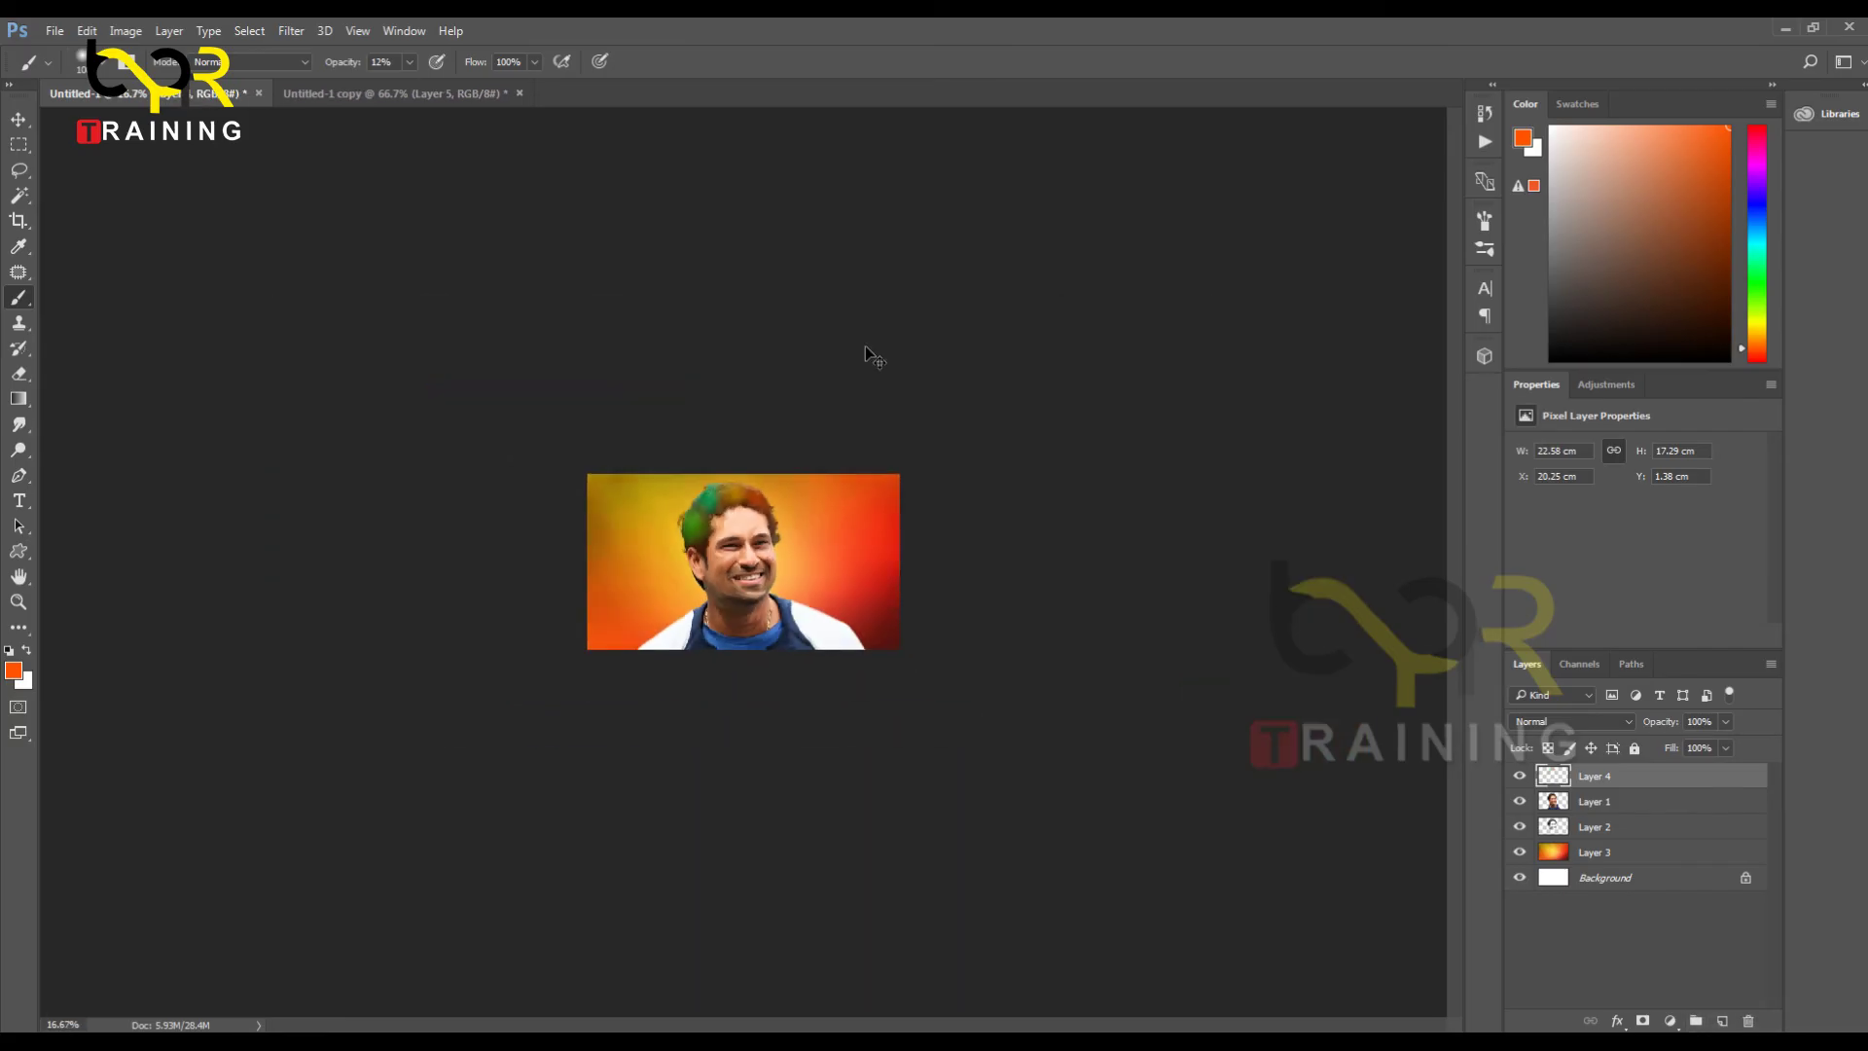
pyautogui.hotkey('ctrl', '+')
pyautogui.hotkey('ctrl', '+')
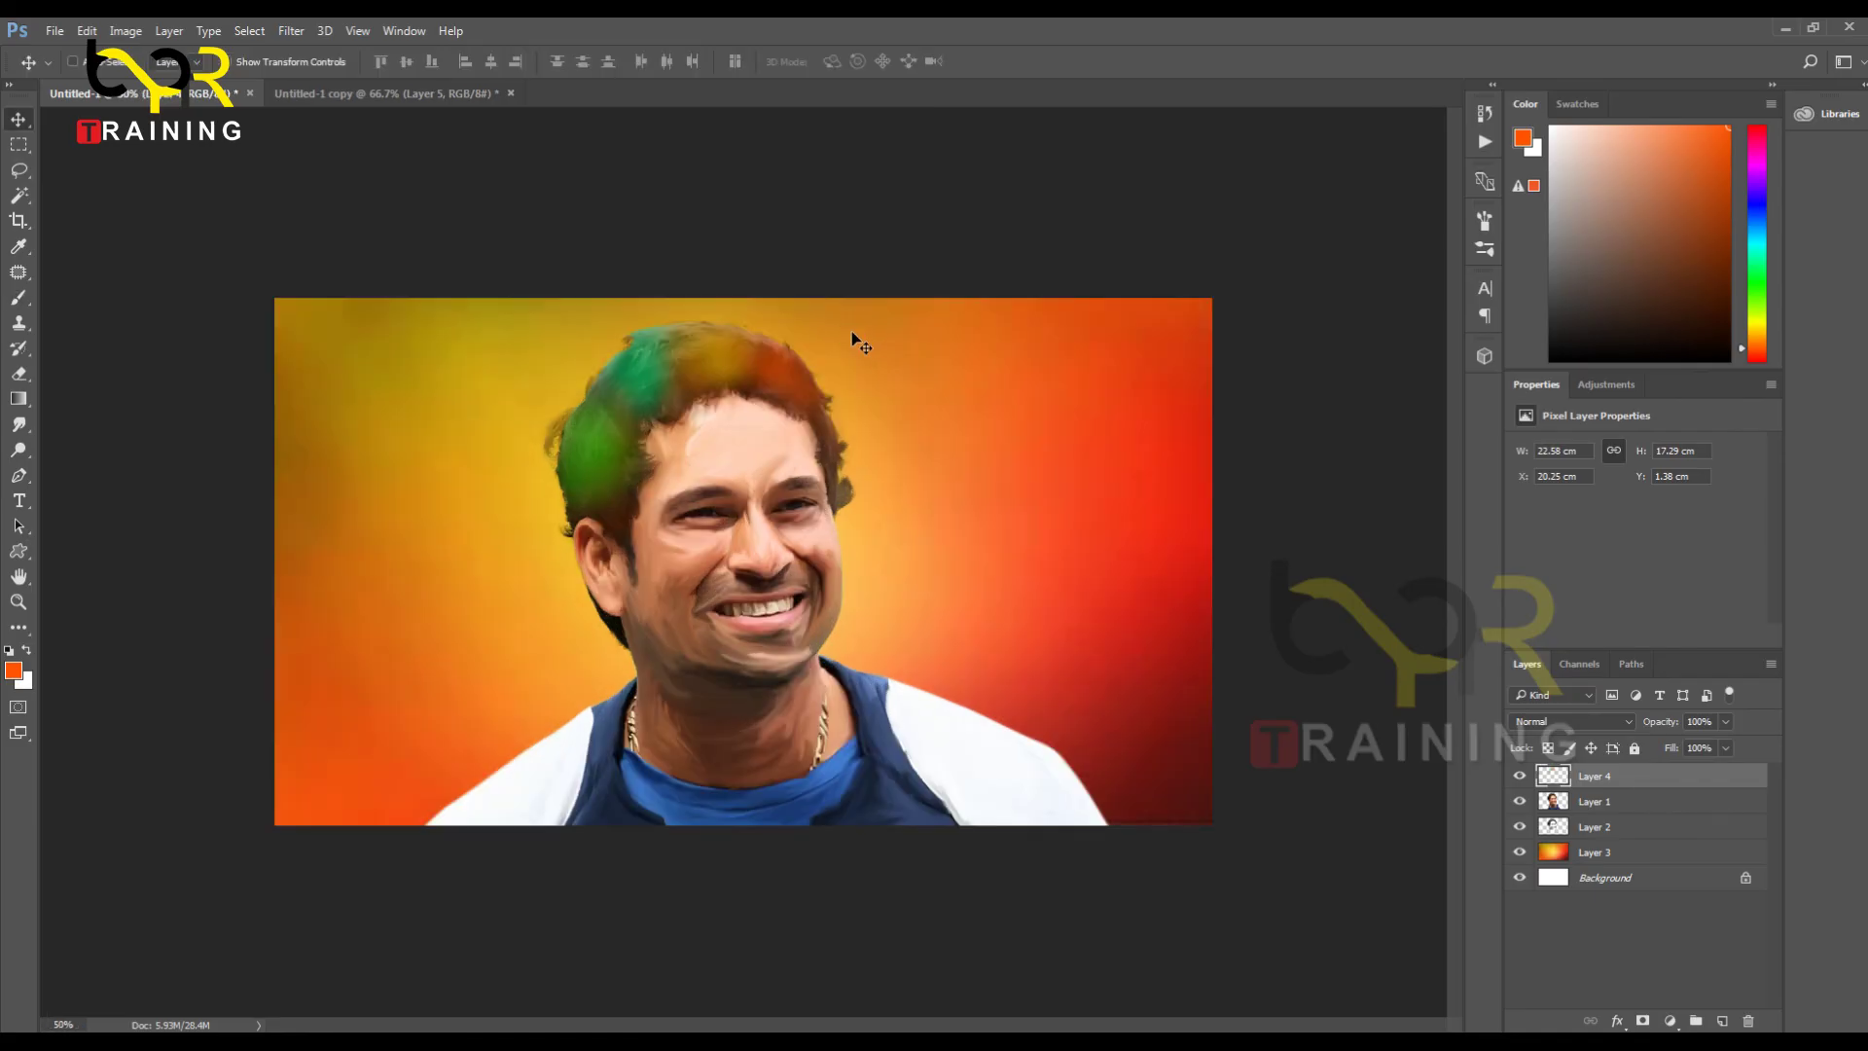
pyautogui.hotkey('ctrl', 'm')
pyautogui.moveTo(1422, 358); pyautogui.dragTo(1464, 386)
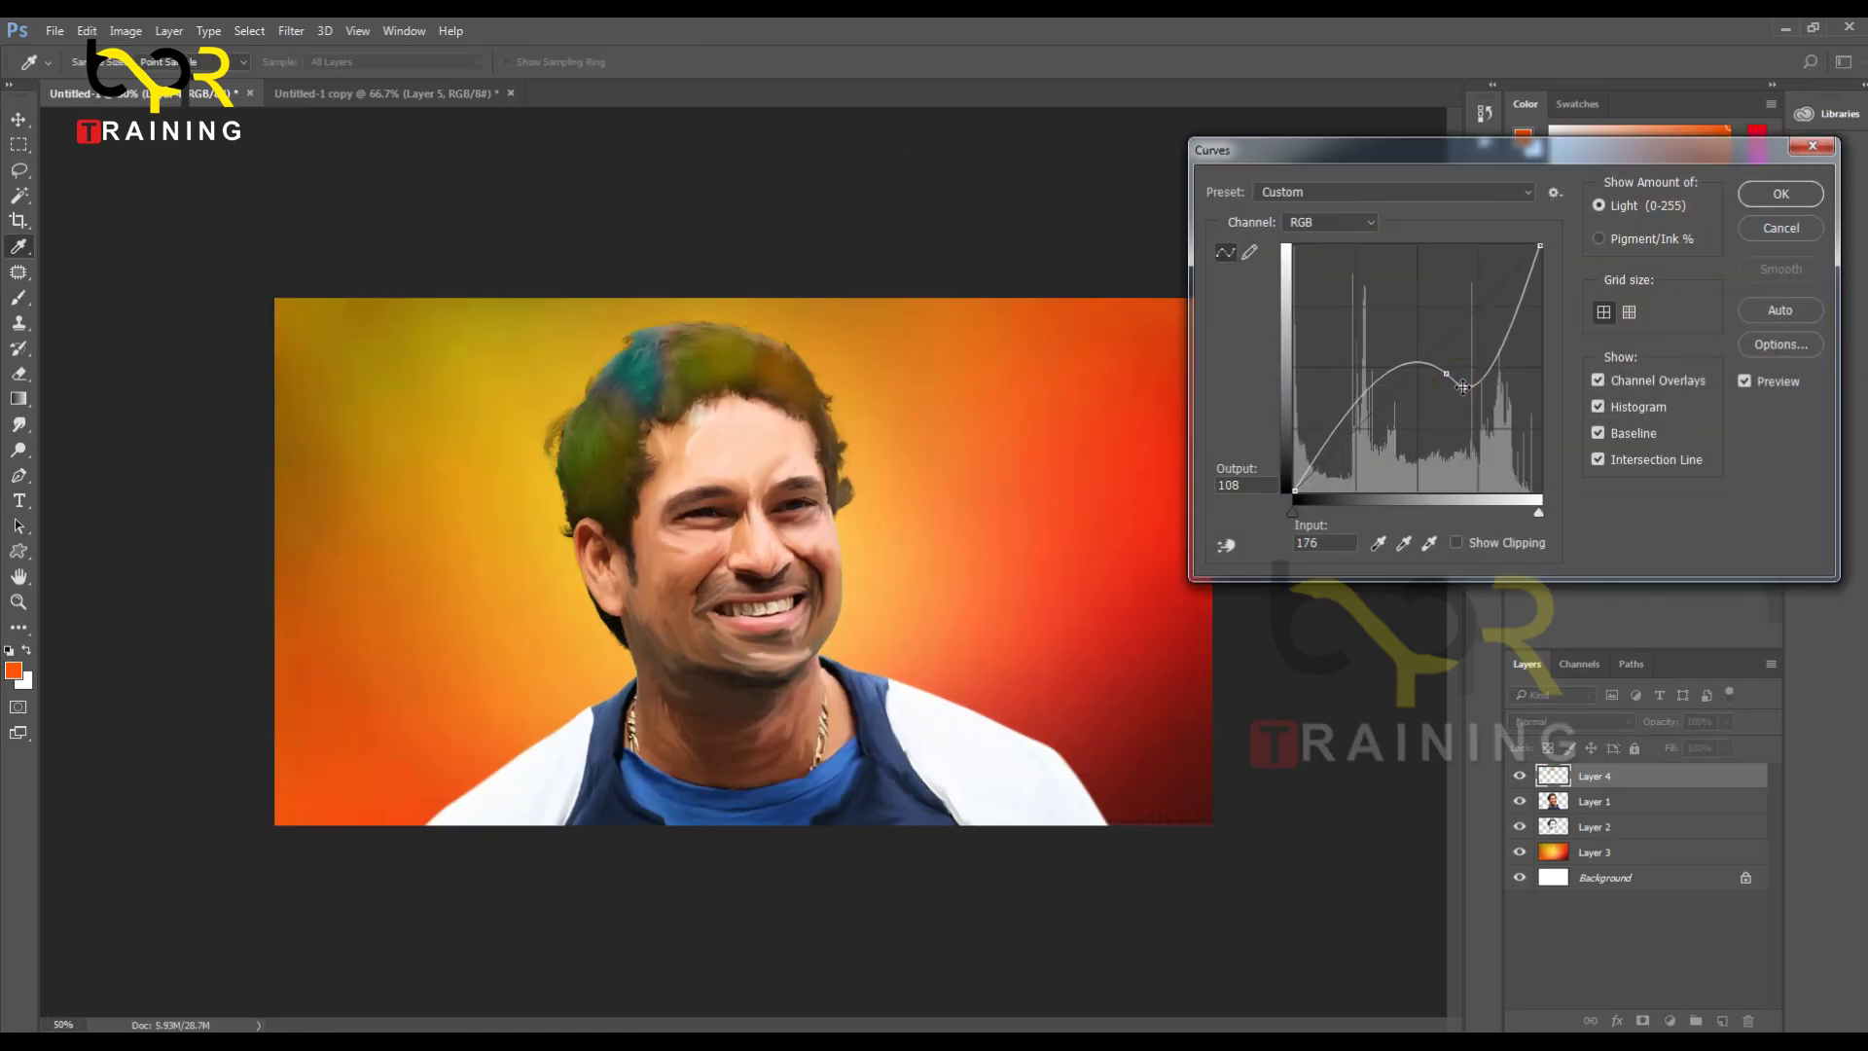
pyautogui.press('Escape')
# Step: Darken Layer 4's midtones with a Curves adjustment, placing an RGB point at about input 146, output 124
pyautogui.hotkey('ctrl', 'm')
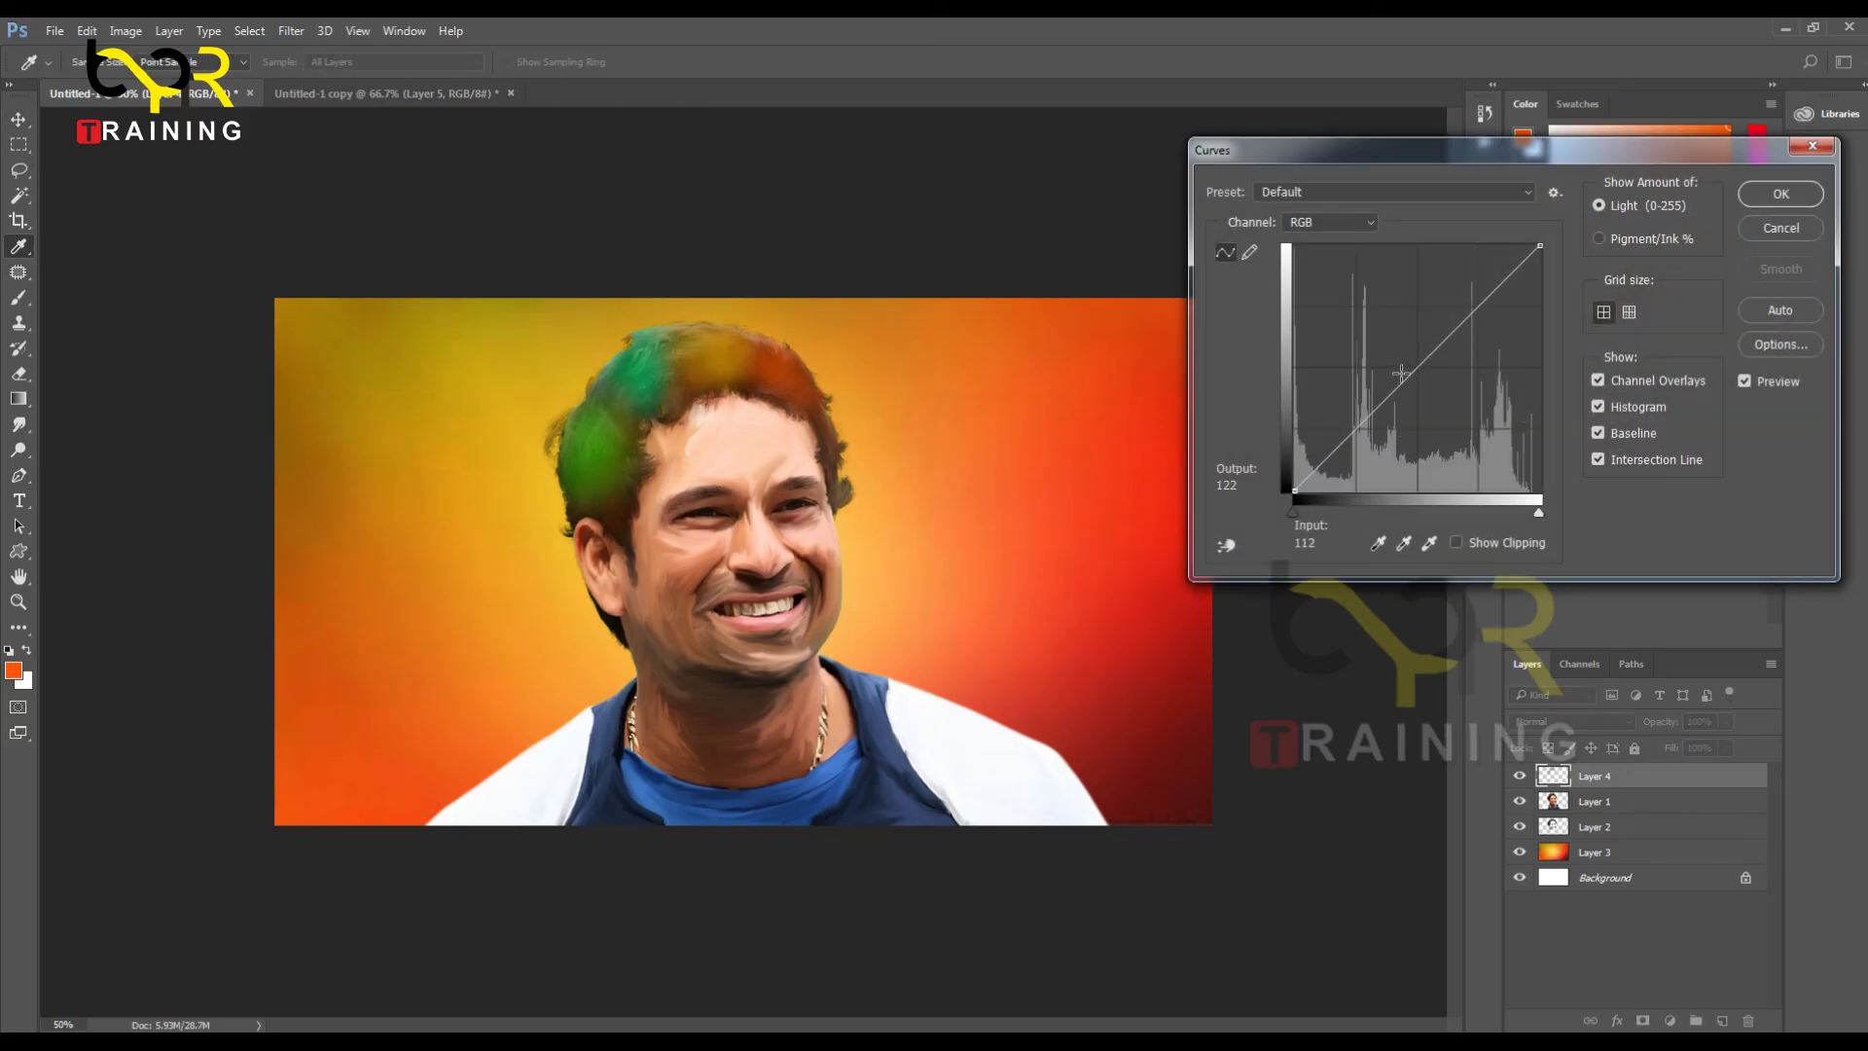
pyautogui.moveTo(1417, 365); pyautogui.dragTo(1430, 367)
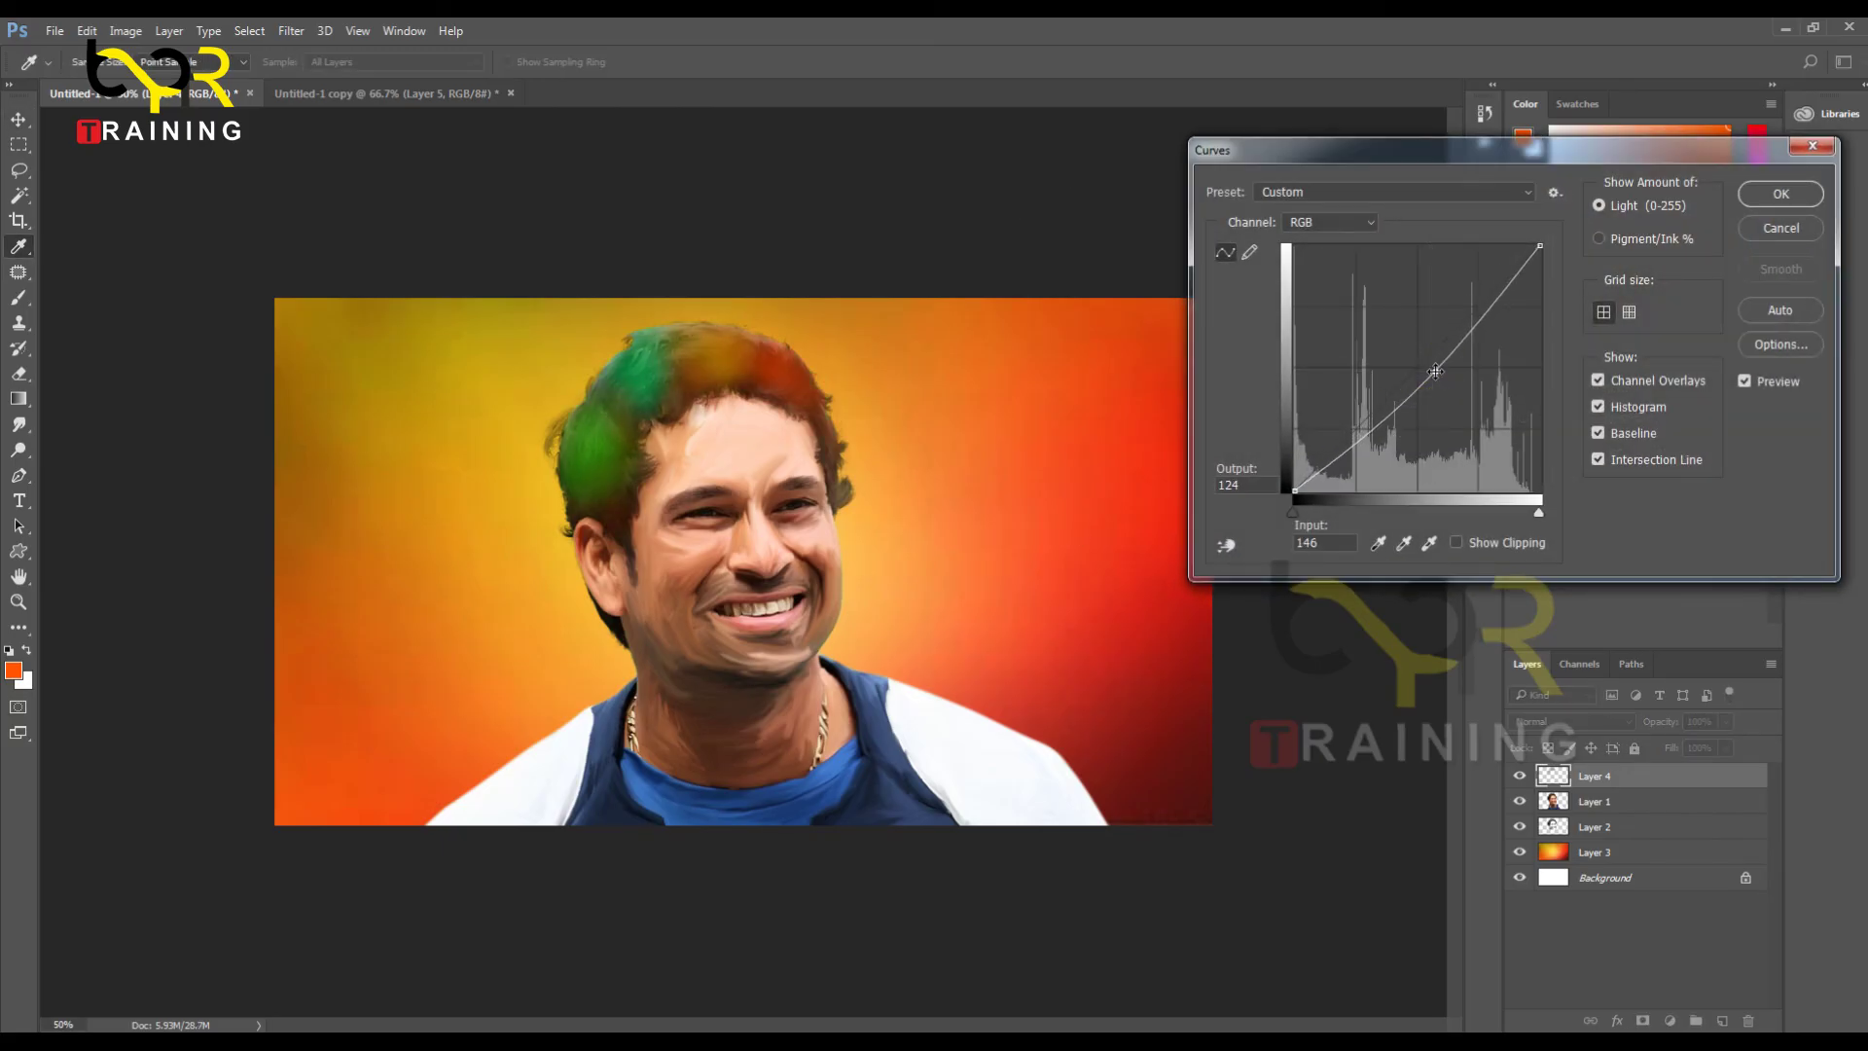
pyautogui.press('Return')
# Step: Shift Layer 4's hair tint to purple, magenta, blue and teal with Hue/Saturation, using a saturation of +100
pyautogui.hotkey('ctrl', 'u')
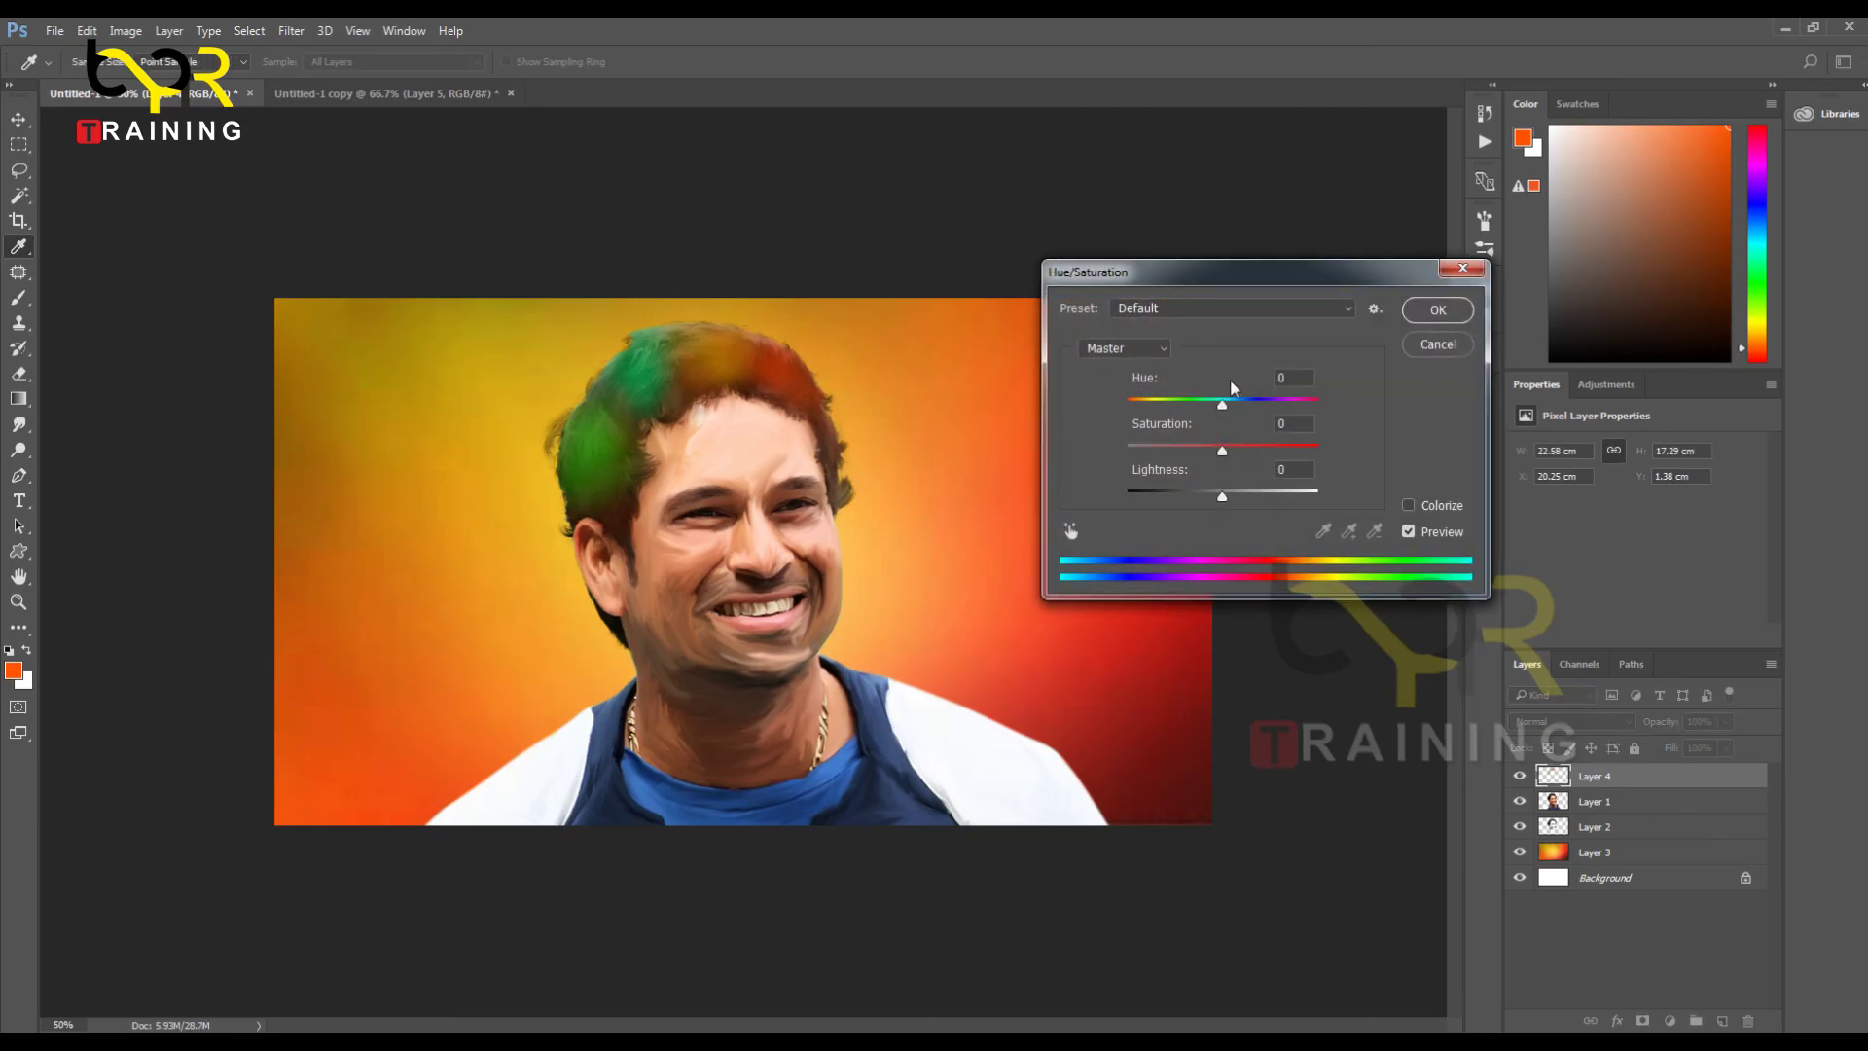
pyautogui.moveTo(1230, 403); pyautogui.dragTo(1321, 465)
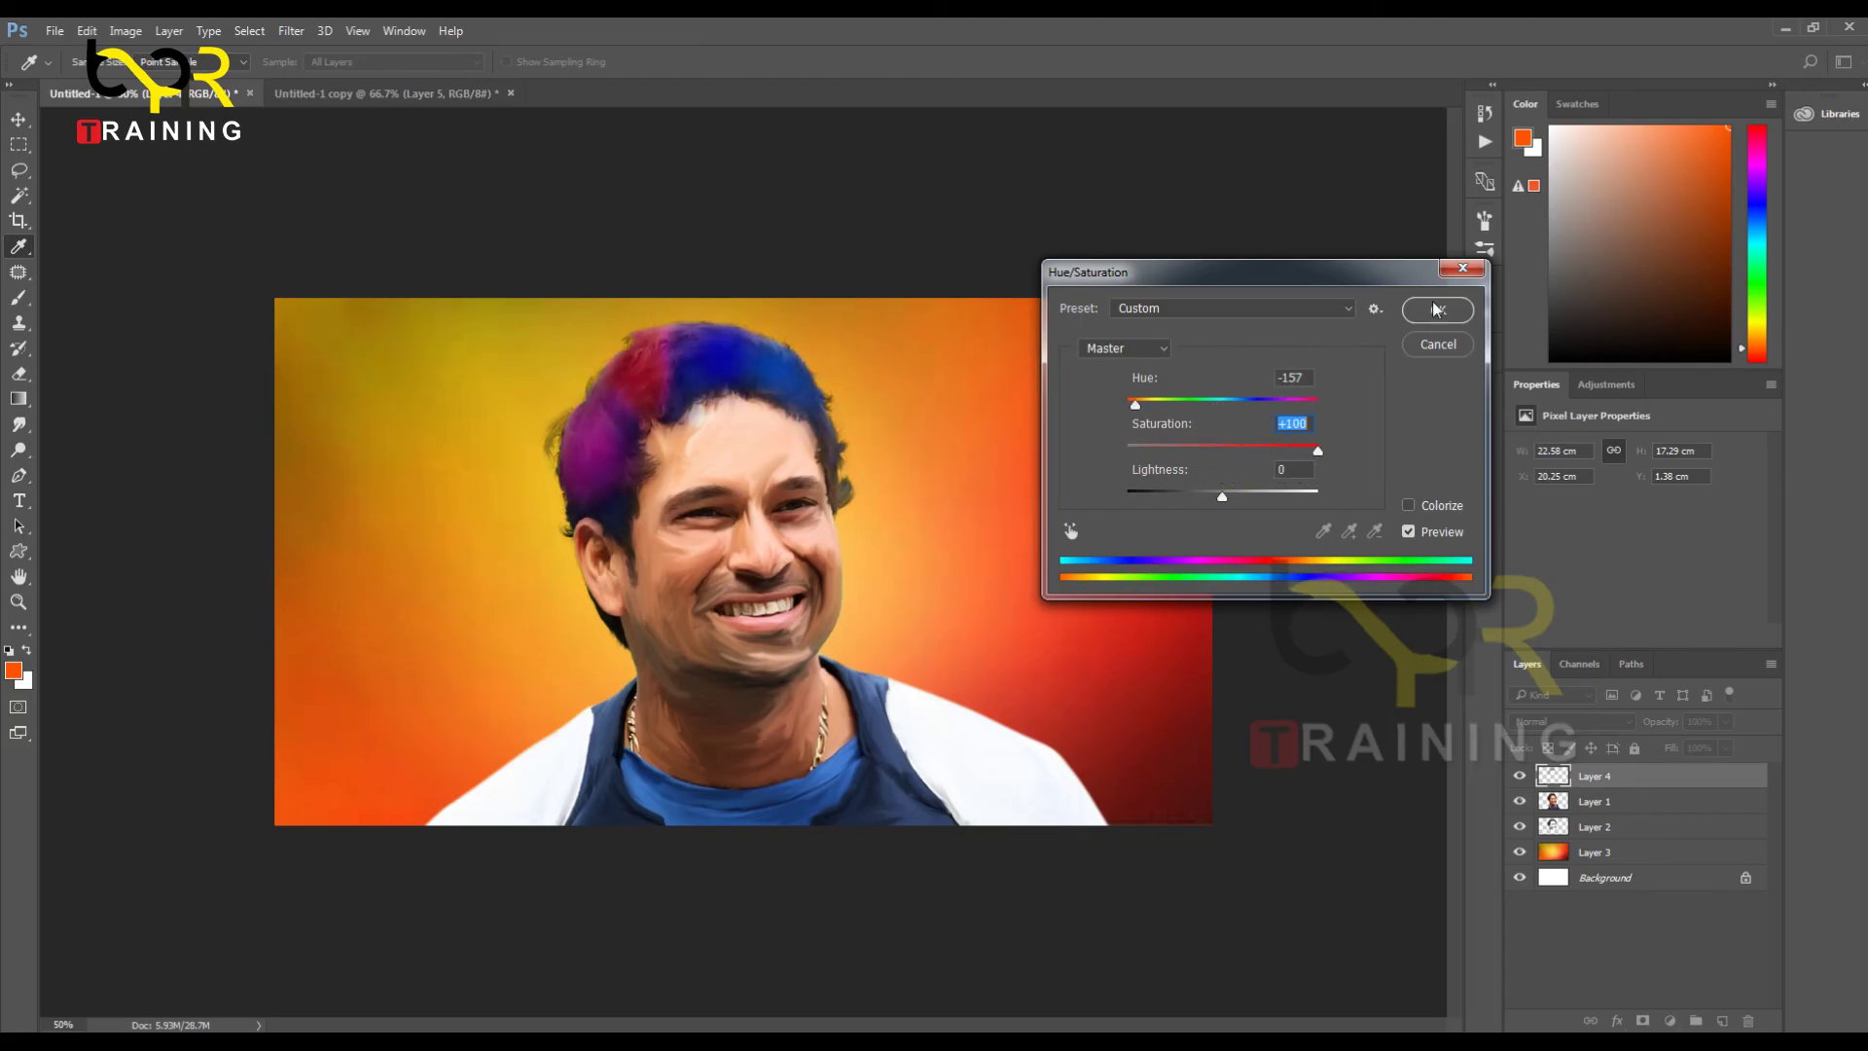
pyautogui.moveTo(1220, 498)
pyautogui.mouseDown()
pyautogui.moveTo(1294, 500)
pyautogui.moveTo(1057, 498)
pyautogui.moveTo(1216, 503)
pyautogui.mouseUp()
pyautogui.moveTo(1136, 405)
pyautogui.mouseDown()
pyautogui.moveTo(1327, 427)
pyautogui.moveTo(1117, 428)
pyautogui.mouseUp()
pyautogui.press('Return')
pyautogui.press('v')
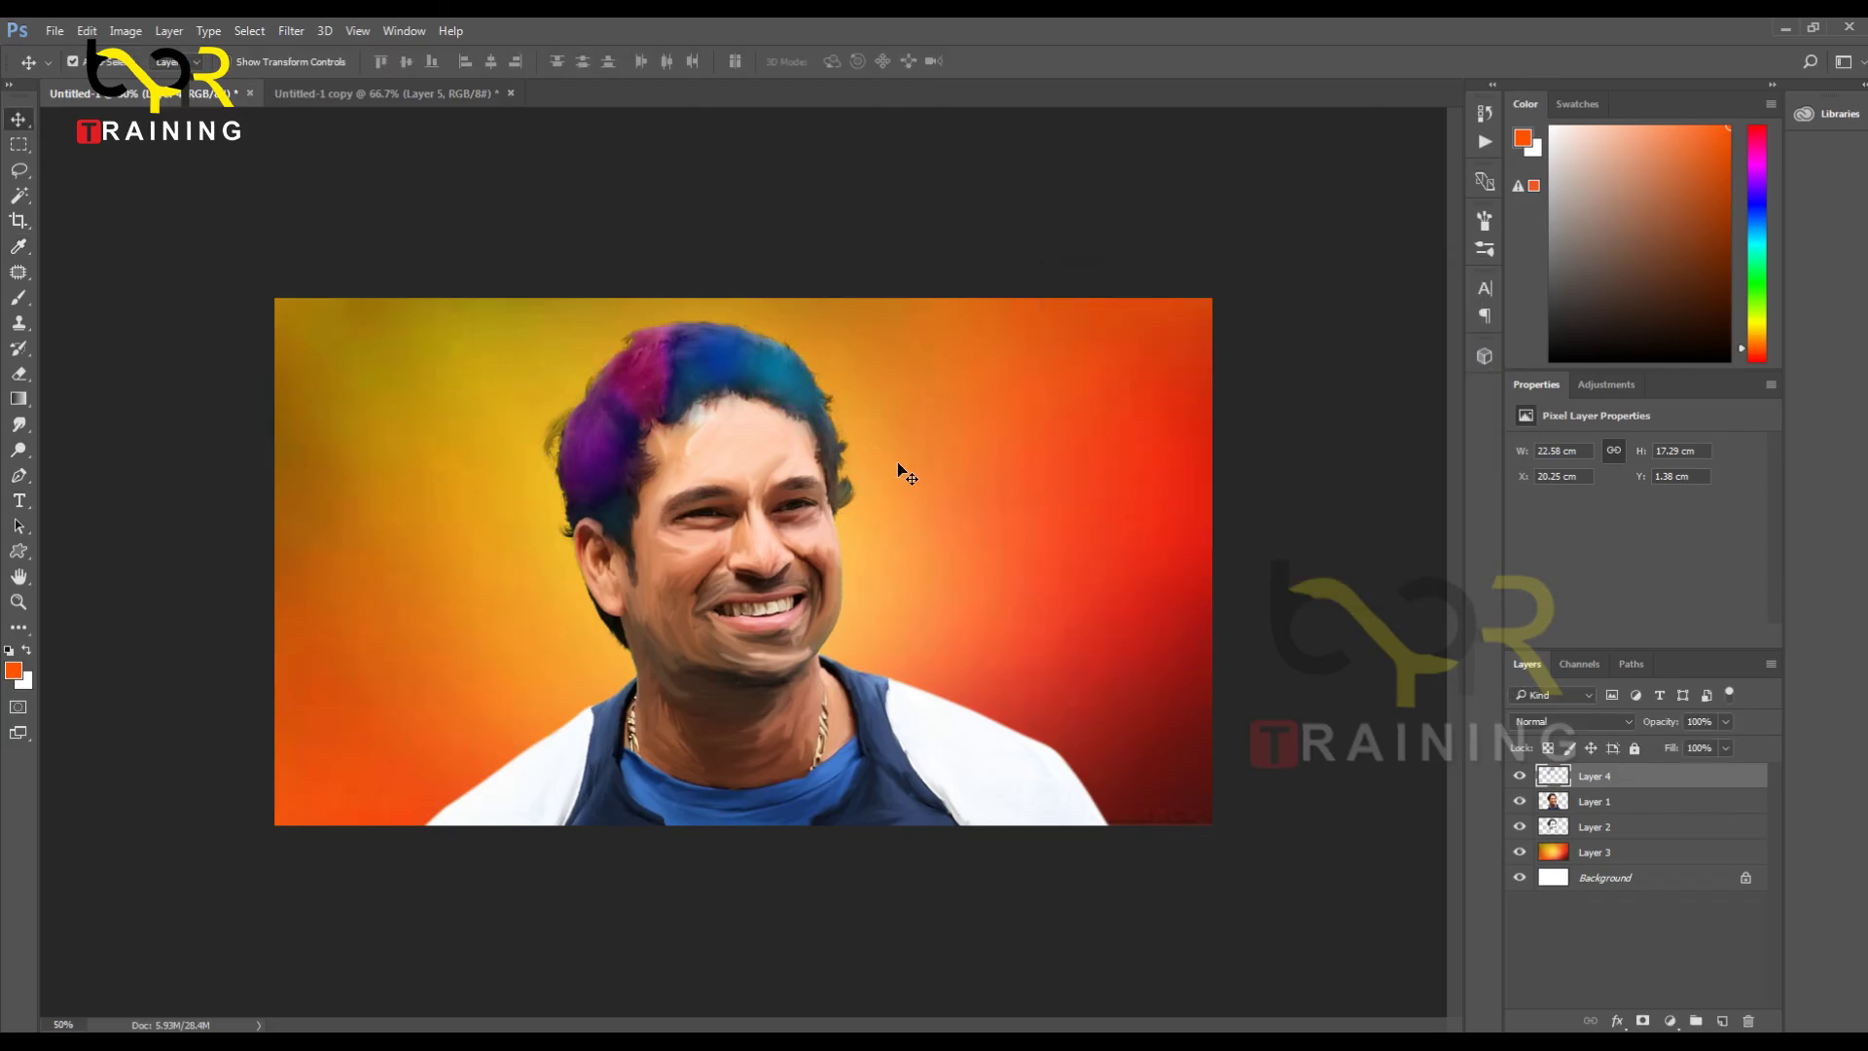
# Step: Examine how the recolored hair looks against the whole portrait and the orange background
pyautogui.hotkey('ctrl', '-')
pyautogui.hotkey('ctrl', '-')
pyautogui.hotkey('ctrl', '-')
pyautogui.hotkey('ctrl', '-')
pyautogui.hotkey('ctrl', '+')
pyautogui.hotkey('ctrl', '+')
pyautogui.hotkey('ctrl', '+')
pyautogui.hotkey('ctrl', '+')
pyautogui.hotkey('ctrl', '+')
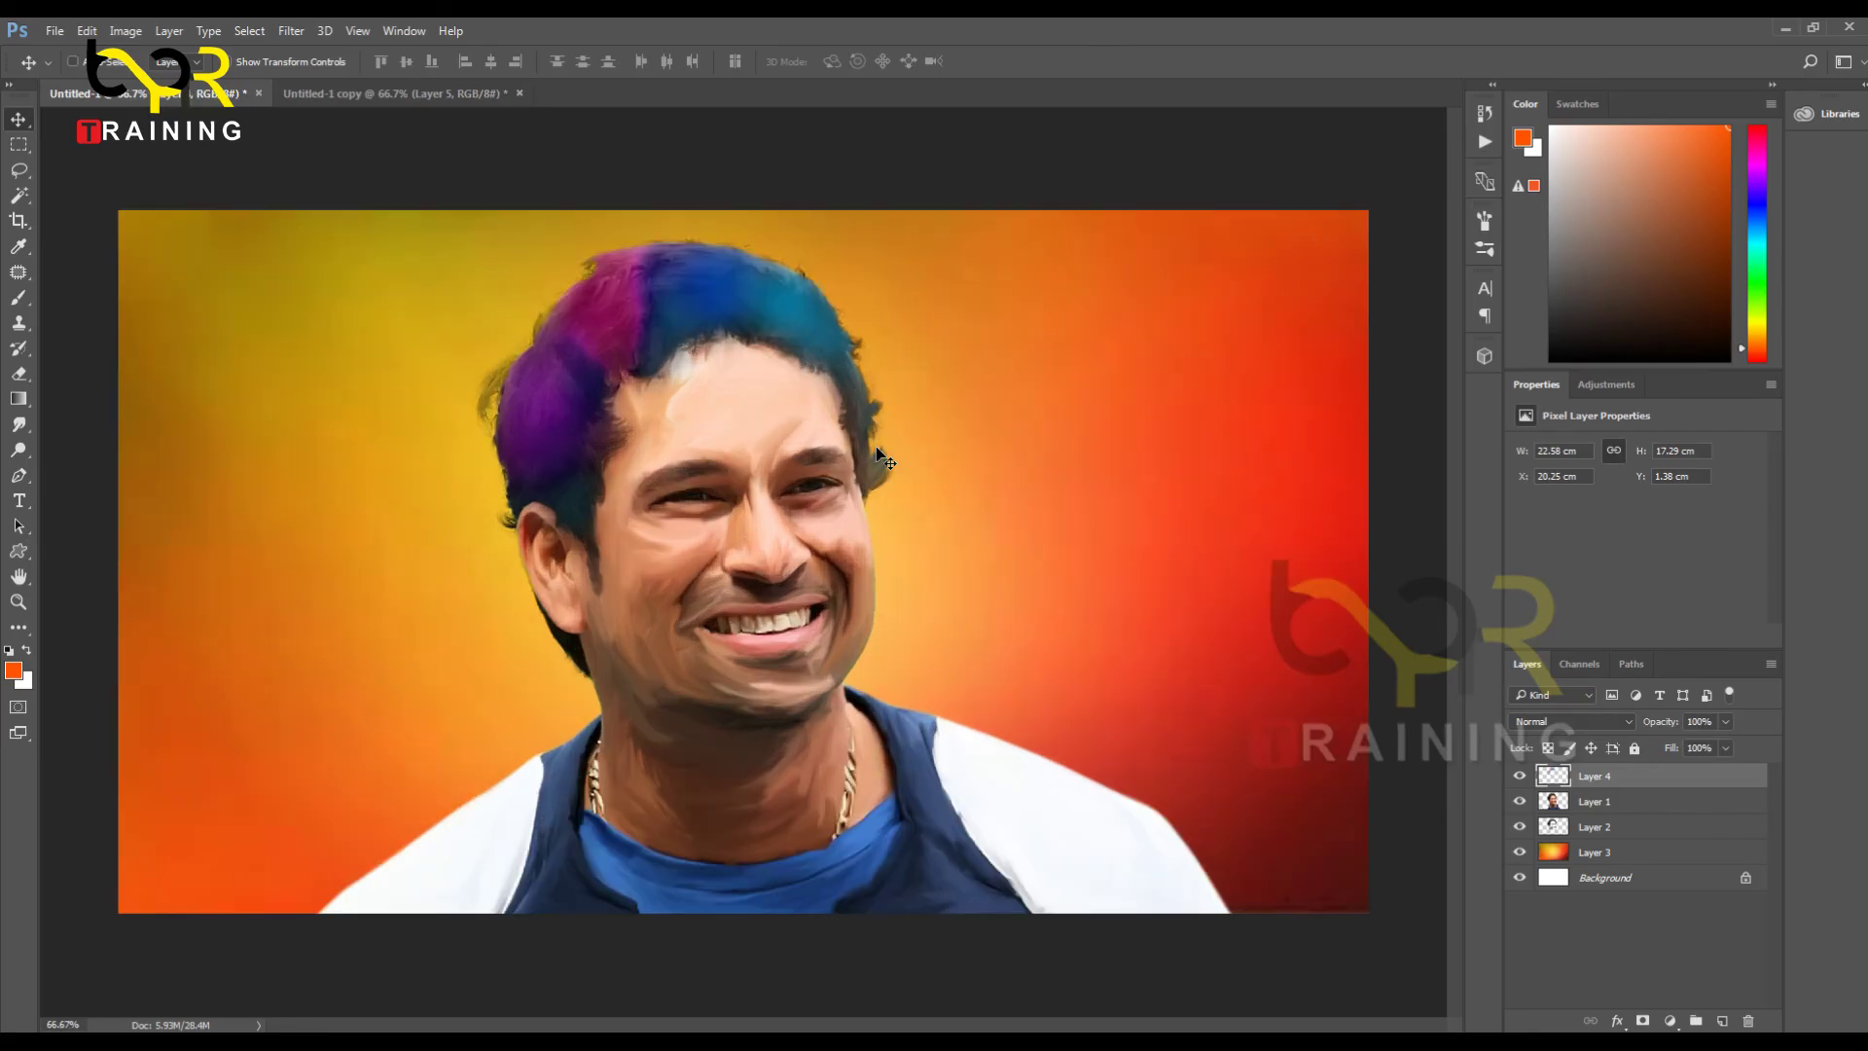